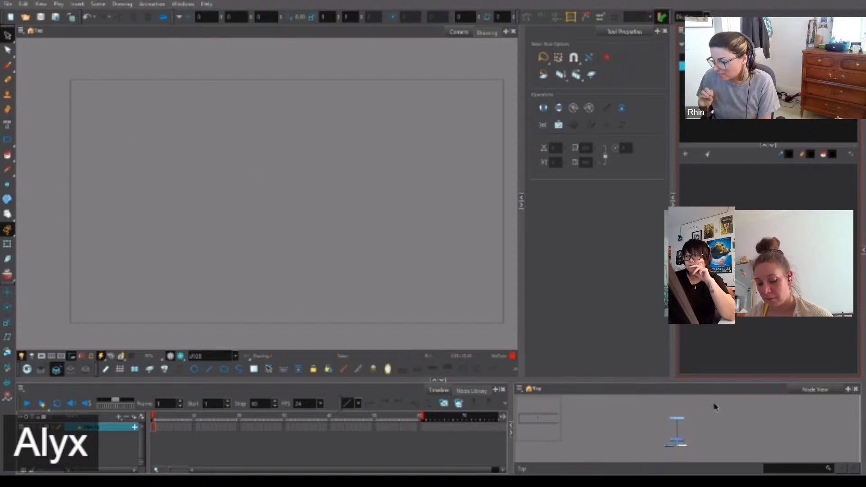
Handwrite the numbers 1 to 12 in a row across the upper camera frame with the Brush, and delete them all.
left_click_drag(703, 405, 671, 424)
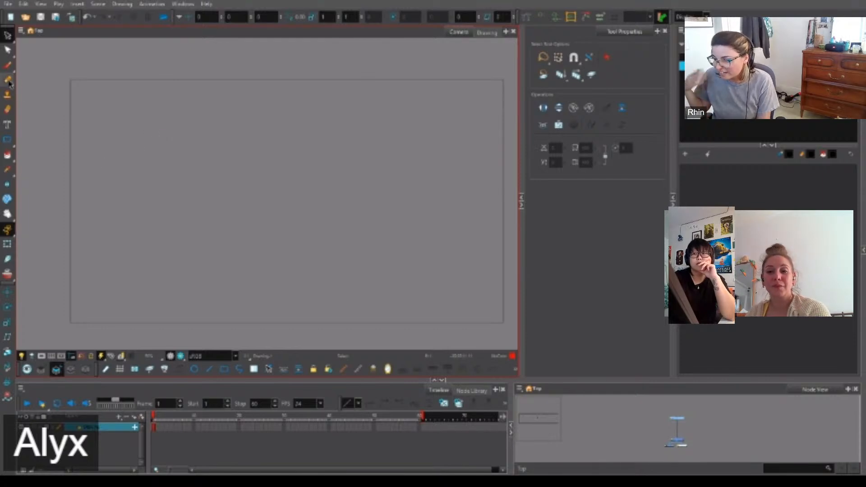
left_click(7, 65)
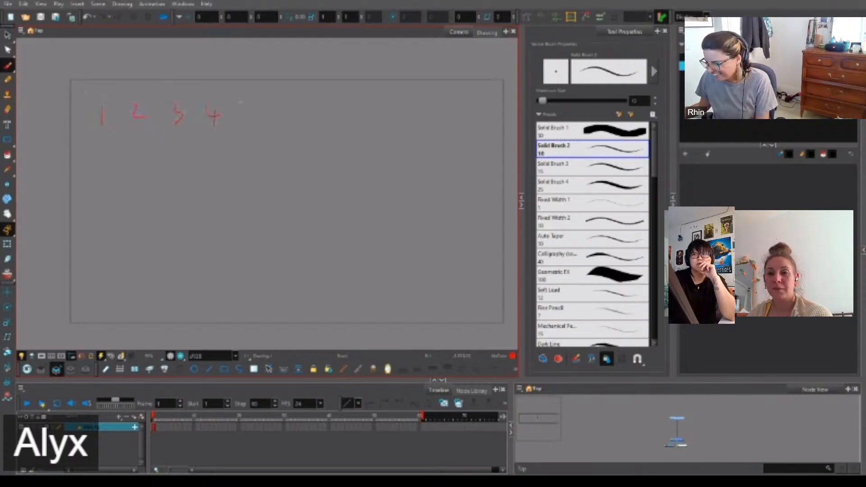
mouse_move(271, 102)
left_mouse_down()
mouse_move(263, 115)
mouse_move(303, 102)
mouse_move(297, 122)
mouse_move(328, 104)
mouse_move(351, 120)
mouse_move(476, 113)
left_mouse_up()
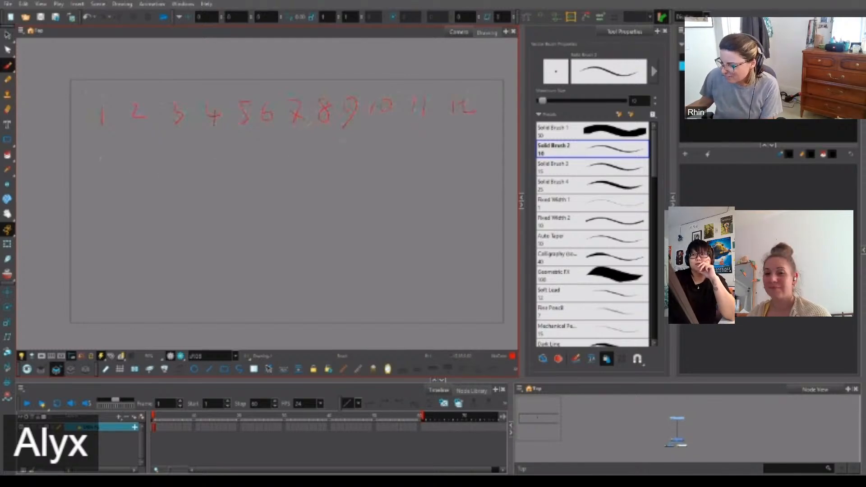
key("alt+s")
key("ctrl+a")
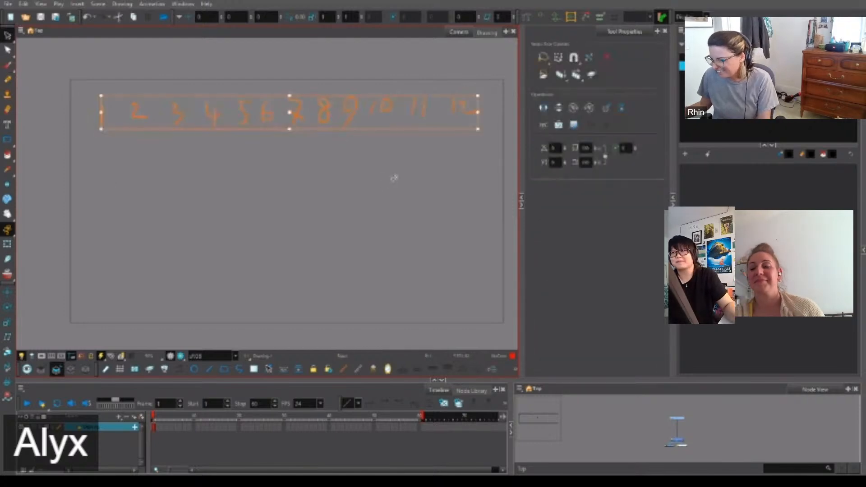
key("Delete")
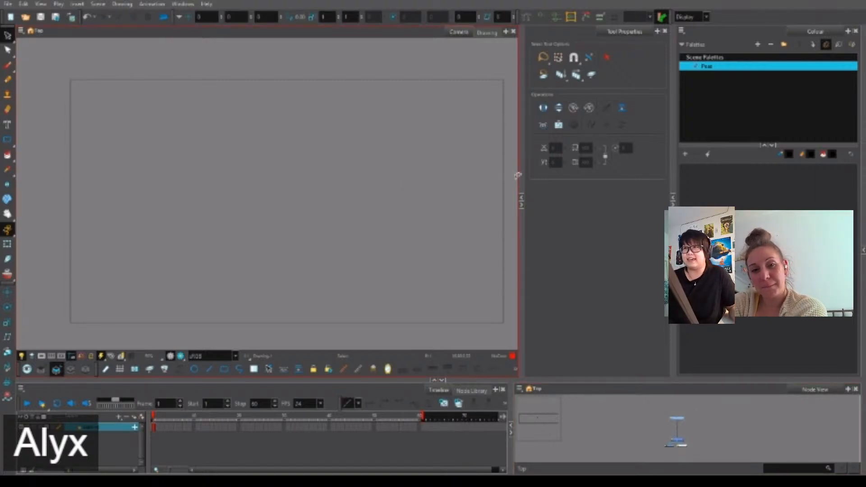
Import the pea turnaround cleanup PNG as a Toon Boom bitmap drawing on a new layer, keeping its actual size.
left_click(71, 17)
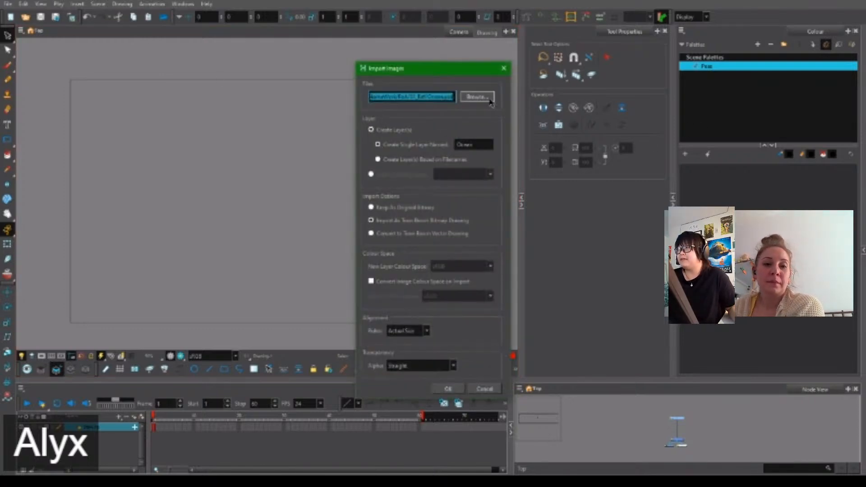
left_click(492, 100)
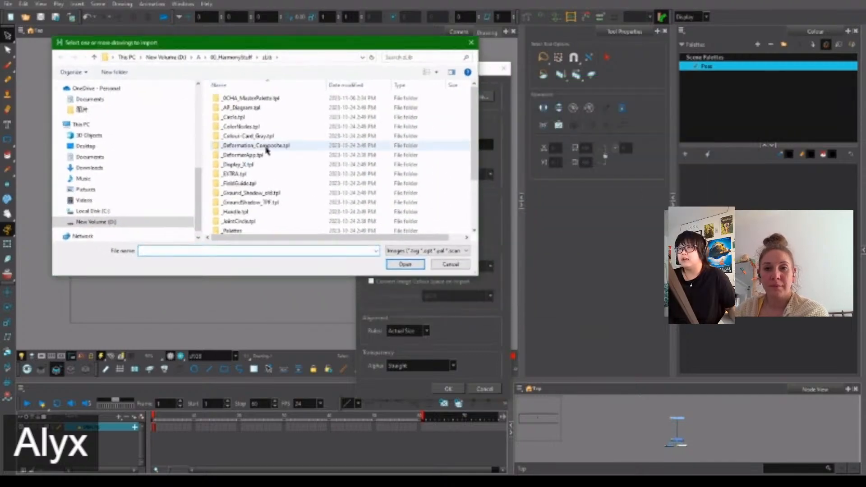
left_click(198, 57)
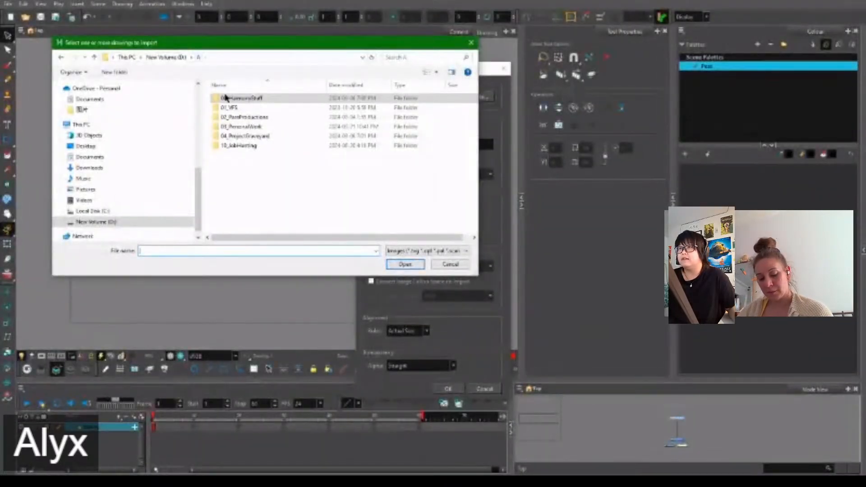
left_click(253, 128)
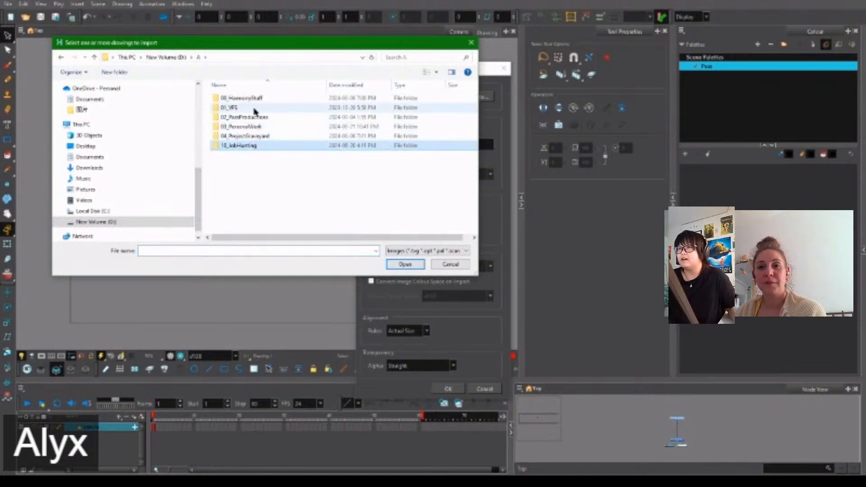
double_click(272, 128)
left_click(240, 109)
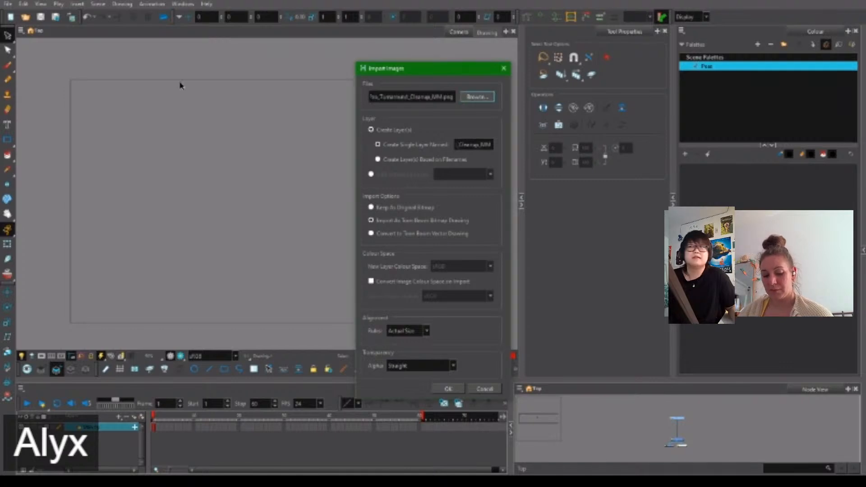
left_click(454, 388)
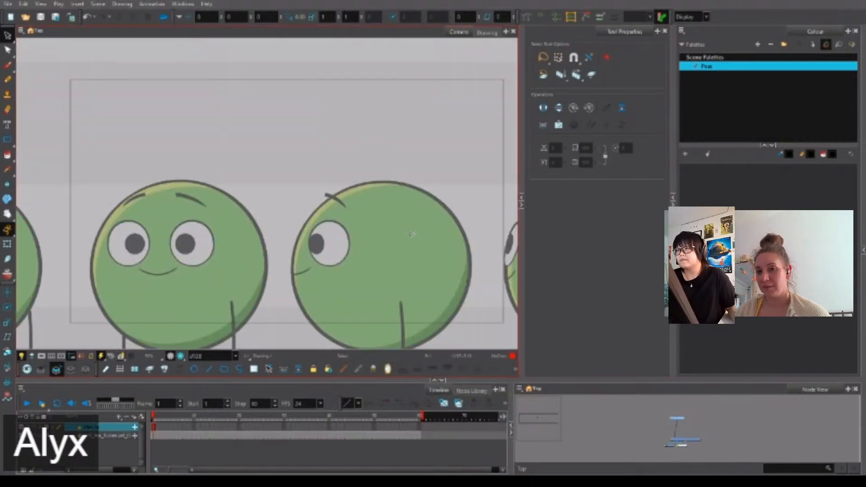
Move the imported turnaround image node away from the composite, up and to the left of the drawing node.
scroll(361, 196, "down", 7)
scroll(460, 201, "up", 2)
scroll(473, 189, "down", 1)
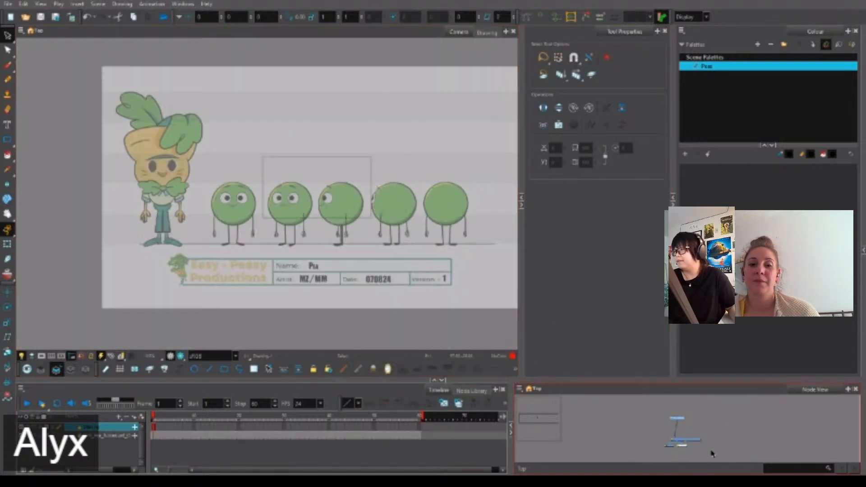
left_click(698, 451)
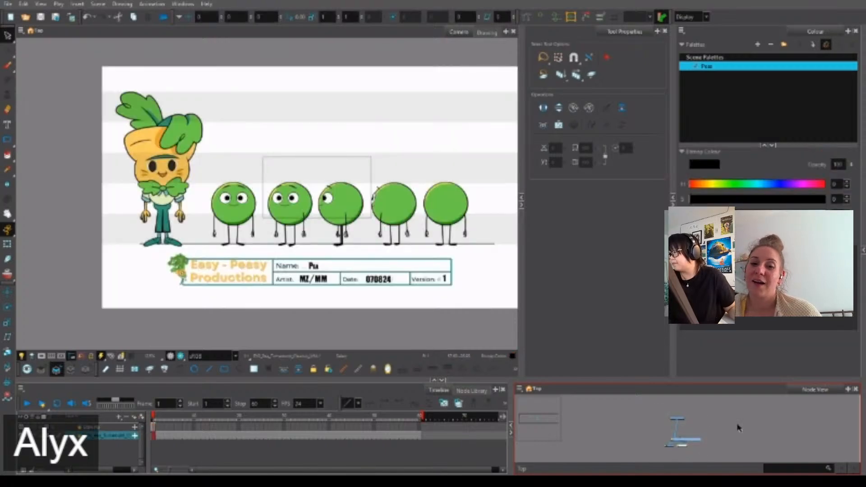
left_click_drag(698, 440, 655, 408)
left_click(709, 417)
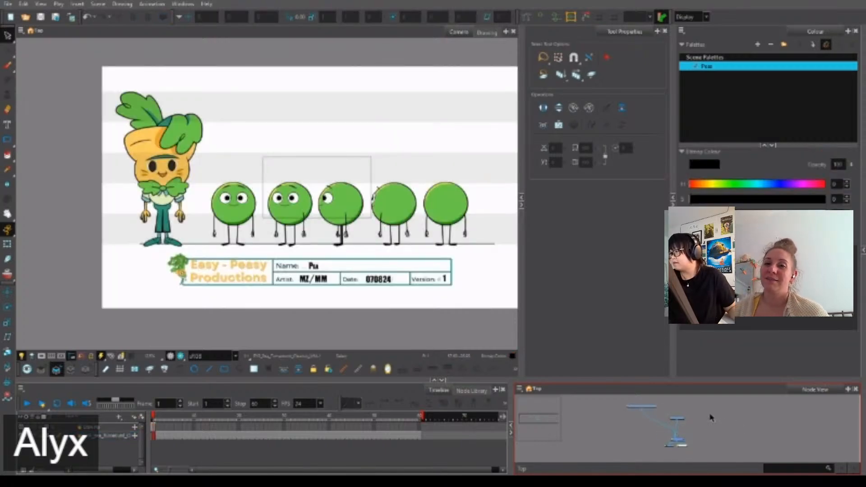
Swap the cable order at the composite so the turnaround layer sits above the drawing layer.
left_click(7, 244)
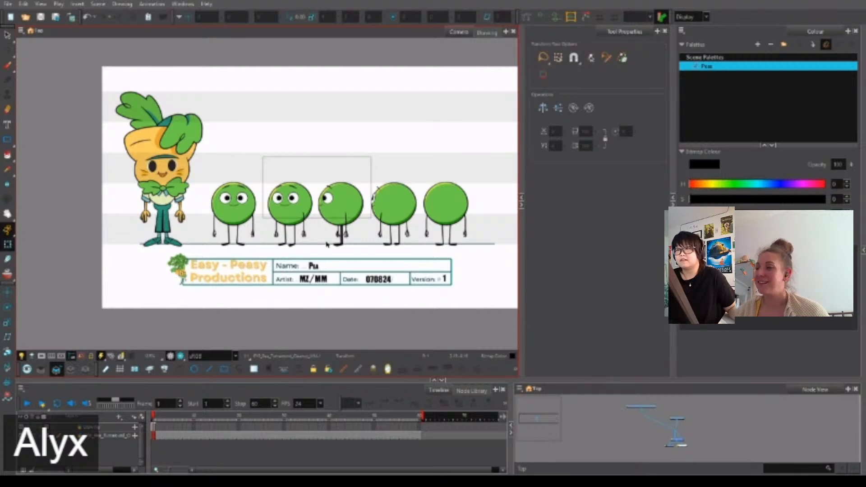
scroll(690, 436, "up", 3)
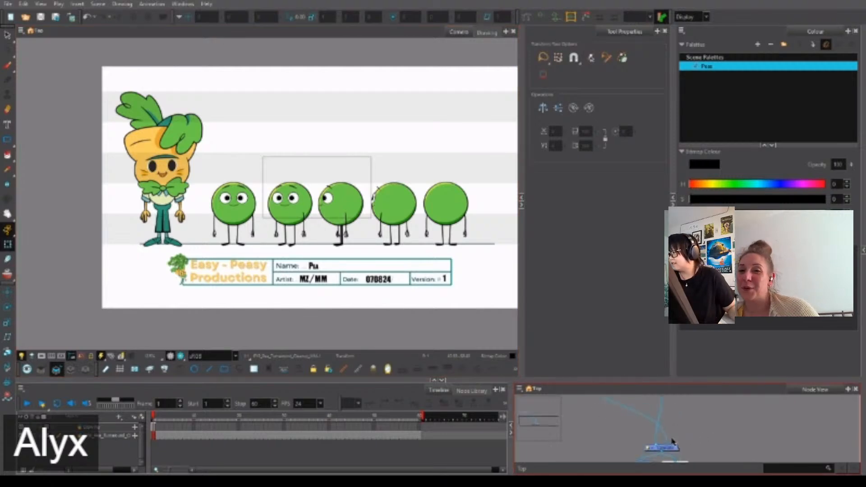
left_click_drag(657, 447, 671, 449)
scroll(702, 443, "down", 3)
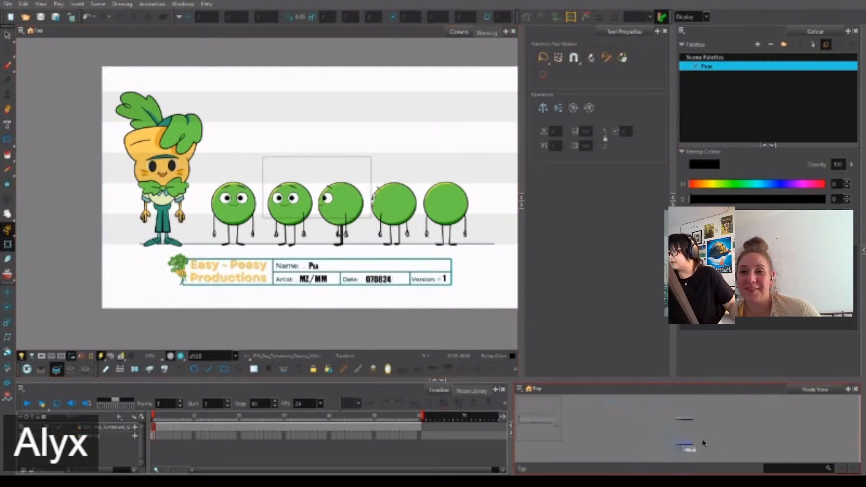
Add a parent peg to the turnaround image node and place it just above that node.
left_click(631, 419)
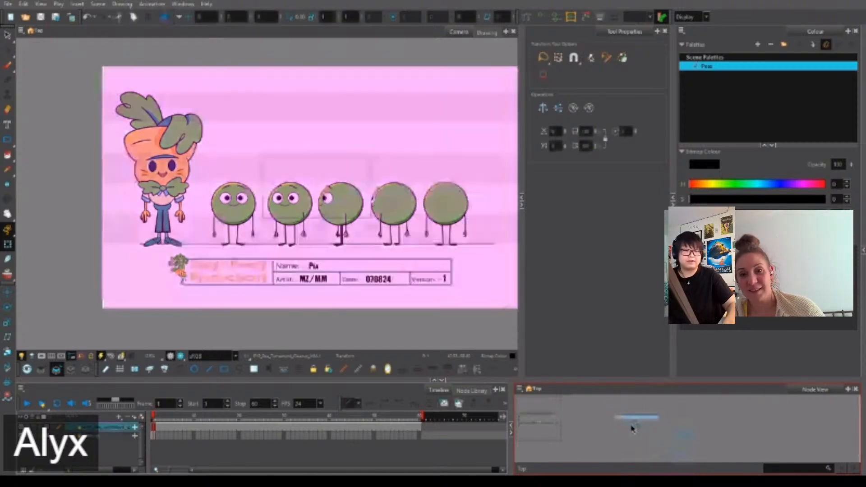
key("ctrl+p")
left_click(663, 414)
scroll(651, 399, "up", 1)
left_click_drag(649, 402, 653, 410)
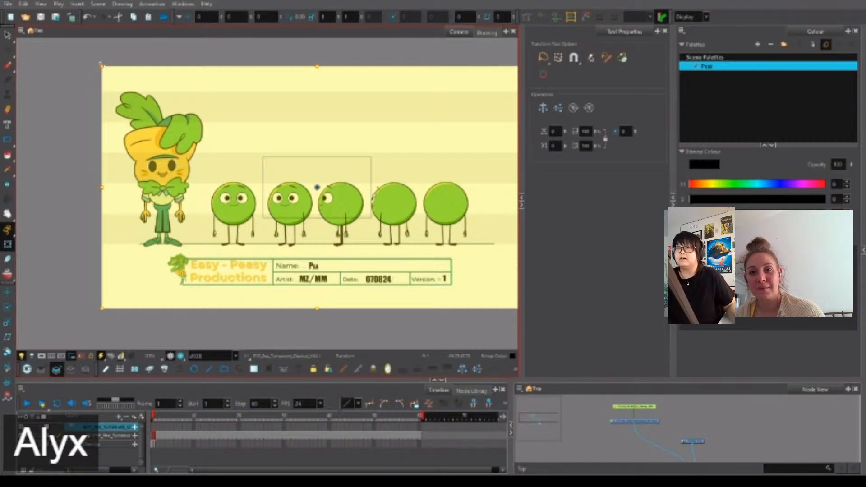
Scale the turnaround sheet down proportionally through its peg to roughly the size of the camera frame.
left_click_drag(101, 66, 252, 193)
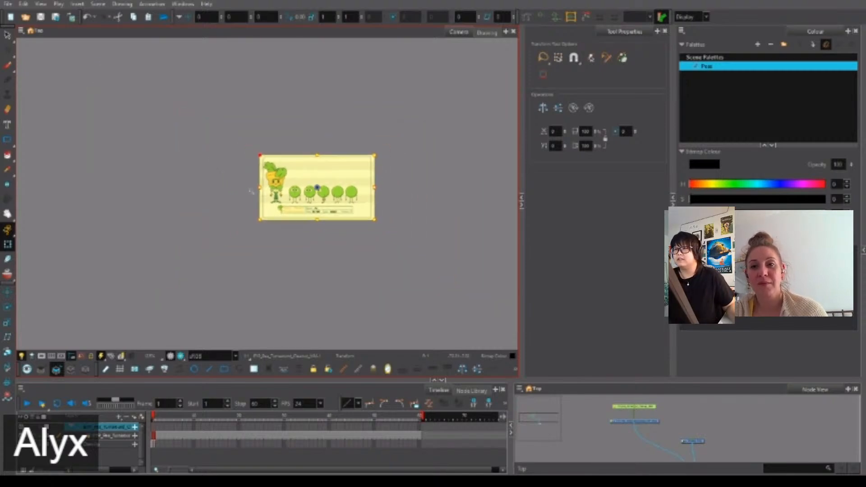
left_click(453, 226)
scroll(303, 150, "up", 1)
scroll(303, 149, "up", 2)
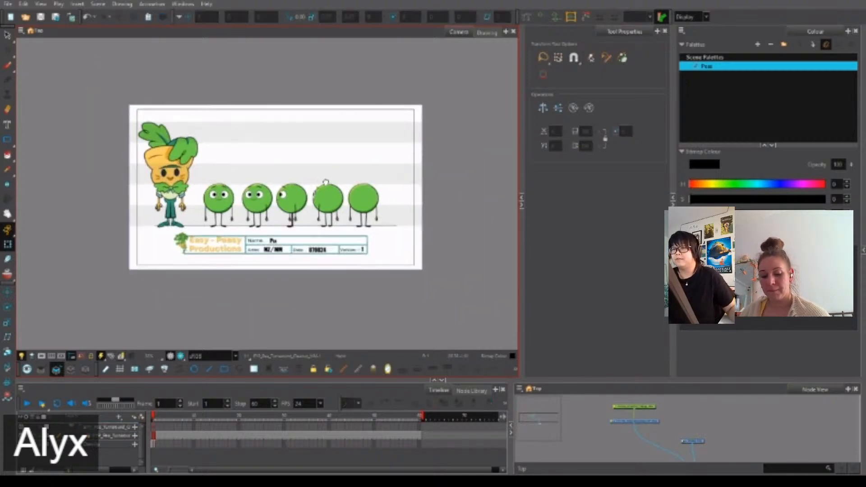
scroll(294, 161, "up", 1)
scroll(227, 132, "up", 2)
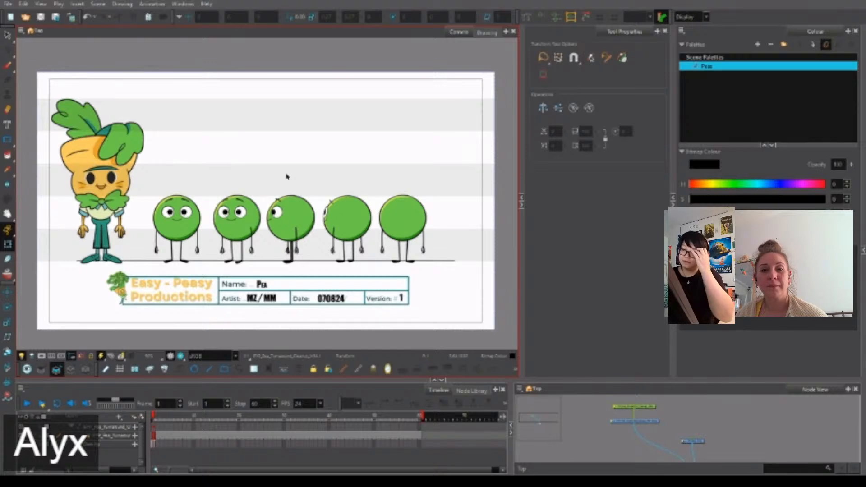
Examine the pea's front and three-quarter views and compare their size with the vegetable-headed character beside them.
scroll(183, 220, "up", 3)
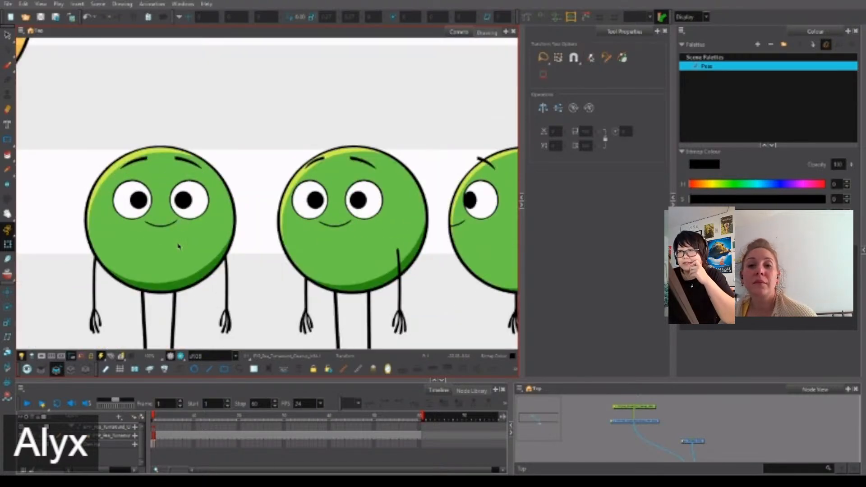
scroll(179, 246, "down", 2)
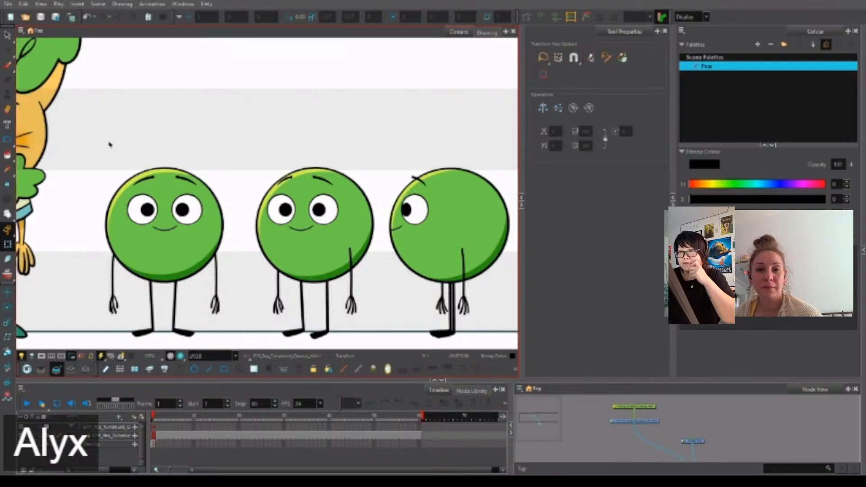
scroll(183, 275, "down", 2)
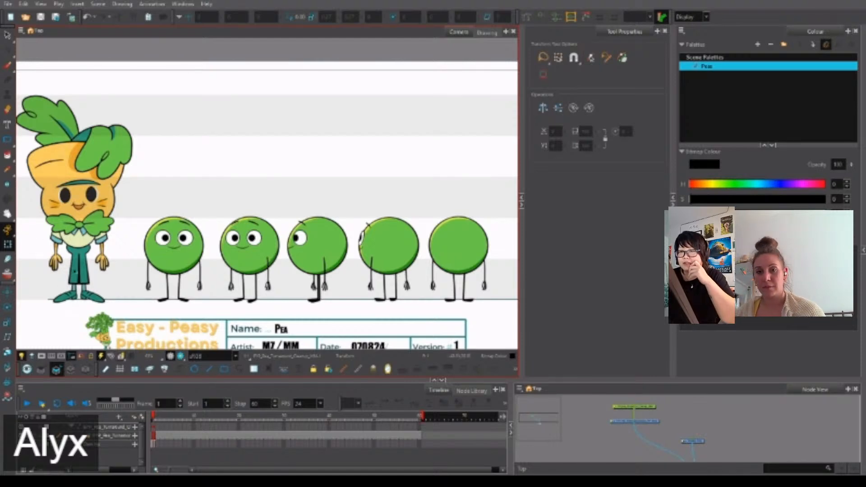
scroll(197, 260, "down", 4)
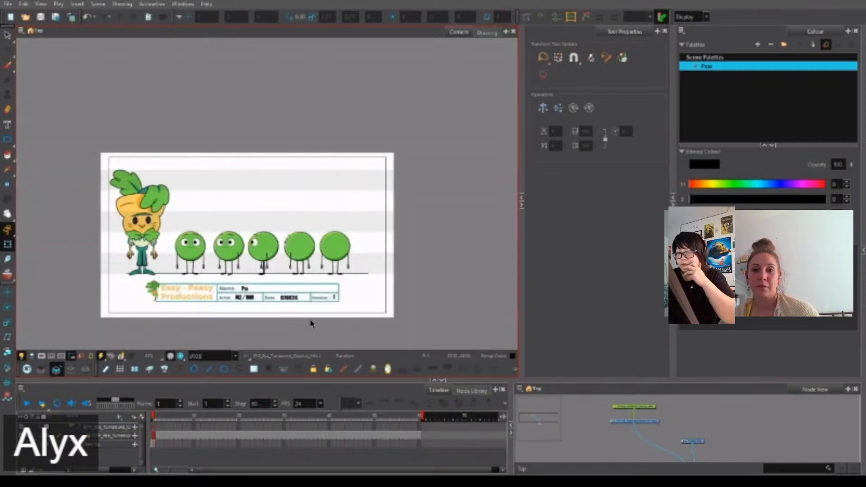
scroll(319, 297, "up", 2)
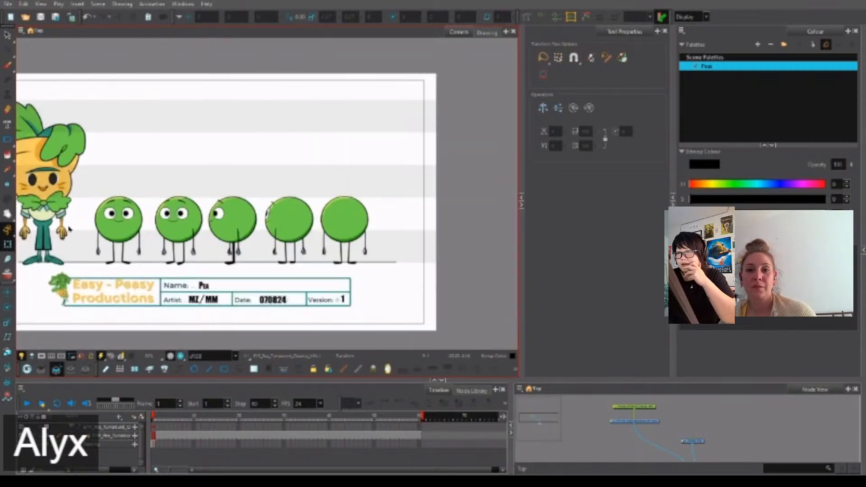
scroll(70, 229, "up", 1)
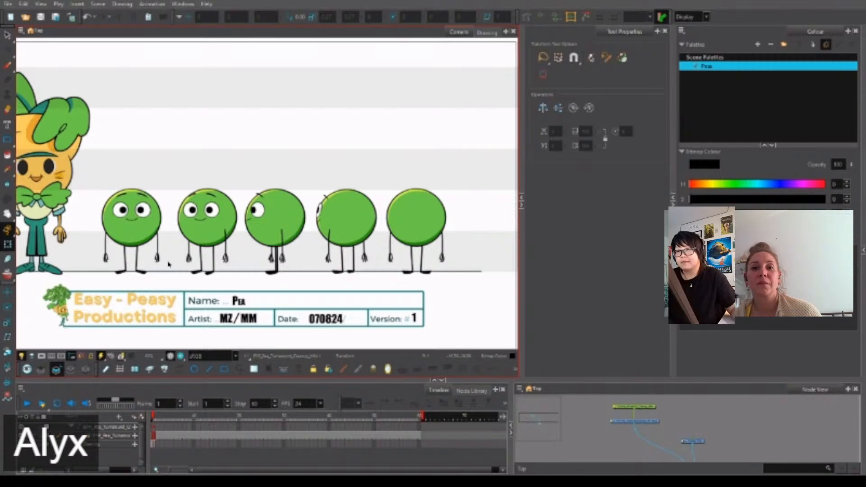
scroll(170, 243, "up", 2)
scroll(170, 228, "up", 2)
left_click_drag(103, 220, 265, 257)
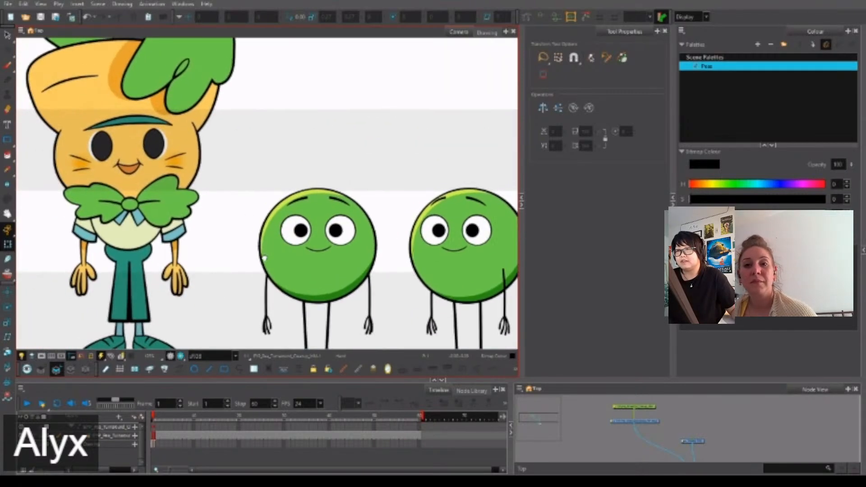
scroll(360, 242, "up", 2)
scroll(359, 242, "down", 3)
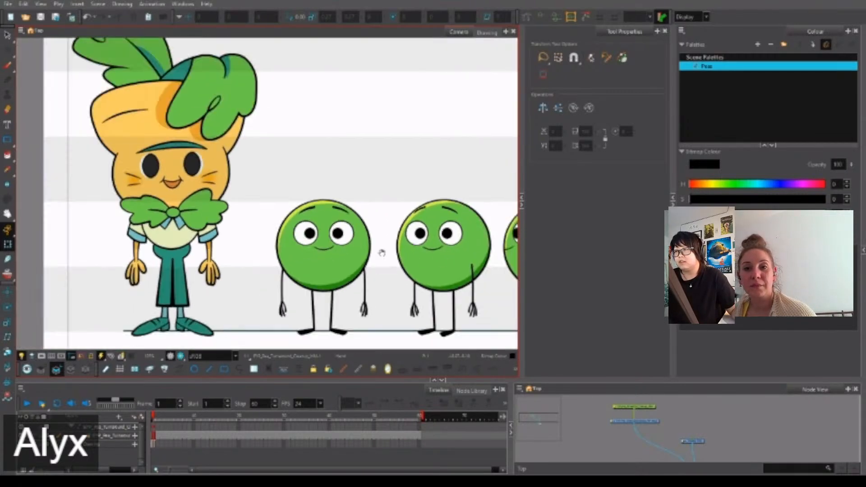
Examine the pea's side and back views, especially the eye, eyebrow and mouth at the edge of the three-quarter back view.
left_click_drag(382, 253, 226, 224)
scroll(284, 232, "down", 1)
left_click_drag(385, 242, 257, 239)
scroll(257, 238, "down", 2)
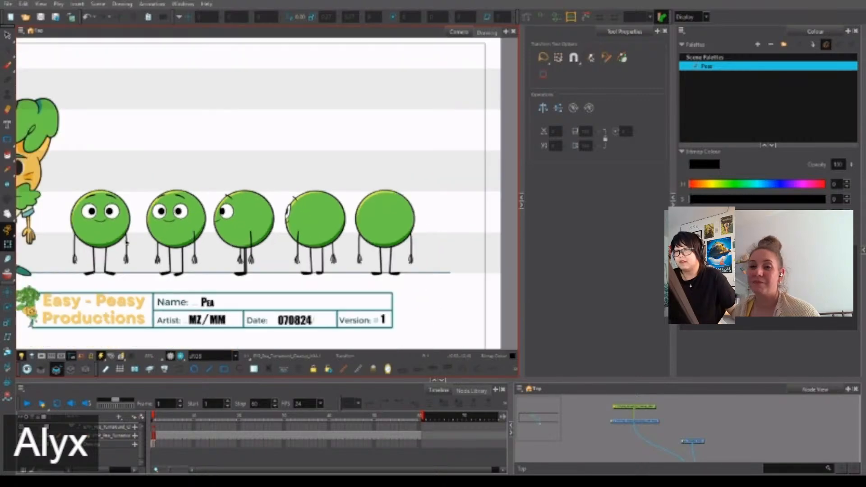
left_click_drag(89, 236, 194, 247)
scroll(311, 221, "up", 4)
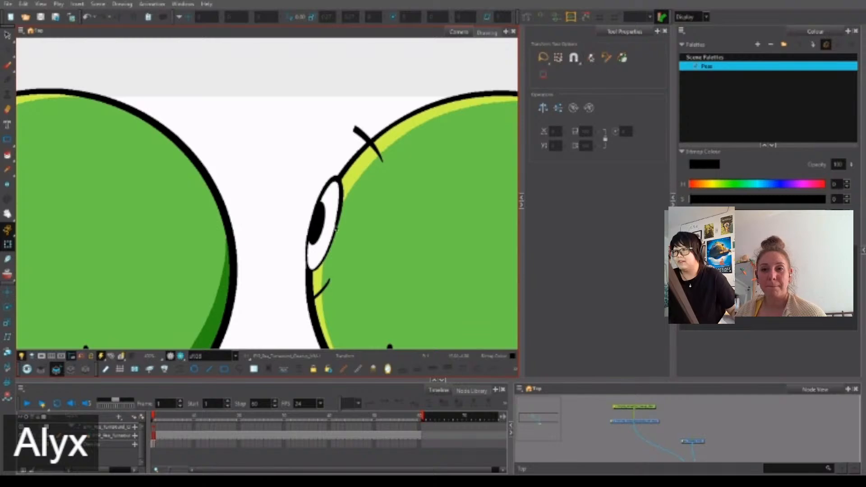
scroll(332, 225, "down", 3)
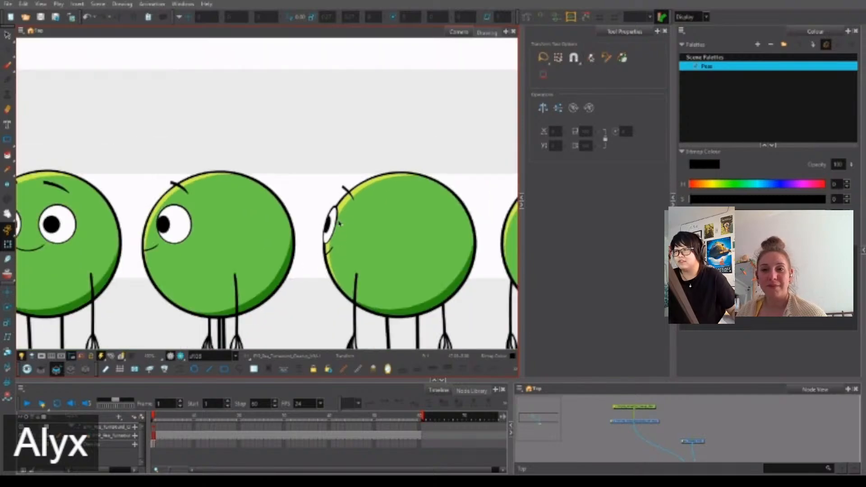
scroll(339, 223, "up", 3)
scroll(360, 230, "down", 5)
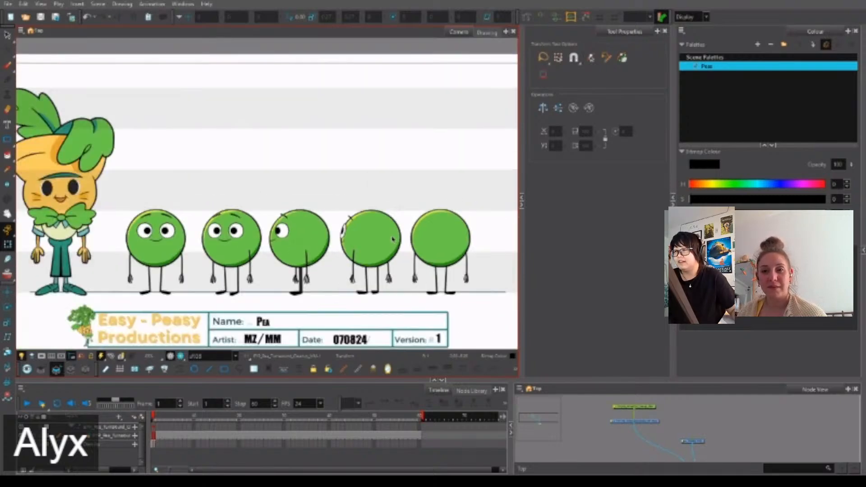
scroll(392, 239, "down", 2)
scroll(449, 244, "up", 3)
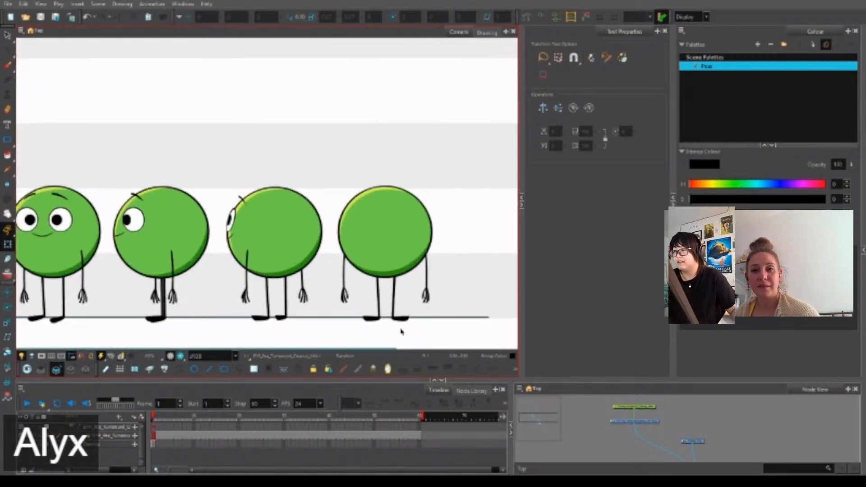
Review the whole turnaround sheet, comparing the pea's five views with the vegetable-headed character and checking the front view up close.
scroll(400, 331, "up", 1)
scroll(421, 275, "down", 3)
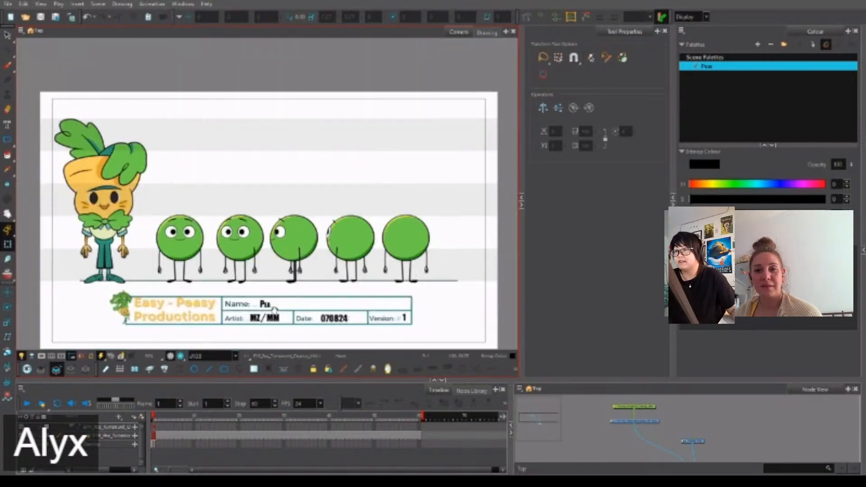
left_click_drag(274, 315, 279, 292)
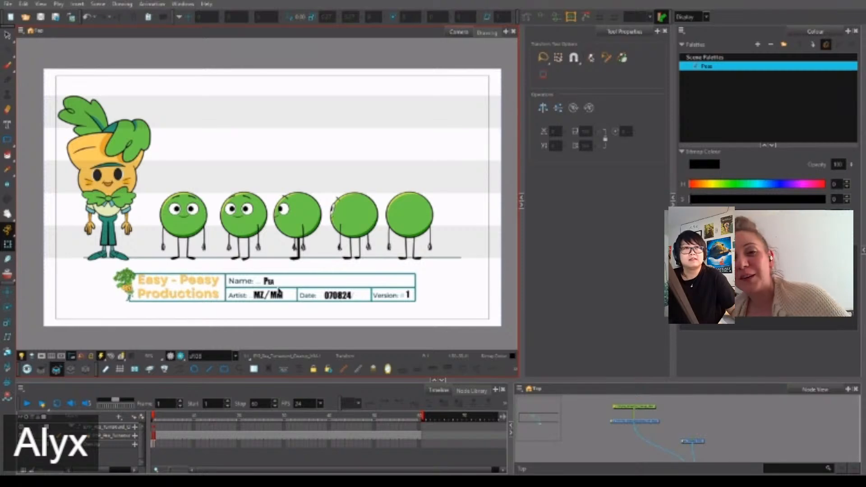
scroll(171, 224, "up", 3)
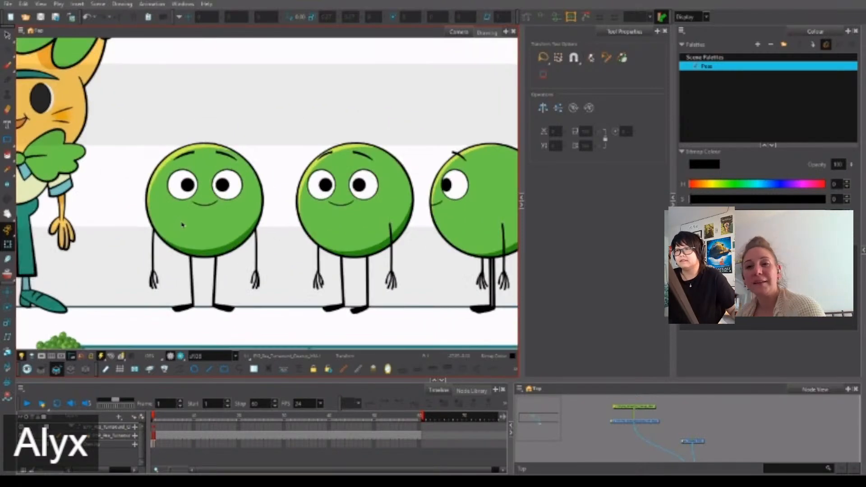
scroll(205, 237, "down", 4)
left_click_drag(206, 196, 211, 206)
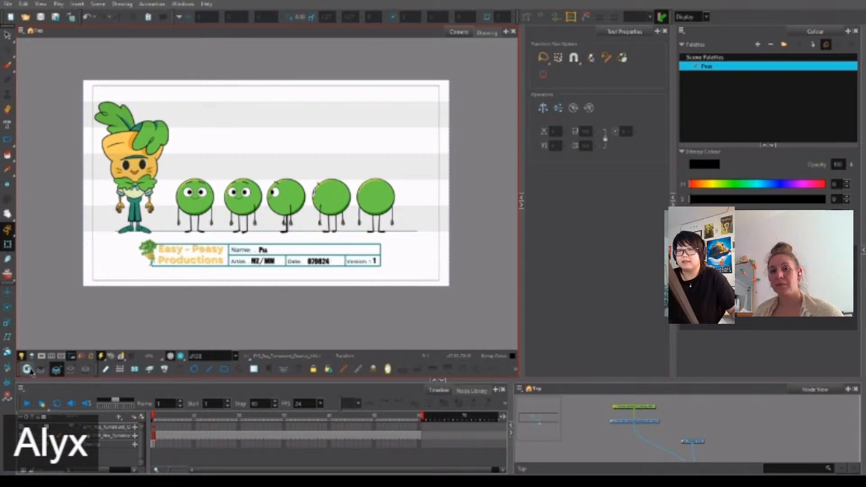
left_click(62, 357)
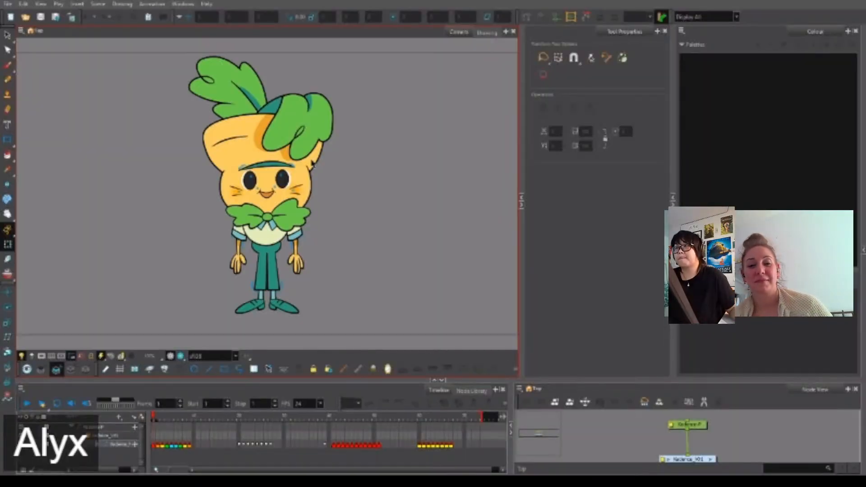
Select the Kadence_V01 group node and its Kadence-P peg in the Kadence rig scene.
scroll(380, 157, "down", 3)
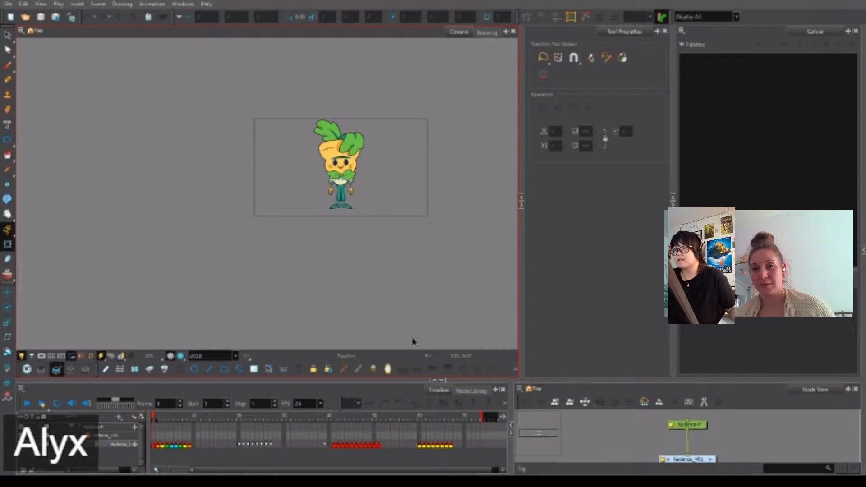
scroll(730, 428, "down", 2)
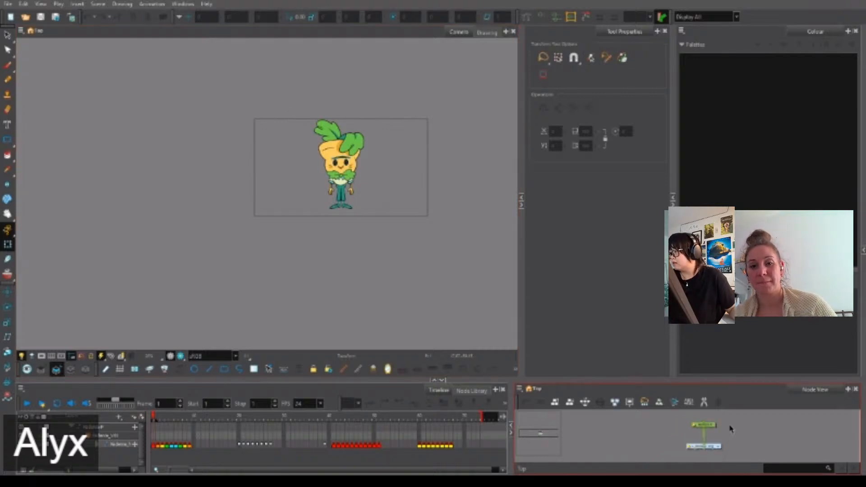
left_click(697, 446)
left_click_drag(753, 446, 719, 443)
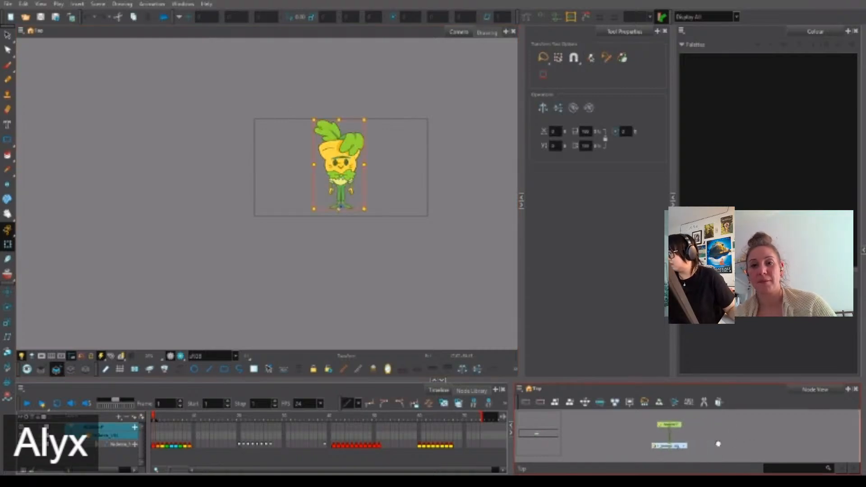
scroll(726, 443, "up", 4)
left_click_drag(664, 418, 624, 455)
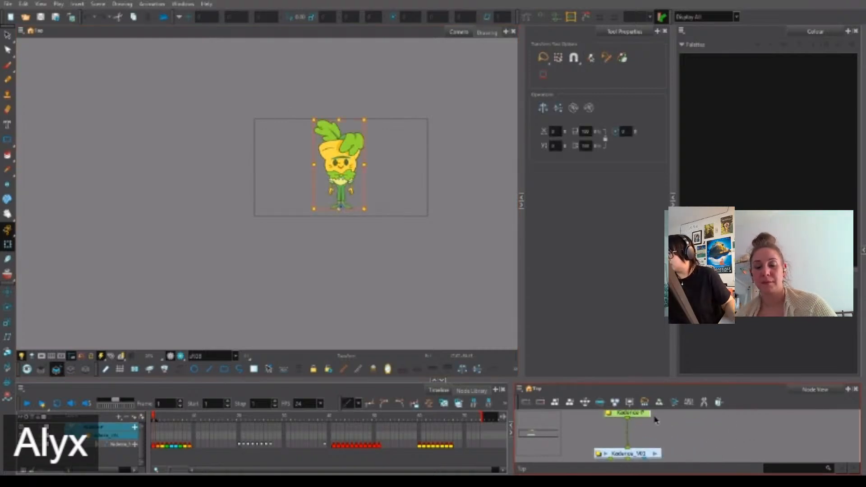
left_click_drag(655, 418, 617, 452)
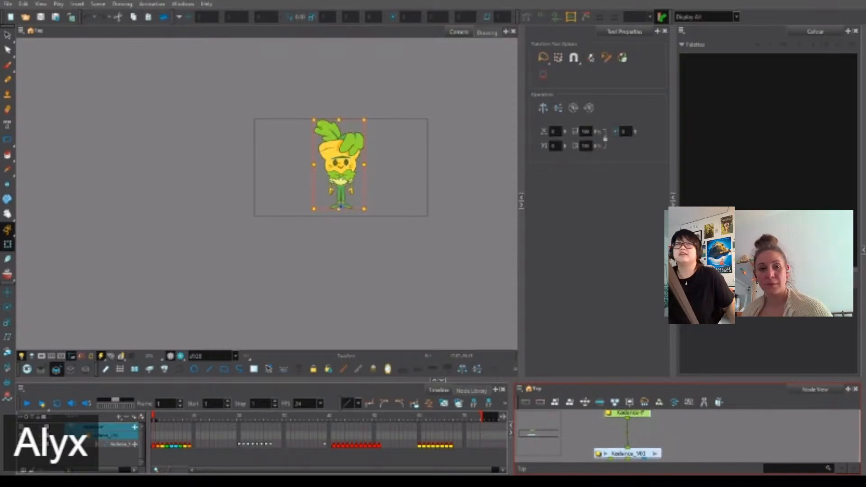
Switch to the browser, reload the rig-a-long stream's YouTube watch page, and set the OBS scene to Wacom.
left_click(750, 339)
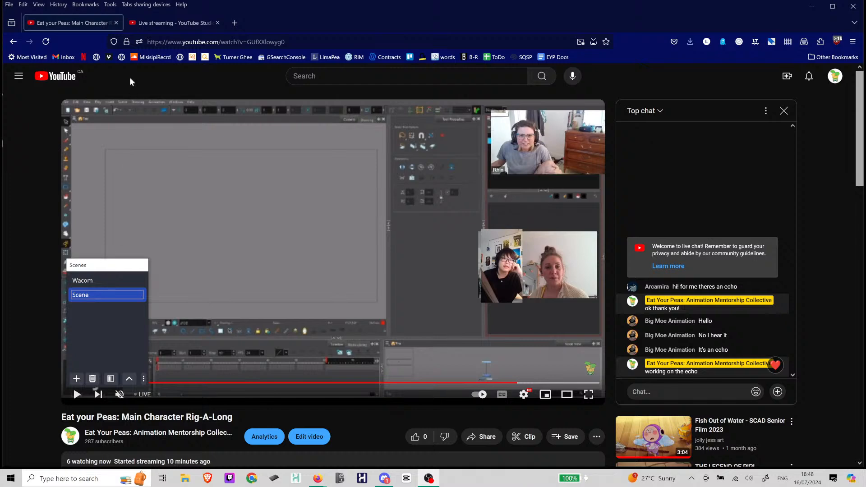
left_click(155, 21)
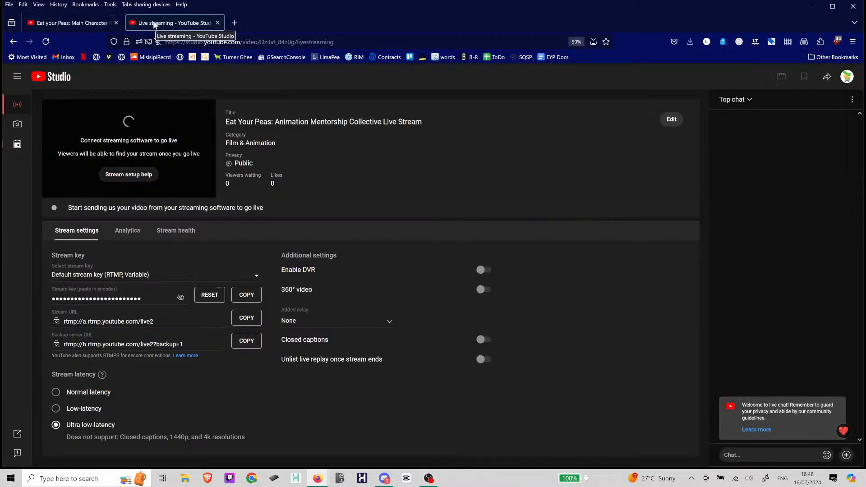
left_click(77, 22)
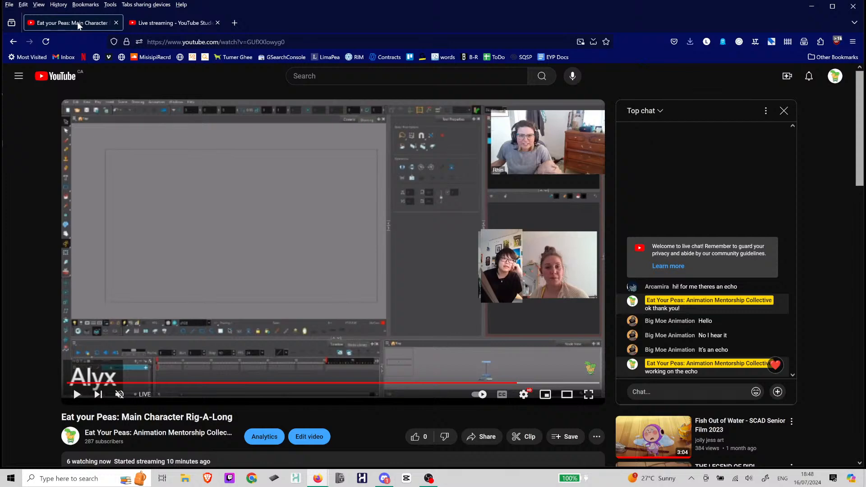
left_click(243, 45)
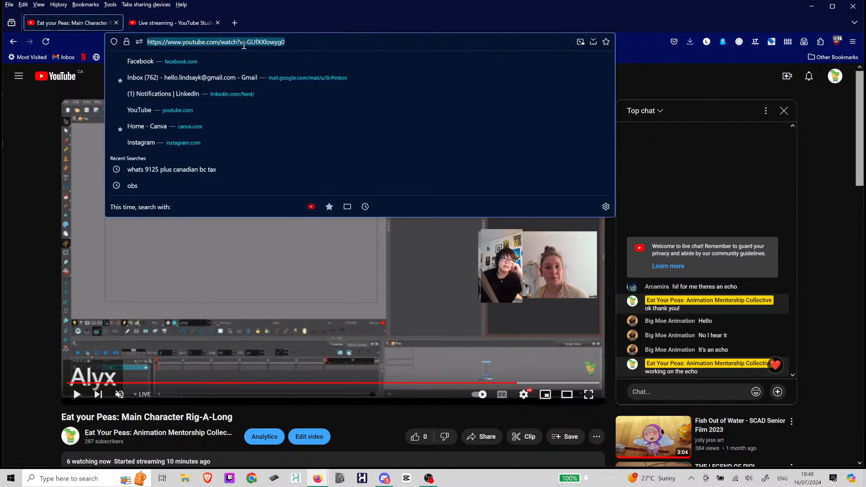
key("Return")
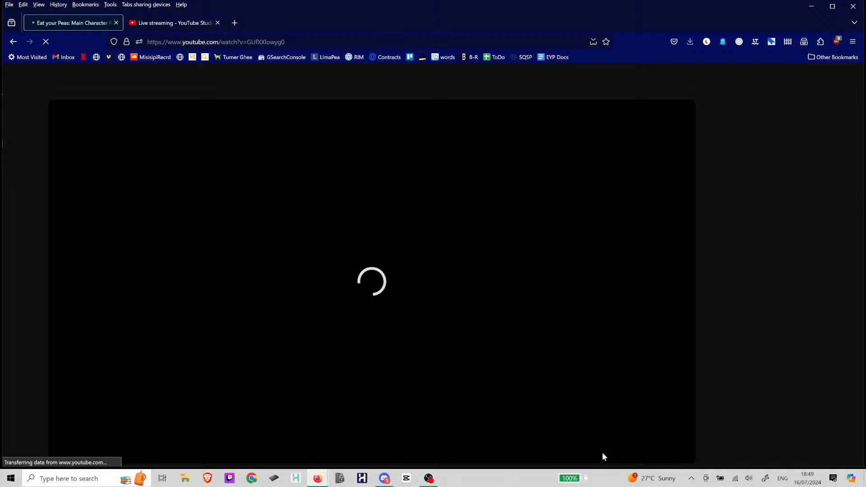
left_click(428, 479)
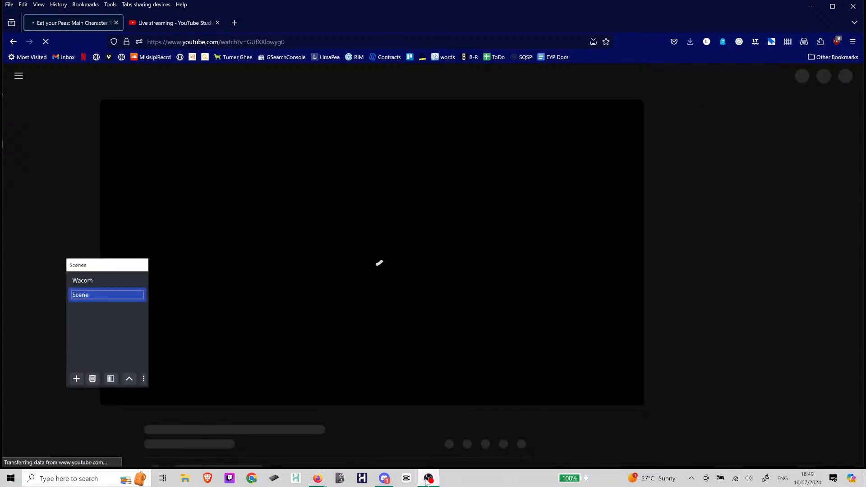
left_click(127, 281)
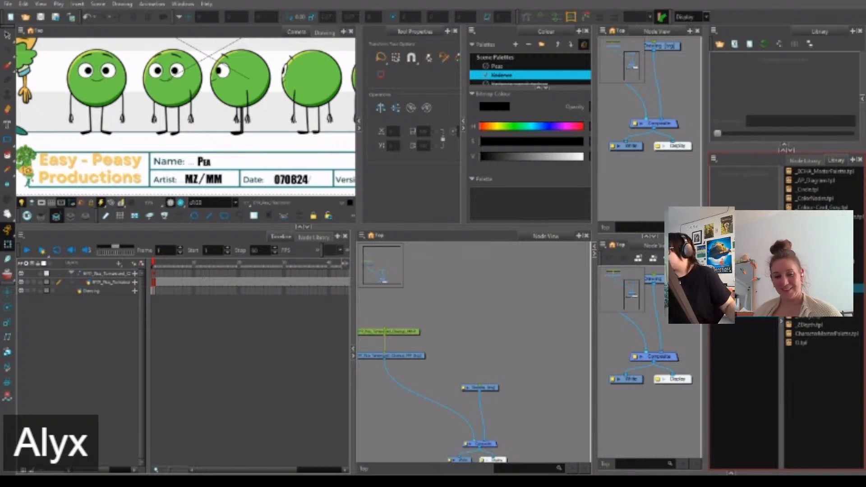
Check the templates in the library and refresh the library folder's contents.
left_click(812, 334)
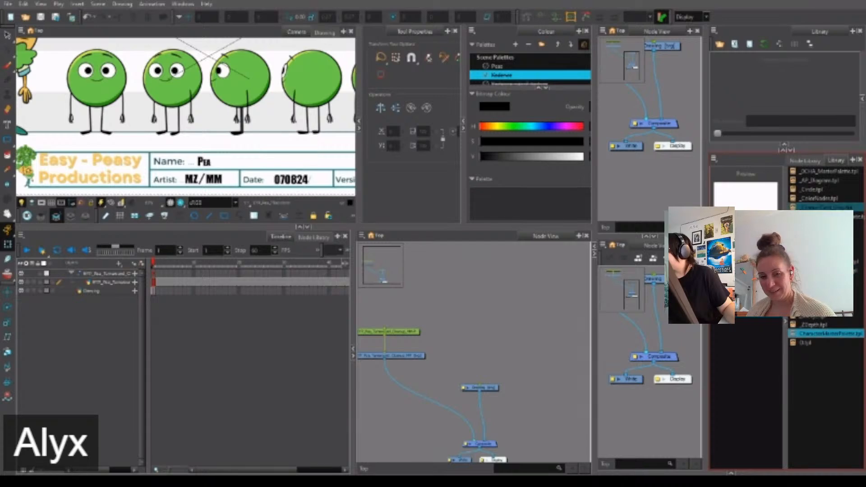
left_click(832, 172)
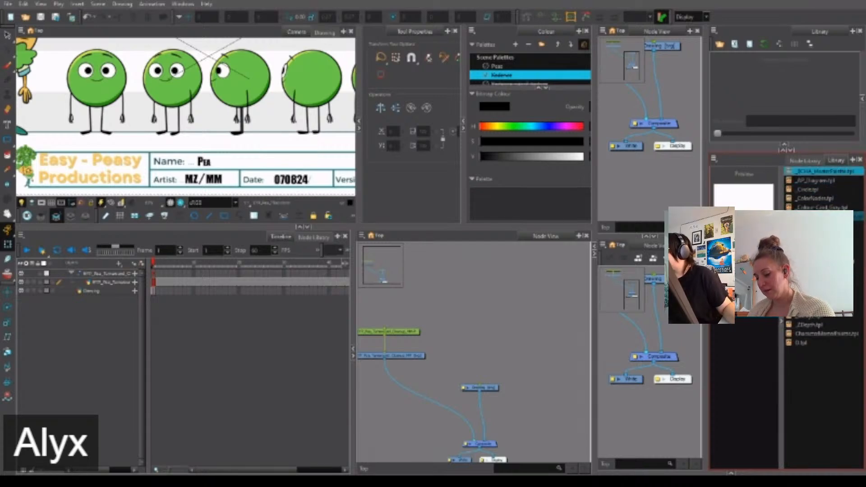
left_click(823, 362)
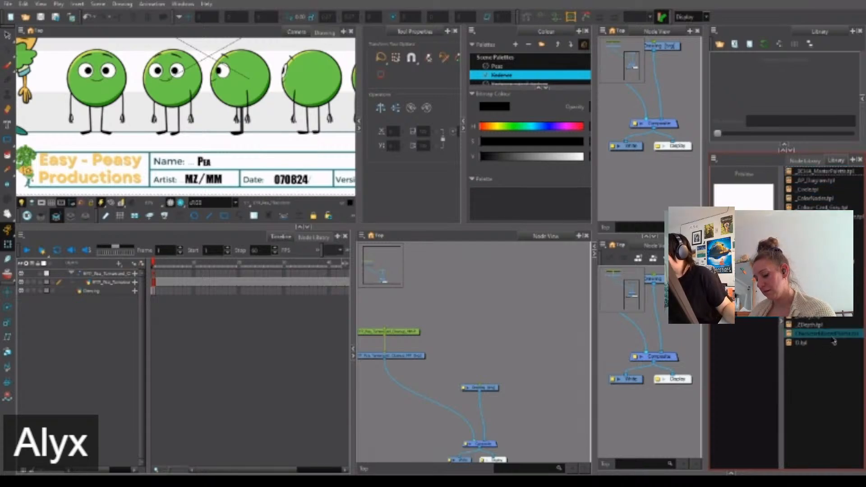
left_click(837, 208)
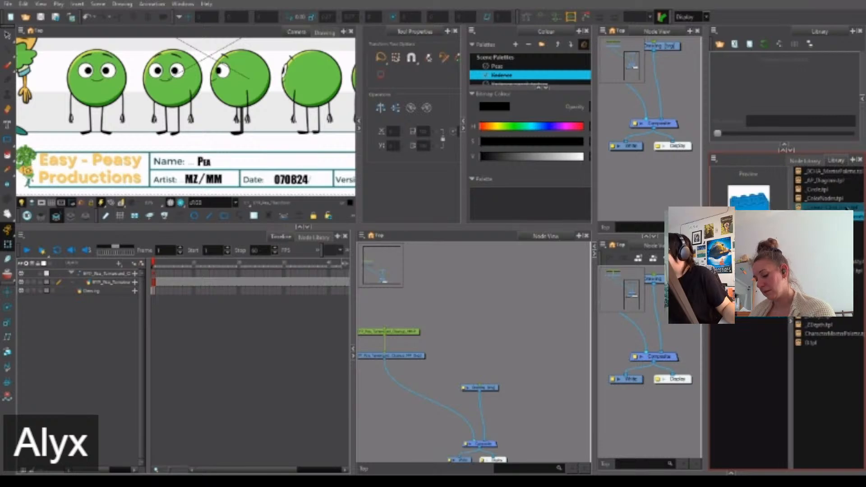
left_click(834, 180)
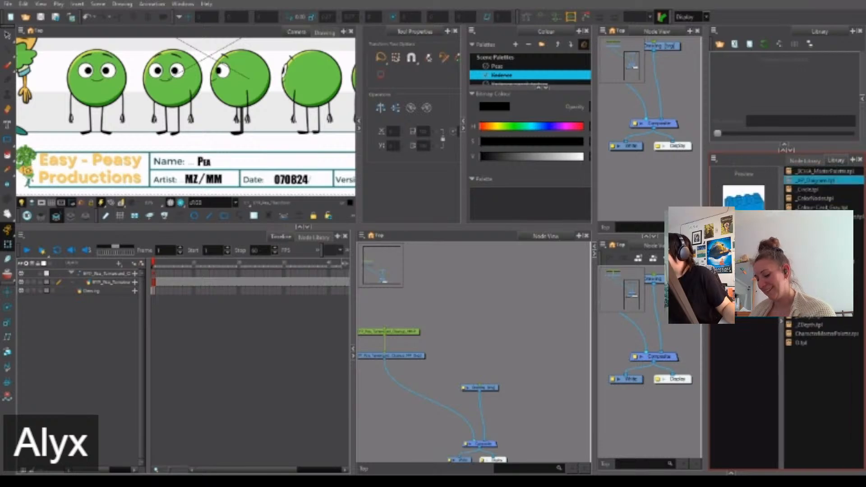
right_click(741, 361)
left_click(766, 385)
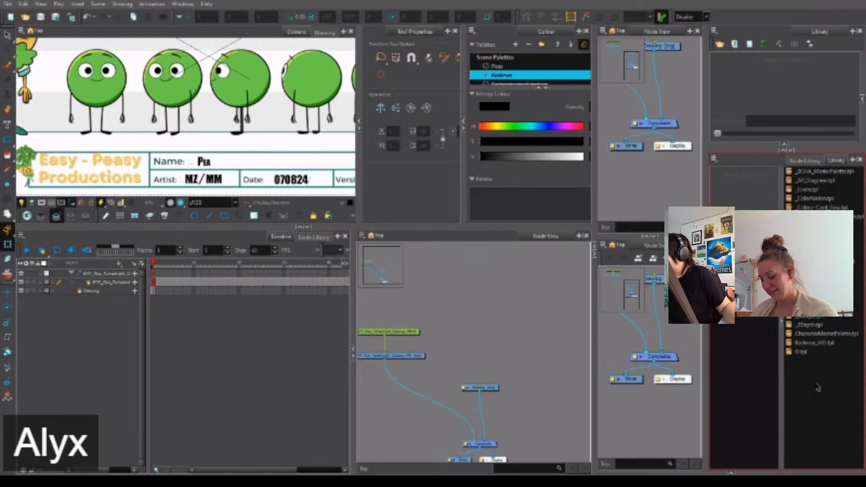
Import the Kadence_V01.tpl template from the library into the pea scene's node view.
left_click(823, 352)
left_click(811, 344)
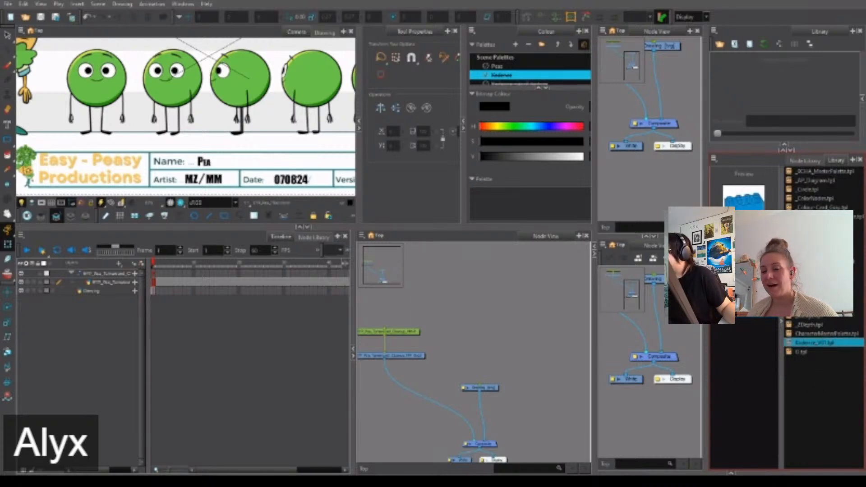
left_click_drag(811, 343, 690, 325)
left_click(705, 248)
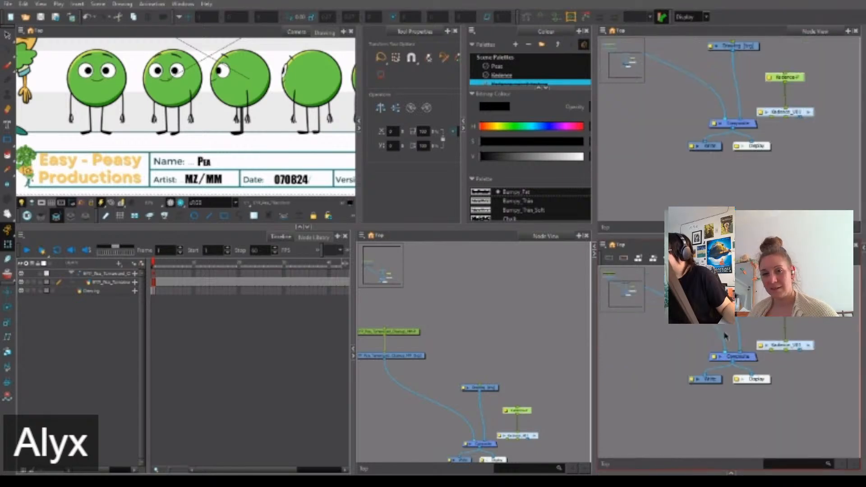
Connect the Kadence_V01 group to the Composite and place it with its peg beside the turnaround nodes.
left_click(808, 346)
left_click(606, 464)
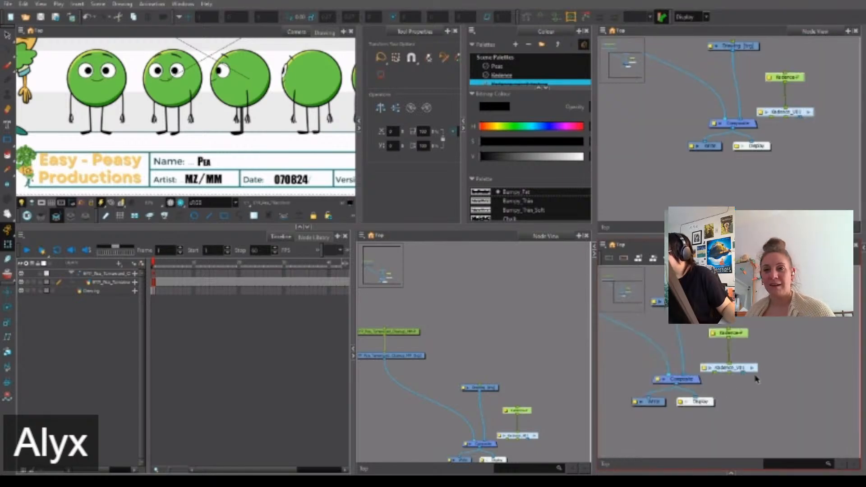
left_click_drag(743, 373, 666, 374)
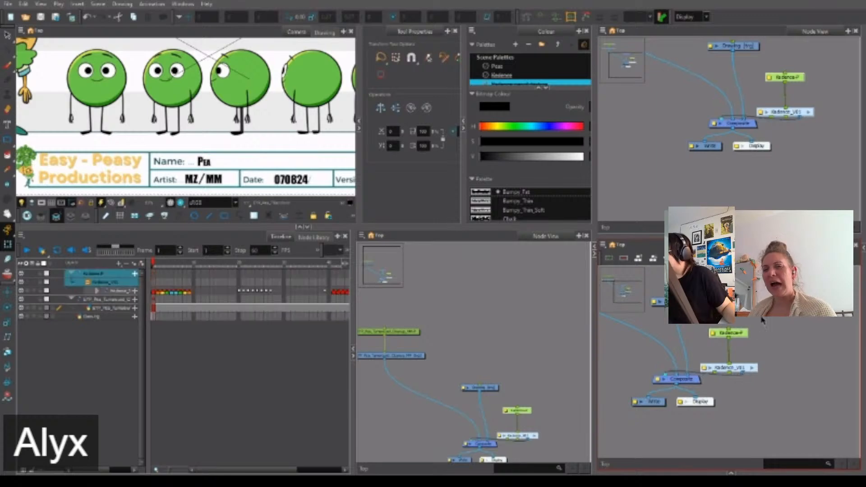
left_click_drag(763, 320, 715, 359)
scroll(717, 408, "down", 3)
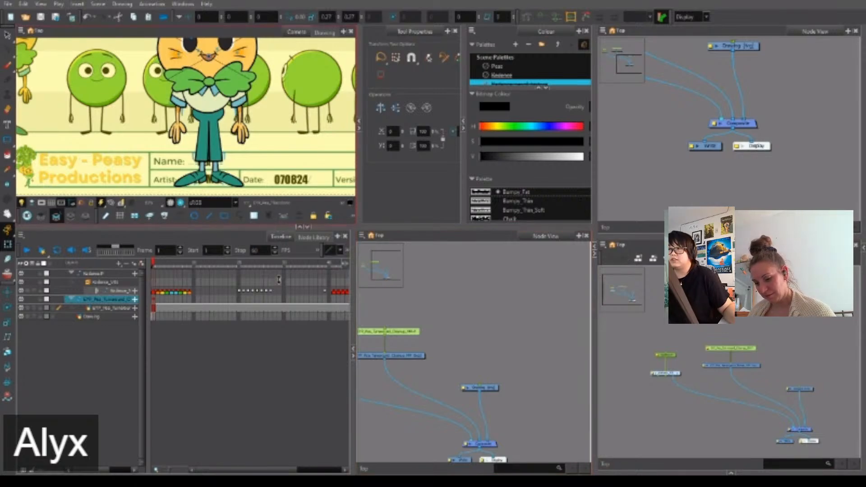
Enlarge the camera view by resizing the surrounding panels, and shift the turnaround sheet so its vegetable-headed character sits behind the Kadence rig.
left_click_drag(279, 280, 276, 303)
scroll(286, 207, "down", 2)
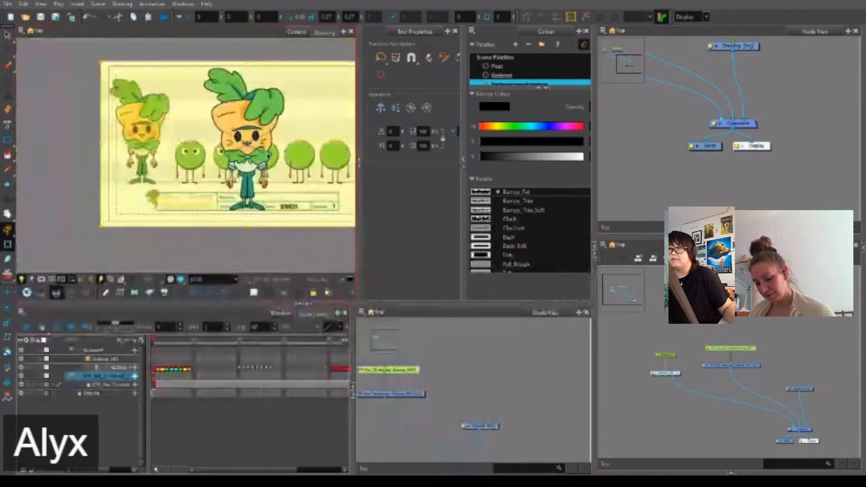
left_click_drag(277, 135, 370, 156)
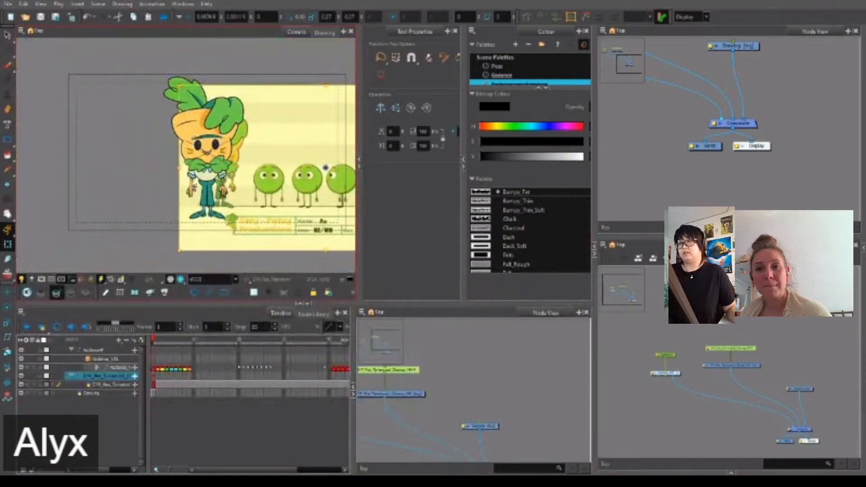
left_click_drag(332, 304, 332, 379)
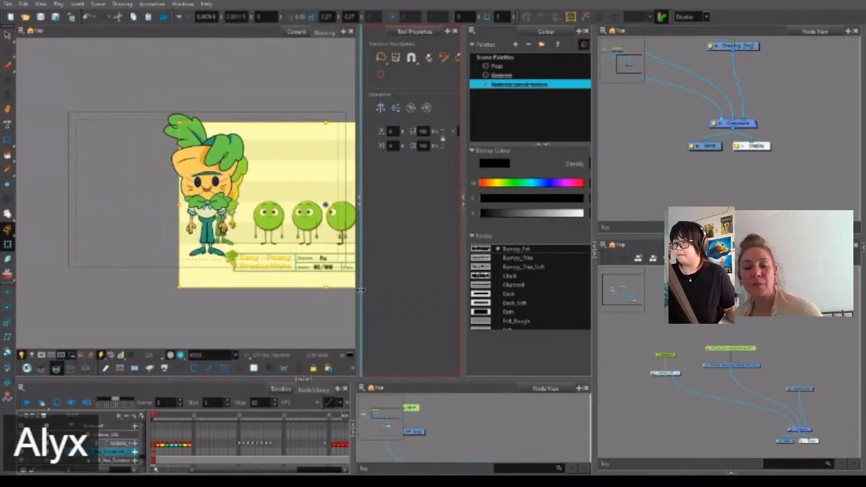
left_click_drag(360, 290, 460, 289)
left_click(594, 252)
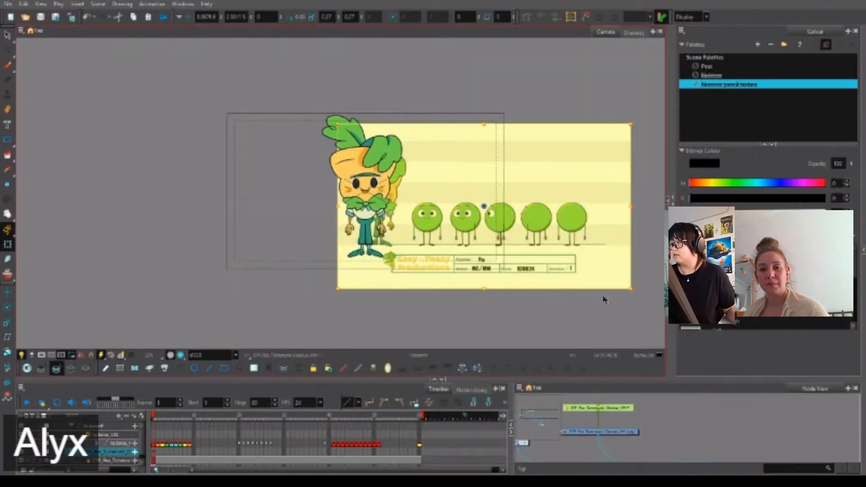
Set the turnaround sheet's pivot at its vegetable-headed character's shoe tip and align that shoe with the Kadence rig's shoe.
left_click_drag(385, 249, 445, 246)
scroll(445, 245, "up", 2)
scroll(444, 246, "up", 3)
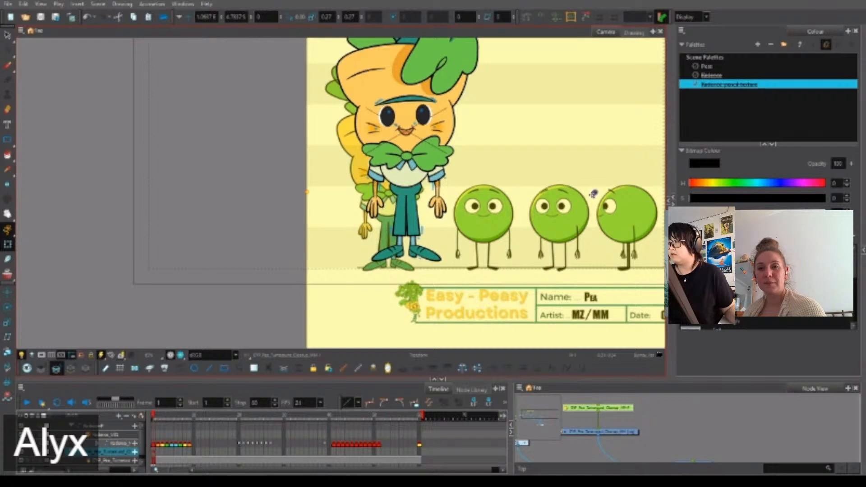
scroll(329, 270, "up", 5)
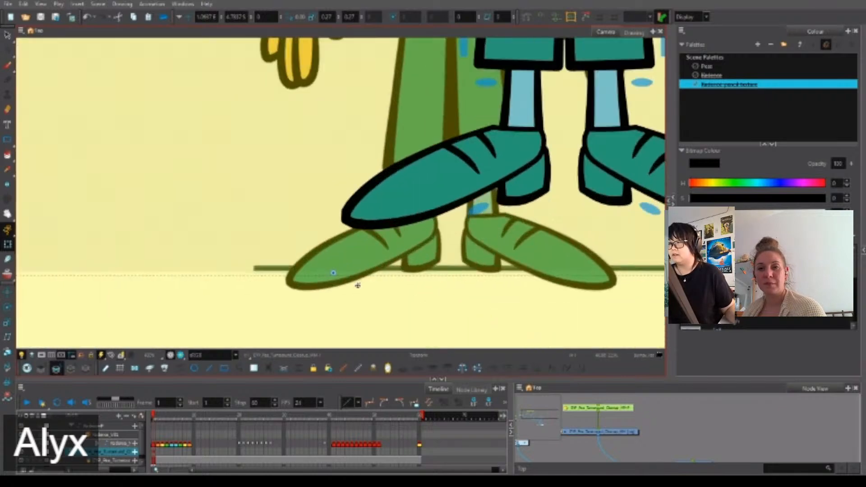
scroll(358, 285, "up", 5)
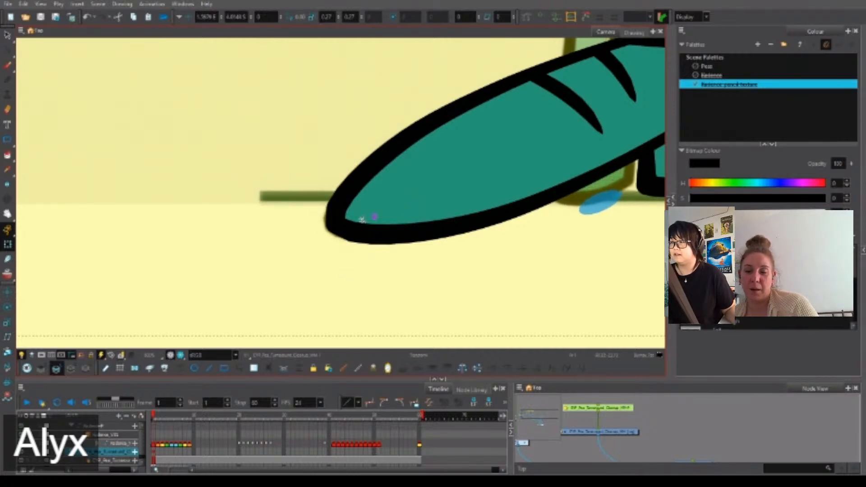
scroll(341, 225, "down", 10)
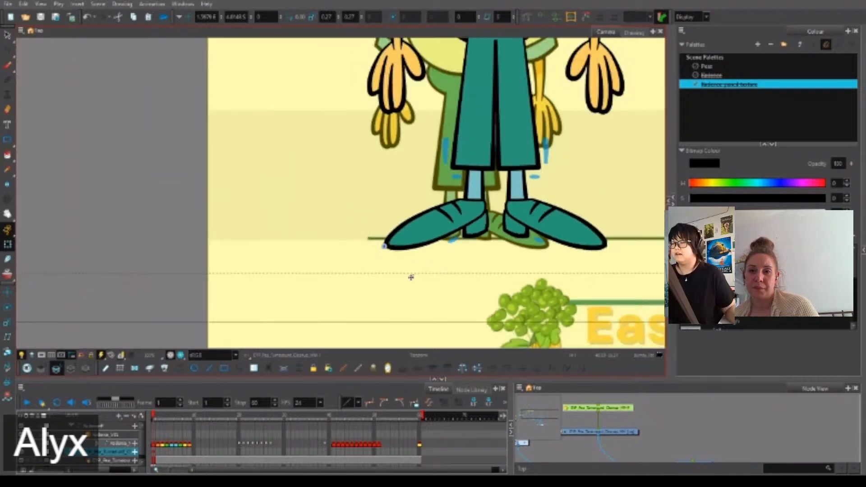
Scale the turnaround sheet up proportionally from the shoe pivot until its vegetable-headed character matches the Kadence rig's leafy hair and feet.
scroll(473, 113, "up", 6)
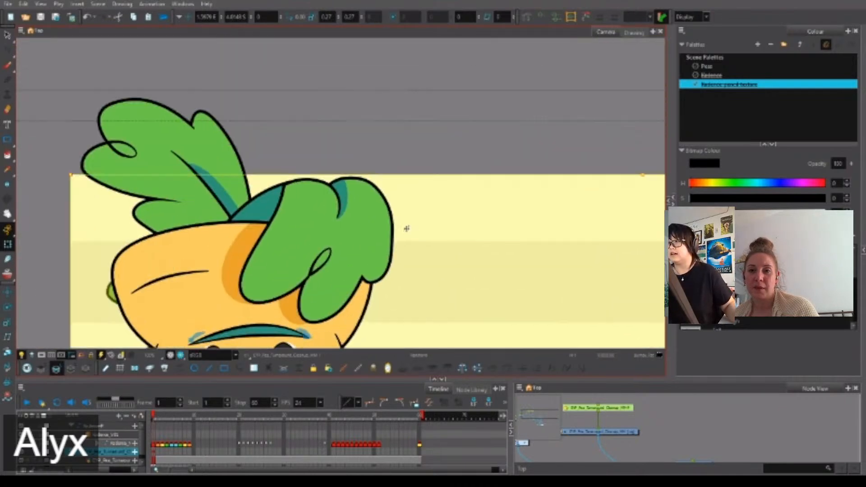
left_click_drag(438, 199, 479, 109)
scroll(292, 149, "up", 6)
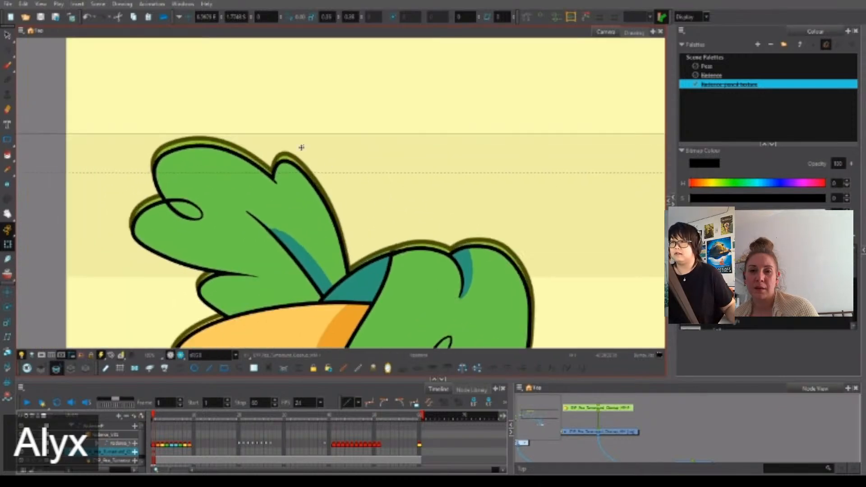
scroll(305, 189, "up", 4)
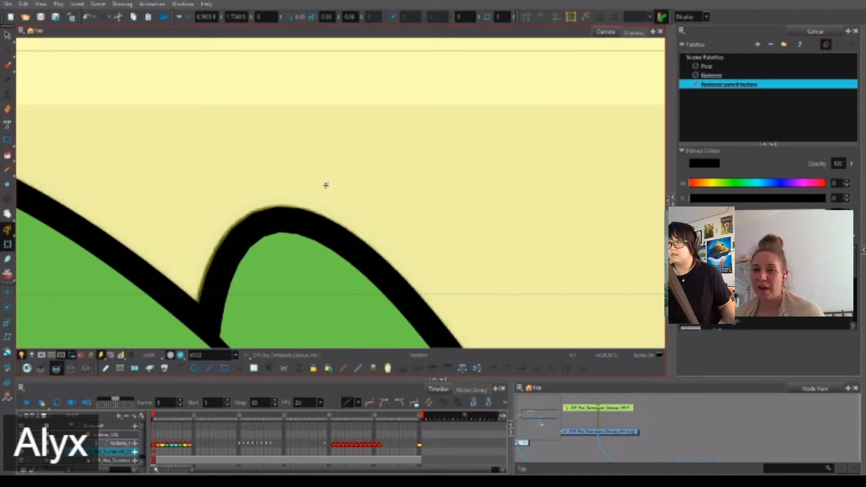
scroll(368, 185, "down", 3)
scroll(419, 224, "down", 1)
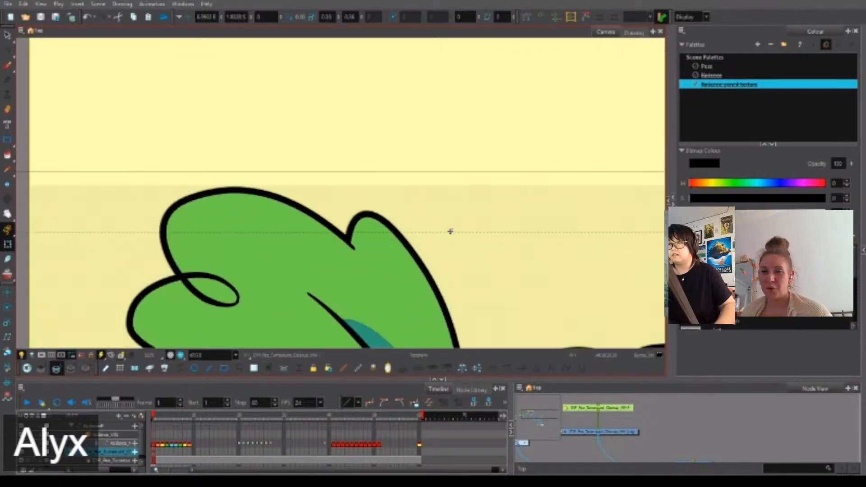
scroll(490, 274, "down", 6)
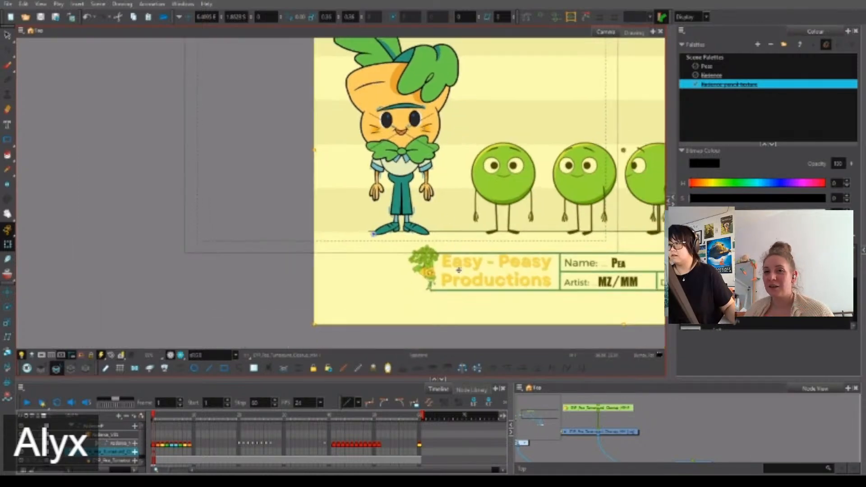
scroll(379, 250, "up", 8)
scroll(340, 242, "up", 5)
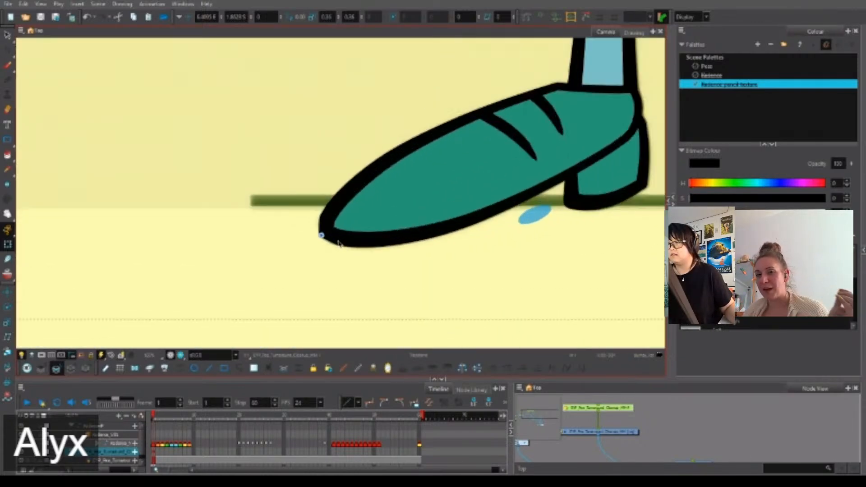
Disable the Kadence_V01 group in the node view and inspect the turnaround sheet's own character and the peas.
left_click(651, 424)
left_click_drag(642, 425, 700, 420)
scroll(662, 420, "down", 2)
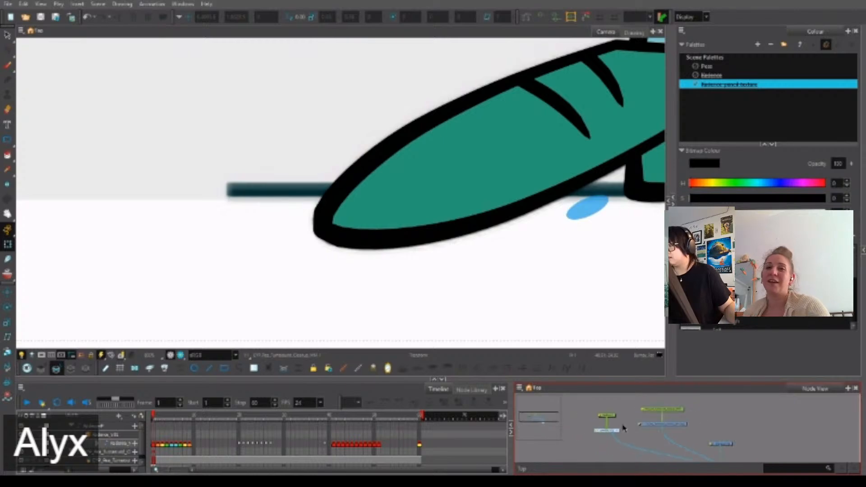
left_click(614, 430)
key("d")
scroll(525, 234, "down", 2)
scroll(536, 231, "down", 4)
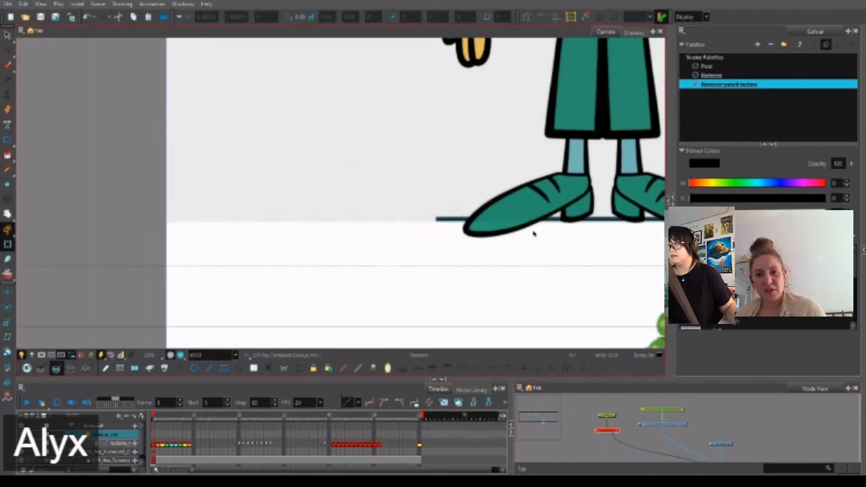
left_click_drag(613, 193, 368, 286)
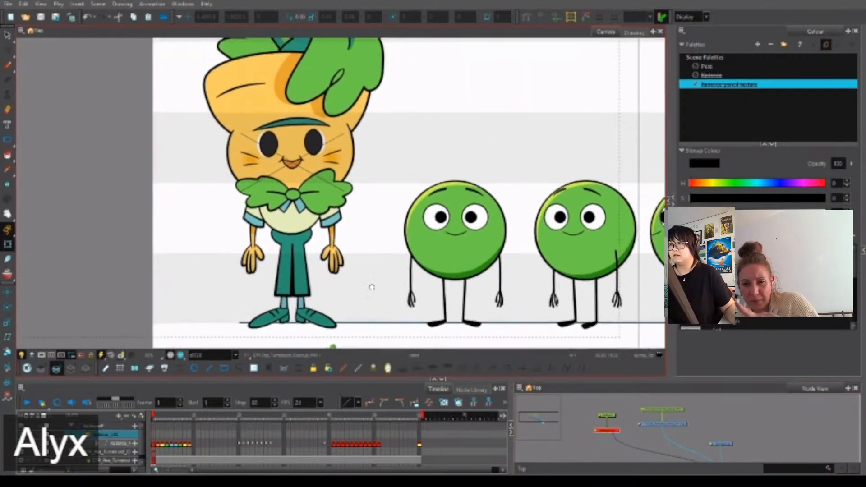
scroll(378, 288, "down", 1)
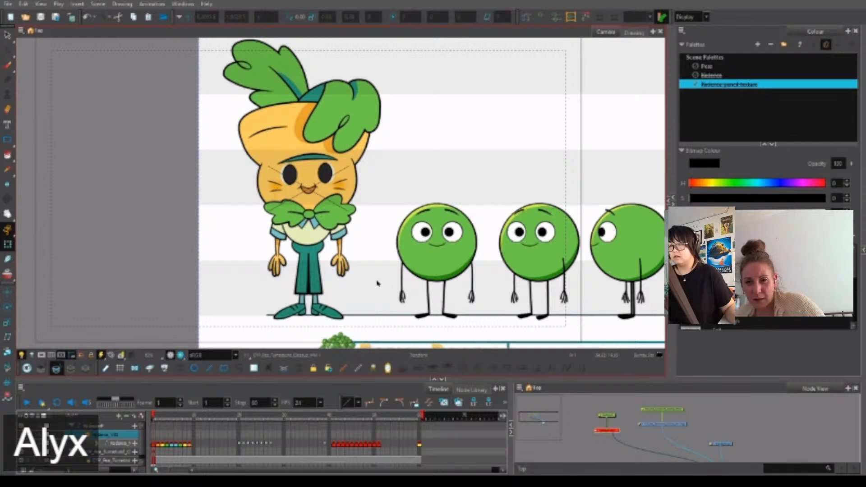
Look through the General, Camera, Node View and Advanced preferences, and close the preferences.
left_click(23, 3)
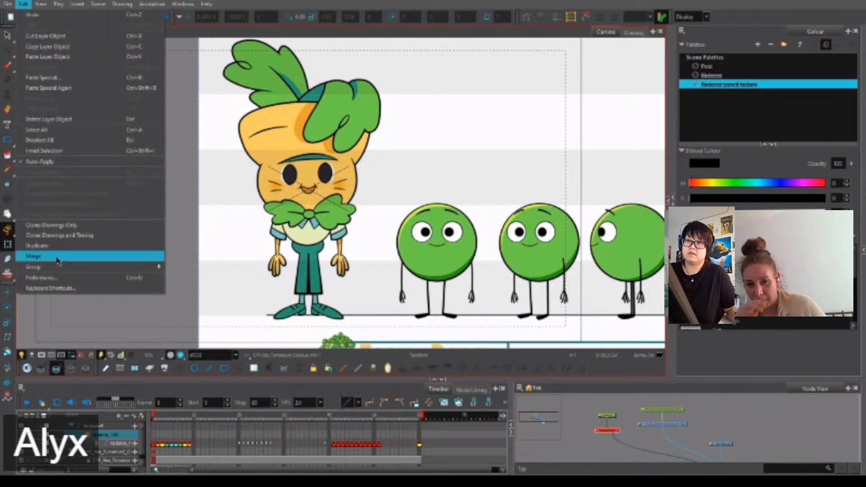
left_click(69, 282)
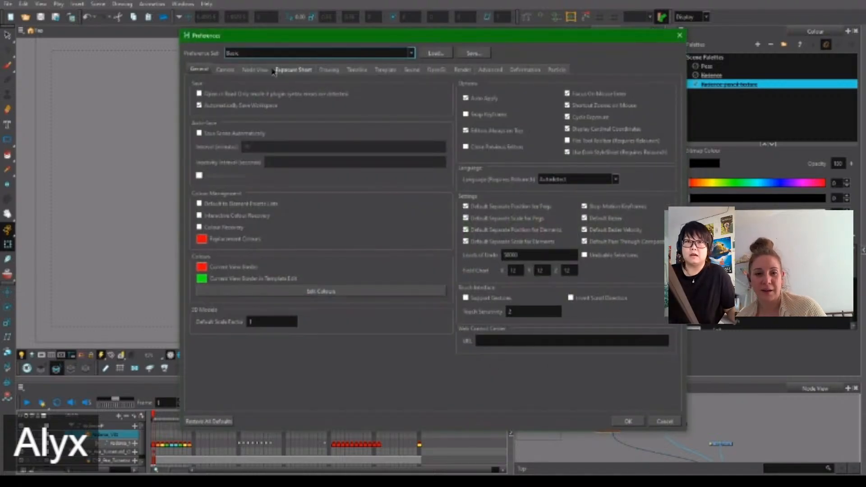
left_click(255, 70)
left_click(223, 71)
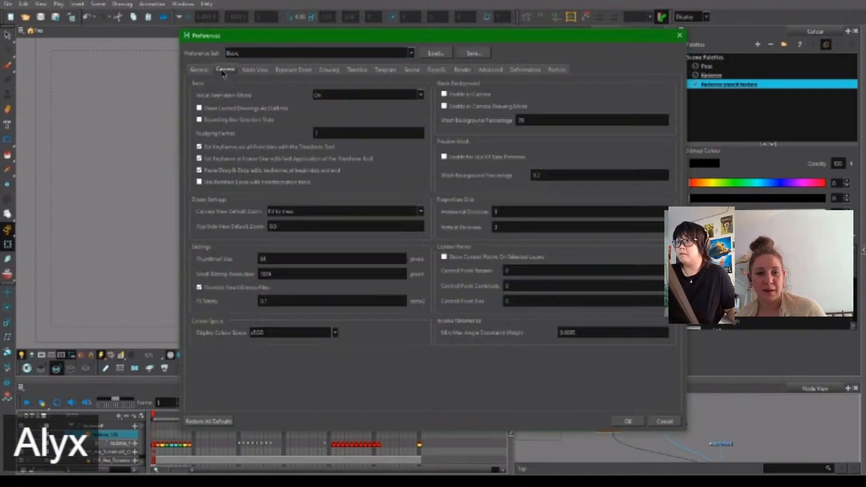
left_click(255, 70)
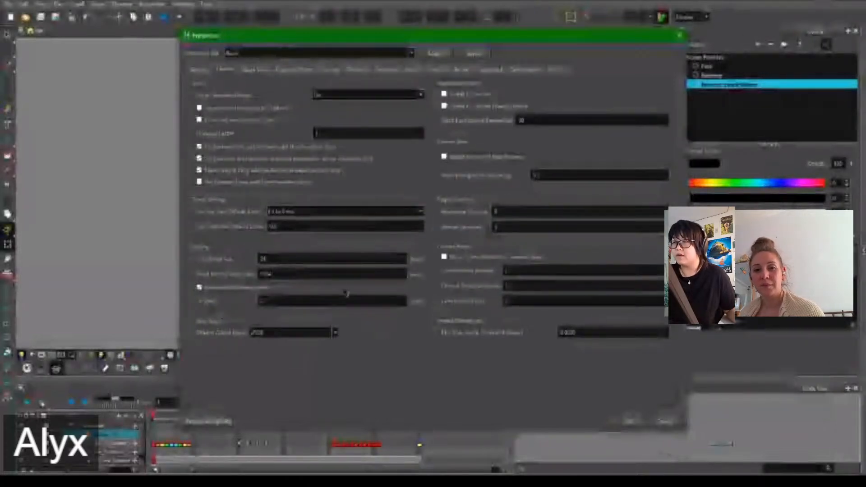
left_click(199, 69)
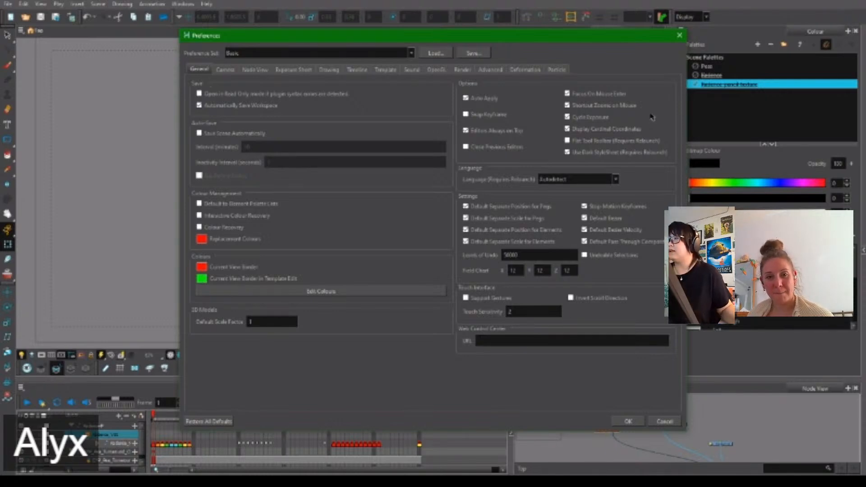
left_click(254, 69)
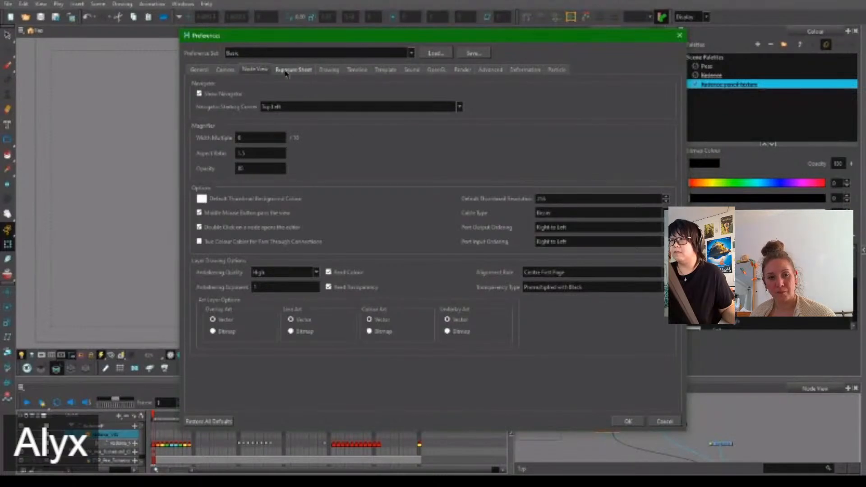
left_click(225, 69)
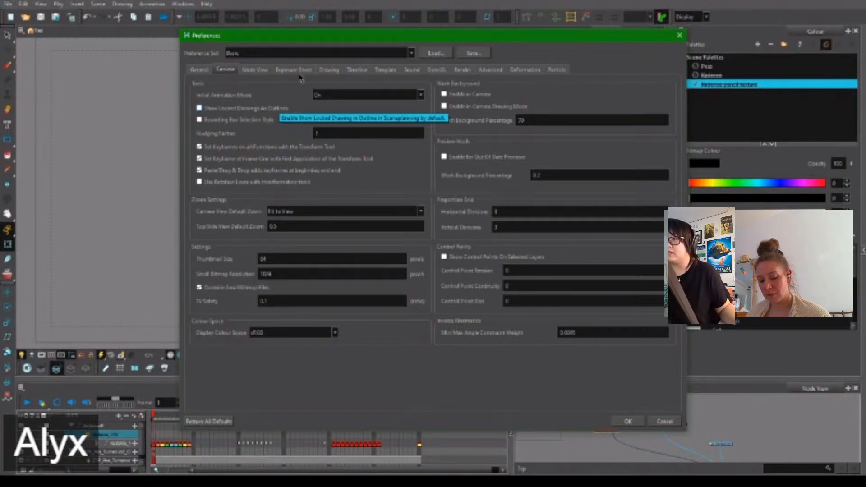
left_click(199, 70)
left_click(490, 70)
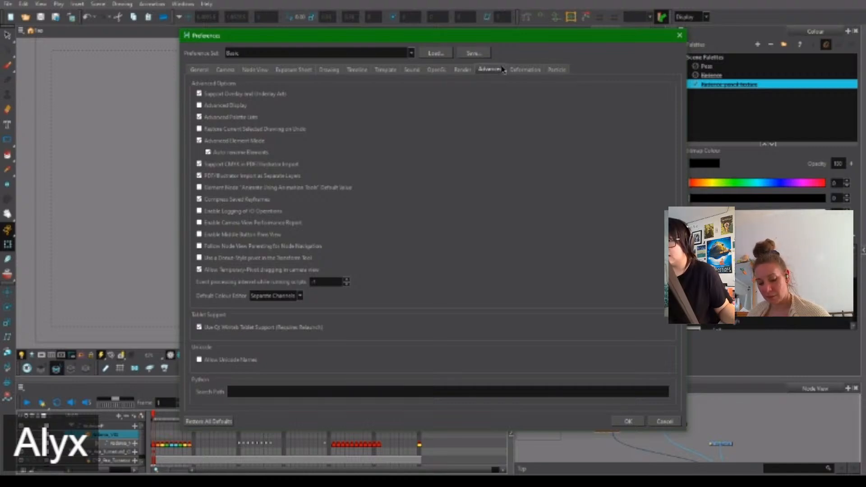
left_click(680, 36)
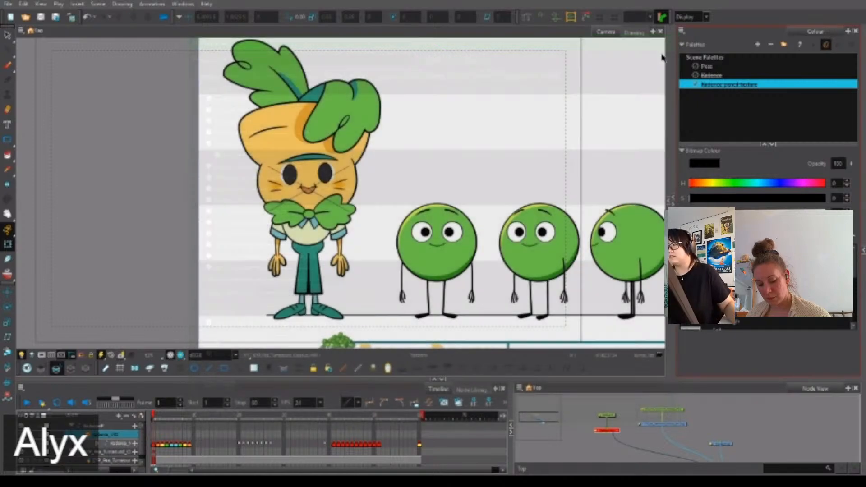
Enable the Kadence_V01 group to compare it with the sheet, and disable both the group and its peg.
left_click_drag(546, 296, 499, 279)
scroll(498, 278, "down", 2)
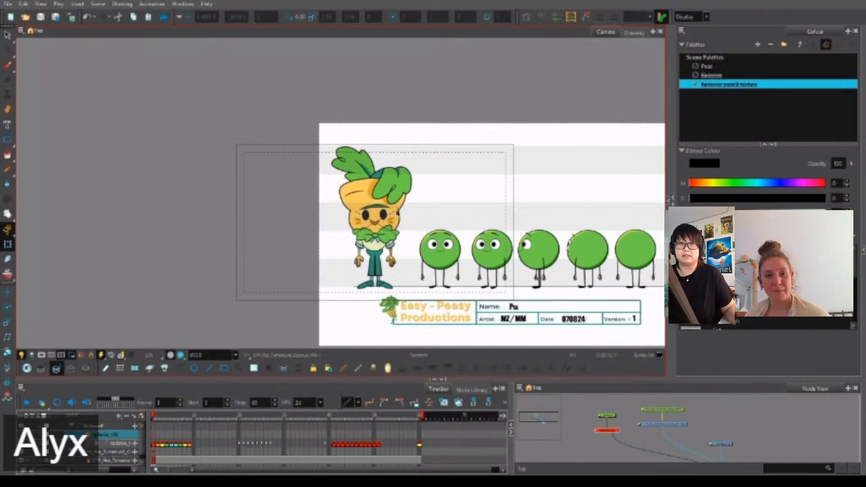
left_click(676, 410)
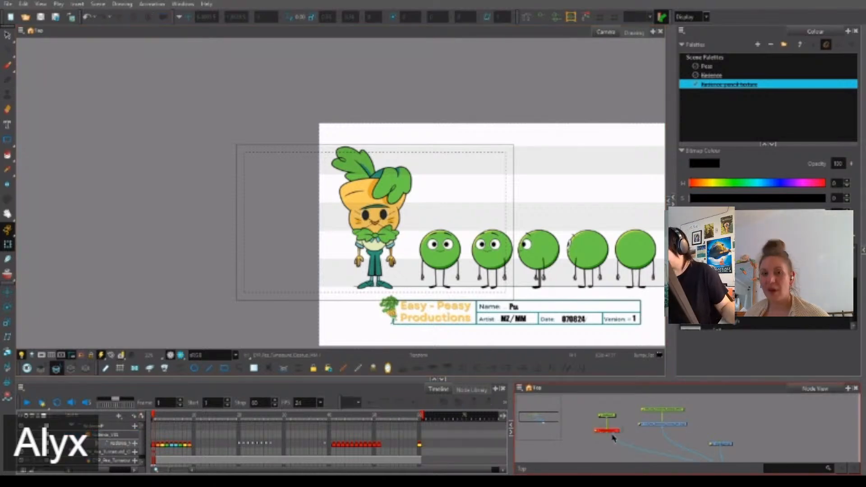
left_click(627, 427)
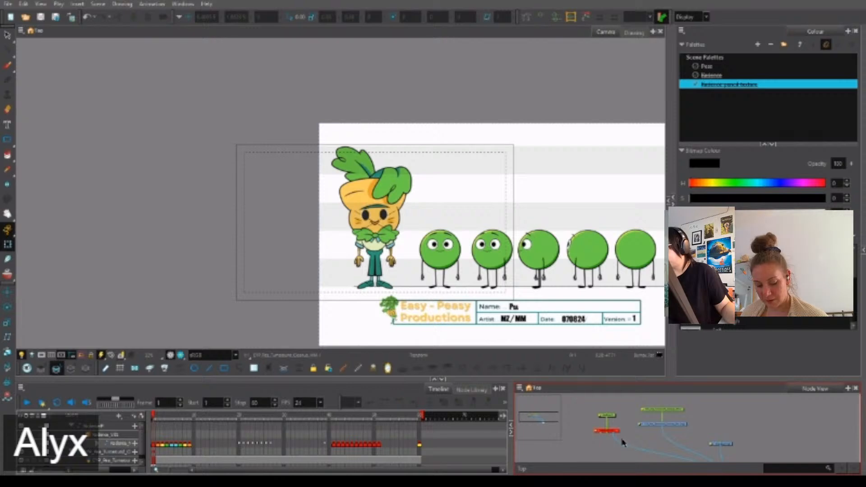
left_click(619, 429)
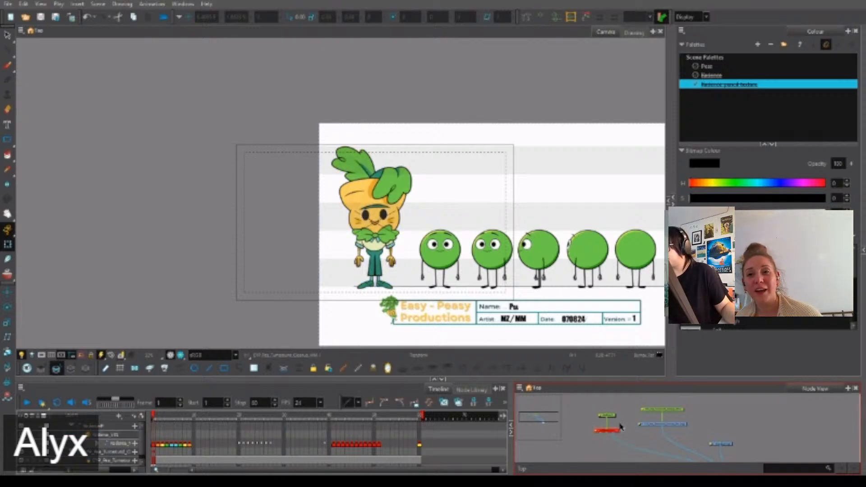
scroll(397, 200, "up", 2)
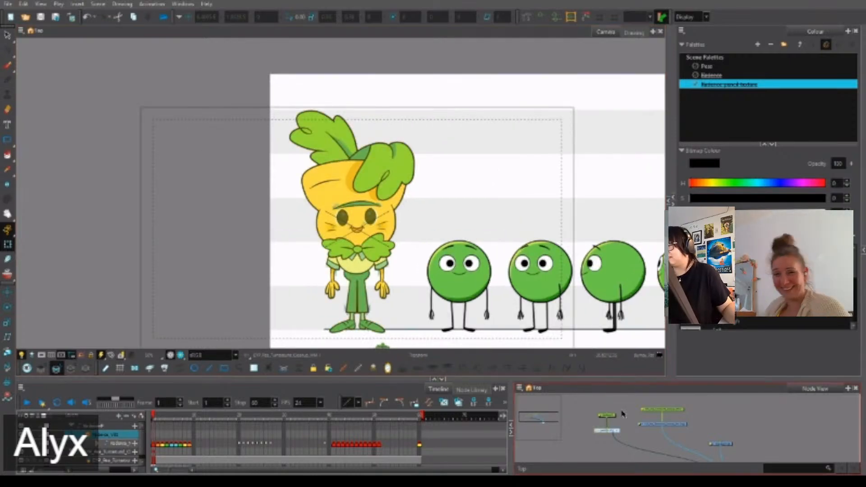
left_click_drag(623, 411, 608, 438)
key("d")
left_click(656, 440)
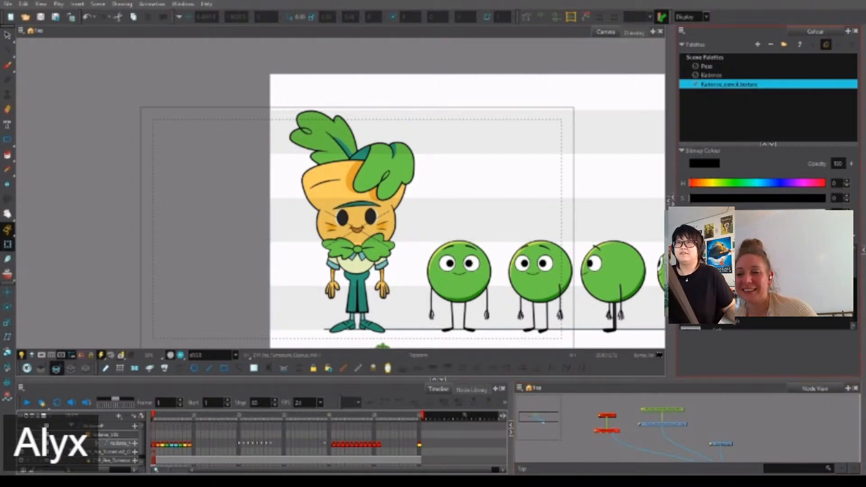
left_click(23, 4)
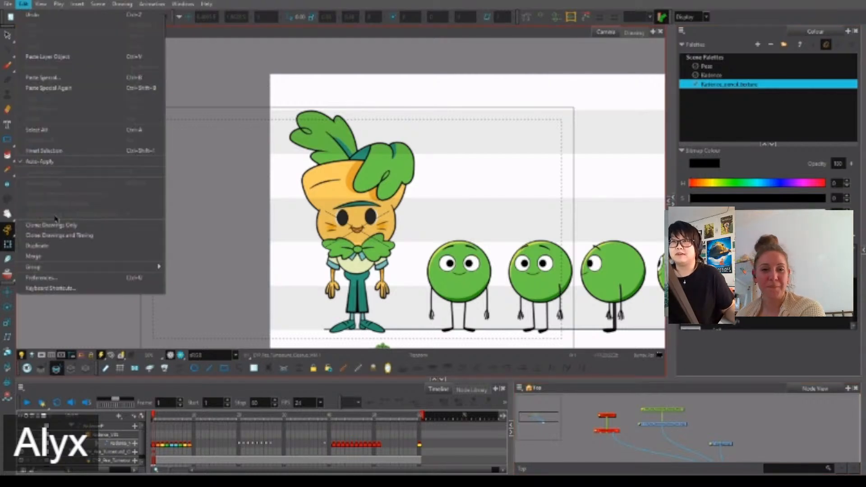
left_click(65, 290)
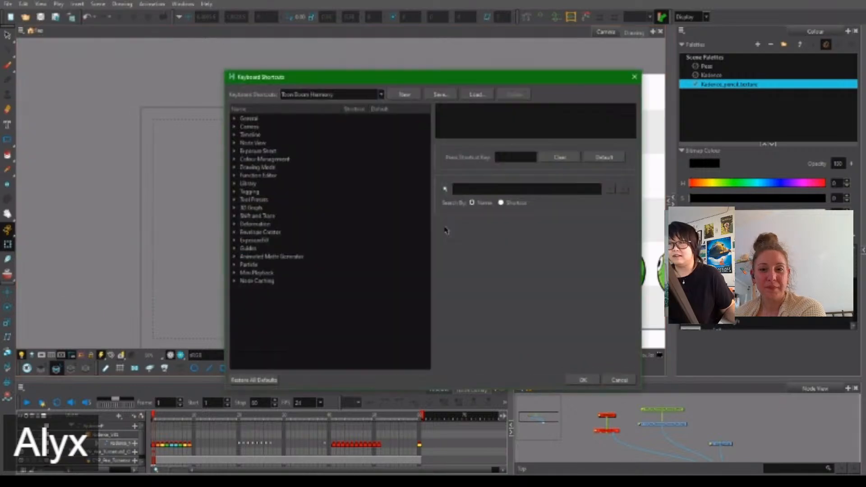
left_click(634, 77)
Open the preferences again, review the General, Camera and Node View settings, and close them without changes.
left_click(24, 4)
left_click(50, 284)
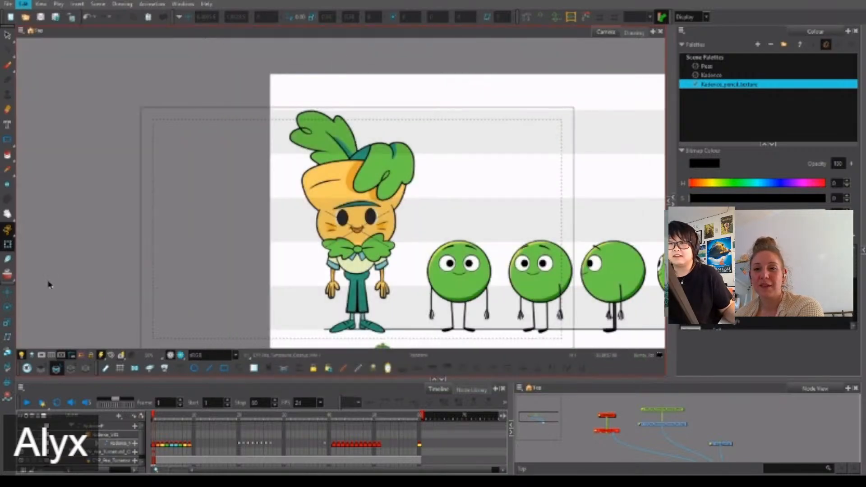
left_click_drag(519, 38, 370, 53)
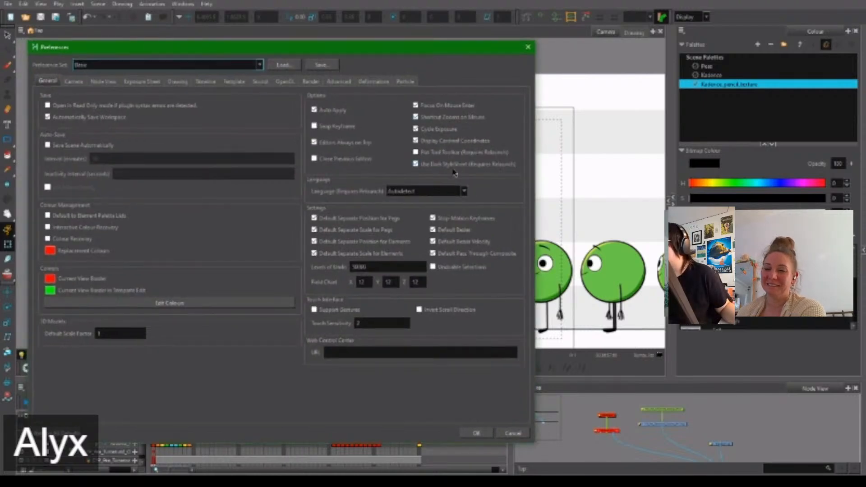
left_click(73, 81)
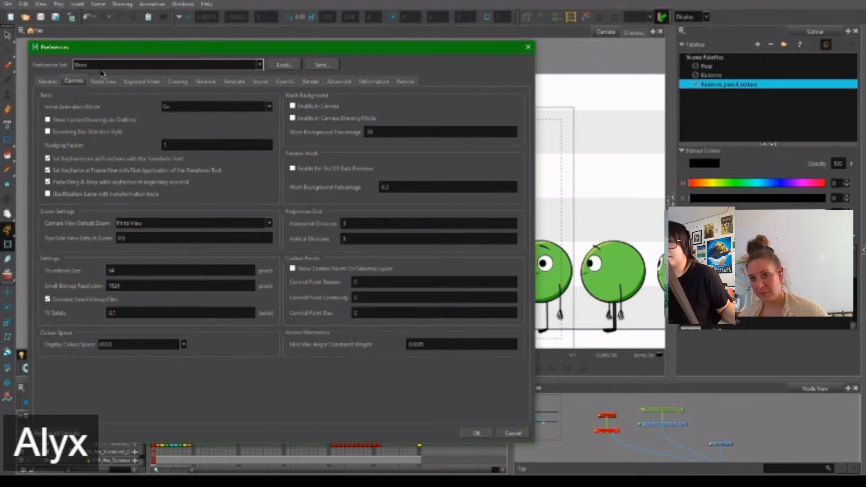
left_click(91, 84)
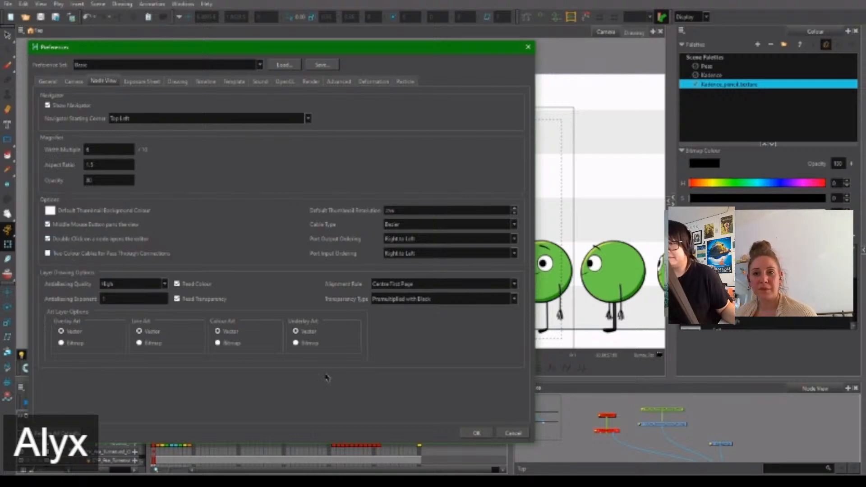
left_click(527, 48)
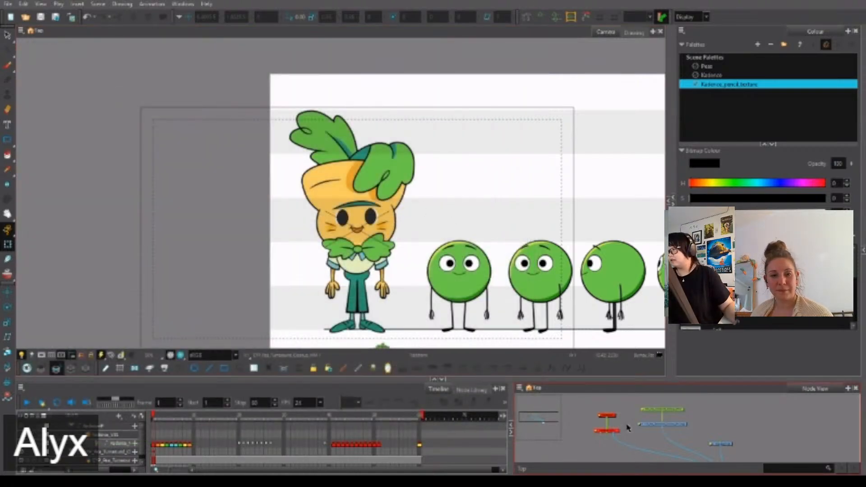
Try moving and shrinking the turnaround sheet against the re-enabled Kadence_V01 rig, undo each change, and disable the rig again.
left_click(602, 432)
left_click(677, 409)
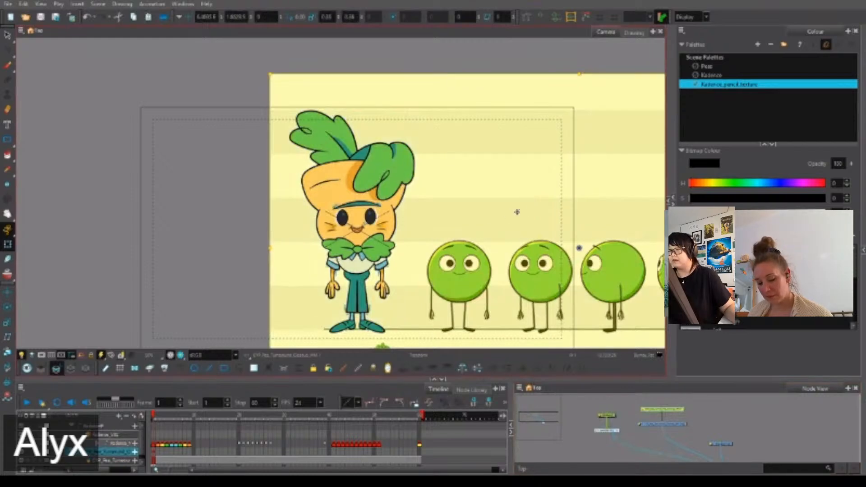
left_click_drag(516, 209, 343, 180)
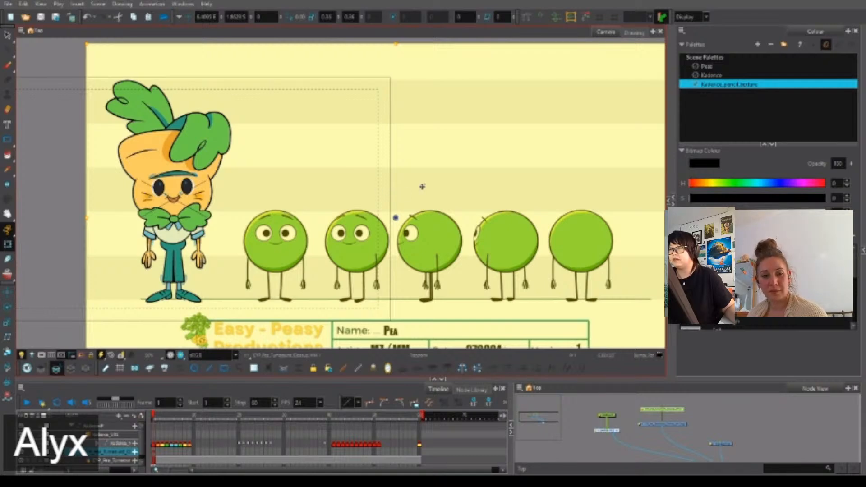
left_click_drag(422, 187, 375, 158)
key("ctrl+z")
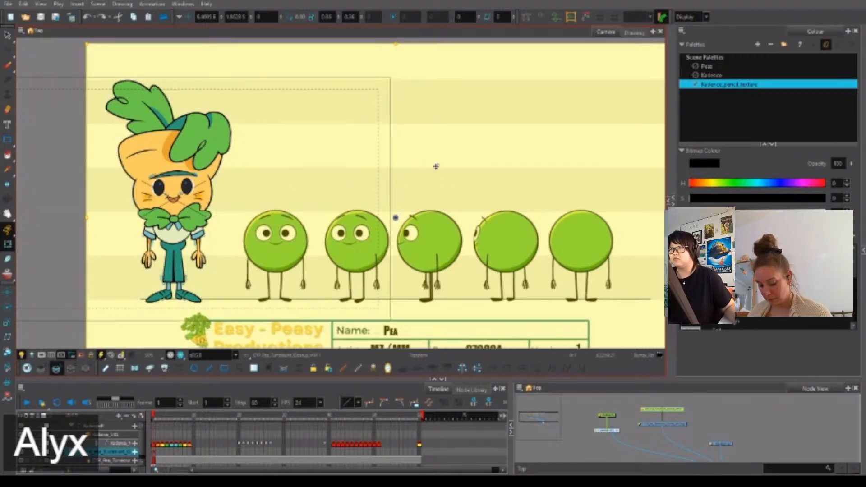
mouse_move(436, 167)
left_mouse_down()
mouse_move(342, 178)
mouse_move(445, 155)
left_mouse_up()
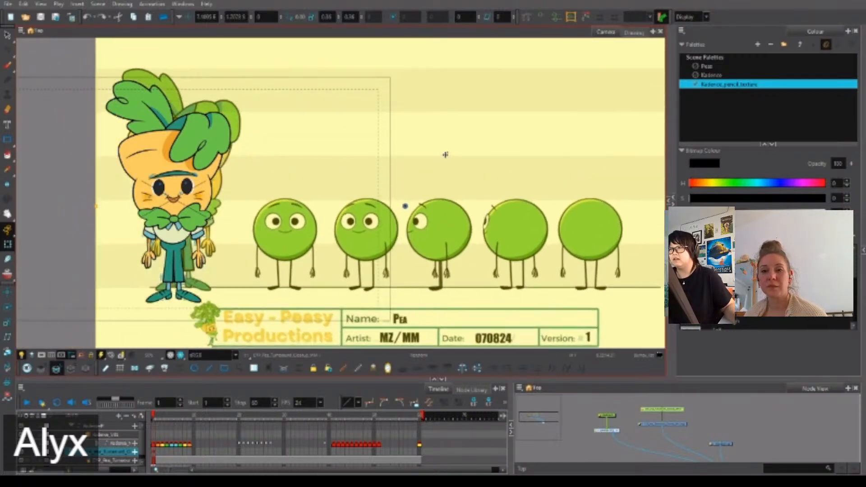
key("ctrl+z")
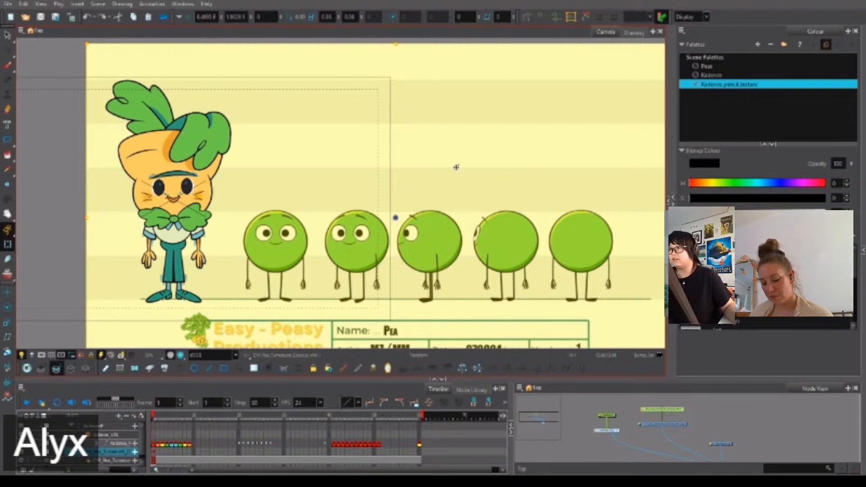
mouse_move(447, 183)
left_mouse_down()
mouse_move(493, 150)
mouse_move(433, 185)
mouse_move(487, 170)
mouse_move(400, 193)
mouse_move(416, 197)
mouse_move(499, 149)
mouse_move(435, 188)
left_mouse_up()
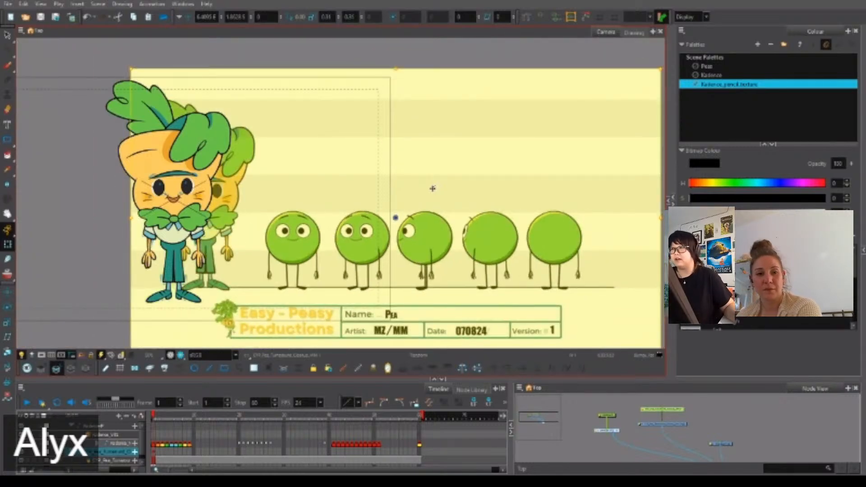
key("ctrl+z")
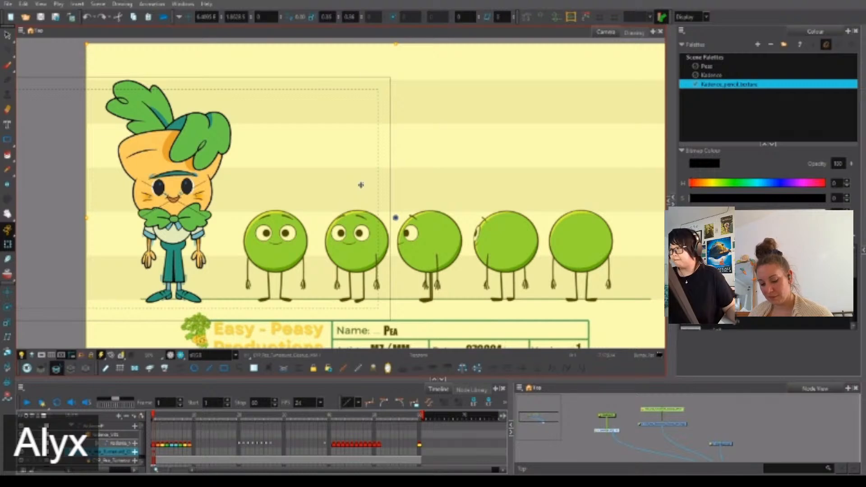
key("ctrl+l")
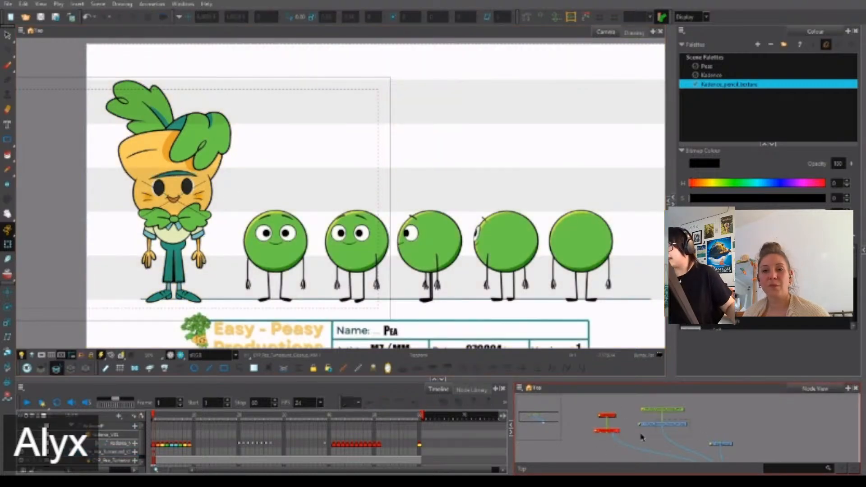
Move the turnaround sheet's peg horizontally until the front-view pea sits under the centre of the camera frame.
left_click(447, 315)
left_click_drag(418, 285, 569, 271)
scroll(569, 270, "down", 1)
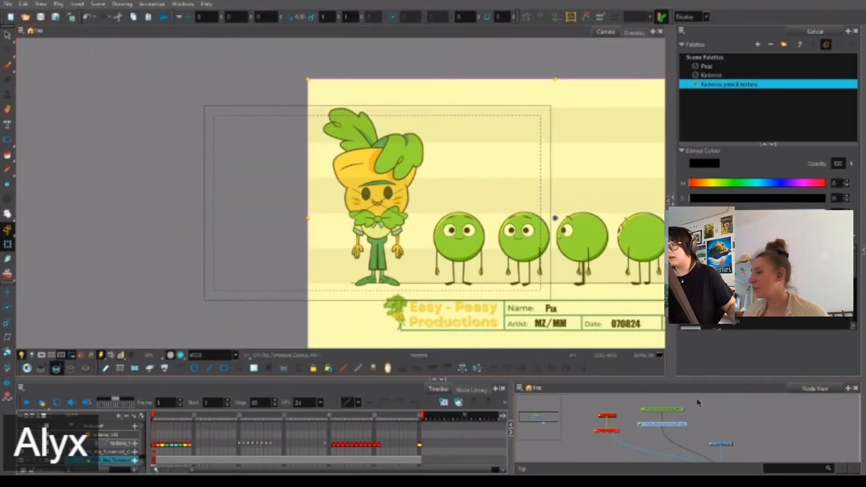
left_click(651, 411)
left_click_drag(607, 222, 523, 241)
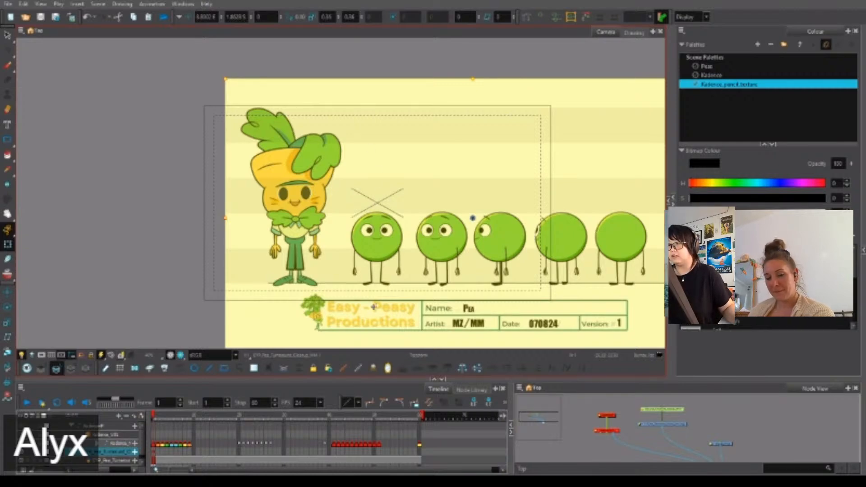
Draw a vertical straight line through the camera frame's centre on the empty drawing layer as a centre guide.
left_click(549, 389)
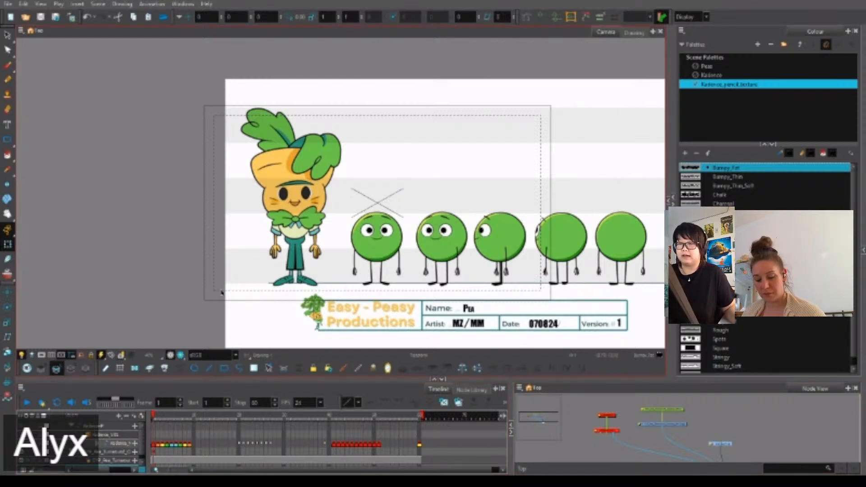
left_click(209, 368)
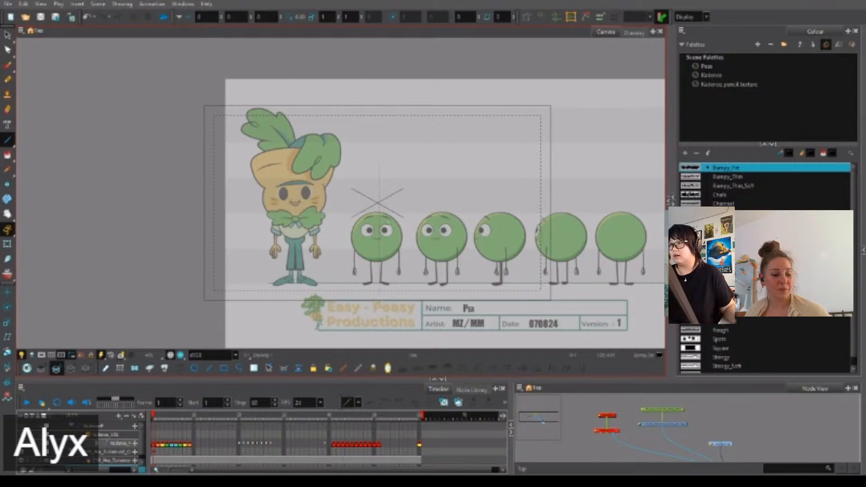
scroll(379, 201, "up", 10)
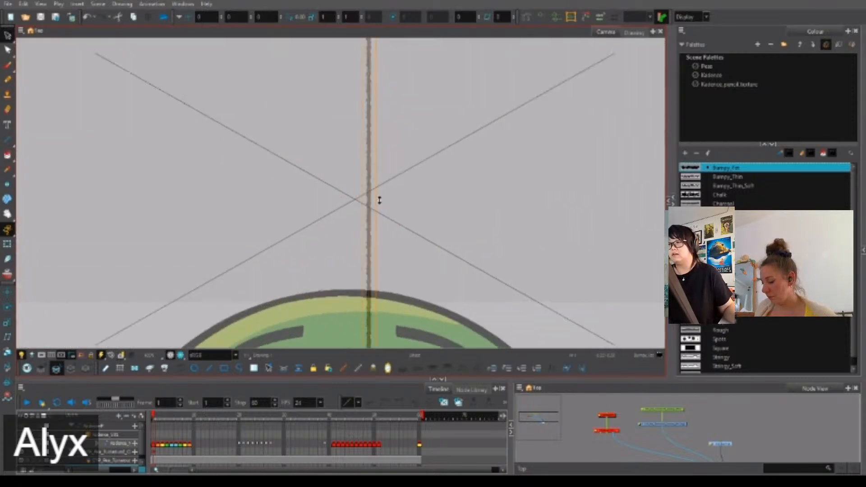
Reveal the tool properties and select the vertical guide line to examine its pencil settings.
left_click(671, 199)
left_click(556, 353)
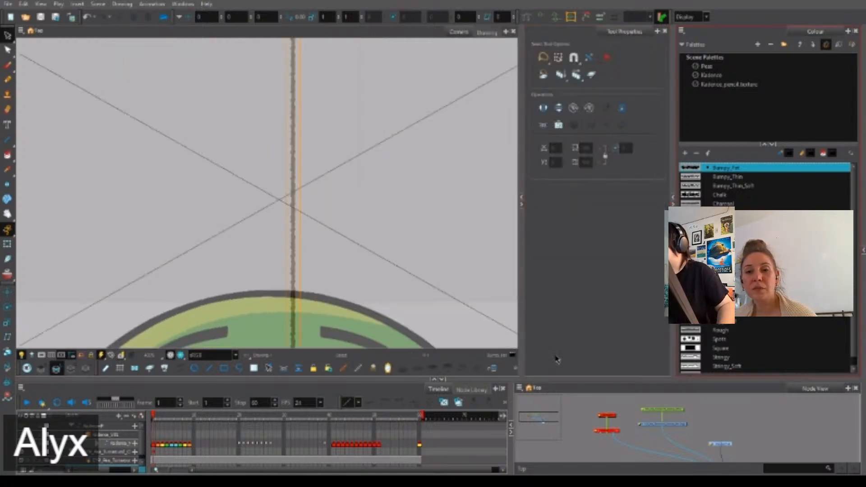
left_click_drag(356, 276, 265, 292)
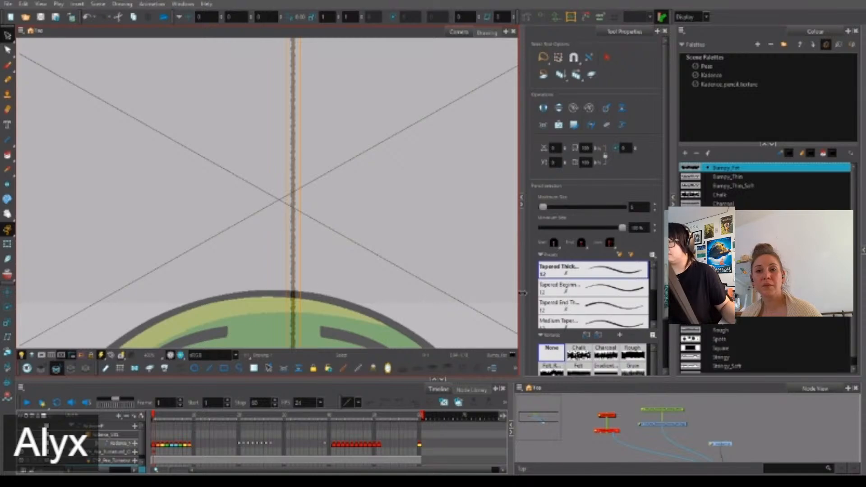
left_click(554, 356)
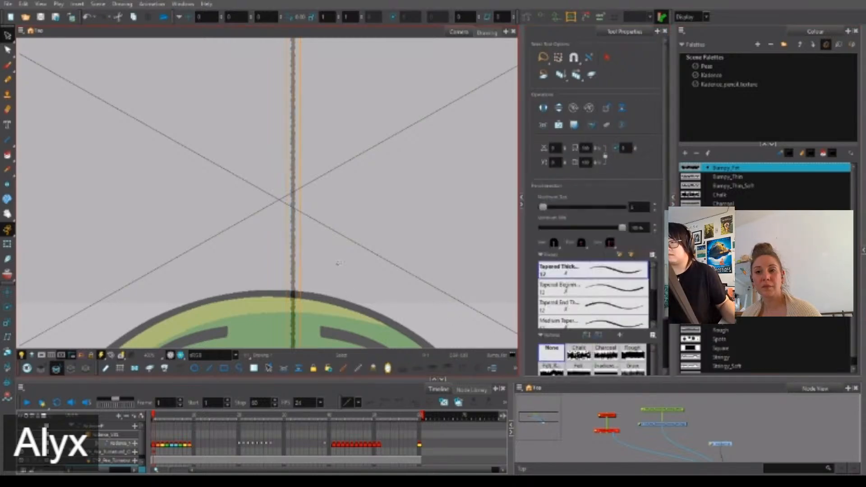
left_click(558, 359)
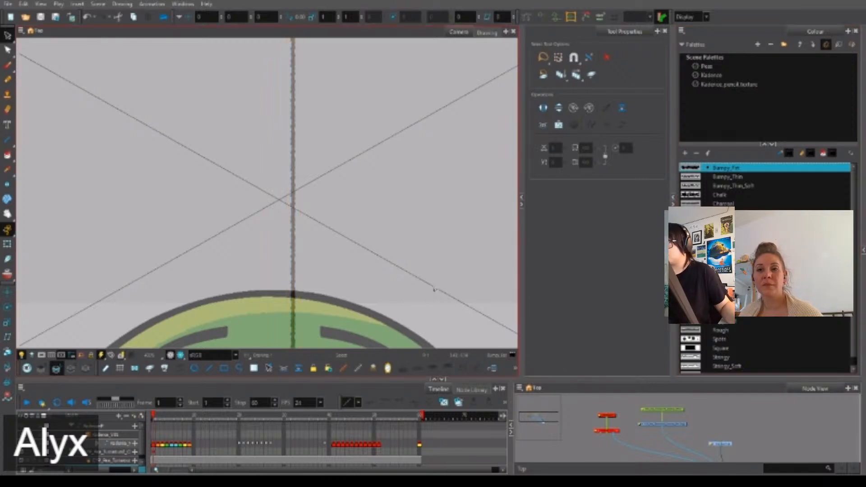
left_click_drag(433, 290, 258, 279)
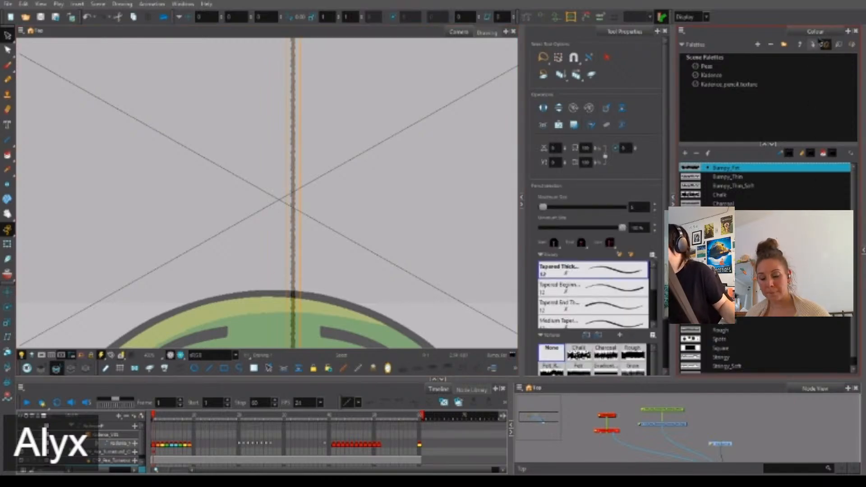
Add three new colours to the pea palette and apply the first one to the selected guide line.
left_click(738, 67)
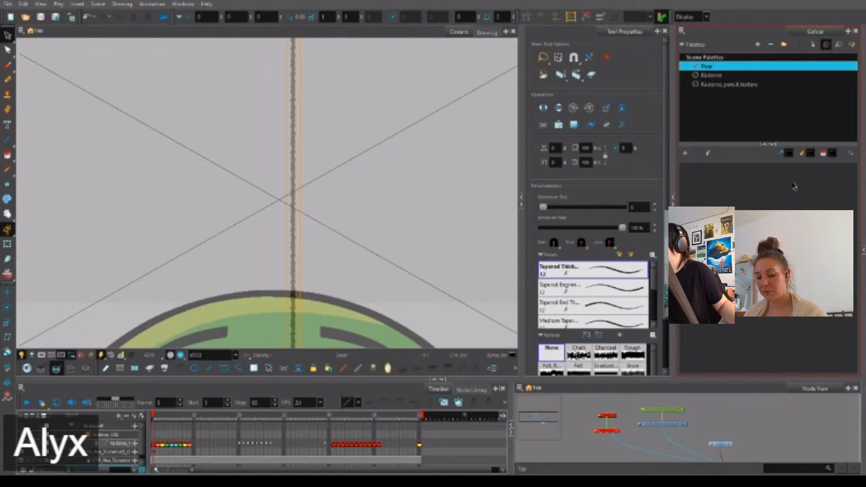
left_click(685, 153)
left_click(685, 153)
left_click(684, 152)
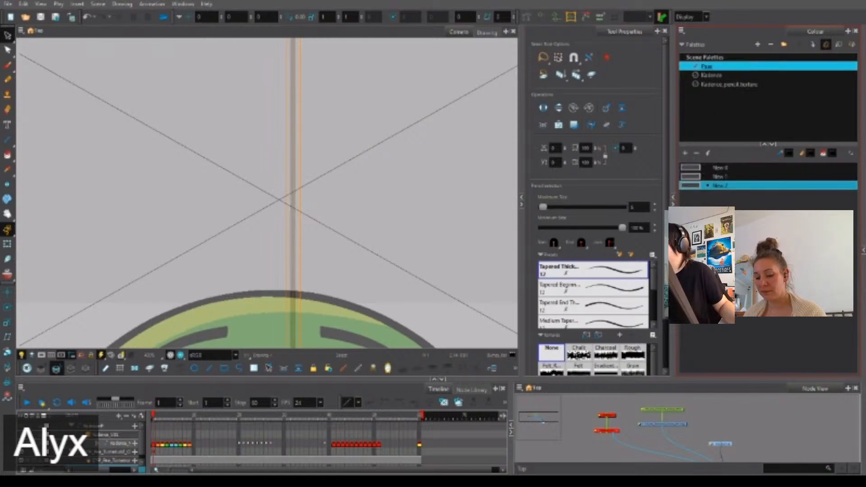
left_click(716, 200)
left_click(725, 168)
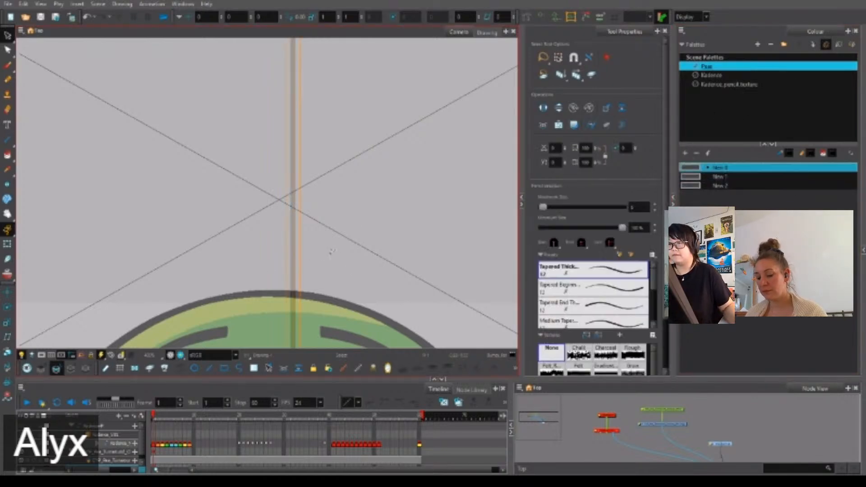
Nudge the vertical guide line left onto the crossing point of the camera centre marks, and deselect it.
key("Left")
key("Left")
key("Left")
key("Left")
key("Left")
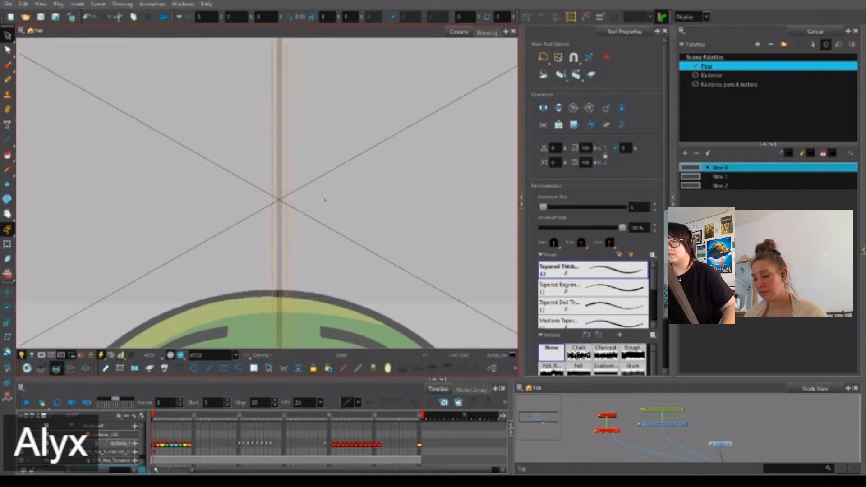
scroll(294, 193, "up", 3)
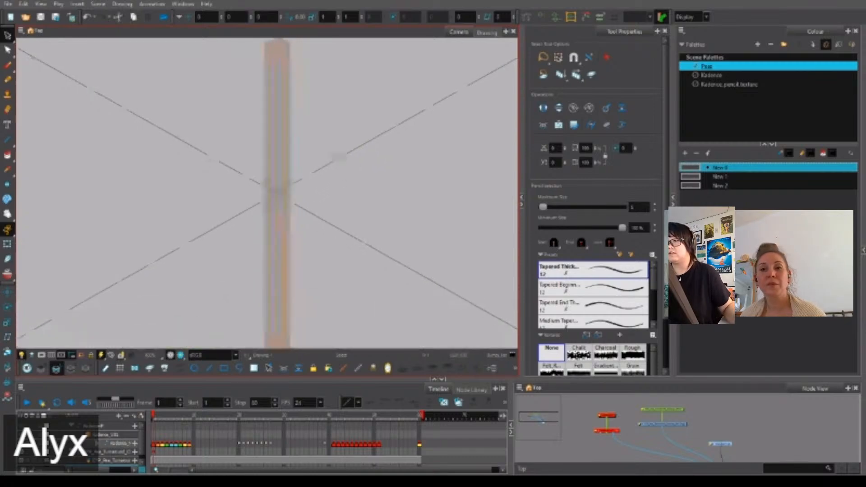
left_click(338, 156)
scroll(421, 242, "down", 5)
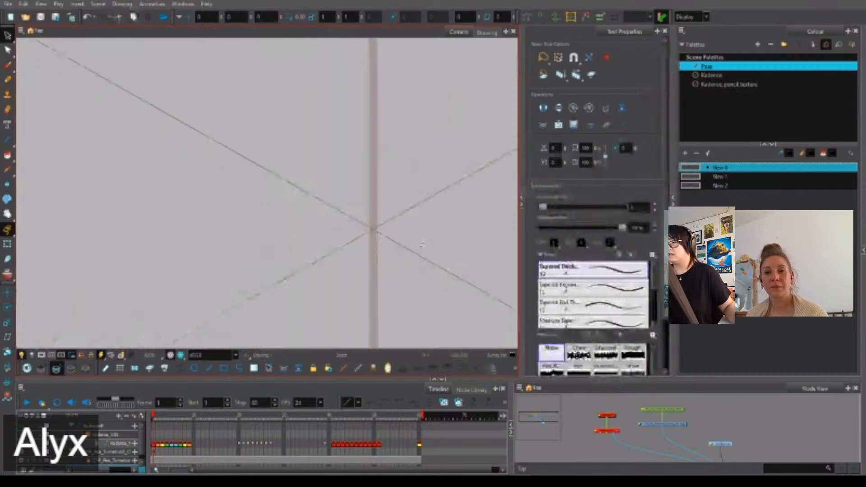
scroll(422, 242, "down", 3)
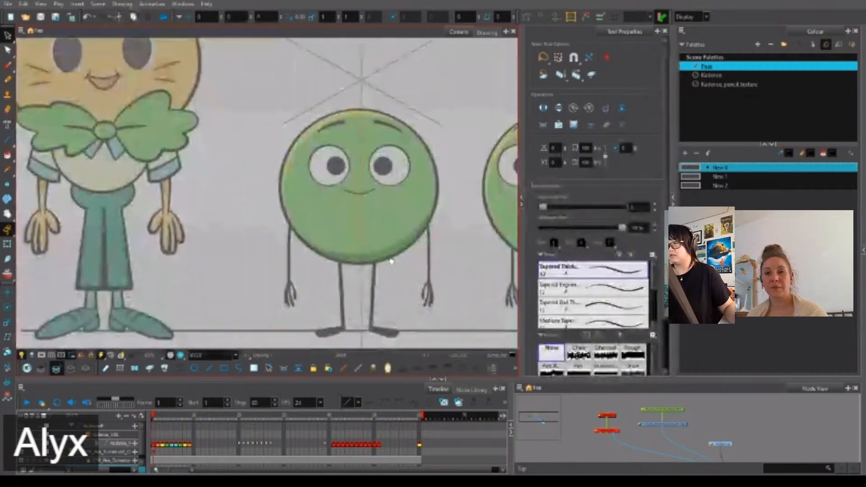
Nudge the turnaround sheet's peg right with the Transform tool until the front-view pea is centred on the guide line.
left_click(687, 409)
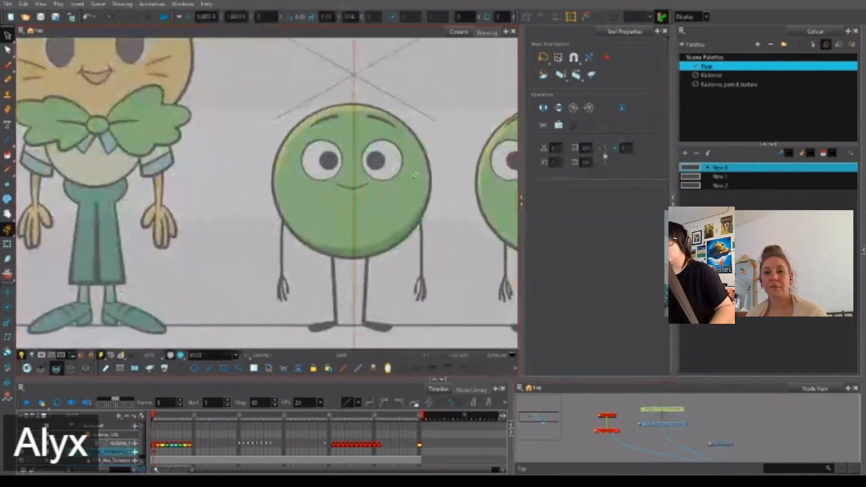
left_click(7, 244)
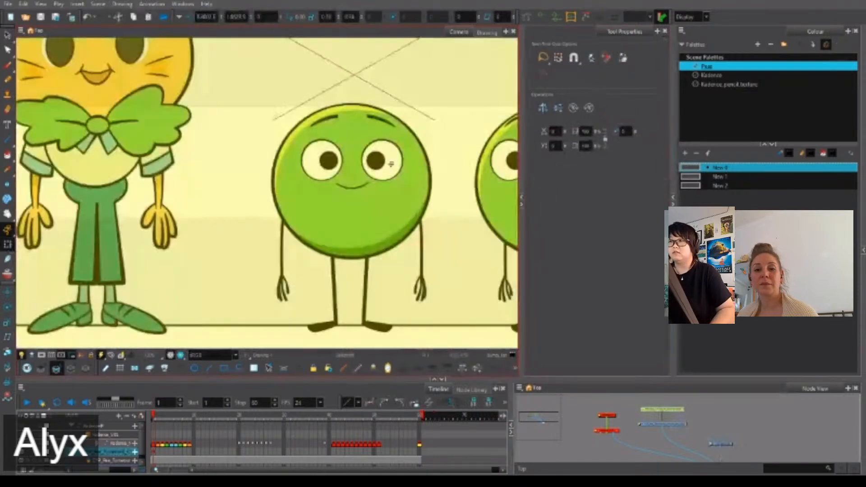
left_click_drag(746, 441, 697, 464)
left_click(697, 436)
left_click(636, 438)
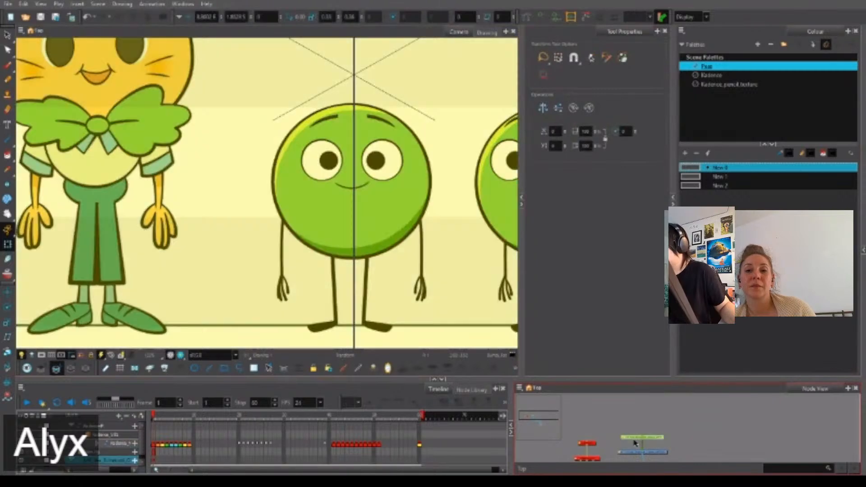
key("Right")
key("Right")
key("Right")
key("Right")
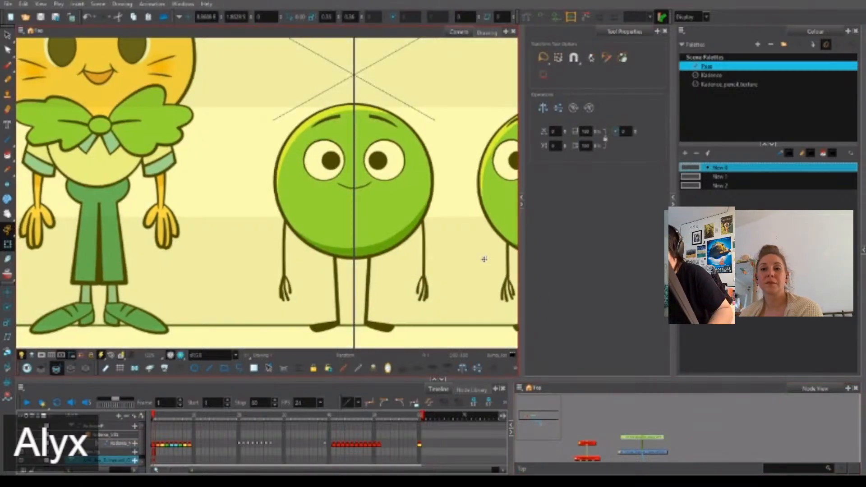
key("Right")
key("Right")
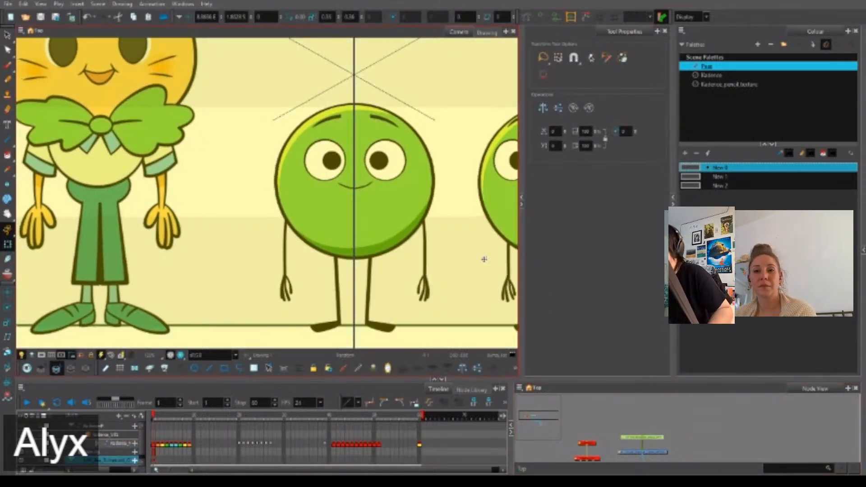
Nudge the turnaround sheet's peg left to fine-tune the front-view pea's centring on the guide line.
key("Left")
key("Left")
key("Left")
key("Left")
key("Left")
key("Left")
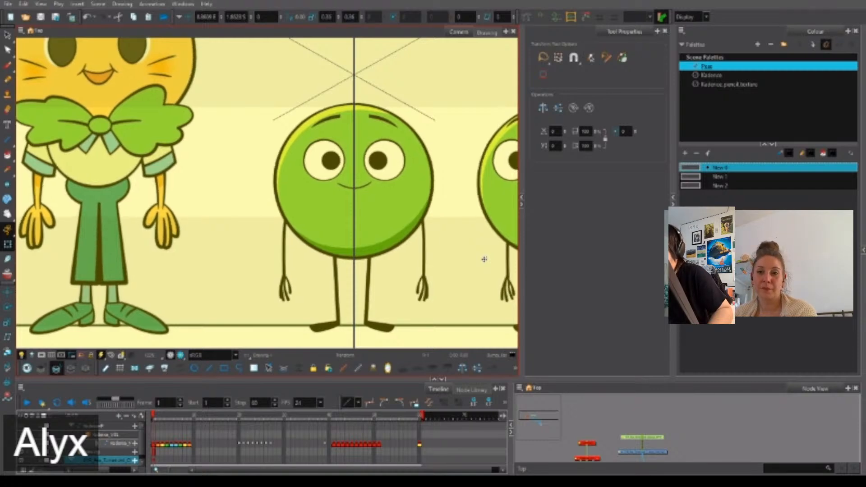
Disable the vertical guide line's drawing node in the node network.
left_click_drag(439, 274, 377, 262)
scroll(383, 262, "down", 5)
left_click_drag(418, 290, 376, 271)
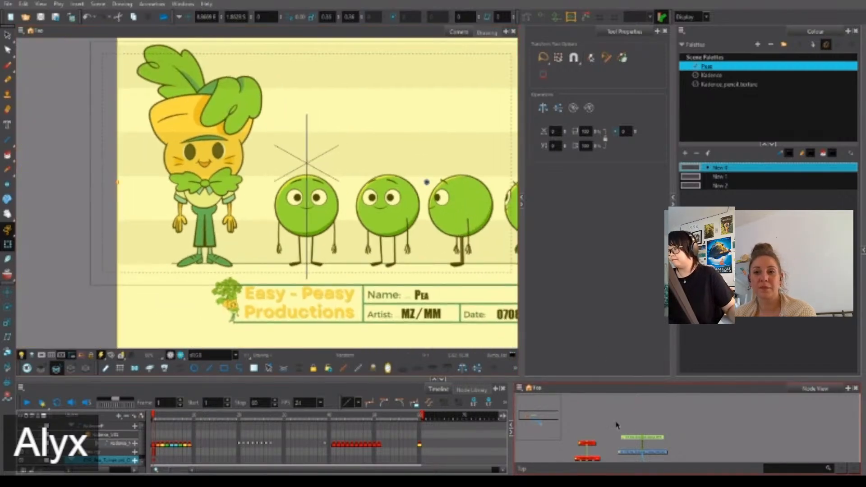
left_click_drag(686, 436, 663, 410)
scroll(663, 411, "down", 1)
left_click(680, 439)
left_click(696, 433)
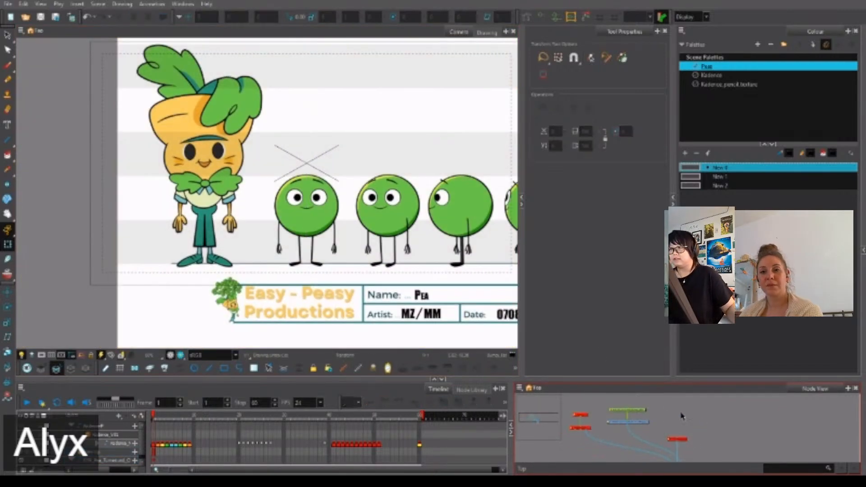
Duplicate the turnaround sheet's peg and drawing nodes, checking the Paste Special options, and connect the copy to the Composite.
left_click_drag(654, 381, 627, 294)
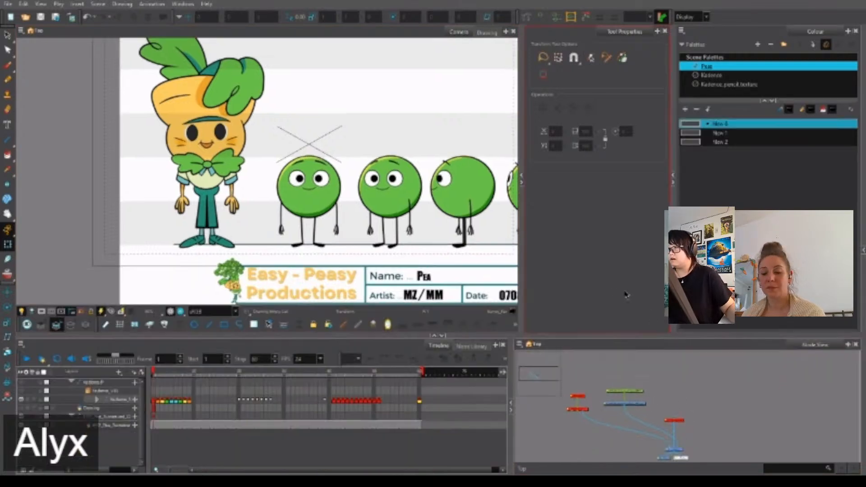
left_click_drag(621, 414, 661, 382)
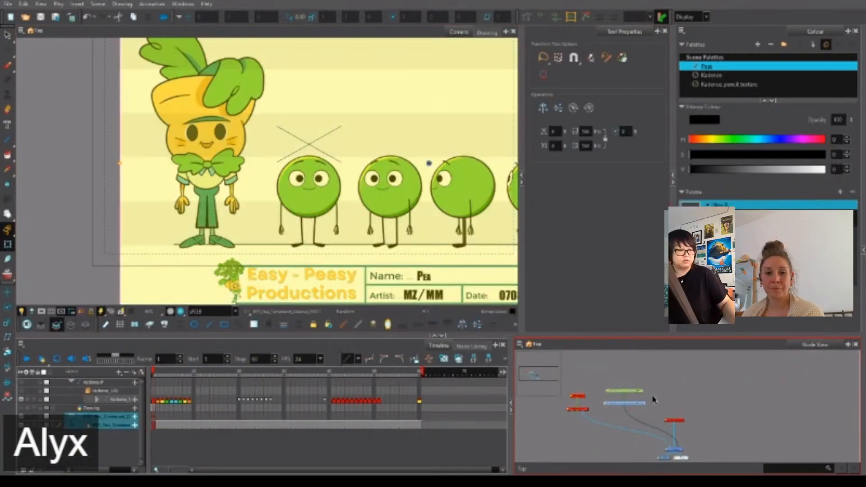
key("ctrl+c")
key("ctrl+b")
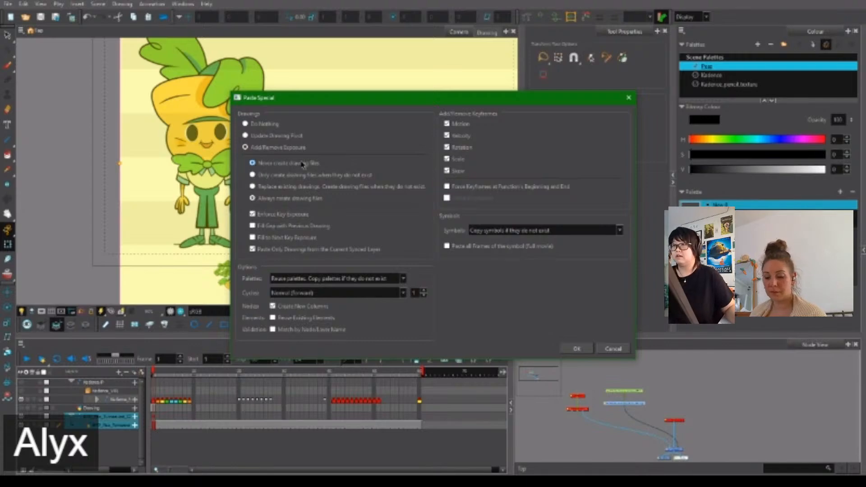
left_click(587, 348)
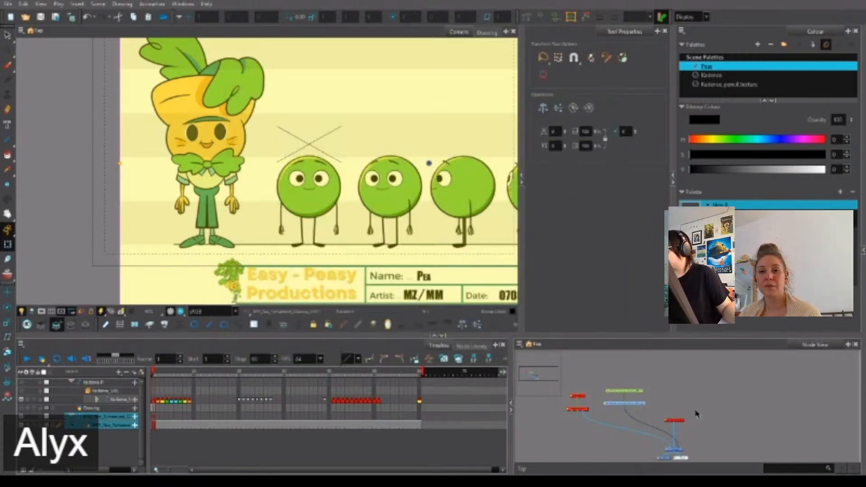
key("ctrl+v")
left_click_drag(700, 411, 680, 448)
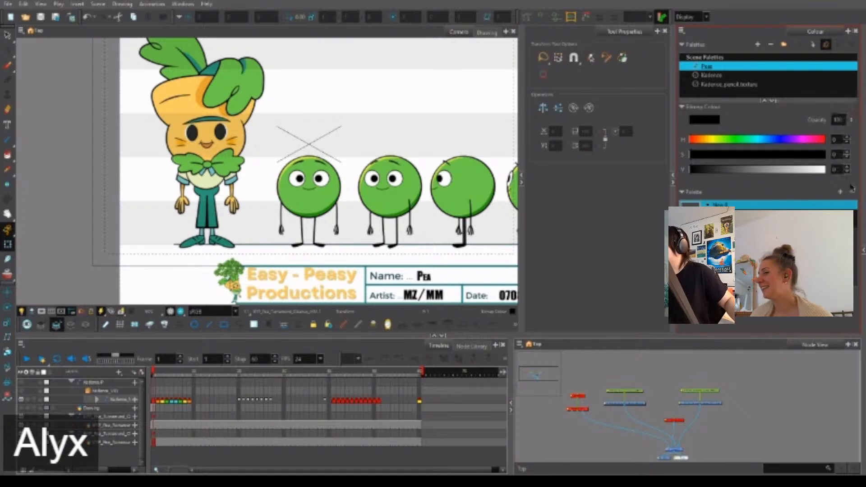
Add a Node Library view beside the Colour view and collapse the extra side workspace again.
left_click(863, 253)
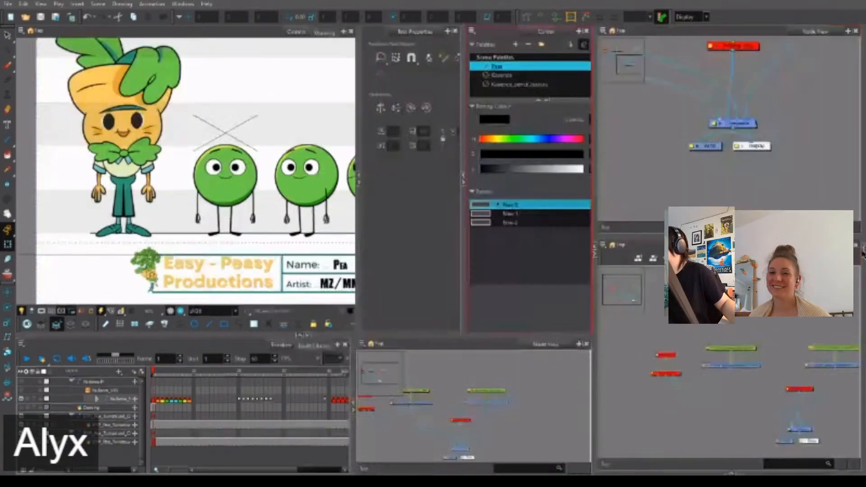
left_click(863, 254)
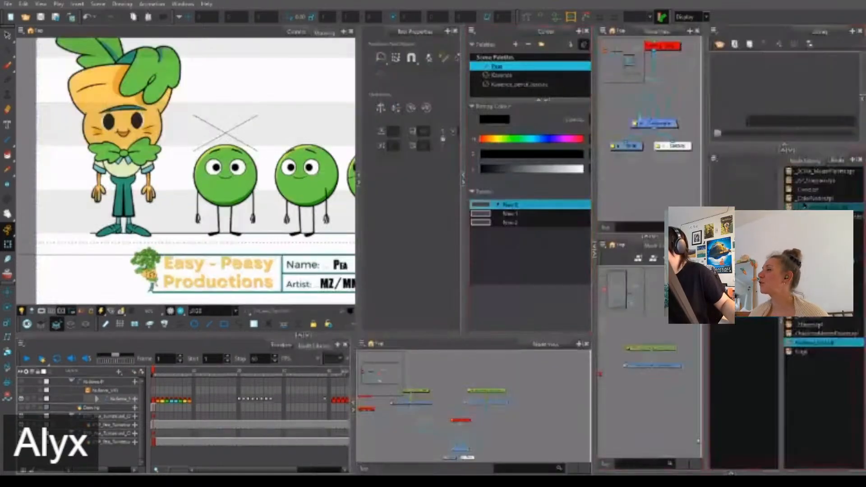
left_click(812, 161)
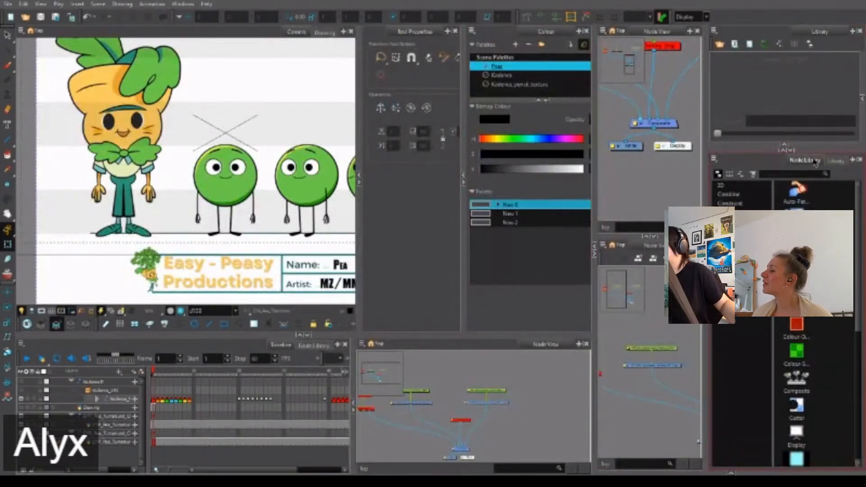
left_click(579, 31)
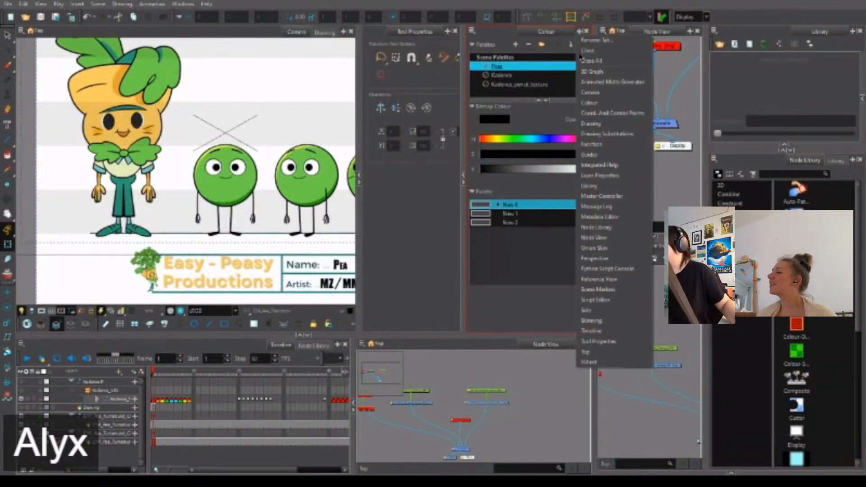
left_click(623, 227)
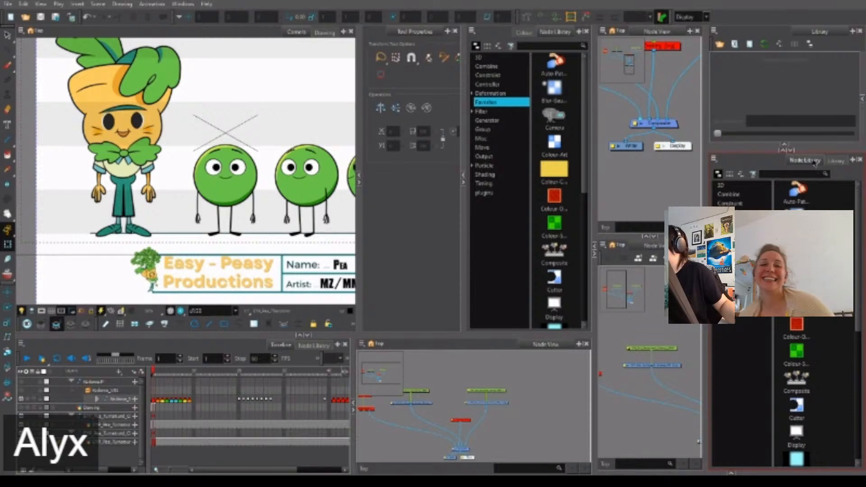
left_click(594, 252)
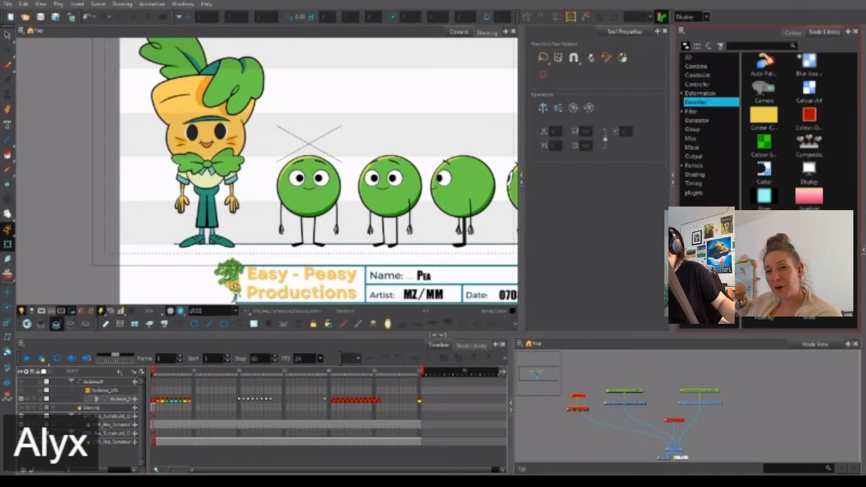
Add a Transparency node and insert it between the copied turnaround drawing and the Composite.
left_click_drag(732, 408, 769, 385)
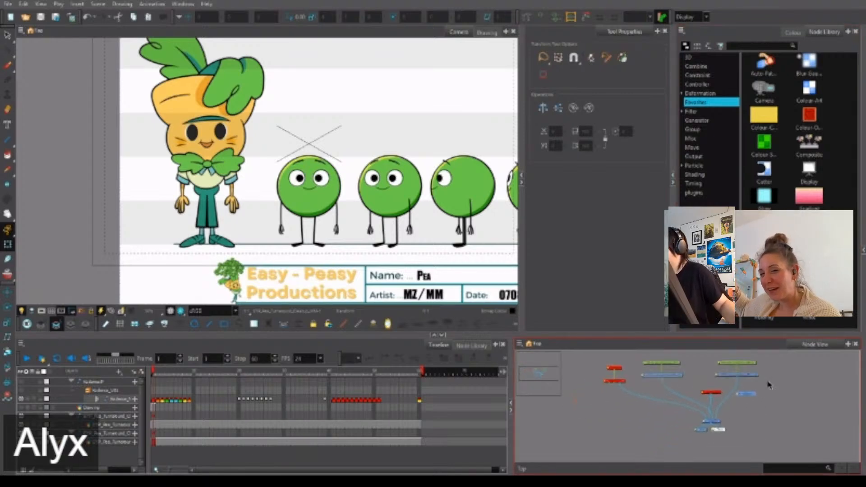
scroll(749, 391, "up", 3)
left_click_drag(734, 391, 737, 396)
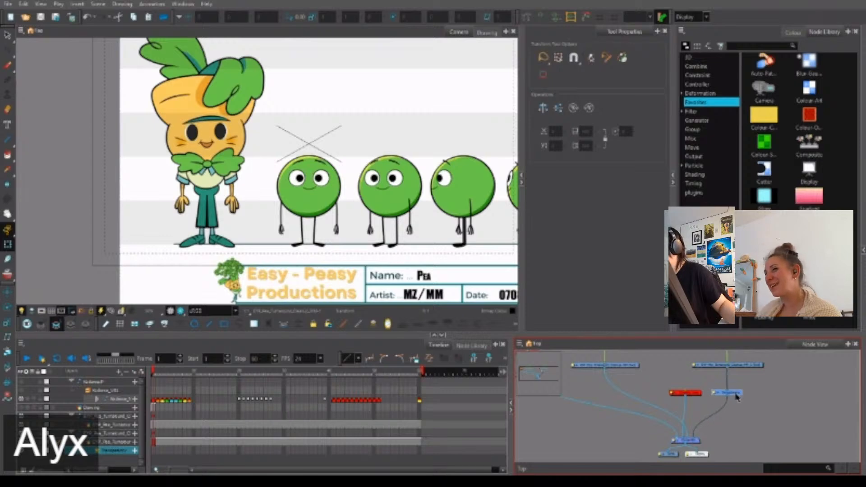
left_click_drag(690, 438, 691, 438)
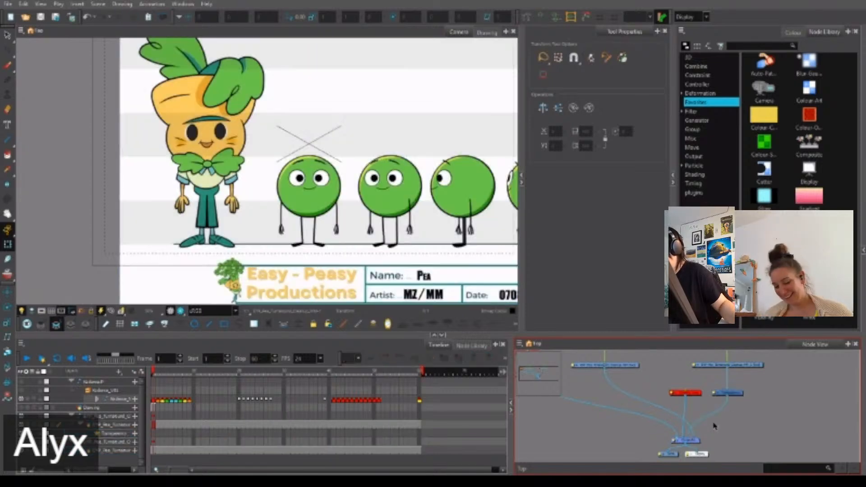
Shift the original turnaround sheet's peg left on frames 2 to 5, placing successive pea views over the reference copy's front-view pea.
left_click_drag(643, 375, 655, 421)
left_click(605, 394)
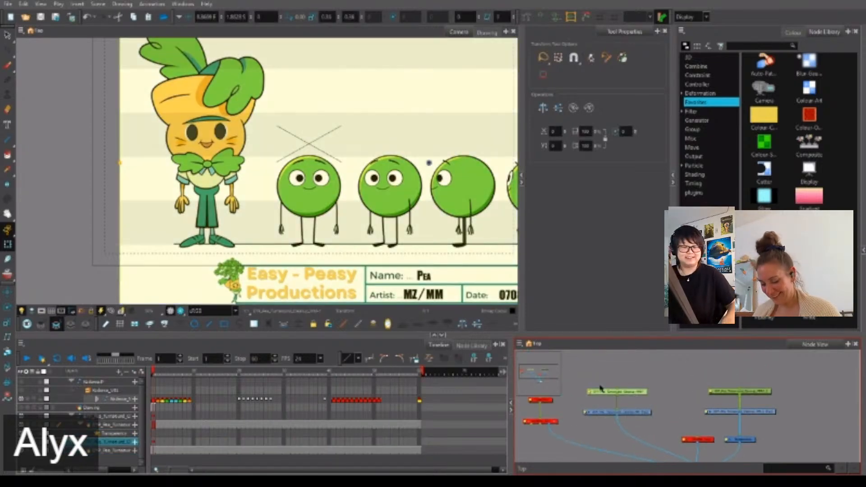
left_click(154, 443)
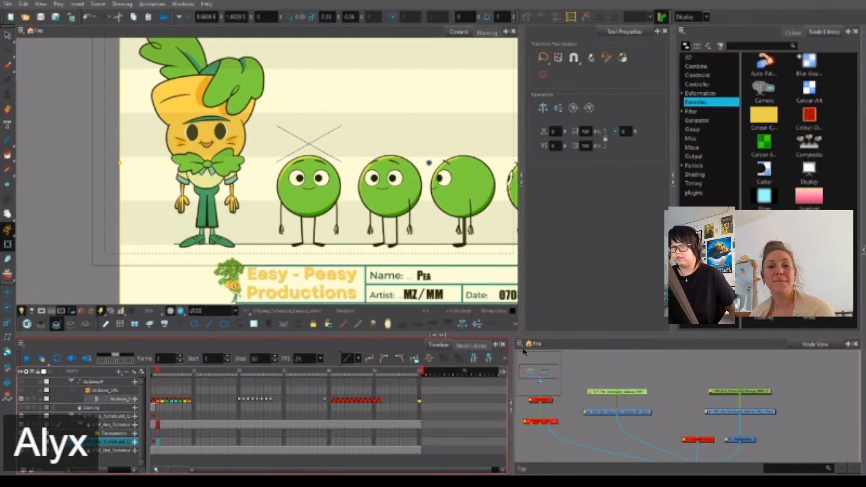
left_click_drag(452, 208, 356, 213)
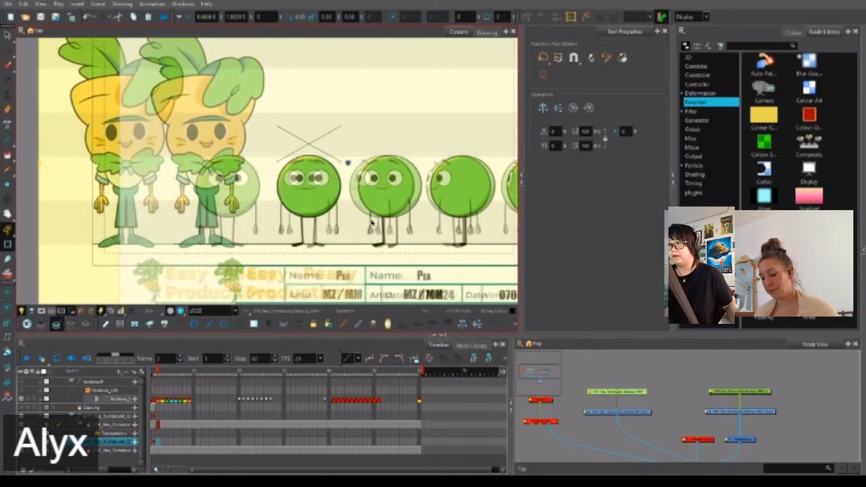
left_click_drag(456, 225, 381, 228)
left_click(167, 442)
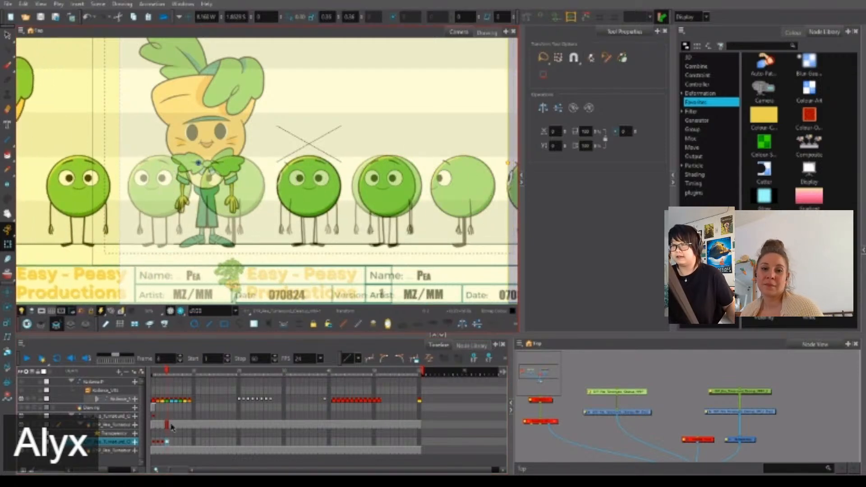
left_click(171, 441)
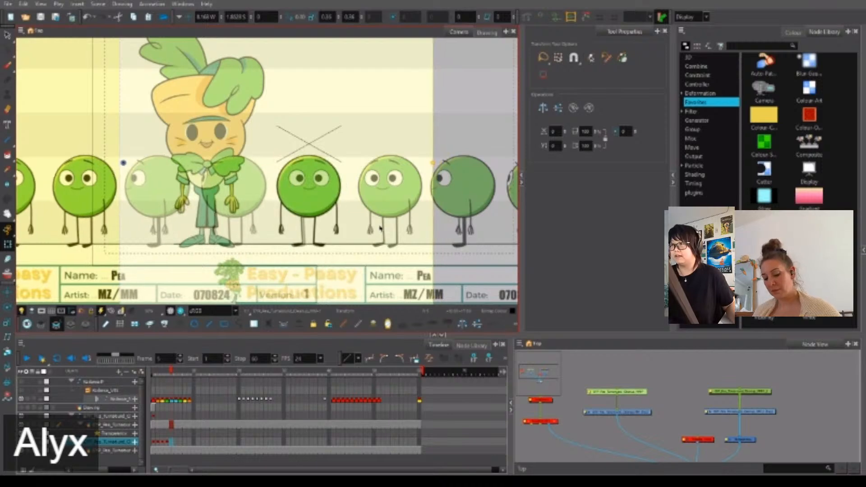
Disable both turnaround drawings and enable the Kadence character's nodes.
left_click(159, 441)
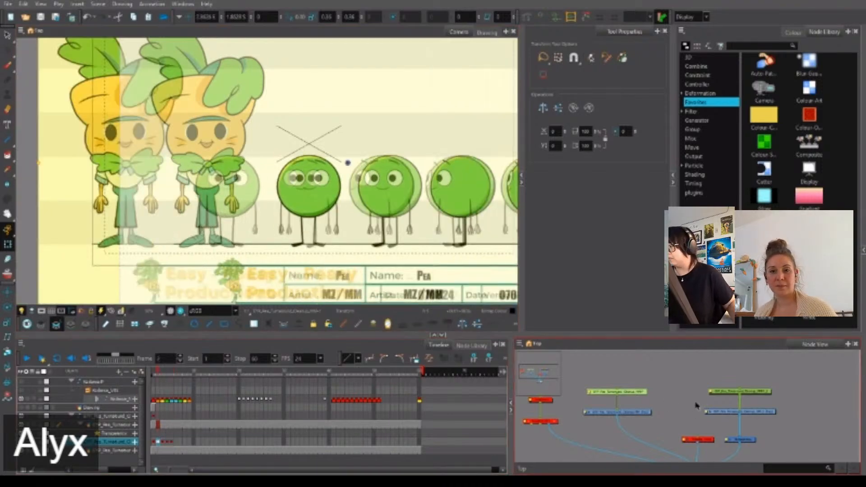
left_click_drag(781, 410, 718, 426)
key("d")
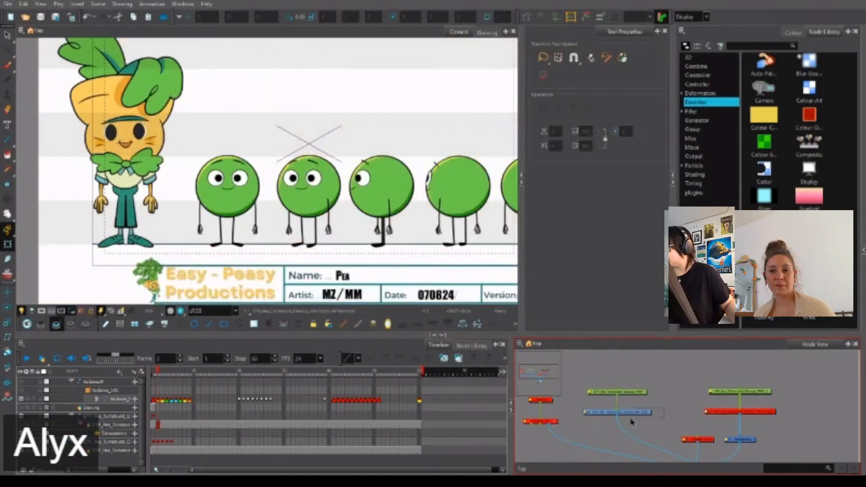
key("d")
mouse_move(632, 421)
left_mouse_down()
mouse_move(576, 404)
mouse_move(526, 428)
left_mouse_up()
key("a")
left_click(568, 404)
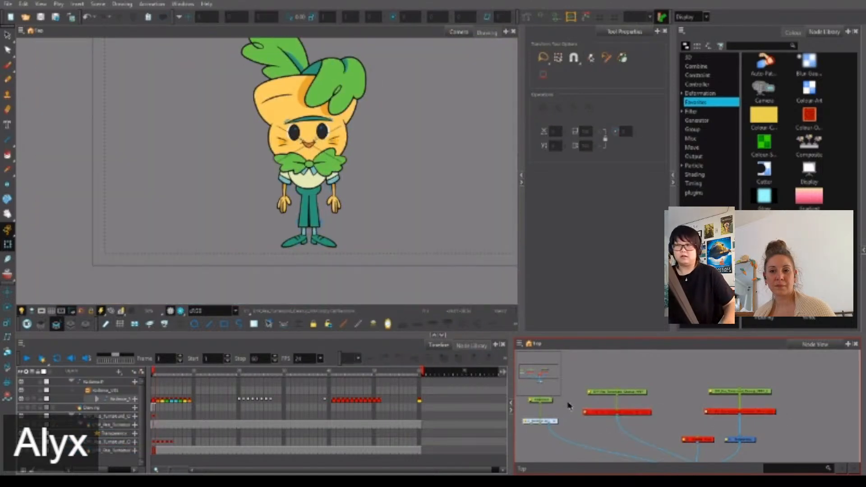
Step through the Kadence turnaround frames to examine the order and facing direction of the character's views.
key(".")
key(".")
key(".")
key(".")
key(".")
key(".")
key(".")
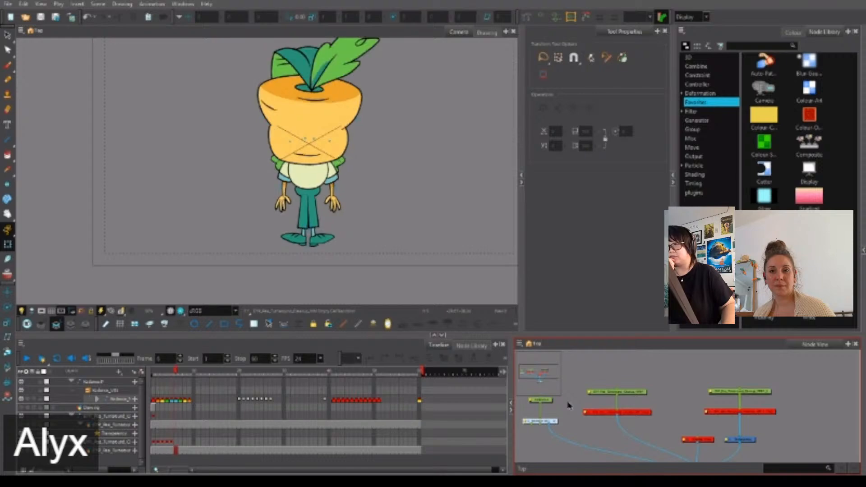
key(".")
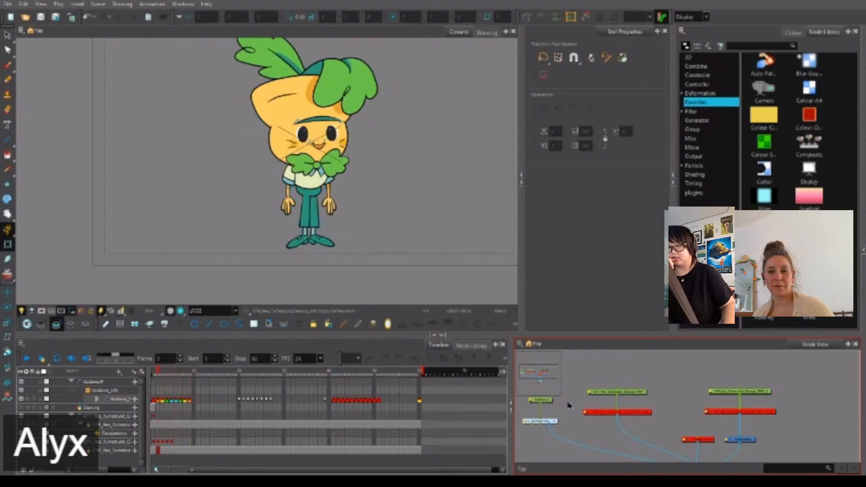
Disable the Kadence character's nodes and re-enable the original turnaround drawing.
left_click_drag(537, 428, 524, 429)
key("d")
left_click(586, 421)
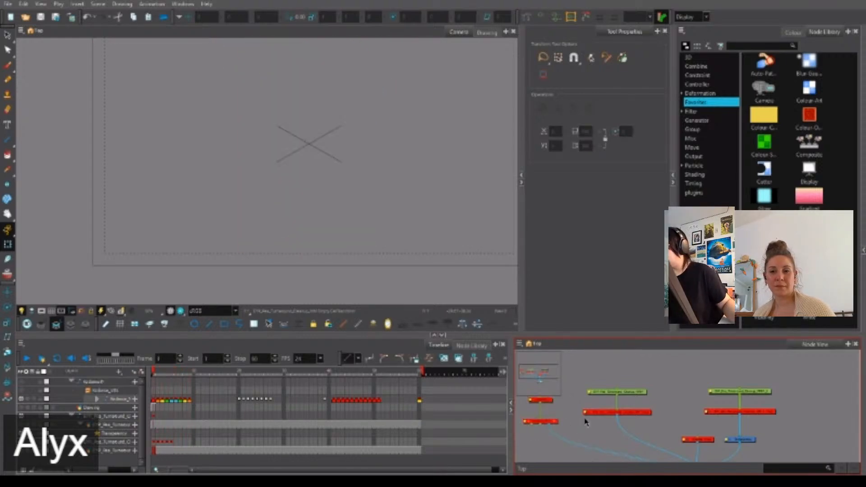
left_click(607, 413)
key("a")
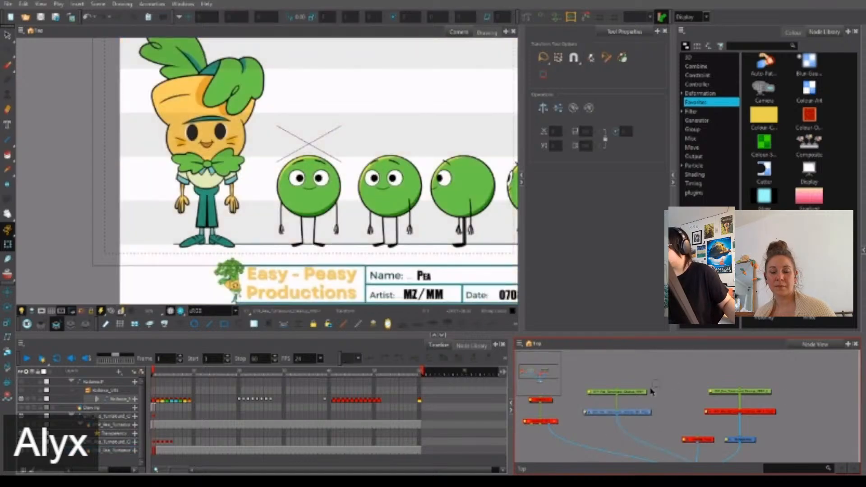
On frame 2, flip the original turnaround sheet's peg horizontally and line up its mirrored pea view with the reference pea.
left_click(597, 393)
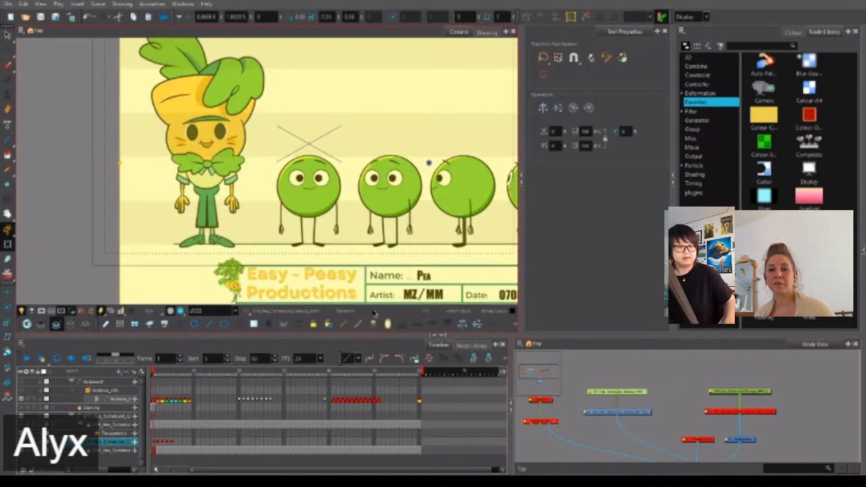
key("period")
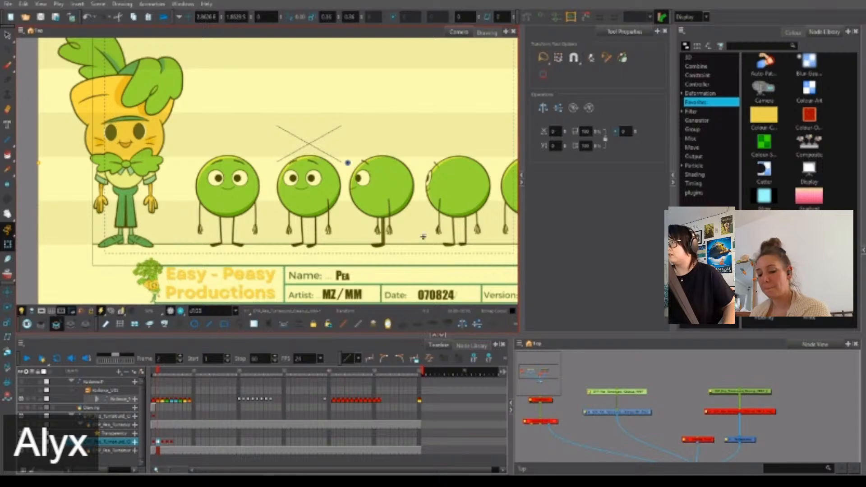
left_click(543, 108)
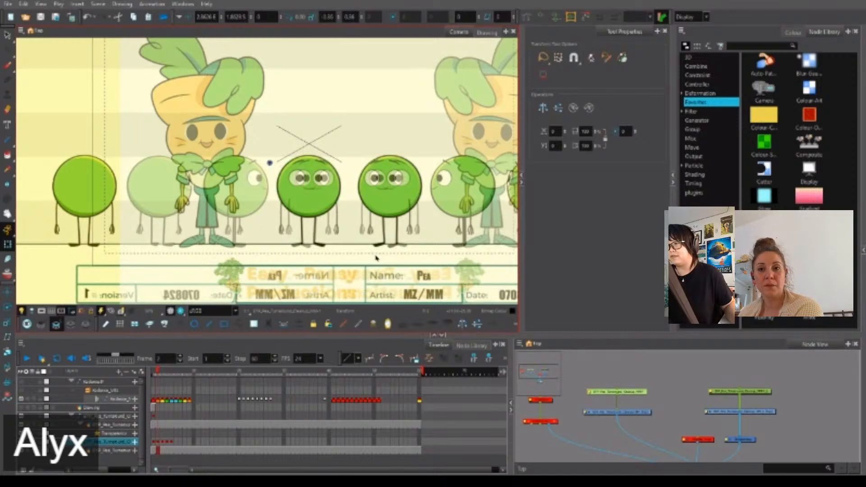
On frames 3 and 4, flip the original turnaround sheet horizontally and line up the corresponding mirrored pea view with the reference pea.
left_click(164, 441)
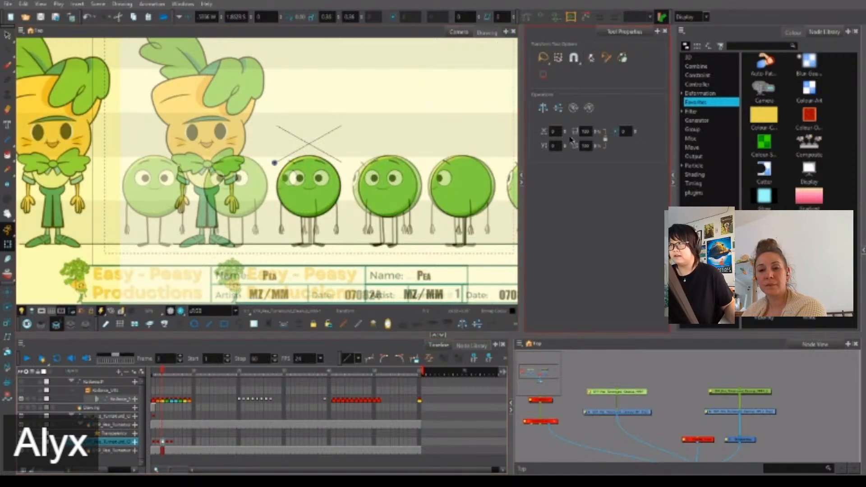
left_click_drag(452, 221, 519, 241)
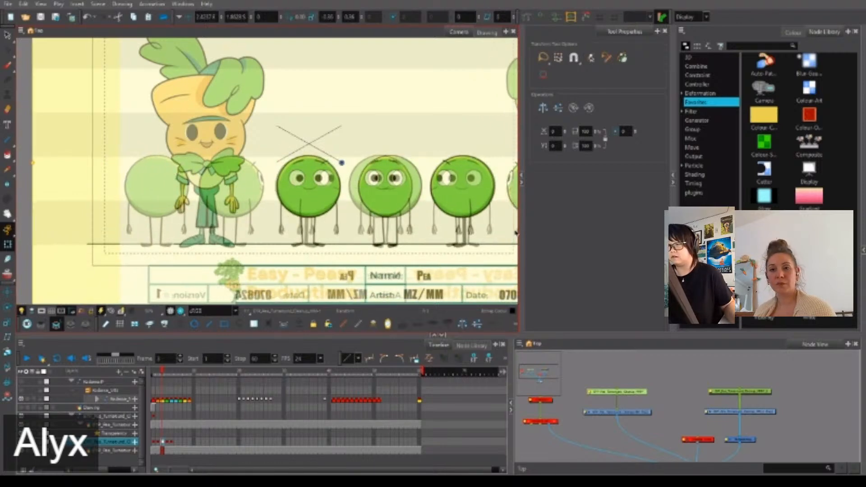
key("period")
left_click(543, 107)
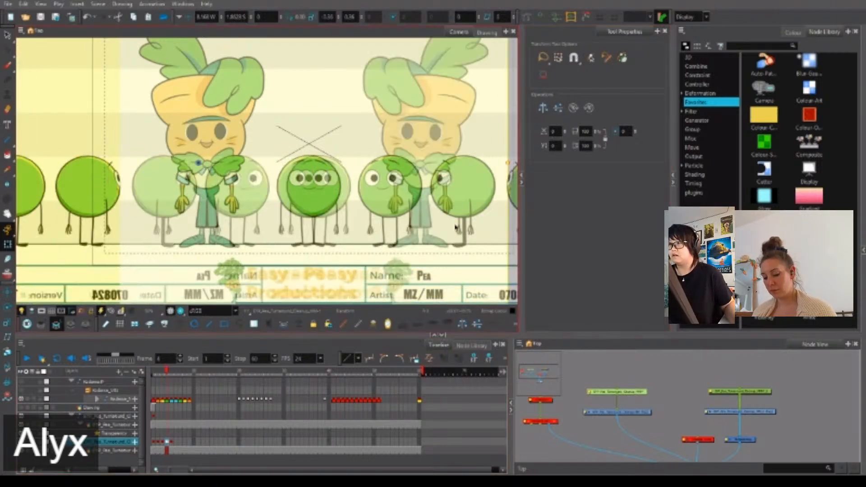
left_click_drag(470, 235, 688, 239)
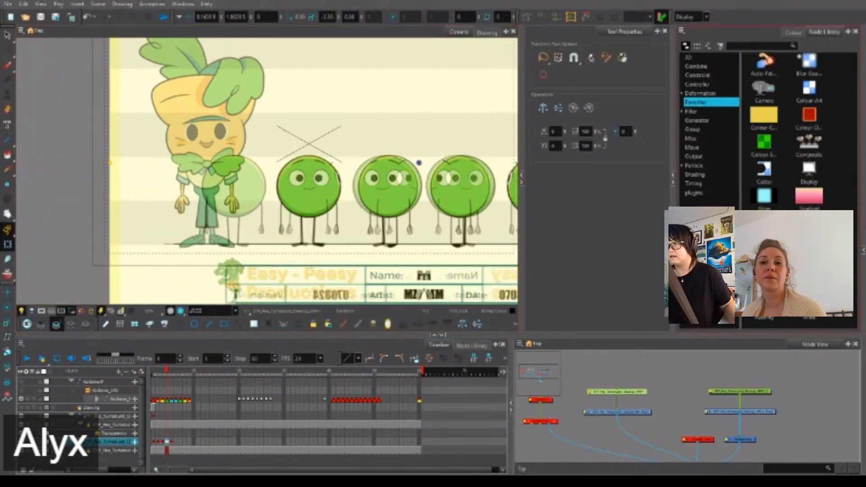
Step back through the frames to frame 1 and return to frame 2, checking how each pea view overlaps the reference.
key("period")
key("comma")
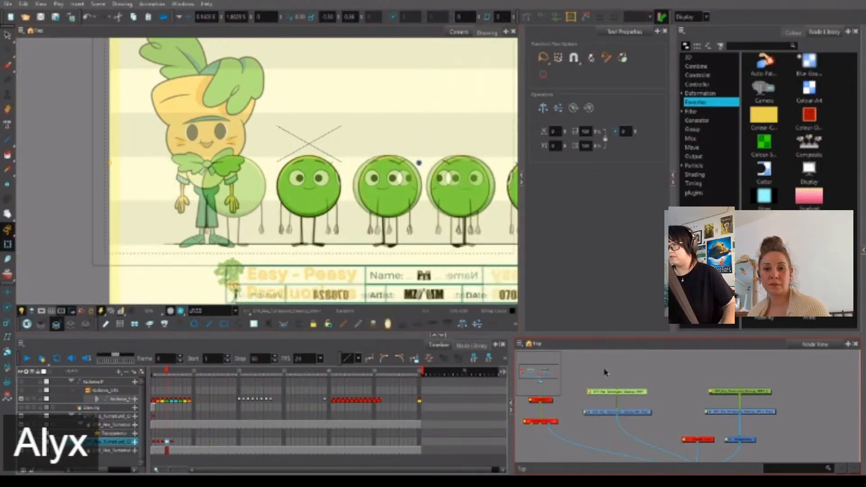
key("comma")
key("comma")
key("comma")
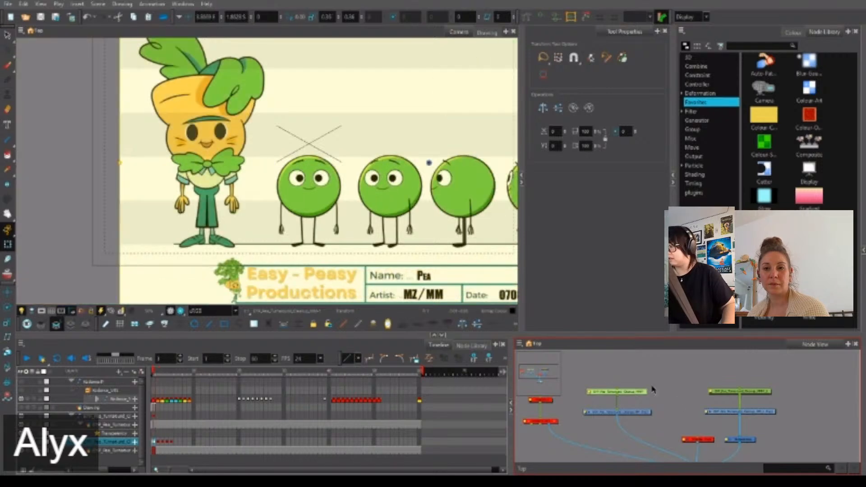
key("period")
left_click_drag(767, 373, 755, 412)
left_click_drag(641, 404, 593, 387)
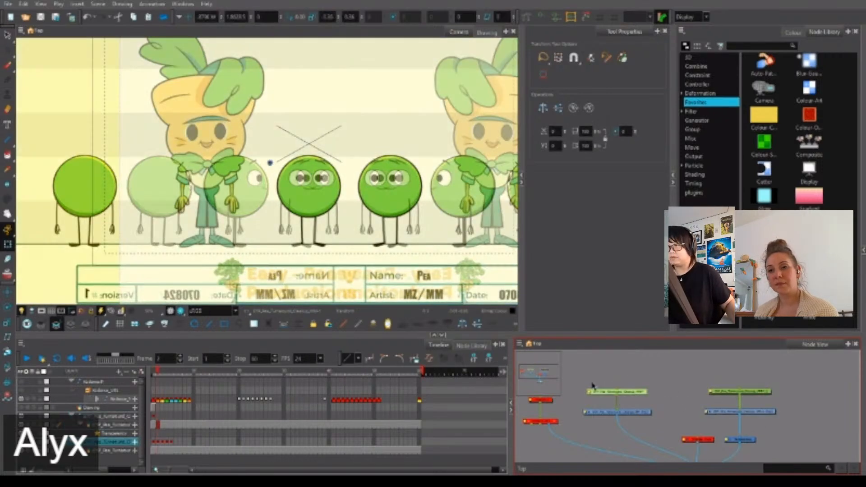
On frame 2, nudge the mirrored turnaround sheet horizontally so the pea's right outline matches the reference outline.
scroll(348, 194, "up", 10)
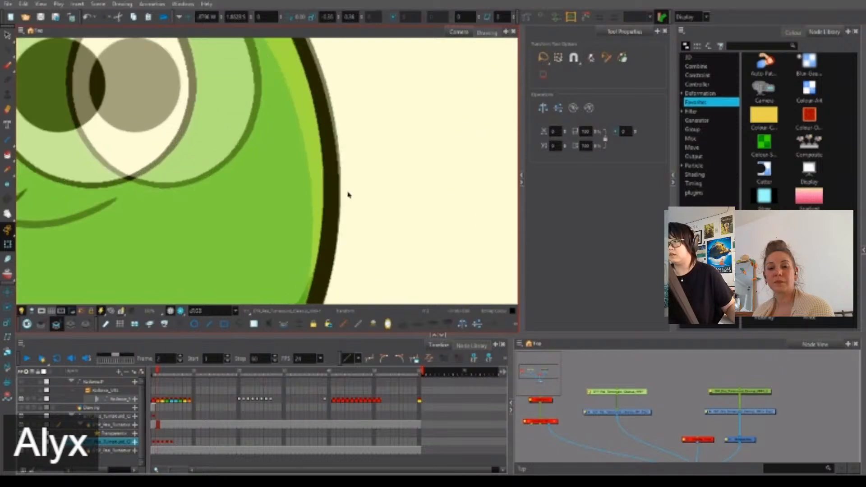
key("shift+Left")
key("shift+Right")
key("shift+Right")
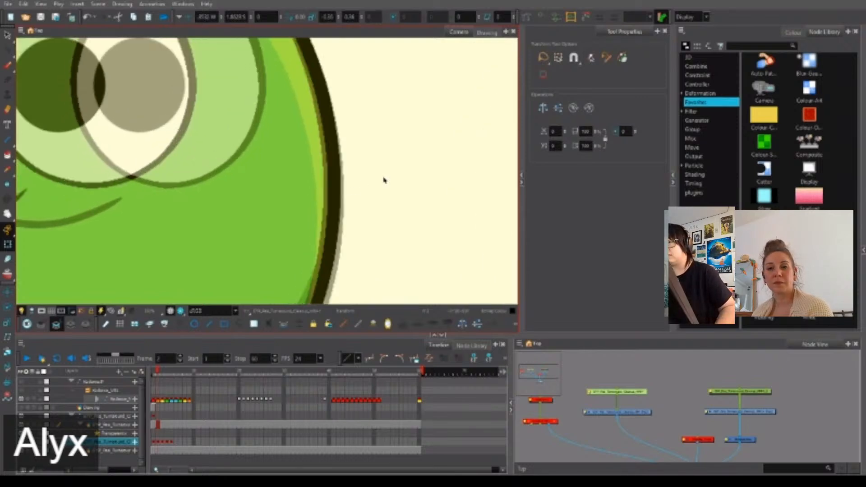
key("Left")
key("Left")
key("Left")
key("Left")
key("Left")
key("Left")
key("Left")
key("Left")
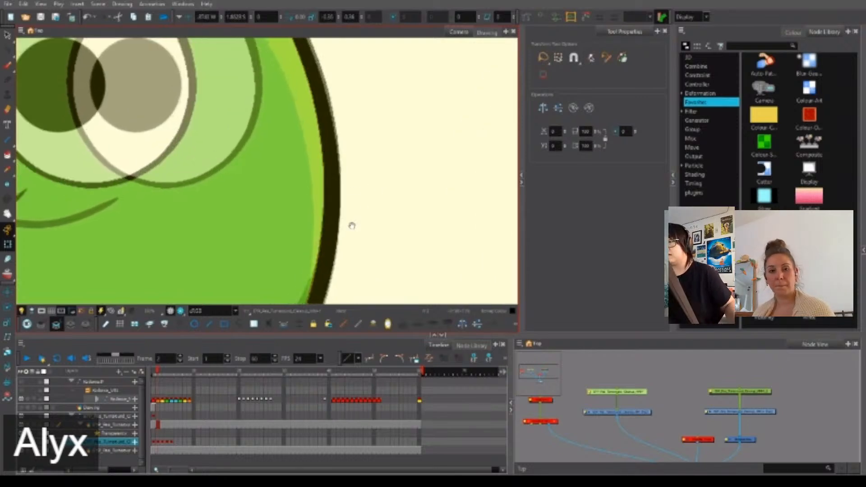
Fine-tune the mirrored sheet's horizontal position on frame 2 against the pea's left outline and check the rest of the body.
left_click_drag(351, 226, 467, 187)
scroll(468, 187, "down", 6)
left_click_drag(182, 217, 281, 203)
scroll(217, 183, "up", 6)
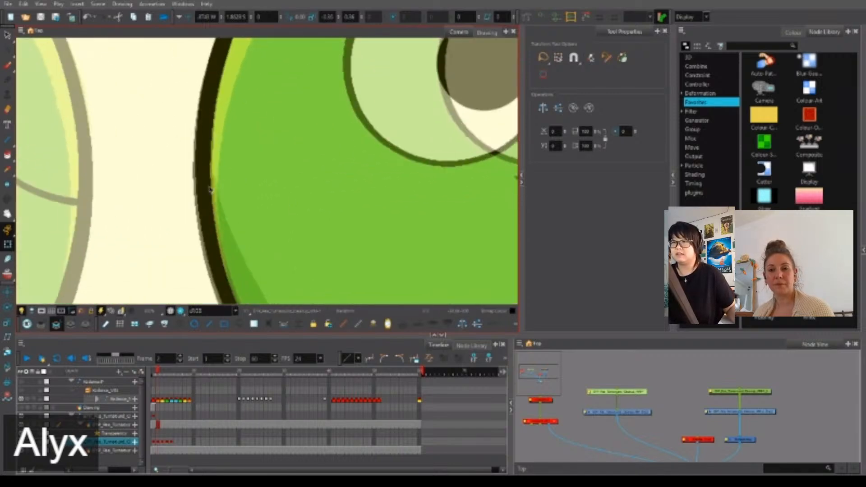
key("Left")
key("Left")
key("Right")
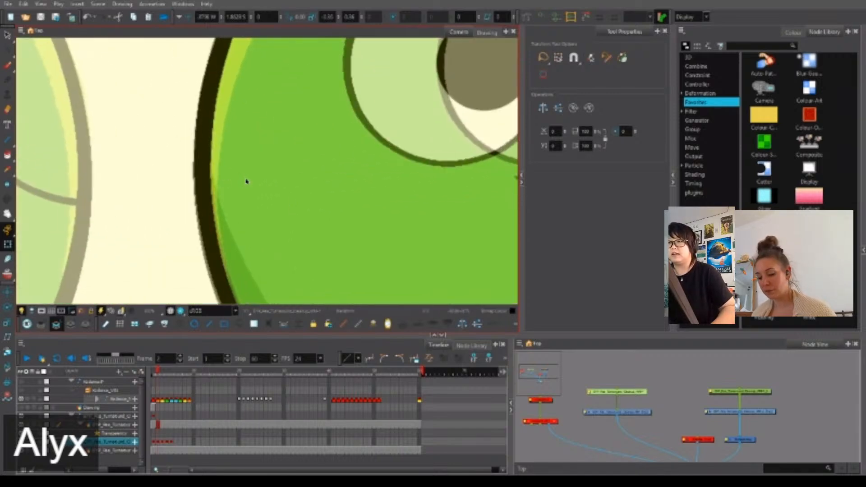
key("Left")
left_click_drag(451, 212, 170, 201)
scroll(203, 218, "down", 3)
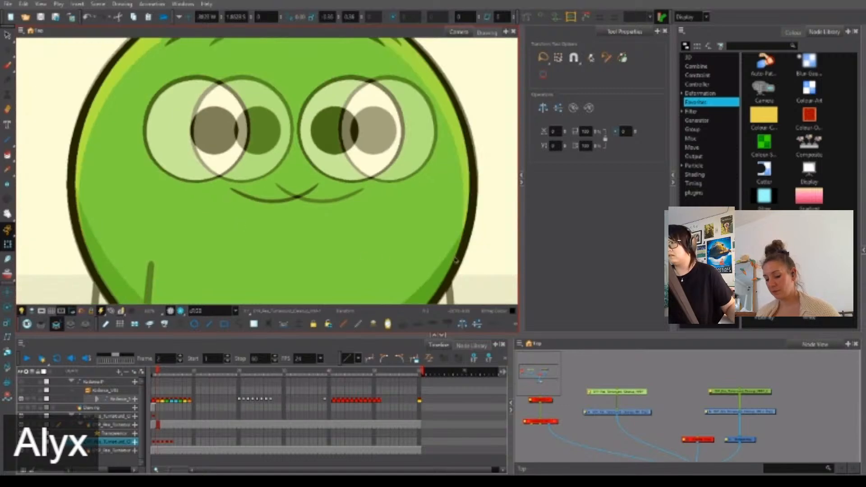
left_click_drag(469, 244, 444, 161)
scroll(444, 161, "down", 3)
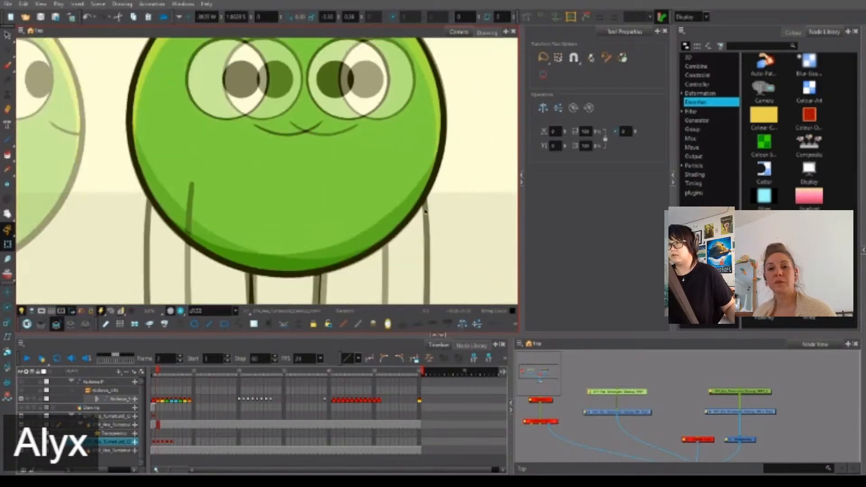
On frame 3, nudge the mirrored turnaround sheet to the right so the pea's body sits over the reference body.
key("period")
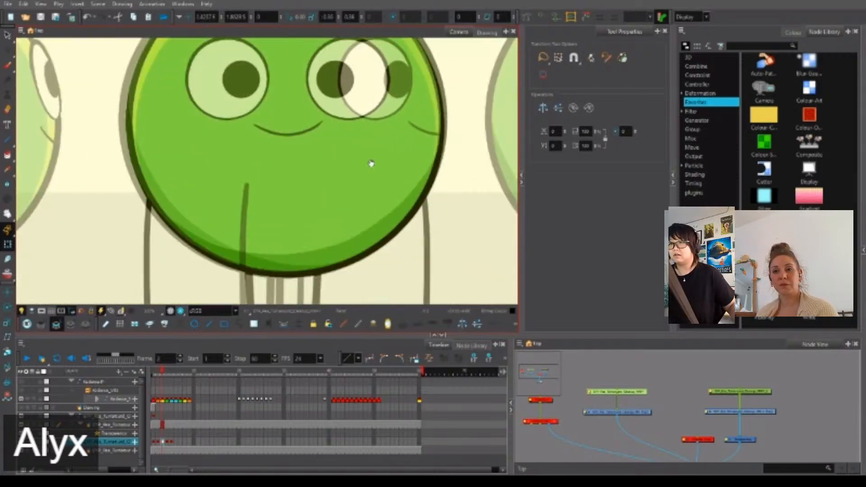
left_click_drag(371, 163, 407, 206)
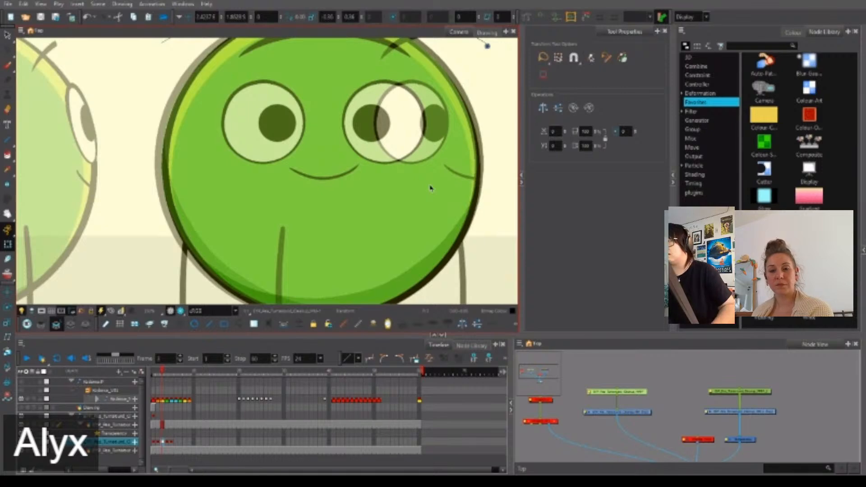
key("Right")
key("Right")
key("Right")
key("Right")
key("Left")
key("Left")
key("Left")
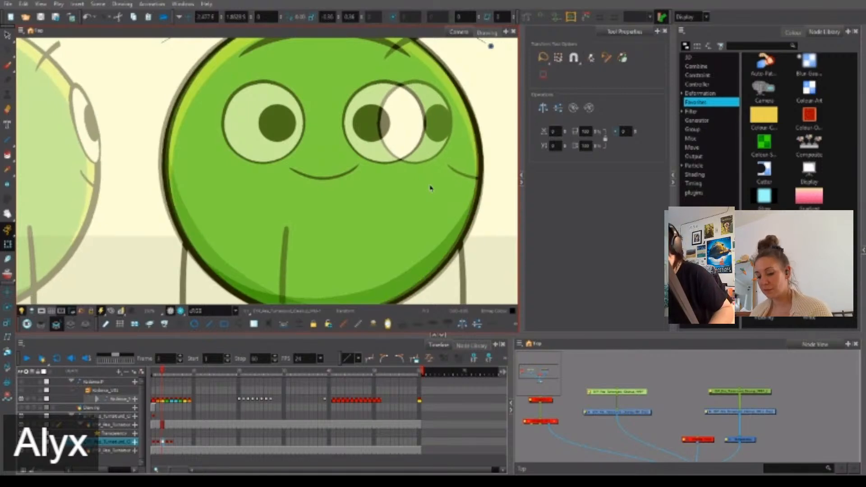
key("Right")
Nudge the frame 3 sheet vertically to match the pea's lower outline and refine its horizontal position in small increments.
scroll(430, 185, "down", 2)
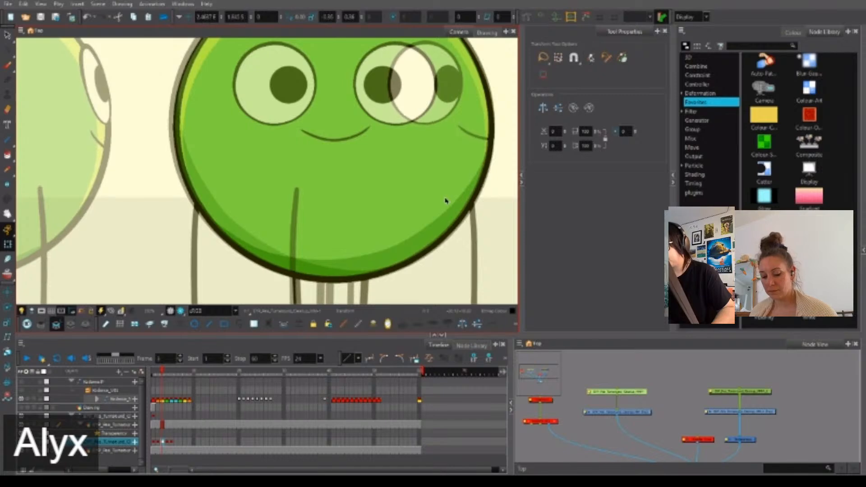
key("Up")
key("Left")
key("Left")
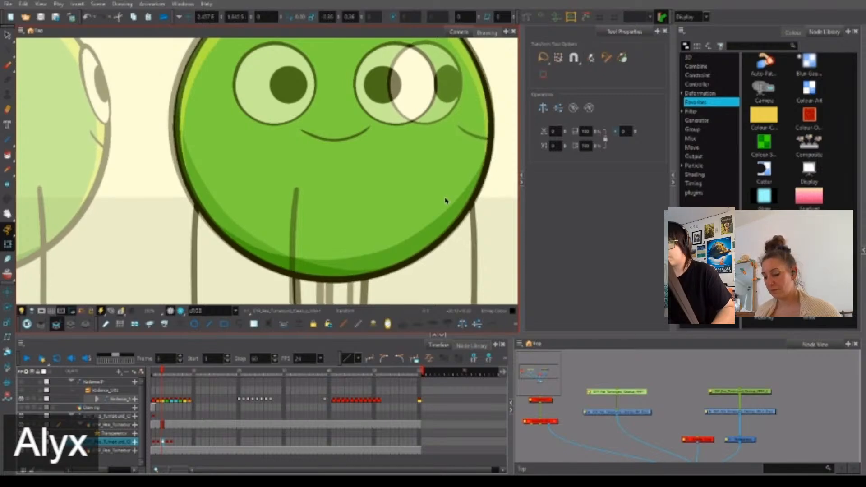
key("Right")
key("Right")
key("Right")
key("Right")
key("Right")
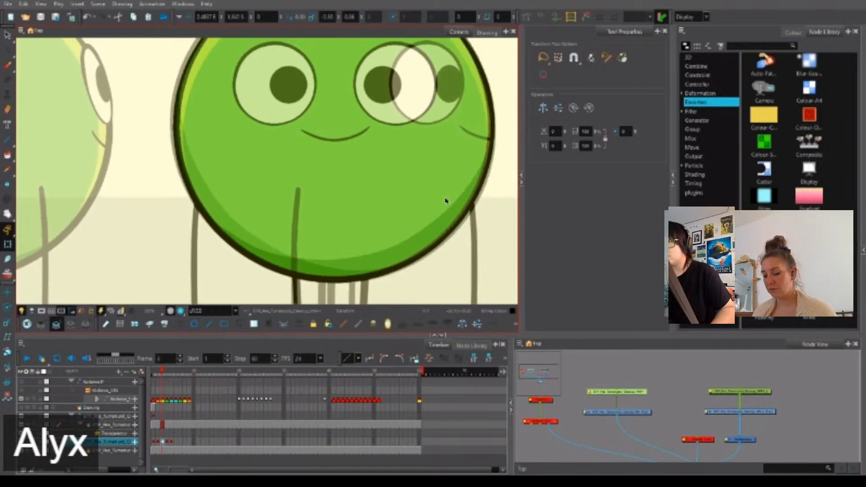
key("Left")
key("Left")
key("Right")
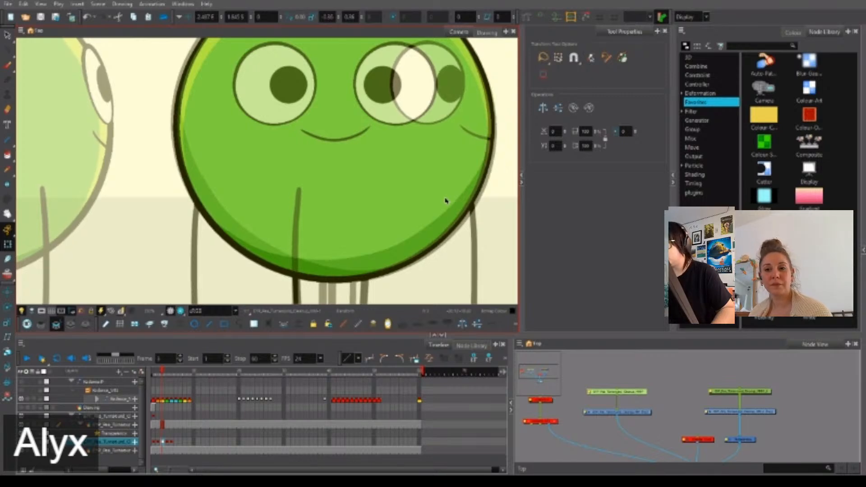
key("Left")
key("Right")
key("Left")
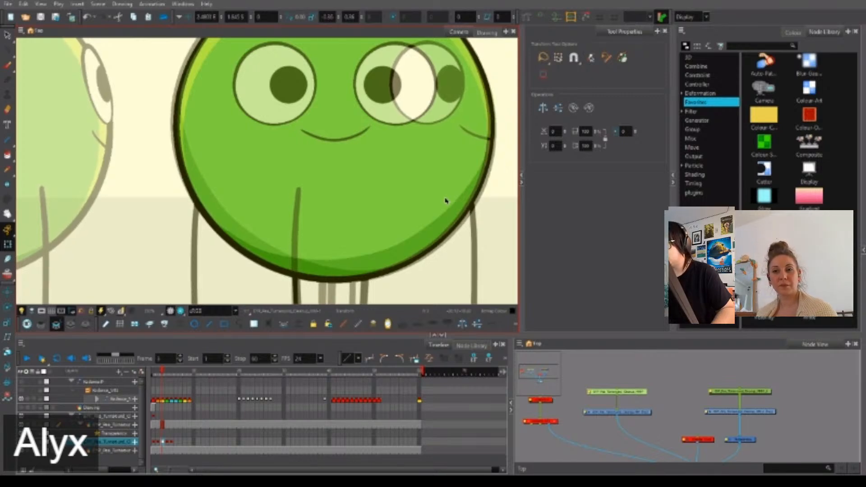
key("Right")
key("Left")
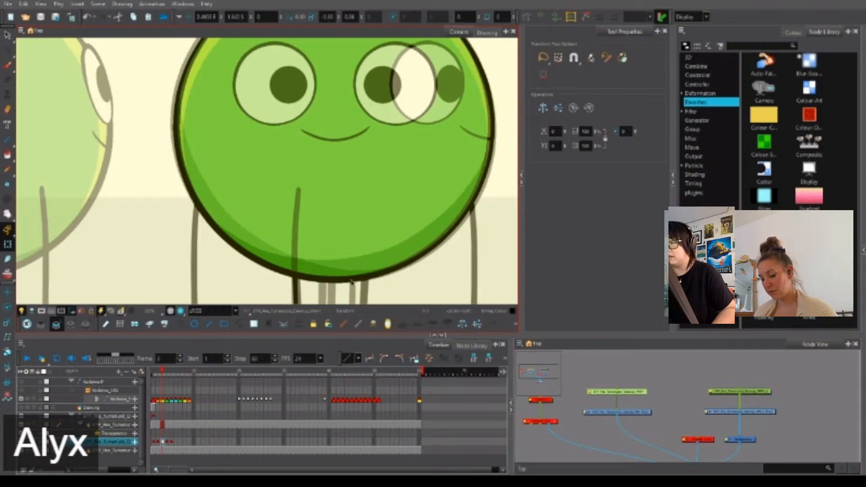
Try small vertical nudges of the frame 3 sheet and compare the pea's bottom and top outlines with the reference.
key("Up")
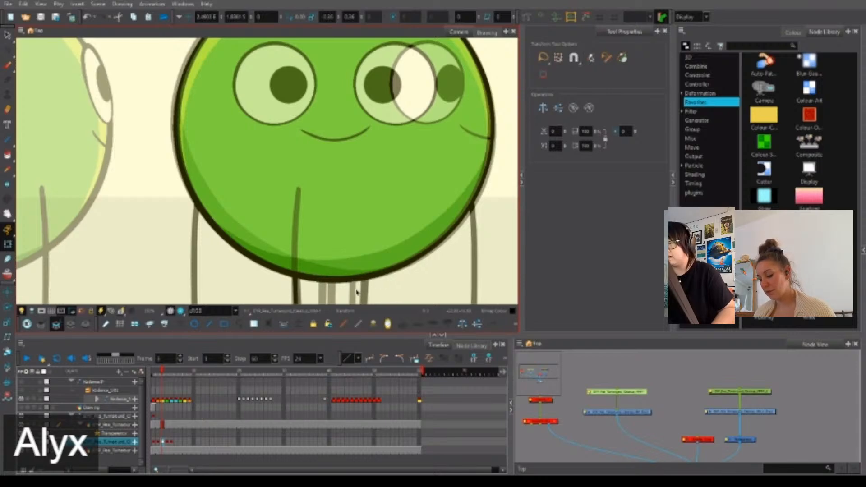
key("Down")
key("Up")
key("Down")
key("Up")
key("Down")
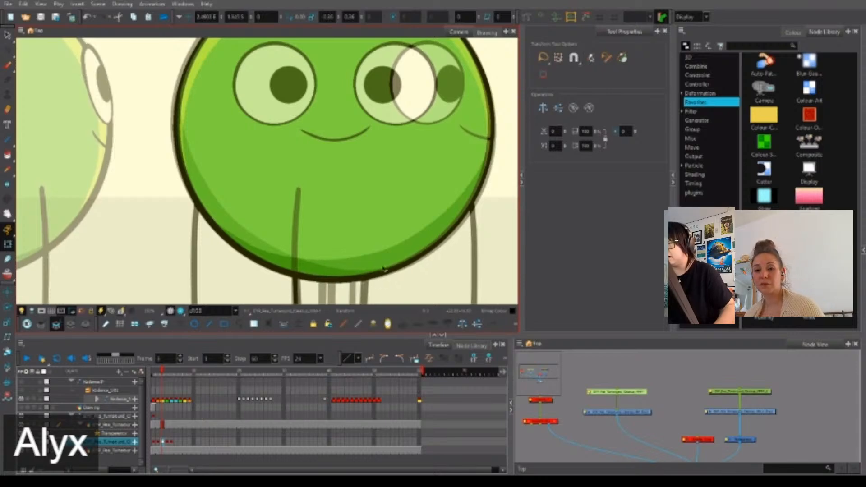
left_click_drag(427, 148, 417, 277)
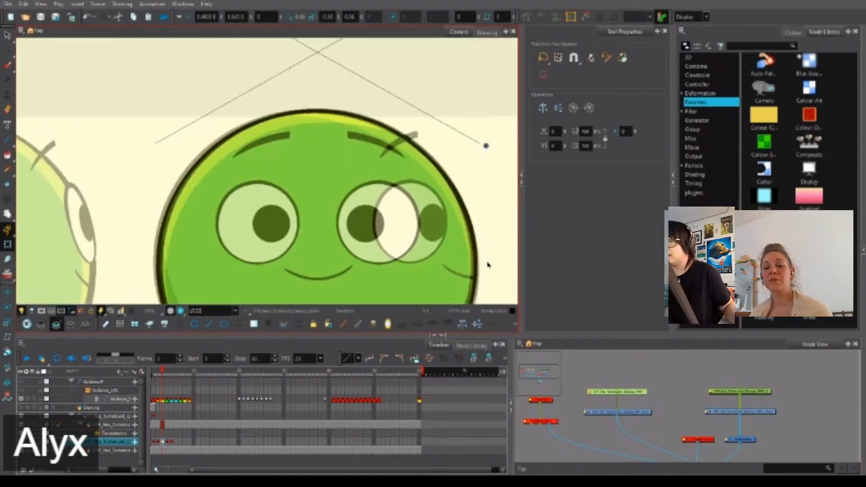
left_click_drag(488, 269, 467, 184)
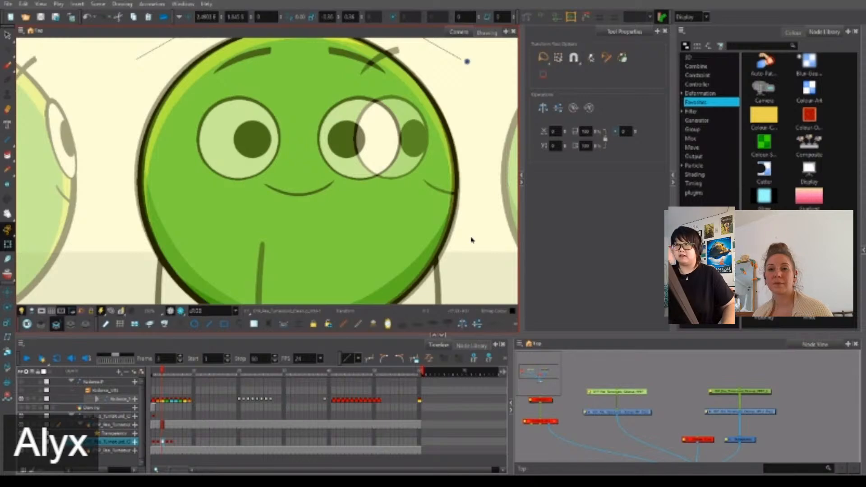
Compare frame 2 with frame 1 and nudge the frame 2 sheet vertically so the pea's bottom outline matches the reference.
key("comma")
left_click_drag(463, 262, 446, 205)
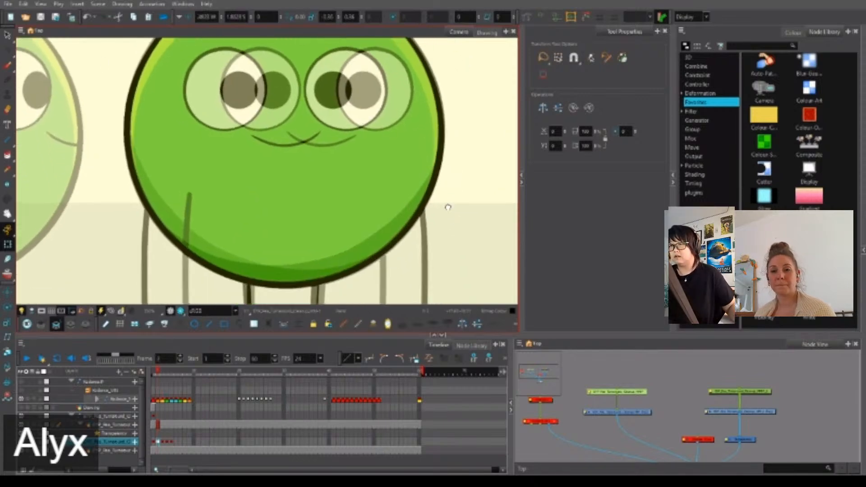
key("comma")
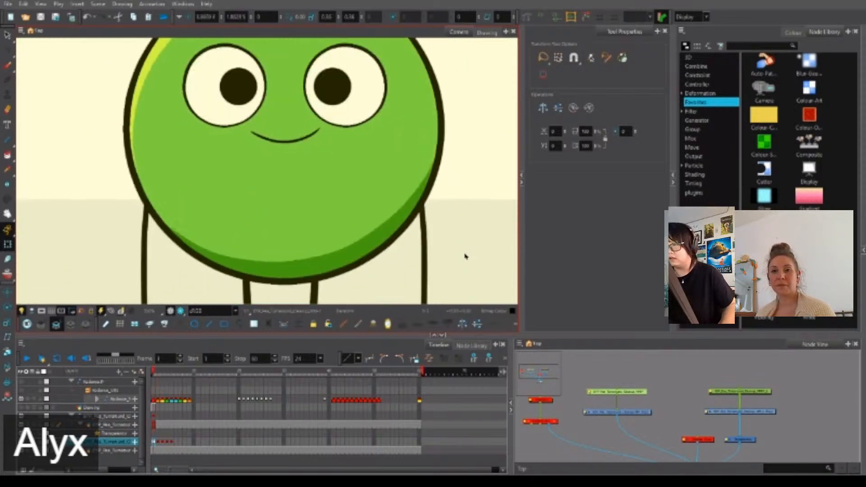
key("period")
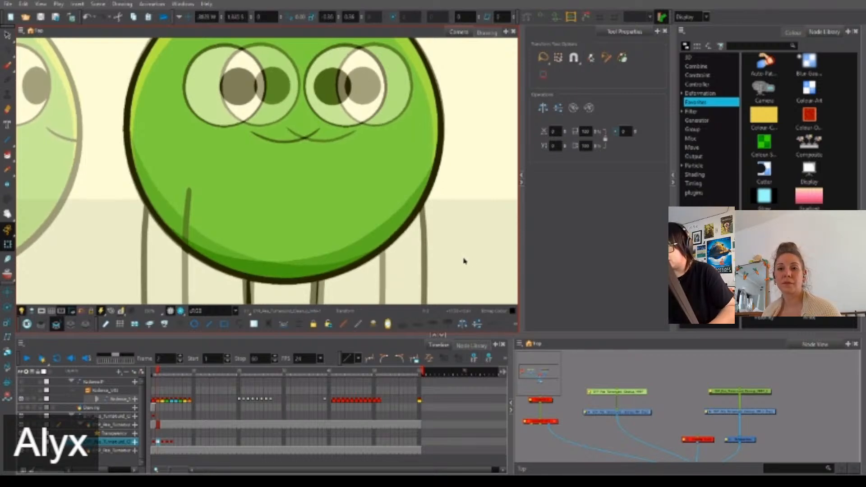
scroll(385, 260, "up", 5)
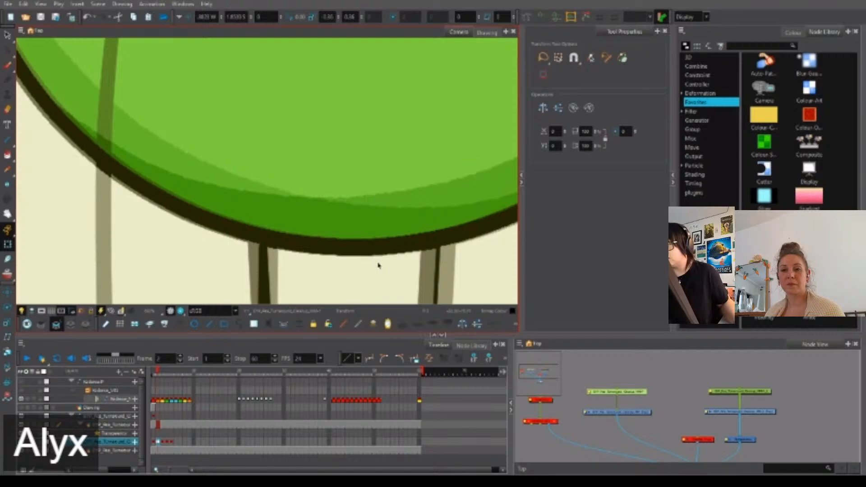
scroll(380, 268, "down", 3)
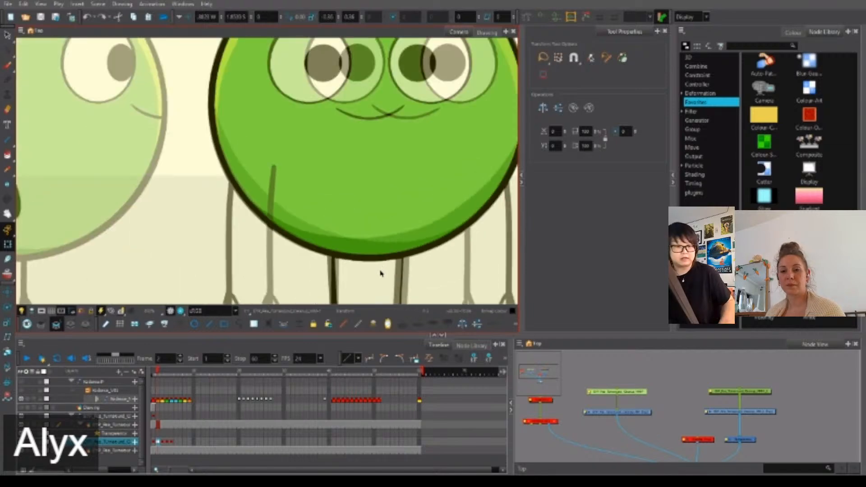
On frame 3, fine-tune the mirrored sheet vertically and slightly to the left against the reference pea's bottom outline.
key("period")
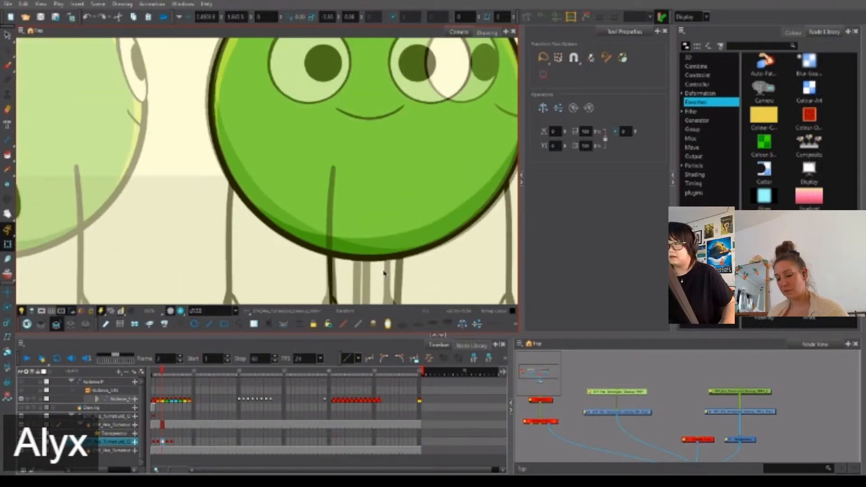
scroll(381, 267, "up", 5)
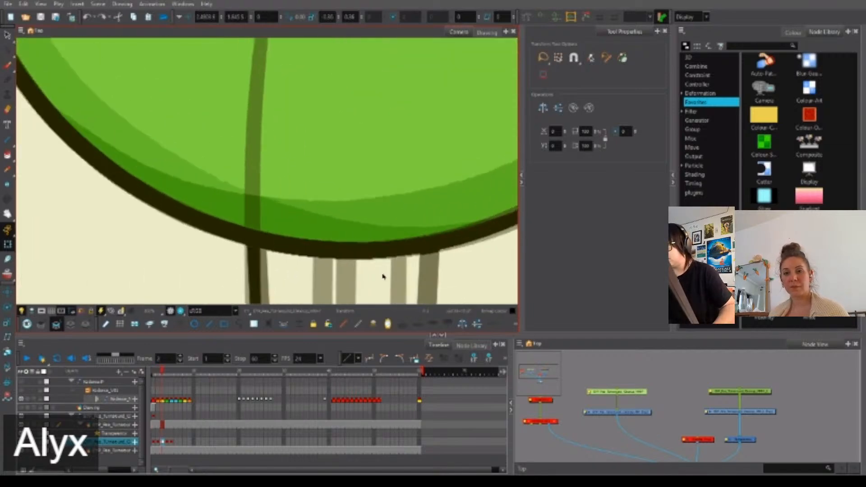
key("Up")
key("Down")
key("Up")
key("Left")
key("Left")
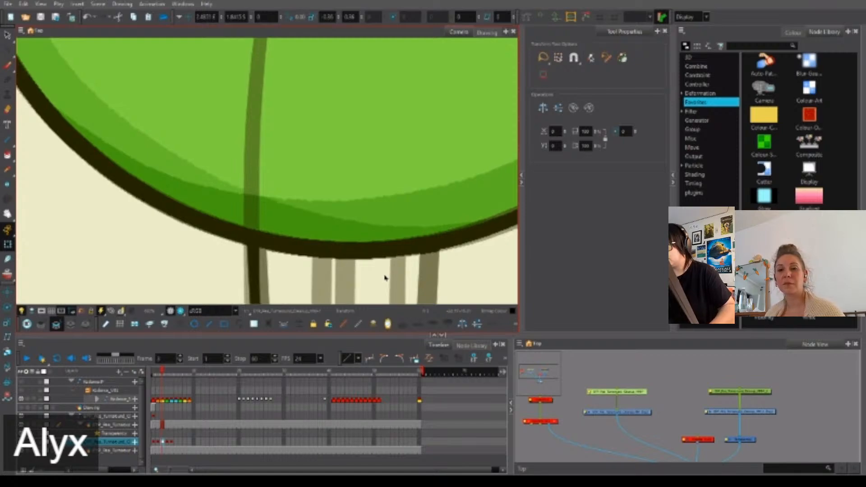
Compare the pea's bottom outline with the transparent reference on frame 3 and frame 4.
scroll(385, 278, "down", 6)
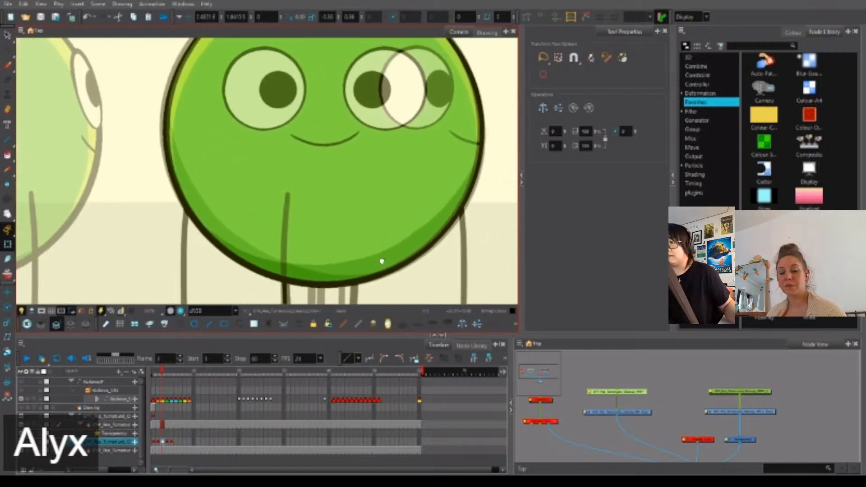
scroll(381, 261, "up", 5)
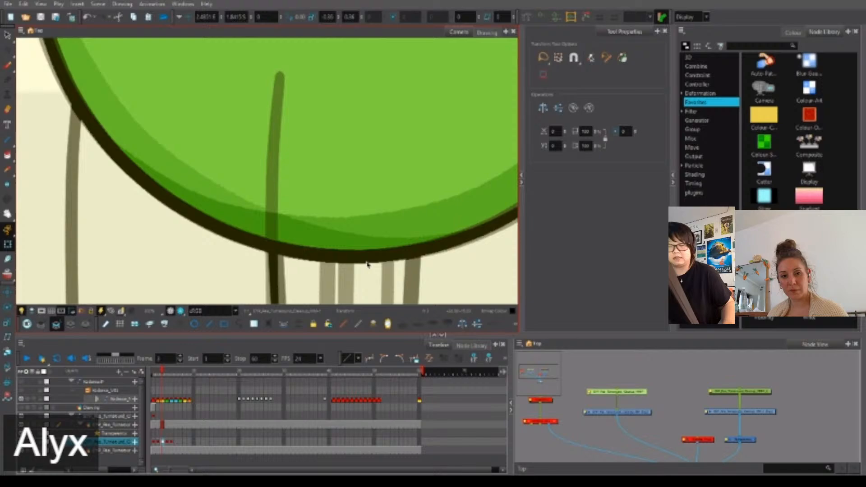
key("period")
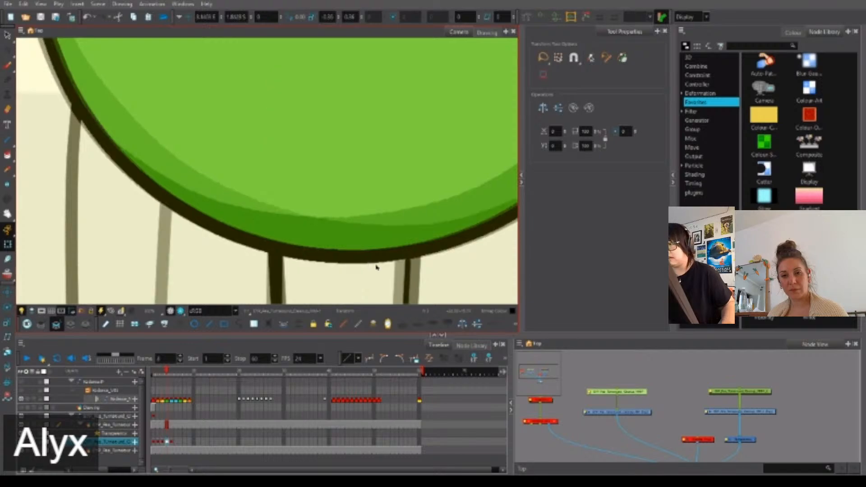
scroll(373, 257, "up", 3)
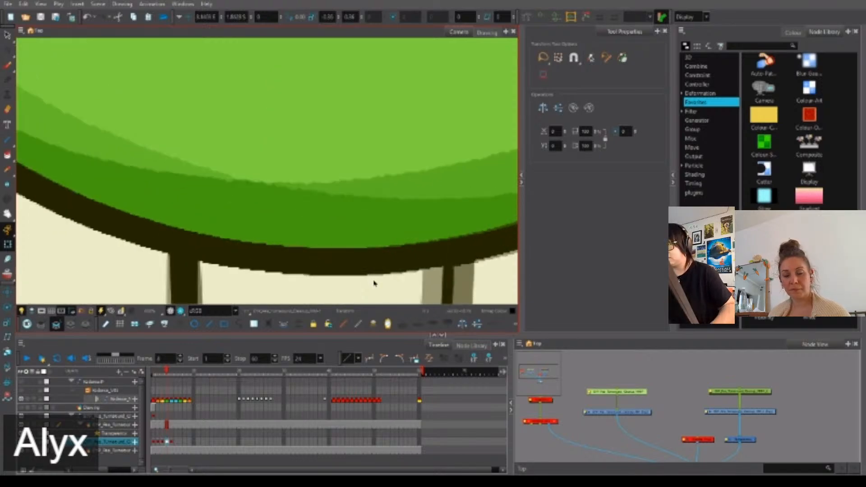
scroll(381, 255, "down", 5)
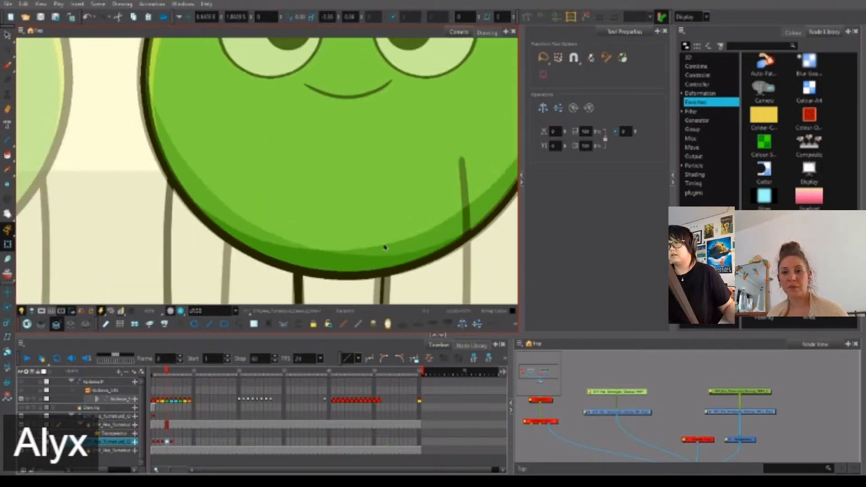
scroll(451, 187, "up", 4)
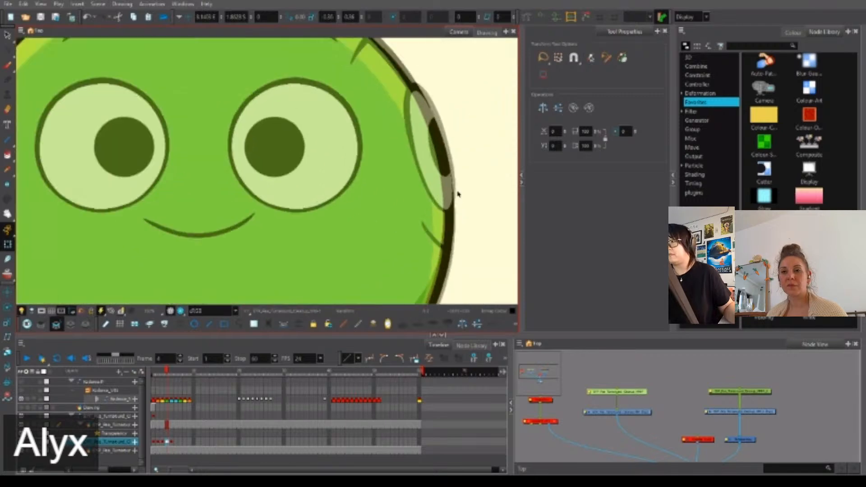
On frame 4, fine-tune the sheet horizontally against the reference pea's side outline and undo the last nudge.
scroll(458, 194, "up", 2)
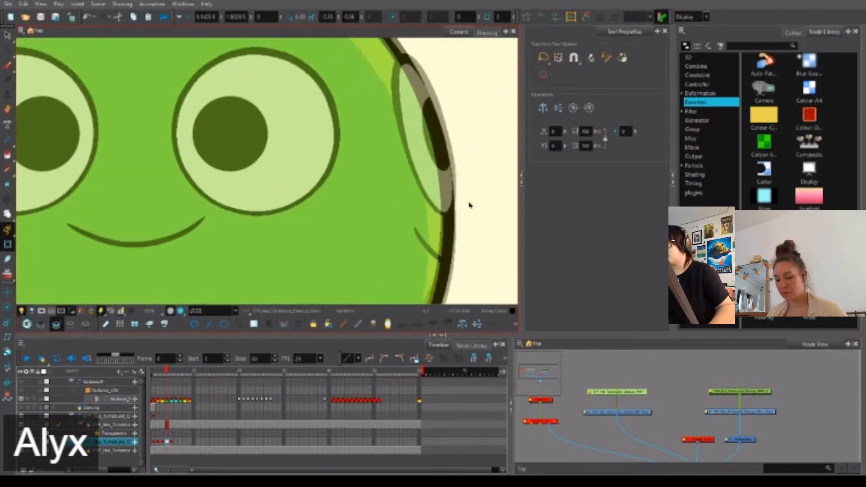
key("Right")
key("Right")
key("Left")
key("Left")
key("Left")
key("Left")
key("Left")
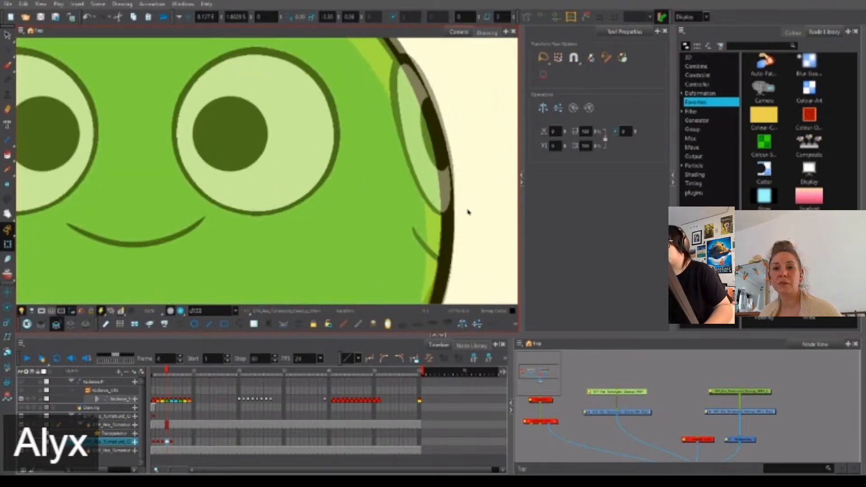
scroll(468, 212, "down", 3)
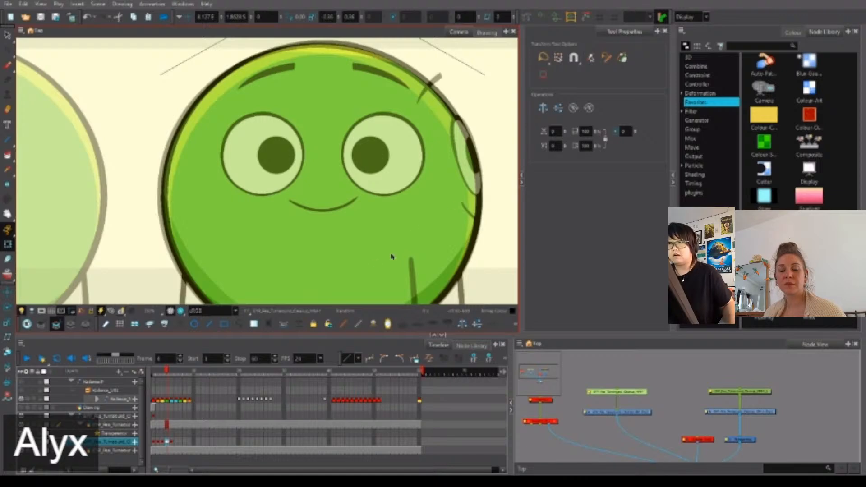
key("ctrl+z")
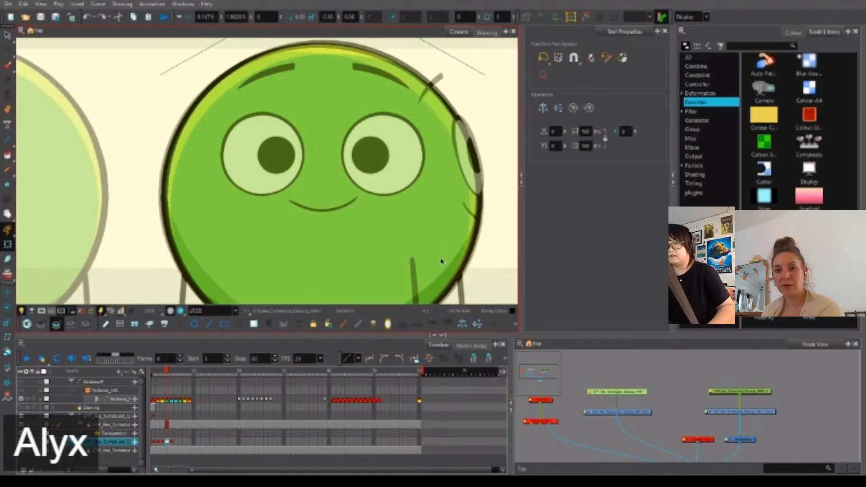
On frame 5, nudge the sheet right and down in small increments toward the reference pea's bottom outline.
key("period")
key("Right")
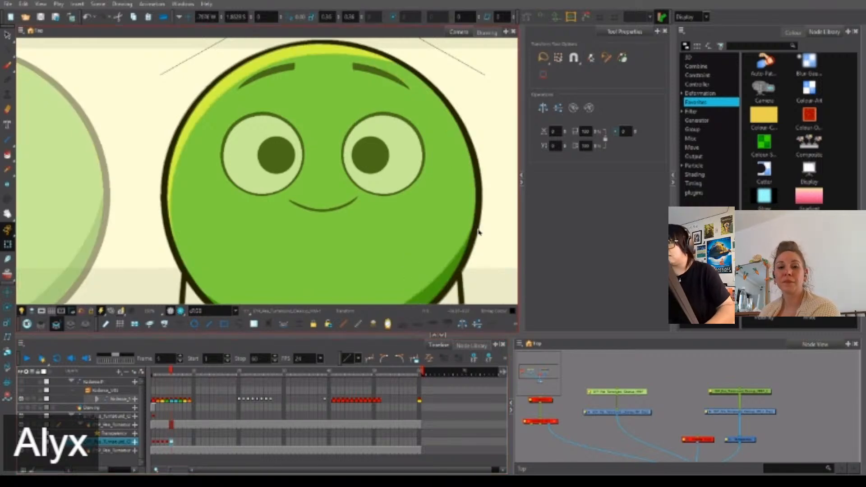
scroll(446, 268, "up", 5)
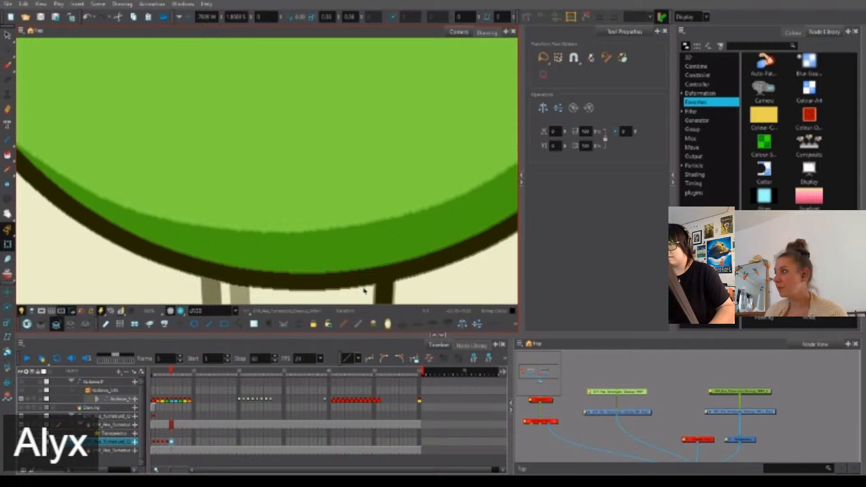
left_click_drag(337, 284, 344, 283)
scroll(360, 262, "up", 4)
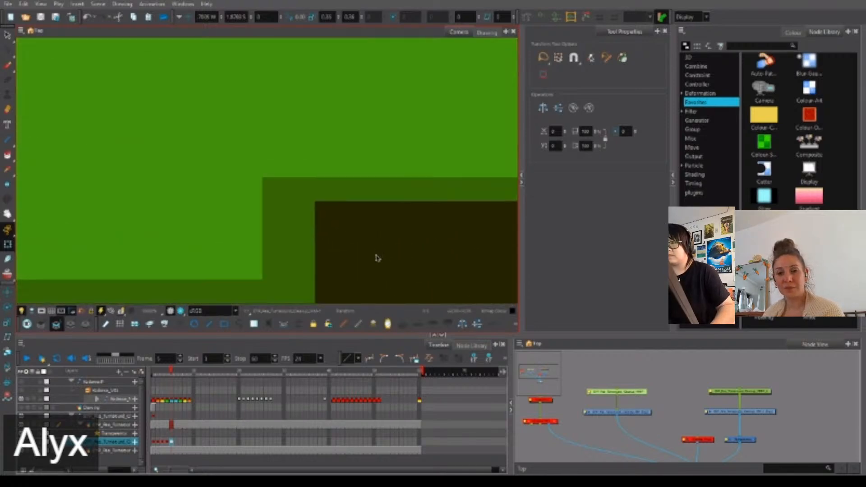
key("Right")
key("Right")
key("Right")
key("Down")
key("Down")
key("Down")
key("Down")
key("Down")
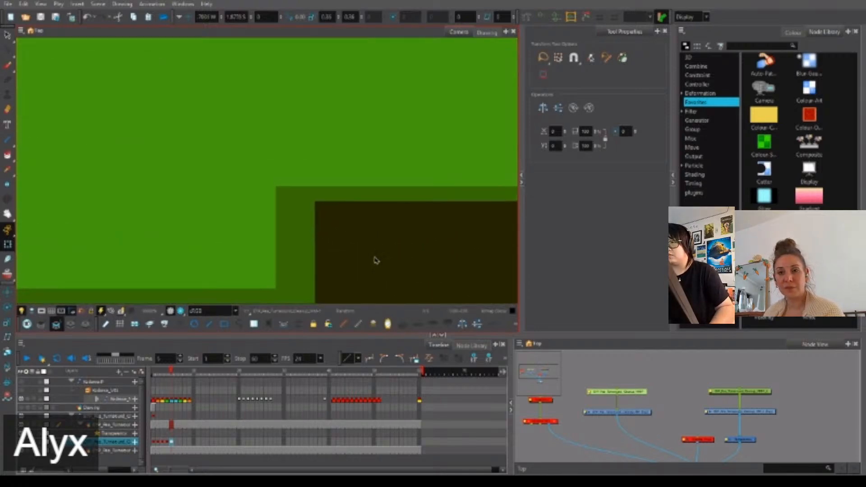
Nudge the frame 5 sheet further right until the outline pixels coincide exactly with the reference.
key("Right")
key("Right")
key("Right")
key("Right")
key("Right")
key("Right")
key("Right")
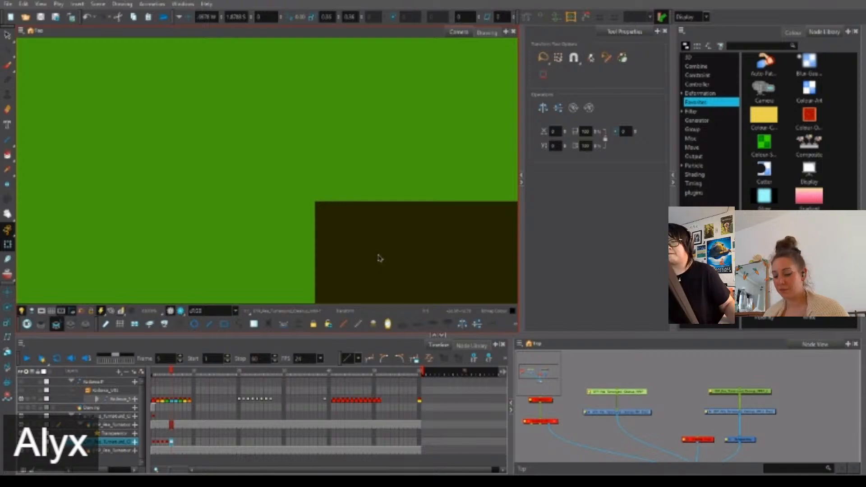
scroll(379, 259, "down", 8)
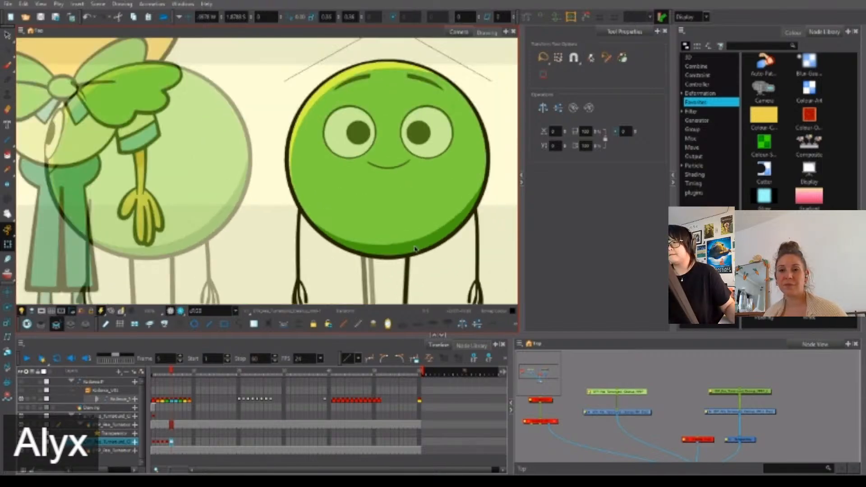
Delete the transparent reference copy's drawing, peg and Transparency nodes.
scroll(415, 249, "down", 2)
left_click(734, 441)
left_click_drag(737, 455, 780, 389)
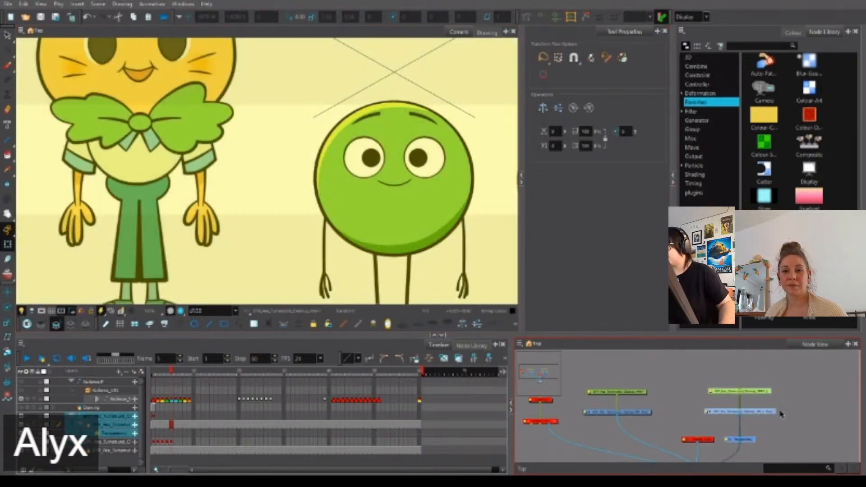
key("Delete")
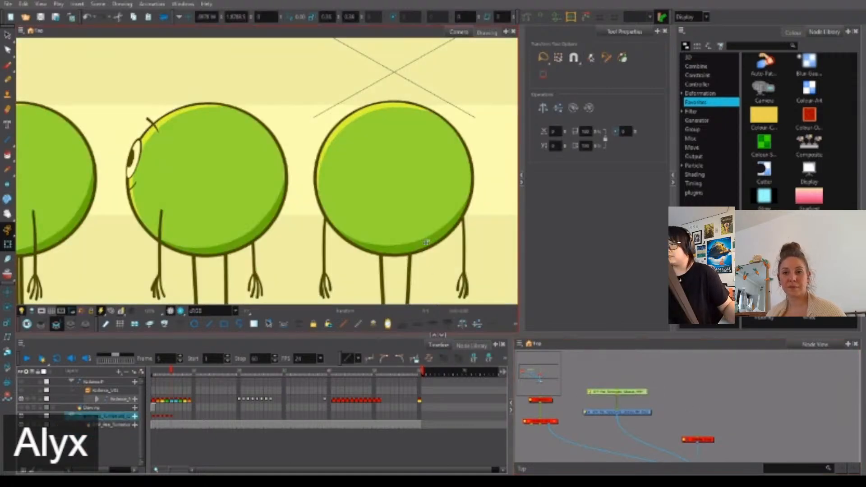
scroll(426, 243, "down", 6)
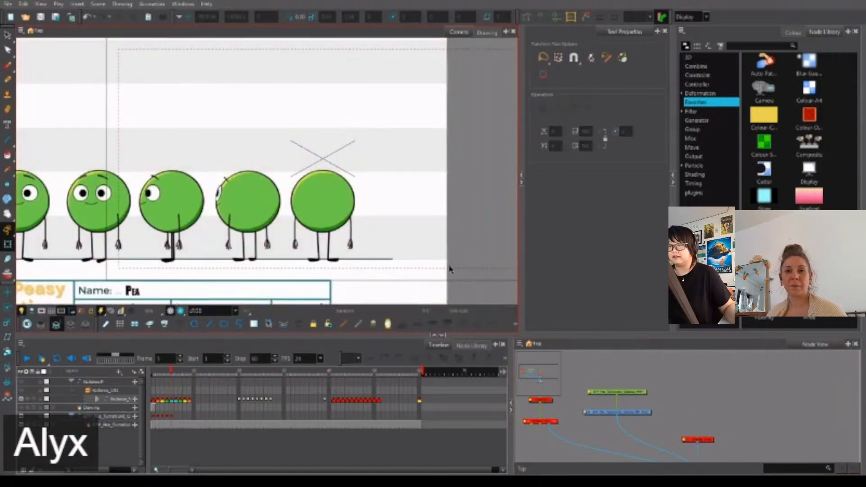
Flip back and forth through frames 1 to 5 to check the pea's alignment across the turnaround.
key("comma")
key("comma")
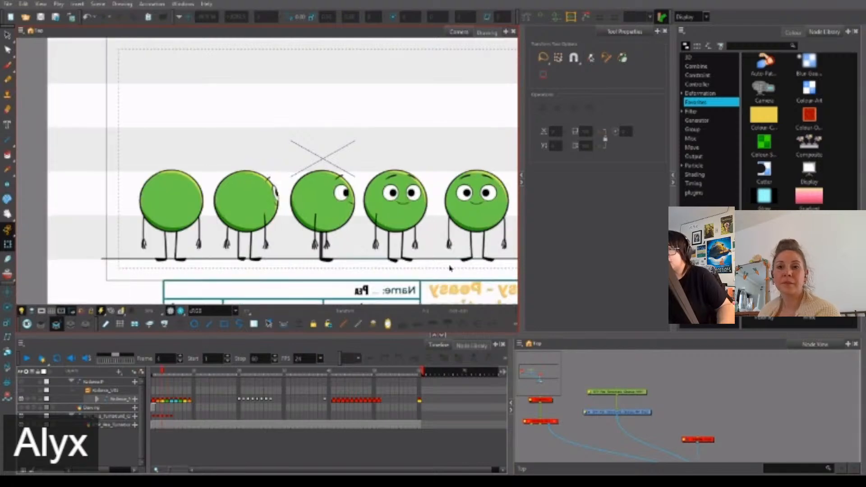
key("comma")
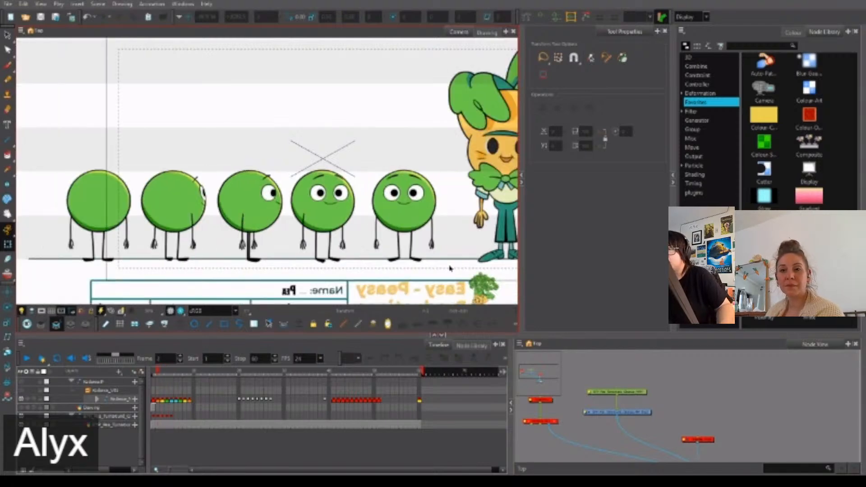
key("comma")
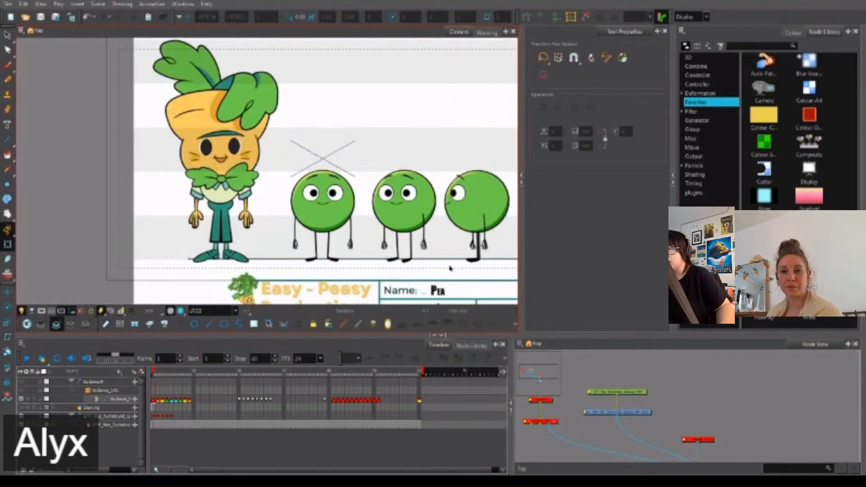
key("period")
key("period")
key("period")
key("period")
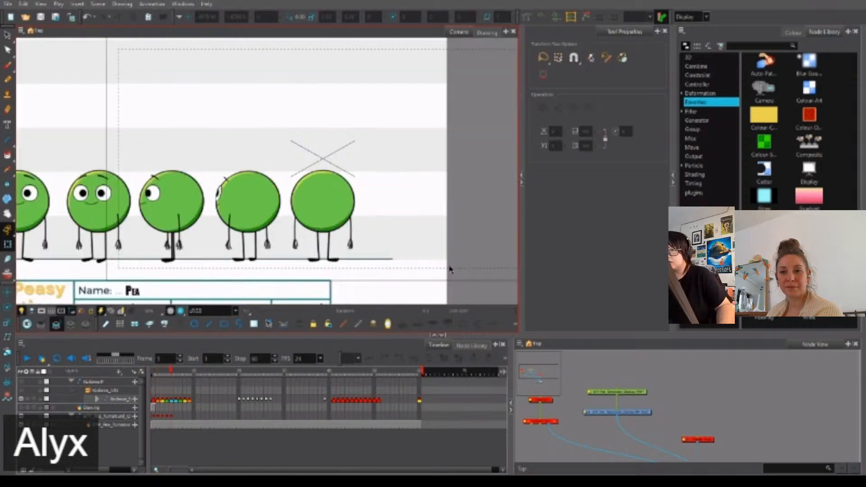
key("comma")
key("comma")
key("comma")
key("period")
key("period")
key("period")
key("period")
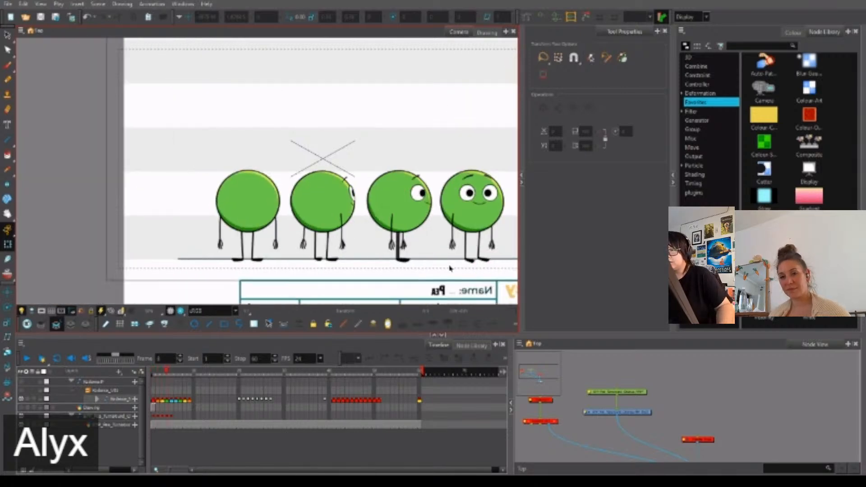
key("comma")
key("comma")
key("comma")
key("comma")
key("period")
key("period")
key("period")
key("period")
key("period")
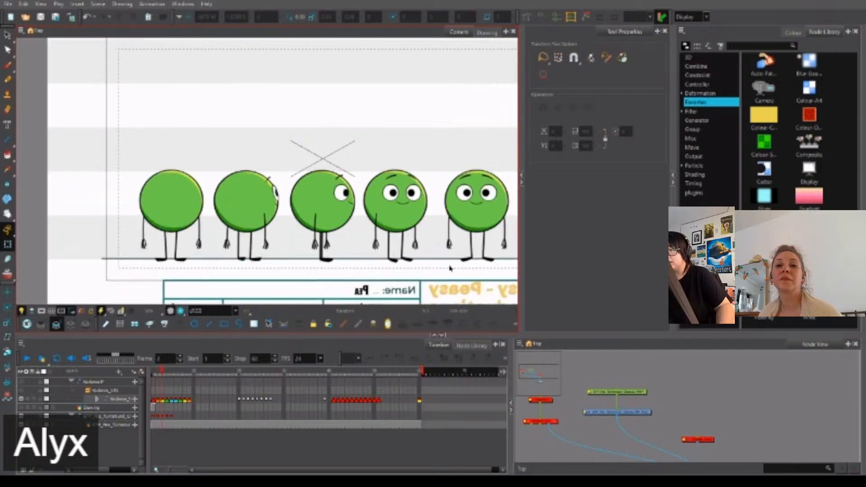
key("comma")
key("comma")
key("comma")
key("comma")
key("comma")
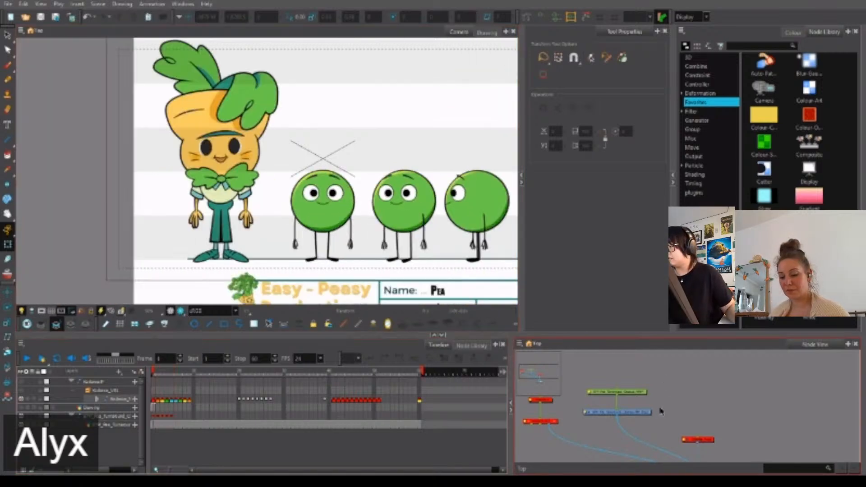
Lock the pea turnaround sheet's drawing layer and its peg, and collapse the peg's child layers.
left_click(606, 418)
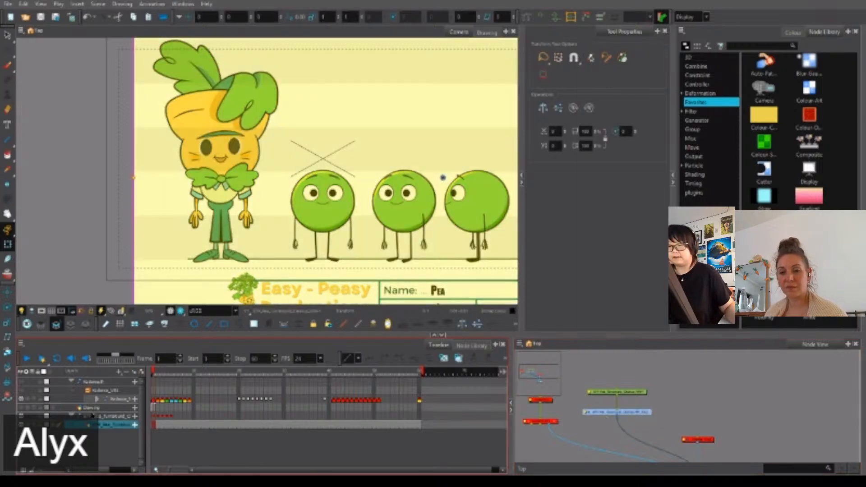
left_click(38, 425)
left_click(39, 416)
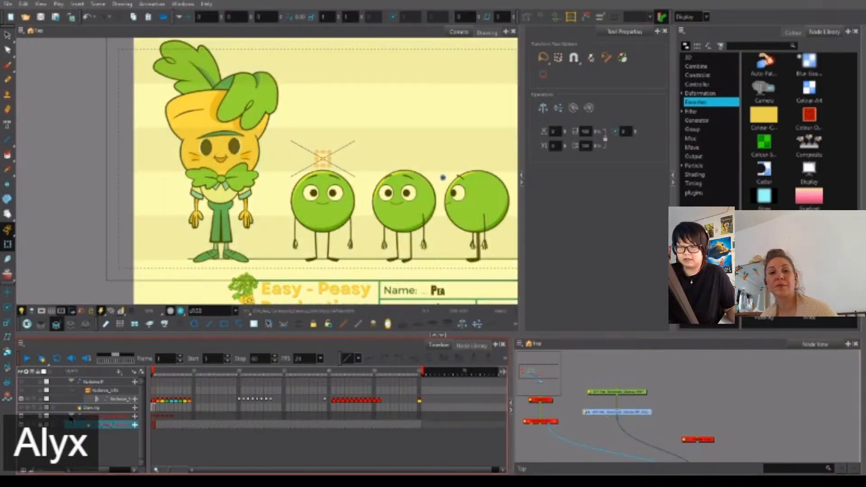
left_click(70, 417)
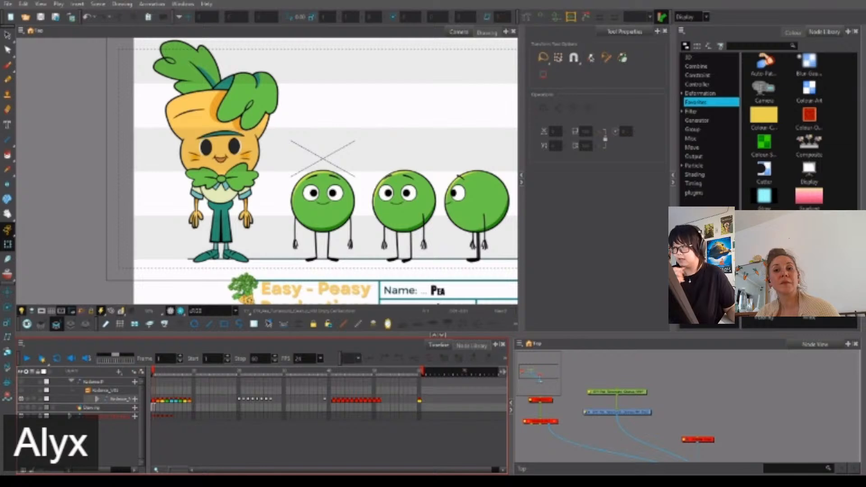
Tidy the node network by moving the locked guide Drawing node directly below the Kadence nodes.
scroll(690, 419, "down", 1)
left_click_drag(706, 423, 543, 429)
left_click(540, 409)
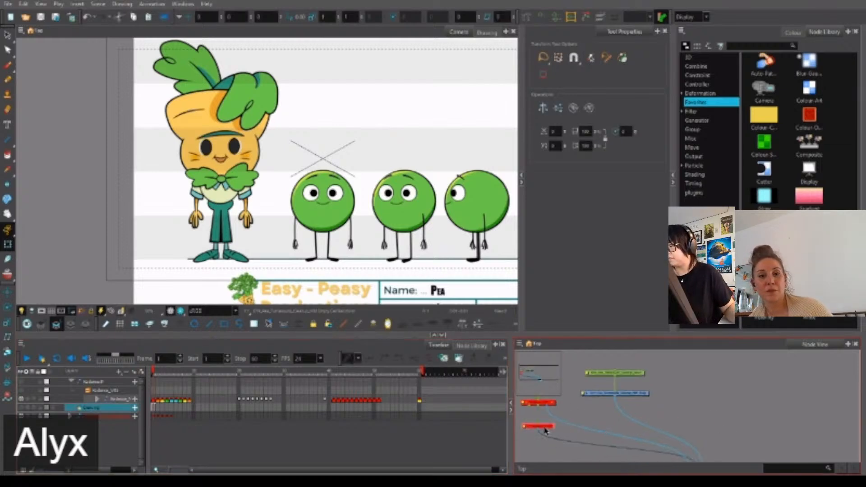
left_click(603, 402)
left_click_drag(709, 421, 695, 398)
scroll(697, 396, "down", 1)
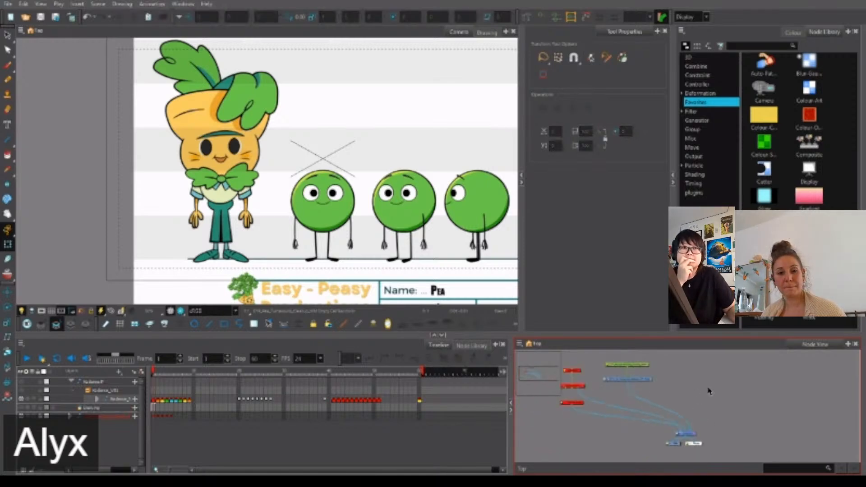
Add a new vector drawing layer with the default name and place its node above the composite, beside the turnaround sheet.
left_click_drag(436, 218, 372, 229)
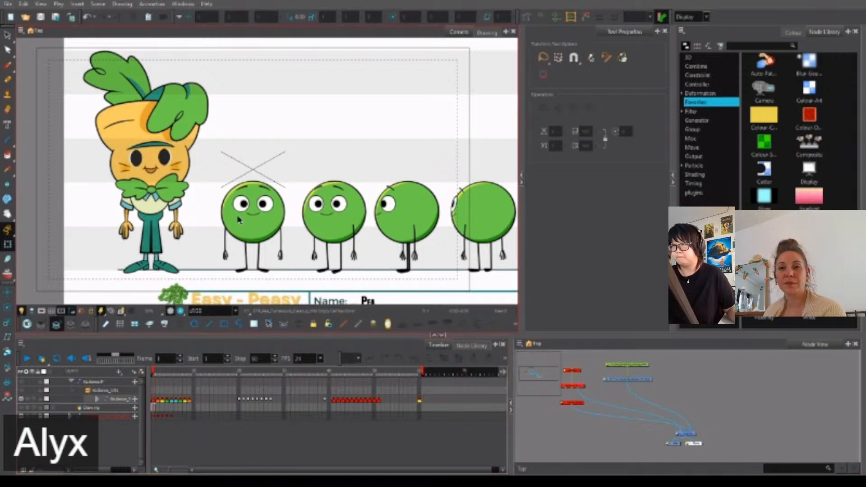
scroll(261, 205, "up", 5)
scroll(262, 206, "up", 2)
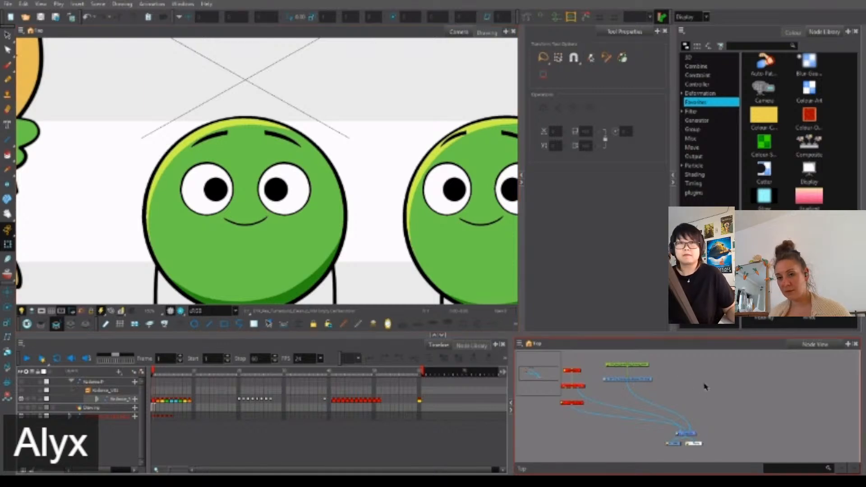
key("ctrl+r")
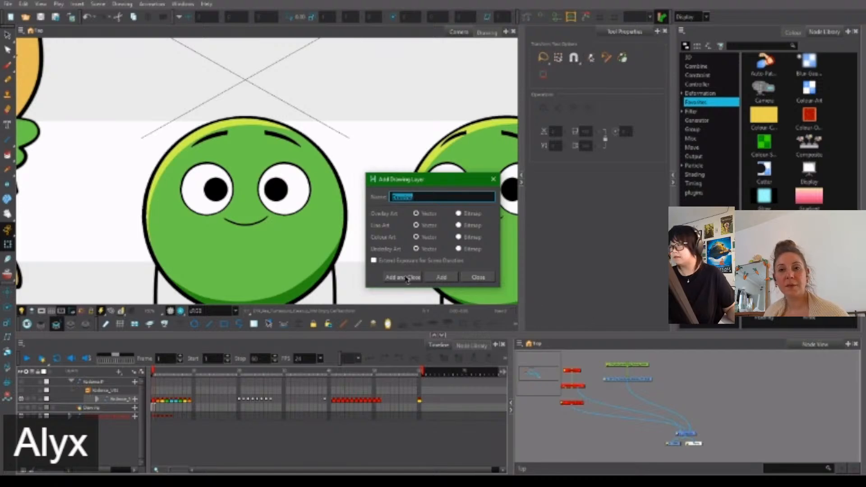
left_click(411, 276)
mouse_move(706, 411)
left_mouse_down()
mouse_move(708, 386)
mouse_move(695, 433)
left_mouse_up()
left_click(707, 381)
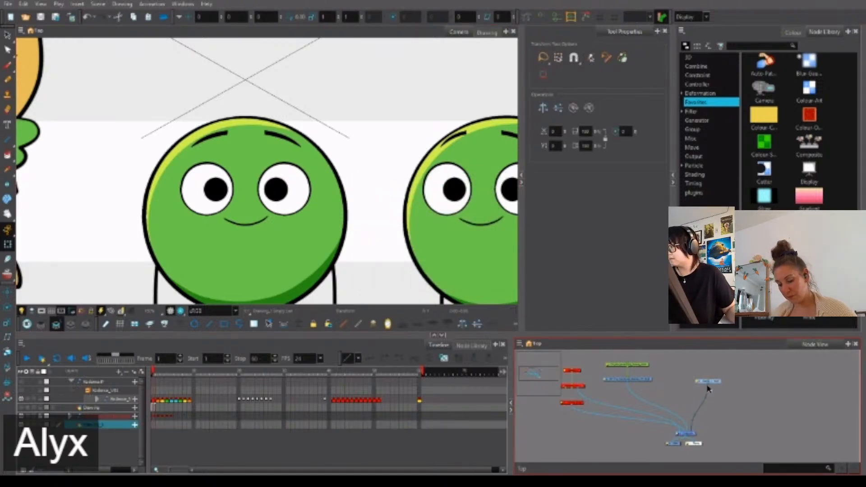
Group the new drawing node and name the group Pea_V1.
key("ctrl+g")
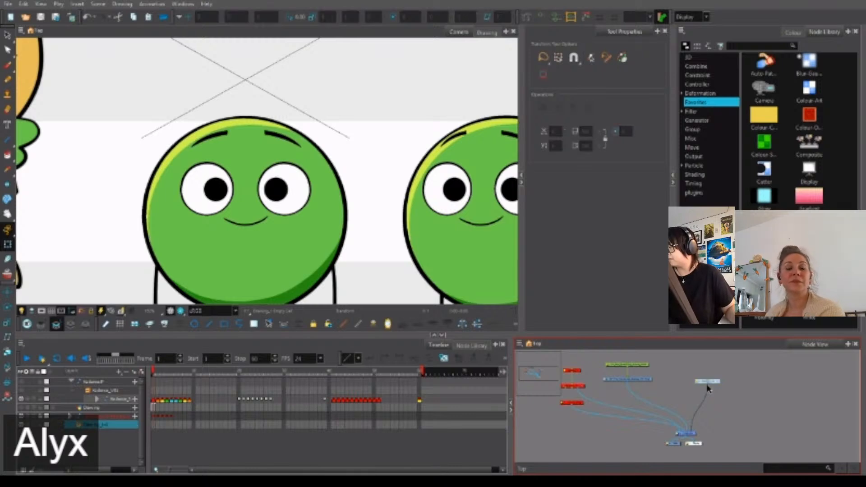
left_click_drag(723, 391, 740, 415)
scroll(735, 401, "up", 2)
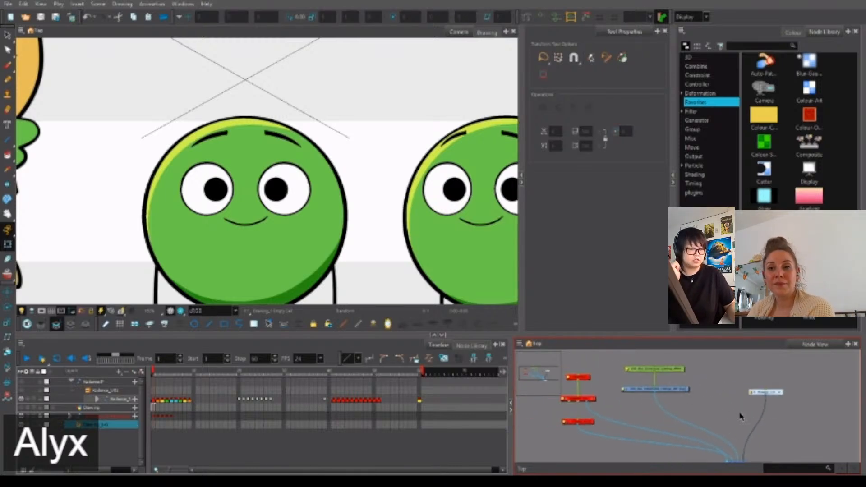
scroll(683, 397, "up", 3)
left_click_drag(586, 409, 595, 418)
scroll(566, 411, "up", 1)
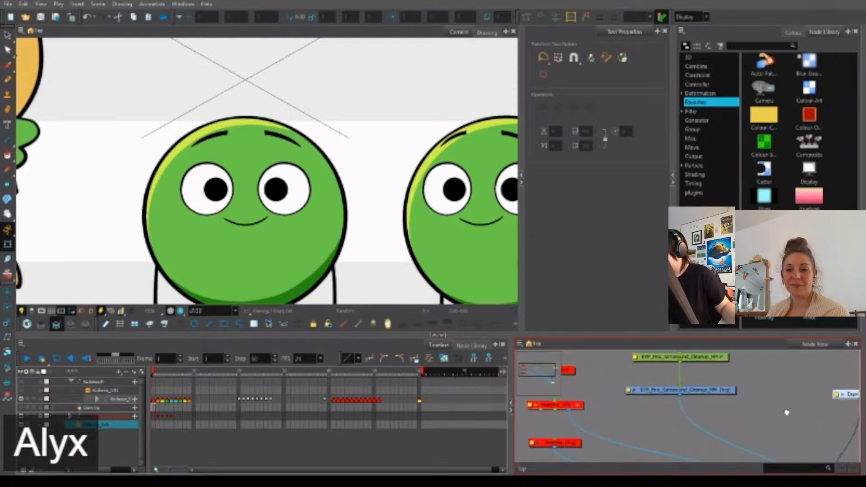
left_click_drag(785, 410, 690, 409)
double_click(744, 390)
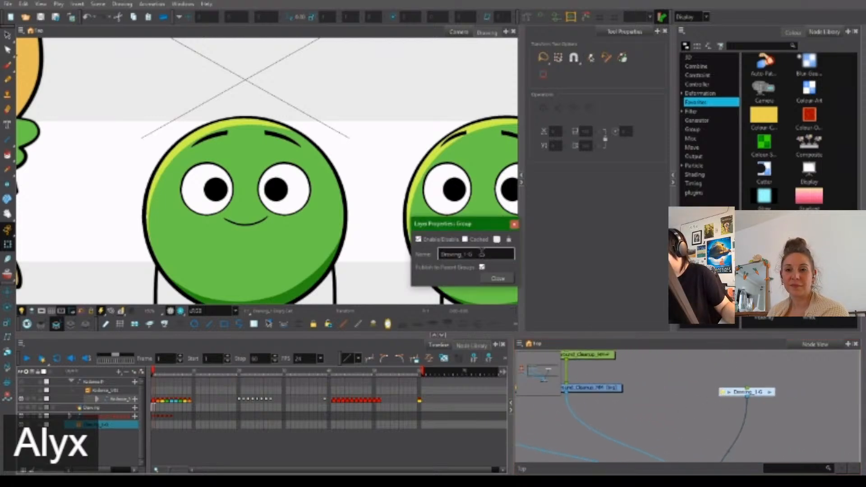
left_click_drag(491, 253, 429, 256)
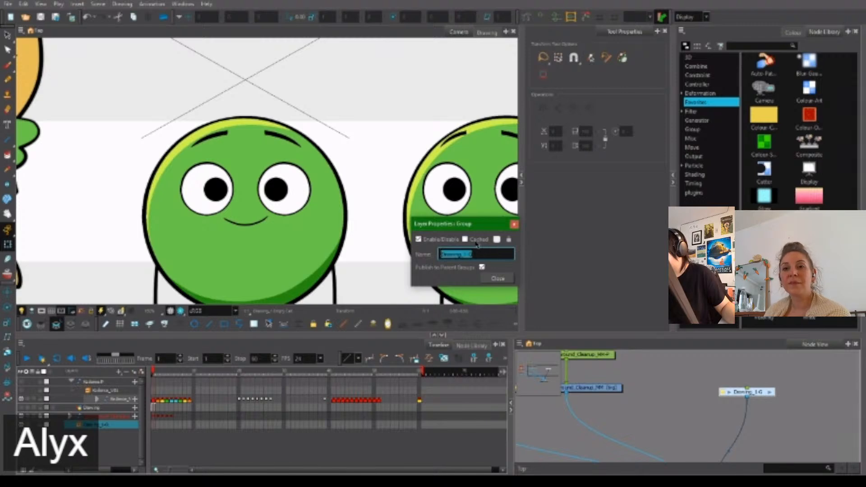
type("Pr")
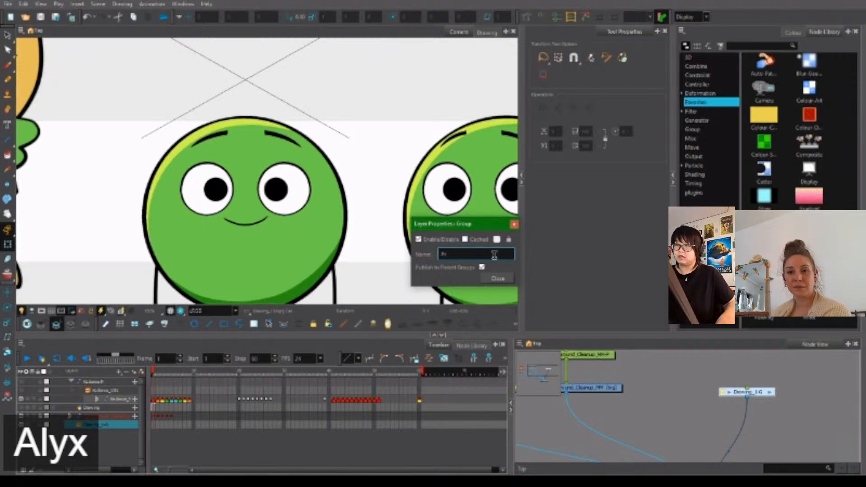
type("a")
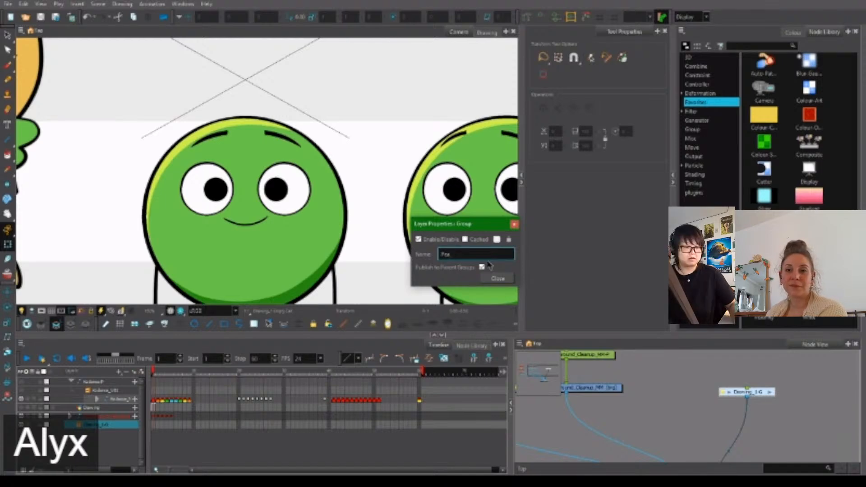
type(" G")
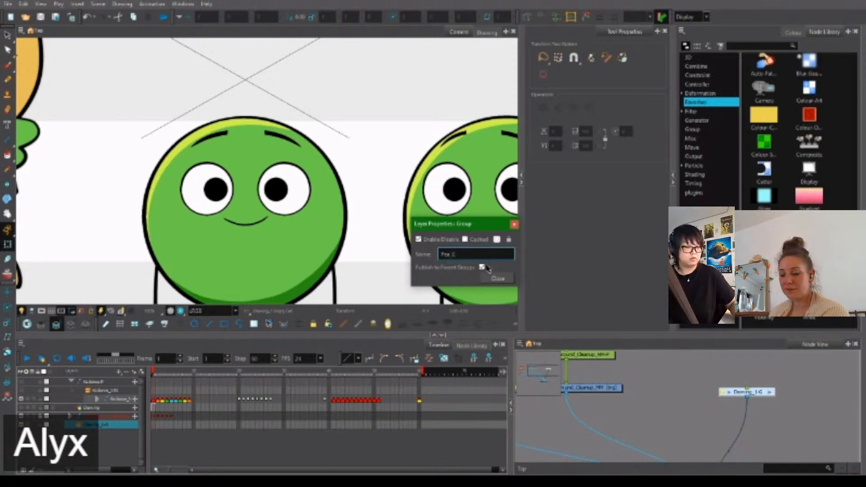
key("BackSpace")
type("V1")
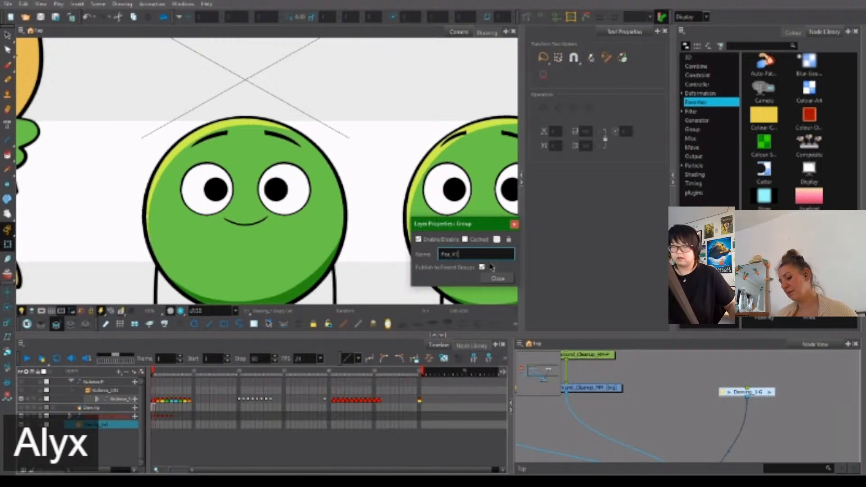
Correct the pea group's name to Pea_V01, matching the Kadence group's version numbering, and close its layer properties.
left_click(634, 413)
left_click_drag(580, 410, 726, 431)
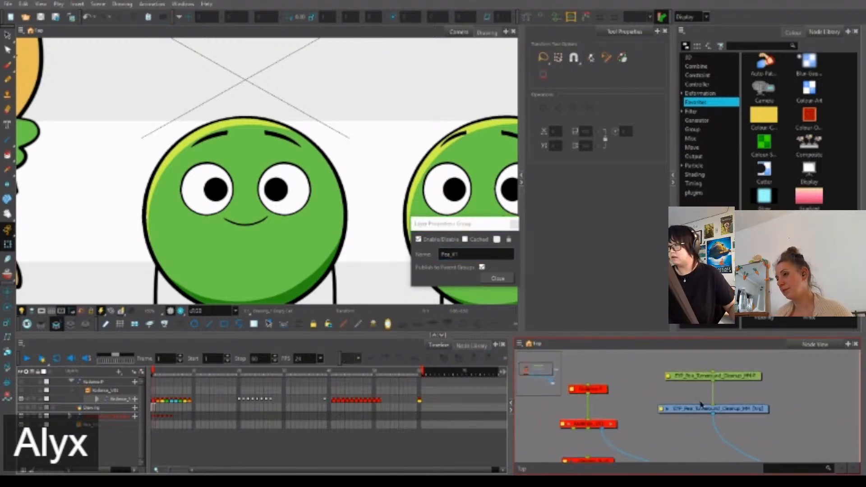
left_click(456, 253)
type("0")
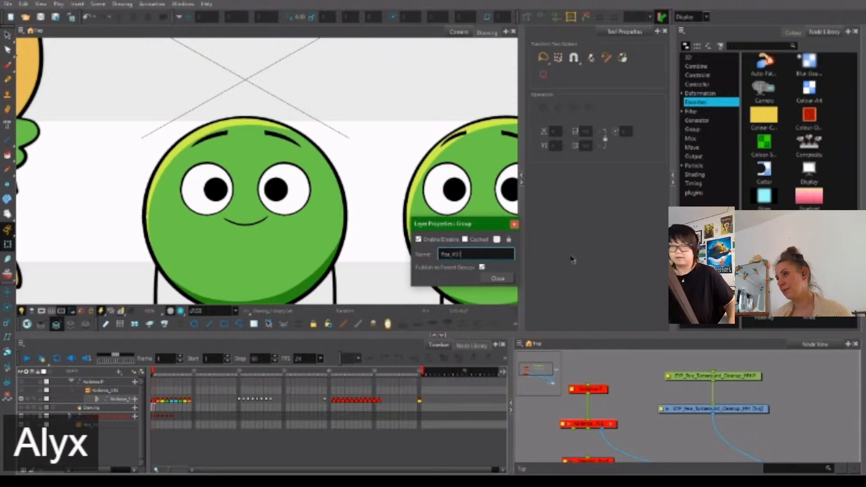
left_click(514, 224)
left_click_drag(576, 433, 569, 432)
left_click(760, 429)
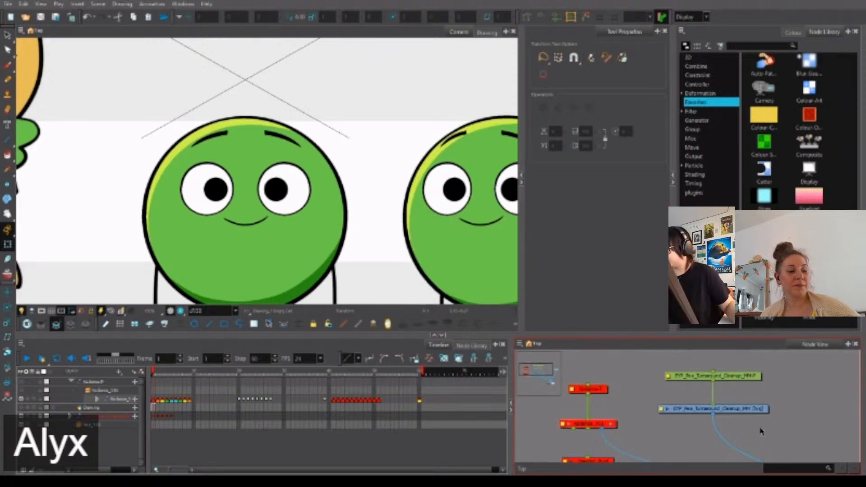
Add a parent peg to the Pea_V01 group and place the peg directly above it.
left_click_drag(759, 429, 584, 413)
left_click_drag(723, 388, 679, 405)
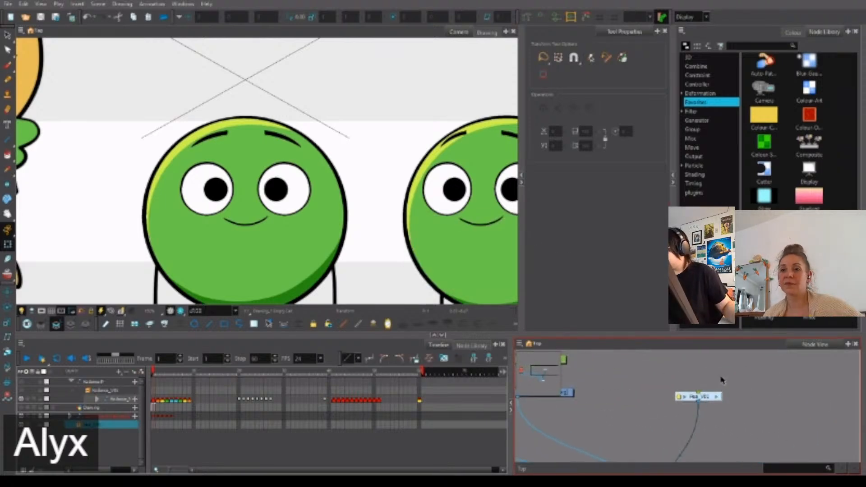
key("ctrl+p")
left_click_drag(709, 373, 708, 387)
left_click_drag(705, 371, 801, 395)
left_click_drag(638, 398, 604, 403)
Rename the pea group's parent peg as Pea-P and close its layer properties.
double_click(774, 378)
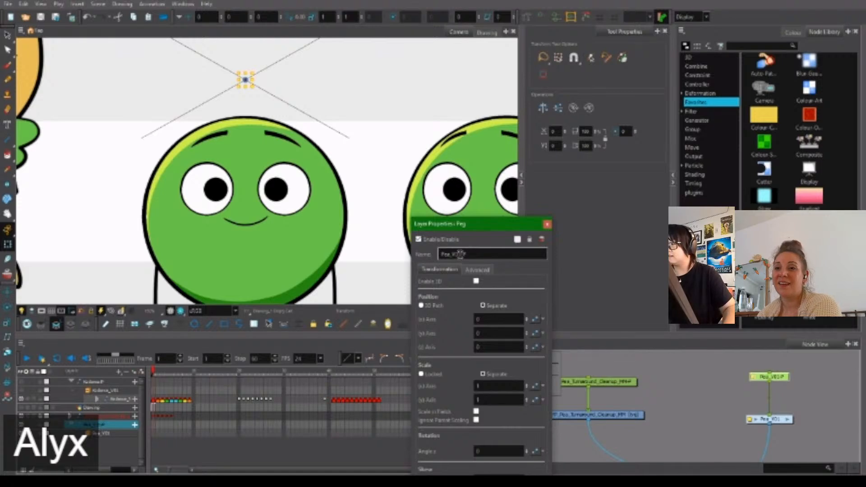
left_click(460, 254)
key("BackSpace")
key("BackSpace")
key("BackSpace")
key("BackSpace")
left_click(547, 224)
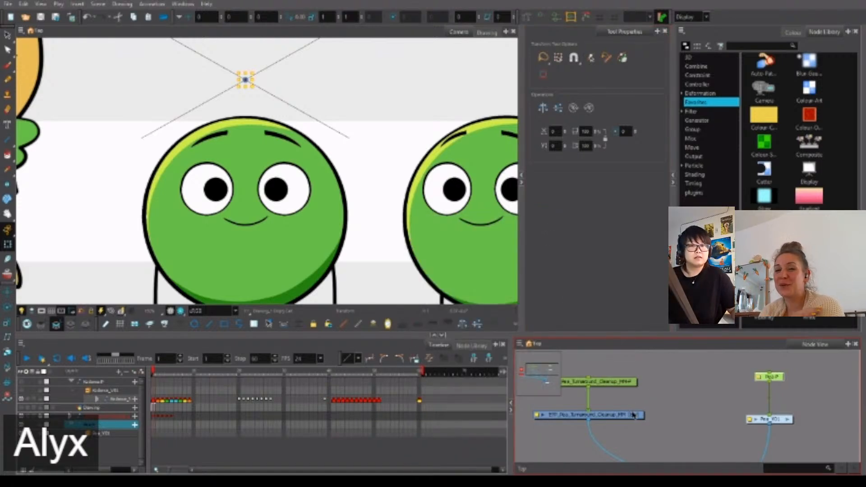
left_click(676, 391)
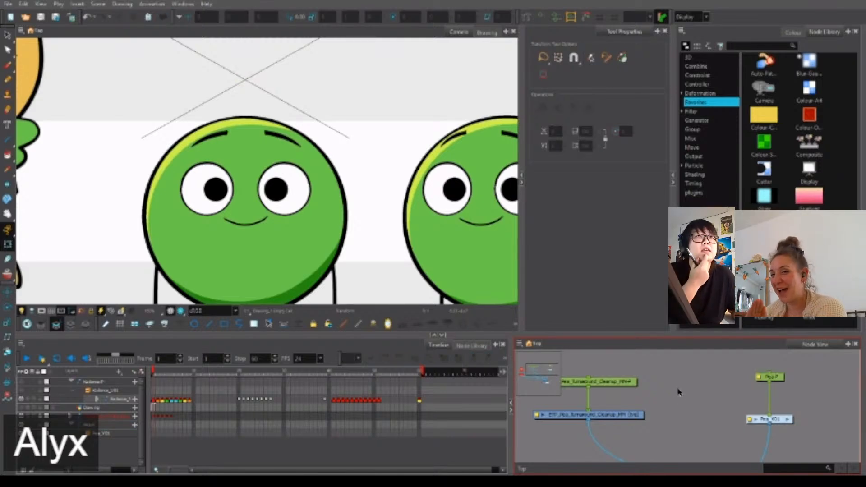
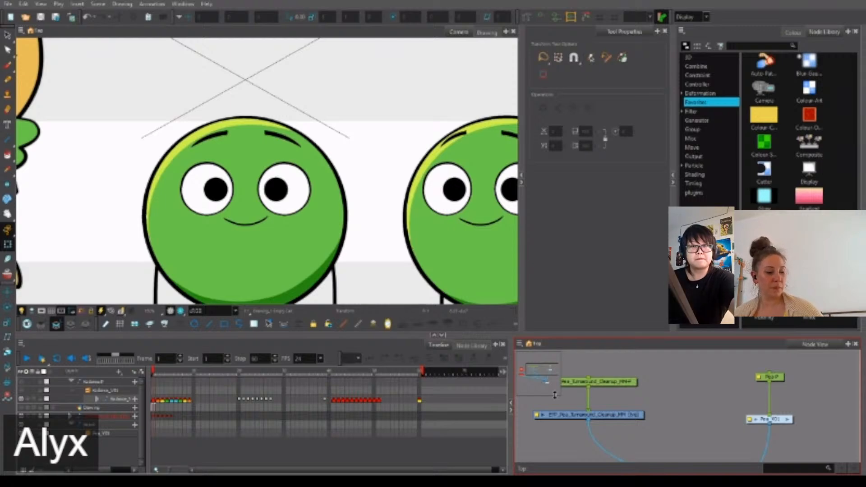
Enter the Pea_V01 group and straighten its nodes into a vertical chain from input to output.
left_click_drag(798, 409, 728, 440)
left_click_drag(805, 411, 722, 416)
left_click_drag(713, 370, 656, 432)
left_click(719, 420)
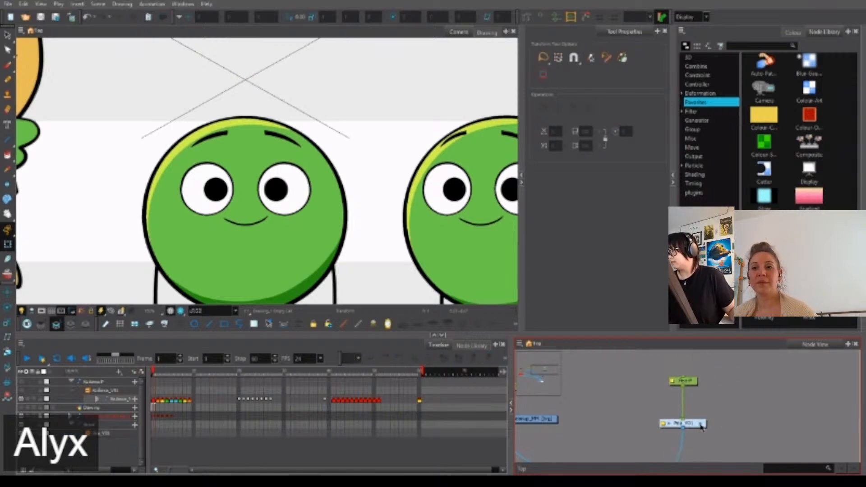
double_click(703, 426)
scroll(729, 422, "down", 3)
left_click_drag(727, 423, 643, 447)
left_click_drag(642, 435, 642, 428)
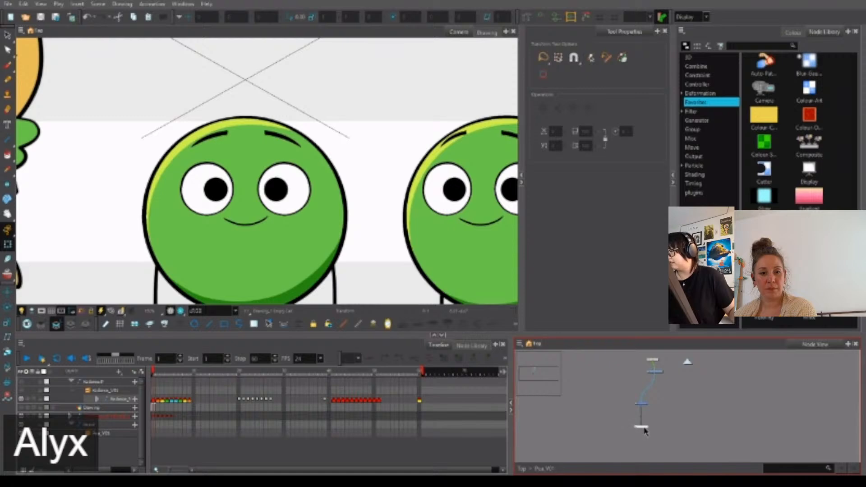
scroll(659, 403, "up", 3)
left_click_drag(654, 396, 635, 354)
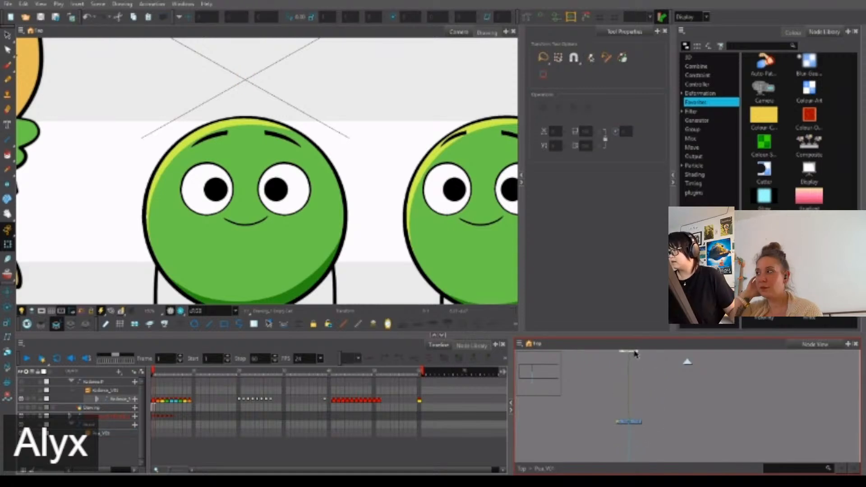
Add a parent peg above the drawing node inside the pea group and move the group's input node higher.
left_click(632, 420)
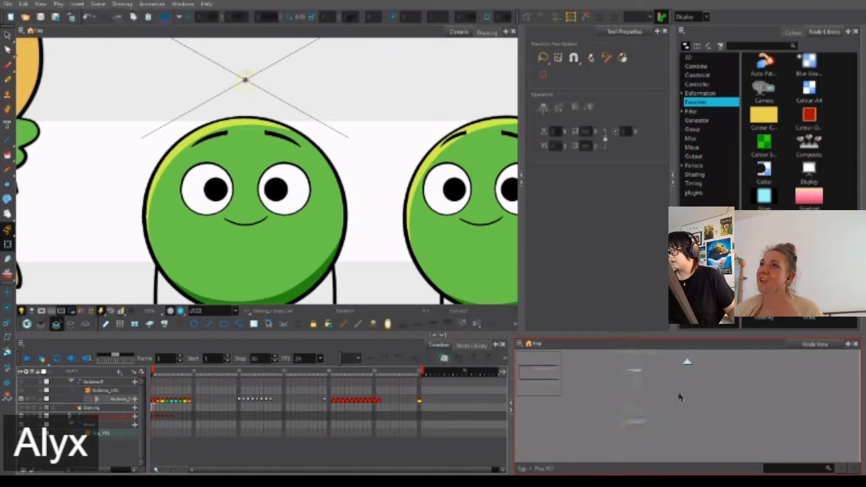
scroll(639, 410, "up", 1)
left_click_drag(639, 408, 641, 398)
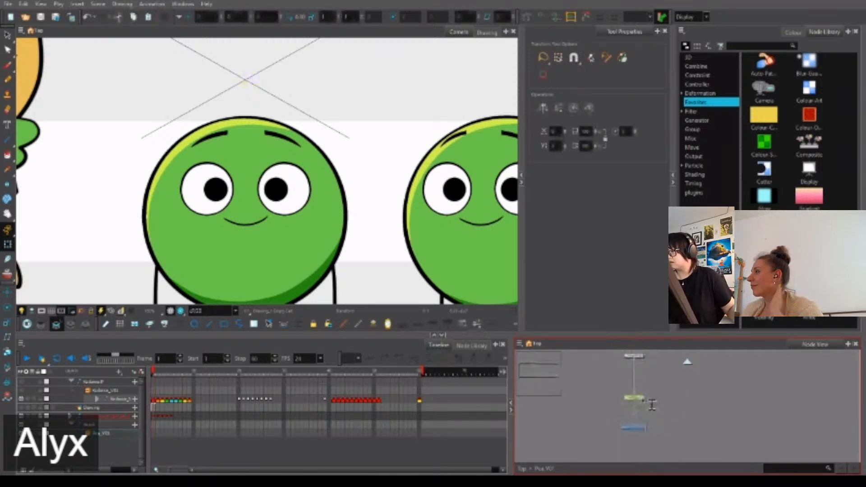
scroll(645, 400, "down", 1)
scroll(657, 398, "down", 2)
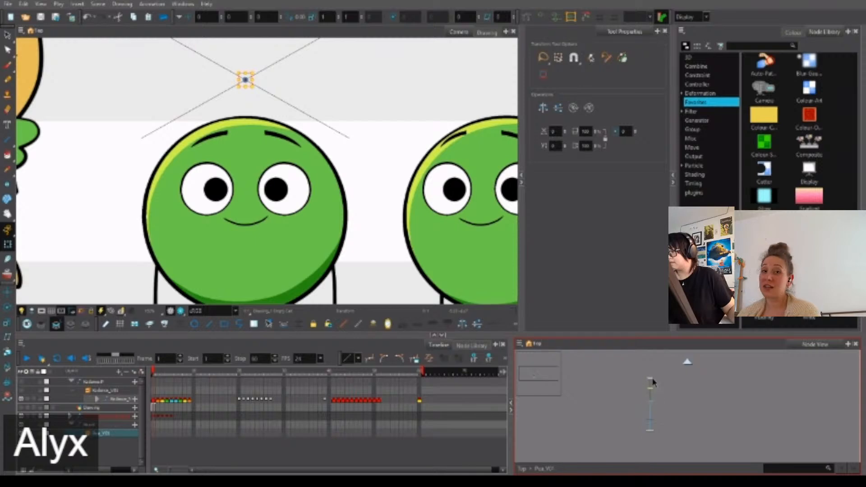
left_click(651, 377)
left_click_drag(650, 377, 654, 241)
Zoom the camera view out to show the pea turnaround at full height and enlarge the node view.
scroll(370, 170, "down", 4)
left_click_drag(375, 184, 321, 134)
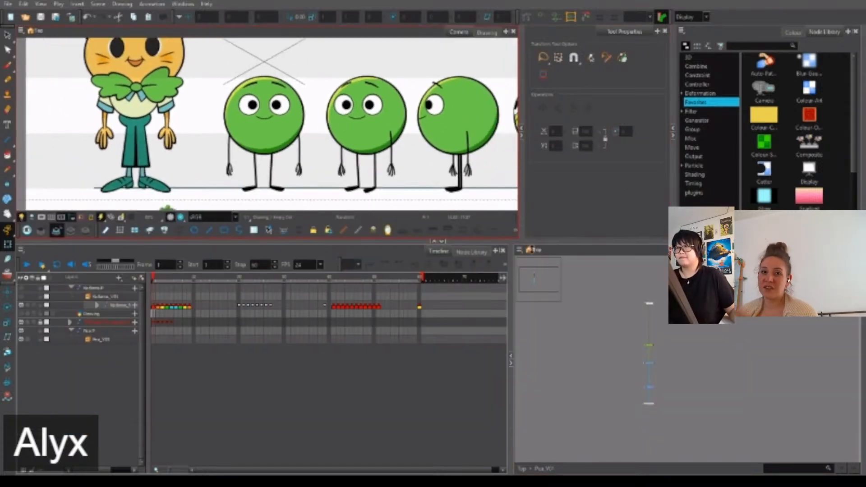
mouse_move(510, 339)
left_mouse_down()
mouse_move(265, 356)
mouse_move(193, 332)
left_mouse_up()
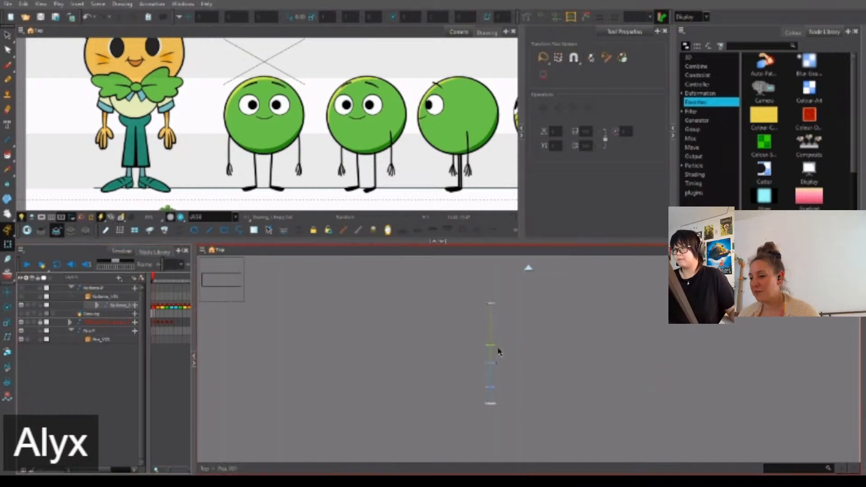
Duplicate the Drawing_1 node inside the pea group with Paste Special, set to always create drawing files.
scroll(501, 356, "up", 3)
left_click(493, 364)
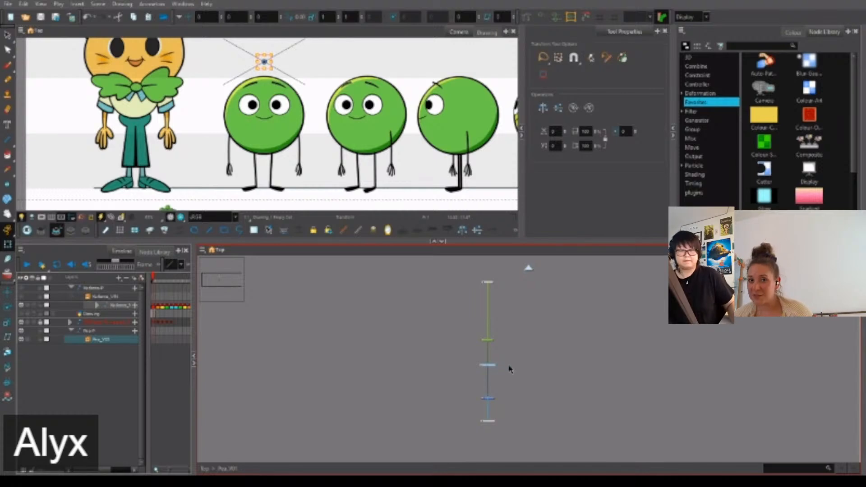
scroll(505, 356, "up", 5)
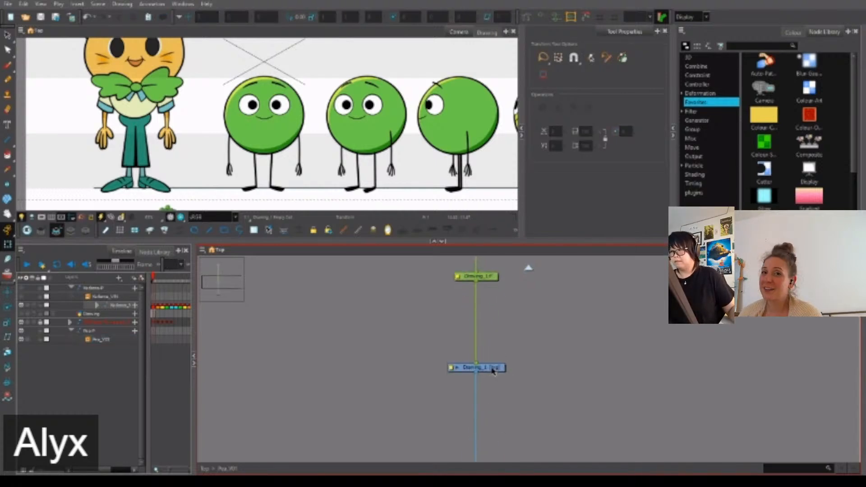
left_click_drag(510, 344, 489, 366)
scroll(477, 387, "up", 1)
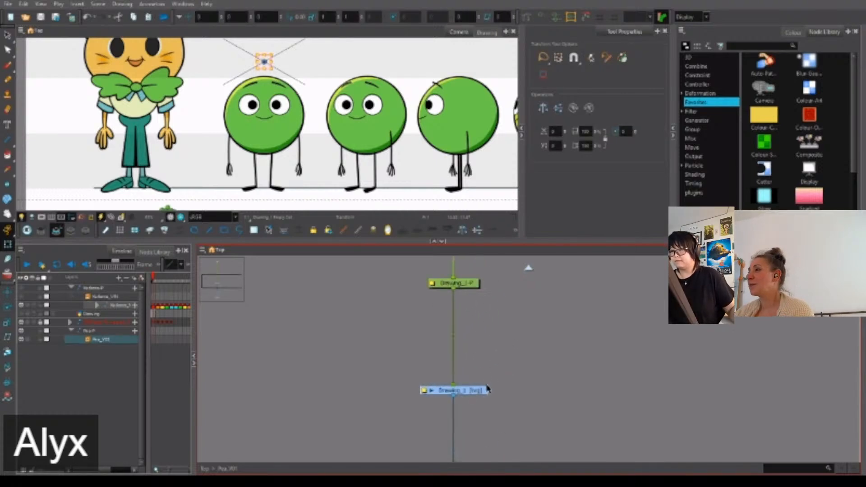
key("ctrl+shift+v")
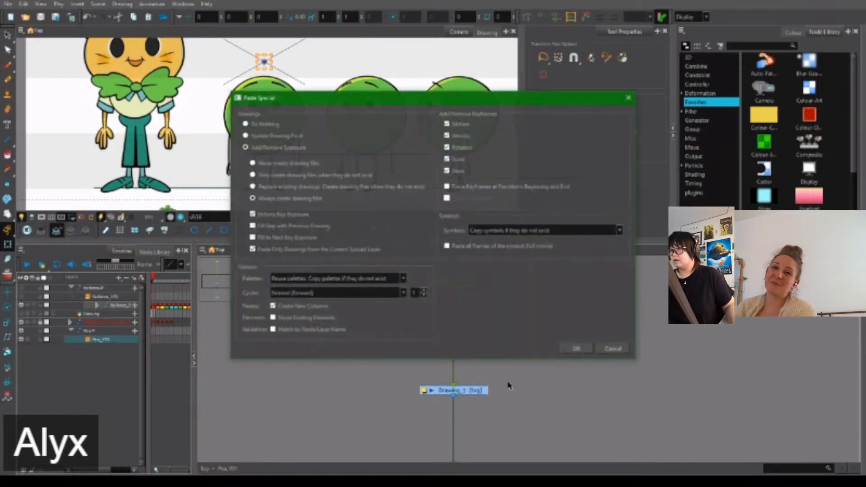
left_click(574, 348)
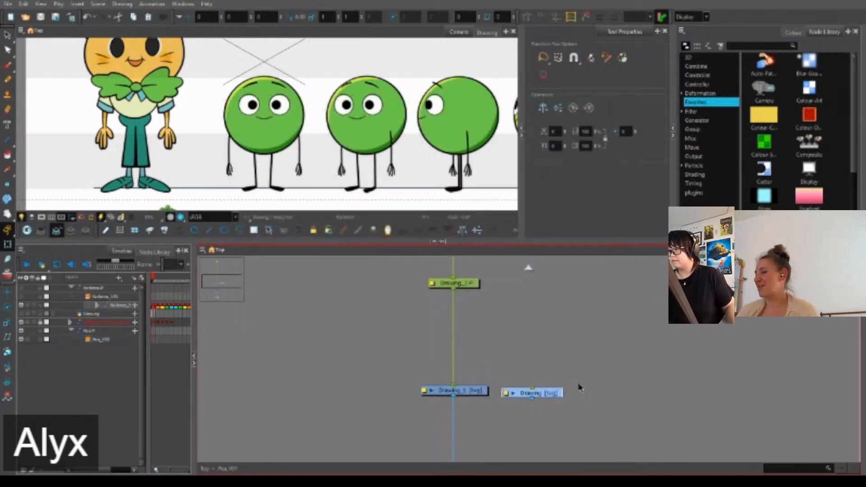
Paste about twenty more copies of the drawing node into the pea group for its separate body parts.
key("ctrl+v")
key("ctrl+v")
key("ctrl+v")
key("ctrl+v")
key("ctrl+v")
key("ctrl+v")
key("ctrl+v")
key("ctrl+v")
key("ctrl+v")
key("ctrl+v")
key("ctrl+v")
key("ctrl+v")
key("ctrl+v")
key("ctrl+v")
key("ctrl+v")
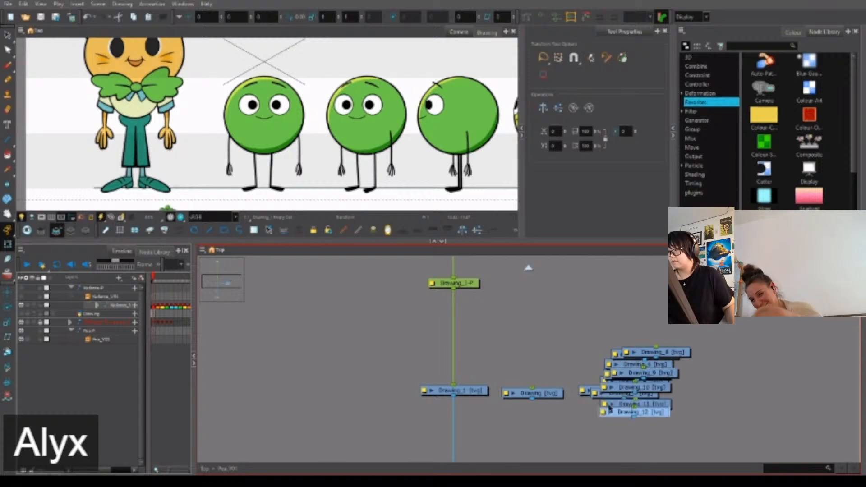
key("ctrl+v")
key("ctrl+v")
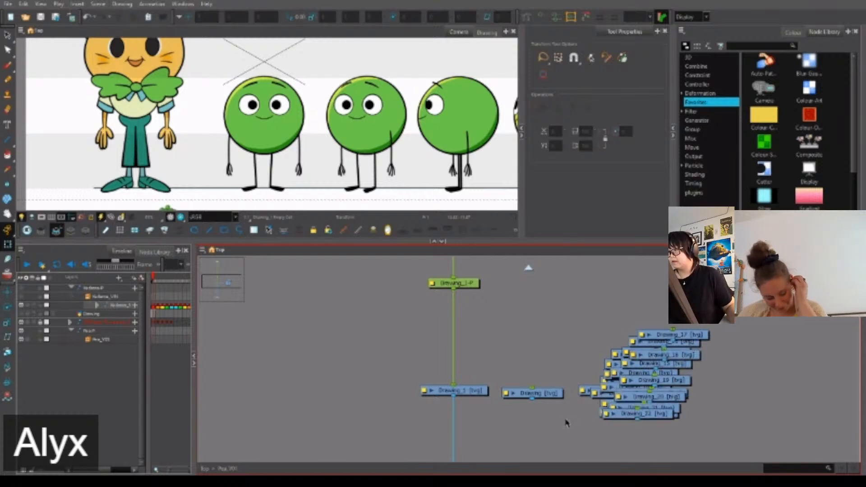
Place three of the pasted drawing nodes in a row with Drawing_1, one before it and two after it.
mouse_move(551, 426)
left_mouse_down()
mouse_move(560, 375)
mouse_move(551, 359)
mouse_move(452, 357)
left_mouse_up()
scroll(554, 358, "down", 2)
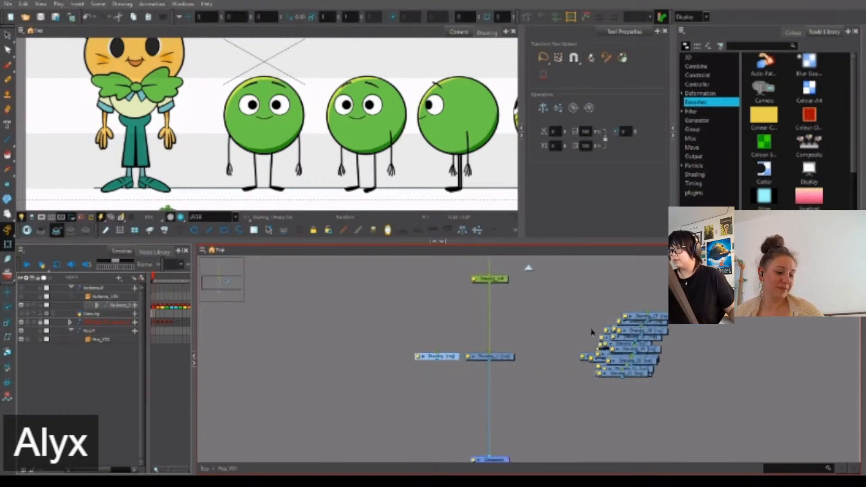
left_click_drag(660, 355, 549, 348)
mouse_move(584, 288)
left_mouse_down()
mouse_move(553, 347)
mouse_move(516, 369)
mouse_move(619, 353)
mouse_move(597, 364)
mouse_move(447, 351)
left_mouse_up()
left_click(589, 375)
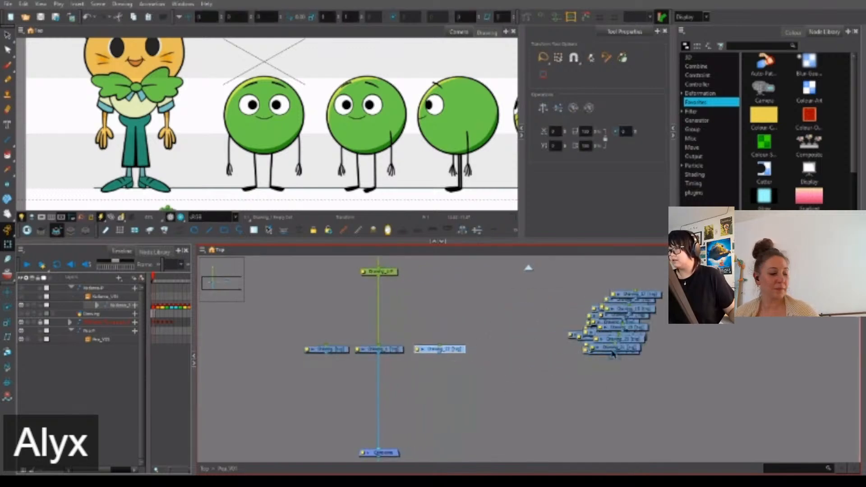
left_click_drag(613, 355, 510, 355)
left_click(538, 377)
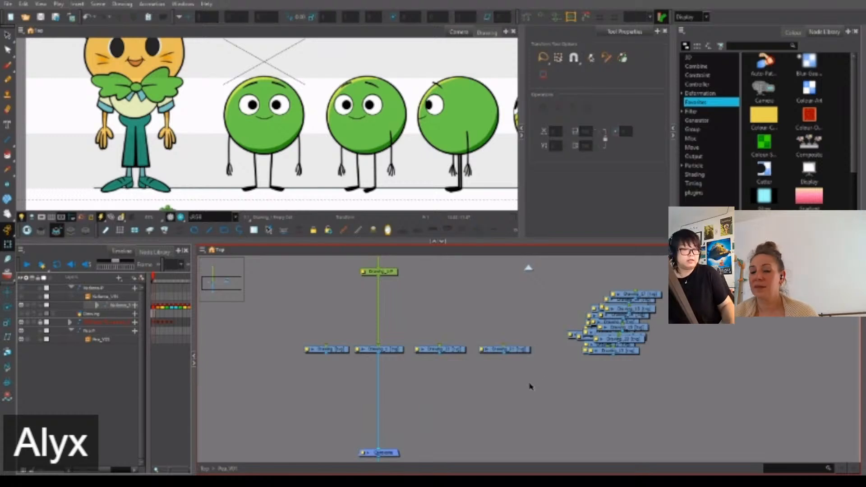
key("ctrl+r")
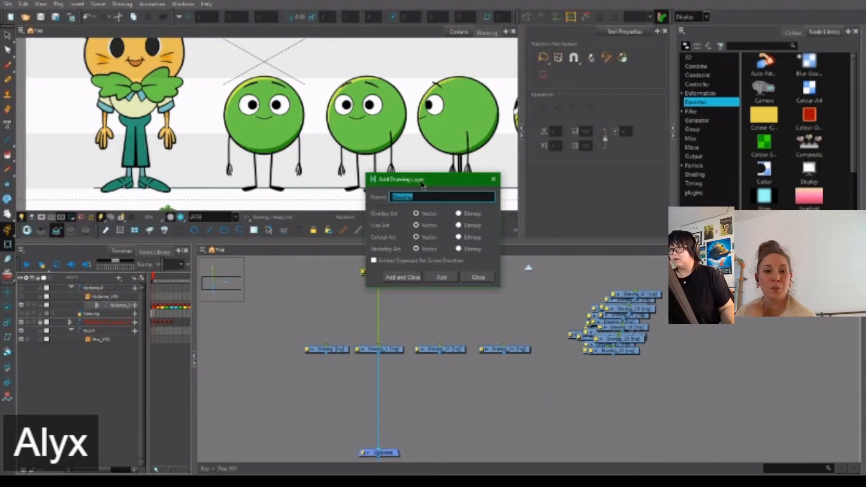
left_click_drag(423, 186, 443, 172)
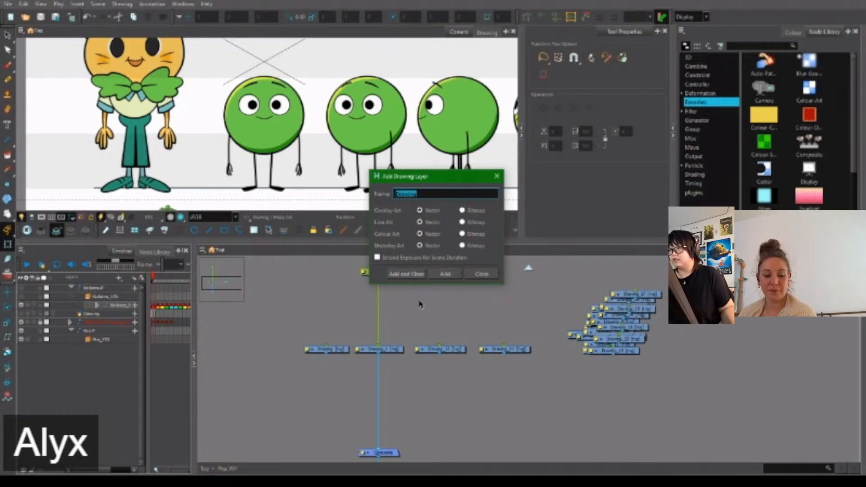
left_click(496, 178)
Extend the row of drawing nodes in the pea group by placing five more pasted nodes after the existing four.
left_click_drag(616, 350, 532, 363)
left_click_drag(595, 369, 591, 369)
left_click_drag(604, 338, 667, 286)
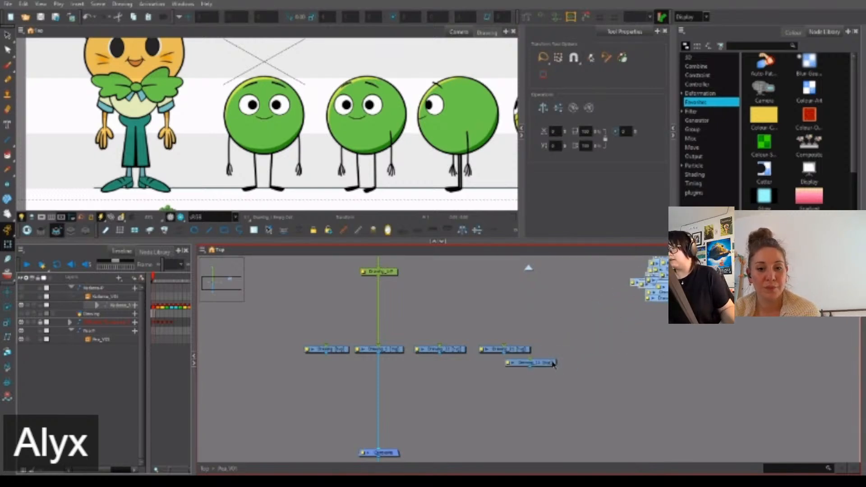
left_click_drag(552, 363, 585, 349)
left_click(631, 348)
left_click_drag(692, 303, 589, 369)
left_click_drag(650, 314, 647, 370)
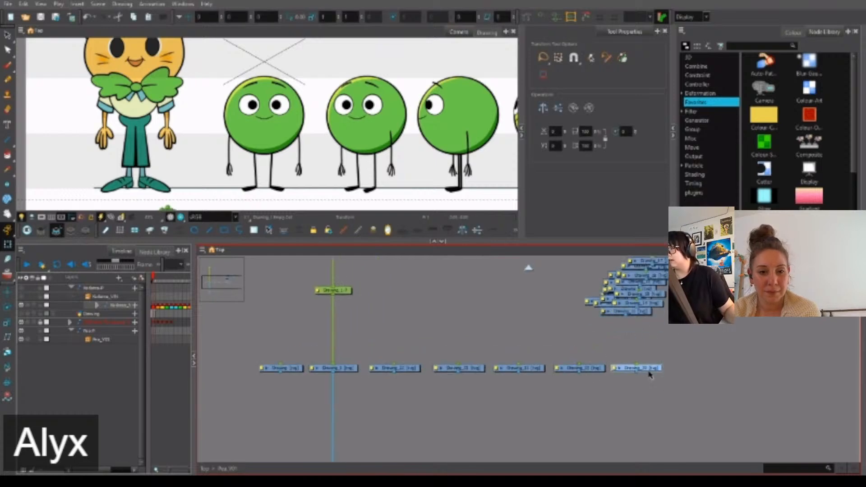
mouse_move(654, 308)
left_mouse_down()
mouse_move(713, 370)
mouse_move(643, 347)
left_mouse_up()
mouse_move(532, 302)
left_mouse_down()
mouse_move(628, 329)
mouse_move(671, 362)
mouse_move(422, 391)
left_mouse_up()
left_click(668, 374)
Place four more of the pasted drawing nodes in line ahead of the row's first node.
scroll(670, 380, "down", 7)
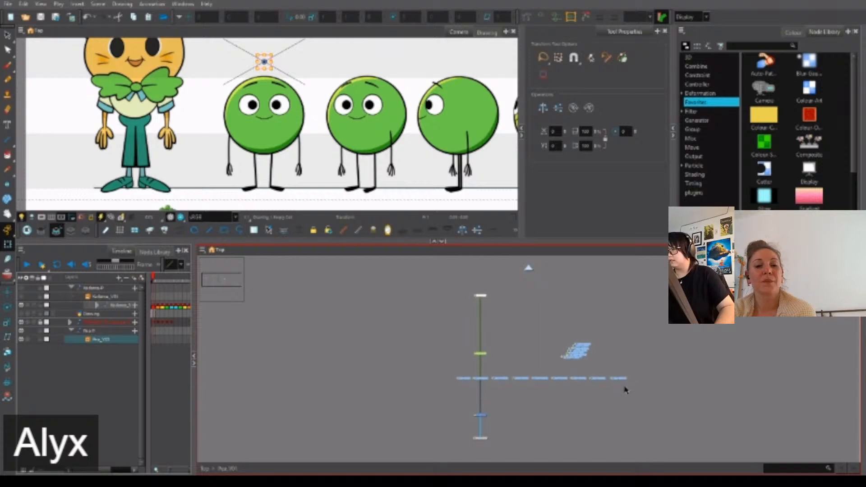
key("Up")
key("Up")
key("Up")
key("Up")
key("Up")
key("Up")
key("Up")
key("Up")
key("Up")
key("Up")
left_click(628, 367)
left_click_drag(568, 347, 603, 374)
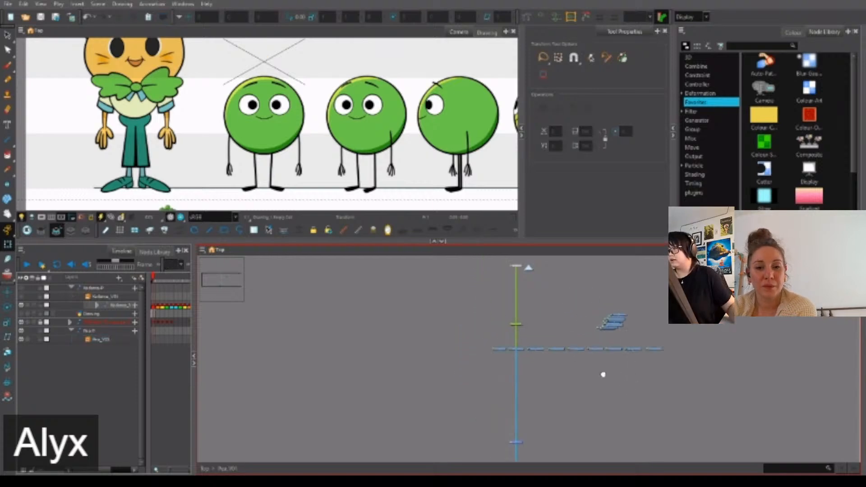
scroll(612, 338, "up", 3)
left_click(406, 351)
scroll(405, 360, "up", 2)
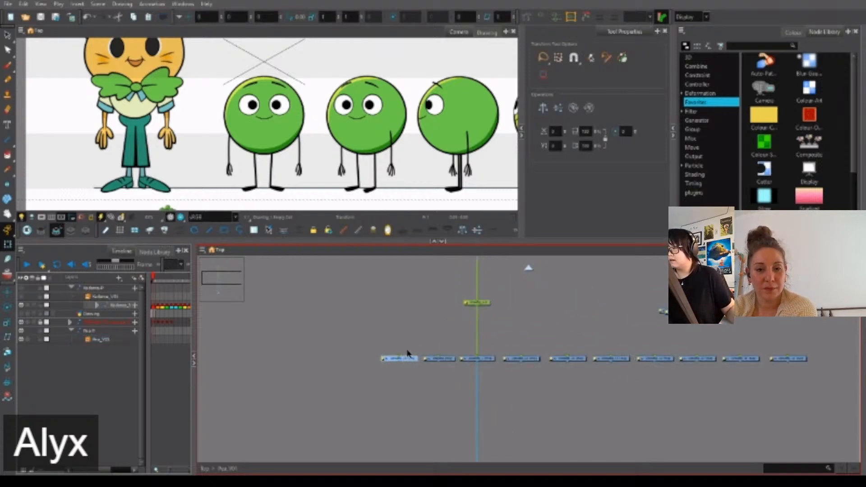
left_click_drag(666, 307, 360, 360)
left_click_drag(663, 311, 322, 362)
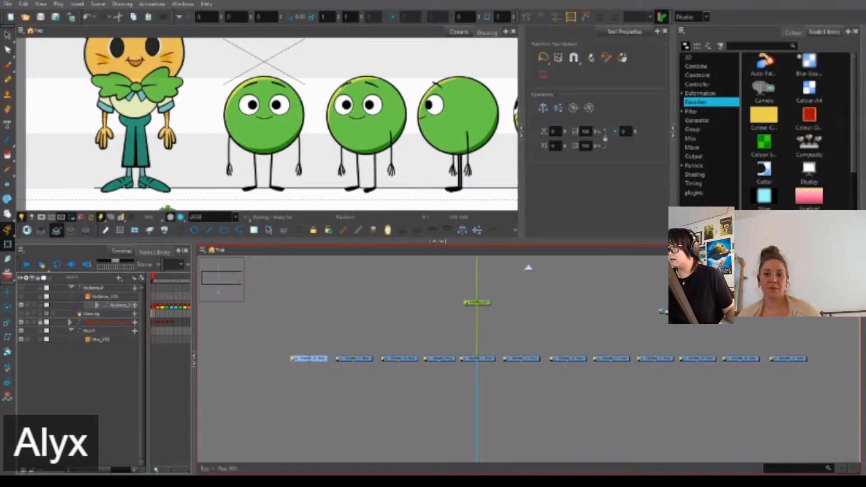
left_click_drag(663, 311, 273, 362)
left_click(414, 368)
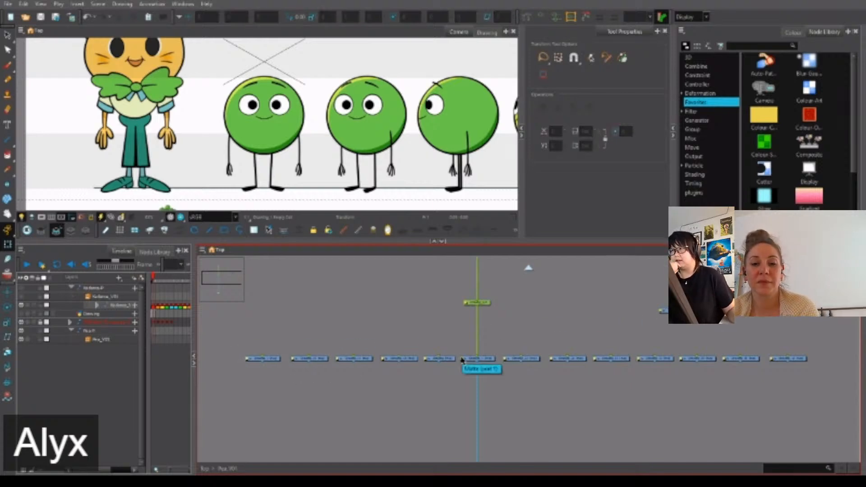
Rename the second drawing node in the row as Eye and the first one as Pupil.
left_click_drag(342, 385, 354, 405)
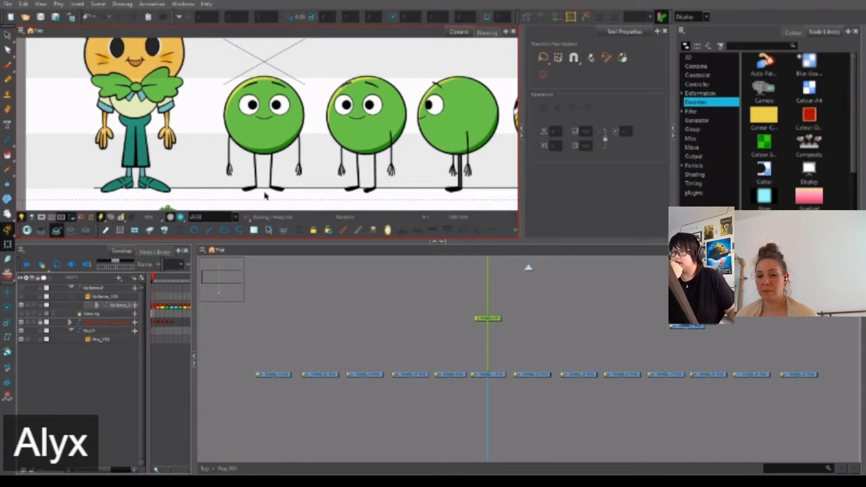
left_click(334, 376)
double_click(304, 375)
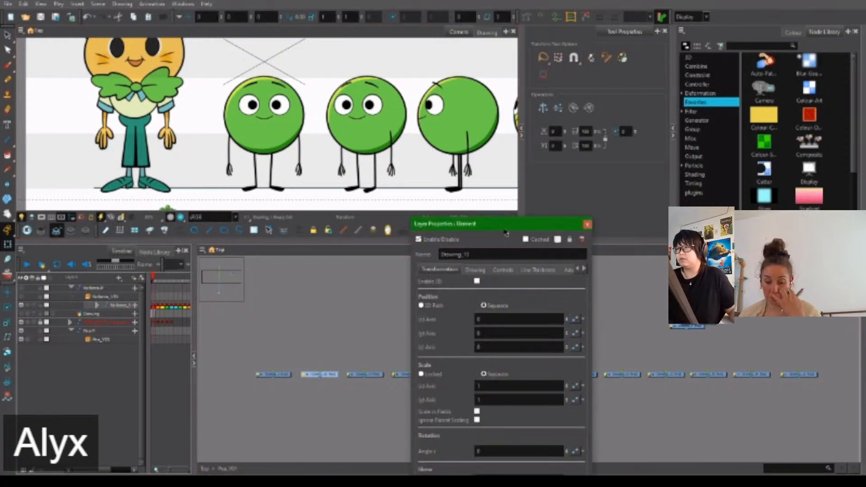
left_click_drag(519, 227, 521, 93)
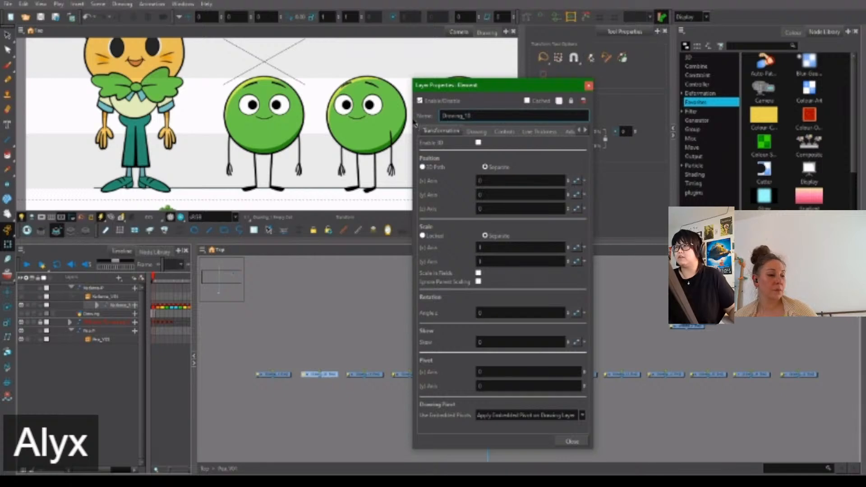
double_click(470, 116)
key("BackSpace")
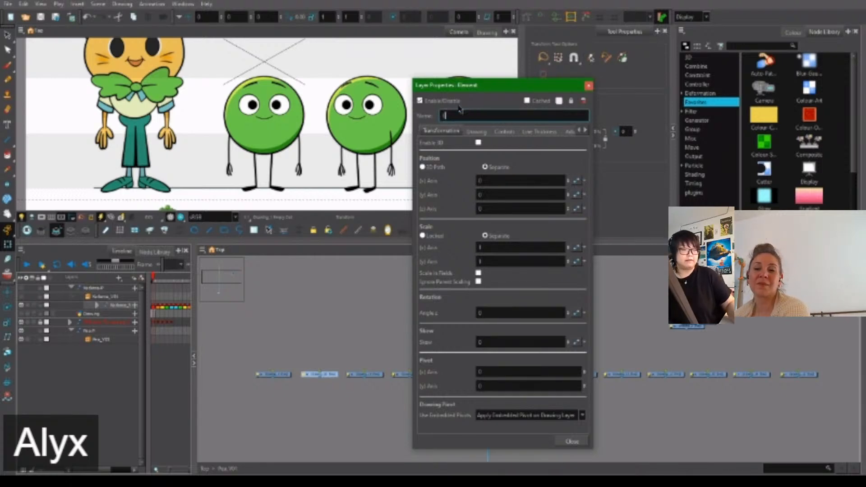
left_click(589, 86)
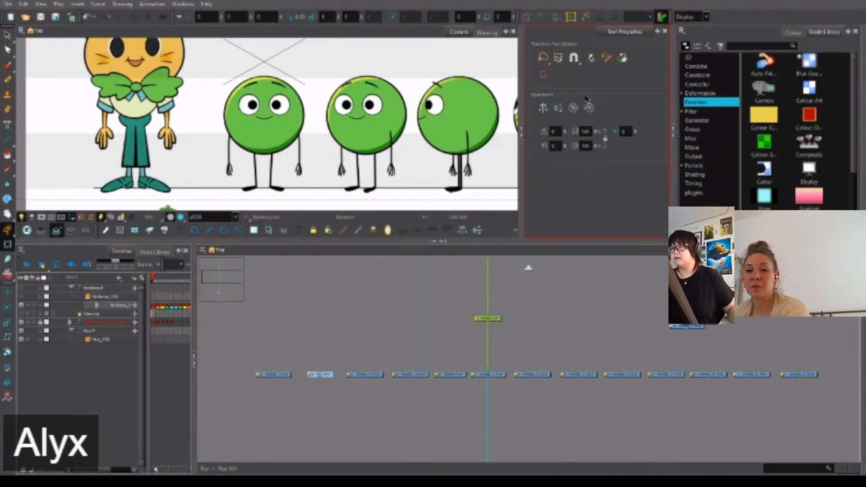
double_click(274, 374)
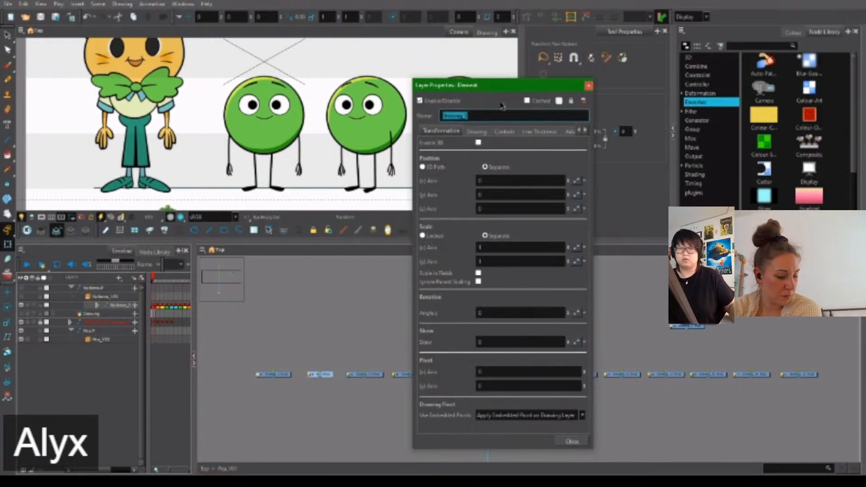
type("Pea")
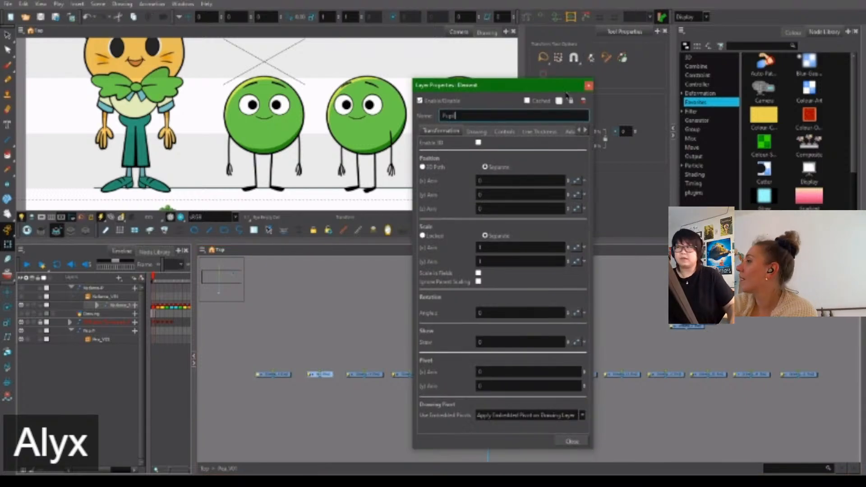
left_click(589, 86)
Move the third drawing node ahead of Pupil, rename it for another eye part, and bring the Eye node closer to Pupil.
mouse_move(374, 378)
left_mouse_down()
mouse_move(247, 364)
mouse_move(241, 378)
mouse_move(305, 379)
left_mouse_up()
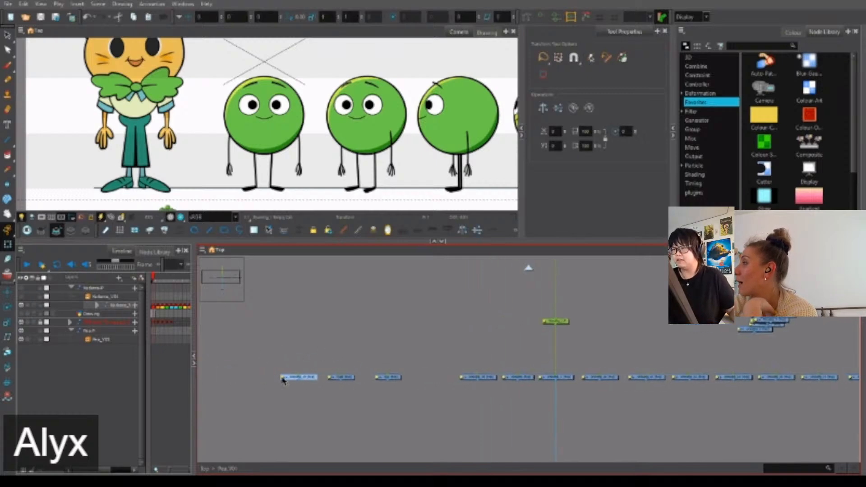
double_click(283, 378)
left_click_drag(498, 116, 442, 116)
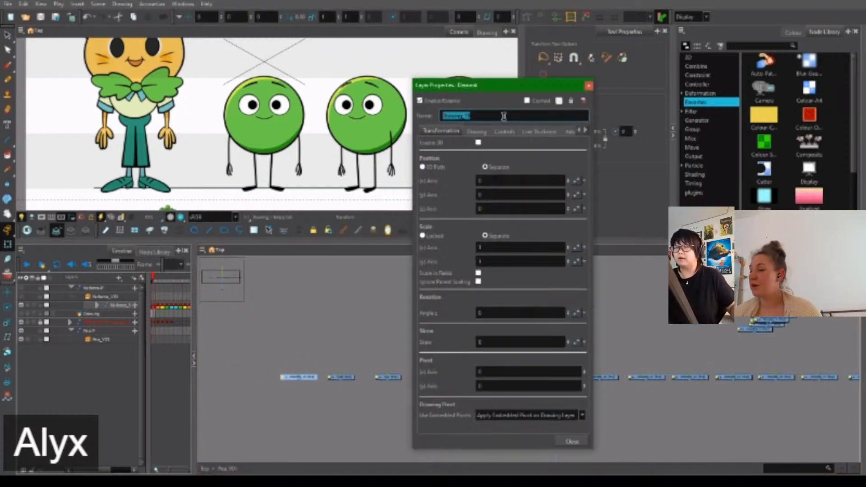
key("BackSpace")
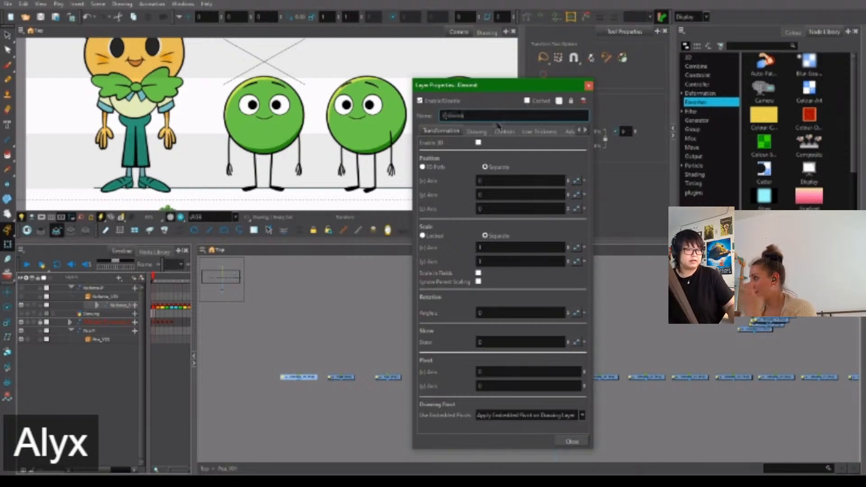
left_click(588, 85)
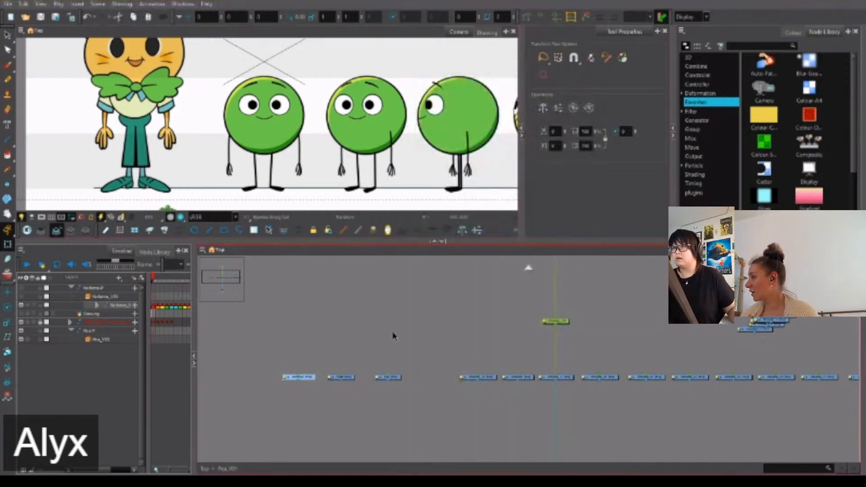
left_click_drag(396, 382, 388, 383)
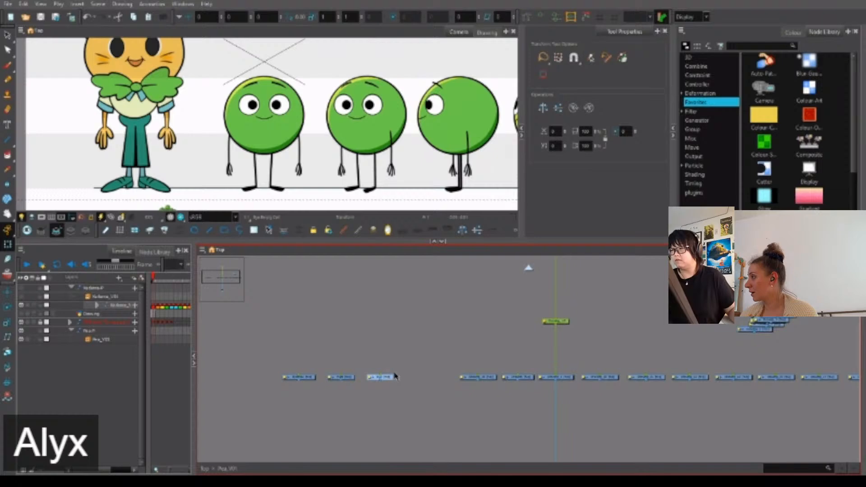
Group the three eye drawing nodes and connect the group's output to the pea's composite.
left_click_drag(396, 416, 390, 406)
left_click_drag(403, 351, 253, 402)
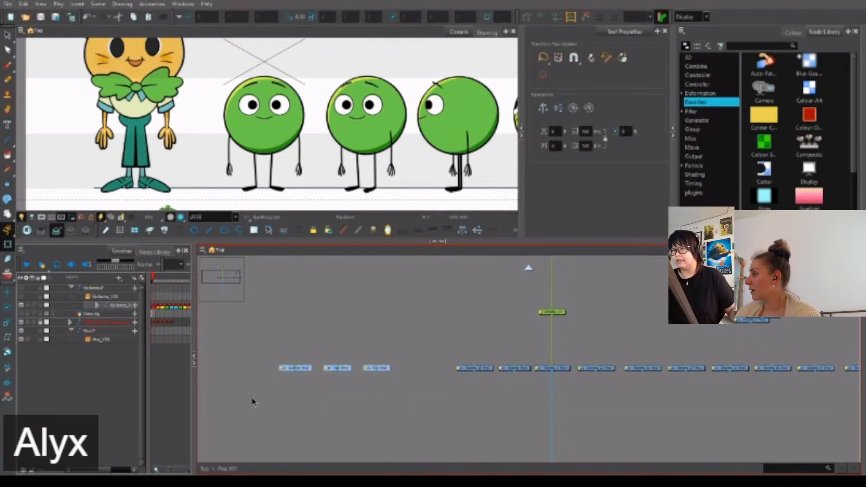
left_click_drag(266, 333, 398, 408)
left_click_drag(400, 359, 271, 409)
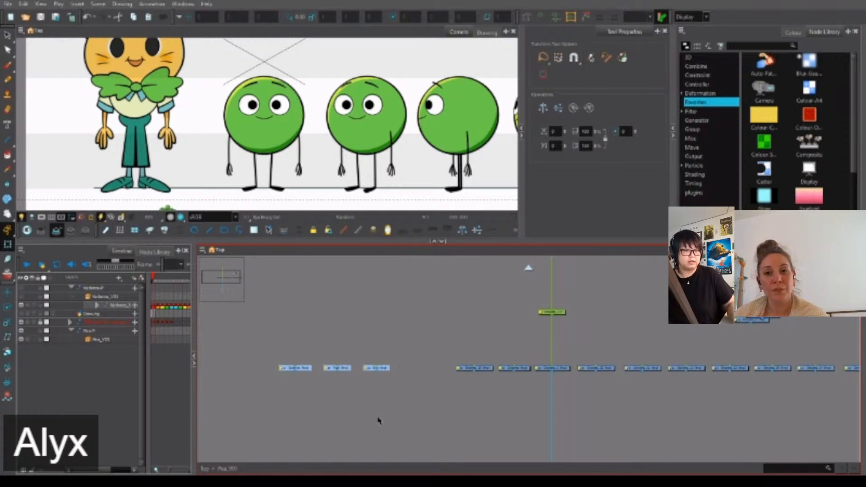
key("ctrl+g")
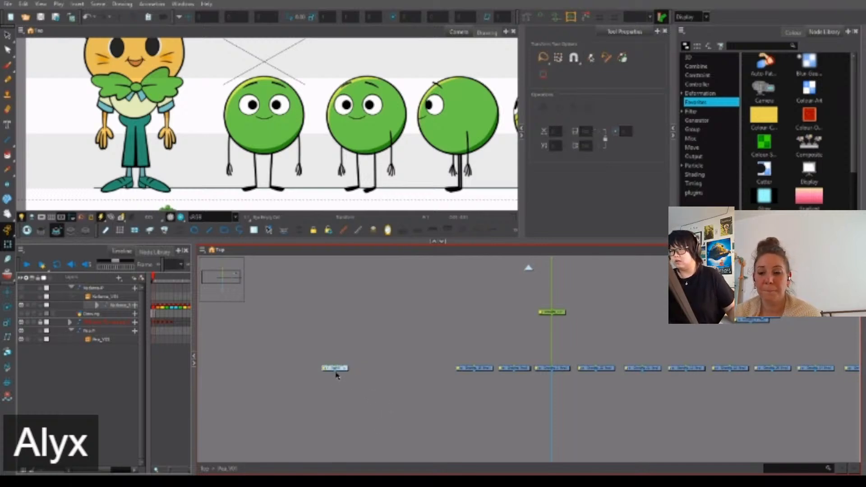
left_click_drag(336, 372, 495, 373)
scroll(444, 388, "down", 2)
scroll(474, 358, "down", 3)
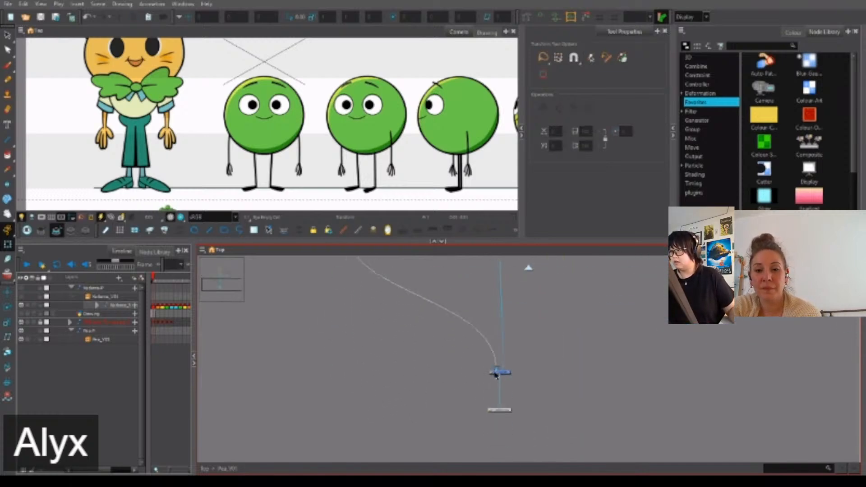
Rename the new eye group as Eye_FR.
scroll(495, 355, "up", 3)
scroll(336, 361, "up", 4)
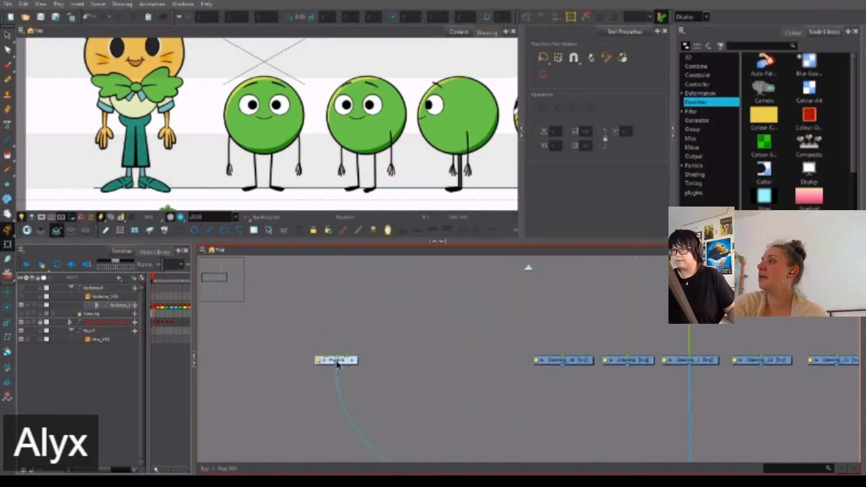
double_click(319, 361)
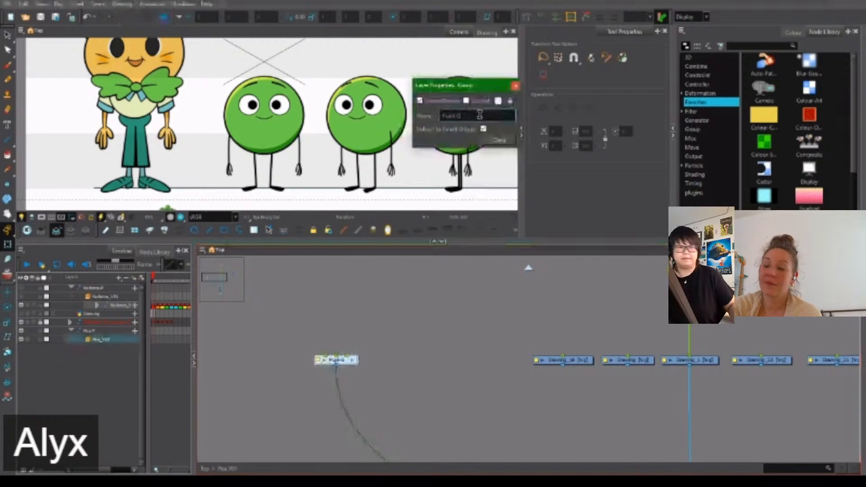
left_click_drag(478, 115, 434, 115)
type("Pea_PE")
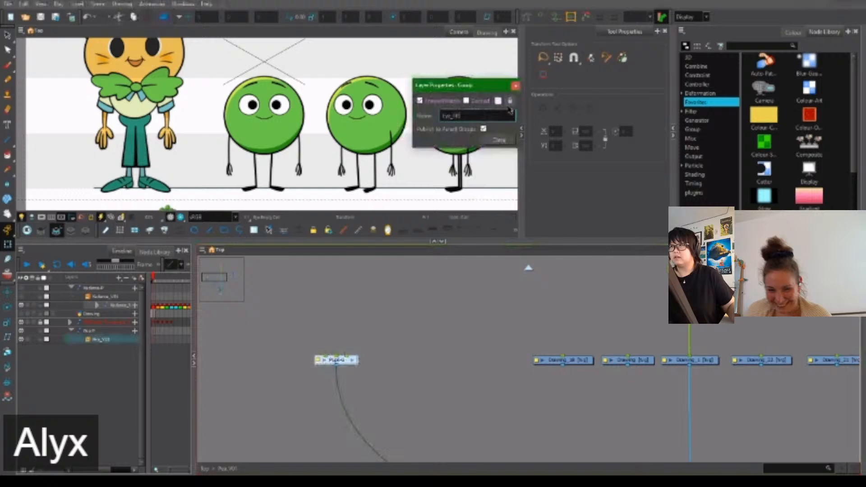
left_click(498, 141)
Enter the Eye_FR group and arrange its three drawing nodes above the composite, with the input port centred well above them.
left_click(353, 363)
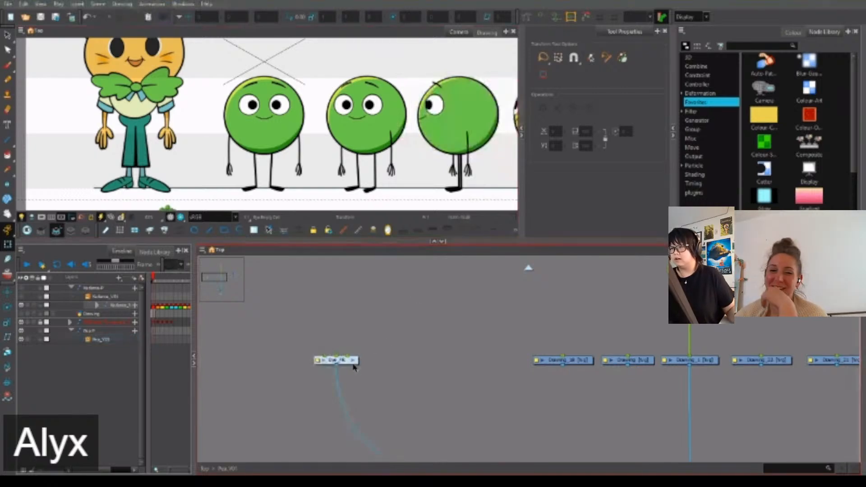
left_click(353, 361)
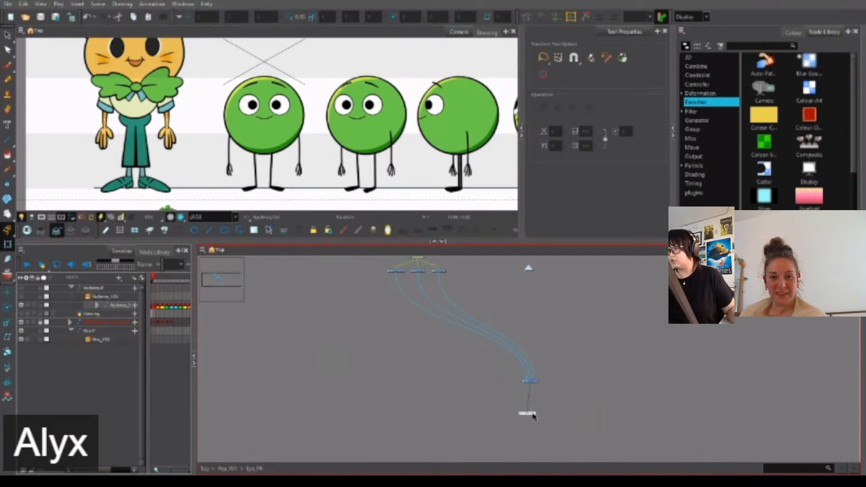
left_click_drag(553, 327, 481, 357)
left_click_drag(407, 296, 308, 304)
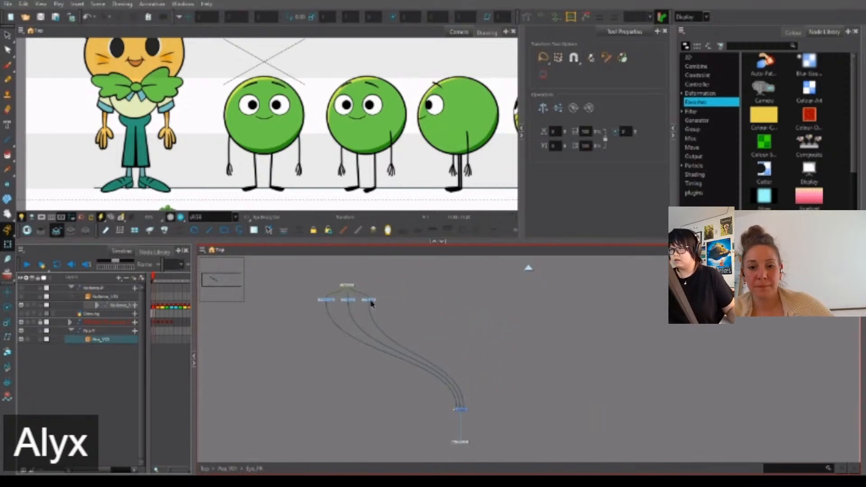
left_click_drag(372, 305, 487, 376)
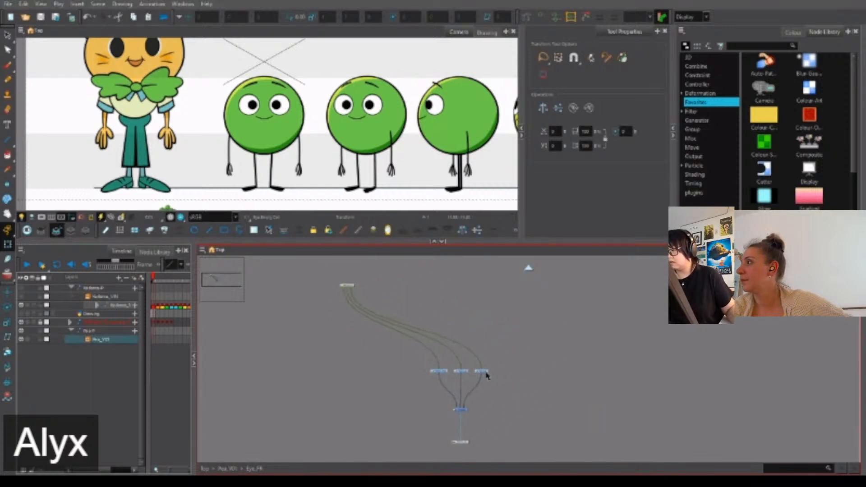
left_click(371, 286)
left_click_drag(353, 285, 464, 318)
scroll(480, 330, "up", 1)
scroll(469, 366, "up", 2)
left_click(460, 378)
left_click(469, 362)
left_click_drag(456, 274, 454, 277)
left_click(481, 292)
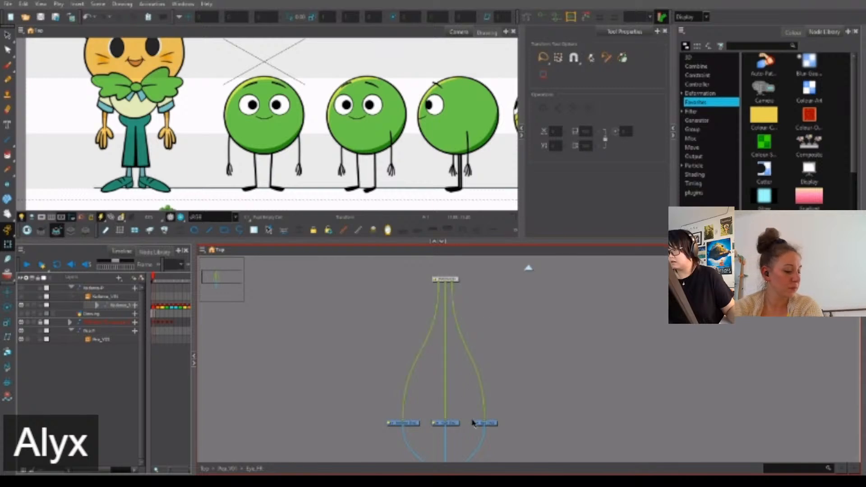
Add a parent peg to each of the three drawing nodes in the Eye_FR group.
scroll(485, 406, "up", 1)
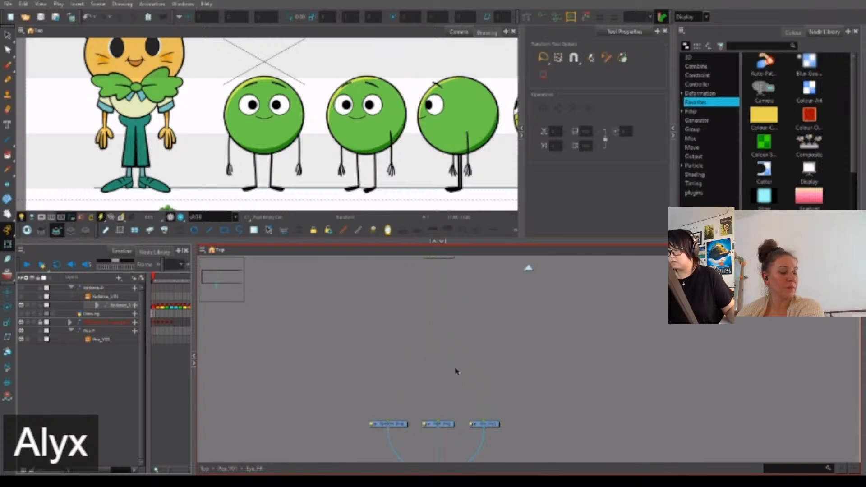
left_click_drag(521, 407, 383, 436)
key("ctrl+p")
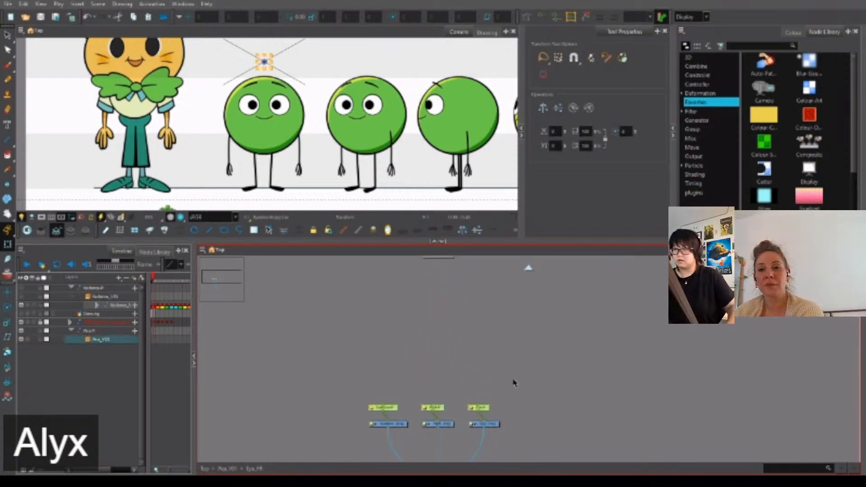
Move the three parent pegs higher so each sits well above its drawing node in the Eye_FR group.
left_click_drag(492, 413, 493, 376)
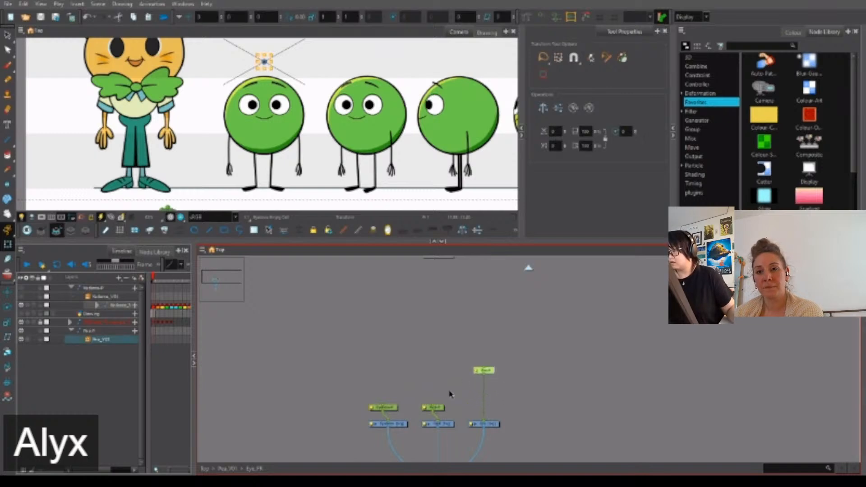
left_click_drag(440, 408, 447, 374)
left_click_drag(392, 409, 397, 372)
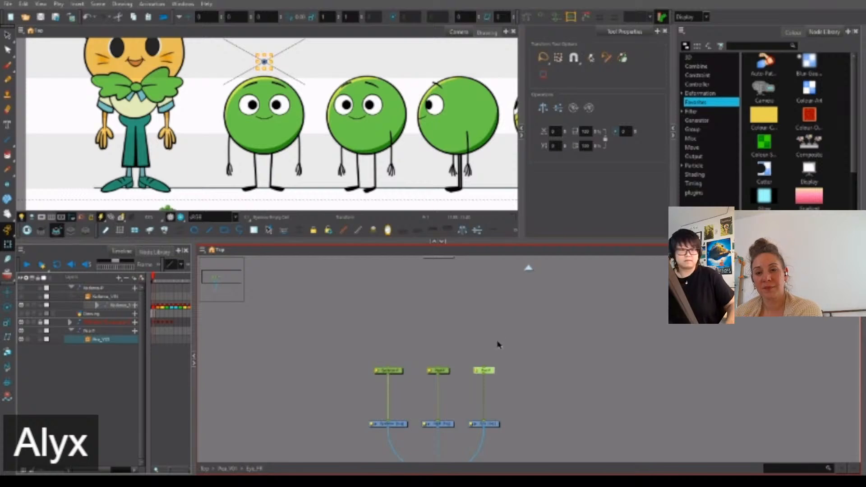
Add a shared parent peg above the pupil and eye pegs, and another peg above both it and the eyebrow peg.
key("ctrl+p")
left_click_drag(485, 341, 435, 332)
left_click(484, 320)
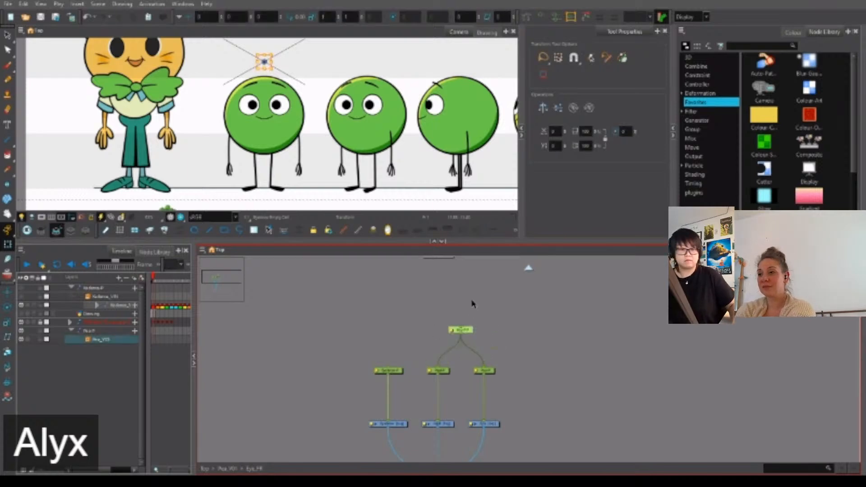
key("ctrl+p")
left_click(485, 311)
left_click_drag(461, 282, 385, 381)
Rename the peg shared by the pupil and eye as Eye_Mid-P.
double_click(464, 346)
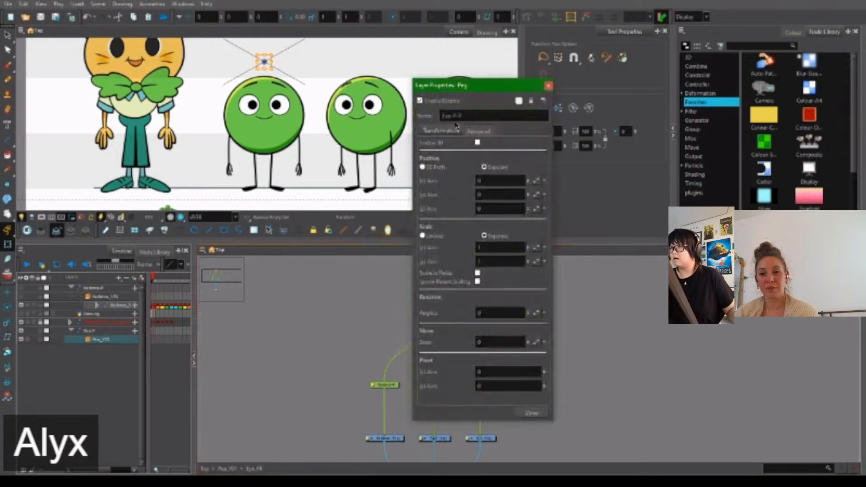
left_click(457, 116)
key("BackSpace")
key("BackSpace")
type("_Mi")
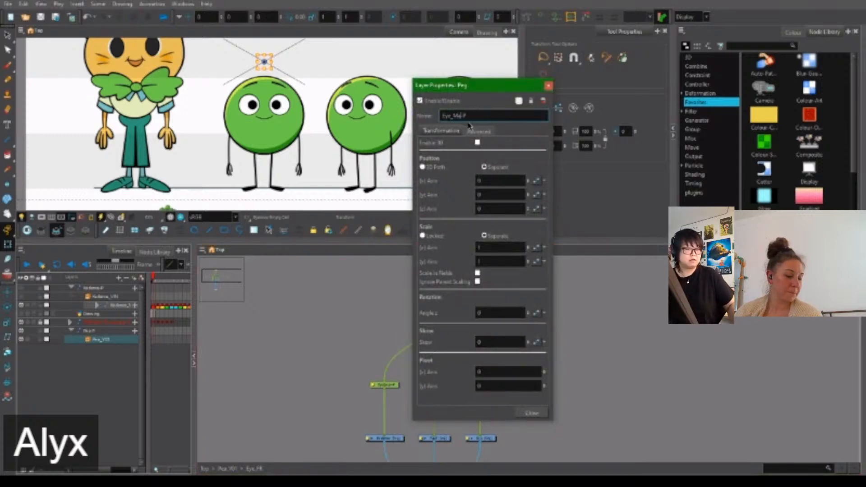
type("d")
left_click(546, 87)
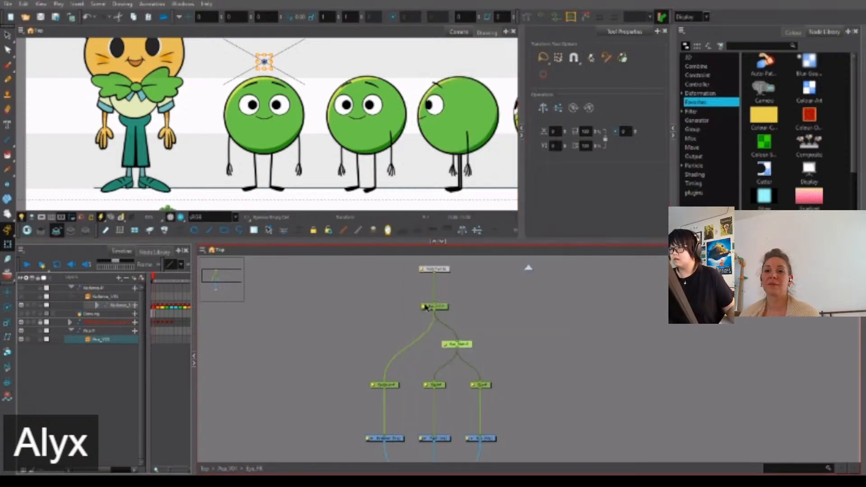
Rename the uppermost peg in the Eye_FR group as Eye_Master-P.
left_click(424, 307)
left_click(462, 115)
key("BackSpace")
key("BackSpace")
key("BackSpace")
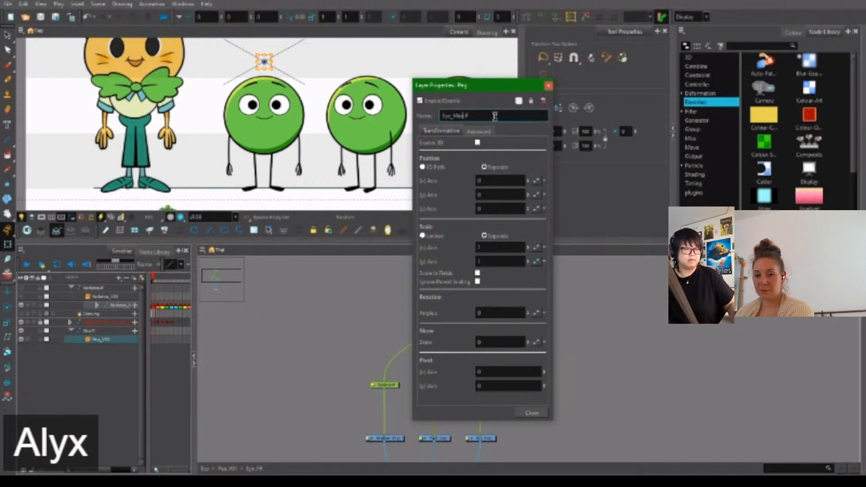
left_click(548, 86)
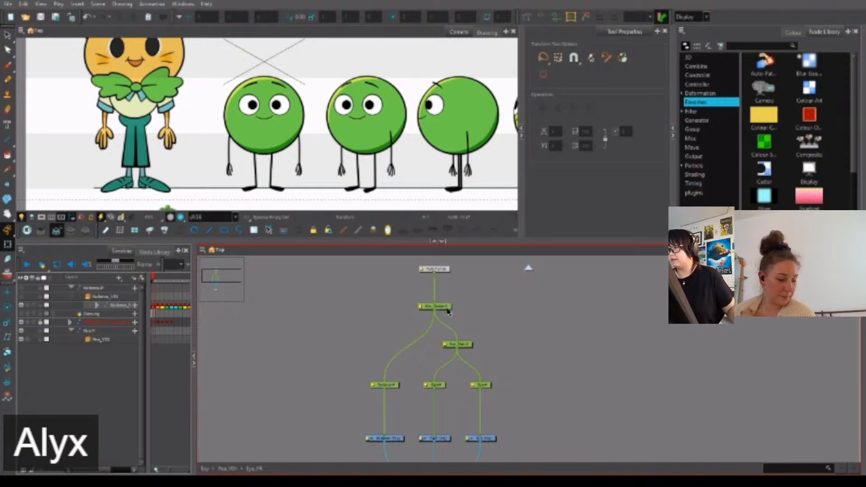
Review the Eye_FR node structure from the uppermost peg through the drawings to the composite and output port.
left_click(444, 307)
left_click(512, 388)
left_click_drag(514, 391, 465, 317)
scroll(464, 317, "down", 1)
left_click(410, 365)
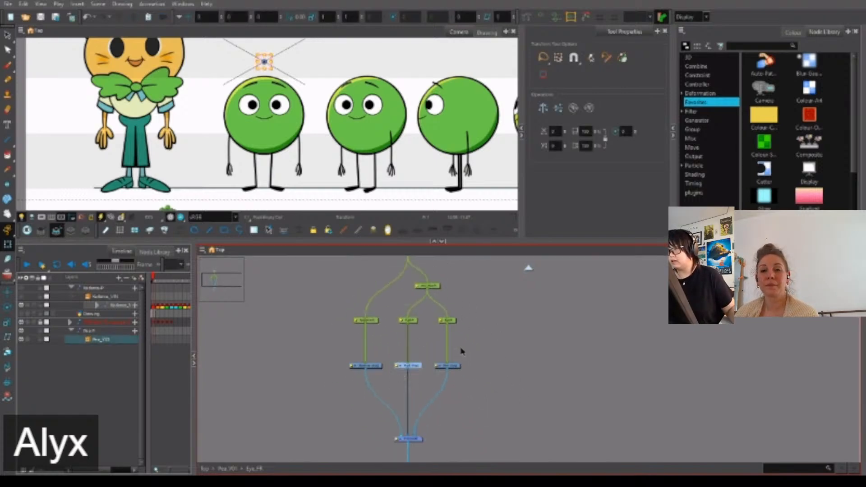
left_click(447, 365)
left_click(370, 365)
left_click_drag(470, 416, 456, 353)
scroll(456, 353, "down", 1)
left_click(466, 351)
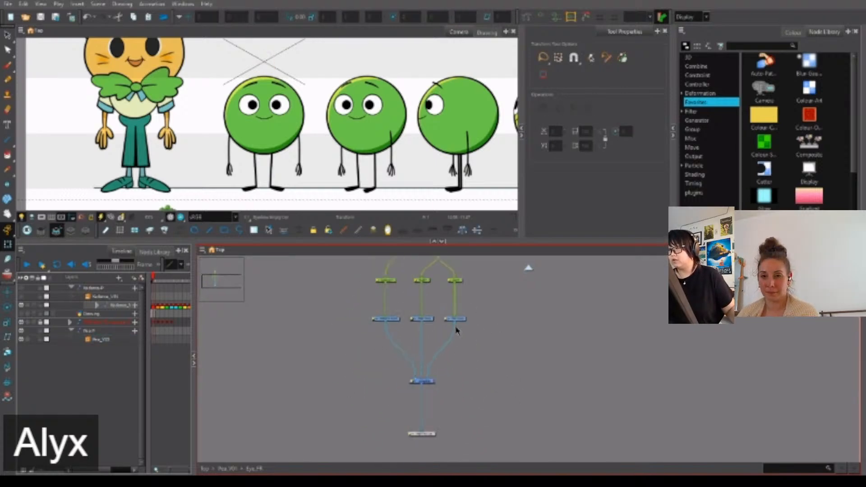
scroll(446, 331, "up", 1)
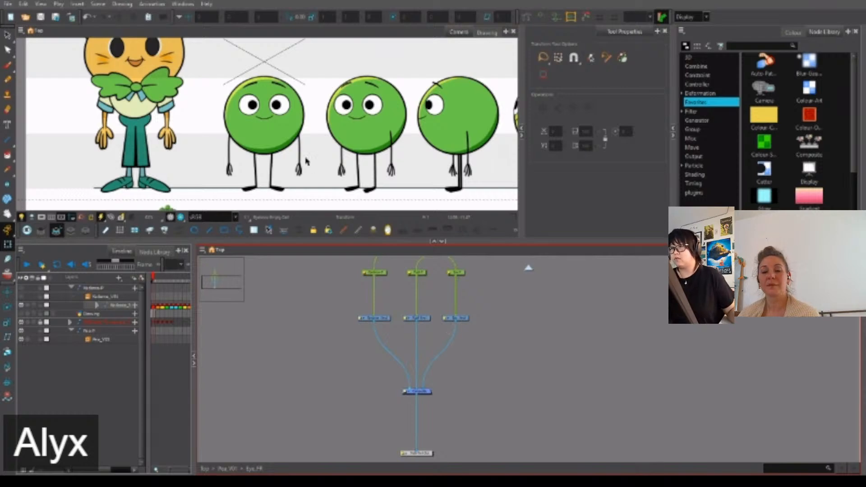
Examine how the pea's eyes overlap the head outline in the different turnaround poses.
scroll(289, 112, "up", 4)
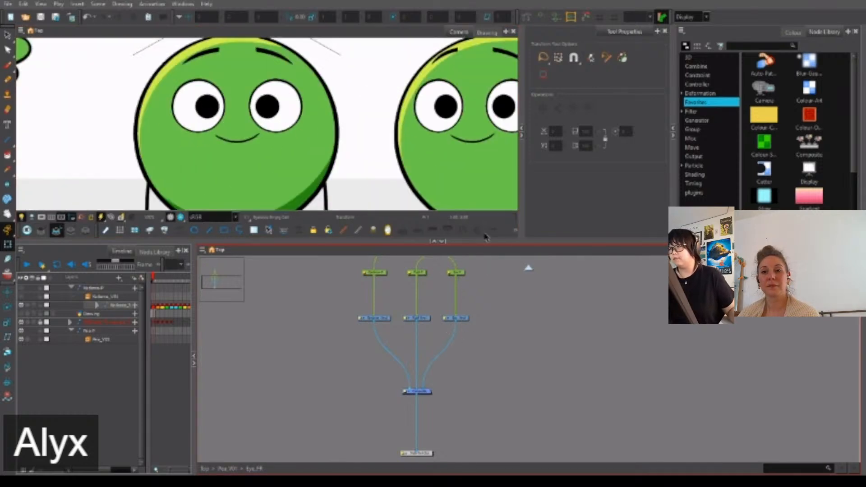
left_click_drag(438, 153, 194, 144)
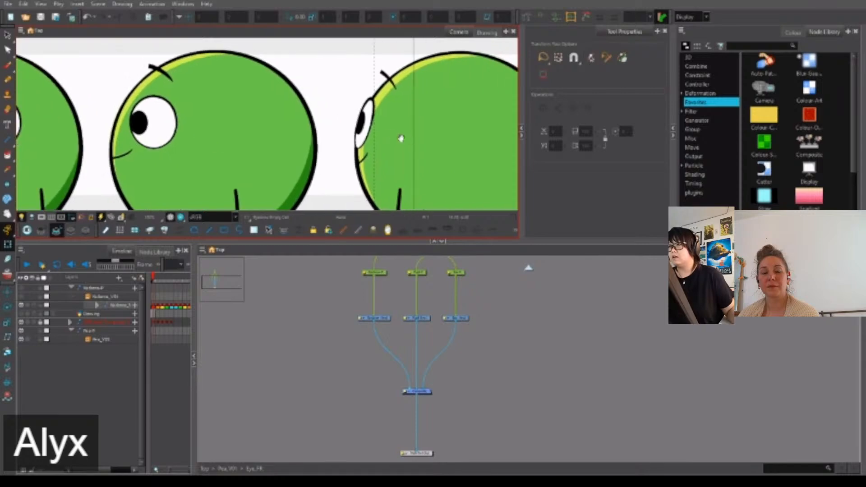
scroll(401, 138, "up", 5)
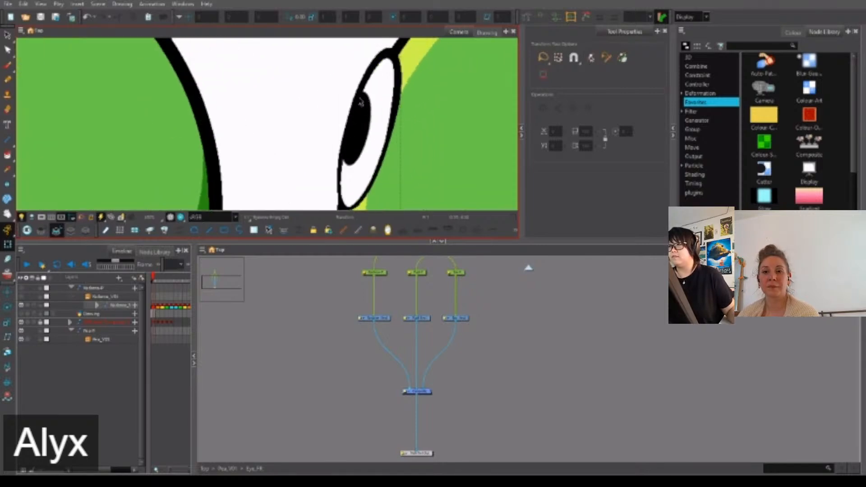
scroll(339, 103, "down", 3)
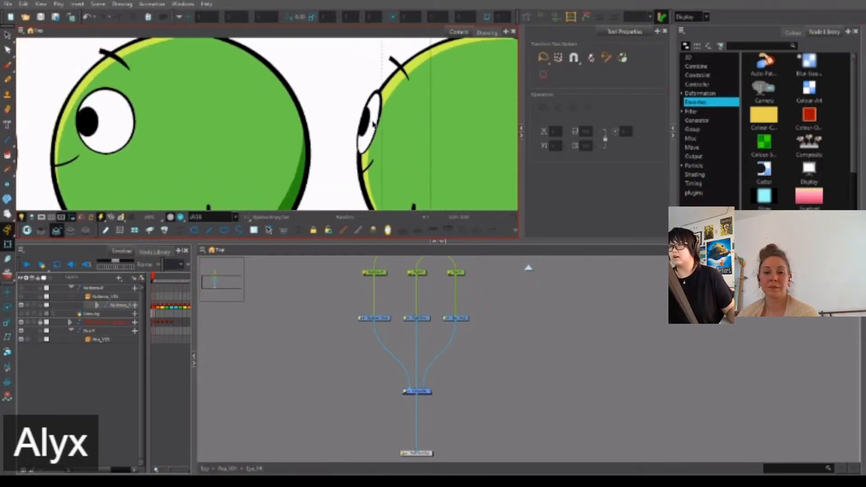
scroll(369, 99, "up", 3)
scroll(369, 98, "up", 1)
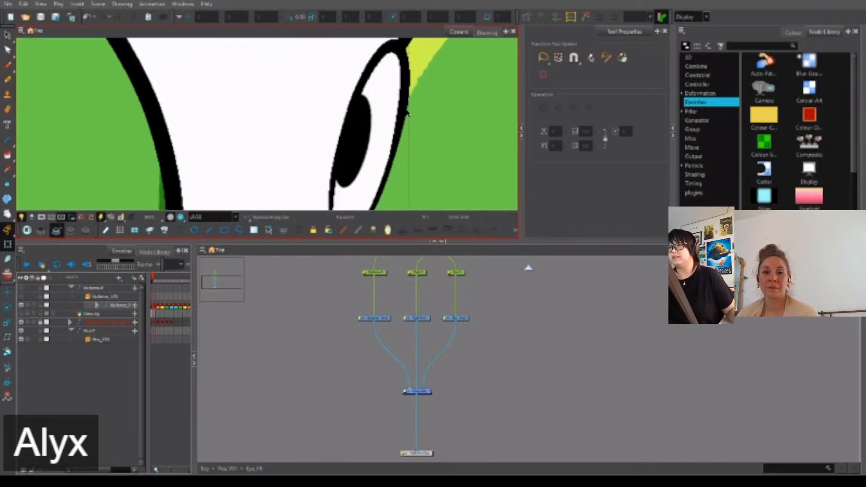
scroll(404, 119, "down", 5)
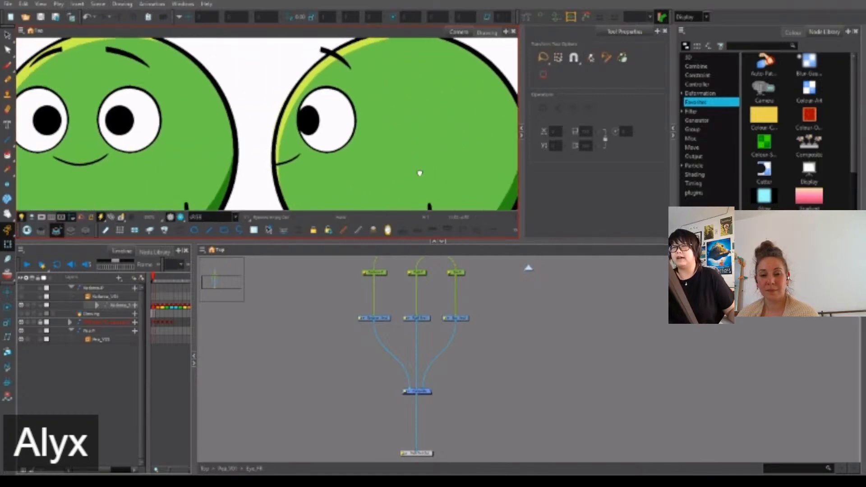
left_click_drag(420, 173, 496, 181)
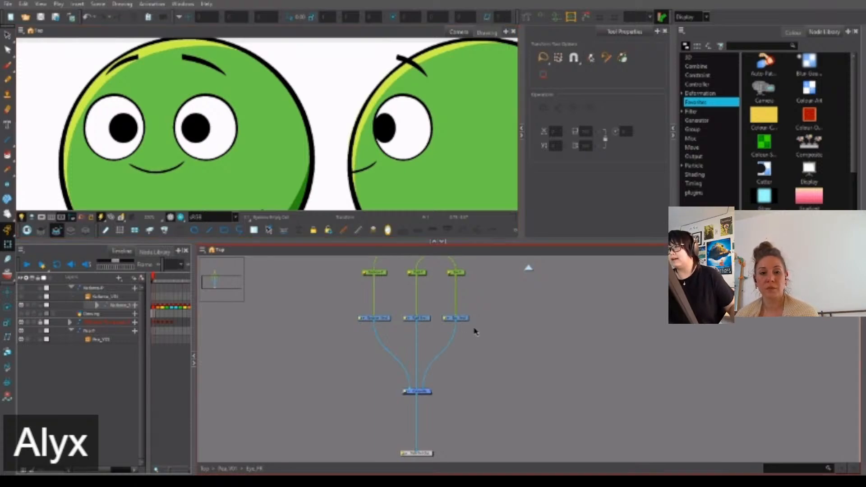
Search the node library for layer and add an Overlay-Layer and an Underlay-Layer node to the Eye_FR group.
left_click(796, 33)
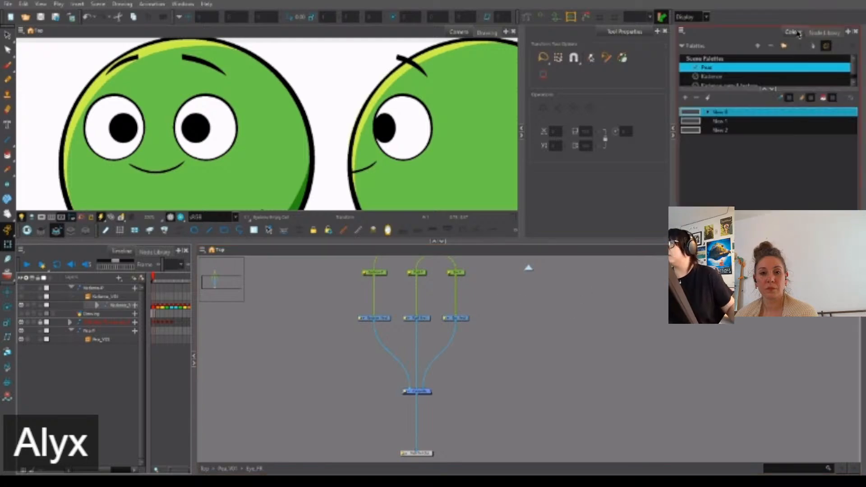
left_click(823, 32)
left_click(760, 45)
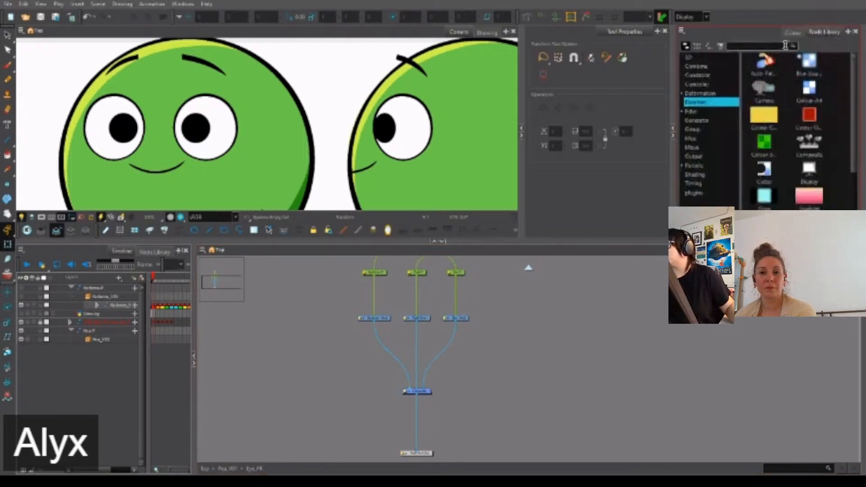
type("layer")
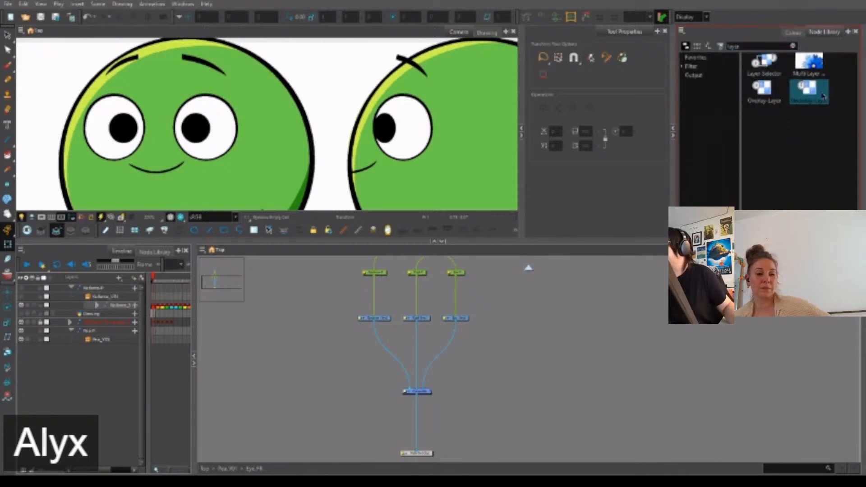
left_click(769, 95)
left_click_drag(569, 349, 569, 348)
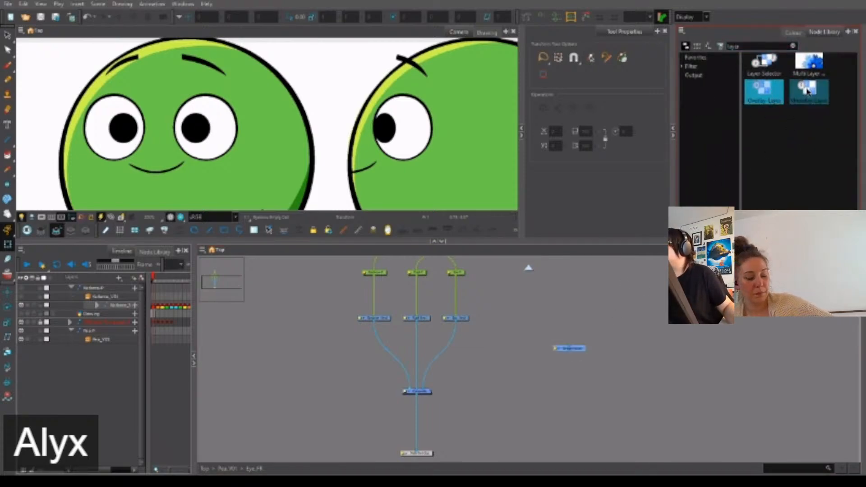
left_click_drag(809, 92, 629, 328)
Find the Colour-Art and Line-Art nodes in the library and add both to the Eye_FR group.
double_click(750, 44)
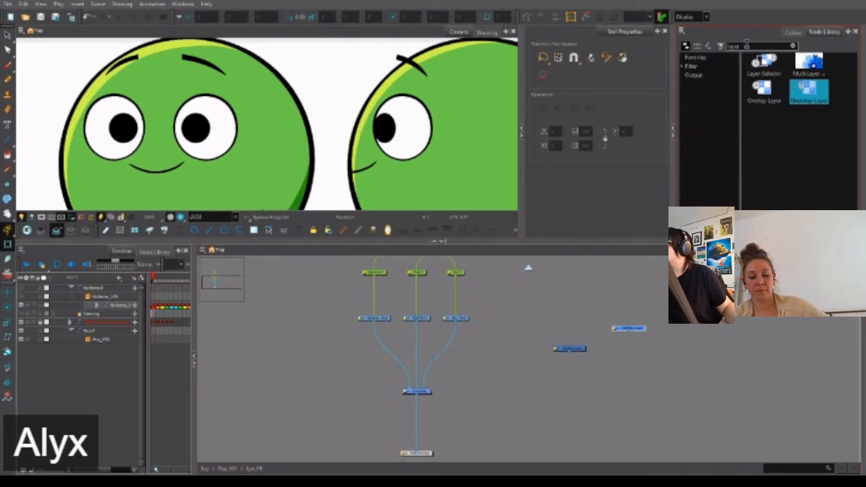
type("colo")
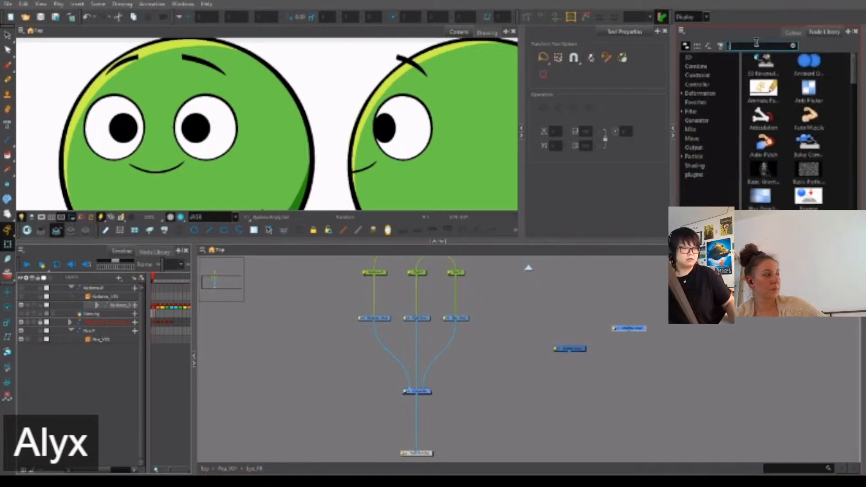
left_click(768, 118)
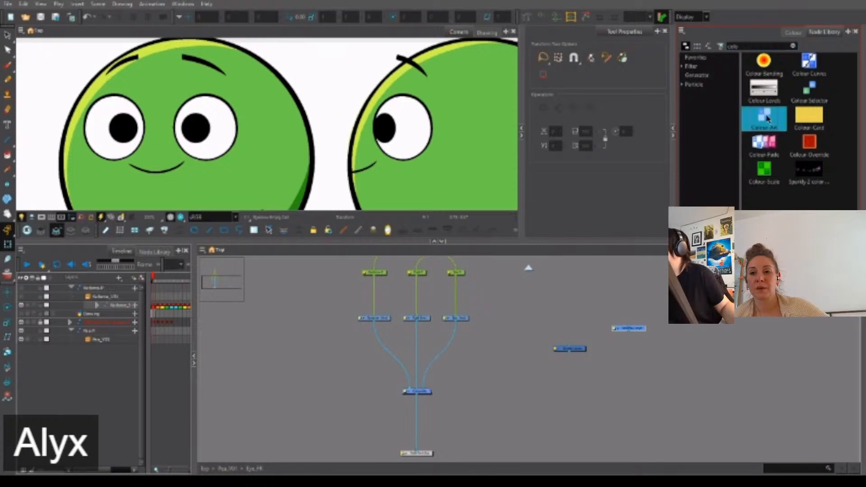
double_click(751, 44)
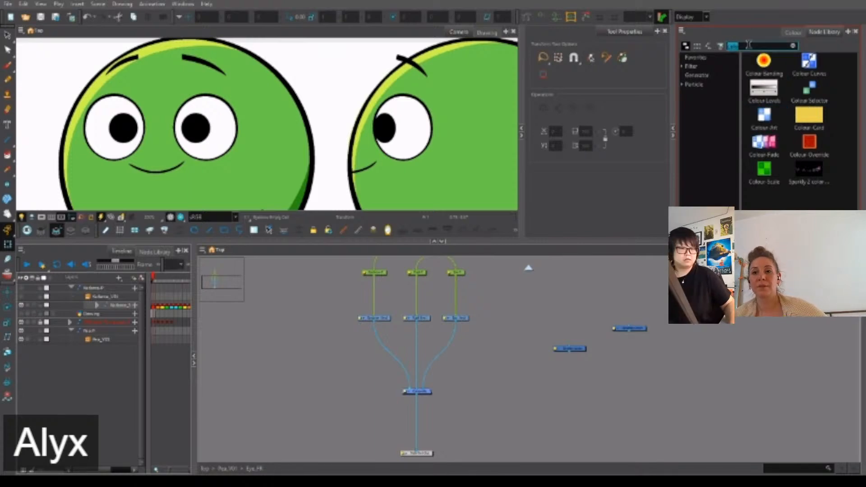
type("lin")
left_click(817, 64)
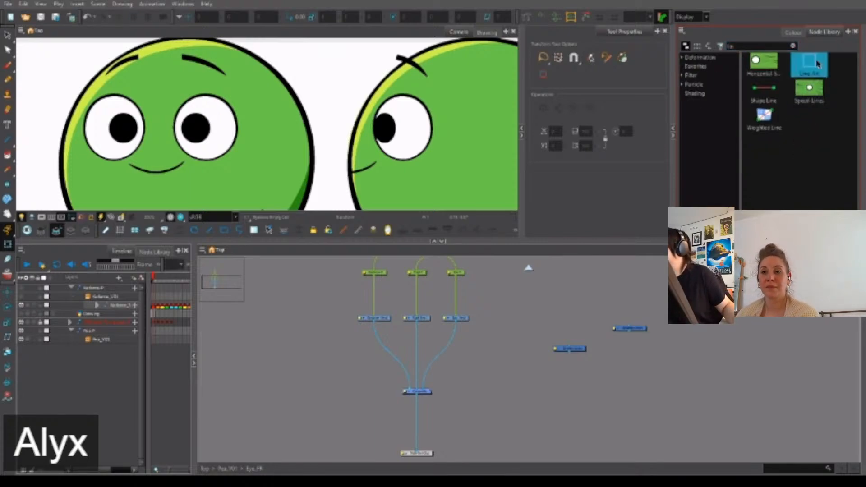
left_click_drag(757, 207, 703, 339)
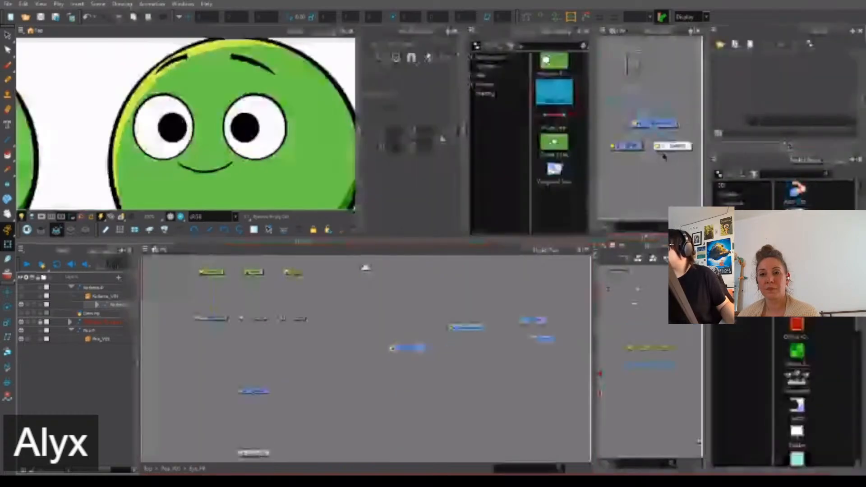
Paste copies of the newly added utility nodes beside the existing network at the scene's Top level.
left_click_drag(739, 90, 746, 150)
scroll(746, 150, "down", 3)
key("ctrl+v")
left_click(800, 185)
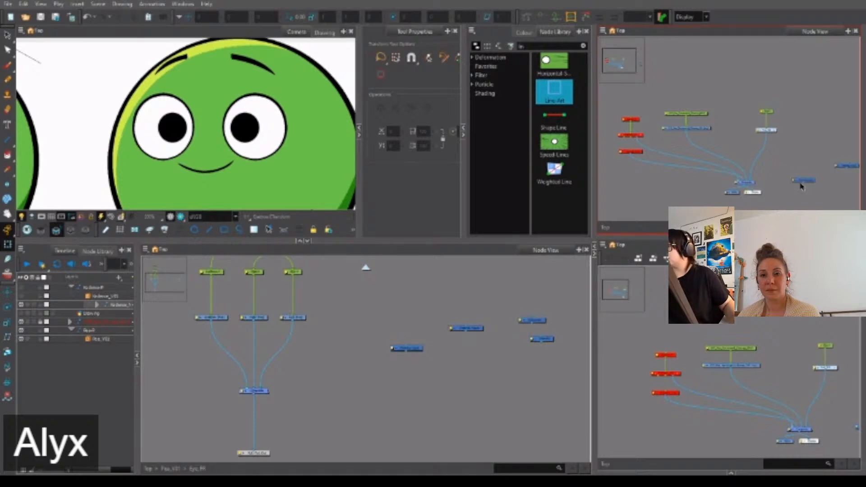
Add an Auto-Patch node from the library to the Eye_FR group and place a copy at the Top level.
left_click_drag(527, 363, 490, 363)
scroll(446, 359, "up", 2)
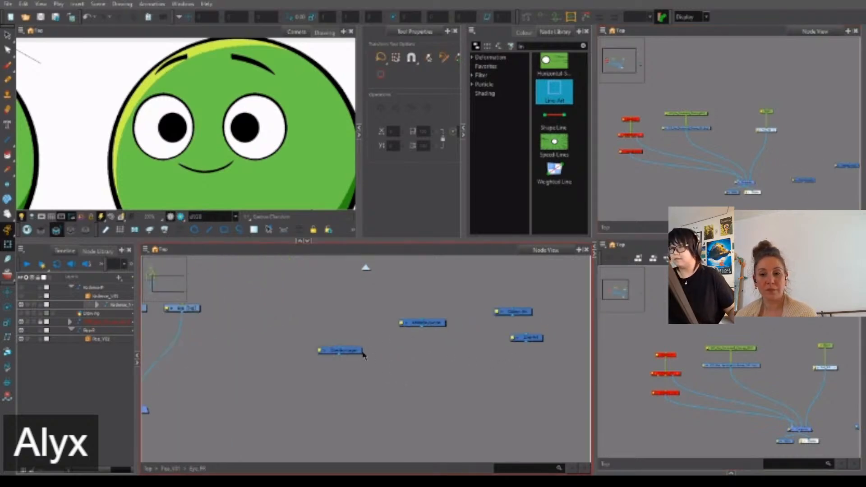
left_click_drag(360, 360, 447, 362)
scroll(447, 359, "down", 1)
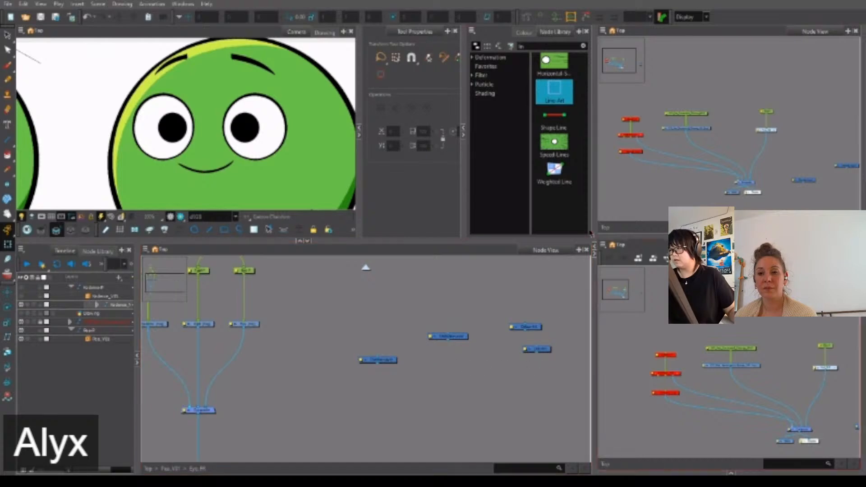
left_click(524, 45)
type("auto")
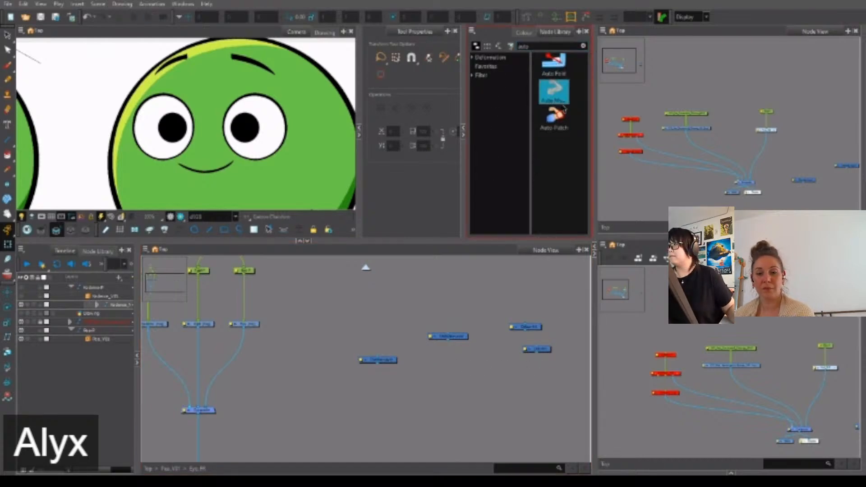
left_click_drag(554, 119, 446, 371)
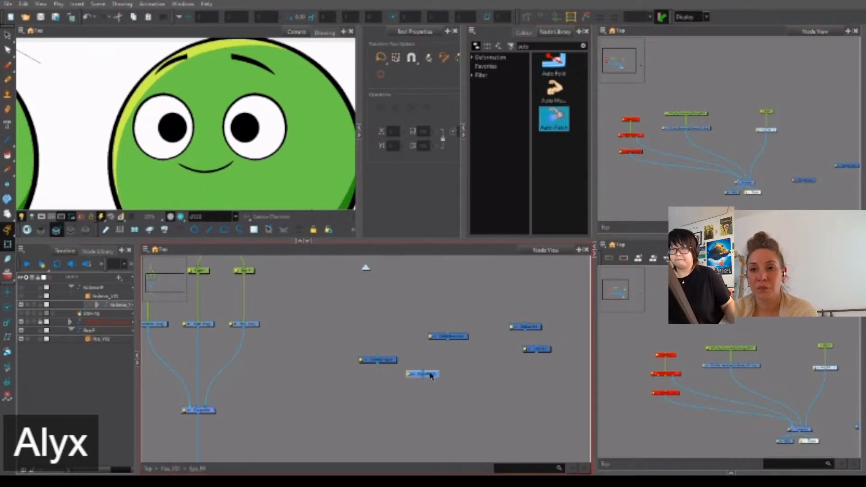
left_click(808, 162)
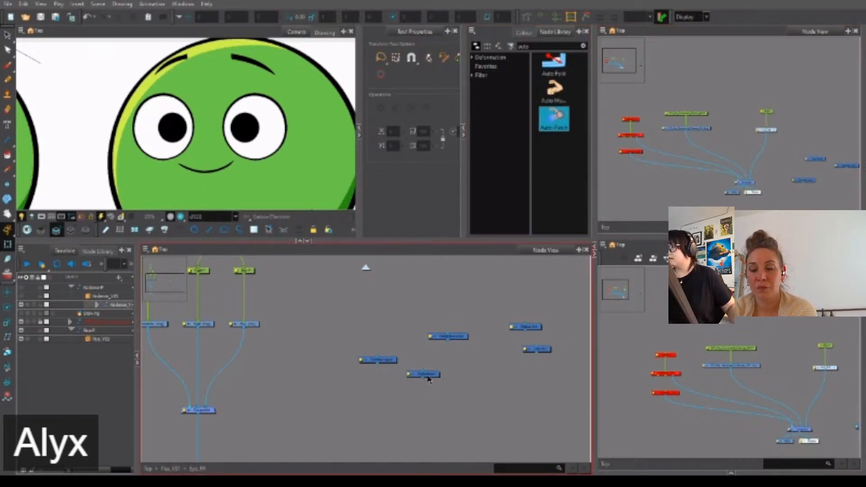
Place the Auto-Patch node beneath the Eye drawing node in the Eye_FR group and connect the drawing's output to it.
left_click_drag(428, 378, 373, 359)
left_click_drag(497, 351, 384, 354)
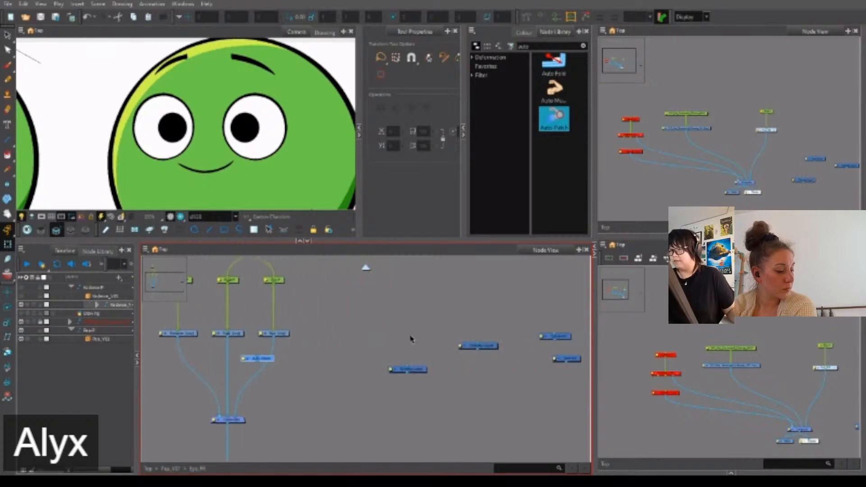
left_click_drag(273, 340, 258, 366)
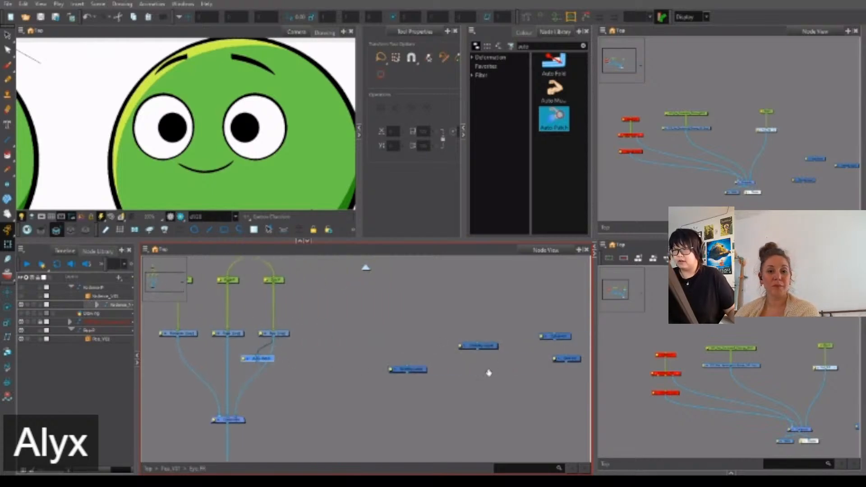
Line up the Line-Art and Colour-Art nodes in a row beside the Auto-Patch node under the Eye drawing.
left_click_drag(488, 372, 461, 373)
scroll(447, 368, "down", 1)
left_click_drag(407, 369, 404, 375)
left_click_drag(516, 342, 297, 364)
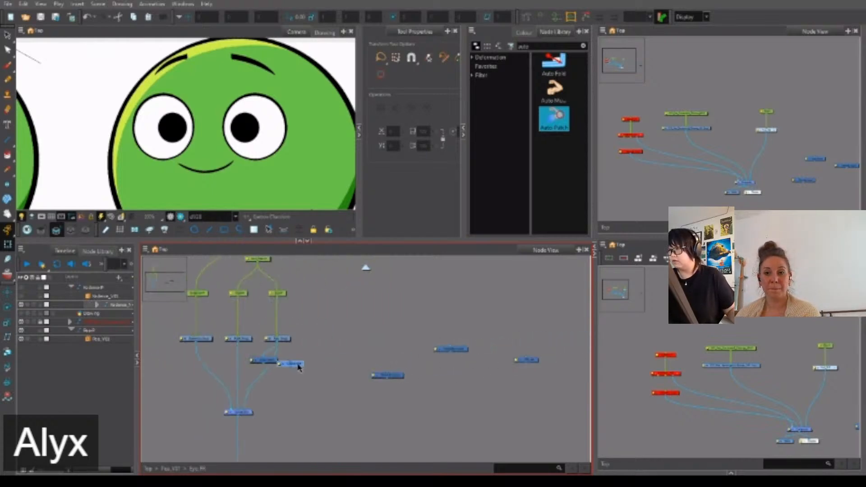
left_click_drag(533, 363, 299, 364)
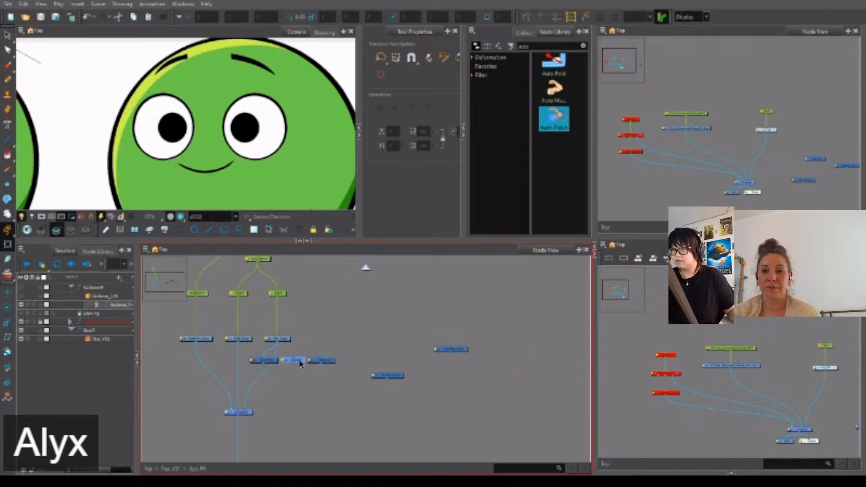
Delete the unconnected Overlay-Layer and Underlay-Layer nodes from the Eye_FR group.
left_click_drag(436, 368, 404, 410)
key("Delete")
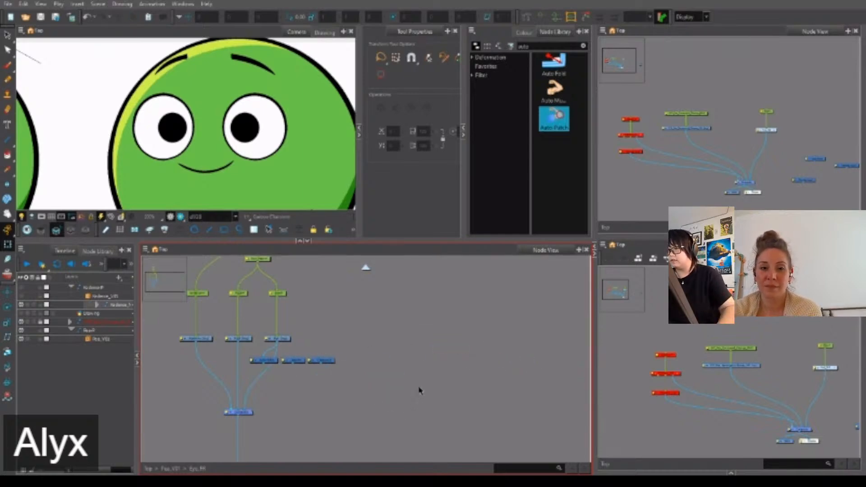
left_click_drag(336, 379, 412, 338)
scroll(453, 341, "up", 2)
left_click(456, 342)
left_click(411, 343)
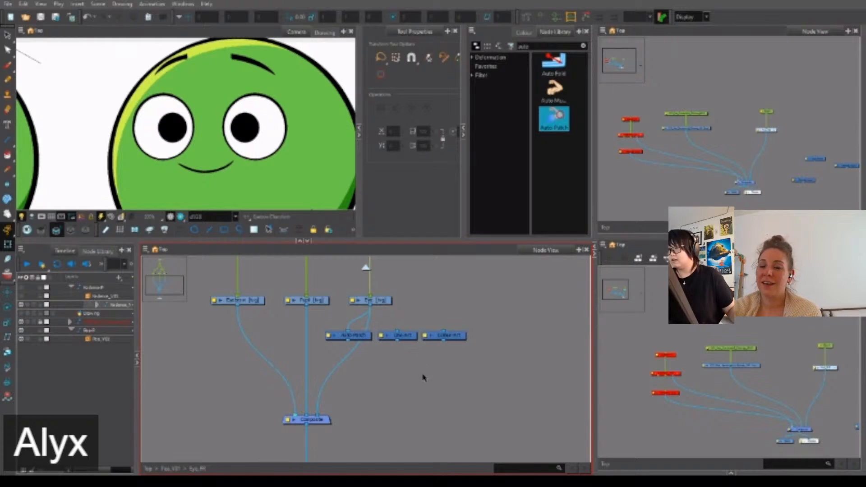
Reveal the template library beside the node views and browse its saved templates, previewing the _AP_Diagram template.
left_click(656, 74)
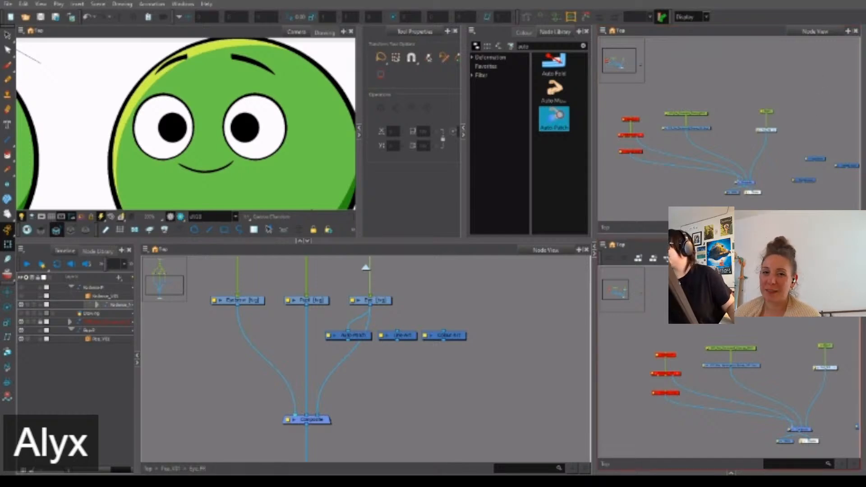
left_click(861, 249)
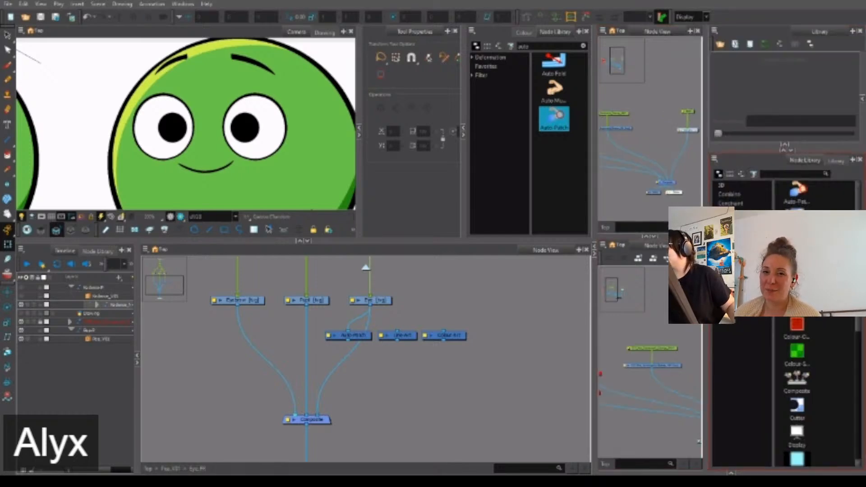
left_click(836, 161)
left_click(802, 352)
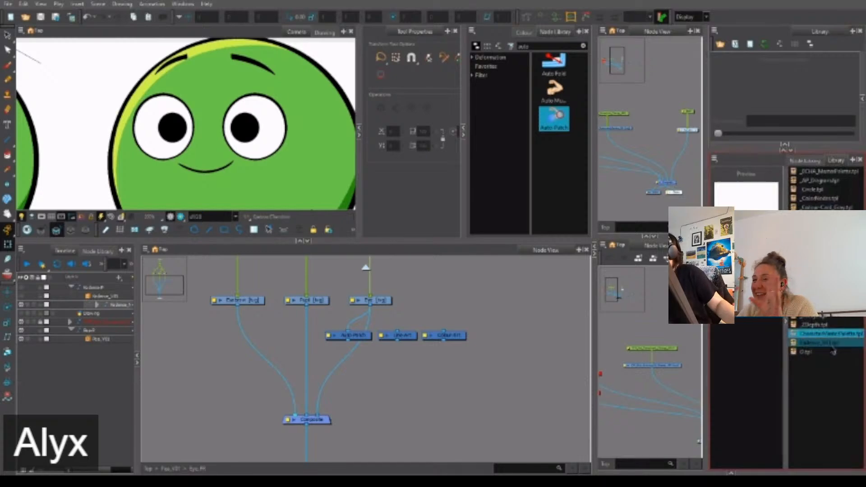
left_click(825, 172)
left_click(826, 181)
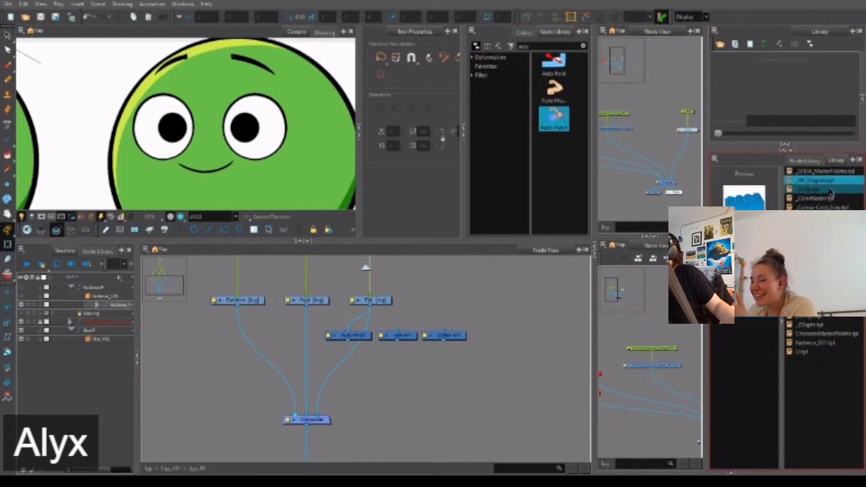
Import the _ColorNodes.tpl template into the top-level node view and place its Color Node backdrop above the existing network.
left_click(827, 189)
left_click(819, 198)
left_click_drag(819, 198, 654, 93)
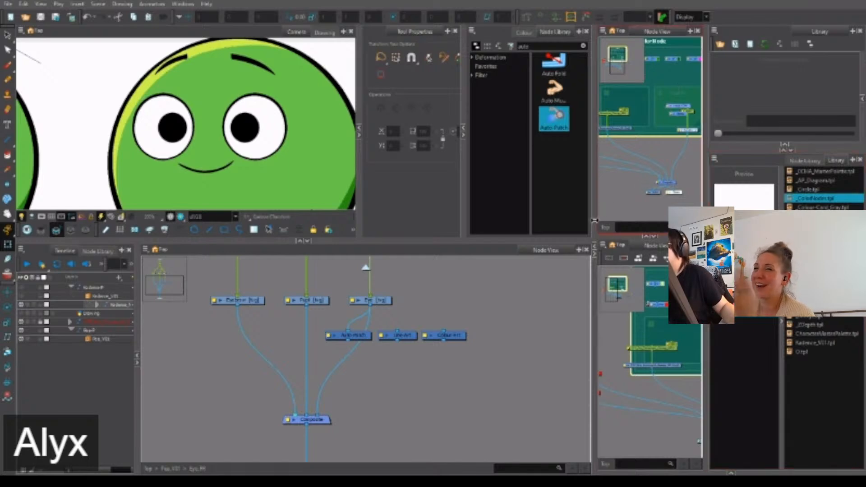
left_click_drag(595, 220, 466, 220)
left_click_drag(617, 168, 605, 197)
scroll(596, 167, "down", 4)
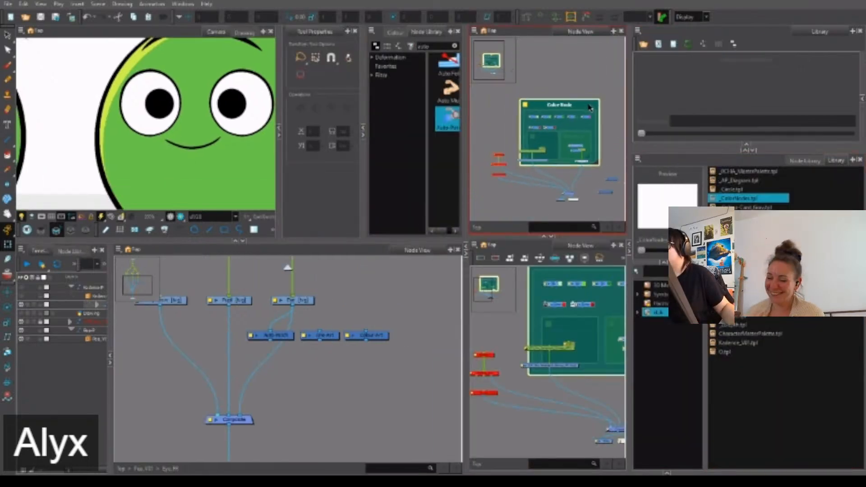
left_click_drag(595, 122, 597, 66)
left_click(595, 139)
scroll(507, 165, "up", 4)
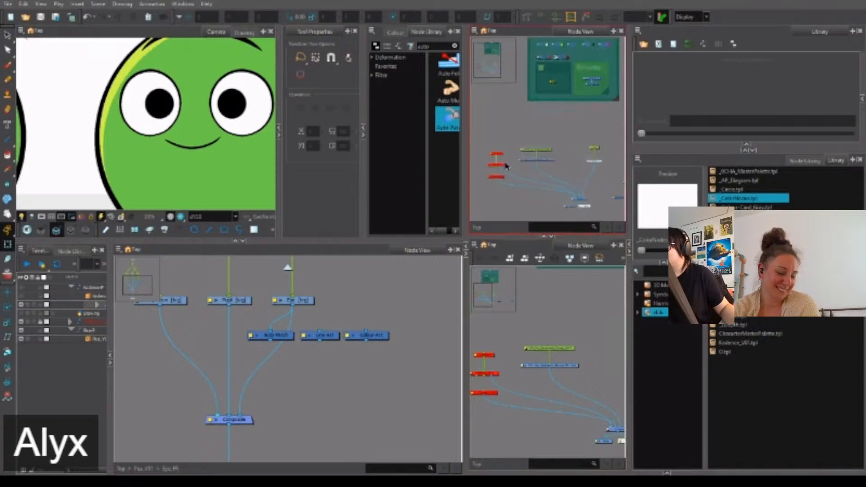
Examine the node network inside the Kadence_V01 group.
left_click(534, 155)
scroll(555, 155, "down", 5)
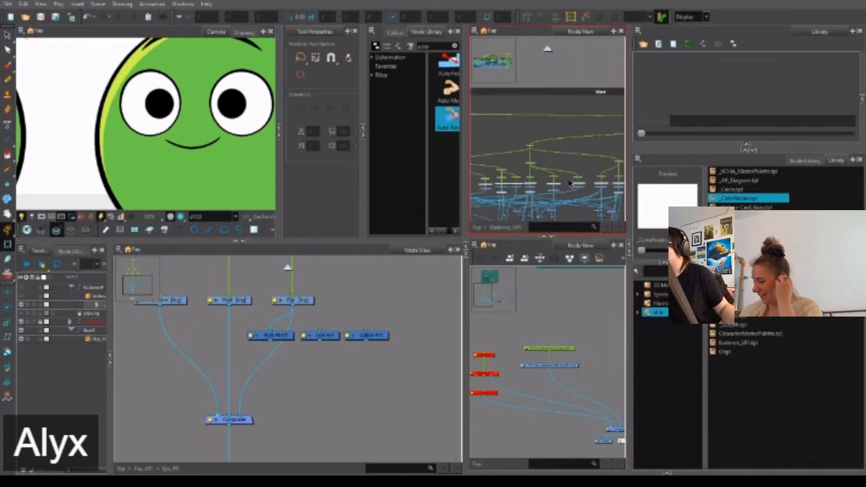
scroll(570, 146, "up", 5)
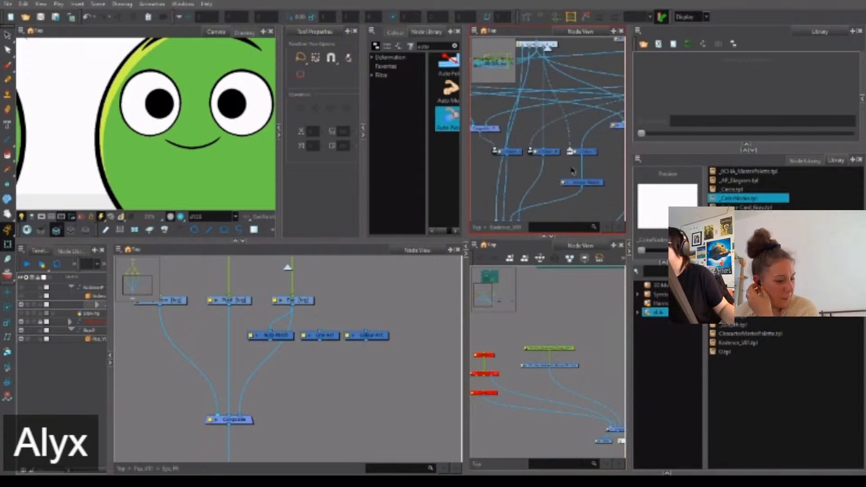
left_click(477, 228)
scroll(572, 166, "down", 4)
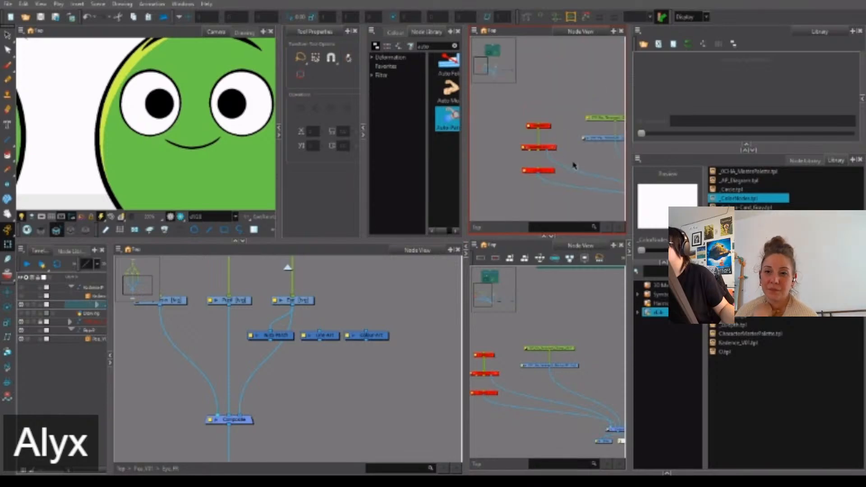
Delete the imported Color Node backdrop and its nodes from the top-level network.
left_click_drag(608, 125, 589, 129)
left_click(588, 129)
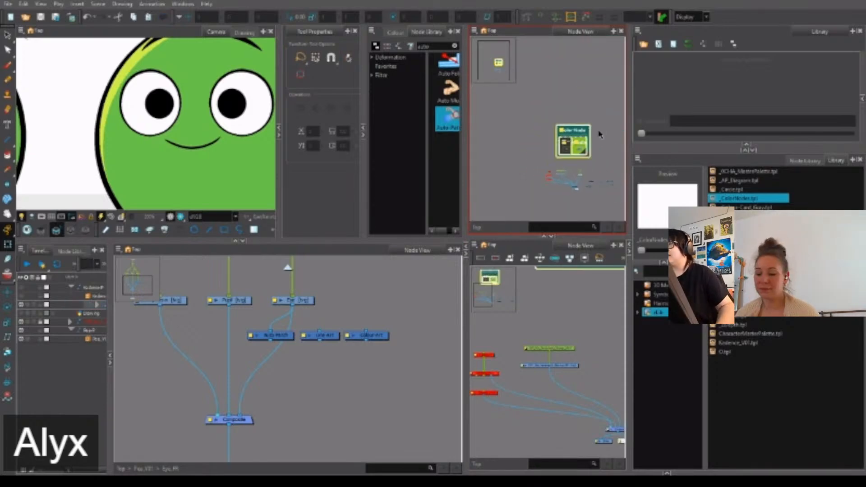
key("Delete")
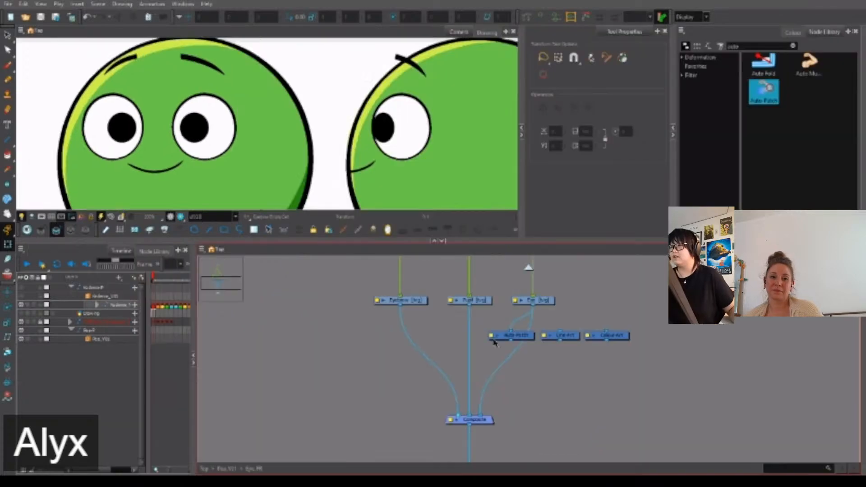
Connect the eye drawing's output to the Line-Art and Colour-Art nodes.
left_click_drag(599, 357, 591, 365)
left_click_drag(526, 314, 553, 339)
left_click_drag(526, 314, 601, 344)
scroll(568, 377, "down", 5)
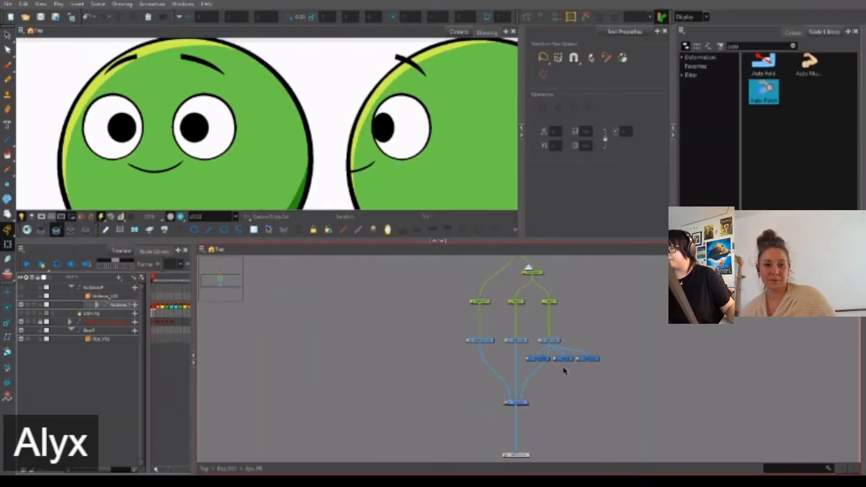
Find the Cutter node in the node library and insert it between the pupil drawing and the composite.
double_click(757, 46)
type("cutt")
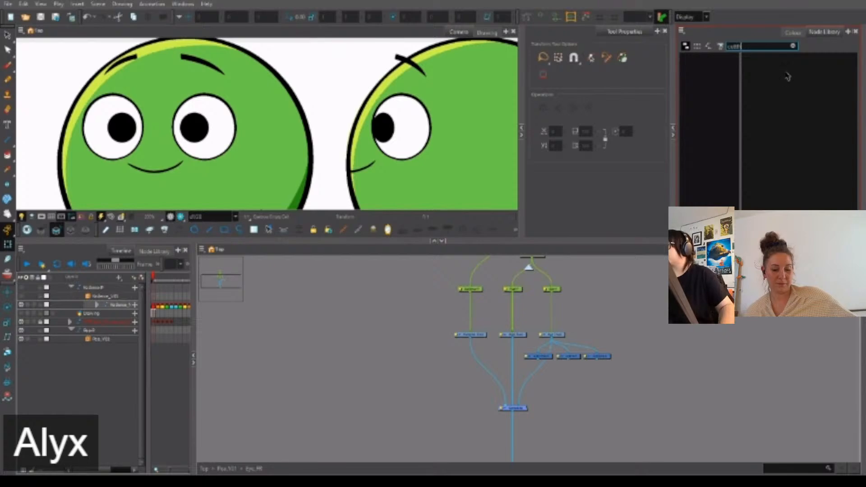
left_click(769, 67)
left_click_drag(640, 338, 480, 379)
scroll(582, 383, "up", 3)
scroll(536, 393, "down", 1)
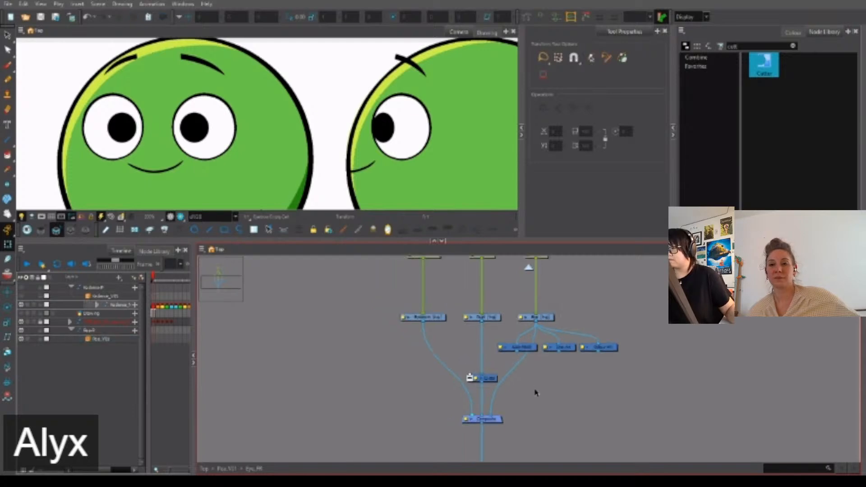
Add a parent peg above the Eye_FR group in the Pea_V01 network.
scroll(536, 393, "down", 2)
left_click(229, 469)
left_click_drag(703, 358, 512, 343)
scroll(512, 344, "down", 2)
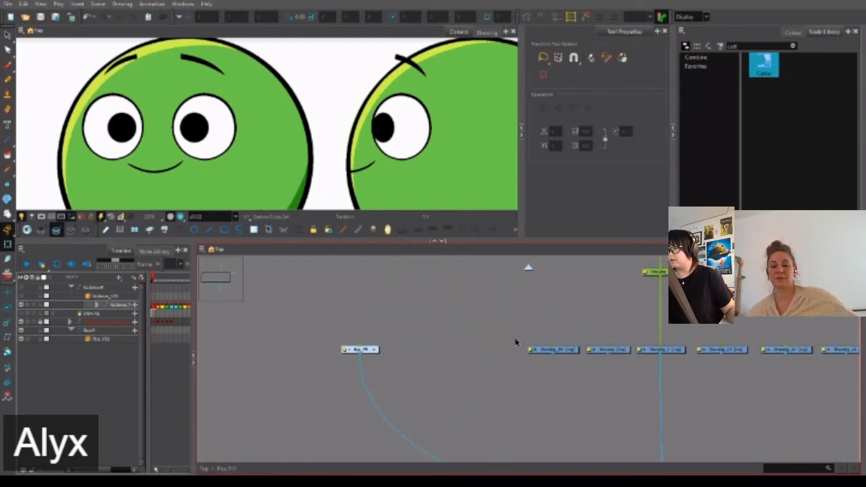
left_click(385, 347)
key("ctrl+p")
left_click(420, 331)
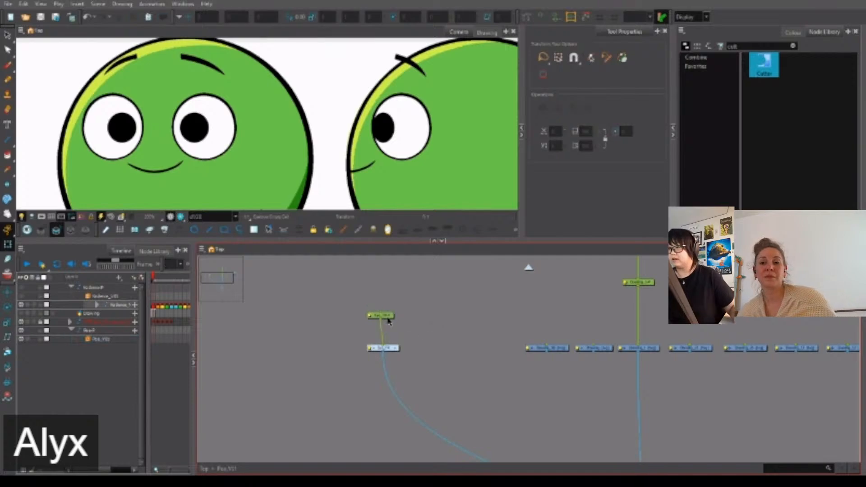
left_click(387, 319)
left_click_drag(408, 310, 399, 341)
scroll(399, 341, "down", 1)
scroll(399, 345, "down", 1)
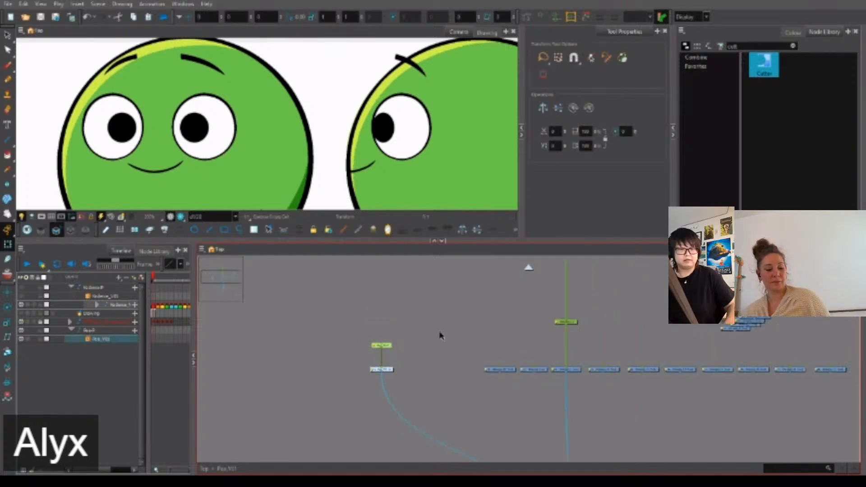
Add a second parent peg above the Eye_FR peg and name it Eye_Main-P.
key("ctrl+p")
left_click_drag(390, 325, 414, 322)
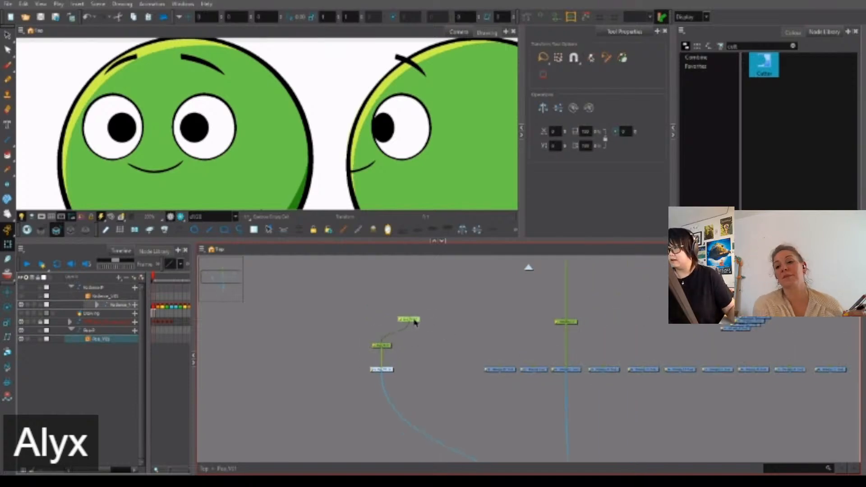
double_click(408, 317)
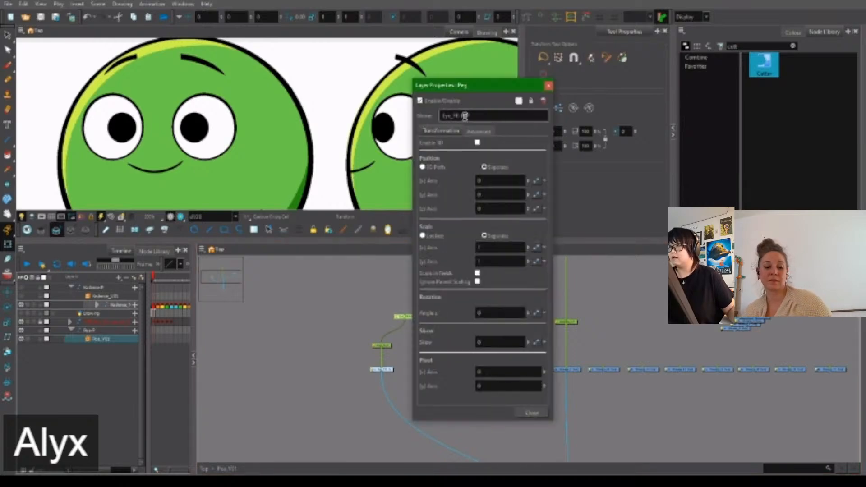
left_click_drag(465, 116, 458, 116)
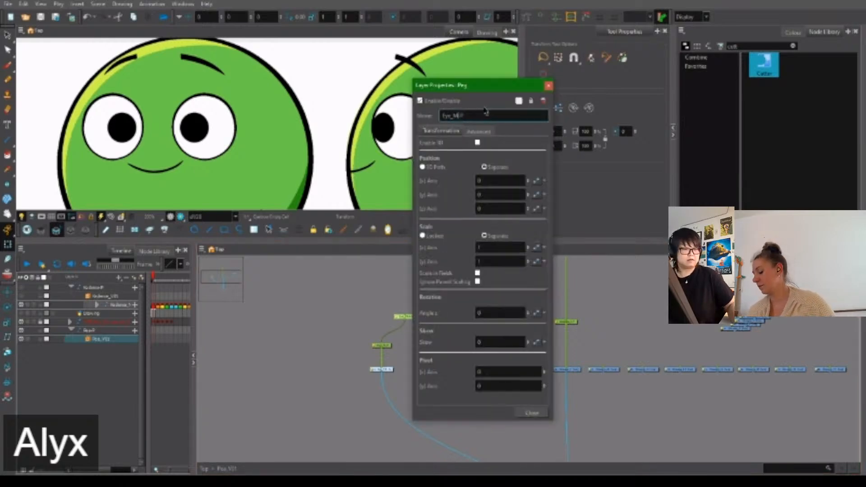
left_click(548, 86)
Add a parent peg above Eye_Main-P and name it Face_Master-P.
left_click(395, 316)
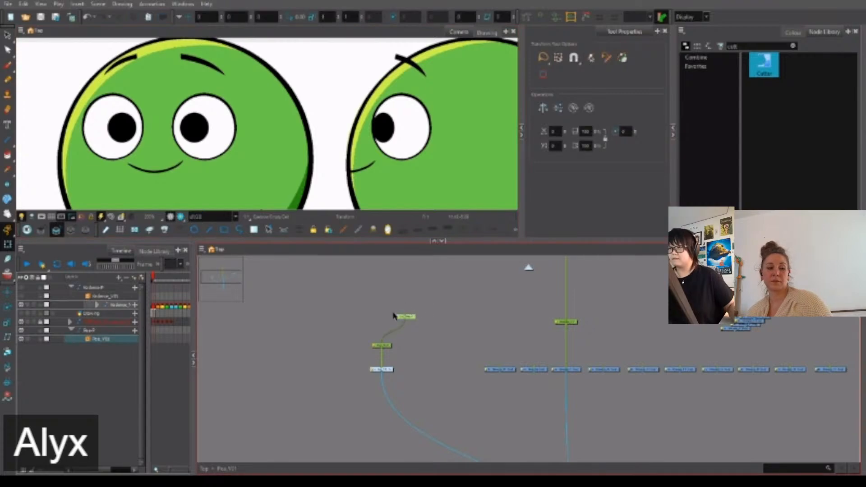
key("ctrl+p")
left_click(444, 299)
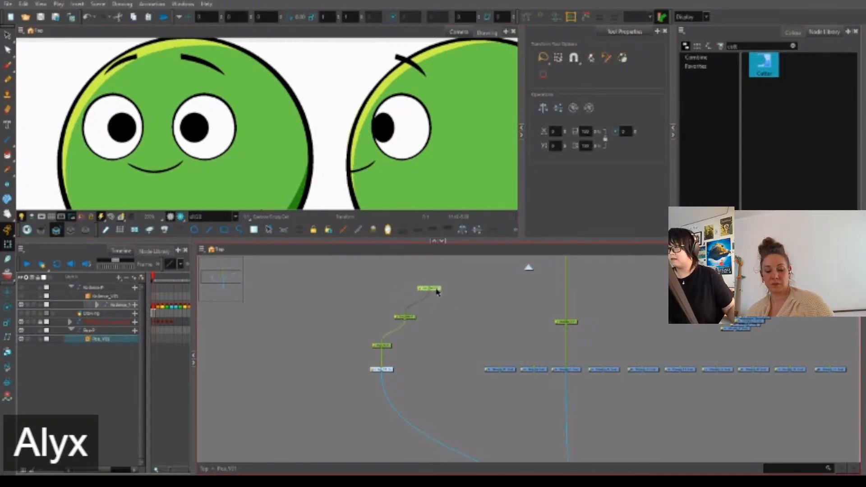
double_click(408, 293)
left_click_drag(470, 115, 521, 103)
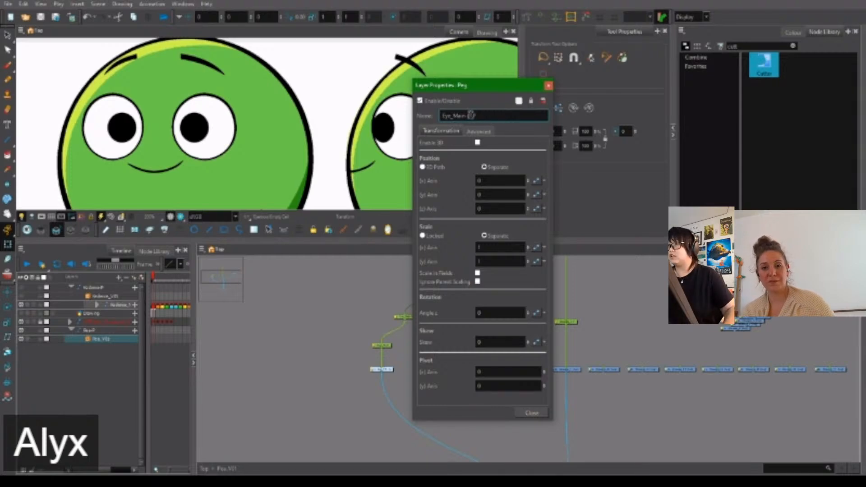
key("BackSpace")
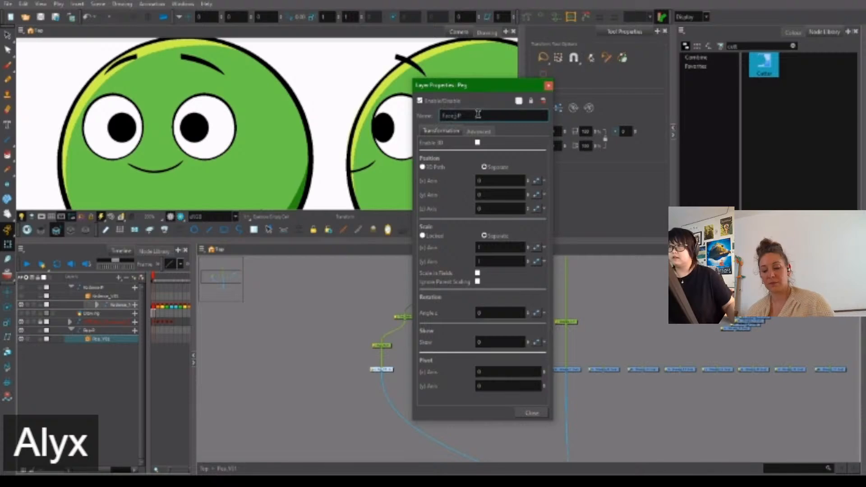
left_click(548, 87)
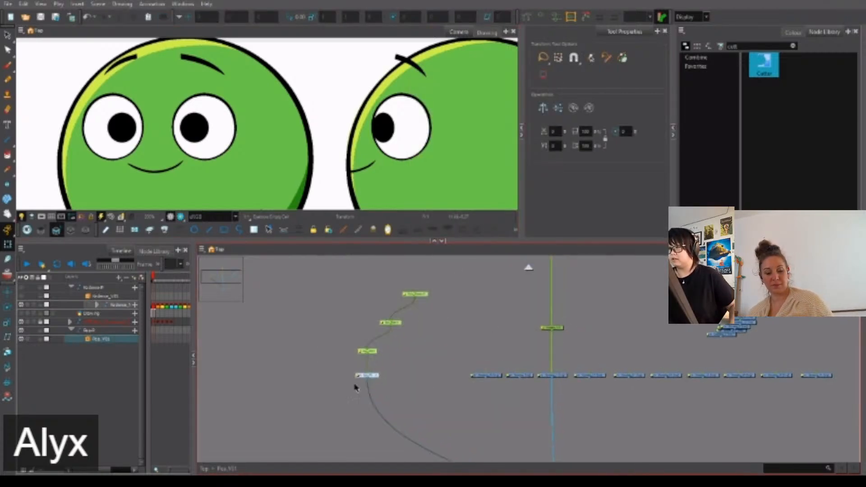
Shift the Eye_FR group and its three pegs farther left, away from the loose drawing nodes.
key("Left")
key("Left")
key("Left")
key("Left")
key("Left")
key("Left")
key("Left")
key("Left")
key("Left")
key("Left")
key("Left")
key("Left")
key("Left")
key("Left")
key("Left")
key("Left")
key("Left")
key("Left")
key("Left")
key("Left")
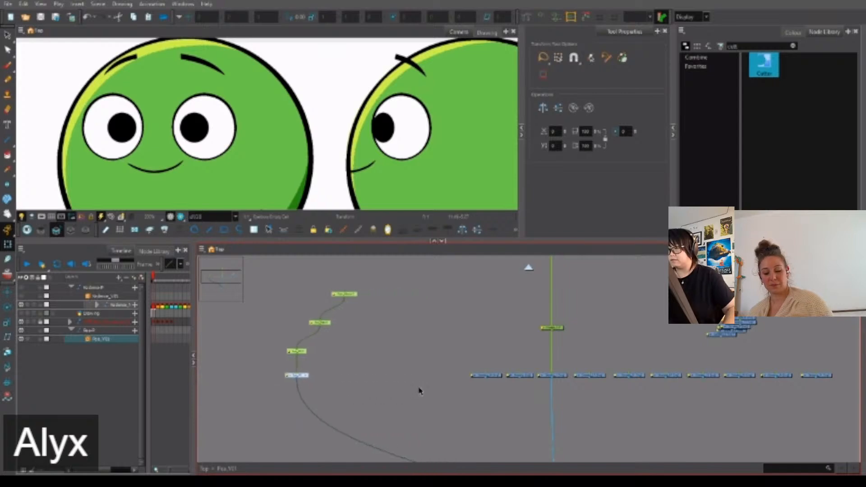
left_click(420, 388)
Connect the Drawing_1 peg to the Face_Master-P peg as its parent and rename the Drawing_1 peg Pea_Master-P.
scroll(394, 359, "up", 3)
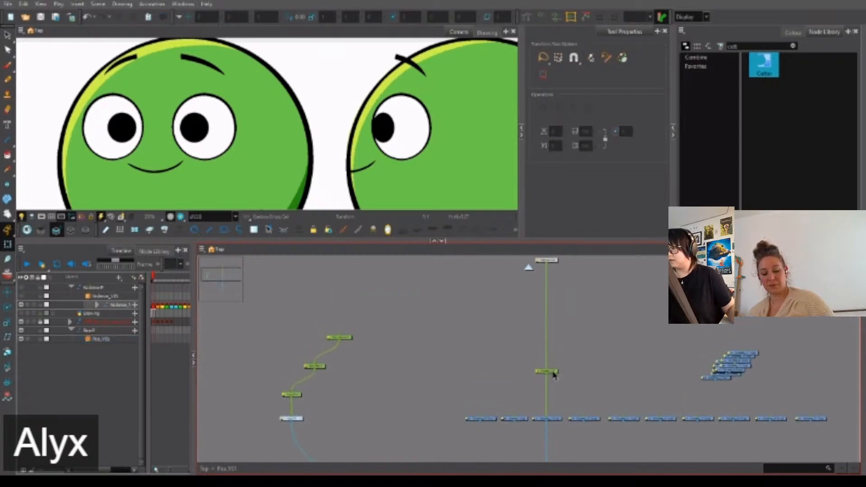
left_click_drag(556, 374, 339, 336)
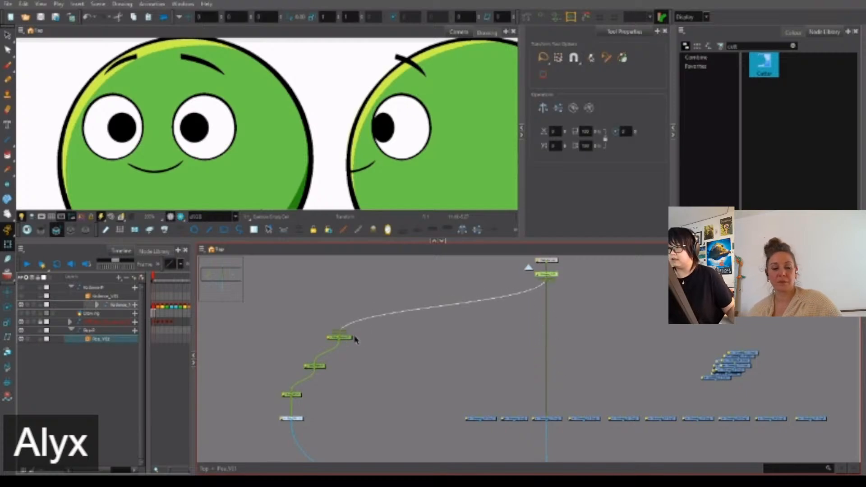
scroll(556, 278, "up", 2)
double_click(556, 278)
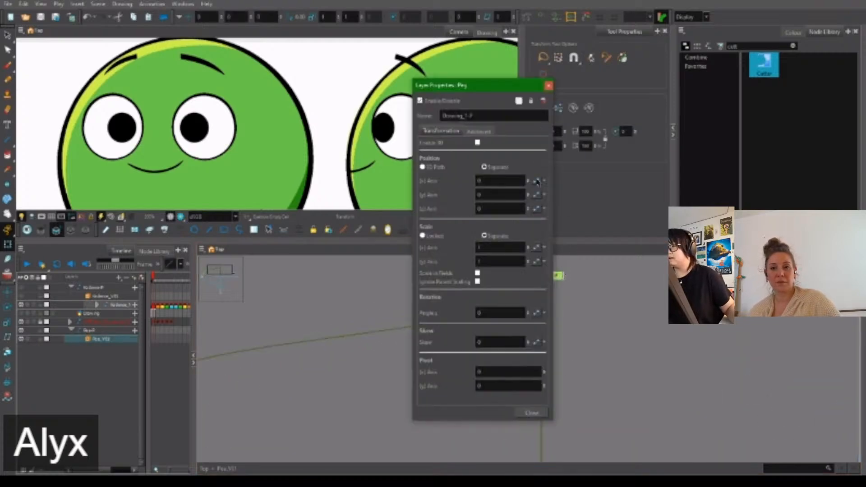
double_click(443, 116)
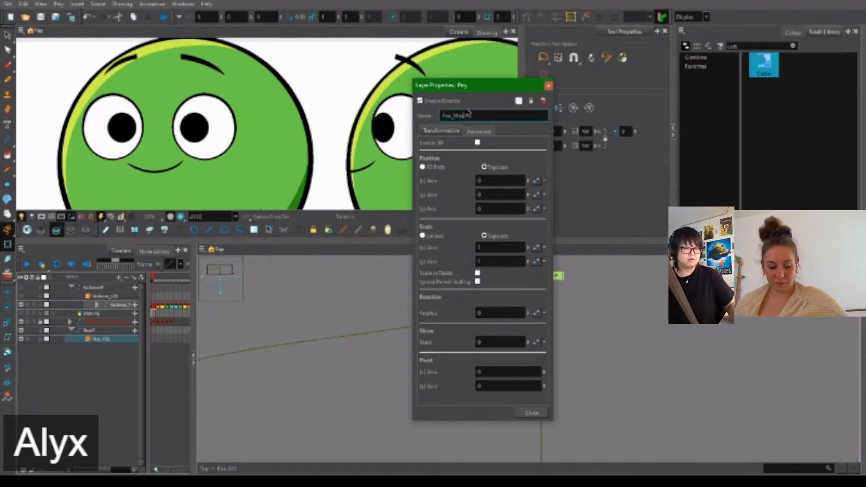
left_click(547, 86)
Move the leftmost loose drawing node toward the Eye_FR group and rename it Mouth.
scroll(484, 336, "down", 4)
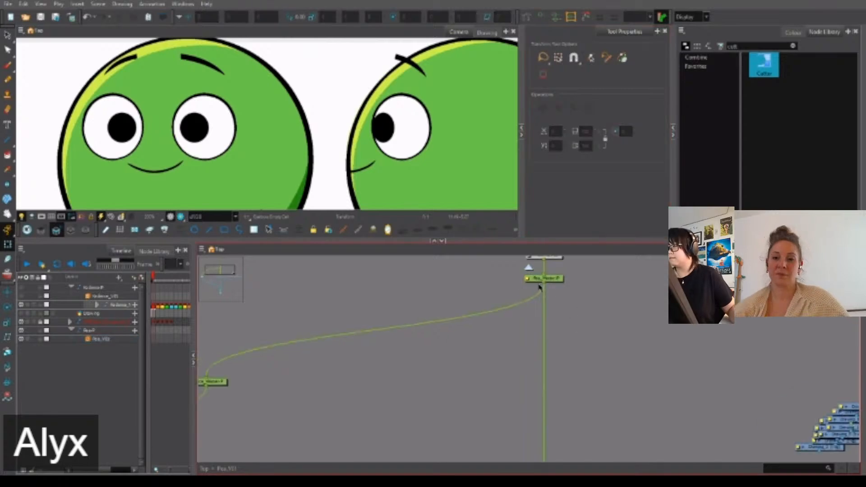
scroll(508, 370, "up", 2)
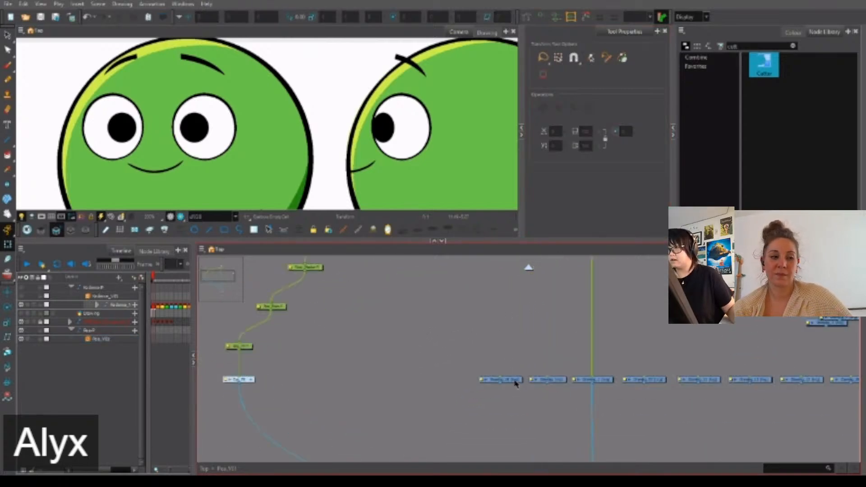
scroll(353, 146, "down", 3)
left_click_drag(396, 166, 400, 132)
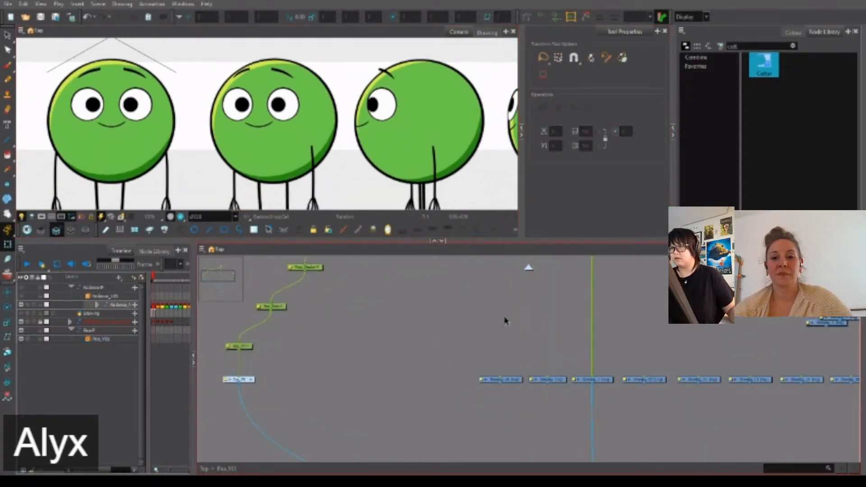
mouse_move(514, 380)
left_mouse_down()
mouse_move(324, 382)
mouse_move(359, 385)
left_mouse_up()
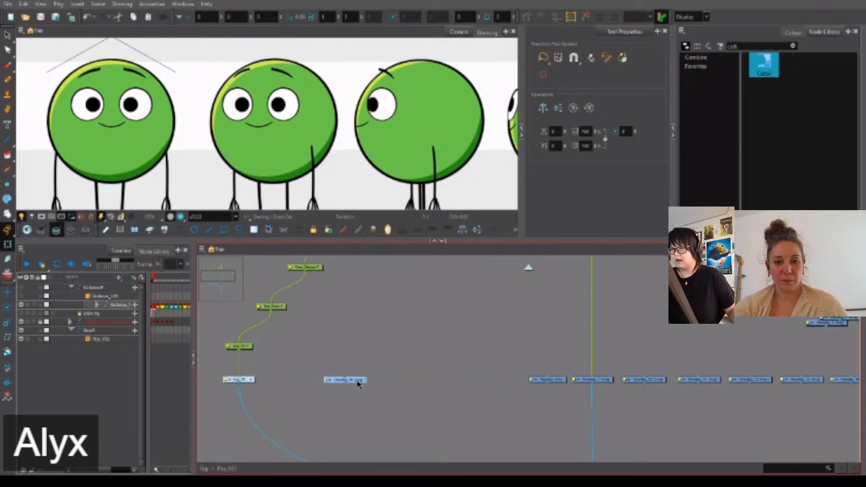
double_click(360, 383)
double_click(497, 116)
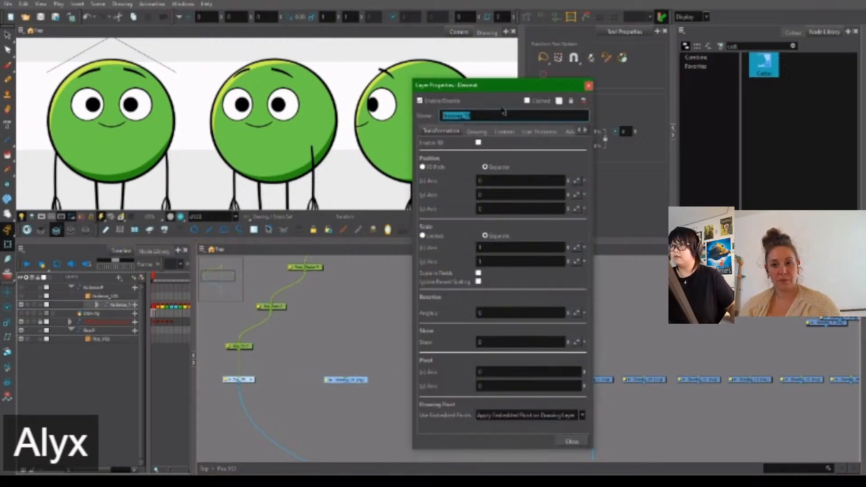
type("Mouth")
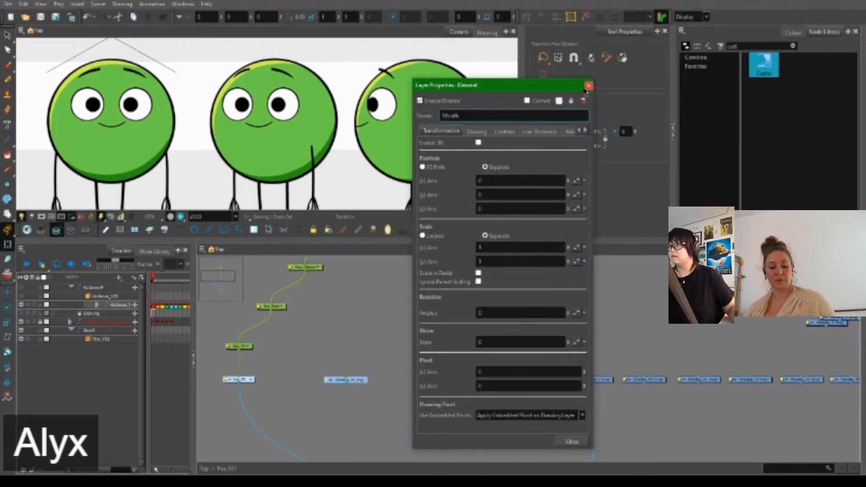
left_click(589, 85)
Position the Mouth drawing beside the Eye_FR group and put it into its own group.
left_click_drag(359, 383, 319, 385)
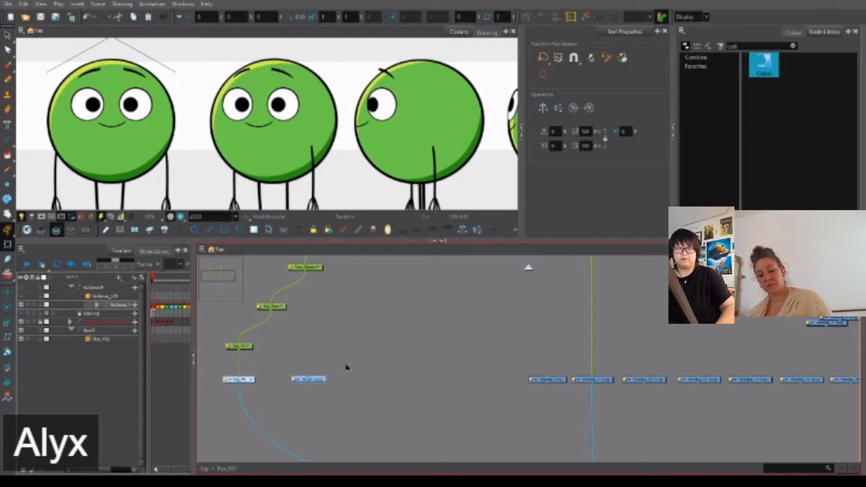
left_click_drag(392, 366, 321, 402)
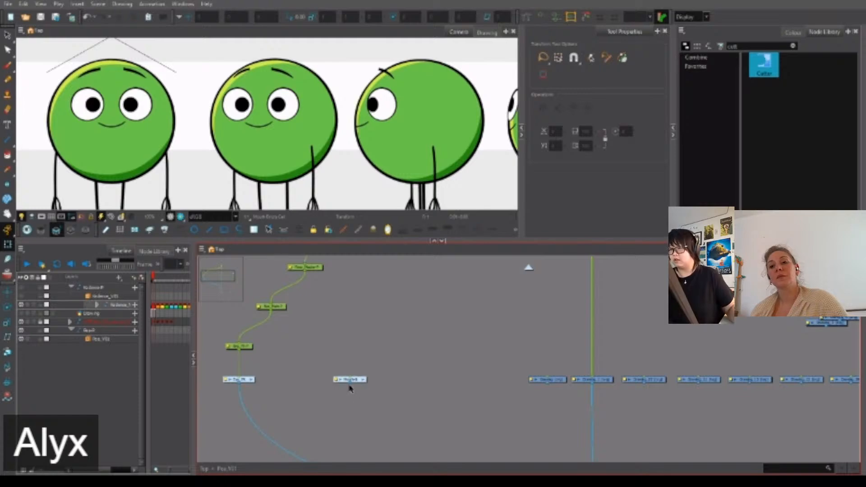
Connect the Mouth-G group's output to the composite and rename the group Mouth.
left_click_drag(350, 383, 482, 413)
left_click_drag(334, 259, 400, 364)
scroll(401, 364, "up", 1)
scroll(393, 364, "up", 3)
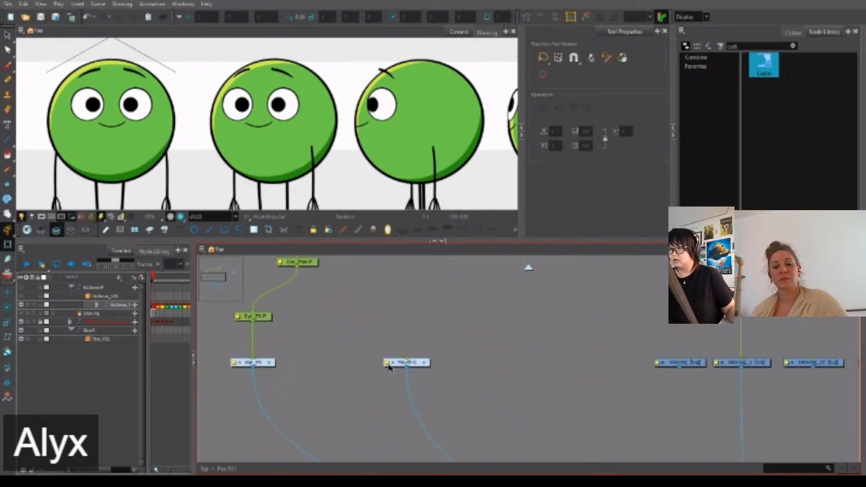
left_click(387, 362)
left_click(480, 116)
key("BackSpace")
key("BackSpace")
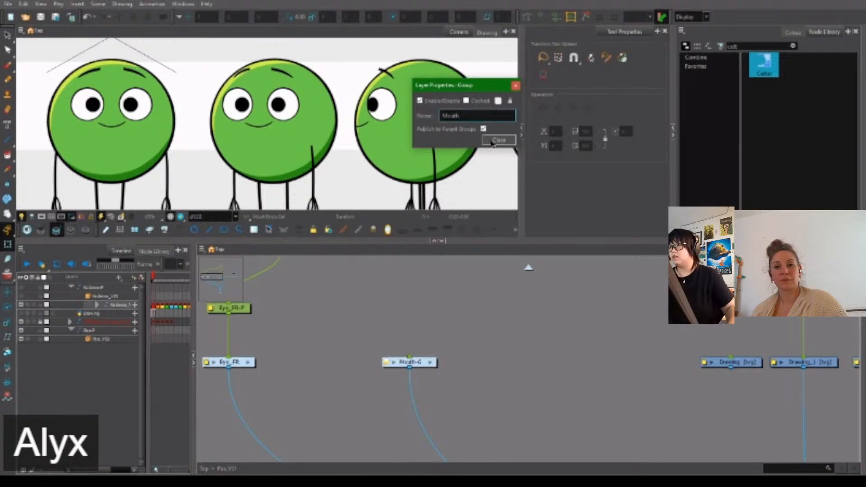
left_click(498, 140)
Add a parent peg above the Mouth group and connect it to the Face_Master-P peg.
left_click_drag(449, 345, 440, 367)
scroll(441, 367, "down", 1)
left_click(392, 386)
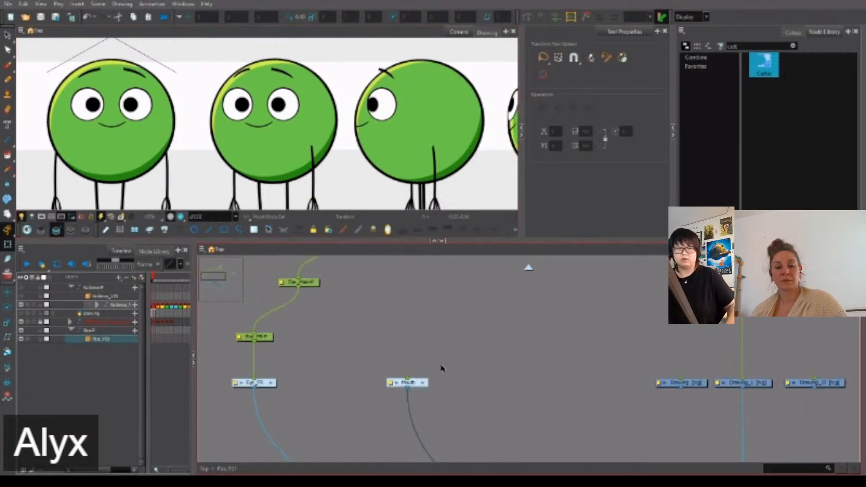
key("ctrl+p")
left_click(416, 340)
scroll(425, 377, "down", 2)
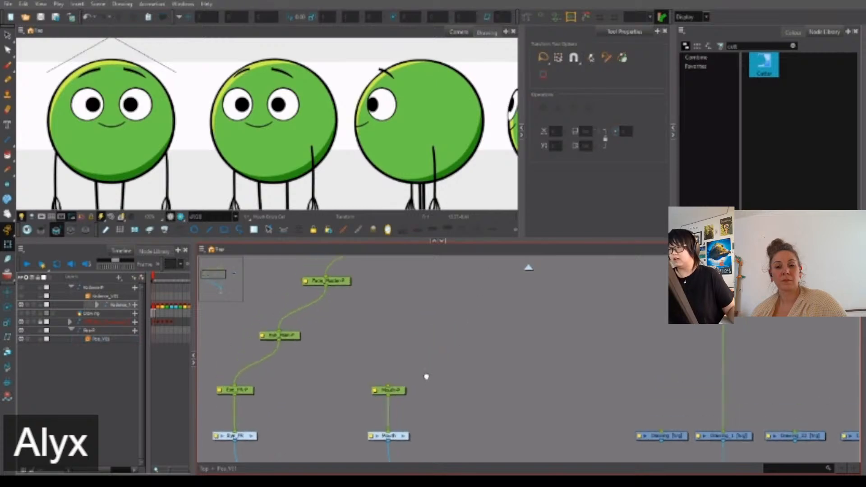
left_click_drag(392, 379, 351, 312)
scroll(429, 346, "down", 2)
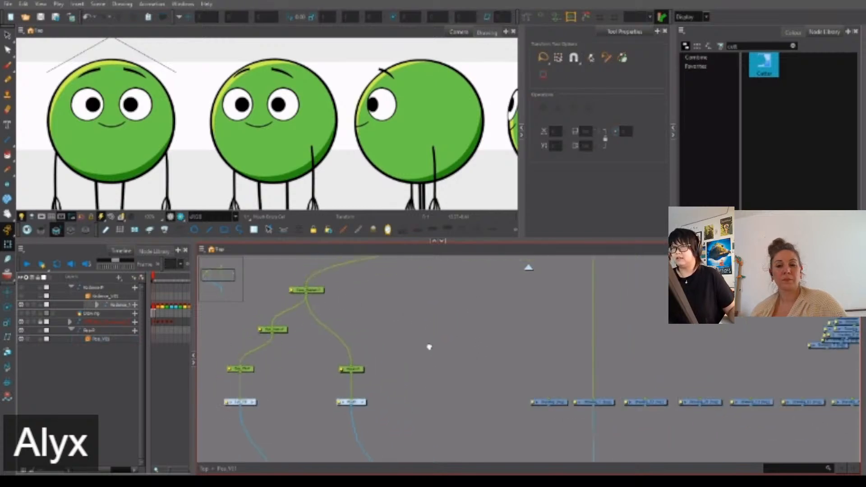
Move the leftmost loose drawing node beside the Mouth group and rename it Body.
left_click_drag(449, 409, 414, 396)
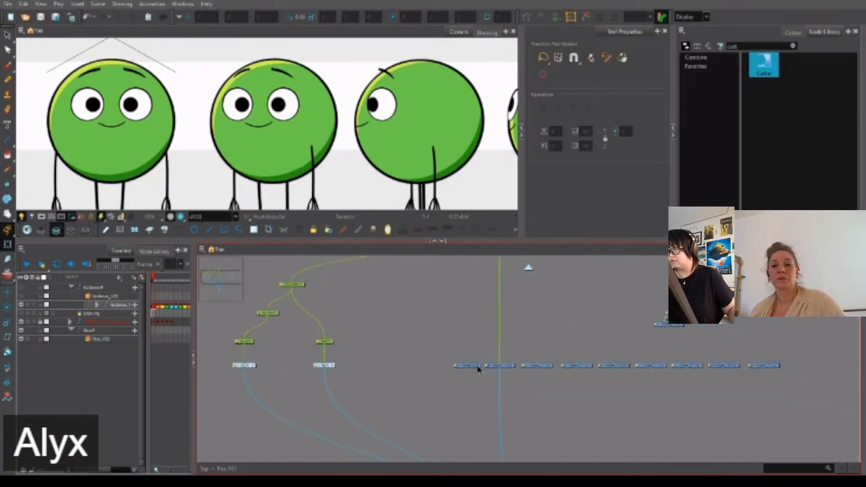
left_click_drag(478, 368, 388, 370)
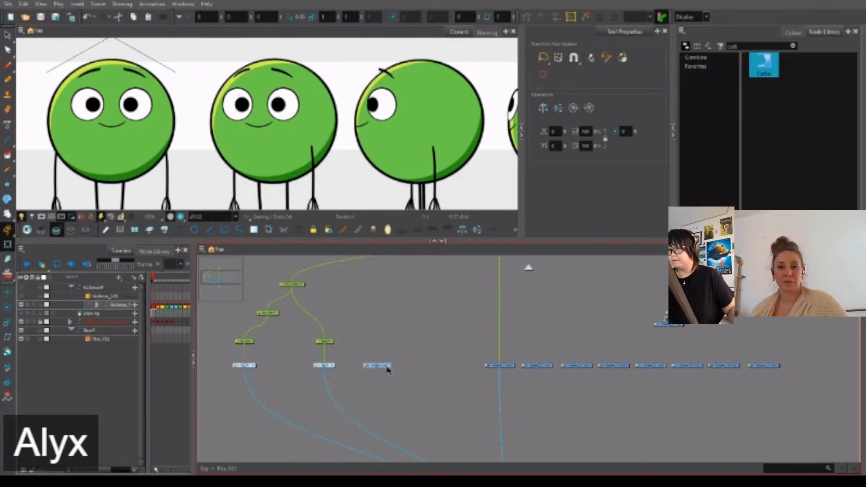
double_click(383, 365)
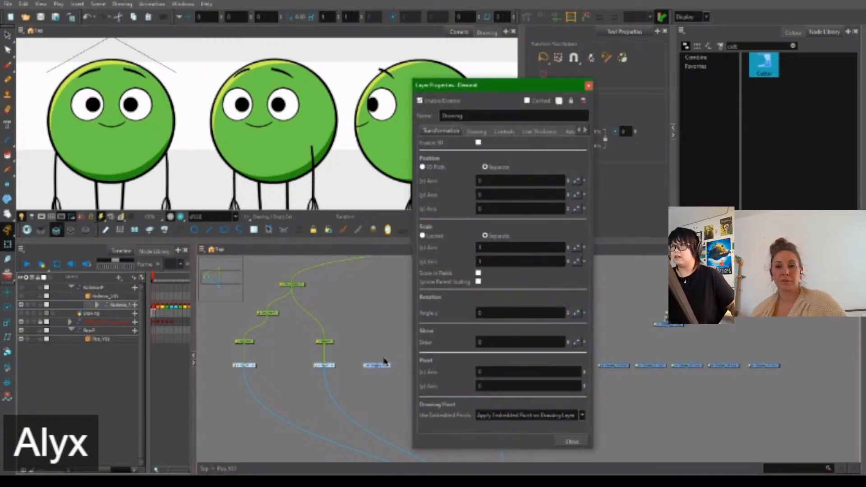
type("dody")
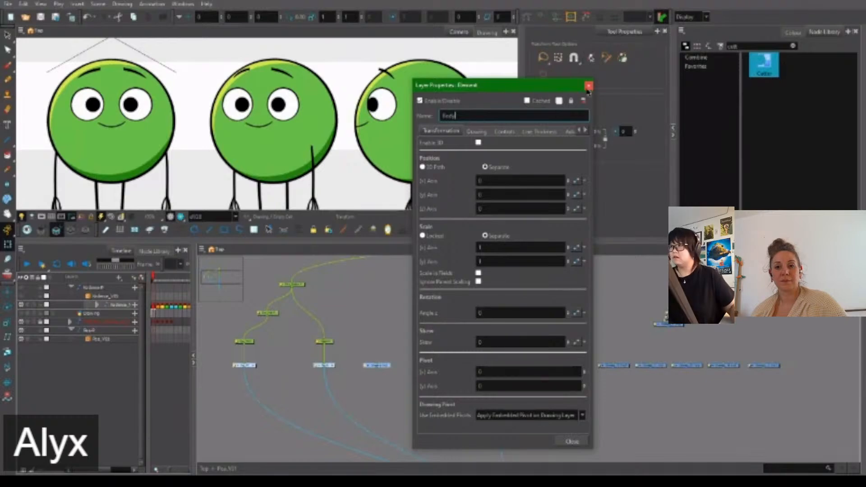
left_click(589, 85)
Place the Drawing_1 node between the Mouth group and the Body drawing and give it a name starting with Body_.
left_click_drag(376, 365, 405, 366)
left_click(431, 401)
left_click_drag(514, 369, 373, 370)
key("shift+e")
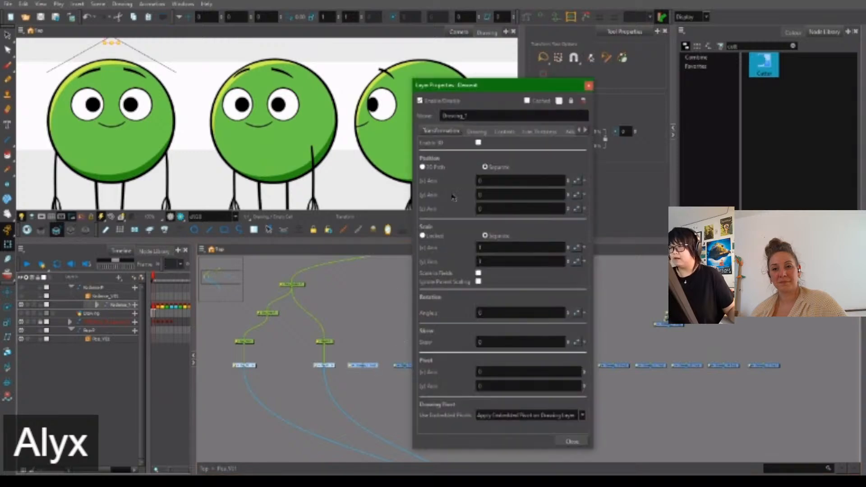
mouse_move(517, 116)
left_mouse_down()
mouse_move(447, 116)
mouse_move(504, 120)
left_mouse_up()
double_click(474, 117)
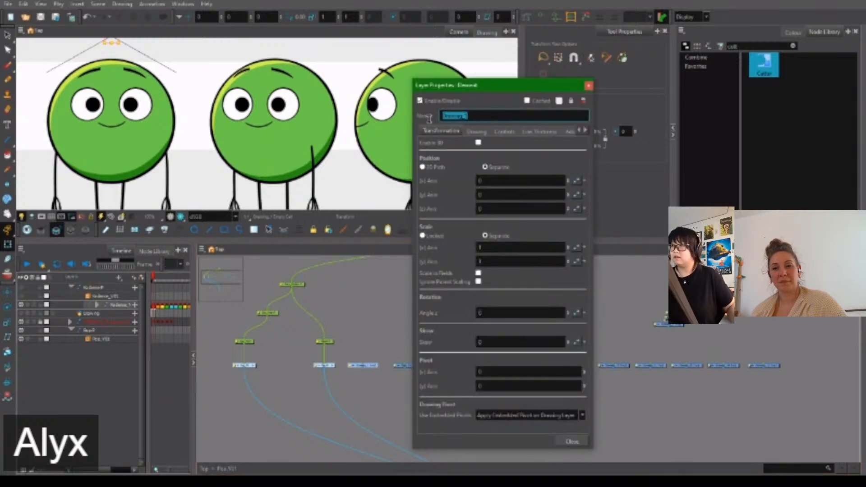
type("Body_R")
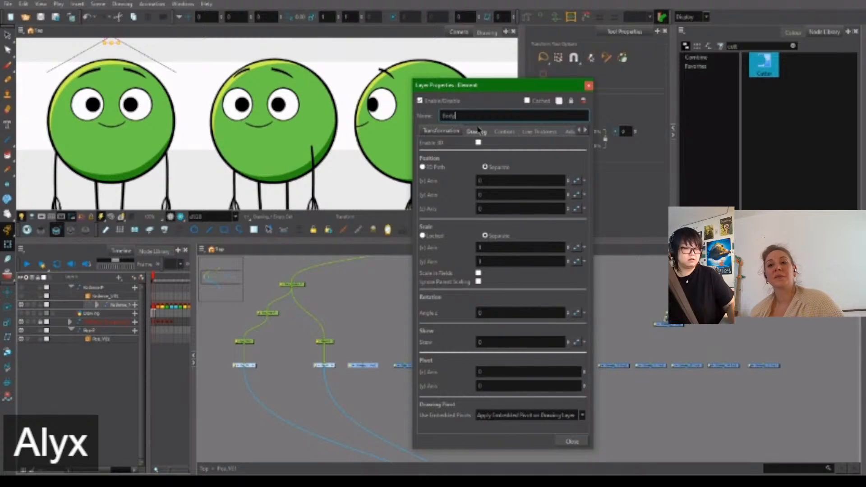
left_click(589, 87)
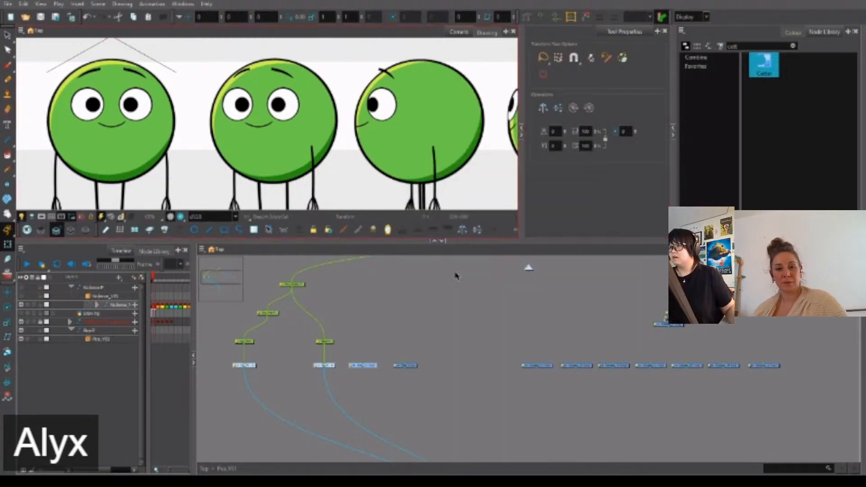
Bring the next loose drawing node beside the Body drawing and rename it Body_Shad.
left_click(378, 369)
scroll(542, 366, "up", 2)
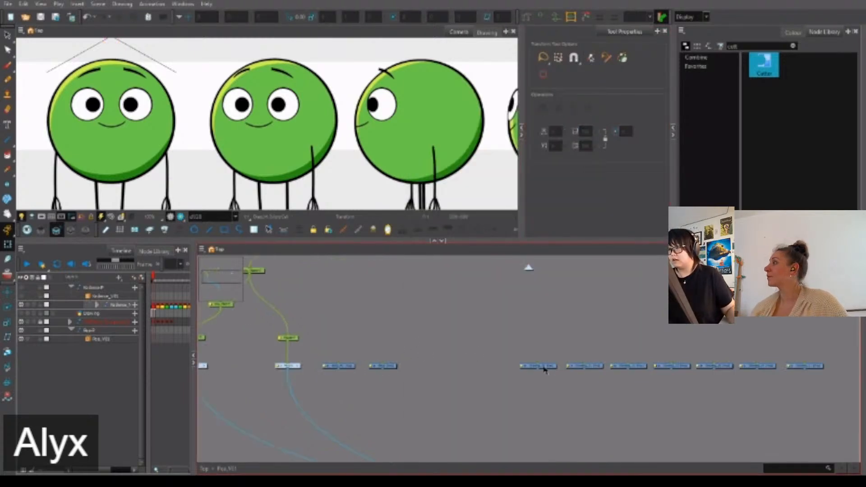
left_click_drag(545, 367, 430, 369)
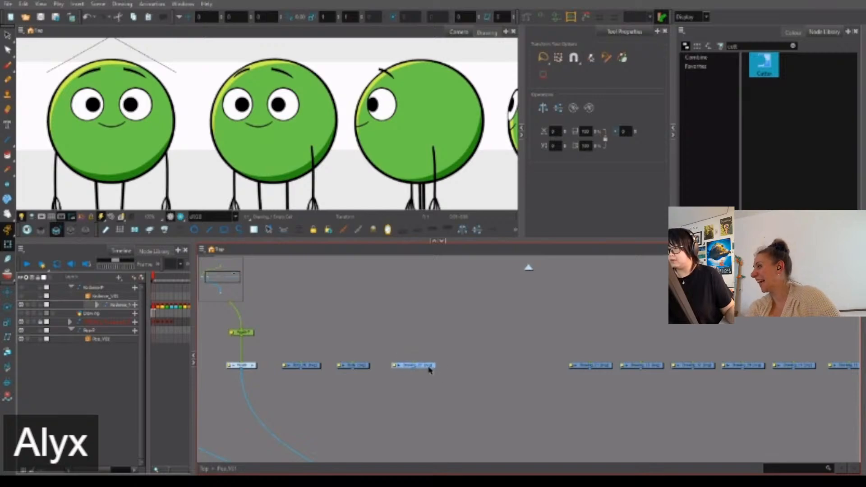
double_click(430, 369)
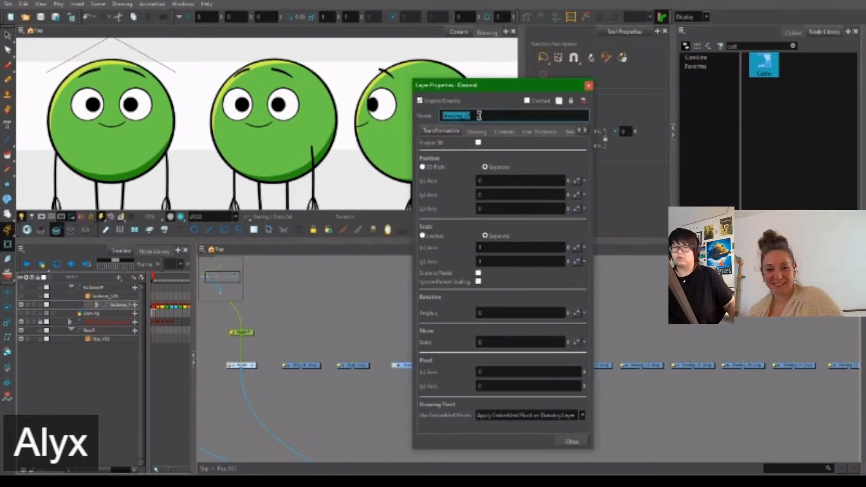
type("Body_Shad")
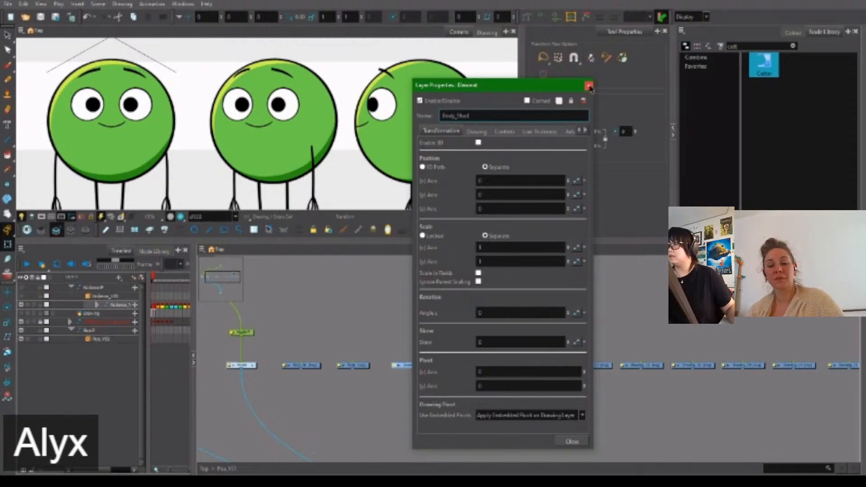
left_click(589, 86)
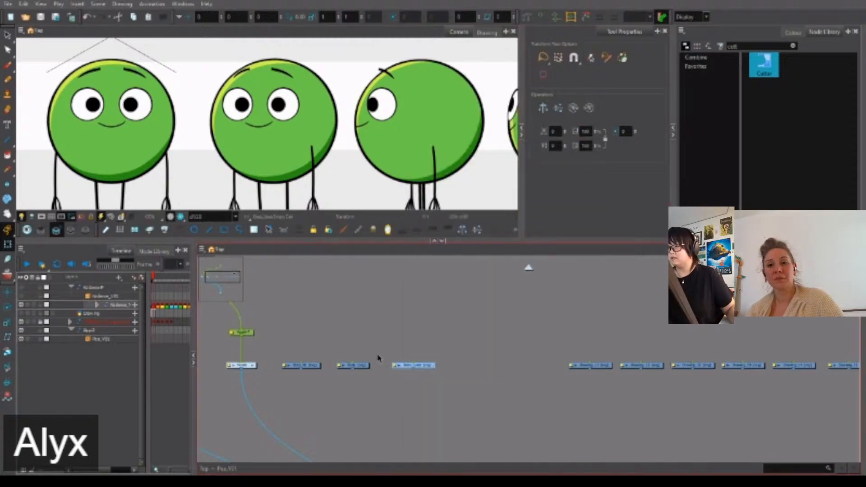
Swap the Body and Body_Shad nodes so that Body_Shad sits between the other two body drawings.
left_click_drag(359, 365, 466, 366)
left_click_drag(503, 342, 358, 365)
left_click(409, 366)
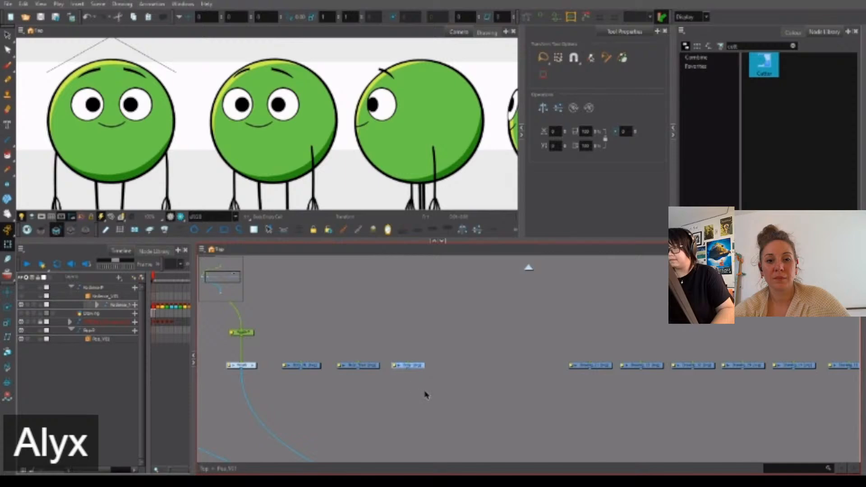
Combine the three body drawings in a new composite placed below them and feed it into the main composite.
left_click_drag(441, 349, 284, 390)
key("shift+c")
left_click_drag(440, 414, 450, 342)
left_click_drag(378, 329, 502, 418)
scroll(454, 336, "down", 2)
left_click_drag(450, 304, 498, 389)
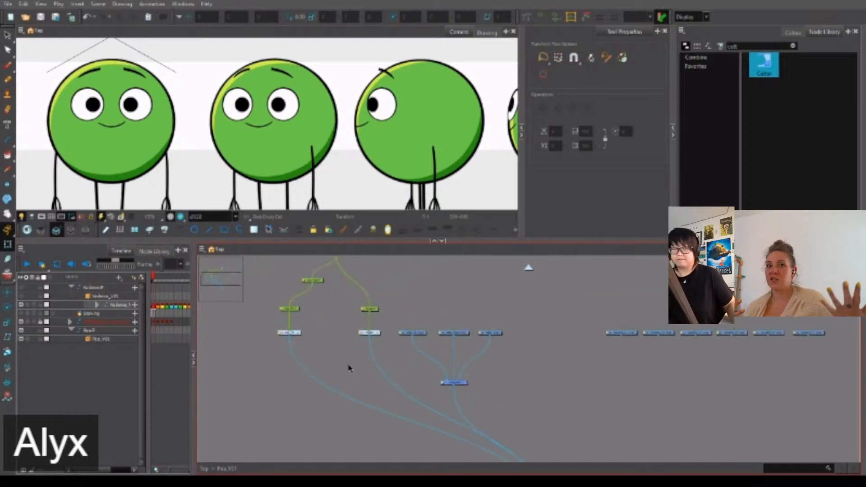
Insert a new composite on the cable below the Eye_FR group.
key("shift+c")
left_click_drag(366, 369, 321, 392)
left_click(409, 393)
left_click_drag(412, 384, 407, 388)
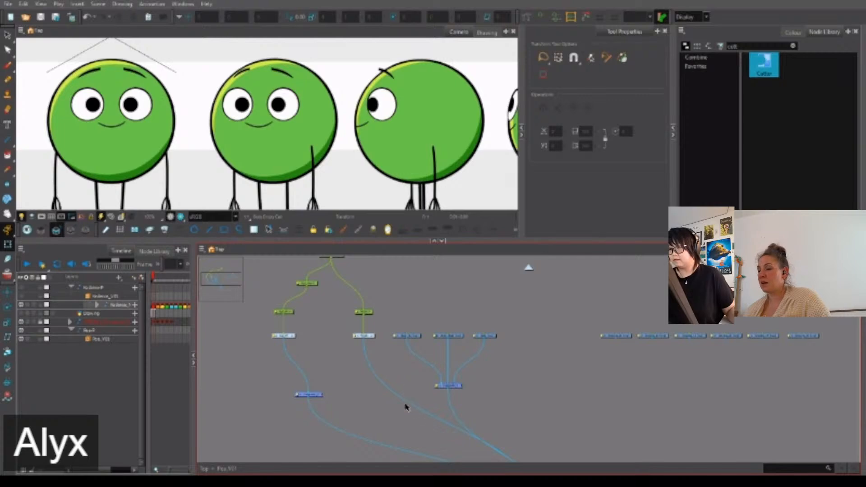
scroll(308, 395, "up", 2)
Rename the composite below Eye_FR to Face_Comp and connect the Mouth group to it.
double_click(308, 395)
left_click(443, 117)
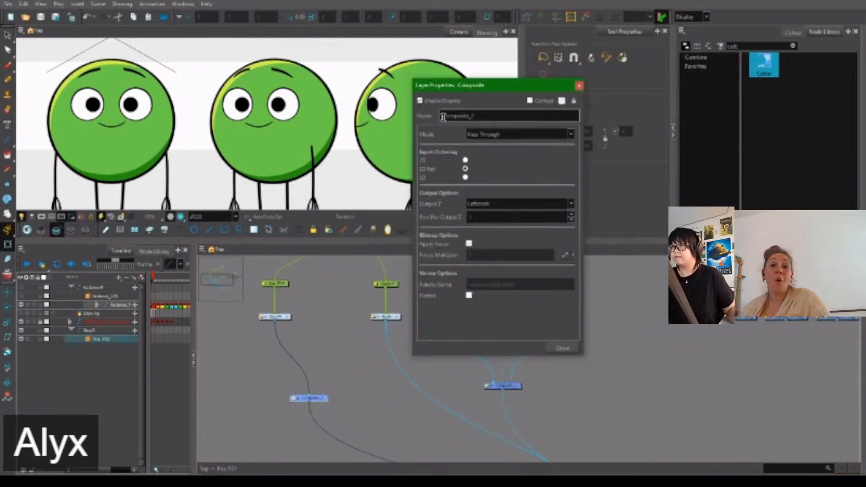
type("Face-")
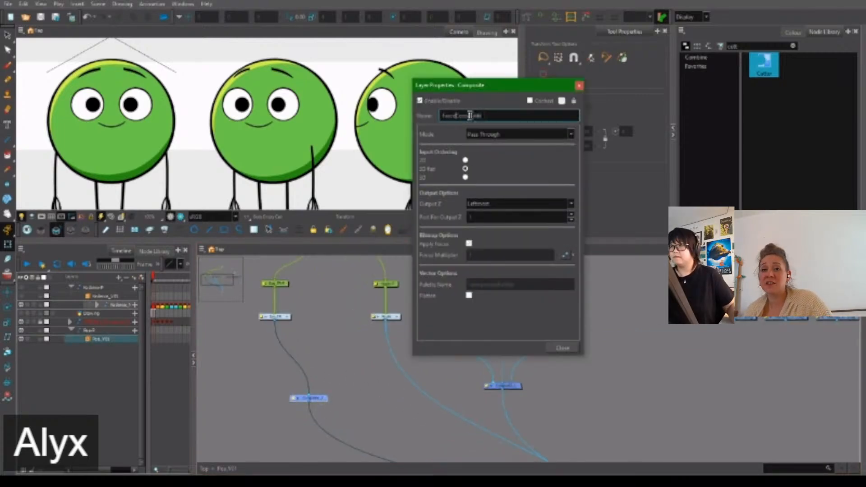
left_click_drag(469, 116, 507, 114)
key("BackSpace")
left_click(579, 86)
left_click_drag(388, 352, 322, 398)
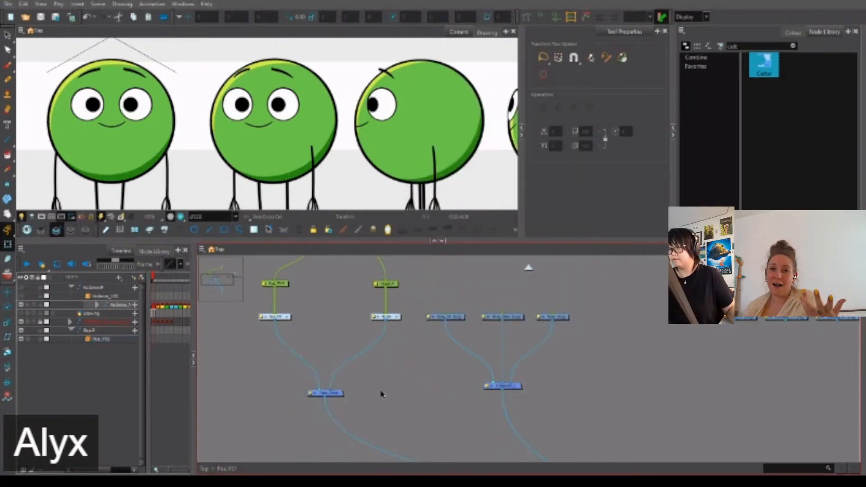
Move the next loose drawing node beside the Body drawing and bring the full pea characters into the camera view.
scroll(403, 383, "down", 3)
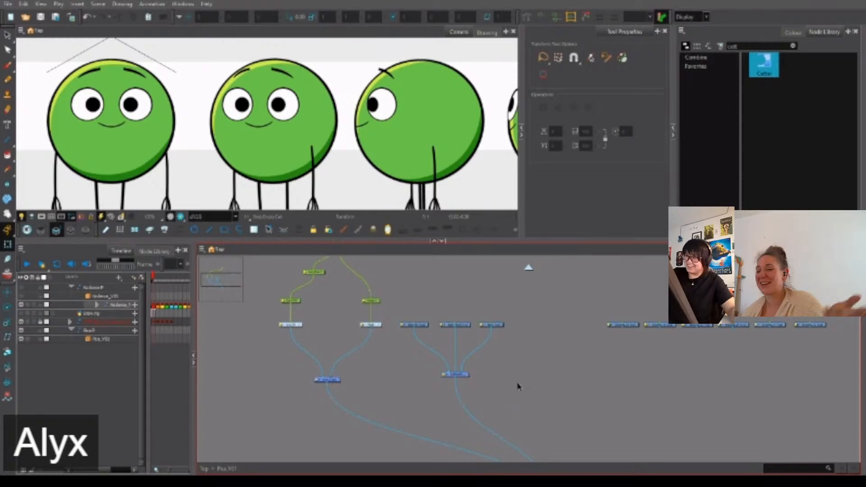
left_click_drag(629, 357, 435, 354)
scroll(570, 356, "up", 2)
scroll(464, 171, "down", 3)
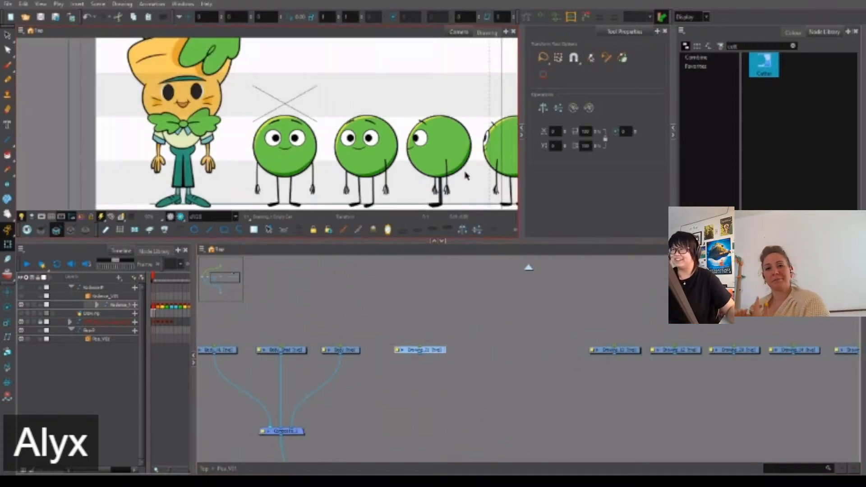
scroll(348, 184, "up", 1)
left_click_drag(320, 195, 361, 155)
Rename the body drawings' composite Body_Comp and place it lower beneath them.
mouse_move(420, 389)
left_mouse_down()
mouse_move(473, 365)
mouse_move(406, 350)
left_mouse_up()
scroll(406, 350, "down", 2)
double_click(359, 363)
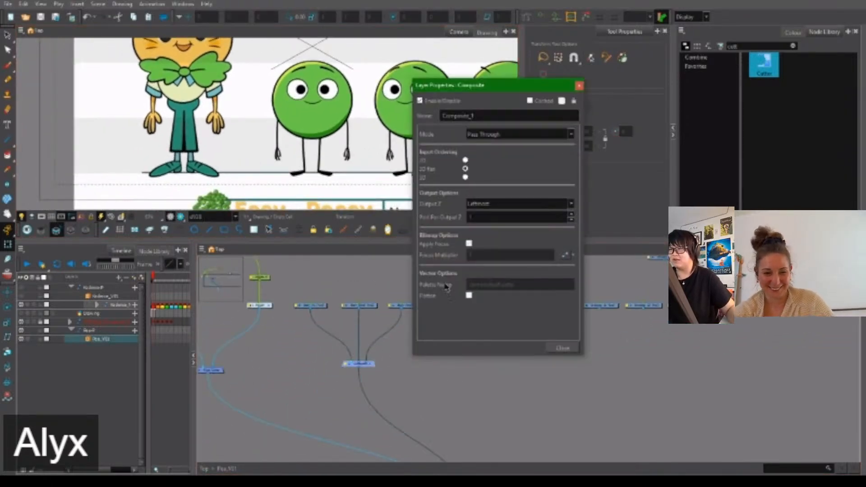
left_click(439, 115)
left_click_drag(488, 116, 439, 116)
type("Go")
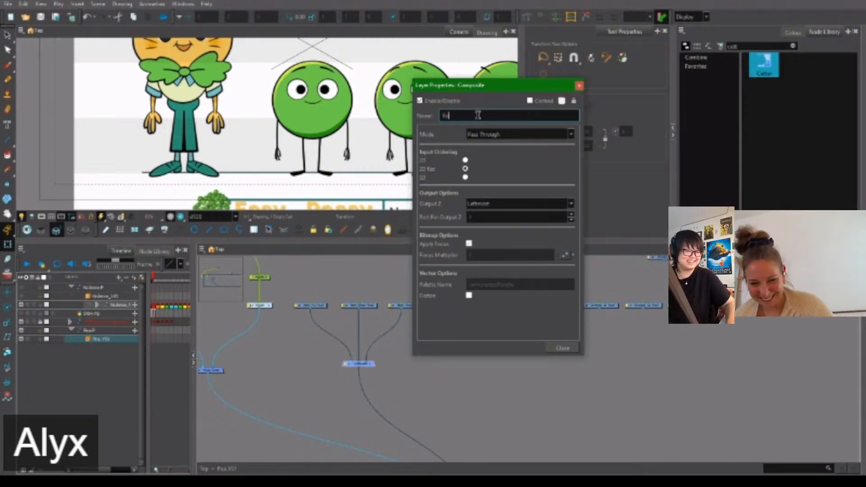
type("dy_Co")
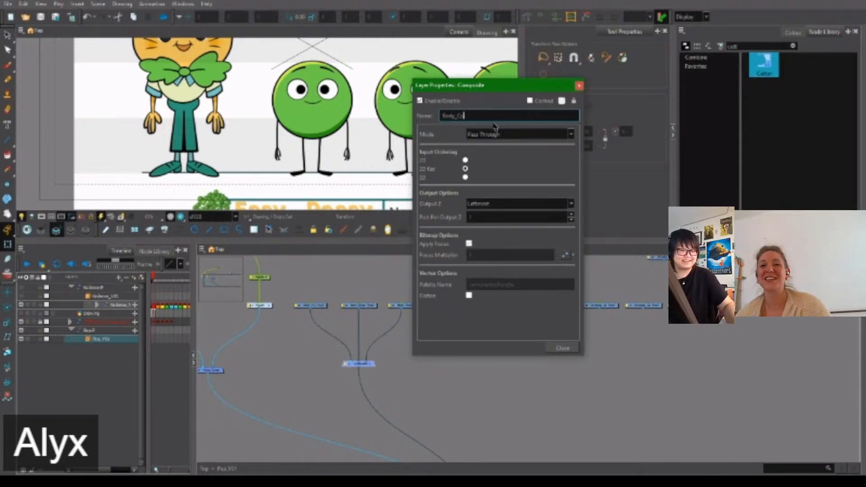
left_click(579, 85)
left_click(477, 375)
scroll(375, 366, "up", 1)
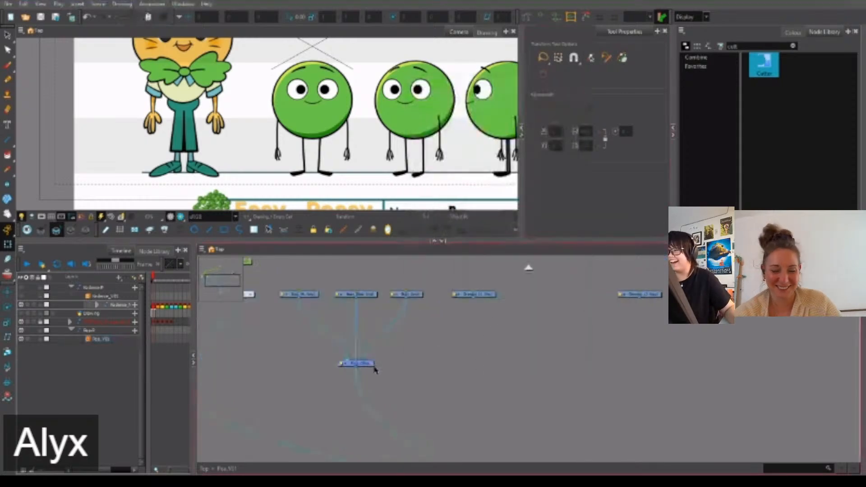
left_click_drag(372, 368, 371, 388)
Paste a composite node below the loose drawing beside Body.
left_click(450, 332)
left_click(475, 295)
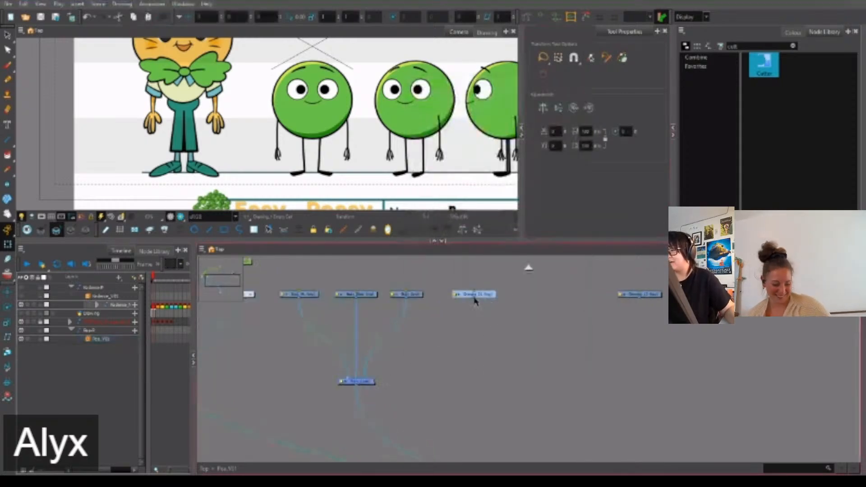
left_click_drag(489, 309, 477, 327)
scroll(477, 330, "down", 2)
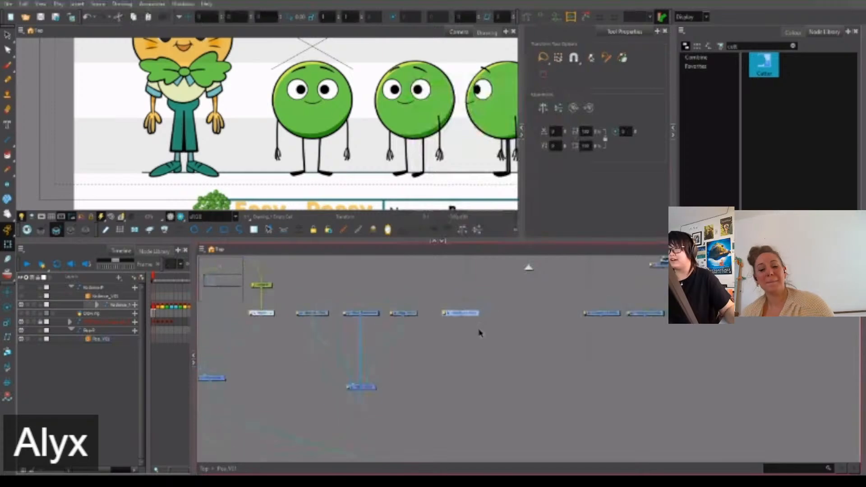
scroll(475, 327, "up", 1)
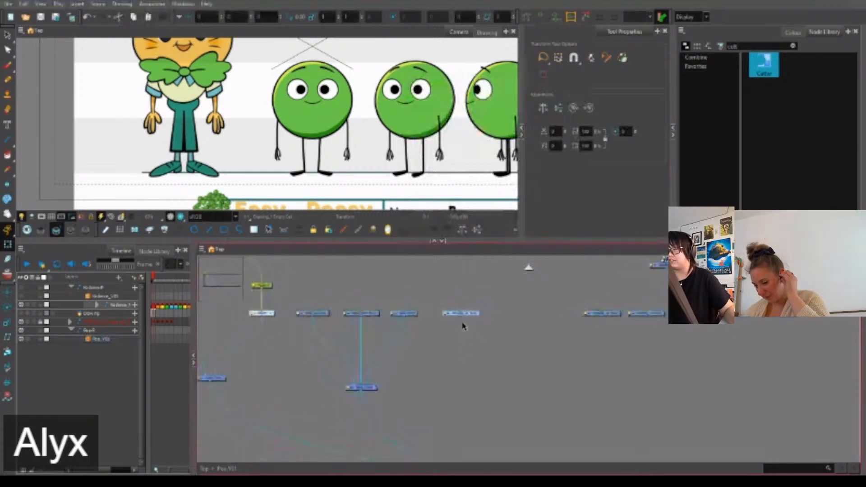
left_click_drag(460, 386, 457, 358)
left_click(465, 364)
key("ctrl+v")
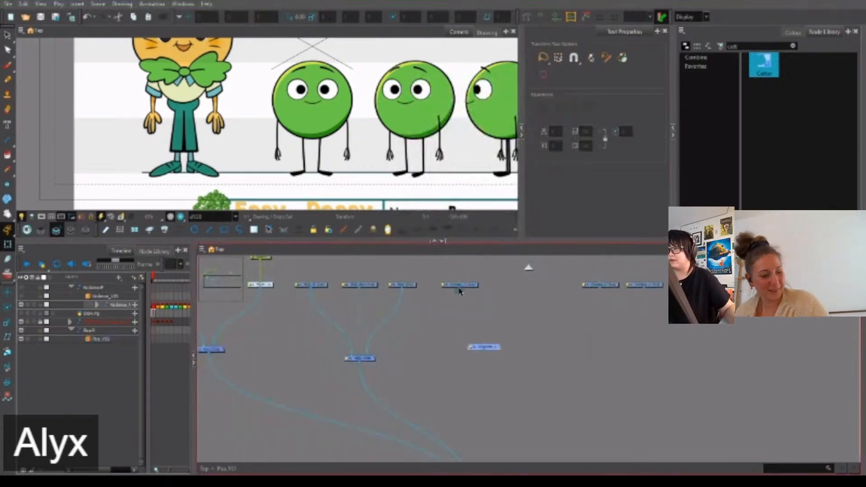
Connect the drawing beside Body to the pasted composite and link that composite to the main composite.
left_click_drag(460, 288, 468, 364)
scroll(513, 429, "down", 1)
scroll(495, 316, "down", 1)
left_click_drag(485, 305, 478, 393)
left_click(482, 360)
left_click(474, 361)
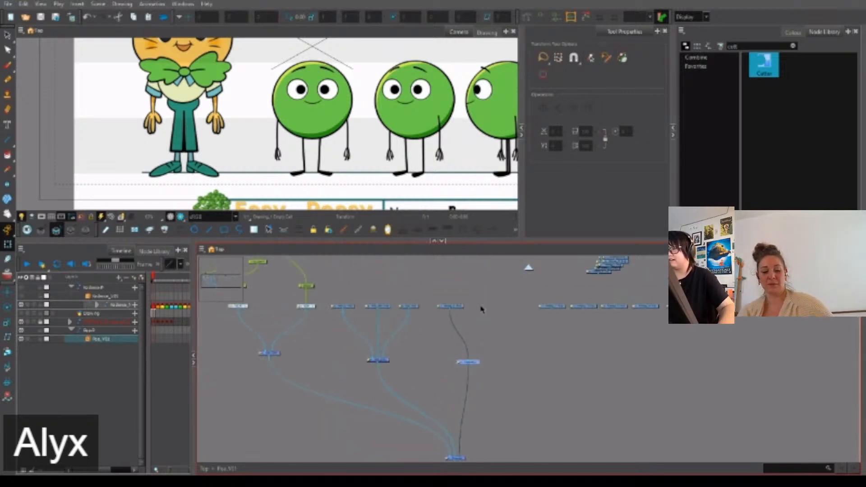
Rename the composite under the loose drawing beside the body drawings as Arms_Comp.
double_click(469, 362)
left_click(442, 116)
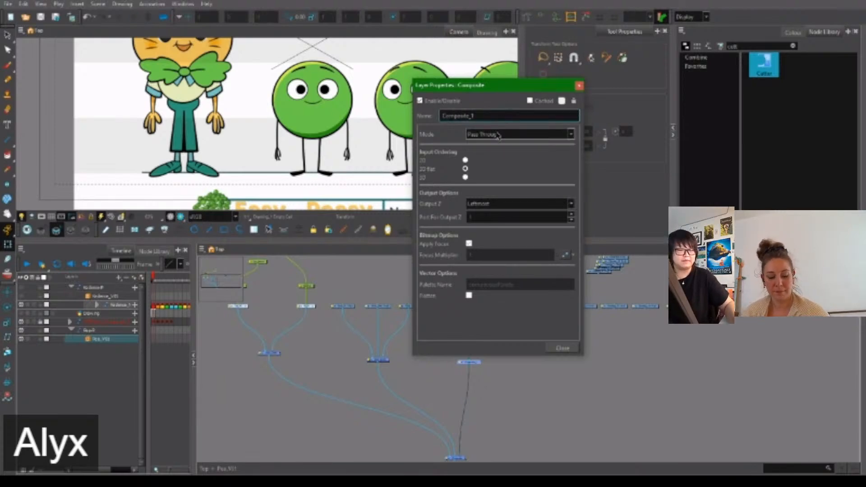
type("hand_")
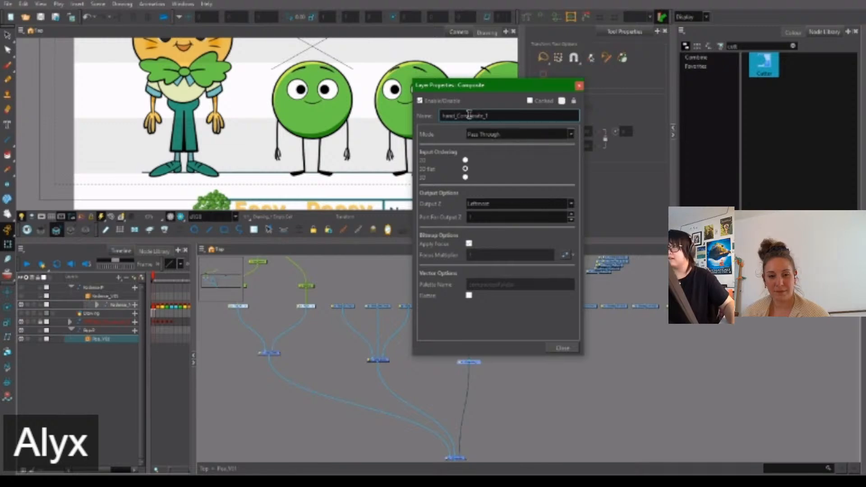
left_click_drag(469, 115, 433, 117)
key("BackSpace")
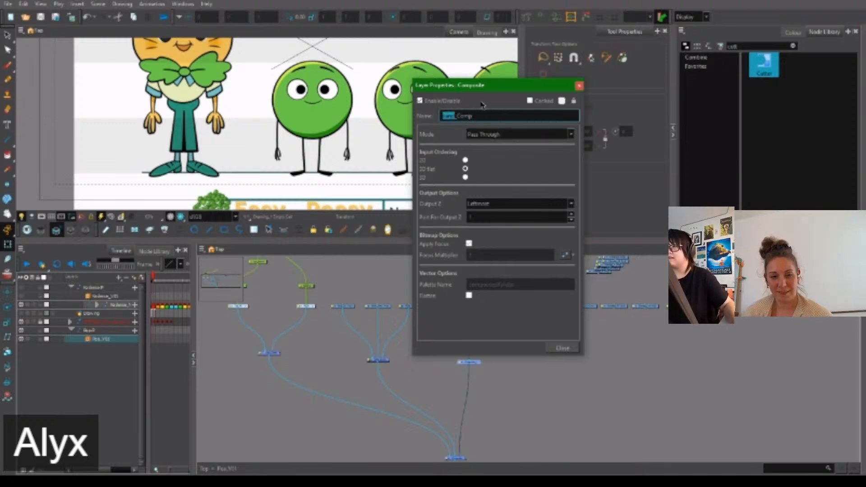
type("Arms")
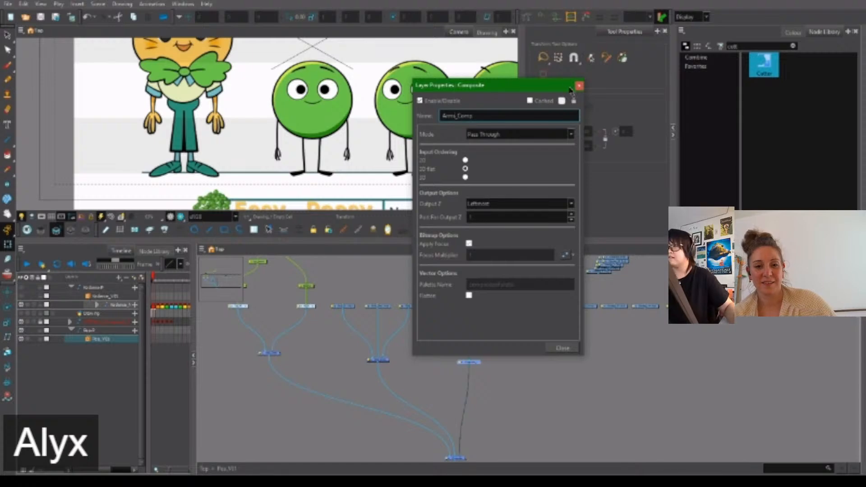
left_click(579, 87)
Paste another composite beside Arms_Comp and link it to the main composite.
left_click(511, 369)
key("ctrl+v")
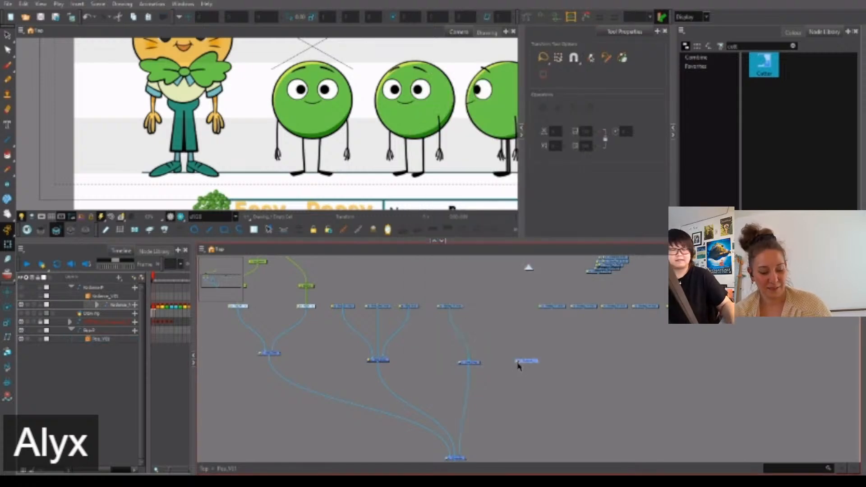
scroll(522, 364, "up", 1)
left_click_drag(523, 365, 483, 409)
left_click_drag(535, 367, 523, 410)
scroll(557, 346, "up", 1)
Rename the newly pasted composite as Leg_Comp.
double_click(558, 344)
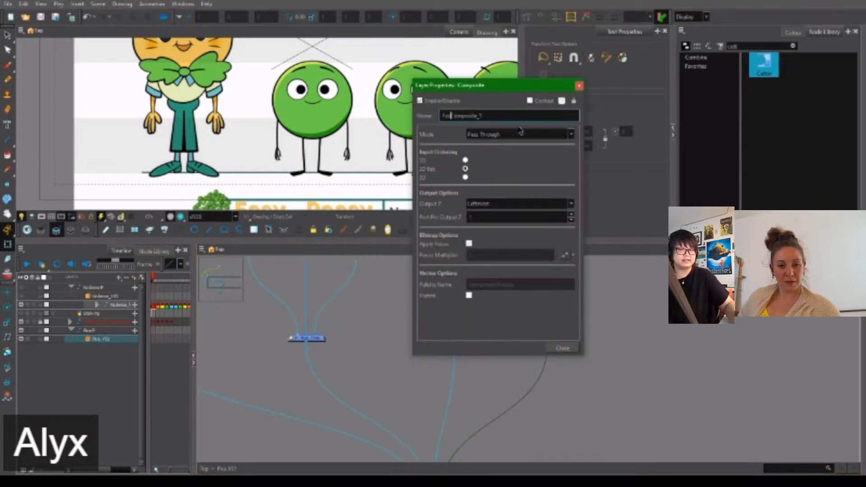
key("BackSpace")
key("BackSpace")
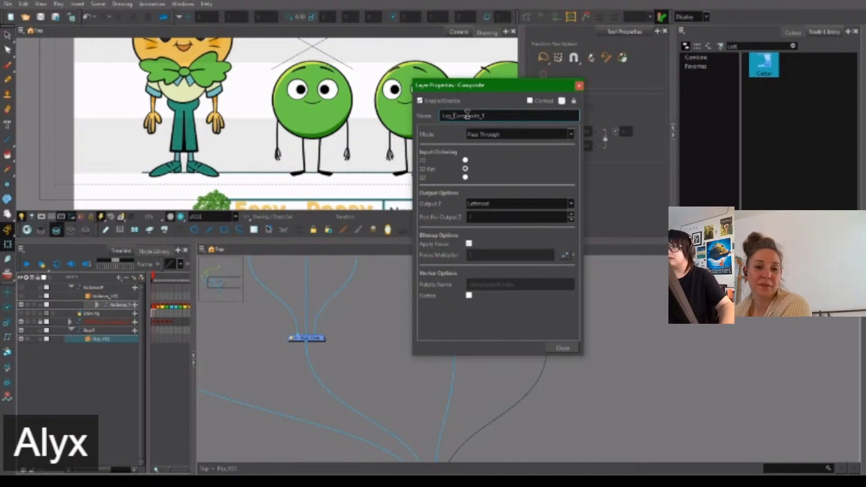
left_click(579, 85)
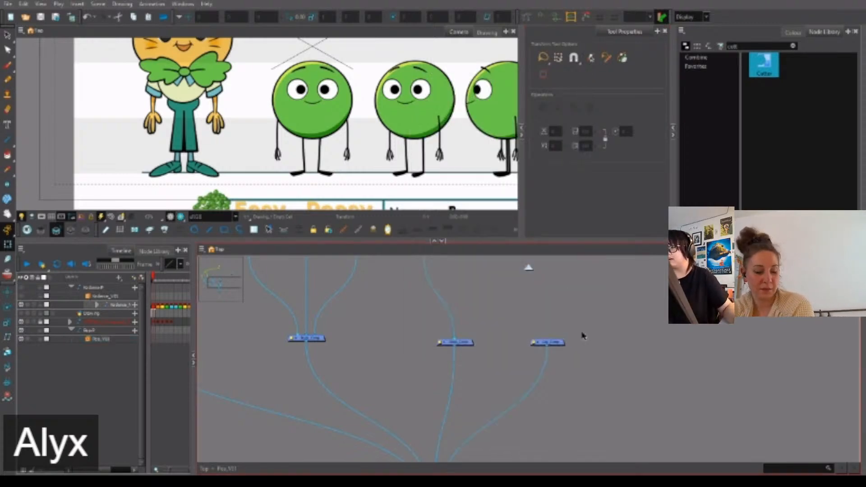
Rename the drawing node connected to Arms_Comp as Arms.
left_click(392, 324)
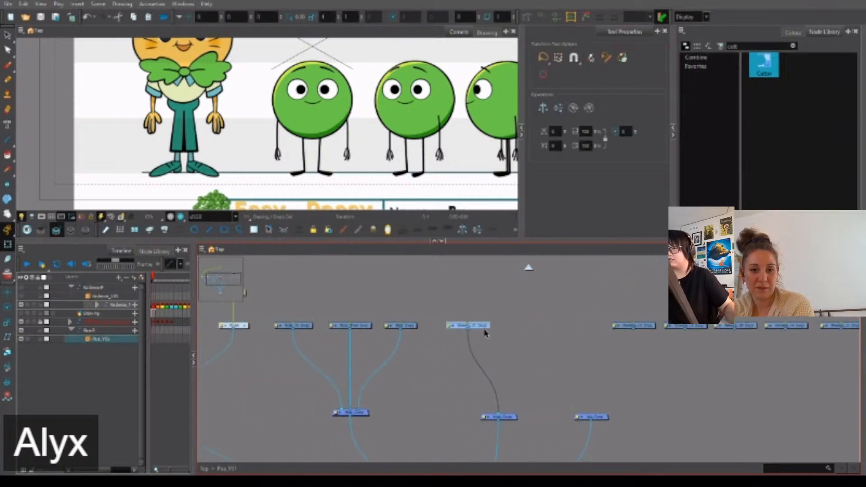
double_click(480, 326)
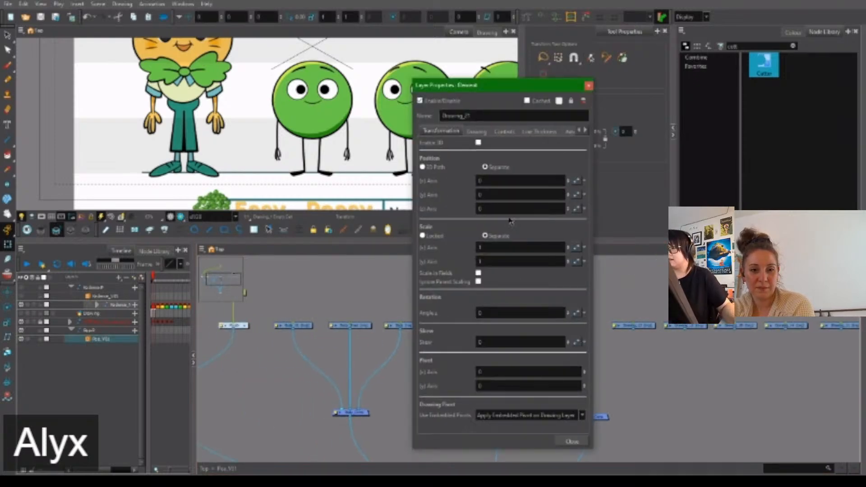
double_click(474, 112)
type("Al")
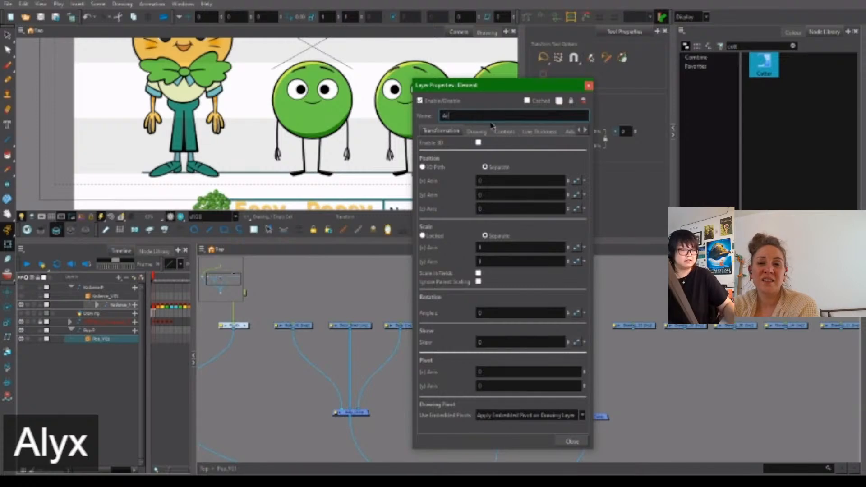
left_click(588, 86)
Group the Arms drawing and add a parent peg named Arms-P above it.
left_click(467, 326)
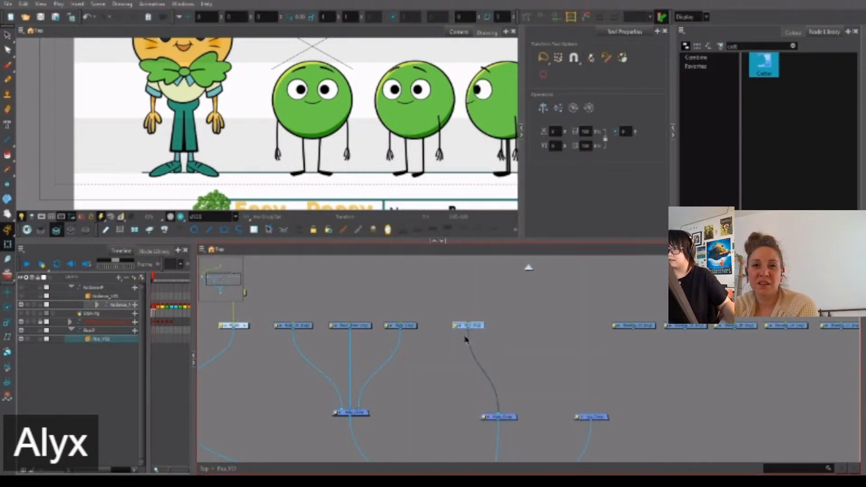
left_click(496, 325)
left_click_drag(475, 328, 494, 351)
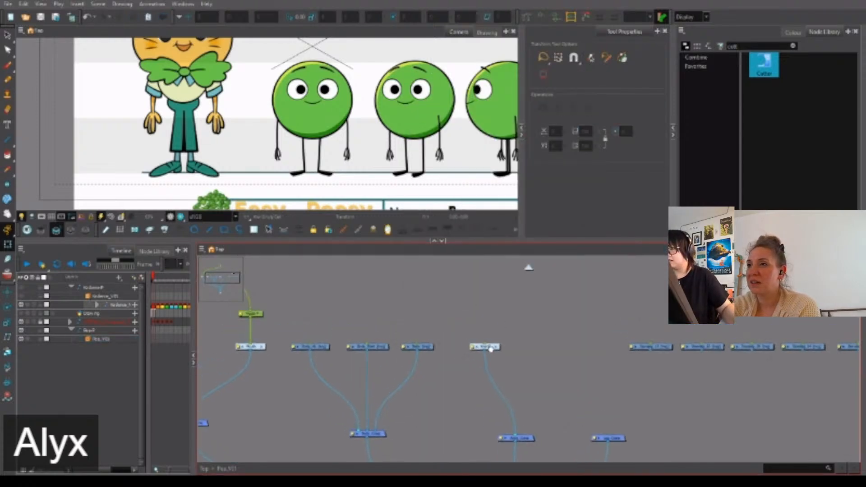
left_click(494, 349)
key("ctrl+p")
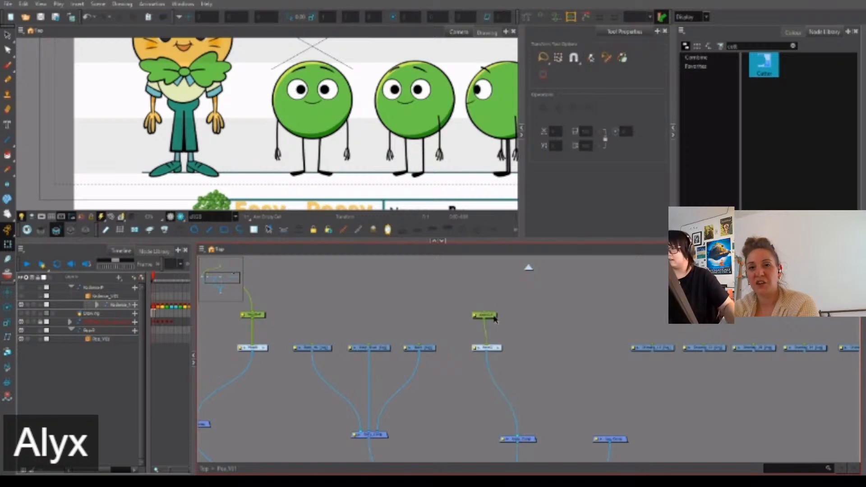
double_click(495, 314)
left_click(460, 115)
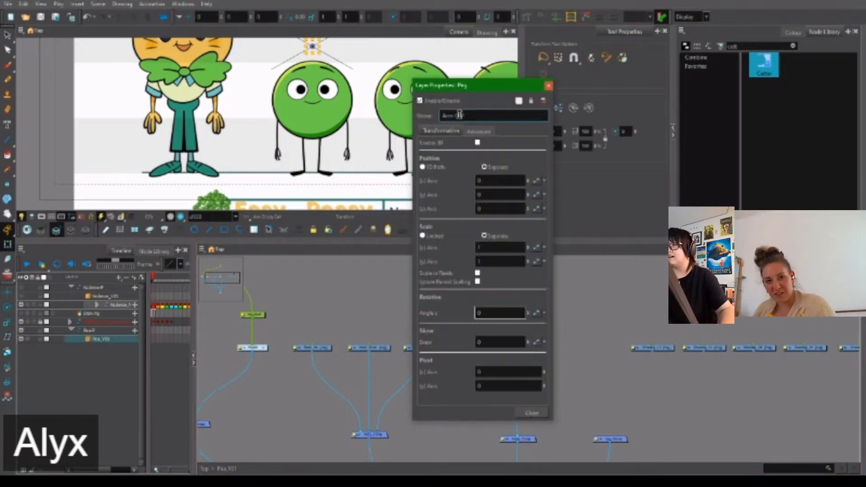
left_click(549, 85)
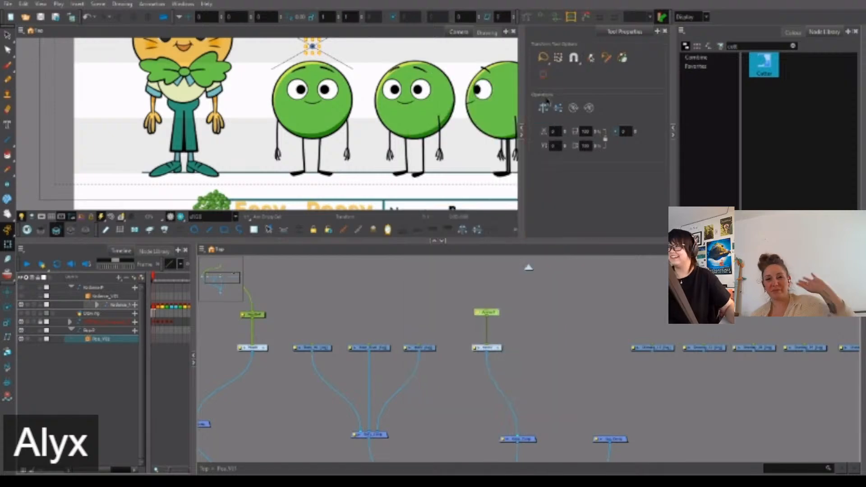
Place a second peg above the arms peg and name it Arms_Main-P.
left_click_drag(546, 332, 627, 312)
double_click(626, 311)
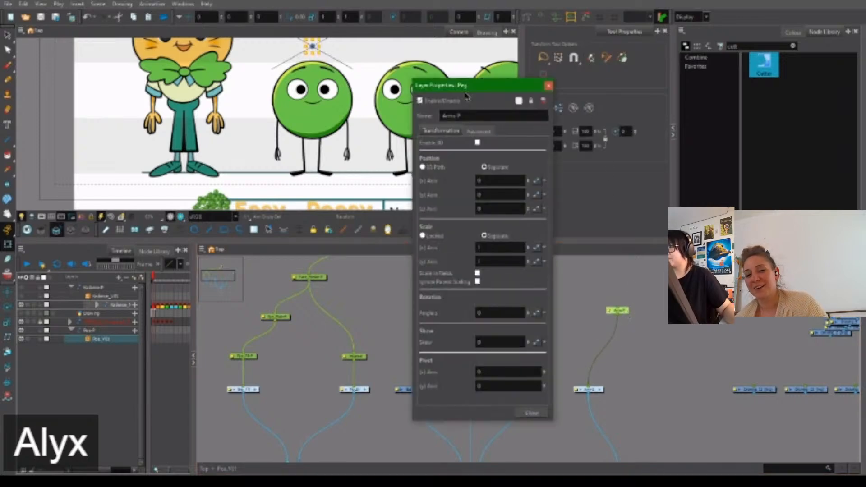
left_click(455, 116)
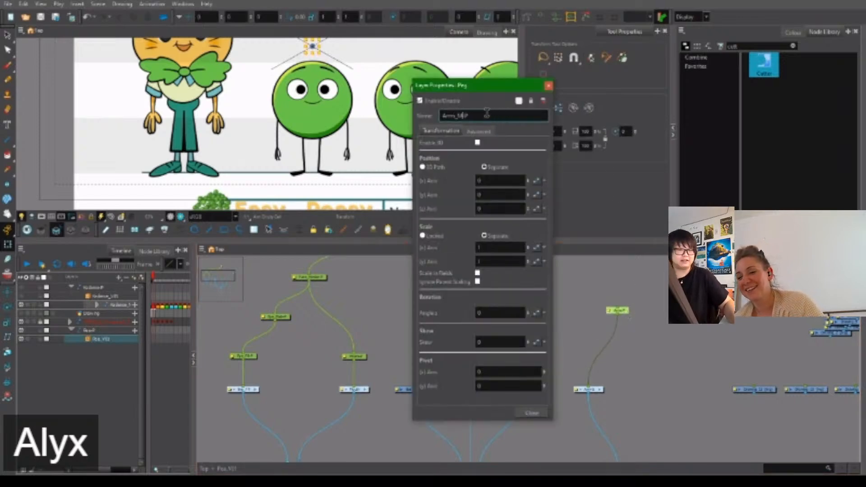
left_click(548, 86)
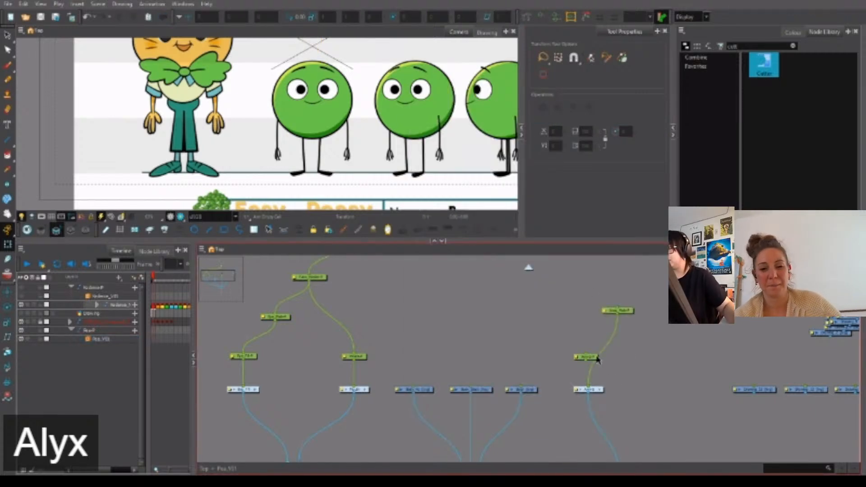
Rename the lower arm peg, directly above the arm group, as Arm_FR-P.
left_click(598, 358)
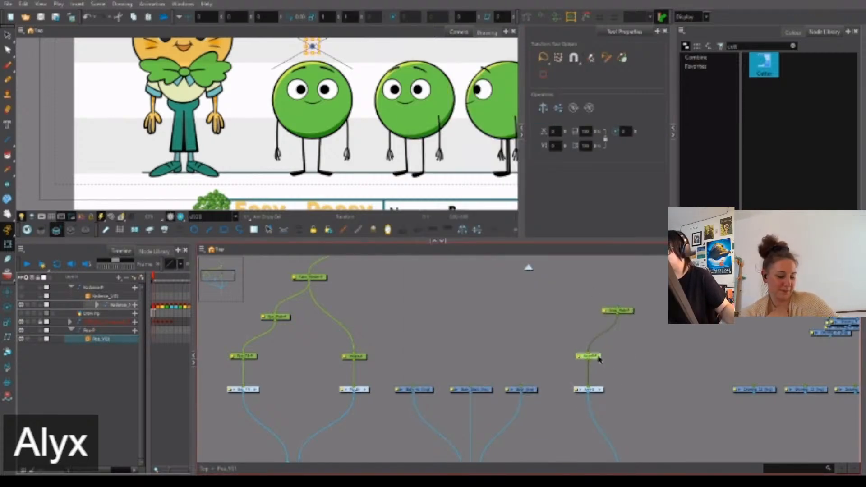
double_click(598, 358)
left_click(459, 114)
key("BackSpace")
key("BackSpace")
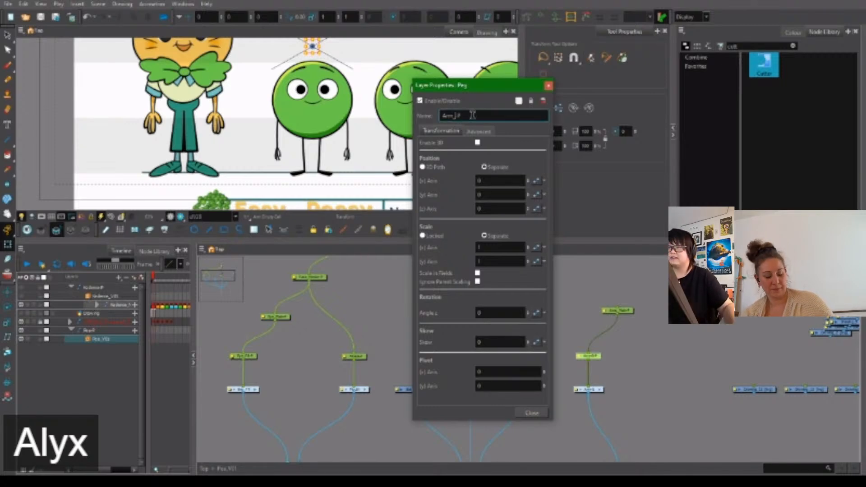
left_click(548, 87)
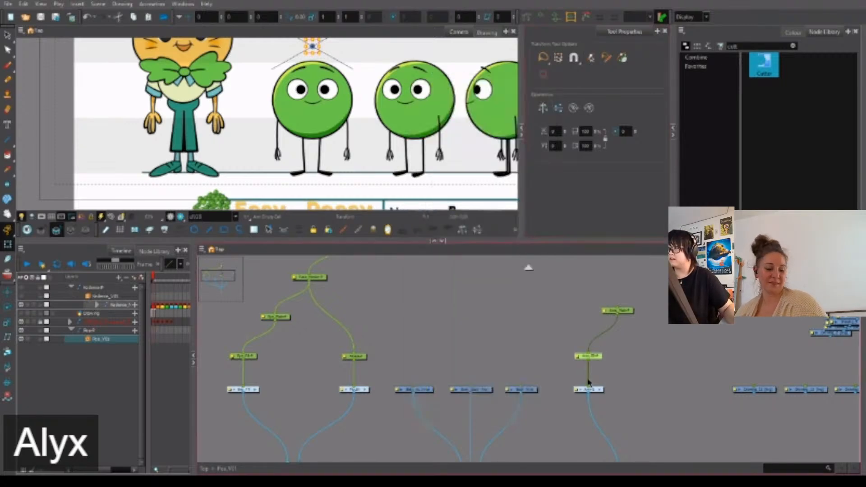
Rename the arm group as Arm_FR.
double_click(578, 392)
left_click(483, 113)
key("BackSpace")
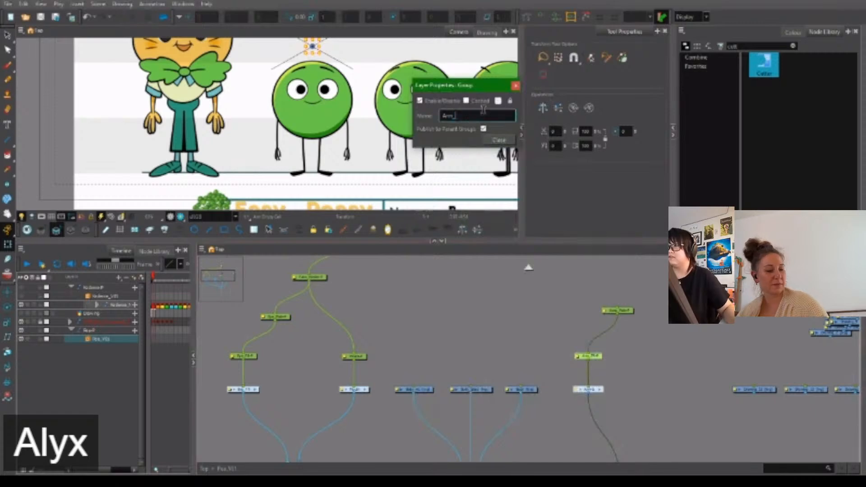
type("R")
left_click(516, 86)
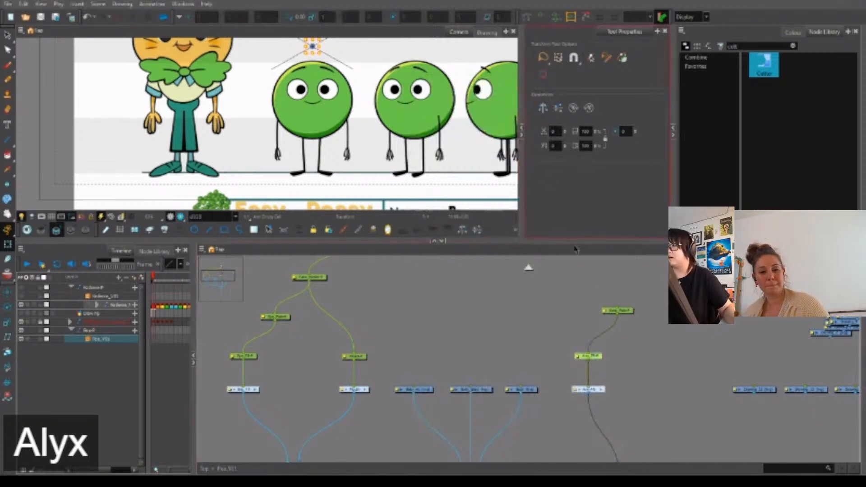
Add a parent peg to each of the three body drawings.
left_click_drag(633, 394, 607, 409)
scroll(559, 345, "up", 1)
scroll(607, 409, "down", 1)
scroll(588, 355, "down", 2)
left_click(515, 410)
left_click_drag(519, 396, 426, 417)
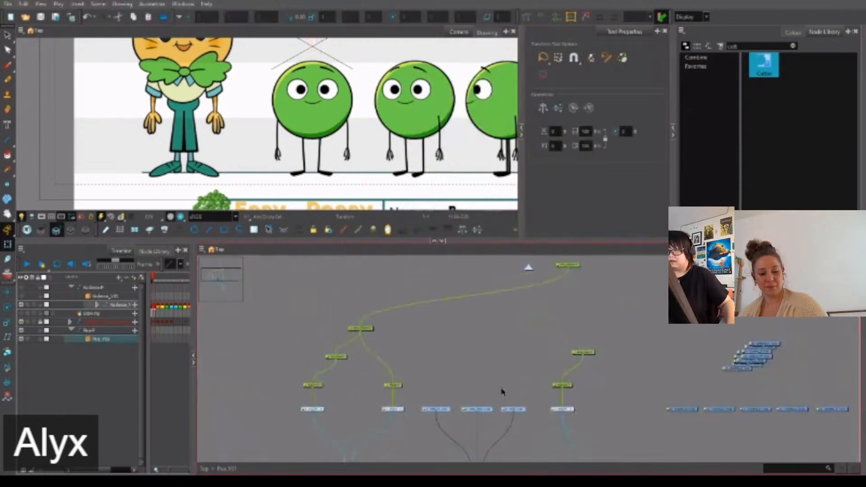
scroll(521, 391, "up", 3)
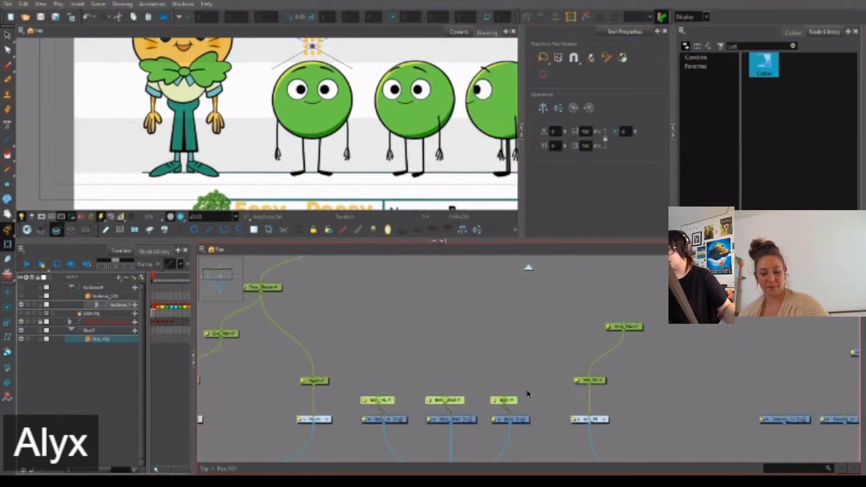
Align the three body pegs straight above their drawings, level with the mouth and arm pegs.
left_click(512, 382)
left_click_drag(446, 401, 452, 381)
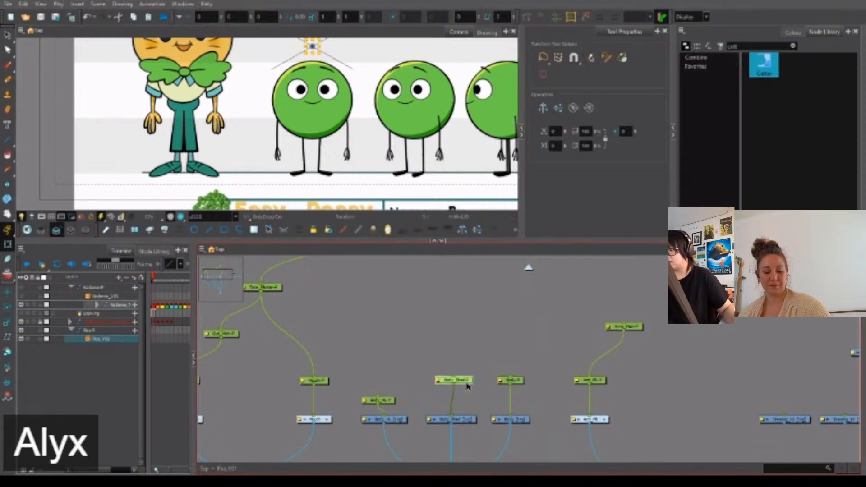
left_click_drag(387, 402, 394, 381)
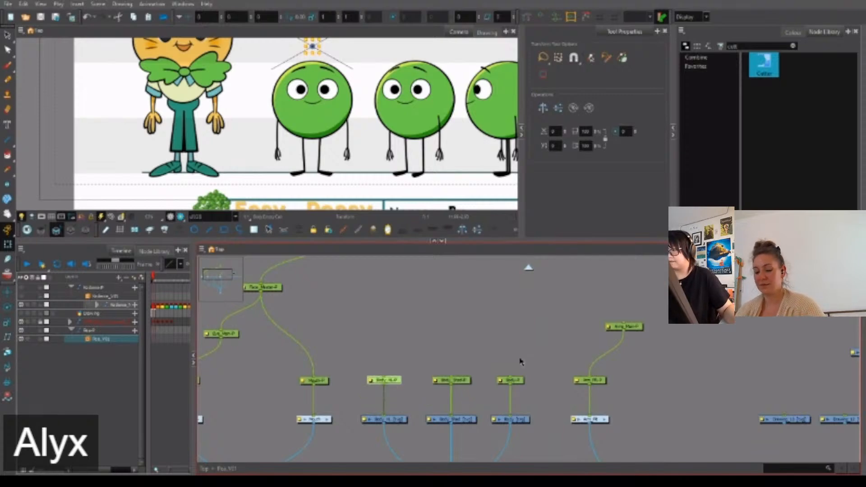
Add a shared peg above the body pegs, connect all three to it, and place it higher.
left_click(515, 380)
key("ctrl+p")
left_click_drag(512, 342, 451, 378)
left_click_drag(468, 315, 521, 303)
Rename the shared peg above the three body pegs as Body_Main-P.
double_click(521, 305)
left_click(488, 115)
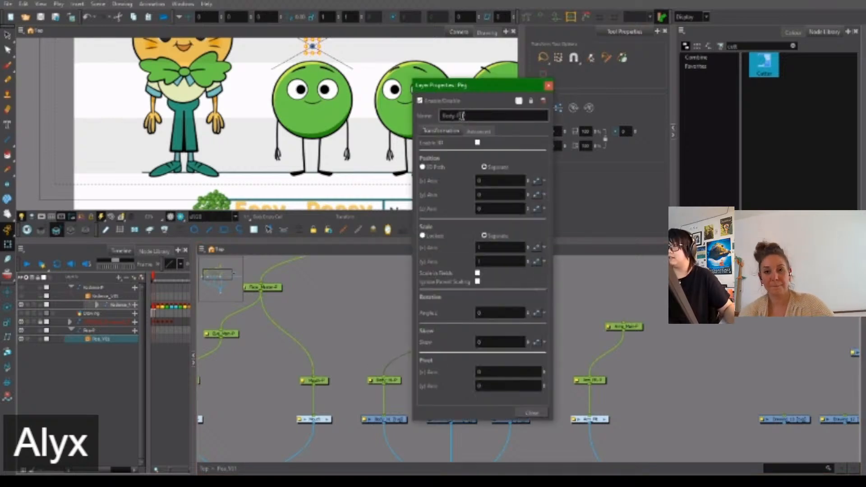
type("_Main")
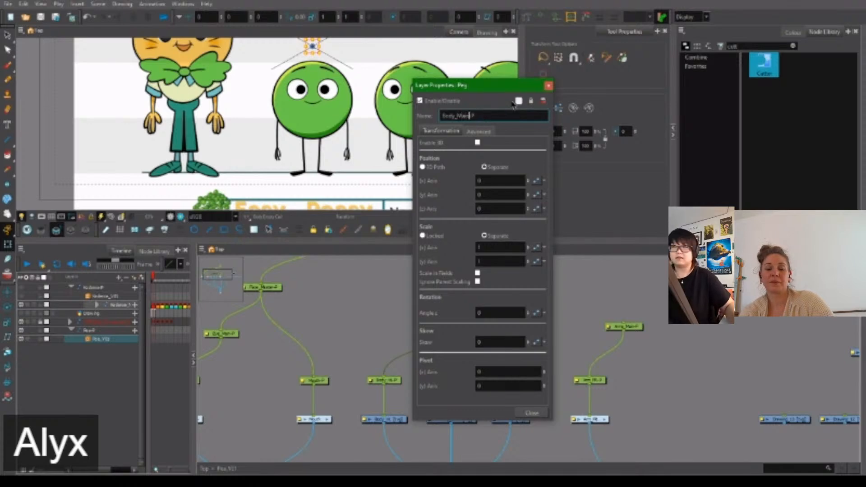
left_click(548, 85)
Add another peg above Body_Main-P, attach the face's top peg to it, and link it to the character's top peg.
left_click_drag(535, 316, 552, 296)
scroll(512, 359, "down", 2)
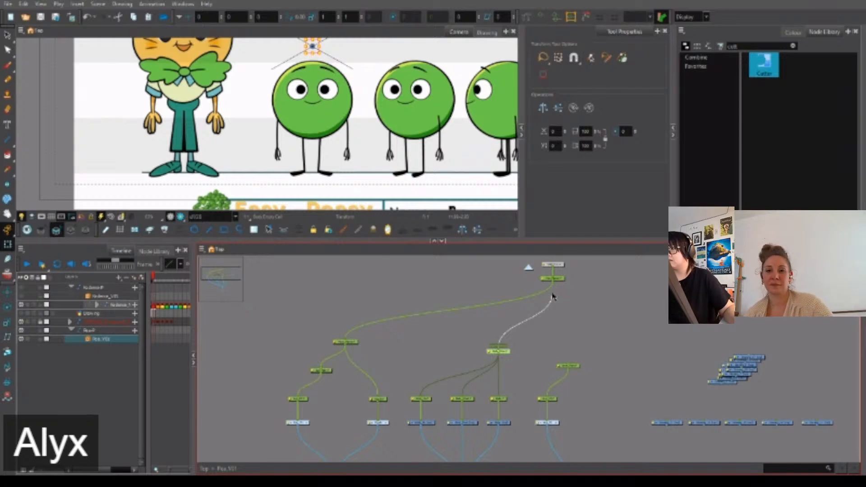
left_click_drag(553, 296, 551, 298)
key("ctrl+p")
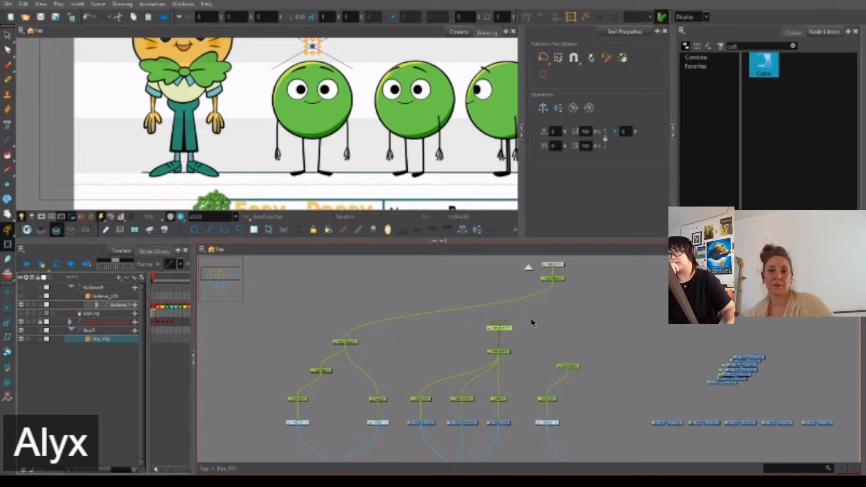
scroll(518, 326, "up", 4)
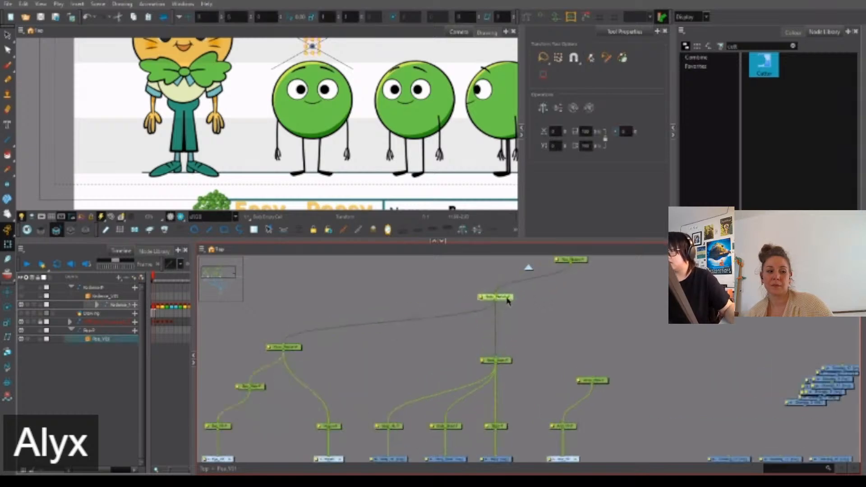
Rename the peg above Body_Main-P as Body_Master-P.
double_click(497, 294)
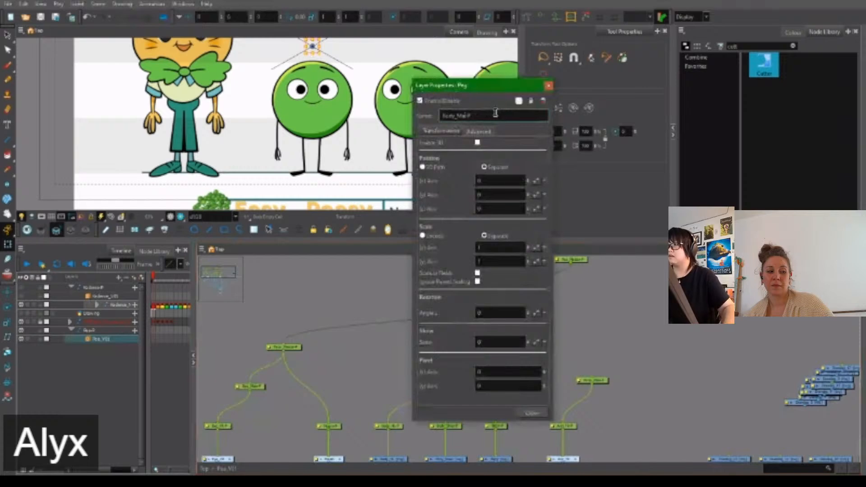
key("BackSpace")
key("BackSpace")
type("s")
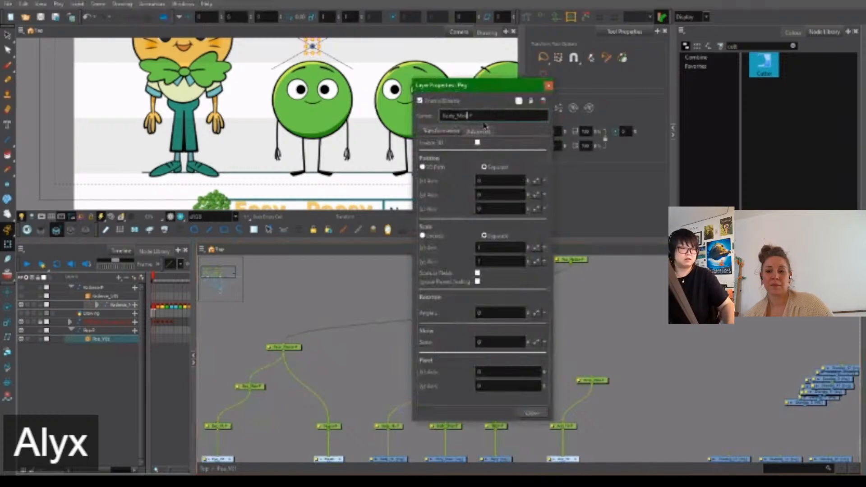
type("ter")
key("BackSpace")
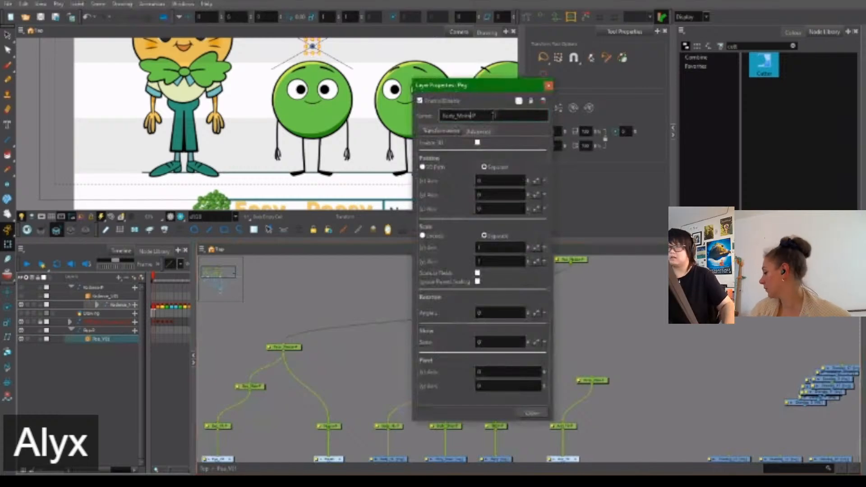
left_click(548, 85)
Raise the character's top peg and input port to make room above Body_Master-P.
left_click_drag(568, 291, 525, 321)
scroll(529, 364, "down", 2)
key("Up")
key("Up")
key("Up")
key("Up")
key("Up")
key("Up")
key("Up")
key("Up")
key("Up")
key("Up")
key("Up")
key("Up")
key("Up")
key("Up")
key("Up")
key("Up")
key("Up")
key("Up")
key("Up")
key("Up")
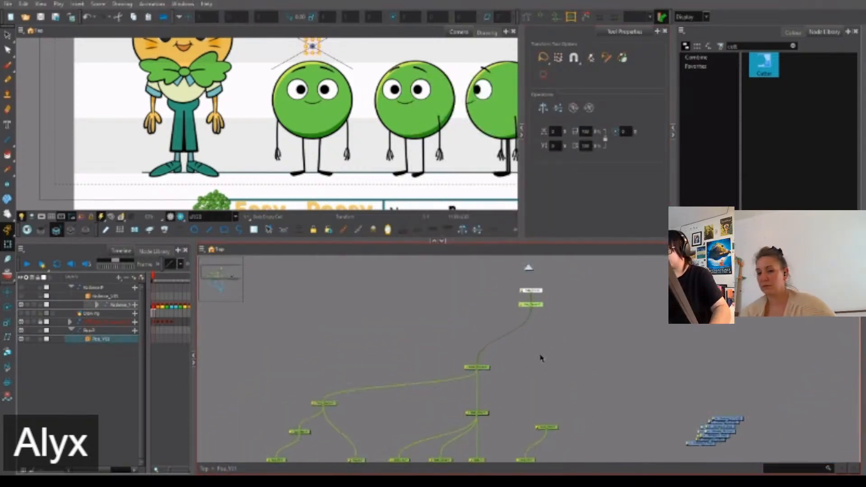
Insert another peg between Body_Master-P and the character's top peg, and place it below the top peg.
left_click(533, 347)
left_click(477, 367)
key("ctrl+p")
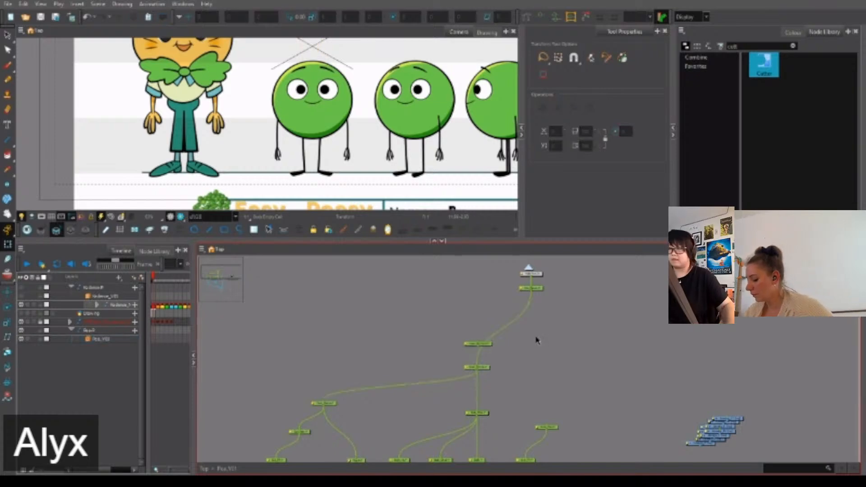
left_click_drag(489, 343, 547, 425)
Rename the newly inserted peg above Body_Master-P as UpperBody_Master-P.
scroll(527, 310, "up", 1)
double_click(524, 322)
left_click_drag(480, 115, 462, 115)
type("a")
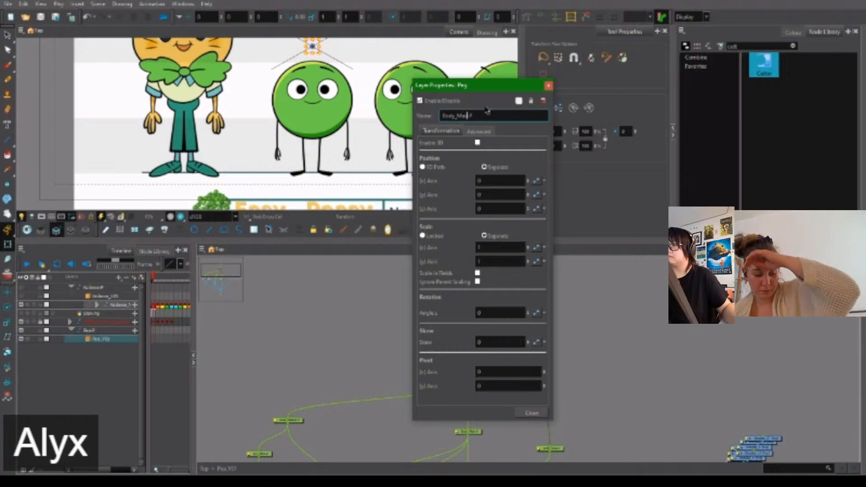
type("in")
left_click(442, 116)
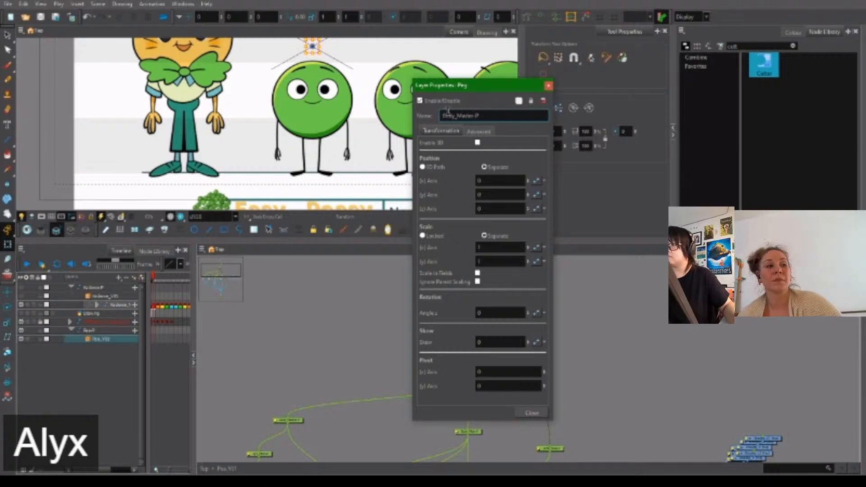
type("Upper")
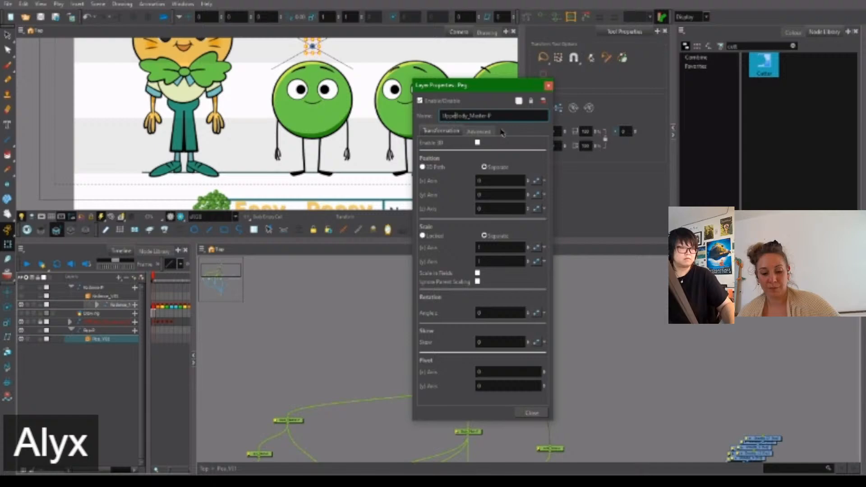
left_click(548, 86)
Adjust the position of UpperBody_Master-P and connect the arm's top peg to it.
left_click_drag(535, 322, 547, 326)
left_click_drag(590, 398, 567, 303)
left_click_drag(666, 378, 598, 361)
Rename the first unused drawing beside the arm group as Leg.
left_click(584, 400)
double_click(584, 400)
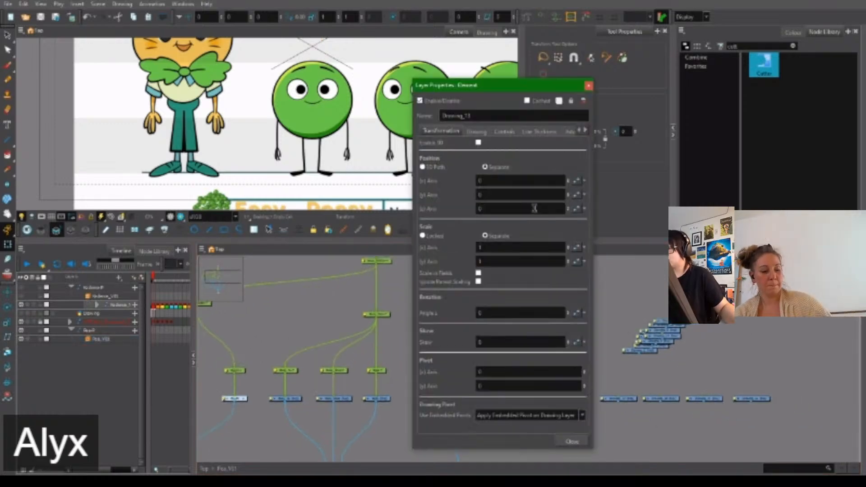
double_click(486, 115)
key("BackSpace")
type("Leg")
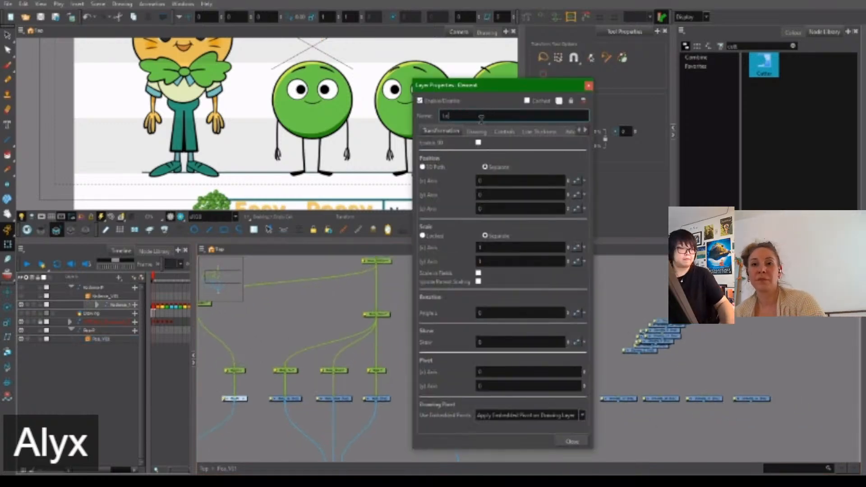
left_click(588, 85)
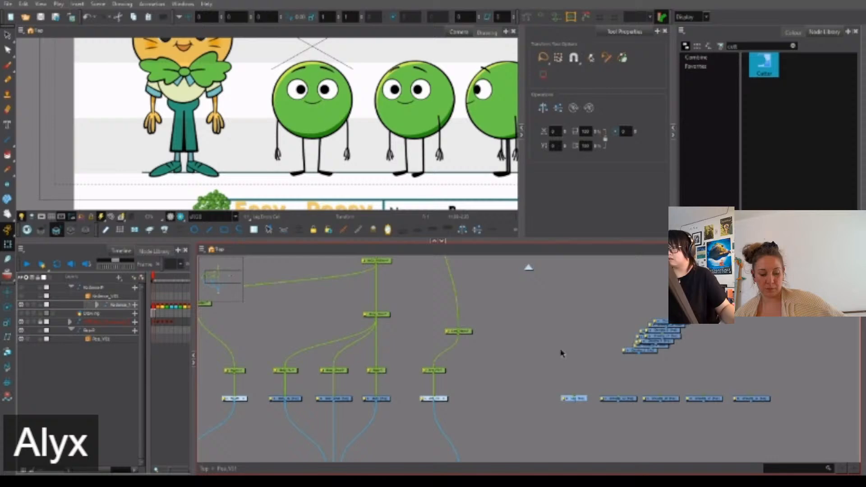
Group the Leg drawing and name the group Leg_FR.
double_click(574, 400)
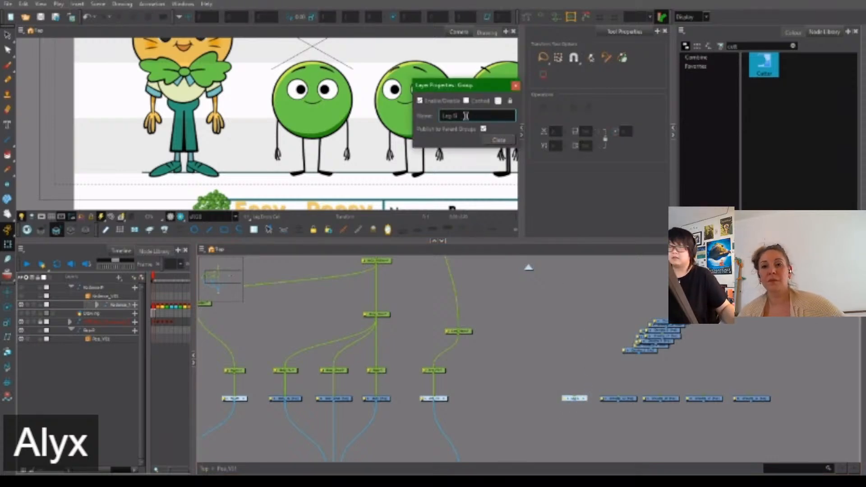
left_click_drag(452, 116, 470, 115)
type("_")
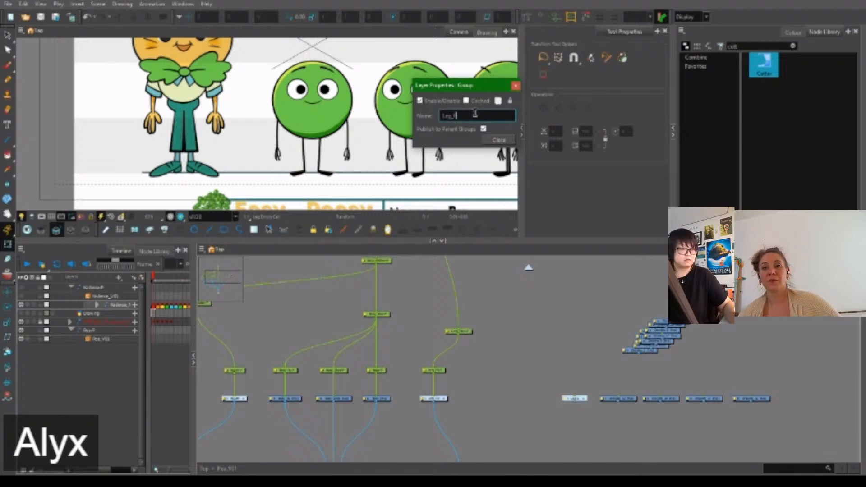
type("Rt")
left_click(516, 86)
Add two stacked pegs above the Leg_FR group and offset the upper one up and to the side.
left_click(575, 399)
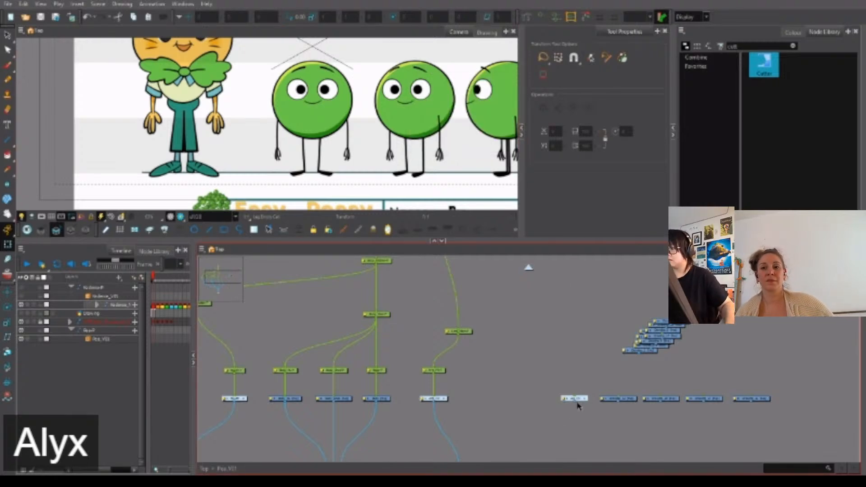
key("ctrl+p")
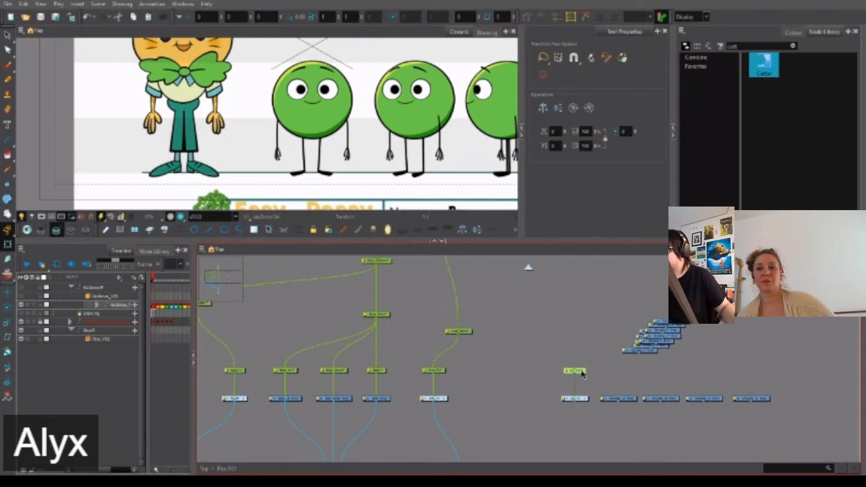
key("ctrl+p")
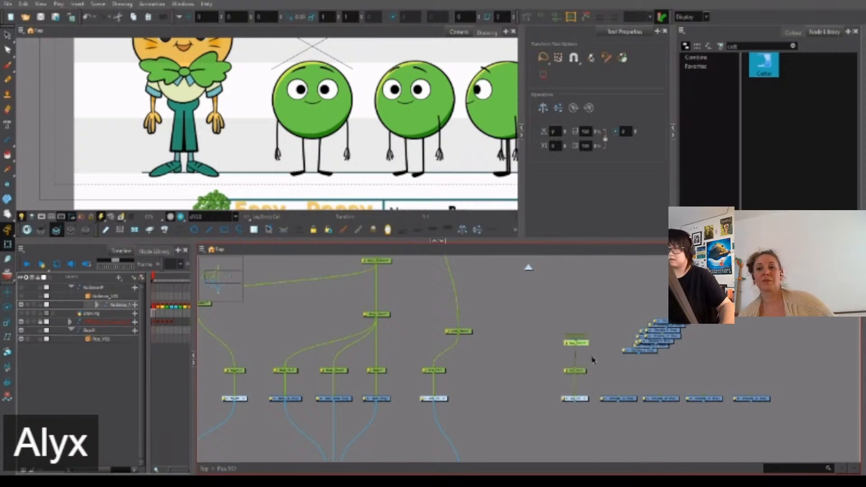
left_click_drag(587, 345, 615, 339)
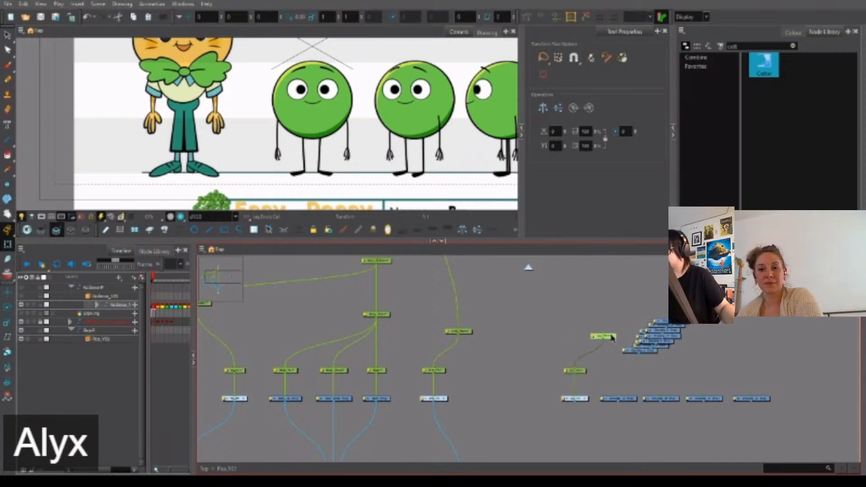
Rename the upper leg peg as Legs_Main-P and attach it to the peg that also drives the body and arm.
double_click(612, 337)
left_click(461, 116)
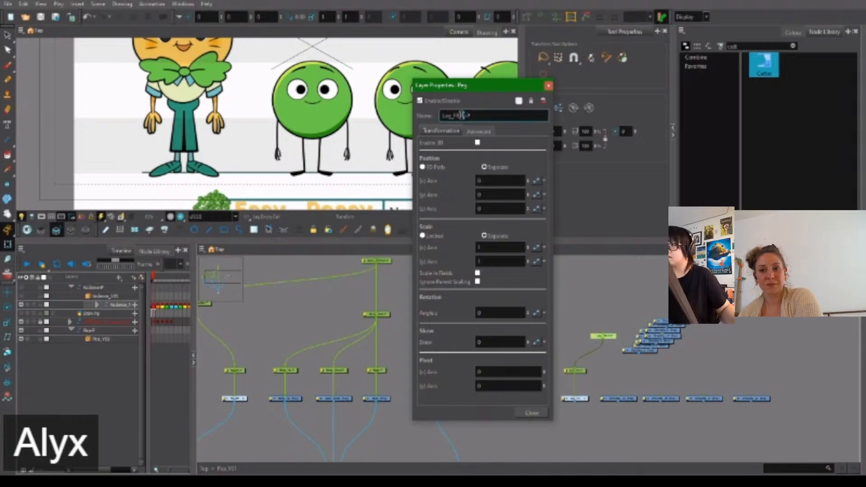
left_click_drag(464, 116, 451, 115)
type("s")
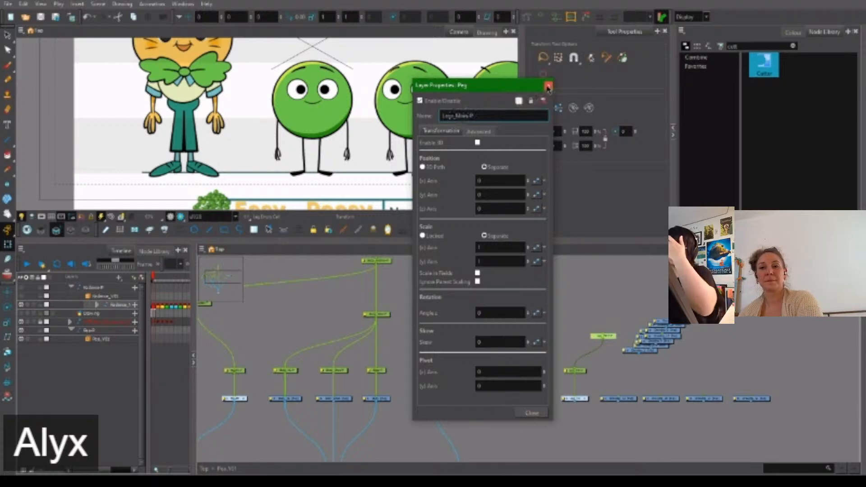
left_click(548, 87)
left_click_drag(602, 333, 485, 316)
Delete the leftover unused drawing nodes, both the diagonal stack and the row beside the Leg_FR group.
scroll(586, 386, "down", 2)
left_click_drag(674, 378, 592, 312)
scroll(592, 312, "down", 1)
left_click_drag(681, 306, 552, 357)
key("Delete")
key("Return")
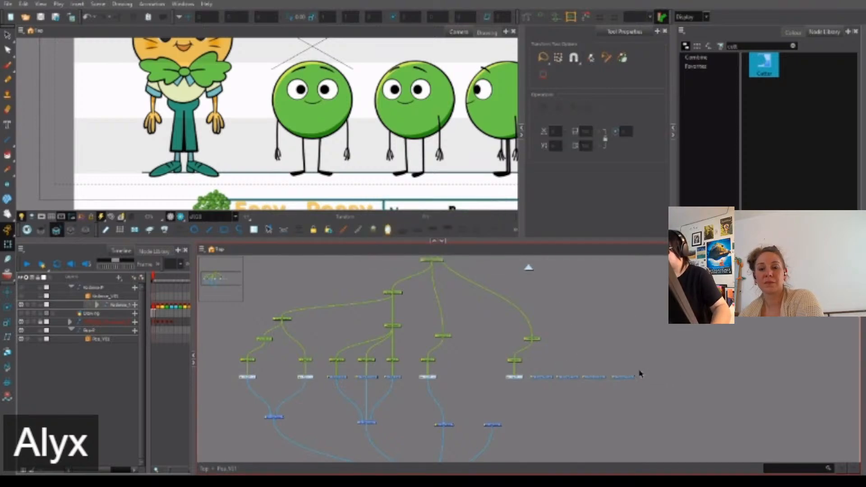
left_click_drag(639, 373, 545, 396)
key("Delete")
key("Return")
Name the leg's composite Legs_Comp and place it straight below the Leg_FR group.
scroll(570, 325, "up", 2)
left_click(544, 397)
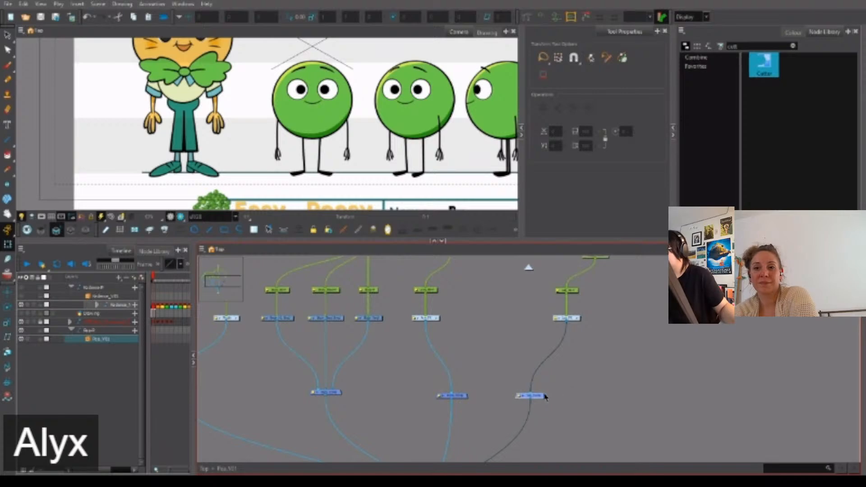
double_click(544, 397)
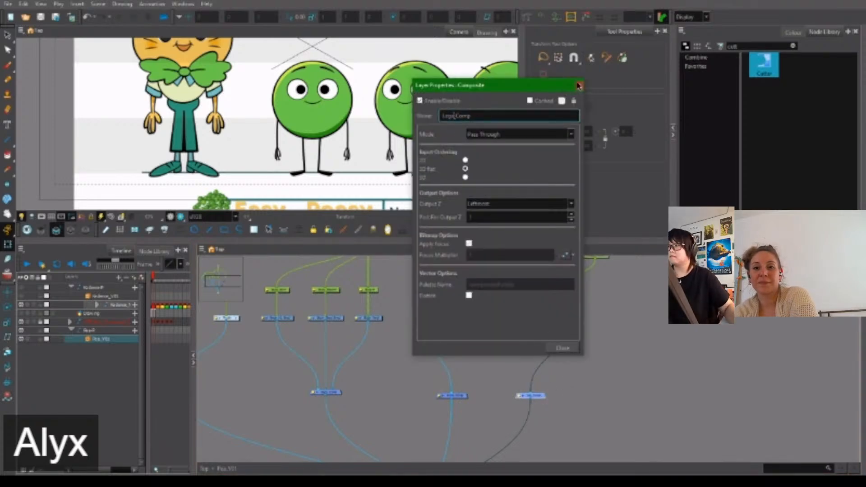
left_click(579, 86)
left_click_drag(543, 397, 580, 397)
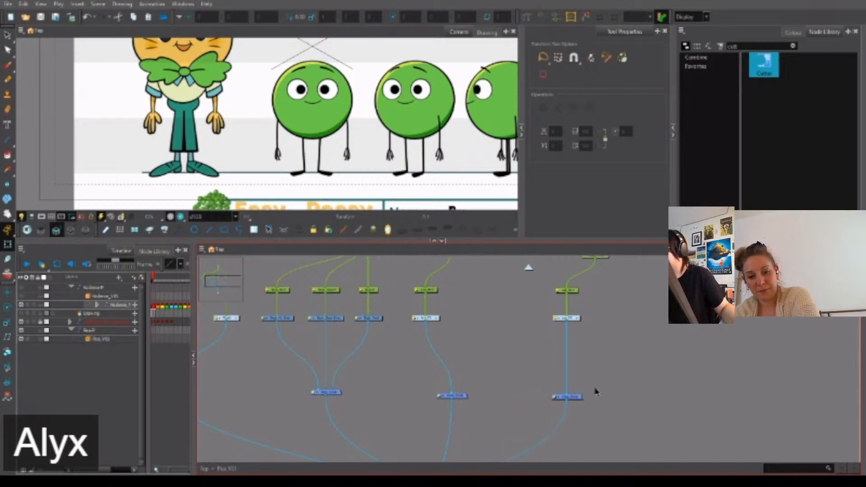
Examine the peg hierarchy from the arm and leg groups up to the character's top peg.
left_click_drag(507, 341, 504, 374)
scroll(582, 333, "up", 1)
left_click_drag(581, 333, 578, 363)
scroll(579, 363, "up", 1)
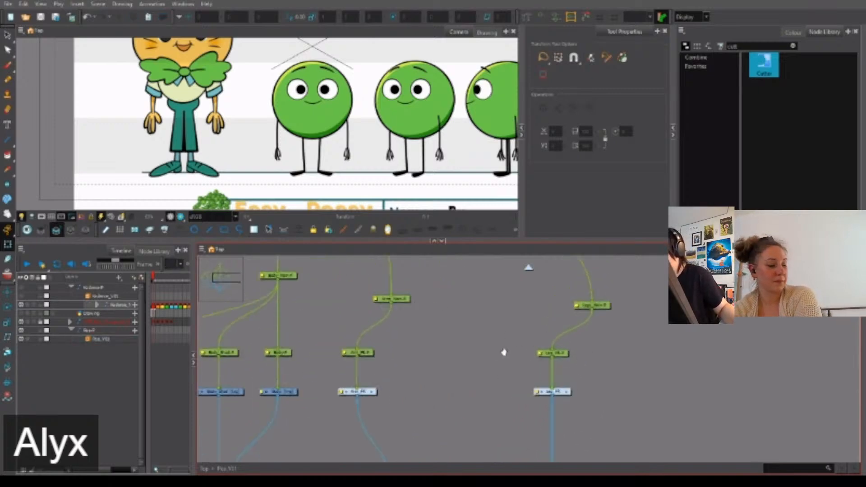
left_click_drag(504, 352, 548, 391)
left_click_drag(471, 411, 542, 395)
left_click_drag(431, 389, 597, 378)
scroll(593, 369, "down", 1)
scroll(551, 387, "down", 4)
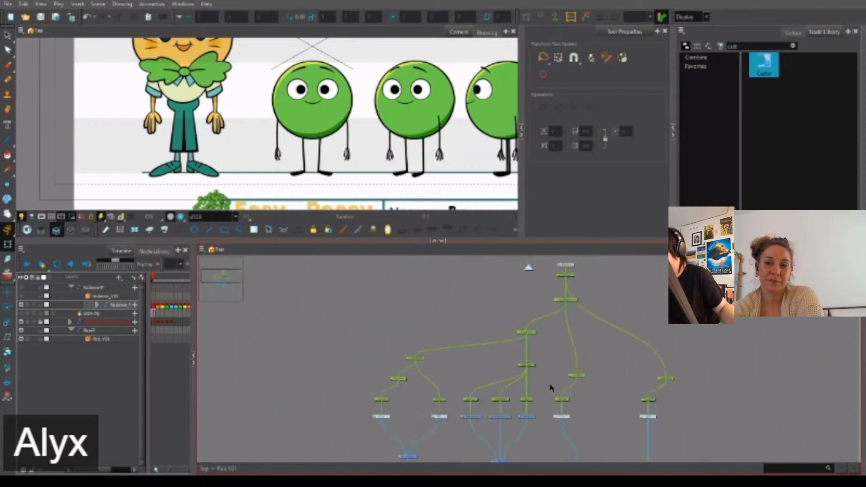
scroll(534, 360, "up", 2)
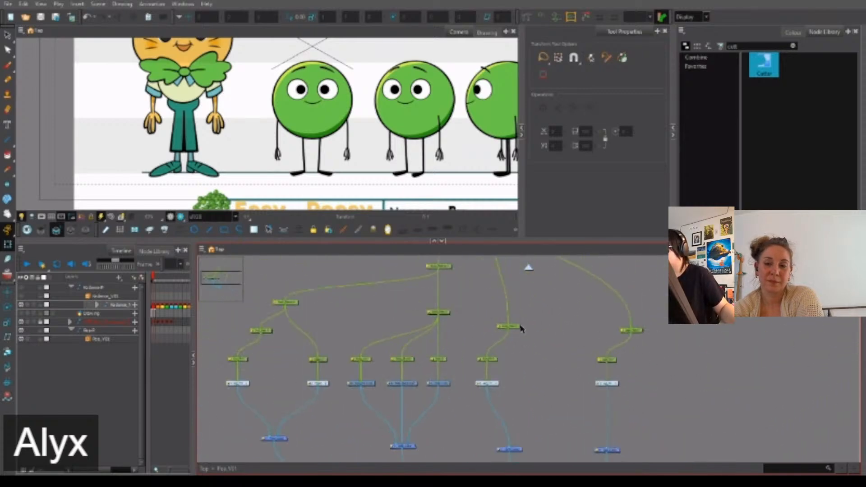
Space out the arm's main peg, then shift the face, body, arm and leg branches rightward under the top peg.
left_click_drag(521, 329, 537, 327)
left_click_drag(643, 330, 436, 409)
scroll(662, 365, "down", 5)
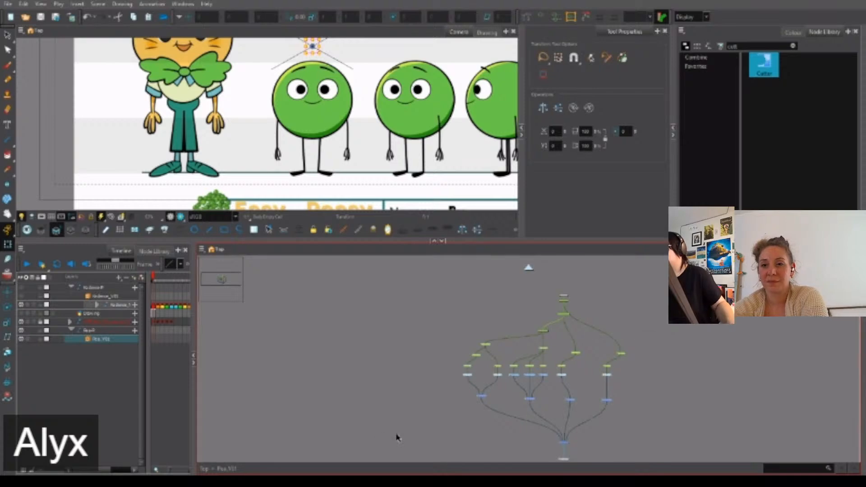
key("Right")
key("Right")
key("Right")
key("Right")
key("Right")
key("Right")
key("Right")
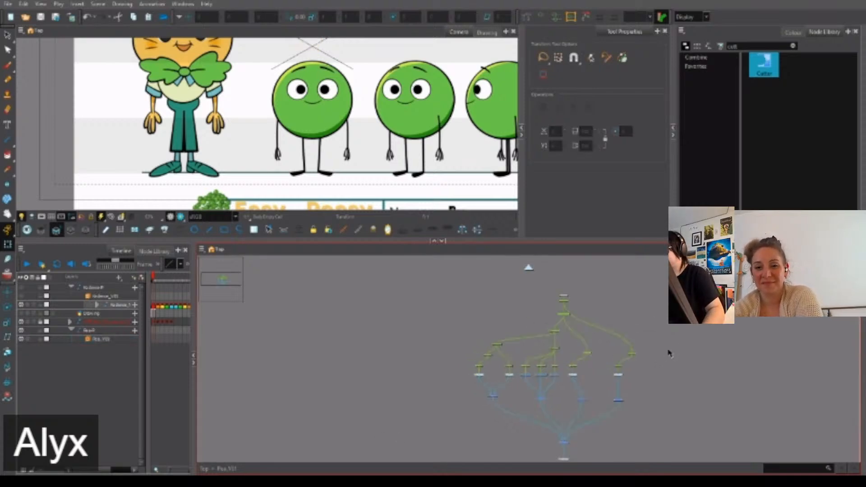
Inside the Arm_FR group, move the output port below the composite and the arm drawing just above the composite.
left_click(668, 350)
scroll(567, 320, "up", 6)
left_click(563, 350)
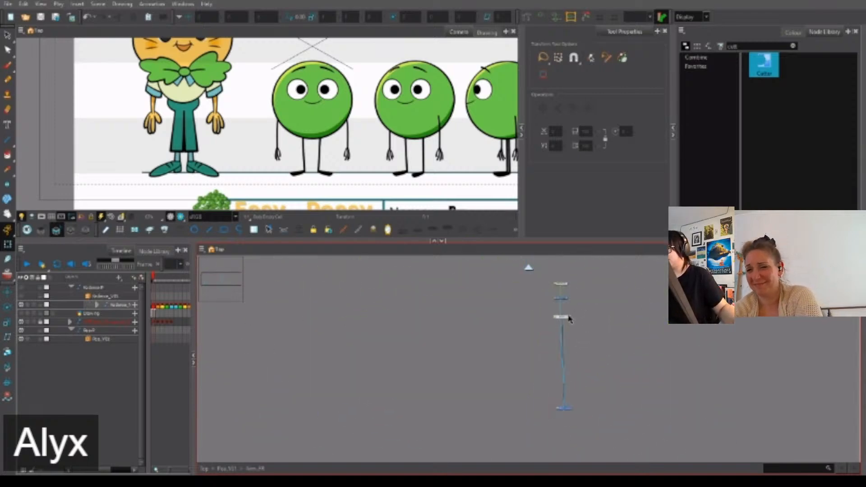
left_click_drag(562, 317, 564, 453)
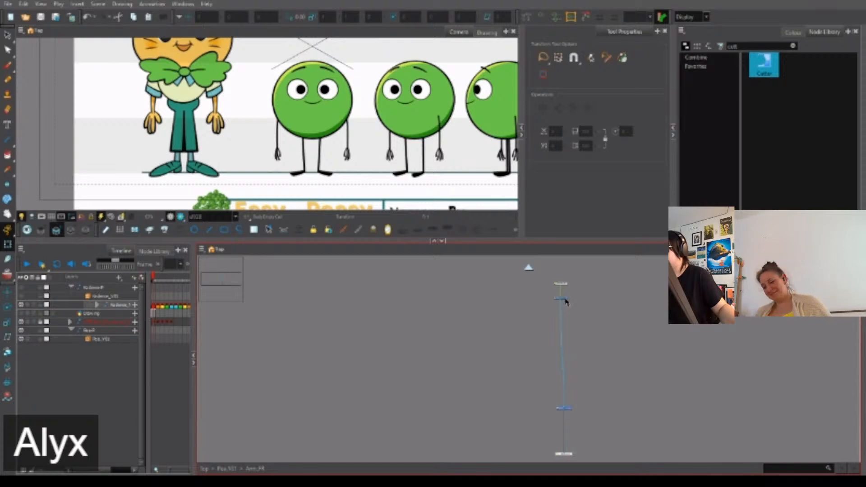
left_click_drag(565, 300, 570, 383)
Add a peg directly above the arm drawing inside the Arm_FR group.
scroll(570, 382, "up", 2)
left_click(575, 375)
left_click(558, 381)
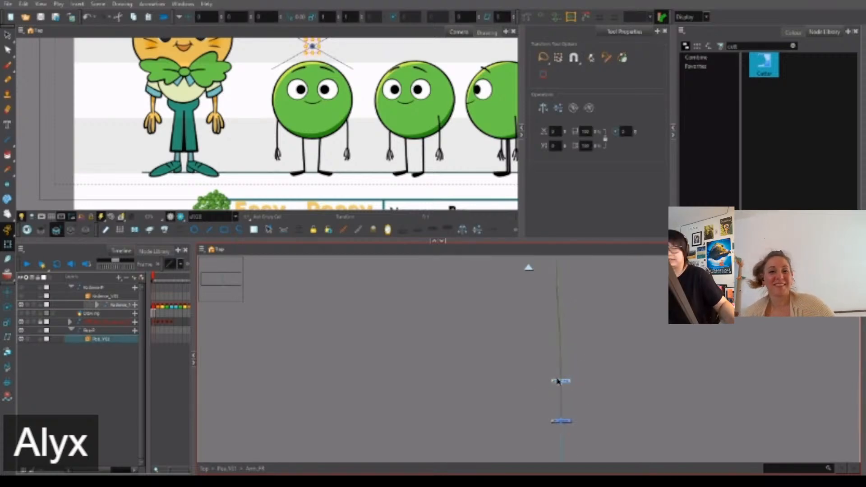
key("ctrl+p")
left_click(564, 366)
scroll(573, 343, "down", 2)
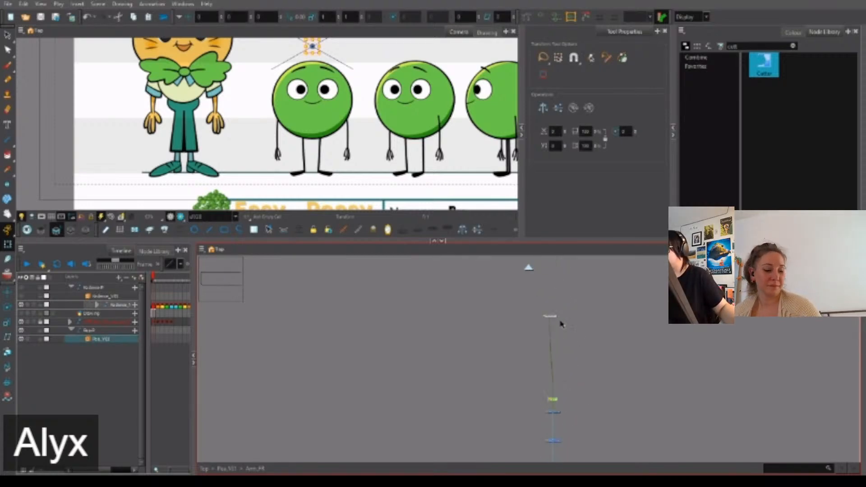
left_click(562, 324)
Leave the Arm_FR group and go back through Pea_V01 to the scene's top-level node network.
left_click(235, 467)
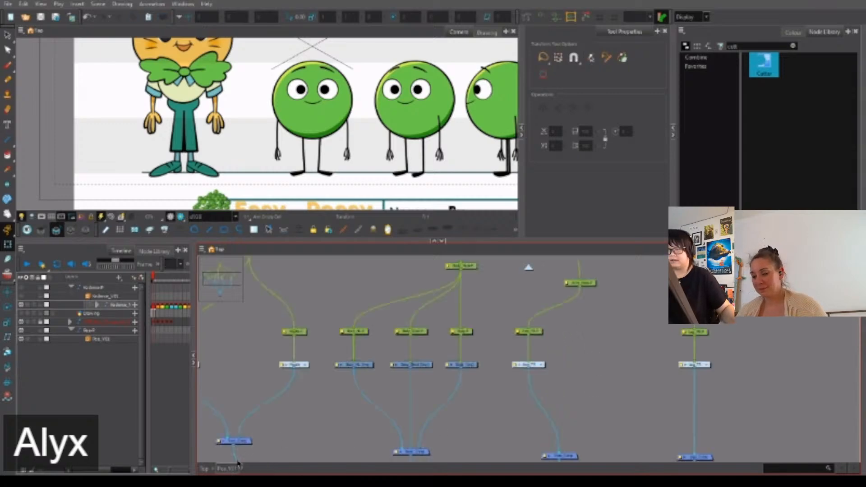
scroll(615, 371, "down", 3)
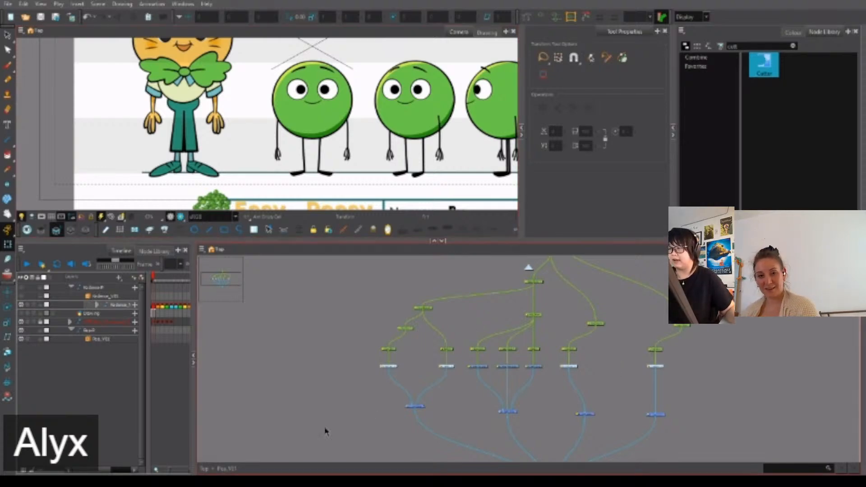
left_click(205, 469)
mouse_move(584, 325)
left_mouse_down()
mouse_move(640, 306)
mouse_move(608, 327)
mouse_move(568, 331)
left_mouse_up()
scroll(642, 308, "down", 3)
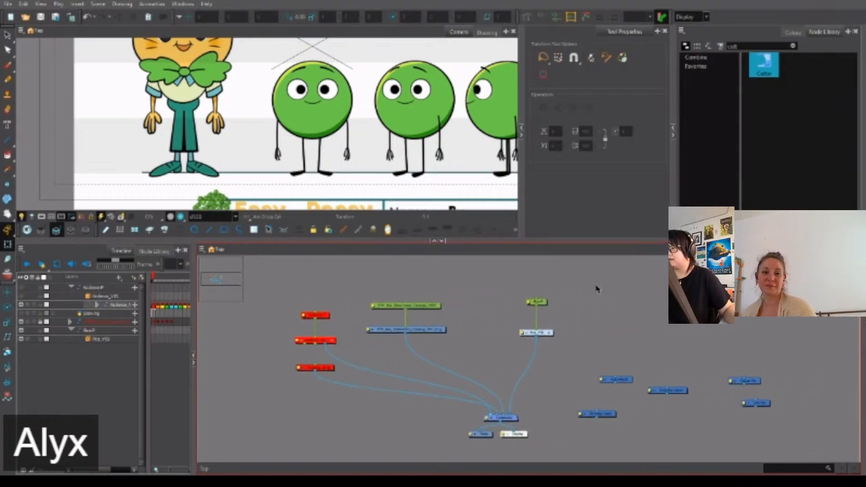
Check the node network inside the Pea_V01 group and return to the scene's top level.
left_click(550, 333)
scroll(563, 357, "down", 2)
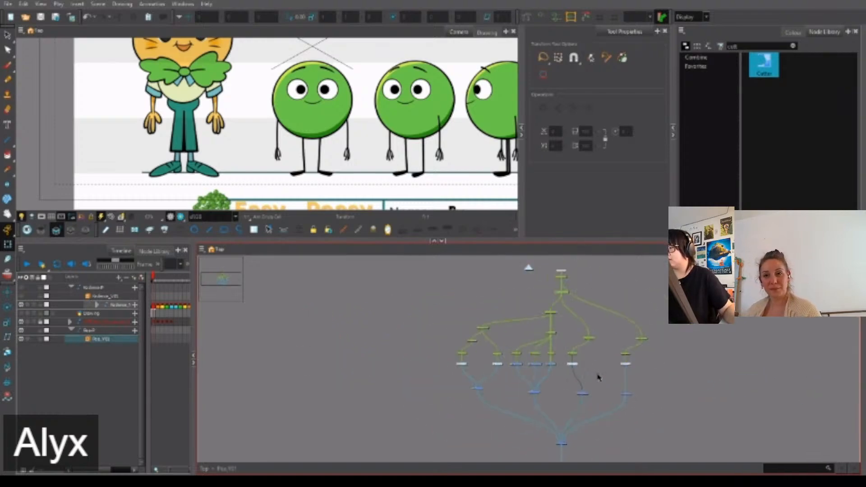
left_click(205, 469)
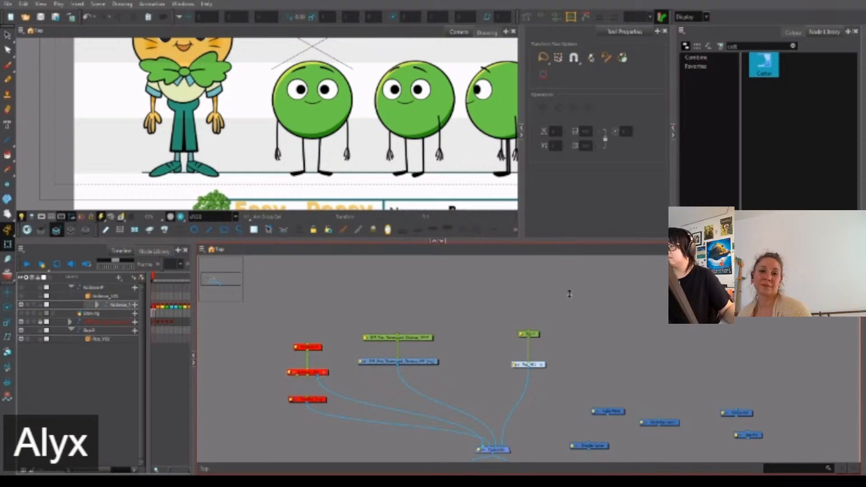
Enlarge the camera view's height and line up the five loose blue nodes in one horizontal row beside the scene's composite.
left_click_drag(569, 294, 569, 295)
mouse_move(584, 375)
left_mouse_down()
mouse_move(551, 337)
mouse_move(549, 347)
left_mouse_up()
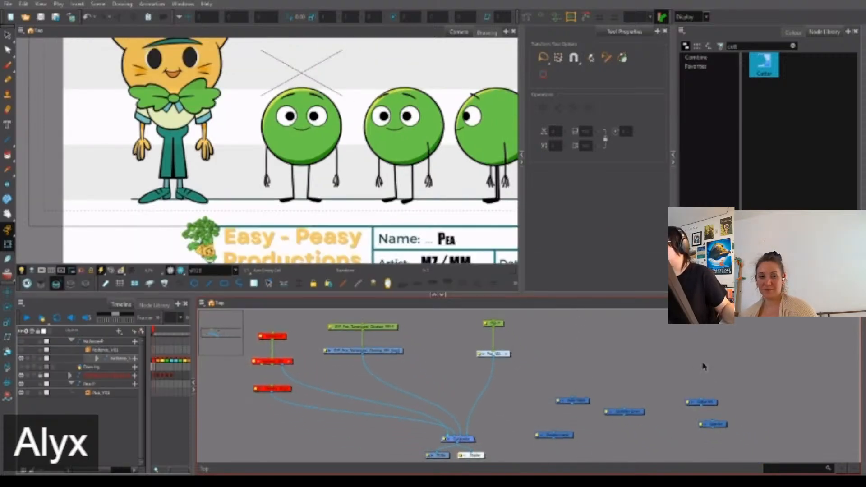
left_click_drag(568, 441, 686, 422)
left_click_drag(714, 425, 624, 423)
left_click_drag(685, 420, 665, 422)
left_click_drag(746, 414, 710, 429)
left_click_drag(571, 401, 530, 422)
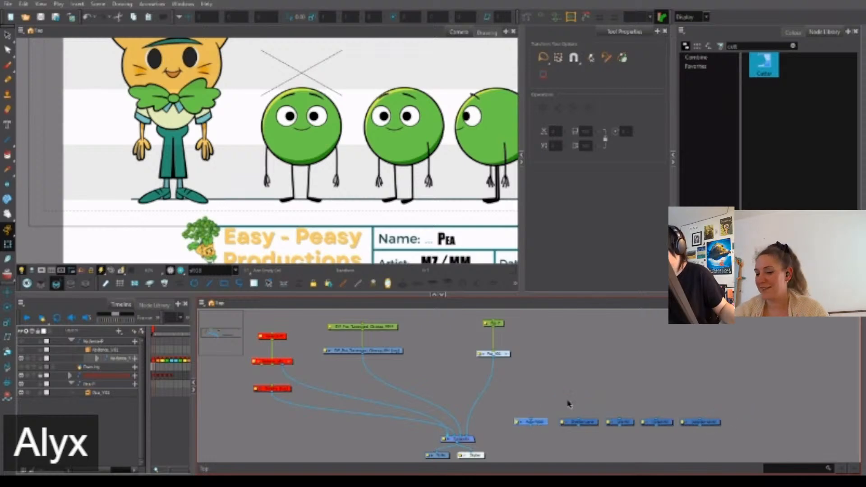
left_click(568, 401)
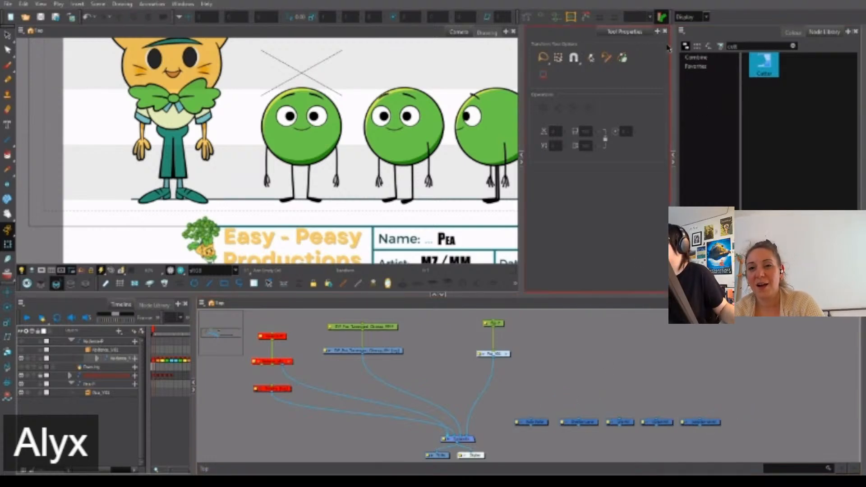
Show the colour palettes and enlarge the palette list so all scene palettes fit.
left_click(793, 31)
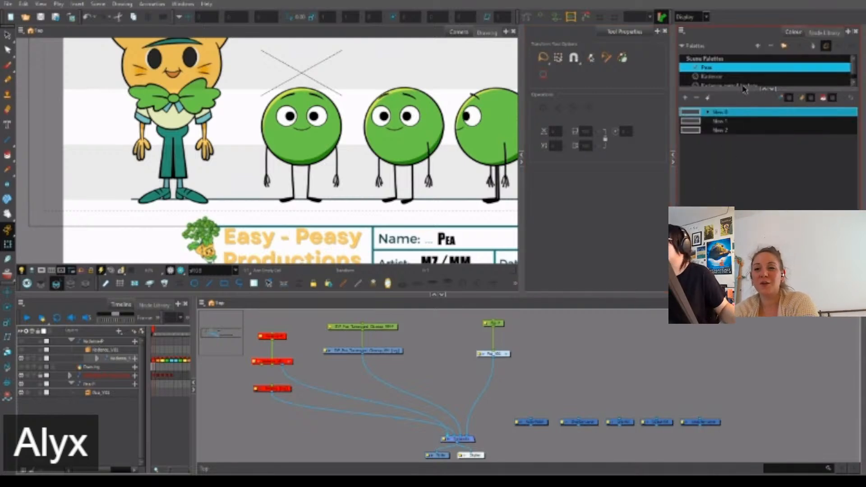
left_click_drag(743, 89, 746, 183)
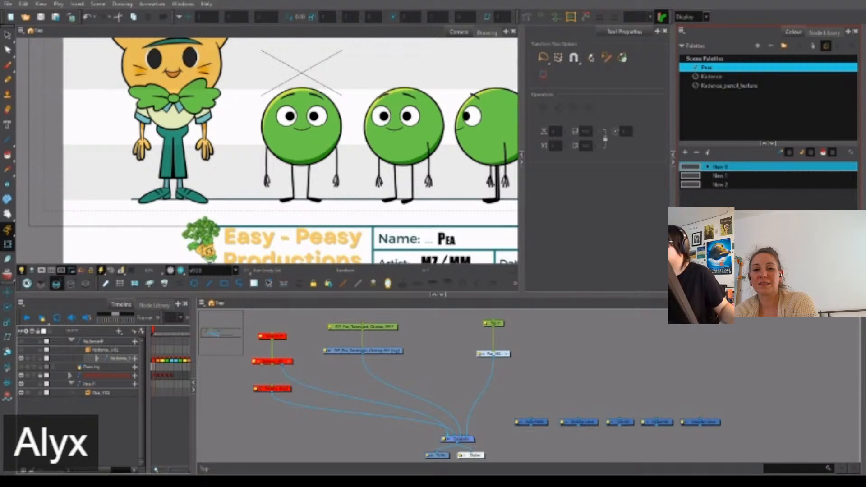
left_click(571, 371)
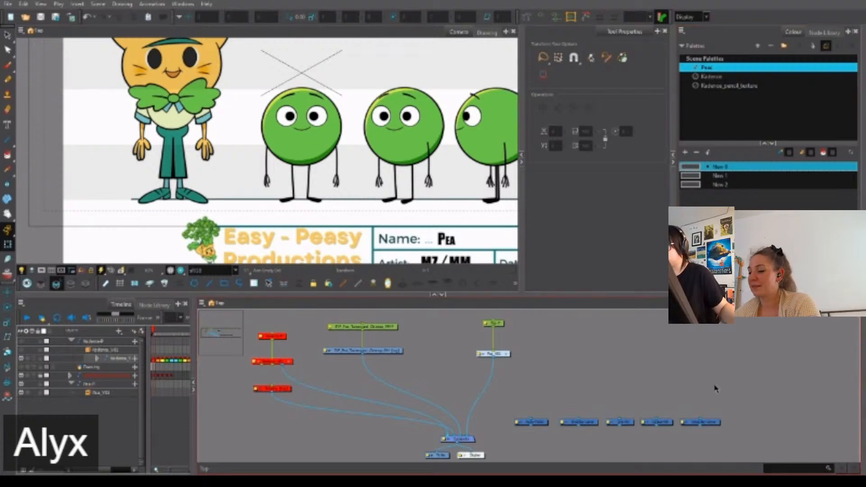
Toggle the unconnected-peg Drawing node between enabled and disabled several times, then deselect it.
left_click(288, 413)
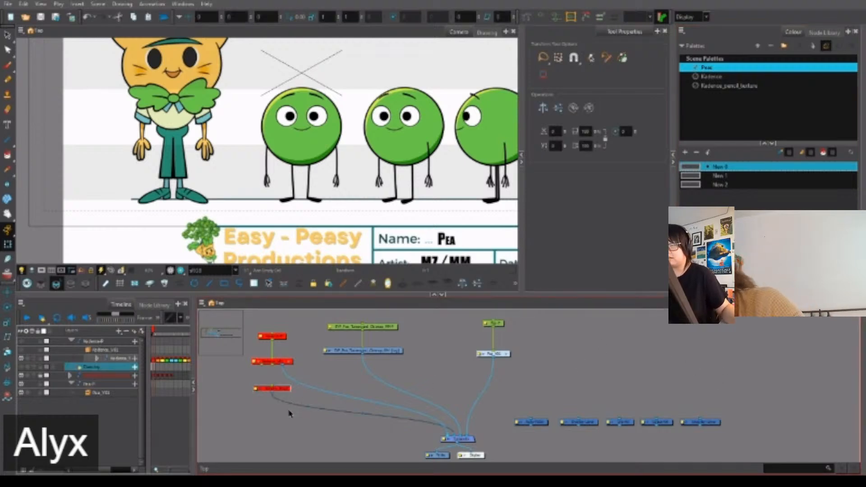
key("a")
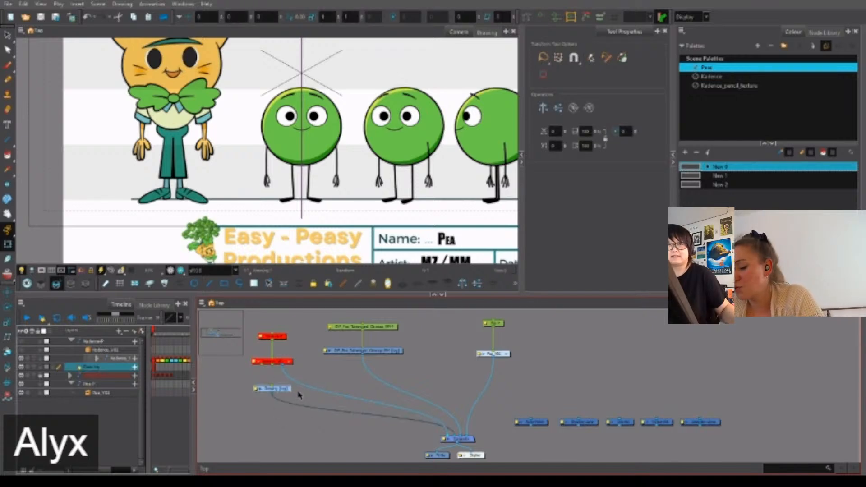
key("a")
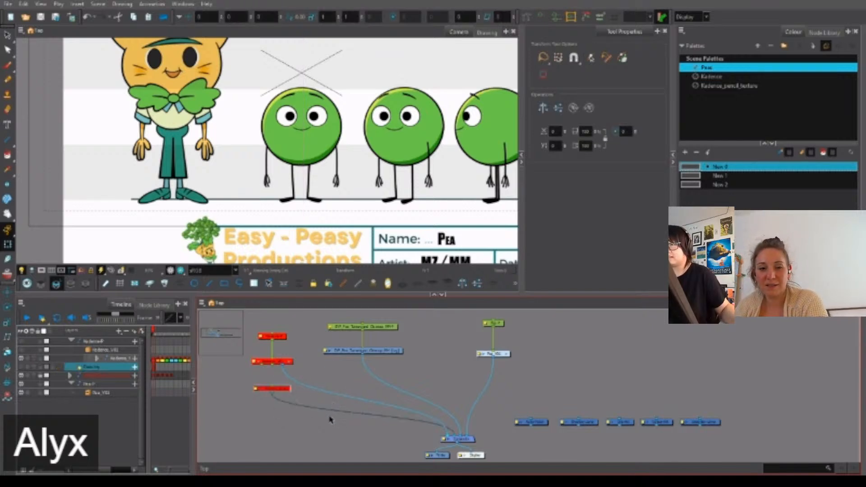
key("a")
key("a")
key("a")
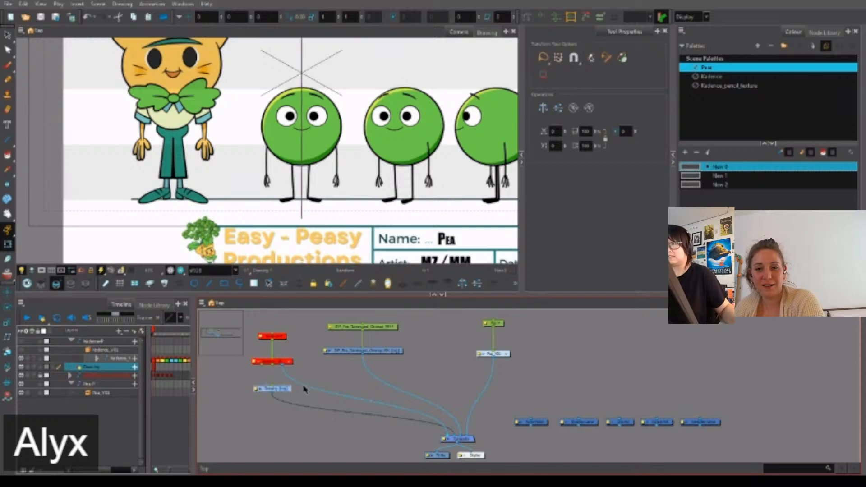
key("a")
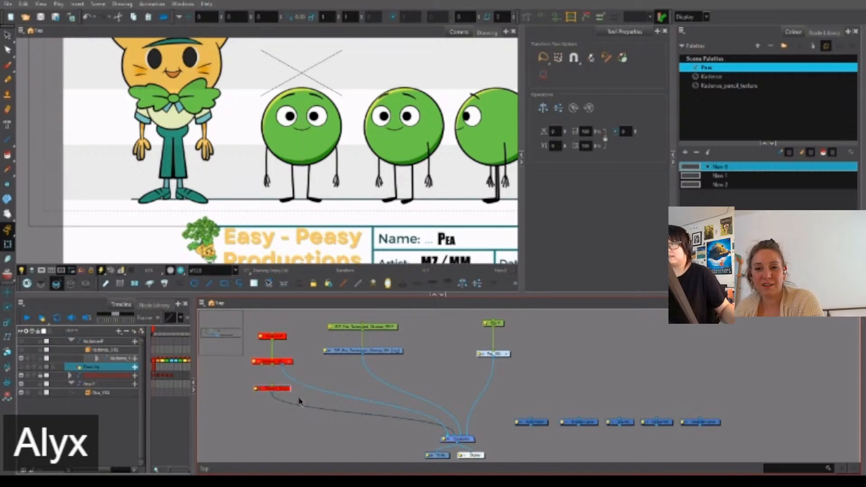
left_click(302, 399)
Examine the face, body, arm and leg branches inside Pea_V01 from top peg to output, then return to the top-level network.
scroll(311, 388, "down", 3)
scroll(430, 371, "up", 2)
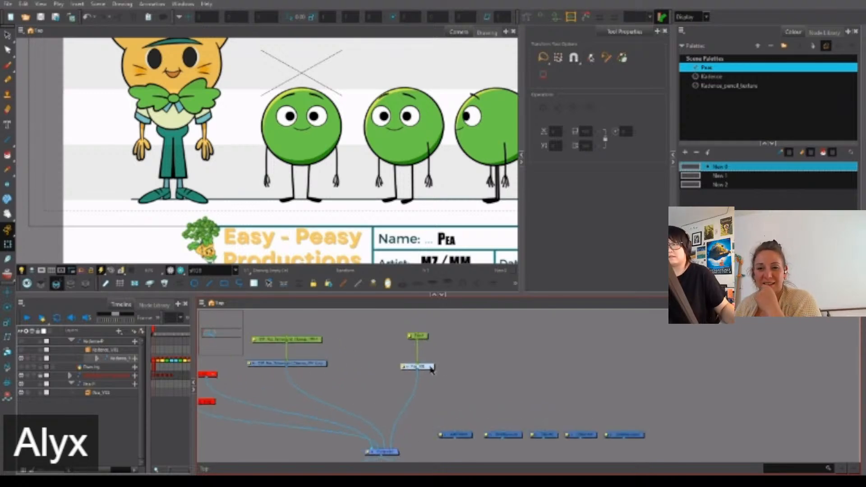
left_click(431, 369)
scroll(496, 384, "up", 5)
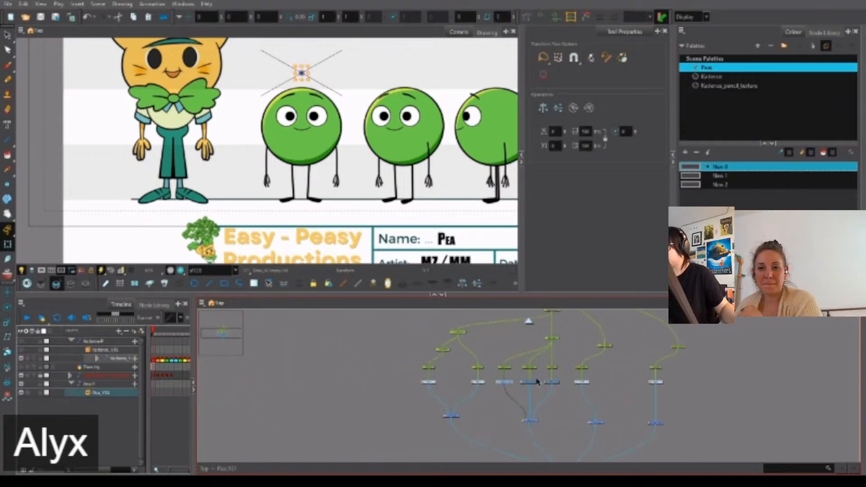
left_click(533, 382)
left_click(562, 383)
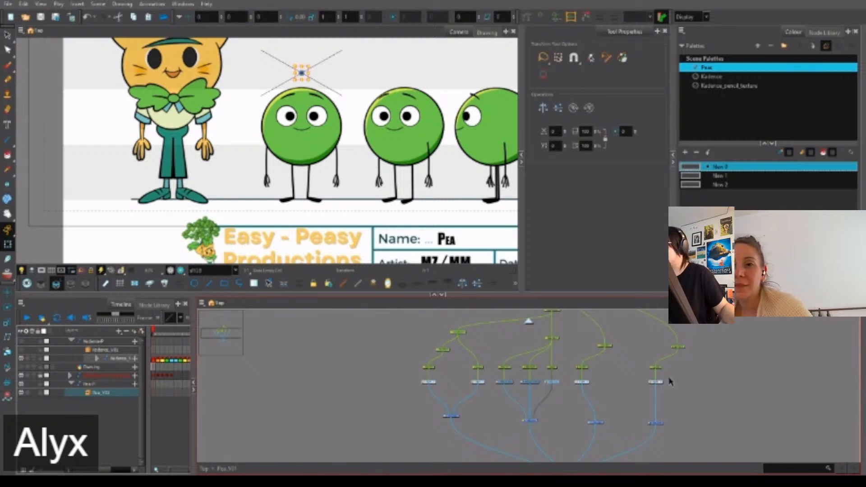
left_click(620, 370)
left_click(508, 383)
left_click_drag(576, 367, 519, 411)
left_click(499, 356)
left_click_drag(530, 345, 520, 373)
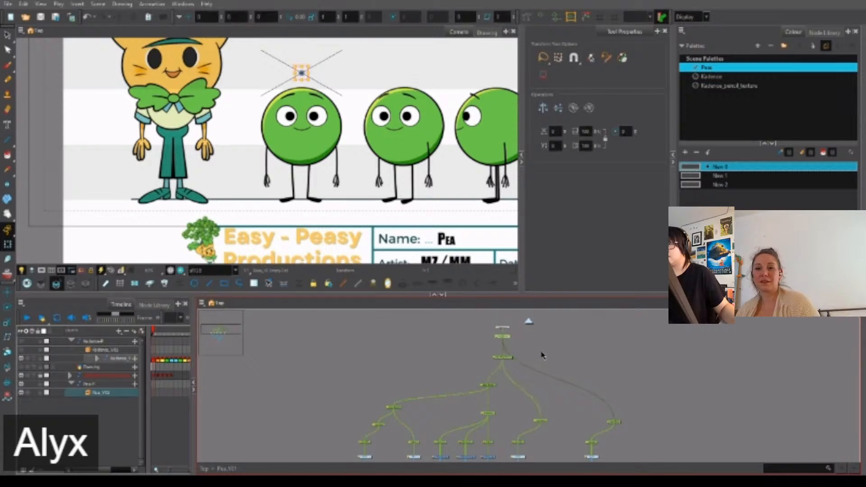
scroll(518, 372, "down", 2)
left_click_drag(510, 410, 531, 344)
scroll(516, 334, "up", 2)
left_click(526, 344)
scroll(519, 395, "down", 2)
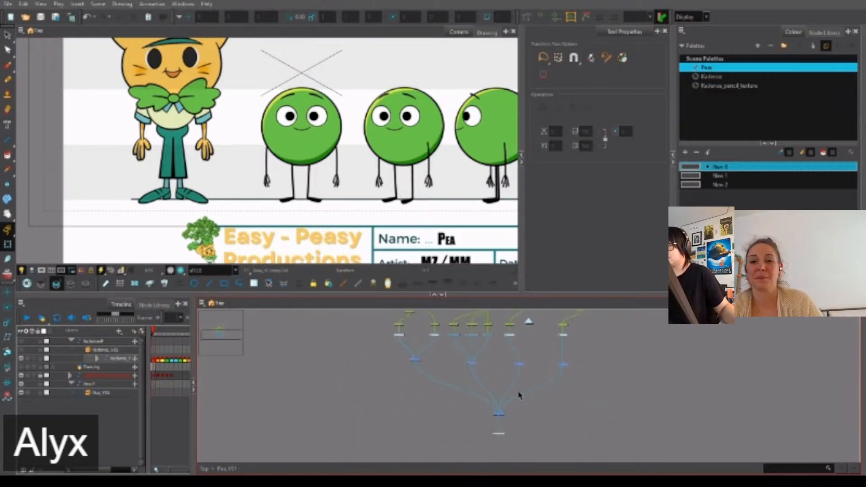
left_click(204, 469)
left_click_drag(663, 408, 604, 371)
scroll(604, 370, "down", 2)
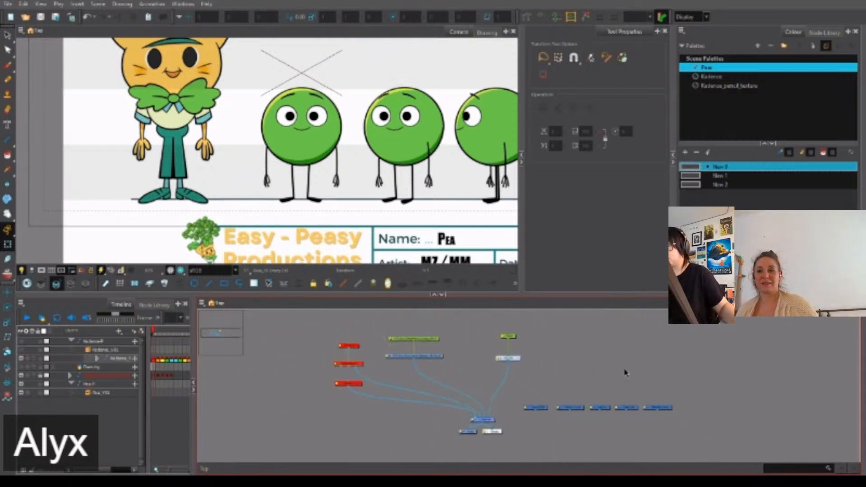
Rename the first colour swatch of the pea palette to Line, leaving the second swatch's name unedited.
double_click(726, 168)
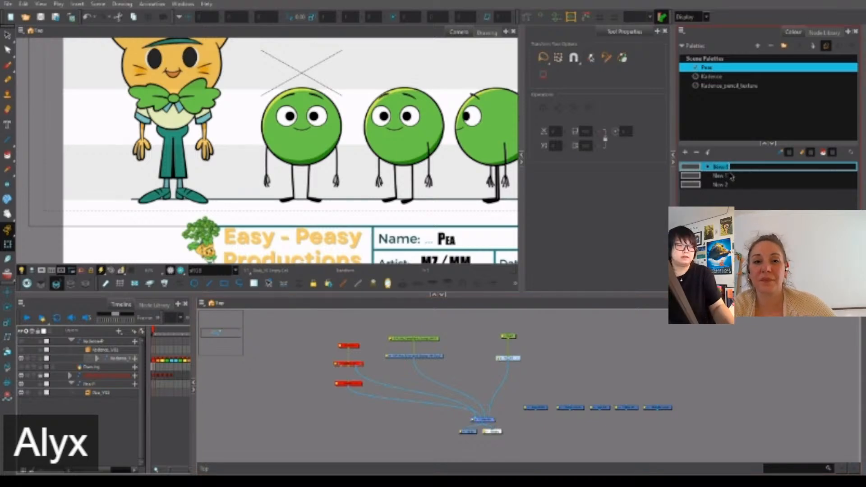
type("Line")
double_click(730, 176)
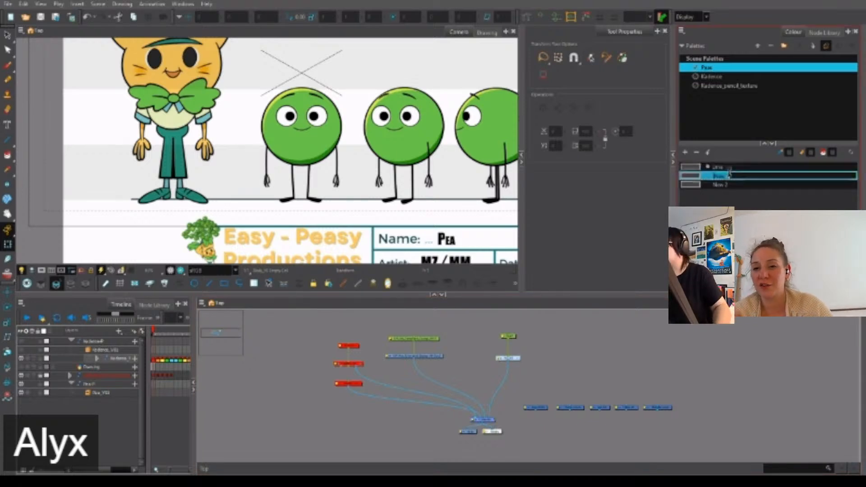
key("Escape")
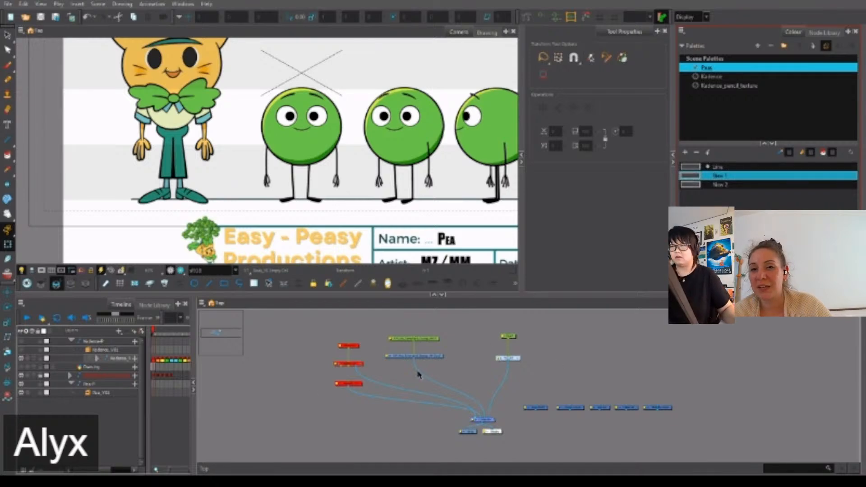
Open the Eye_FR group inside Pea_V01 and select the drawing node of its first branch.
left_click(518, 359)
left_click_drag(418, 331, 417, 355)
scroll(403, 358, "up", 5)
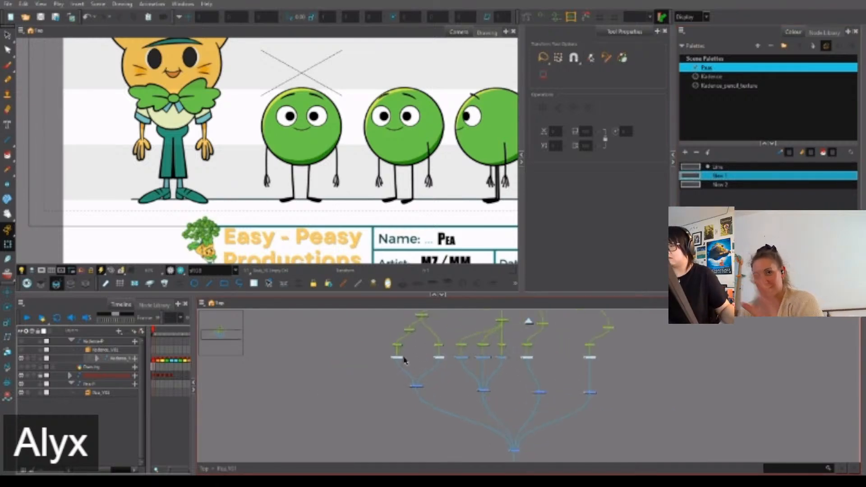
left_click(401, 359)
left_click(478, 370)
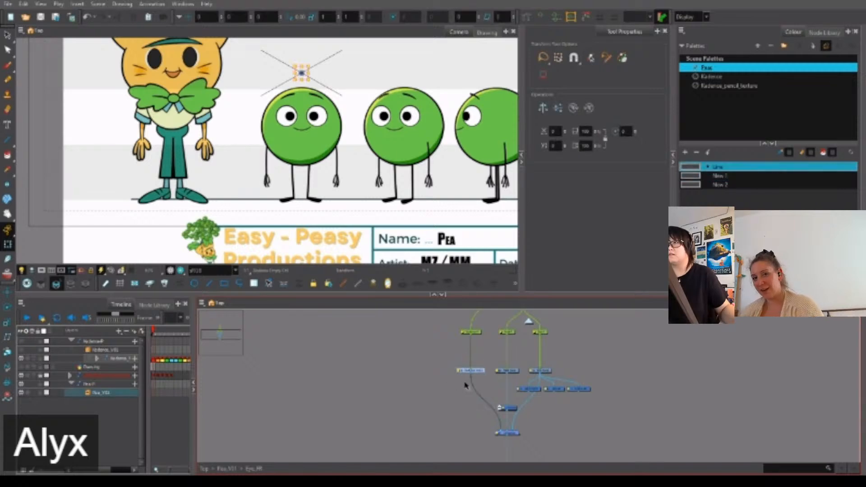
Widen the timeline and collapse the extra node views and library beside the main workspace.
left_click(825, 32)
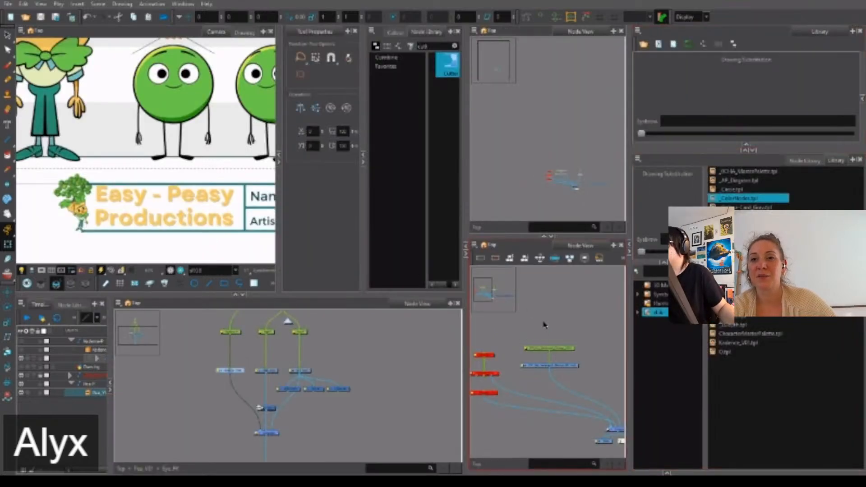
left_click(242, 371)
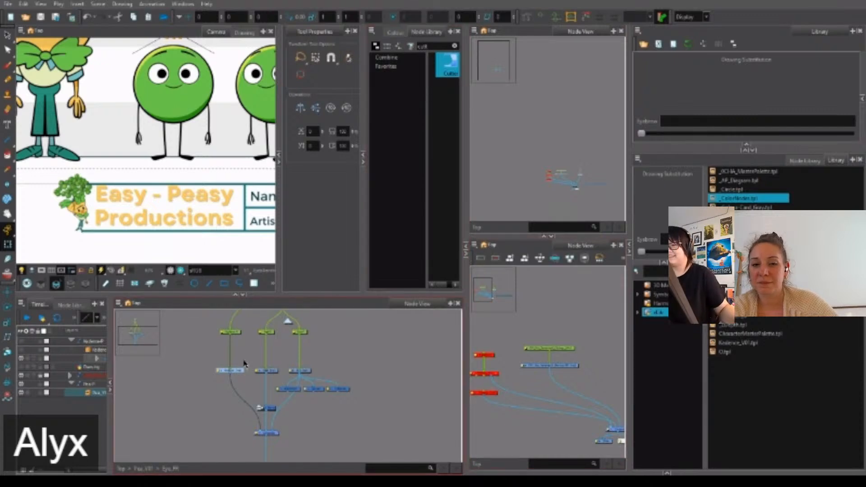
left_click(228, 371)
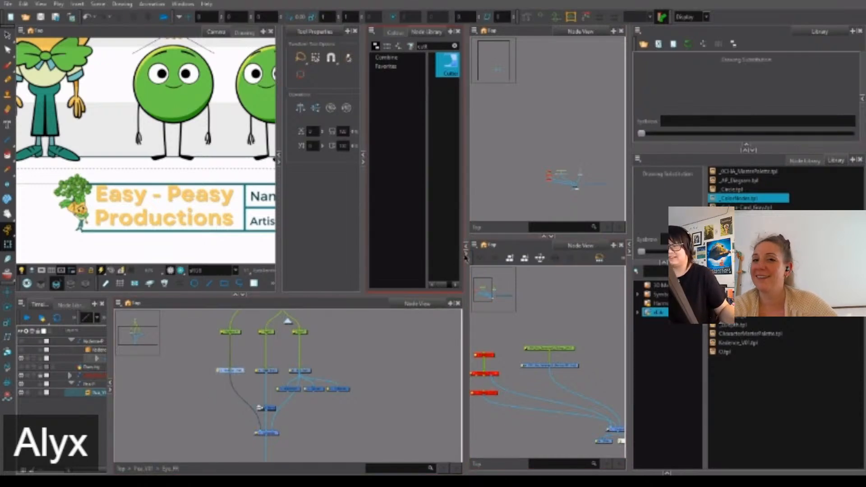
left_click_drag(111, 406, 197, 421)
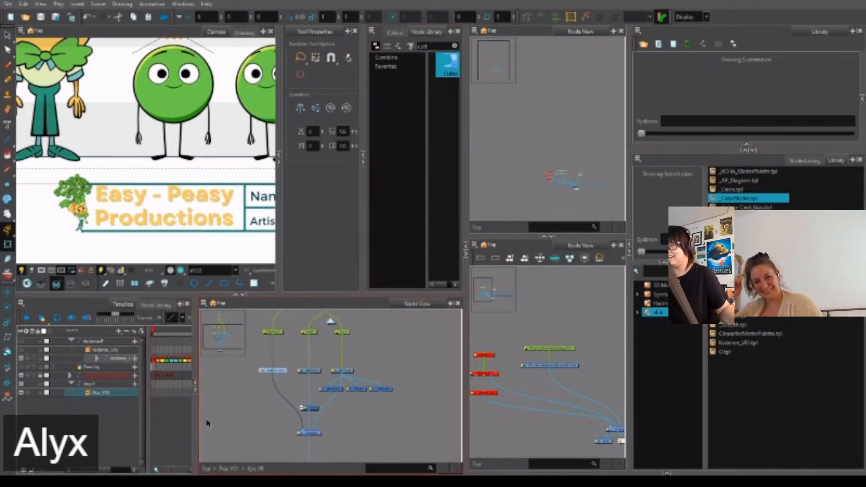
left_click(466, 254)
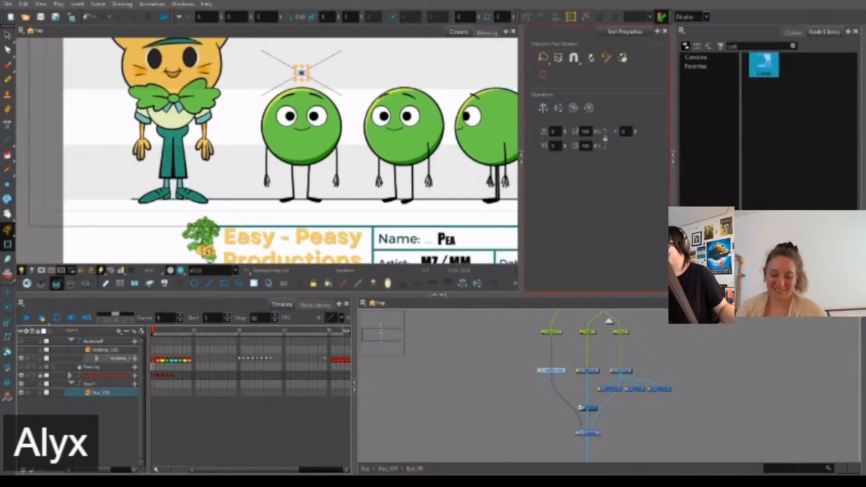
Bring the colour palettes back into view and narrow their panel to widen the camera view.
left_click(793, 32)
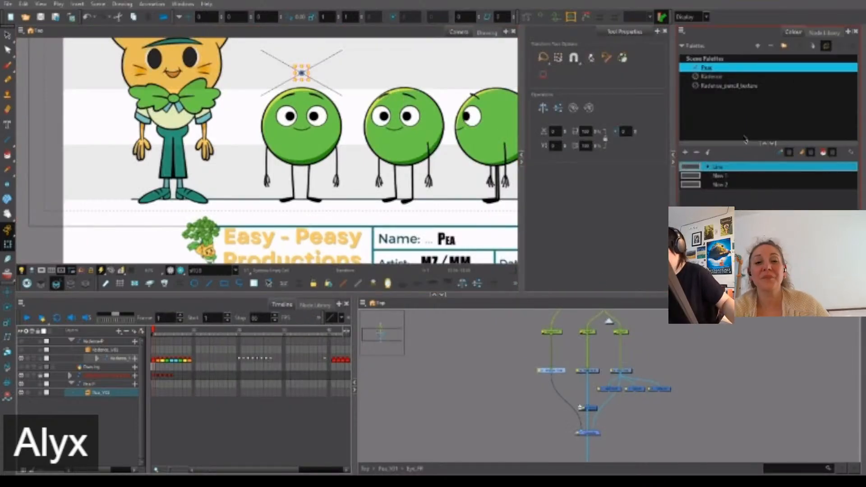
left_click_drag(676, 204, 711, 204)
left_click(770, 205)
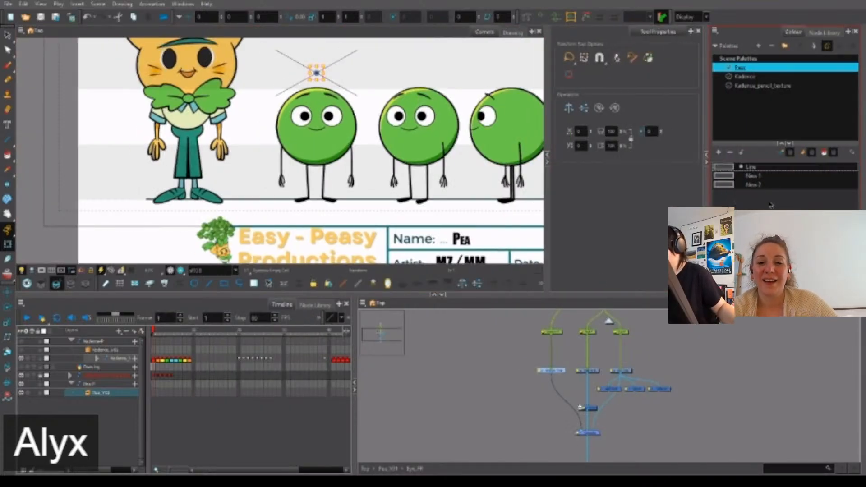
Frame the front-view pea larger in the camera view while keeping the Eye_FR nodes visible, and clear the node selection.
scroll(335, 151, "up", 2)
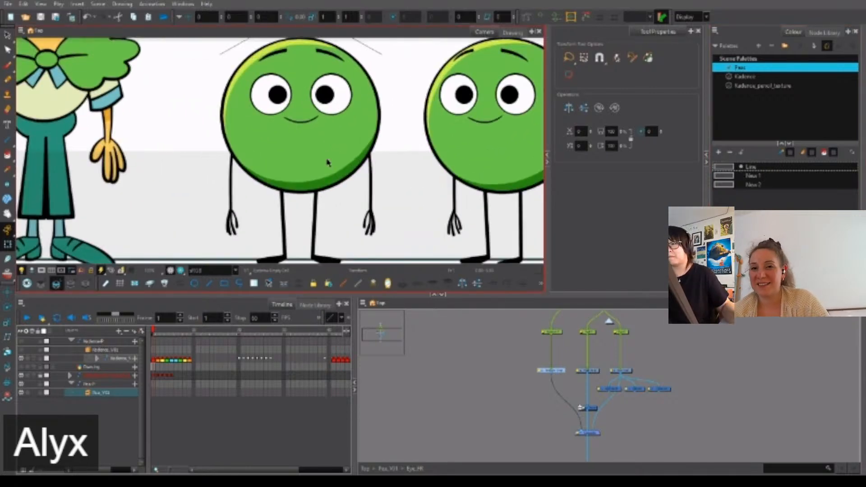
left_click_drag(370, 293, 369, 345)
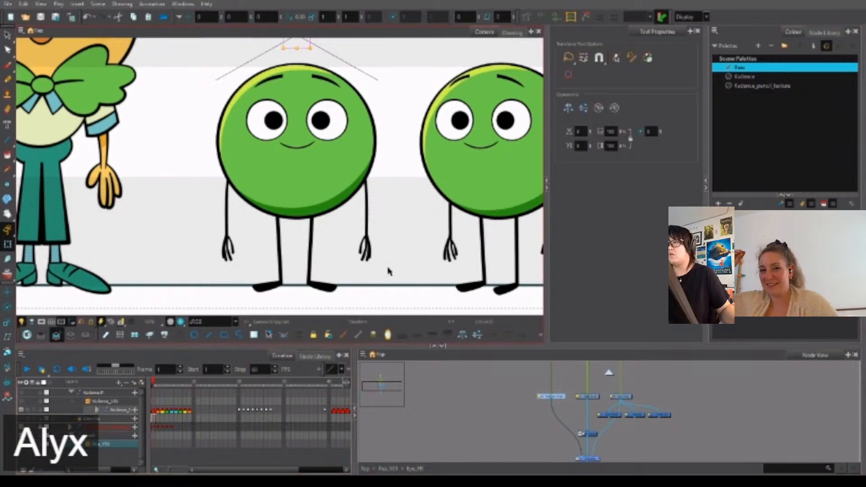
left_click(667, 326)
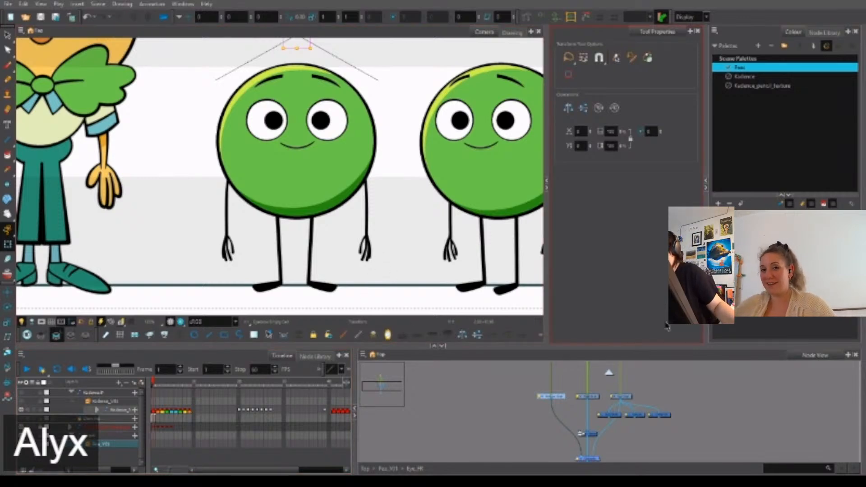
left_click_drag(538, 345, 542, 291)
scroll(436, 224, "down", 1)
left_click(550, 350)
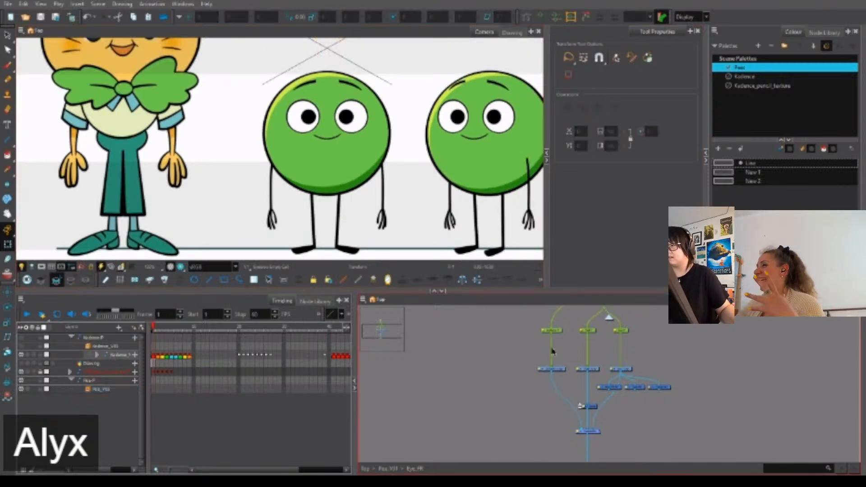
Leave the Eye_FR group for the top level and open the Kadence_V01 group to examine its bangs nodes.
key("ctrl+z")
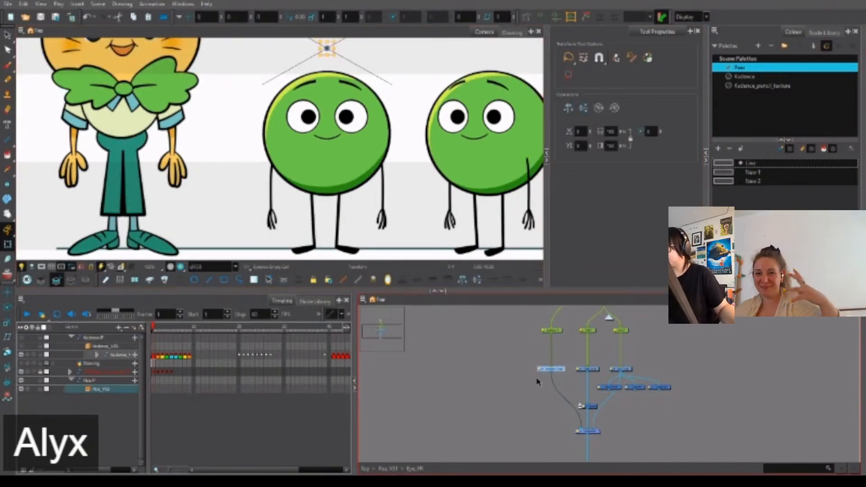
scroll(537, 382, "down", 1)
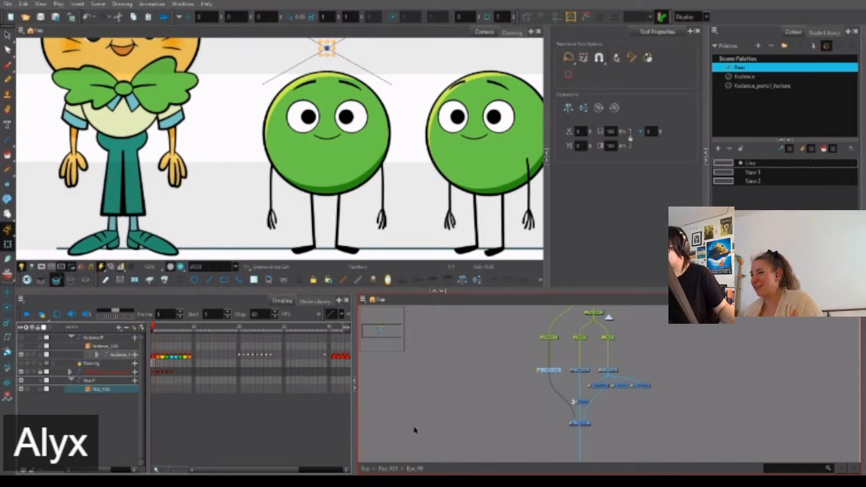
left_click(389, 469)
left_click(364, 469)
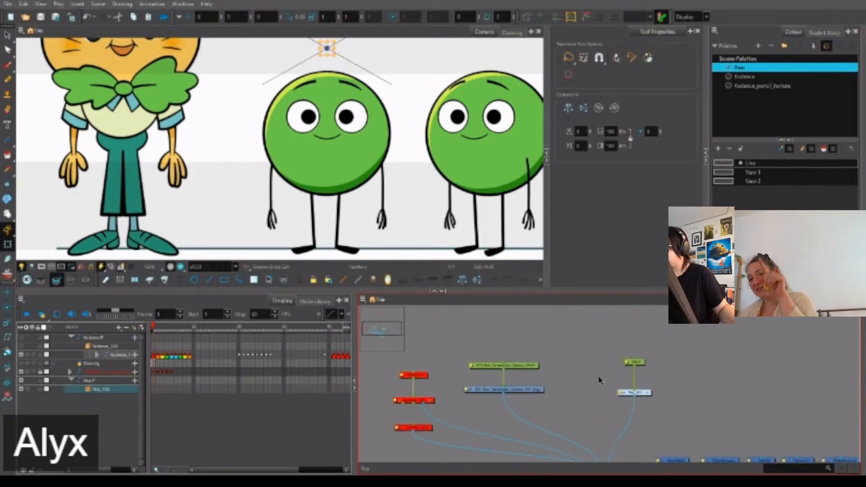
scroll(618, 381, "up", 1)
left_click(398, 404)
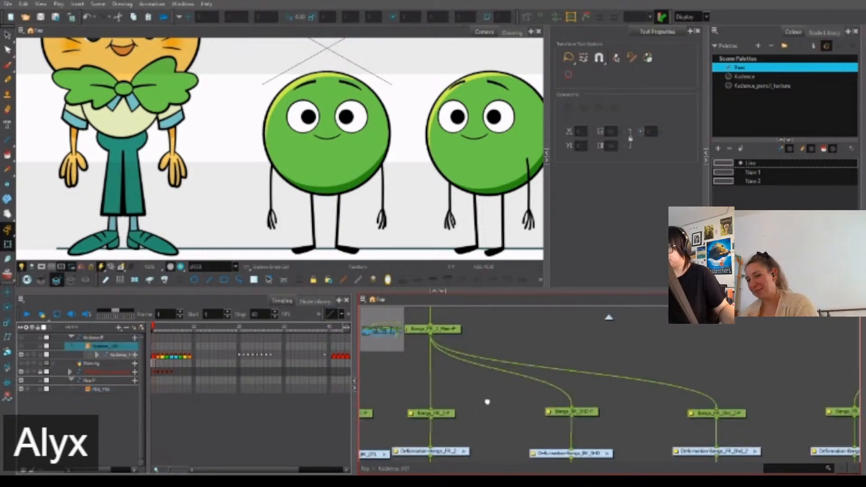
left_click(505, 406)
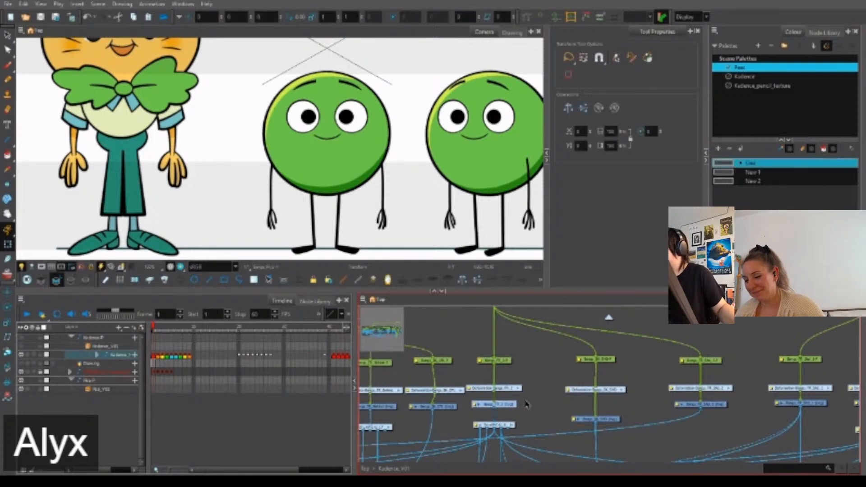
Enable the Kadence rig nodes at the top level, and select a bangs shadow drawing inside the Kadence_V01 group.
left_click(364, 468)
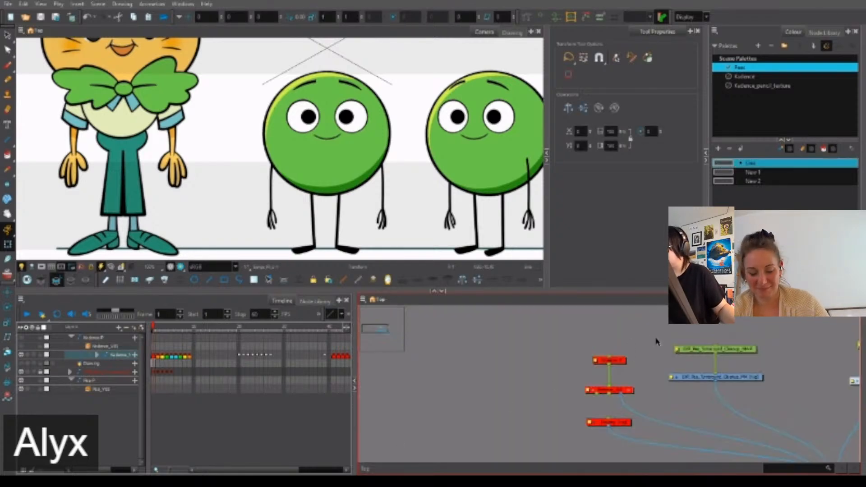
left_click_drag(656, 342, 602, 391)
key("a")
left_click(628, 391)
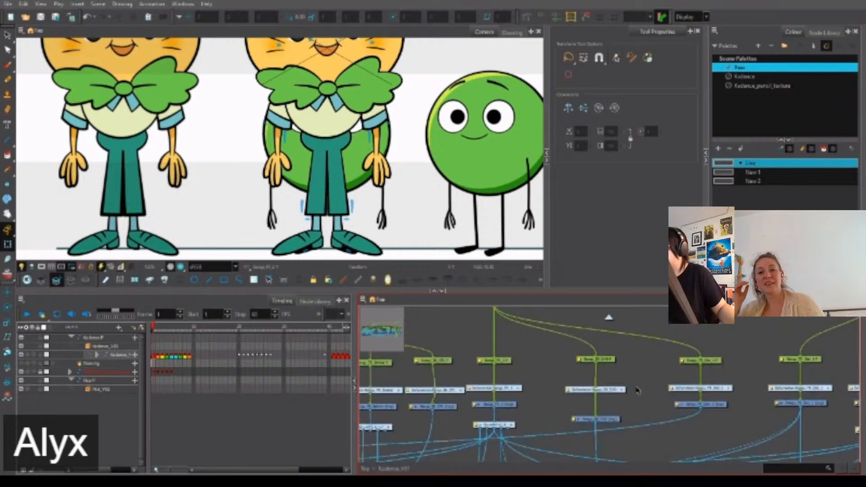
left_click(609, 418)
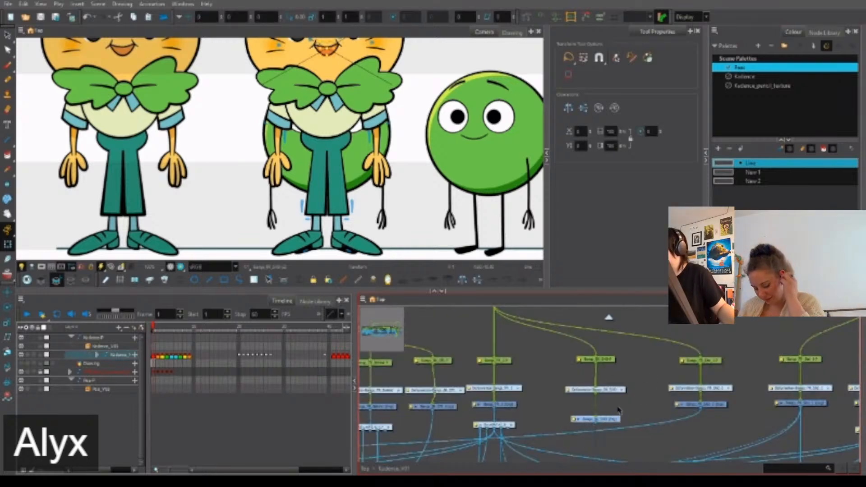
Compare the scene palettes and examine the colours in the Kadence palette as a reference.
left_click(769, 78)
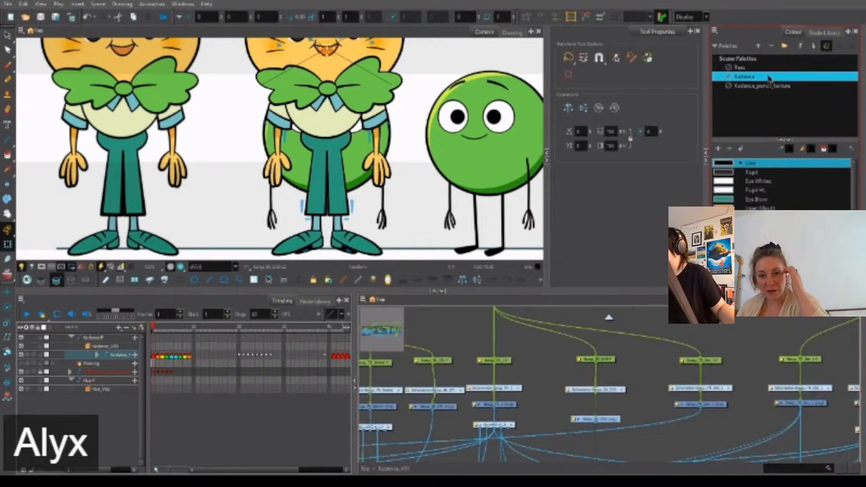
left_click(798, 86)
left_click(799, 67)
left_click(797, 77)
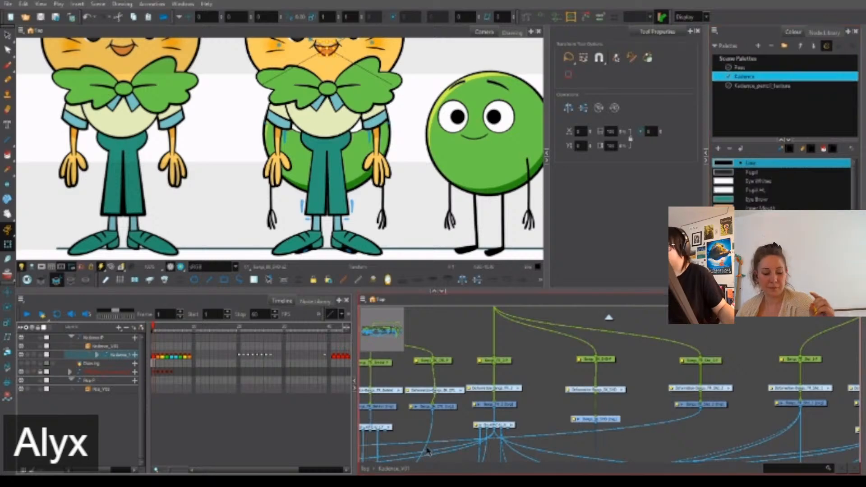
Return to the top level of the node network with the Kadence rig disabled again.
left_click(365, 469)
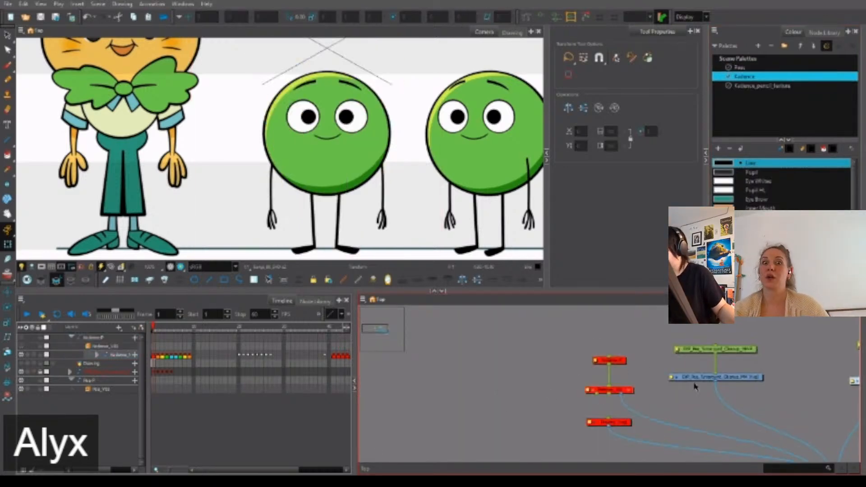
left_click_drag(742, 397, 547, 389)
left_click_drag(699, 386, 658, 364)
scroll(676, 364, "down", 1)
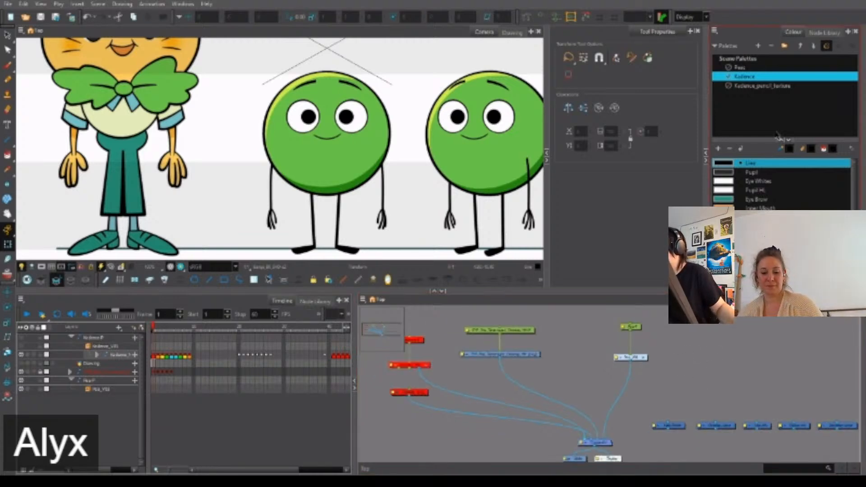
Add three new colours to the pea character's palette.
left_click(783, 68)
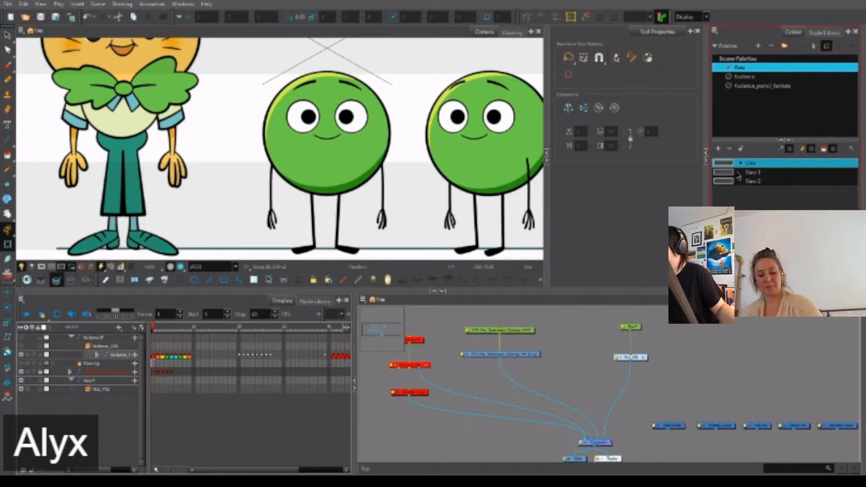
left_click(718, 149)
left_click(718, 149)
left_click(718, 149)
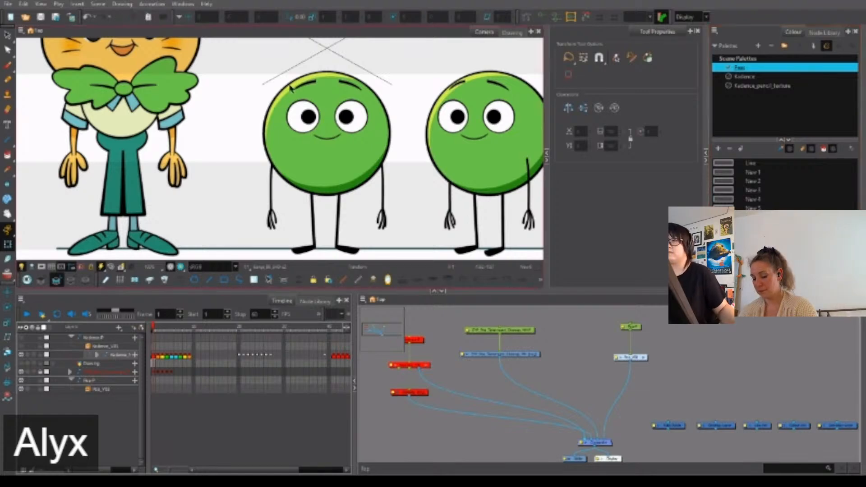
Set the Line colour to the black sampled from the pea's outline in the reference artwork.
scroll(306, 72, "up", 8)
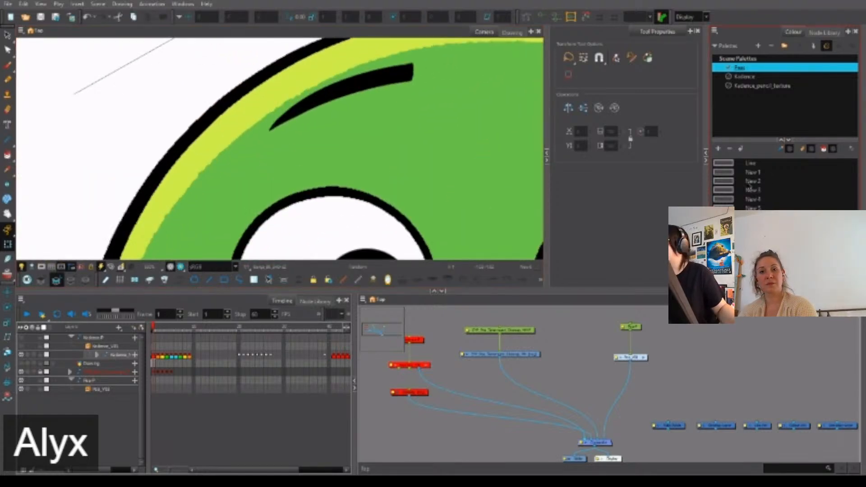
double_click(744, 164)
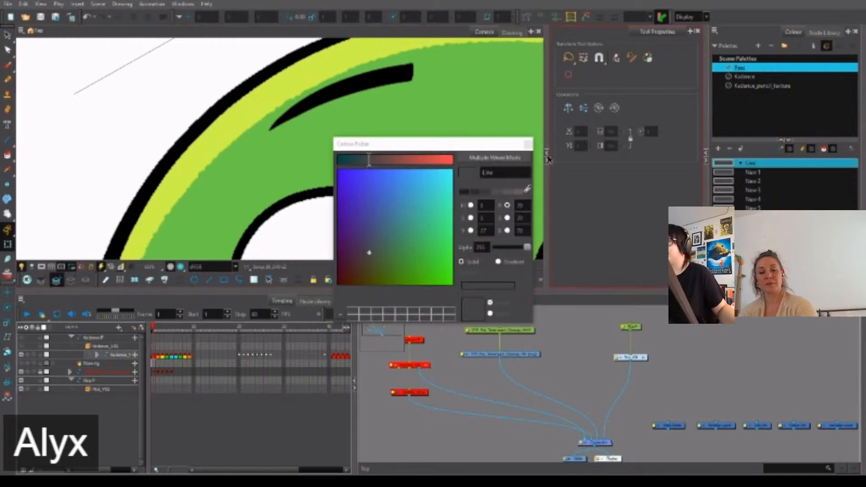
left_click(380, 77)
left_click_drag(237, 110, 209, 209)
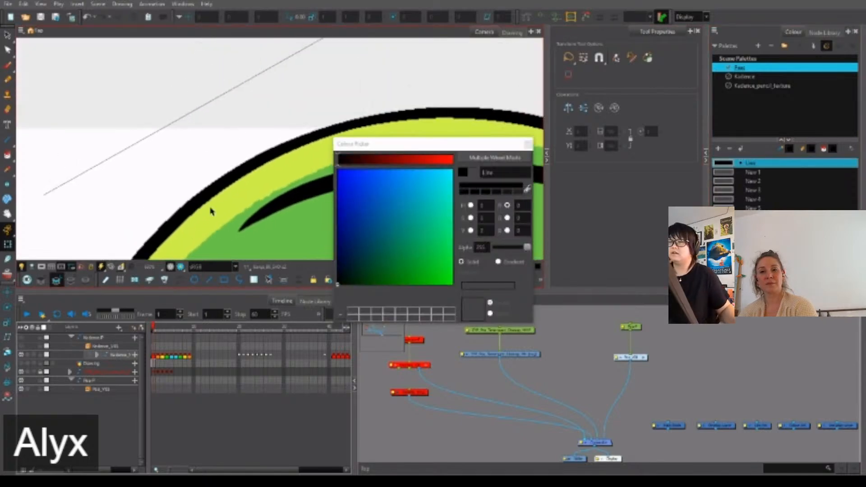
Inspect the pea's body outline, eyebrow and eye lines up close, and close the colour picker.
scroll(244, 168, "up", 2)
scroll(272, 158, "up", 2)
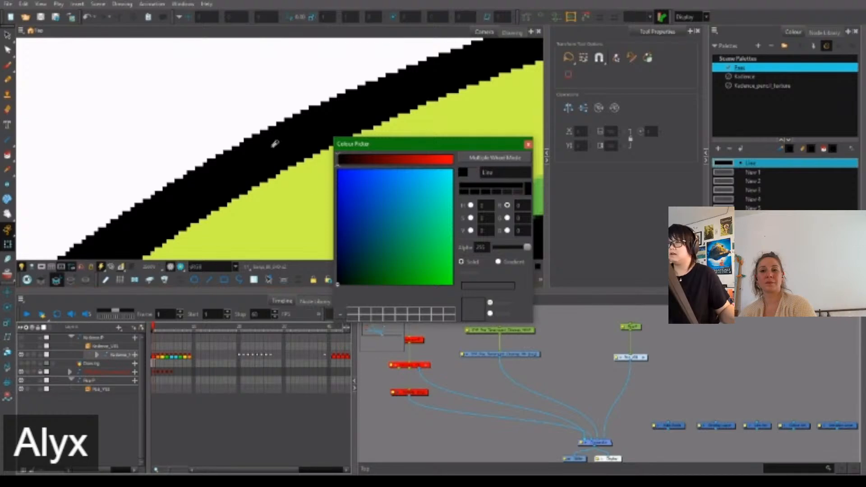
left_click_drag(274, 222, 251, 76)
scroll(252, 76, "down", 2)
left_click_drag(275, 179, 264, 76)
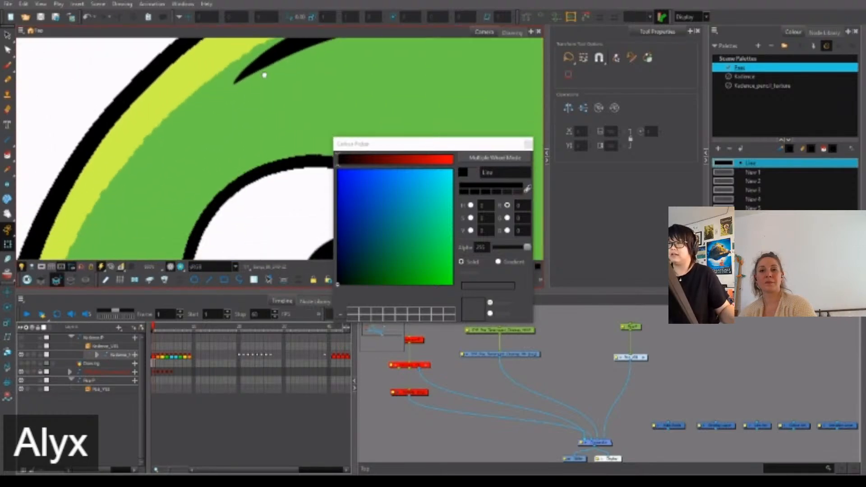
left_click_drag(263, 246, 271, 158)
left_click_drag(228, 212, 244, 121)
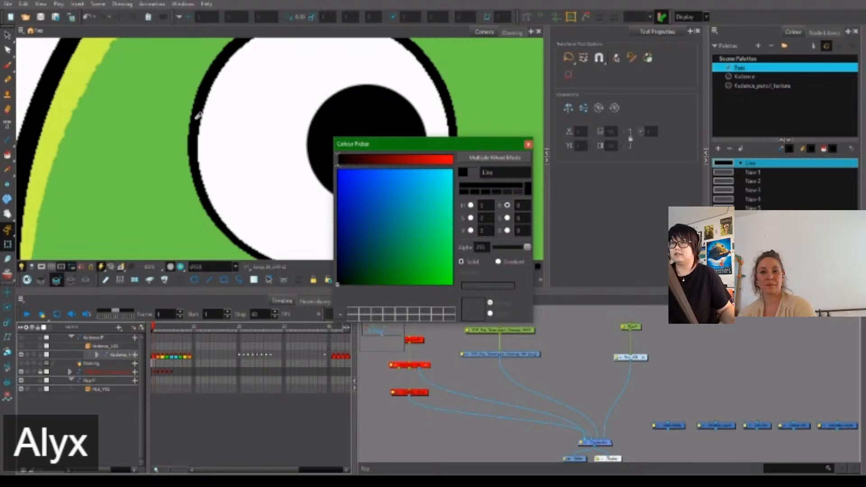
scroll(203, 153, "down", 5)
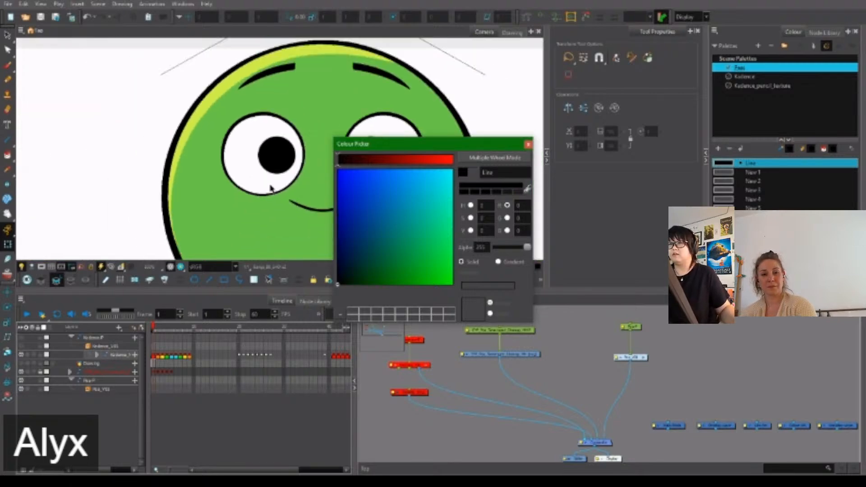
left_click_drag(289, 223, 251, 108)
scroll(240, 210, "up", 4)
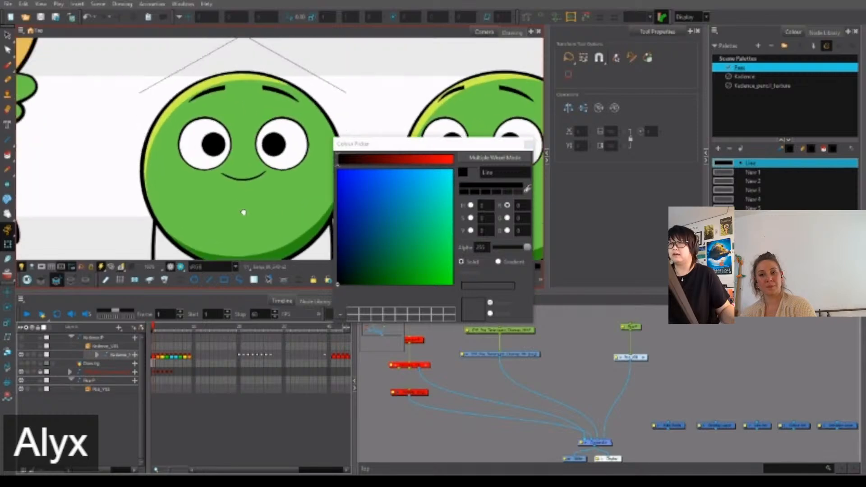
left_click(528, 145)
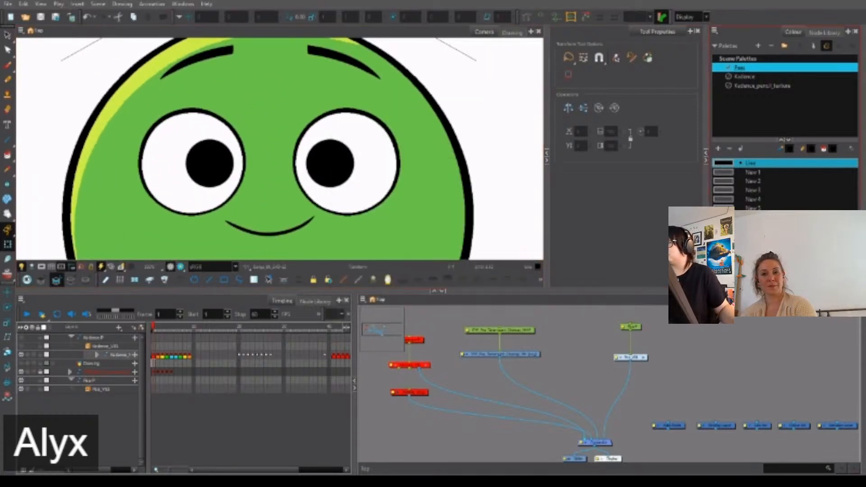
Rename the first three unnamed colours in the pea palette as Pea, Highlight and Shadow.
left_click(730, 172)
double_click(759, 173)
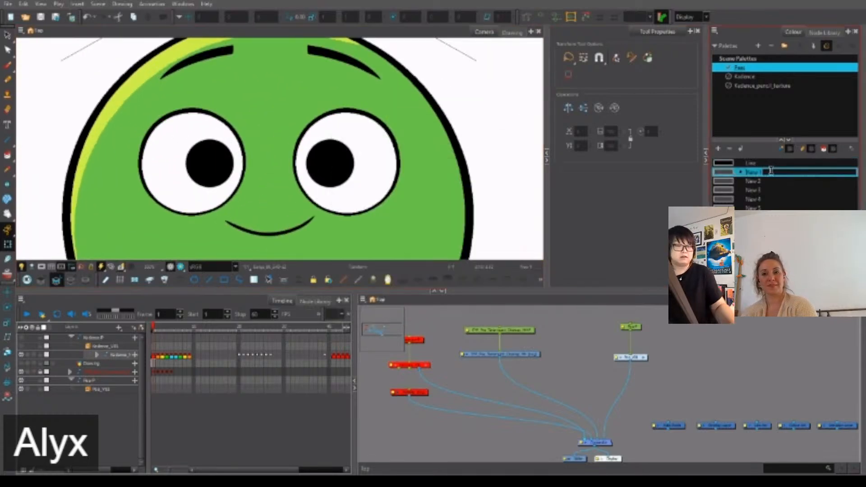
type("Skin")
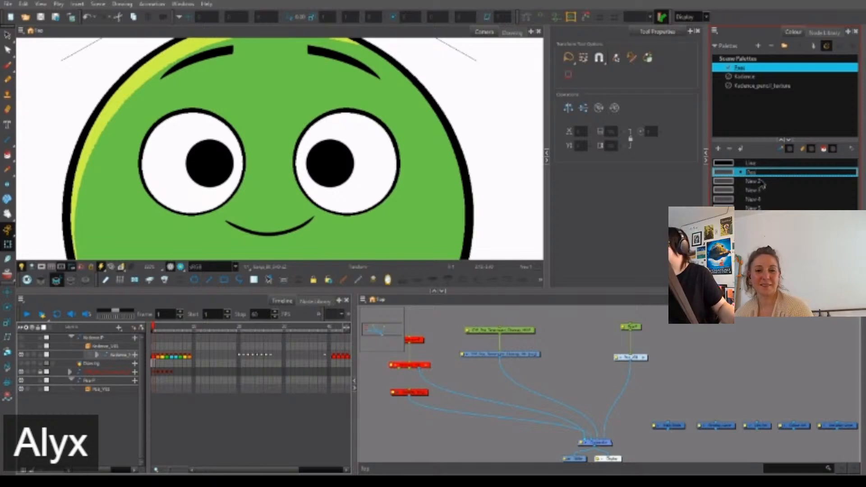
double_click(762, 181)
type("Highlight")
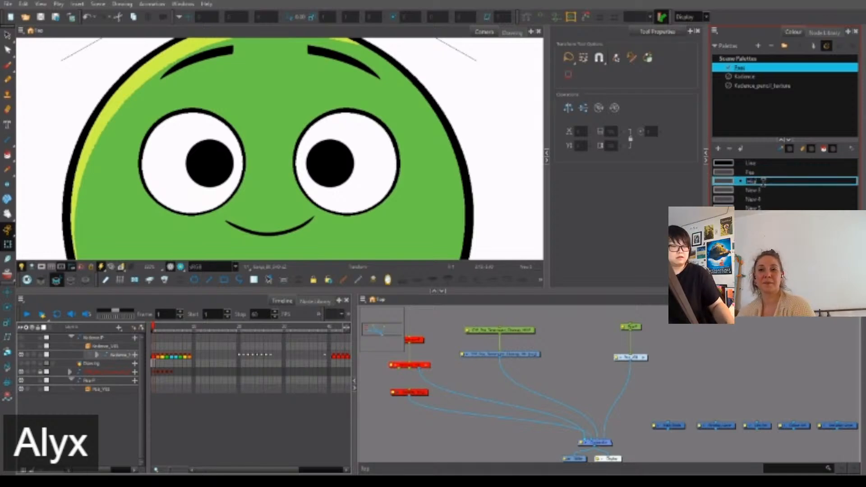
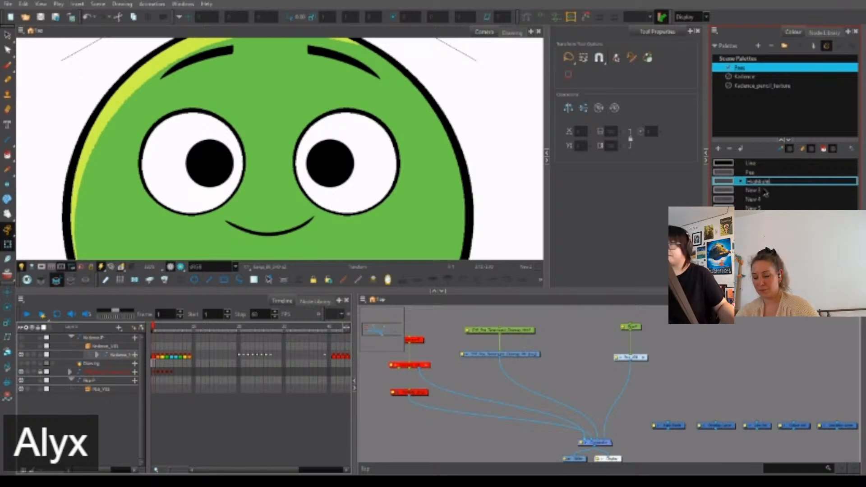
double_click(766, 191)
type("Sk")
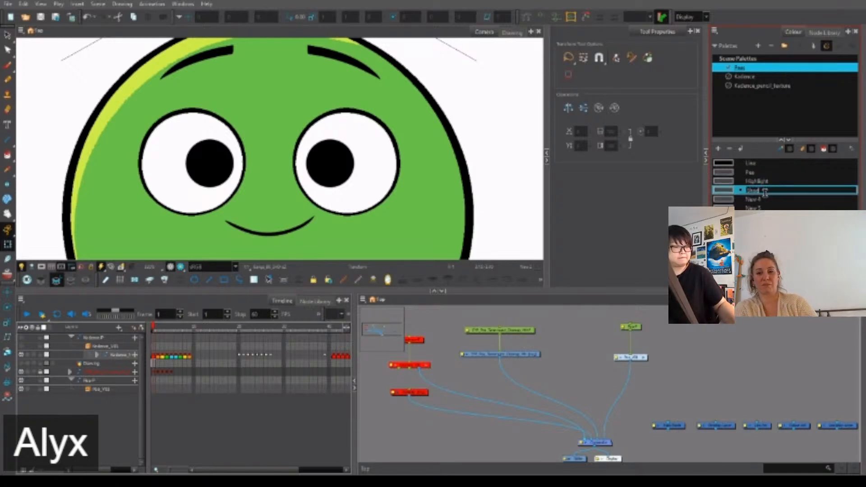
key("Return")
Sample the pea's body green for the Pea colour and its yellow-green rim for the Highlight colour.
left_click_drag(547, 199, 707, 160)
double_click(731, 174)
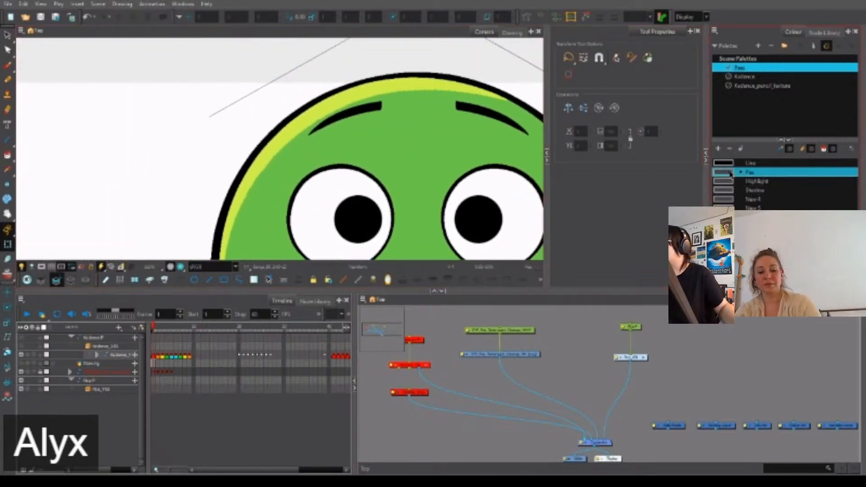
left_click(275, 214)
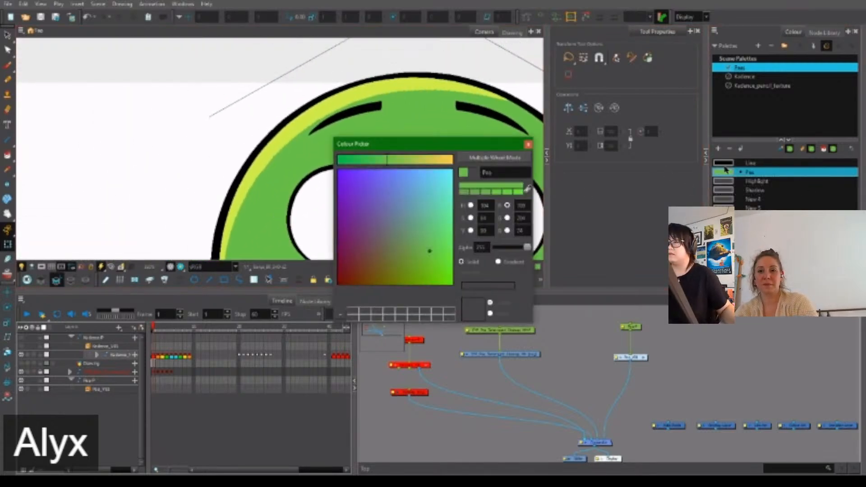
left_click(761, 180)
left_click(528, 189)
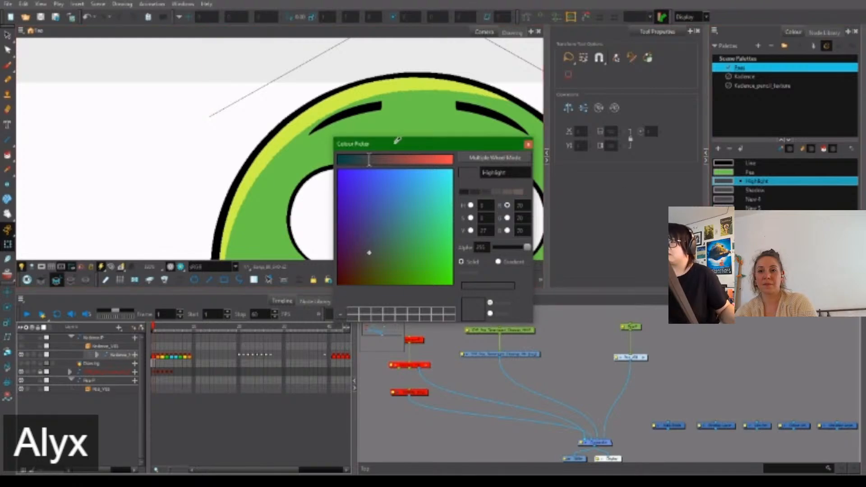
left_click(389, 80)
Set the Shadow colour to the dark green sampled from the pea's lower edge, and close the colour picker.
left_click(760, 190)
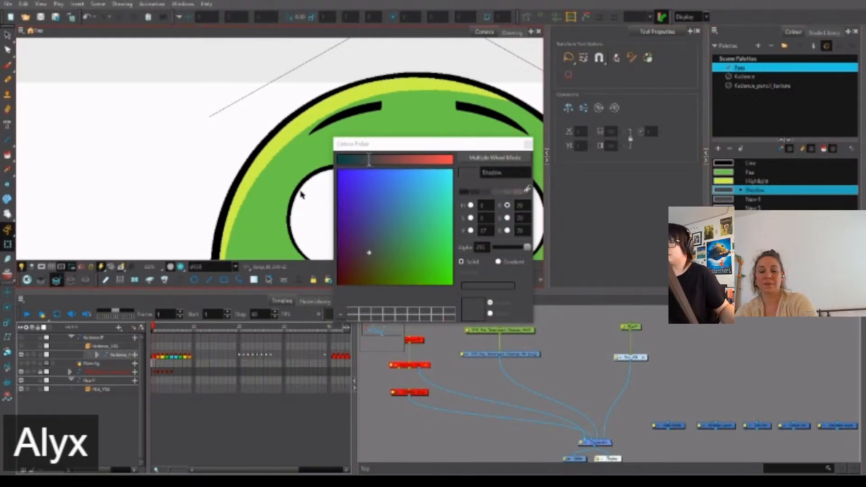
scroll(301, 194, "down", 10)
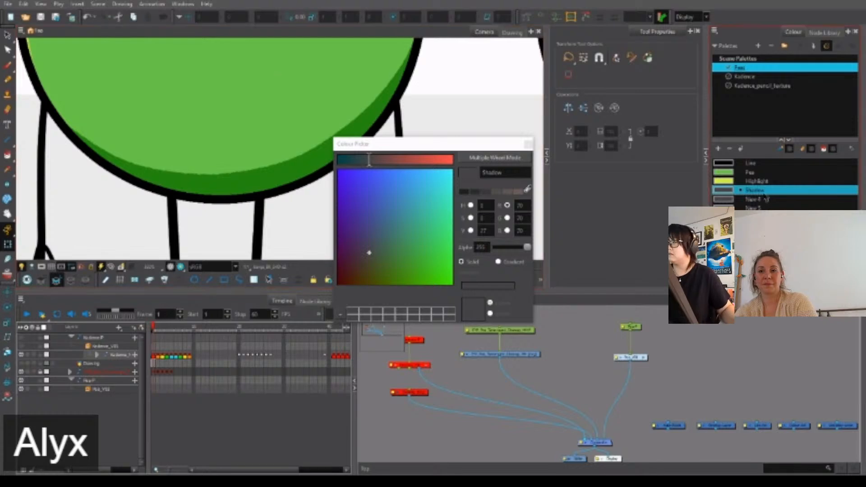
left_click(528, 188)
left_click(256, 178)
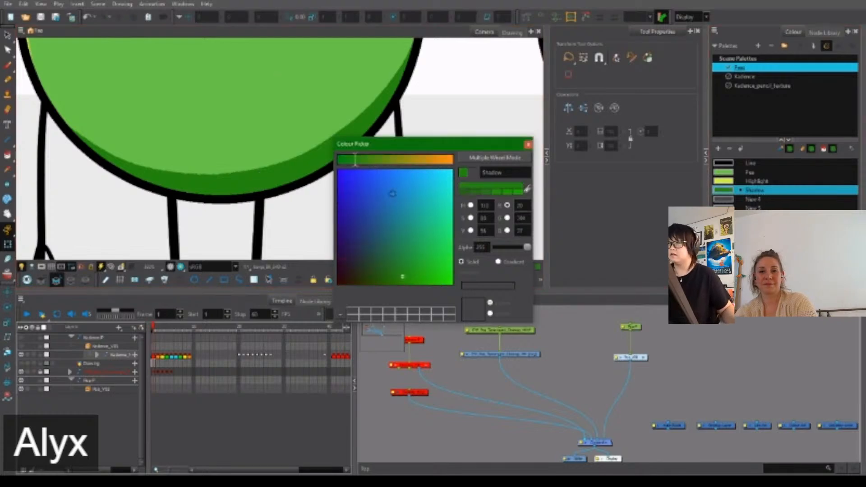
left_click(528, 144)
scroll(499, 195, "down", 5)
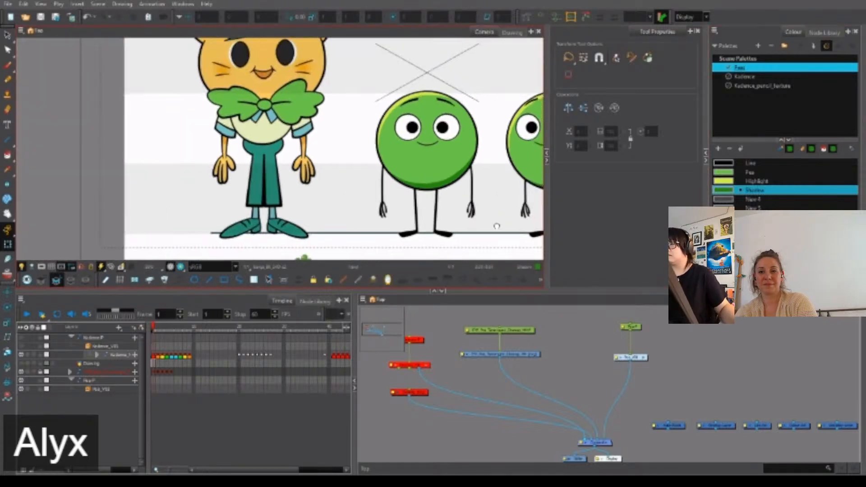
Rename the next unnamed colour in the pea palette as Cutter and move it directly below the Line colour.
scroll(497, 226, "right", 4)
left_click(759, 199)
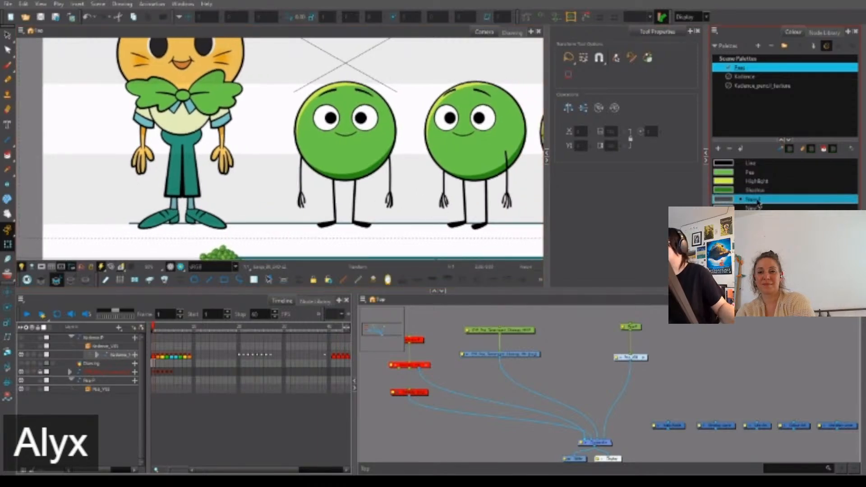
double_click(758, 201)
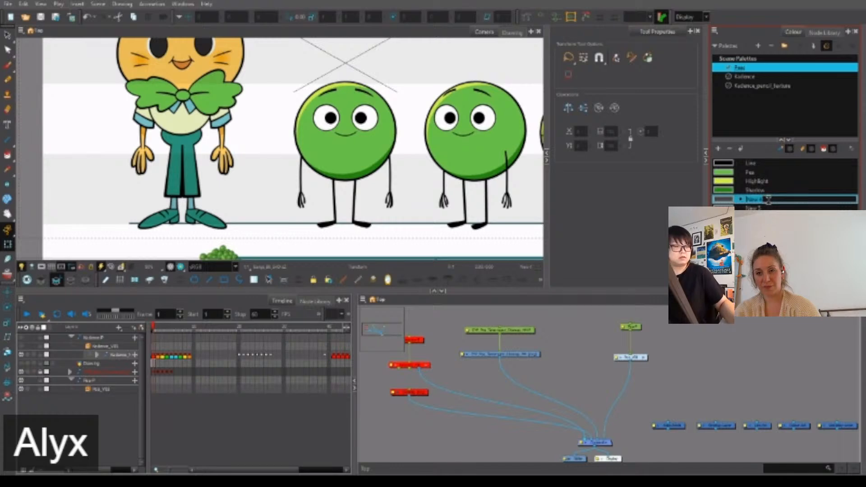
type("Eyelid")
key("Return")
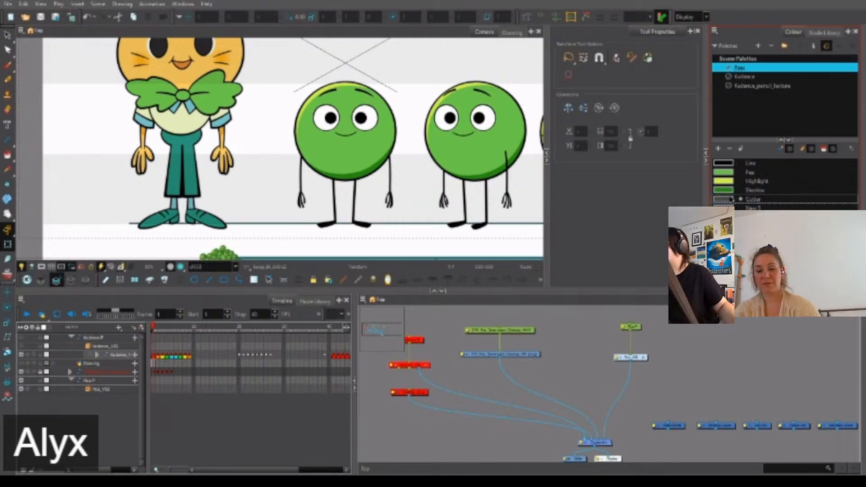
left_click_drag(761, 199, 765, 172)
Set the Cutter colour to pure blue with RGB 0, 0, 255, and close the colour picker.
double_click(727, 174)
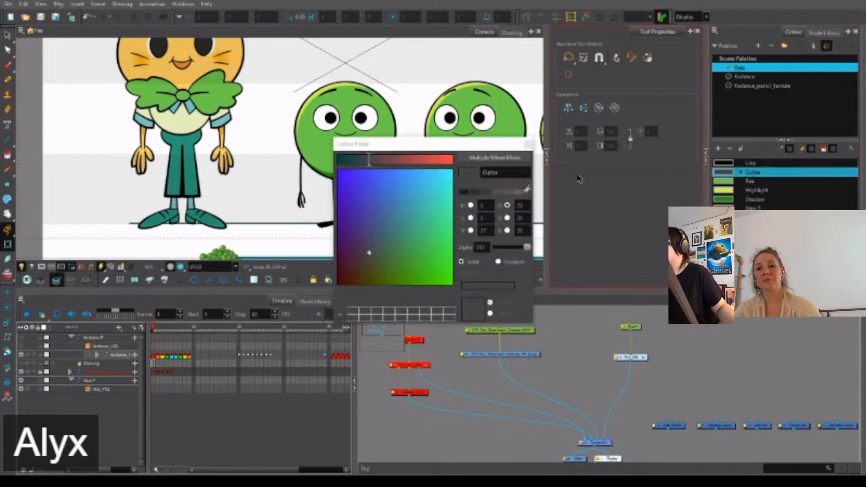
left_click_drag(371, 198, 309, 123)
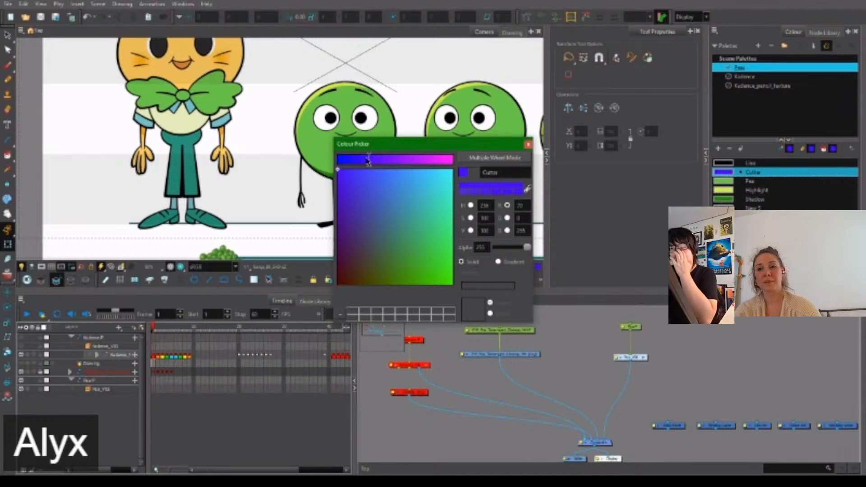
left_click_drag(366, 161, 311, 170)
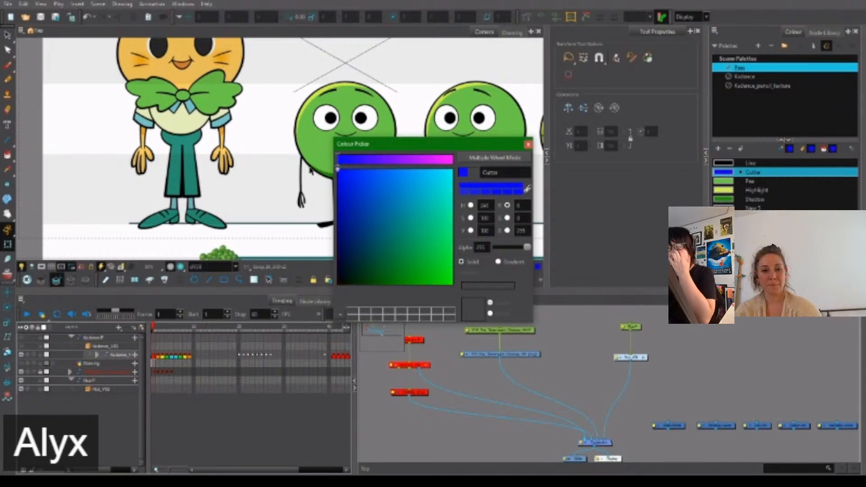
left_click(528, 144)
Add a new colour below Shadow in the pea palette and name it Eye White.
left_click(765, 208)
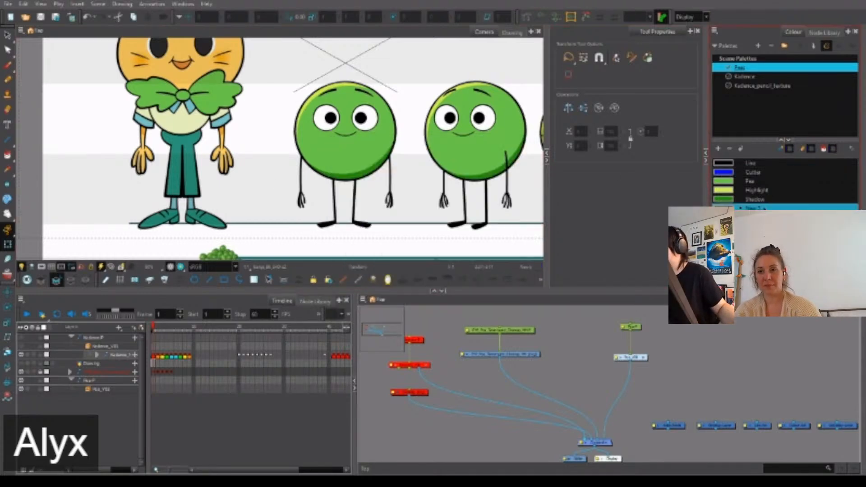
left_click(762, 199)
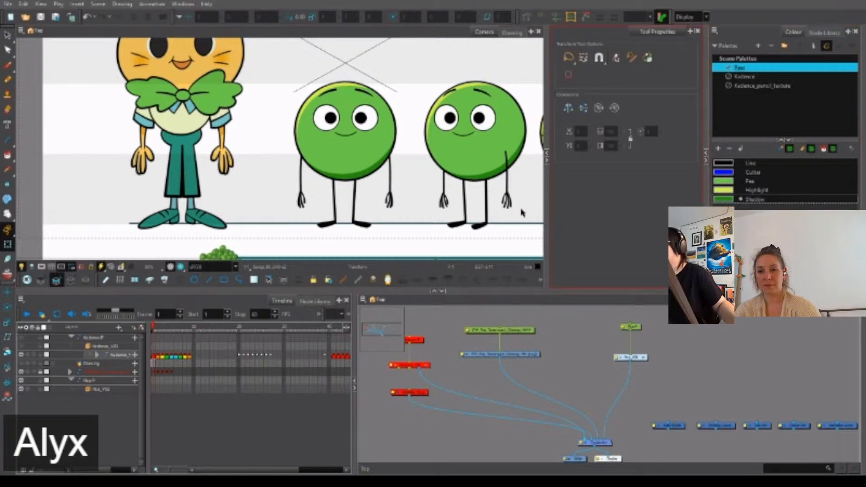
left_click_drag(520, 212, 469, 219)
scroll(468, 220, "down", 3)
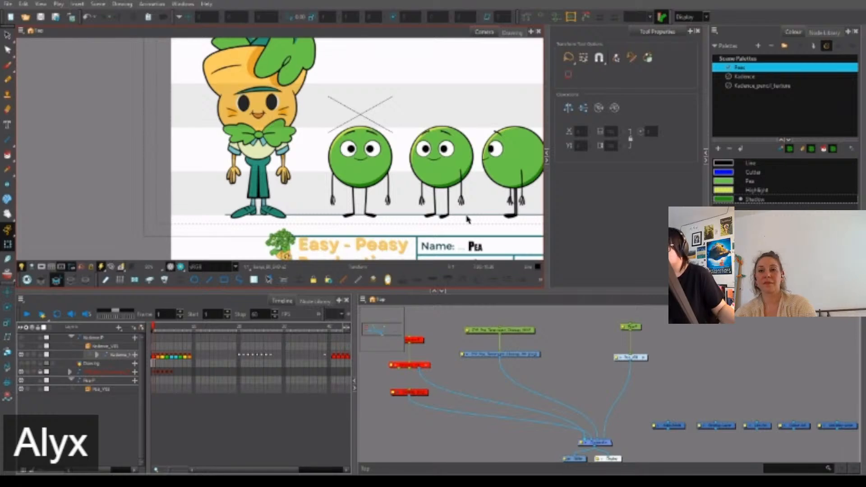
left_click(718, 148)
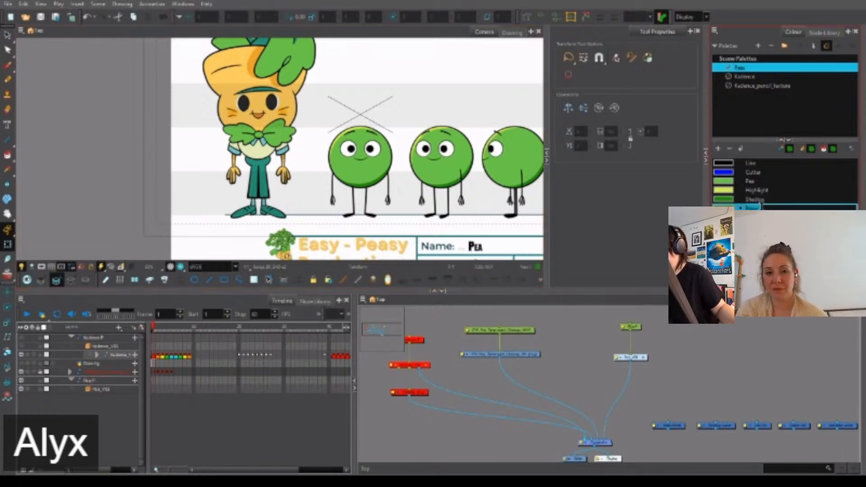
type("Whi")
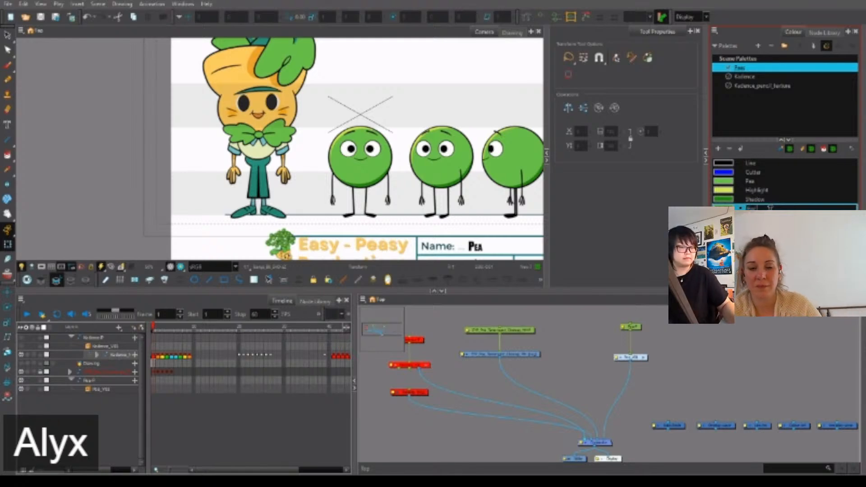
type("Wh")
key("Return")
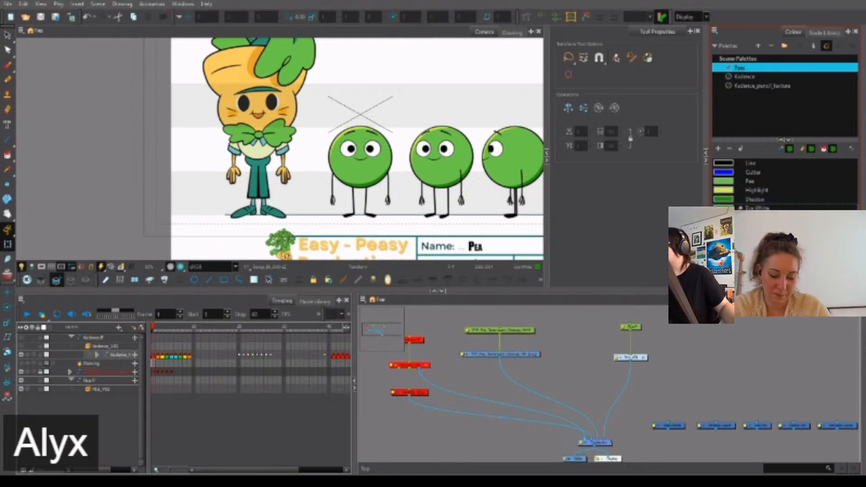
Set the Eye White colour to the white sampled from the pea's eye, and close the colour picker.
double_click(723, 208)
left_click_drag(384, 145, 614, 148)
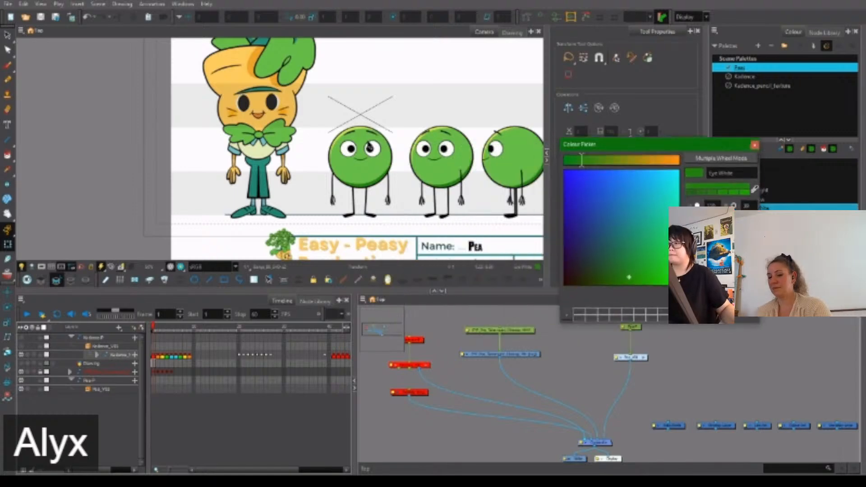
scroll(377, 153, "up", 6)
left_click(755, 188)
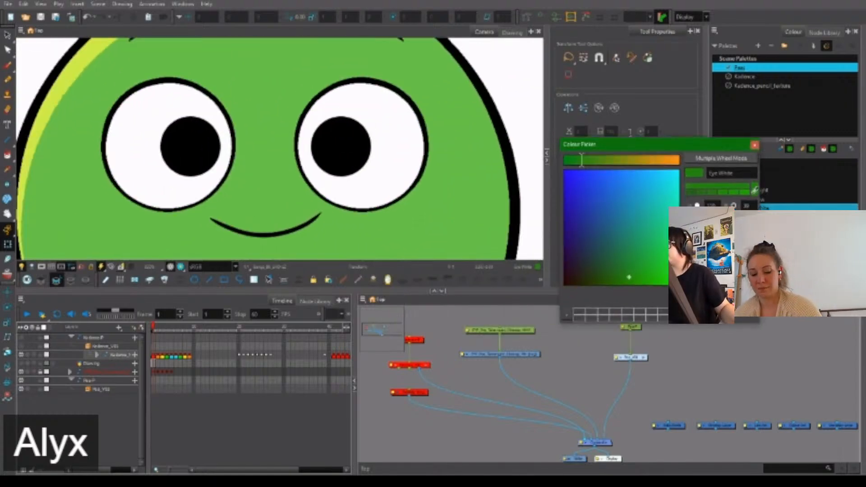
left_click(410, 155)
left_click(755, 145)
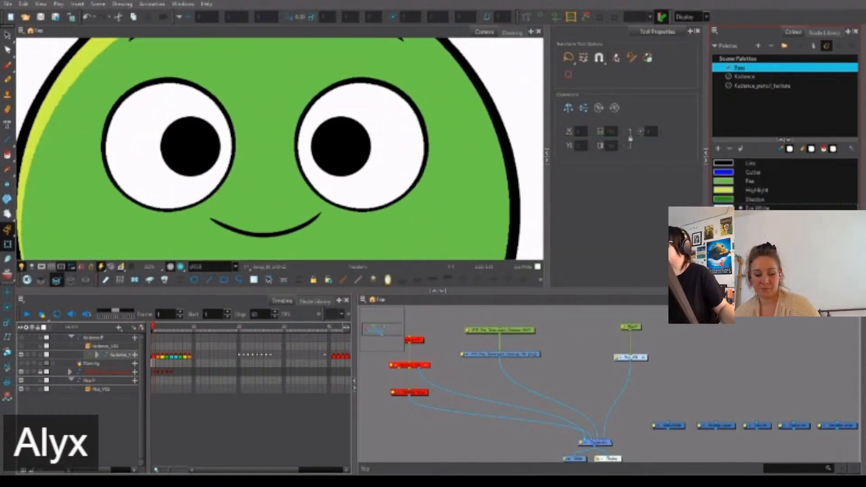
Add further colours below Eye White in the pea palette and set them to pure magenta with RGB 255, 0, 255.
scroll(450, 179, "down", 5)
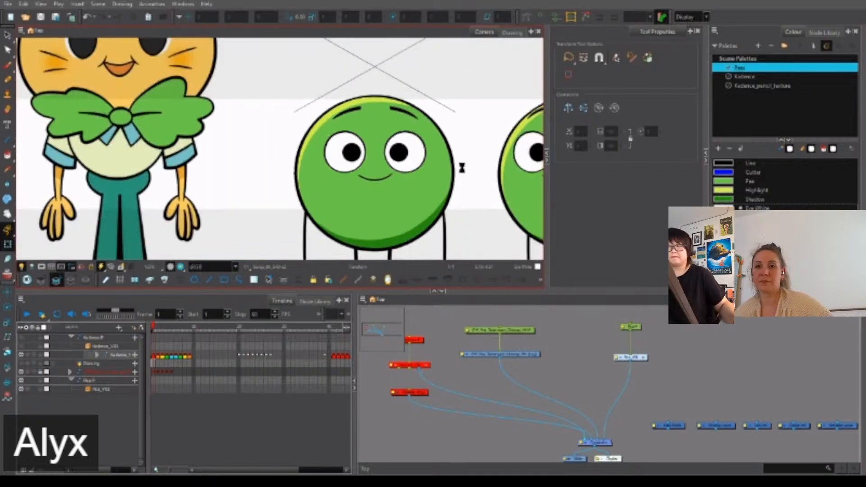
scroll(463, 171, "down", 2)
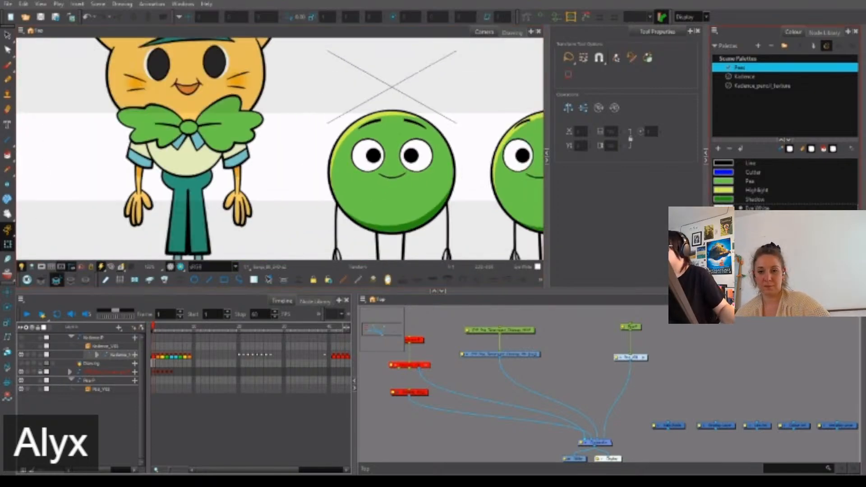
left_click_drag(499, 217, 400, 156)
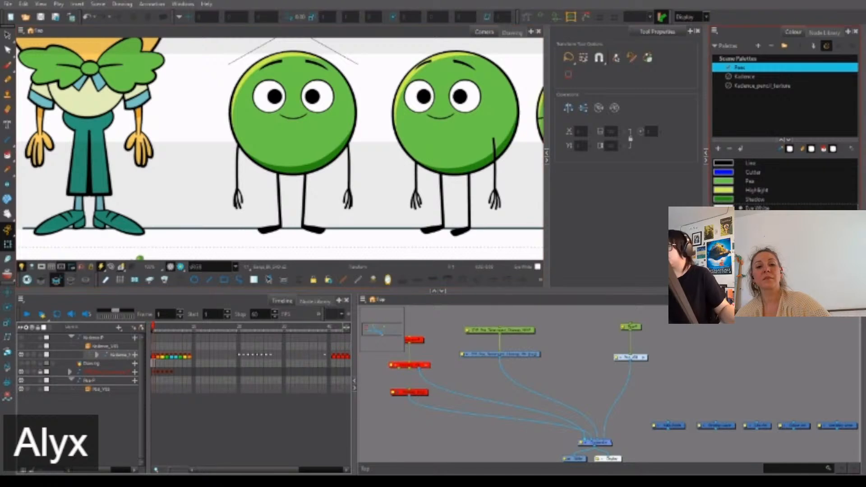
left_click(788, 206)
left_click(718, 148)
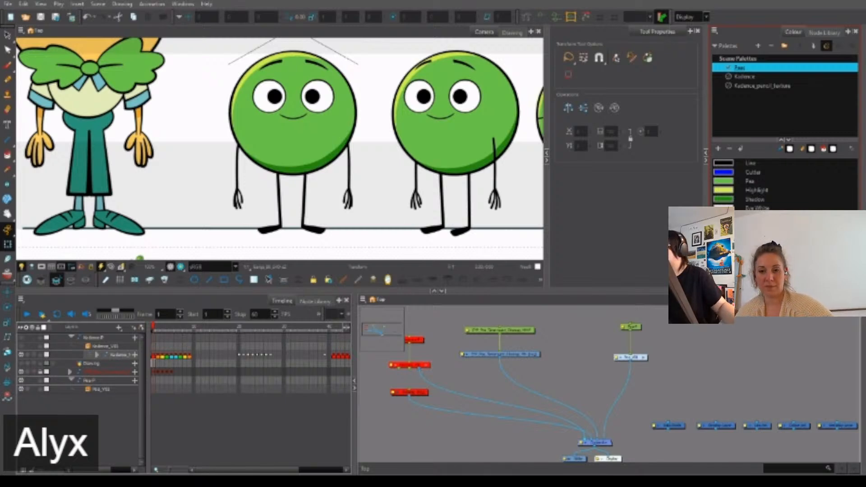
double_click(723, 217)
left_click(338, 170)
left_click(724, 226)
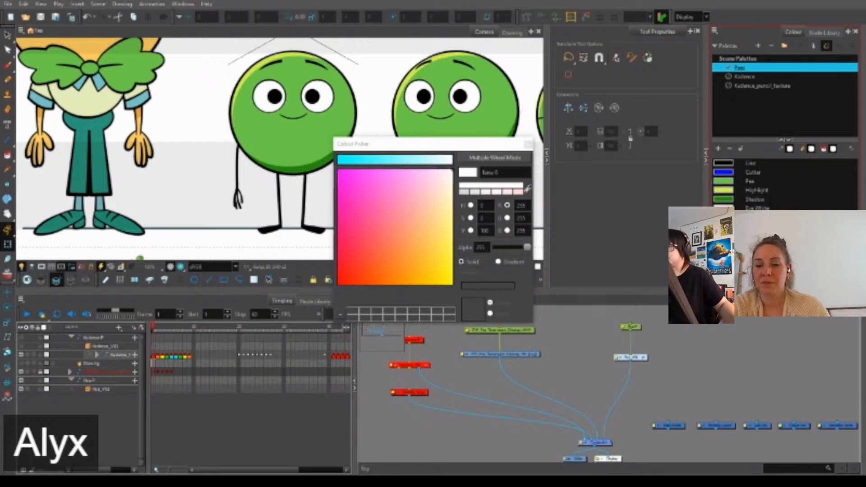
left_click_drag(386, 213, 337, 170)
left_click(718, 150)
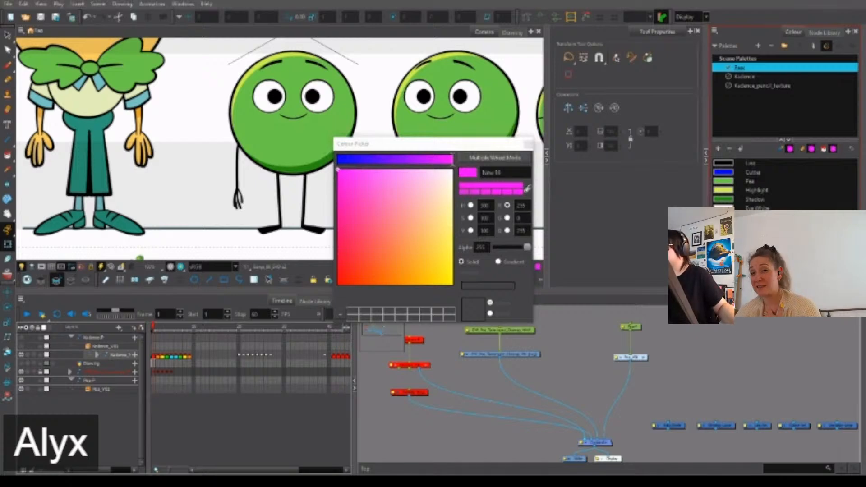
Name the newest magenta colour Tongue and close the colour picker.
double_click(494, 172)
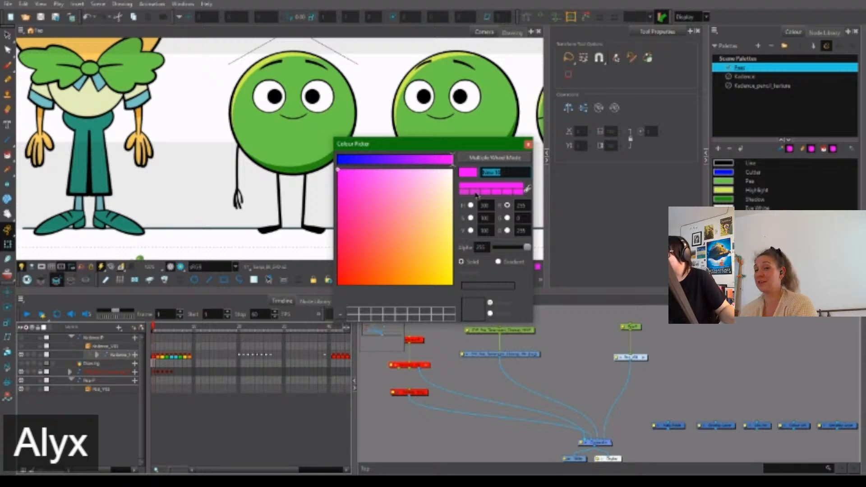
type("Teal")
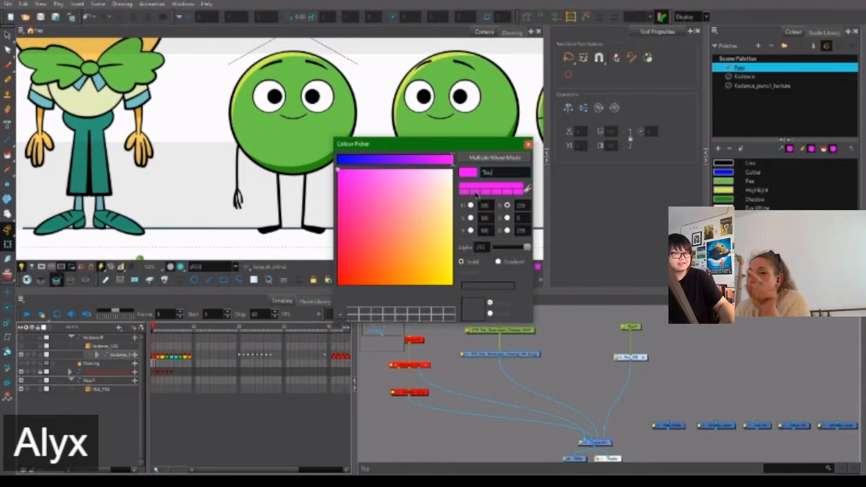
key("BackSpace")
type("ngue")
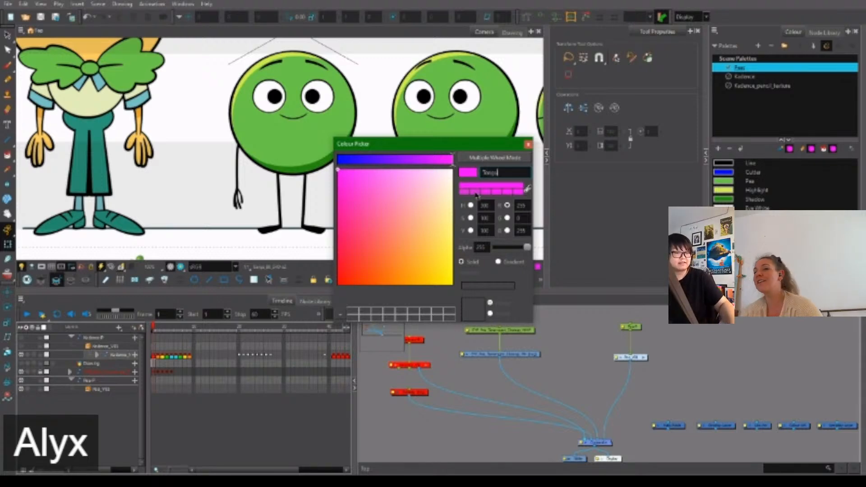
left_click(528, 145)
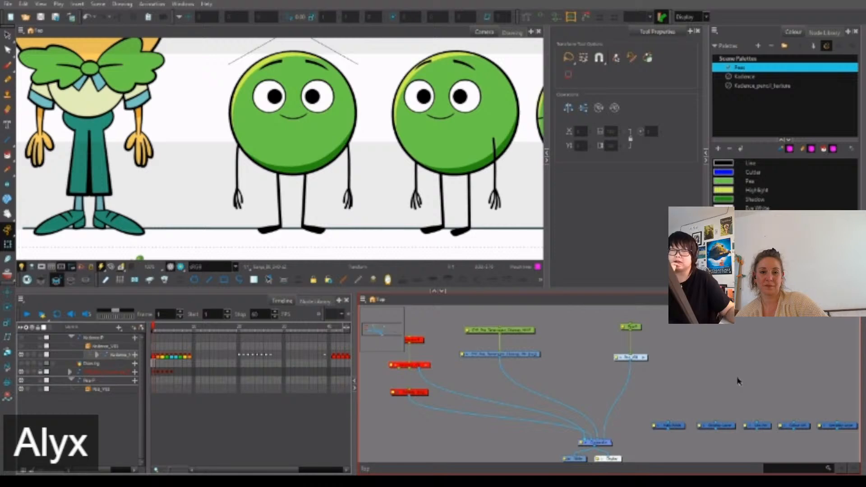
Examine the limbs and body shapes of the pea and the carrot character beside it, and check the pea palette's swatches.
mouse_move(367, 193)
left_mouse_down()
mouse_move(374, 207)
mouse_move(353, 230)
left_mouse_up()
scroll(375, 206, "down", 3)
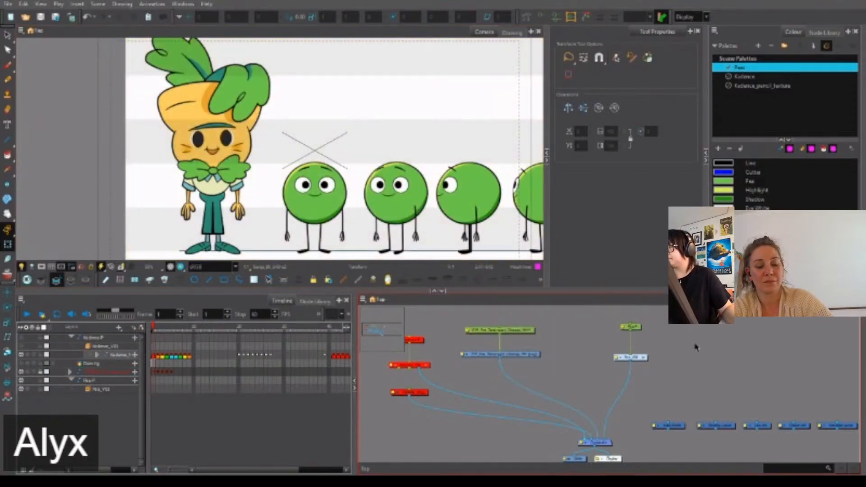
left_click(756, 182)
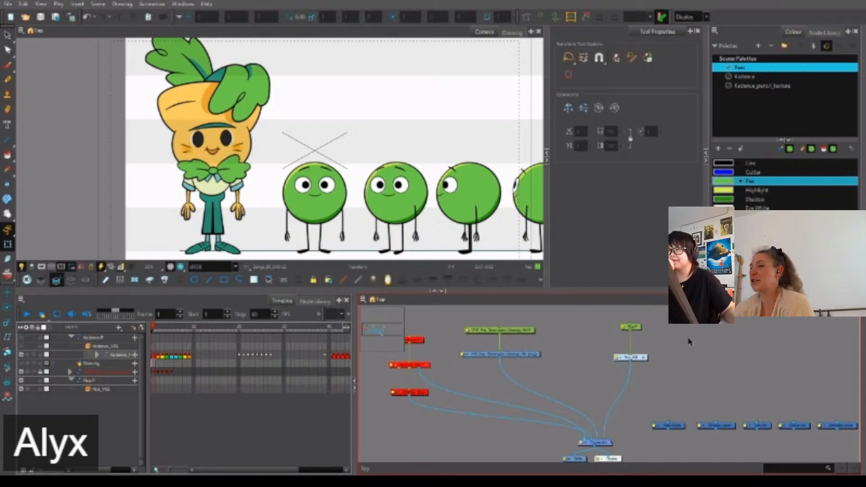
scroll(429, 314, "up", 2)
scroll(321, 235, "up", 4)
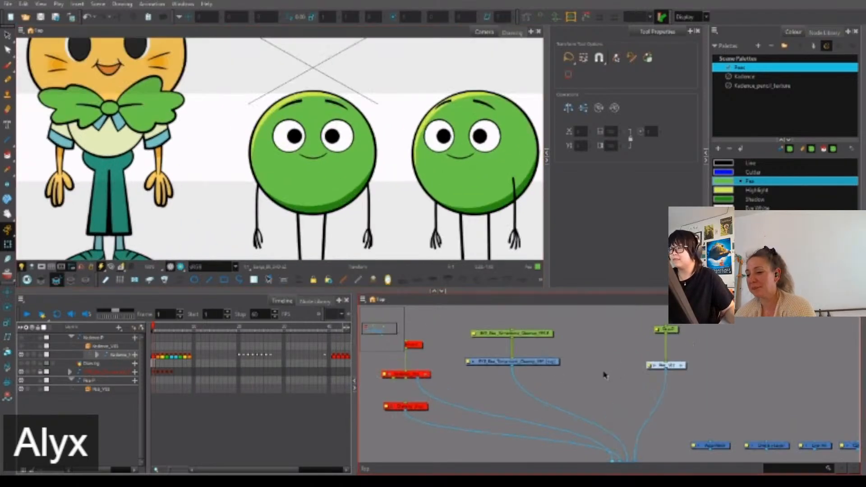
left_click_drag(605, 375, 556, 375)
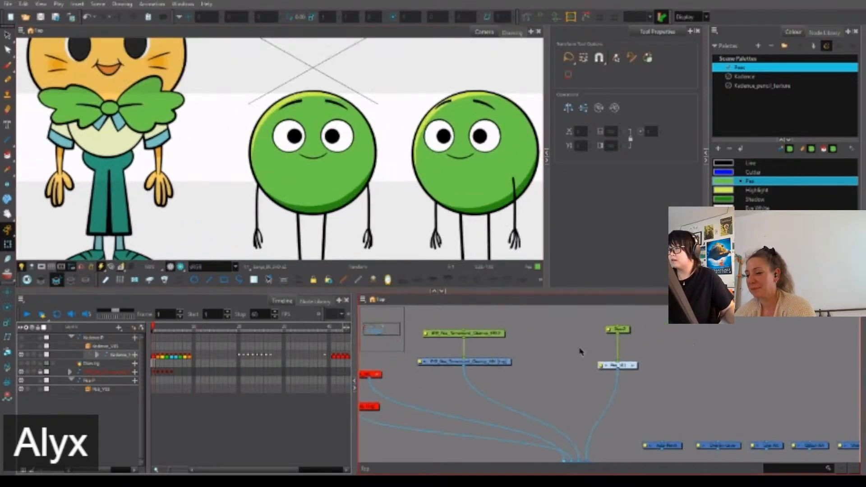
left_click_drag(365, 218, 396, 185)
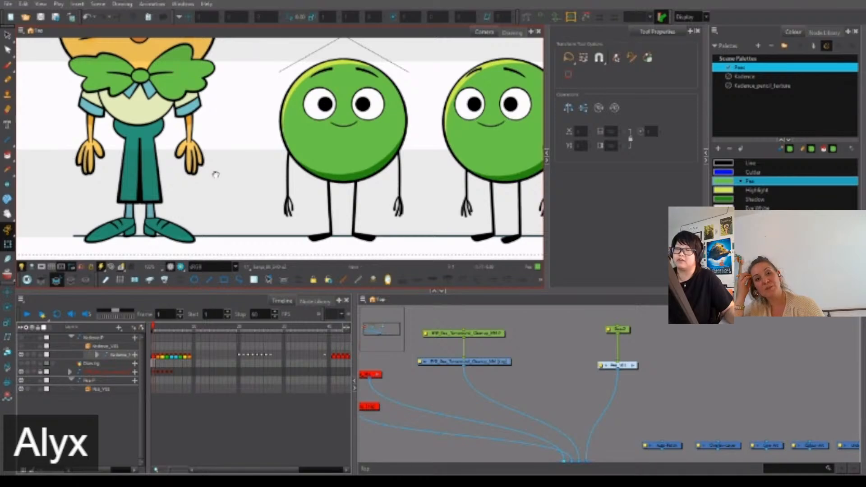
scroll(215, 173, "down", 3)
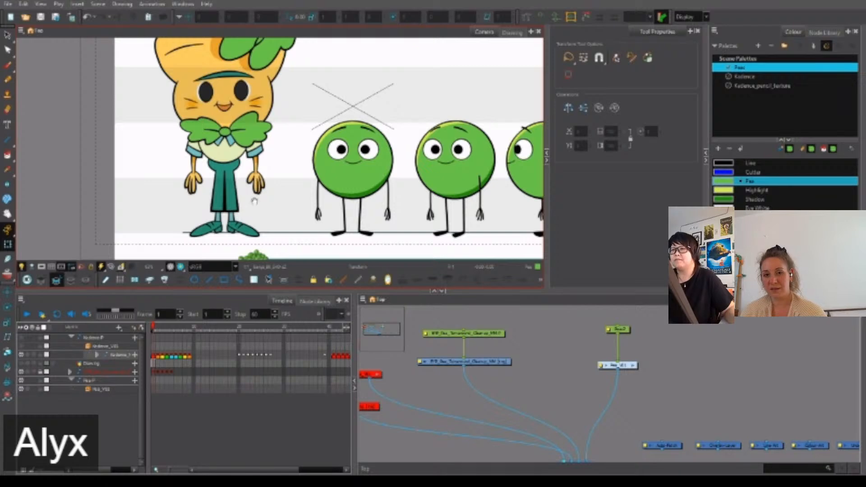
scroll(280, 194, "up", 5)
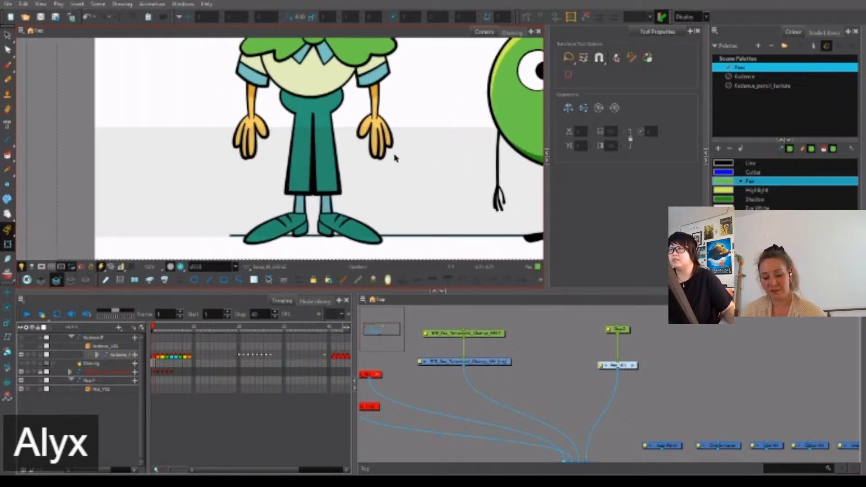
left_click_drag(408, 128, 390, 148)
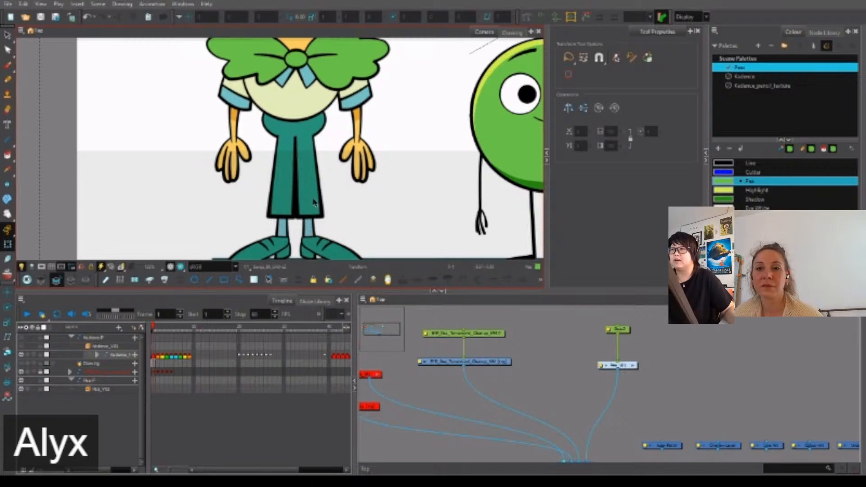
left_click(767, 207)
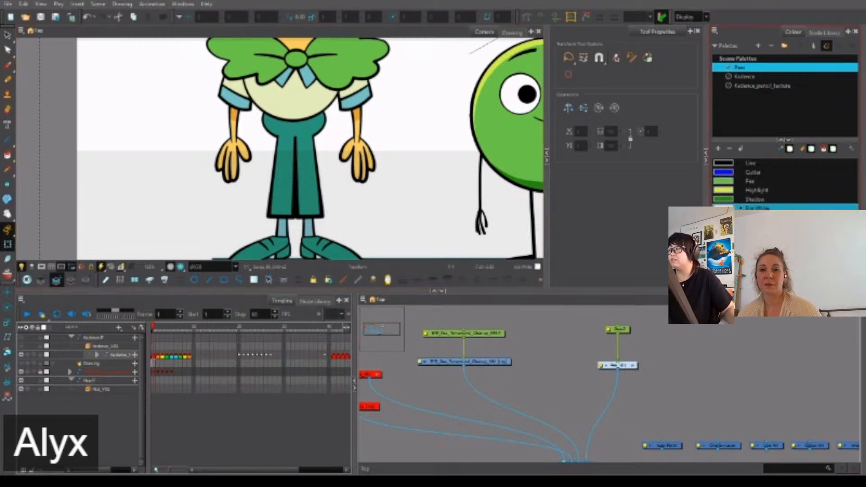
left_click(767, 217)
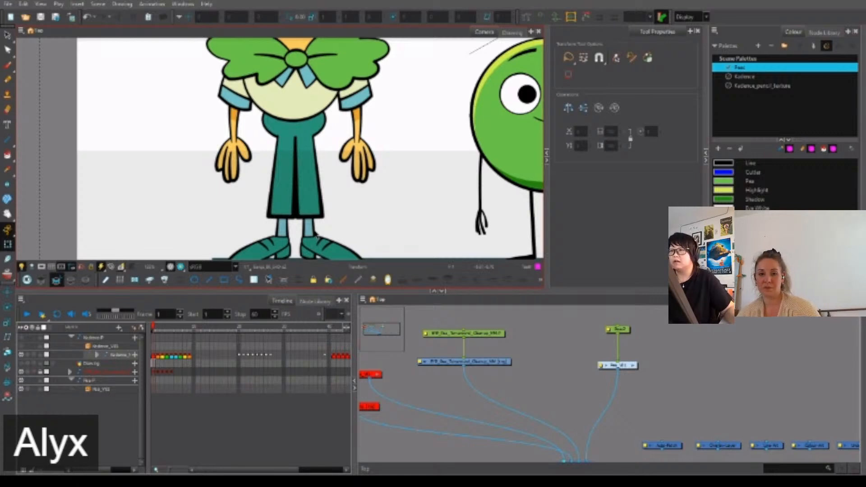
scroll(390, 173, "down", 4)
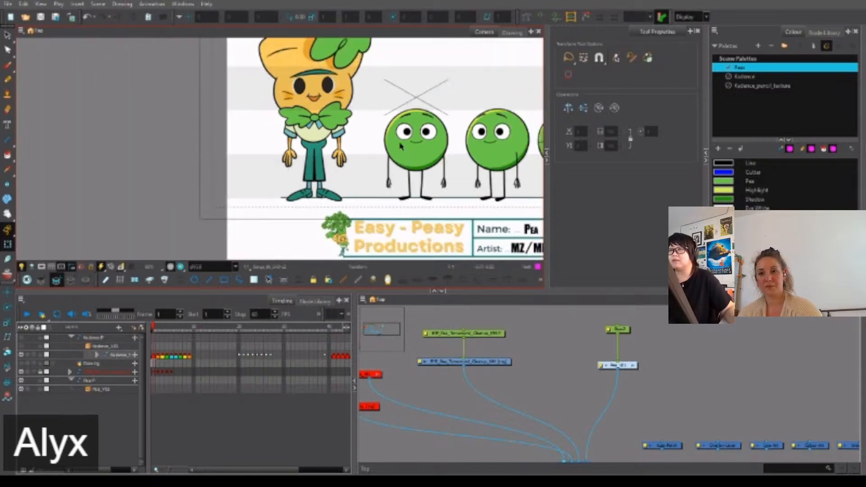
scroll(381, 135, "up", 5)
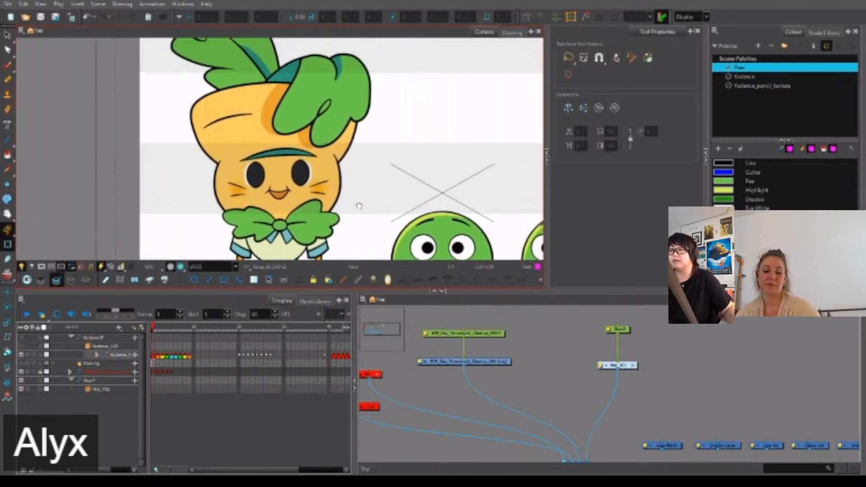
scroll(355, 229, "down", 2)
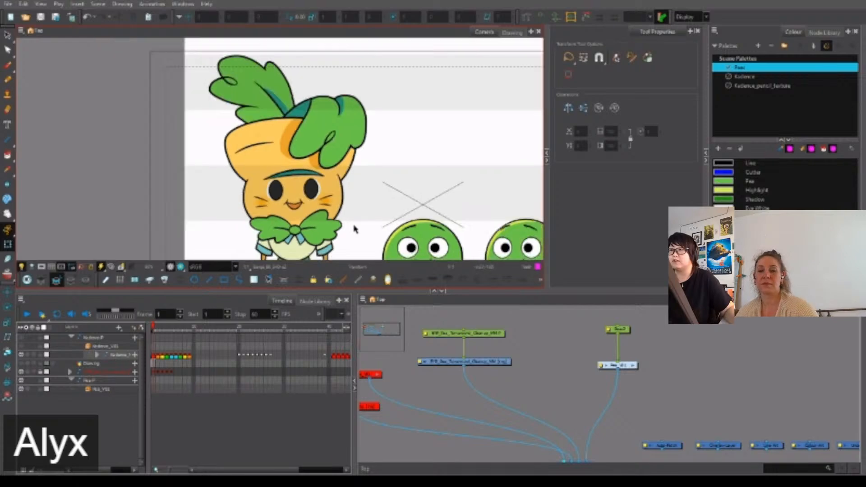
scroll(355, 229, "down", 4)
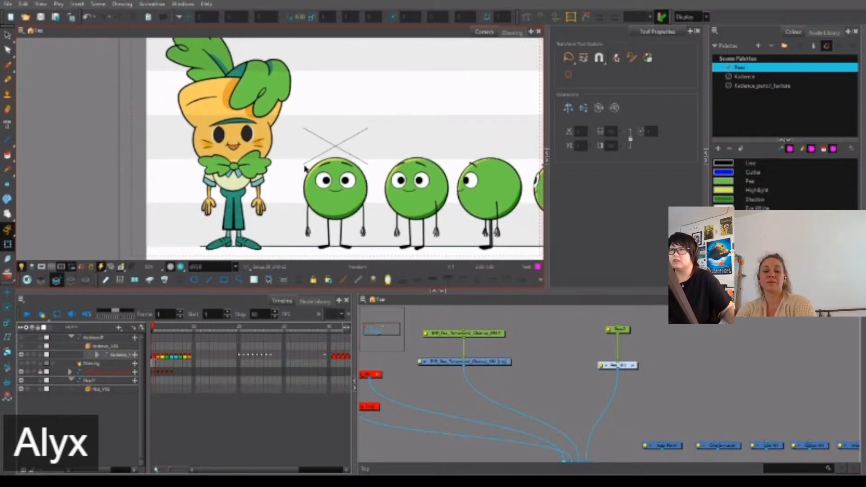
key("space")
left_click_drag(400, 149, 393, 158)
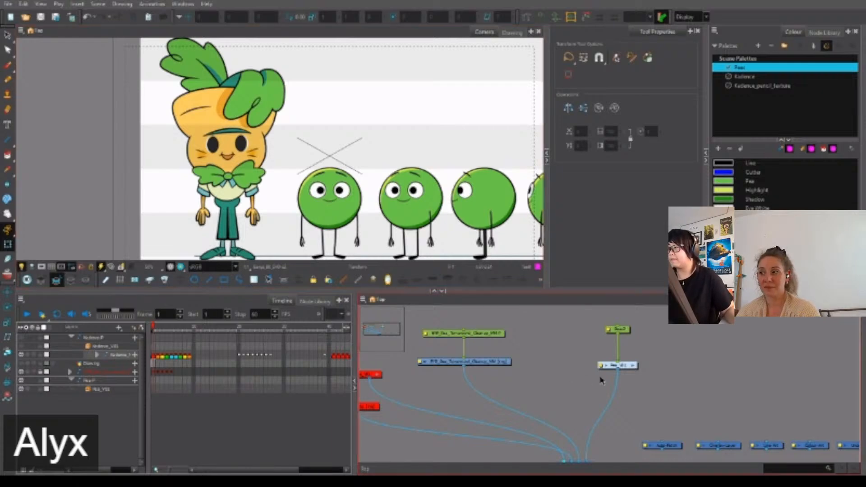
Open the pea group's network in the node view and select the pea's body drawing node.
left_click(633, 365)
left_click_drag(741, 386, 573, 384)
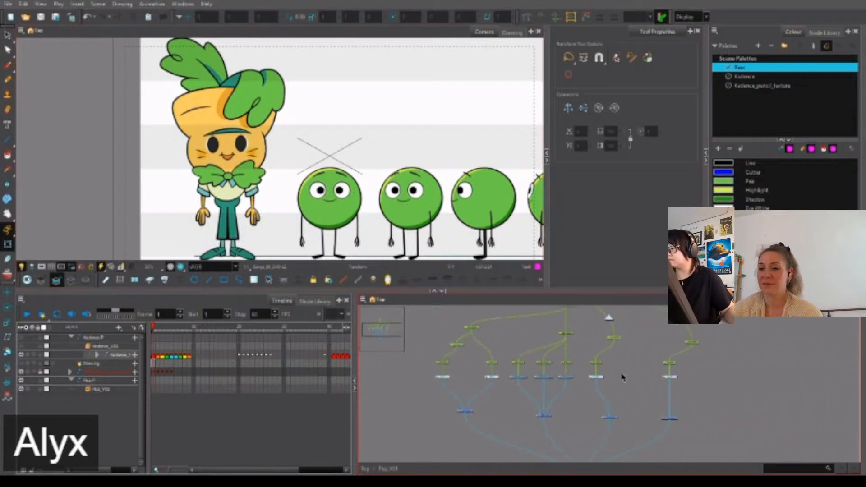
scroll(603, 378, "up", 4)
left_click(544, 381)
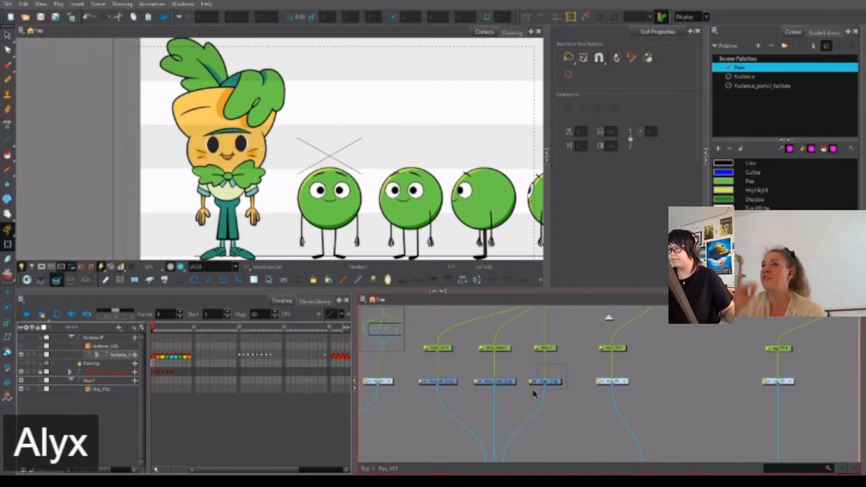
scroll(384, 191, "up", 3)
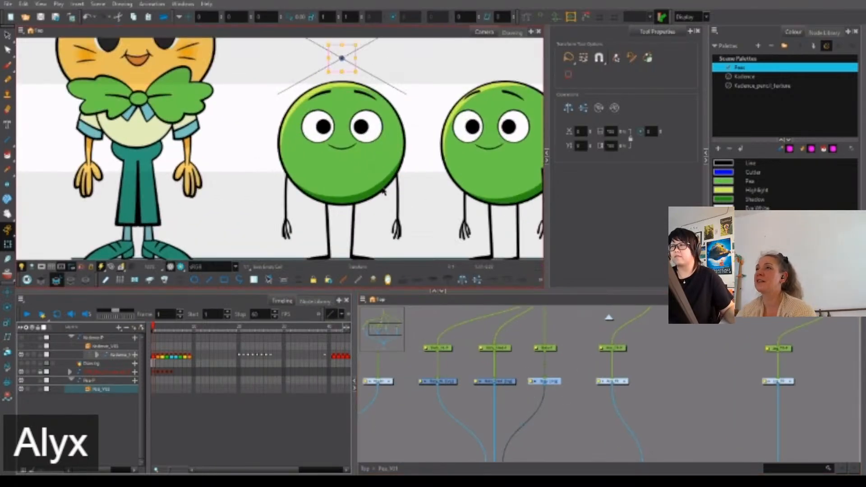
Draw a circle over the front-view pea's body with the Ellipse tool and align it with the body's left outline.
key("alt+s")
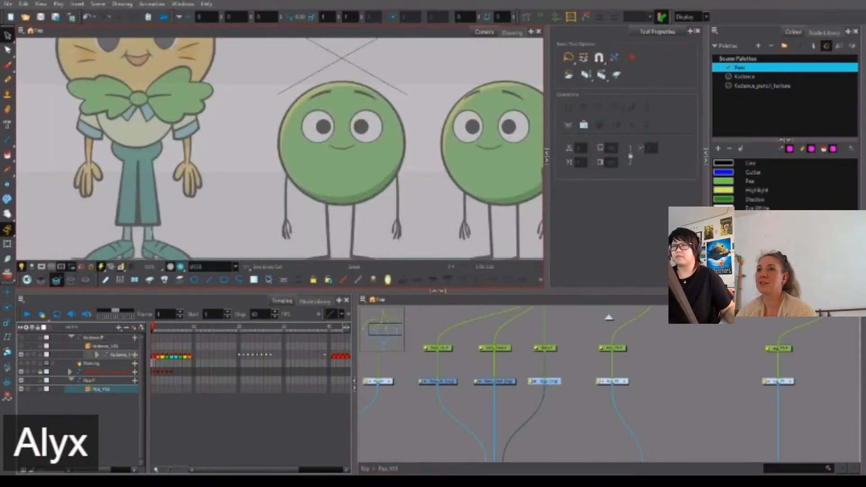
left_click(195, 280)
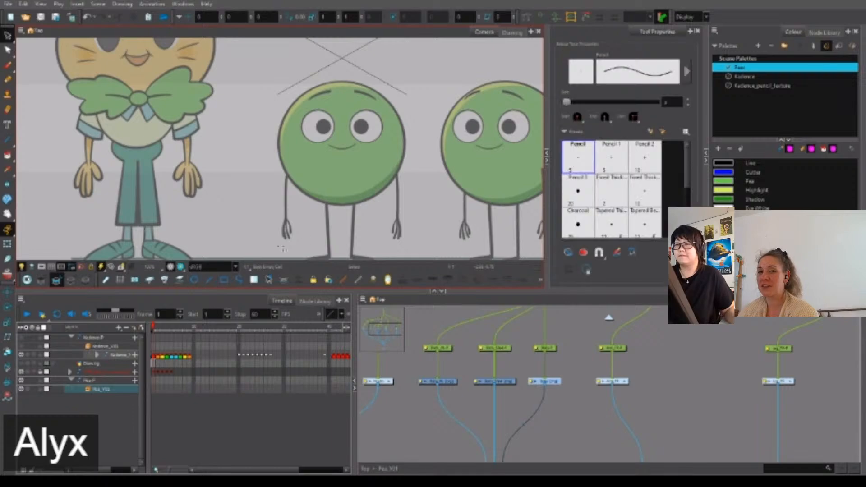
mouse_move(281, 95)
left_mouse_down()
mouse_move(405, 189)
mouse_move(367, 184)
left_mouse_up()
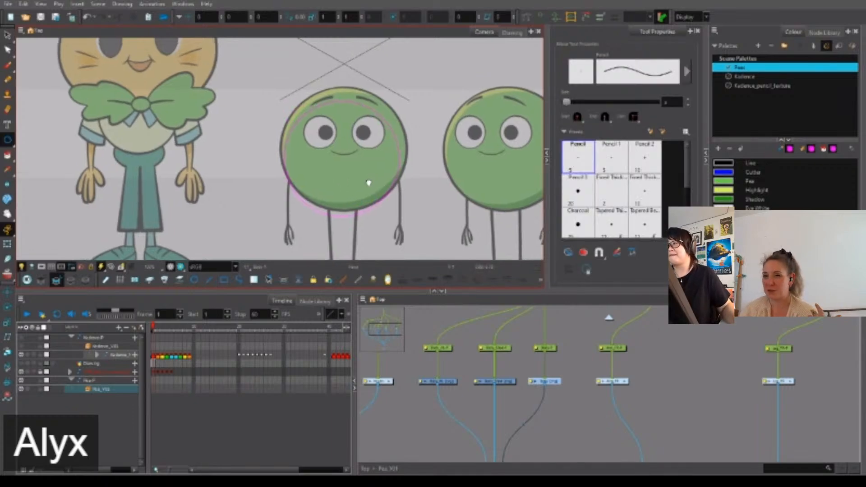
scroll(343, 182, "up", 4)
key("alt+s")
left_click_drag(248, 91, 240, 141)
scroll(281, 198, "up", 5)
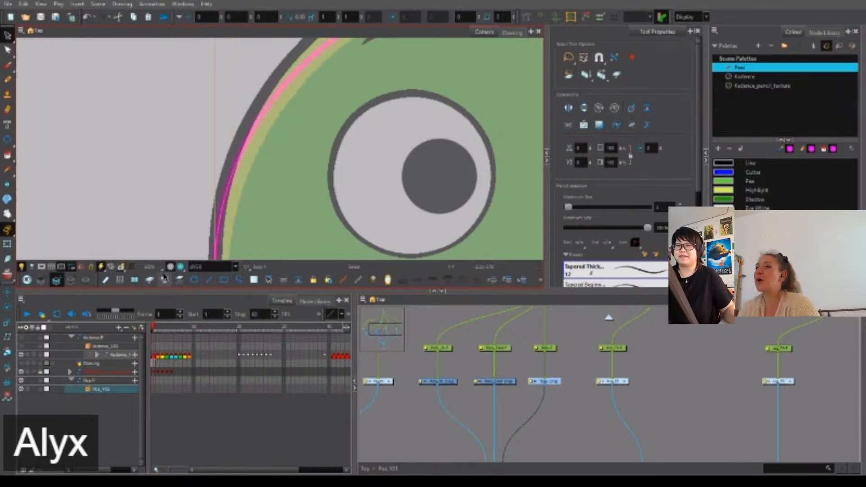
Select the whole circle and stretch its right side out to the pea body's outline.
scroll(315, 197, "down", 3)
scroll(204, 197, "down", 3)
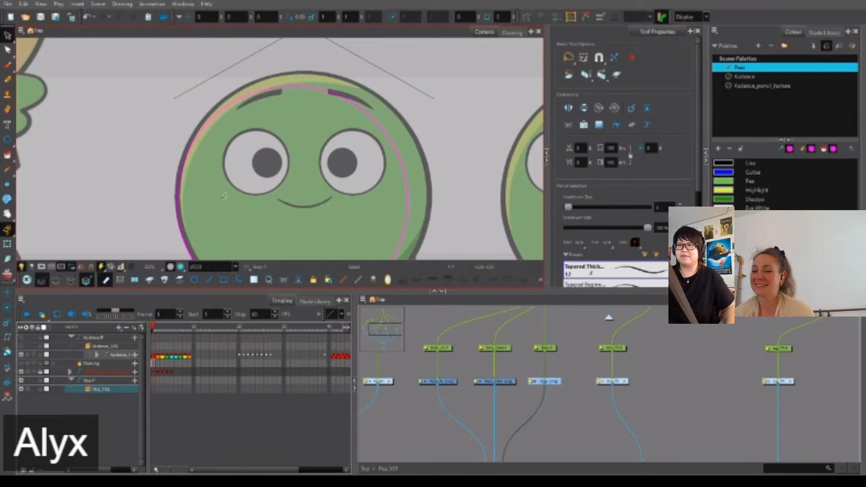
left_click(56, 280)
left_click(198, 185)
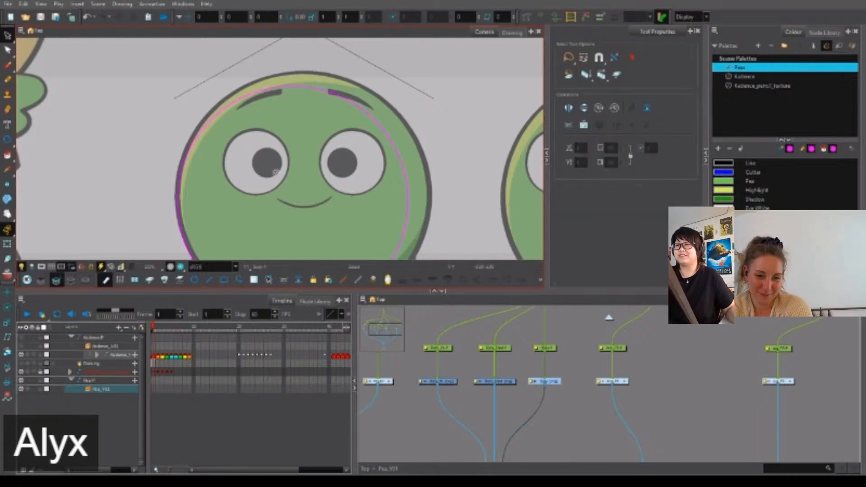
key("ctrl+a")
left_click_drag(408, 200, 429, 201)
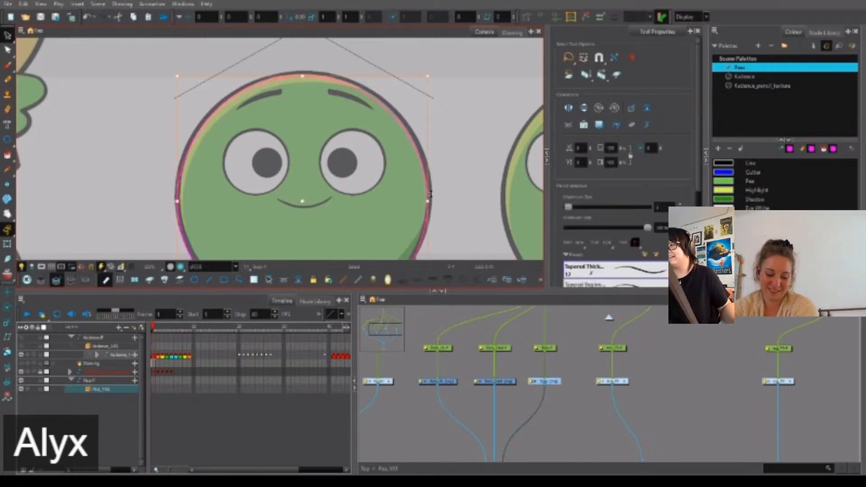
Stretch the circle's upper and lower edges so that they meet the pea body's outline.
left_click_drag(340, 156, 366, 194)
scroll(340, 123, "up", 3)
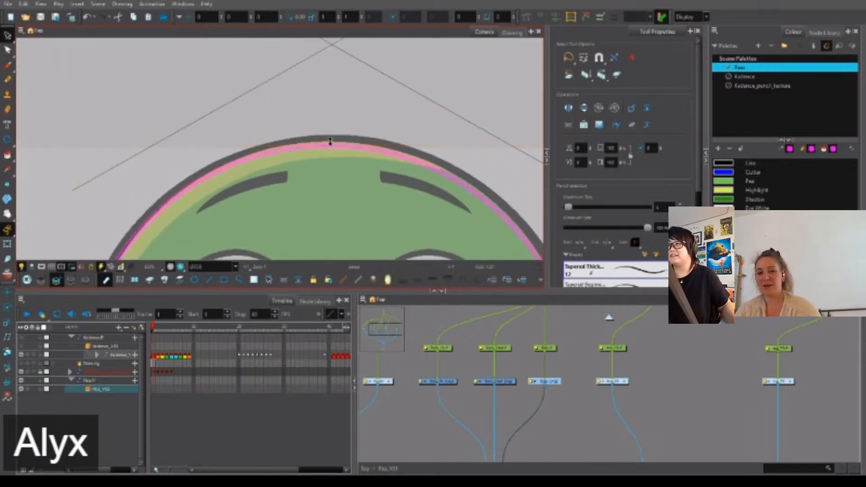
left_click_drag(328, 145, 329, 139)
left_click_drag(390, 220, 386, 124)
scroll(387, 125, "down", 3)
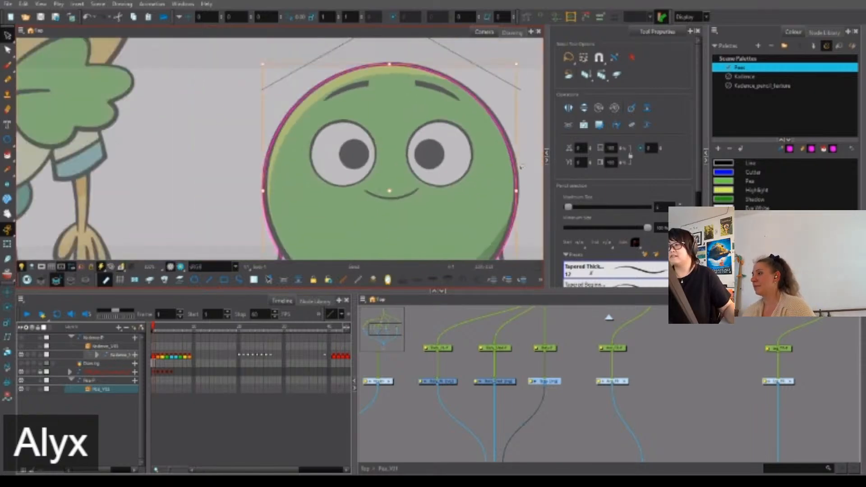
left_click_drag(485, 226, 465, 125)
scroll(373, 208, "up", 2)
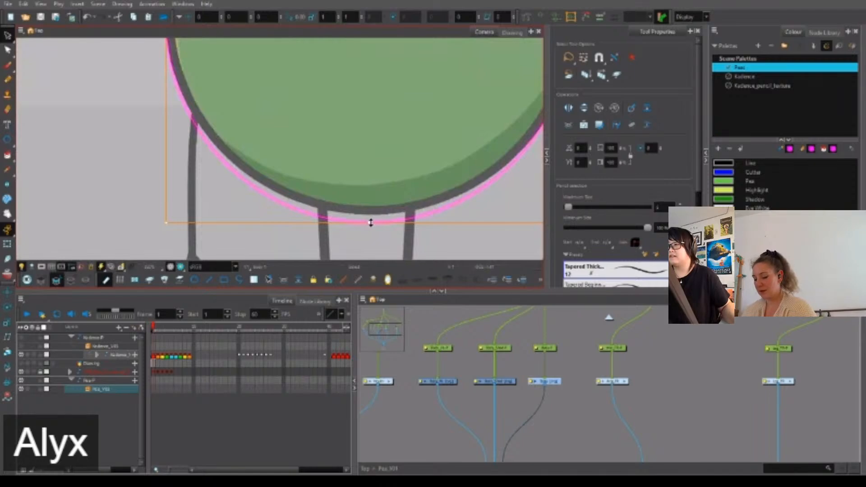
left_click_drag(371, 222, 370, 211)
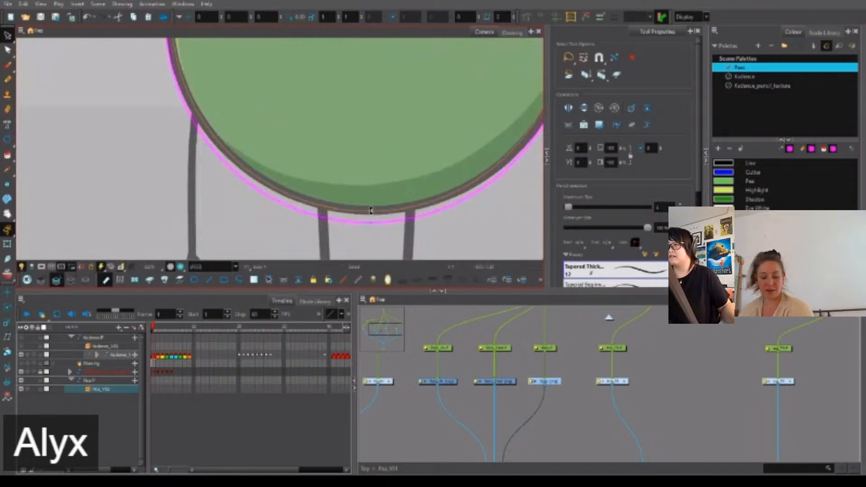
scroll(369, 221, "down", 3)
scroll(370, 244, "down", 2)
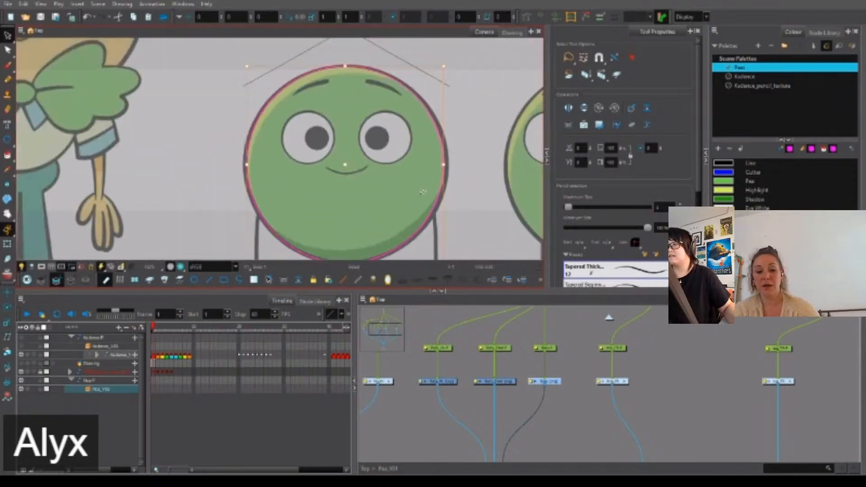
Match the circle's line to the pea's outline with a maximum size of 10, and stretch its right side onto the outline.
scroll(443, 68, "up", 3)
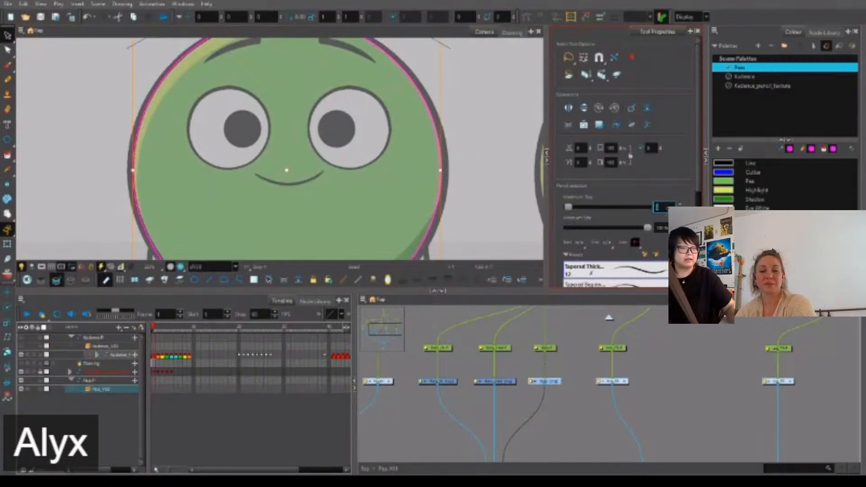
key("Return")
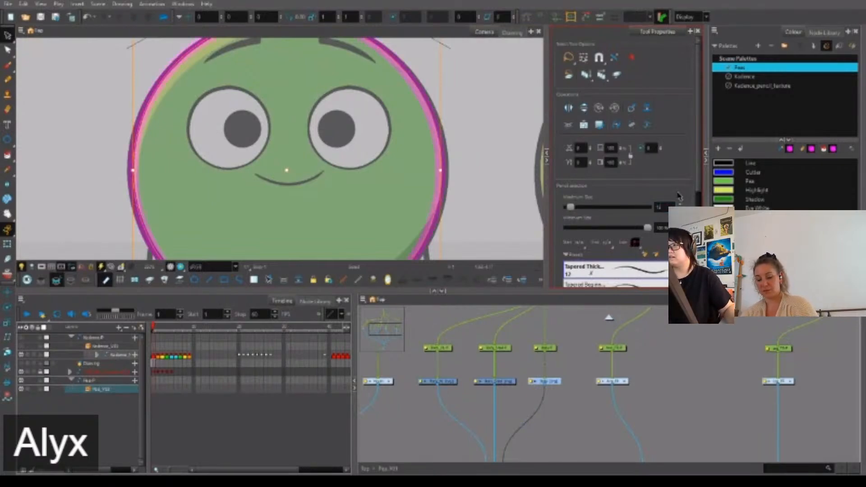
left_click_drag(440, 171, 447, 171)
left_click(659, 207)
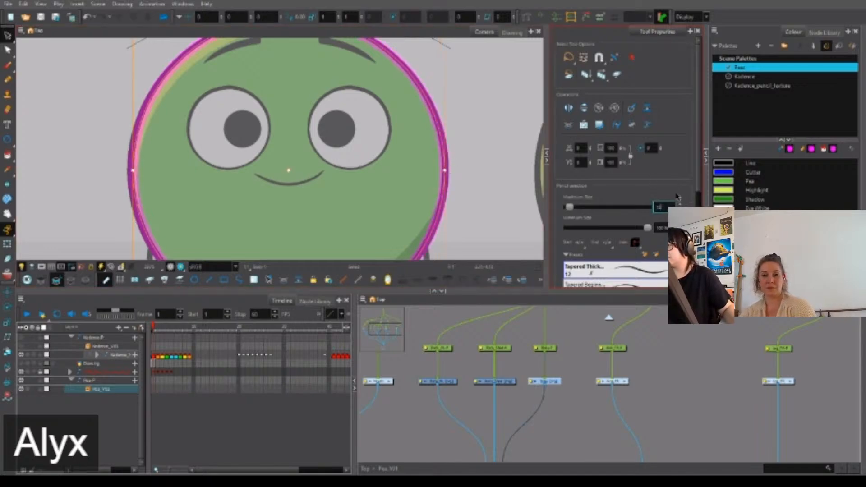
scroll(442, 171, "up", 5)
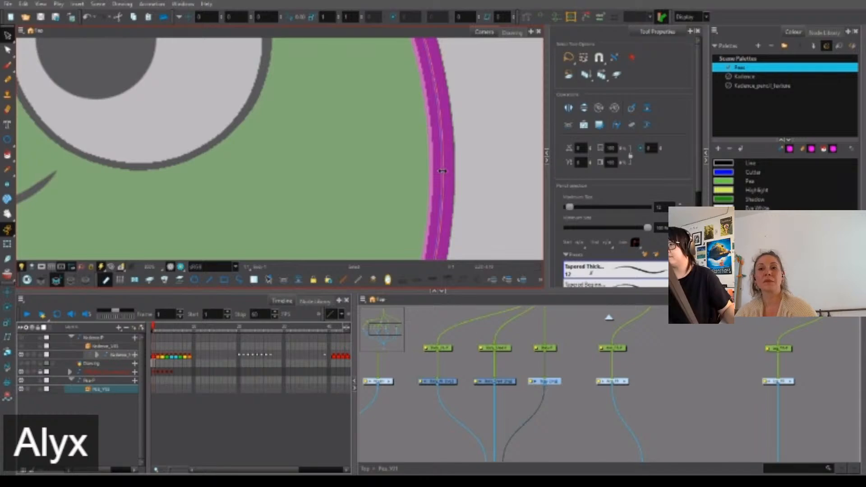
left_click(661, 204)
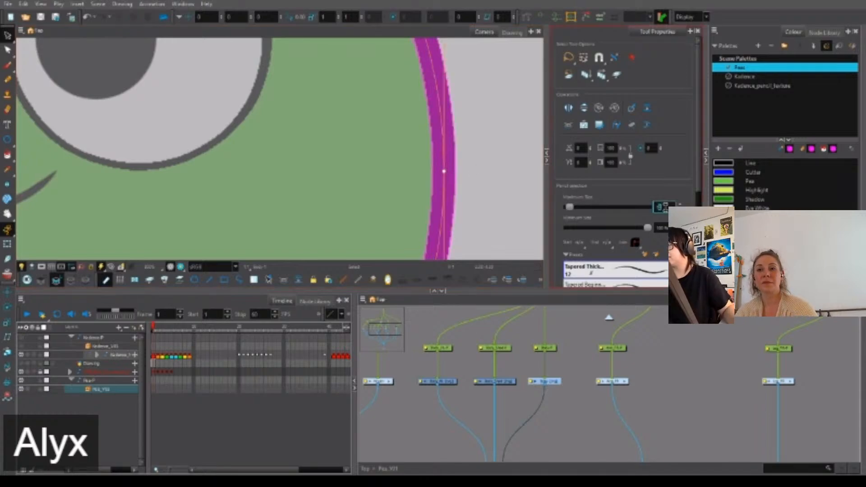
key("Return")
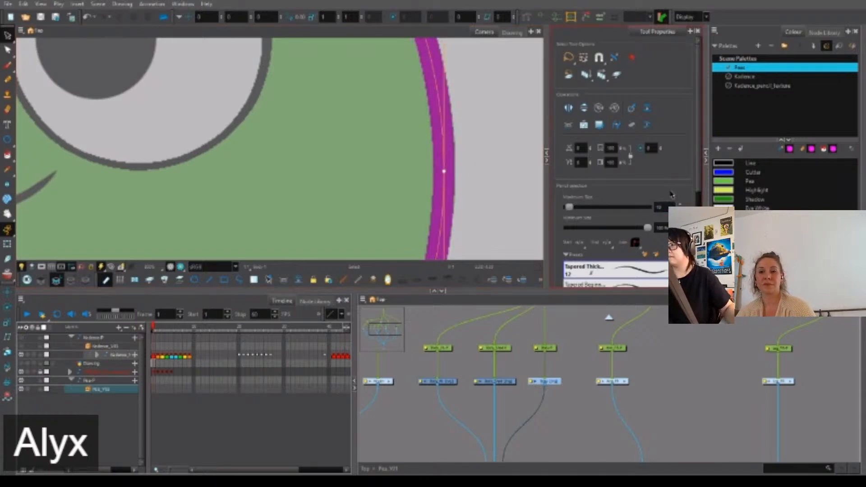
Stretch the circle's left side outward onto the pea body's outline.
scroll(431, 197, "down", 2)
left_click_drag(224, 203, 540, 174)
left_click_drag(192, 197, 348, 227)
scroll(290, 181, "up", 2)
left_click_drag(293, 182, 283, 182)
scroll(288, 179, "down", 4)
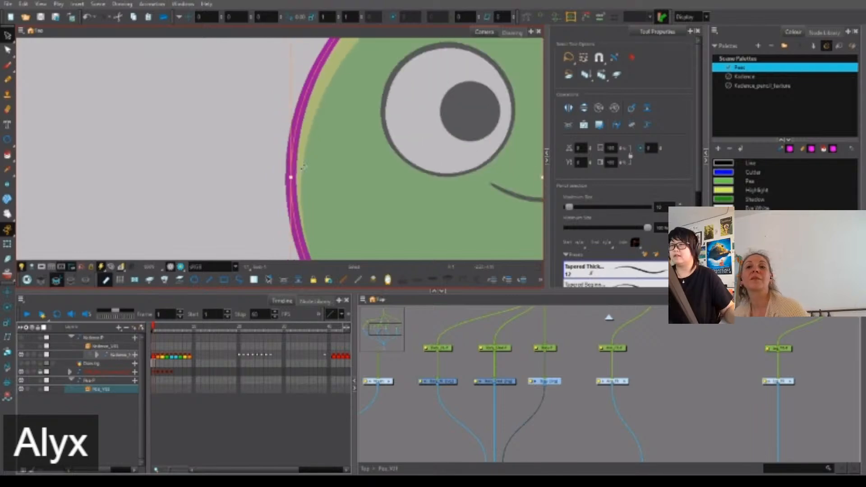
Fine-tune the circle's upper and lower edges so its thickened line covers the pea body's outline.
left_click_drag(450, 101, 286, 264)
scroll(324, 155, "up", 5)
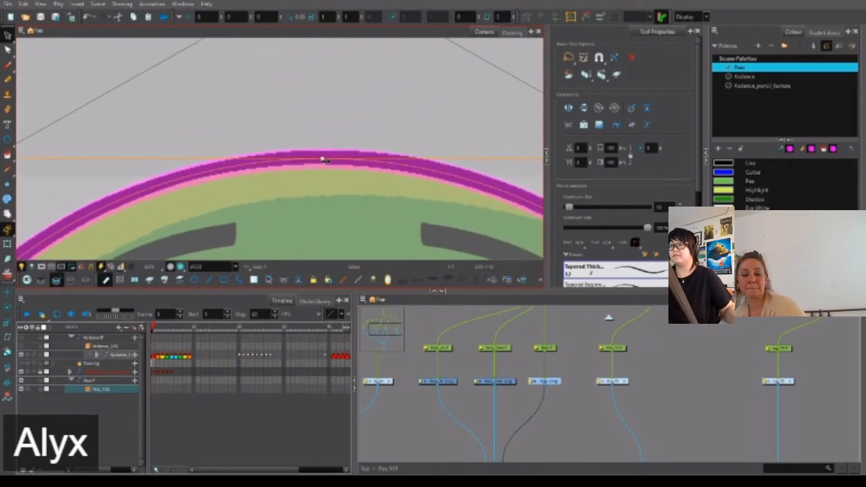
scroll(322, 158, "down", 5)
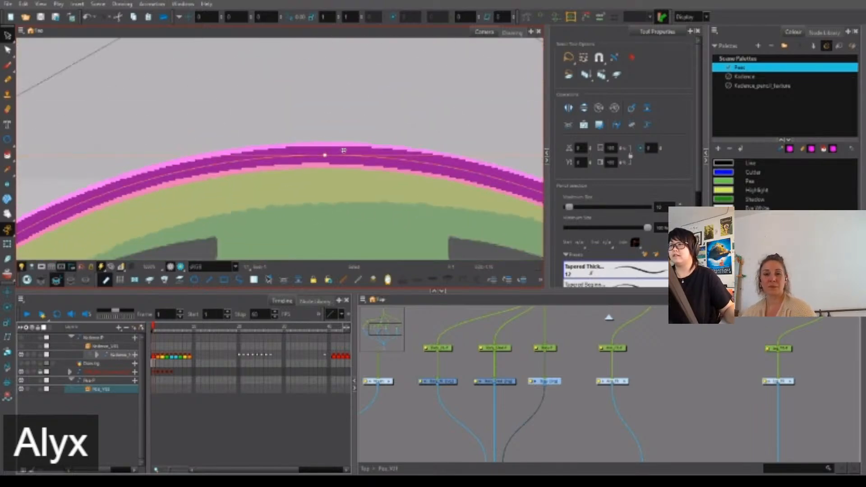
scroll(372, 122, "down", 3)
left_click_drag(387, 220, 380, 118)
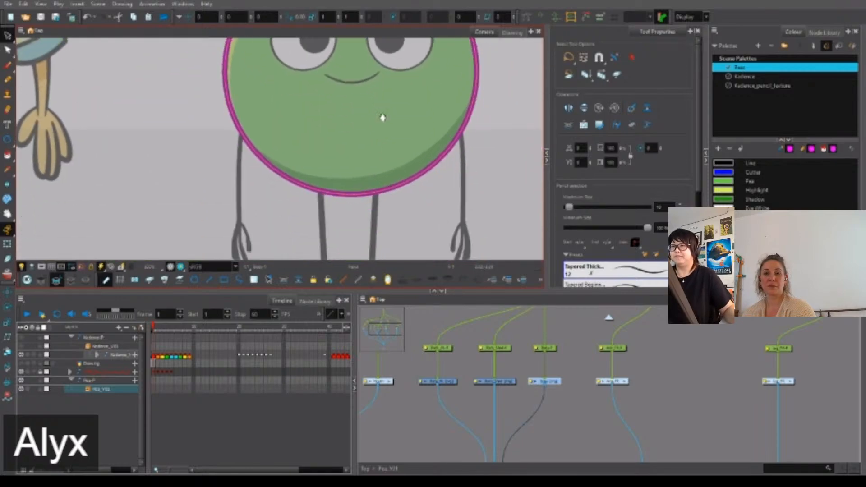
scroll(343, 199, "up", 5)
scroll(342, 199, "up", 3)
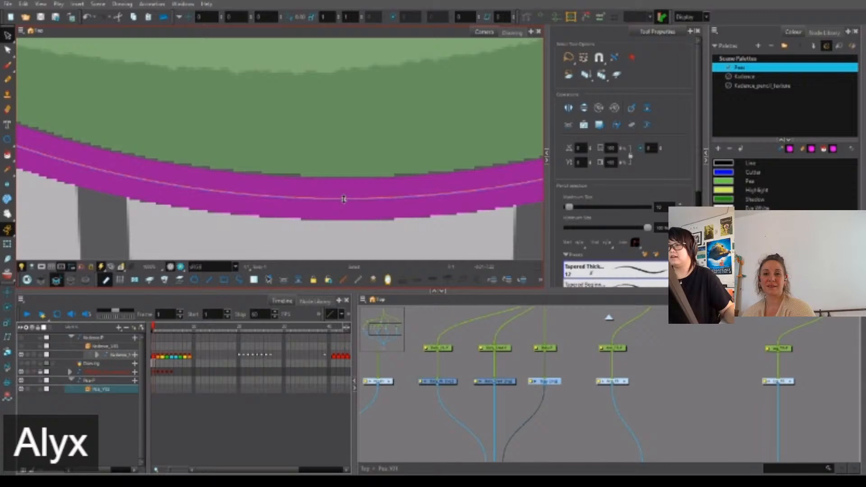
scroll(349, 209, "down", 5)
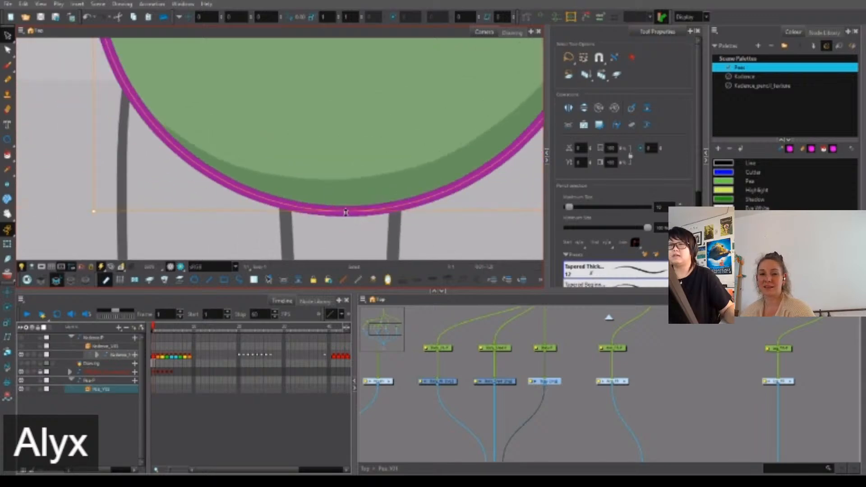
Examine how the thickened line covers the pea body's outline at its lower and upper edges, including the line's centre path.
left_click_drag(304, 108, 329, 208)
left_click_drag(377, 114, 319, 186)
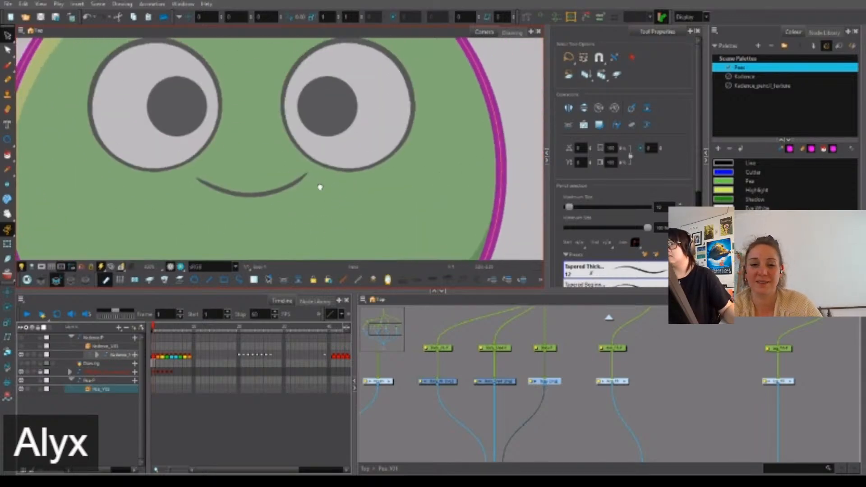
left_click_drag(283, 113, 348, 254)
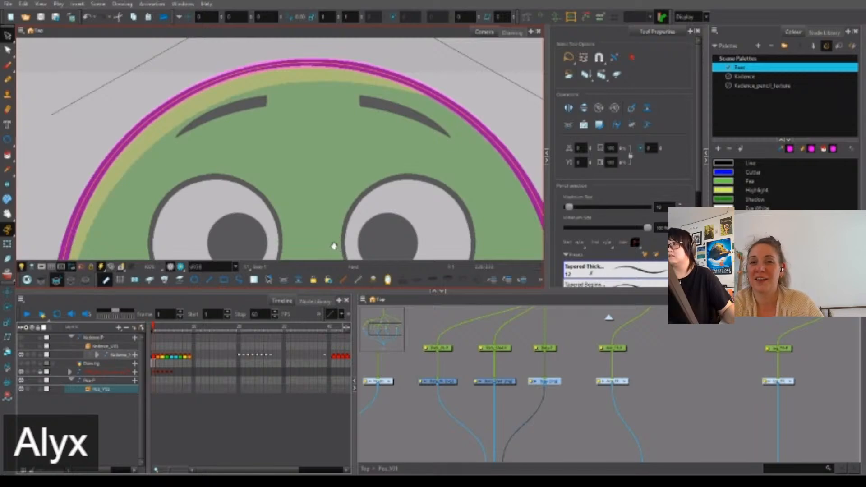
left_click_drag(337, 239, 335, 233)
key("alt+q")
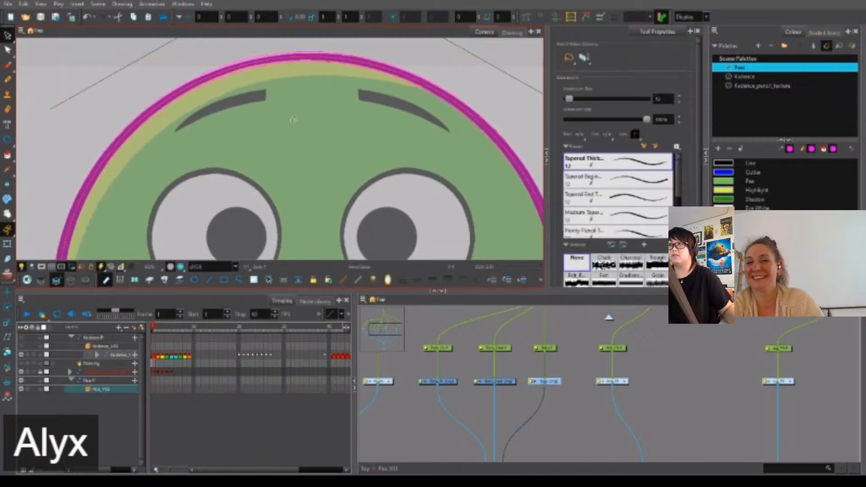
left_click_drag(255, 69, 280, 158)
scroll(256, 159, "up", 5)
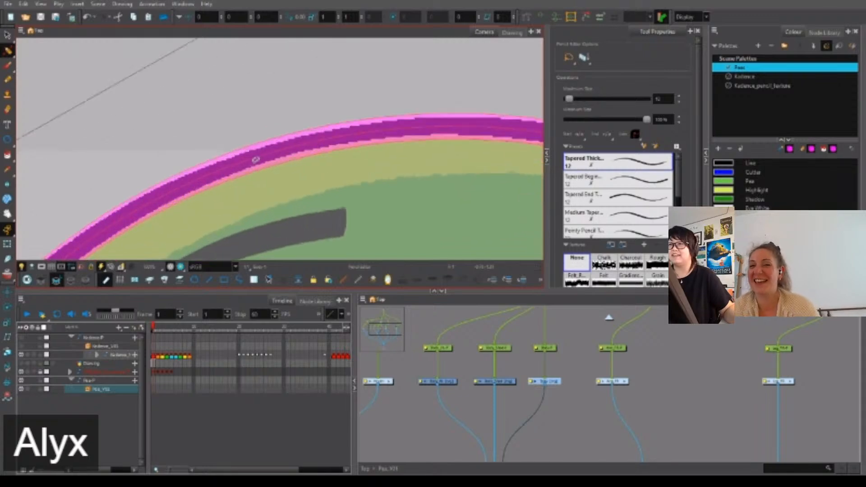
key("alt+q")
left_click(242, 165)
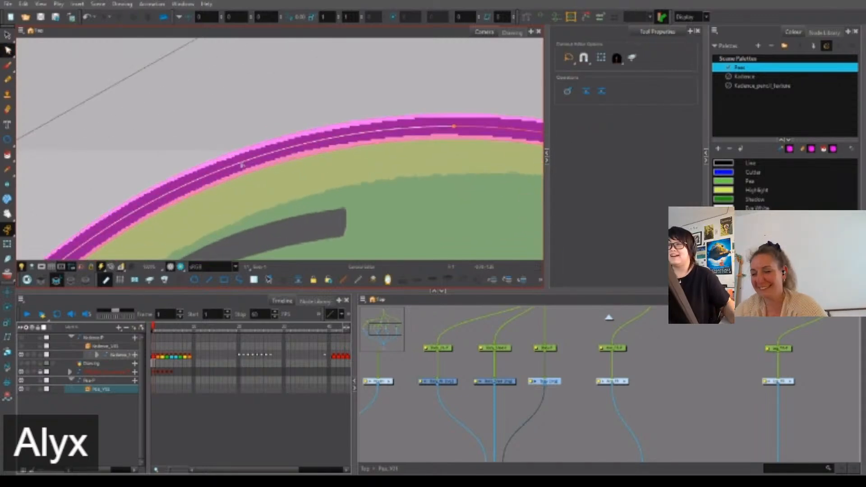
left_click(241, 165)
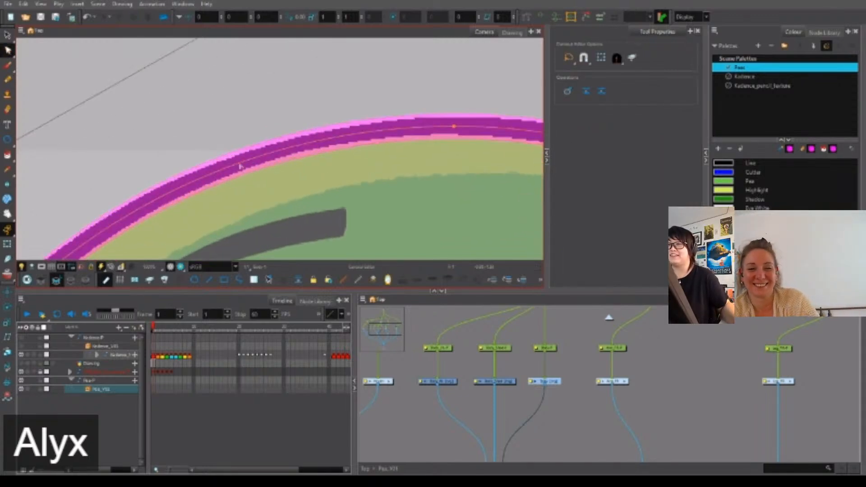
Compare the circle's line thickness with the pea's outline along both sides of the body.
key("alt+w")
scroll(240, 167, "down", 2)
mouse_move(214, 215)
left_mouse_down()
mouse_move(218, 227)
mouse_move(294, 110)
left_mouse_up()
left_click_drag(170, 224, 203, 160)
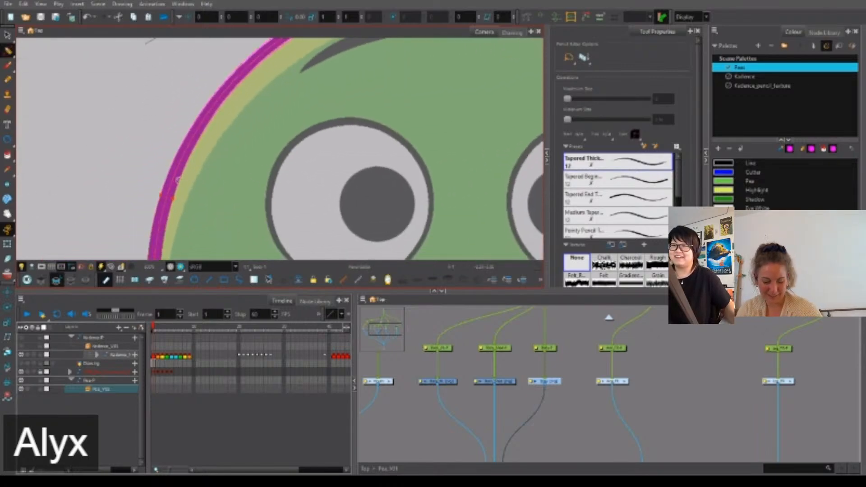
left_click_drag(397, 82, 215, 213)
scroll(398, 172, "up", 2)
left_click_drag(496, 193, 387, 176)
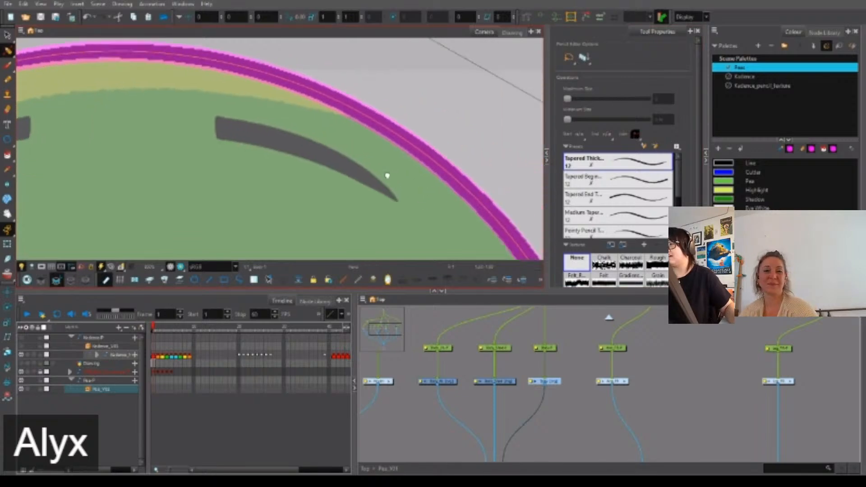
scroll(458, 176, "down", 1)
left_click_drag(496, 220, 501, 154)
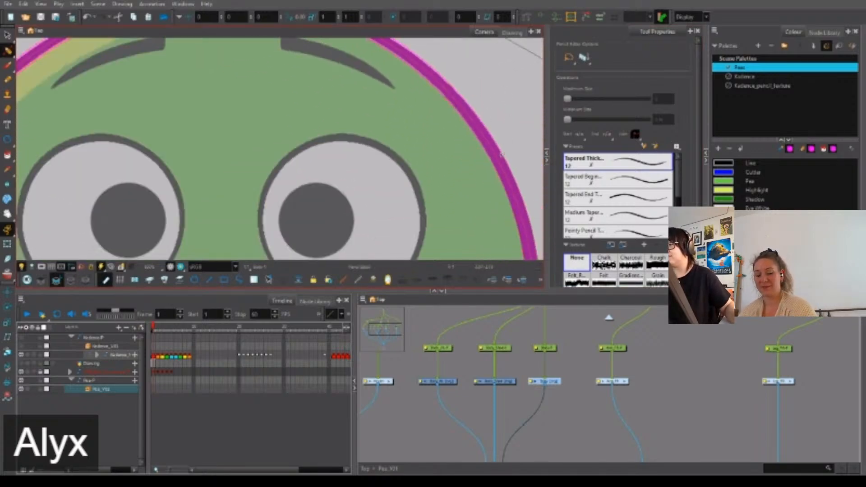
Reduce the circle line's maximum size to 7, and refine the thickness against the pea's outline.
left_click_drag(314, 137, 438, 247)
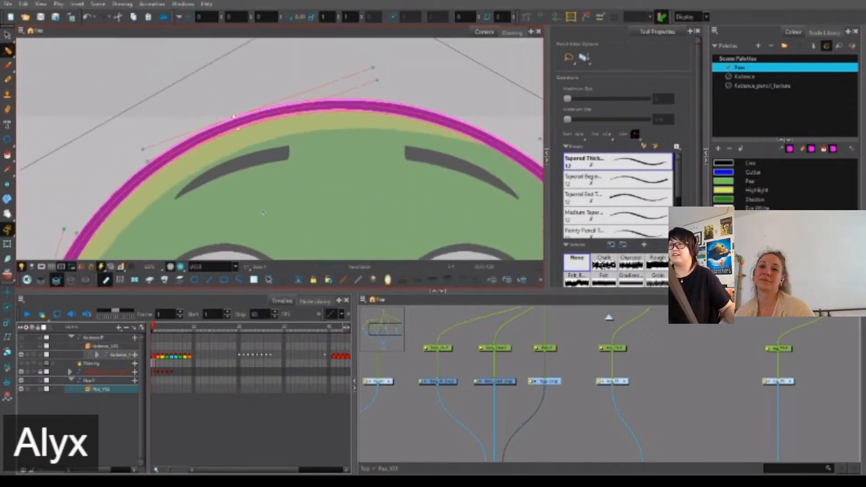
left_click(657, 99)
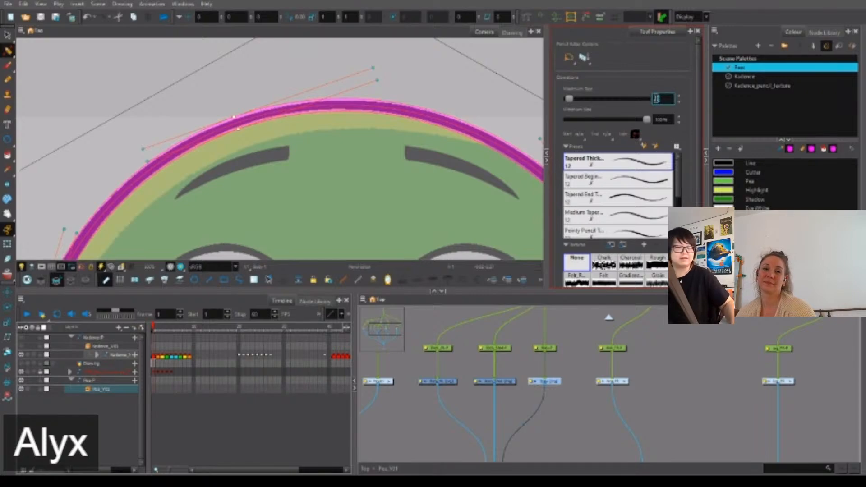
type("7")
key("Return")
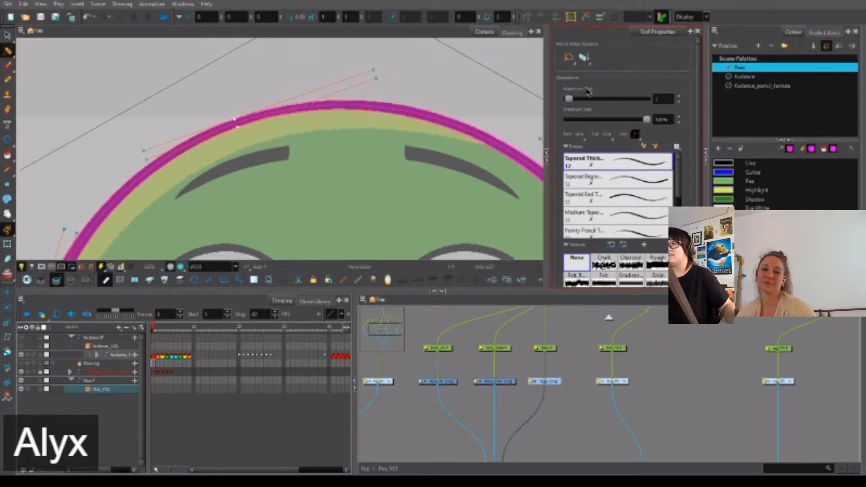
scroll(237, 137, "up", 4)
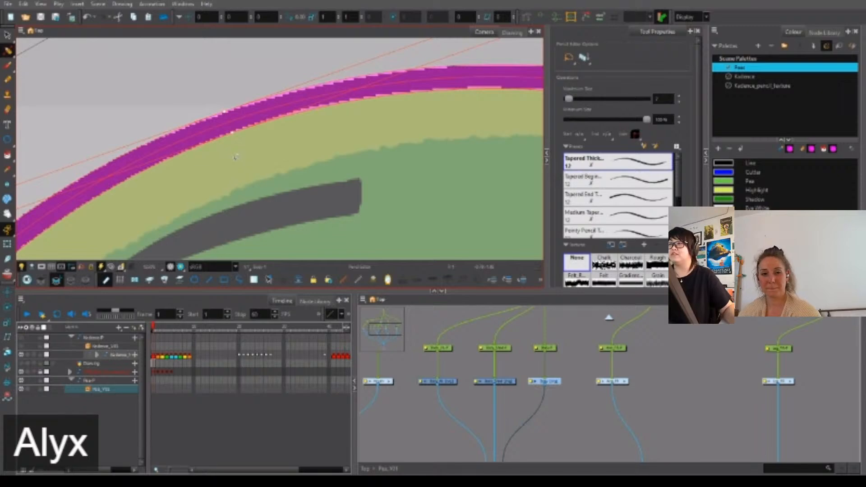
left_click(664, 98)
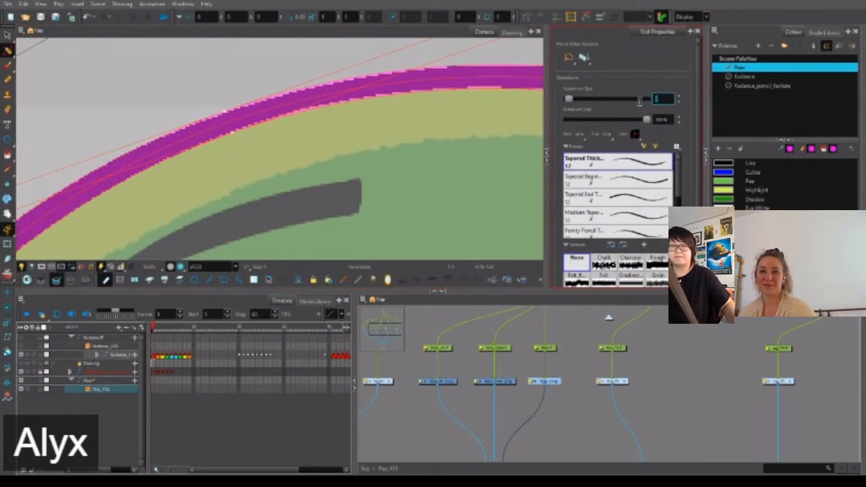
key("Return")
scroll(360, 157, "down", 4)
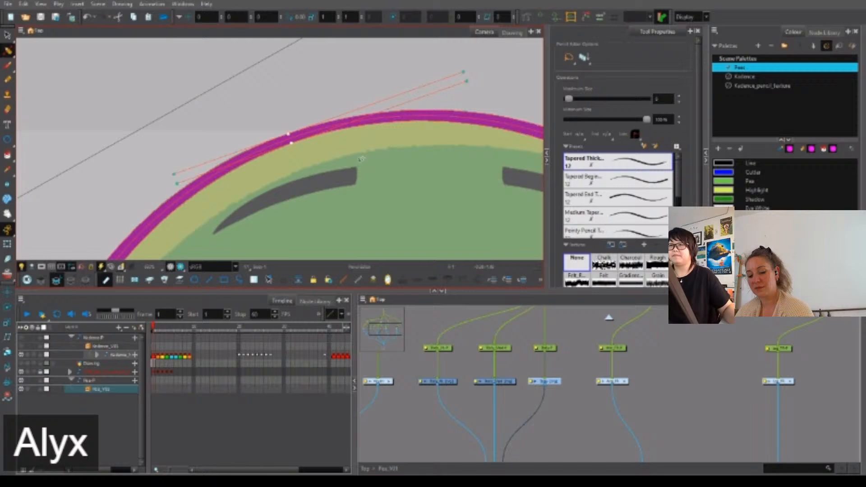
Examine the adjusted line around the pea's whole outline, from the upper edge to the bottom by the legs.
scroll(361, 159, "down", 3)
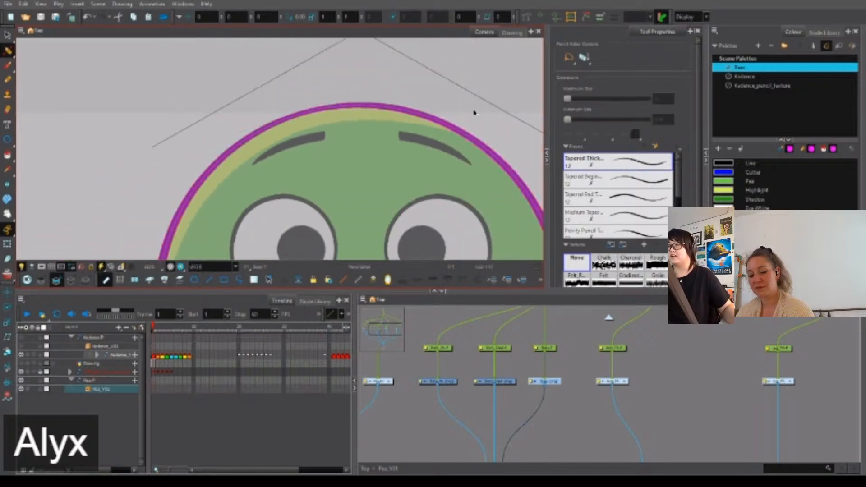
scroll(469, 113, "up", 2)
scroll(449, 127, "down", 2)
left_click_drag(506, 198, 504, 120)
scroll(400, 216, "up", 4)
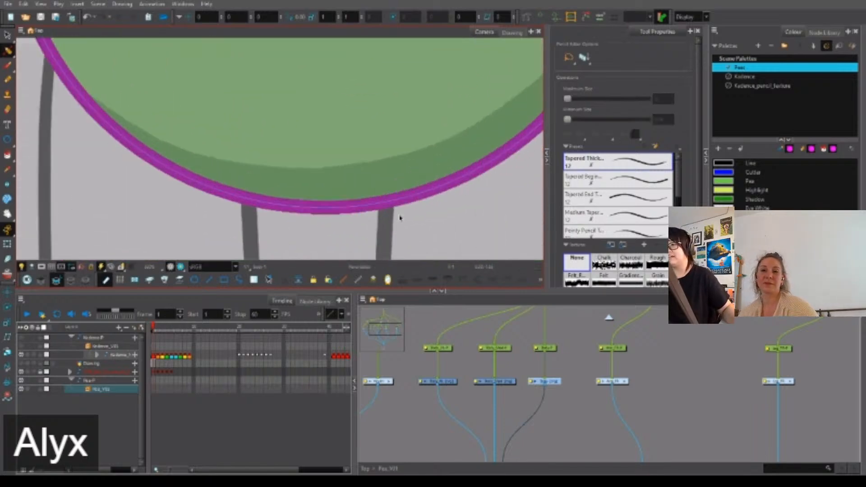
scroll(399, 218, "down", 3)
left_click_drag(381, 122, 381, 143)
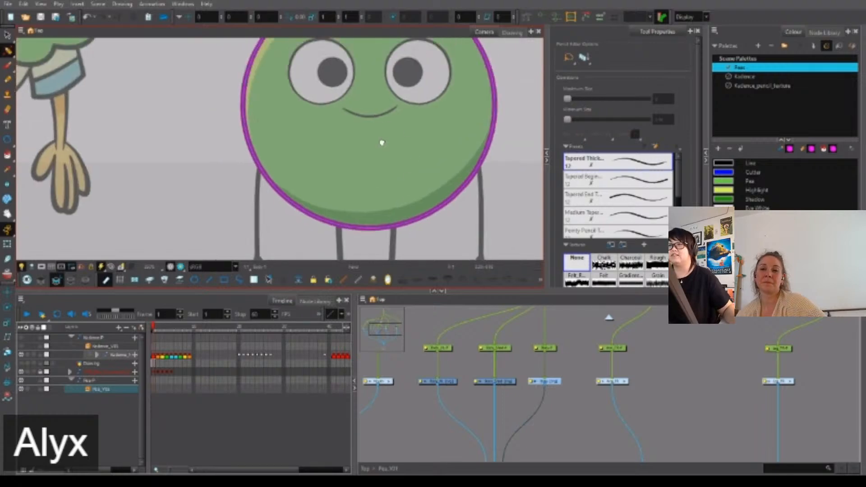
scroll(364, 124, "up", 4)
scroll(368, 113, "up", 2)
scroll(383, 158, "down", 4)
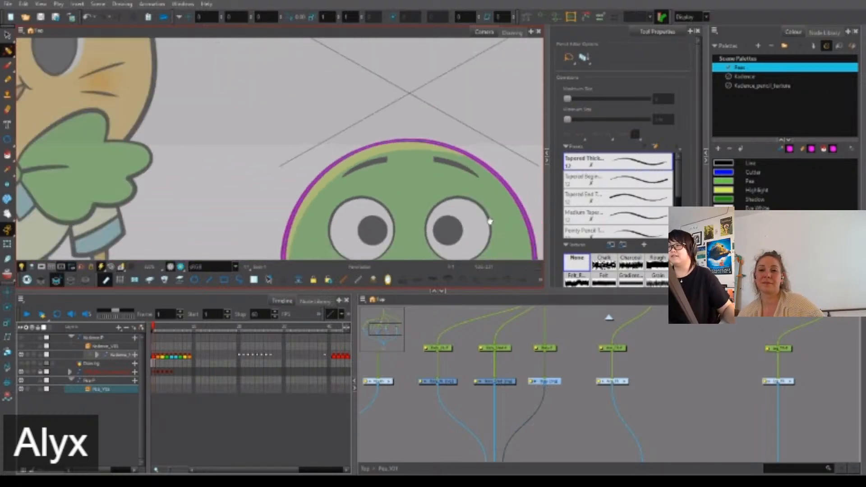
left_click_drag(490, 221, 444, 124)
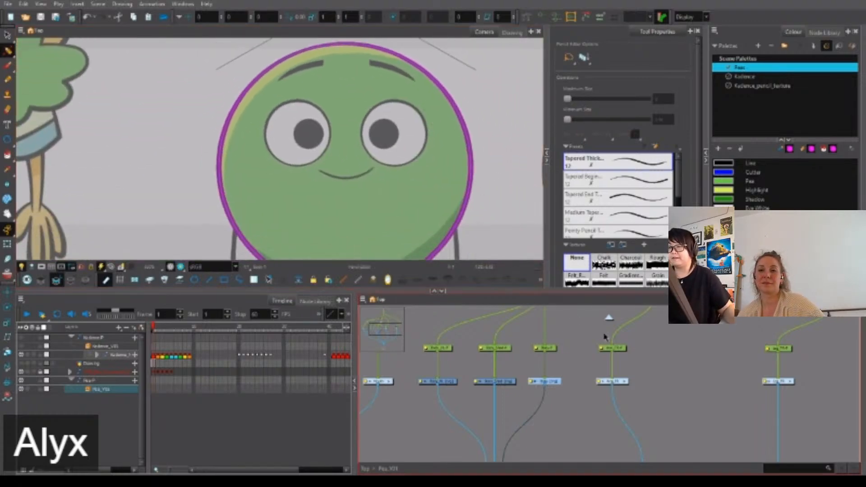
left_click_drag(333, 169, 387, 203)
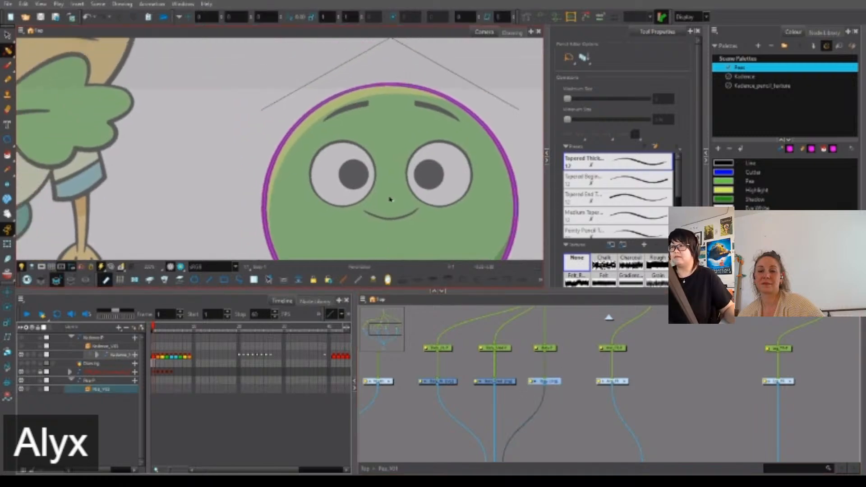
Copy the pea's body drawing node and paste it at the scene's top level with Paste Special, always creating drawing files.
left_click_drag(570, 386, 585, 359)
left_click(532, 354)
left_click(543, 372)
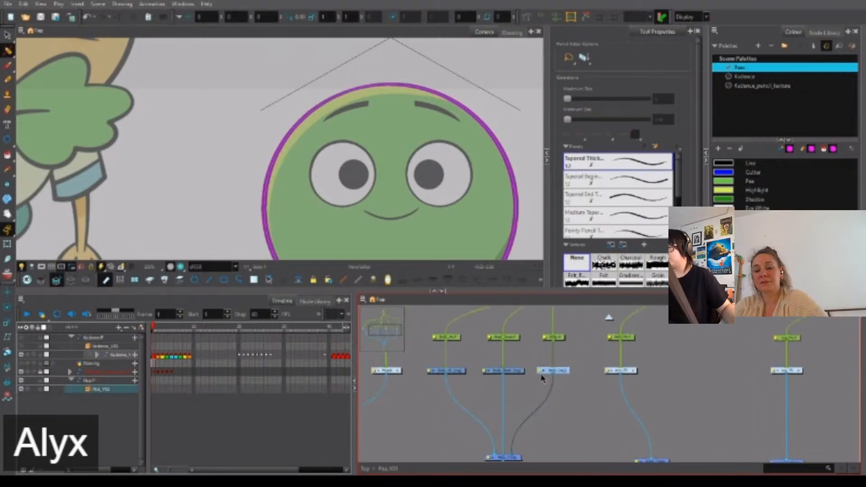
left_click_drag(378, 214, 381, 208)
left_click(549, 387)
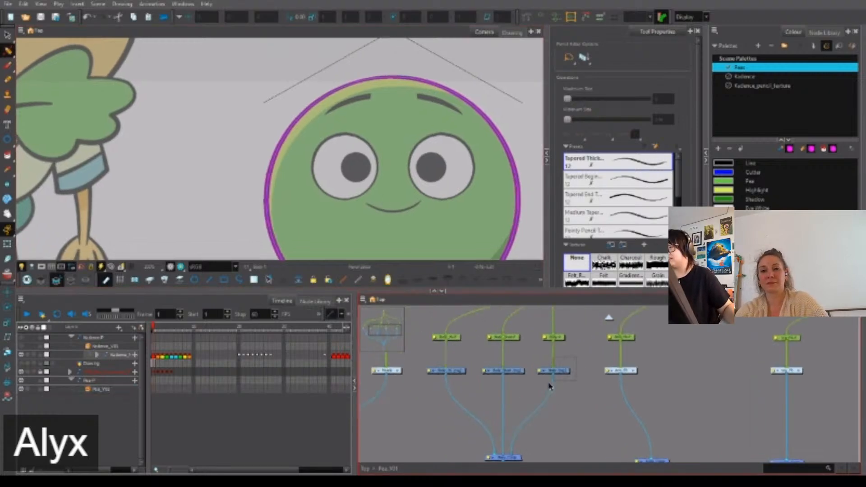
left_click(557, 372)
left_click(368, 469)
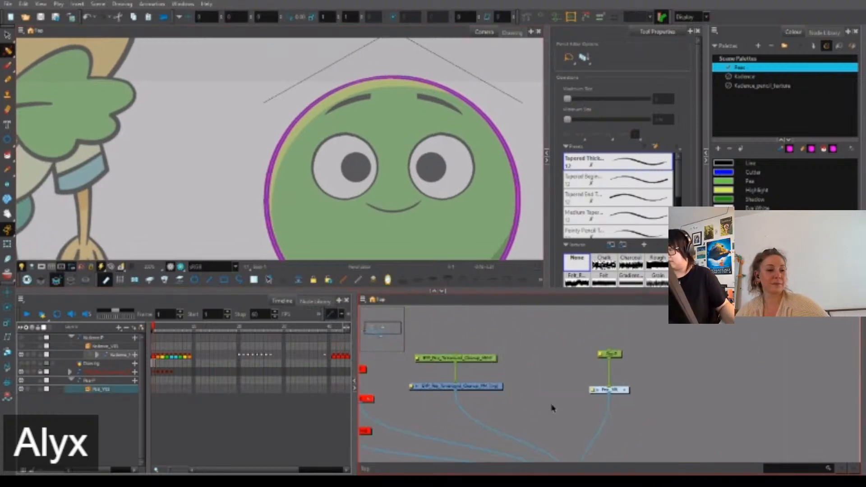
key("ctrl+b")
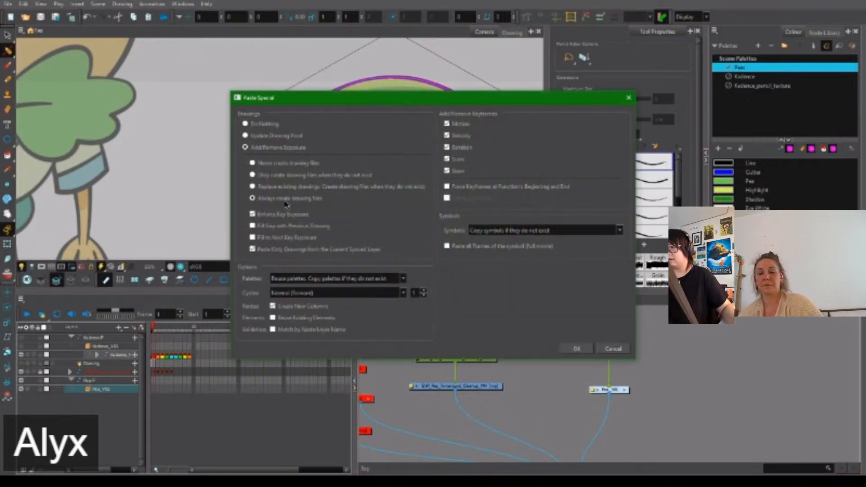
left_click(580, 349)
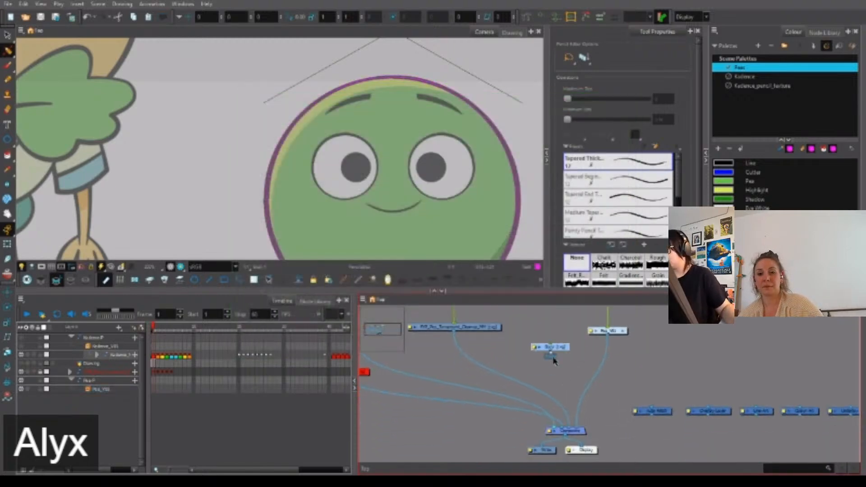
Connect the pasted drawing node to the top-level Composite and disable the Pea_V01 group.
left_click_drag(573, 429, 572, 427)
left_click(612, 350)
left_click(607, 331)
key("d")
Rename the pasted drawing layer to Ruff in its layer properties.
double_click(563, 348)
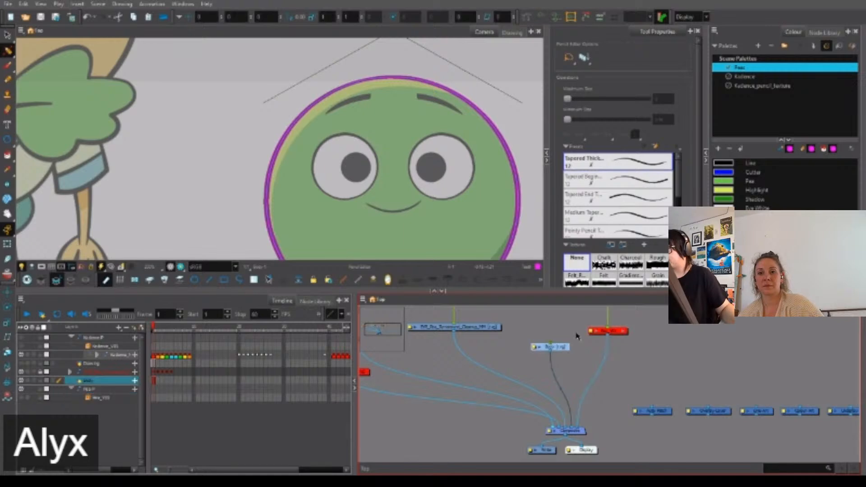
left_click(446, 116)
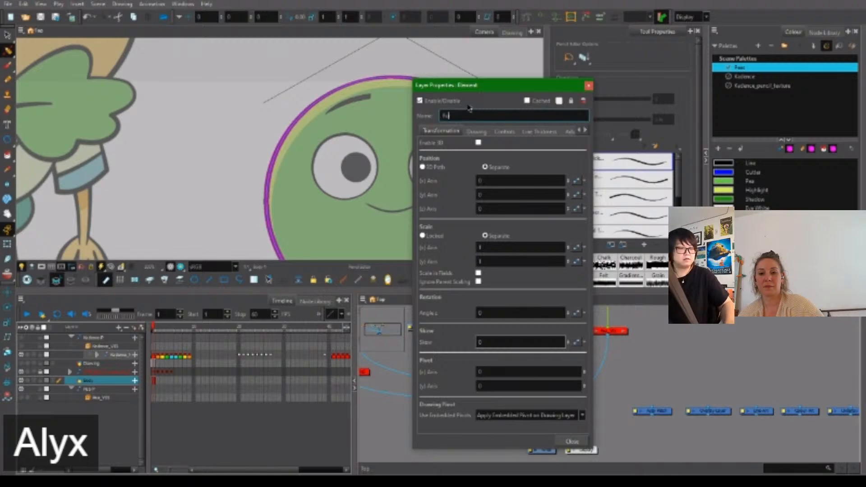
left_click(588, 86)
Align the Ruff node level with its neighbours, between the turnaround cleanup drawing and the Pea_V01 group.
scroll(582, 381, "up", 4)
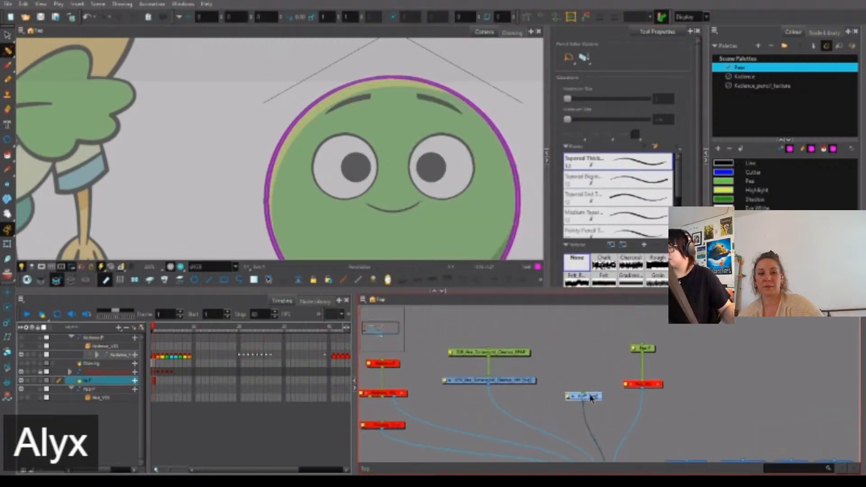
left_click_drag(650, 387, 652, 383)
left_click(670, 370)
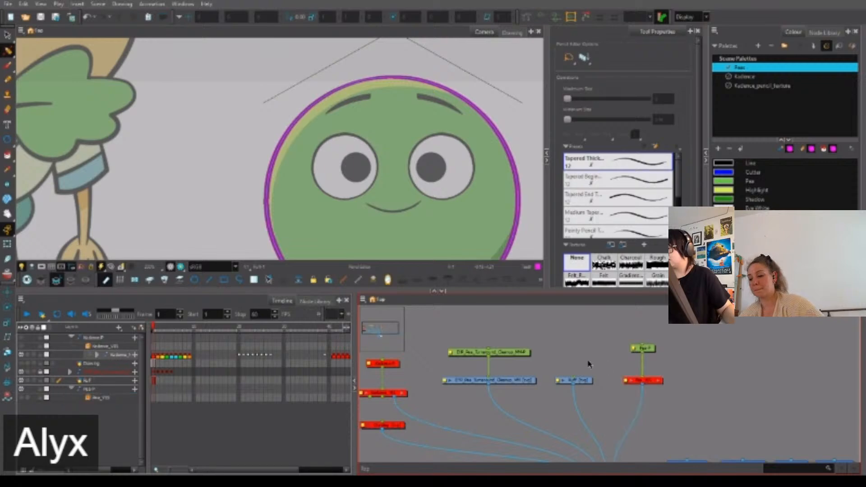
left_click(578, 379)
left_click_drag(441, 193, 456, 188)
left_click(586, 383)
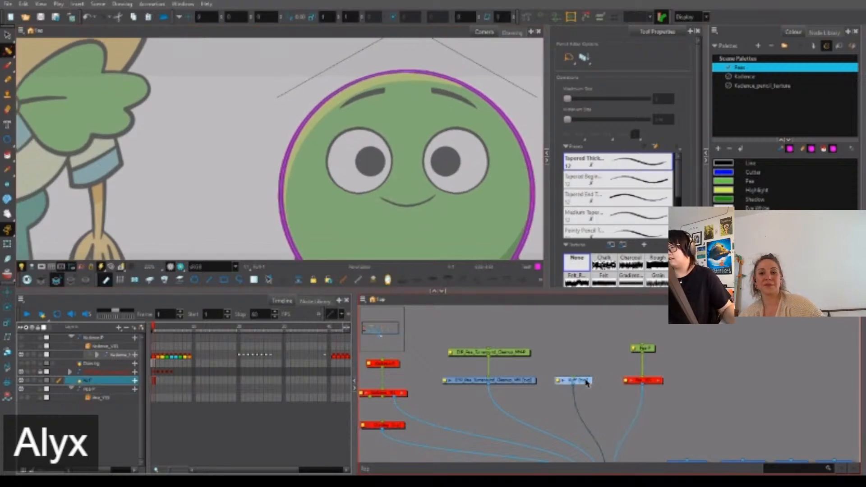
left_click_drag(583, 383, 590, 383)
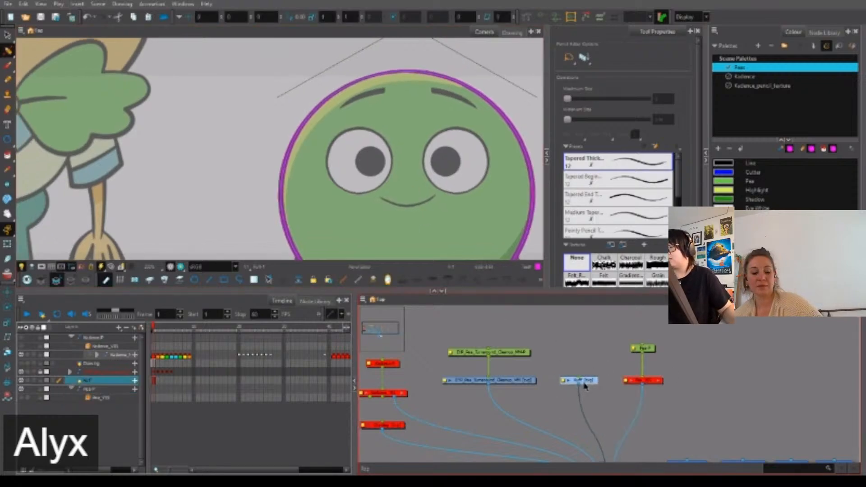
scroll(584, 384, "up", 5)
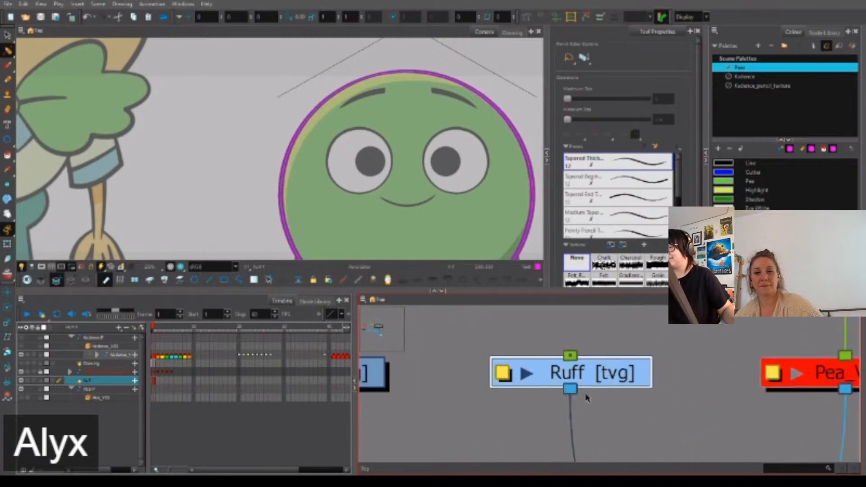
scroll(586, 398, "down", 1)
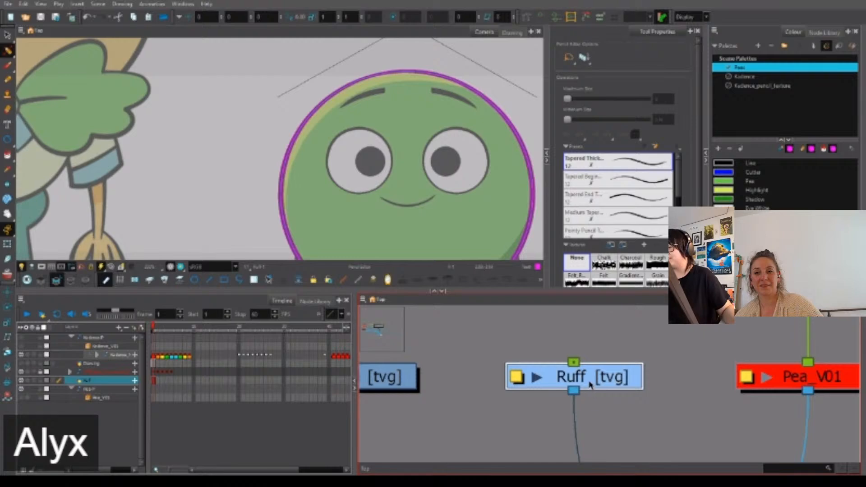
scroll(590, 379, "up", 2)
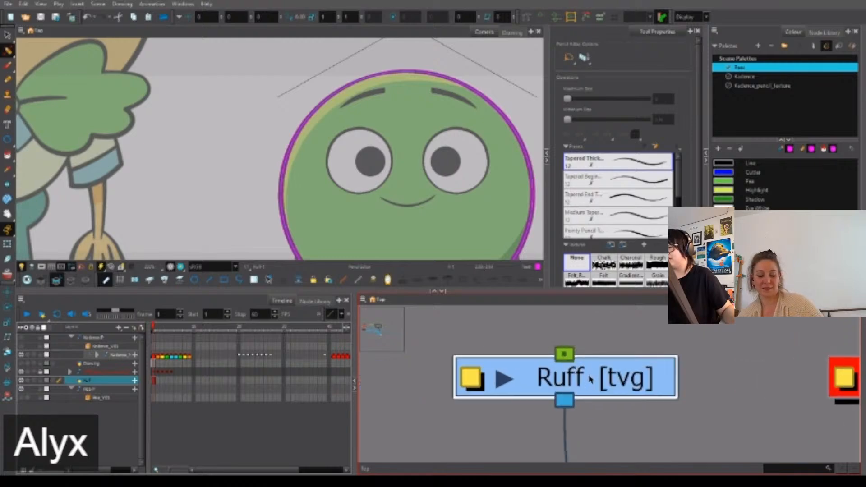
Draw a circle over the pea's left eye on the Ruff layer with the Ellipse tool.
scroll(588, 379, "down", 8)
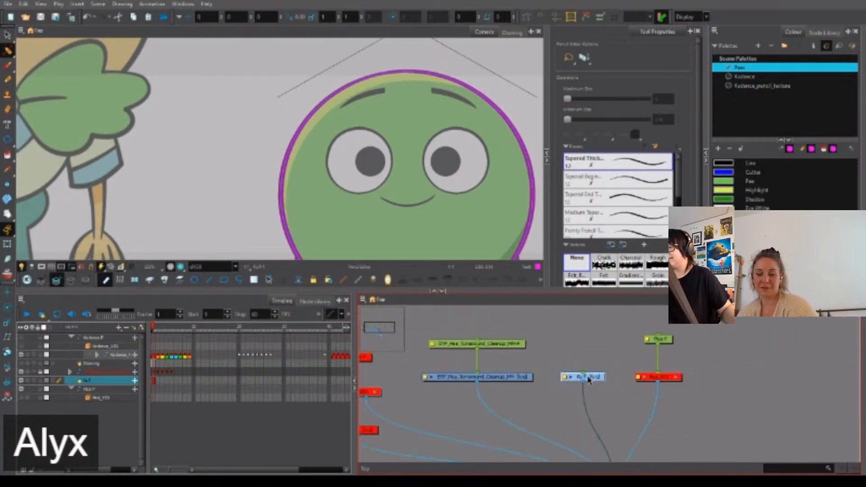
scroll(396, 236, "up", 5)
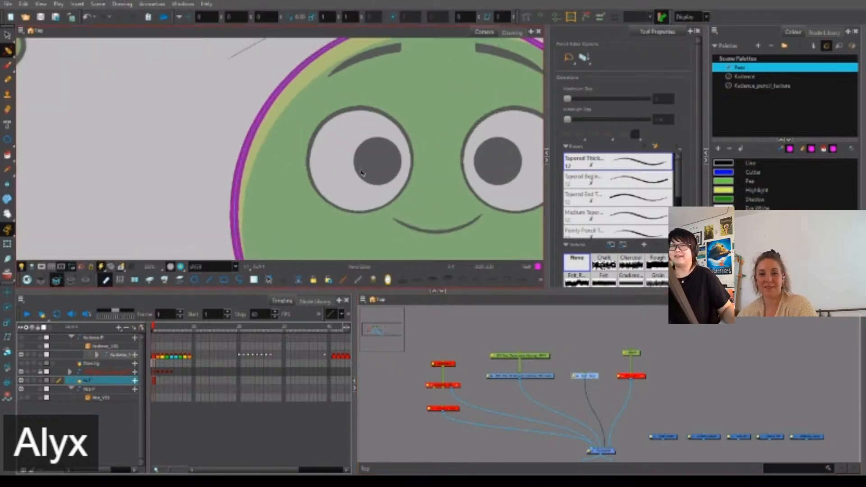
scroll(415, 156, "down", 5)
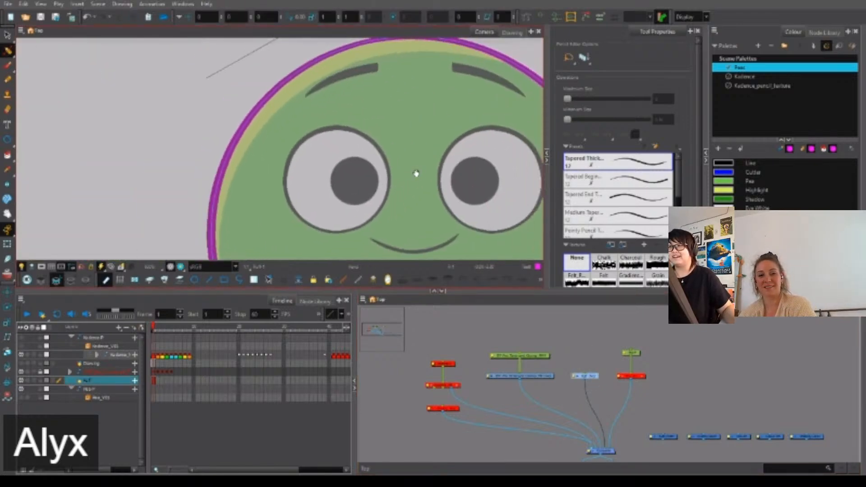
key("alt+equal")
left_click_drag(293, 132, 389, 211)
Select the new eye circle and stretch its left edge out to the eye outline on the model sheet.
key("alt+s")
left_click(293, 182)
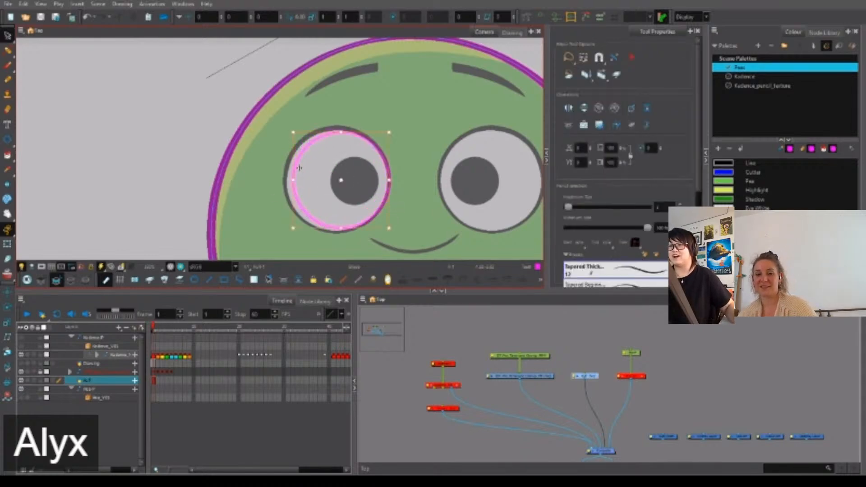
scroll(293, 182, "up", 3)
scroll(293, 183, "up", 1)
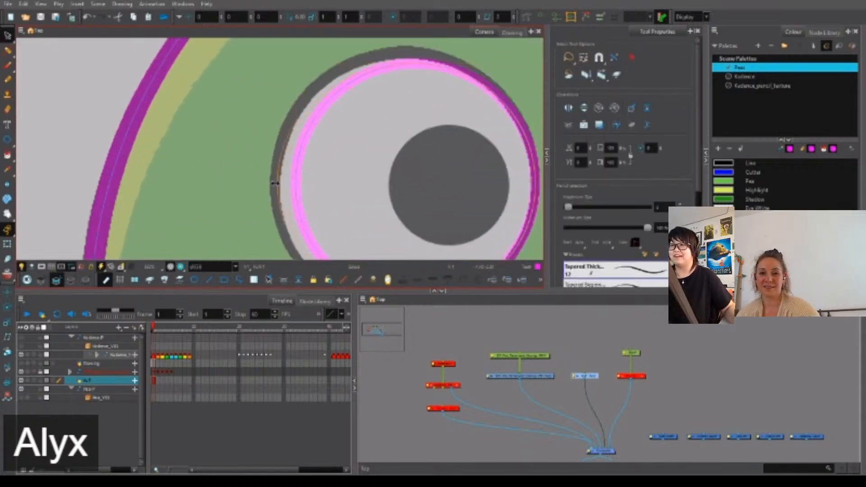
left_click_drag(275, 183, 273, 184)
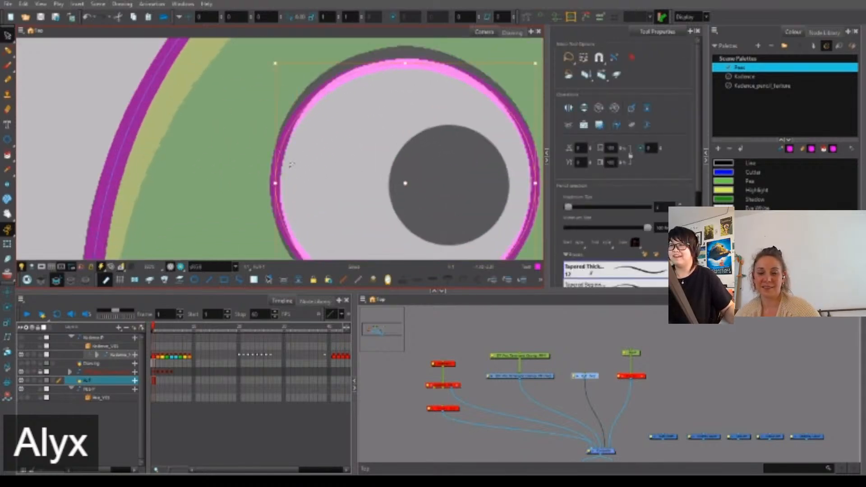
Stretch the eye circle's top and bottom edges to match the eye outline on the model sheet.
left_click_drag(380, 134, 352, 232)
scroll(375, 166, "up", 2)
left_click_drag(373, 166, 375, 151)
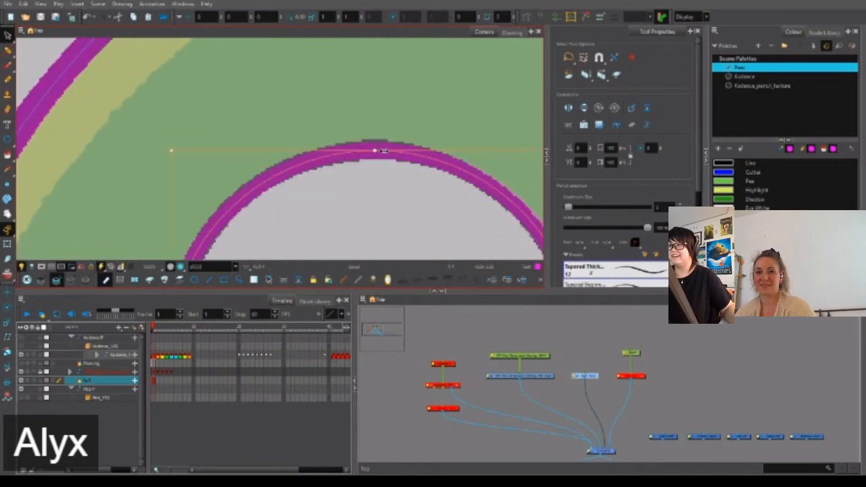
scroll(384, 151, "down", 2)
left_click_drag(400, 234, 391, 75)
left_click_drag(372, 242, 371, 251)
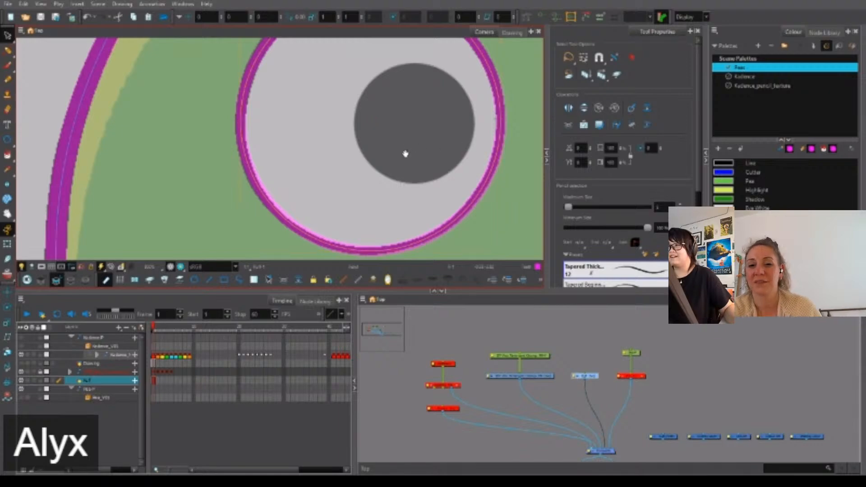
Fine-tune the eye circle's left and bottom edges so its line sits on the traced eye outline.
left_click_drag(400, 160, 404, 194)
scroll(241, 155, "up", 2)
left_click_drag(243, 161, 242, 161)
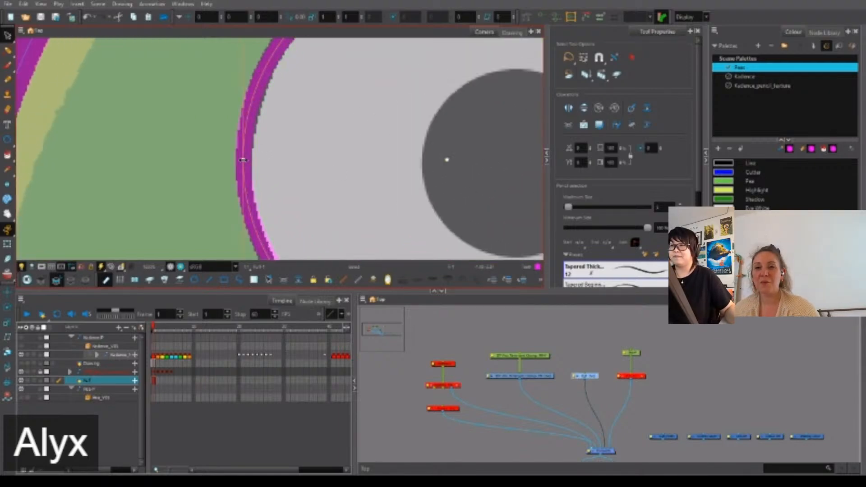
scroll(247, 158, "down", 2)
left_click_drag(381, 222, 371, 139)
scroll(367, 178, "up", 1)
scroll(368, 212, "up", 3)
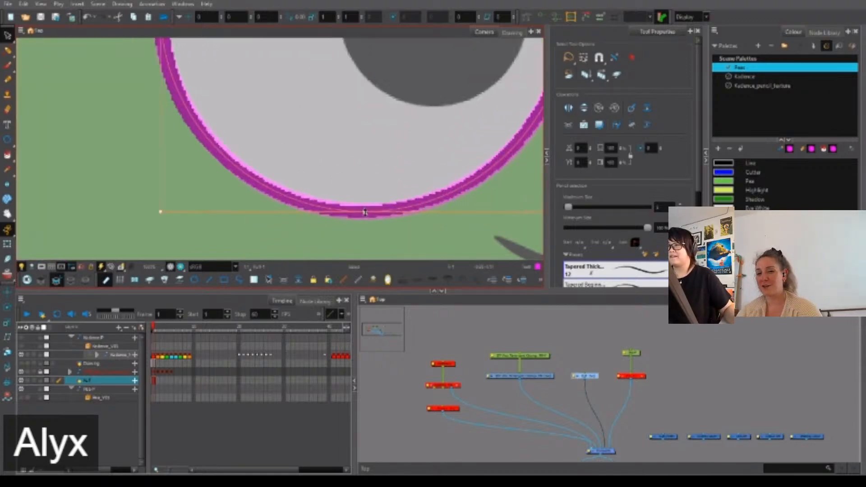
left_click_drag(364, 213, 364, 214)
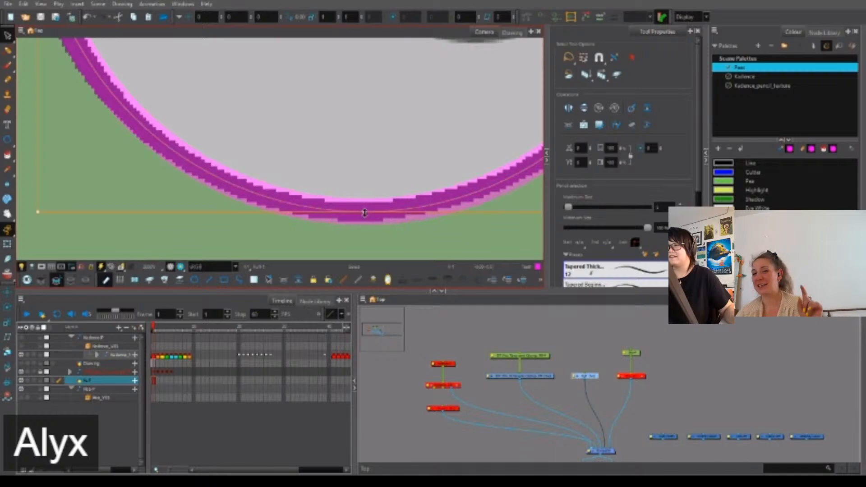
Examine how the eye circle's right edge and top line up with the model sheet's outline.
scroll(365, 212, "down", 3)
left_click_drag(444, 147, 386, 245)
scroll(444, 166, "up", 3)
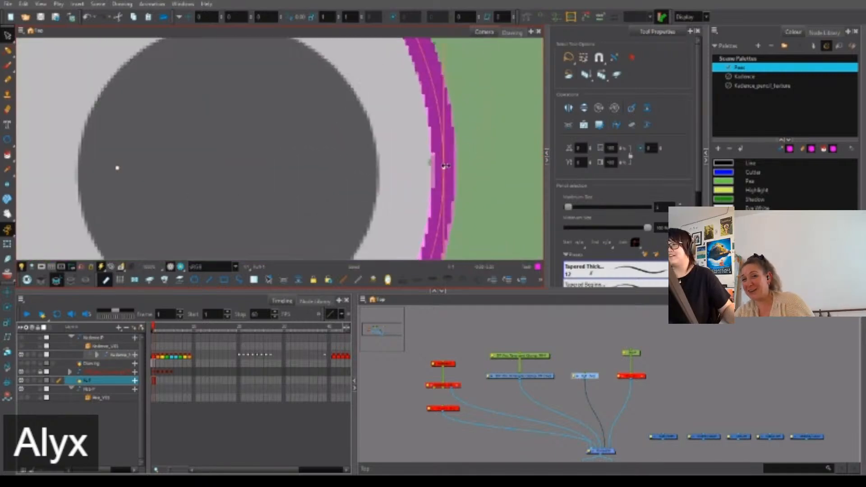
scroll(445, 167, "up", 1)
scroll(444, 167, "down", 4)
left_click_drag(315, 106, 371, 249)
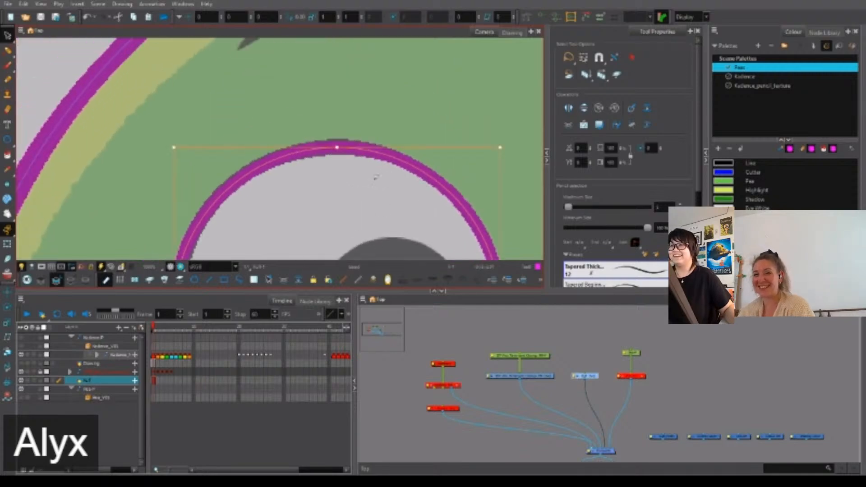
scroll(334, 151, "up", 4)
Select the eye circle's thickness points at its top and bottom with the Pencil Editor.
key("alt+q")
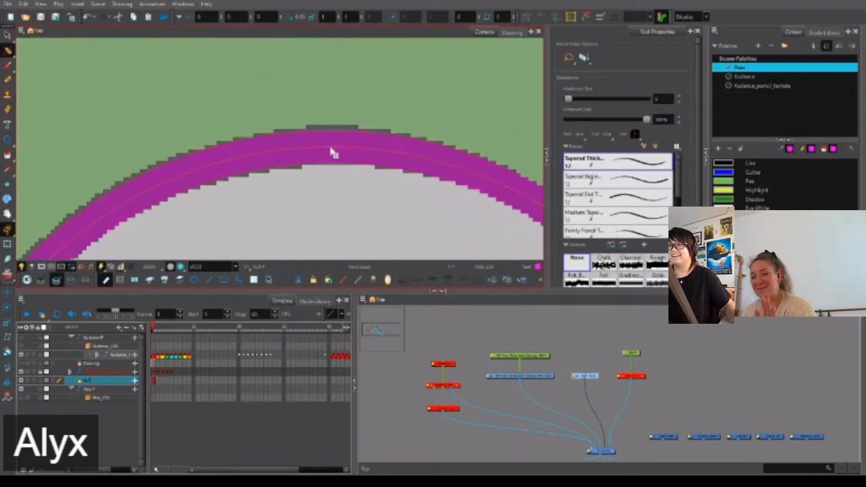
scroll(333, 154, "down", 4)
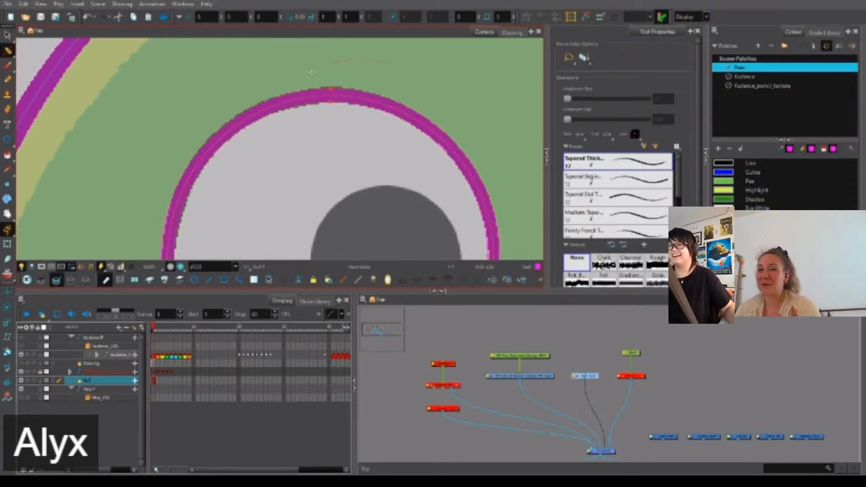
scroll(408, 197, "down", 4)
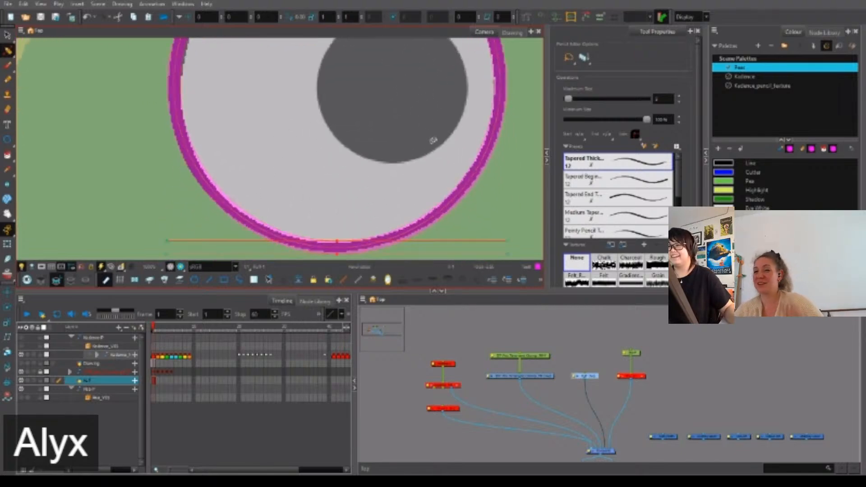
scroll(380, 229, "down", 2)
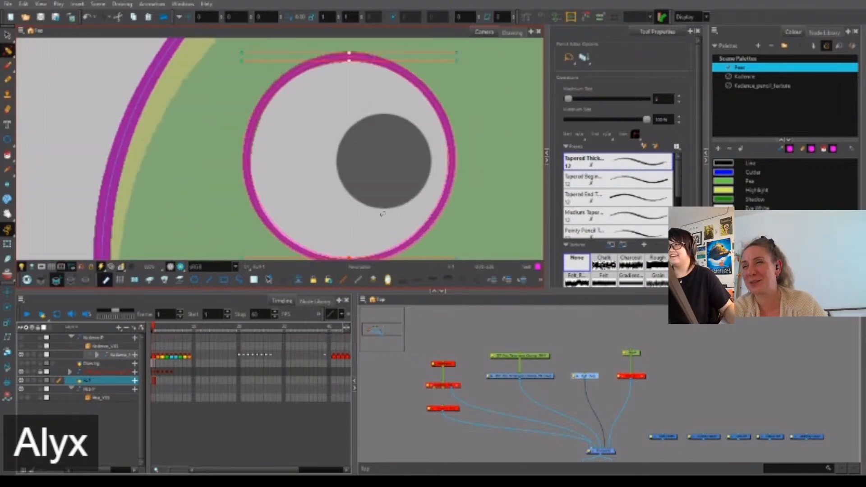
scroll(382, 217, "up", 2)
scroll(463, 173, "up", 3)
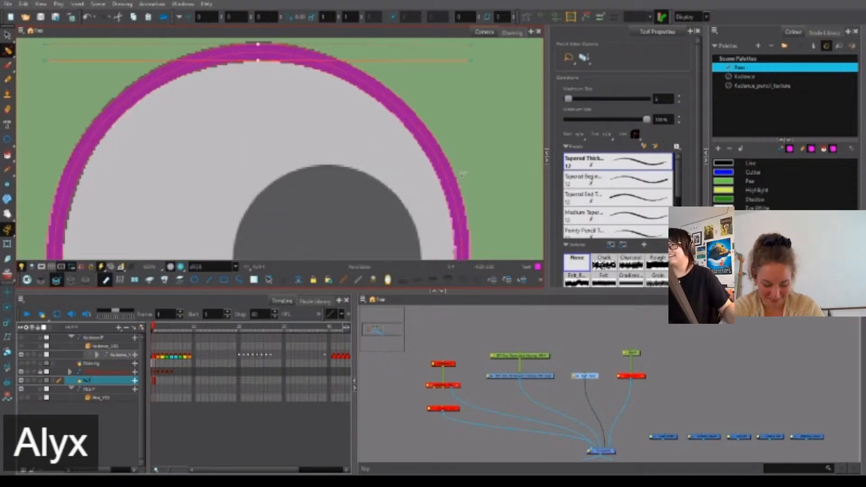
scroll(462, 174, "down", 3)
left_click_drag(435, 232, 413, 185)
scroll(413, 185, "down", 1)
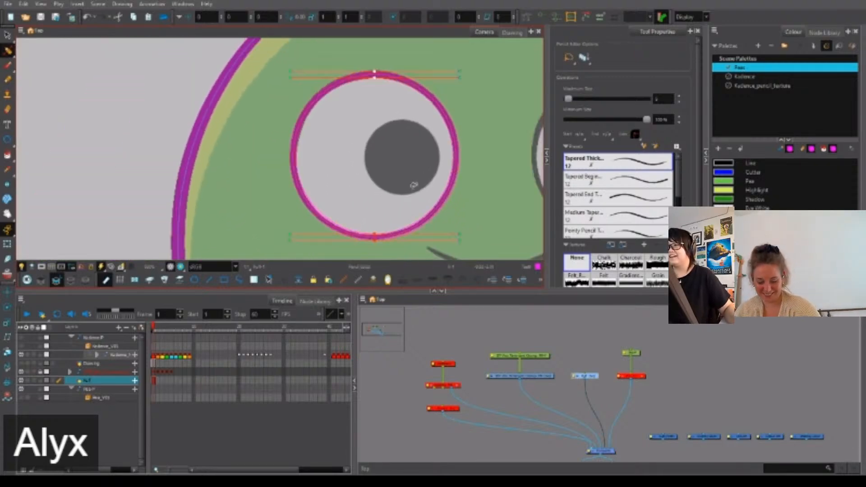
Try maximum sizes of 4 and 5.5 for the eye circle's pencil line.
left_click(661, 99)
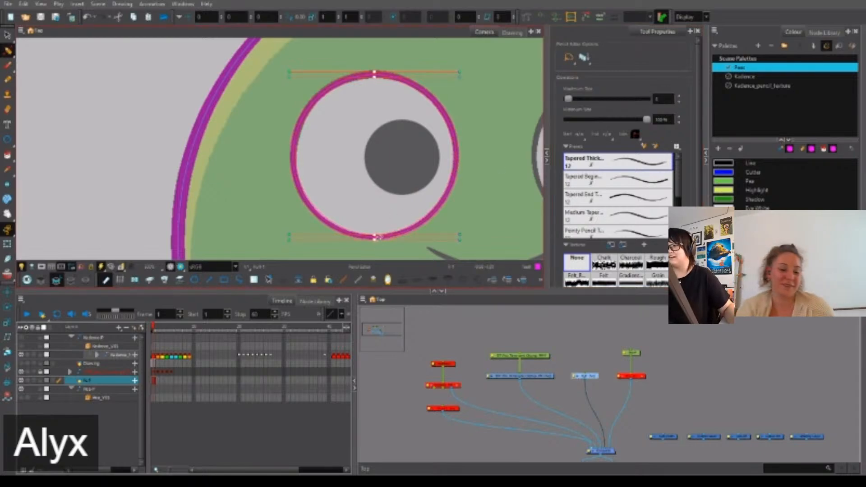
scroll(377, 237, "up", 5)
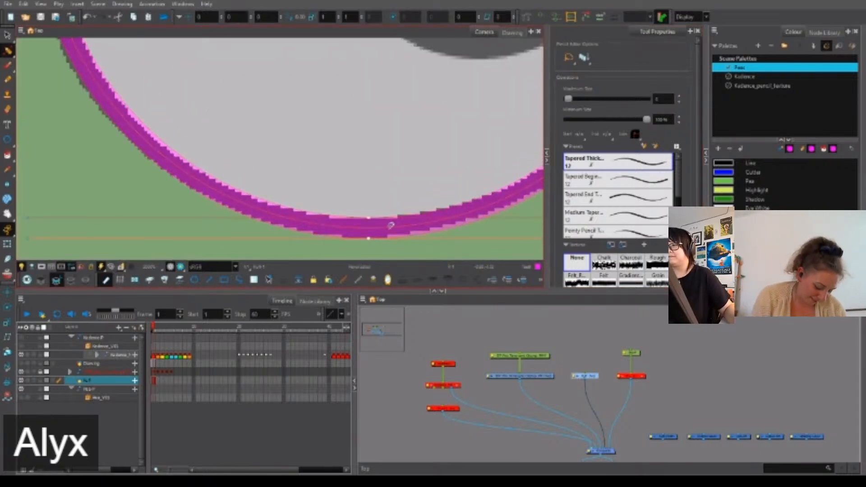
double_click(661, 98)
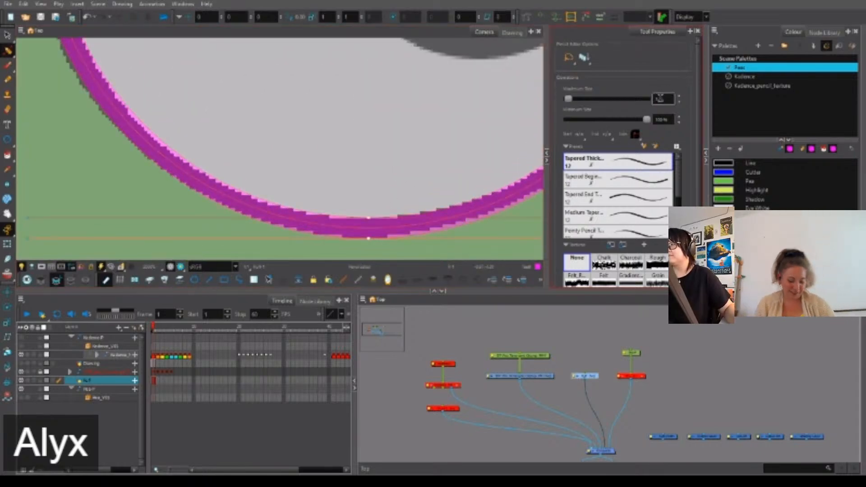
type("4")
key("Return")
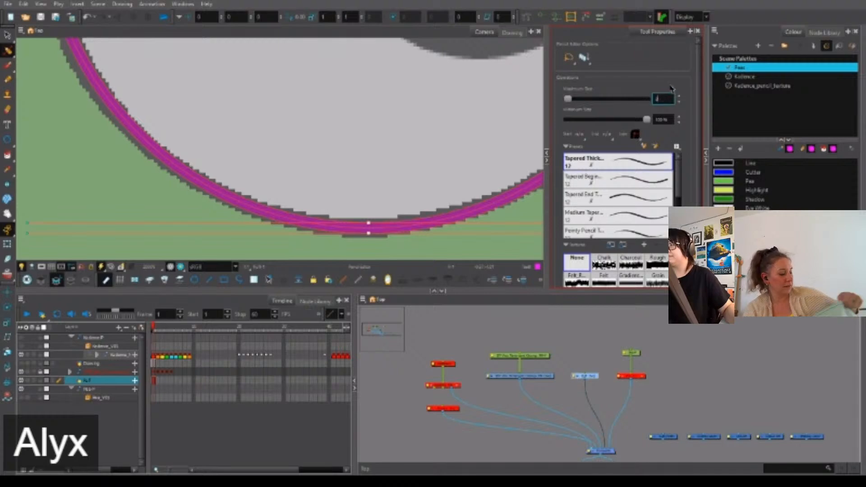
key("Return")
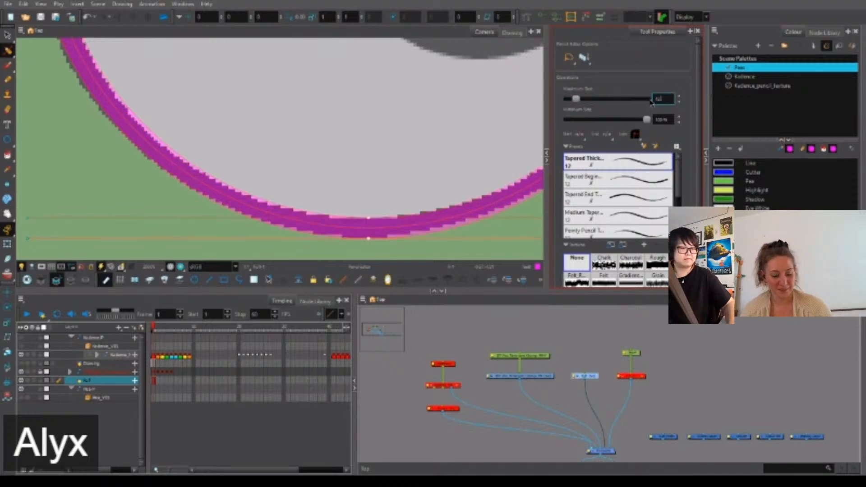
key("Return")
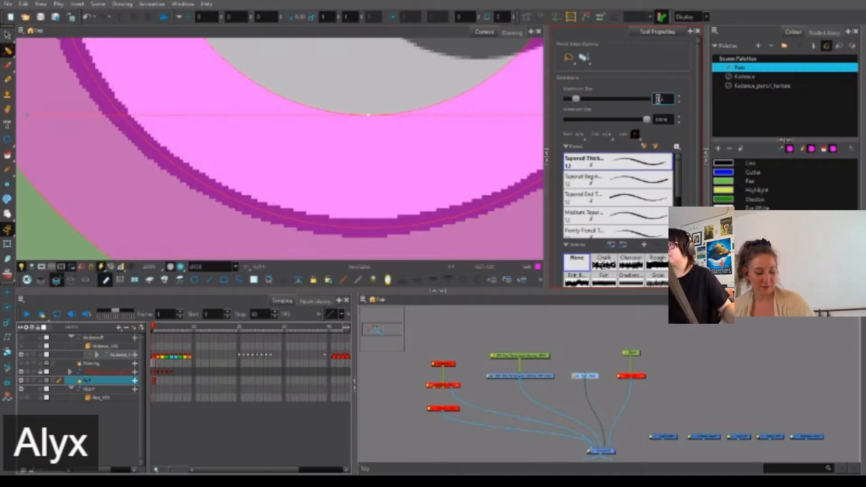
key("Return")
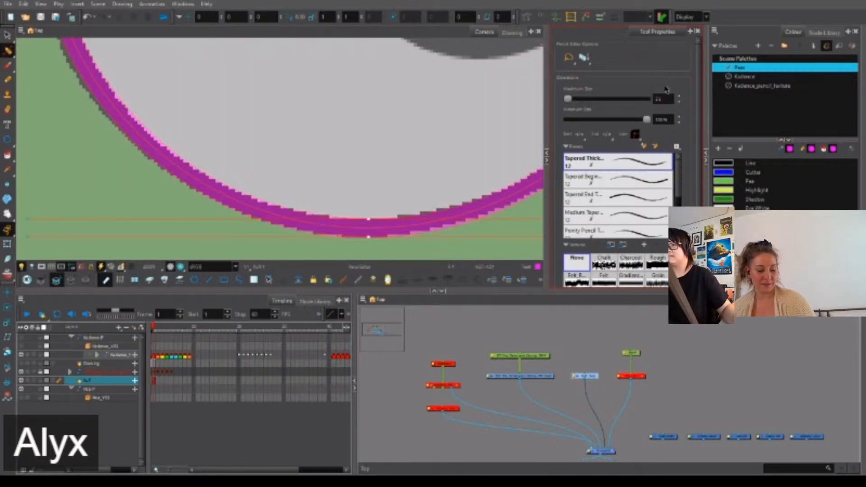
Set the maximum size of the eye circle's pencil line to 6, working from its top thickness points.
scroll(358, 183, "down", 5)
left_click_drag(440, 208, 426, 231)
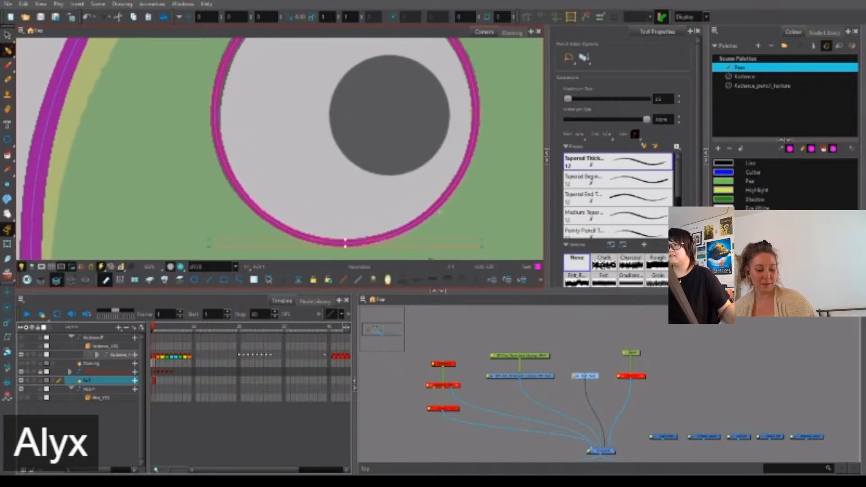
mouse_move(375, 91)
left_mouse_down()
mouse_move(371, 177)
mouse_move(385, 226)
left_mouse_up()
left_click(372, 148)
left_click(342, 123)
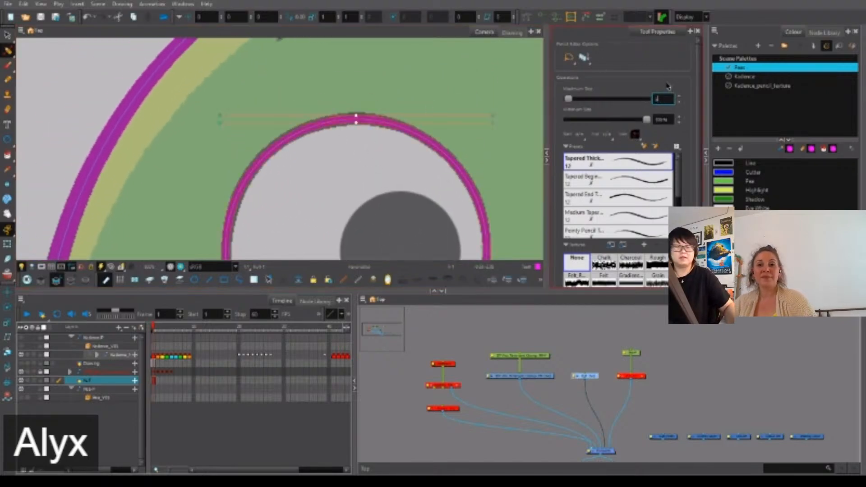
scroll(361, 121, "up", 5)
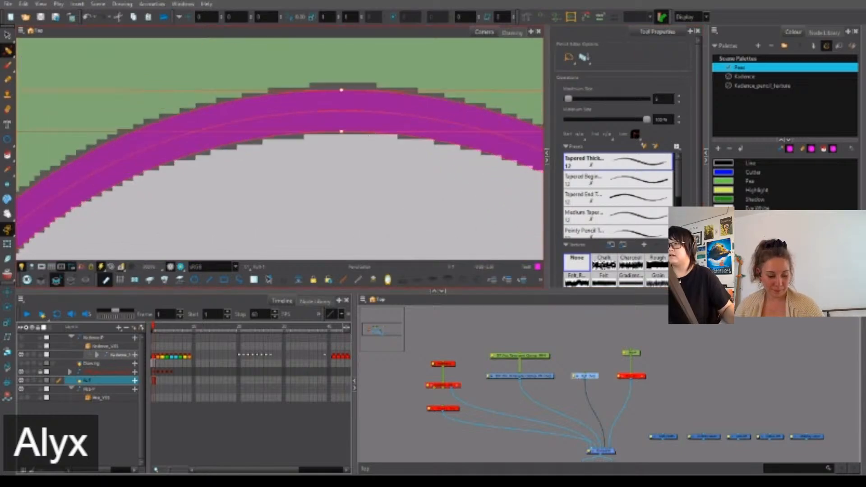
type("6")
key("Return")
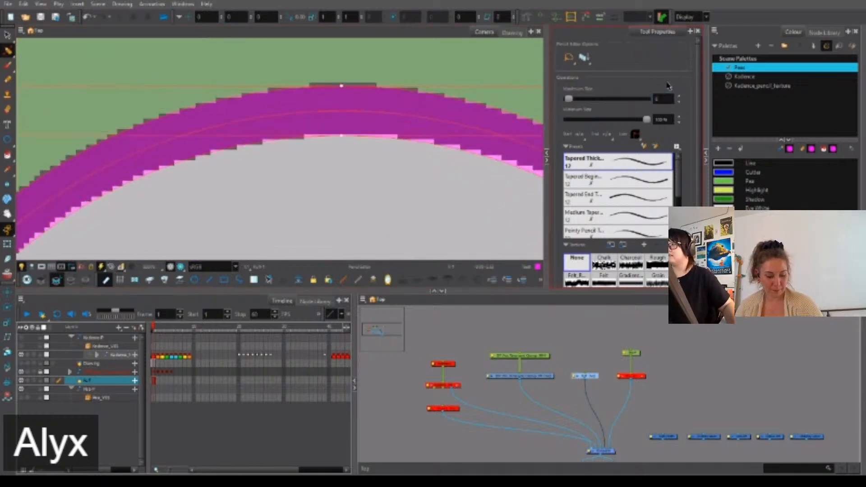
Reselect the whole eye circle and nudge its top edge up to the model sheet's eye outline.
scroll(451, 135, "down", 5)
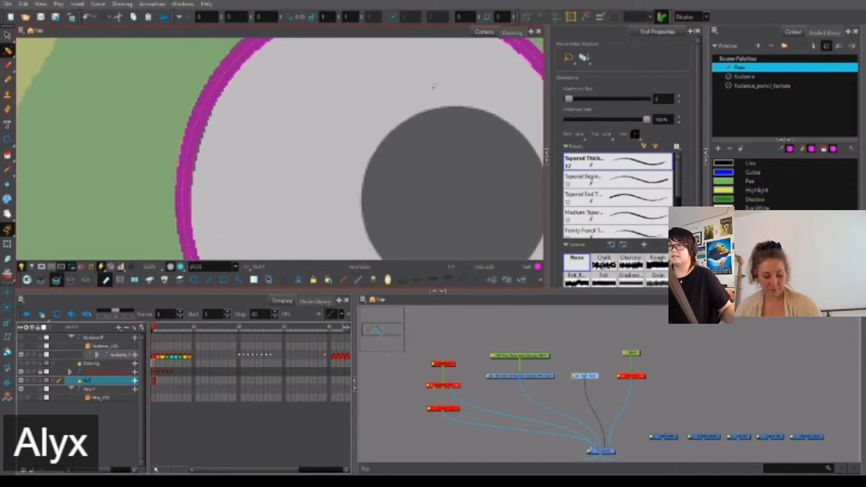
left_click_drag(490, 159, 447, 170)
left_click_drag(480, 195, 489, 139)
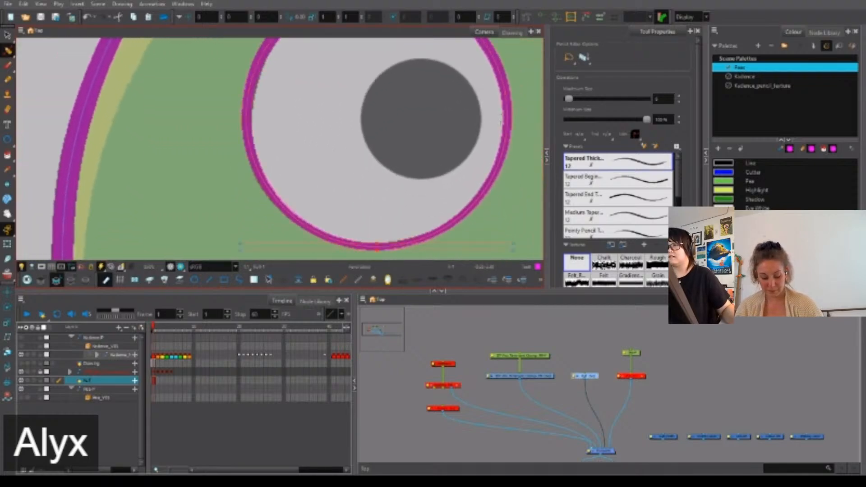
left_click_drag(444, 177, 470, 196)
key("alt+q")
scroll(314, 233, "up", 1)
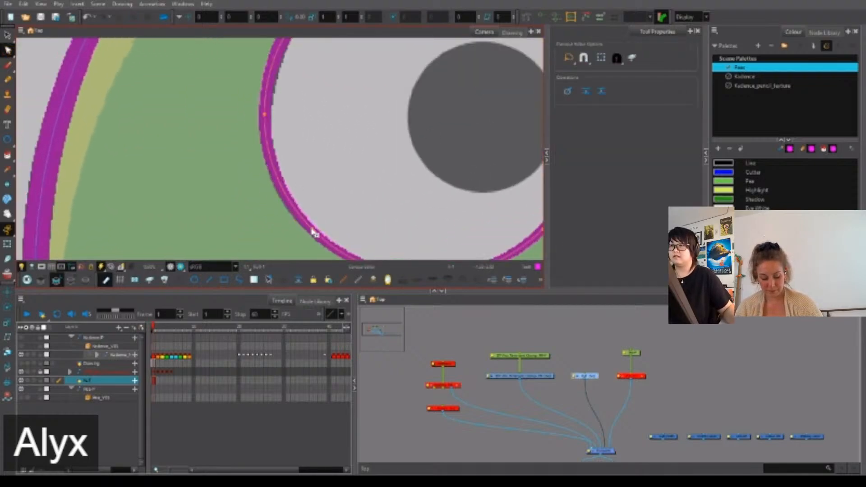
left_click_drag(348, 189, 326, 188)
key("alt+s")
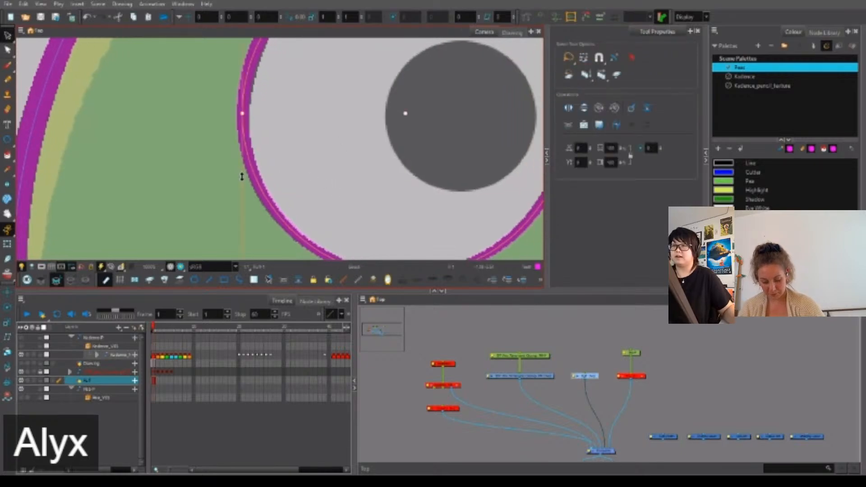
left_click_drag(317, 114, 267, 267)
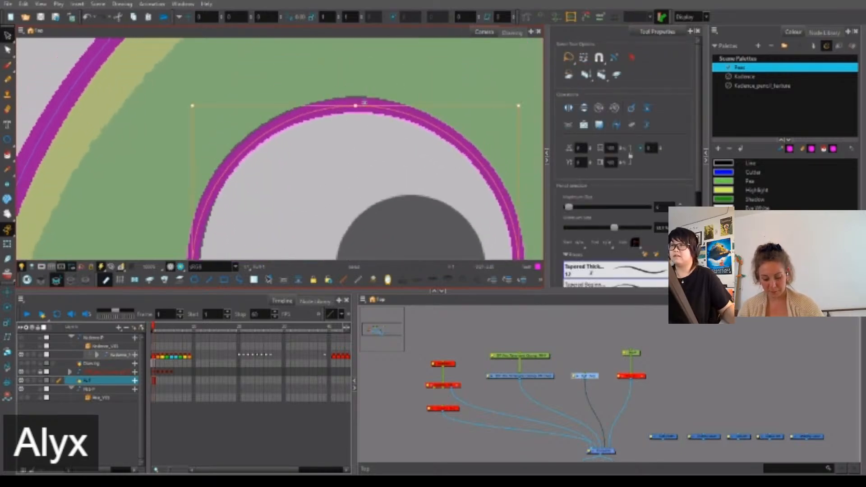
left_click_drag(356, 104, 356, 103)
Adjust the eye circle's bottom edge to follow the lower part of the model sheet's eye outline.
left_click_drag(405, 180, 370, 89)
scroll(370, 89, "down", 1)
left_click_drag(458, 207, 443, 151)
scroll(353, 212, "up", 4)
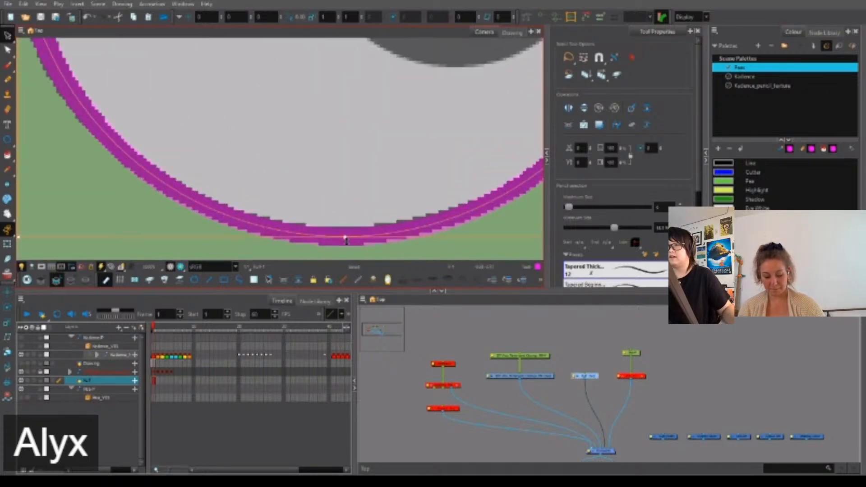
scroll(344, 240, "down", 4)
left_click_drag(349, 119, 378, 246)
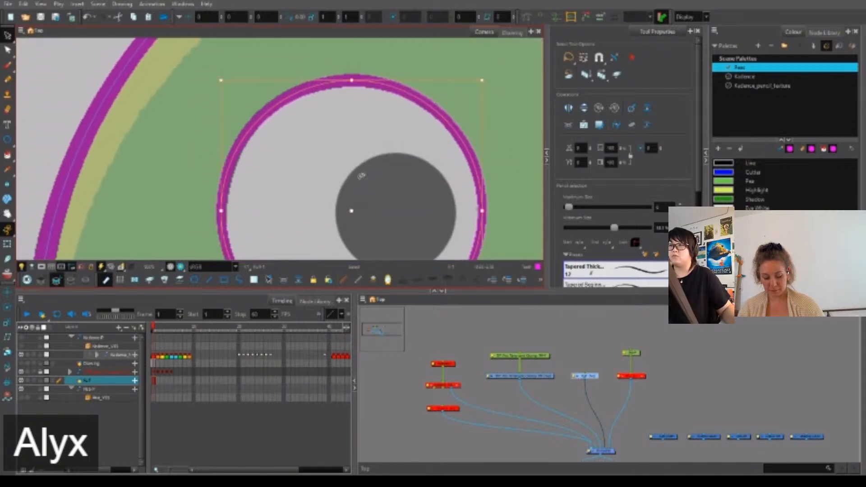
key("Escape")
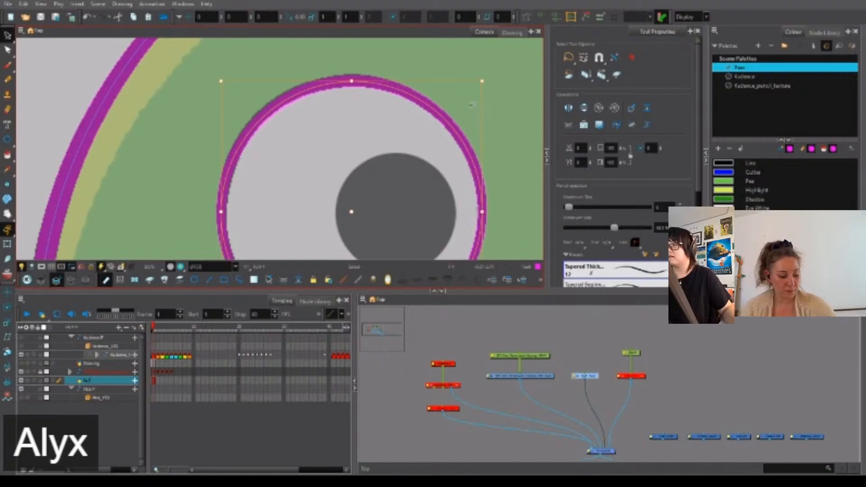
Draw a circle with the Ellipse tool inside the left eye's dark pupil and fill it with magenta.
scroll(406, 162, "down", 5)
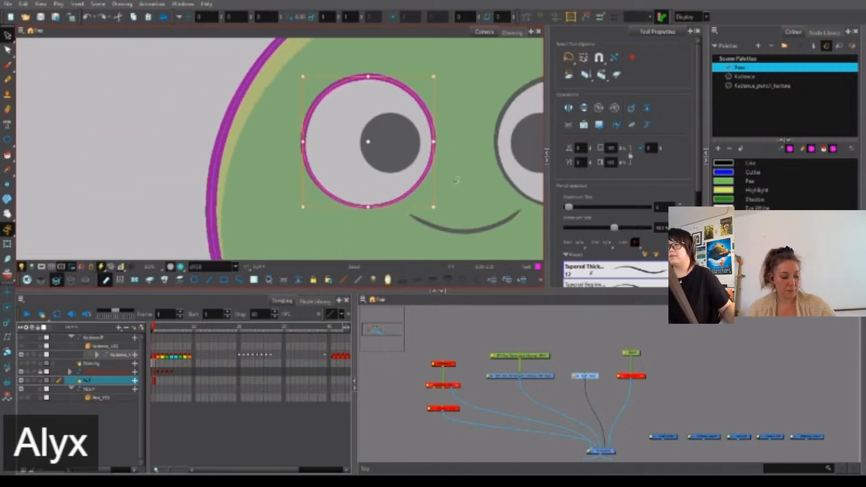
scroll(456, 216, "up", 2)
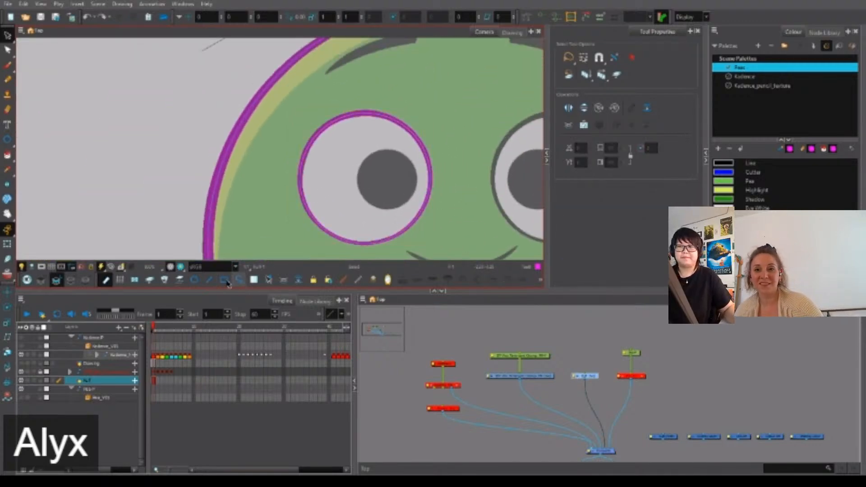
left_click(227, 282)
scroll(368, 176, "up", 3)
left_click_drag(347, 148, 434, 202)
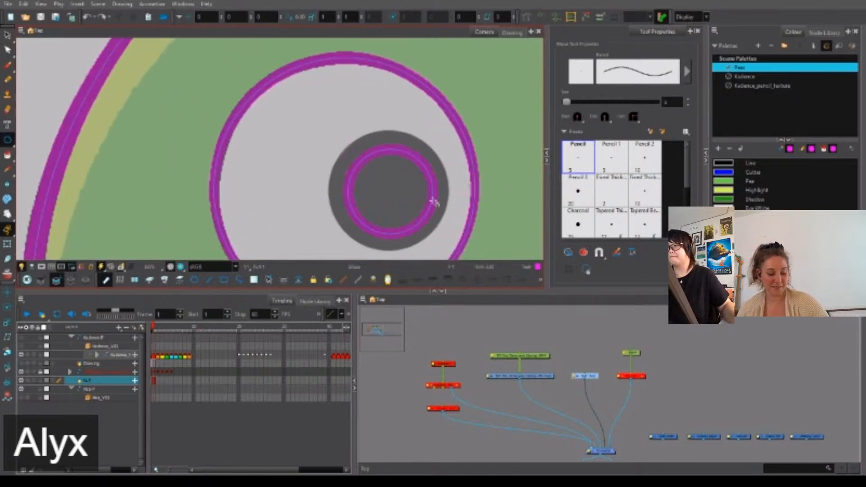
left_click(407, 204)
Scale up the filled magenta circle and position it so that it covers the left eye's whole pupil.
key("alt+s")
left_click(396, 199)
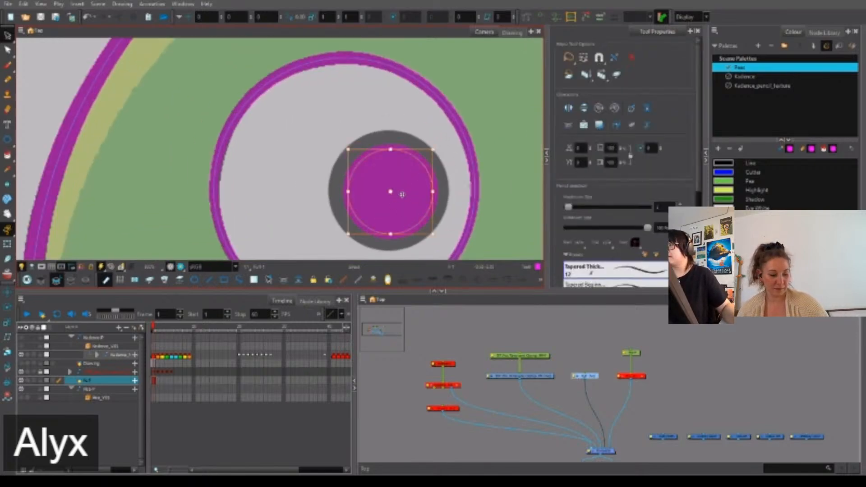
scroll(403, 203, "up", 2)
left_click_drag(402, 204, 471, 196)
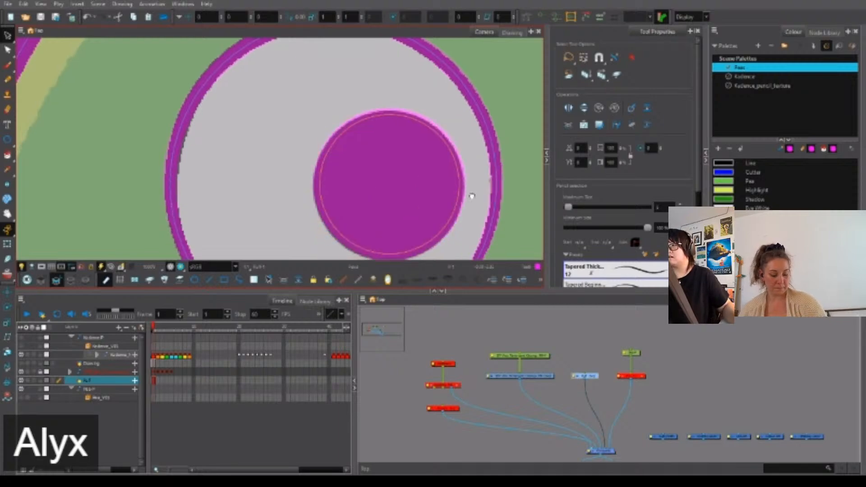
scroll(470, 181, "up", 1)
left_click_drag(467, 163, 465, 163)
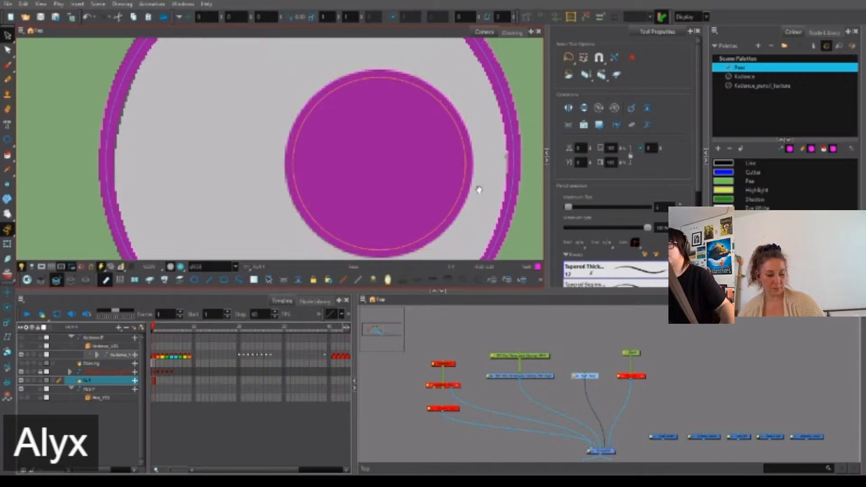
scroll(478, 188, "down", 6)
left_click_drag(468, 195, 340, 202)
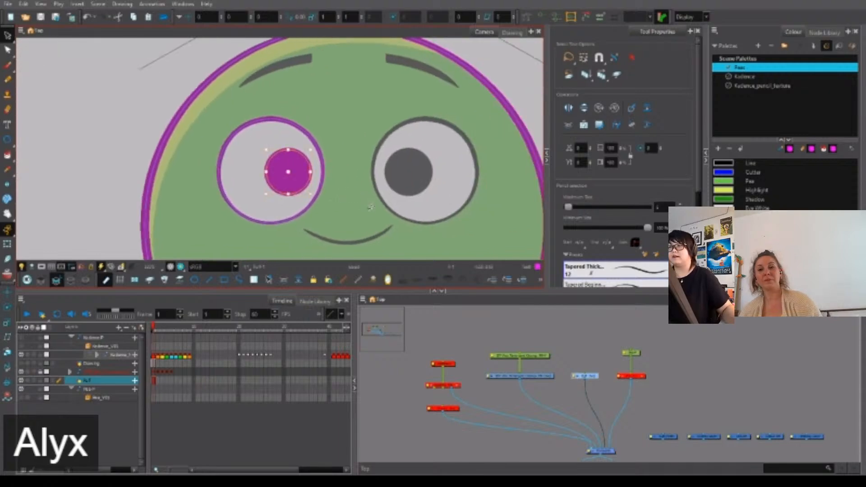
left_click(373, 207)
left_click_drag(354, 162, 470, 217)
scroll(423, 170, "up", 3)
scroll(367, 90, "up", 3)
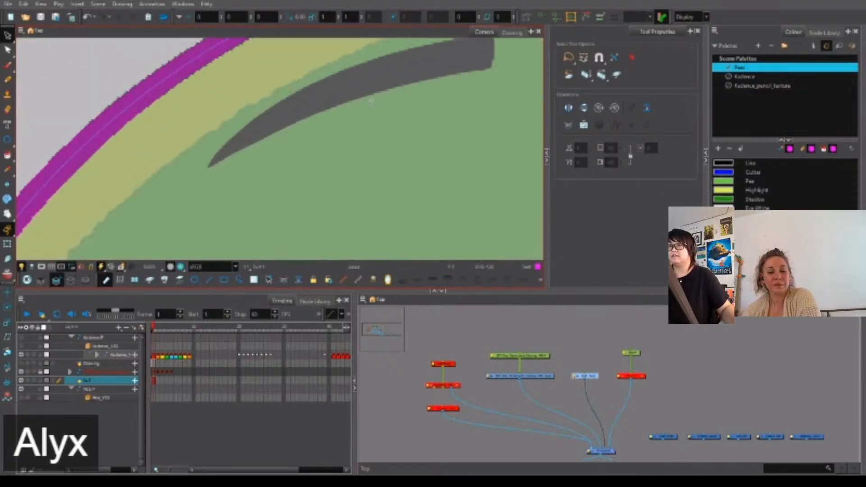
left_click_drag(368, 90, 361, 180)
scroll(376, 183, "down", 2)
left_click_drag(400, 209, 411, 160)
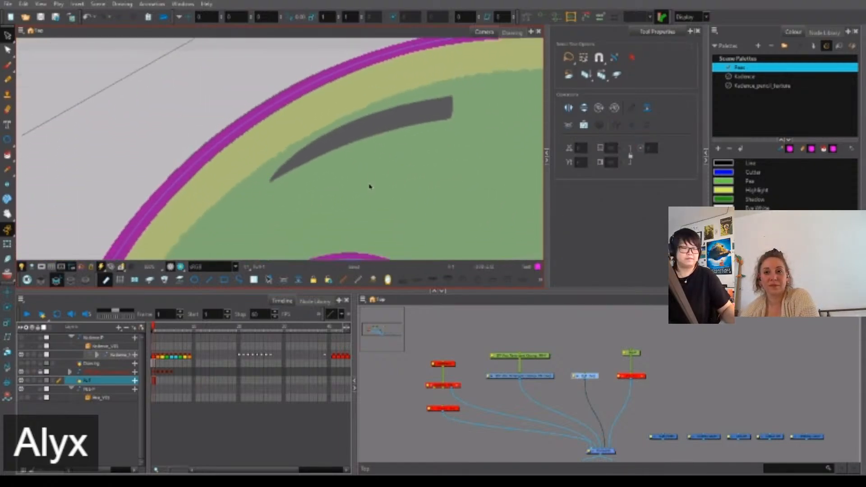
key("alt+slash")
mouse_move(259, 200)
left_mouse_down()
mouse_move(456, 97)
mouse_move(210, 203)
left_mouse_up()
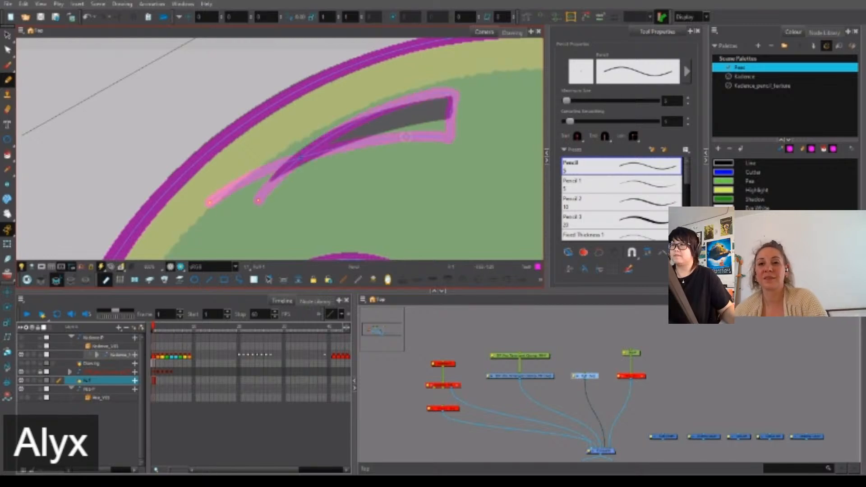
key("alt+q")
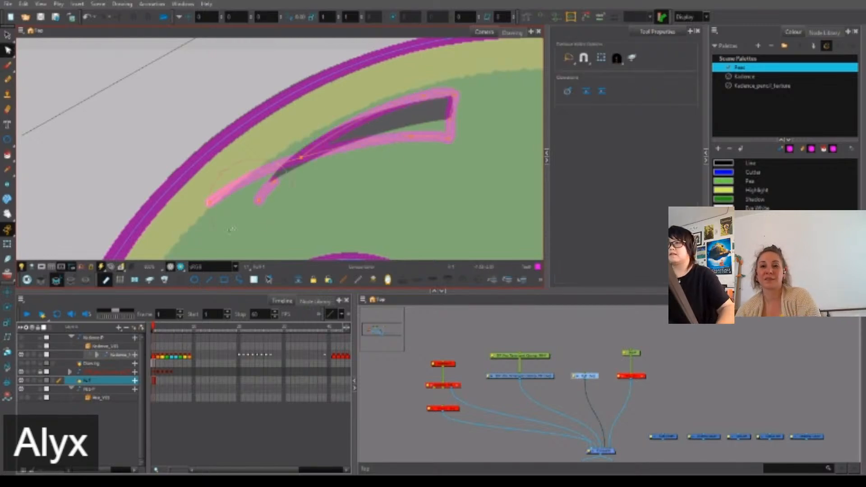
left_click_drag(230, 229, 306, 195)
key("Delete")
left_click_drag(302, 160, 277, 179)
key("ctrl+z")
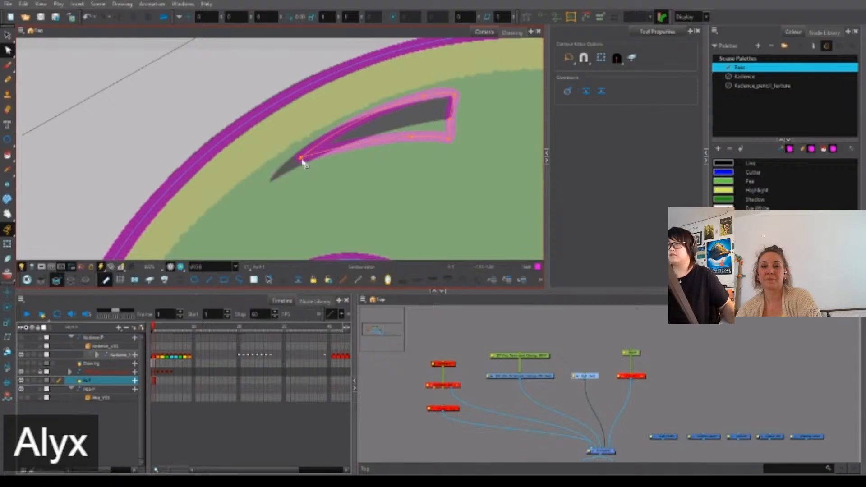
left_click_drag(291, 133, 289, 121)
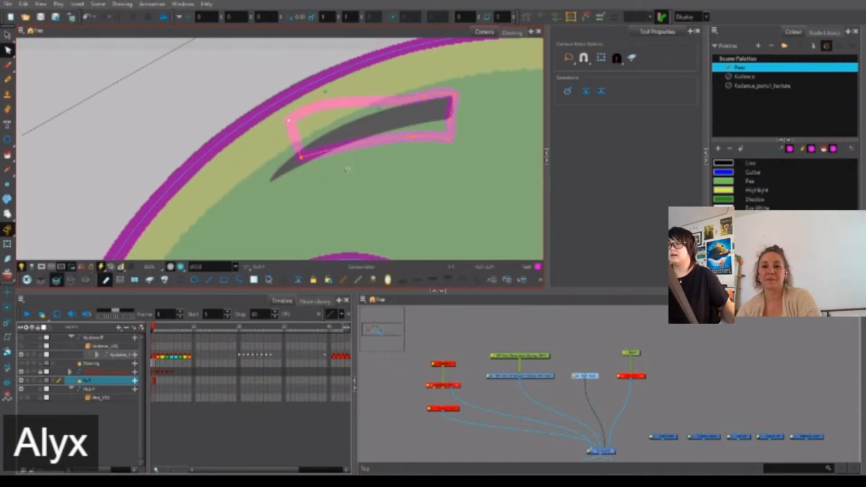
key("alt+s")
left_click(409, 138)
key("Delete")
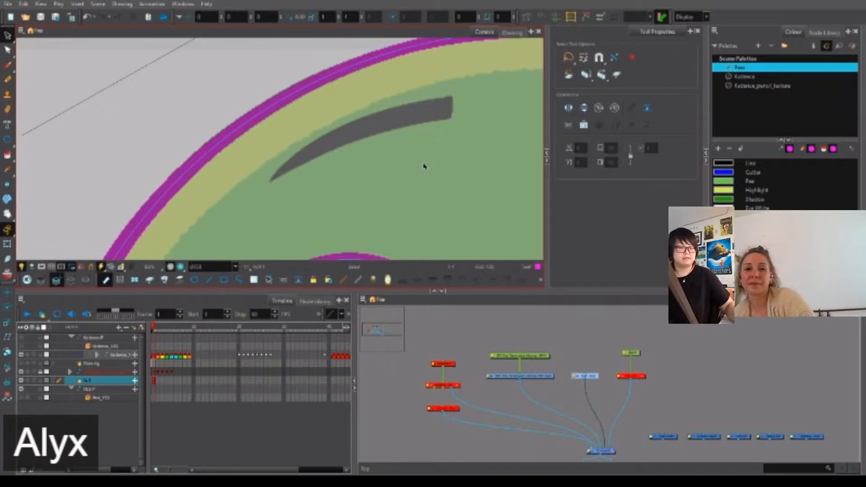
Trace a closed magenta pencil outline around the left eyebrow and clean up its extra points at the pointed tip.
key("alt+/")
mouse_move(255, 197)
left_mouse_down()
mouse_move(419, 92)
mouse_move(450, 97)
mouse_move(447, 136)
mouse_move(428, 116)
mouse_move(456, 108)
mouse_move(444, 67)
mouse_move(269, 181)
mouse_move(261, 199)
left_mouse_up()
key("alt+q")
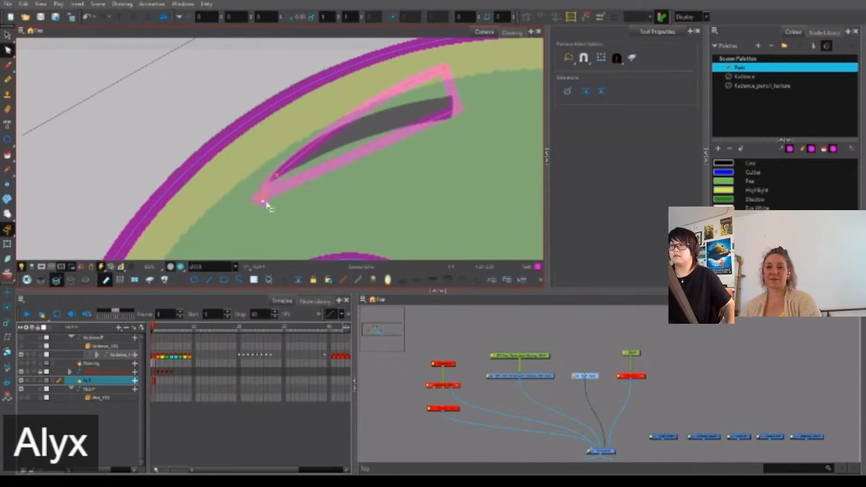
left_click_drag(278, 179, 290, 195)
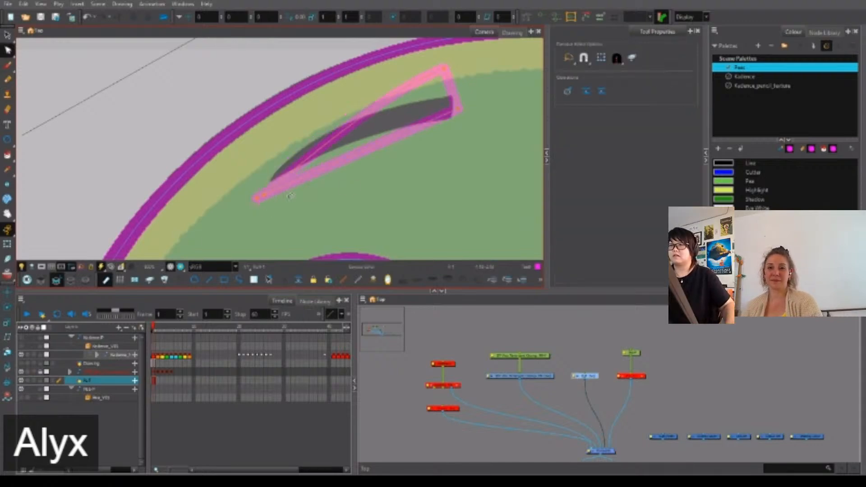
scroll(281, 160, "up", 2)
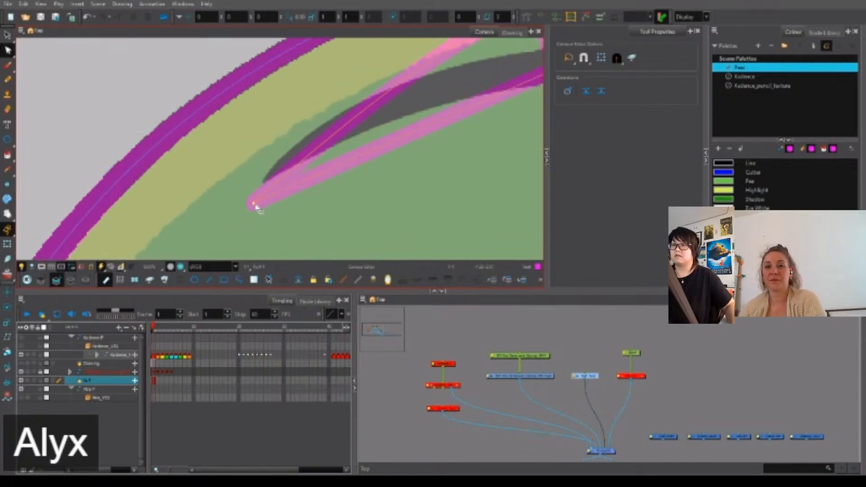
left_click_drag(266, 236, 277, 245)
mouse_move(397, 157)
left_mouse_down()
mouse_move(394, 117)
mouse_move(366, 116)
left_mouse_up()
Reduce the maximum line thickness of the left eyebrow's pencil outline.
scroll(271, 172, "up", 1)
key("alt+s")
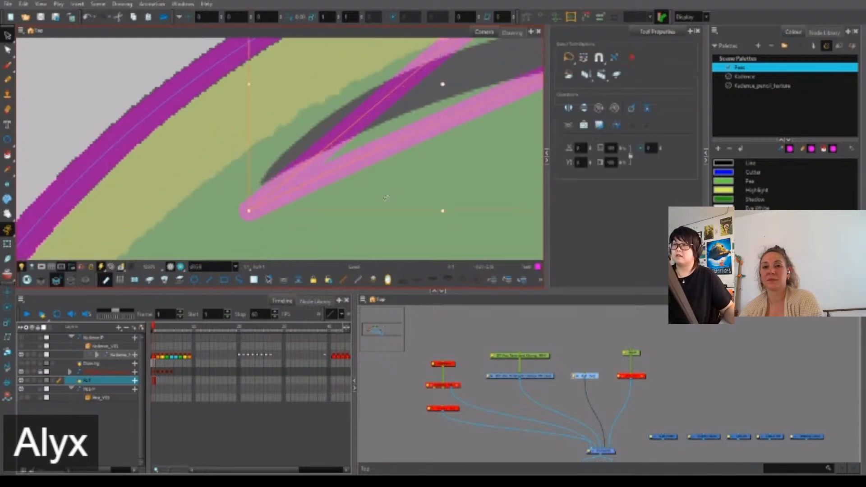
left_click(386, 196)
left_click(379, 145)
left_click_drag(664, 207, 647, 210)
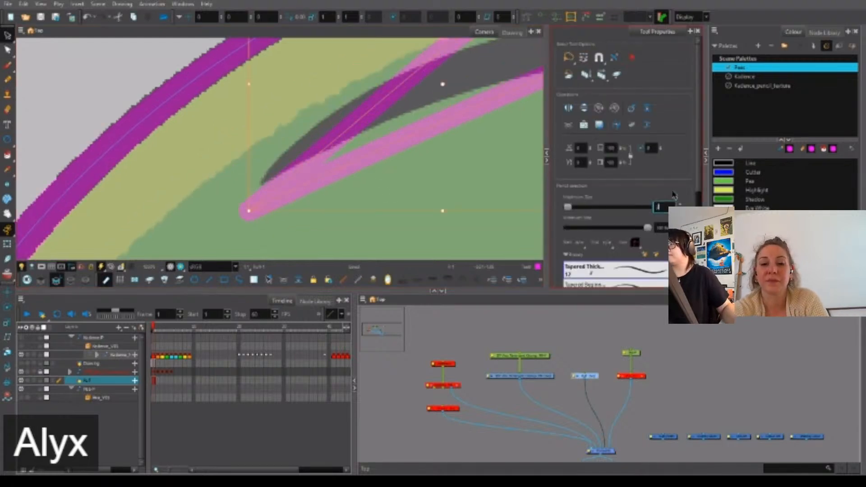
key("Return")
Move the outline's points with the Contour Editor onto the left eyebrow's pointed tip and the corners of its blunt end.
key("alt+q")
left_click_drag(249, 211, 274, 172)
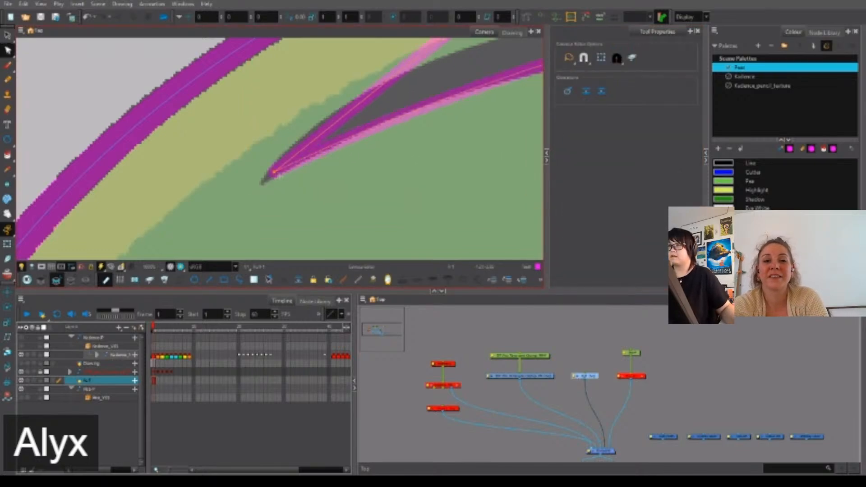
scroll(279, 174, "down", 3)
scroll(425, 131, "up", 4)
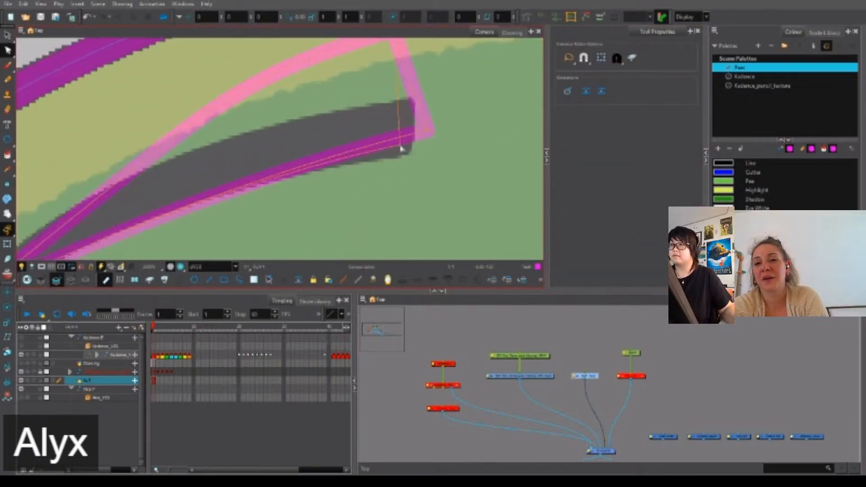
left_click_drag(401, 148, 397, 146)
scroll(438, 106, "down", 2)
left_click(400, 187)
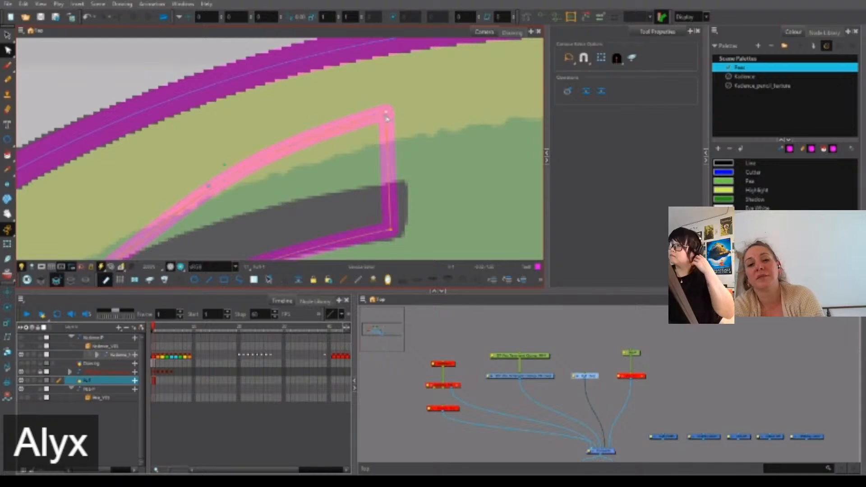
scroll(405, 188, "up", 3)
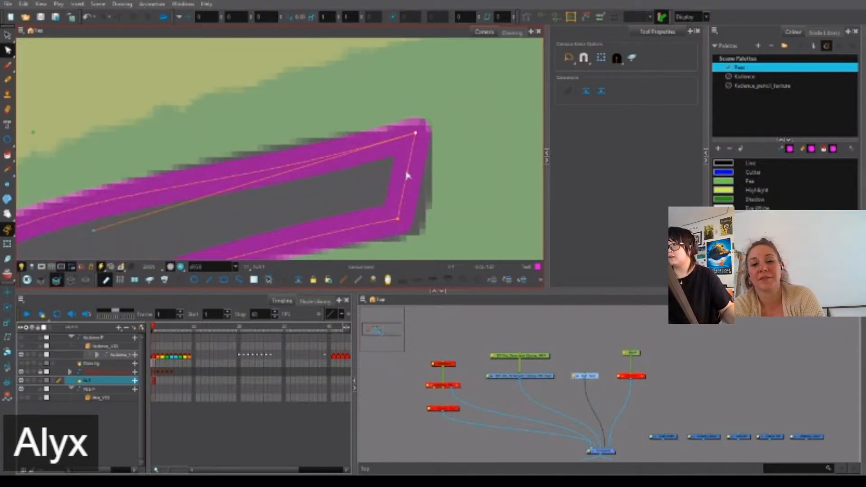
scroll(431, 178, "down", 2)
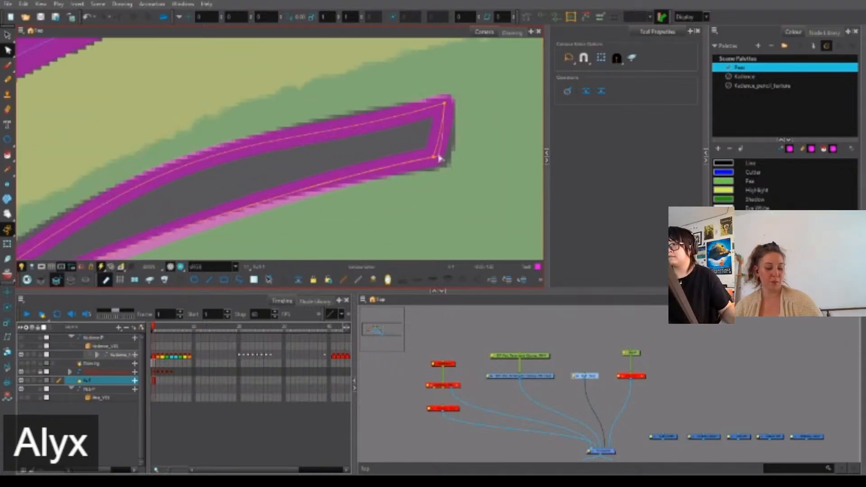
Bend the outline's lower edge to follow the curved underside of the left eyebrow.
scroll(435, 163, "down", 2)
left_click_drag(352, 180, 352, 178)
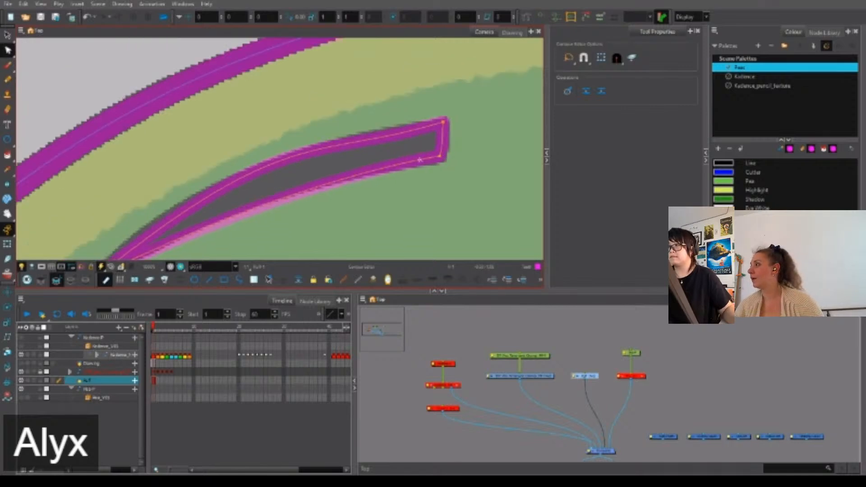
mouse_move(440, 156)
left_mouse_down()
mouse_move(411, 168)
mouse_move(325, 172)
left_mouse_up()
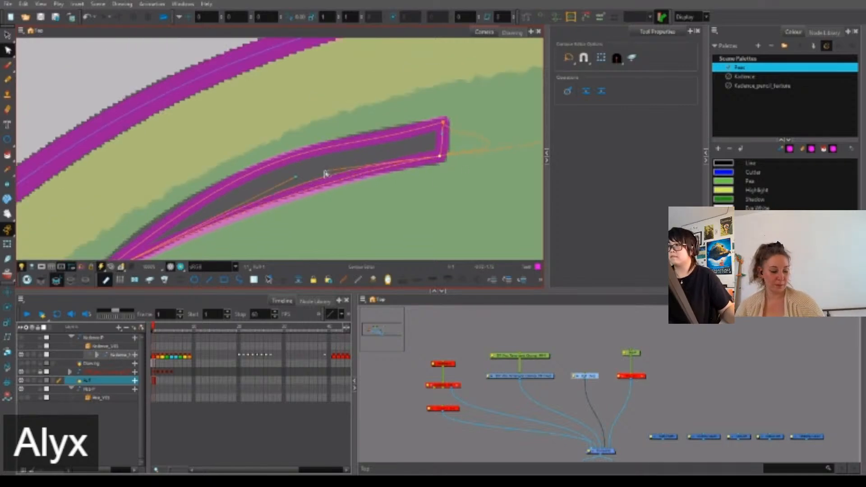
left_click_drag(450, 173, 412, 197)
scroll(518, 166, "up", 1)
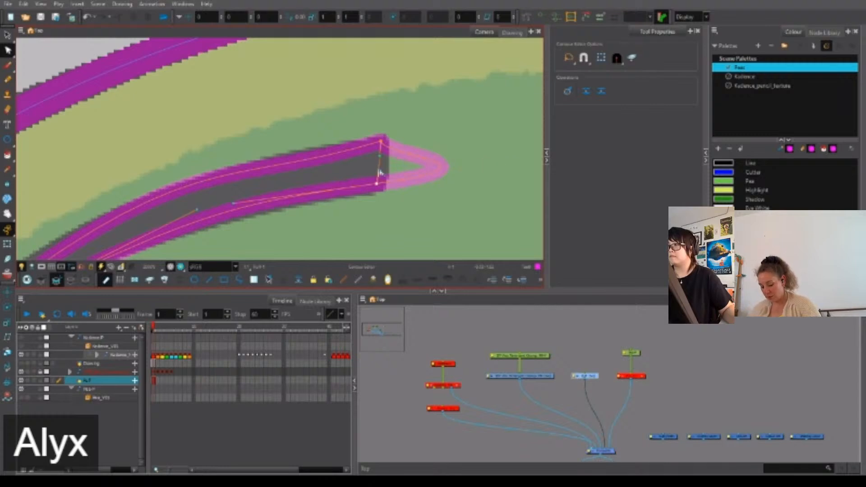
Straighten the outline's short edge at the eyebrow's blunt end and fit its lower corner to the eyebrow.
left_click_drag(381, 171, 380, 173)
scroll(383, 144, "up", 3)
left_click_drag(378, 142, 378, 147)
left_click(404, 194)
left_click_drag(377, 223, 420, 156)
scroll(421, 156, "down", 2)
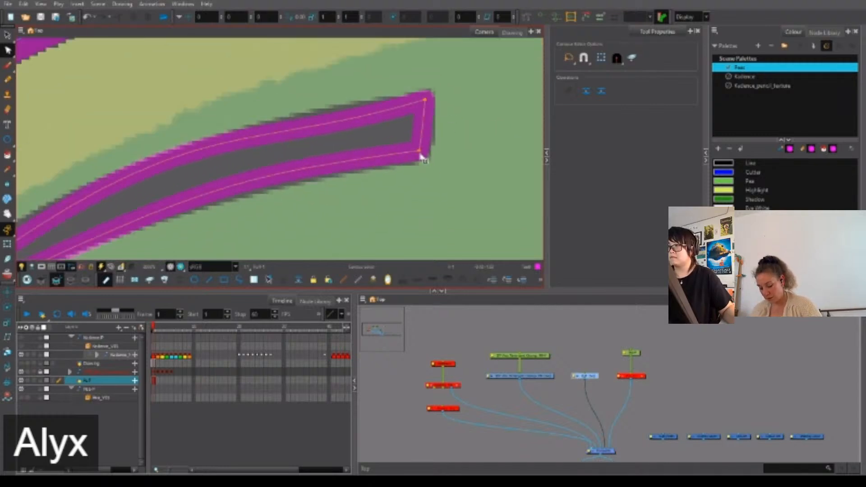
left_click(420, 152)
left_click(344, 215)
left_click_drag(344, 215, 419, 175)
Adjust the curve handles of the outline's upper and lower edges to match the left eyebrow's arc.
scroll(419, 175, "down", 2)
left_click(472, 98)
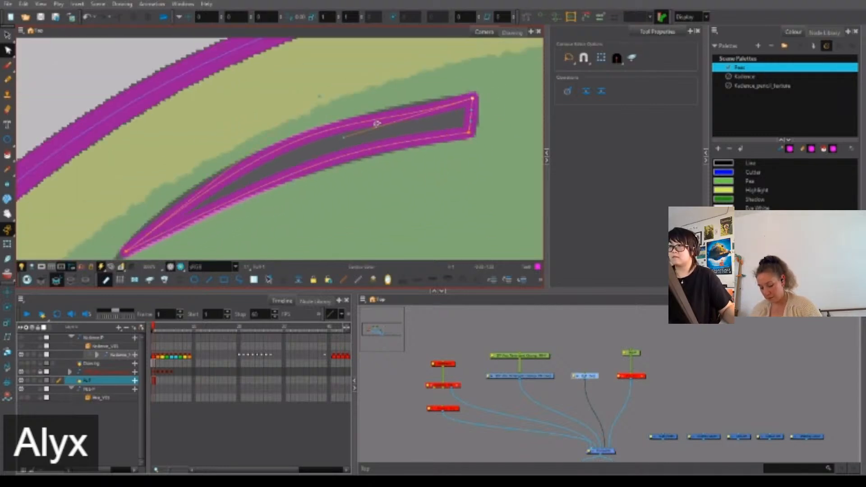
left_click_drag(344, 137, 358, 121)
left_click_drag(319, 96, 192, 181)
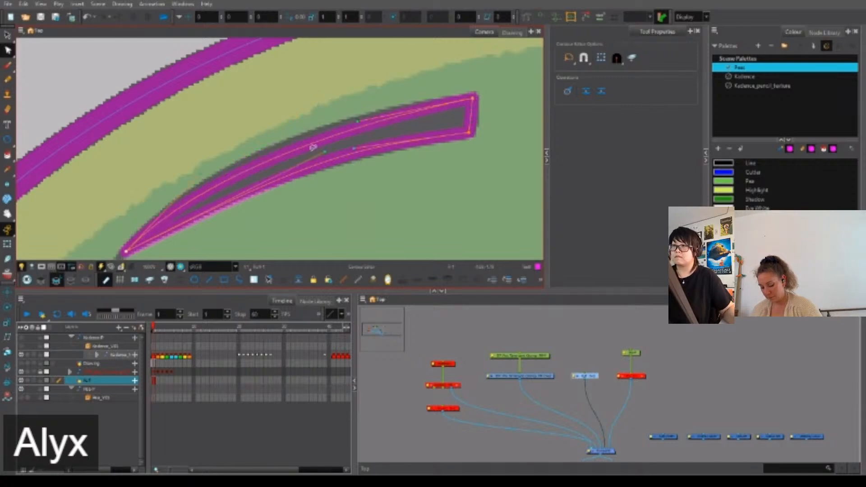
left_click_drag(320, 157, 237, 178)
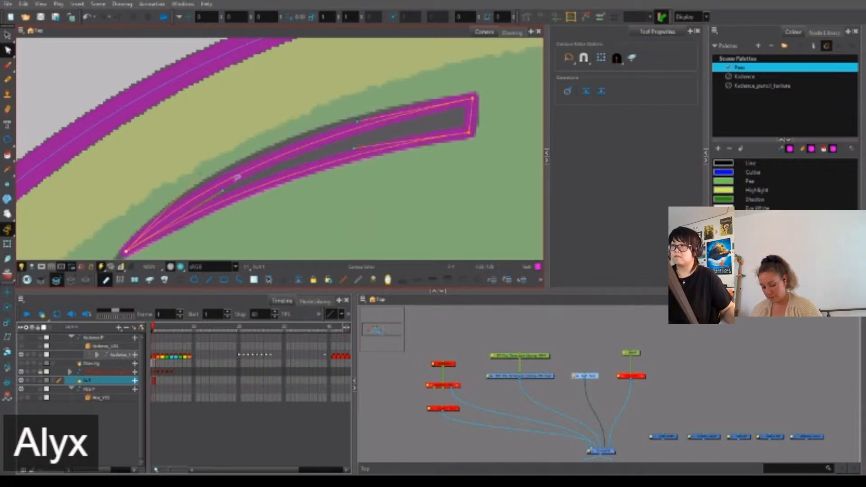
left_click(354, 149)
left_click_drag(364, 121, 356, 116)
left_click(355, 225)
key("space")
scroll(354, 235, "down", 10)
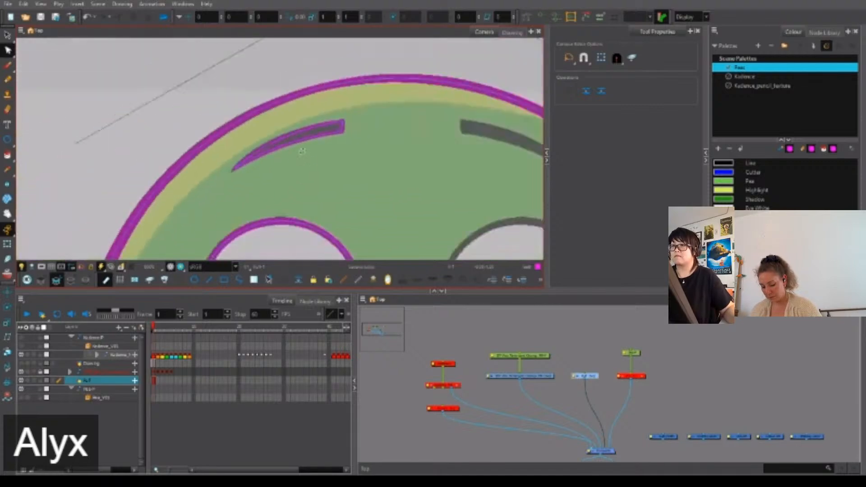
left_click_drag(330, 225, 415, 179)
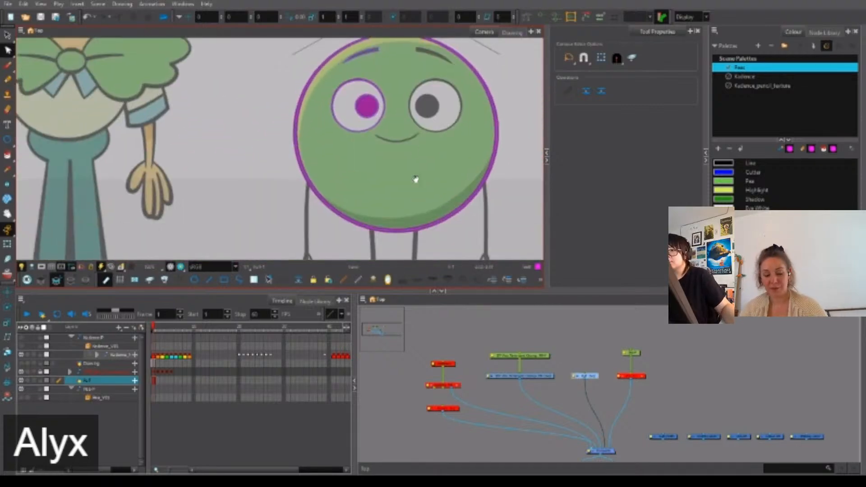
scroll(384, 125, "up", 10)
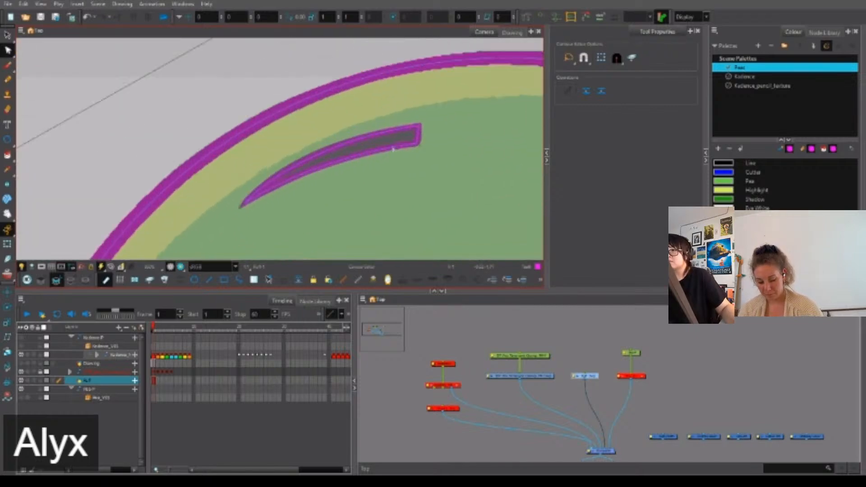
scroll(415, 144, "up", 5)
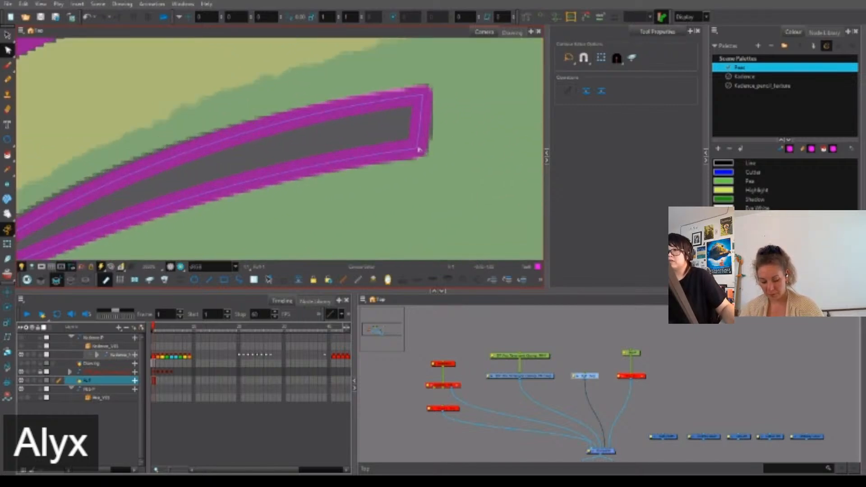
Thin the left eyebrow outline by reducing the maximum size of its pencil line.
scroll(423, 154, "down", 4)
scroll(289, 186, "up", 4)
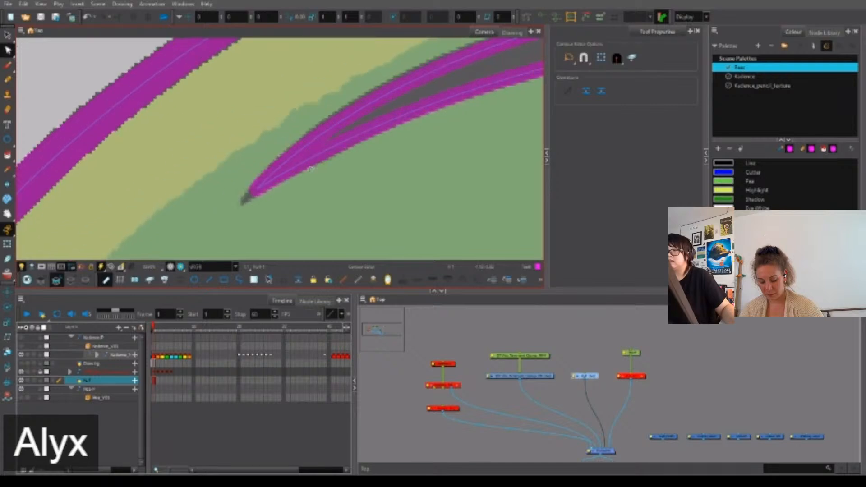
key("alt+s")
left_click(282, 176)
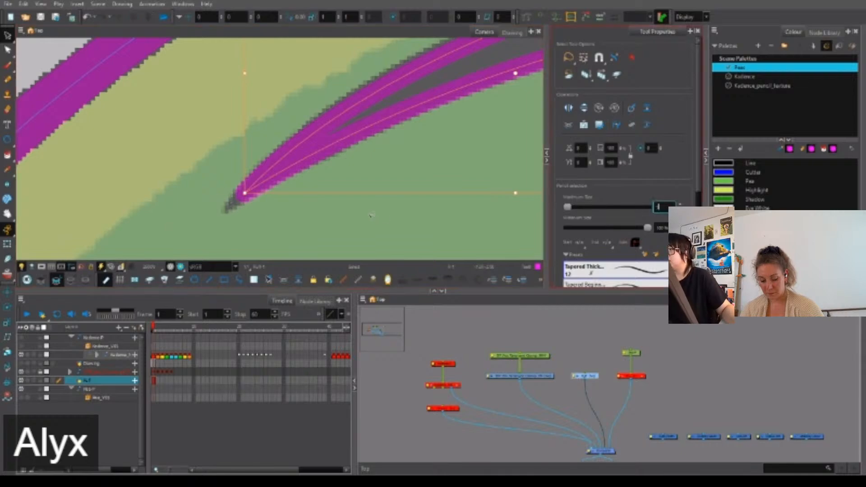
left_click(377, 207)
Move the outline's end point onto the left eyebrow's pointed tip with the Contour Editor and adjust the lower edge's curve handle there.
key("alt+q")
left_click_drag(245, 193, 229, 208)
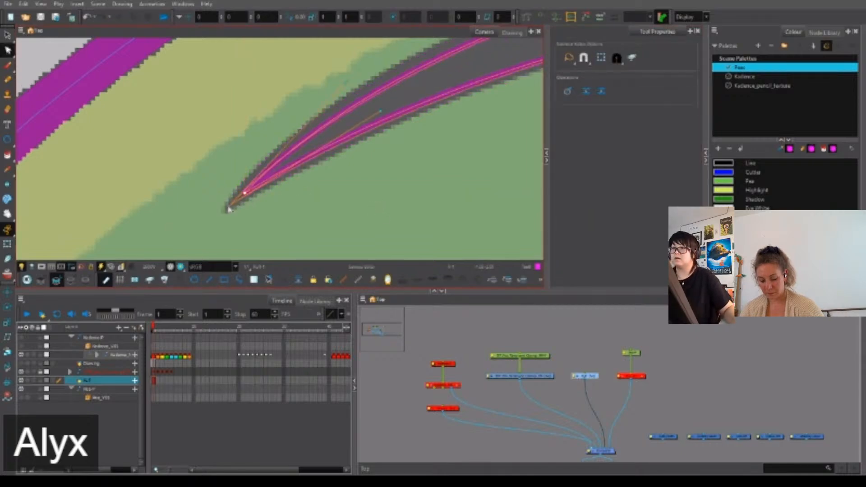
scroll(228, 208, "up", 2)
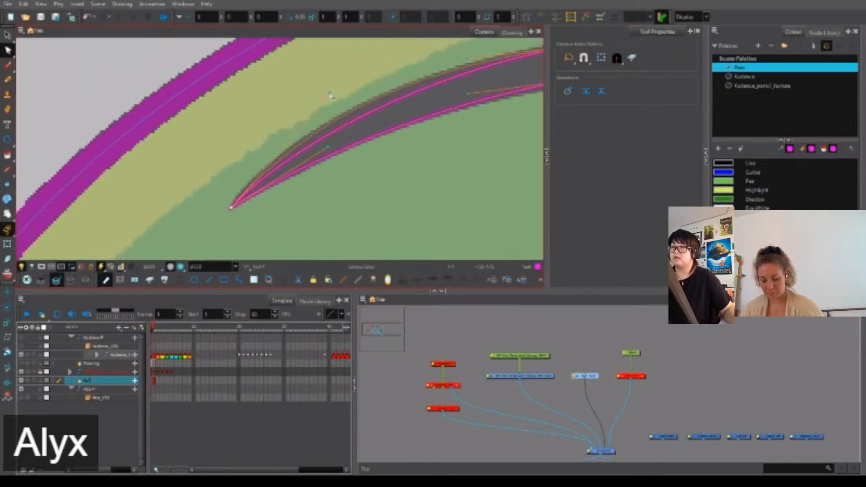
left_click_drag(328, 148, 336, 144)
Move the outline's corners at the blunt end outward onto the left eyebrow's corners.
key("space")
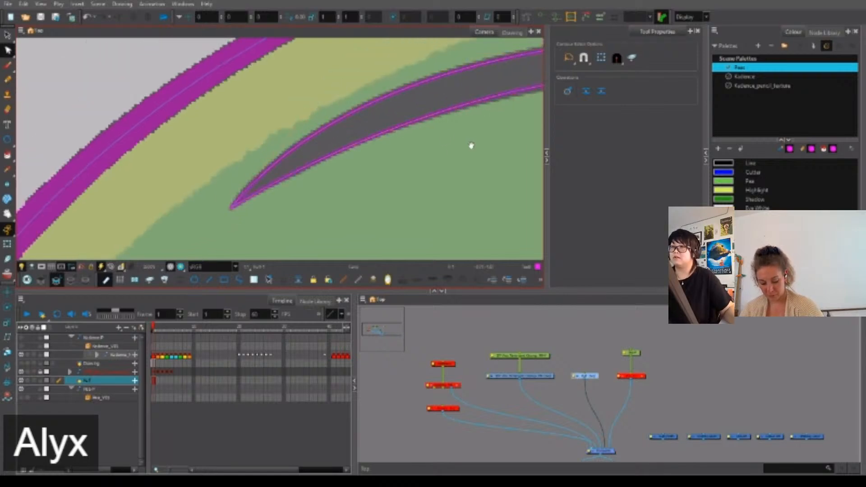
left_click_drag(470, 144, 258, 236)
scroll(380, 135, "up", 2)
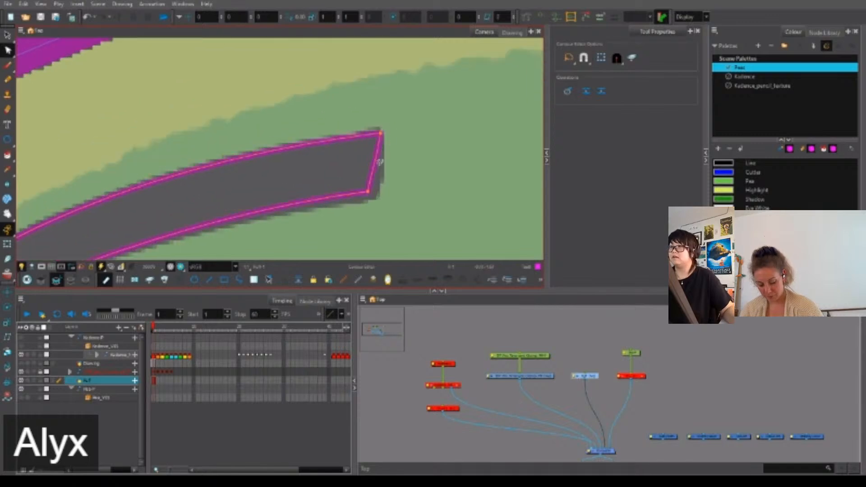
left_click_drag(372, 193, 381, 199)
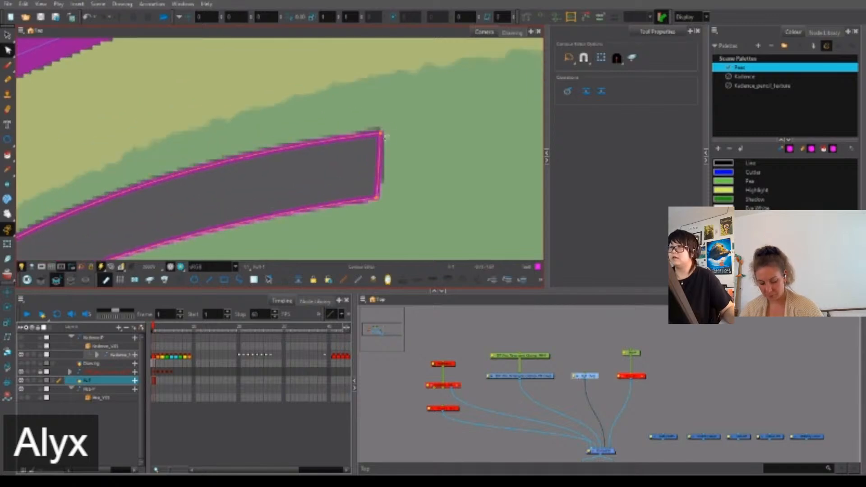
scroll(383, 132, "down", 2)
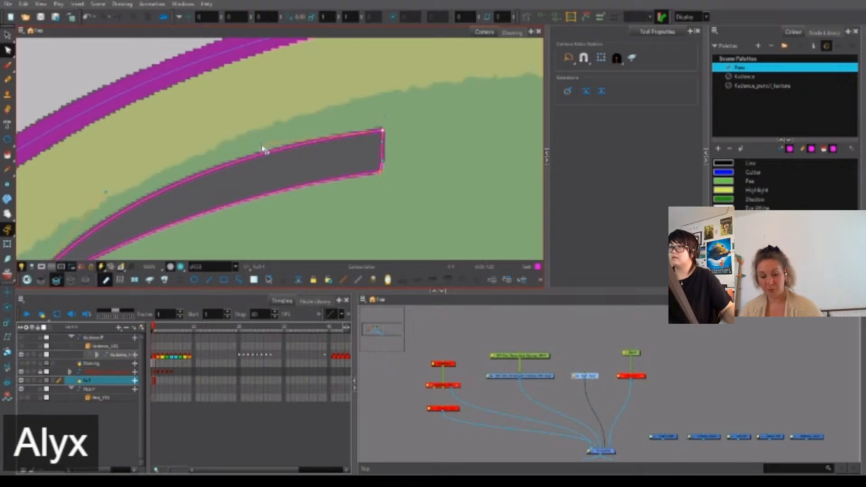
left_click_drag(372, 193, 389, 186)
Adjust the lower edge's curve handle from the blunt end to follow the eyebrow's underside.
left_click_drag(265, 188, 253, 186)
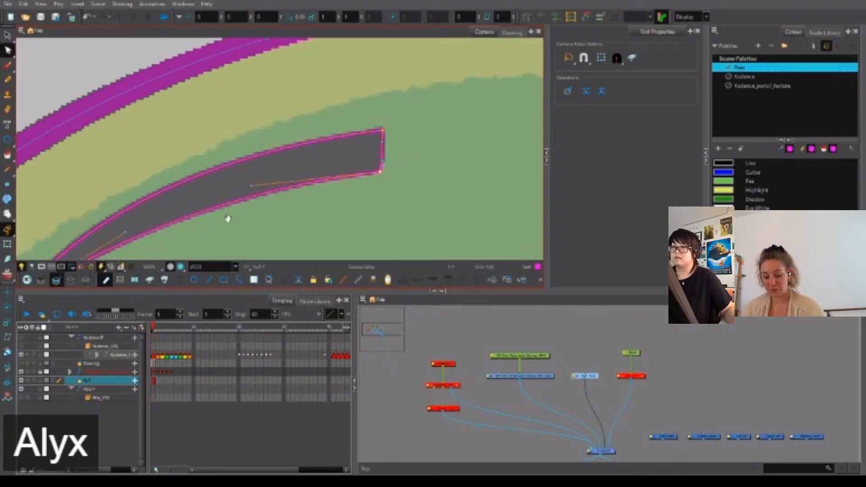
left_click_drag(168, 211, 361, 119)
scroll(325, 137, "up", 2)
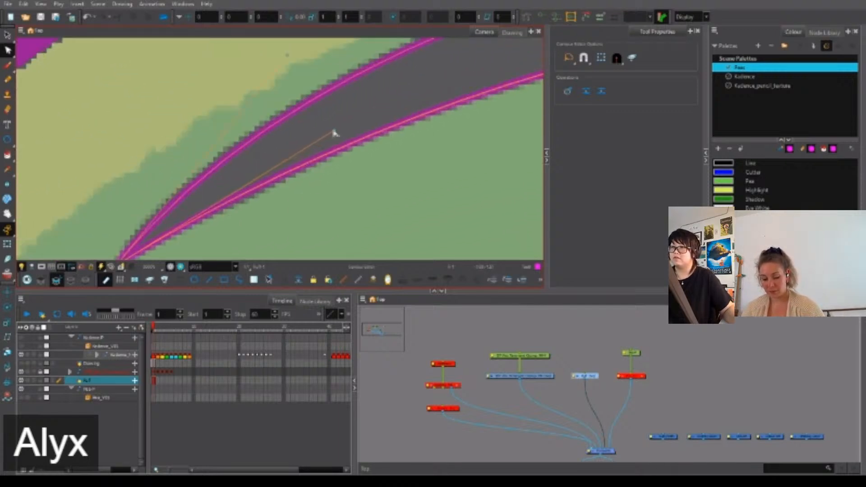
scroll(330, 137, "down", 2)
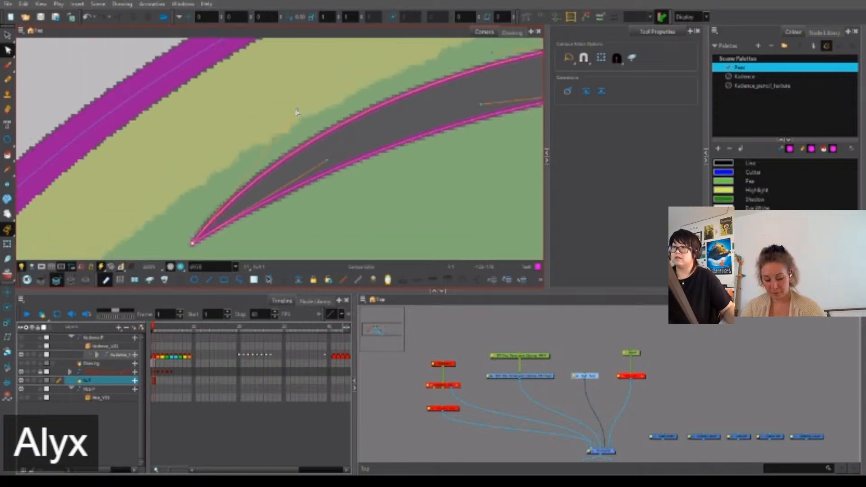
left_click_drag(447, 102, 292, 185)
scroll(465, 129, "up", 1)
Fine-tune the blunt-end curve handles of the outline's upper and lower edges against the left eyebrow.
left_click_drag(497, 89, 476, 204)
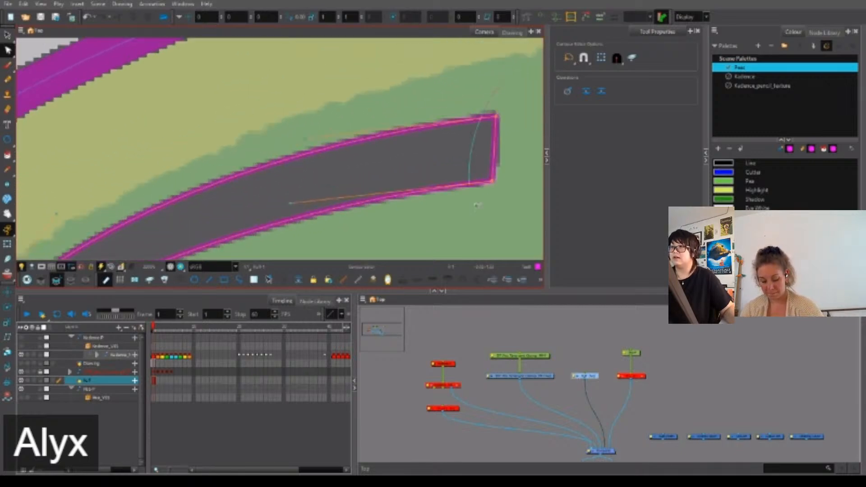
scroll(320, 126, "up", 2)
left_click_drag(302, 143, 298, 142)
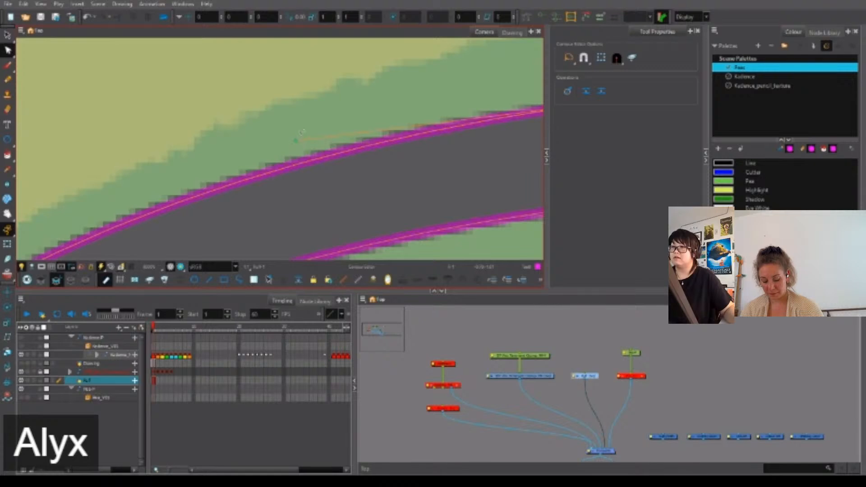
scroll(302, 131, "down", 2)
scroll(277, 179, "up", 1)
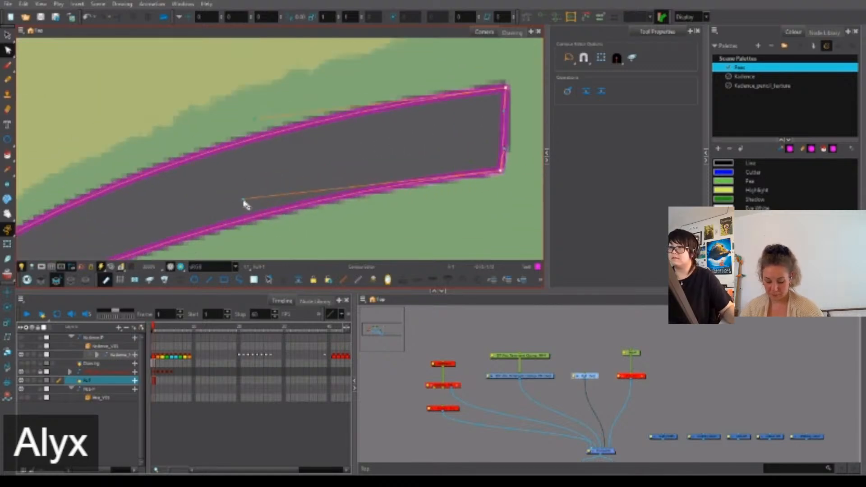
left_click_drag(244, 200, 242, 202)
Straighten the outline's short edge at the blunt end using its curve handles.
left_click_drag(428, 162, 365, 176)
scroll(445, 128, "up", 2)
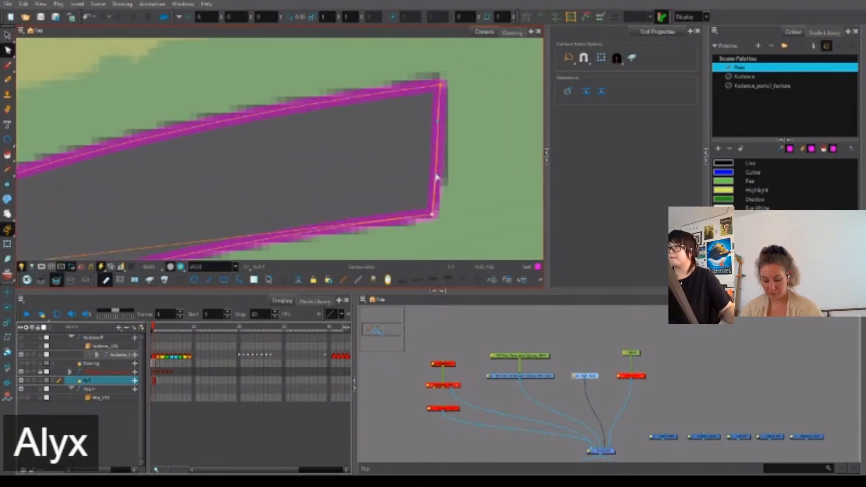
left_click(437, 123)
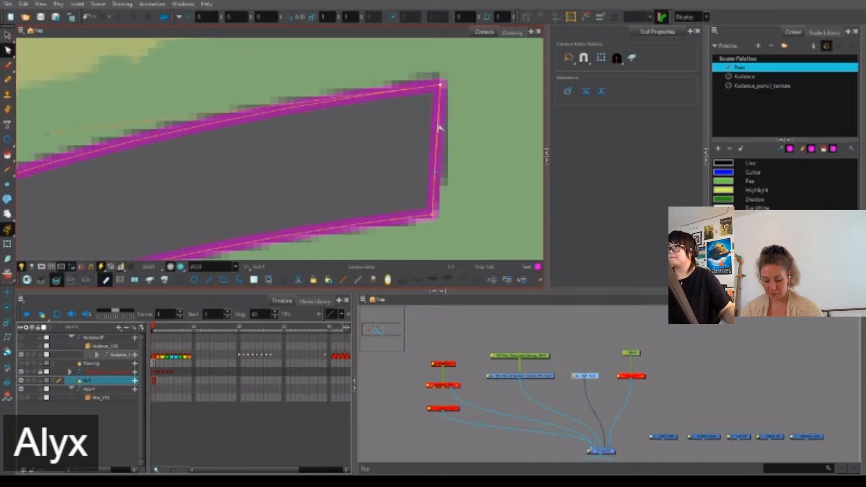
Fill the finished left eyebrow outline with magenta.
scroll(440, 128, "down", 5)
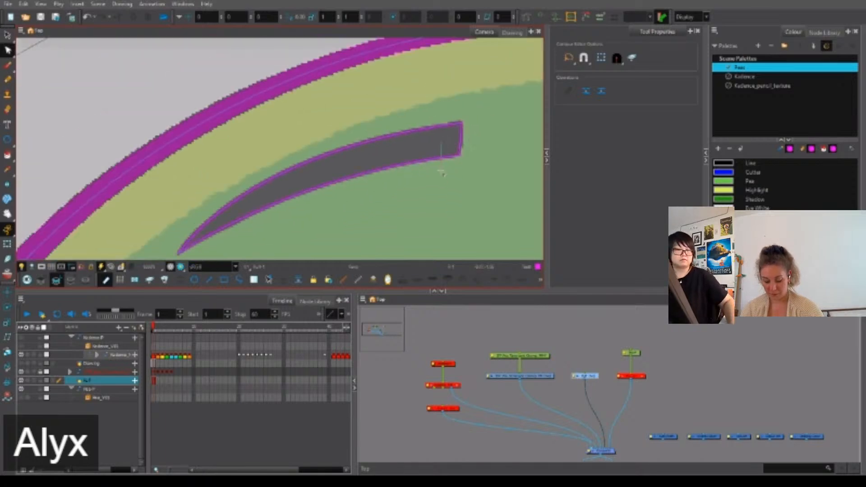
left_click_drag(444, 201, 408, 154)
key("alt+s")
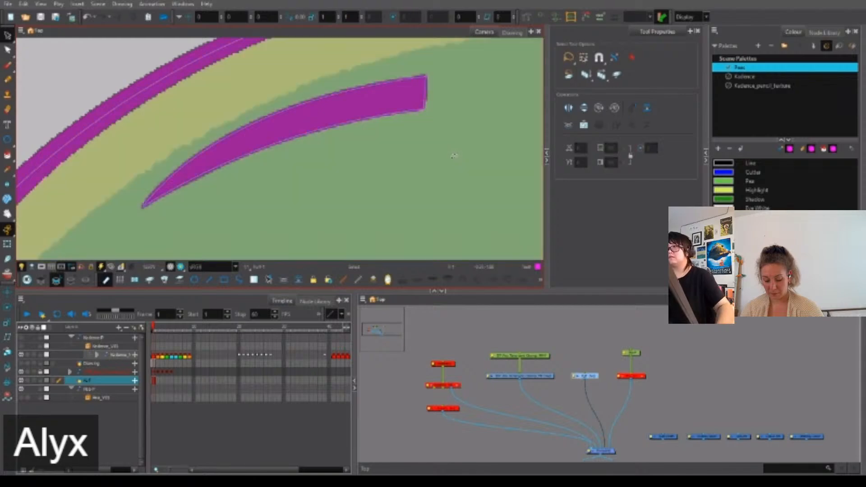
Draw a straight magenta line across the pea's smile, from near its left corner to near its right corner.
scroll(453, 156, "down", 6)
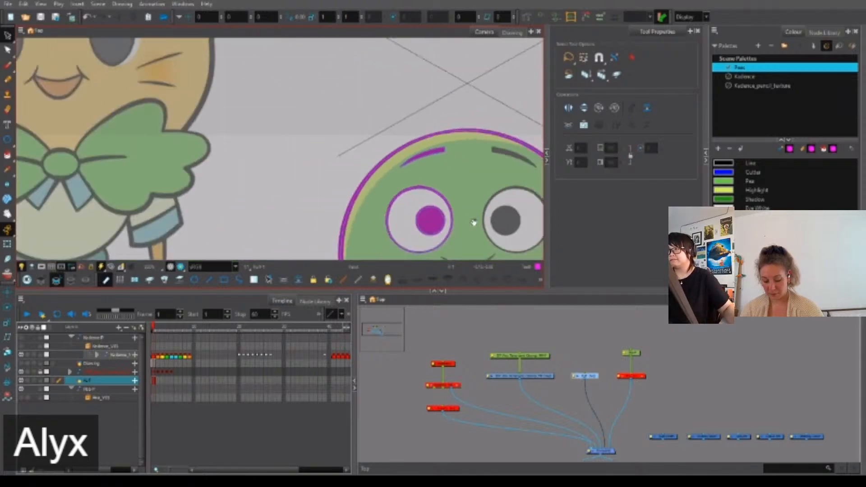
left_click_drag(473, 222, 402, 157)
scroll(409, 194, "up", 6)
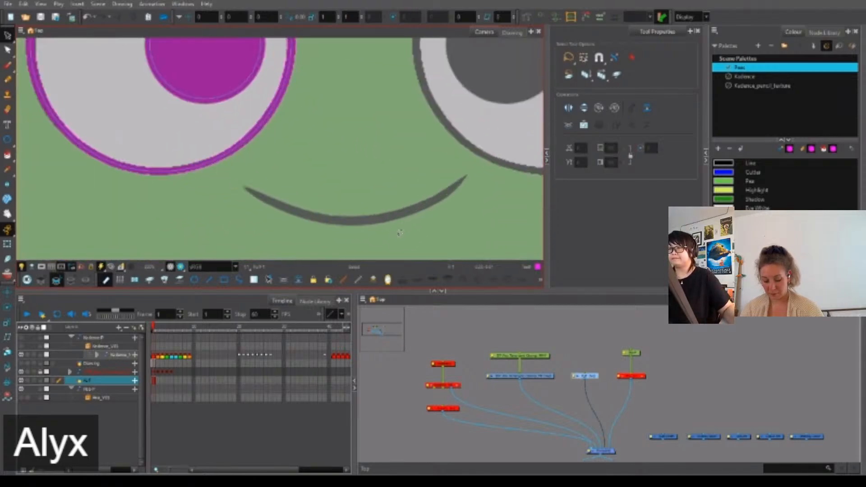
scroll(400, 233, "up", 1)
left_click(209, 280)
left_click_drag(237, 185, 463, 171)
Bend the middle of the mouth line down into the curve of the smile with the Contour Editor.
key("alt+s")
left_click_drag(363, 145, 364, 252)
key("alt+q")
left_click_drag(360, 177, 359, 224)
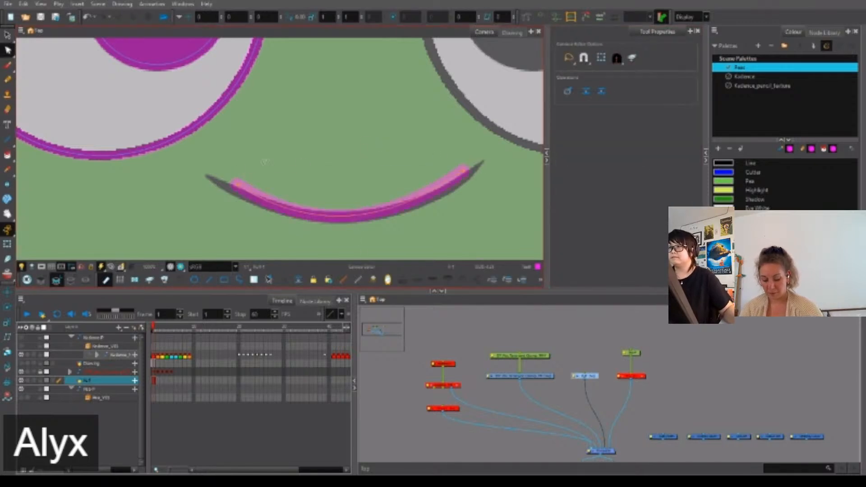
Move both end points of the mouth line outward onto the left and right tips of the smile.
scroll(235, 184, "up", 2)
left_click_drag(238, 187, 190, 167)
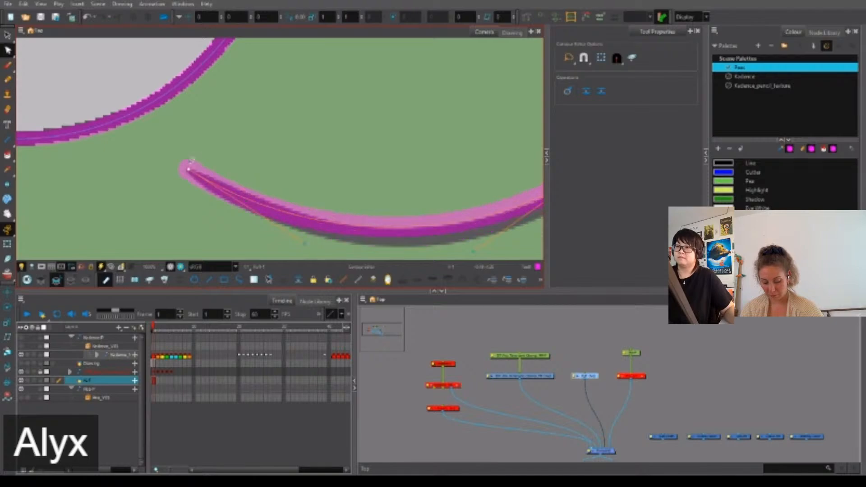
left_click_drag(452, 144, 264, 182)
scroll(263, 182, "down", 1)
left_click_drag(381, 196, 447, 166)
scroll(410, 203, "down", 1)
Pull the middle of the mouth line down to match the lowest part of the smile.
key("alt+s")
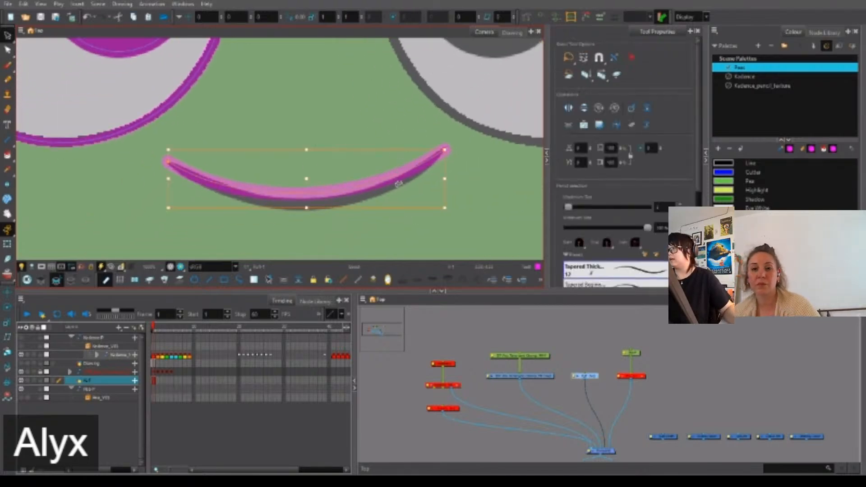
left_click_drag(373, 219, 445, 212)
key("alt+q")
scroll(362, 183, "up", 1)
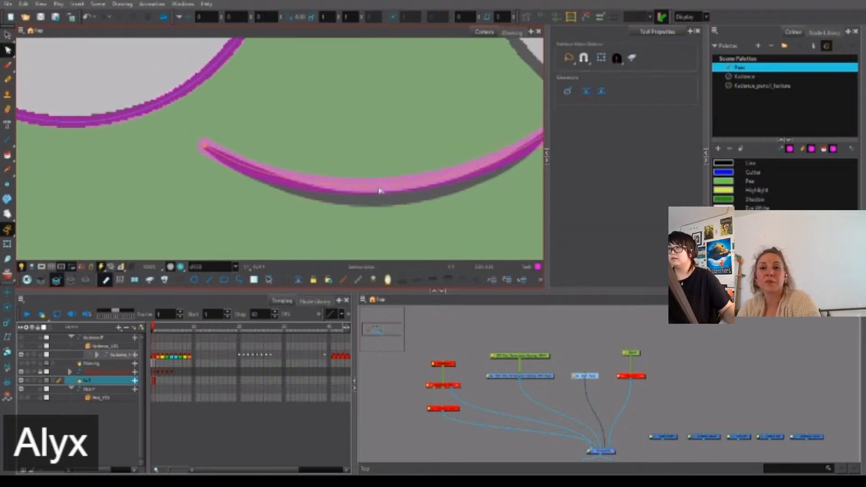
left_click_drag(377, 186, 377, 199)
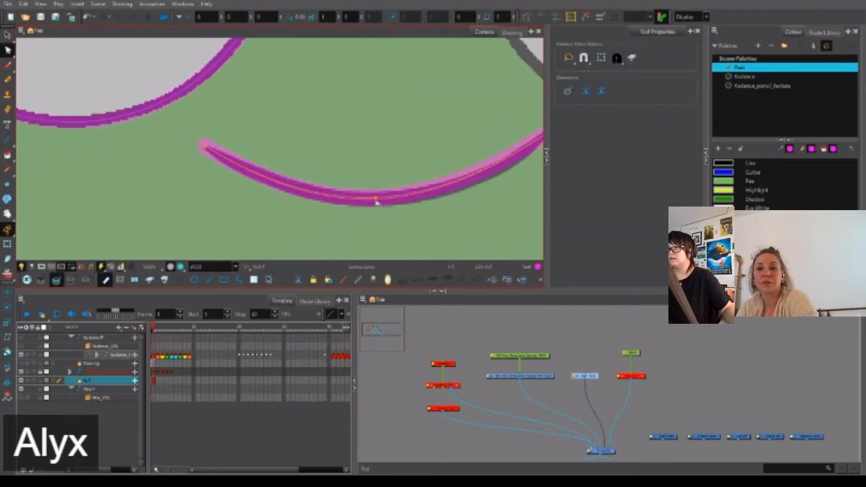
scroll(388, 192, "up", 1)
scroll(378, 197, "up", 2)
scroll(379, 189, "down", 2)
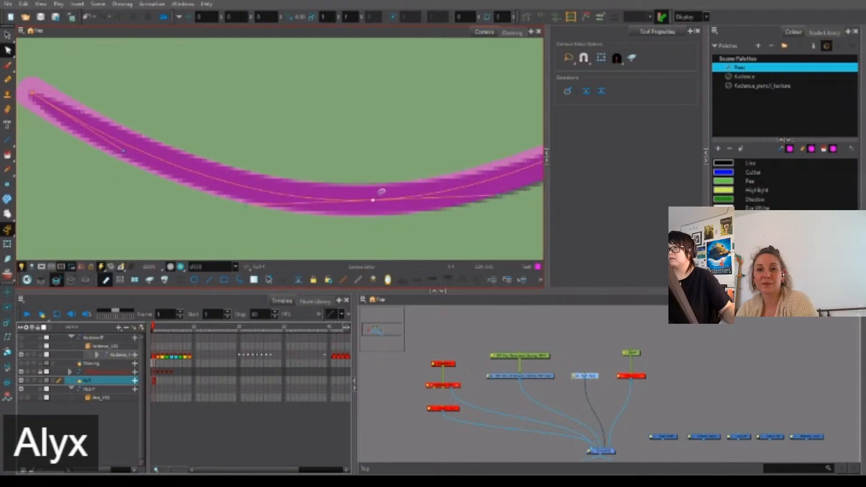
Add a contour point at the mouth line's lowest part and taper its left end to a point with the Pencil Editor.
key("shift+q")
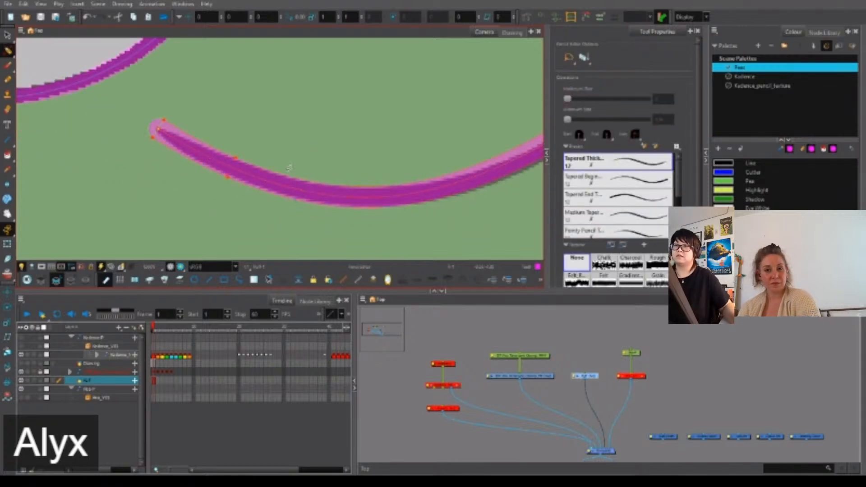
key("alt+q")
left_click(377, 200, "ctrl")
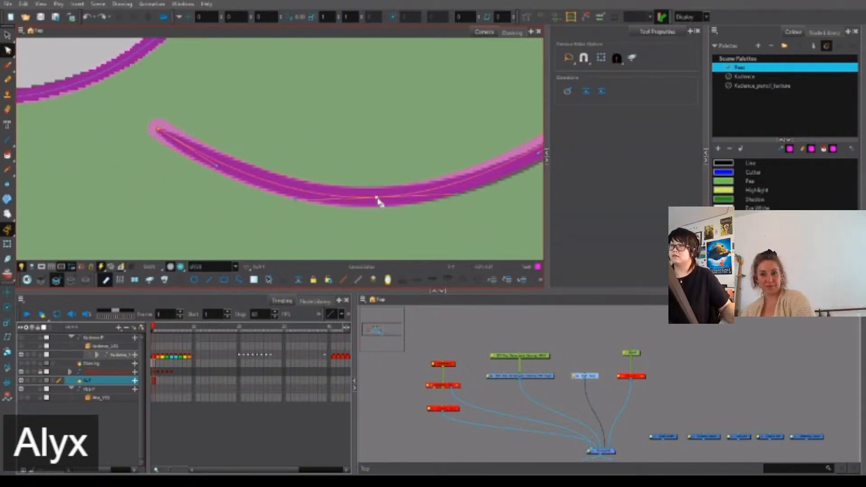
key("shift+q")
left_click_drag(158, 131, 205, 143)
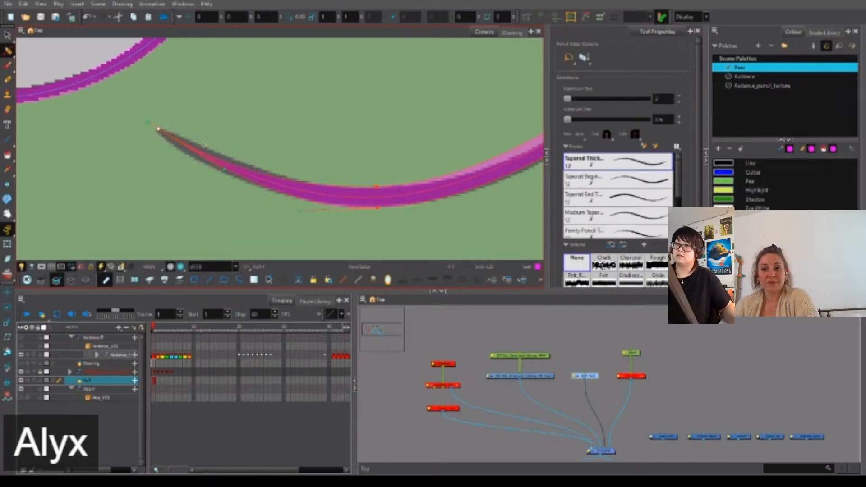
Move the mouth line's tapered left end point onto the exact tip of the smile with the Contour Editor.
key("space")
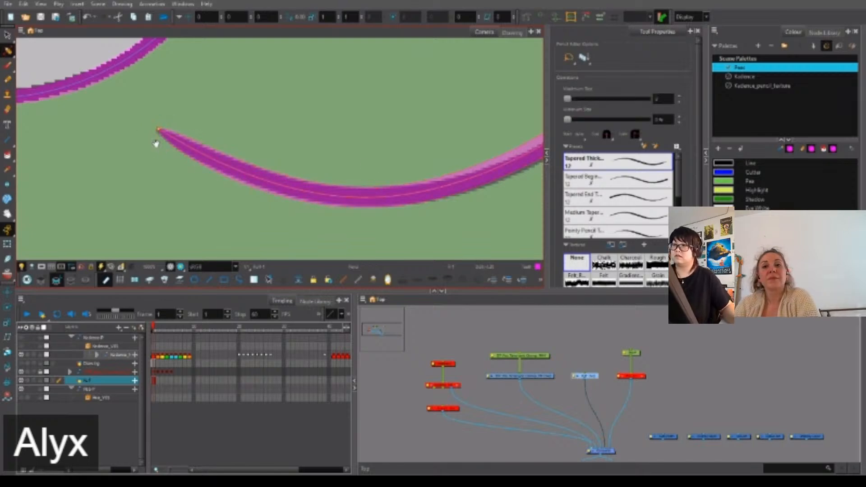
left_click_drag(157, 118, 170, 127)
key("2")
key("2")
key("alt+q")
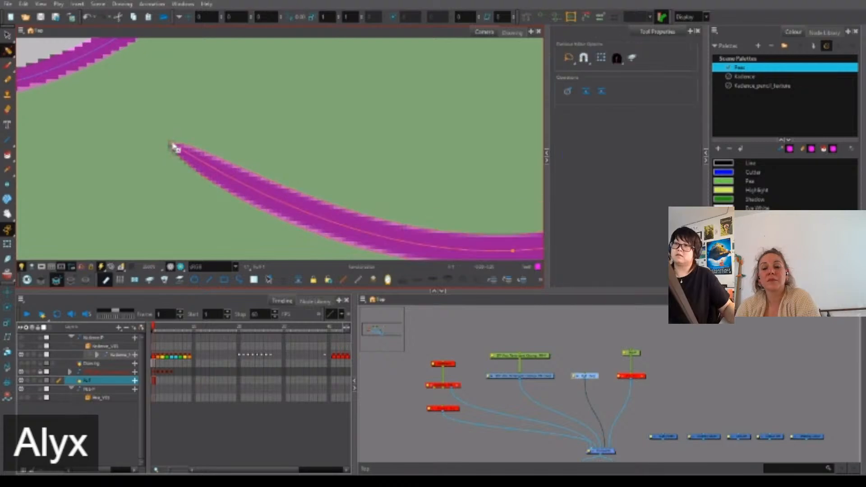
left_click(168, 143)
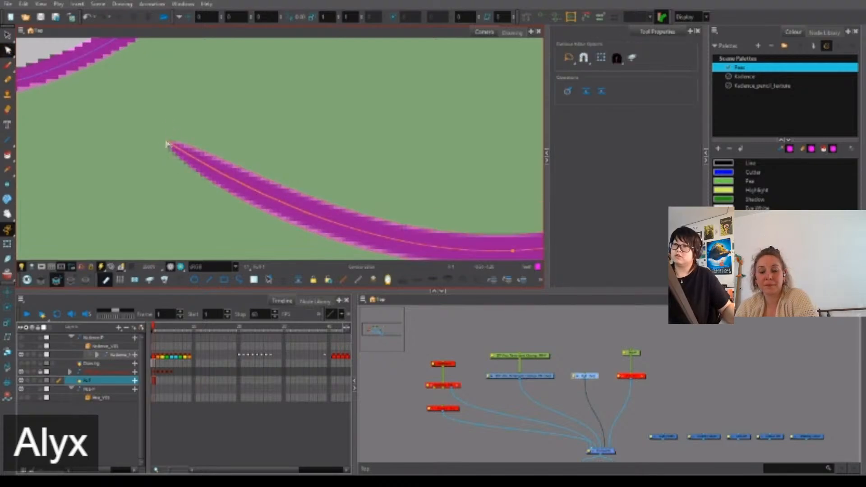
key("1")
key("1")
key("1")
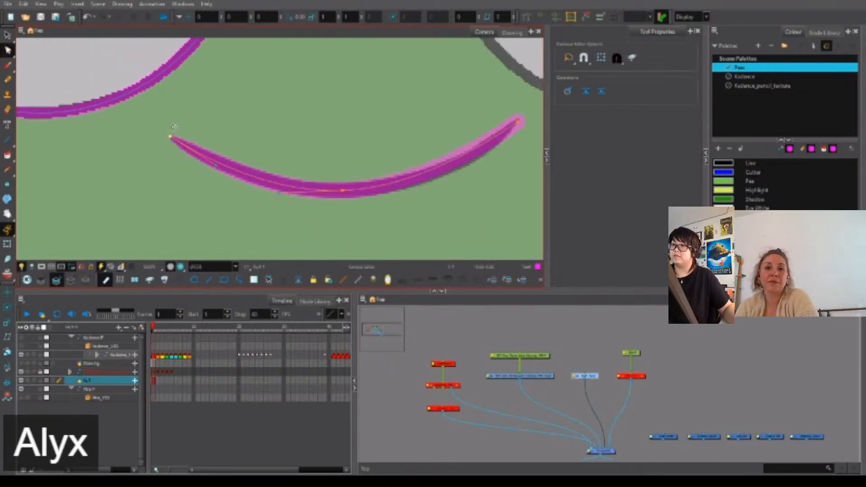
Inspect the thickness handles at the mouth line's left tip with the Pencil Editor.
key("alt+w")
left_click(169, 138)
key("2")
key("2")
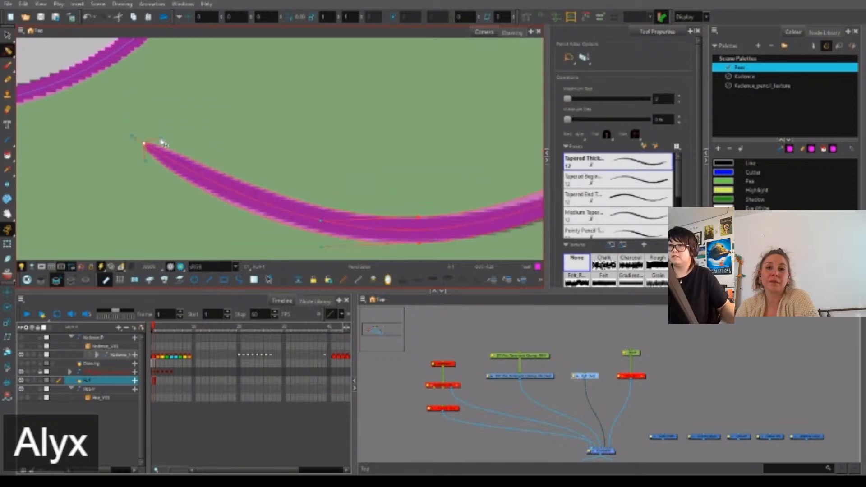
Taper the right end of the mouth line to a point with the Pencil Editor.
key("space")
left_click_drag(396, 155, 246, 150)
key("1")
key("space")
left_click_drag(481, 147, 449, 169)
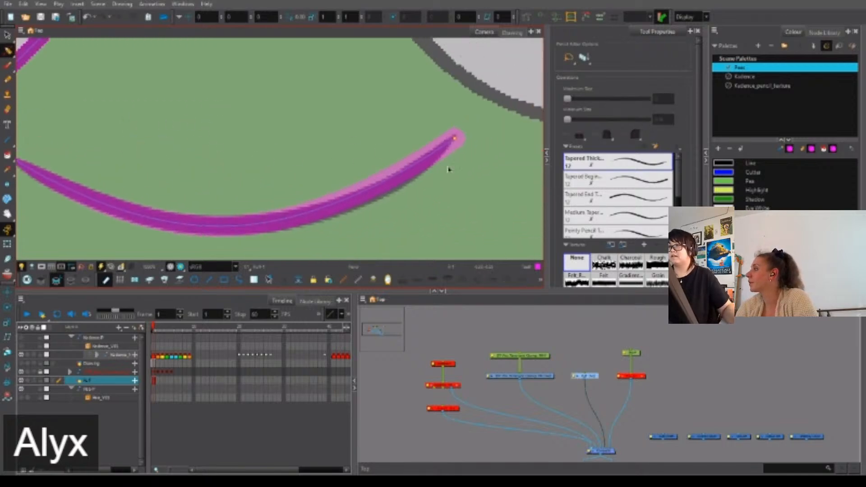
left_click(455, 138)
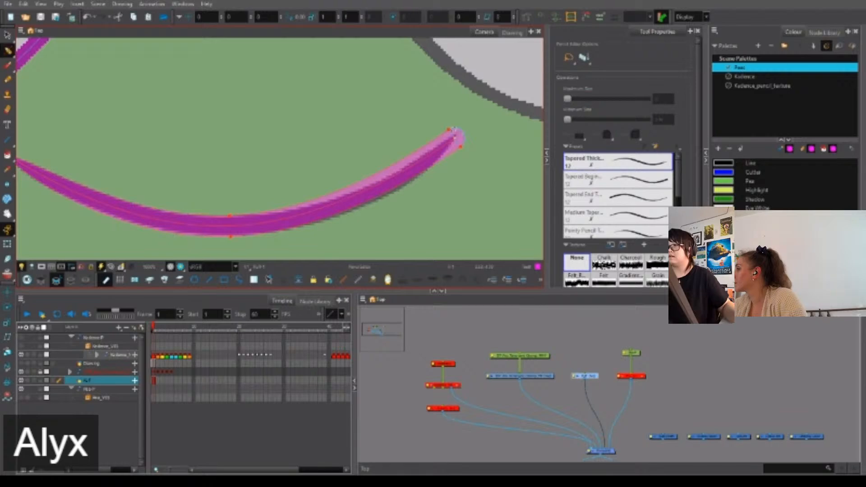
left_click_drag(471, 156, 389, 188)
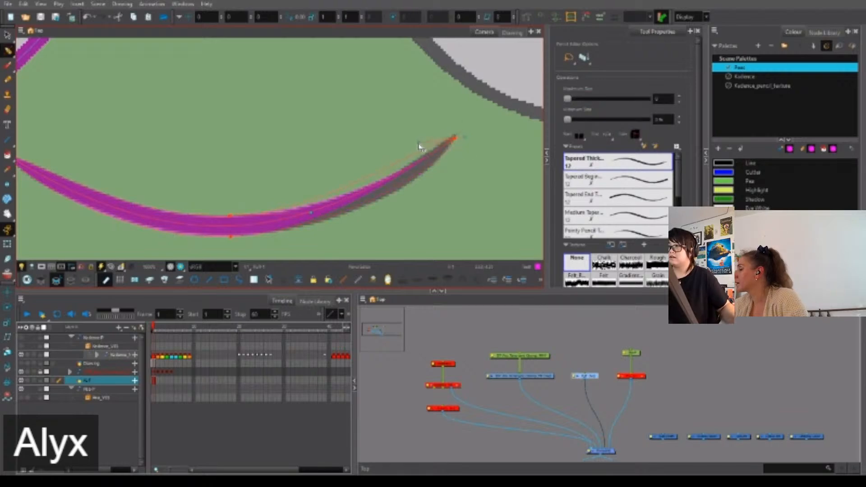
Move the mouth line's right end point onto the tip of the smile and bend its right half to match with the Contour Editor.
key("alt+q")
scroll(465, 133, "up", 4)
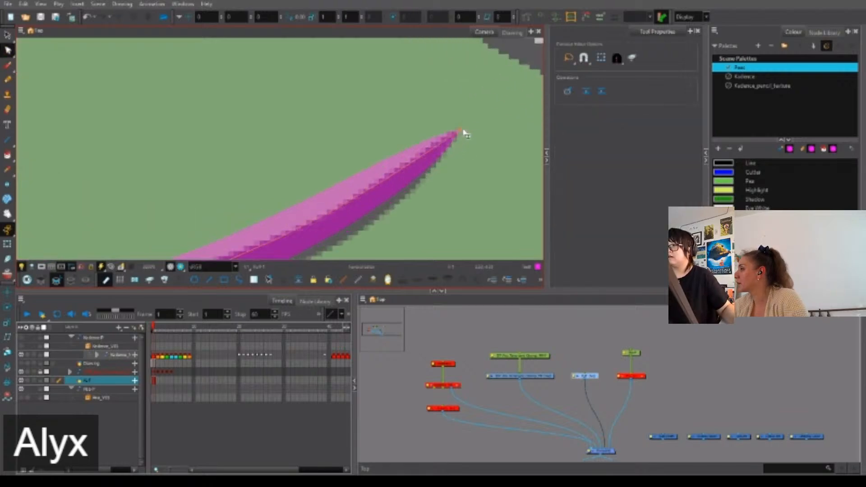
scroll(463, 133, "down", 4)
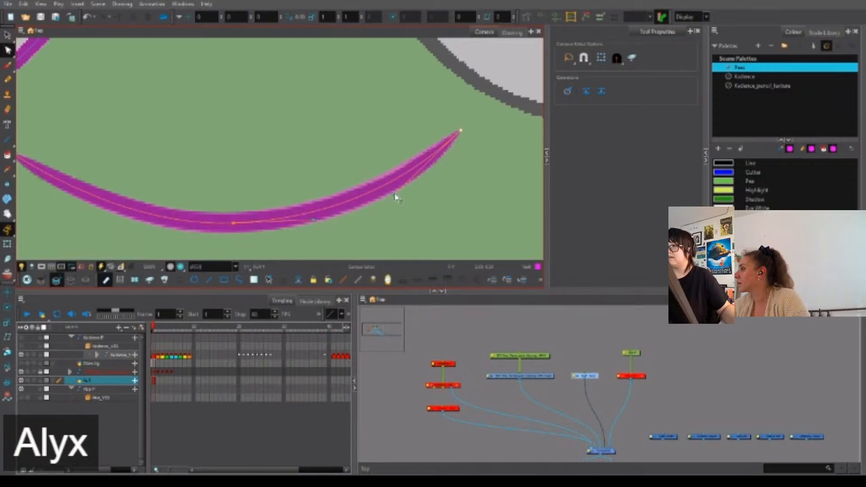
Adjust the thickness handles at the mouth line's right tip with the Pencil Editor so the taper fits the smile.
key("alt+w")
scroll(468, 137, "up", 2)
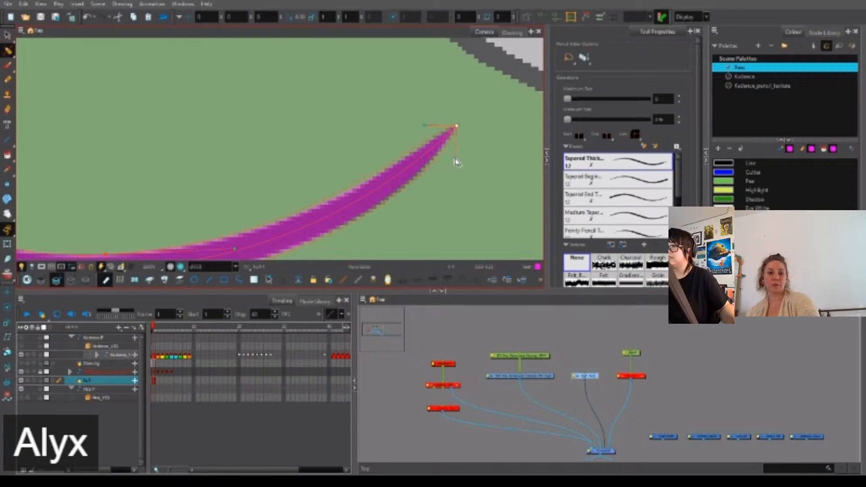
left_click(460, 174)
left_click_drag(427, 203, 445, 173)
scroll(500, 116, "down", 2)
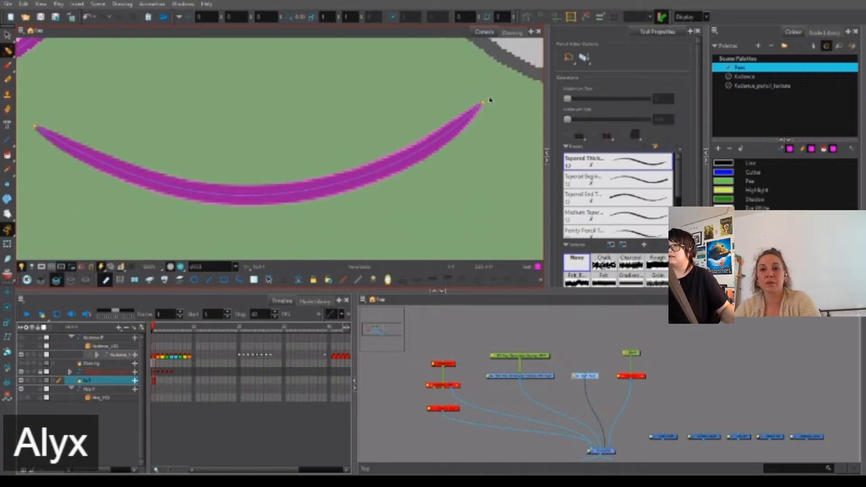
Refine the curve handles at the mouth line's right end and lowest point with the Contour Editor.
key("alt+q")
left_click(481, 102)
scroll(433, 158, "up", 2)
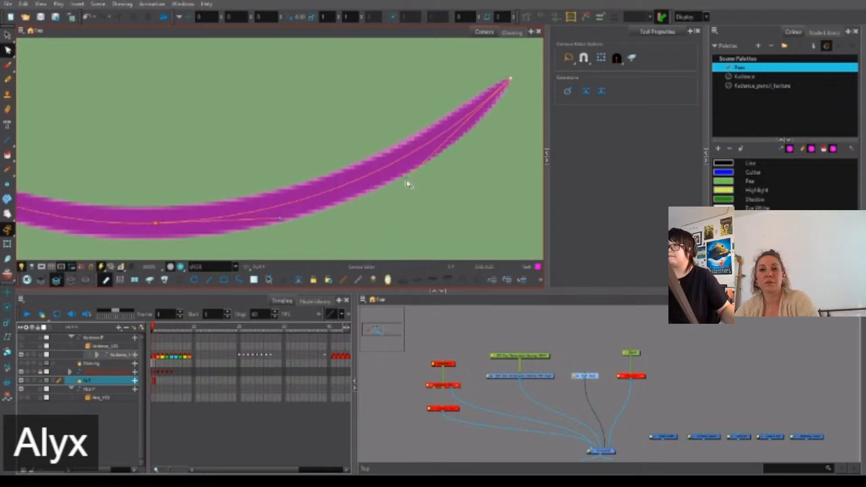
scroll(397, 189, "down", 2)
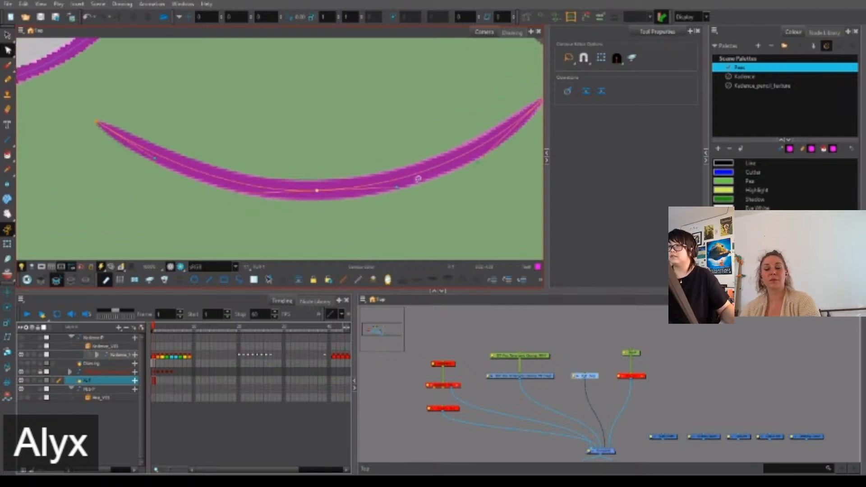
scroll(399, 190, "up", 1)
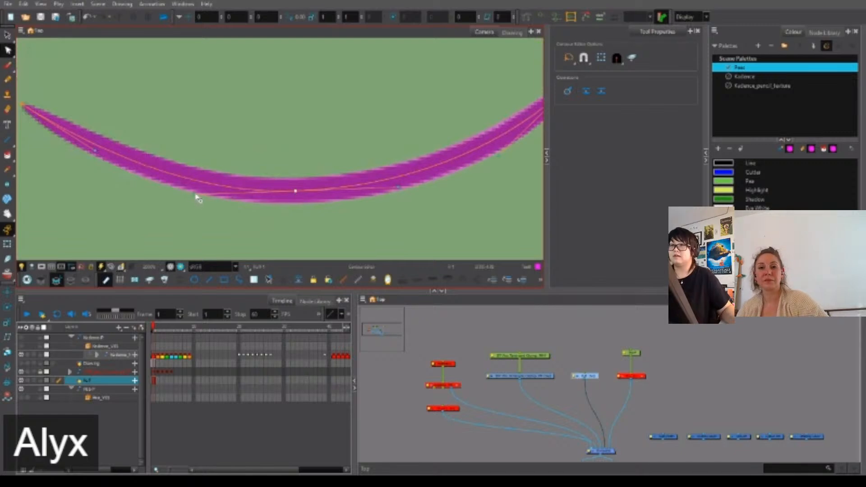
left_click_drag(195, 195, 196, 193)
Inspect the thickness handles at the mouth line's right tip and review the traced mouth against the whole character.
left_click_drag(518, 141, 406, 155)
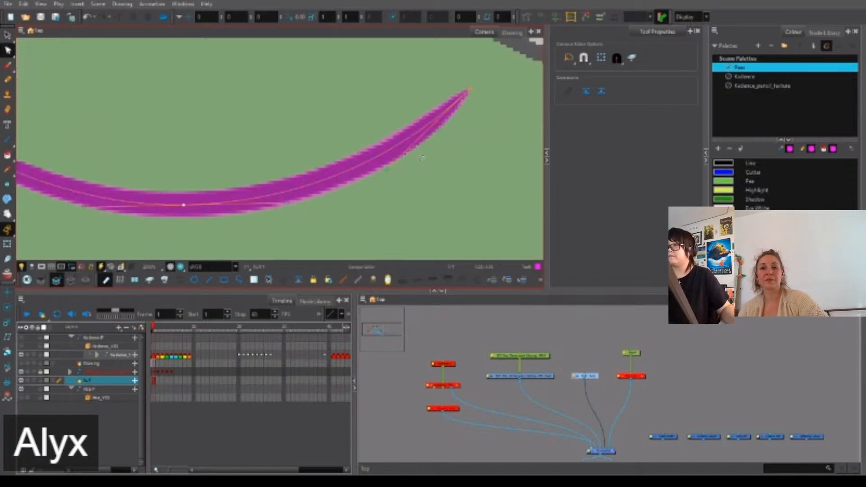
key("alt+w")
left_click(470, 89)
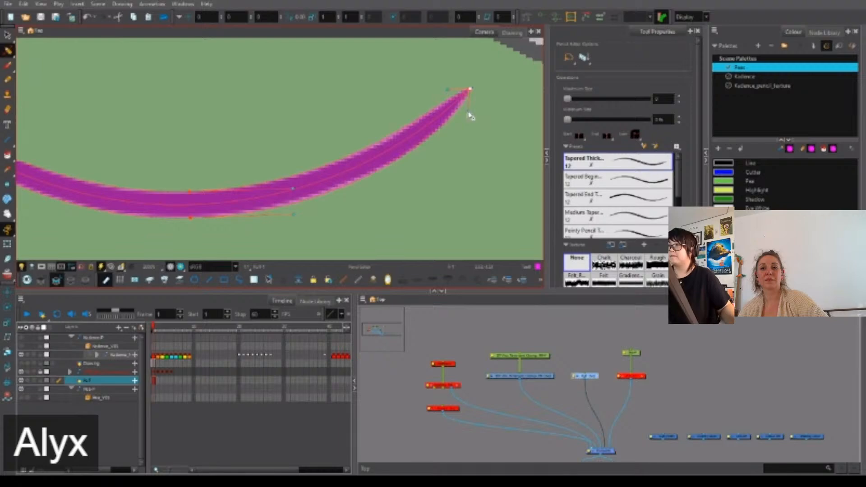
scroll(471, 117, "down", 6)
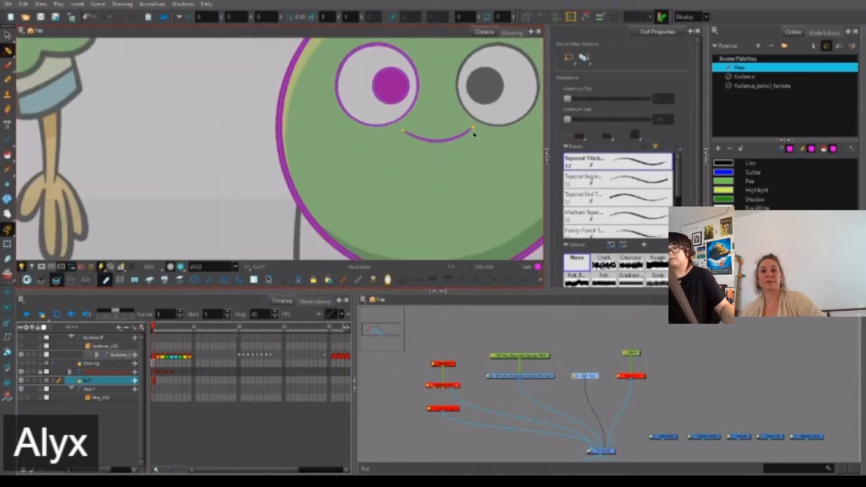
scroll(473, 134, "down", 3)
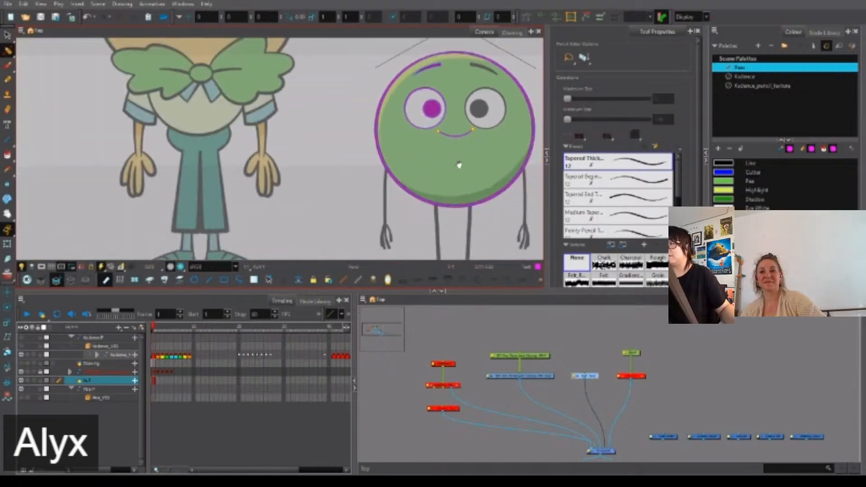
scroll(447, 144, "up", 1)
left_click_drag(459, 165, 388, 231)
scroll(388, 231, "down", 1)
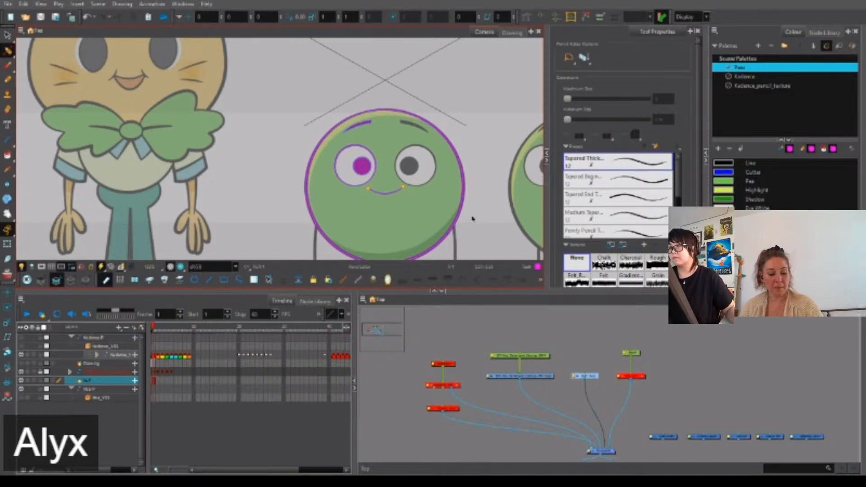
Draw a closed pencil outline along the inner edge of the pea's highlight, looping around outside the body's upper-left side.
scroll(473, 219, "up", 5)
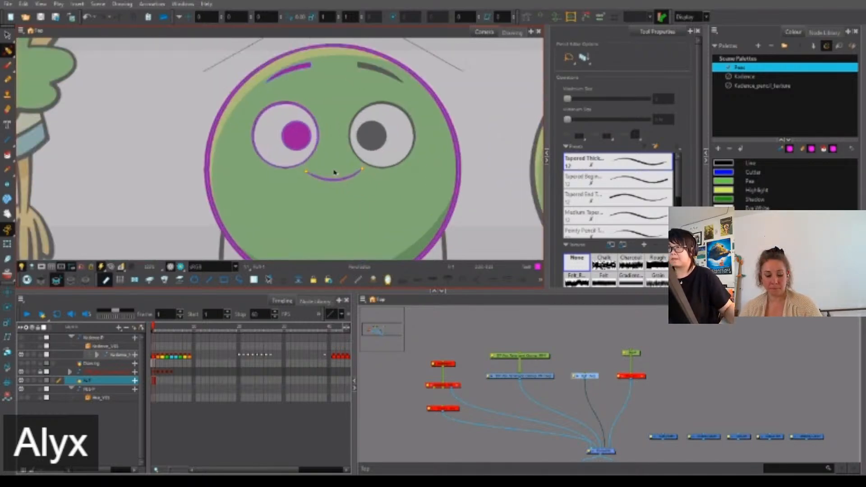
left_click_drag(327, 167, 382, 207)
left_click_drag(305, 226, 329, 196)
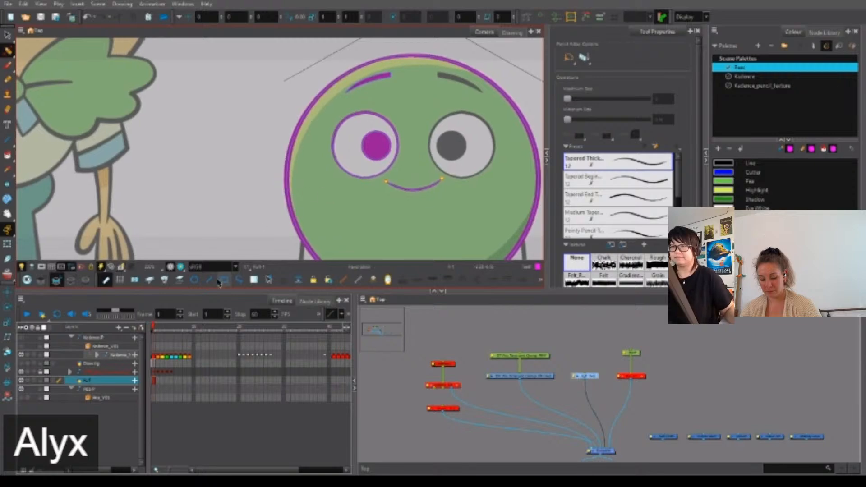
key("alt+/")
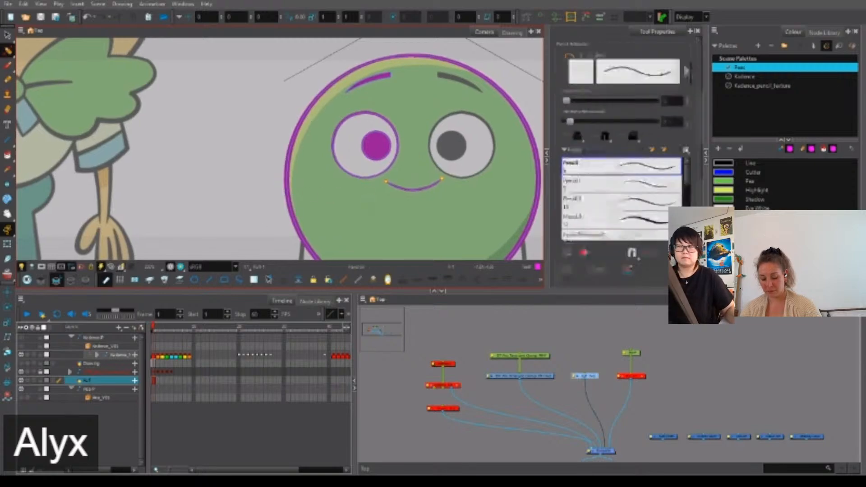
left_click_drag(480, 95, 461, 110)
mouse_move(502, 60)
left_mouse_down()
mouse_move(430, 89)
mouse_move(320, 104)
mouse_move(271, 197)
mouse_move(220, 135)
mouse_move(532, 111)
left_mouse_up()
Reshape the right end of the highlight outline outside the body with the Contour Editor.
key("alt+q")
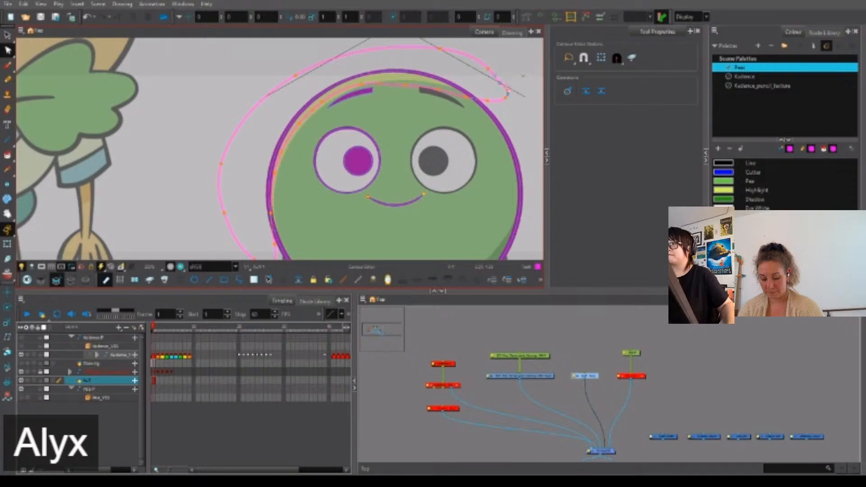
left_click_drag(516, 65, 513, 102)
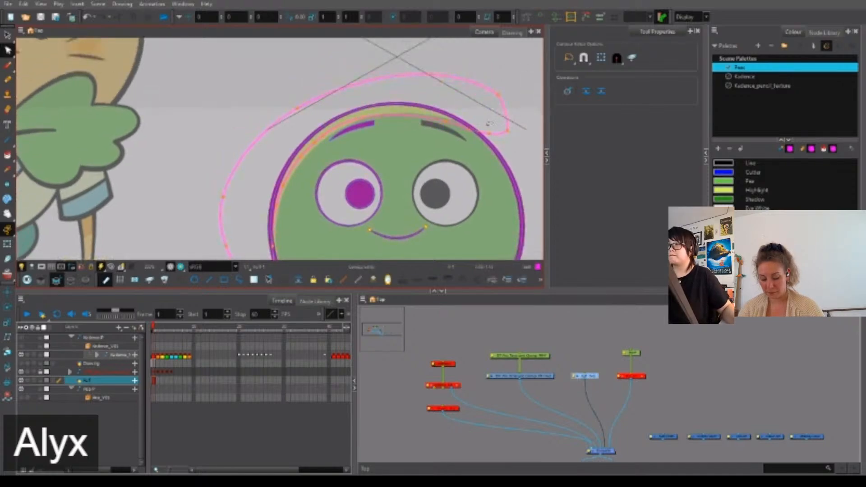
left_click_drag(498, 133, 527, 81)
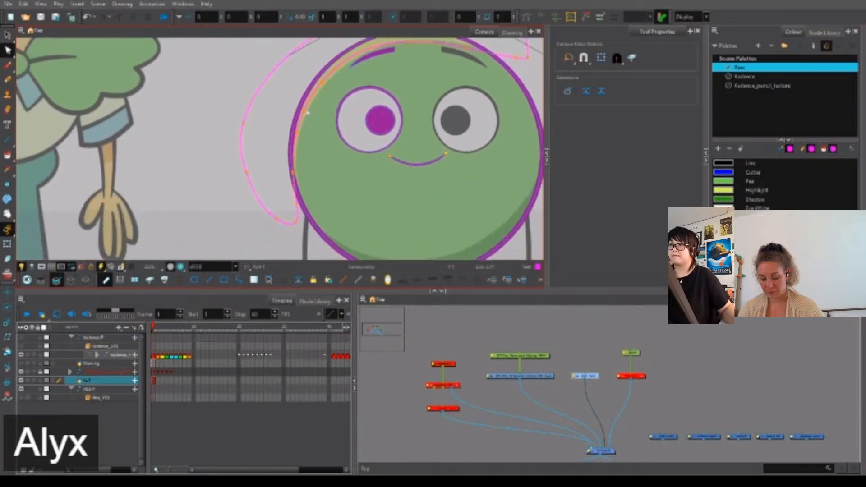
Adjust the points and curve handles at the highlight outline's lower-left end so its inner edge follows the pea's body outline.
left_click_drag(289, 223, 292, 211)
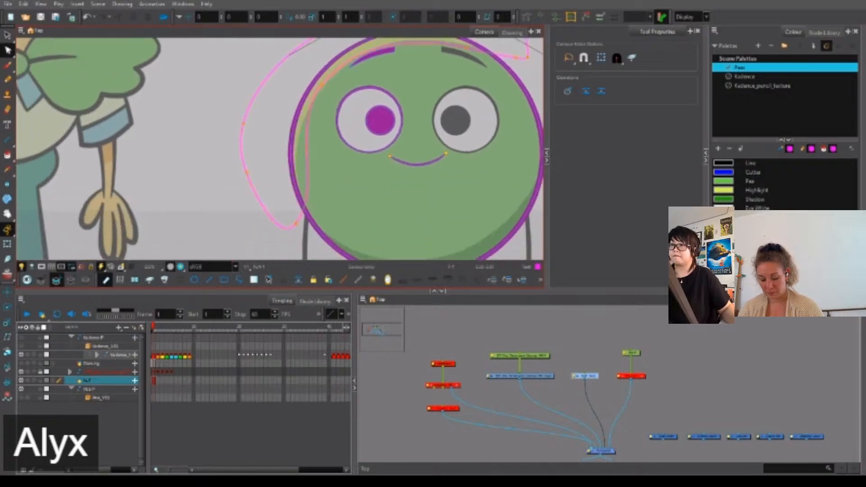
left_click_drag(247, 194, 244, 198)
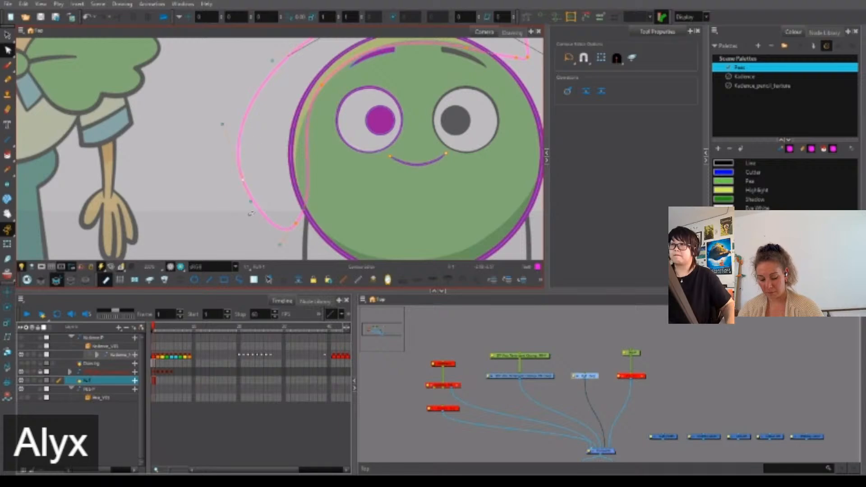
left_click_drag(321, 130, 324, 142)
left_click_drag(309, 208, 312, 210)
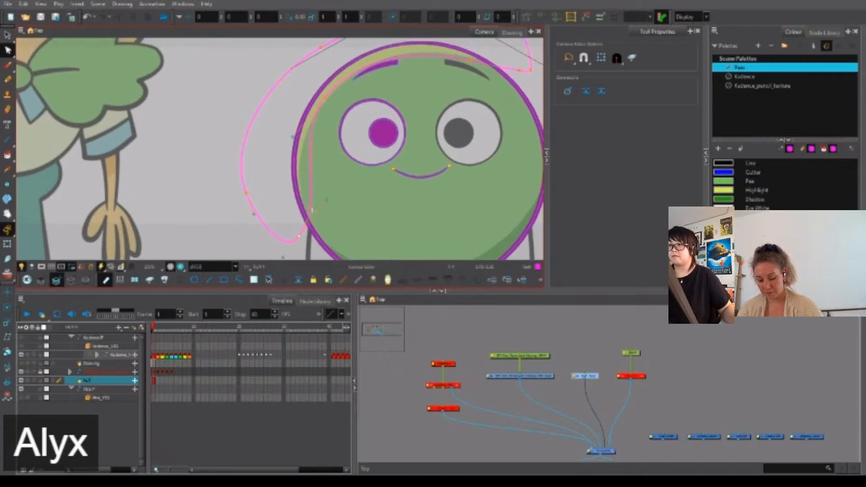
scroll(302, 226, "up", 2)
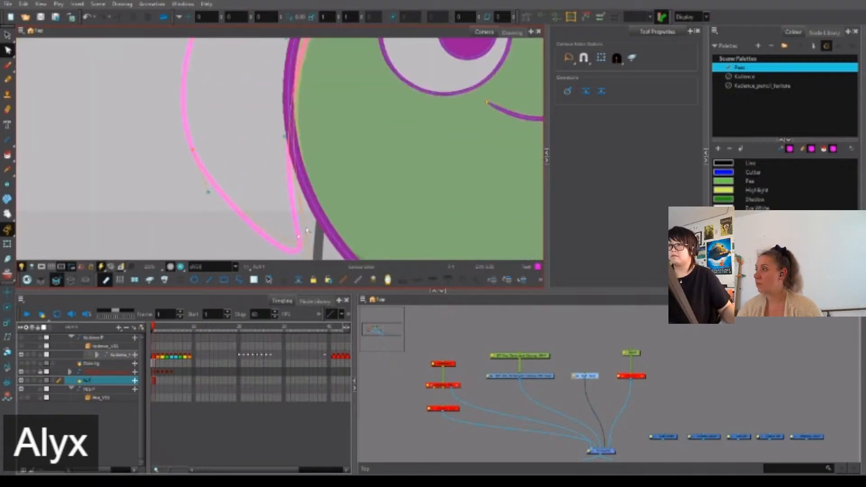
left_click_drag(312, 224, 313, 225)
left_click_drag(290, 129, 269, 108)
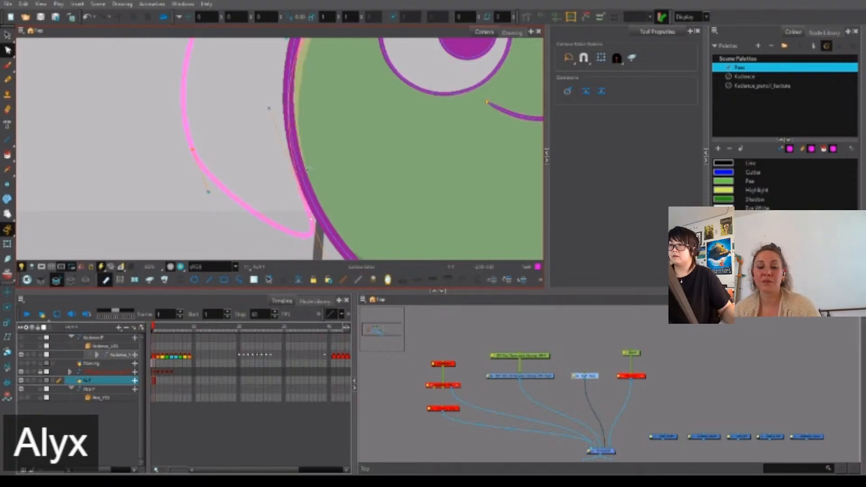
left_click_drag(316, 222, 321, 235)
Examine how closely the highlight outline's inner edge follows the reference highlight beside the left eyebrow and left eye.
left_click_drag(302, 43, 260, 174)
left_click_drag(361, 101, 313, 205)
scroll(333, 162, "up", 2)
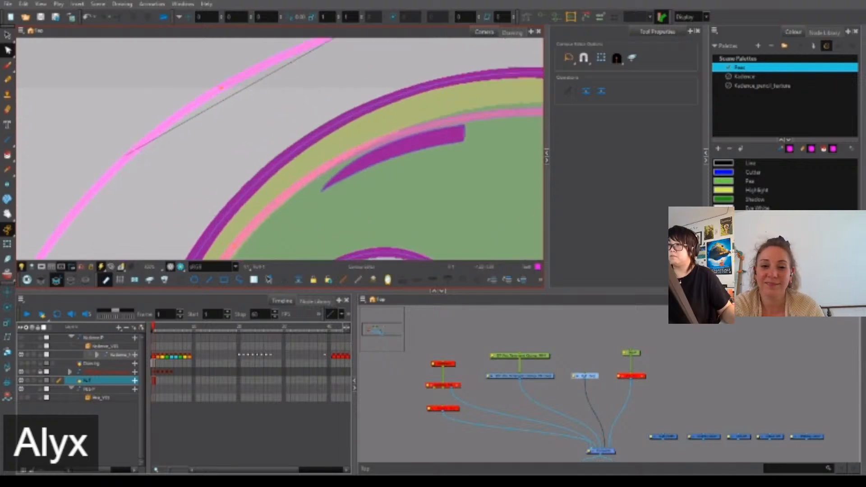
scroll(351, 156, "up", 2)
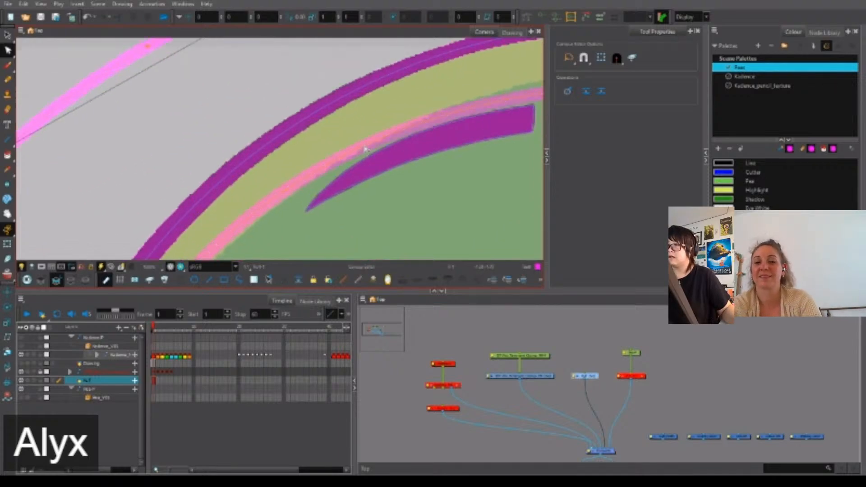
scroll(368, 152, "down", 2)
left_click_drag(261, 239, 351, 59)
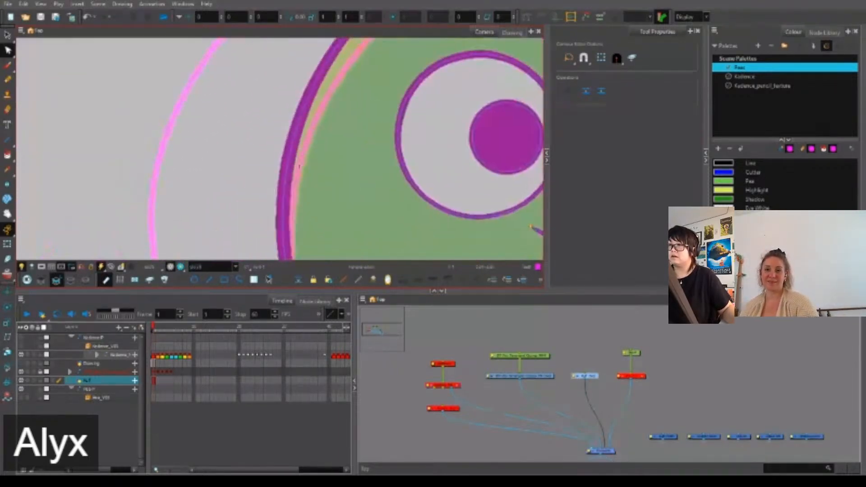
scroll(309, 172, "up", 2)
scroll(306, 173, "down", 2)
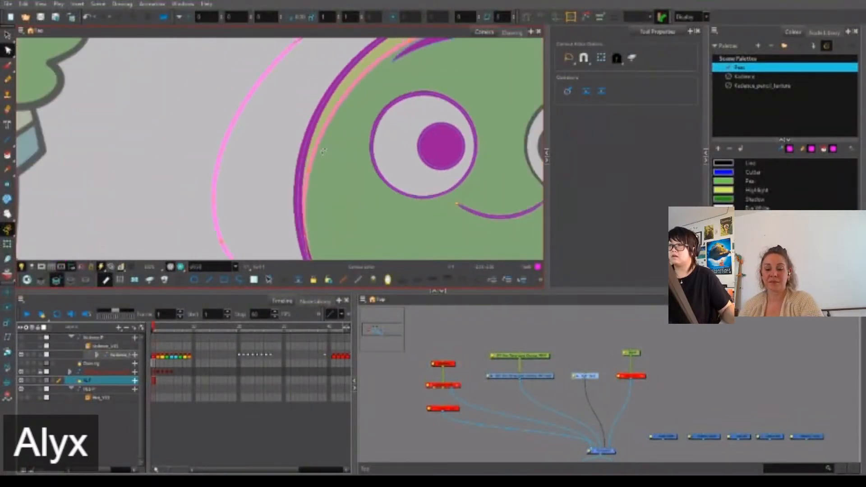
Adjust the curve handles of the highlight outline's upper inner edge to follow the reference highlight above the eyebrows.
left_click_drag(445, 99, 337, 191)
scroll(337, 191, "up", 1)
mouse_move(537, 88)
left_mouse_down()
mouse_move(461, 177)
mouse_move(490, 186)
mouse_move(404, 166)
mouse_move(422, 162)
mouse_move(411, 164)
left_mouse_up()
scroll(490, 185, "up", 1)
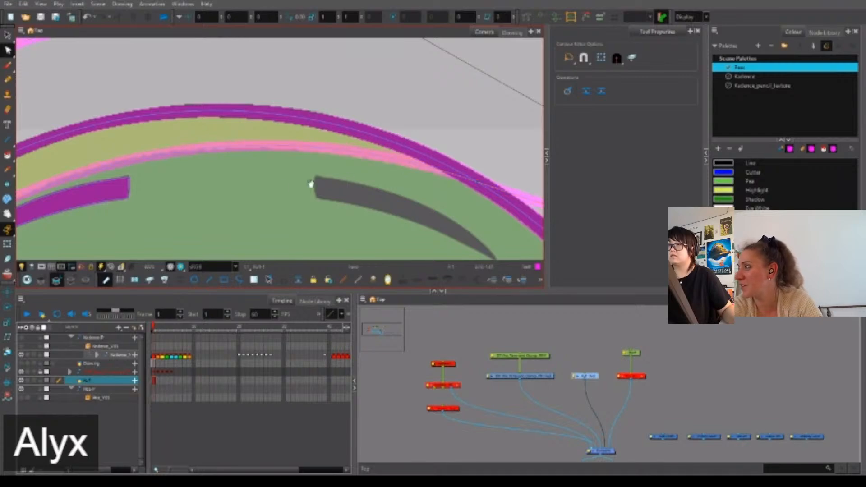
left_click_drag(311, 184, 335, 178)
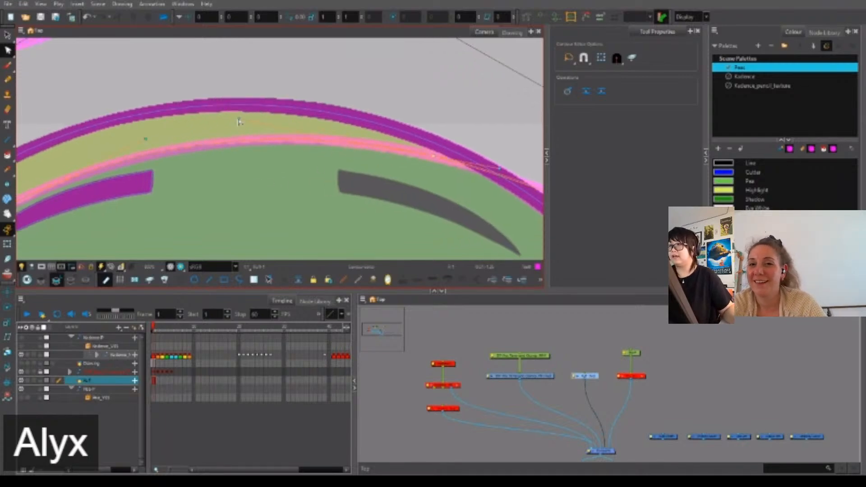
left_click_drag(182, 178, 439, 120)
left_click_drag(393, 83, 396, 80)
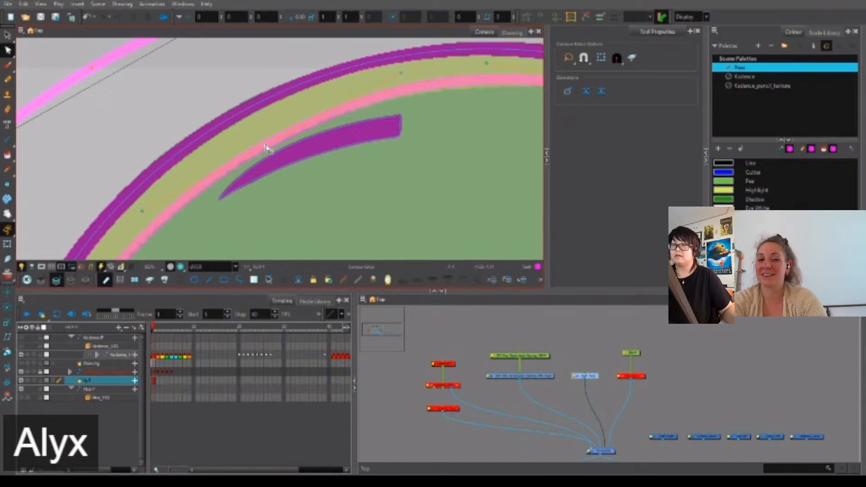
scroll(266, 148, "up", 3)
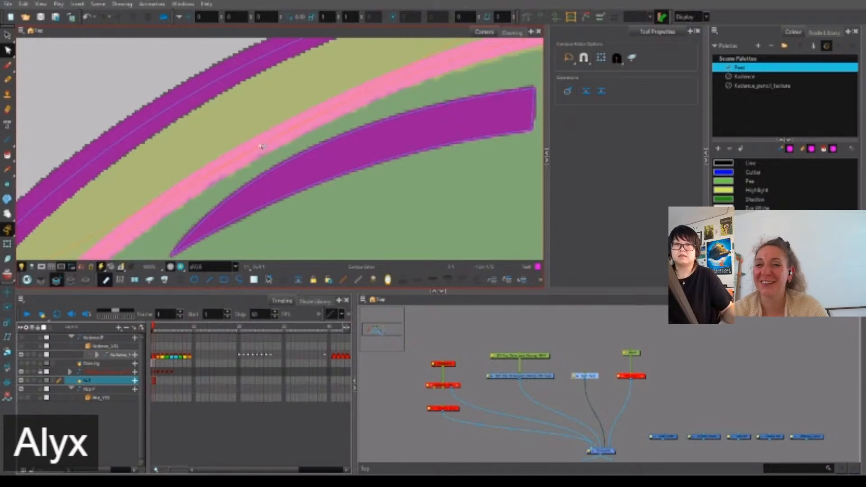
scroll(262, 147, "down", 5)
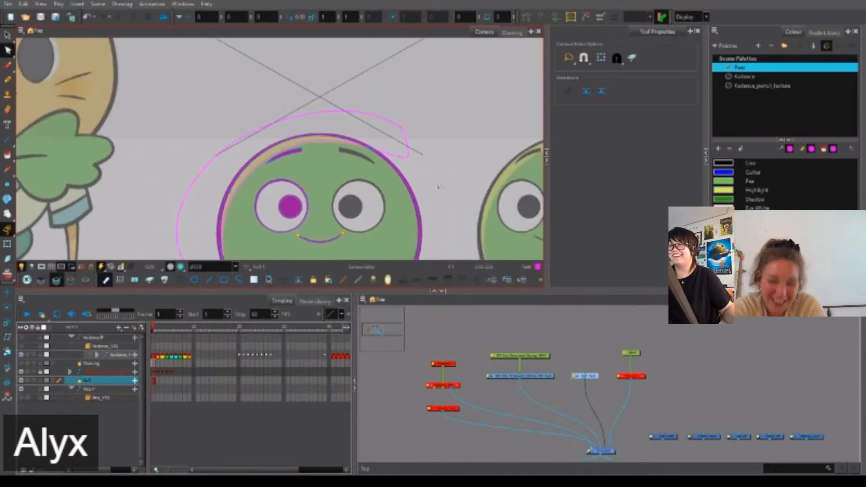
Move the highlight outline from the Line Art layer to the Overlay art layer of the pea drawing, and return to Line Art.
scroll(437, 185, "down", 4)
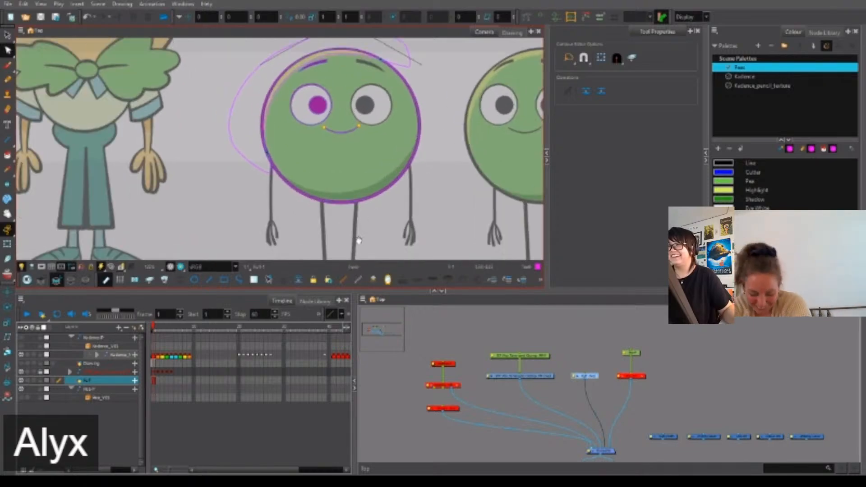
left_click_drag(359, 240, 400, 199)
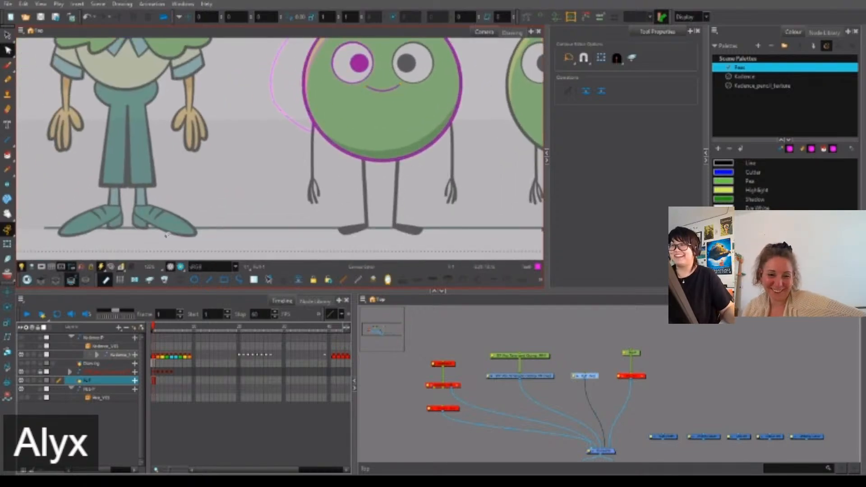
left_click_drag(601, 369, 571, 391)
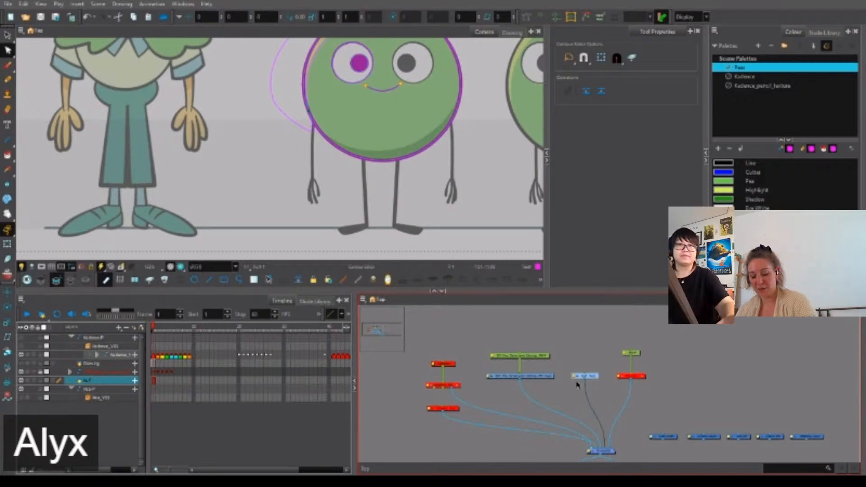
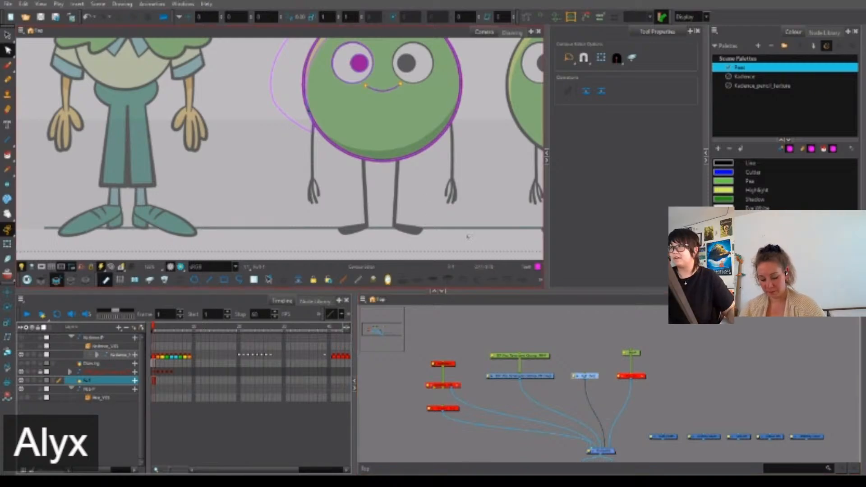
left_click_drag(365, 134, 377, 209)
key("alt+s")
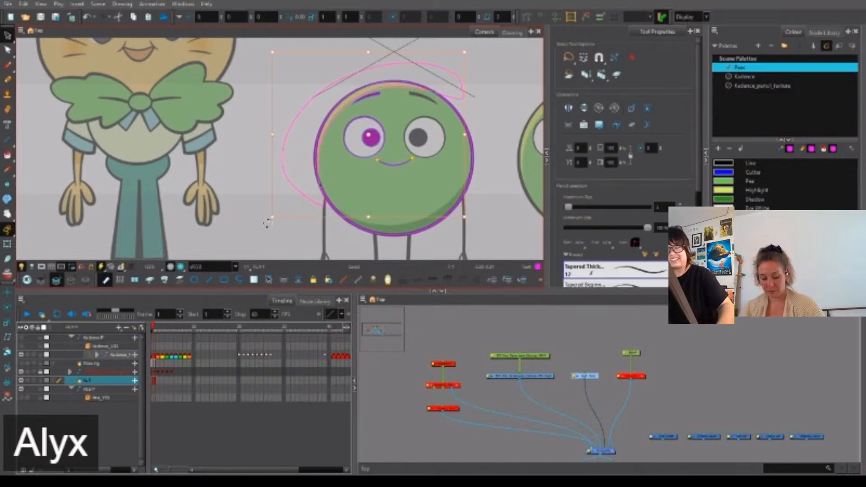
key("ctrl+x")
left_click(42, 280)
key("ctrl+v")
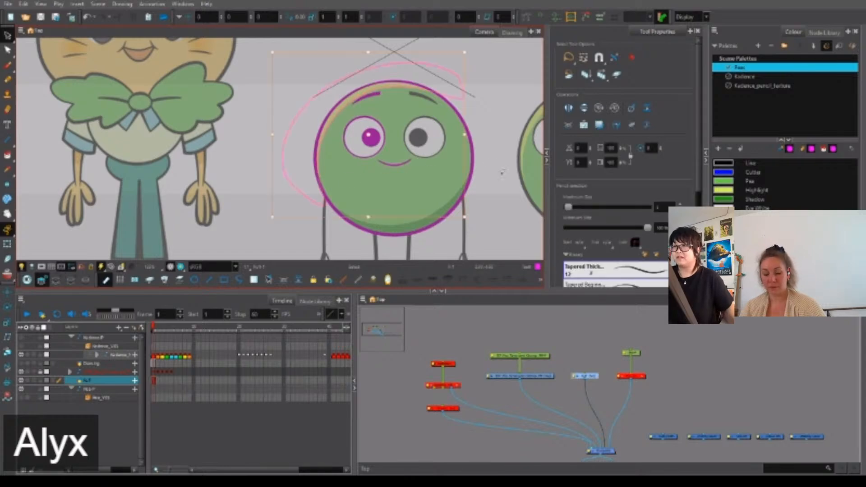
left_click(502, 172)
left_click(56, 279)
left_click_drag(411, 209, 410, 185)
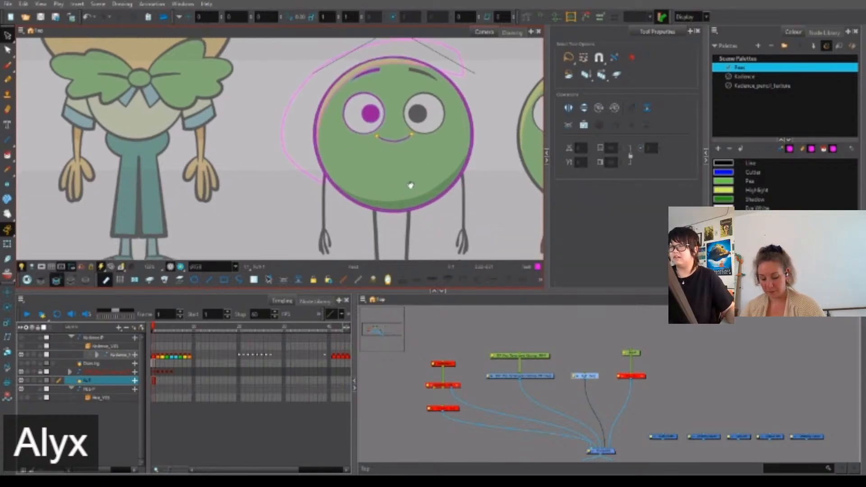
Insert a Line-Art node between the traced pea drawing and the composite.
scroll(401, 216, "up", 4)
left_click_drag(283, 211, 377, 189)
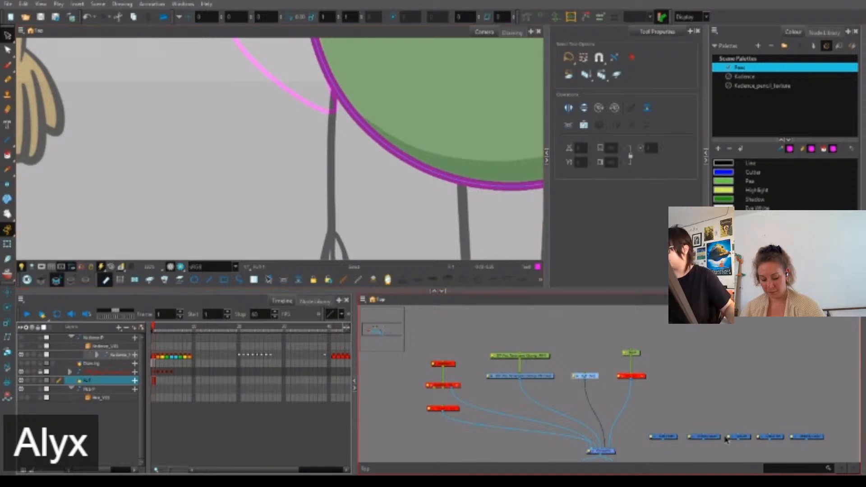
left_click_drag(725, 440, 572, 403)
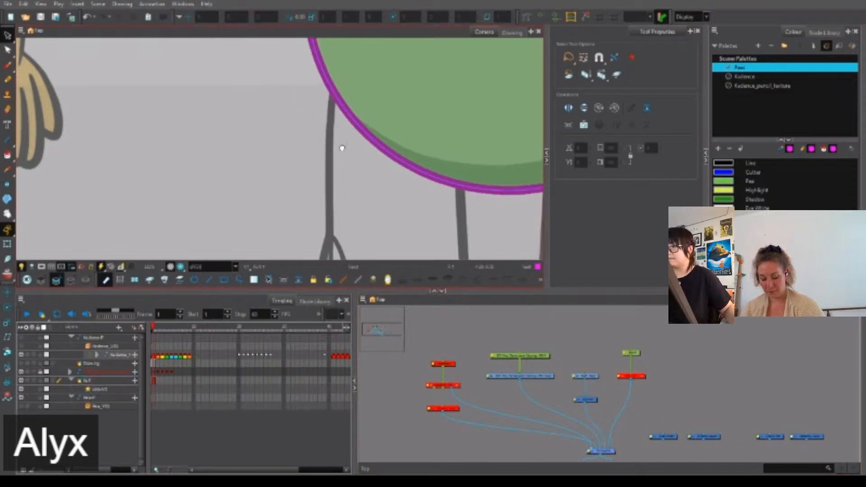
scroll(342, 148, "down", 3)
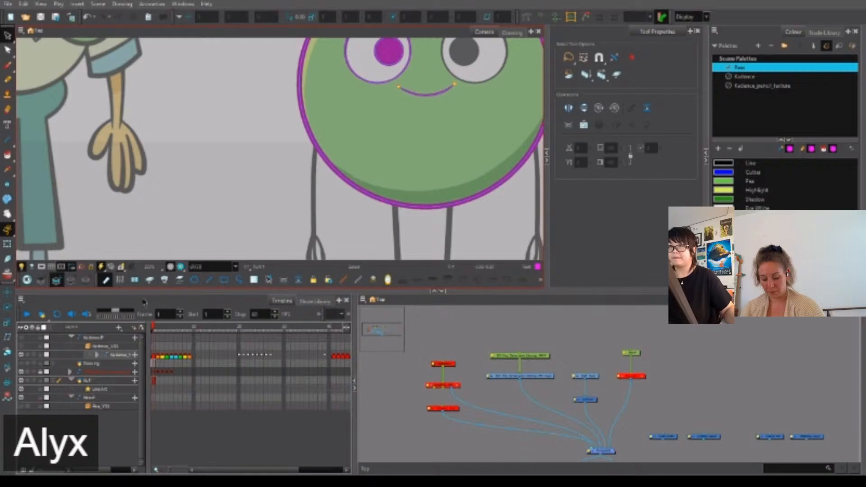
Make room beside the traced pea node, add a new drawing layer there, and connect it to the composite.
scroll(622, 374, "up", 3)
left_click(638, 376)
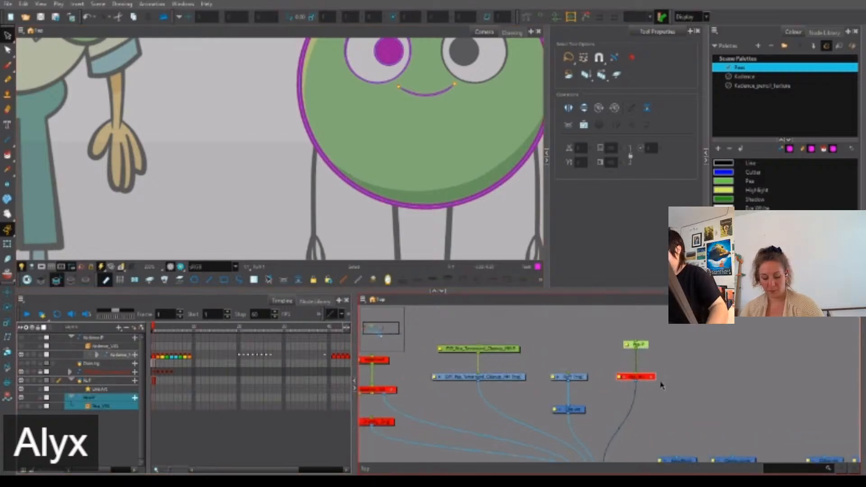
left_click_drag(636, 376, 751, 376)
left_click(640, 379)
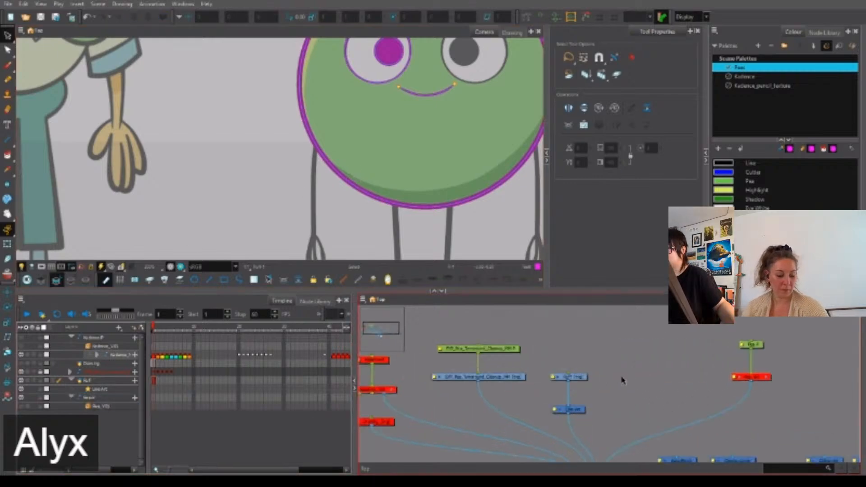
key("ctrl+r")
left_click(418, 279)
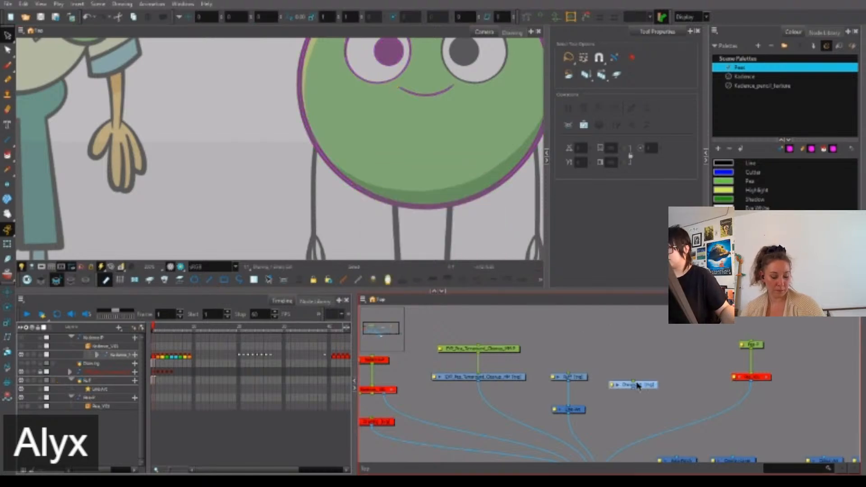
mouse_move(637, 383)
left_mouse_down()
mouse_move(625, 374)
mouse_move(598, 448)
left_mouse_up()
Detach the Line-Art node from the traced pea drawing, and disable that drawing's node.
scroll(625, 374, "down", 2)
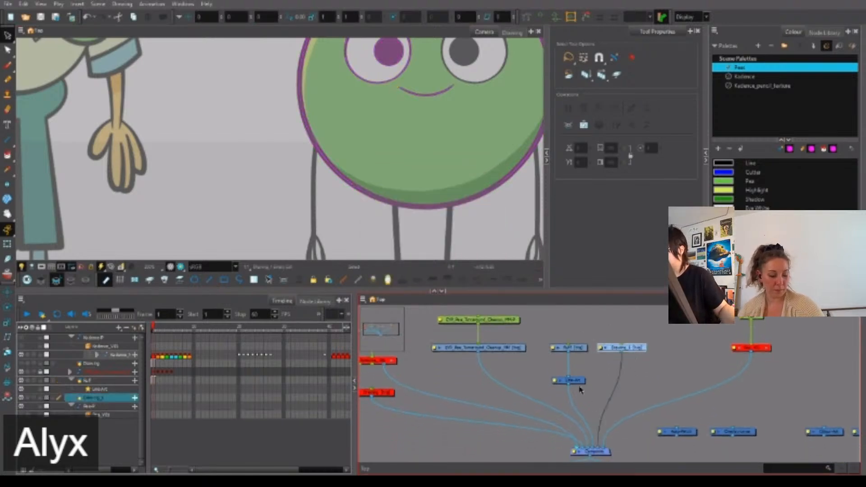
left_click_drag(577, 382, 789, 433)
left_click(570, 347)
key("d")
left_click(610, 348)
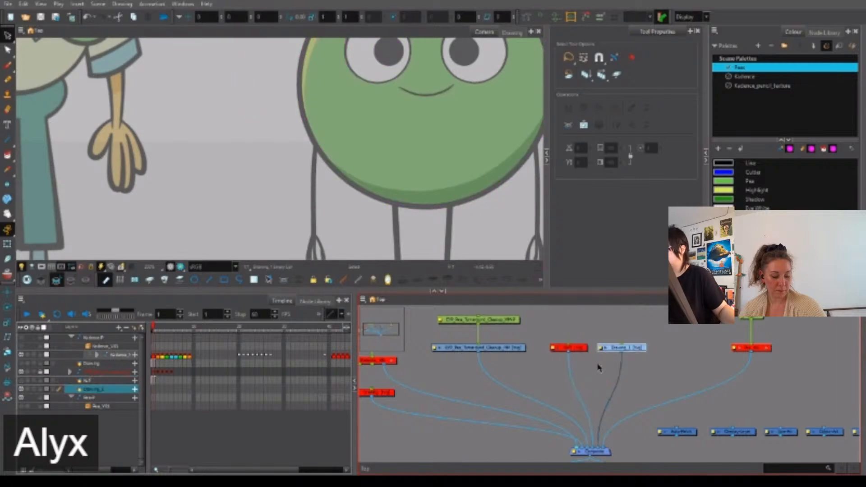
Enlarge the drawing view area, and go to frame 2 of the pea turnaround.
scroll(347, 199, "up", 3)
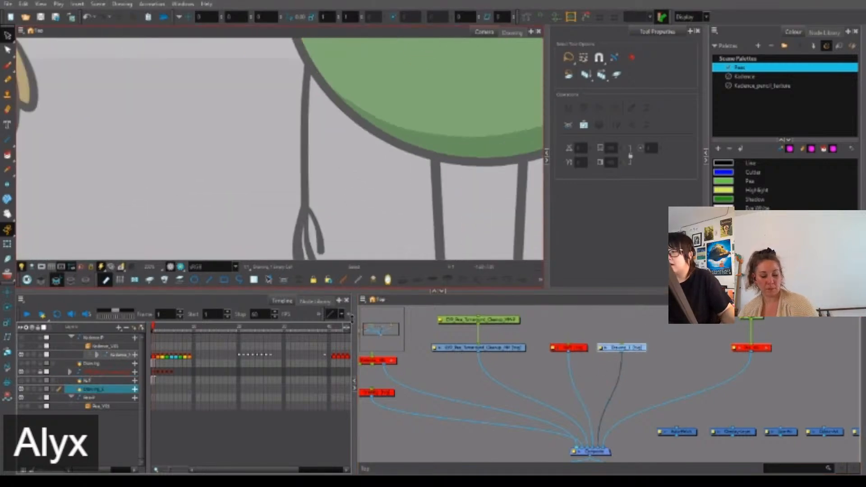
left_click_drag(352, 289, 352, 336)
scroll(272, 213, "down", 2)
scroll(273, 212, "down", 3)
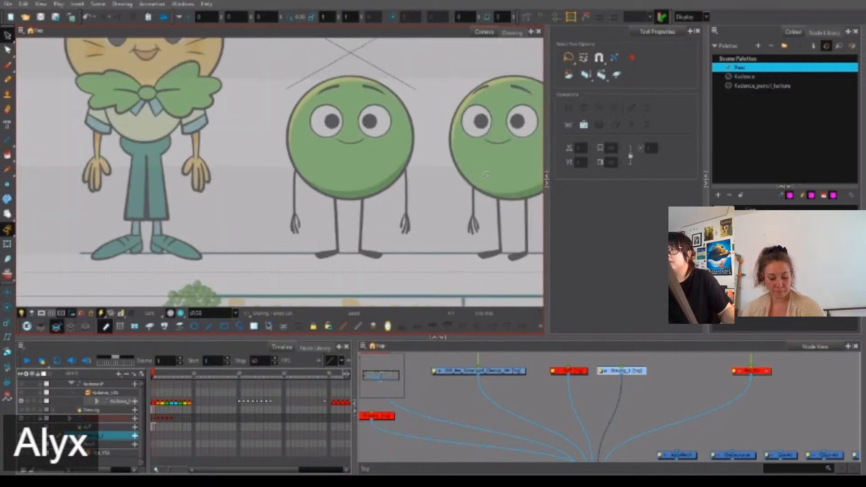
scroll(408, 178, "up", 1)
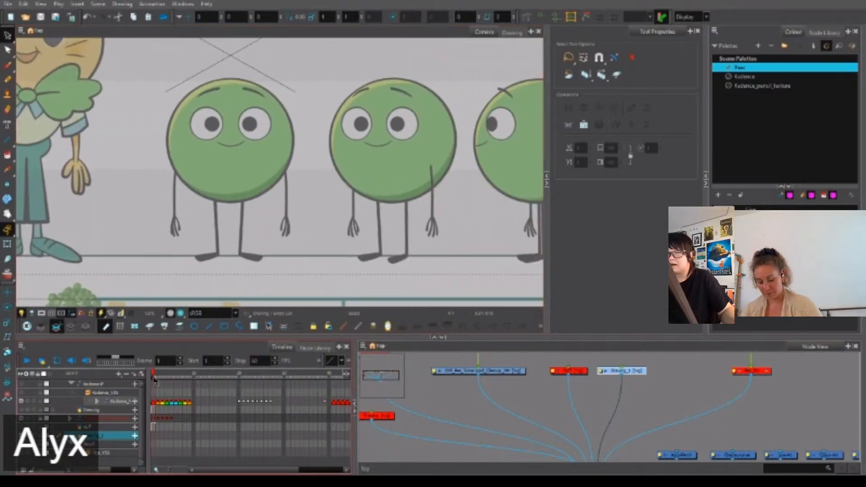
key(".")
left_click_drag(266, 203, 445, 200)
scroll(445, 200, "up", 1)
scroll(373, 196, "up", 2)
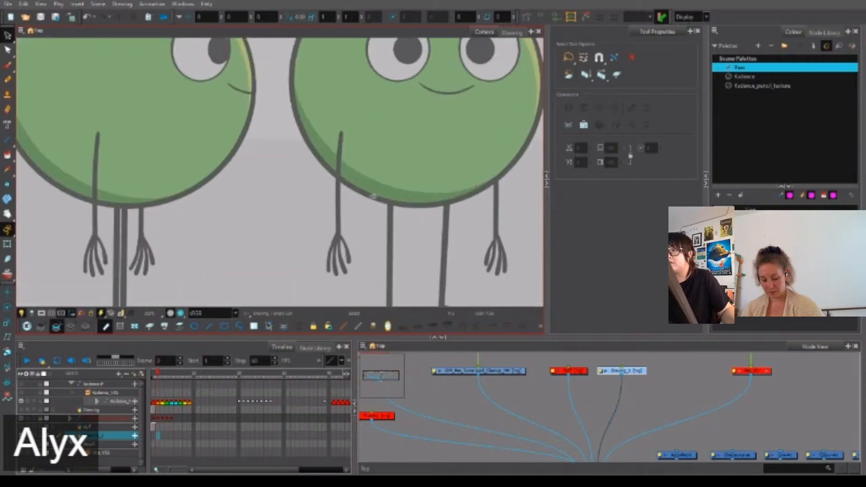
Duplicate the pea turnaround cleanup drawing and its peg with Paste Special, and connect the copy to the composite.
left_click_drag(525, 395, 537, 428)
scroll(526, 388, "down", 2)
left_click(501, 401)
key("ctrl+b")
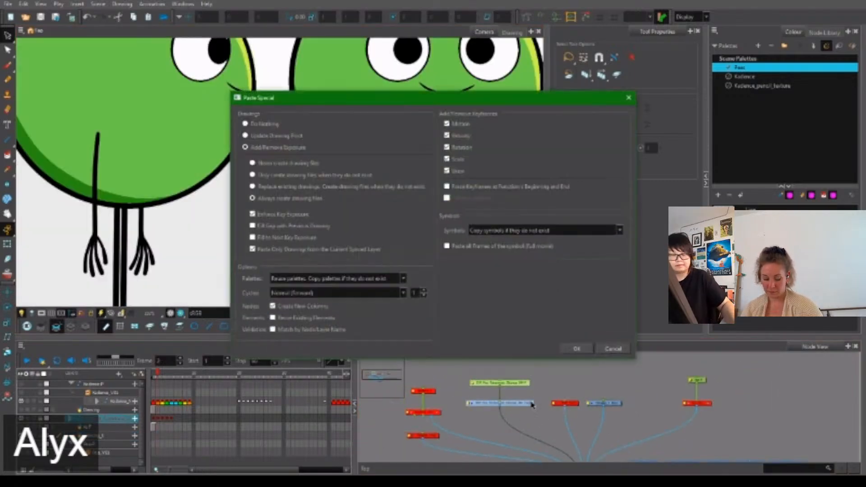
left_click(577, 349)
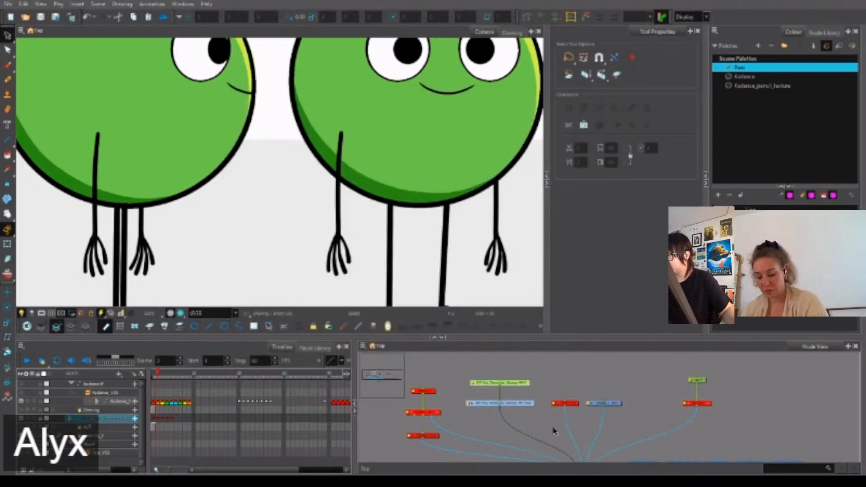
scroll(553, 429, "down", 2)
scroll(534, 405, "up", 2)
left_click_drag(534, 407, 588, 438)
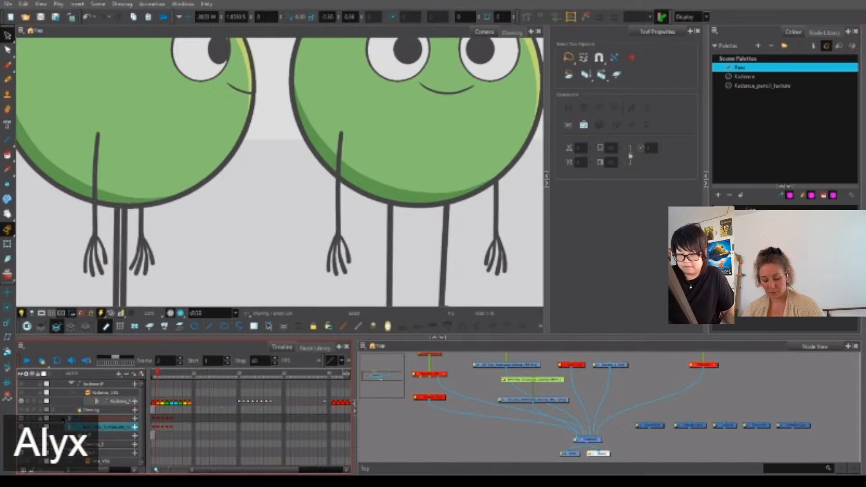
Expose the turned pea pose on frame 1 of the copied turnaround layer so it overlaps the front pose.
left_click(159, 428)
left_click(154, 427)
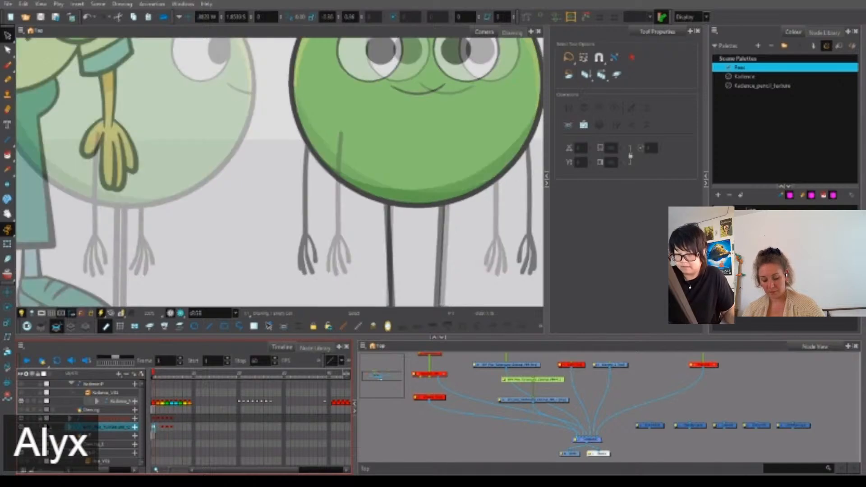
left_click(41, 426)
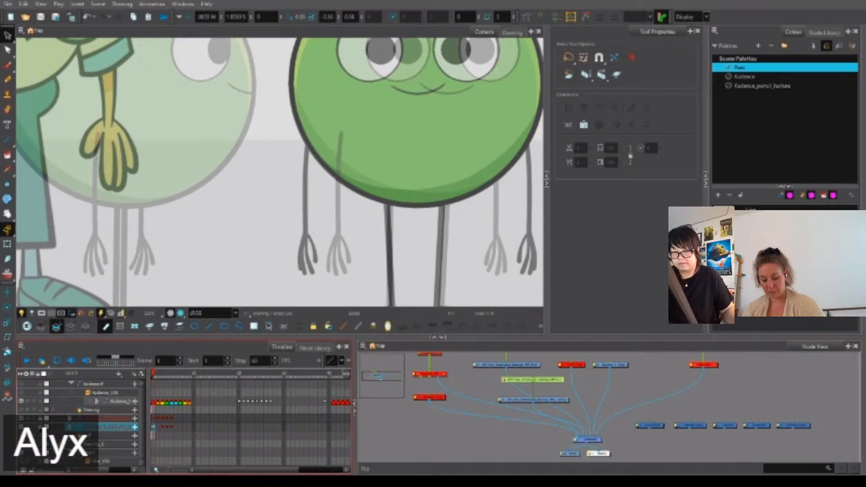
left_click(40, 426)
Try to nudge the copied turnaround to the left through its peg, and activate the Transform tool.
left_click(555, 386)
left_click(554, 379)
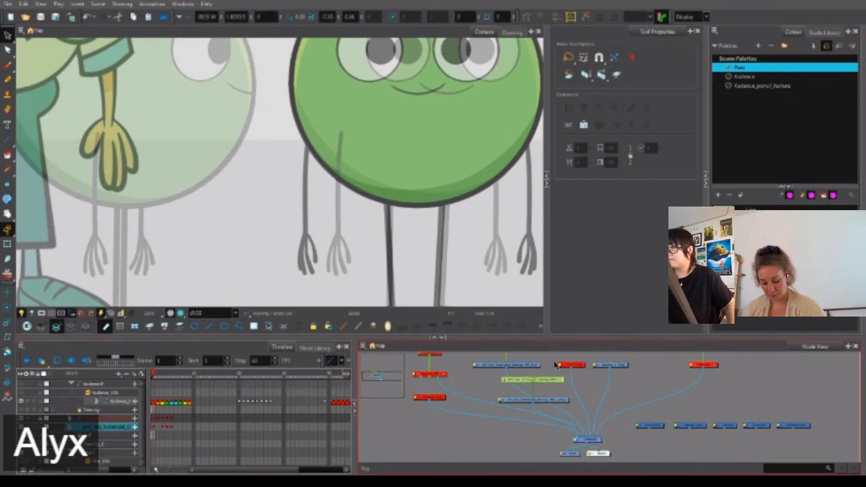
key("Left")
key("Left")
key("Left")
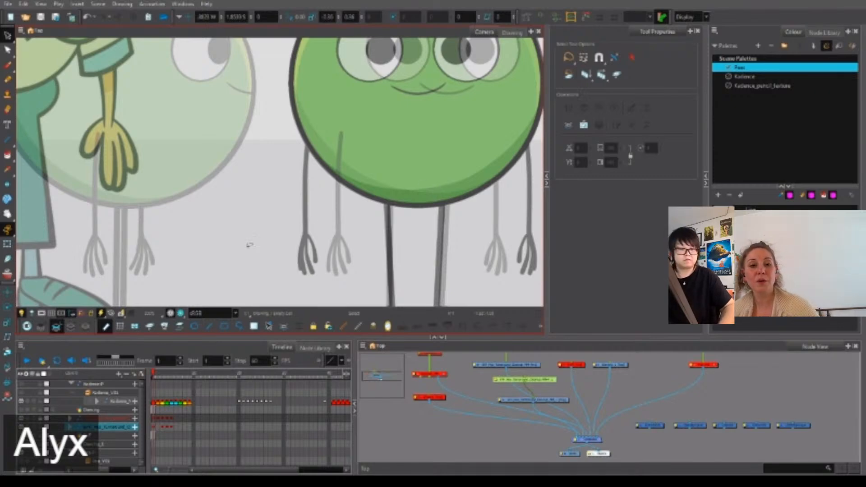
left_click(7, 244)
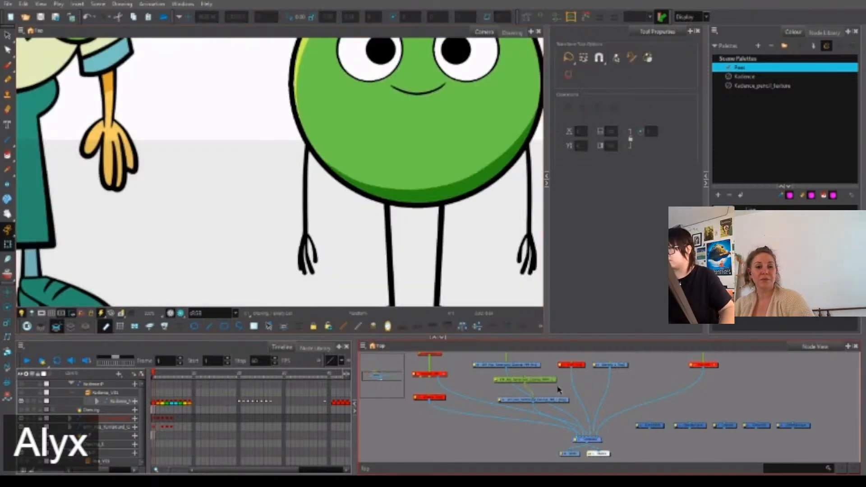
Add a Transparency node from the Node Library's Favorites category to the copied turnaround drawing.
left_click_drag(587, 402, 538, 420)
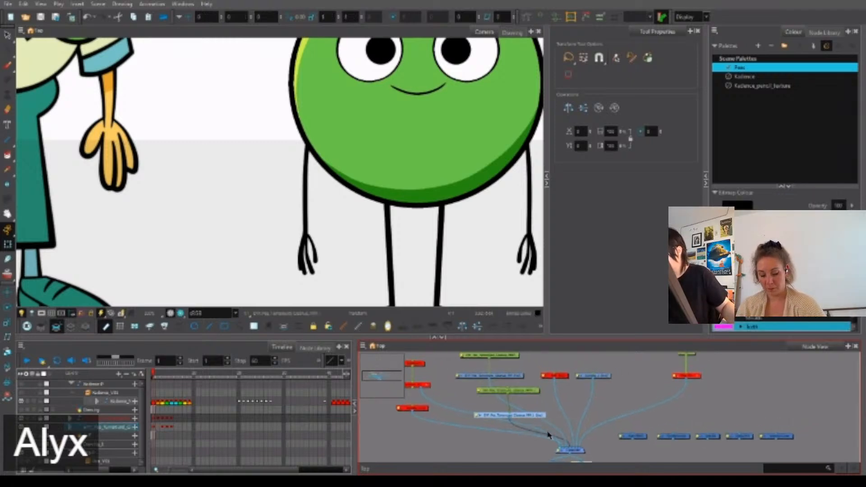
scroll(549, 435, "down", 3)
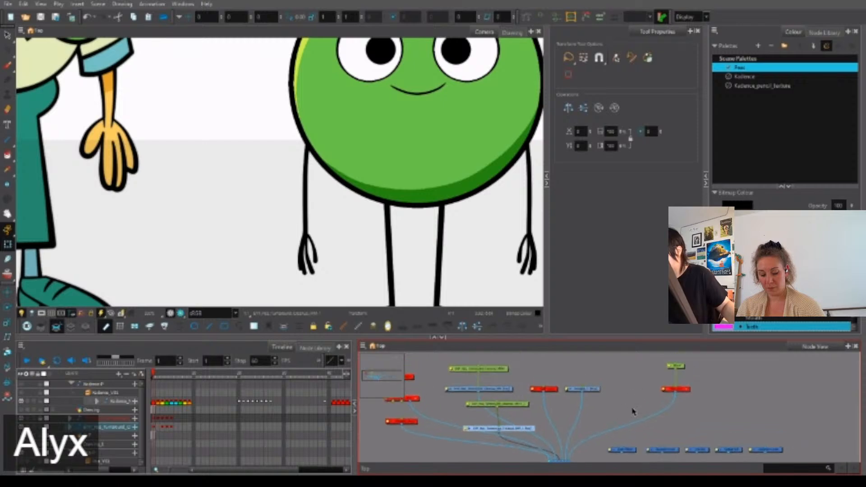
left_click(824, 31)
left_click(825, 45)
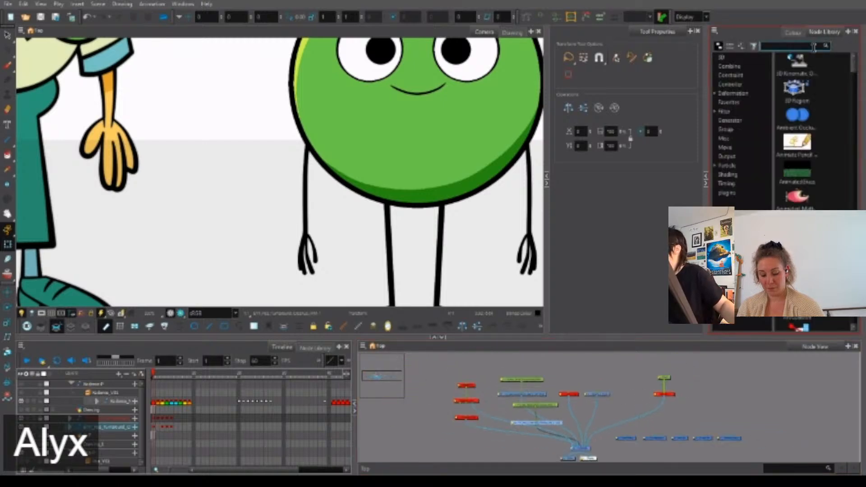
left_click(739, 102)
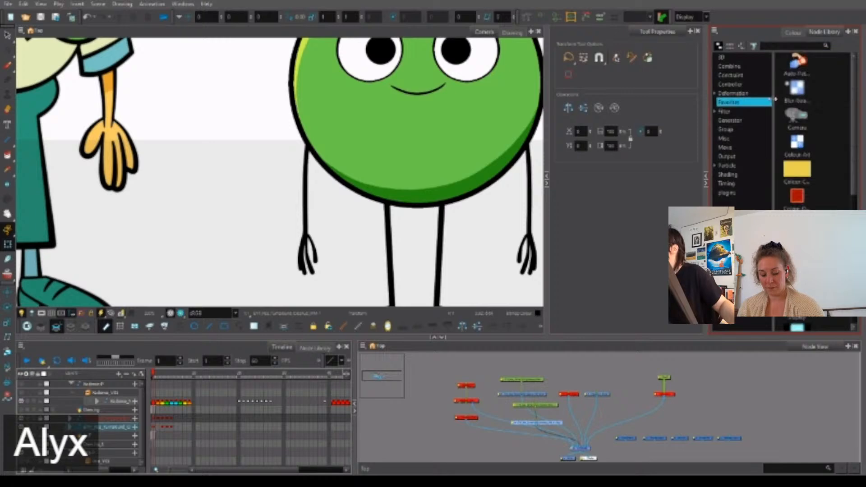
scroll(844, 204, "down", 5)
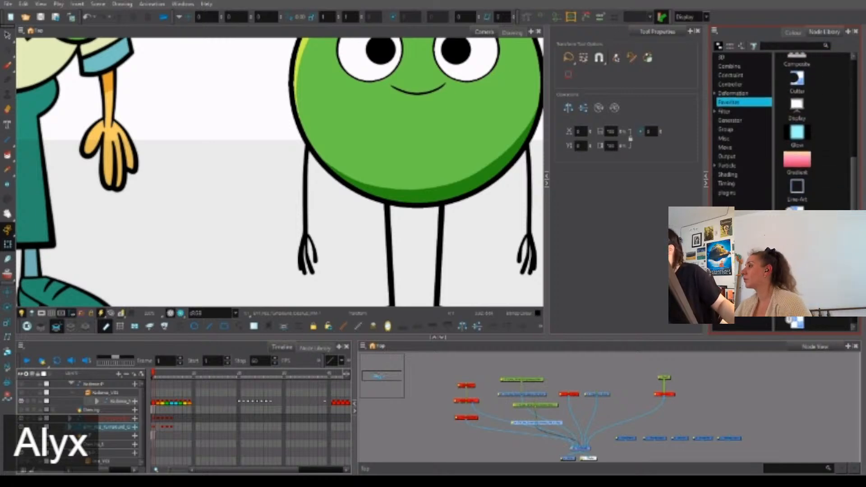
scroll(514, 415, "up", 4)
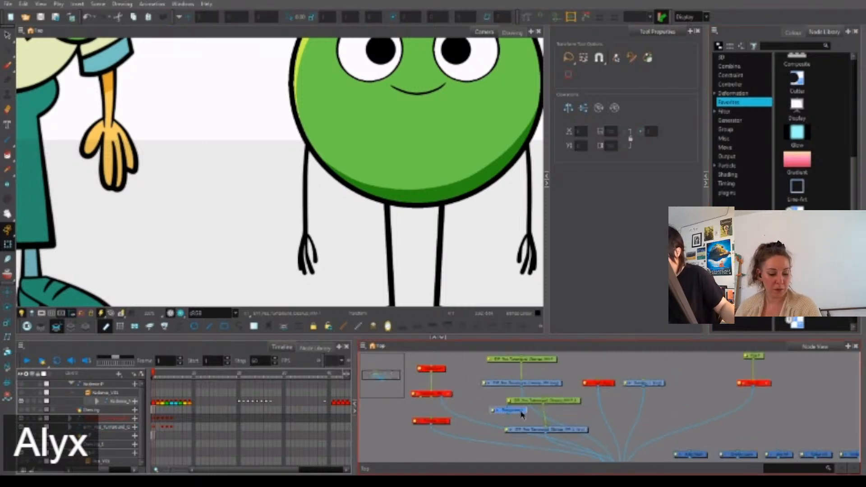
left_click(533, 415)
left_click_drag(616, 429, 600, 419)
Nudge the copied turnaround left through its peg until its arm overlaps the matching arm of the front pose.
left_click(585, 386)
left_click(592, 399)
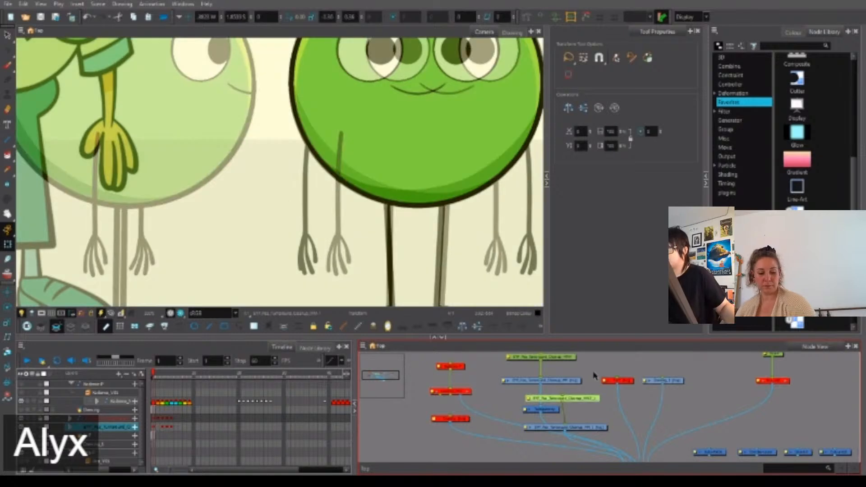
key("Left")
key("Left")
key("Left")
key("Left")
key("Left")
key("Left")
key("Left")
key("Left")
key("Left")
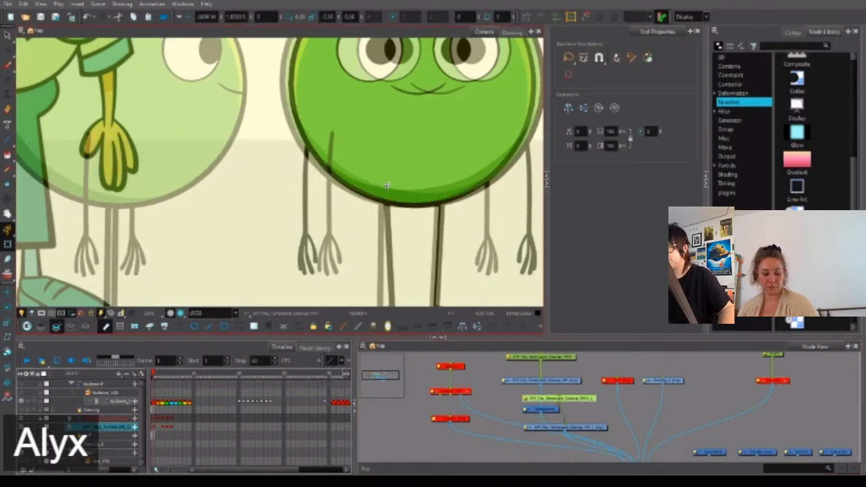
key("Left")
key("Left")
key("Left")
key("Left")
key("Left")
key("Left")
key("Left")
key("Left")
key("Left")
key("Left")
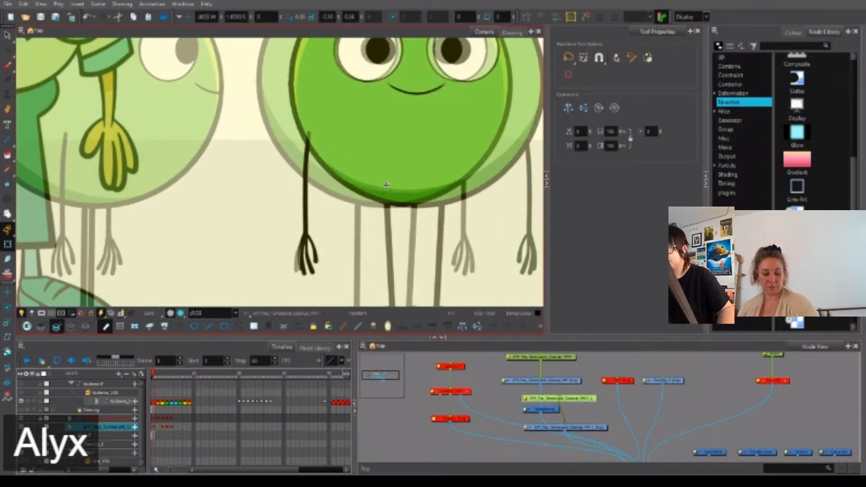
scroll(308, 241, "up", 6)
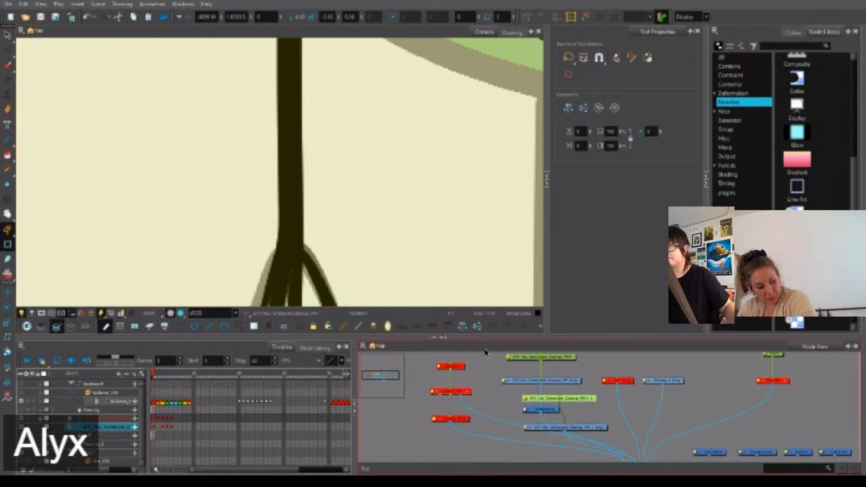
left_click(589, 411)
scroll(412, 201, "down", 6)
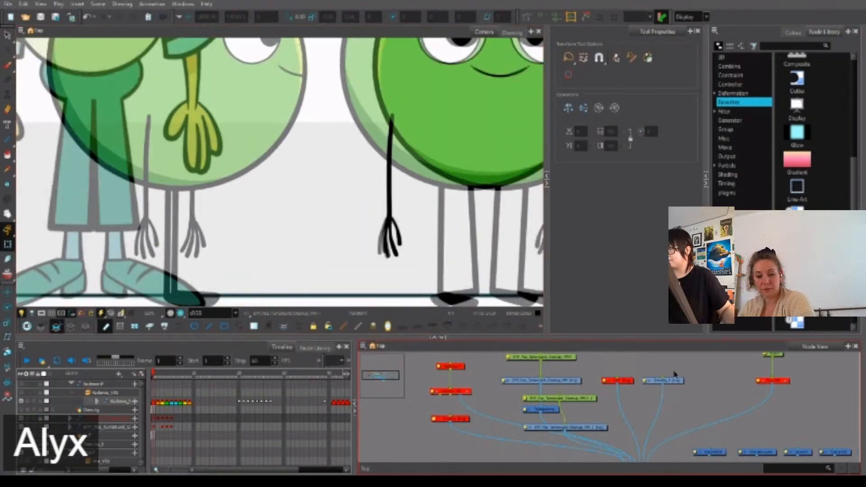
Draw a straight pencil line on the empty drawing layer along the pea's arm, from shoulder to wrist.
left_click(670, 380)
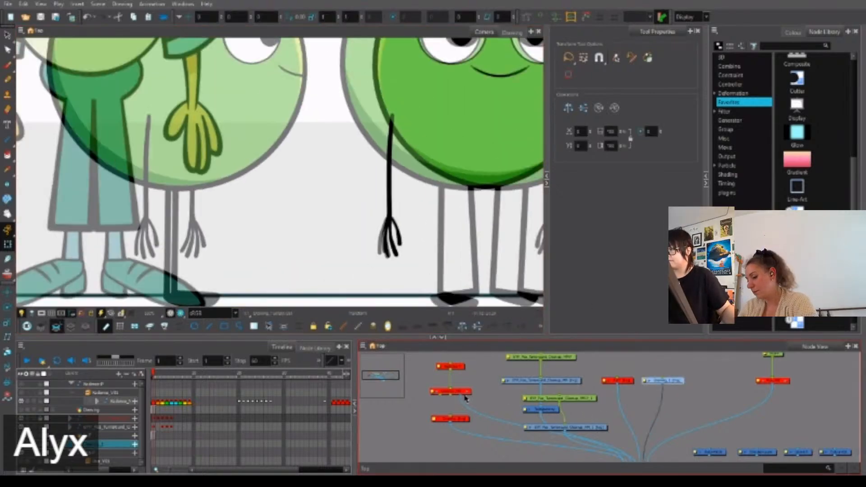
left_click(40, 426)
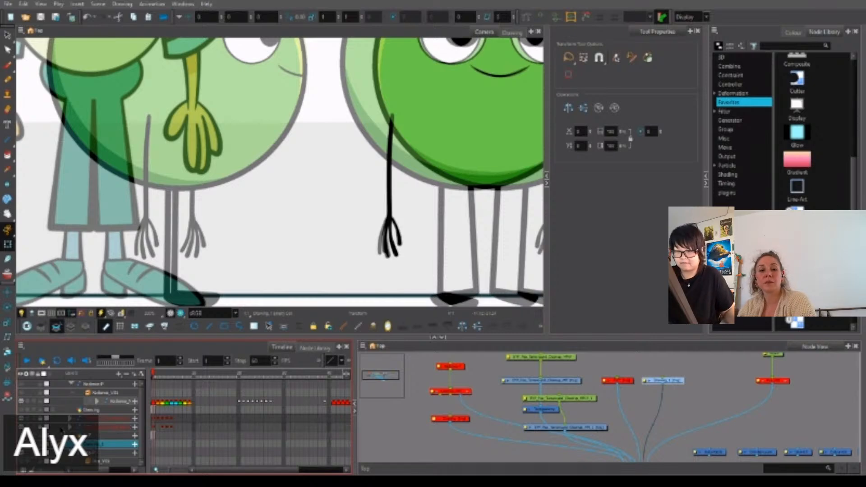
left_click(657, 398)
left_click(660, 383)
scroll(403, 210, "up", 5)
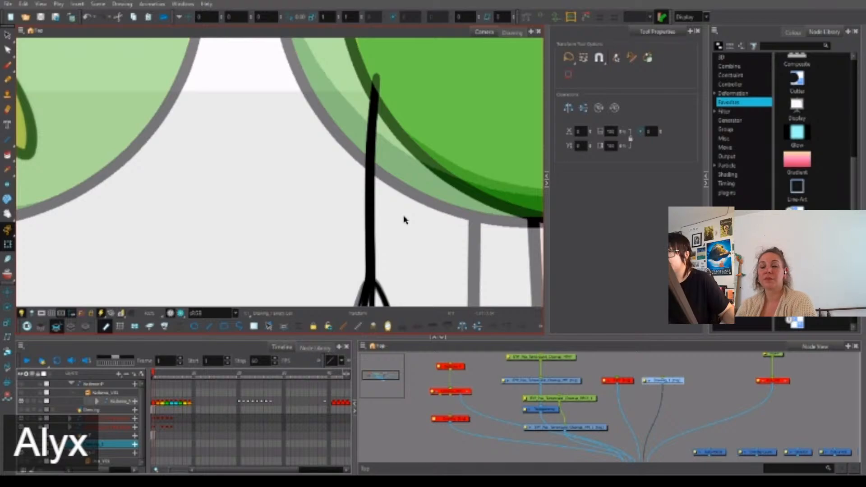
key("alt+/")
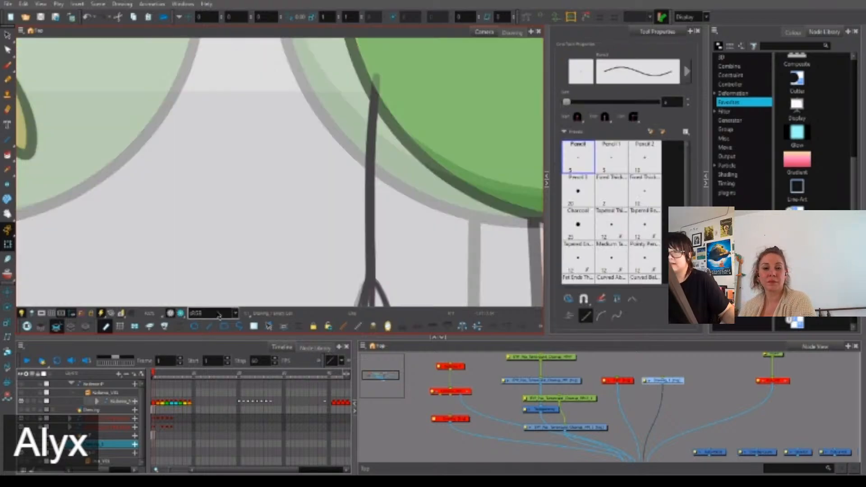
left_click_drag(377, 76, 370, 279)
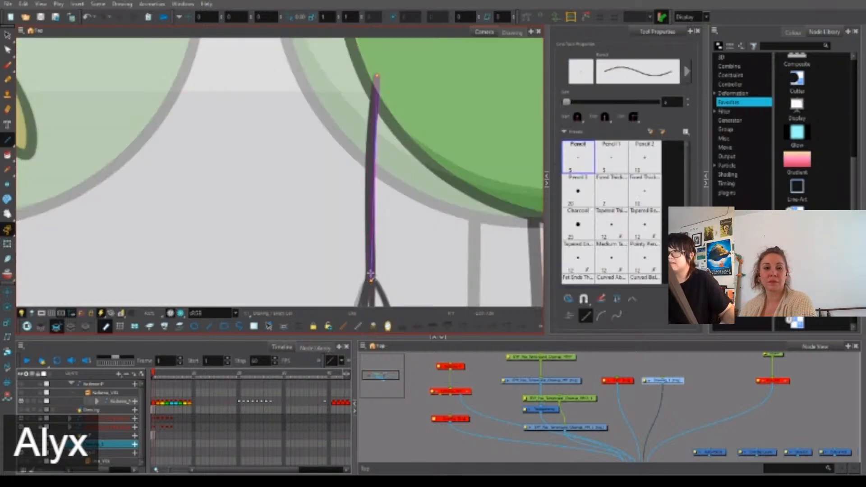
Set the arm line's maximum pencil size to 15.
key("alt+s")
left_click_drag(396, 180, 338, 228)
left_click(664, 206)
type("51")
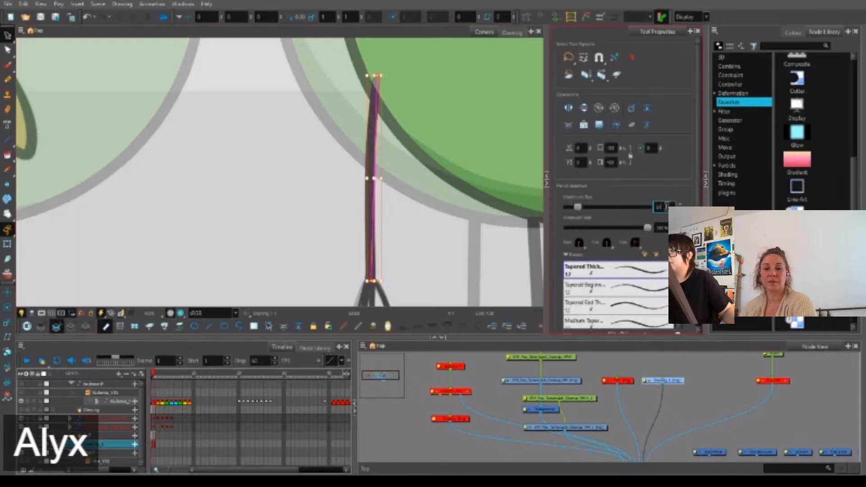
type("0")
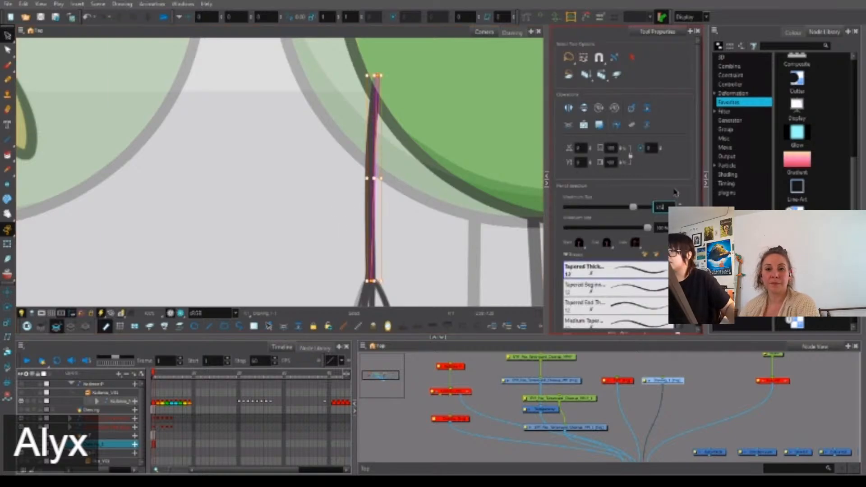
key("Return")
double_click(667, 206)
type("15")
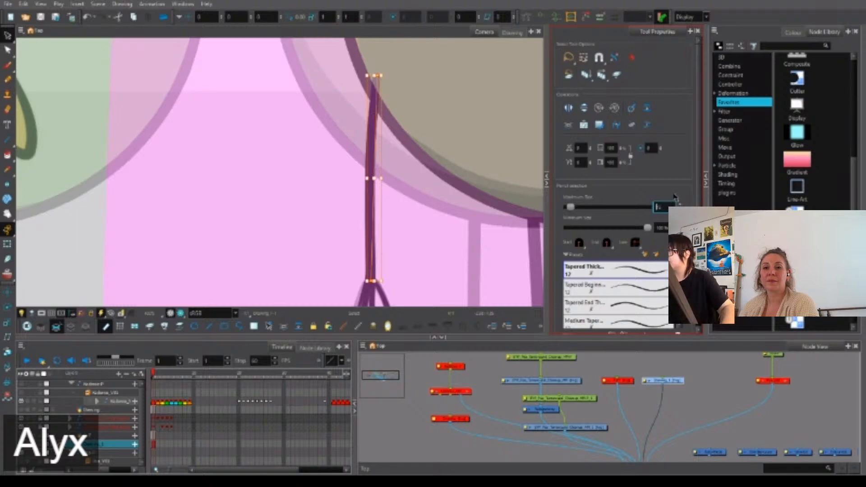
key("Return")
Bend the arm line to follow the traced arm with the Contour Editor, and set its maximum size to 10.
key("alt+q")
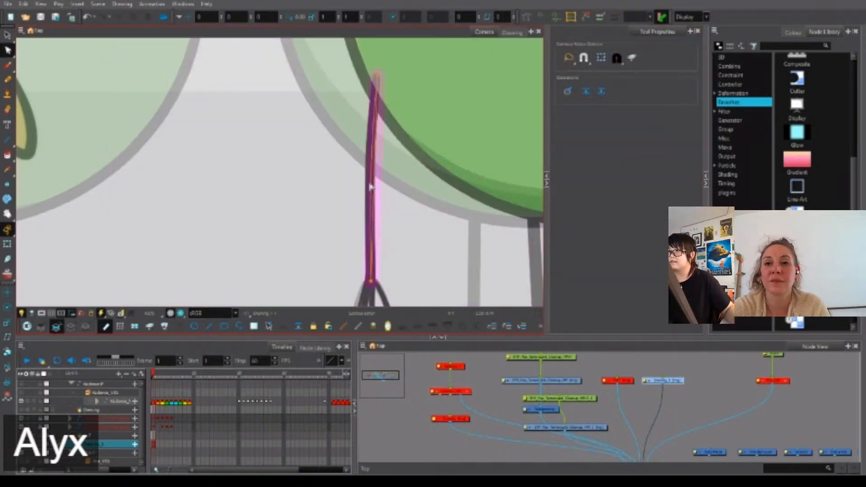
key("alt+s")
double_click(660, 207)
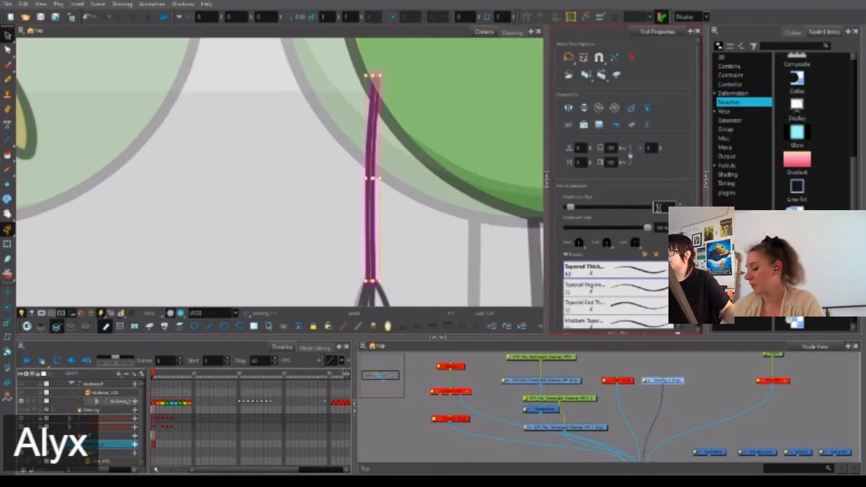
type("10")
key("Return")
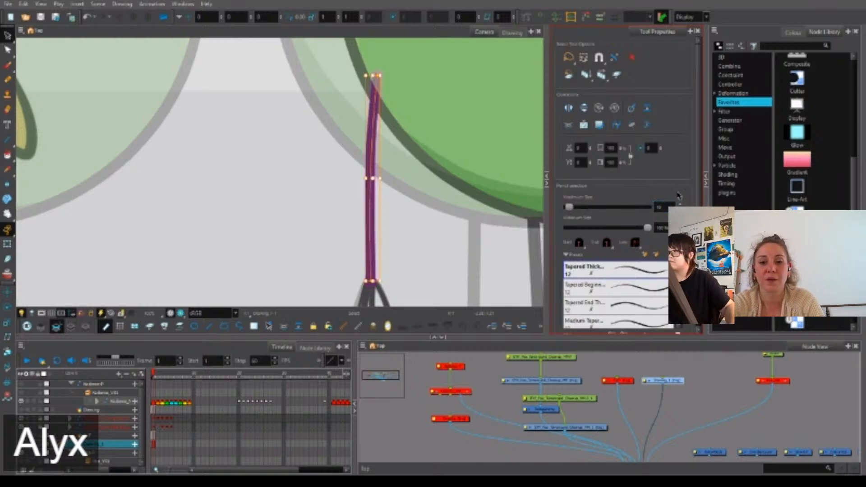
Set the maximum size at the arm line's upper end point to 10 with the Pencil Editor.
left_click(434, 245)
scroll(386, 242, "up", 5)
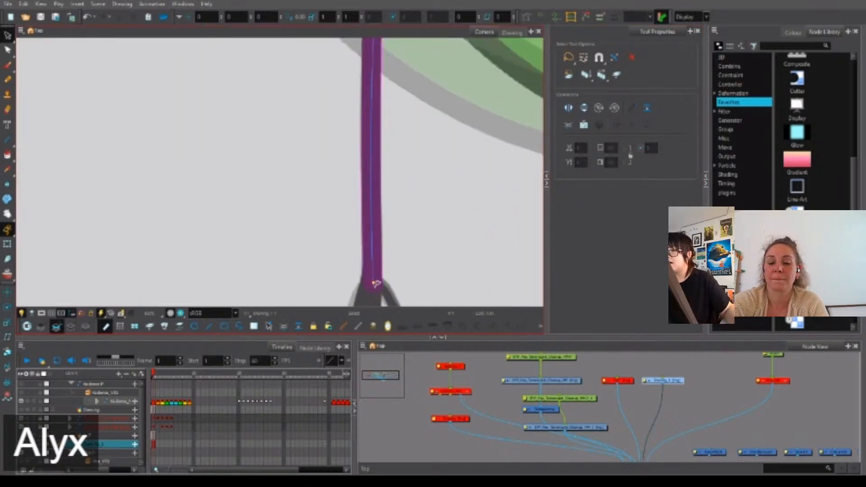
scroll(383, 241, "up", 2)
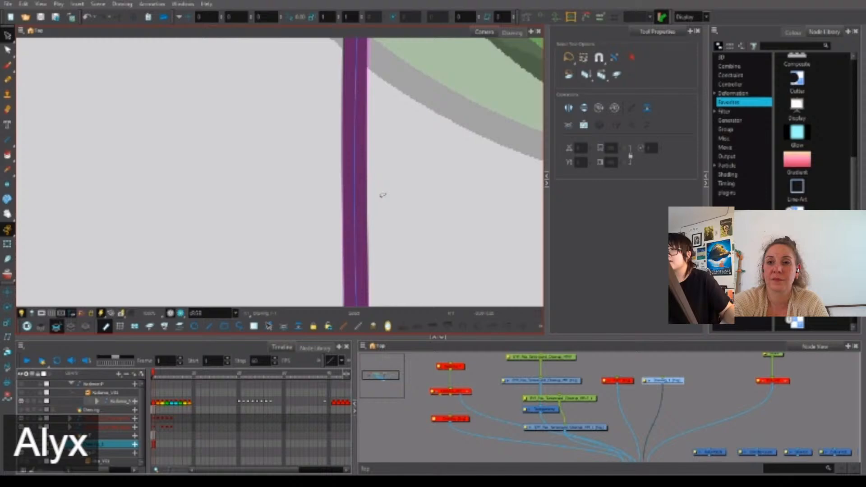
scroll(383, 195, "down", 8)
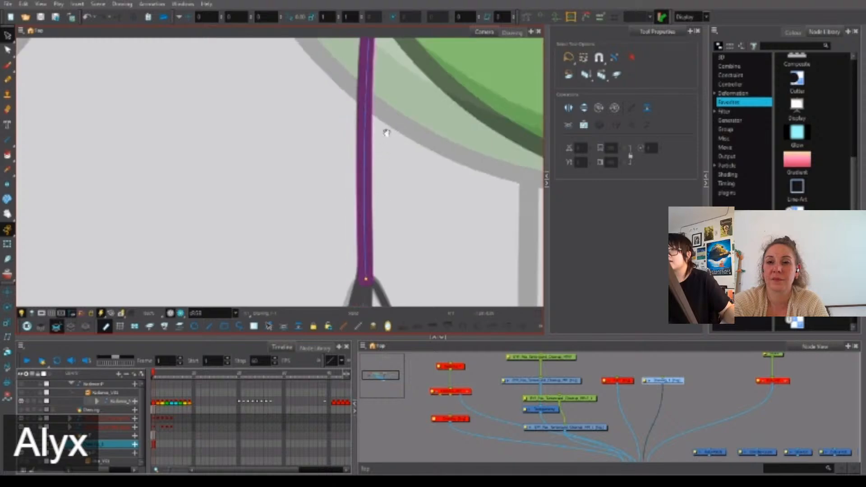
scroll(374, 155, "up", 1)
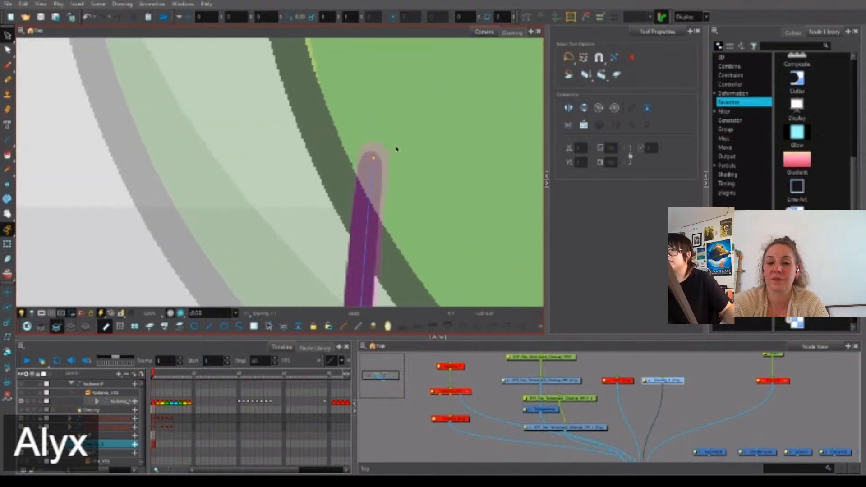
key("alt+w")
left_click(373, 157)
left_click(662, 99)
left_click_drag(662, 98, 641, 99)
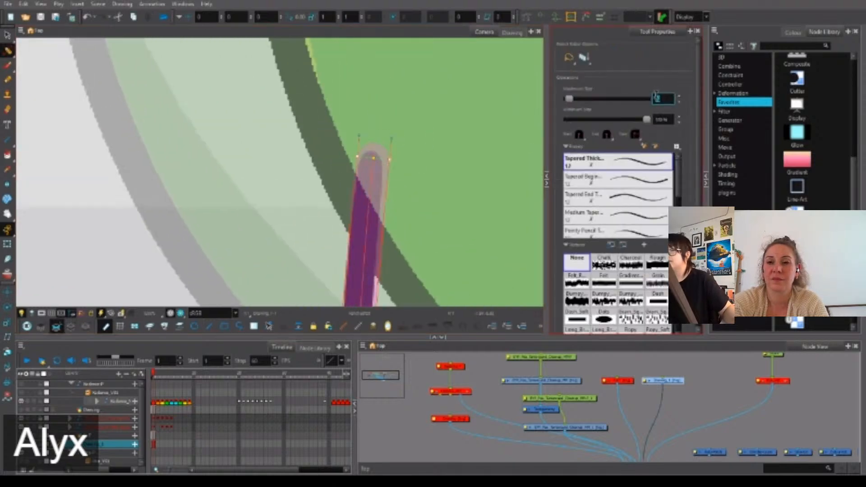
type("10")
key("Return")
Refine the arm line's end points and curve with the Contour Editor so it sits centred on the reference arm.
key("alt+q")
scroll(374, 155, "up", 1)
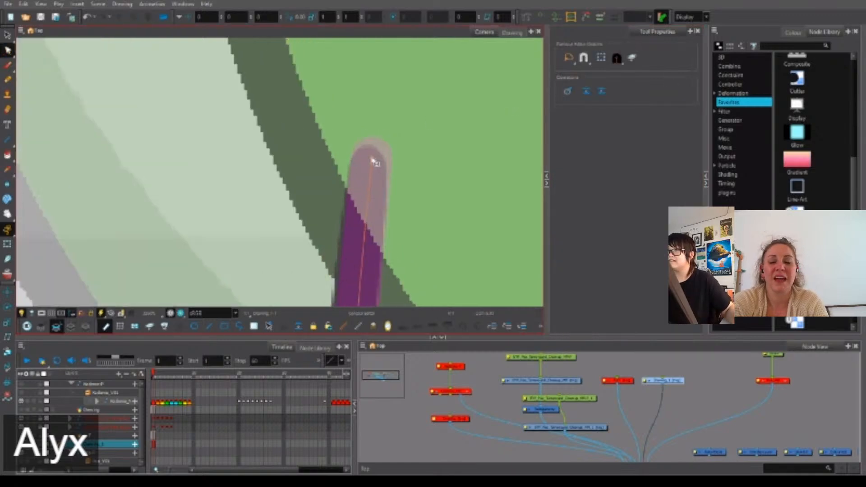
scroll(370, 171, "down", 3)
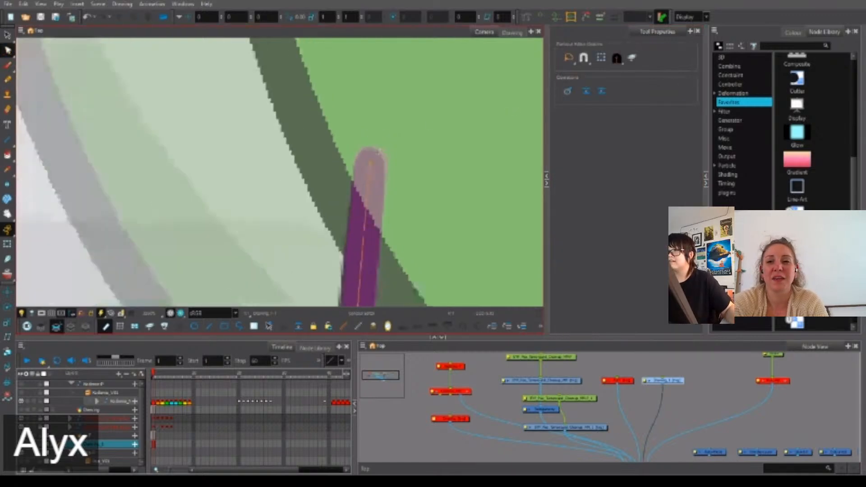
scroll(385, 180, "up", 3)
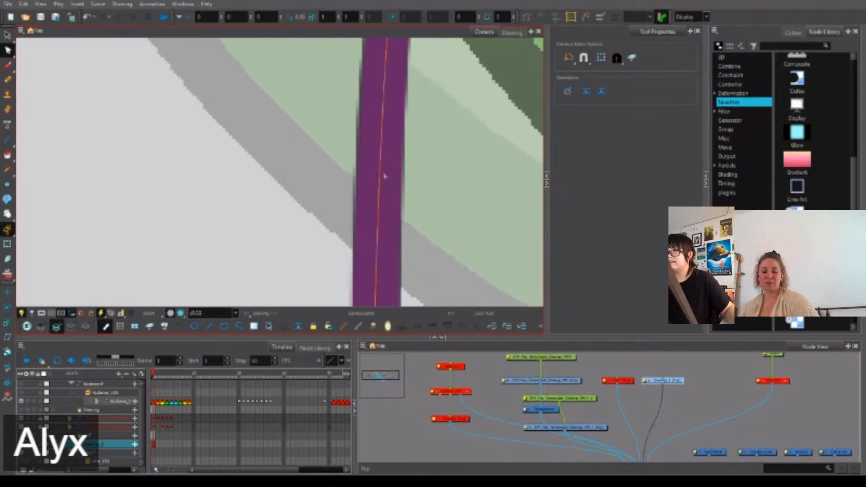
scroll(382, 181, "down", 3)
scroll(392, 168, "up", 2)
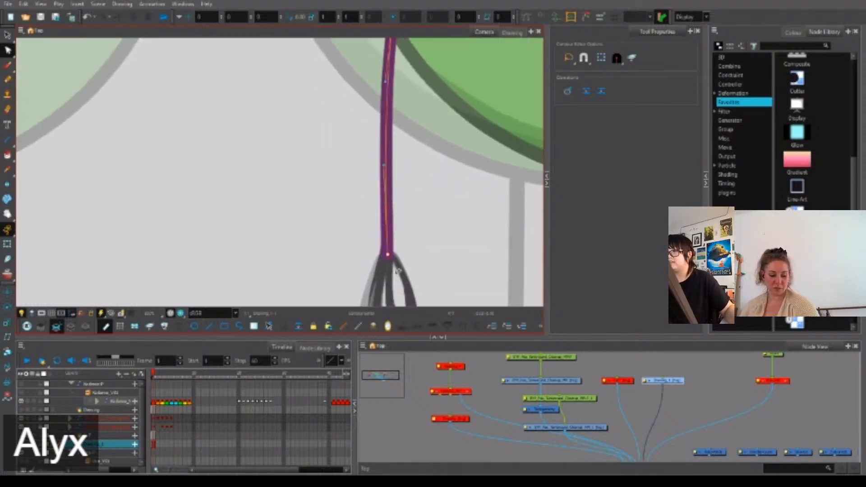
scroll(386, 175, "up", 3)
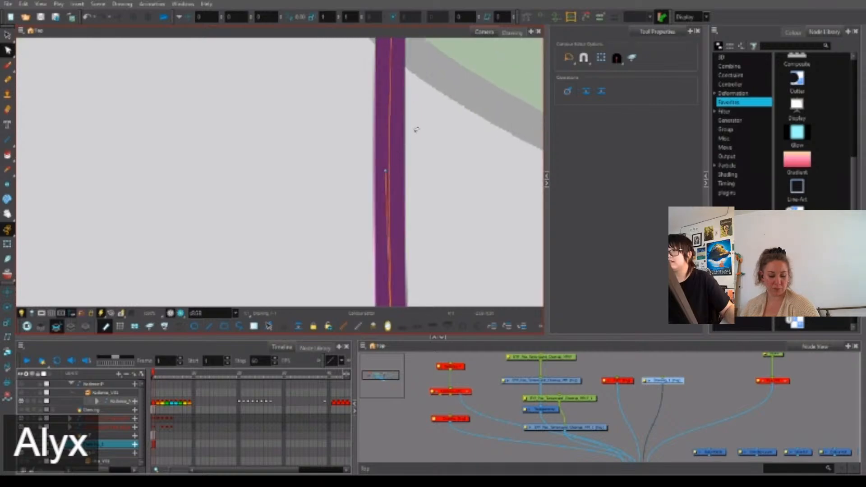
scroll(392, 203, "down", 3)
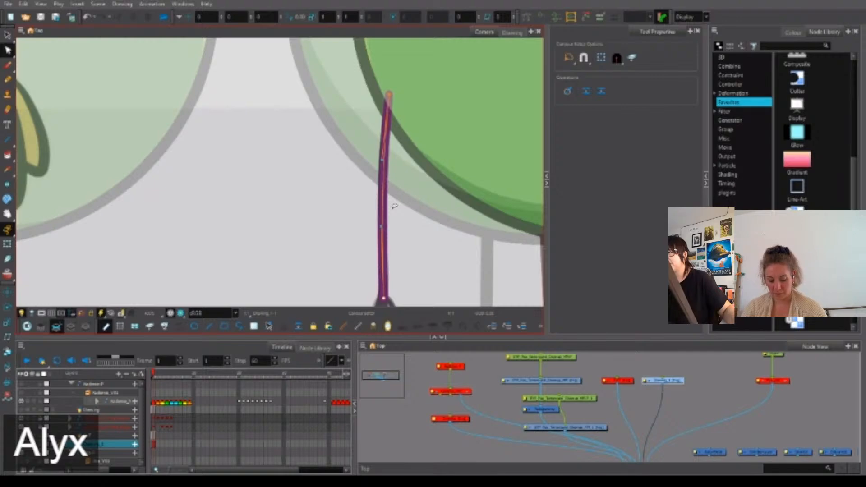
scroll(393, 206, "down", 4)
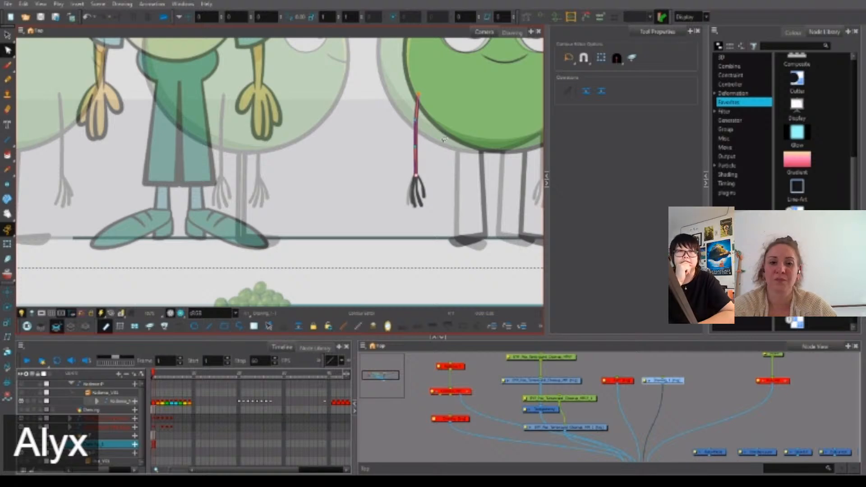
Try a flat start tip on the arm line with the Pencil Editor, and restore the round start tip.
left_click(439, 150)
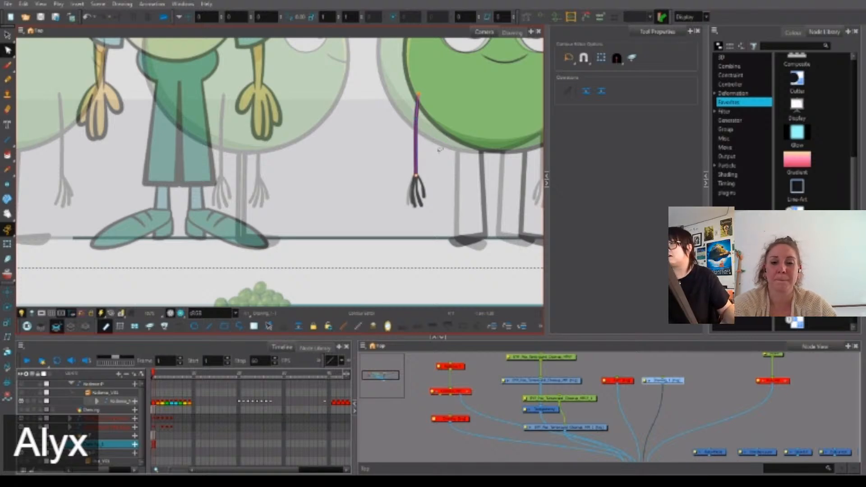
scroll(418, 116, "up", 5)
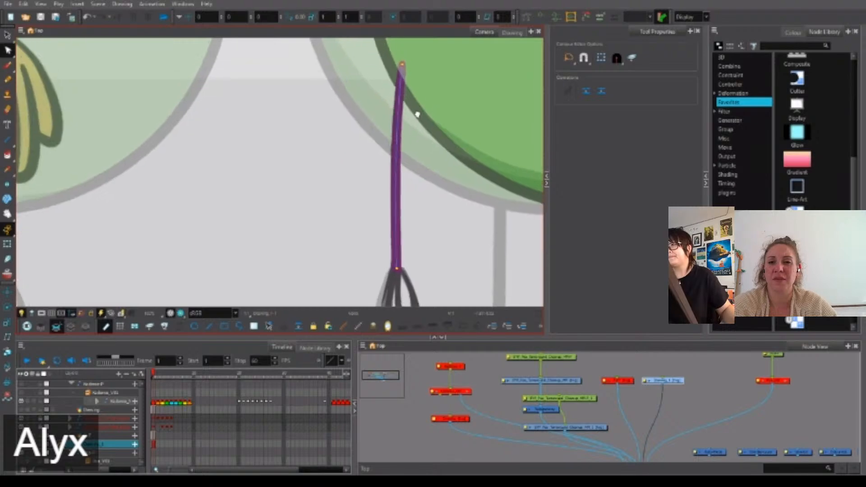
key("alt+s")
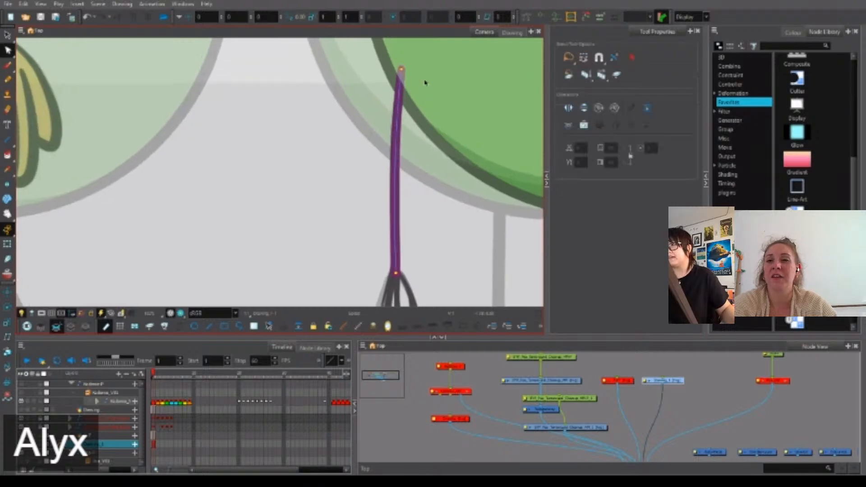
key("alt+w")
left_click_drag(436, 77, 439, 74)
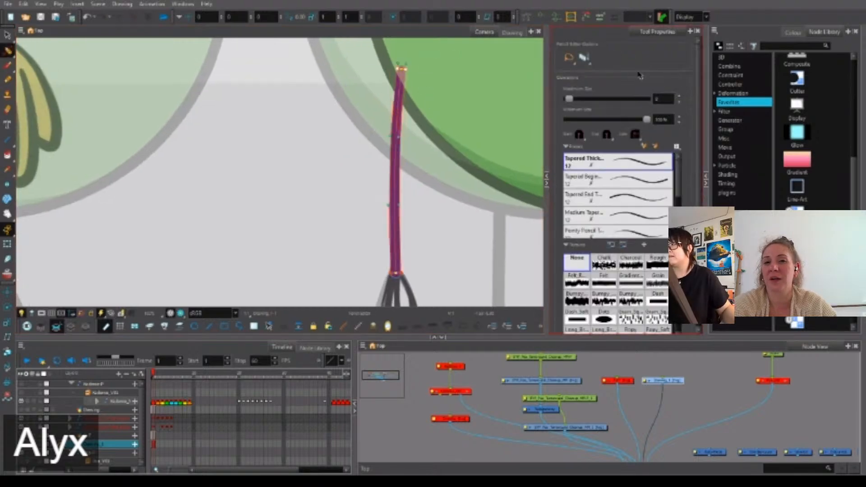
left_click(456, 139)
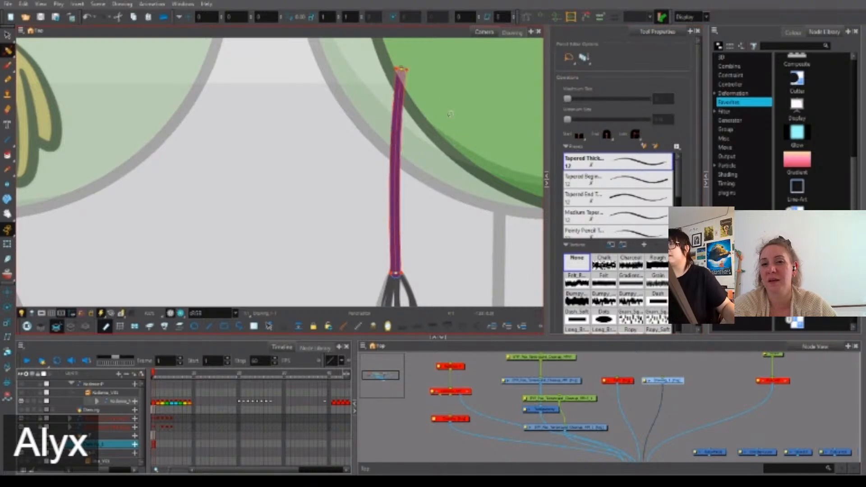
key("alt+s")
key("alt+w")
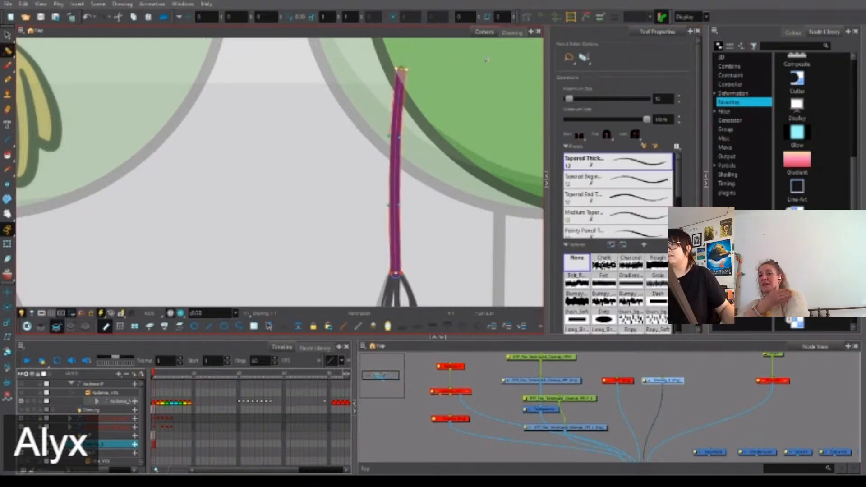
left_click(580, 135)
left_click(588, 145)
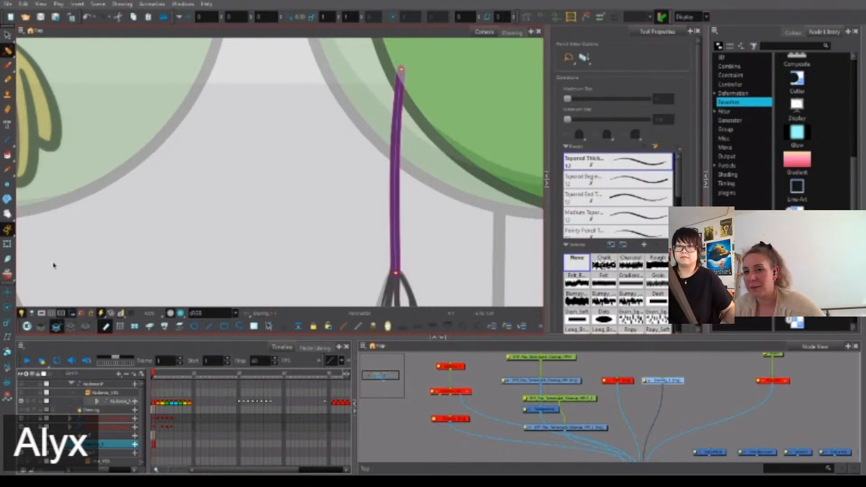
Add a control point partway down the arm line with the Contour Editor, and return to the Pencil Editor to edit thickness.
left_click(7, 244)
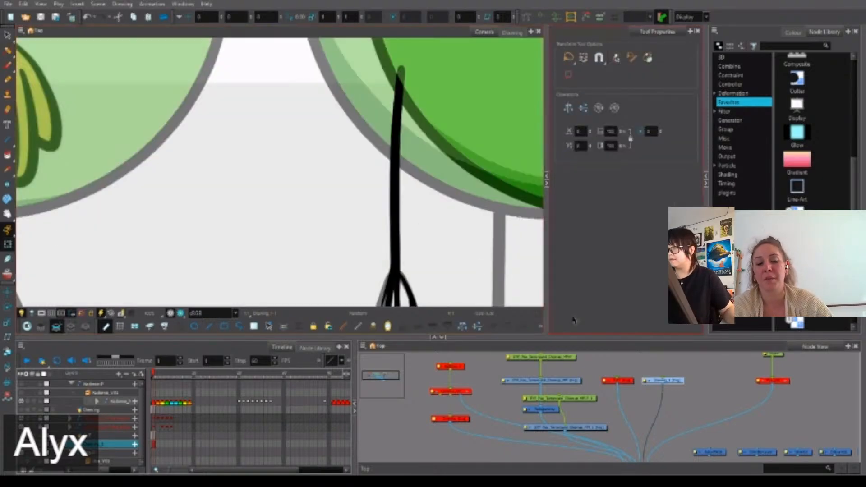
key("alt+s")
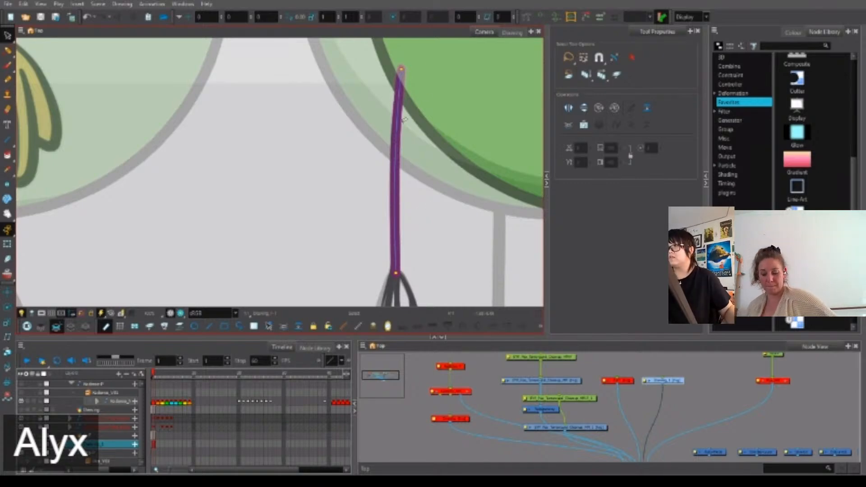
key("alt+q")
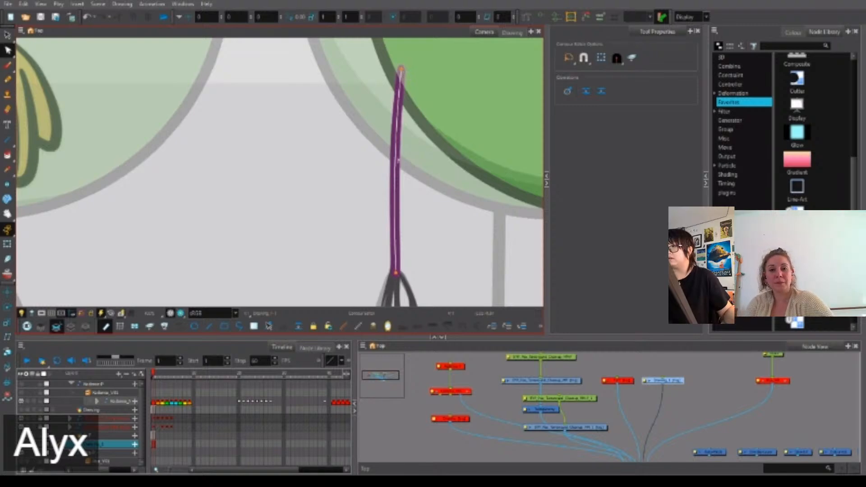
left_click(396, 176)
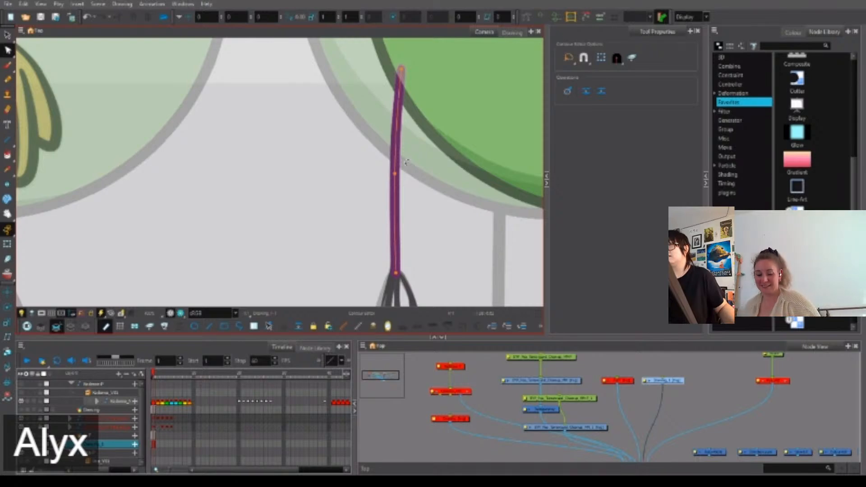
left_click(427, 197)
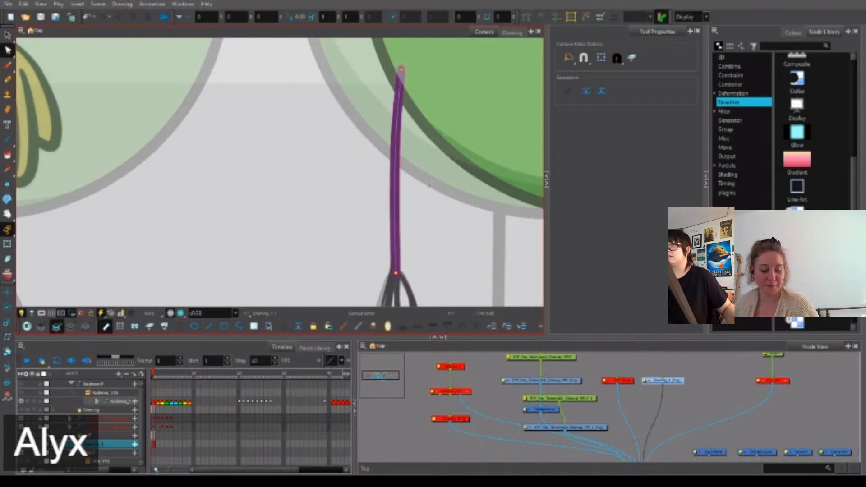
scroll(413, 111, "up", 2)
key("alt+w")
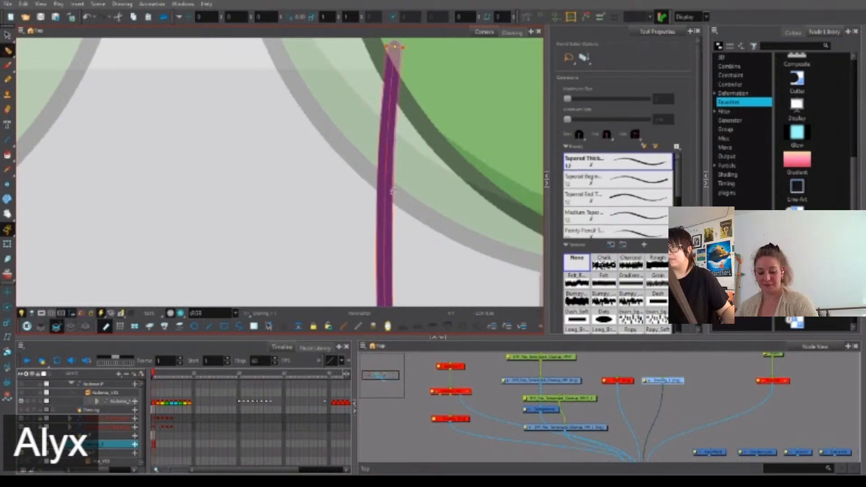
scroll(392, 189, "up", 2)
key("alt+q")
left_click(382, 220)
key("alt+shift+q")
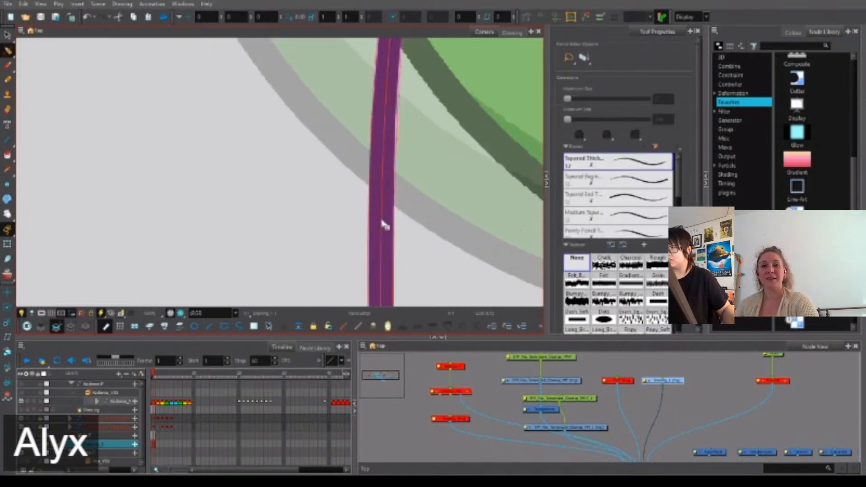
Select the thickness points at the arm line's upper end and reduce their maximum size to 7.
left_click_drag(400, 160, 398, 234)
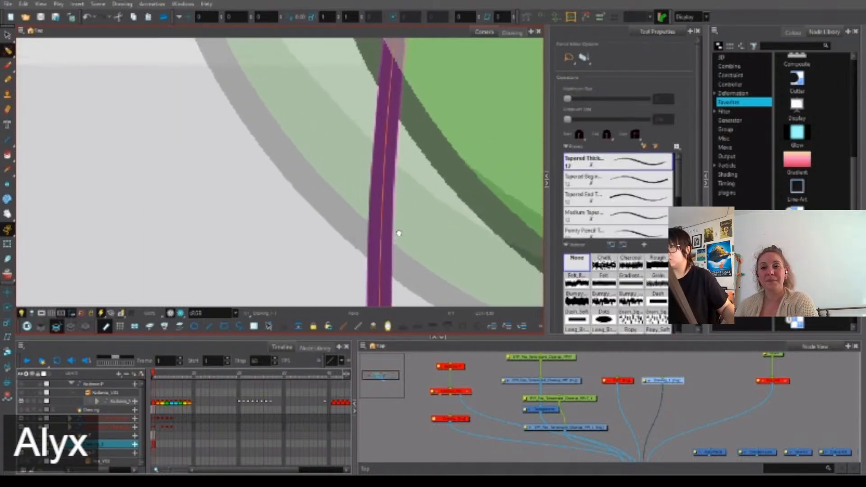
mouse_move(414, 133)
left_mouse_down()
mouse_move(400, 196)
mouse_move(409, 226)
left_mouse_up()
left_click_drag(361, 113, 417, 136)
left_click(662, 99)
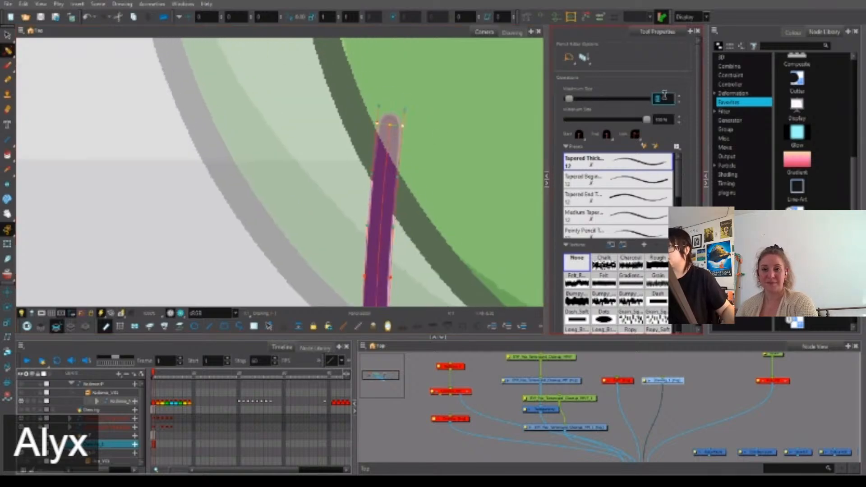
type("8")
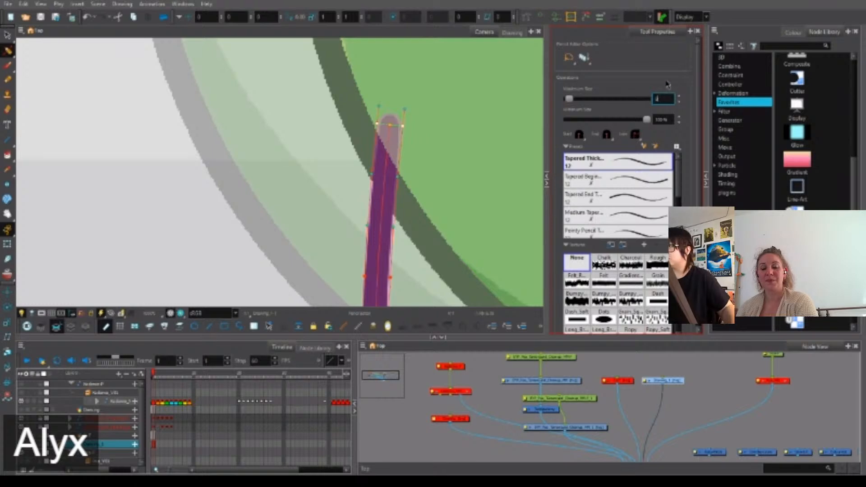
key("Return")
left_click_drag(662, 98, 649, 100)
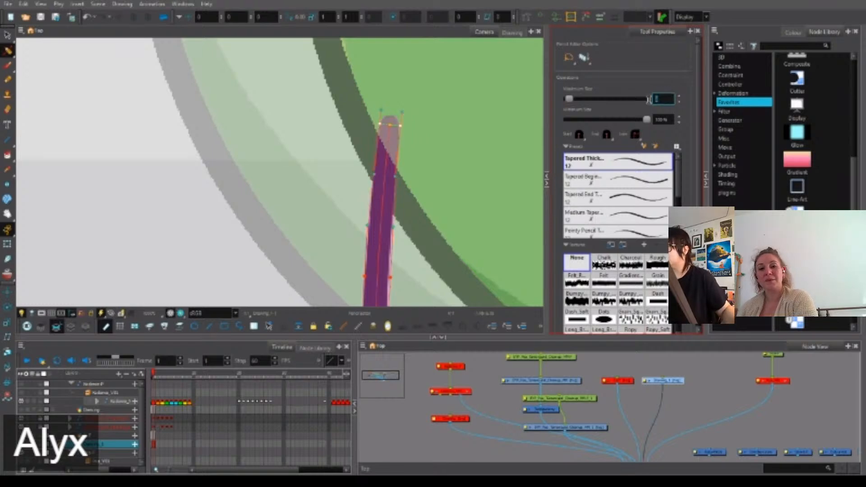
type("6")
key("Return")
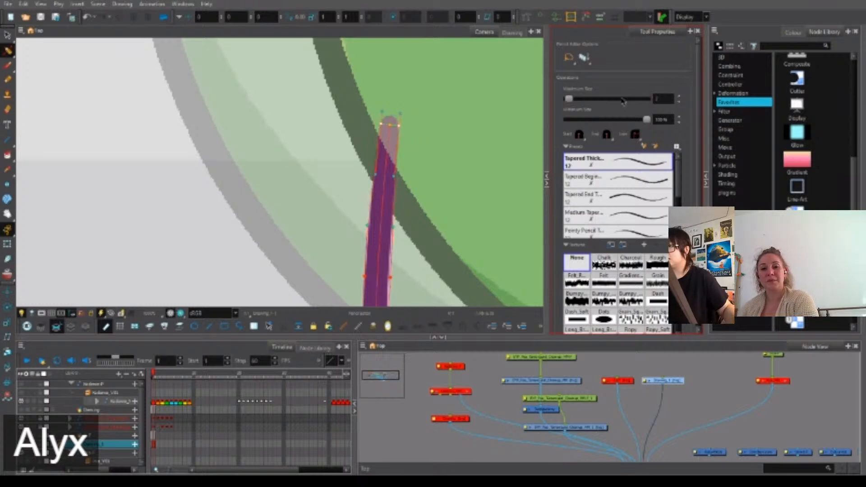
Examine how closely the arm line's edges match the reference arm from the rounded upper tip down to the wrist.
scroll(386, 179, "up", 2)
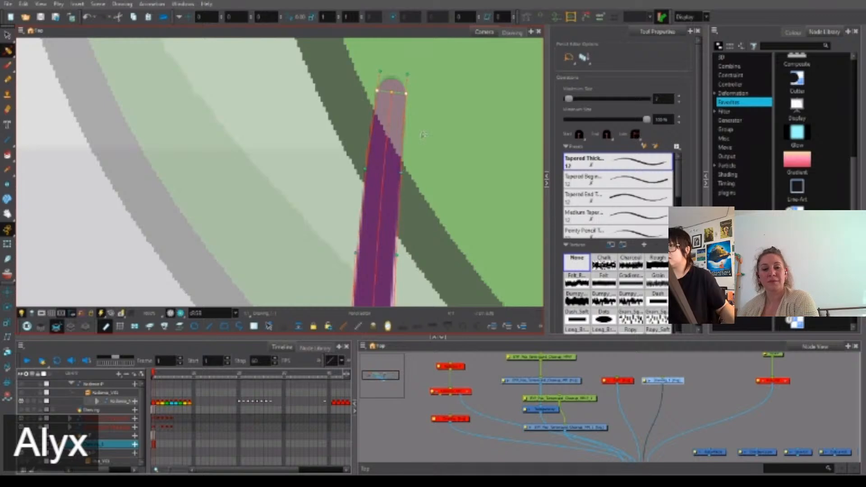
scroll(406, 167, "up", 3)
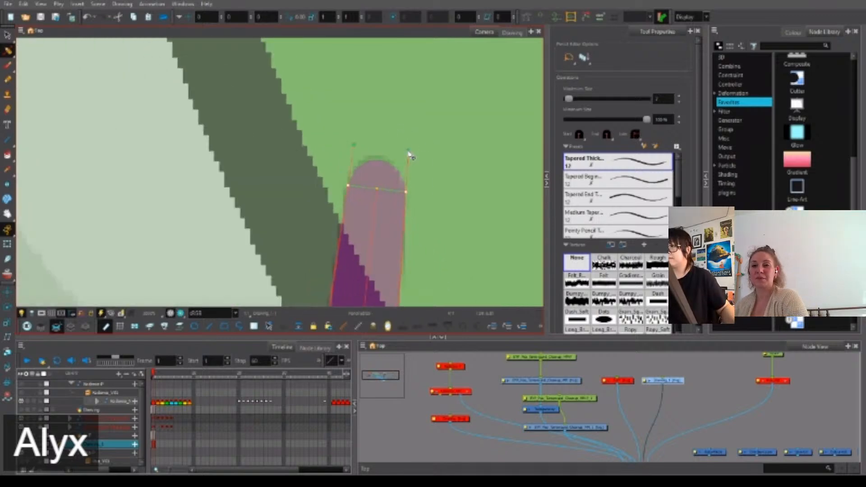
scroll(419, 202, "down", 3)
left_click_drag(420, 201, 428, 121)
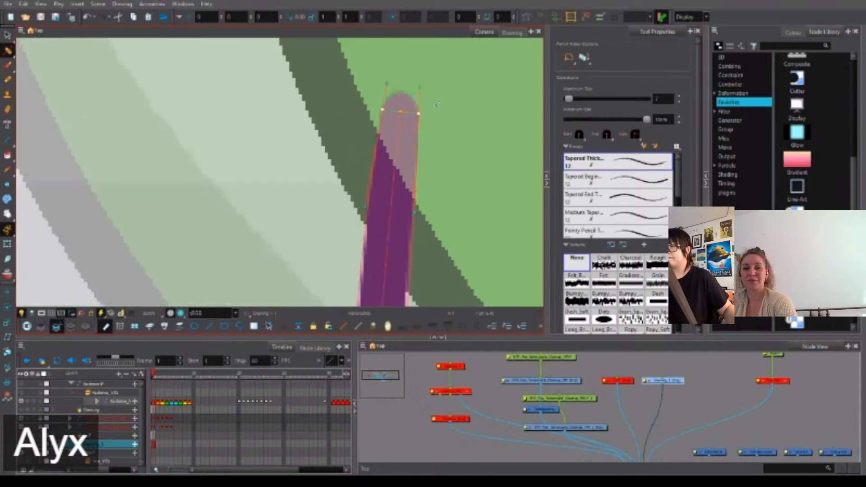
scroll(382, 190, "up", 2)
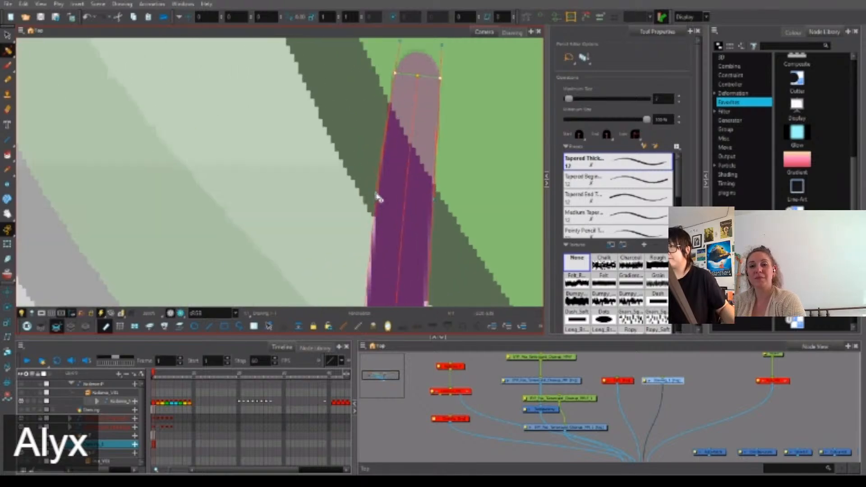
left_click_drag(453, 212, 445, 91)
scroll(444, 91, "down", 3)
left_click_drag(442, 242, 441, 132)
scroll(441, 132, "down", 1)
mouse_move(440, 212)
left_mouse_down()
mouse_move(433, 133)
mouse_move(421, 253)
mouse_move(423, 204)
mouse_move(410, 196)
mouse_move(416, 153)
mouse_move(408, 215)
left_mouse_up()
scroll(421, 248, "down", 3)
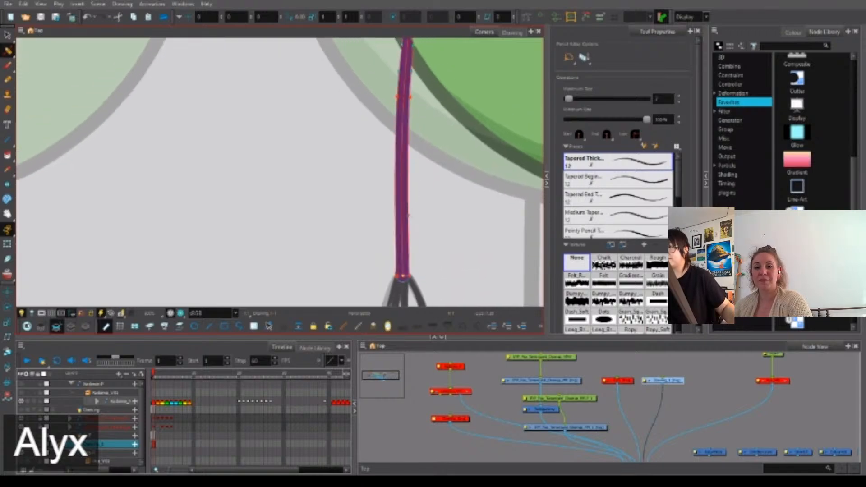
Select the thickness points along the lower part of the arm line and adjust their maximum size to match the reference arm.
mouse_move(440, 152)
left_mouse_down()
mouse_move(417, 305)
mouse_move(478, 231)
left_mouse_up()
left_click(665, 99)
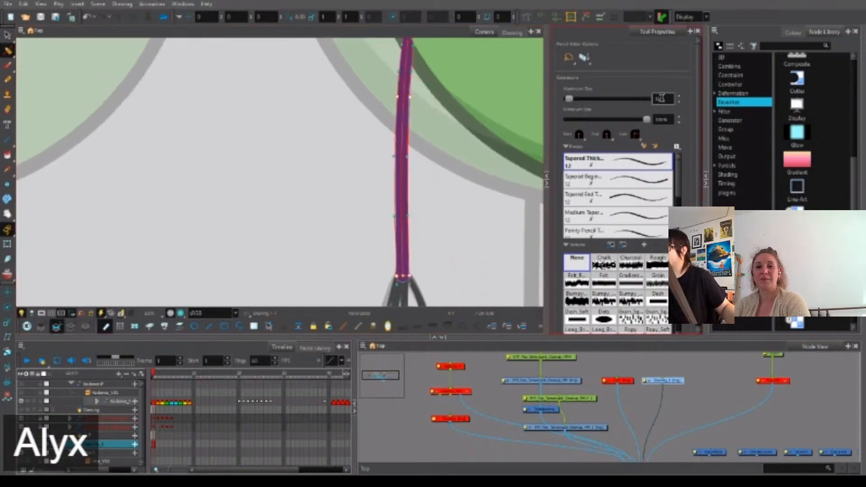
left_click_drag(666, 99, 648, 99)
type("5")
key("Return")
mouse_move(434, 253)
left_mouse_down()
mouse_move(436, 245)
mouse_move(426, 247)
left_mouse_up()
key("2")
key("2")
key("1")
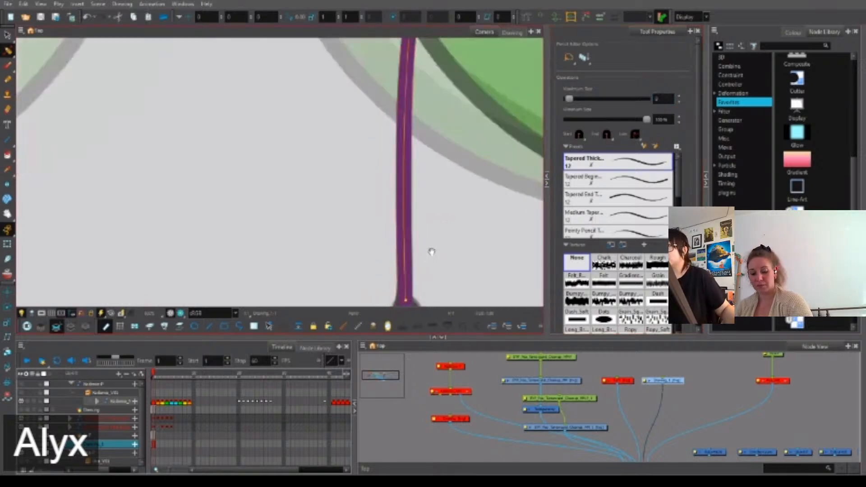
scroll(456, 229, "down", 2)
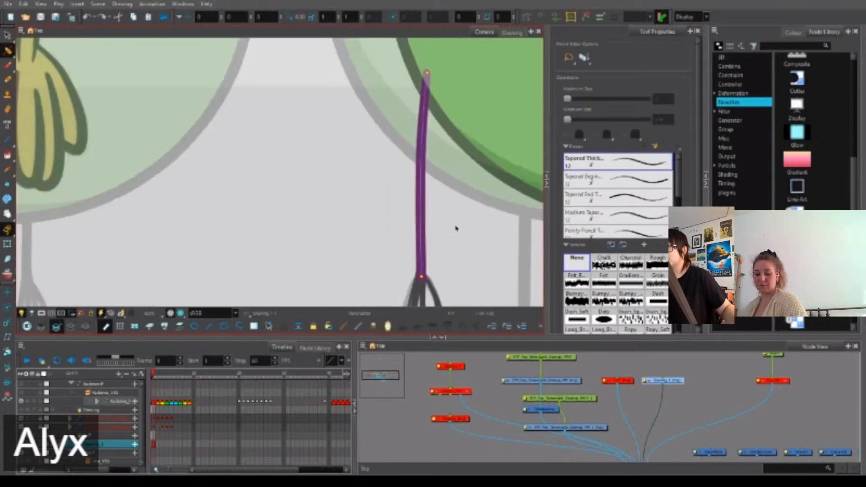
Disable the two turnaround cleanup nodes next to the Transparency node, and reselect the arm's drawing node.
left_click_drag(469, 257, 408, 185)
left_click_drag(607, 433, 592, 392)
key("d")
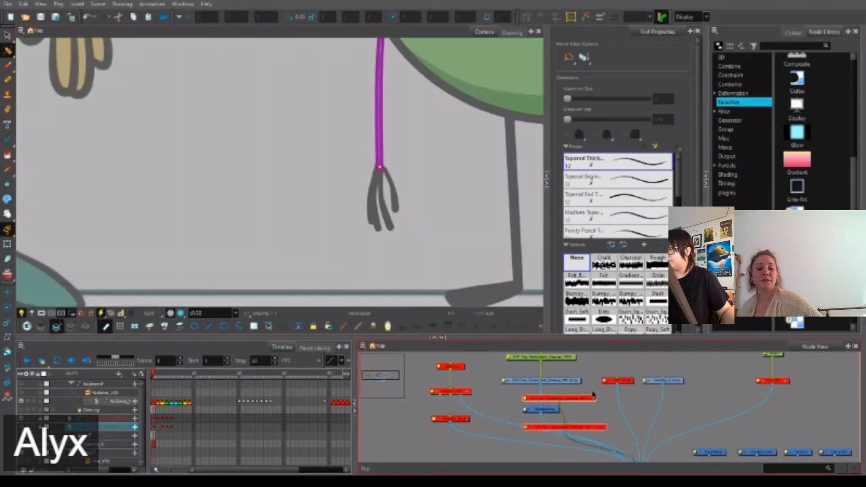
left_click_drag(680, 367, 675, 383)
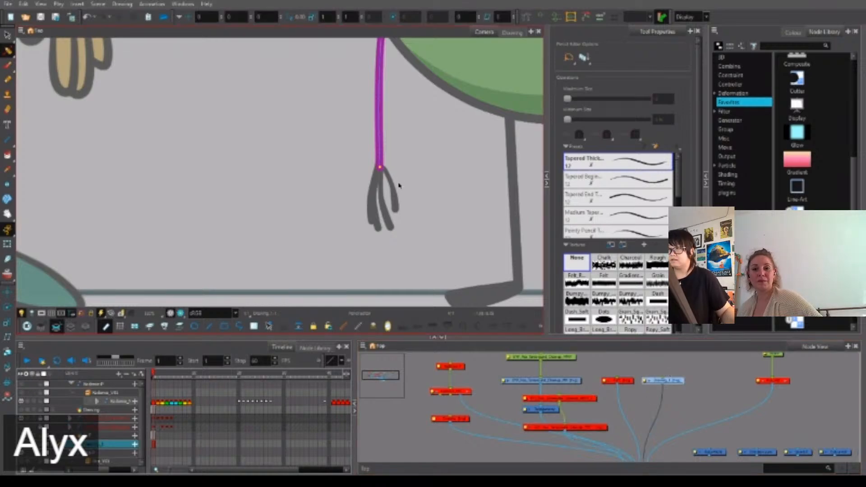
Draw four curved finger lines from the wrist over the reference hand with the Line tool.
scroll(401, 196, "up", 5)
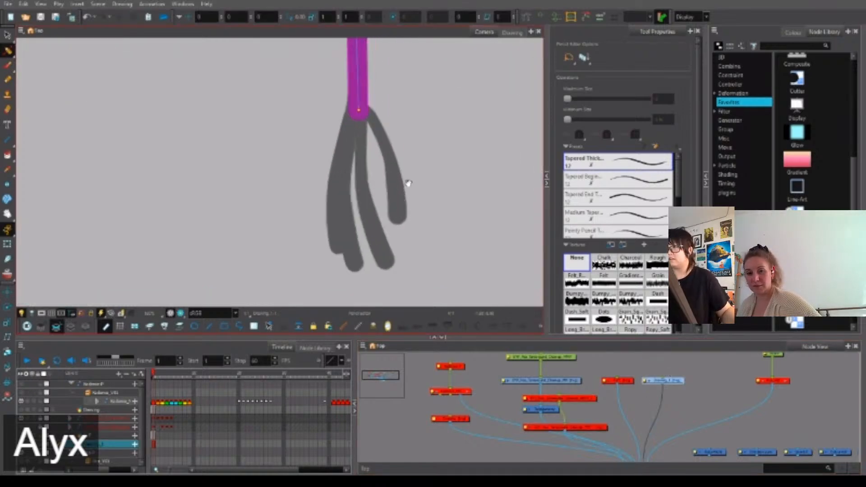
left_click(209, 329)
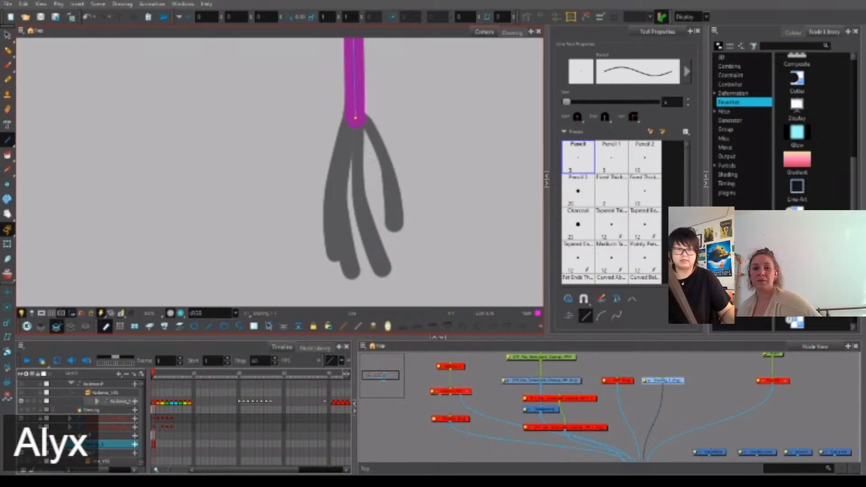
key("alt+/")
mouse_move(359, 118)
left_mouse_down()
mouse_move(375, 138)
mouse_move(393, 212)
mouse_move(394, 223)
mouse_move(359, 134)
mouse_move(359, 205)
mouse_move(385, 271)
left_mouse_up()
mouse_move(358, 119)
left_mouse_down()
mouse_move(341, 165)
mouse_move(341, 231)
mouse_move(353, 276)
mouse_move(346, 135)
mouse_move(330, 271)
left_mouse_up()
Select the four finger lines and increase their maximum size to match the thickness of the reference fingers.
key("alt+s")
left_click(662, 206)
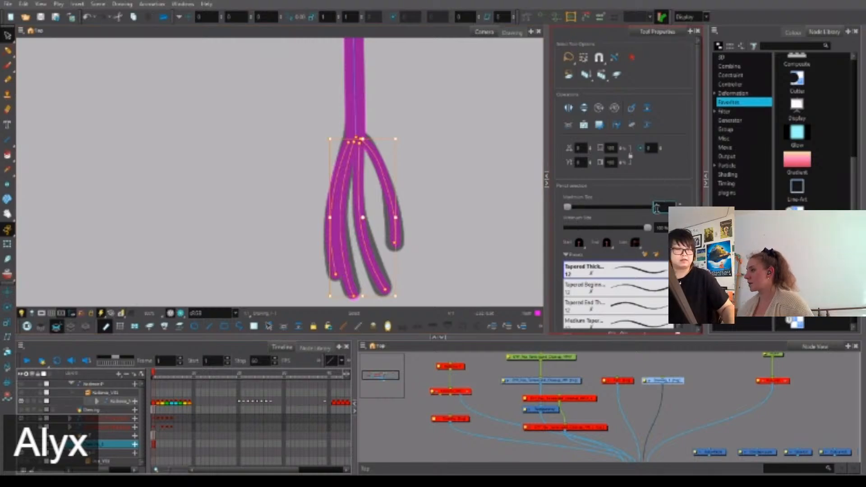
type("6")
key("Return")
Snap the upper end points of the finger lines onto the arm line's wrist end point with the Contour Editor.
scroll(371, 122, "up", 4)
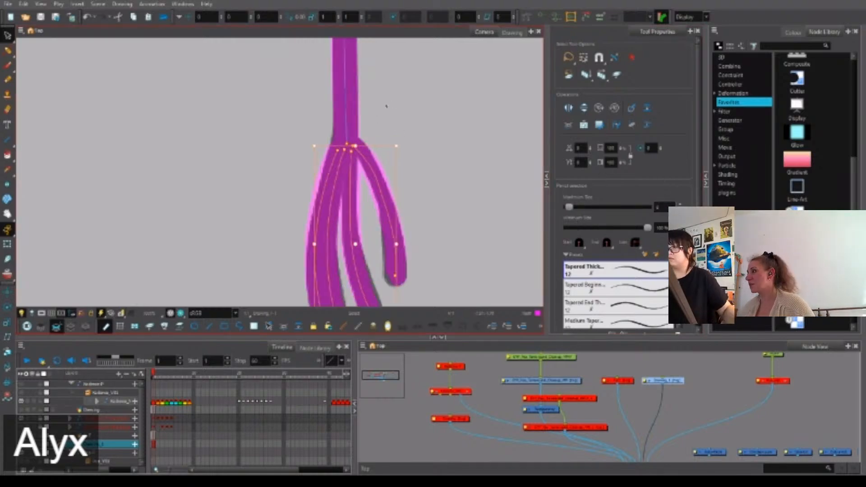
key("alt+q")
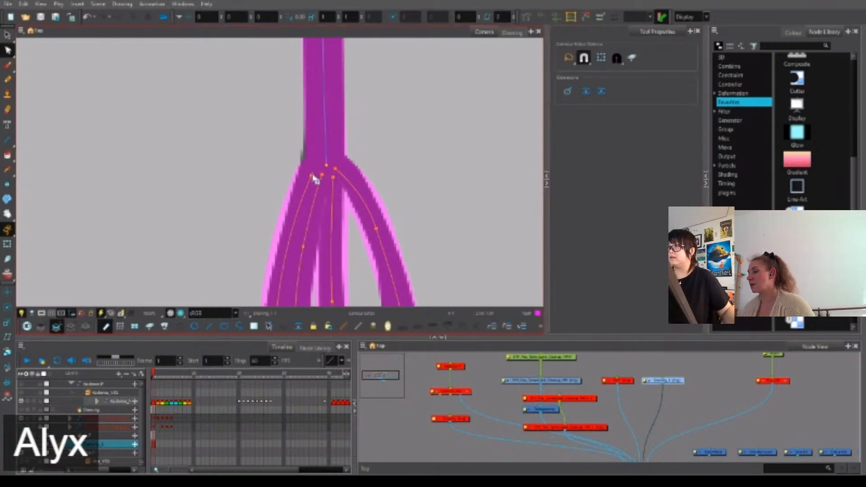
left_click_drag(311, 175, 326, 165)
left_click(326, 165)
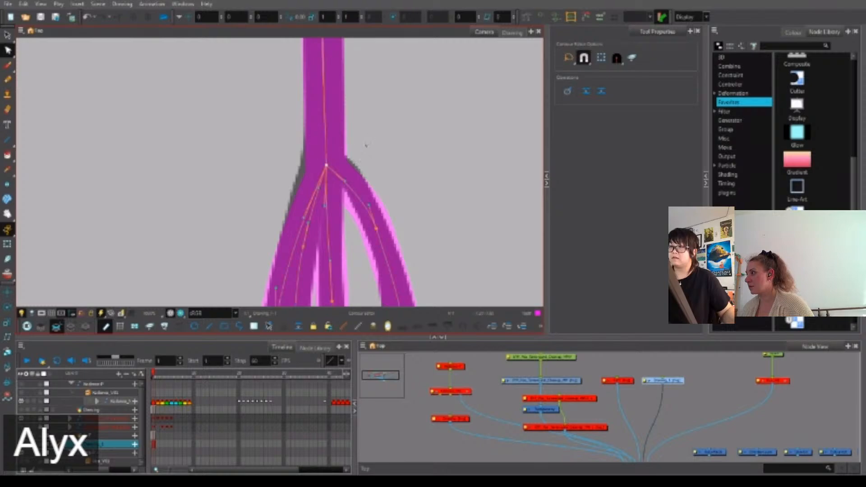
Adjust the curve of the short separate finger where it leaves the wrist, and remove the extra point near its tip.
left_click_drag(345, 182, 350, 174)
left_click_drag(382, 205, 372, 143)
scroll(372, 144, "down", 2)
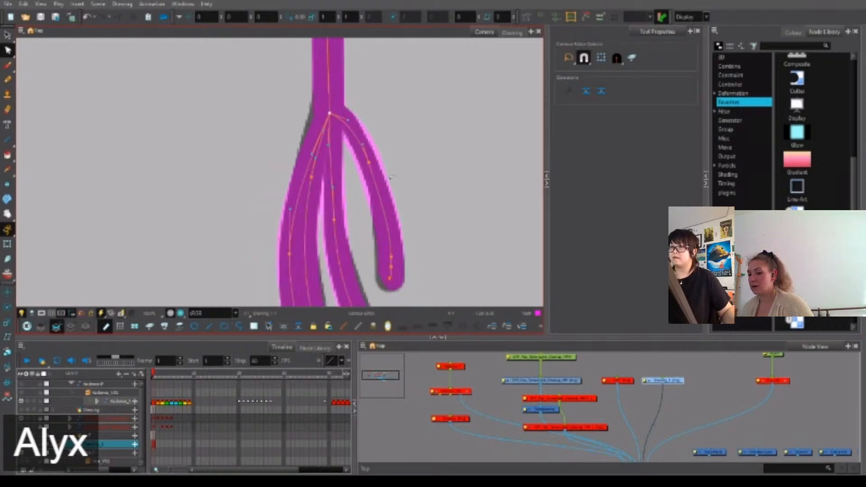
left_click_drag(395, 261, 395, 216)
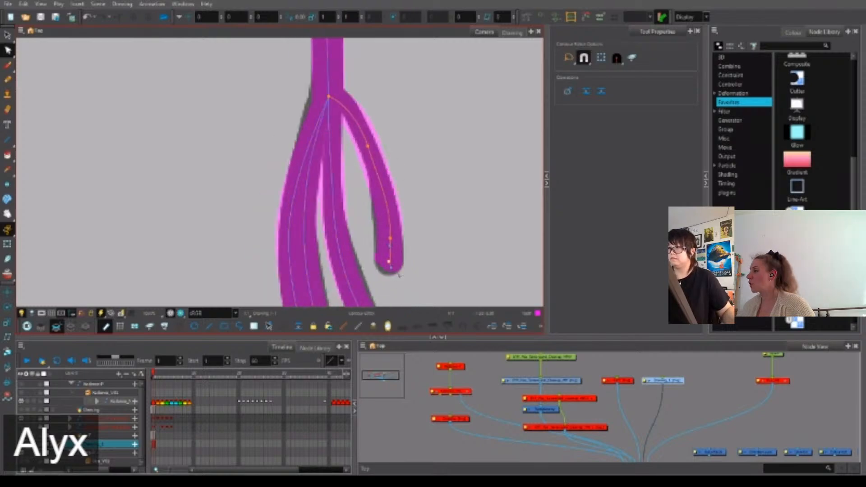
left_click_drag(389, 261, 431, 173)
key("ctrl+z")
key("ctrl+z")
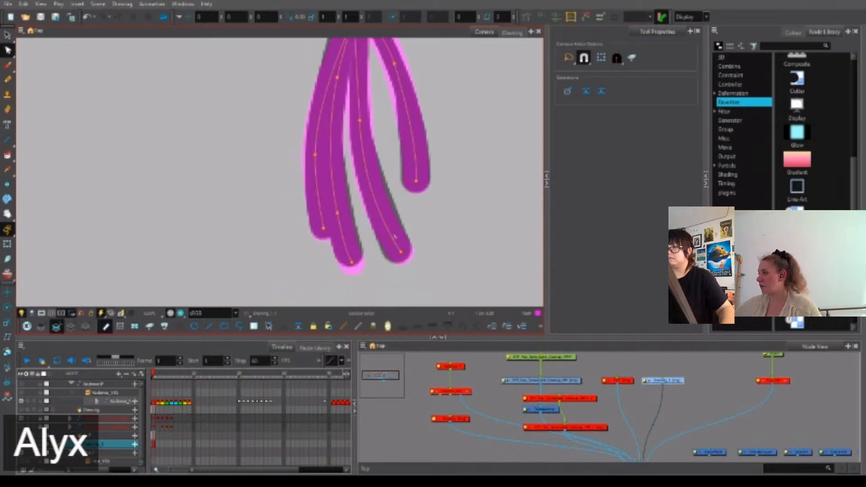
Adjust the mid-length control points on the three longer finger lines with the Contour Editor.
left_click(370, 185)
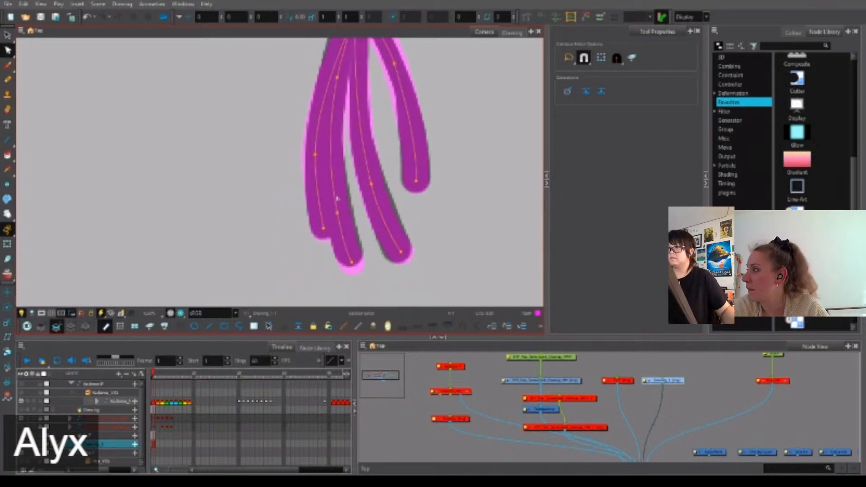
left_click(336, 198)
left_click(315, 173)
Reshape the outermost long finger by adjusting its wrist handle and middle point so it follows the reference finger.
left_click_drag(332, 196, 334, 283)
scroll(374, 78, "up", 1)
left_click(351, 94)
left_click_drag(328, 146, 322, 136)
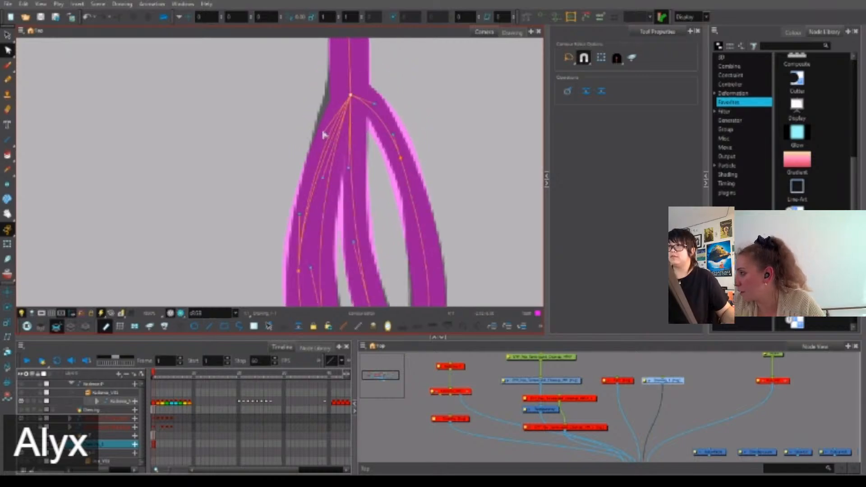
left_click_drag(323, 231, 347, 144)
left_click(323, 182)
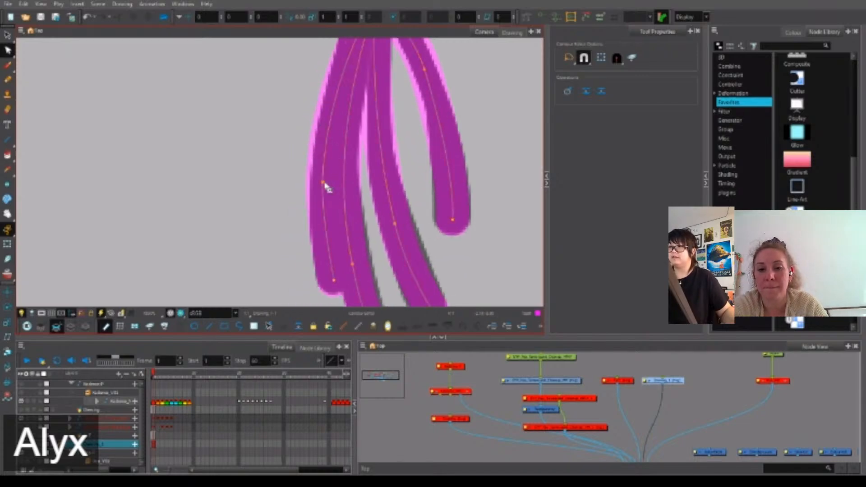
left_click(324, 184)
left_click(324, 184)
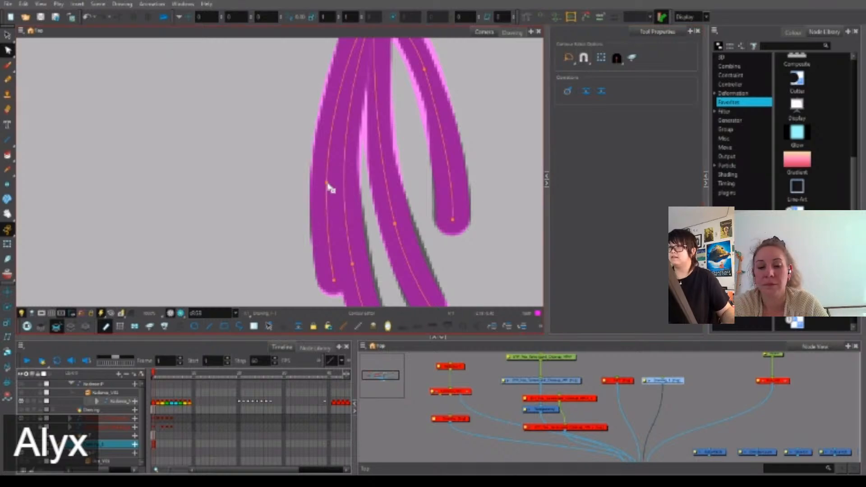
Reposition the middle point, its lower handle and the tip of the outermost long finger to match the reference.
mouse_move(327, 185)
left_mouse_down()
mouse_move(332, 158)
mouse_move(328, 205)
mouse_move(329, 160)
left_mouse_up()
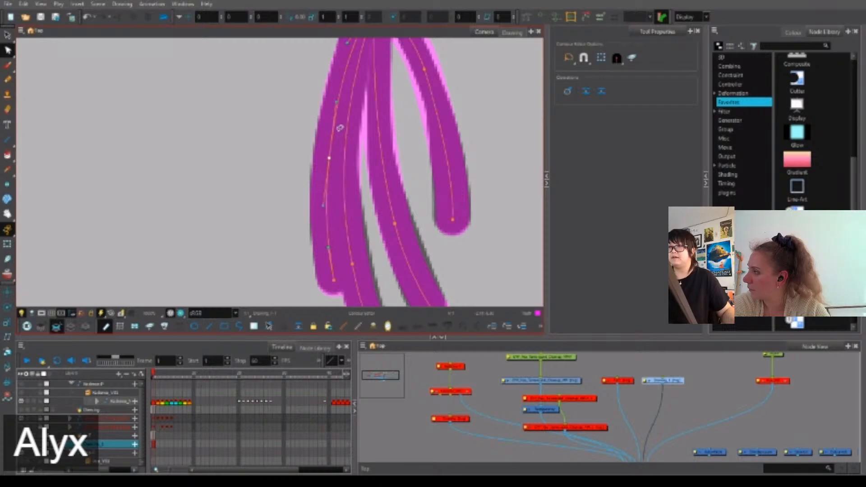
left_click_drag(323, 207, 323, 210)
left_click_drag(334, 280, 334, 277)
left_click(337, 276)
left_click(293, 228)
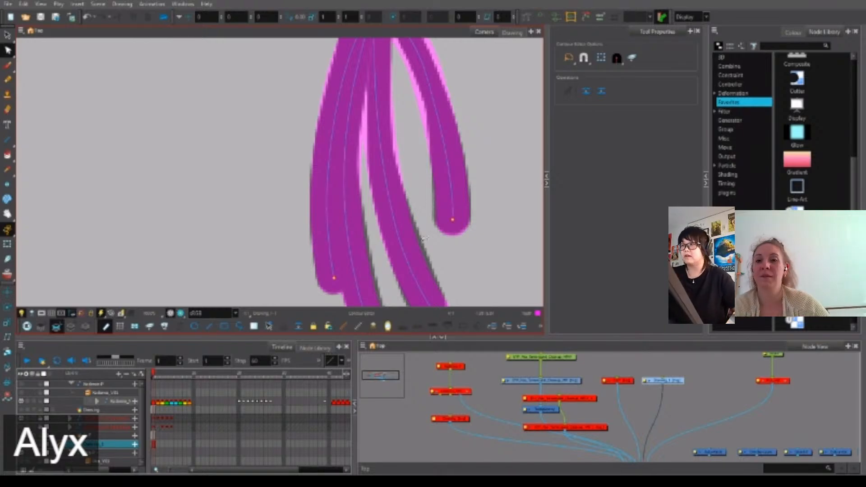
Reshape the middle long finger by adjusting its tip, lower curve handle and mid-length control point to follow the reference.
left_click_drag(438, 244, 383, 217)
scroll(383, 217, "down", 1)
left_click_drag(364, 259, 367, 293)
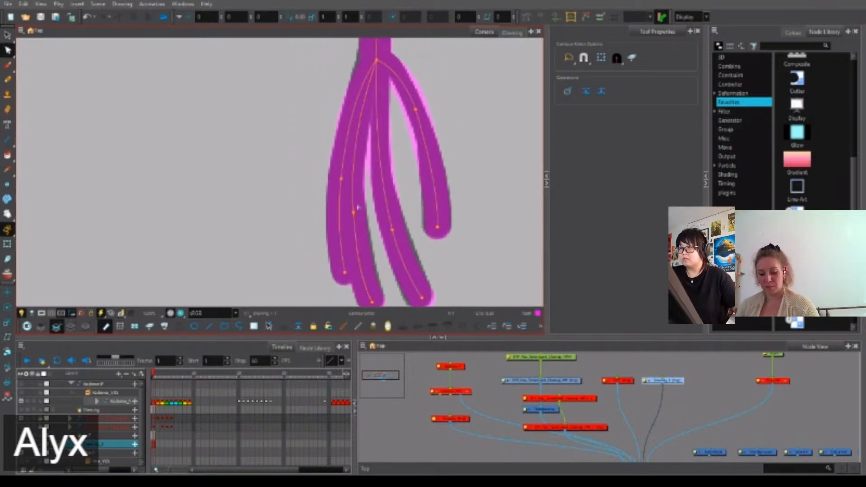
left_click(374, 234)
left_click_drag(375, 234, 372, 206)
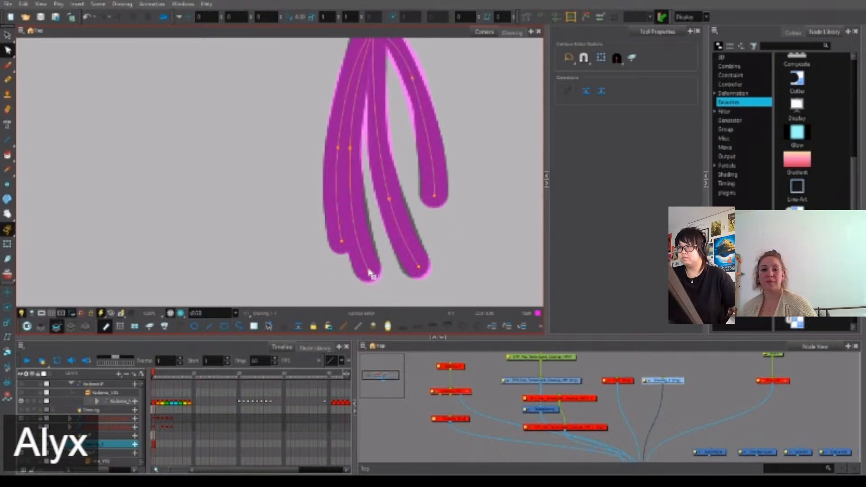
left_click(354, 234)
left_click_drag(369, 271, 368, 269)
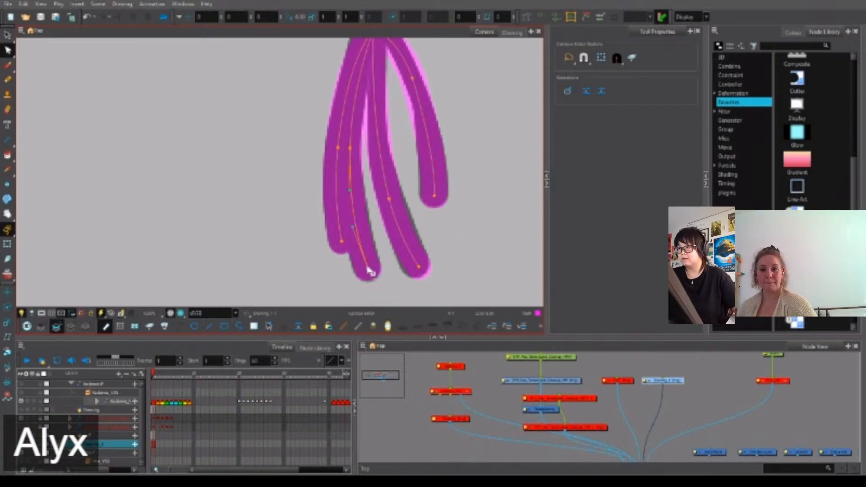
left_click_drag(353, 230, 356, 227)
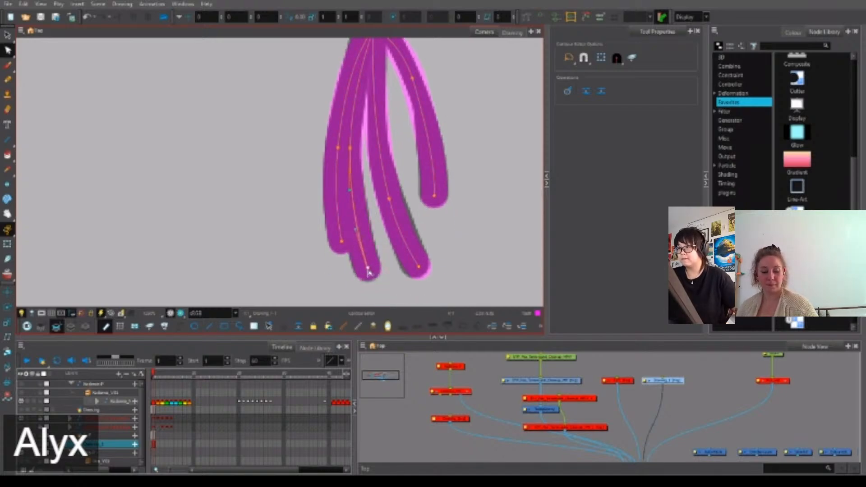
scroll(367, 271, "down", 2)
scroll(372, 130, "up", 1)
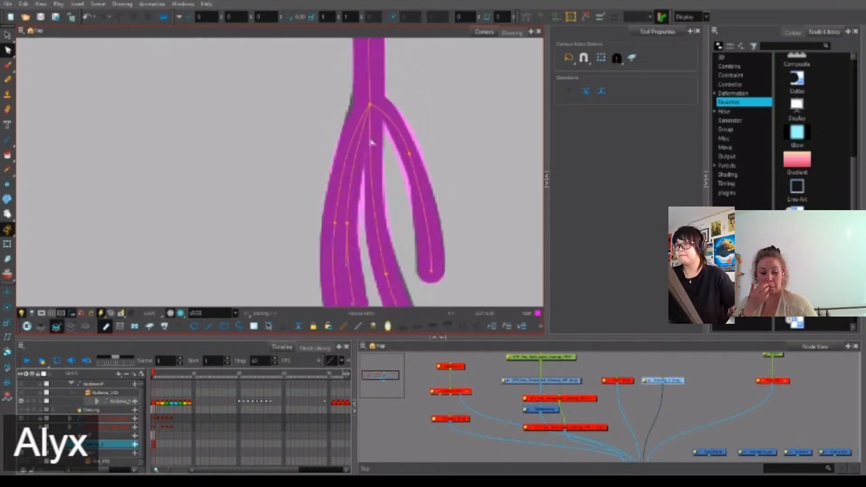
scroll(408, 275, "up", 2)
left_click_drag(343, 163, 344, 161)
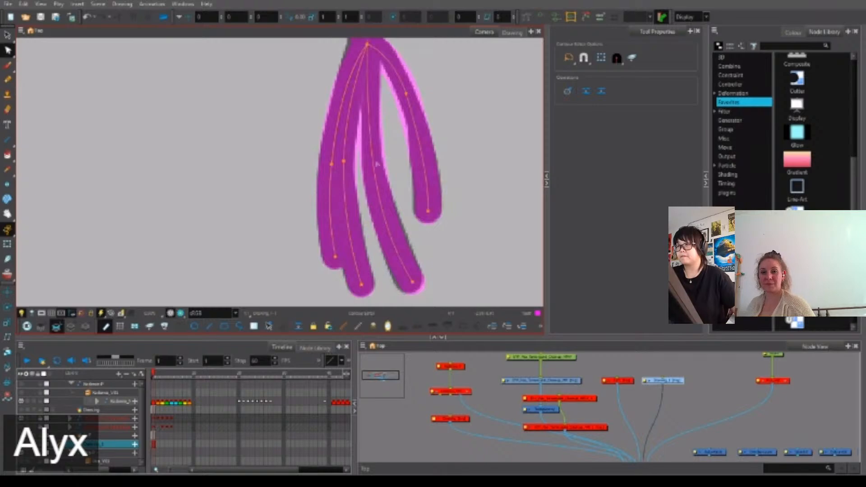
Add a control point midway along the innermost long finger, and adjust its tip and lower curve handle.
left_click(374, 168, "ctrl")
left_click_drag(412, 282, 410, 281)
left_click_drag(395, 252, 394, 249)
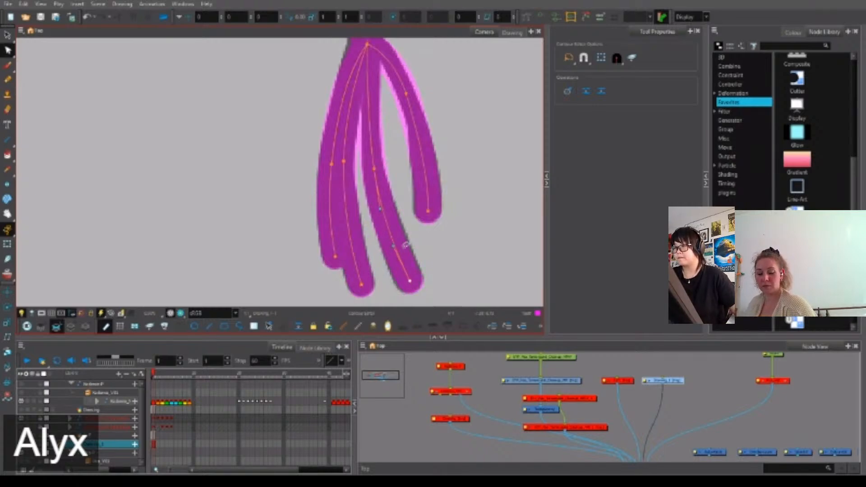
Try several maximum thickness values on the wrist end of the short separate finger with the Pencil Editor.
left_click(439, 227)
left_click_drag(440, 227, 428, 273)
key("1")
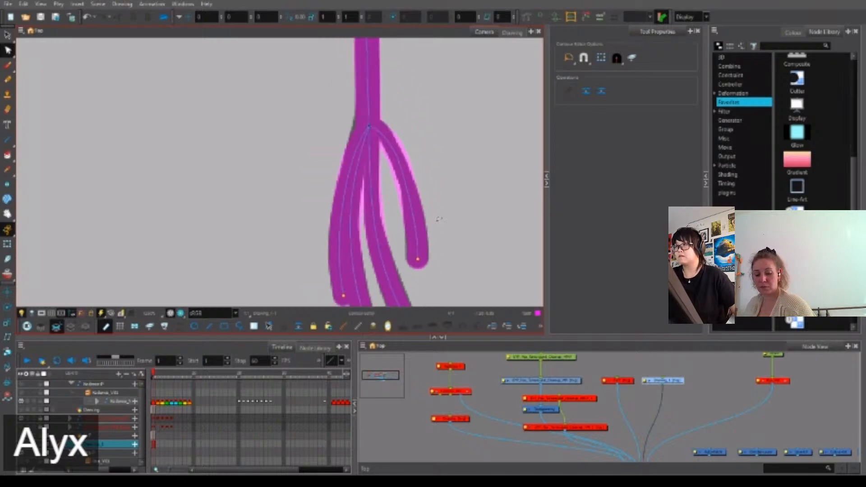
key("alt+w")
left_click(373, 125)
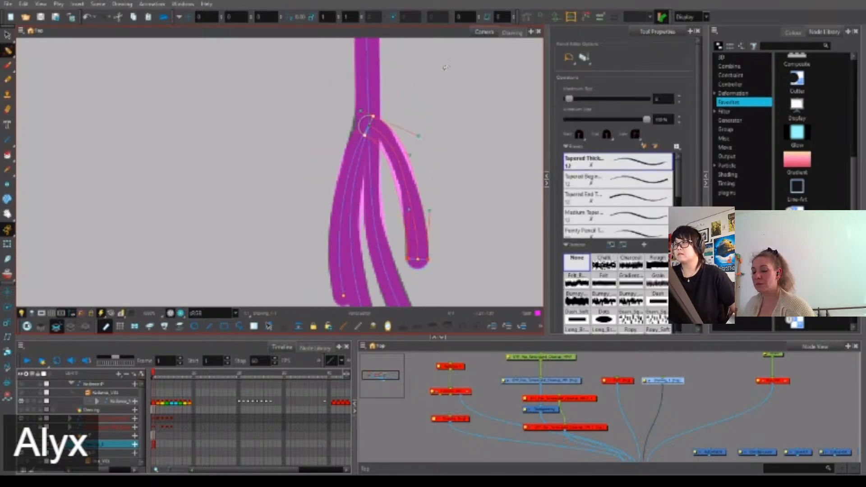
double_click(659, 98)
type("10")
key("Return")
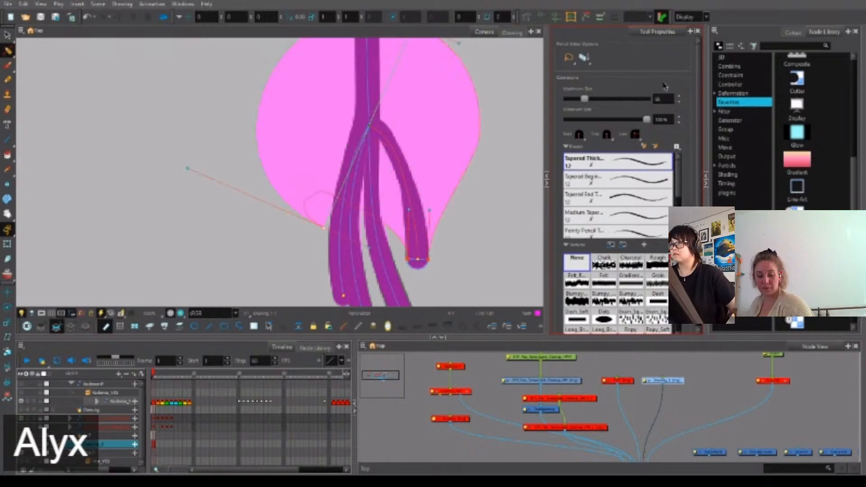
double_click(659, 98)
type("3")
key("Return")
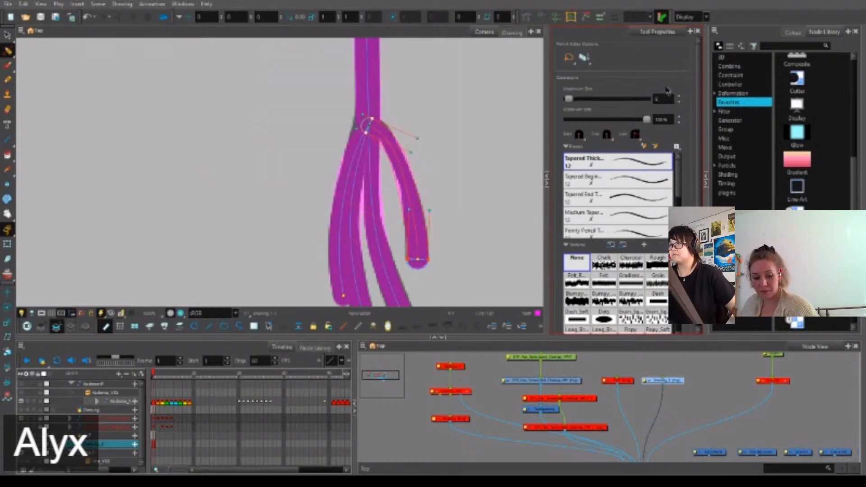
double_click(658, 98)
type("5")
key("Return")
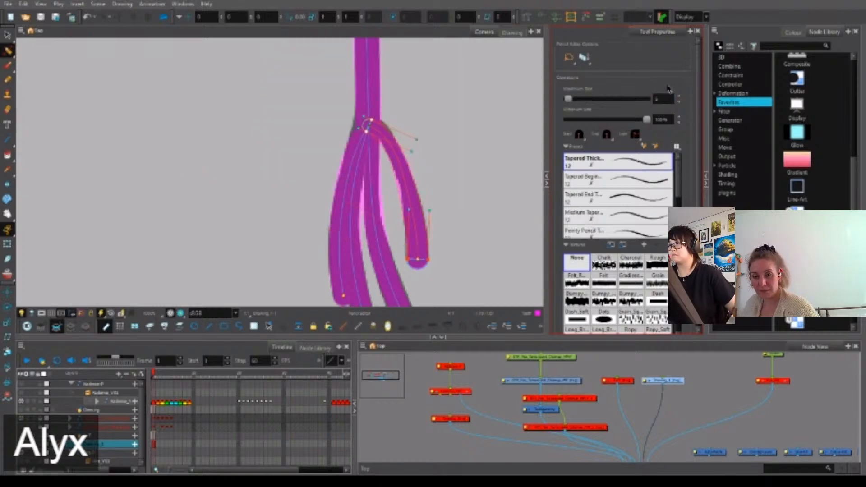
Raise the shared wrist point slightly and shift the short finger's middle control point closer to its tip with the Contour Editor.
key("alt+q")
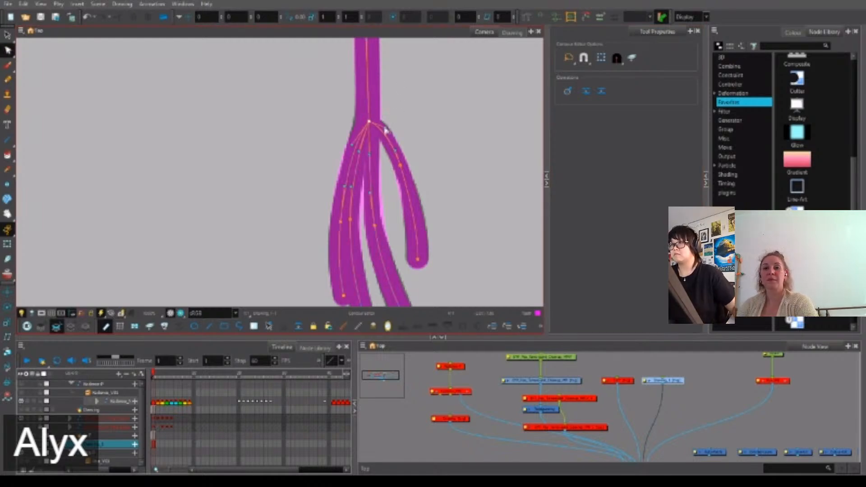
key("ctrl+z")
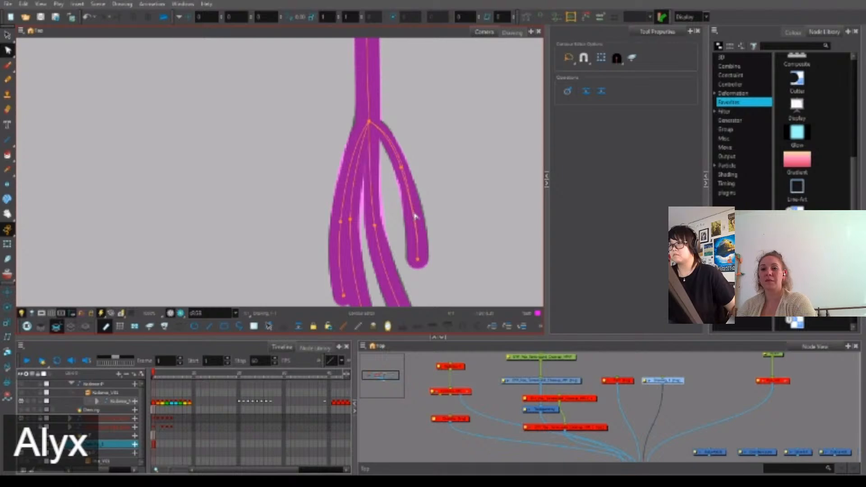
key("ctrl+z")
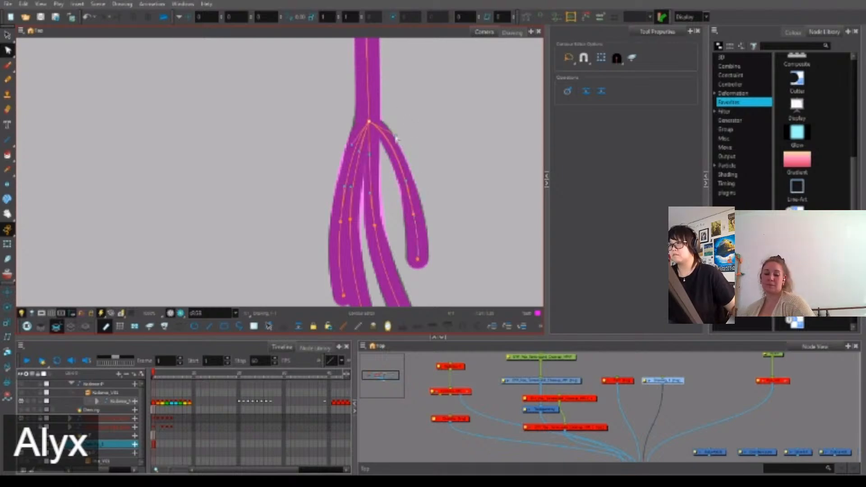
Set the maximum thickness to 6 at the short finger's wrist end and to 5 at the innermost long finger's wrist end.
key("alt+w")
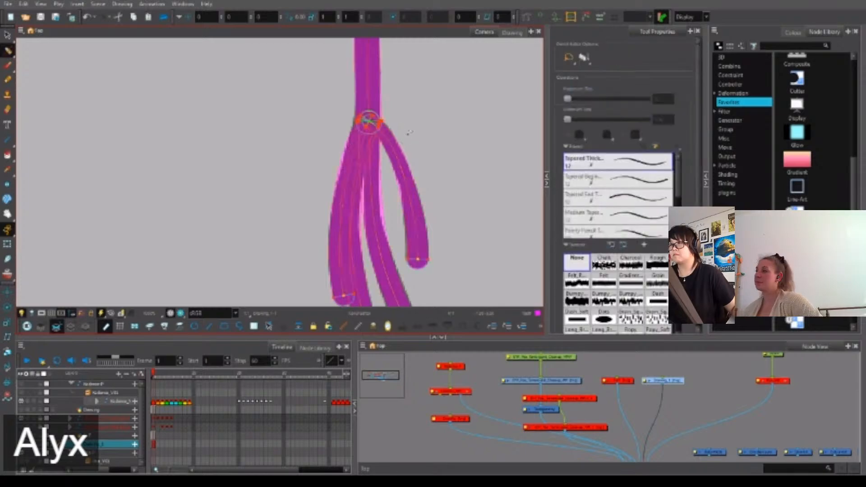
left_click(370, 120)
left_click_drag(670, 99, 641, 102)
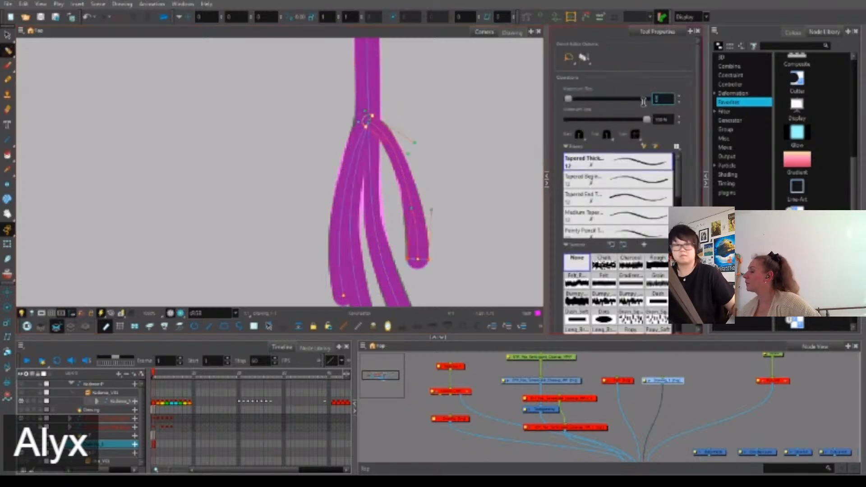
type("6")
left_click(373, 177)
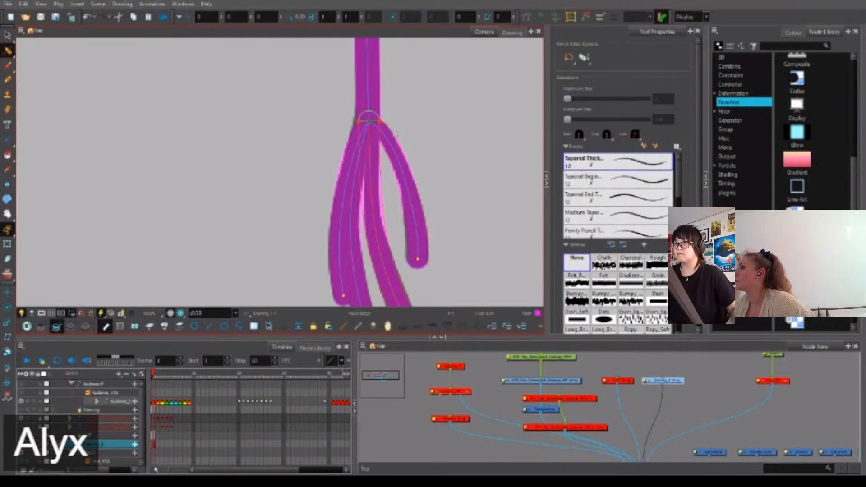
mouse_move(353, 101)
left_mouse_down()
mouse_move(385, 130)
mouse_move(361, 105)
mouse_move(388, 118)
left_mouse_up()
type("5")
key("Return")
Set the maximum thickness to 6 at the middle long finger's wrist end and to 4 at the outermost finger's wrist end.
left_click(357, 179)
left_click_drag(669, 98, 654, 99)
type("6")
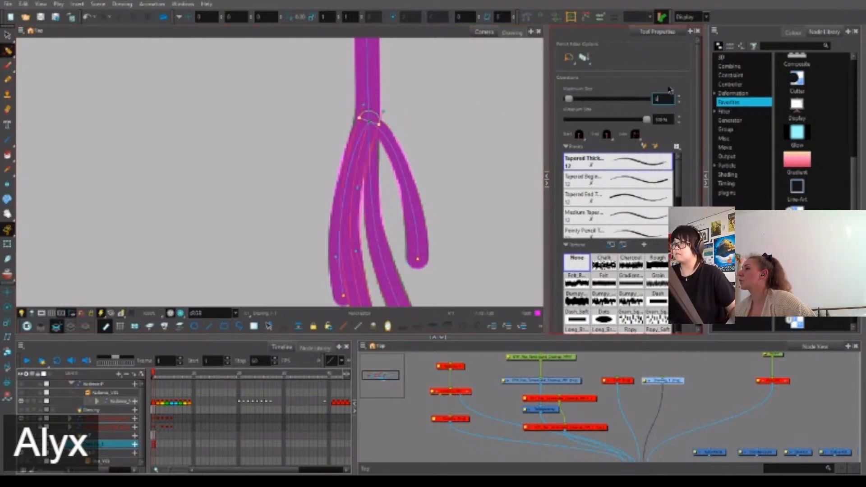
key("Return")
left_click(343, 213)
left_click_drag(375, 144, 367, 142)
left_click_drag(670, 100, 654, 99)
type("4")
key("Return")
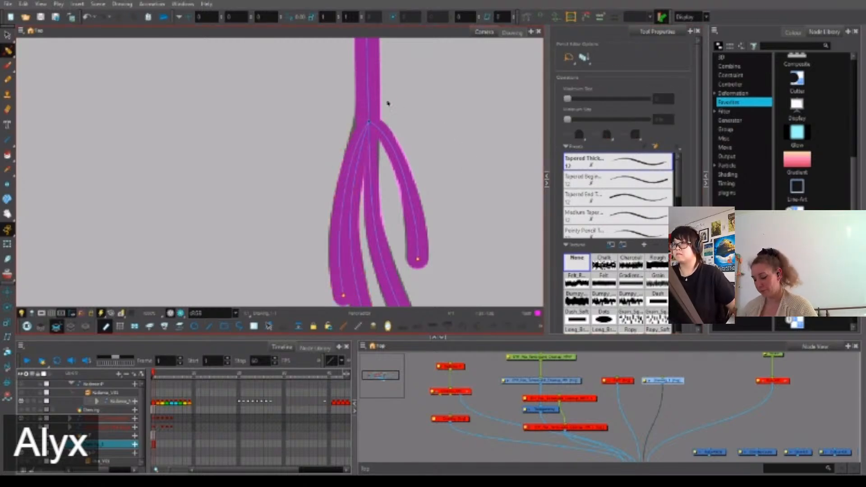
Nudge the shared wrist point of the finger lines slightly sideways with the Contour Editor to align it with the reference.
key("alt+q")
scroll(368, 122, "up", 5)
key("Up")
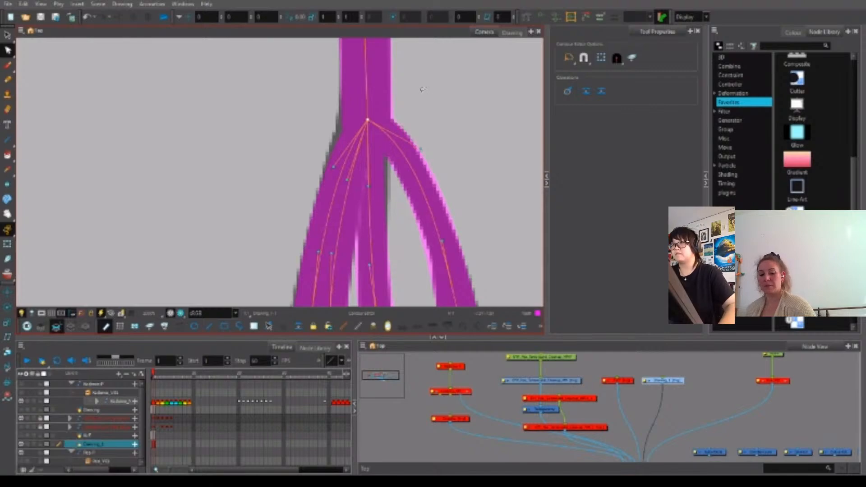
key("Left")
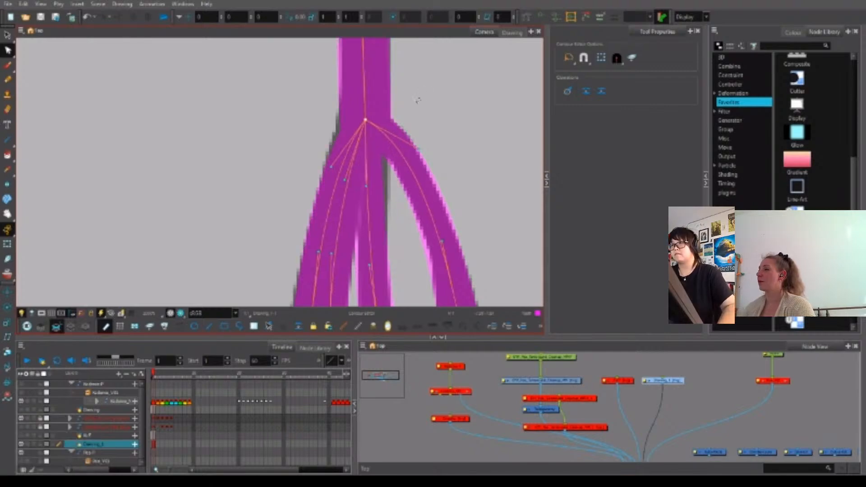
key("Down")
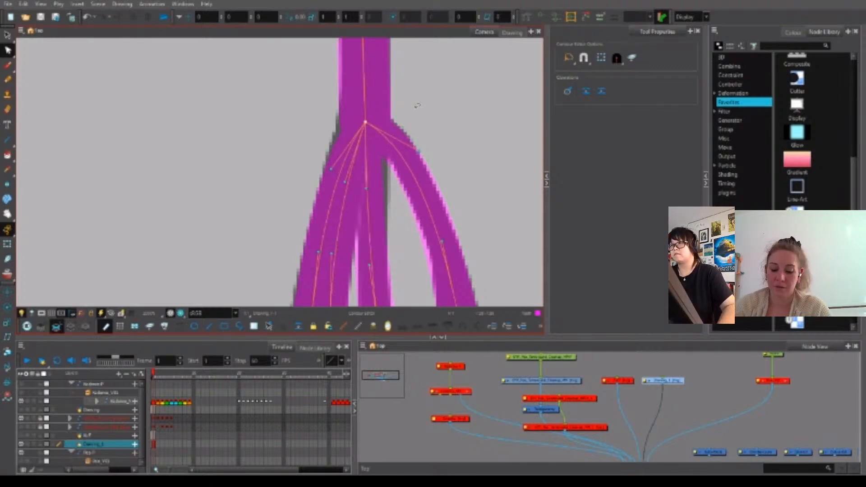
key("space")
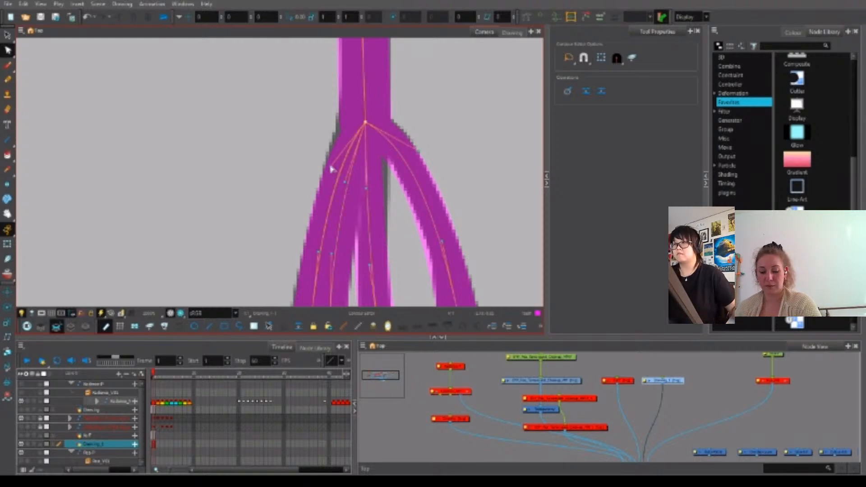
Detach the innermost long finger's upper end from the shared wrist point and move it slightly toward the short finger.
key("space")
left_click_drag(335, 227, 389, 83)
key("1")
key("1")
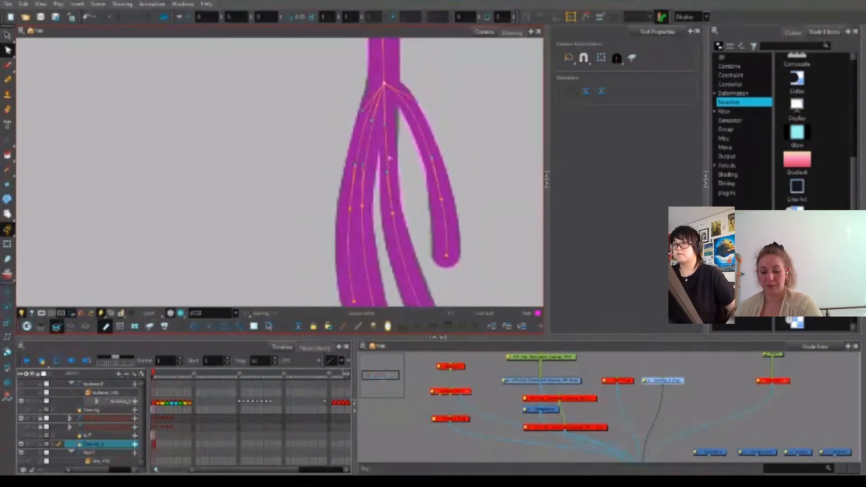
key("2")
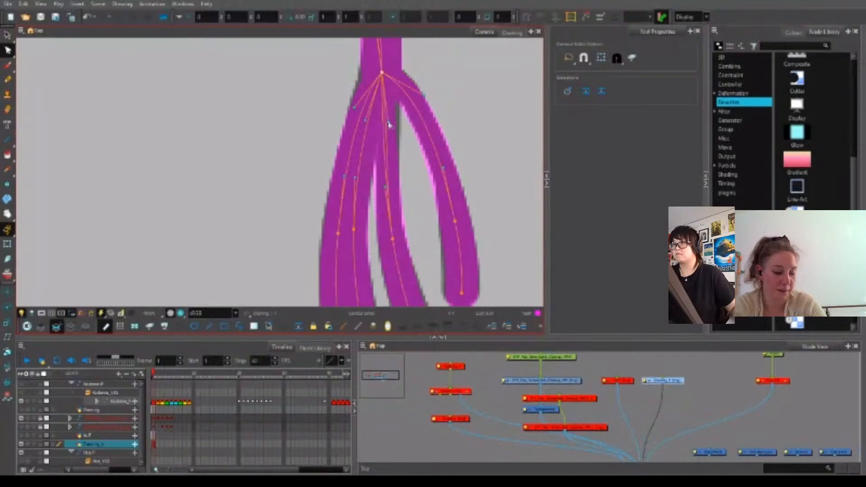
key("ctrl+z")
left_click(384, 136, "ctrl")
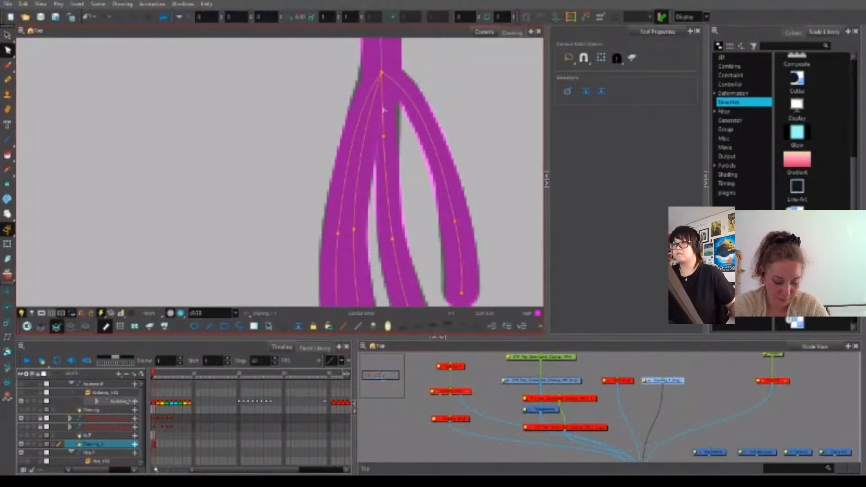
key("Delete")
left_click_drag(384, 136, 391, 66)
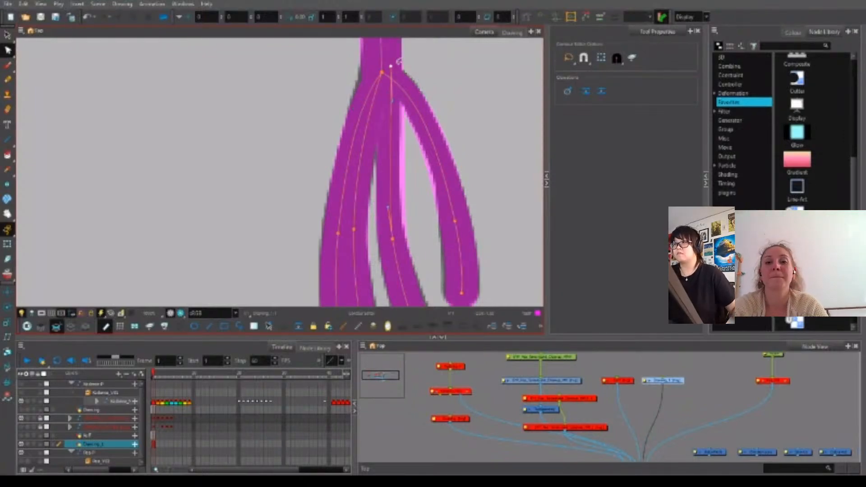
Fine-tune the detached upper end of the innermost long finger and its curve handles so the line follows the reference.
left_click_drag(392, 103, 388, 116)
left_click_drag(391, 67, 393, 67)
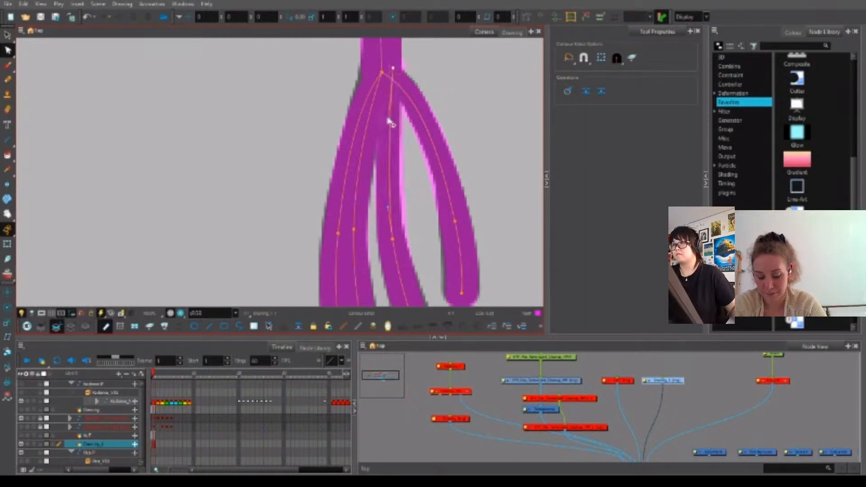
left_click_drag(388, 117, 386, 128)
left_click_drag(387, 207, 386, 188)
Set the maximum thickness to 6 at the innermost long finger's tip with the Pencil Editor and compare it with the neighbouring fingertips.
left_click_drag(421, 229, 424, 143)
scroll(431, 248, "down", 3)
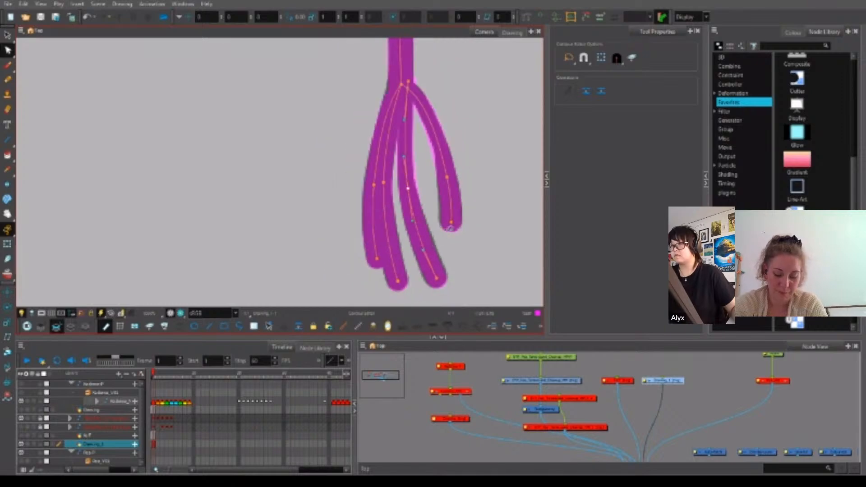
key("alt+w")
left_click_drag(460, 256, 422, 293)
left_click_drag(668, 99, 647, 100)
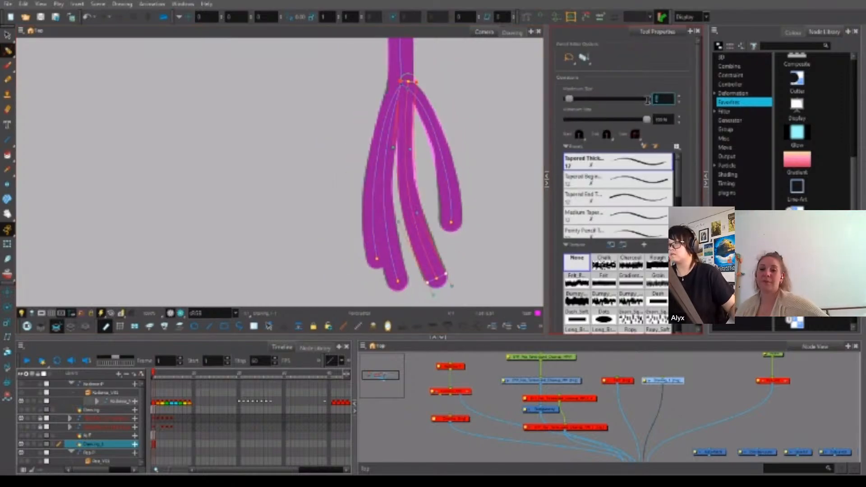
type("6")
key("Return")
left_click(464, 221)
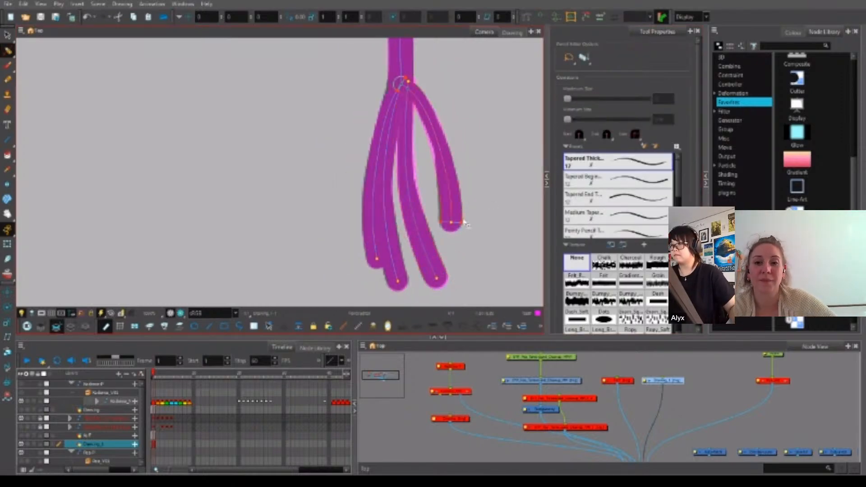
left_click(401, 272)
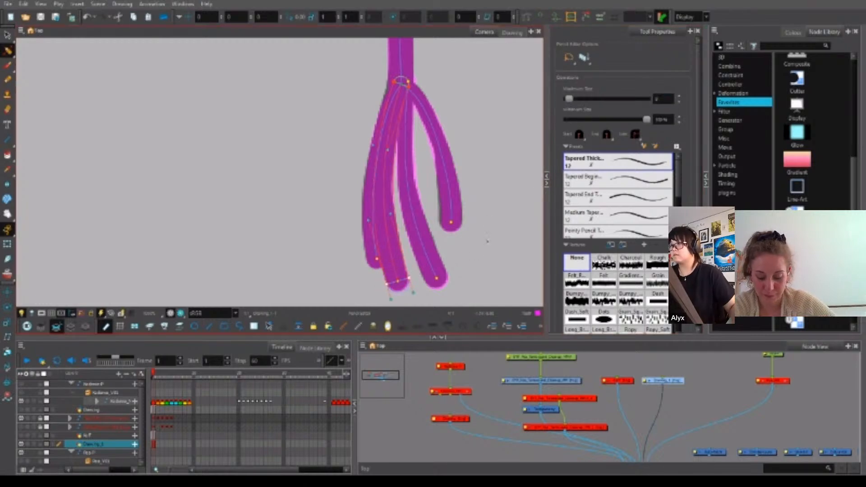
Nudge the innermost long finger's tip point and the curve handles above it with the Contour Editor to follow the reference.
scroll(397, 284, "up", 2)
key("alt+q")
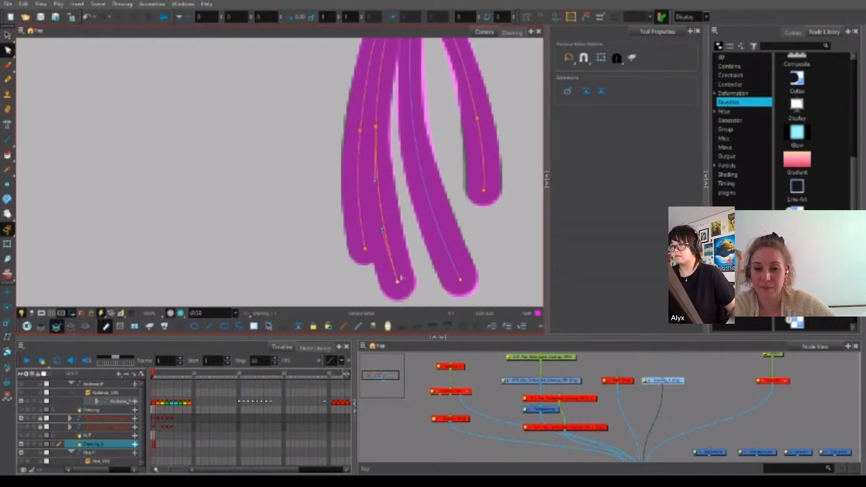
left_click(462, 281)
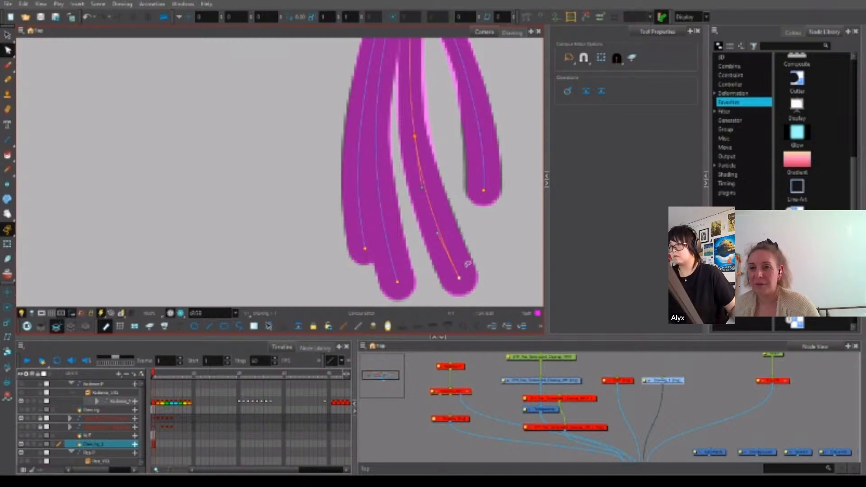
left_click_drag(439, 234, 439, 230)
left_click_drag(422, 187, 424, 188)
Reduce the maximum thickness at the innermost long finger's upper end with the Pencil Editor.
left_click_drag(442, 128, 437, 247)
key("alt+w")
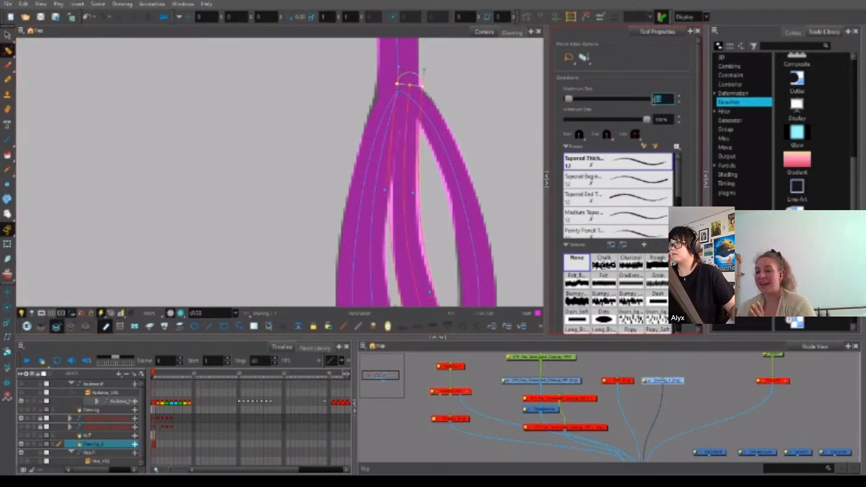
left_click(474, 109)
left_click_drag(410, 137, 385, 72)
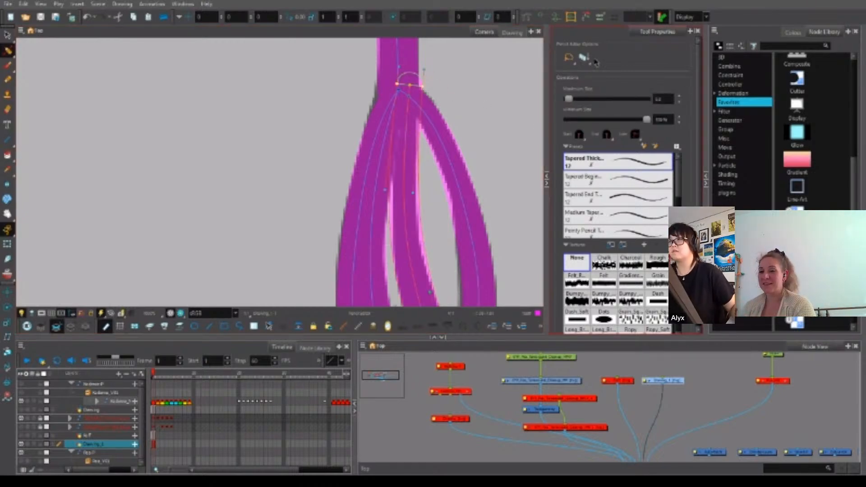
left_click(661, 99)
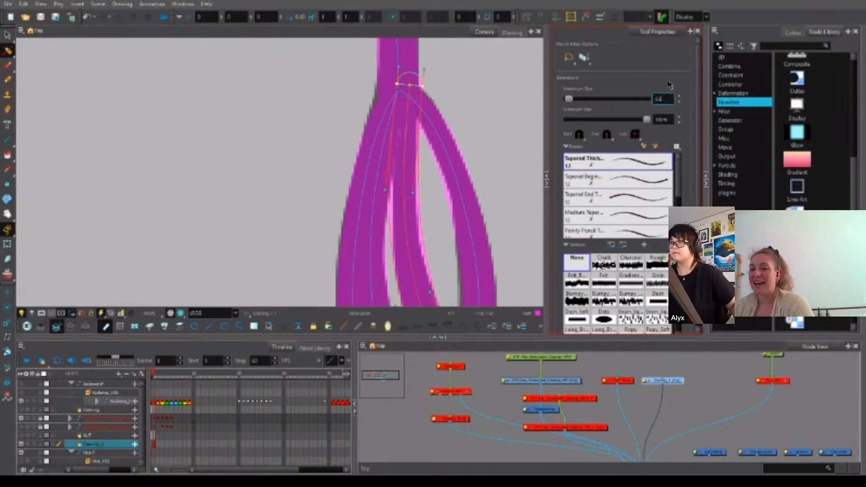
double_click(665, 97)
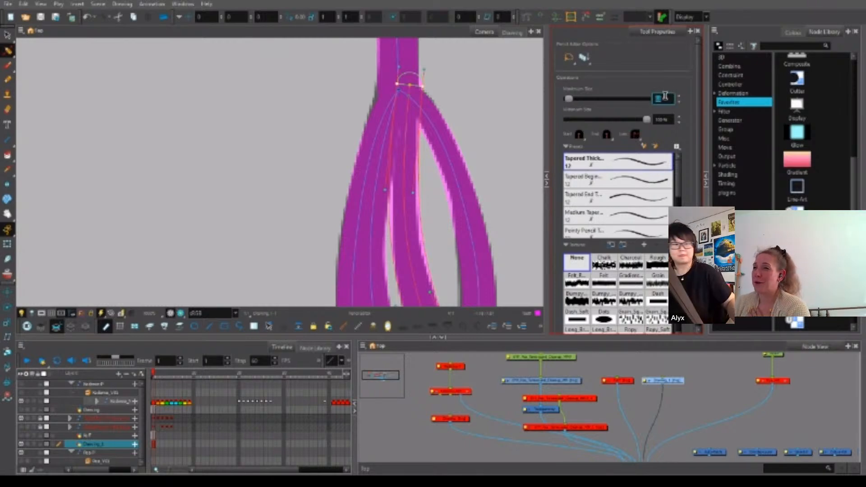
key("Return")
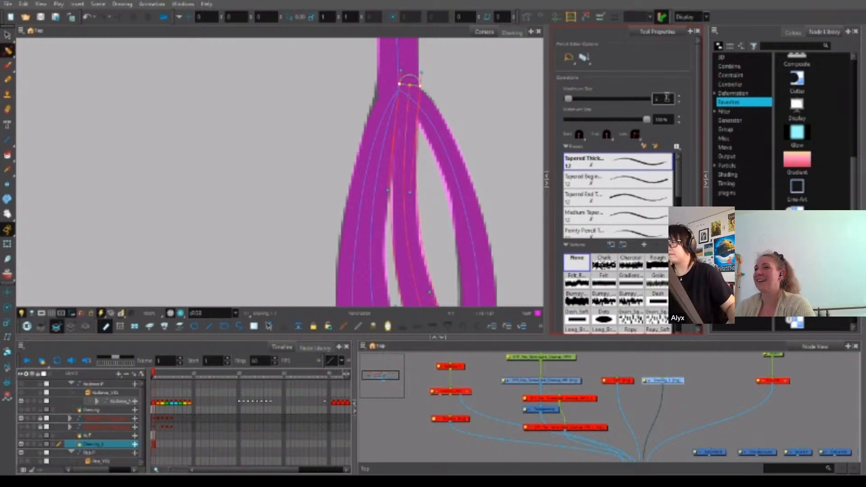
Snap the innermost long finger's upper end onto the short finger's centre line with the Contour Editor's contour snapping.
key("alt+q")
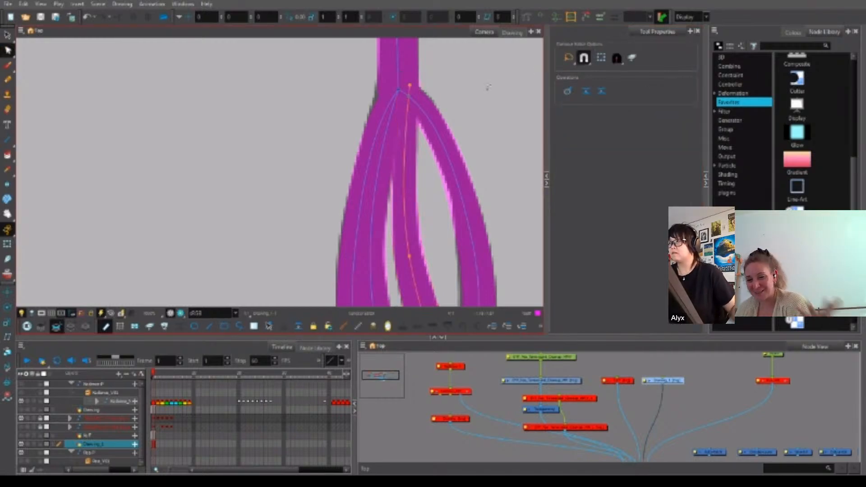
left_click(410, 85)
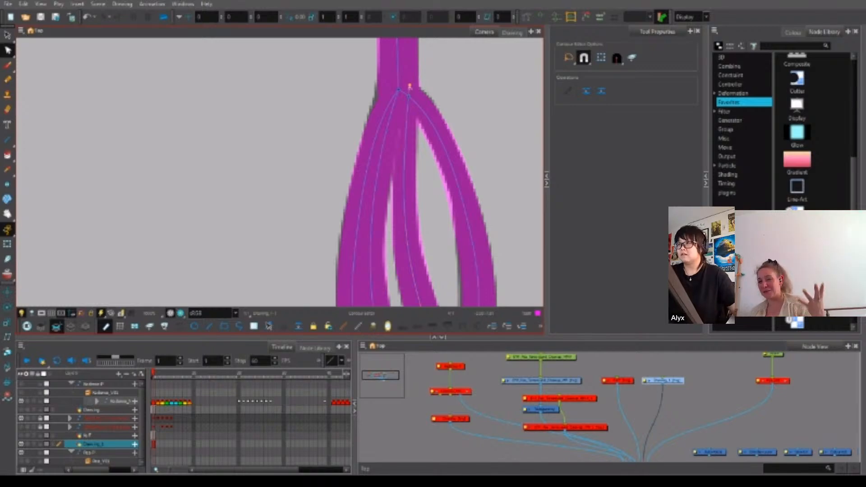
left_click_drag(409, 99, 410, 97)
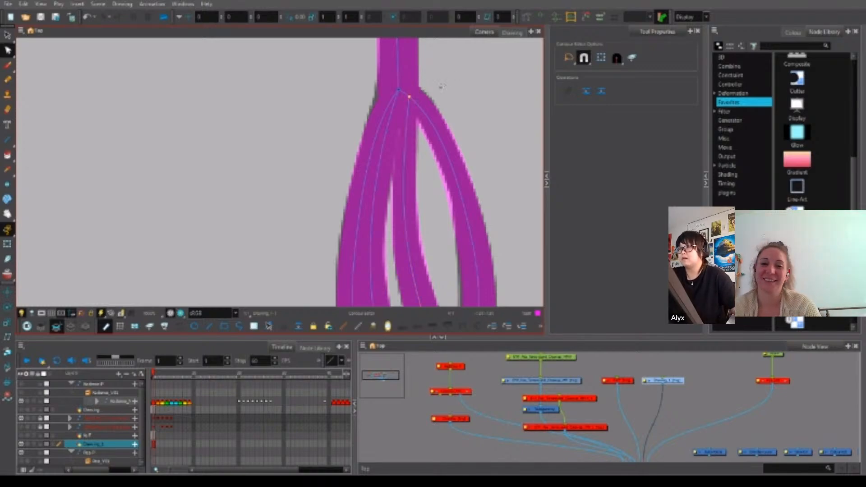
scroll(413, 85, "up", 1)
scroll(408, 99, "up", 6)
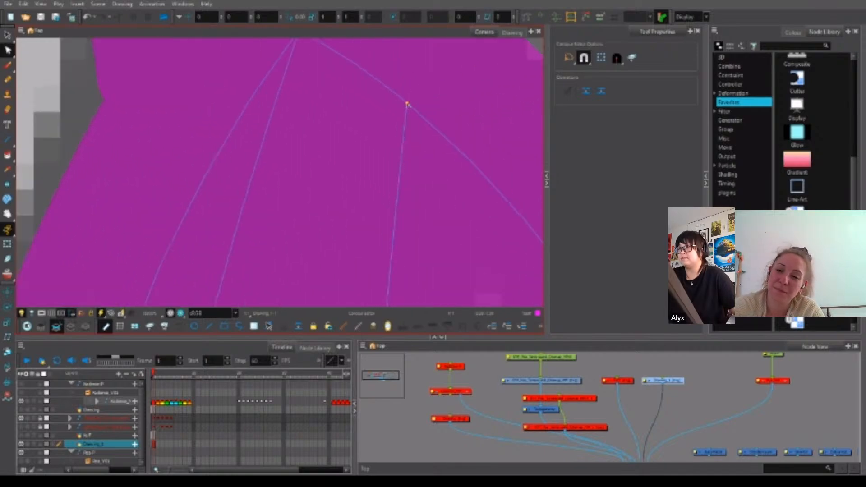
left_click(406, 104)
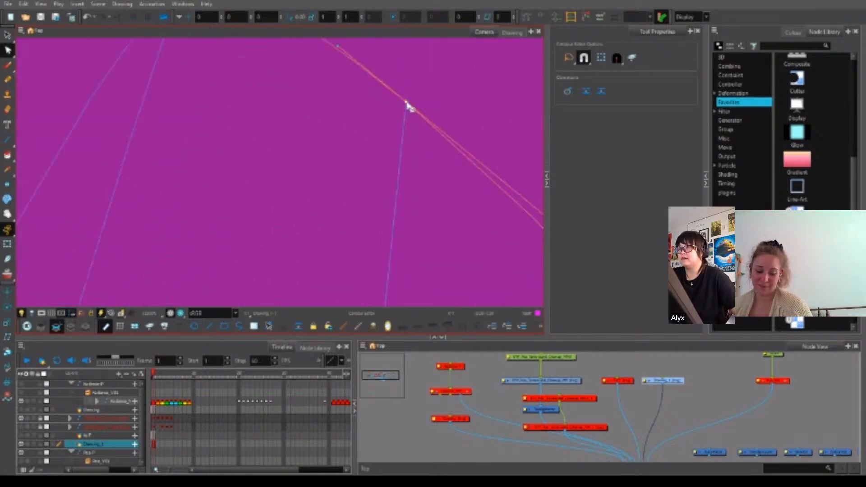
scroll(408, 106, "down", 6)
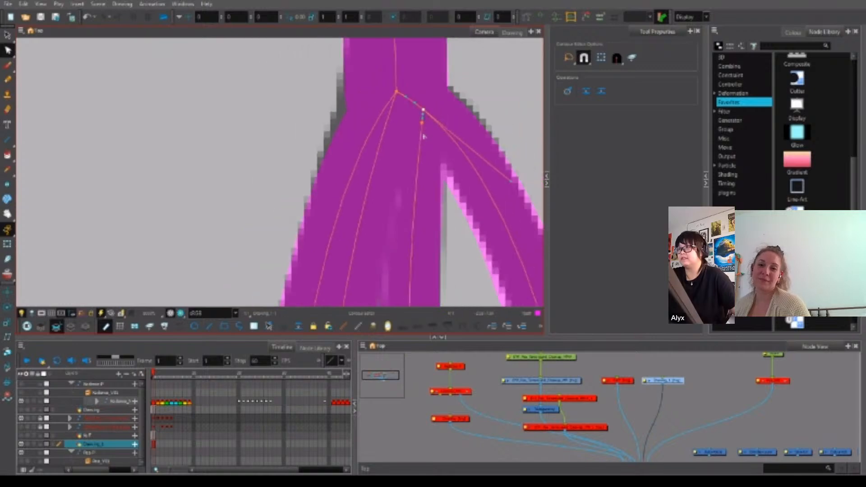
Try repositioning the middle control point of the innermost long finger's line to follow the reference.
scroll(424, 134, "down", 3)
left_click_drag(425, 130, 427, 67)
left_click(420, 190)
left_click(426, 180)
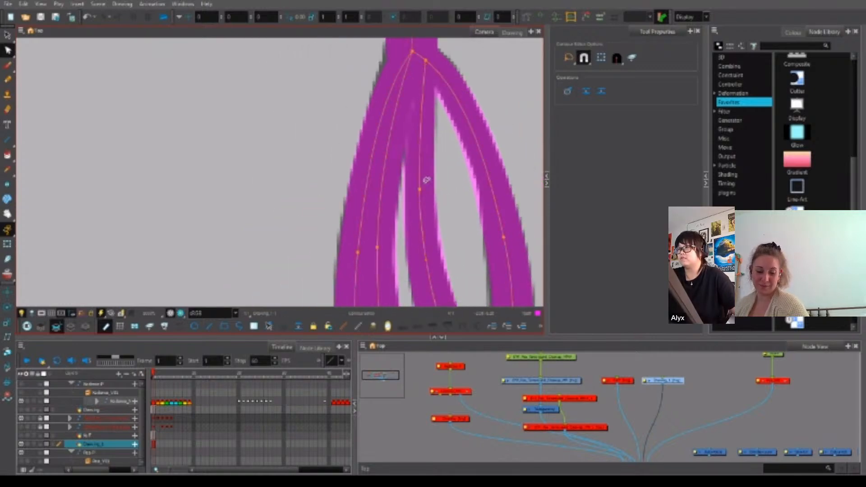
scroll(438, 194, "down", 1)
left_click_drag(437, 205, 432, 136)
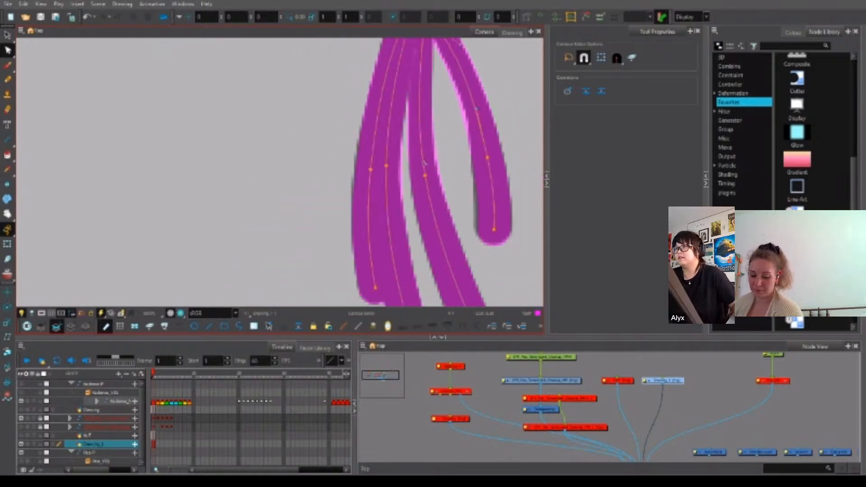
scroll(433, 152, "down", 1)
scroll(437, 147, "down", 1)
left_click_drag(435, 134, 436, 167)
scroll(450, 108, "up", 2)
Set the maximum thickness to 5 at the innermost long finger's upper end, where it meets the short finger.
left_click(408, 87)
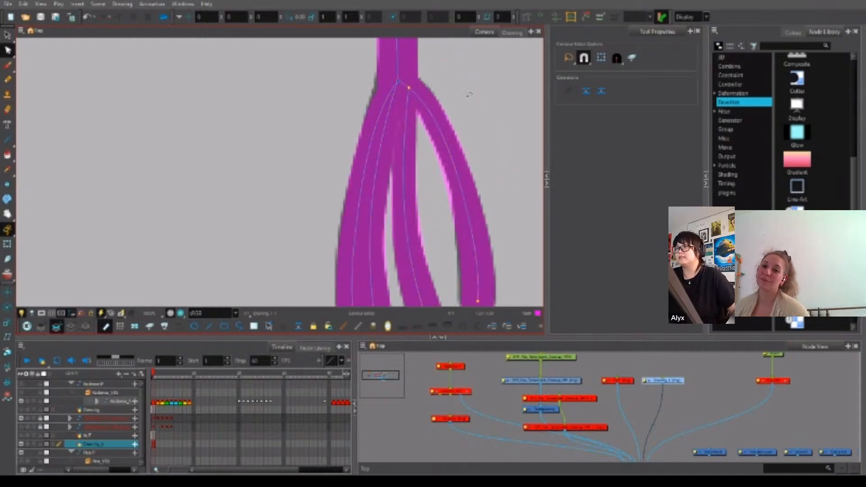
left_click_drag(432, 214, 436, 199)
key("alt+w")
left_click(412, 74)
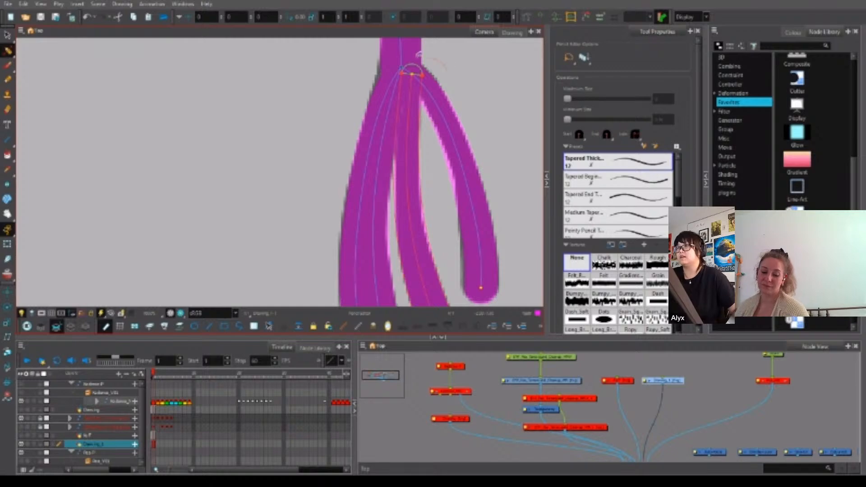
left_click(419, 54)
left_click(663, 98)
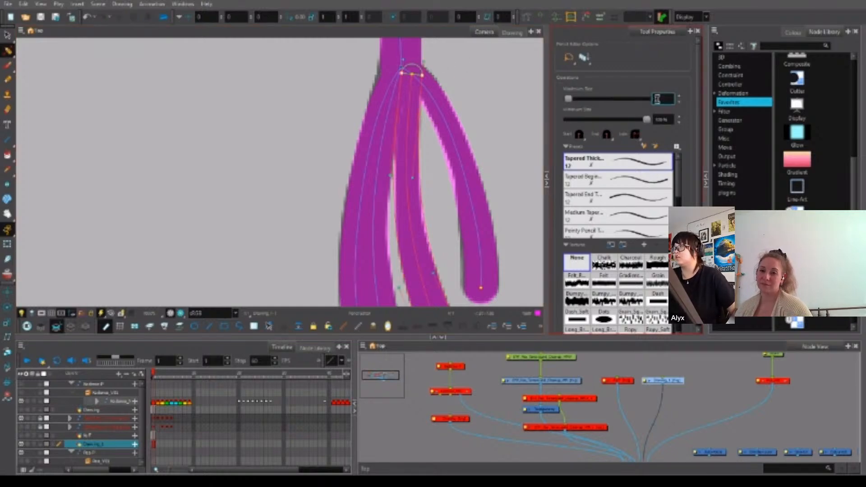
type("5")
key("Return")
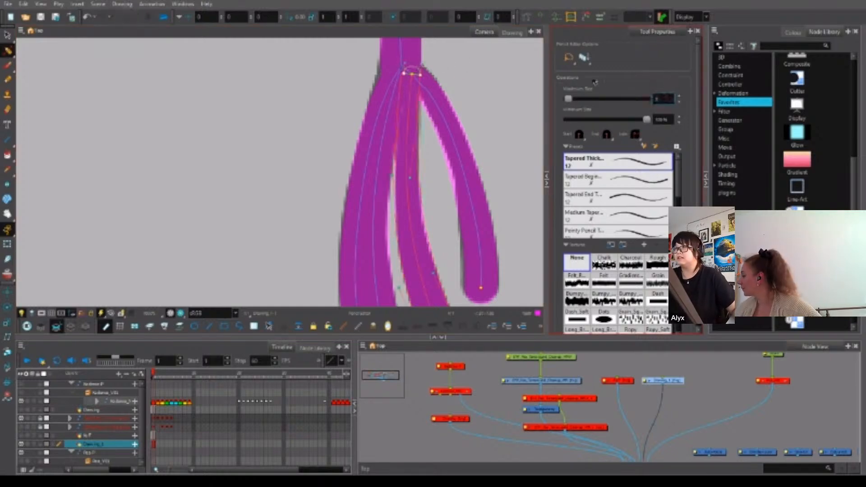
Nudge the innermost long finger's upper end along the short finger's line and turn off contour snapping.
key("2")
key("2")
key("alt+q")
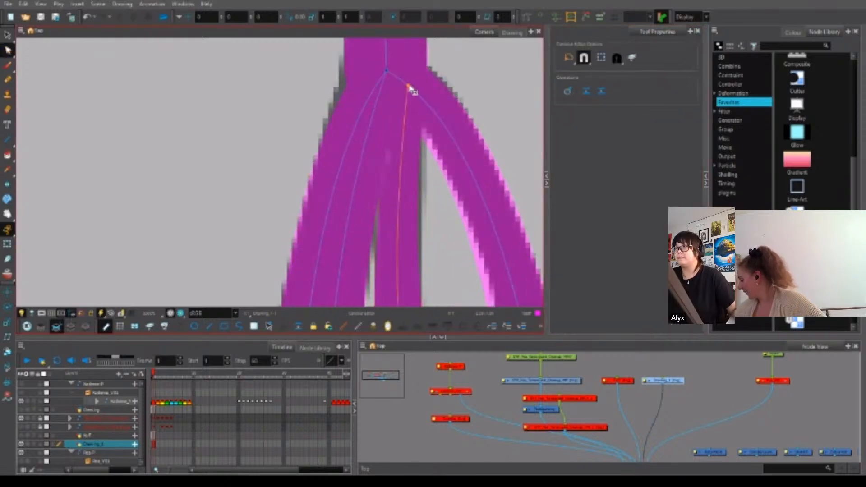
left_click(408, 86)
left_click_drag(410, 87, 412, 89)
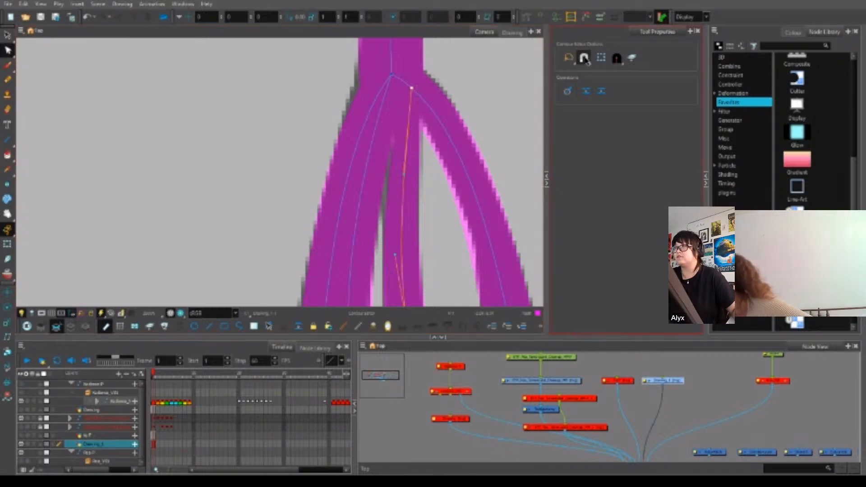
scroll(406, 174, "down", 5)
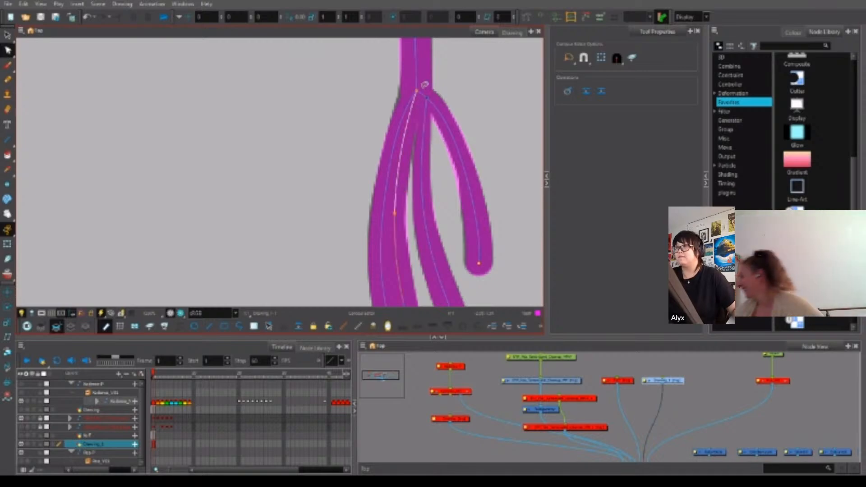
Select only the innermost long finger's upper end and shift it slightly at the junction with the short finger's line.
scroll(420, 92, "up", 2)
left_click(419, 91)
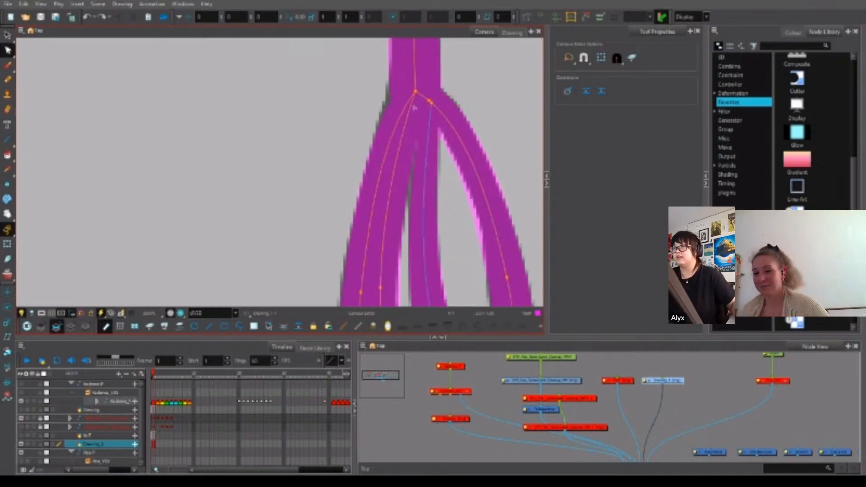
scroll(440, 101, "up", 2)
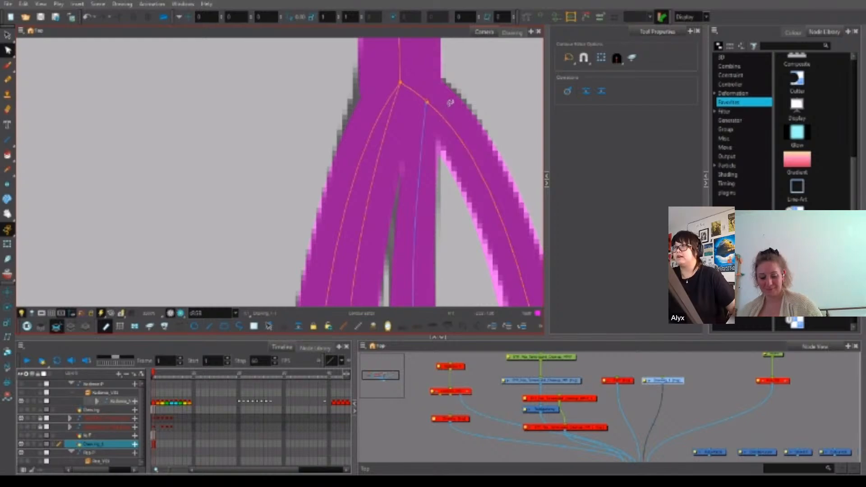
scroll(451, 109, "down", 1)
left_click(435, 76)
scroll(434, 88, "up", 3)
scroll(435, 105, "up", 1)
left_click(437, 109)
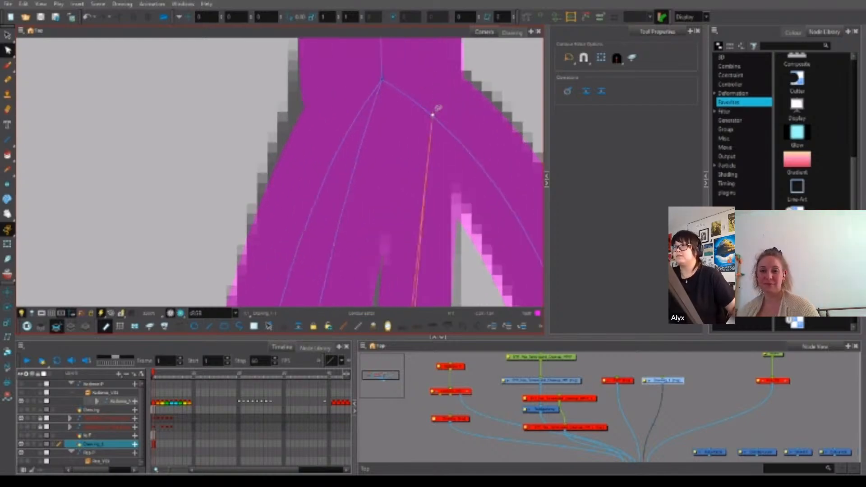
mouse_move(433, 117)
left_mouse_down()
mouse_move(429, 123)
mouse_move(435, 118)
left_mouse_up()
Select the junction points of the short and innermost long finger lines together and move them slightly outward and up.
left_click(583, 58)
left_click(436, 124)
scroll(457, 106, "down", 3)
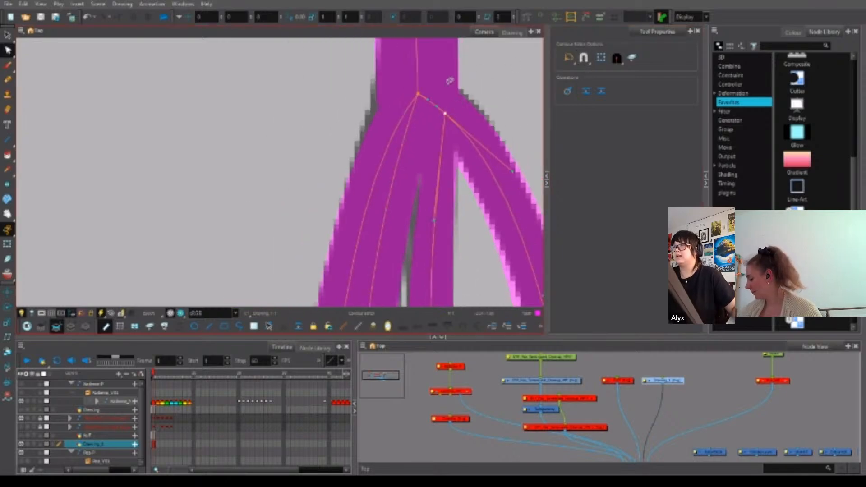
scroll(445, 116, "up", 3)
scroll(457, 96, "down", 3)
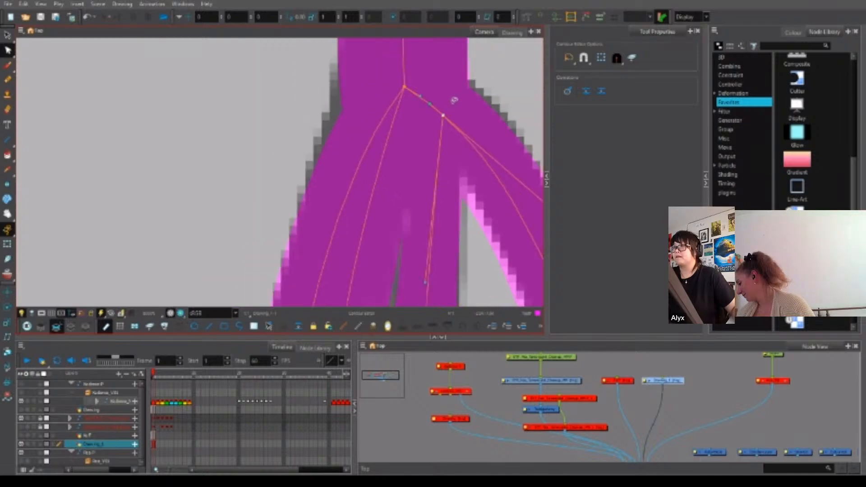
scroll(446, 111, "up", 1)
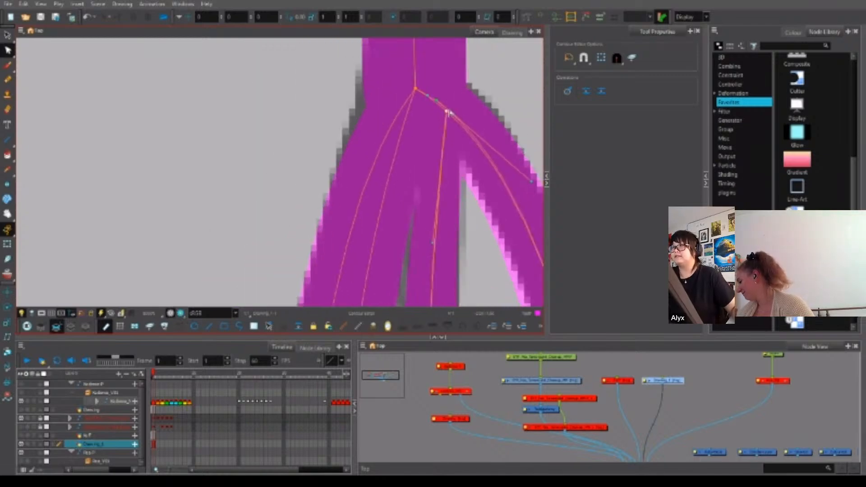
left_click_drag(450, 111, 452, 108)
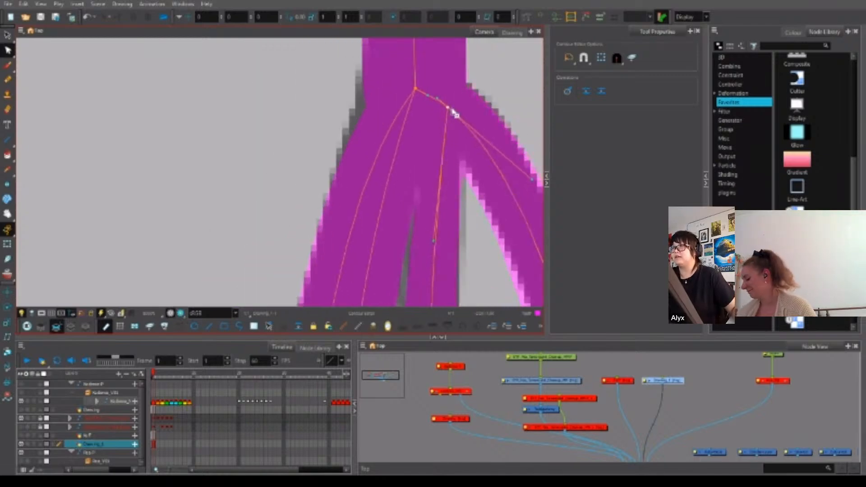
Try a smaller maximum thickness at the short finger's upper end with the Pencil Editor, then undo it.
scroll(461, 125, "down", 2)
scroll(491, 150, "up", 2)
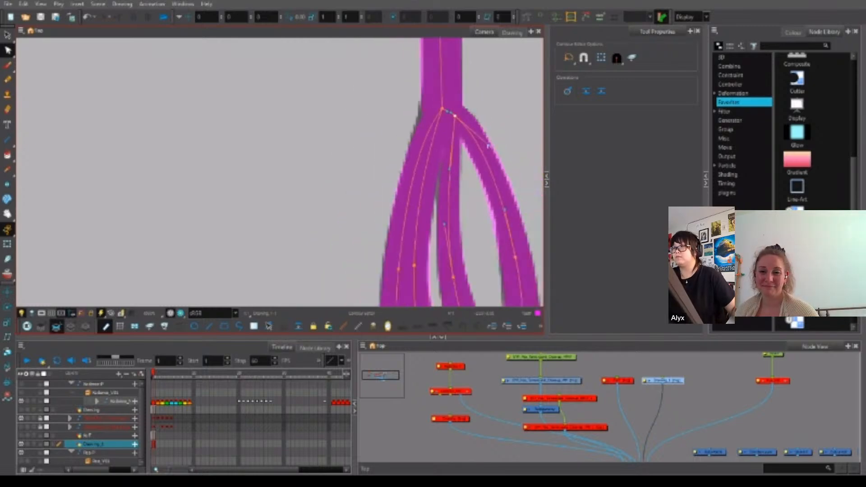
key("alt+w")
left_click(476, 142)
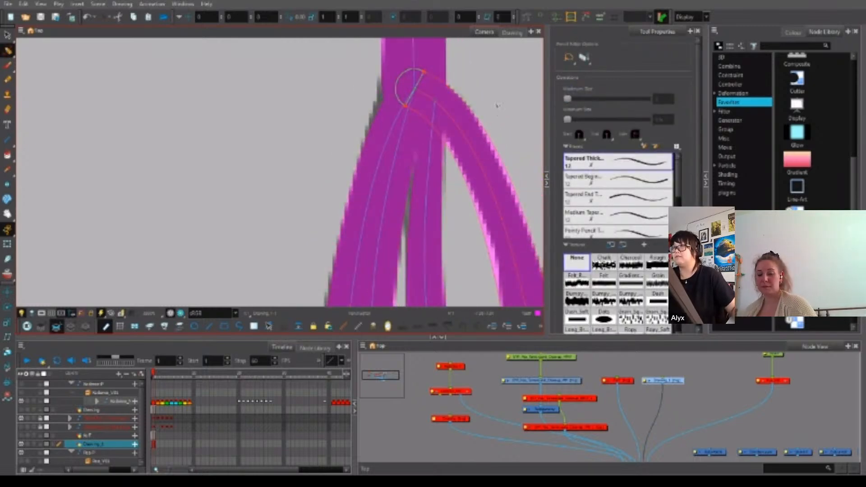
mouse_move(466, 57)
left_mouse_down()
mouse_move(388, 128)
mouse_move(501, 64)
left_mouse_up()
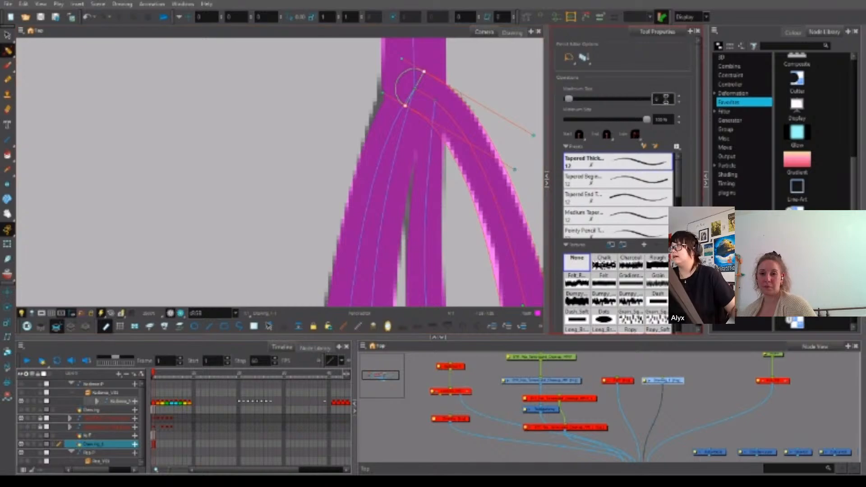
left_click_drag(665, 99, 642, 103)
key("Return")
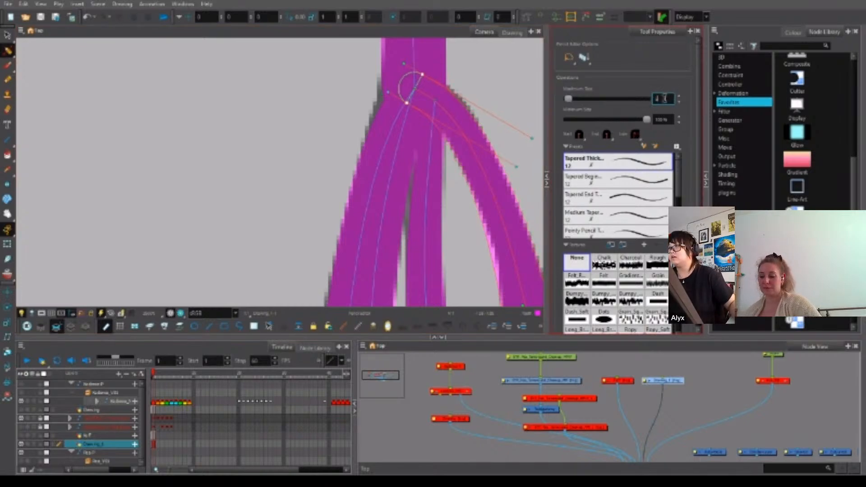
key("ctrl+z")
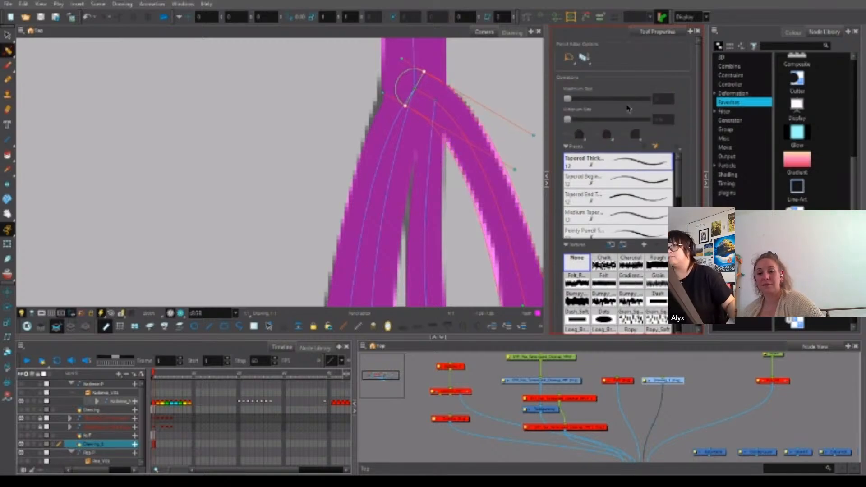
Nudge the innermost long finger's junction point slightly upward and adjust the short finger's curve handles around the junction.
key("alt+q")
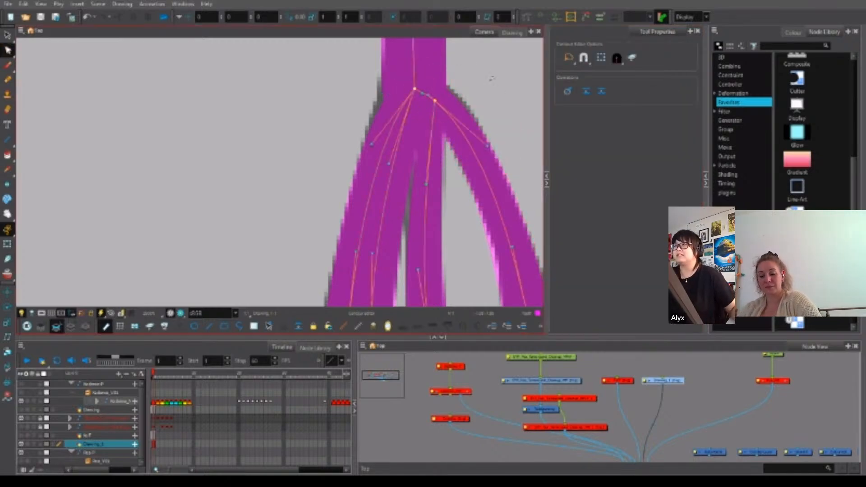
left_click(474, 80)
left_click_drag(435, 101, 437, 99)
left_click(461, 99)
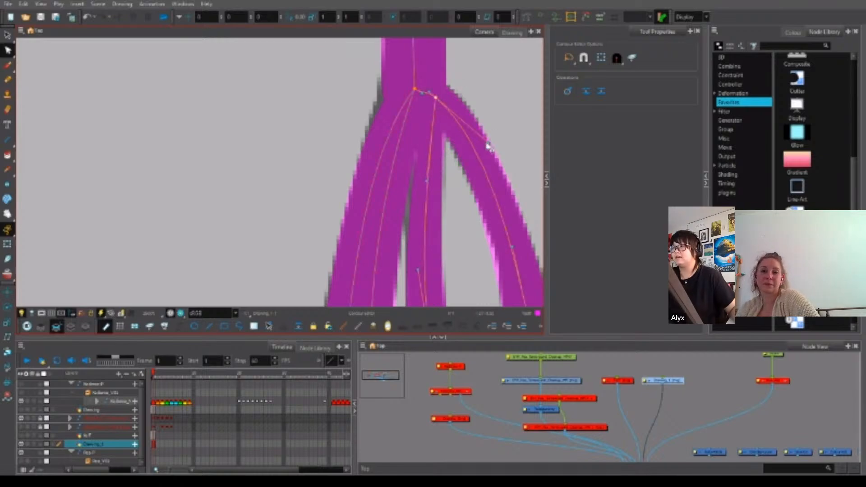
left_click_drag(487, 143, 483, 144)
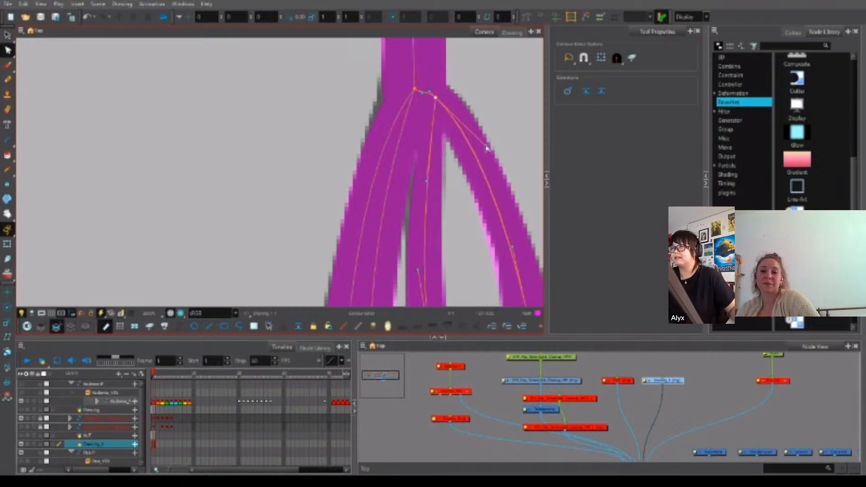
left_click_drag(481, 73, 489, 134)
scroll(448, 90, "up", 1)
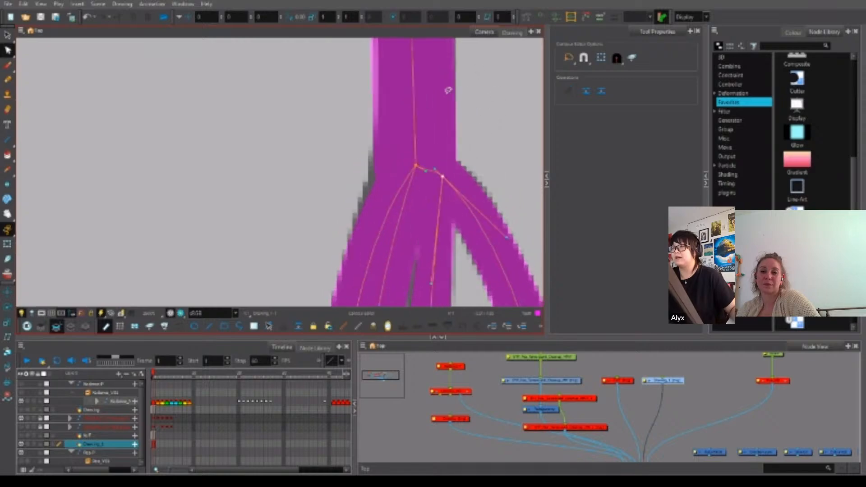
left_click(426, 171)
scroll(435, 149, "down", 2)
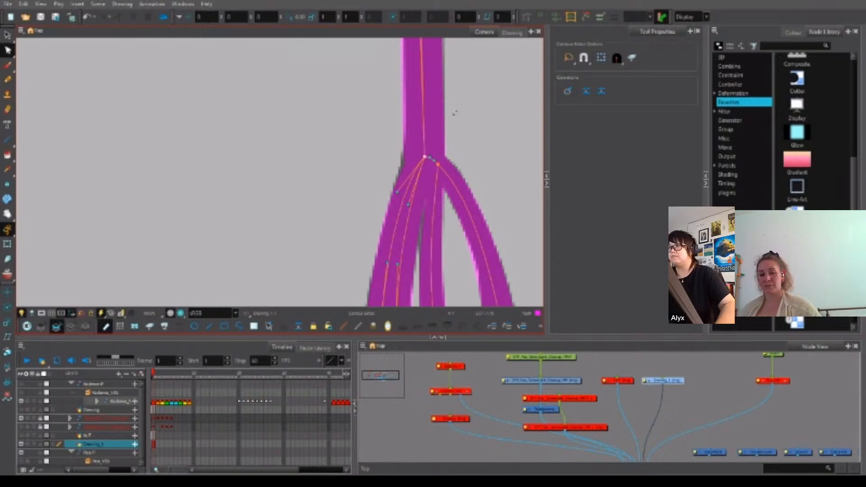
Examine the arm line above the fingers against the reference, up towards the body.
key("space")
left_click_drag(460, 102, 460, 151)
left_click_drag(427, 49, 417, 141)
scroll(428, 109, "down", 1)
scroll(430, 107, "down", 1)
key("space")
left_click_drag(415, 72, 410, 141)
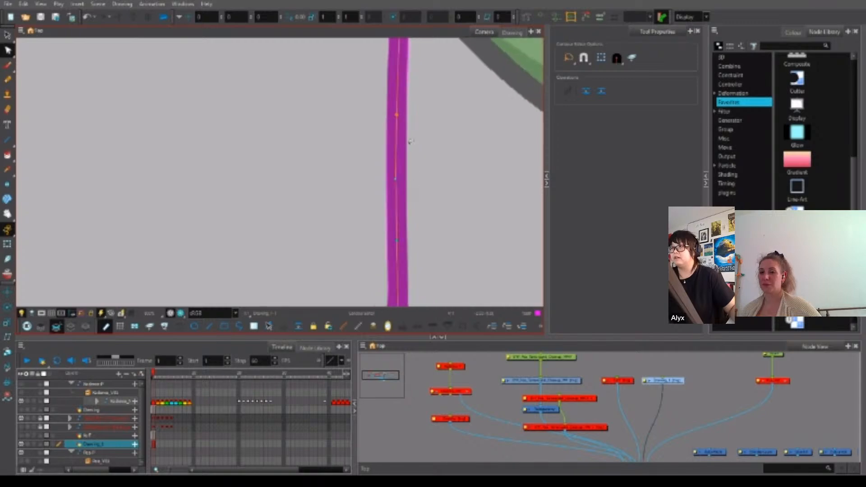
left_click(396, 180)
left_click(424, 170)
scroll(423, 170, "down", 1)
key("space")
left_click_drag(423, 170, 438, 69)
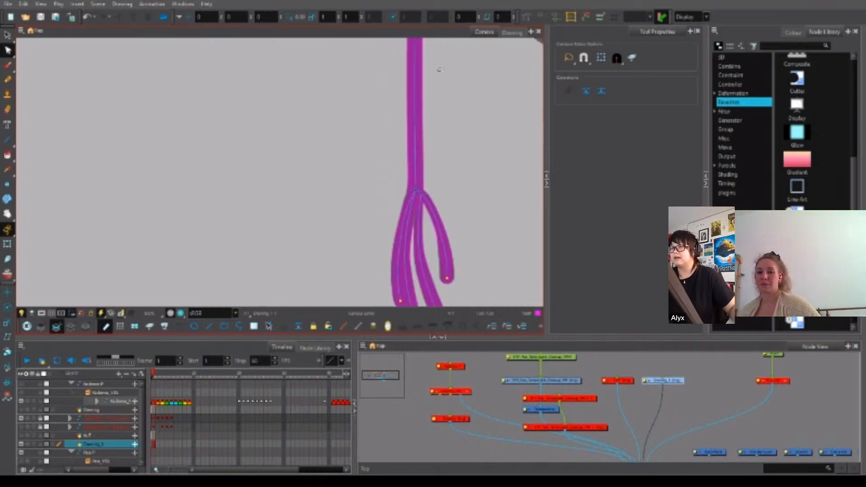
Select the outermost long finger's upper end with the Pencil Editor and open its maximum thickness for editing.
scroll(415, 191, "up", 3)
scroll(415, 193, "up", 1)
left_click(419, 195)
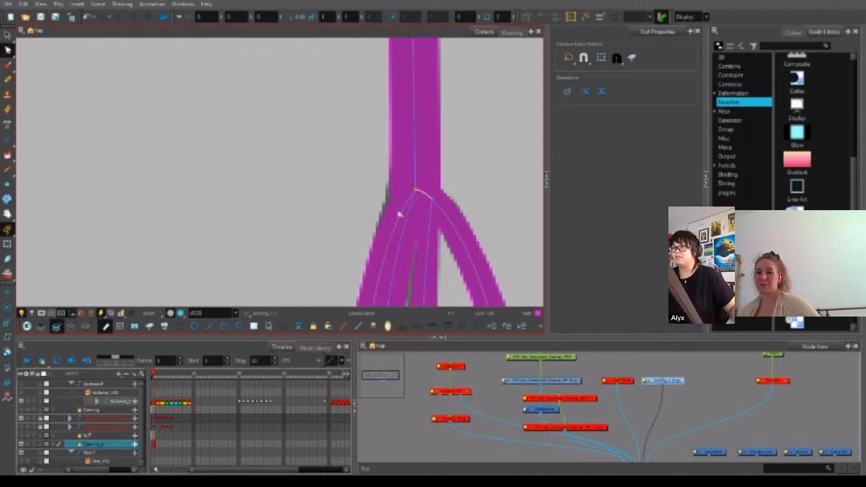
key("alt+w")
left_click_drag(429, 183, 440, 204)
left_click_drag(668, 99, 651, 100)
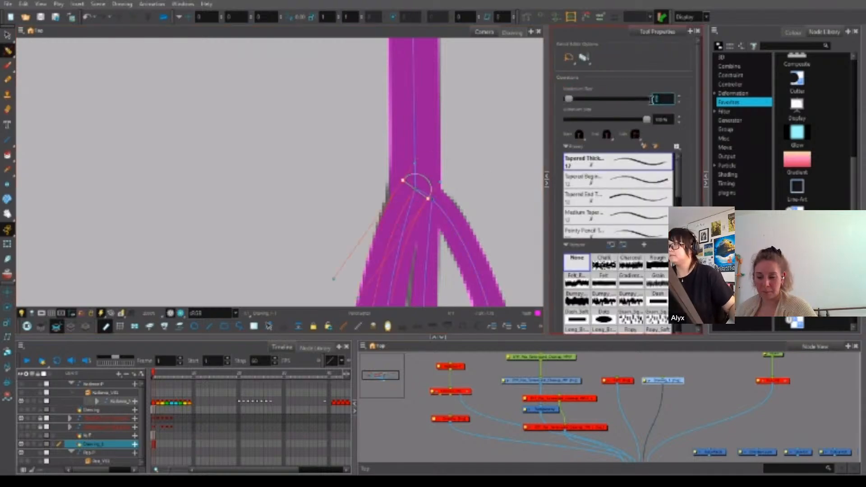
left_click(478, 159)
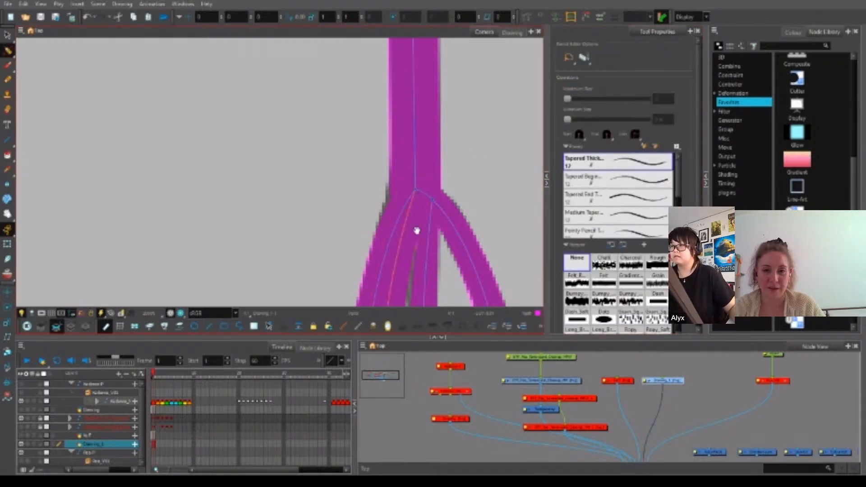
left_click_drag(417, 230, 439, 151)
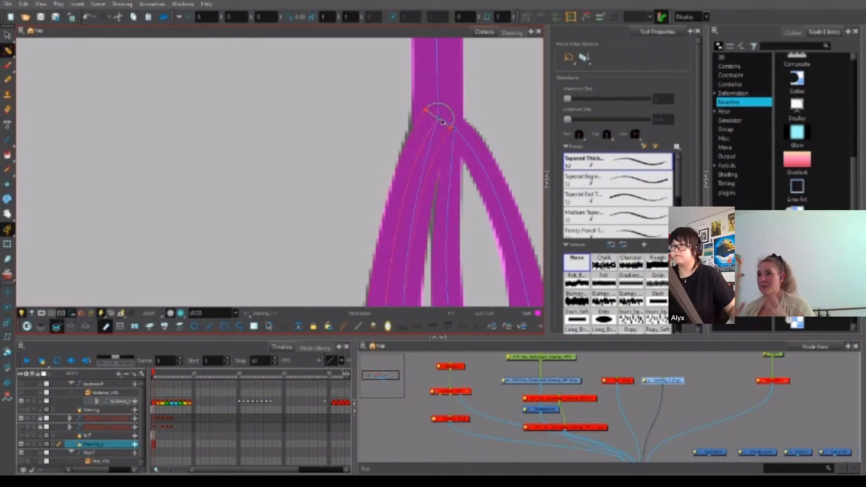
Adjust the curve handles at the middle points of the two outer long fingers to follow the reference.
key("alt+q")
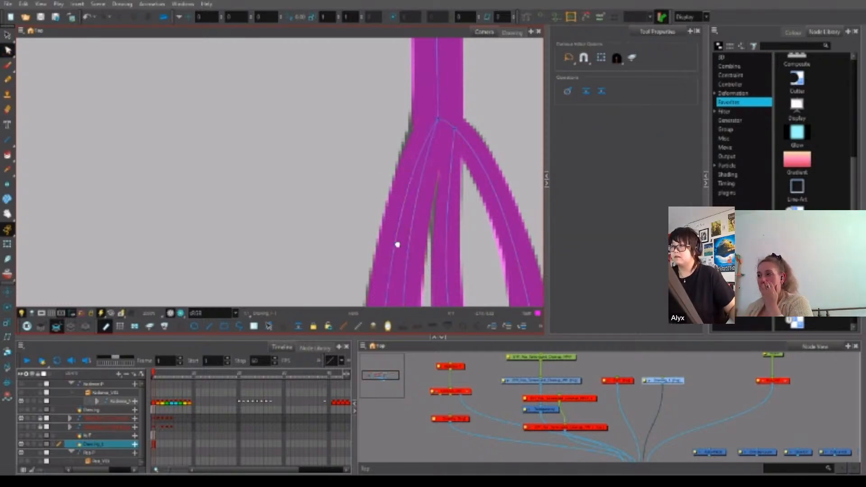
left_click_drag(396, 242, 425, 139)
left_click(411, 206)
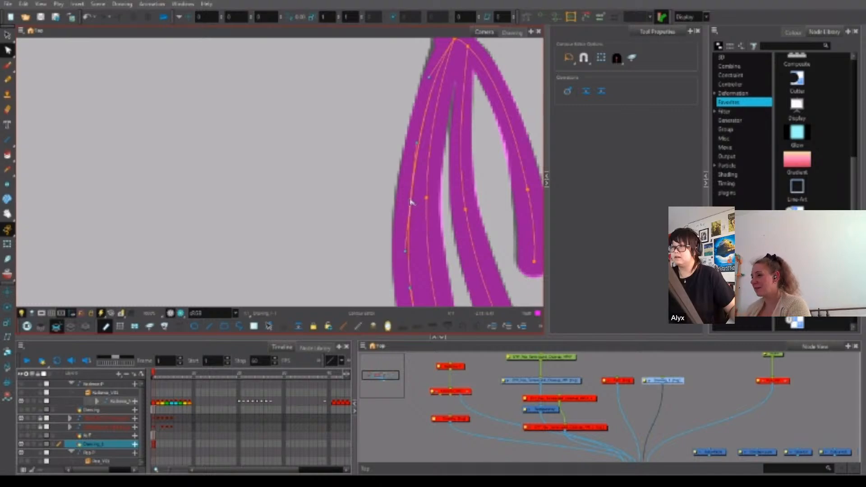
left_click_drag(413, 246, 429, 129)
scroll(430, 129, "down", 1)
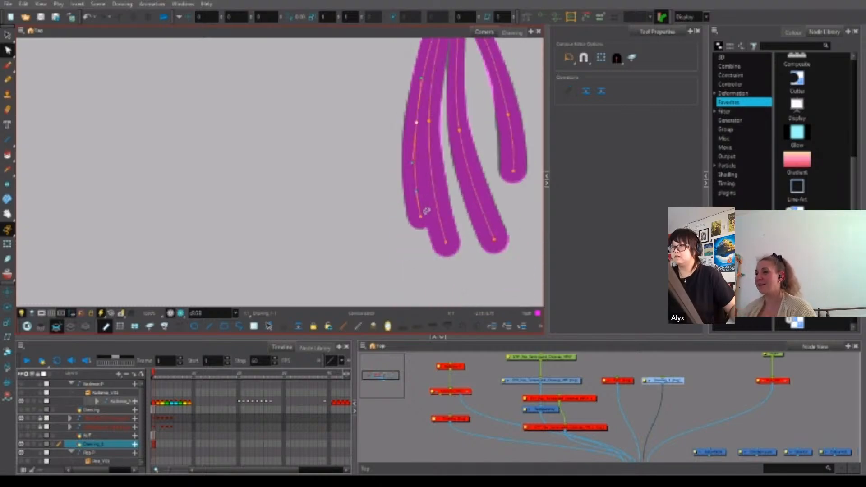
scroll(427, 210, "up", 2)
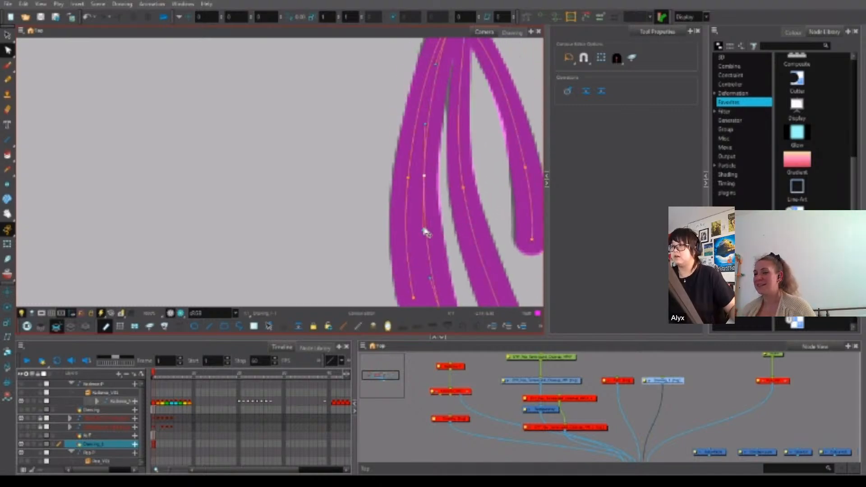
scroll(429, 178, "up", 1)
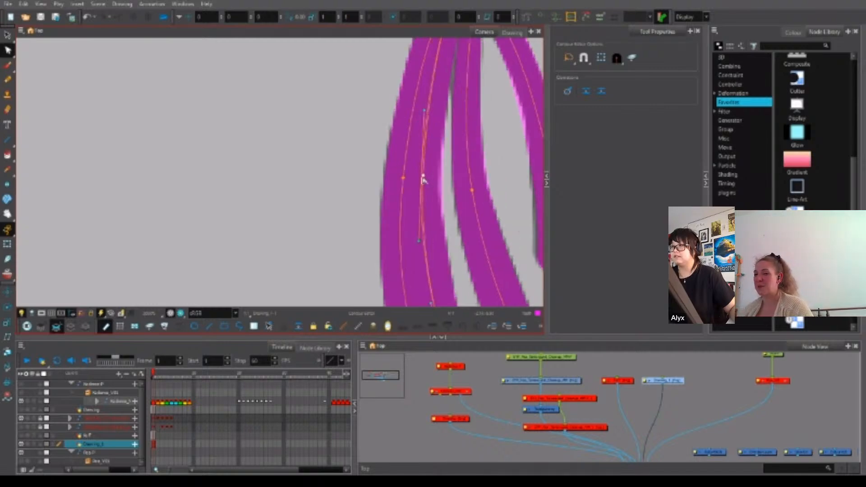
left_click_drag(428, 169, 414, 248)
Move the second long finger's upper end off the junction and snap it onto the short finger's line, turning contour snapping off again.
scroll(433, 206, "down", 1)
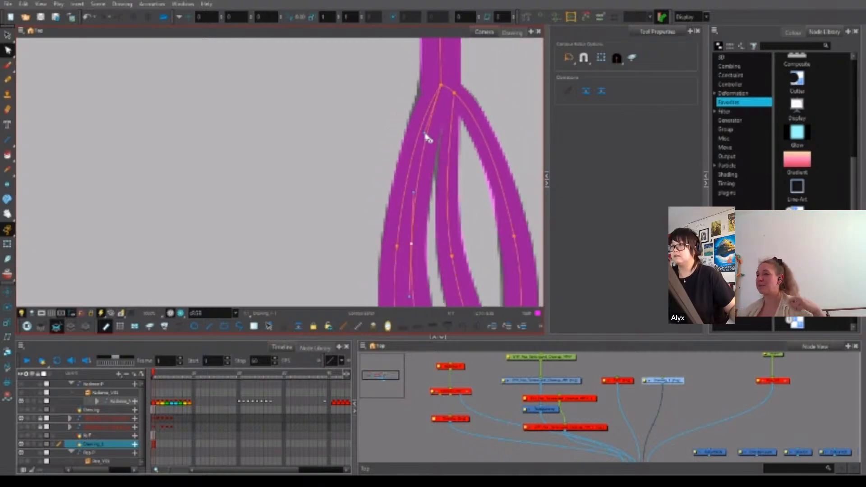
left_click(437, 106)
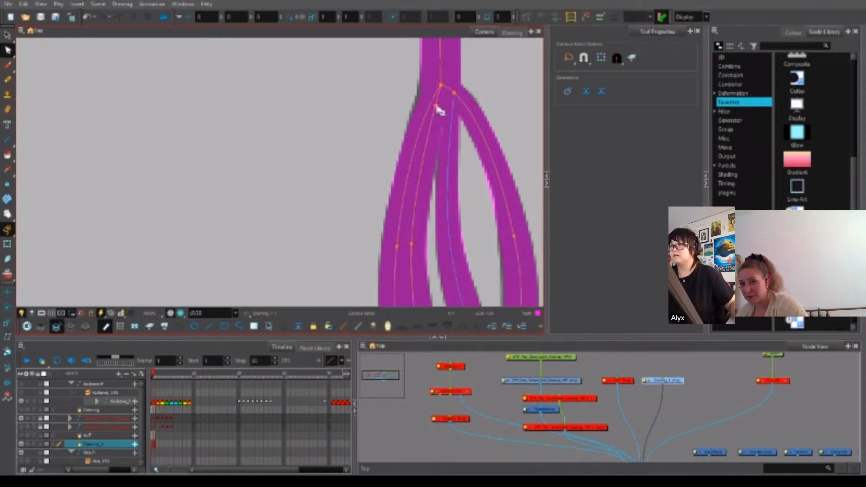
left_click(437, 105)
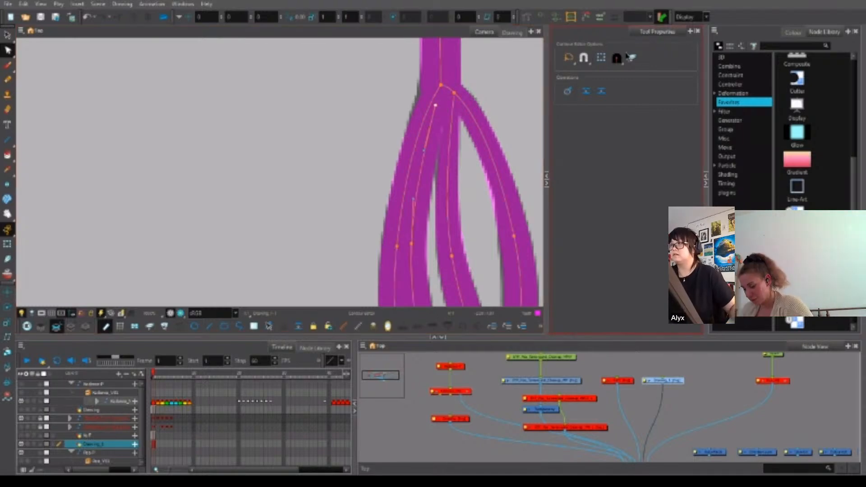
left_click(584, 57)
left_click_drag(435, 105, 446, 87)
left_click(584, 58)
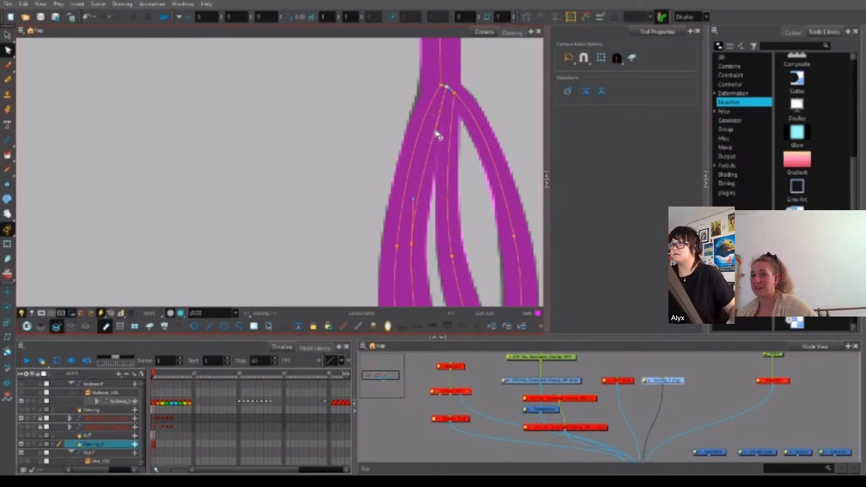
Refine the second long finger's upper curve by slightly adjusting its middle point's upper handle.
mouse_move(435, 132)
left_mouse_down()
mouse_move(426, 136)
mouse_move(444, 98)
left_mouse_up()
scroll(444, 98, "down", 1)
left_click(422, 177)
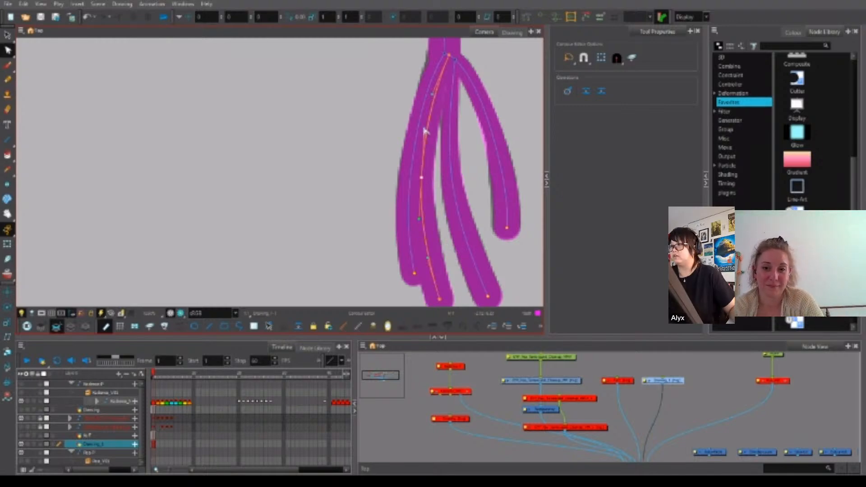
left_click_drag(423, 129, 424, 128)
left_click(466, 109)
Adjust the maximum thickness where the innermost long finger joins the short finger's line.
left_click(455, 60)
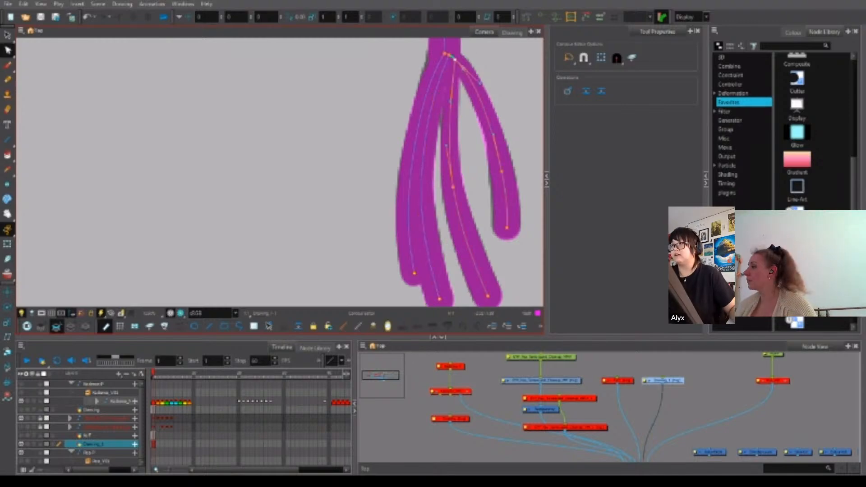
key("alt+w")
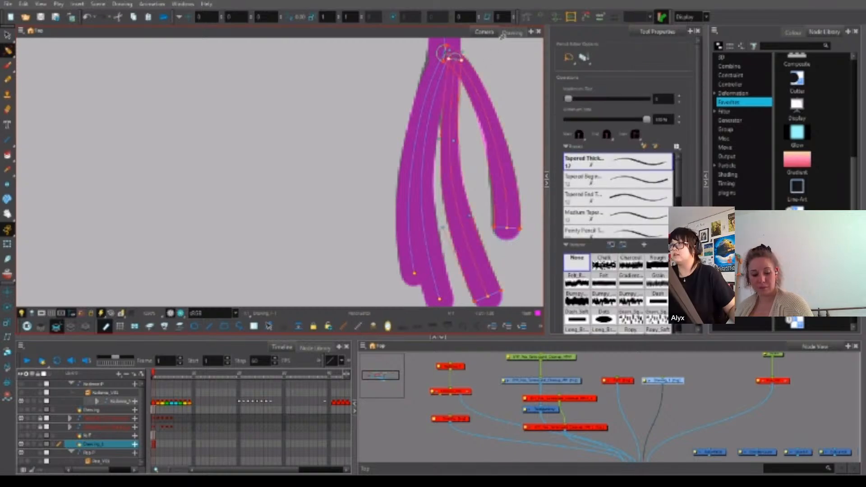
left_click(654, 99)
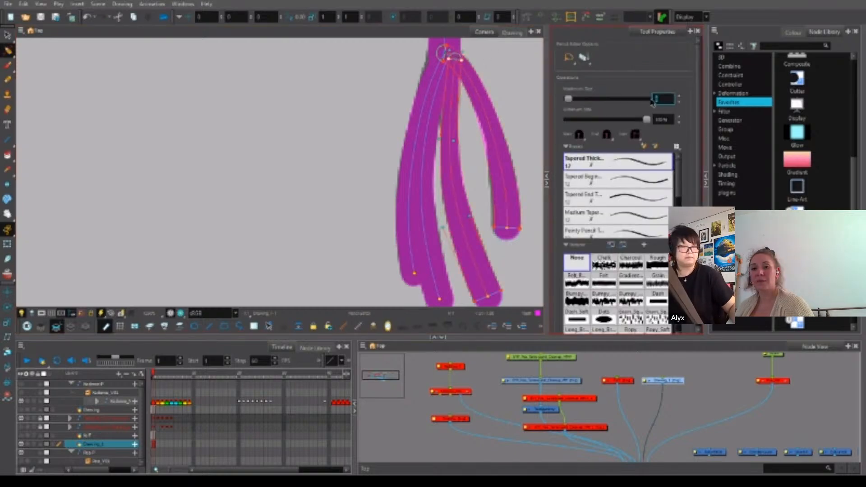
key("Return")
left_click(485, 63)
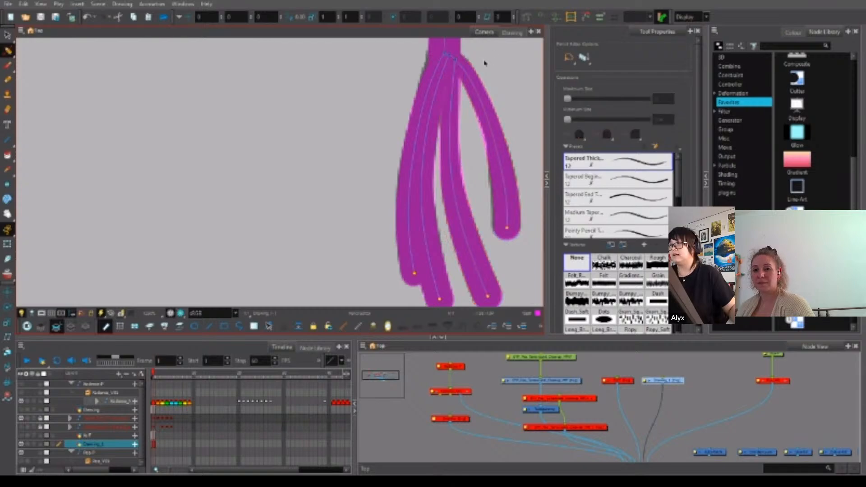
Select only the innermost long finger's upper end and reduce its maximum thickness slightly.
key("alt+q")
scroll(460, 52, "up", 2)
mouse_move(478, 56)
left_mouse_down()
mouse_move(437, 100)
mouse_move(460, 77)
left_mouse_up()
left_click(463, 126)
key("alt+w")
left_click(469, 90)
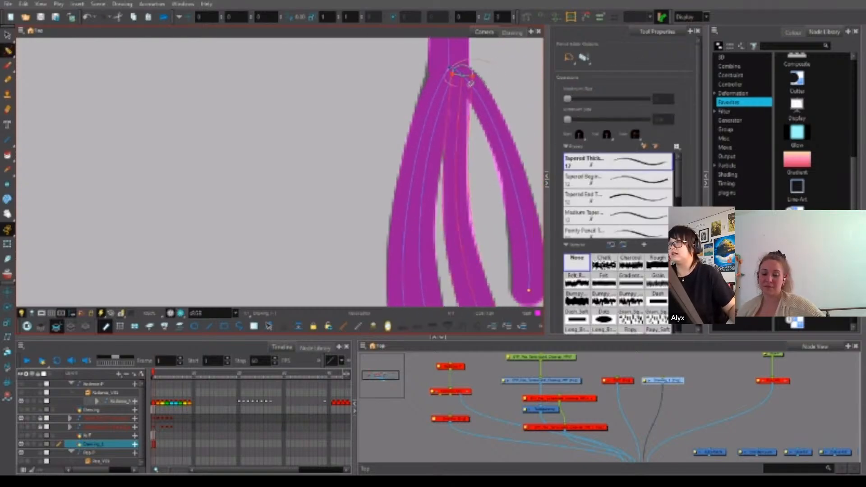
double_click(665, 98)
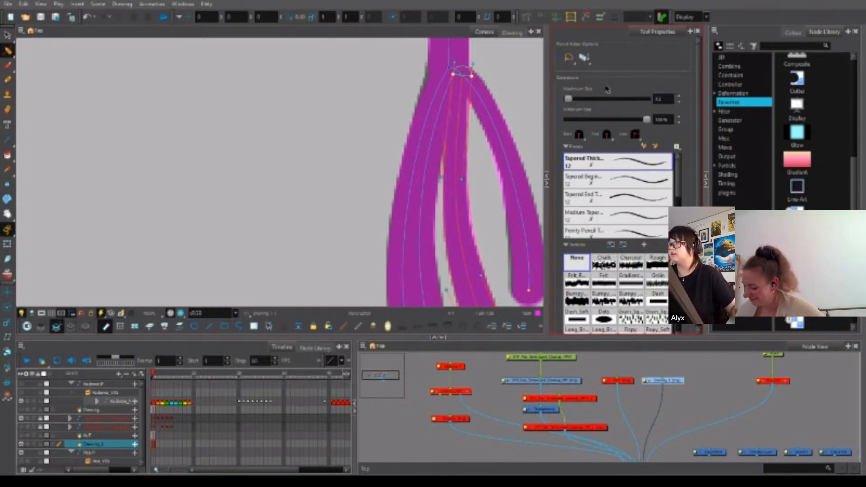
Reselect the innermost long finger's upper end, refine its maximum thickness once more and return to the Contour Editor.
left_click(473, 58)
left_click(465, 76)
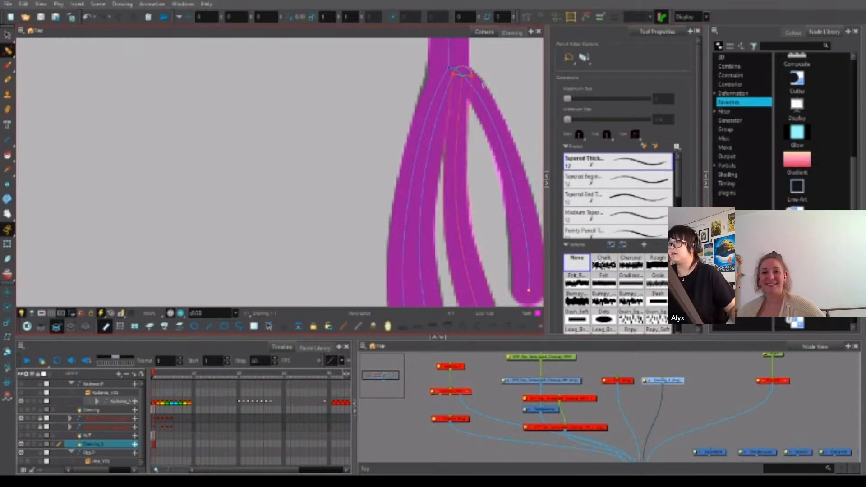
left_click_drag(469, 86, 449, 61)
left_click_drag(666, 98, 646, 101)
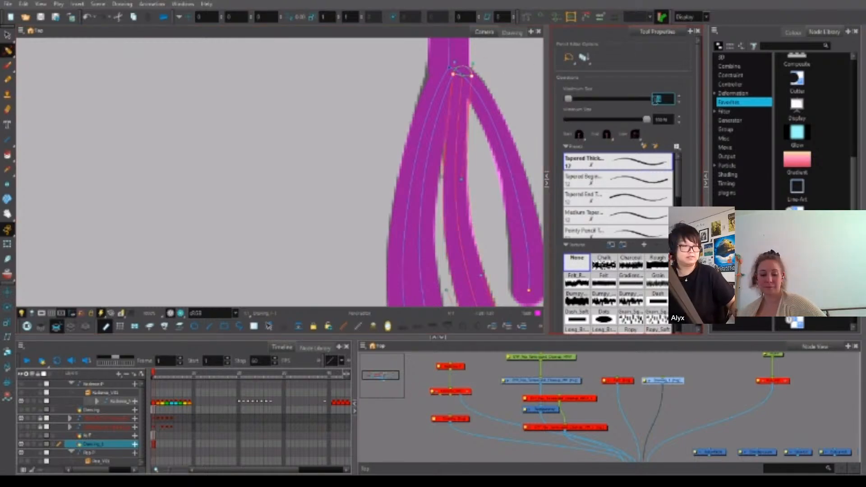
key("alt+q")
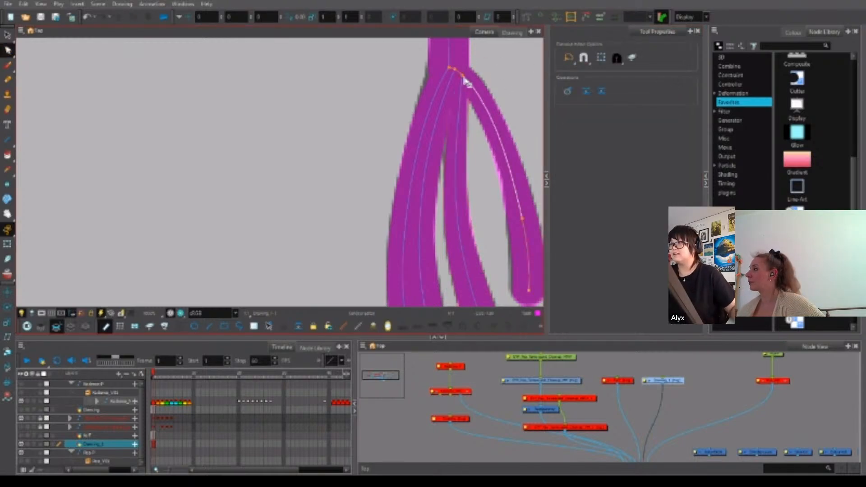
Refine the innermost long finger's upper curve by slightly adjusting the handle below its junction with the short finger.
left_click_drag(457, 129, 456, 128)
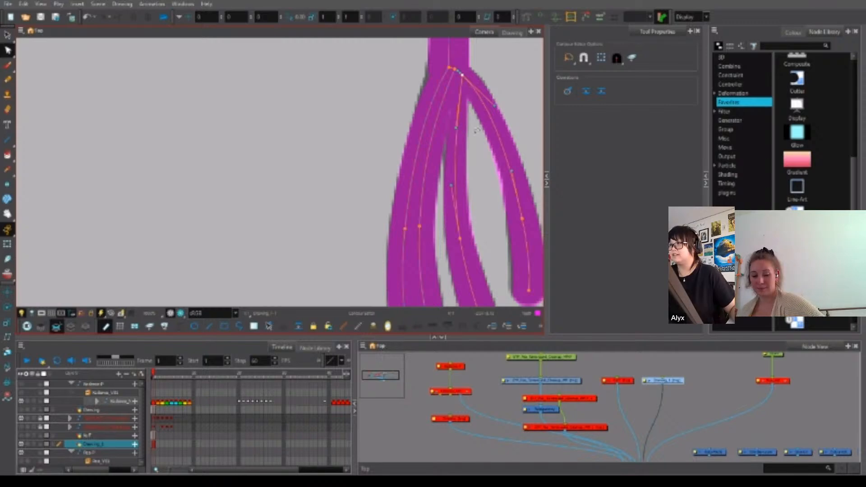
left_click(444, 106)
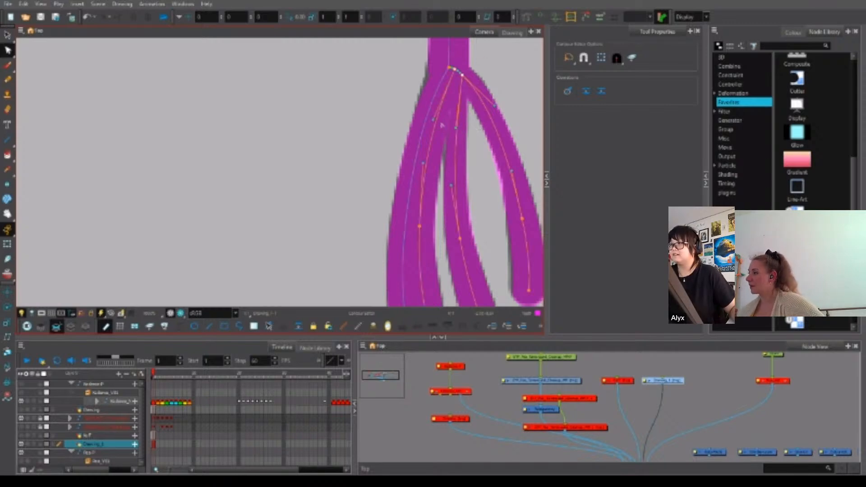
scroll(485, 135, "down", 2)
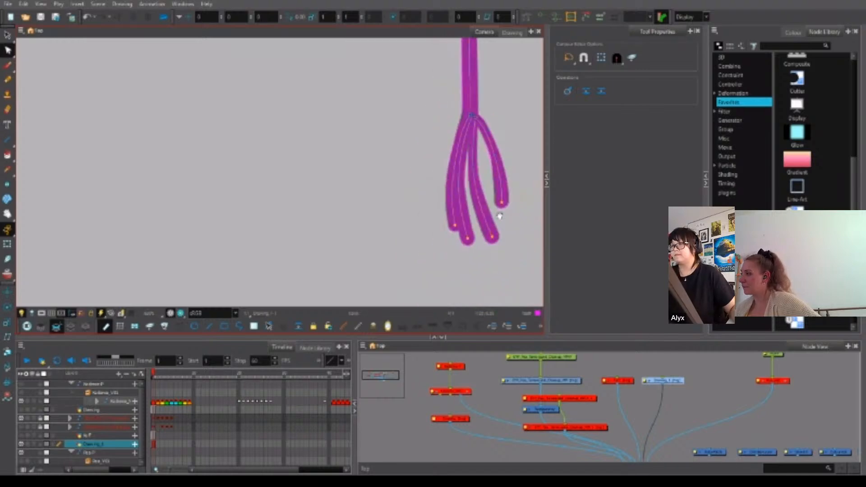
left_click(477, 199)
left_click_drag(498, 213, 418, 205)
scroll(478, 198, "up", 3)
scroll(431, 185, "down", 1)
left_click_drag(448, 118, 449, 161)
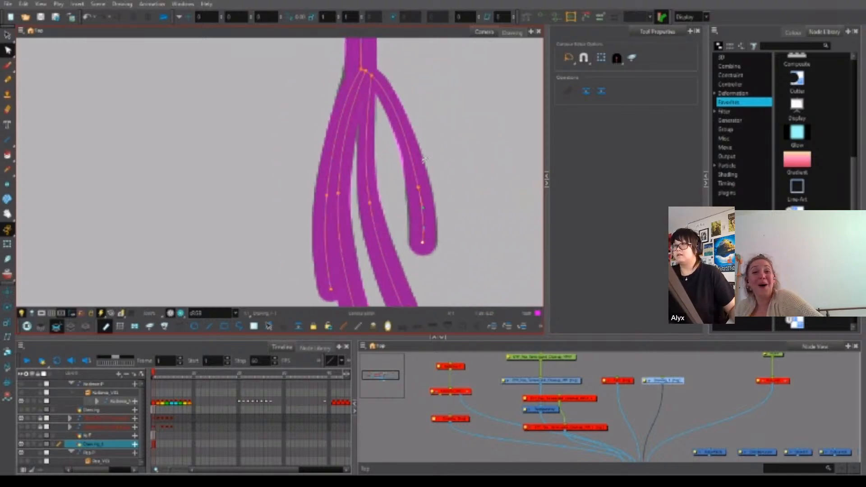
Adjust the short finger's middle point and the curve handles above its tip so the line follows the reference finger.
left_click(417, 170)
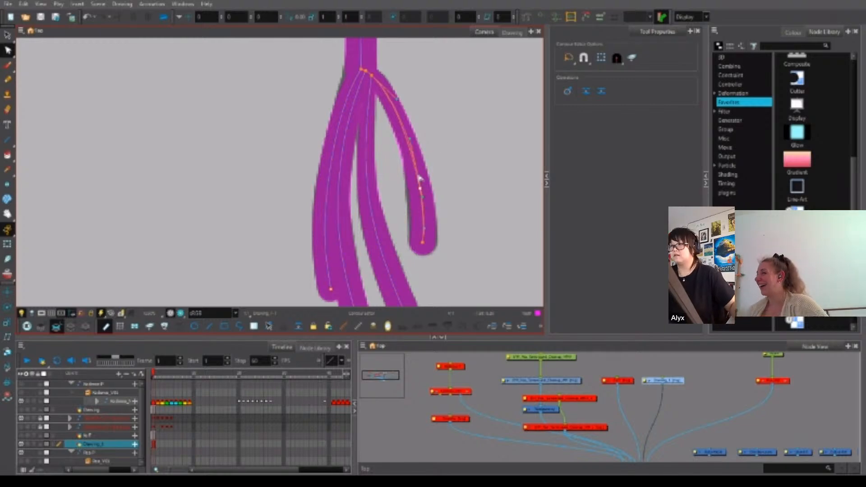
key("ctrl+a")
scroll(416, 174, "up", 2)
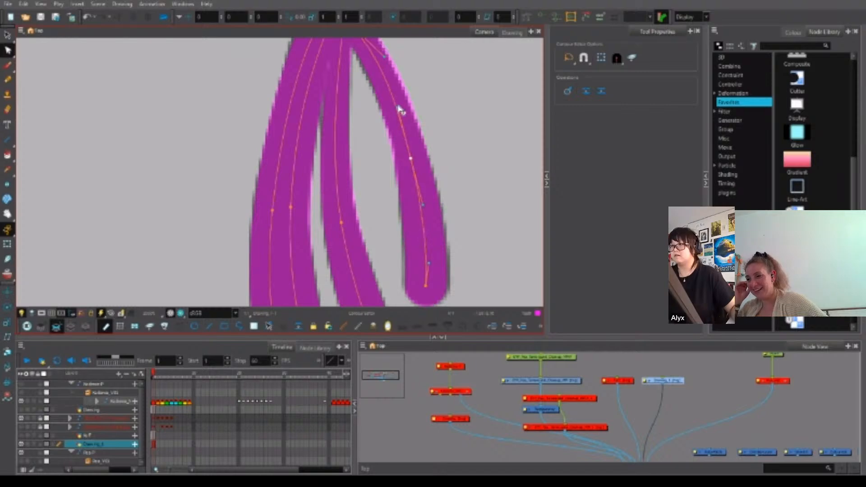
left_click_drag(429, 263, 427, 239)
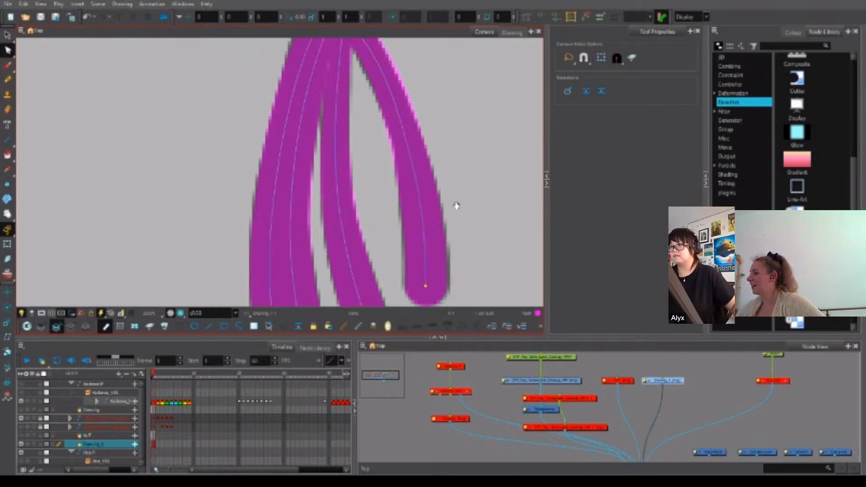
scroll(456, 207, "up", 5)
left_click_drag(393, 162, 390, 155)
scroll(392, 157, "down", 8)
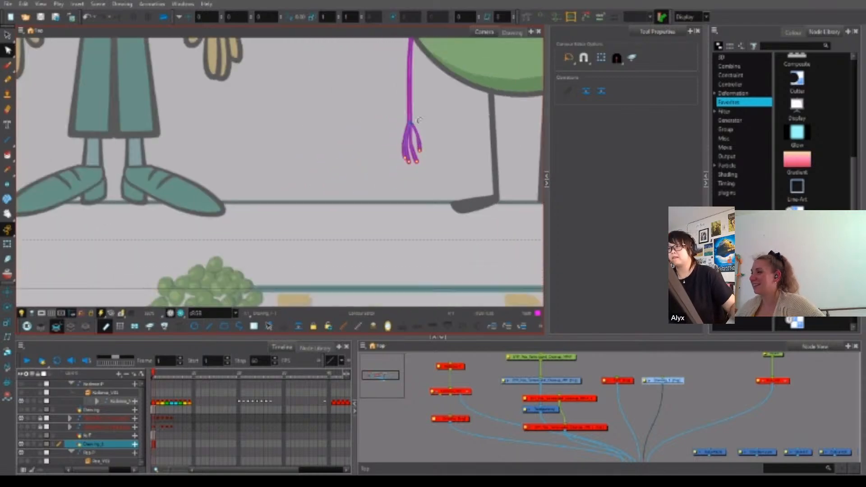
Draw a straight line with the Line tool along the pea's left-hand leg, from inside the body to the heel.
scroll(418, 120, "down", 3)
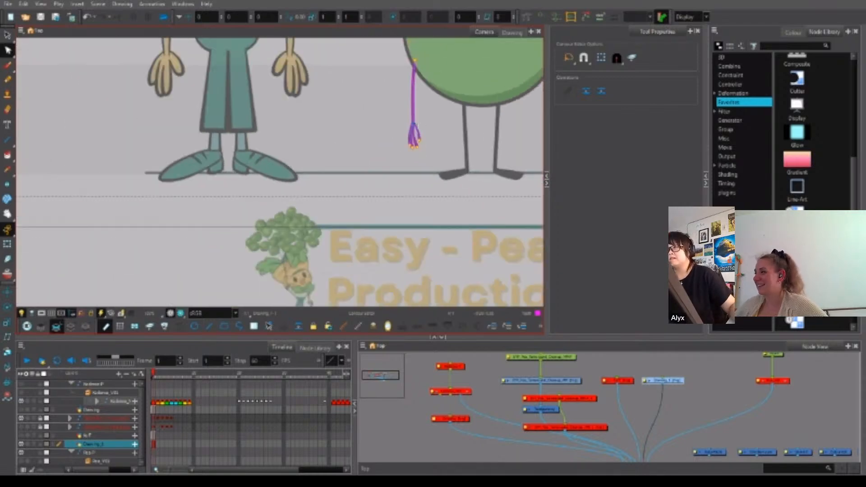
left_click_drag(483, 107, 420, 202)
scroll(393, 191, "up", 3)
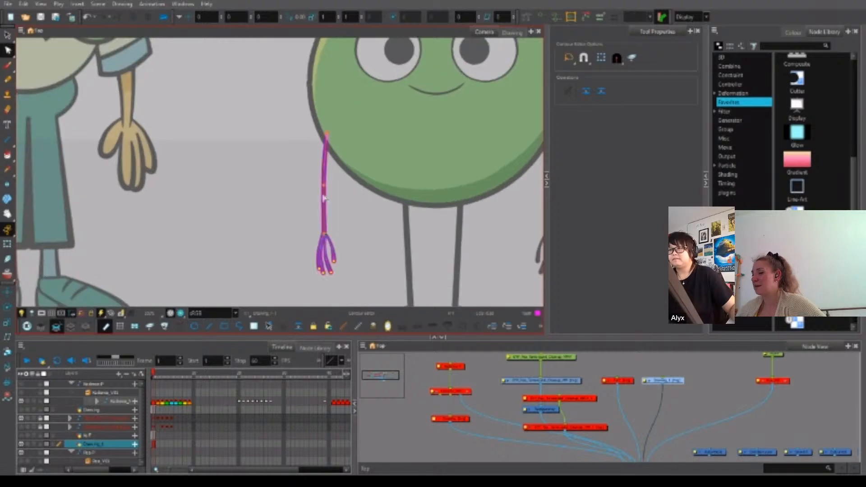
left_click(323, 196)
left_click(349, 202)
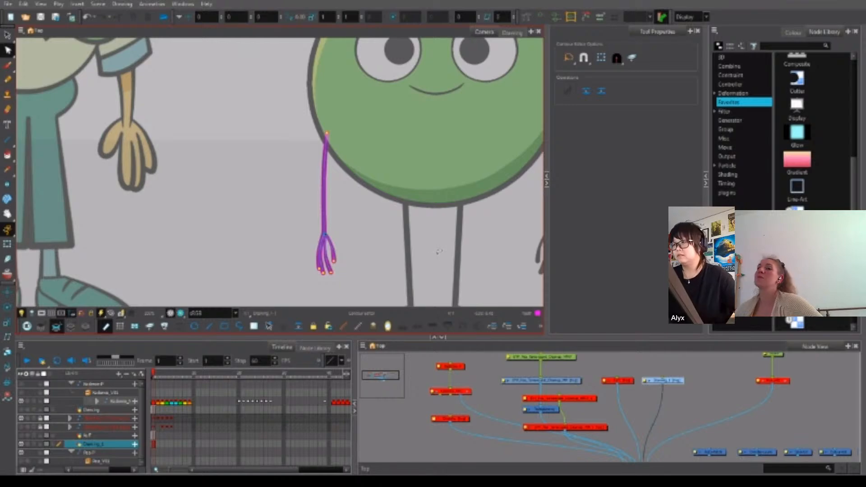
mouse_move(445, 256)
left_mouse_down()
mouse_move(372, 182)
mouse_move(370, 213)
left_mouse_up()
scroll(372, 181, "up", 1)
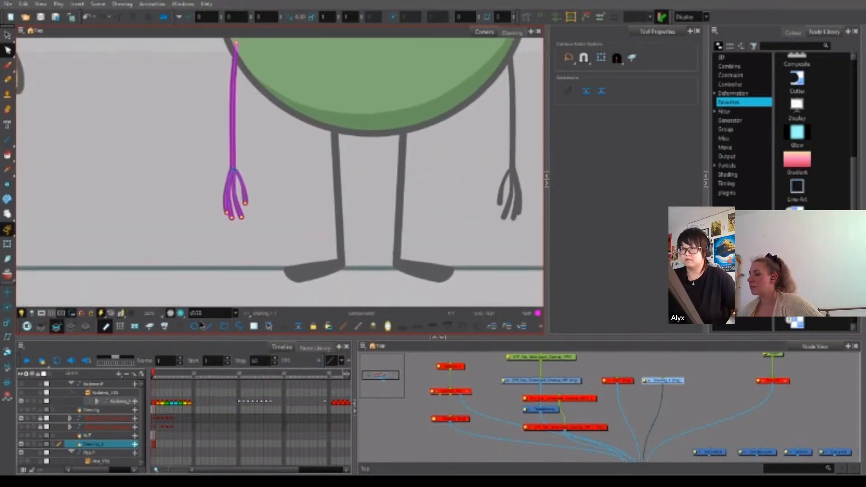
left_click(201, 325)
mouse_move(333, 113)
left_mouse_down()
mouse_move(341, 266)
mouse_move(285, 273)
left_mouse_up()
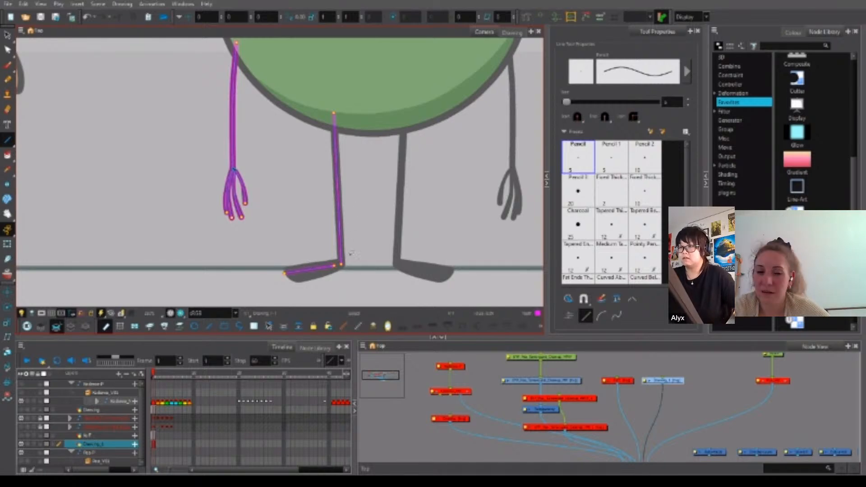
Sketch a closed outline around the left-hand foot with the Pencil tool and delete the end overshooting the heel.
key("alt+slash")
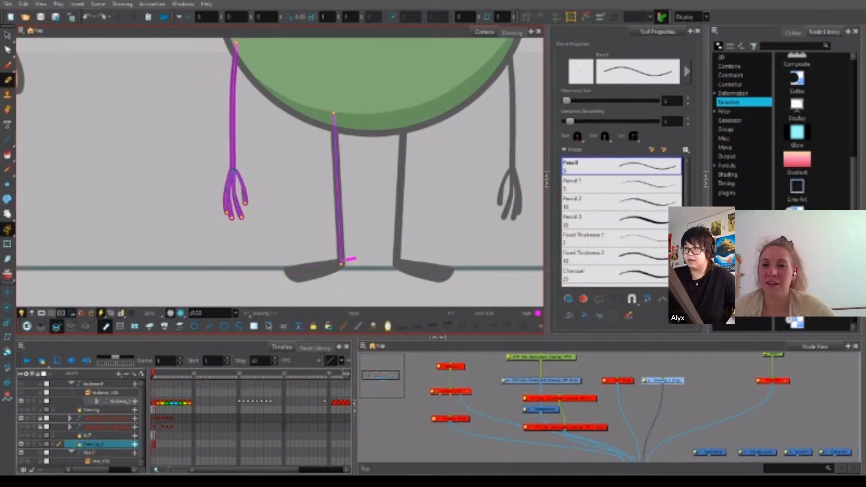
left_click_drag(341, 264, 368, 248)
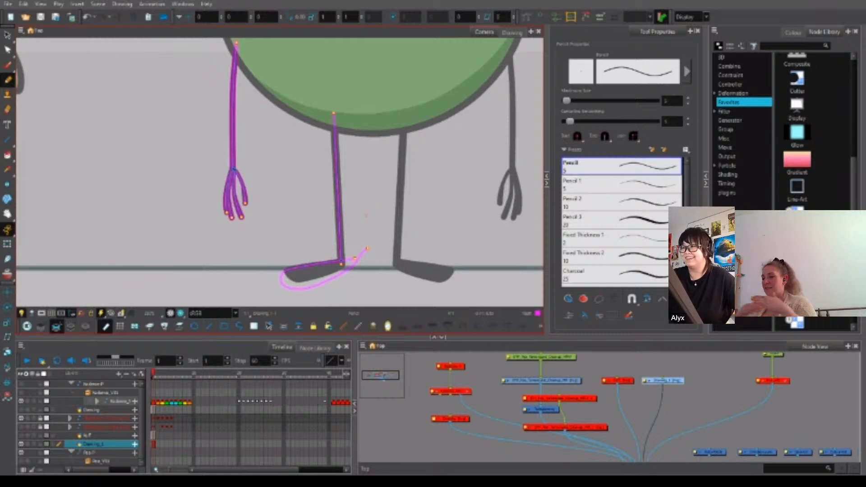
key("alt+q")
scroll(358, 259, "up", 2)
left_click_drag(354, 258, 395, 251)
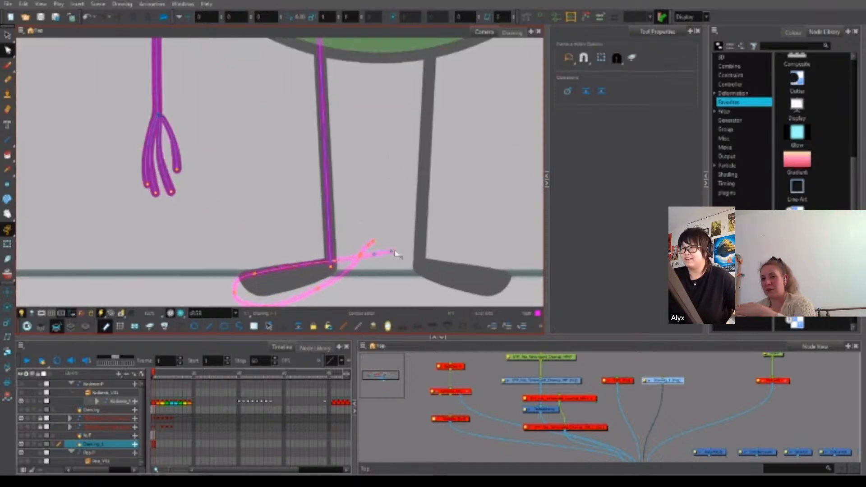
key("Delete")
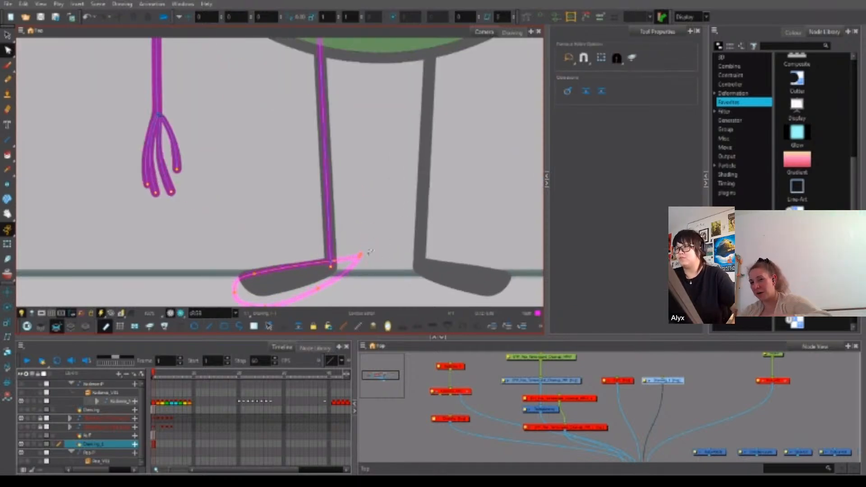
Move the foot outline's pointed heel tip back to the lower end of the leg line.
left_click_drag(360, 257, 396, 211)
key("ctrl+z")
scroll(376, 275, "up", 5)
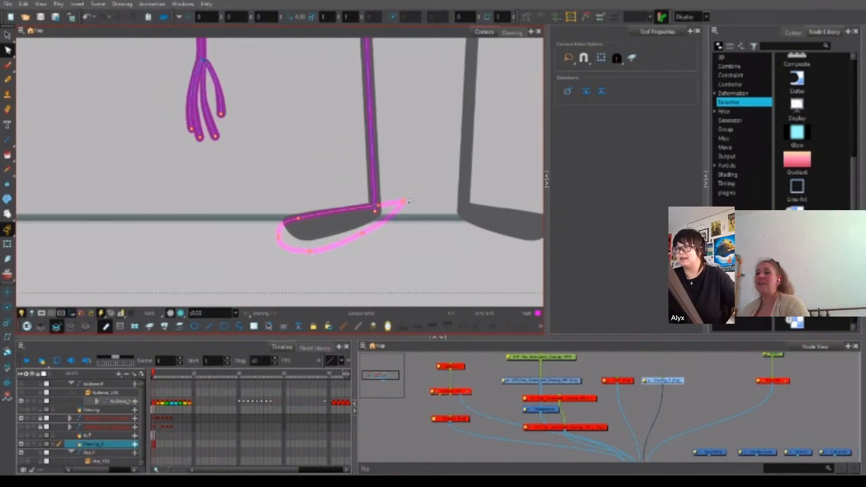
scroll(417, 209, "down", 1)
left_click(312, 241)
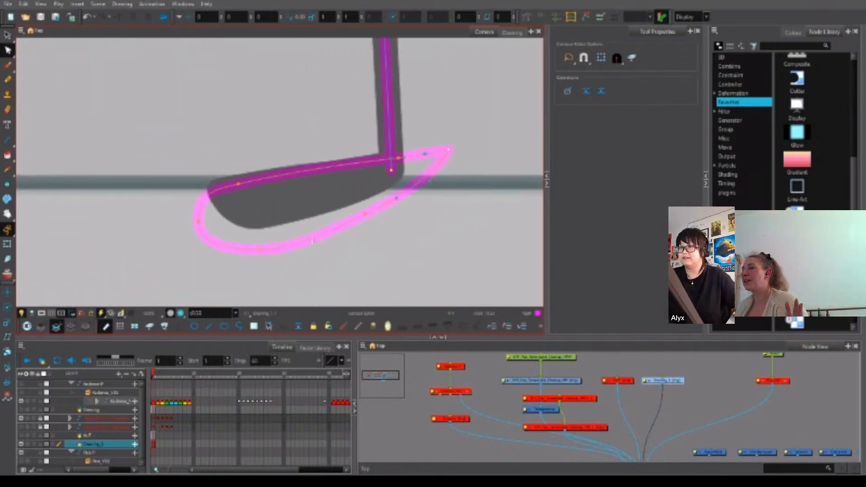
left_click_drag(454, 143, 397, 164)
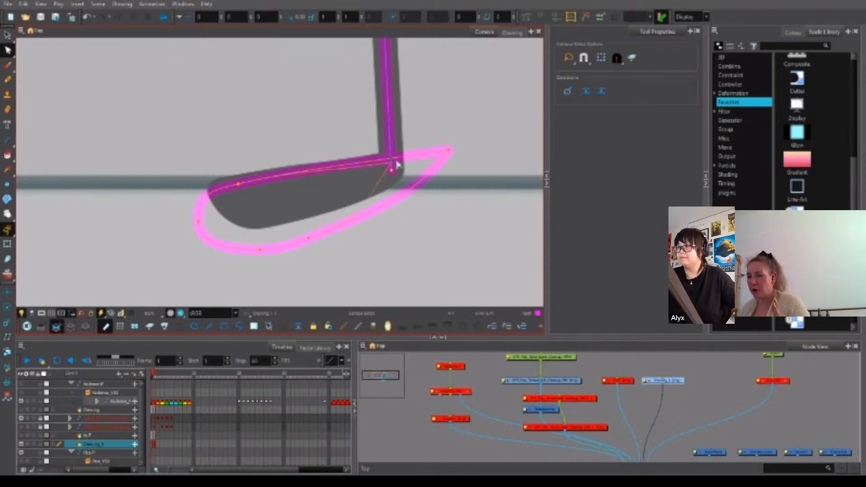
Round the foot outline's heel around the leg's lower end by adjusting the heel point and its curve handles.
scroll(363, 224, "up", 1)
mouse_move(362, 221)
left_mouse_down()
mouse_move(432, 158)
mouse_move(399, 182)
left_mouse_up()
left_click_drag(409, 72, 402, 116)
scroll(401, 160, "up", 2)
left_click_drag(400, 160, 400, 175)
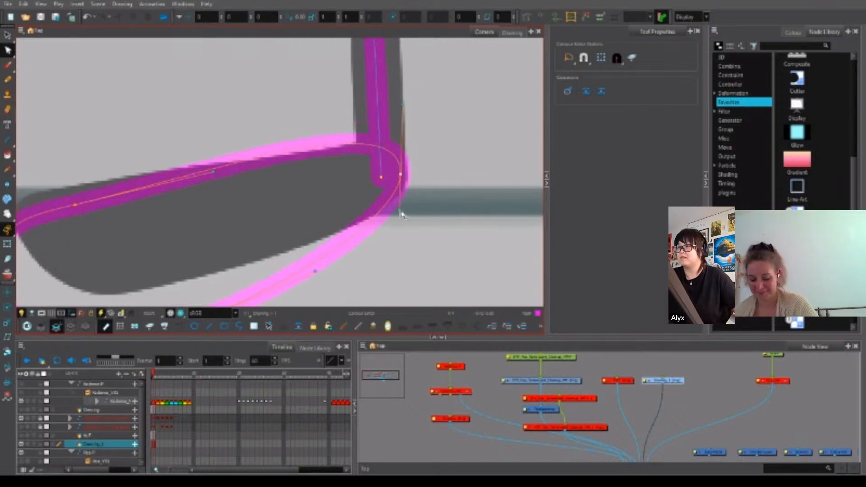
scroll(361, 198, "down", 3)
scroll(340, 244, "up", 1)
left_click(454, 120)
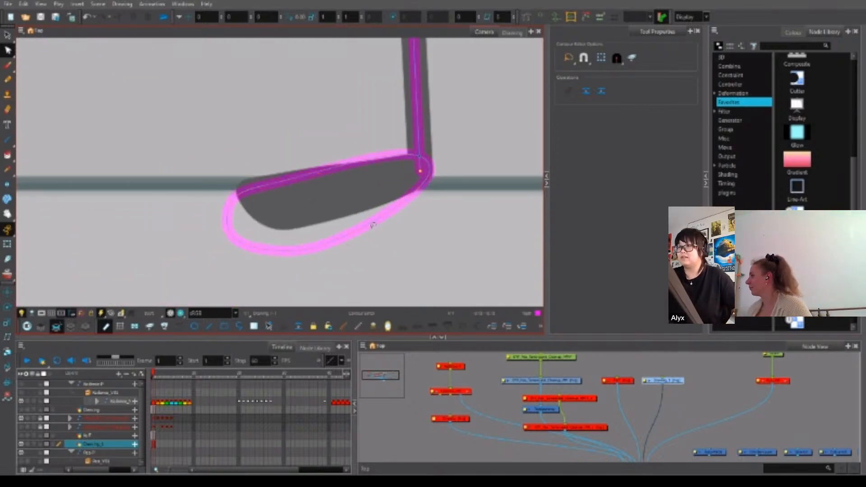
left_click_drag(454, 121, 426, 170)
Select the left-hand leg line and increase its maximum thickness to match the reference leg.
key("alt+s")
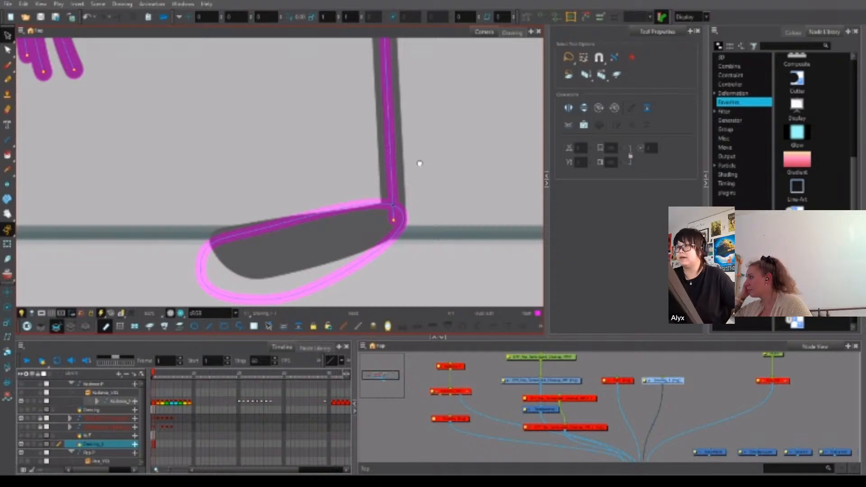
scroll(418, 162, "down", 4)
scroll(381, 198, "down", 5)
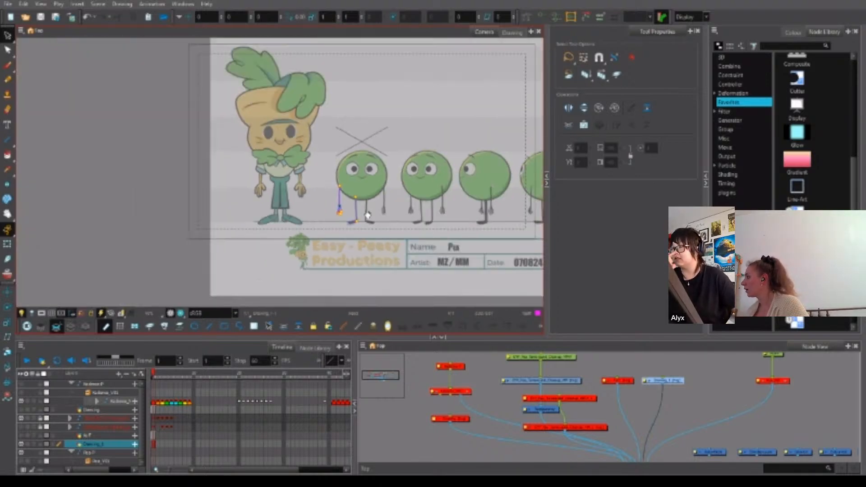
left_click_drag(451, 175, 299, 167)
left_click_drag(230, 189, 358, 196)
scroll(353, 192, "up", 1)
scroll(353, 193, "up", 6)
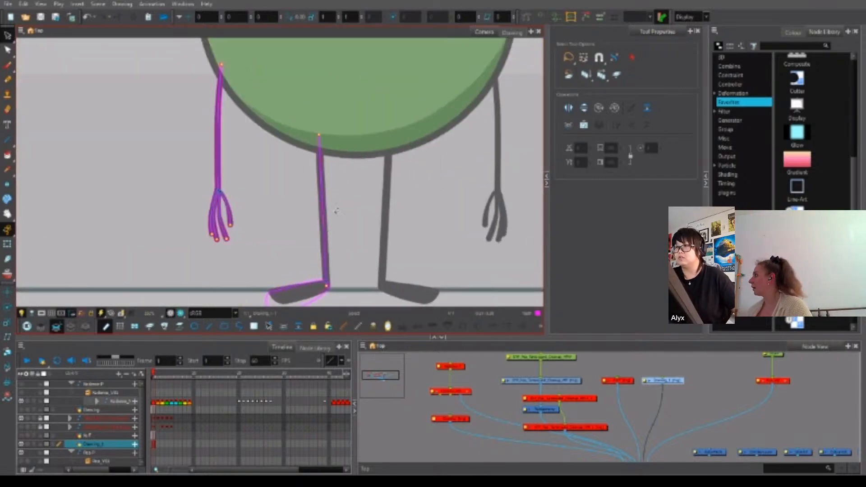
left_click(323, 210)
left_click_drag(669, 206, 659, 206)
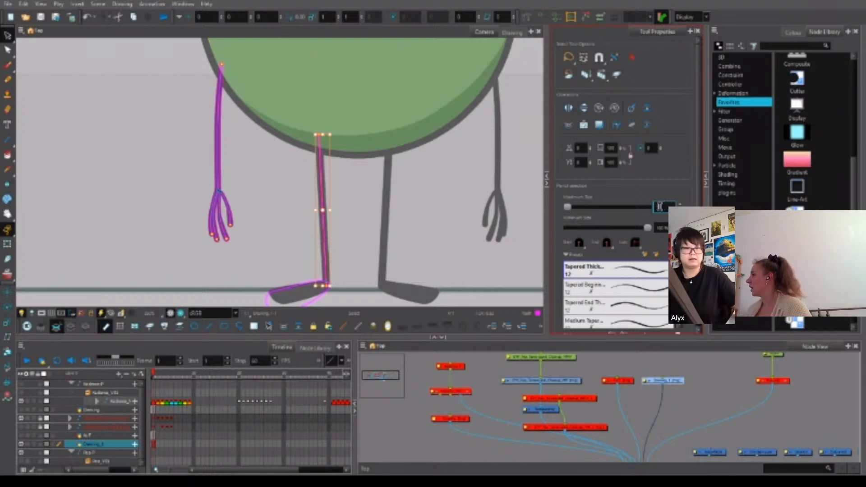
key("Return")
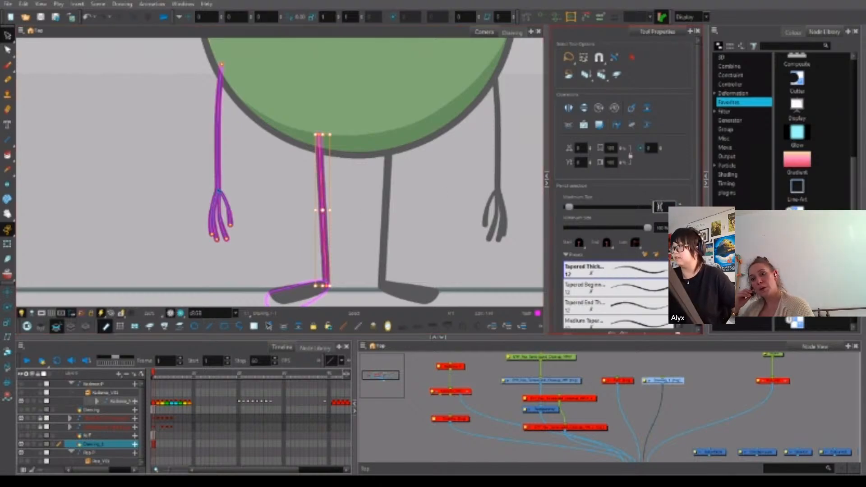
Select the foot outline and move it aside, clear of the leg's lower end.
scroll(383, 187, "up", 6)
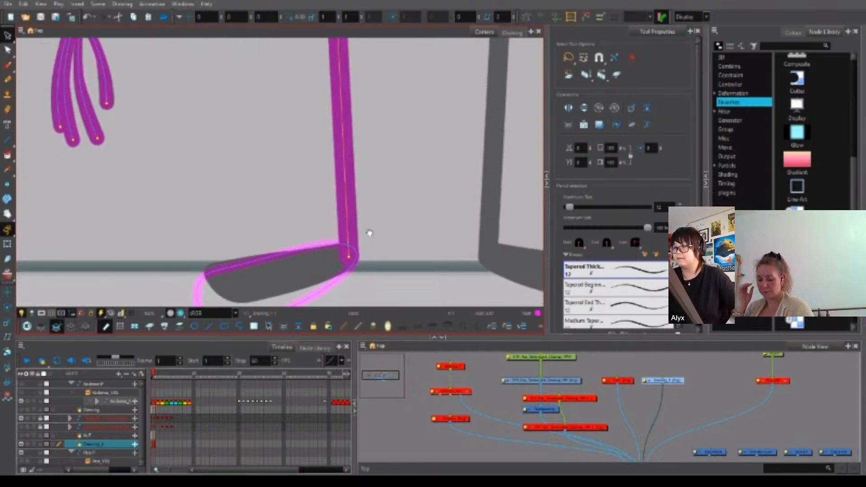
left_click(319, 256)
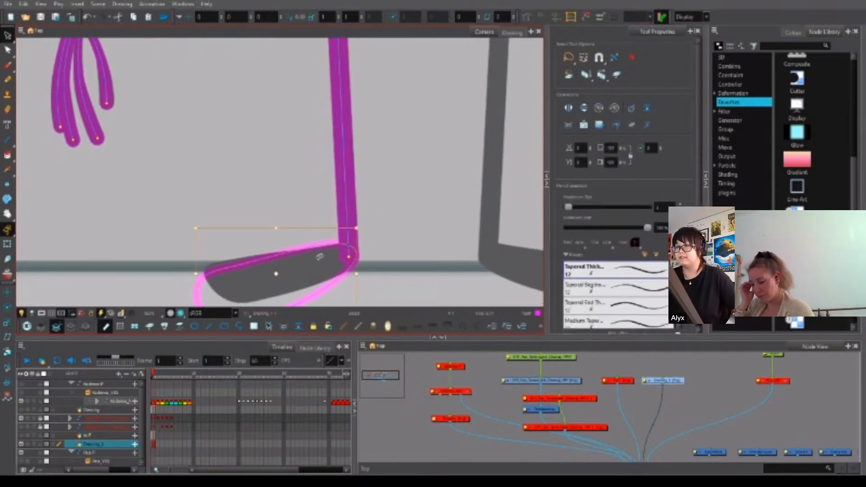
left_click_drag(280, 280, 192, 272)
Fine-tune the leg line's lower end and its upper end inside the body against the reference leg with the Contour Editor.
key("alt+q")
scroll(355, 259, "up", 4)
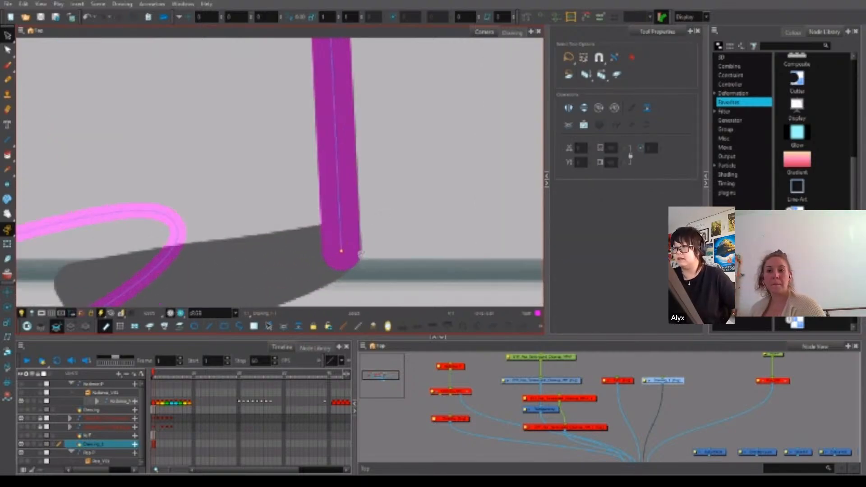
left_click(338, 253)
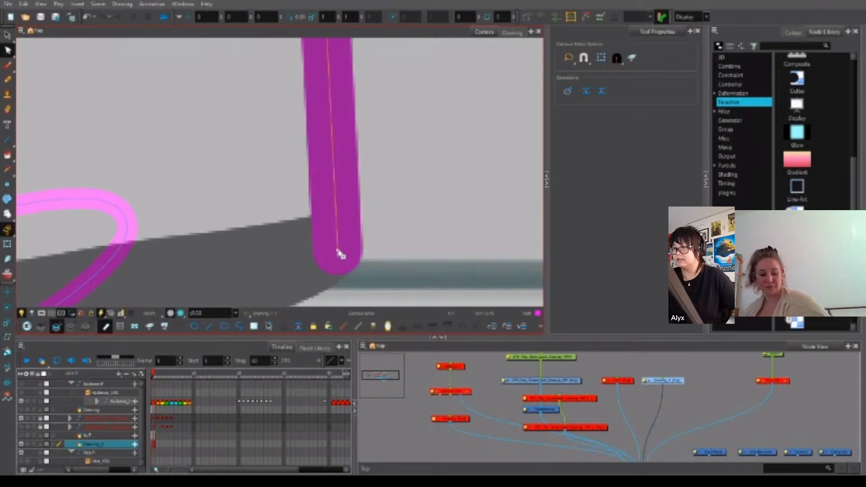
scroll(350, 228, "down", 2)
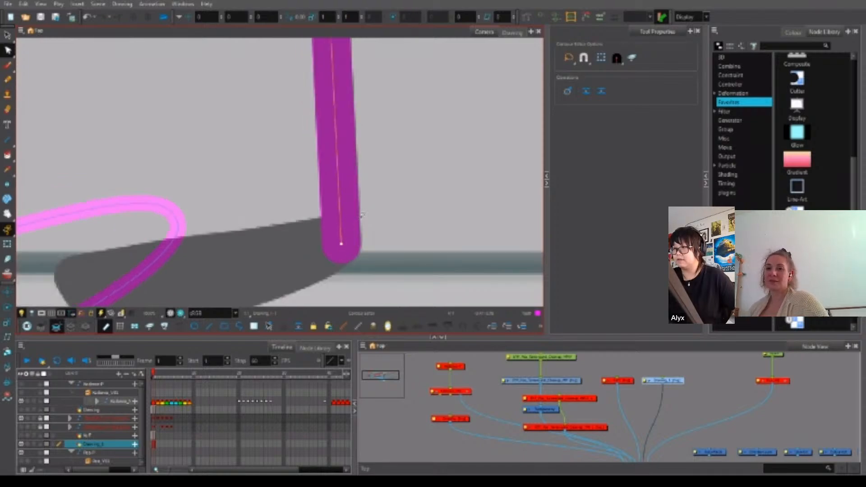
key("space")
left_click_drag(395, 93, 330, 166)
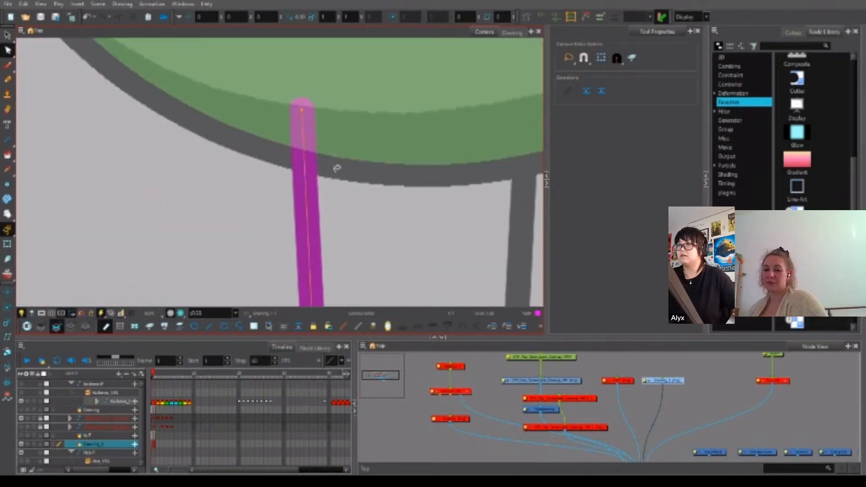
scroll(301, 112, "up", 2)
left_click(301, 111)
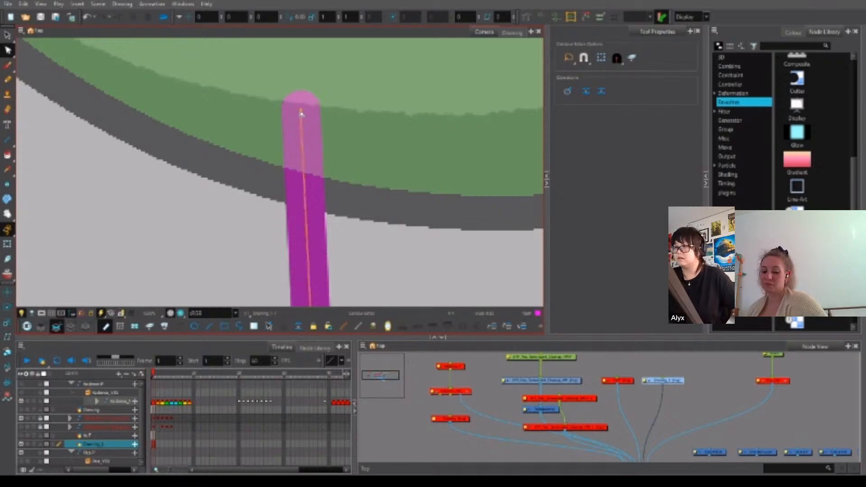
scroll(305, 113, "down", 1)
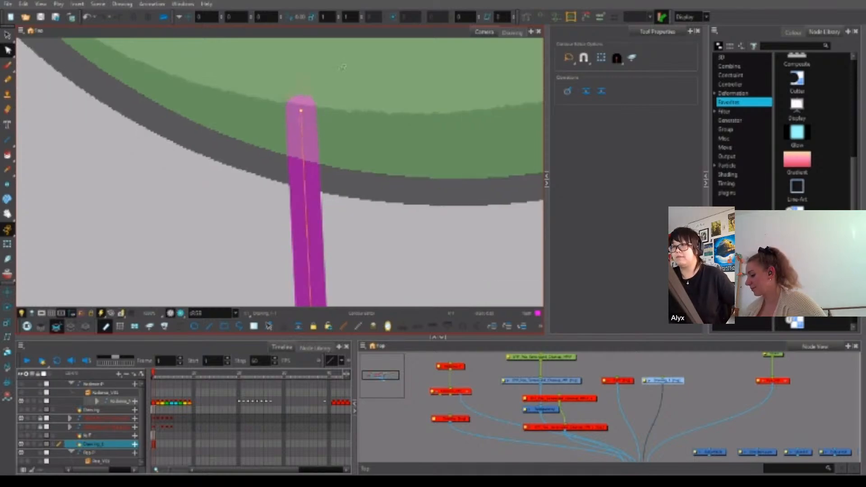
Move the foot outline back over the reference foot so its heel overlaps the left-hand leg's lower end.
scroll(373, 236, "down", 5)
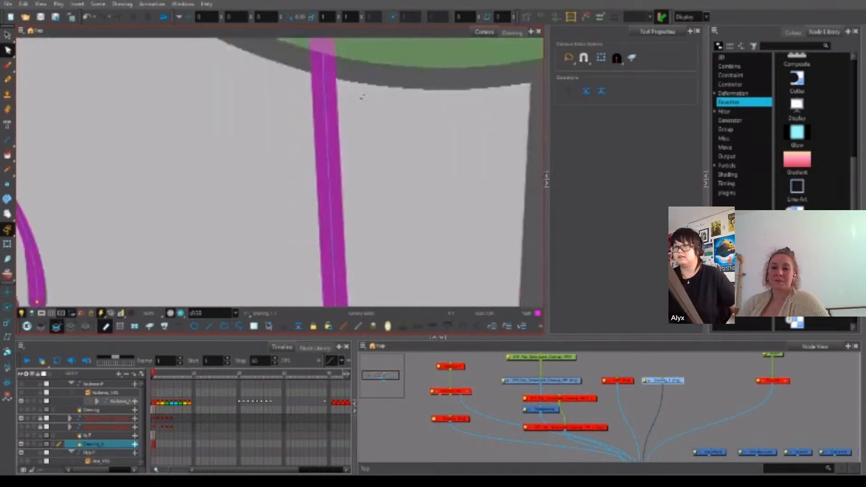
scroll(347, 195, "up", 5)
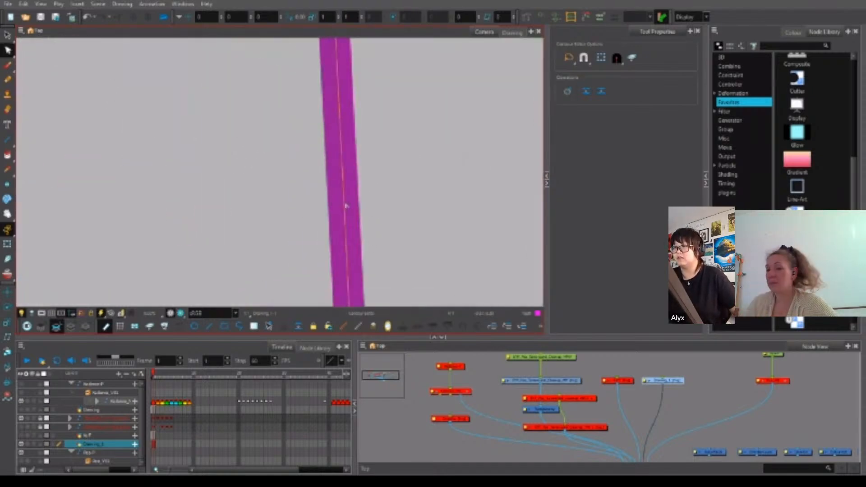
scroll(345, 205, "down", 5)
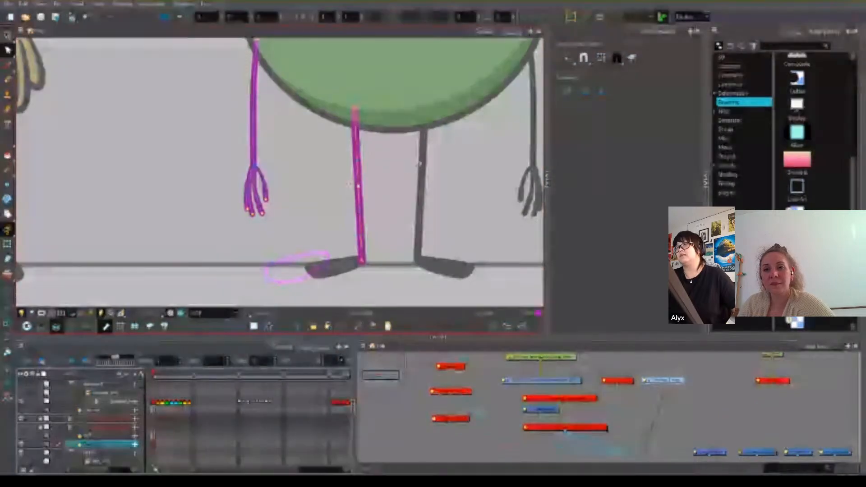
scroll(400, 177, "down", 5)
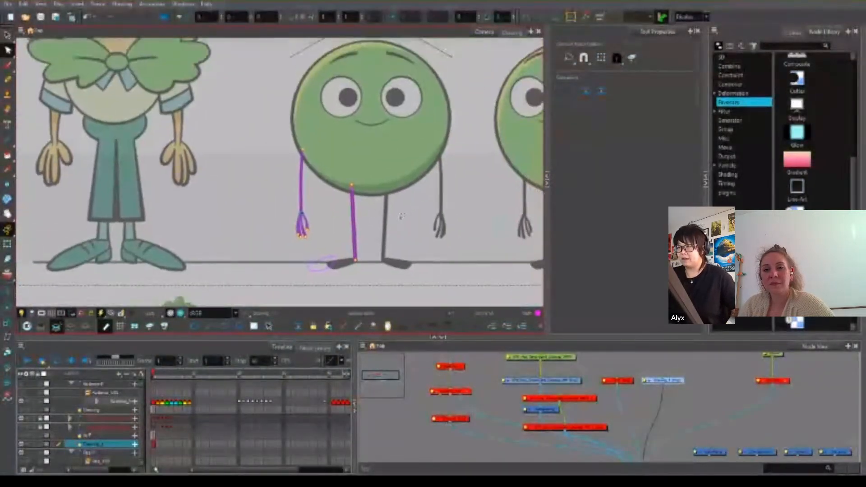
scroll(337, 259, "up", 5)
left_click(337, 255)
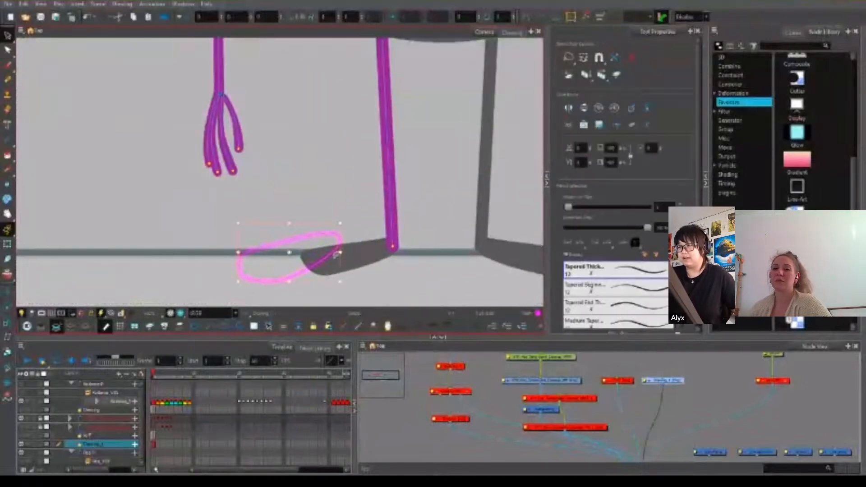
left_click_drag(317, 261, 398, 241)
Nudge the foot outline's heel point slightly downward with the Contour Editor to fit the end of the leg line.
key("alt+q")
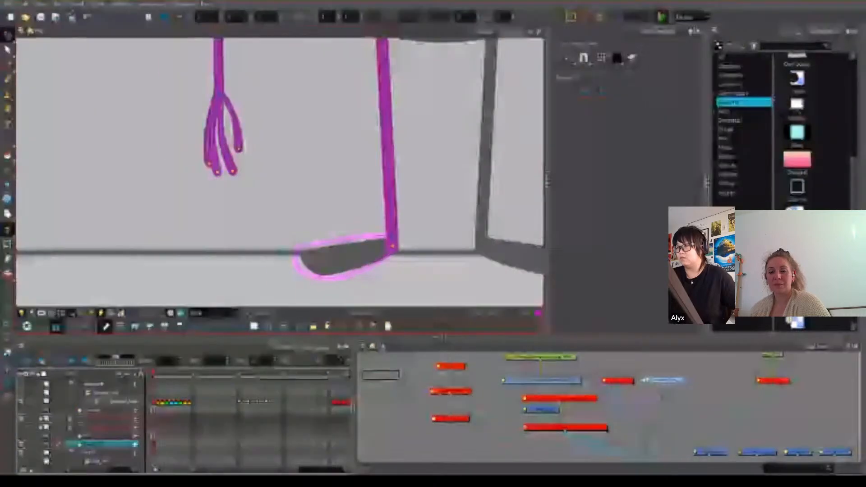
scroll(392, 253, "up", 3)
left_click(392, 254)
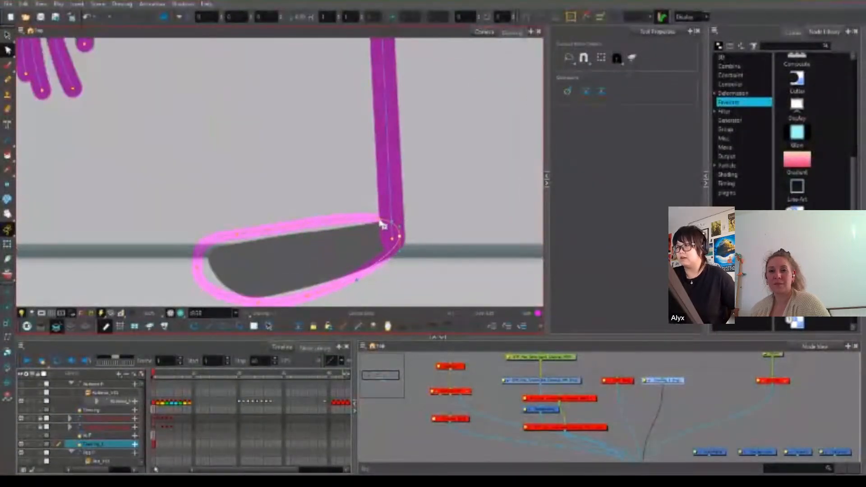
left_click_drag(399, 236, 399, 242)
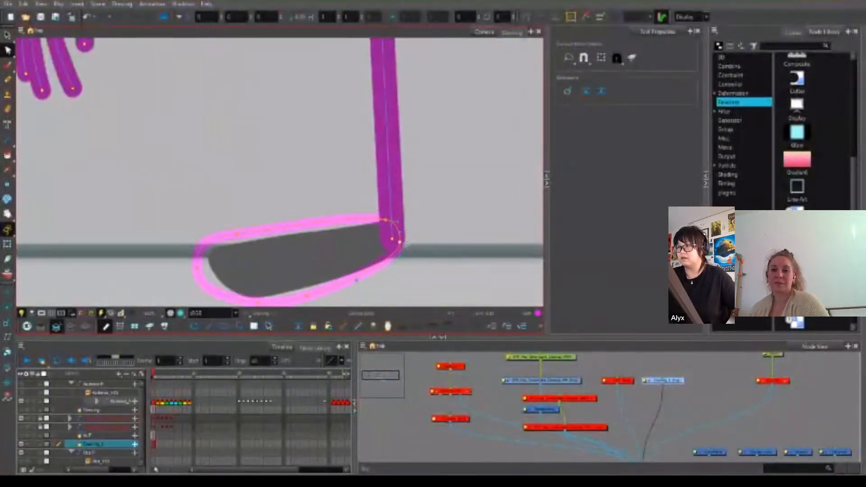
Remove the surplus point near the toe of the foot outline and fit the upper toe corner to the grey reference foot.
left_click_drag(328, 251, 348, 223)
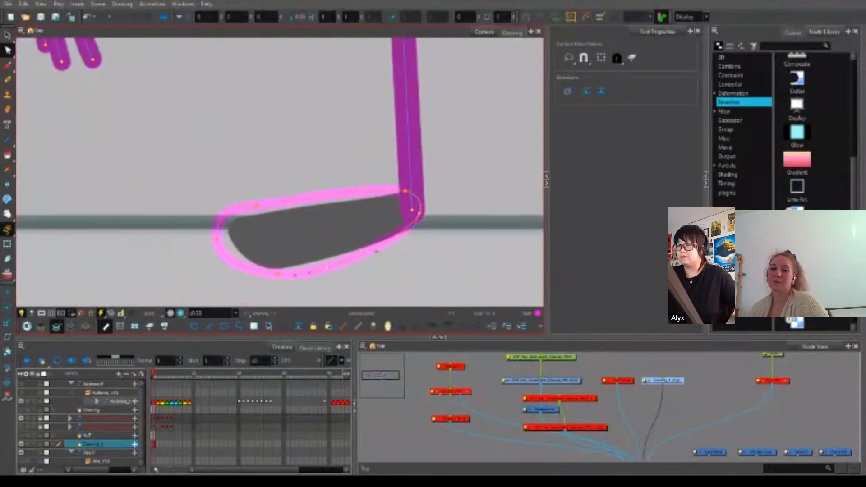
left_click_drag(326, 268, 270, 263)
left_click_drag(209, 223, 241, 241)
key("Delete")
left_click_drag(257, 206, 234, 234)
scroll(248, 219, "up", 4)
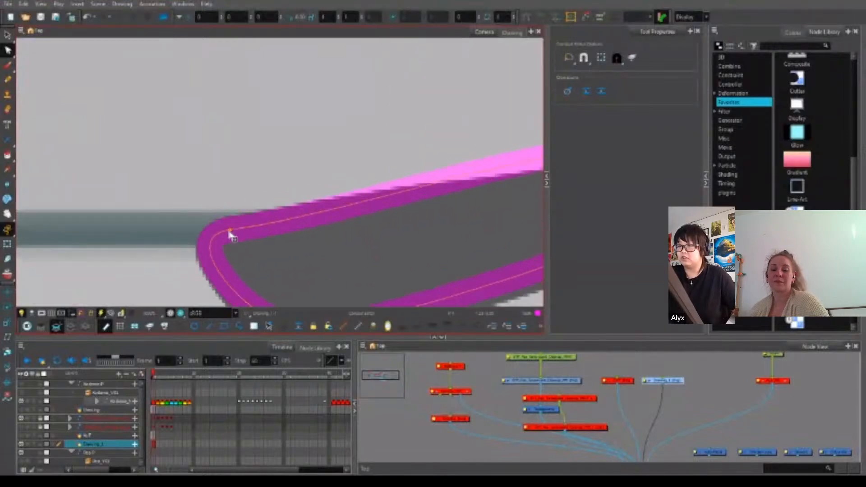
Reshape the foot outline's top edge and upper ankle point so they follow the reference foot.
scroll(231, 235, "down", 4)
left_click_drag(422, 206, 343, 219)
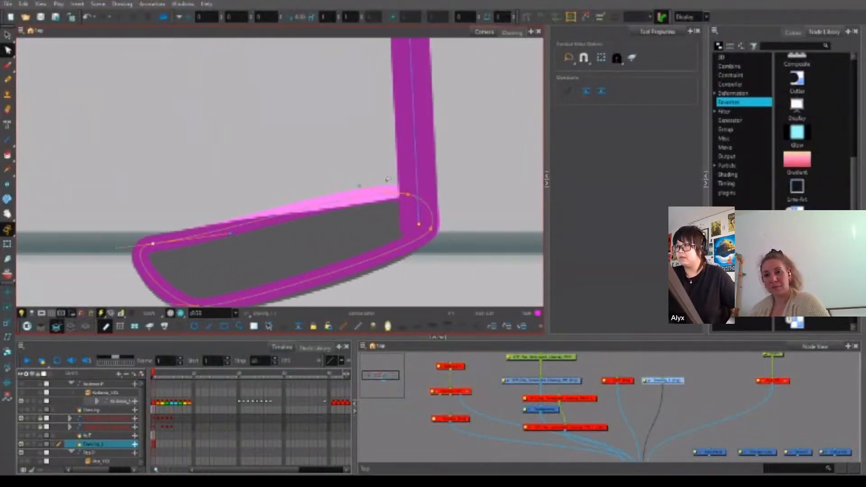
left_click_drag(359, 186, 356, 209)
left_click_drag(408, 195, 408, 205)
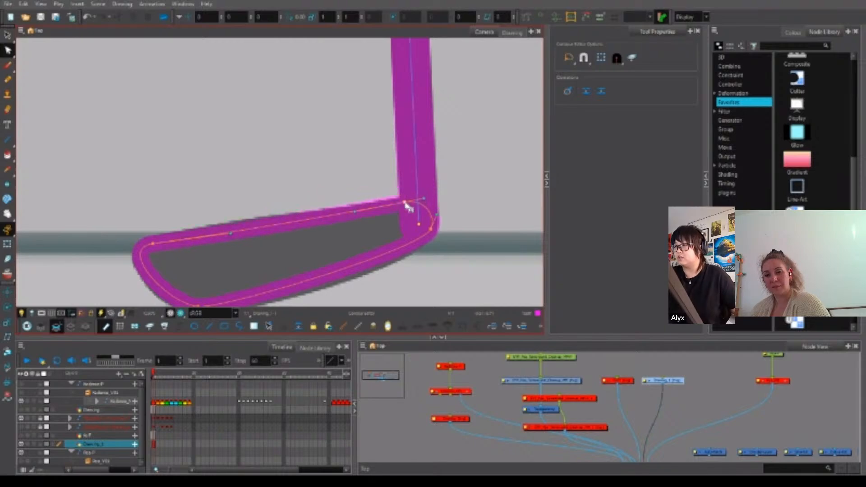
left_click_drag(453, 191, 435, 185)
scroll(435, 186, "down", 2)
Move the foot outline onto a separate art layer from the leg and display the current drawing on top.
key("alt+s")
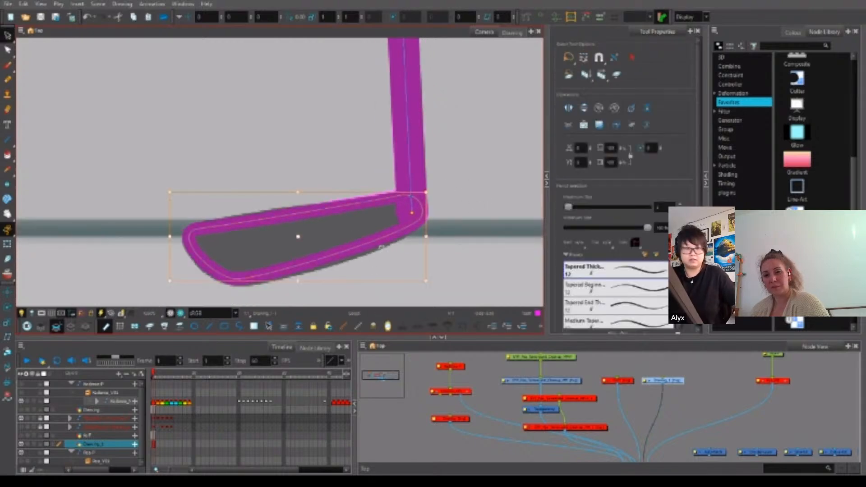
key("Delete")
key("ctrl+z")
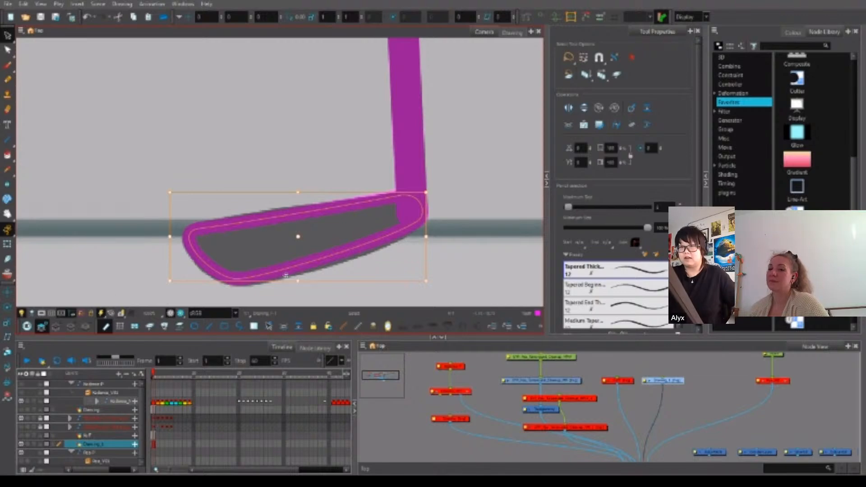
left_click(32, 314)
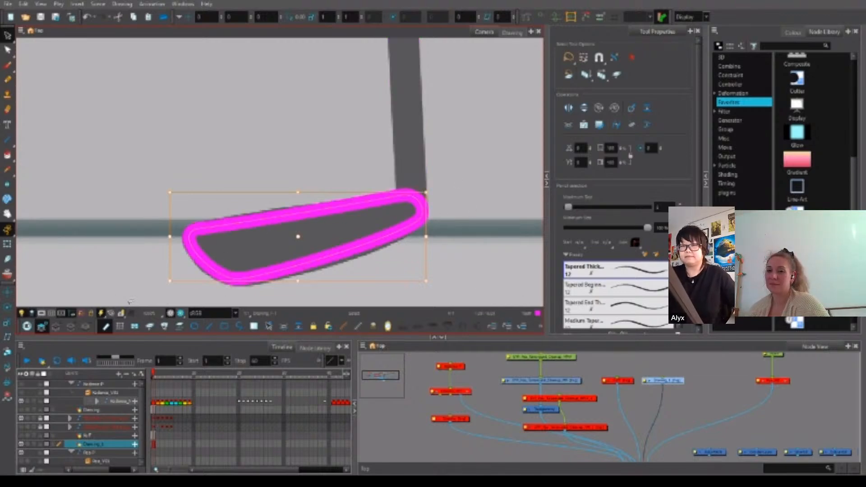
Fine-tune the upper toe corner and upper ankle point with their curve handles to match the reference's top edge.
key("alt+q")
scroll(203, 228, "up", 2)
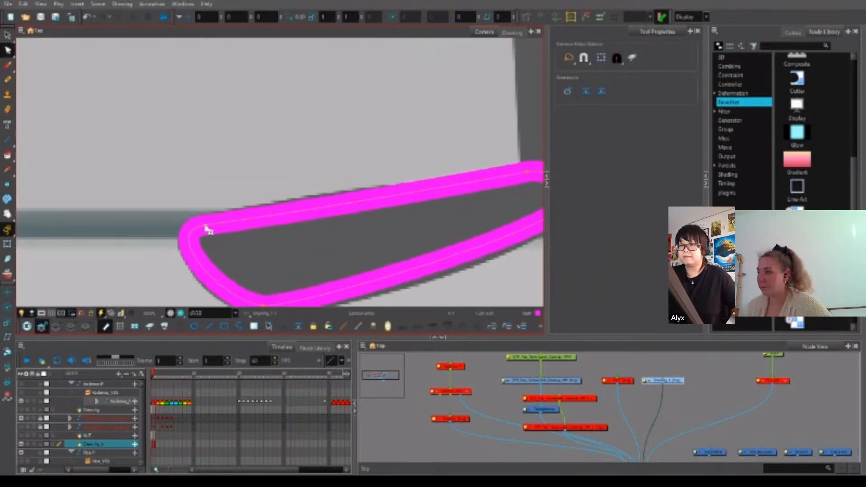
left_click_drag(204, 225, 207, 226)
left_click_drag(305, 212, 296, 208)
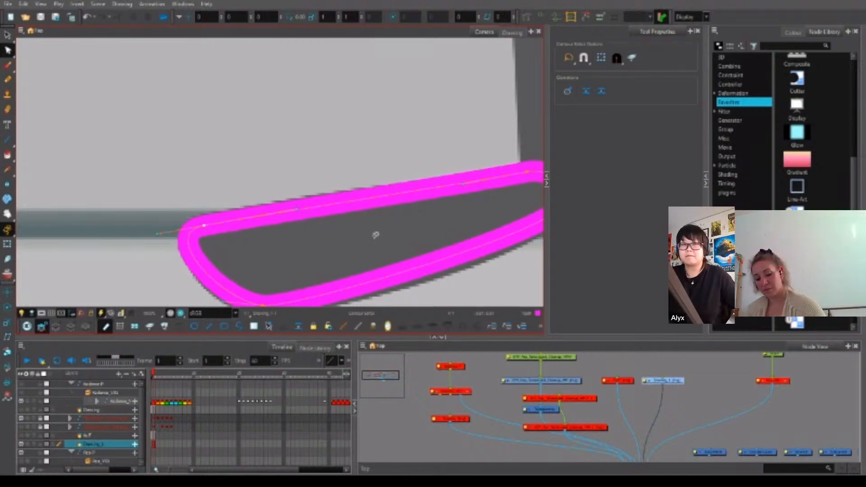
left_click_drag(396, 236, 273, 249)
left_click(379, 189)
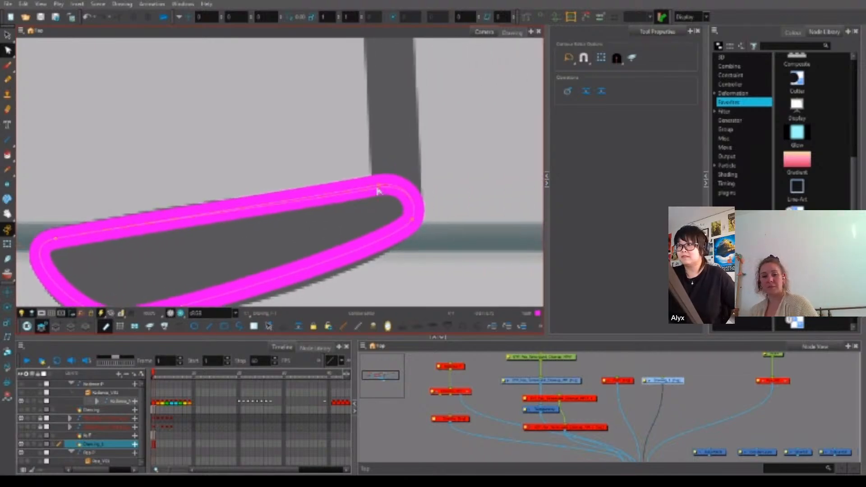
left_click_drag(316, 200, 302, 201)
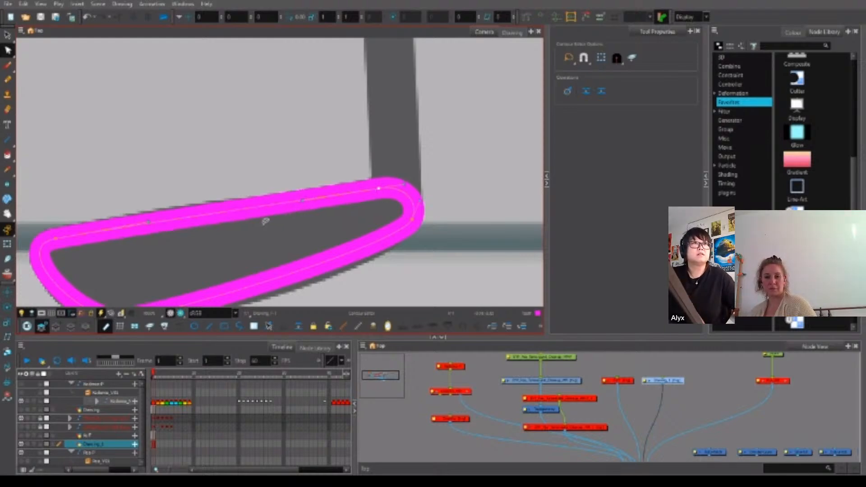
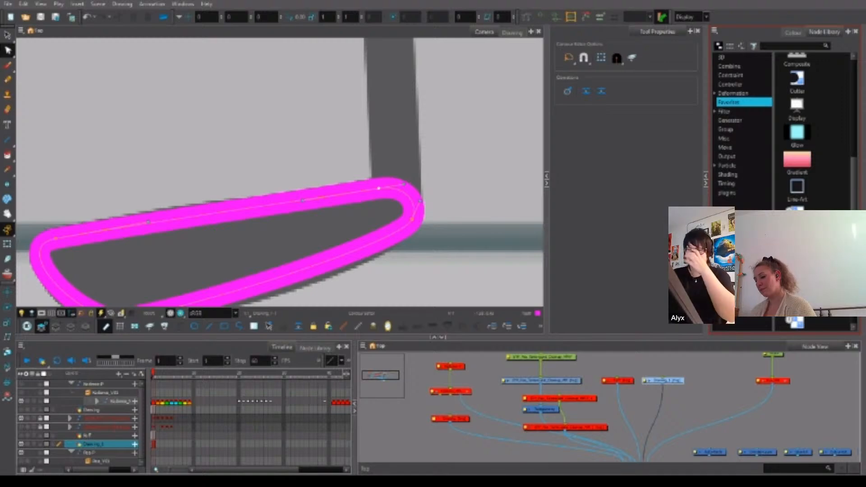
Adjust the lower heel point and its curve handle so the outline follows the reference heel.
left_click(411, 220)
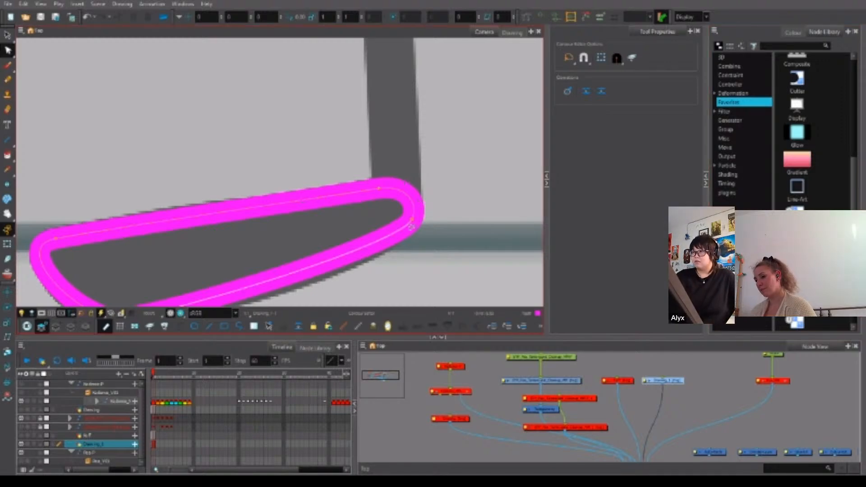
left_click_drag(399, 247, 388, 261)
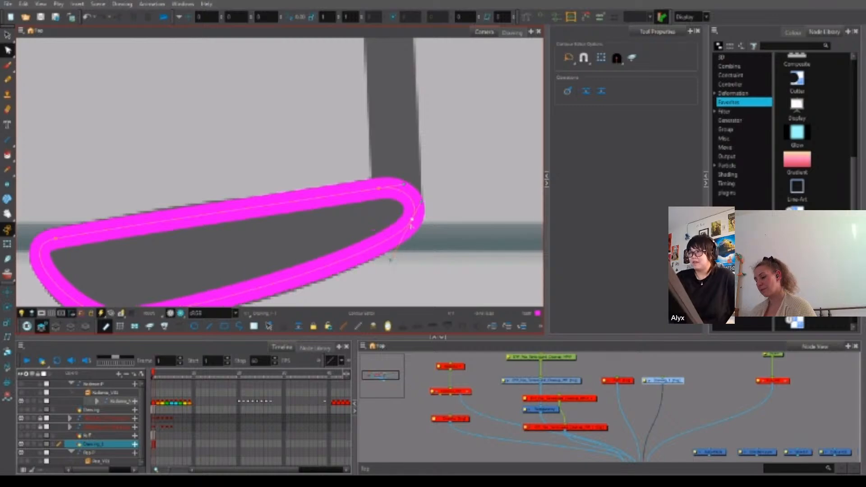
left_click_drag(412, 219, 408, 221)
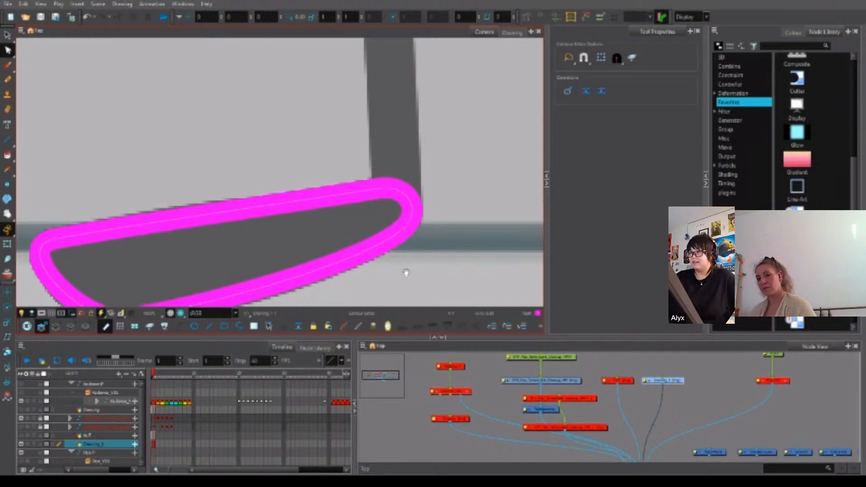
Adjust the sole point under the toe and its curve handles to match the reference foot's underside.
left_click_drag(406, 273, 442, 201)
left_click(151, 249)
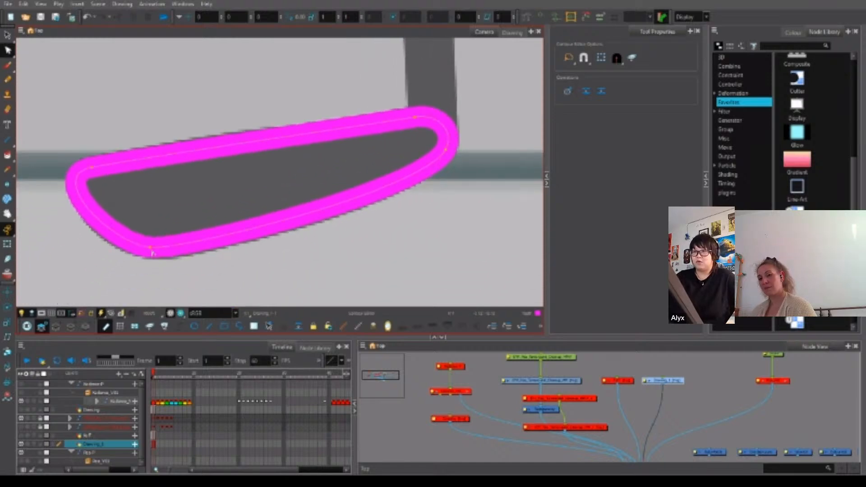
left_click_drag(151, 249, 108, 245)
left_click_drag(184, 251, 191, 253)
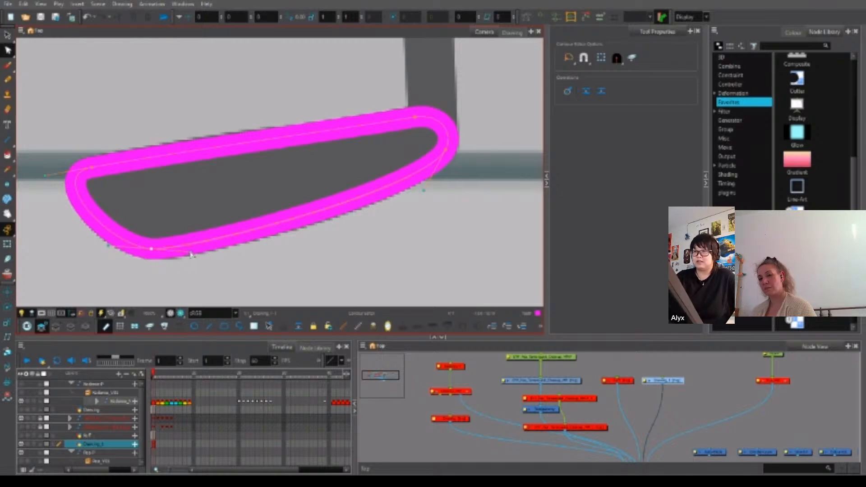
left_click(254, 273)
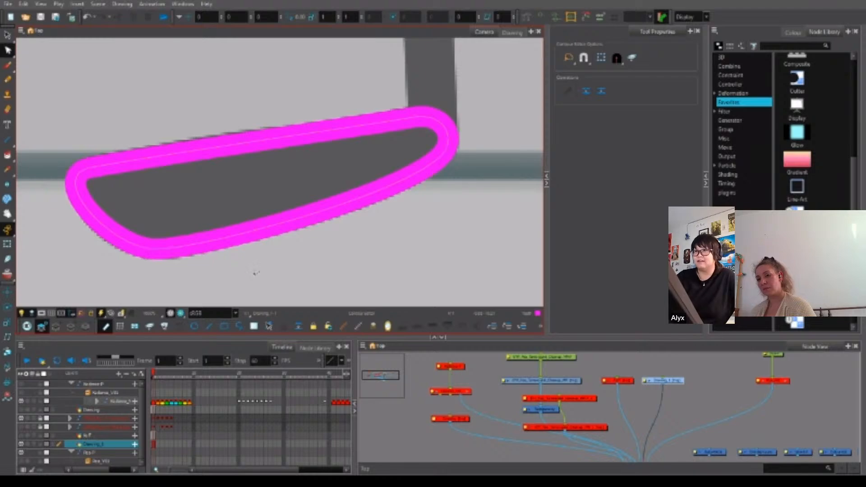
Refine the upper toe point and its handle once more, and check the sole curve against the reference.
left_click_drag(194, 203, 219, 255)
left_click_drag(100, 216, 121, 237)
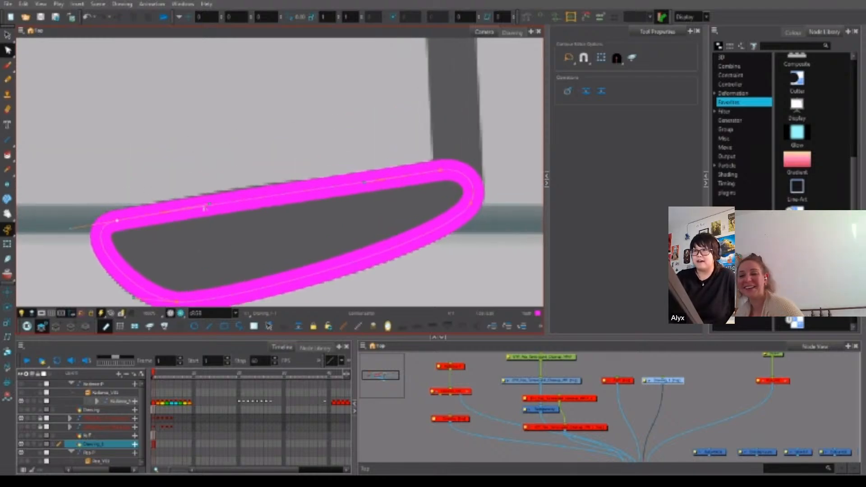
left_click_drag(204, 201, 206, 201)
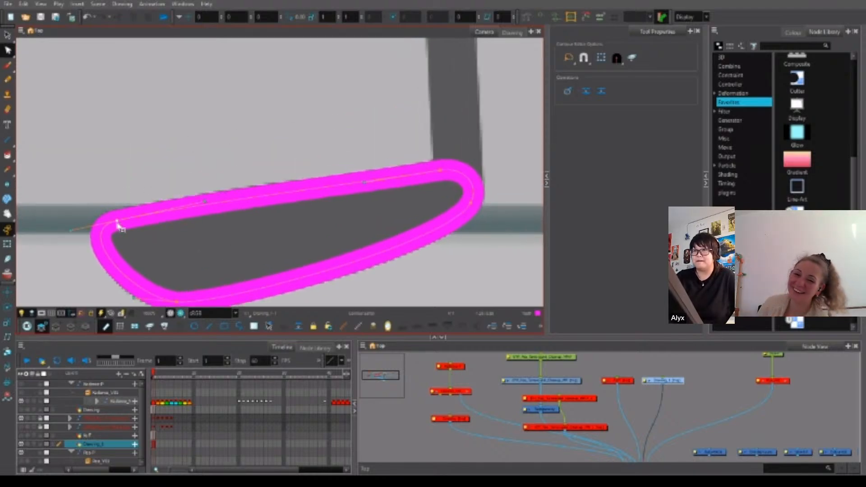
left_click_drag(117, 221, 119, 221)
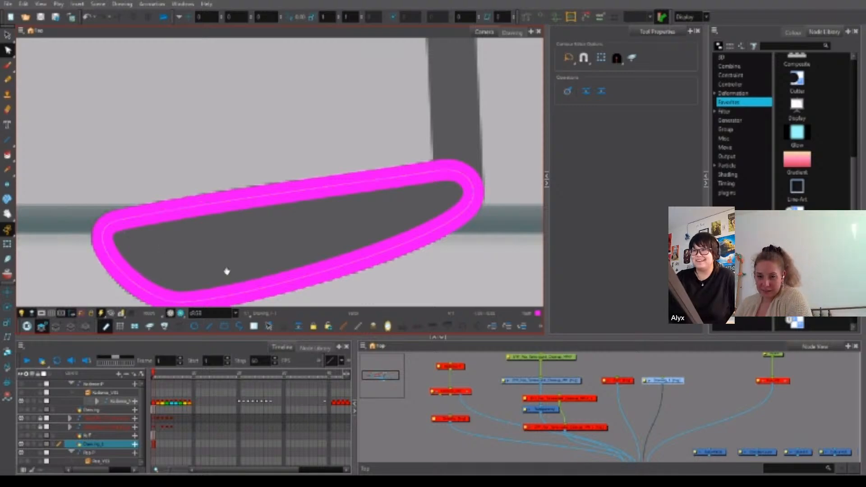
scroll(224, 255, "down", 2)
scroll(149, 270, "up", 2)
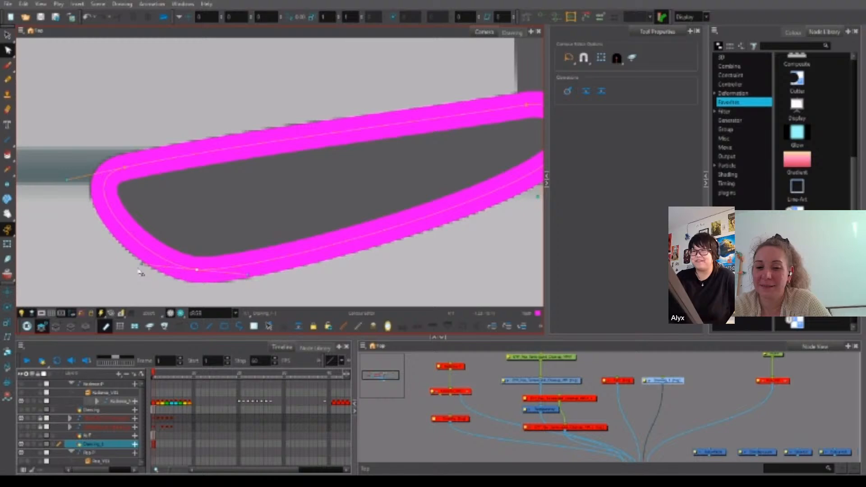
scroll(139, 273, "down", 1)
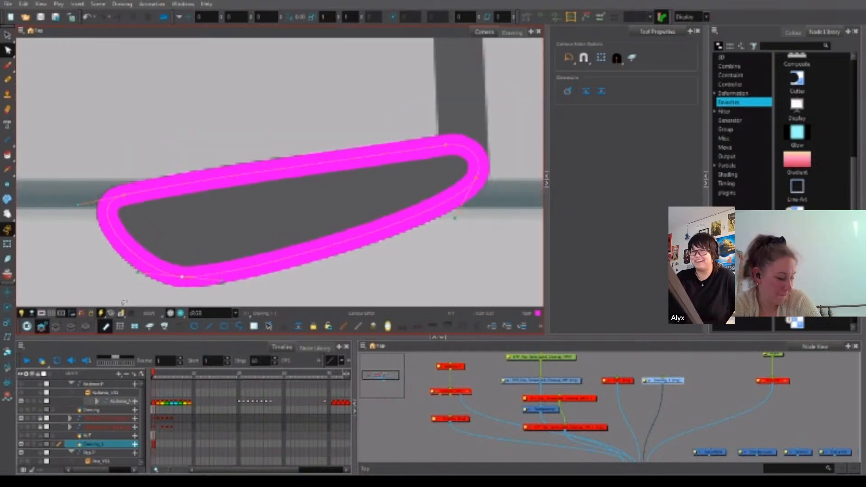
left_click(279, 279)
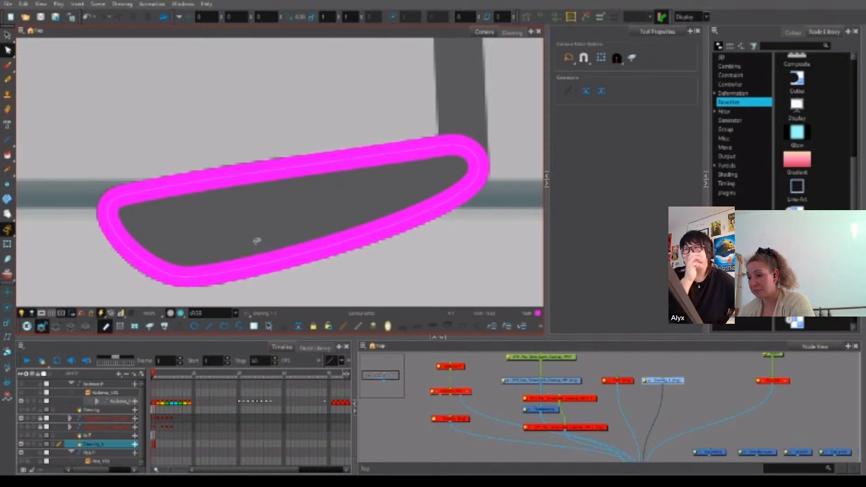
Examine the traced foot, leg and arm on the whole character and compare with the next frame's pose.
scroll(446, 255, "down", 5)
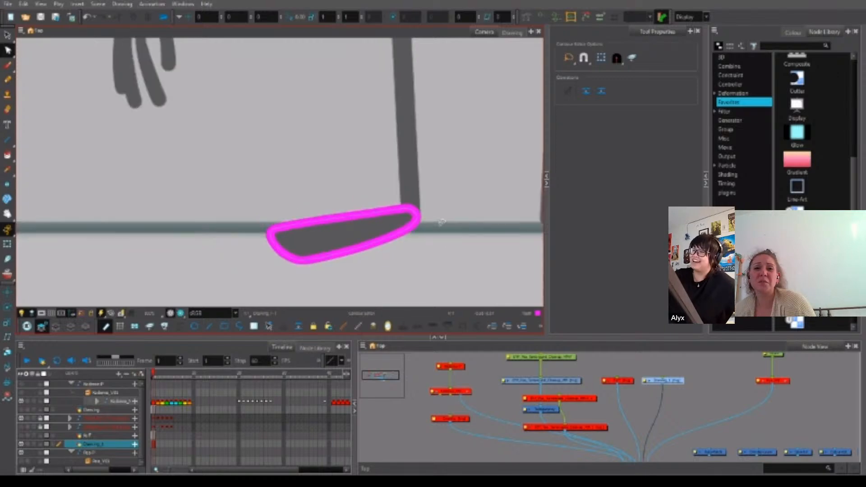
scroll(442, 222, "down", 6)
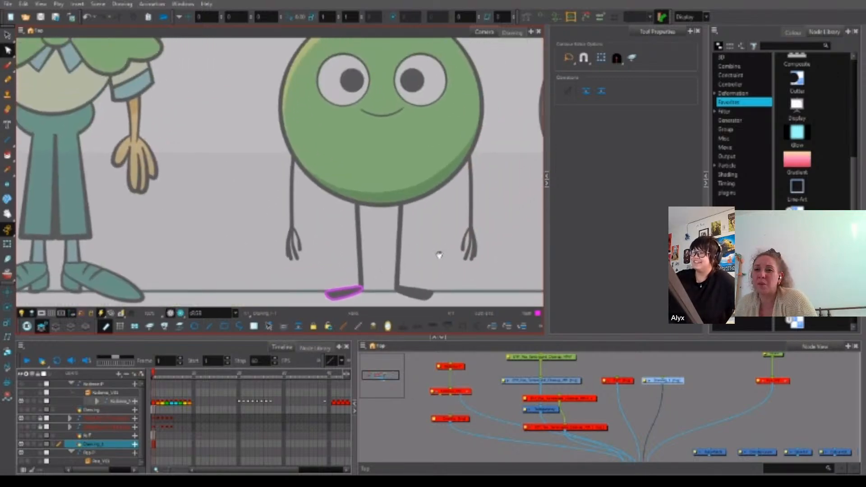
left_click(7, 244)
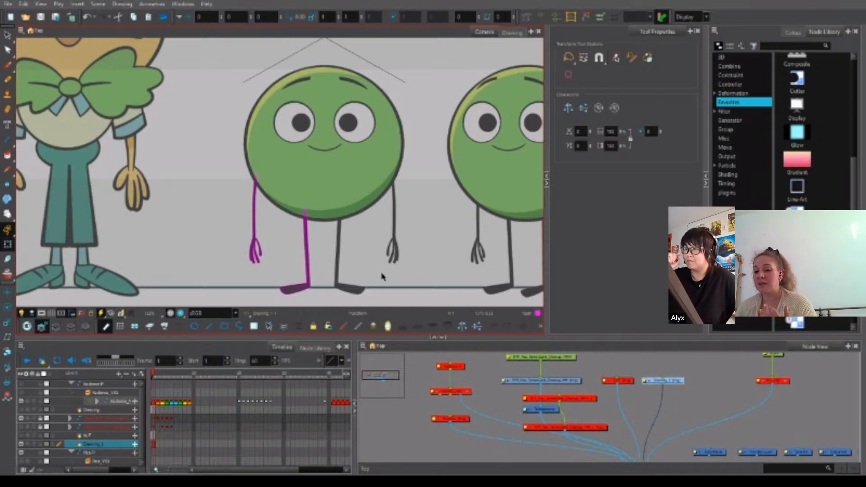
left_click(158, 376)
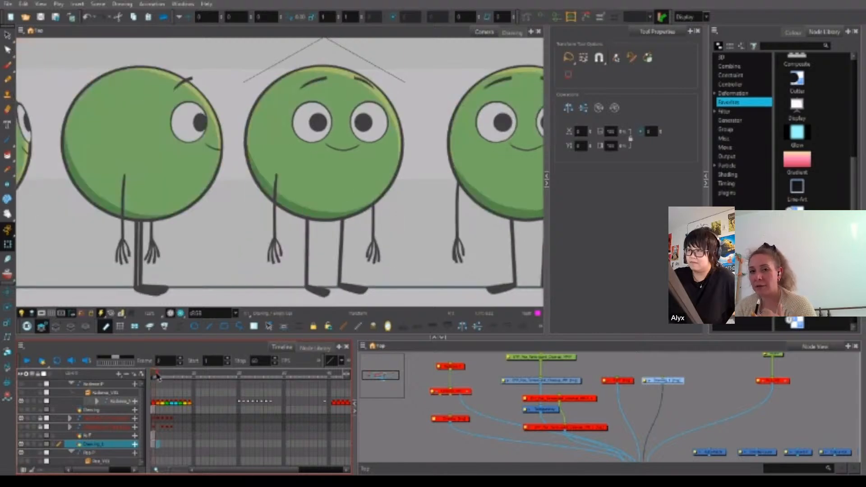
mouse_move(157, 376)
left_mouse_down()
mouse_move(172, 375)
mouse_move(153, 376)
left_mouse_up()
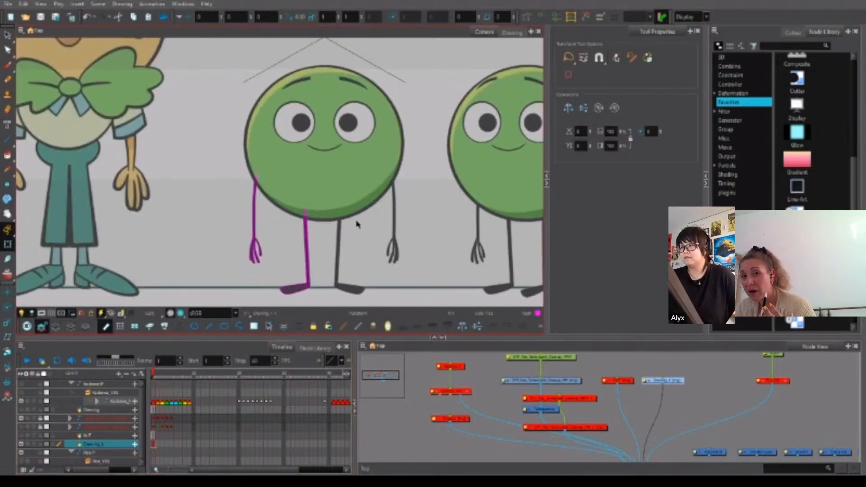
scroll(326, 246, "up", 3)
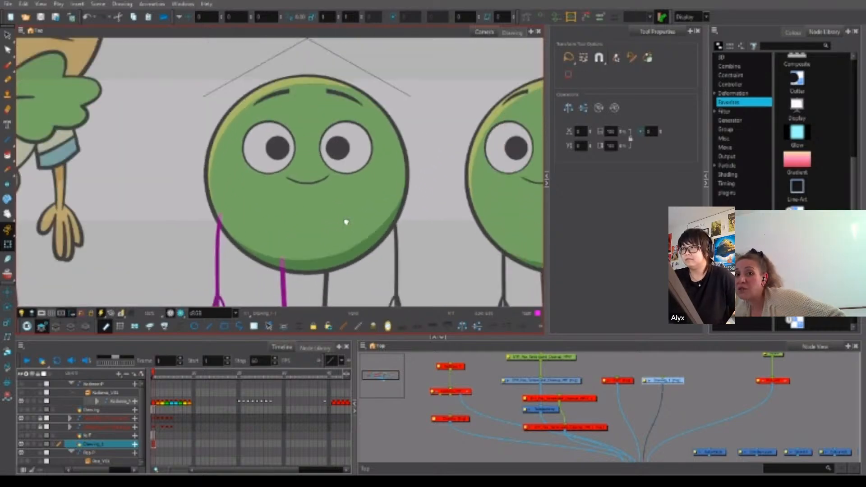
left_click_drag(345, 222, 347, 223)
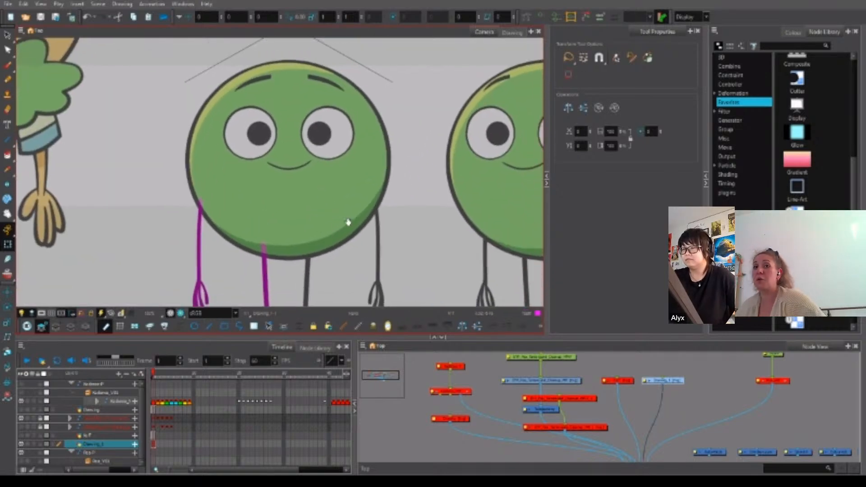
left_click_drag(341, 254, 334, 226)
left_click_drag(672, 371, 662, 391)
left_click_drag(303, 281, 318, 175)
scroll(272, 224, "up", 2)
scroll(272, 224, "up", 2)
scroll(271, 226, "down", 2)
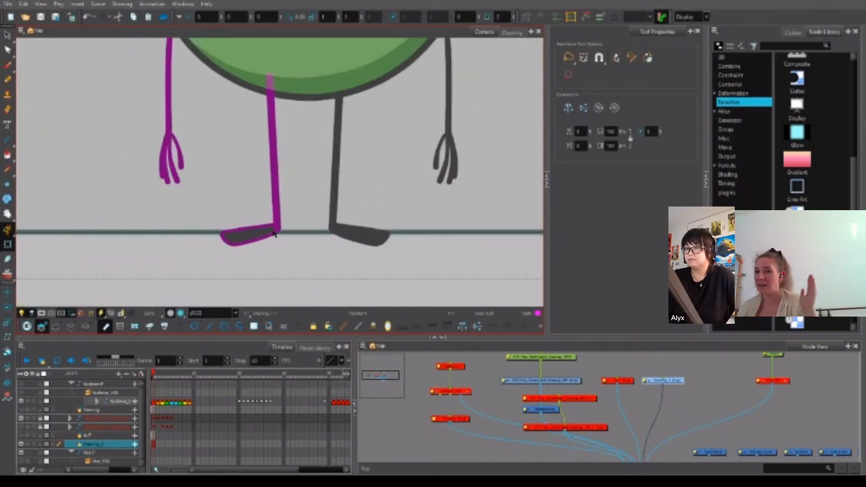
Fill the inside of the foot outline with solid magenta and display the scene's colour palettes.
key("alt+s")
scroll(271, 230, "up", 4)
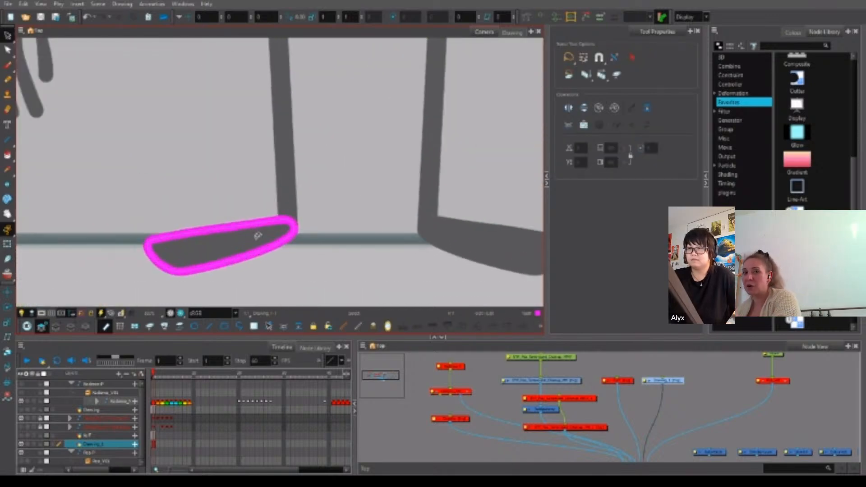
left_click(241, 248)
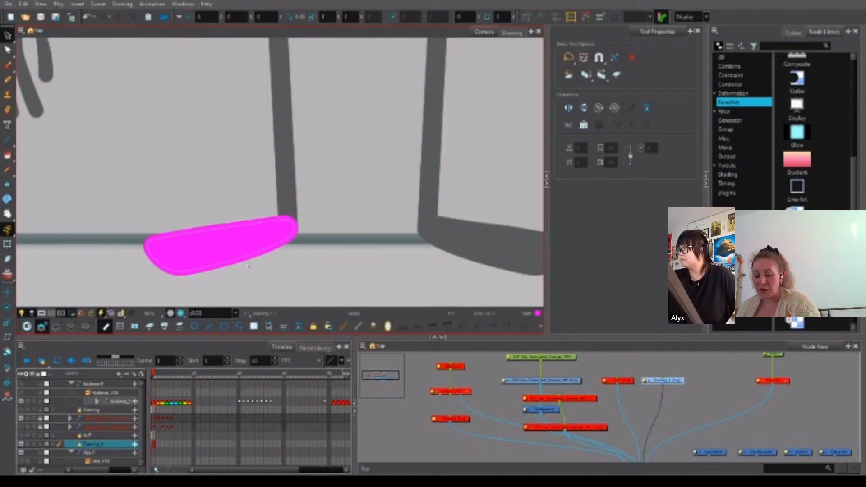
left_click(795, 34)
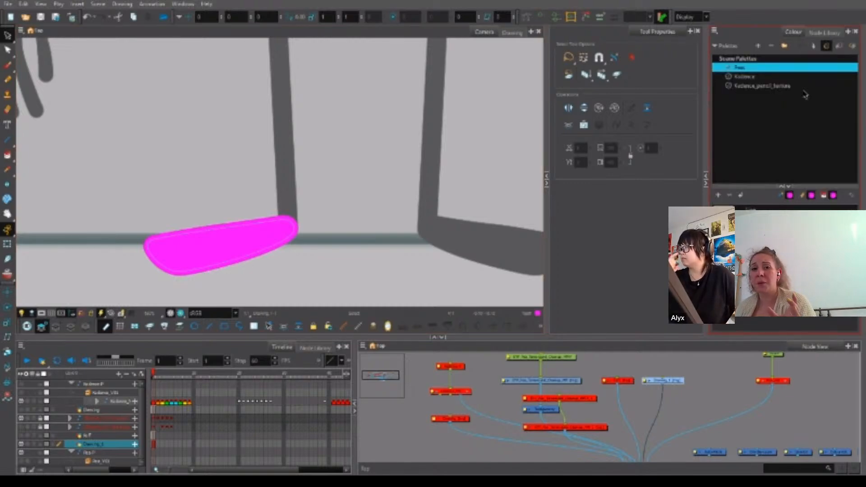
Transfer the foot artwork from the colour art to the line art and delete the solid fill inside its outline.
key("ctrl+a")
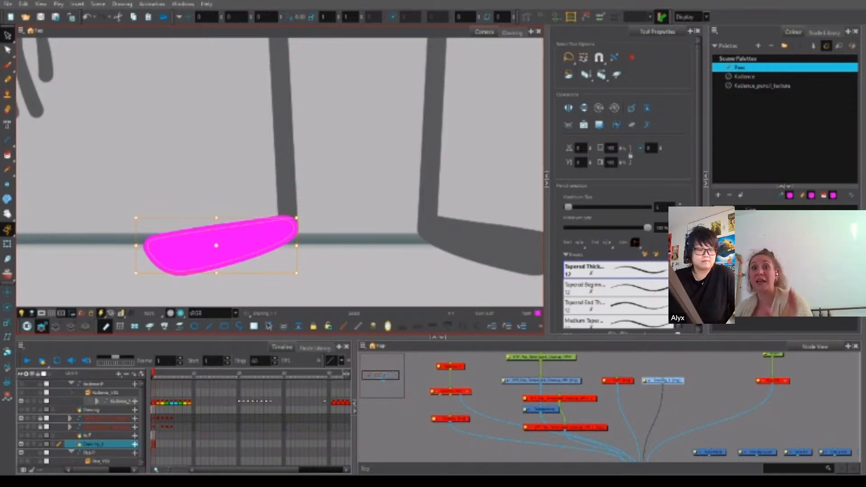
left_click(55, 327)
key("ctrl+v")
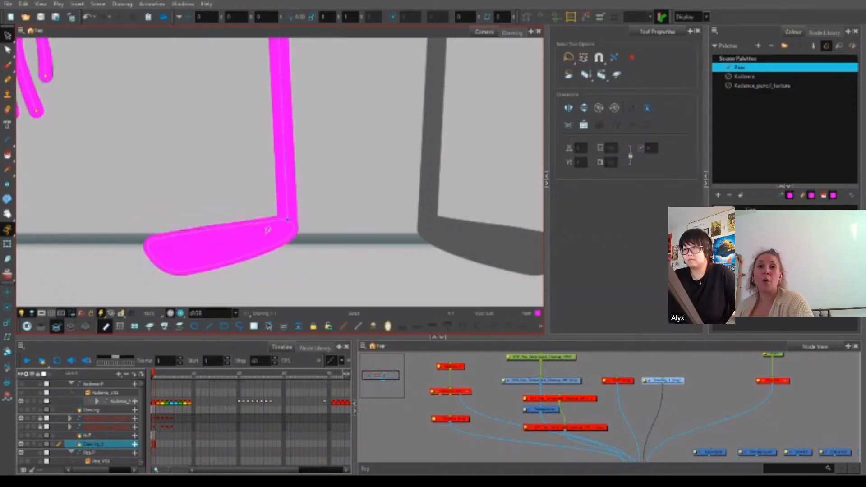
left_click(267, 230)
key("Delete")
key("2")
key("2")
mouse_move(339, 190)
left_mouse_down()
mouse_move(328, 220)
mouse_move(300, 220)
left_mouse_up()
scroll(329, 220, "down", 6)
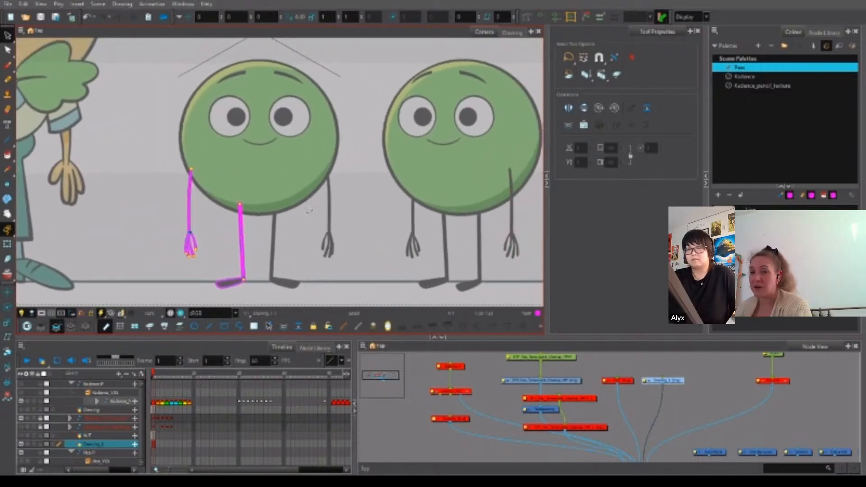
Enable the body drawing, disable the limb drawing, and make the body's colour art the active art layer.
left_click(629, 380)
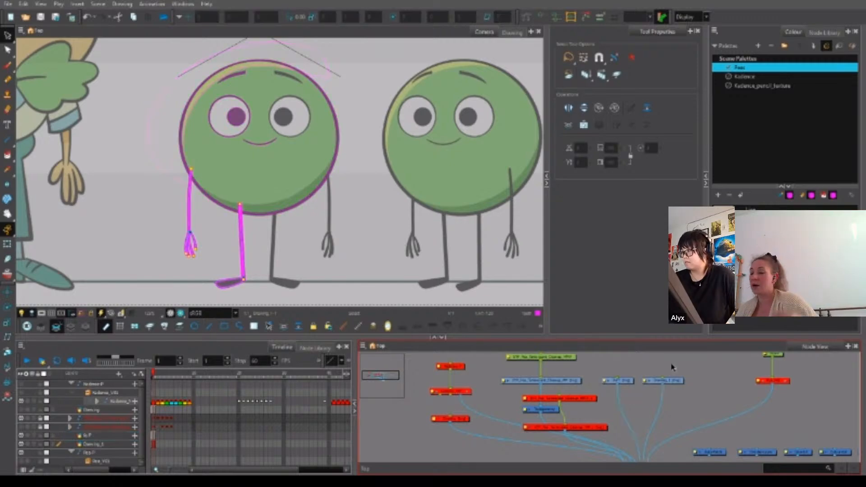
left_click(661, 381)
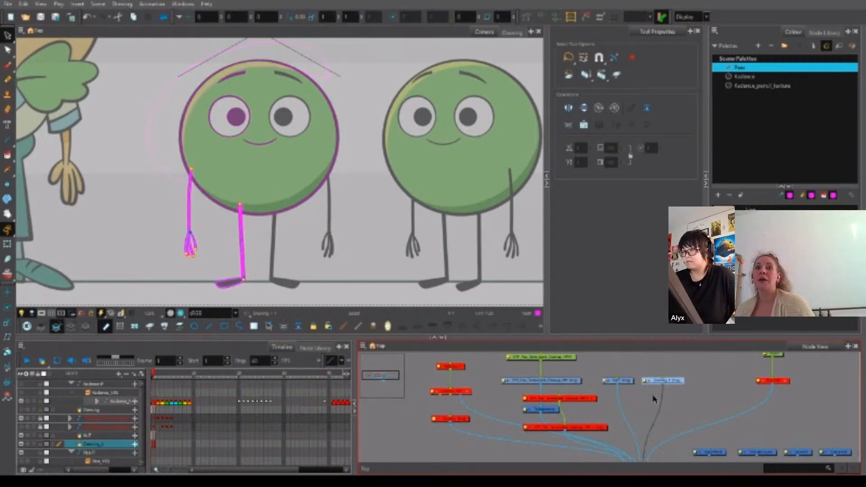
left_click(618, 380)
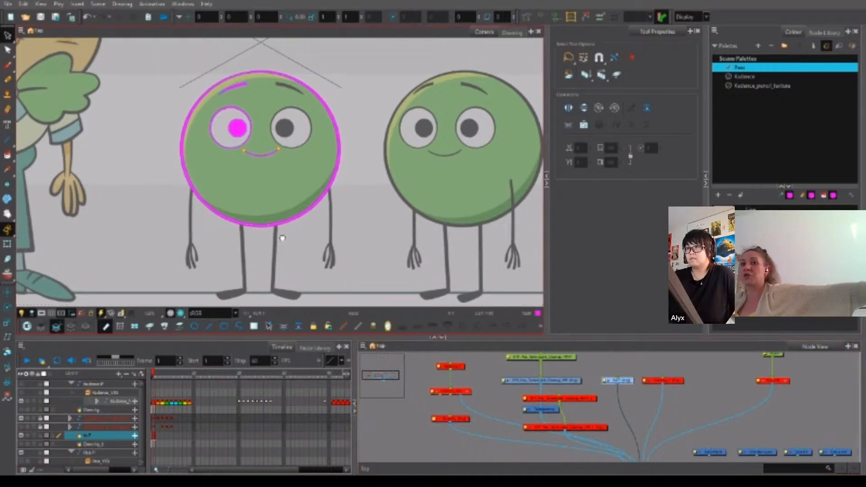
left_click_drag(282, 238, 285, 248)
left_click(41, 326)
scroll(185, 149, "up", 3)
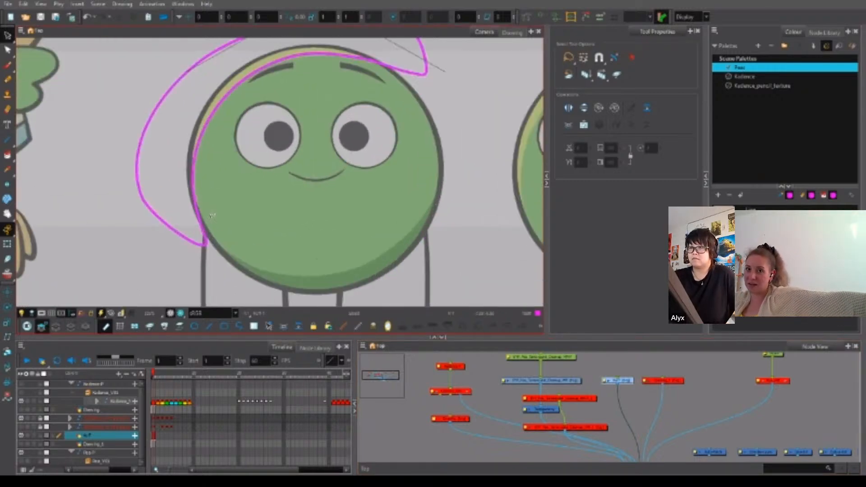
Select the body's highlight outline and lower the alpha of its magenta palette colour to make it semi-transparent.
left_click(205, 224)
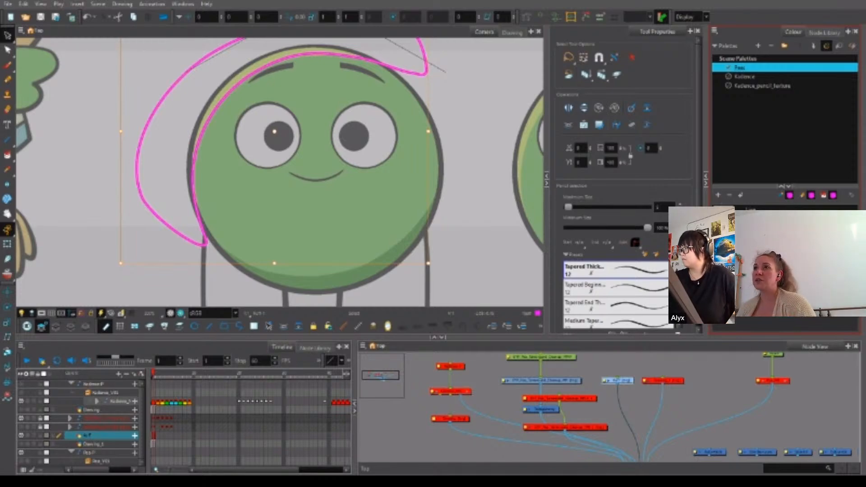
left_click(766, 209)
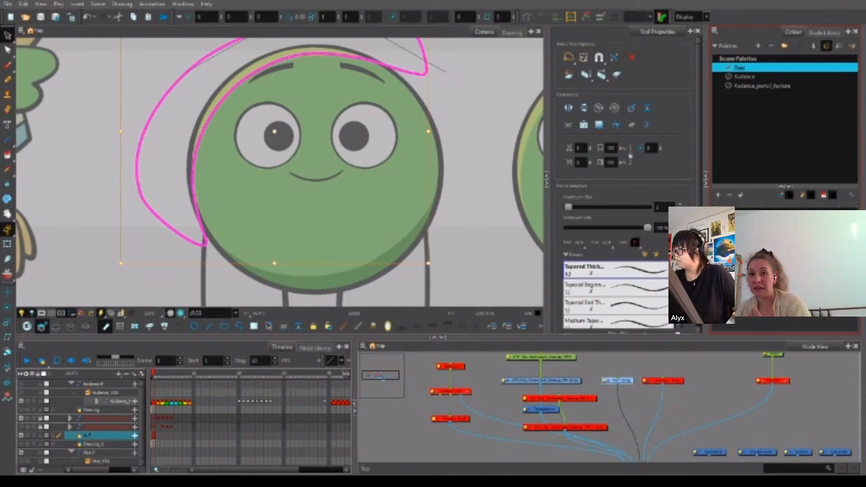
left_click(764, 208)
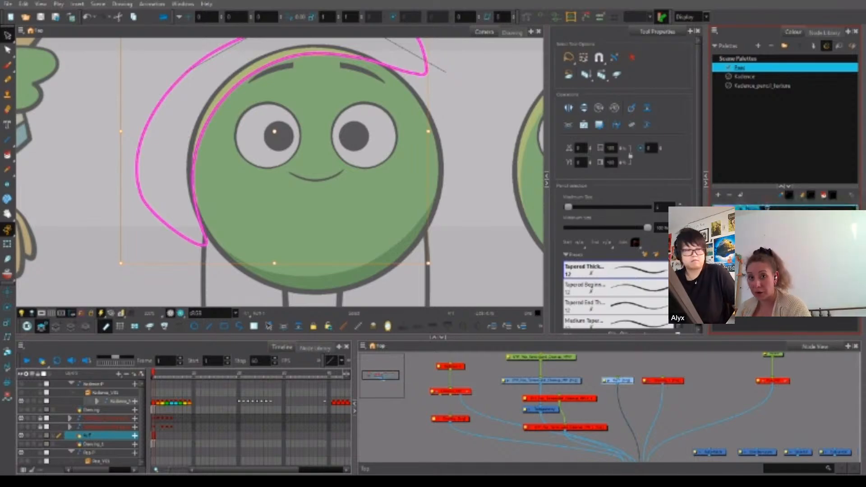
left_click(764, 217)
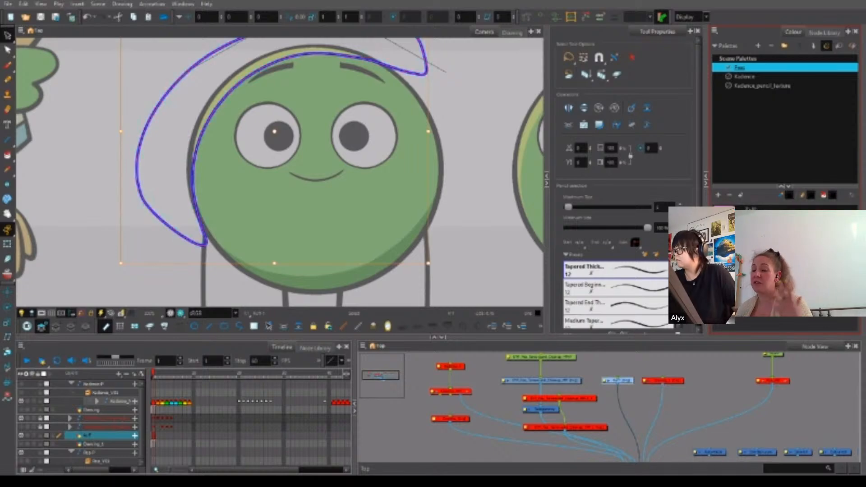
double_click(740, 208)
left_click(525, 249)
left_click_drag(526, 249, 503, 253)
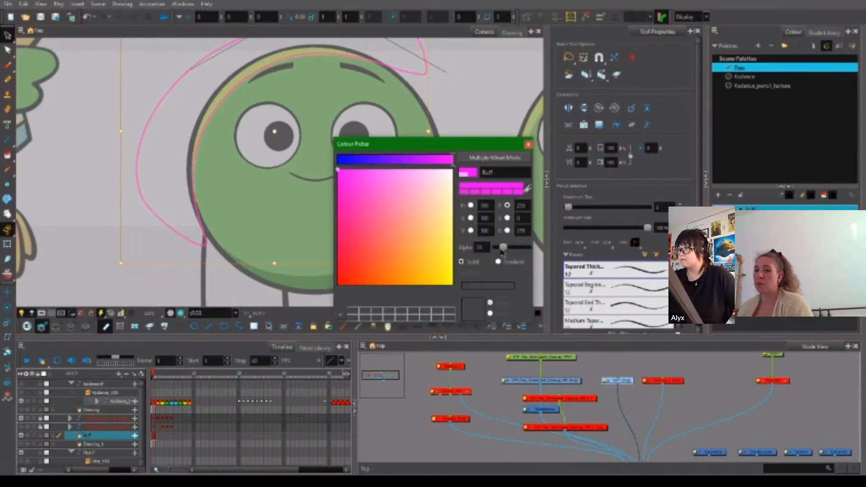
left_click(528, 144)
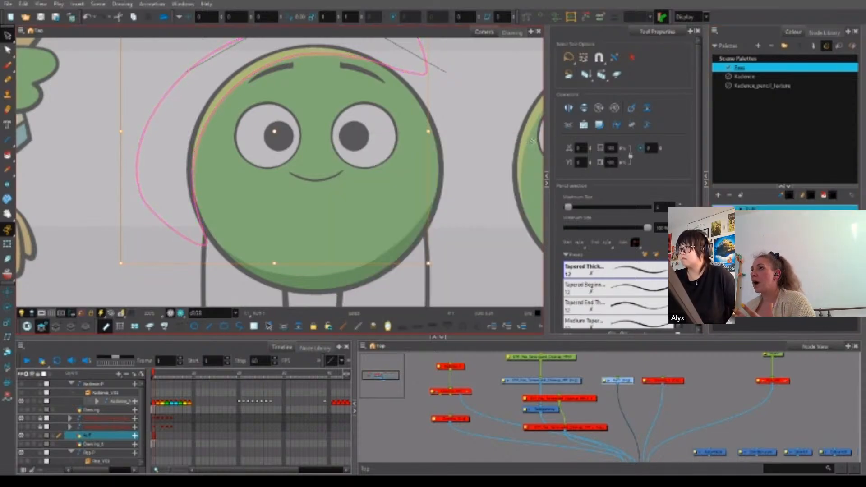
Examine the art layers of the body and limb drawings over the reference with the semi-transparent colour.
left_click(511, 256)
left_click_drag(627, 369, 623, 391)
left_click(55, 326)
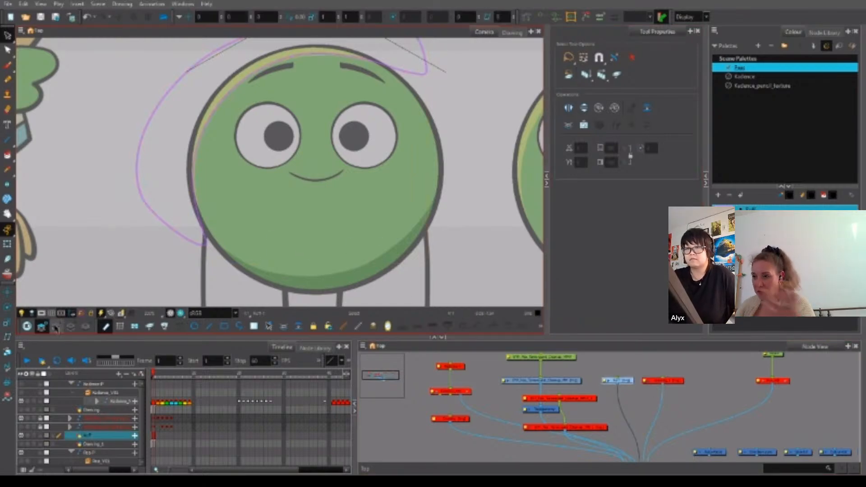
left_click(70, 327)
left_click(41, 327)
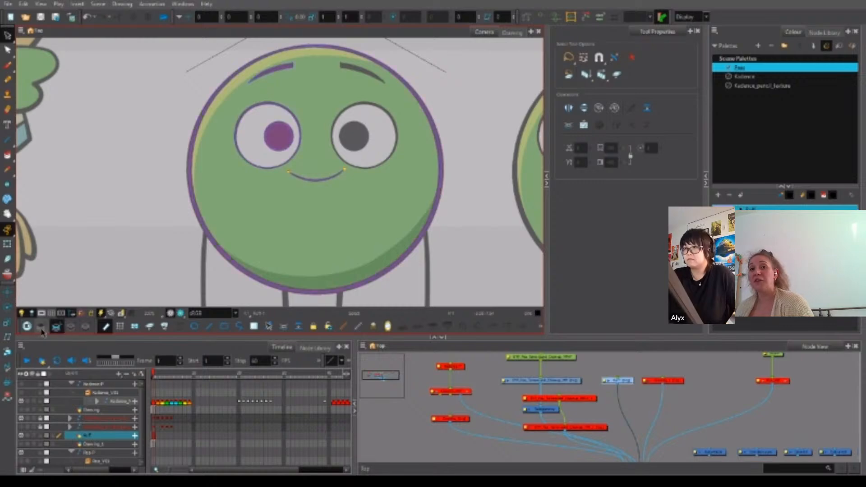
left_click(667, 381)
key("a")
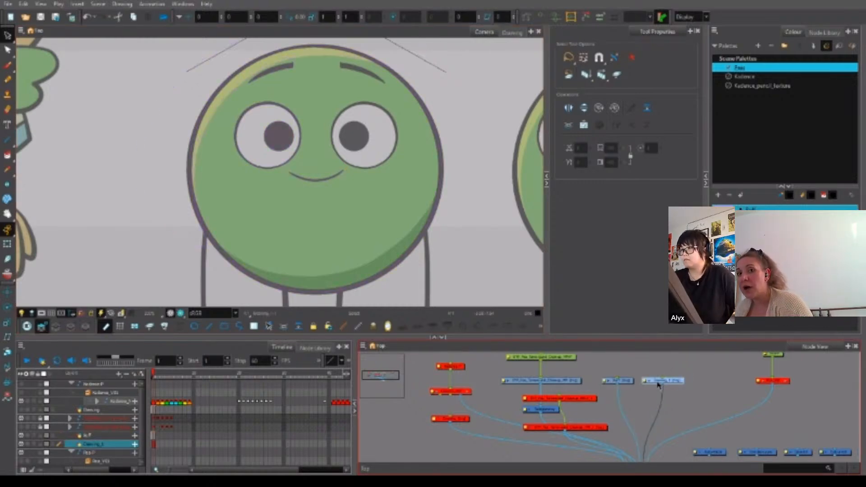
scroll(340, 125, "down", 3)
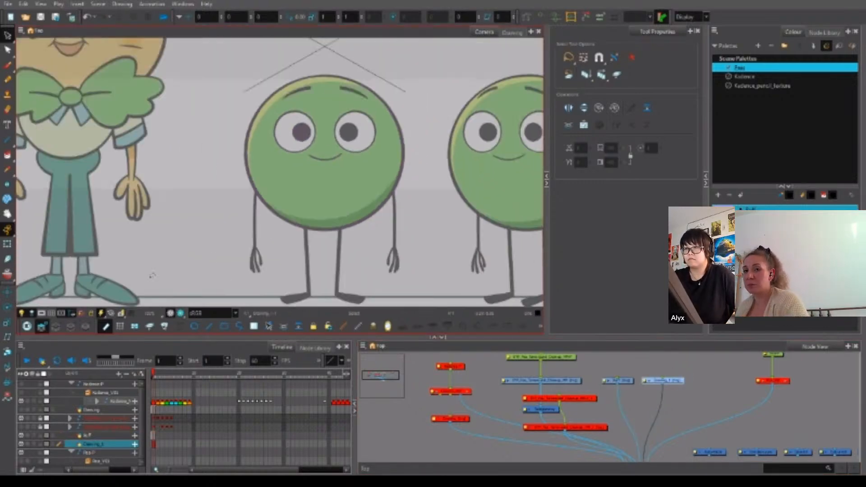
left_click(57, 328)
left_click(70, 328)
left_click(59, 328)
left_click(85, 328)
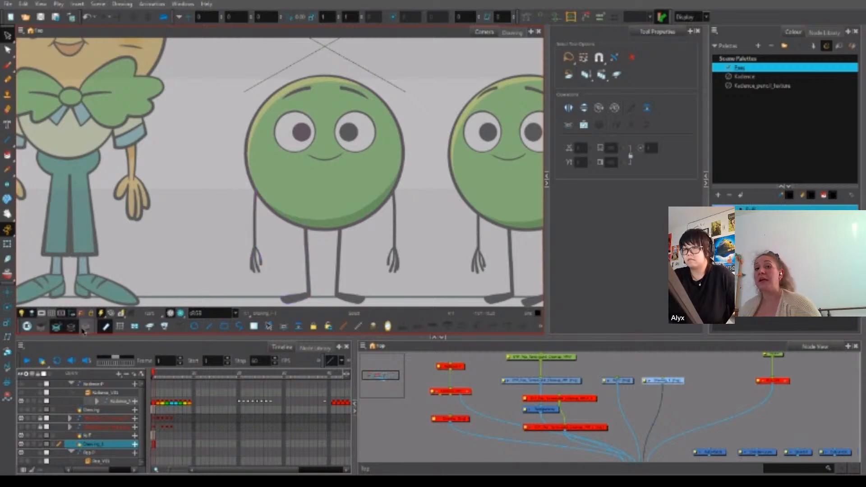
left_click(56, 327)
Move the highlight outline from the body drawing's colour art to its line art.
left_click(618, 380)
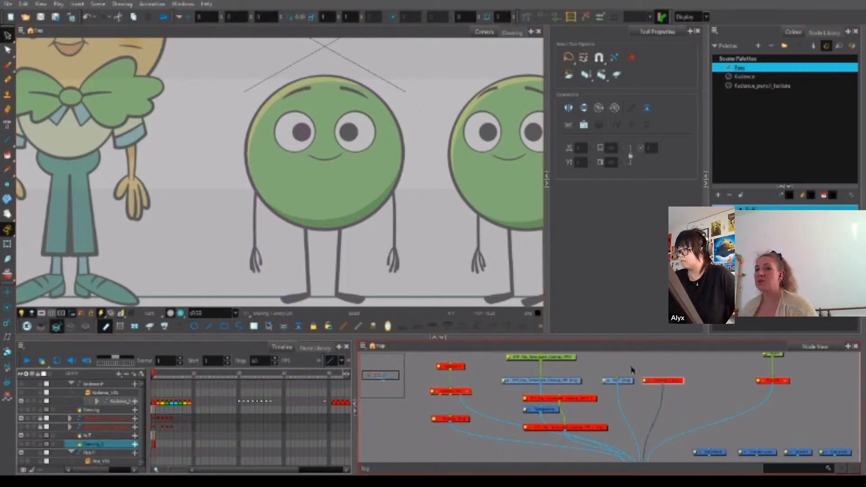
left_click(39, 328)
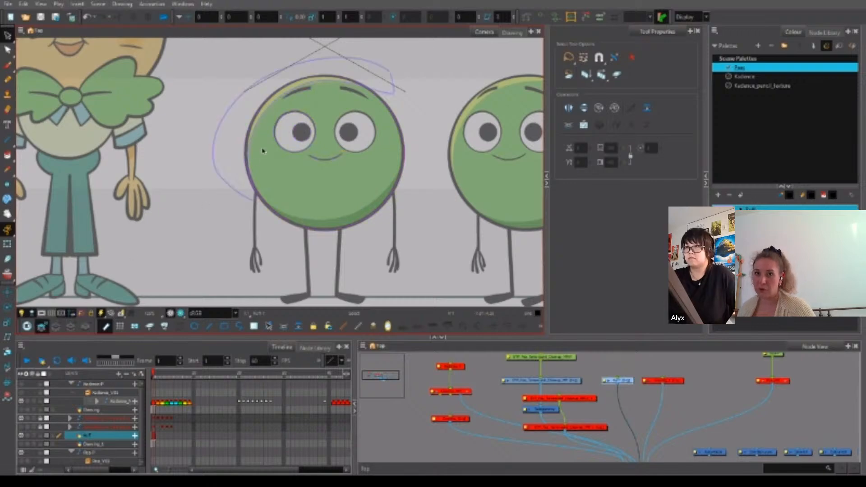
key("ctrl+a")
key("ctrl+x")
left_click(56, 326)
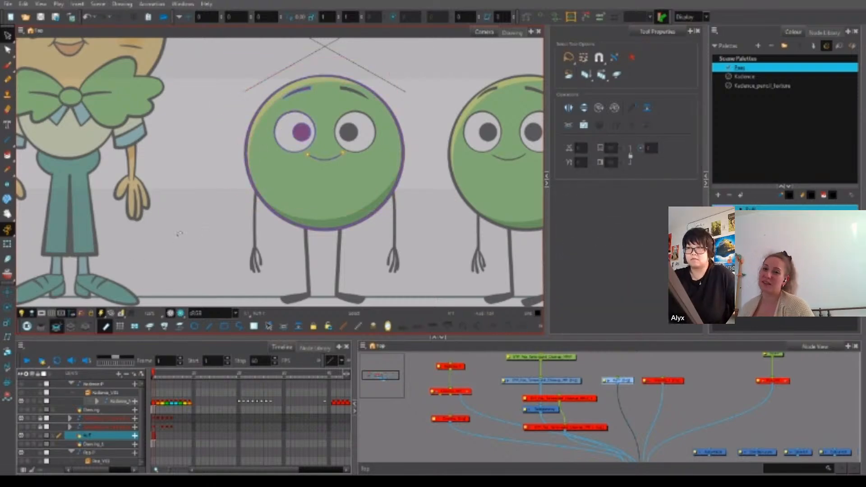
key("ctrl+v")
Adjust the highlight outline's lower-left curve outside the body with the Contour Editor.
key("alt+q")
scroll(246, 149, "up", 5)
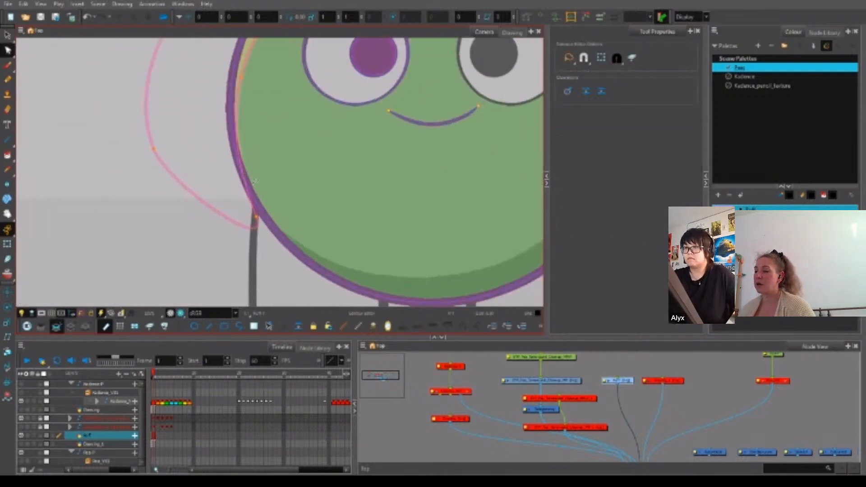
left_click_drag(222, 162, 237, 187)
scroll(237, 188, "down", 1)
scroll(236, 187, "down", 1)
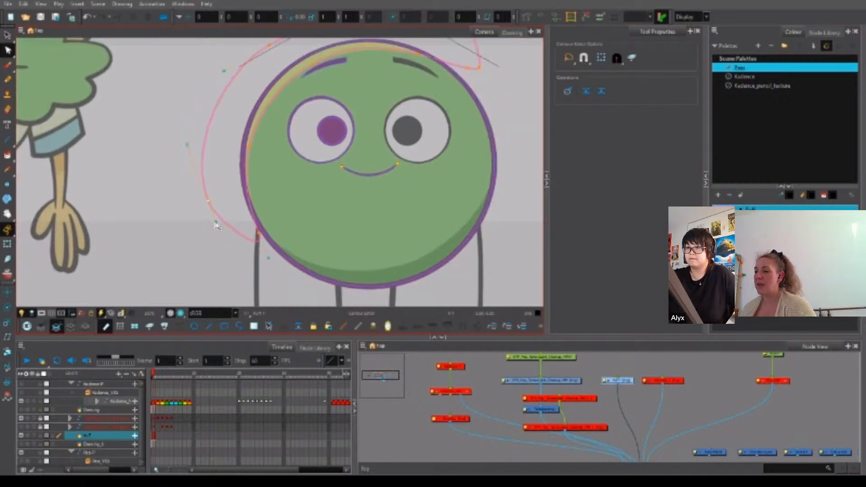
scroll(267, 222, "up", 3)
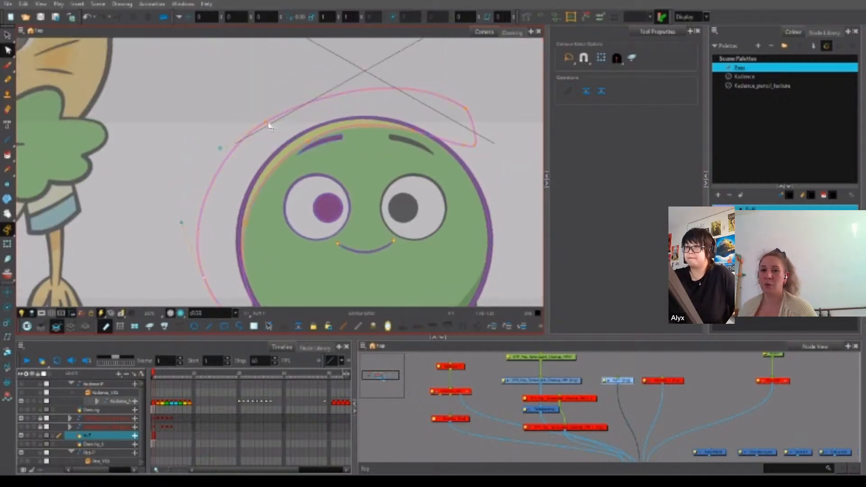
Set the maximum pencil size of the highlight outline to 1.
key("alt+s")
left_click(657, 206)
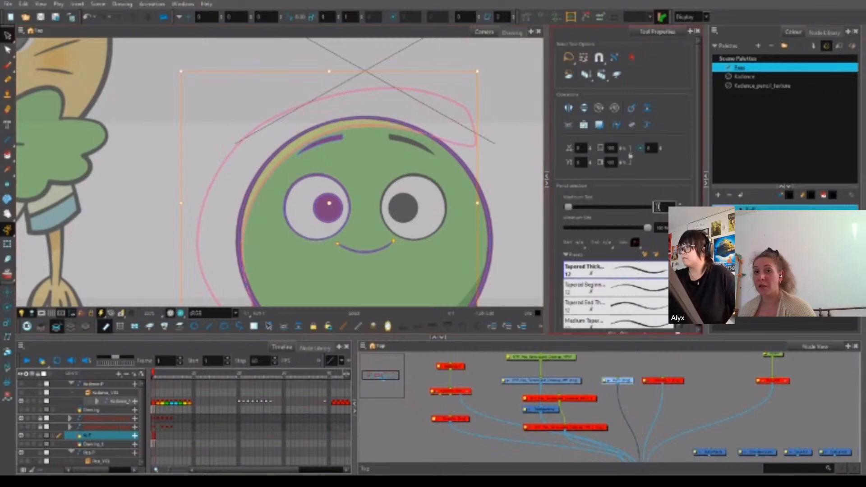
type("1")
key("Return")
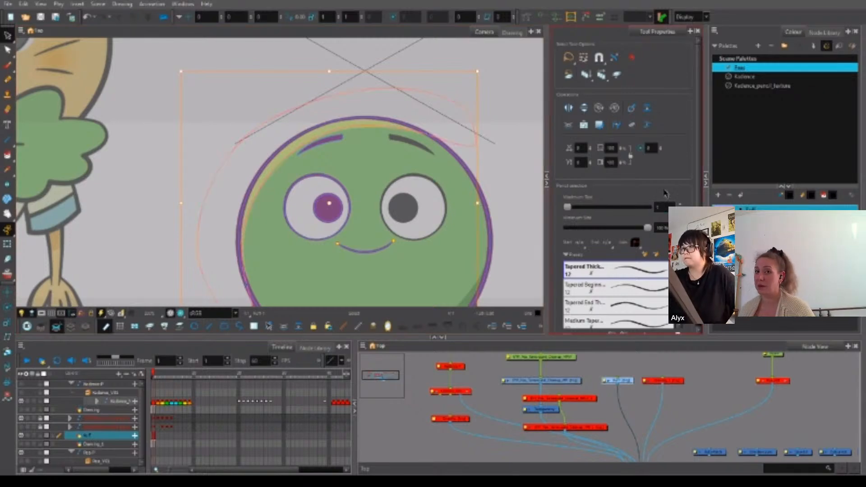
left_click_drag(515, 211, 464, 191)
left_click(473, 216)
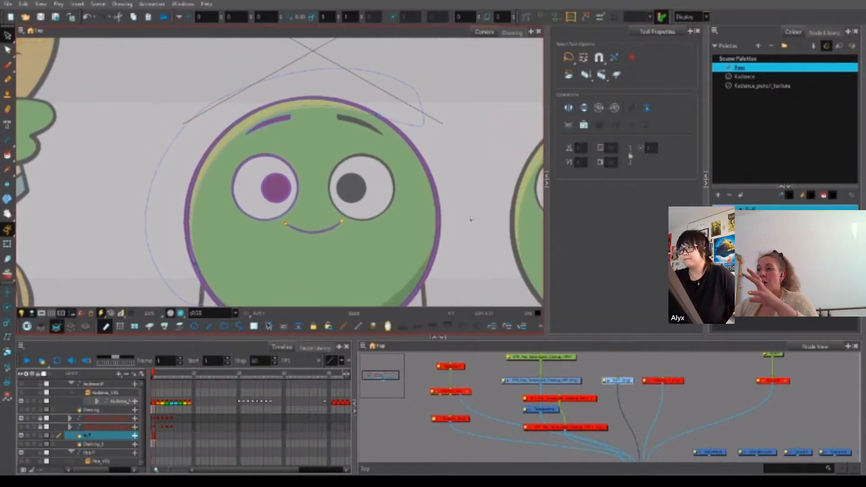
Examine the shading along the body's lower edge and compare it with the highlight on the neighbouring pose.
left_click_drag(455, 276, 453, 230)
key("2")
scroll(364, 272, "up", 5)
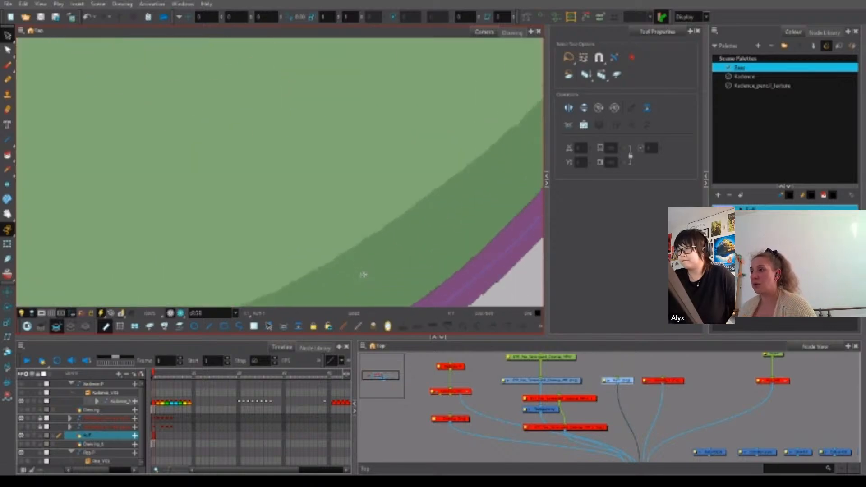
scroll(363, 276, "down", 3)
scroll(363, 276, "up", 2)
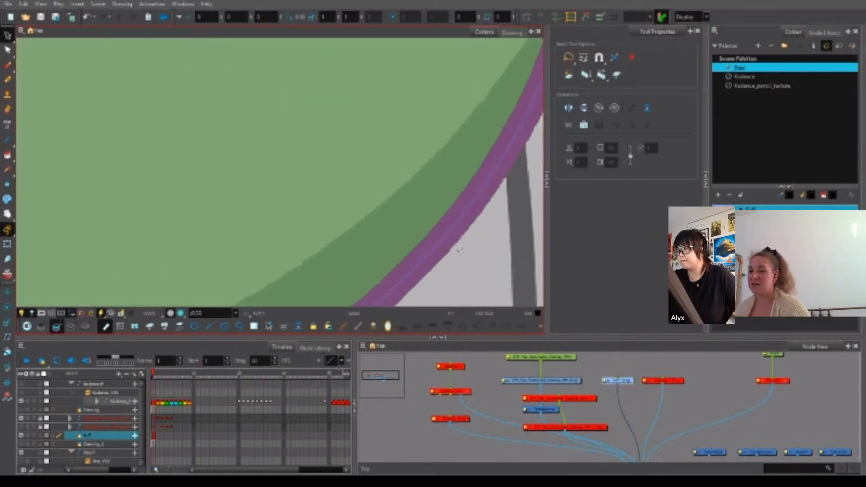
scroll(455, 249, "down", 6)
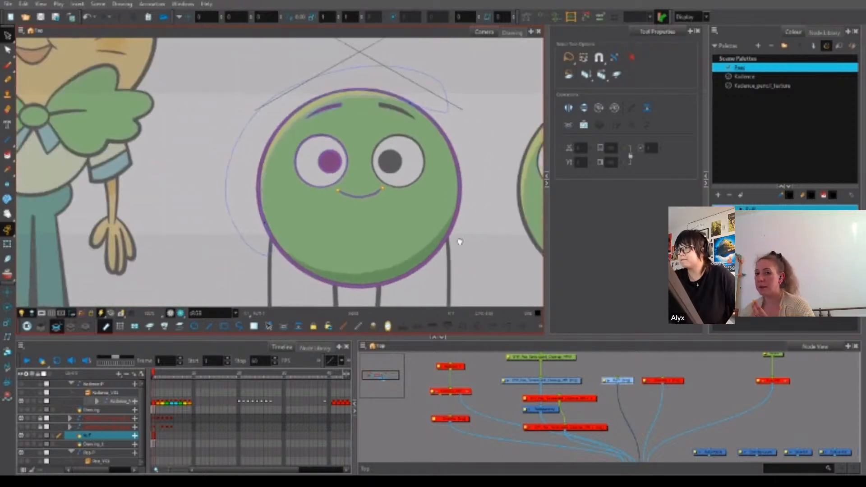
left_click_drag(460, 242, 374, 269)
scroll(410, 221, "up", 5)
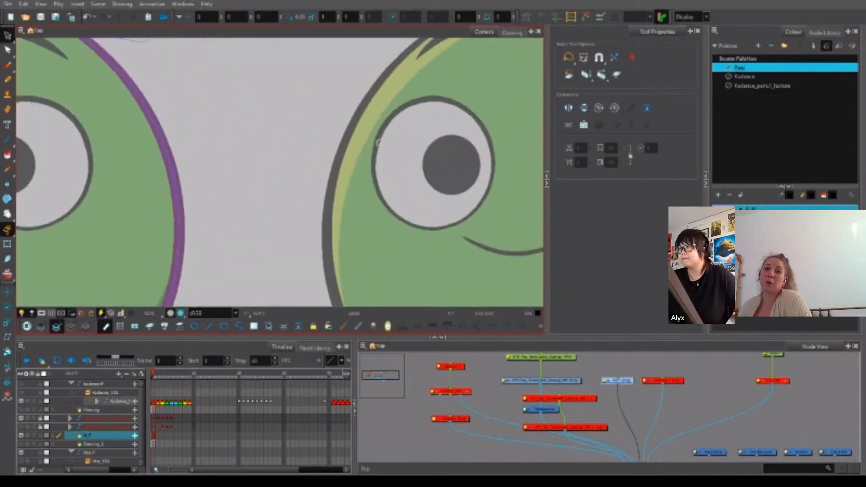
scroll(374, 155, "down", 1)
scroll(375, 154, "down", 5)
left_click_drag(244, 182, 319, 226)
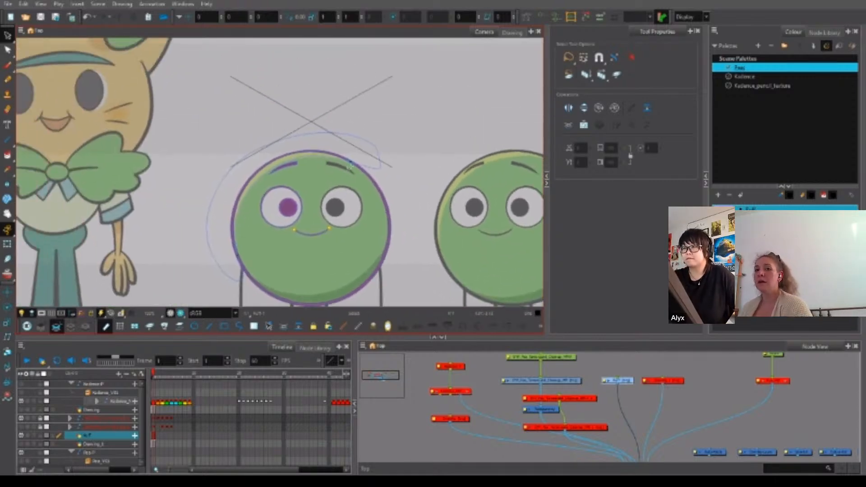
Round the highlight outline's right tip with the Contour Editor by removing its corner point and extending the adjacent curve handles.
scroll(354, 146, "up", 5)
scroll(400, 158, "up", 1)
key("alt+q")
left_click(387, 149)
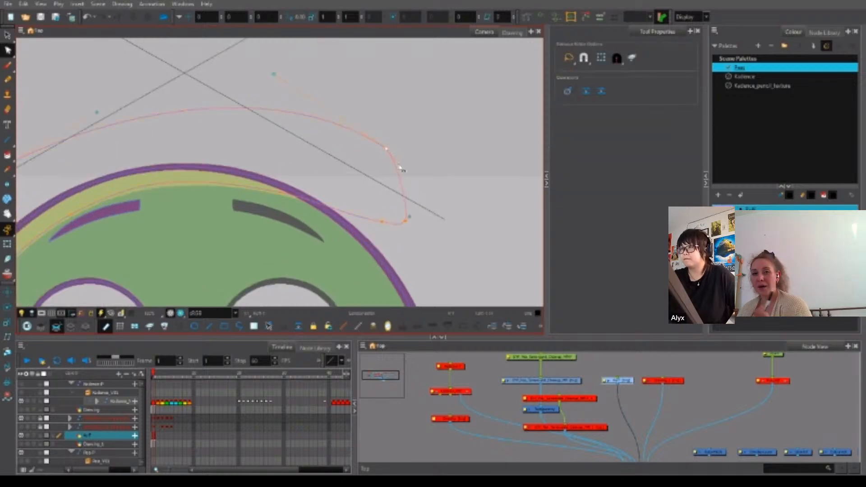
left_click_drag(420, 177, 421, 191)
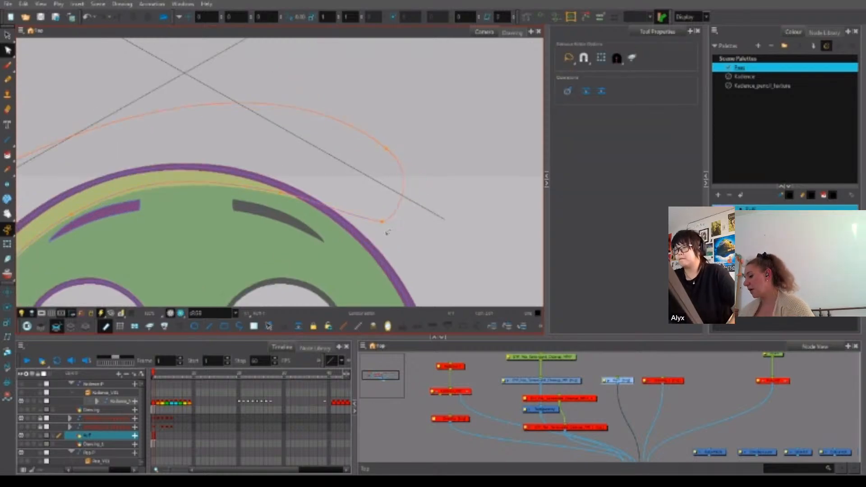
left_click_drag(394, 226, 417, 236)
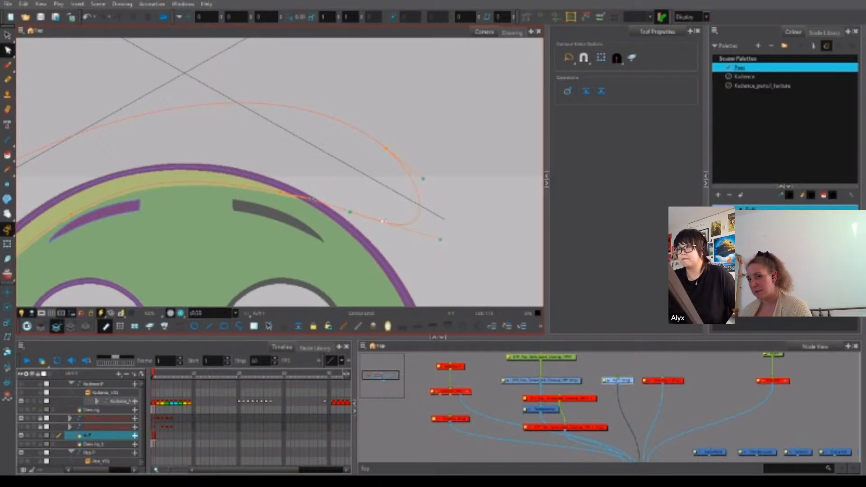
Refit the highlight outline's inner curve to the reference where it crosses the body outline beyond the right eyebrow, adjusting the tip's lower point and handles.
left_click(310, 180)
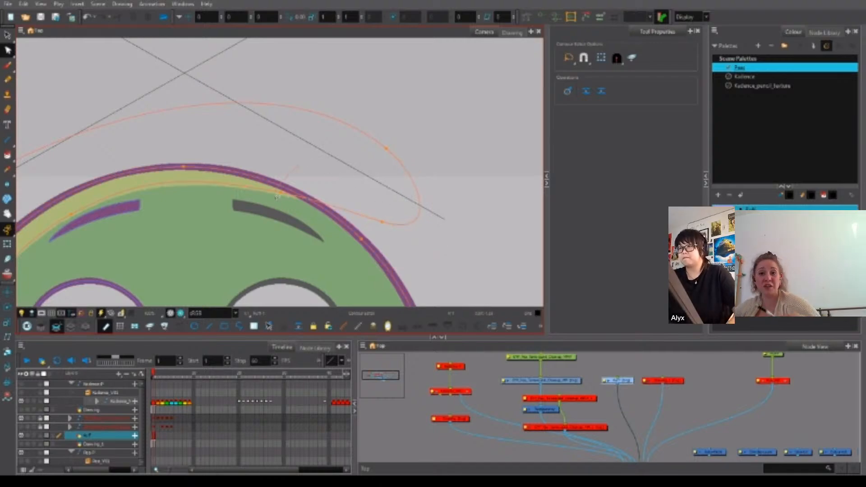
left_click(382, 222)
left_click_drag(348, 213, 273, 177)
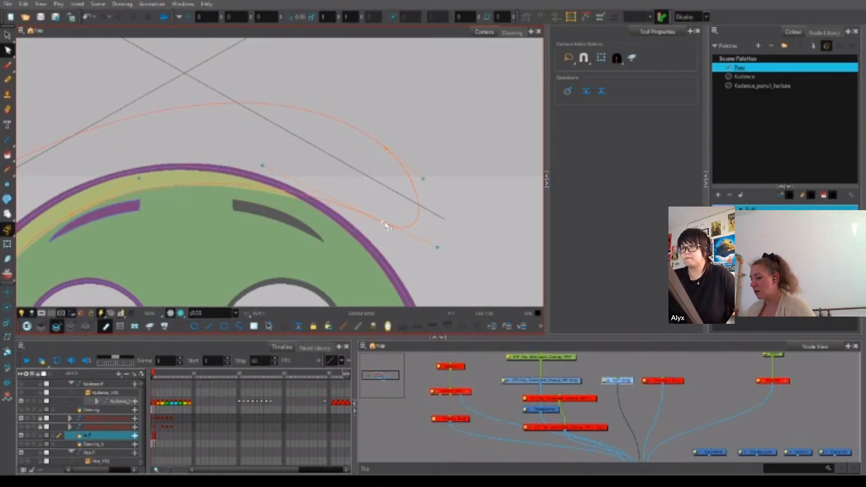
left_click_drag(383, 223, 359, 223)
scroll(257, 236, "up", 5)
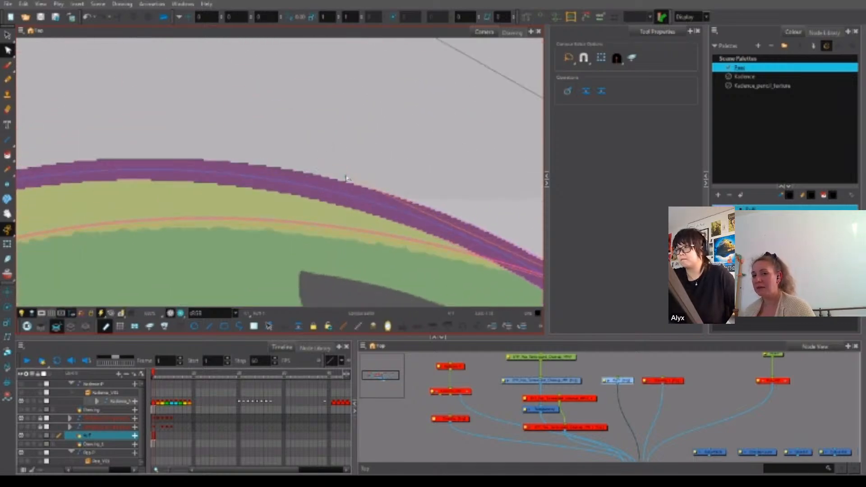
left_click_drag(350, 179, 364, 182)
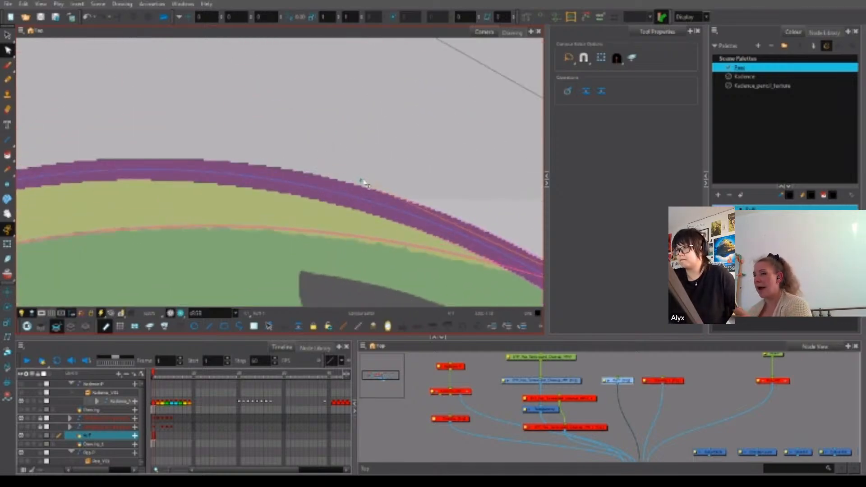
left_click_drag(445, 195, 250, 103)
scroll(250, 103, "down", 1)
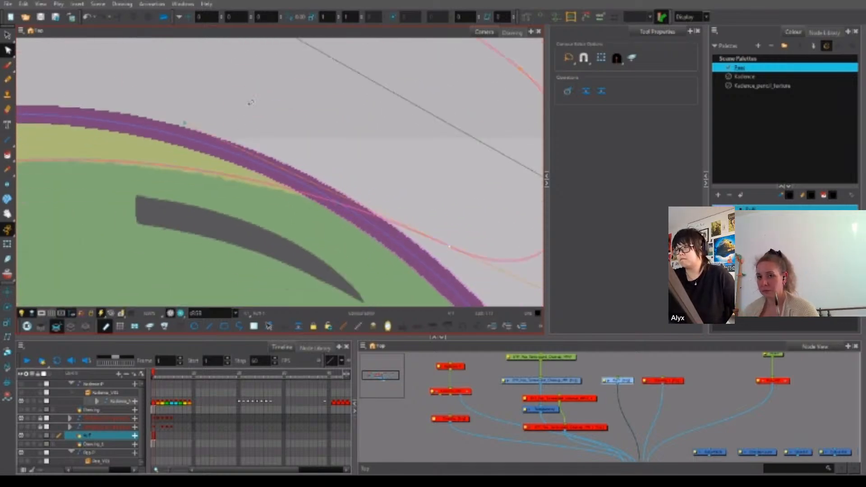
scroll(250, 102, "down", 1)
left_click_drag(411, 219, 405, 219)
left_click_drag(262, 204, 493, 178)
scroll(493, 177, "down", 2)
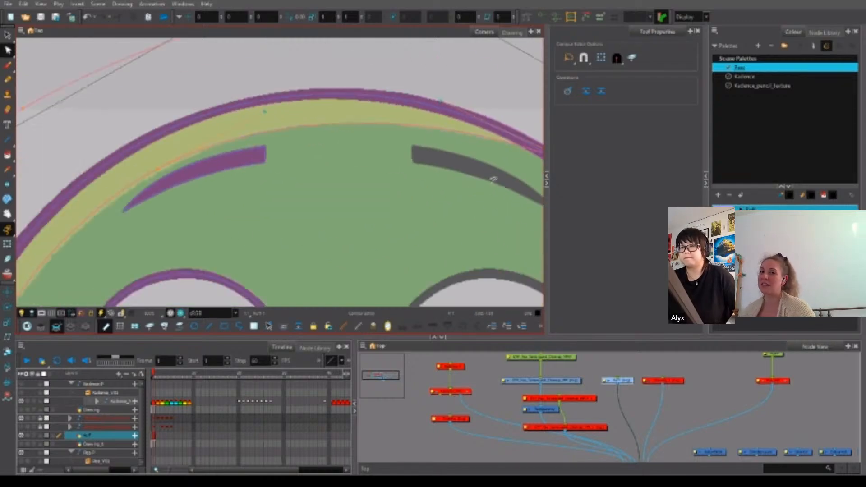
Align the highlight's inner curve across the forehead with the reference by adjusting the curve handles between the left eyebrow and the right crossing.
scroll(239, 221, "up", 2)
scroll(263, 179, "up", 2)
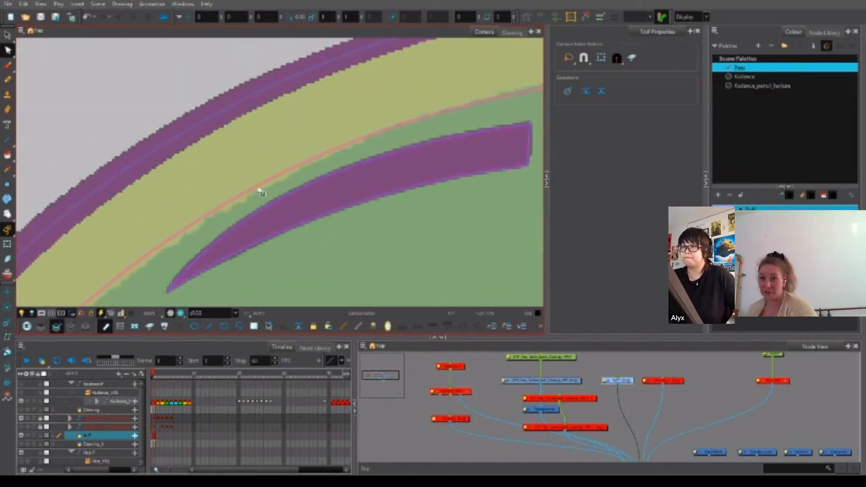
scroll(258, 190, "down", 2)
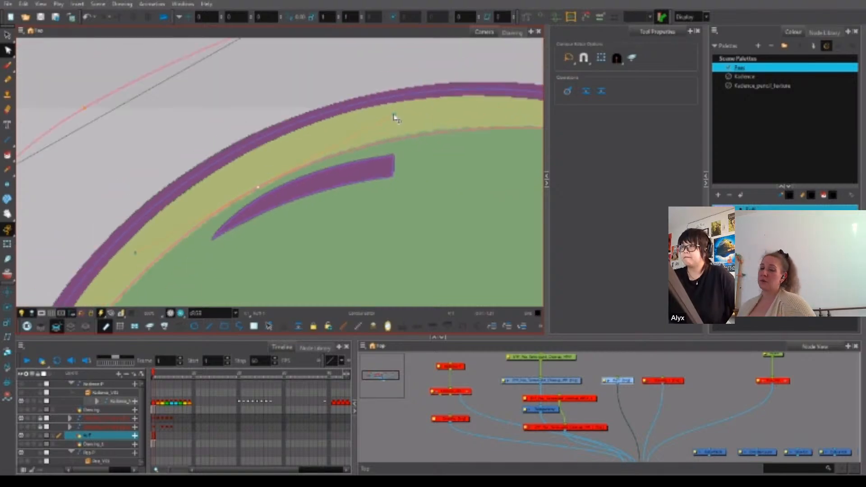
left_click_drag(426, 97, 427, 99)
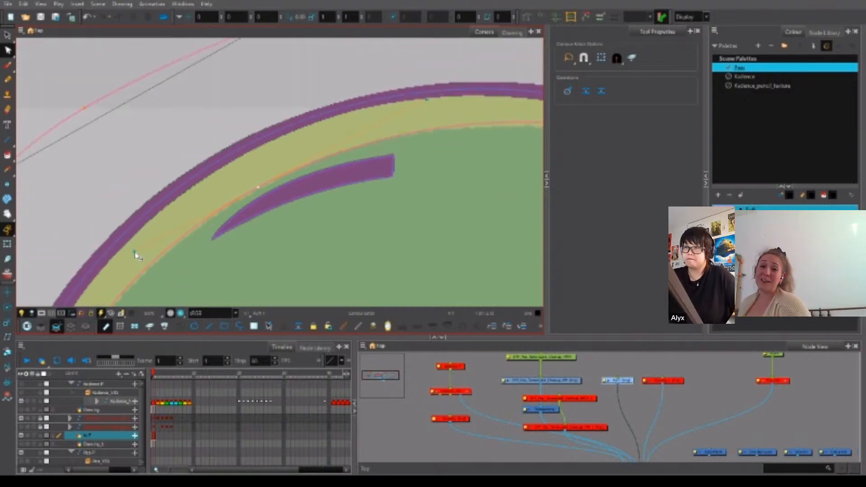
key("space")
left_click_drag(465, 166, 223, 233)
left_click(378, 170)
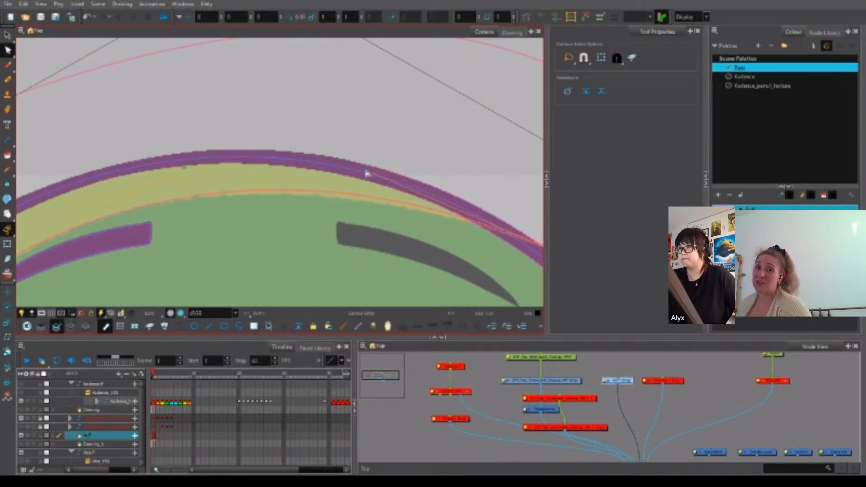
key("space")
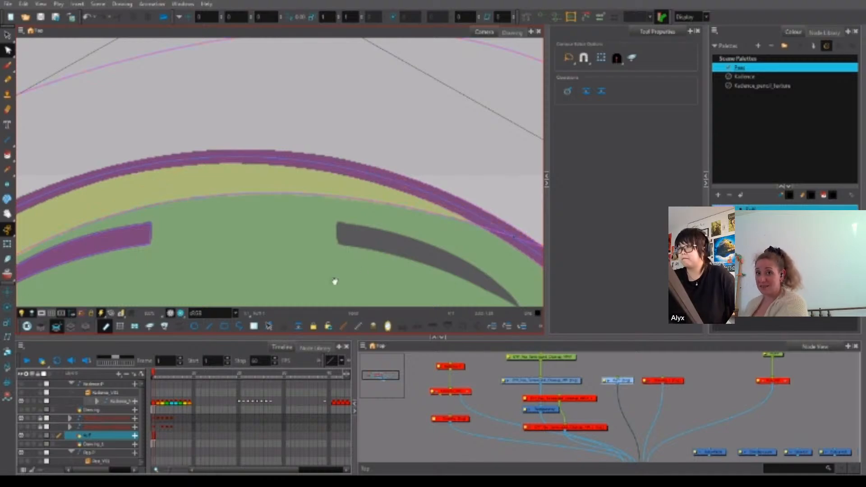
Fit the highlight's inner curve to the reference edge beside the left eye by adjusting its point on the body's left side.
left_click_drag(253, 264, 408, 130)
key("1")
key("1")
left_click_drag(265, 212, 383, 133)
key("space")
left_click_drag(229, 276, 278, 185)
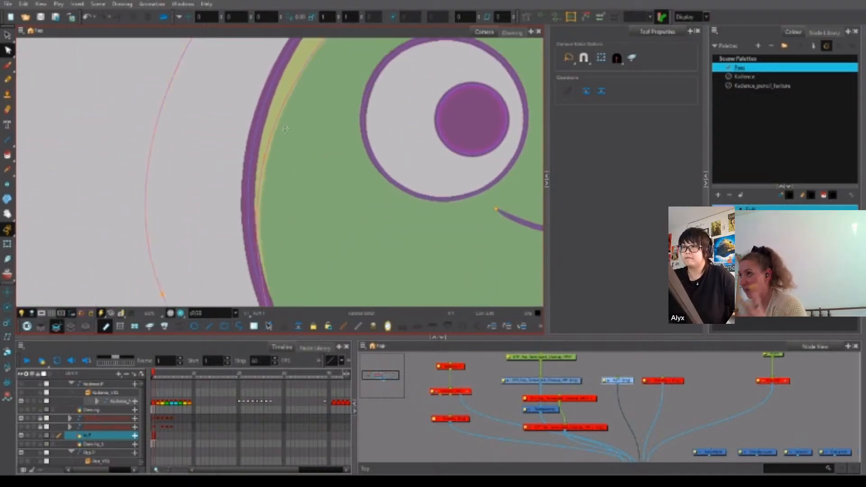
key("1")
key("1")
key("1")
key("2")
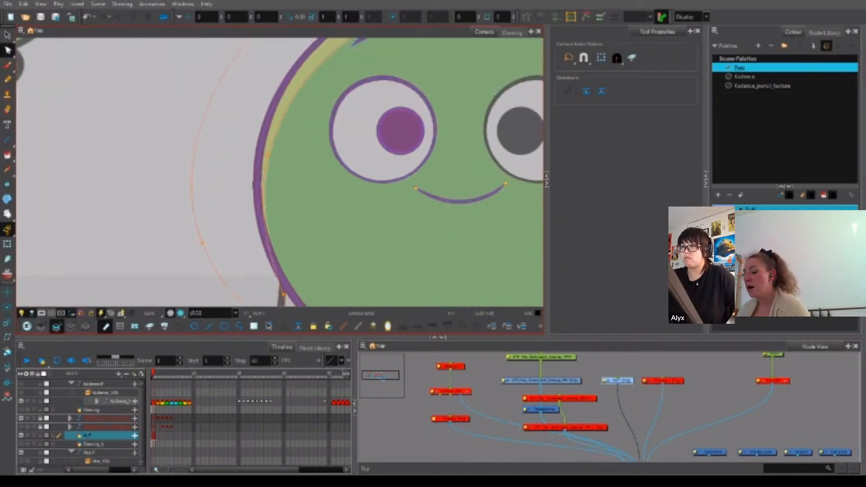
key("2")
key("2")
left_click_drag(266, 179, 268, 177)
key("1")
key("1")
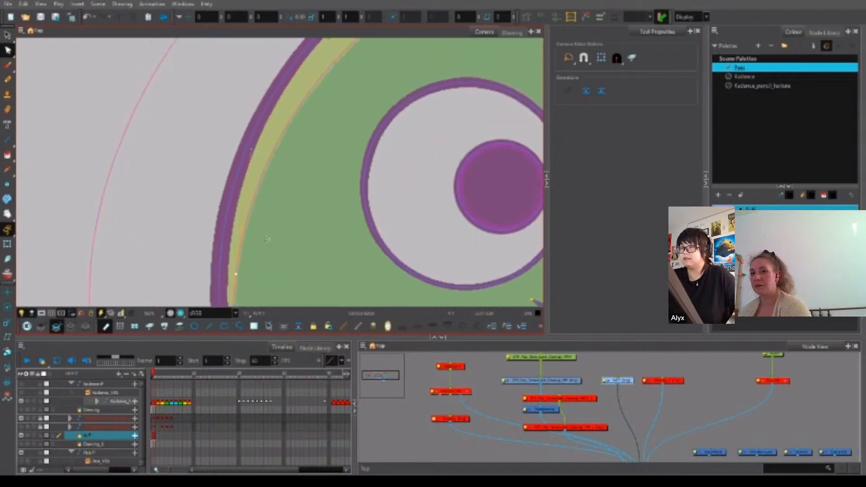
Adjust the left handle of the inner curve point above the left eyebrow so the curve follows the reference highlight.
left_click_drag(388, 113, 368, 154)
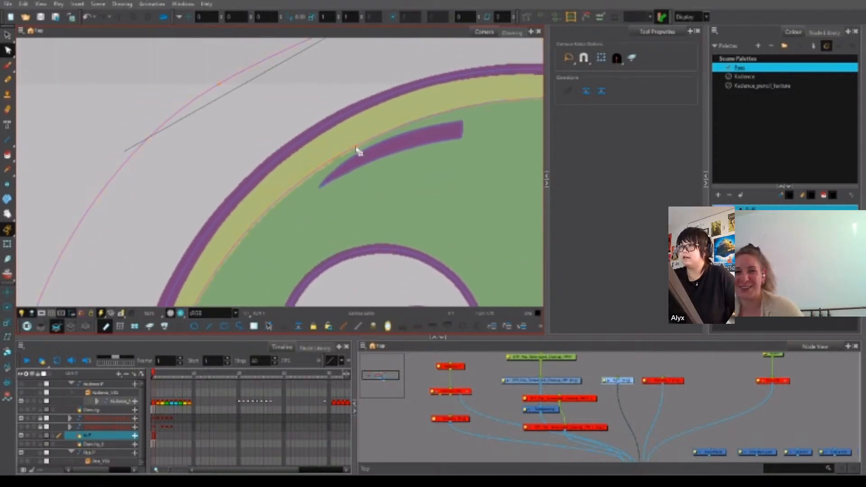
left_click(356, 147)
left_click_drag(244, 205, 240, 208)
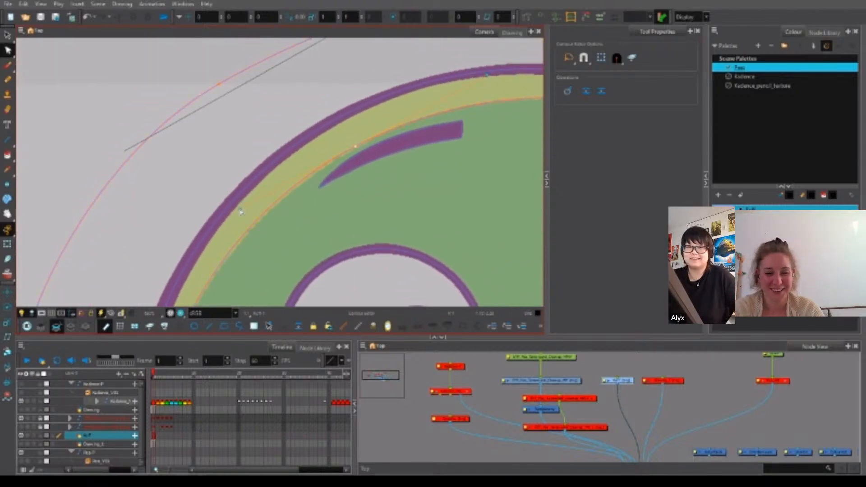
scroll(241, 210, "down", 3)
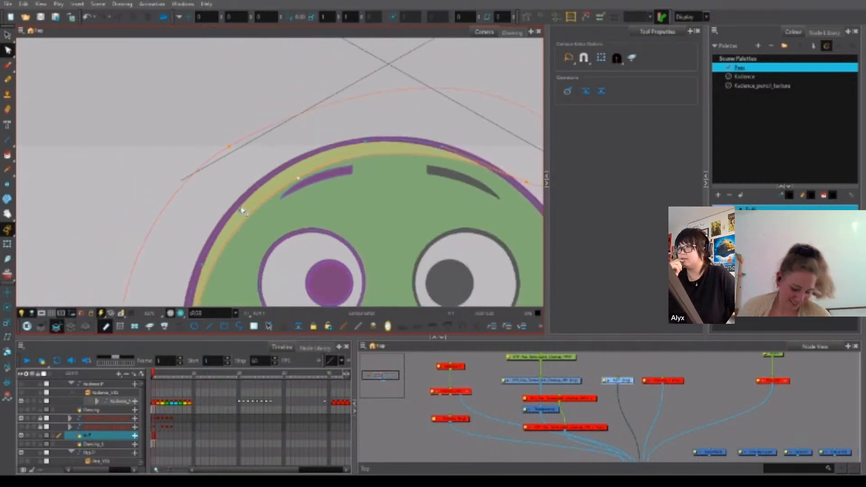
Smooth the highlight's outer curve above the head by repositioning its upper curve handles and the point near the right tip.
left_click_drag(158, 188, 142, 206)
left_click_drag(241, 220, 152, 228)
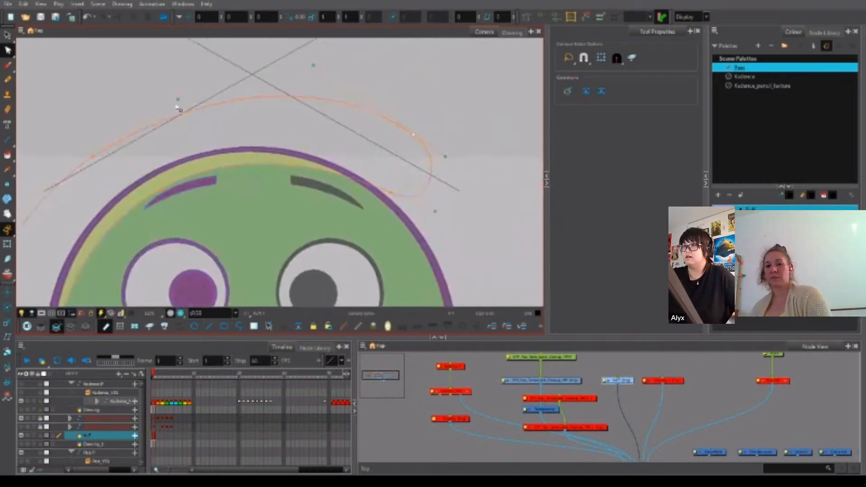
left_click_drag(178, 99, 190, 88)
left_click_drag(313, 65, 323, 71)
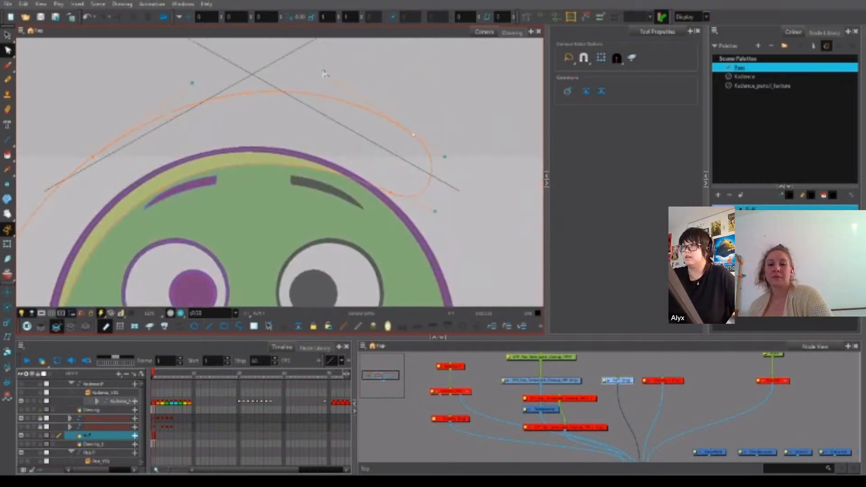
left_click_drag(415, 139, 405, 145)
scroll(432, 118, "down", 3)
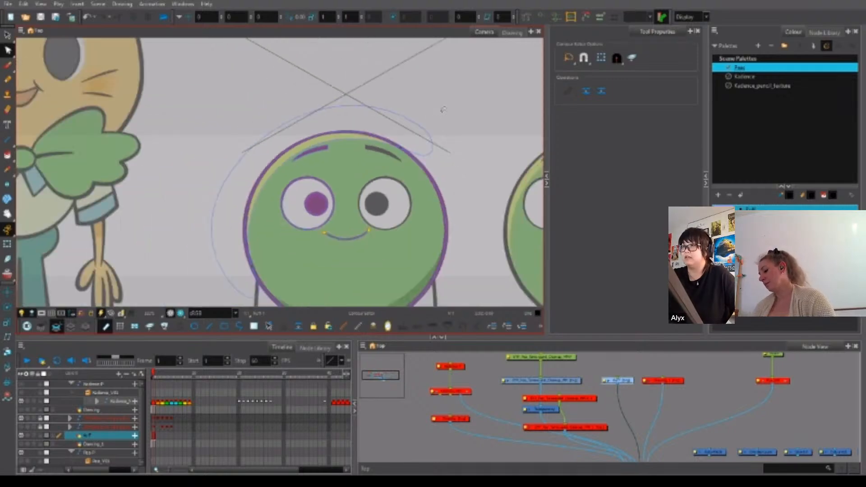
Even out the highlight's outer curve on the left side by shifting its upper-left and lower-left points and adjusting their handles.
left_click_drag(199, 216, 205, 222)
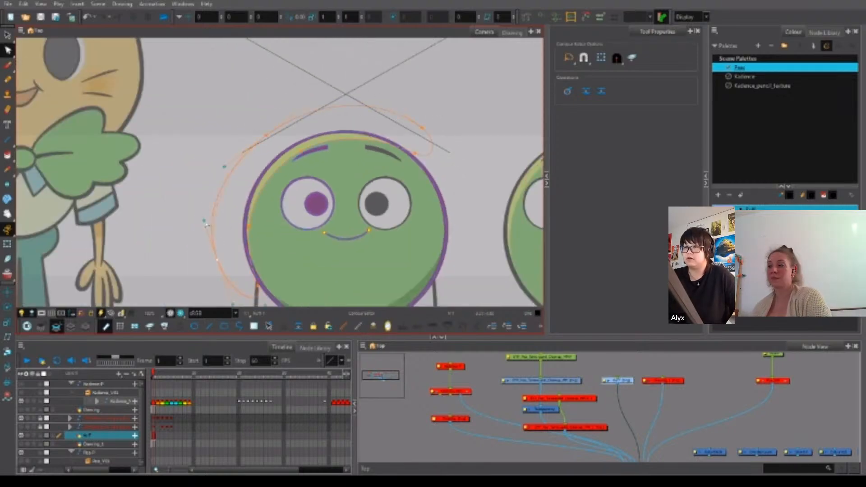
left_click_drag(217, 261, 221, 263)
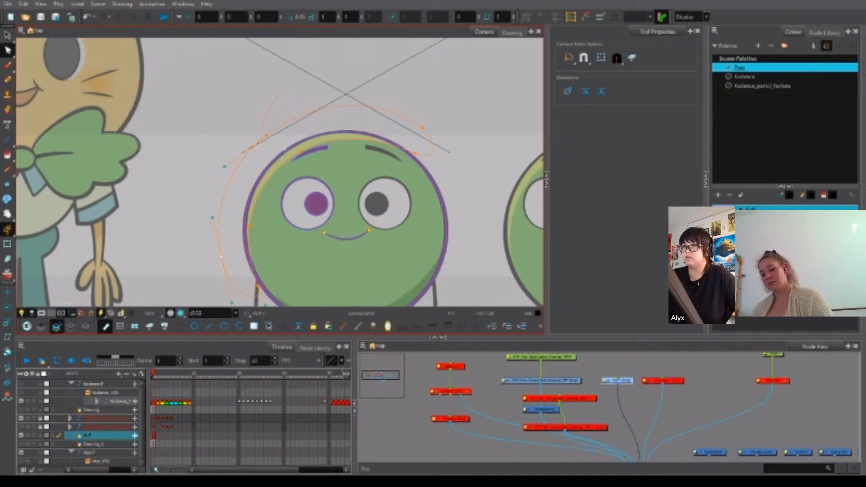
left_click_drag(267, 139, 237, 149)
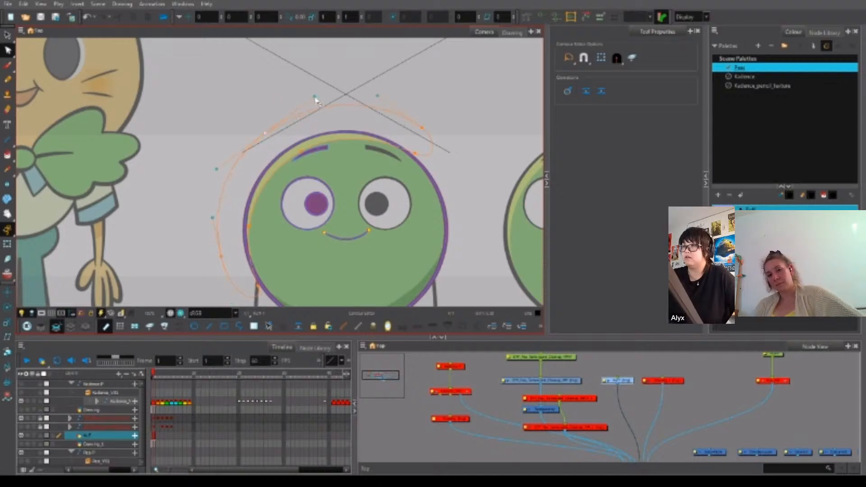
left_click_drag(315, 100, 310, 104)
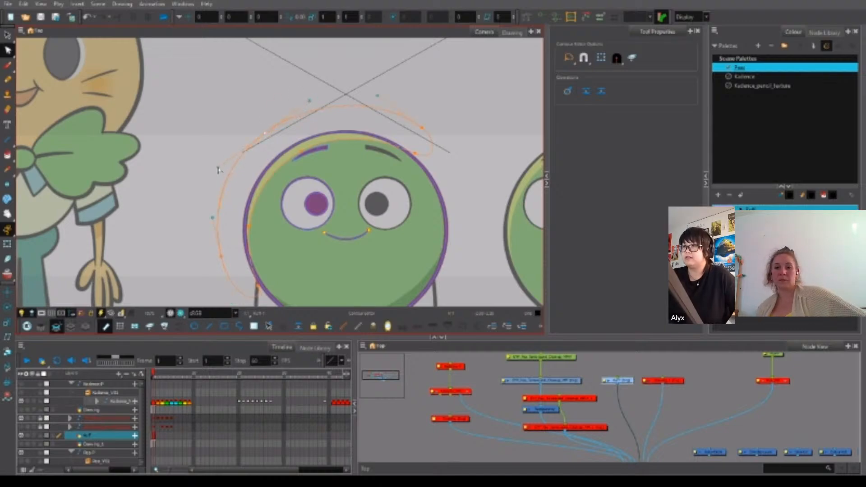
left_click(265, 134)
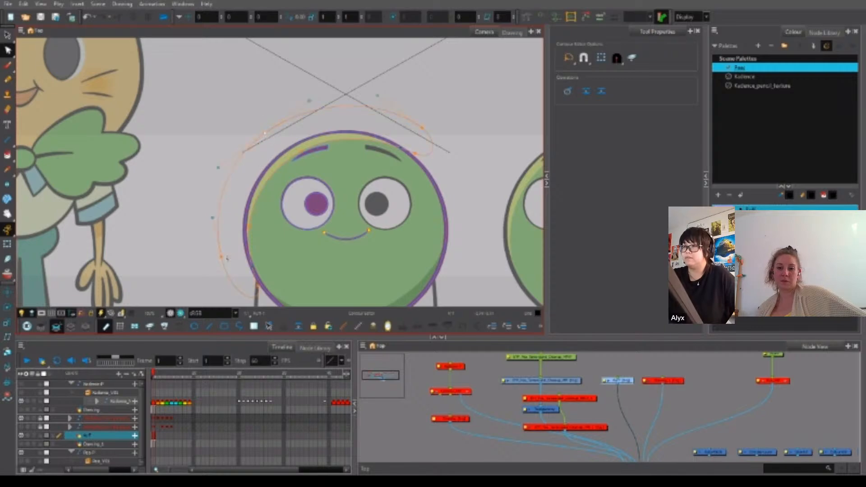
left_click_drag(213, 220, 209, 218)
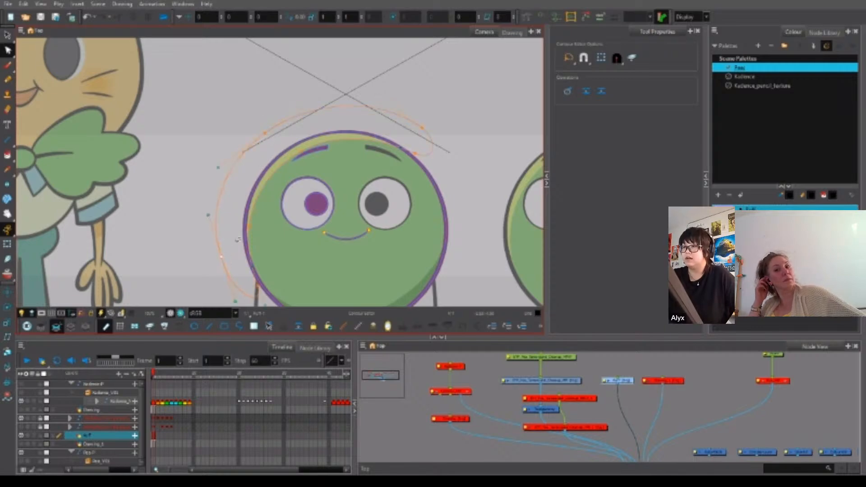
Refine the highlight's inner curve along the body's lower-left edge so it tapers into the body outline like the reference.
left_click_drag(448, 143, 440, 129)
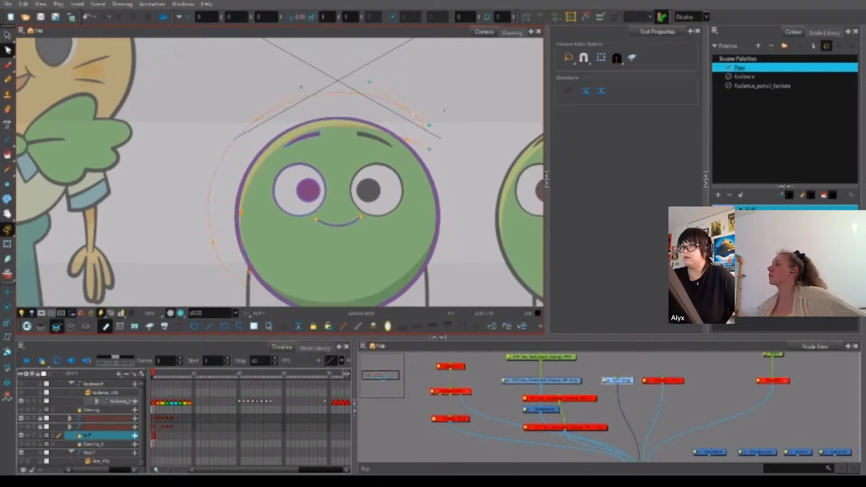
scroll(250, 279, "up", 1)
scroll(250, 273, "up", 4)
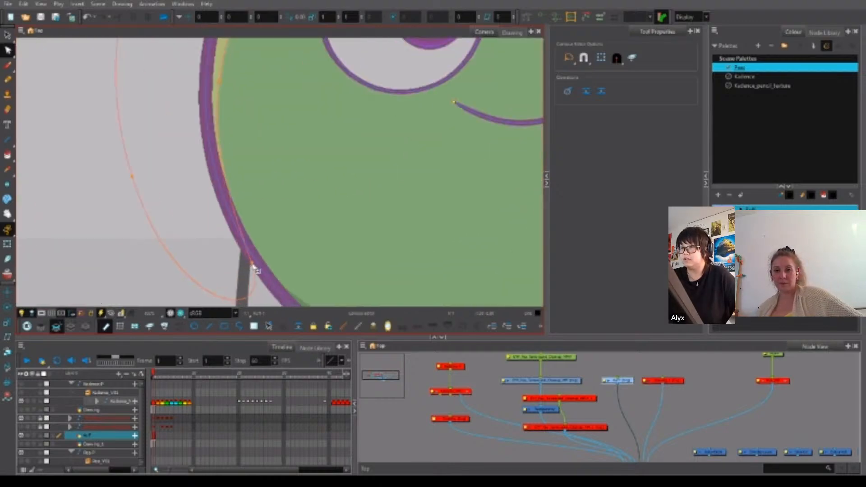
scroll(253, 271, "up", 4)
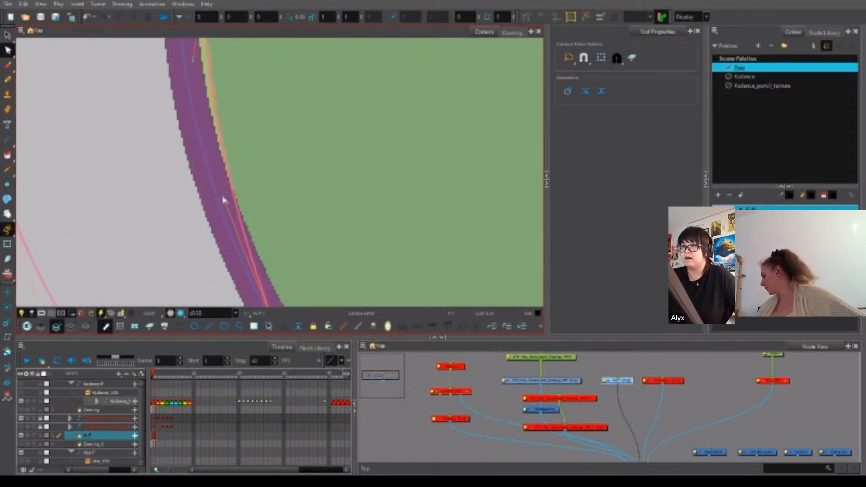
scroll(267, 207, "down", 3)
left_click_drag(266, 211, 266, 211)
left_click_drag(262, 117, 279, 309)
left_click_drag(219, 201, 217, 215)
scroll(231, 116, "up", 2)
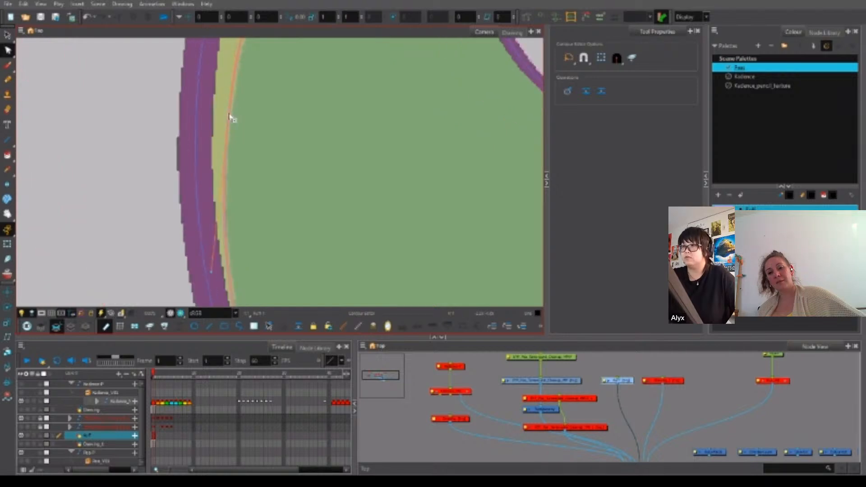
scroll(231, 116, "down", 3)
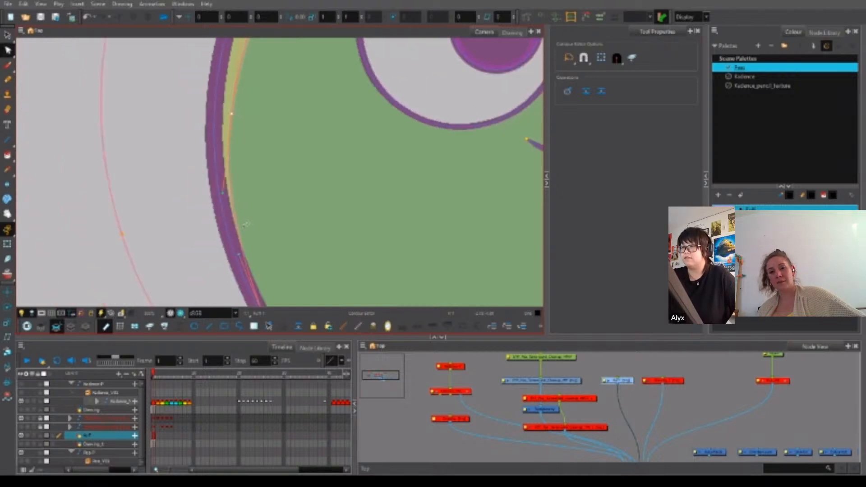
scroll(244, 235, "down", 3)
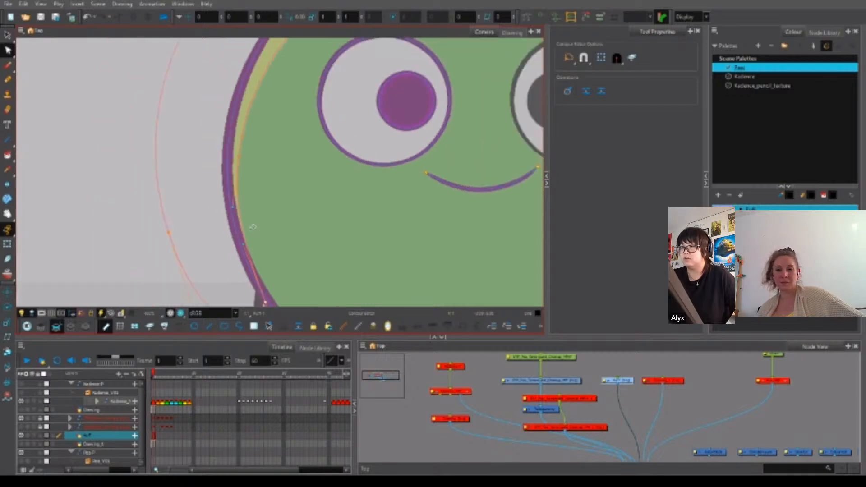
Fine-tune the forehead section of the highlight's inner curve by extending the right handle of the point above the left eyebrow.
scroll(295, 173, "up", 3)
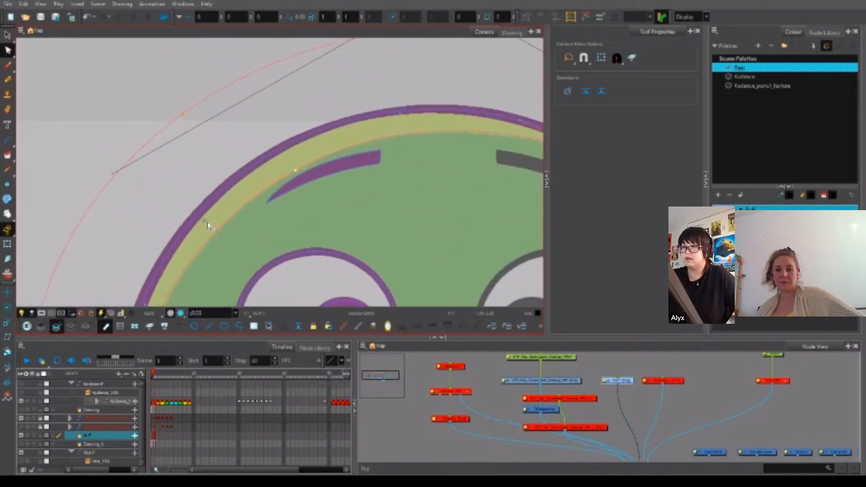
scroll(209, 226, "up", 1)
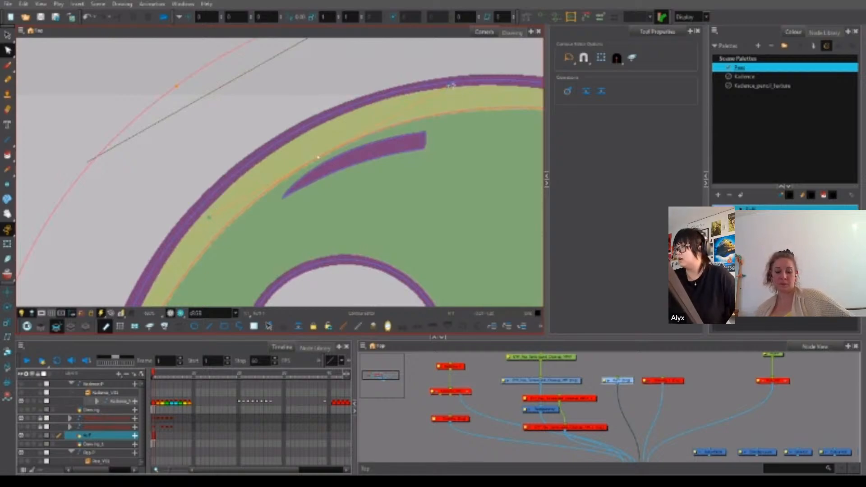
scroll(453, 92, "down", 3)
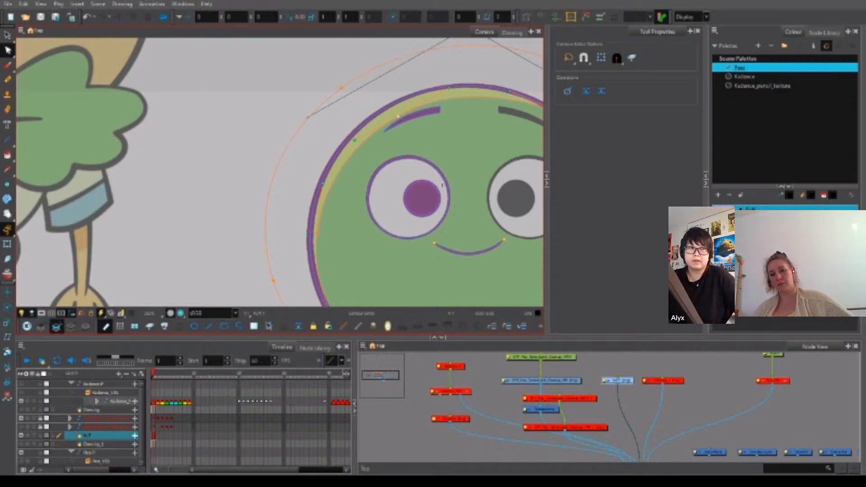
Check the traced highlight's inner and outer curves around the whole head against the reference drawing.
scroll(464, 169, "up", 3)
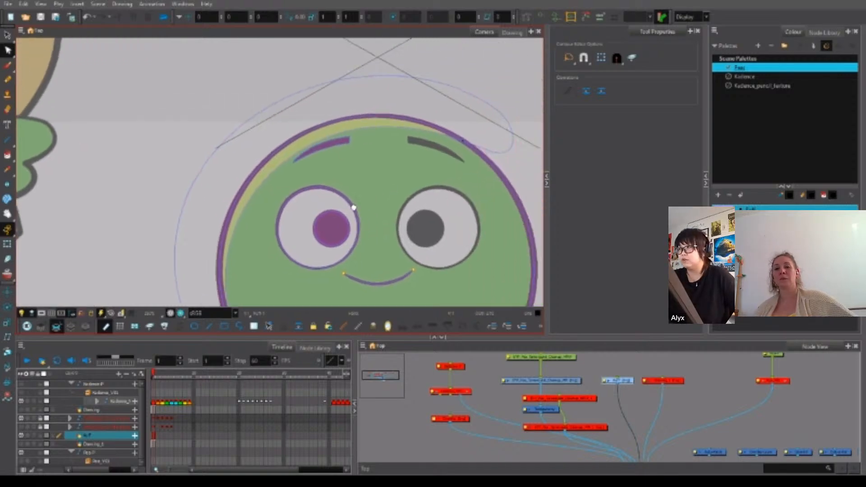
scroll(393, 108, "up", 1)
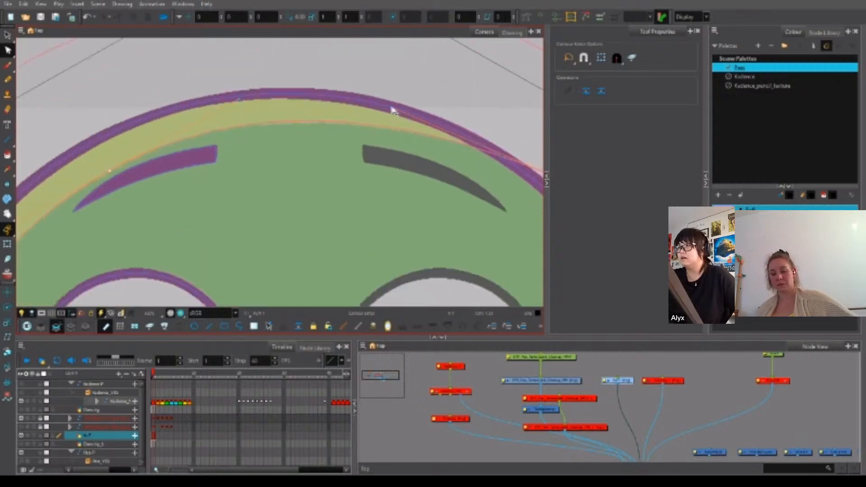
scroll(404, 101, "down", 4)
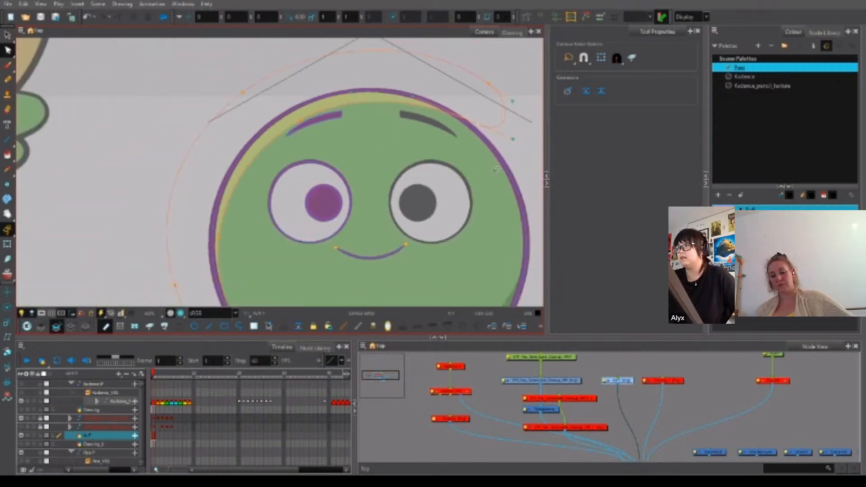
key("space")
left_click_drag(445, 177, 445, 127)
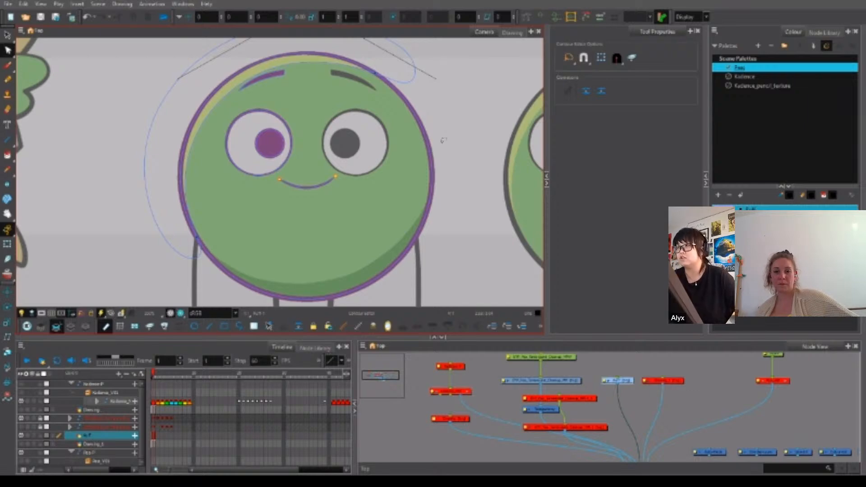
left_click_drag(264, 143, 271, 234)
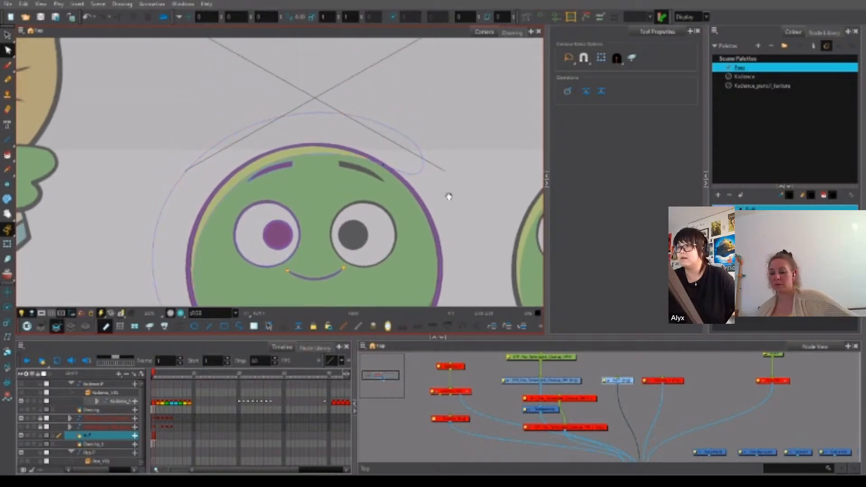
scroll(421, 108, "down", 2)
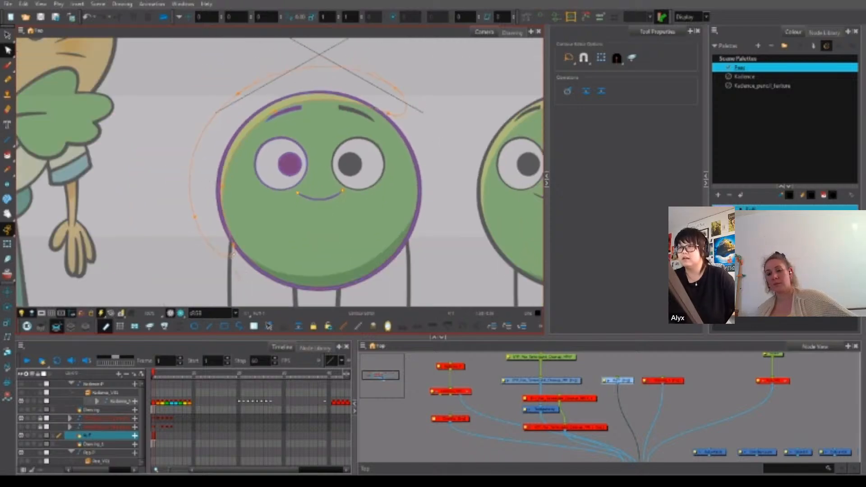
left_click(233, 255)
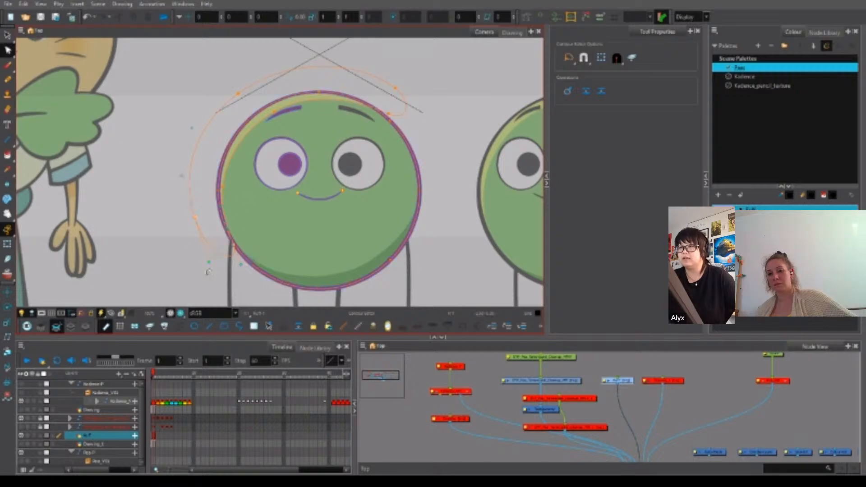
left_click(273, 112)
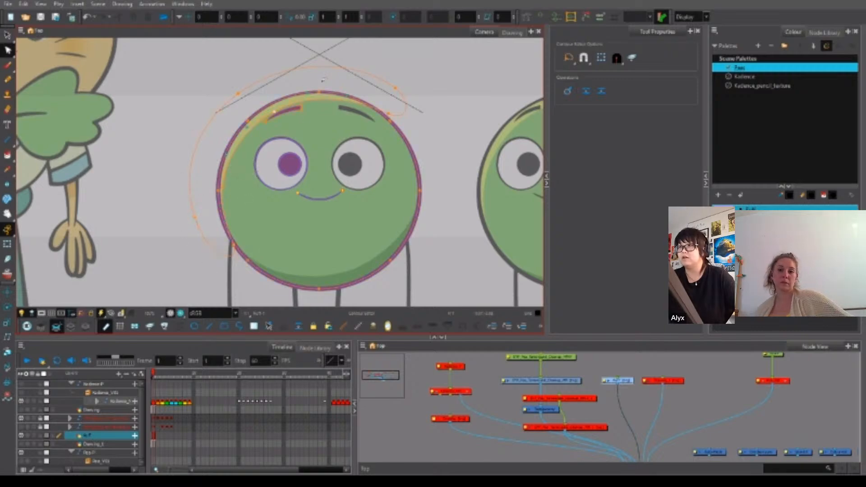
left_click(443, 82)
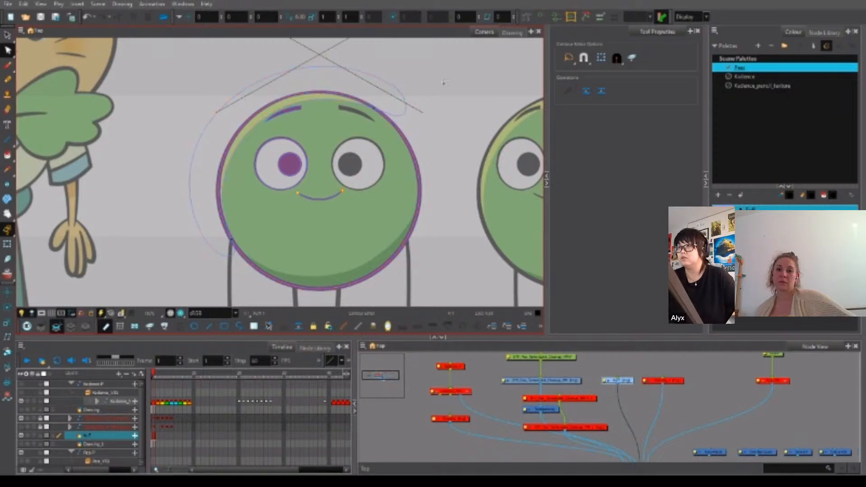
Duplicate the highlight shape and flip the copy horizontally and vertically to reuse it as the body's shading.
left_click_drag(442, 190, 420, 174)
key("alt+s")
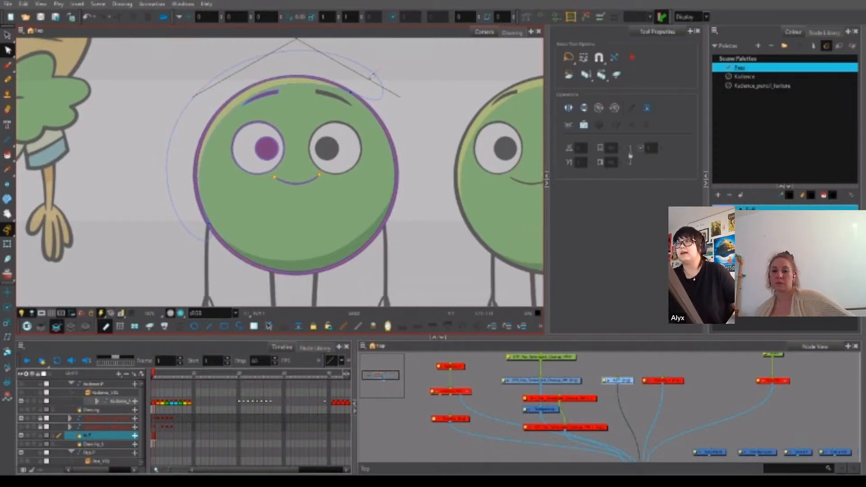
left_click(382, 88)
key("ctrl+d")
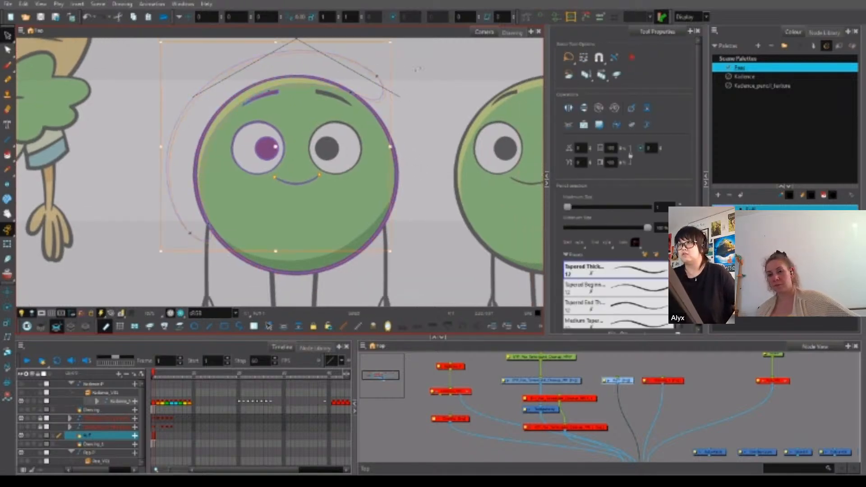
left_click(568, 109)
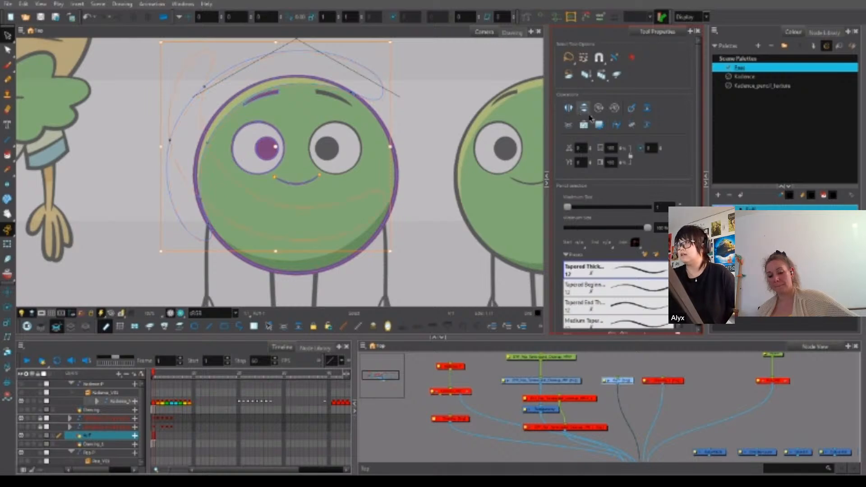
Move and rotate the flipped copy so its inner curve follows the shading along the body's lower-right edge.
left_click_drag(328, 174, 364, 240)
left_click_drag(434, 107, 458, 135)
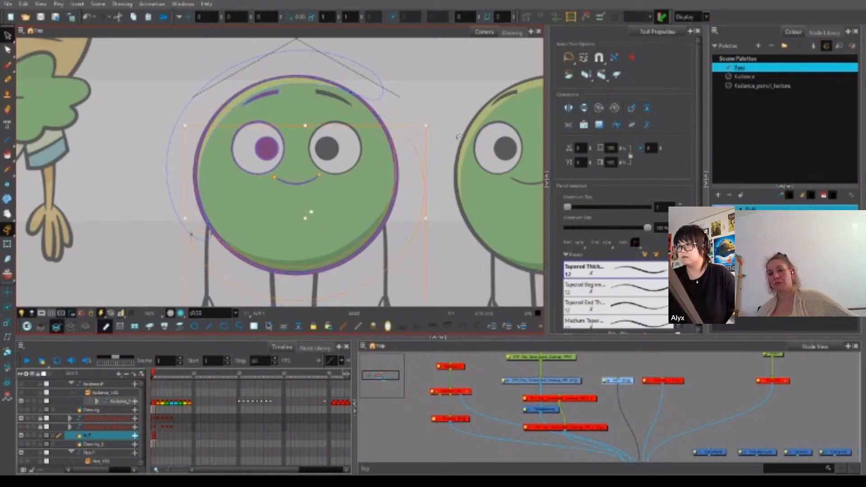
mouse_move(427, 212)
left_mouse_down()
mouse_move(441, 214)
mouse_move(449, 169)
mouse_move(437, 176)
mouse_move(434, 168)
mouse_move(440, 194)
mouse_move(432, 208)
left_mouse_up()
scroll(245, 256, "up", 5)
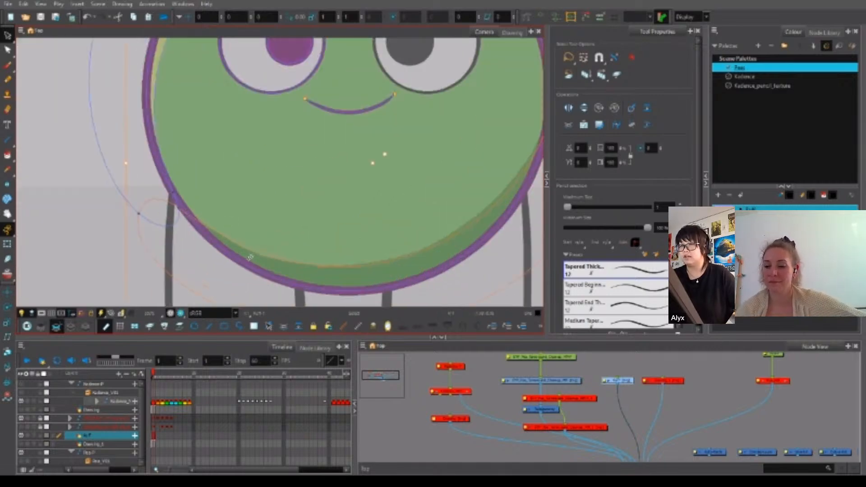
Shift the shading shape's left-end point onto the body outline beside the left arm with the Contour Editor.
key("alt+q")
left_click(140, 180)
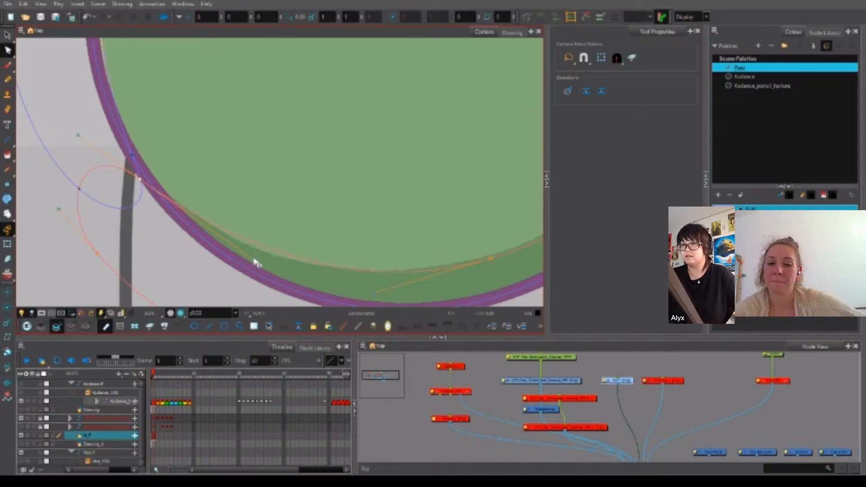
scroll(143, 185, "up", 2)
left_click_drag(141, 182, 141, 179)
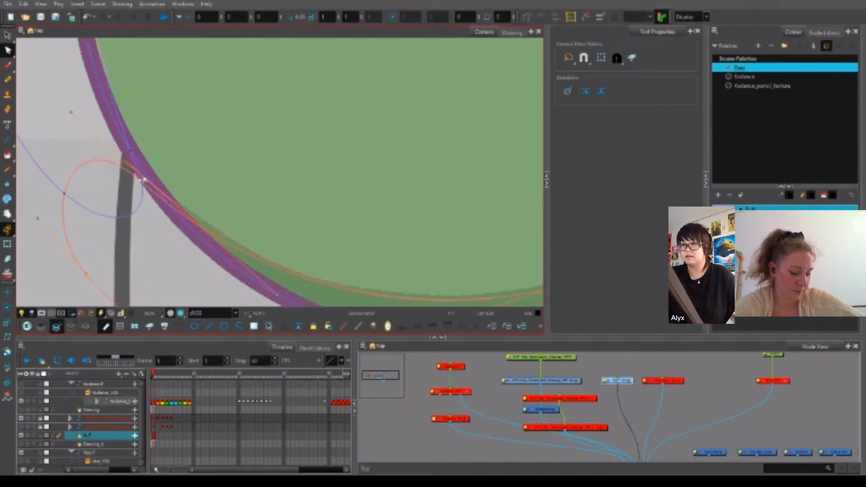
Extend the left handle of the shading's bottom inner point so the curve follows the reference edge.
scroll(143, 171, "down", 2)
left_click_drag(399, 203, 269, 202)
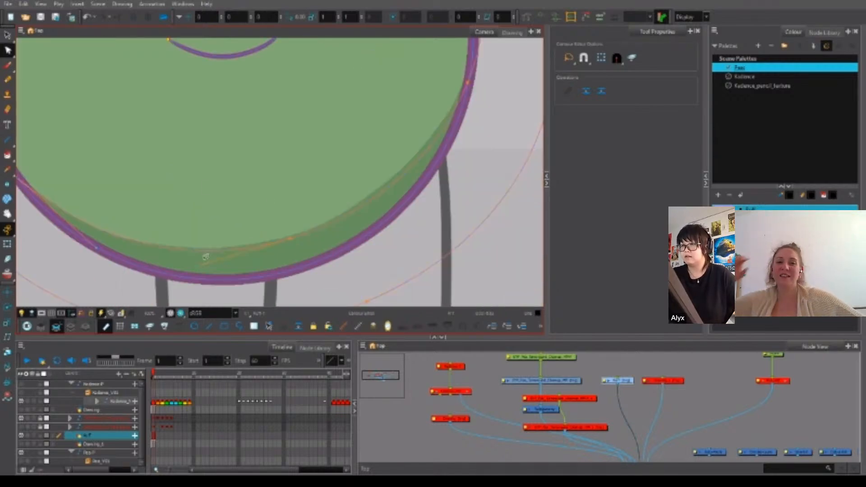
left_click_drag(205, 256, 184, 269)
scroll(286, 241, "up", 2)
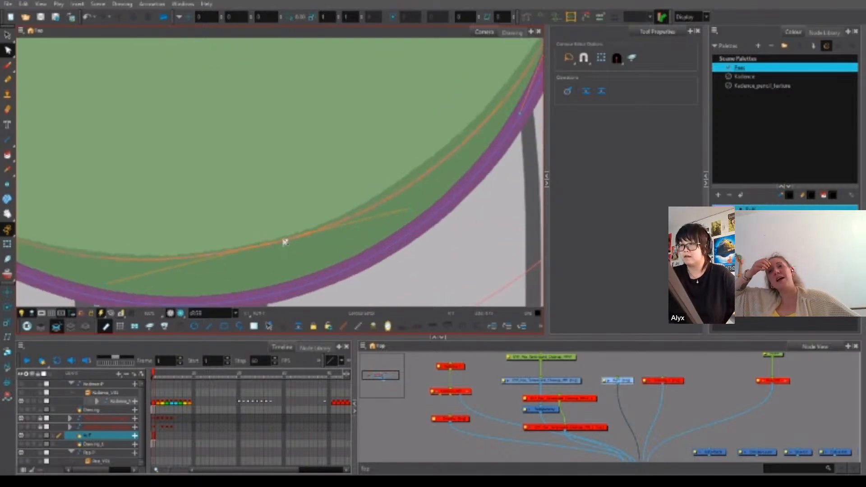
Refine the left half of the shading's inner curve by adjusting the left-end point, its handle and the bottom point's left handle.
scroll(282, 239, "down", 2)
left_click_drag(165, 216, 223, 232)
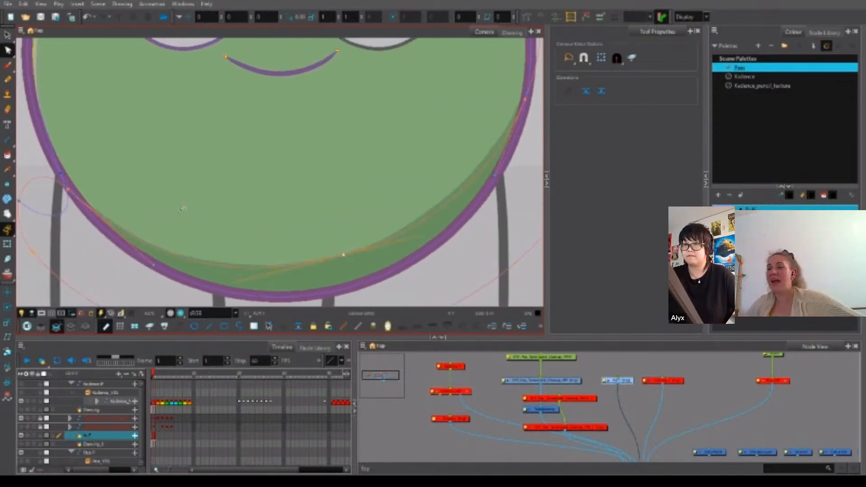
scroll(137, 222, "up", 2)
key("space")
left_click_drag(135, 216, 161, 222)
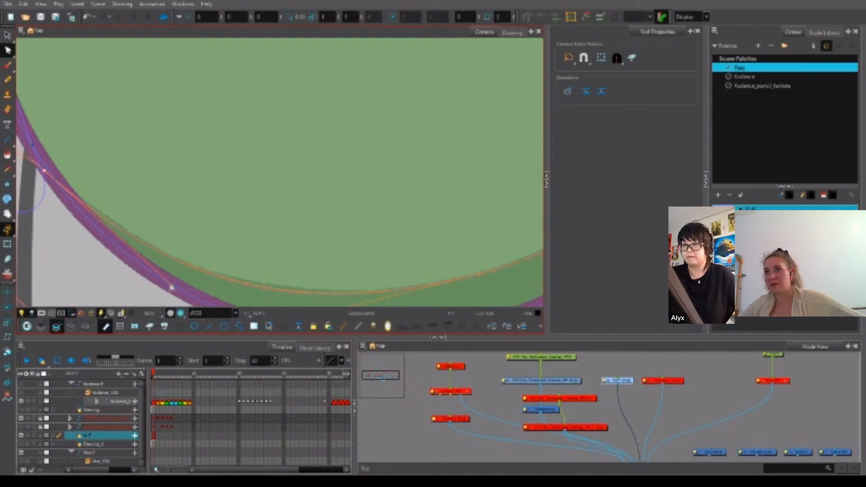
left_click_drag(170, 288, 148, 274)
left_click_drag(45, 170, 49, 172)
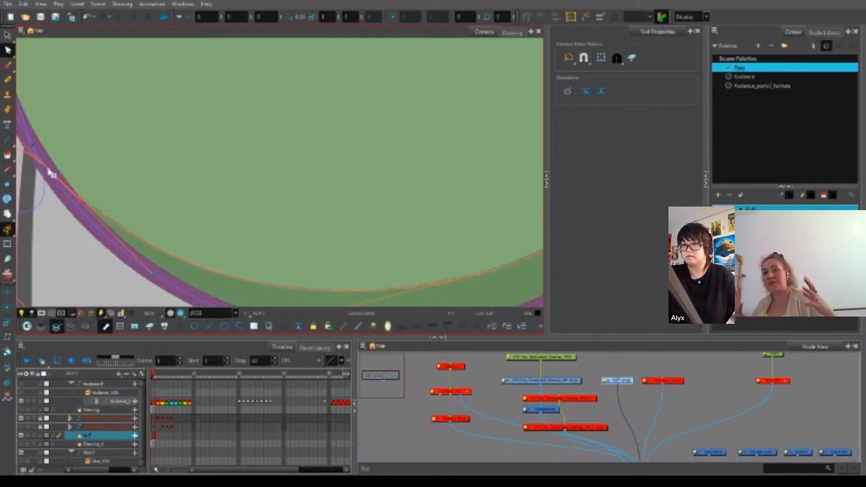
left_click_drag(152, 273, 159, 276)
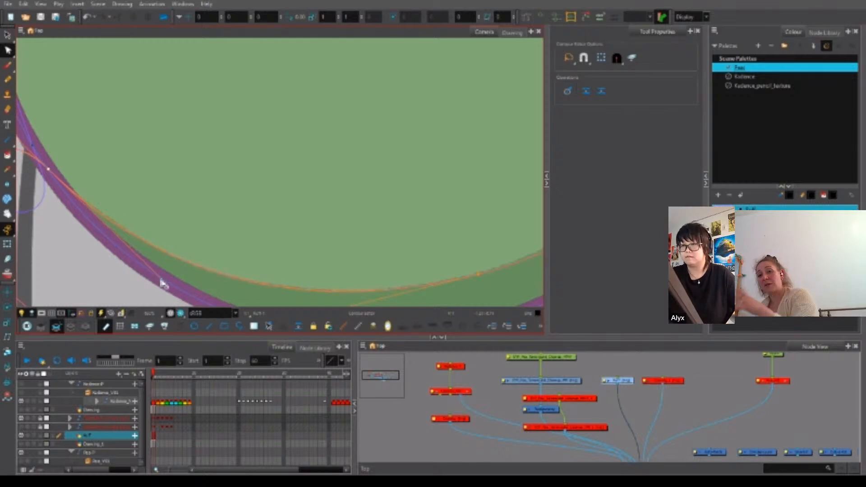
left_click_drag(377, 249, 303, 205)
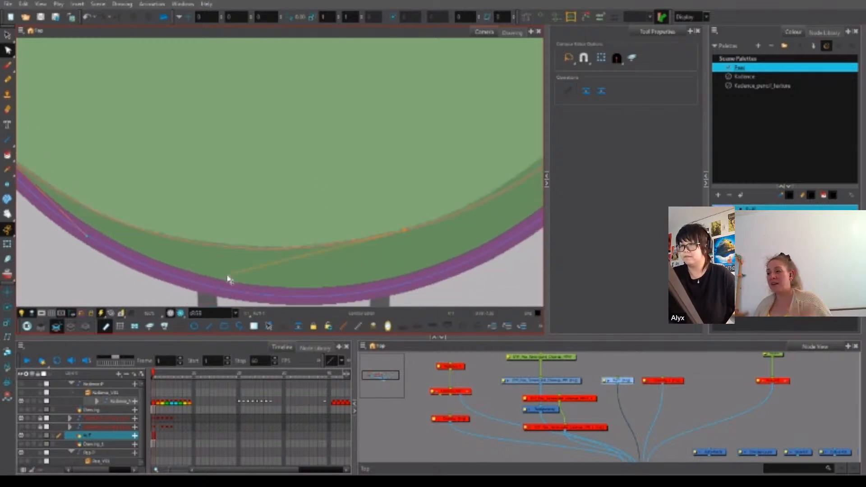
left_click_drag(228, 279, 221, 276)
Fit the right half of the shading's inner curve by raising its right-end point and adjusting the bottom point's right handle.
left_click_drag(511, 192, 392, 216)
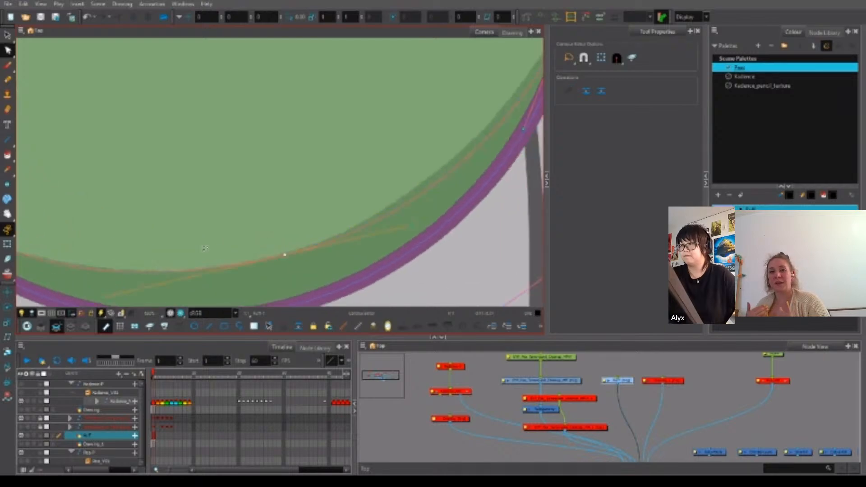
left_click_drag(467, 166, 313, 227)
left_click_drag(416, 68, 418, 52)
scroll(403, 84, "down", 1)
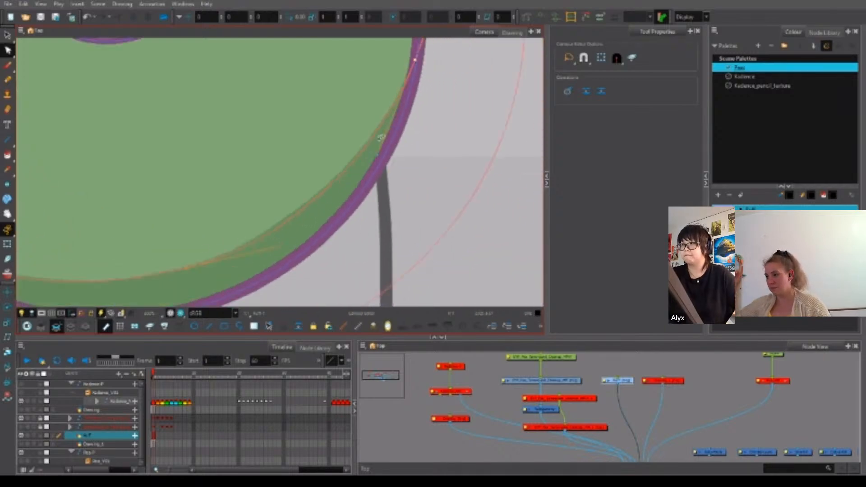
left_click_drag(286, 248, 282, 246)
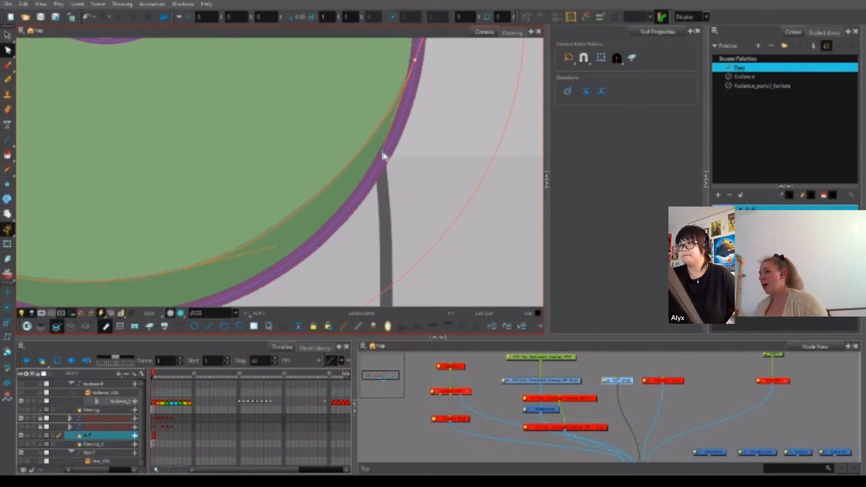
scroll(300, 216, "down", 2)
scroll(248, 234, "up", 3)
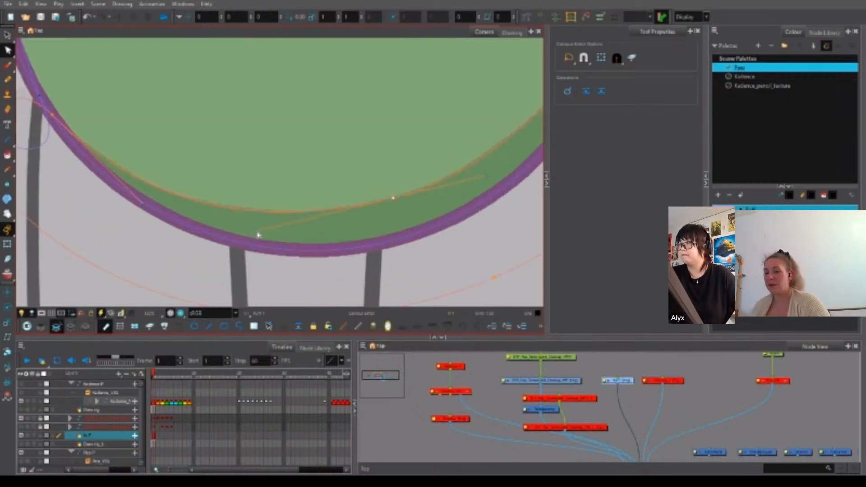
left_click(148, 217)
scroll(149, 219, "down", 3)
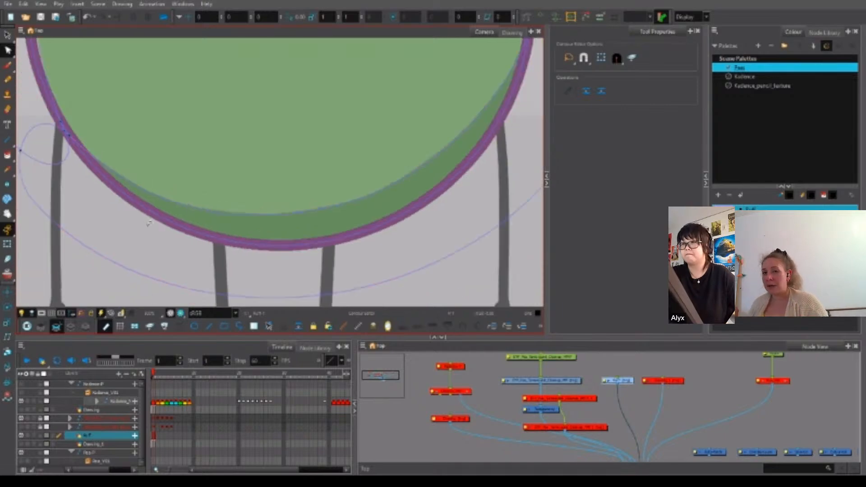
Pull the shading shape's upper-right end outside the body outline so it crosses the line cleanly.
left_click_drag(481, 74, 386, 116)
scroll(381, 113, "up", 3)
left_click(376, 110)
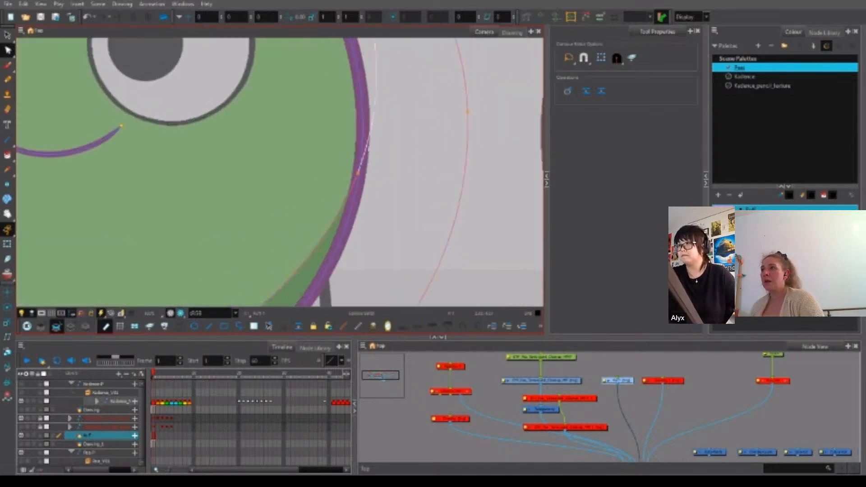
scroll(370, 104, "down", 5)
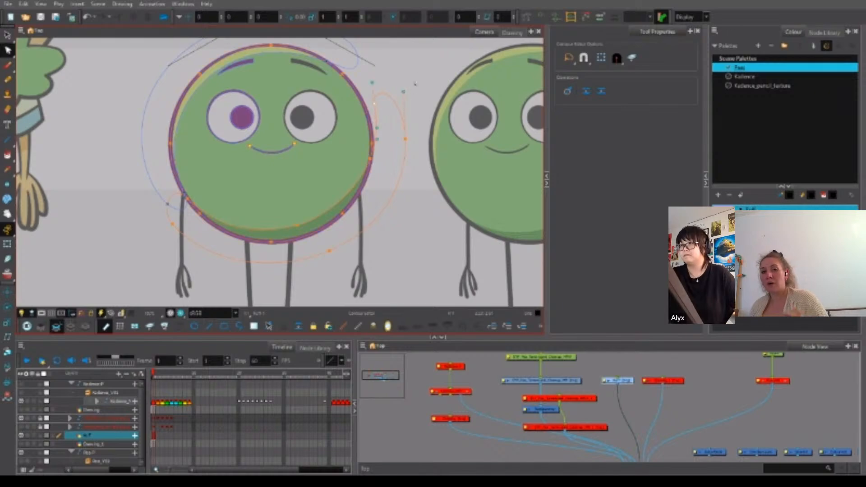
Round out the shading's outer curve below the body by adjusting its lower-left segment and moving the lower-right point outward.
left_click(171, 215)
scroll(170, 226, "up", 3)
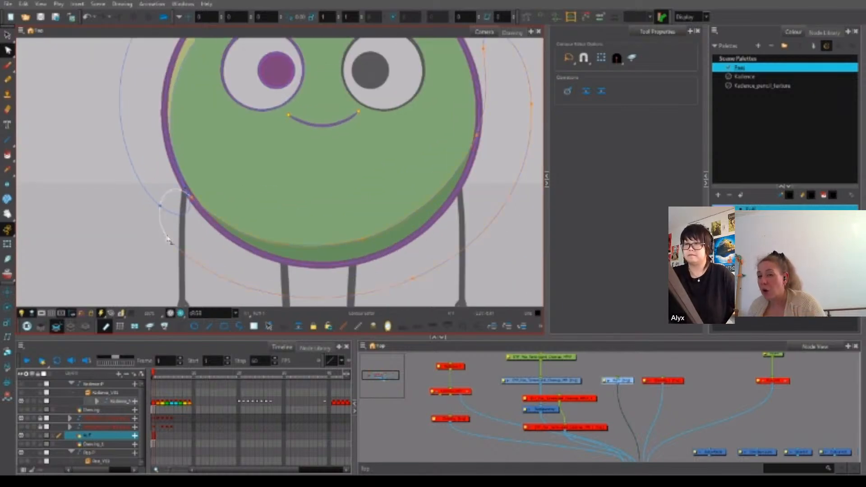
left_click(170, 239)
scroll(207, 248, "down", 2)
left_click(159, 184)
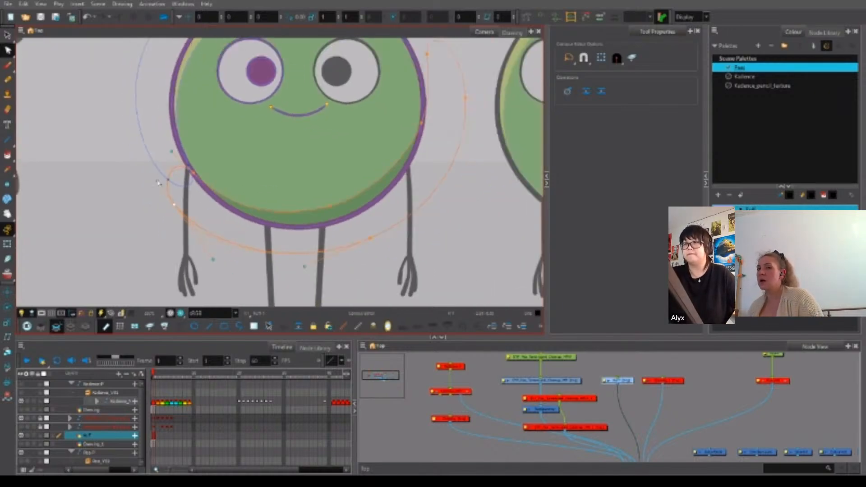
left_click_drag(369, 242, 373, 252)
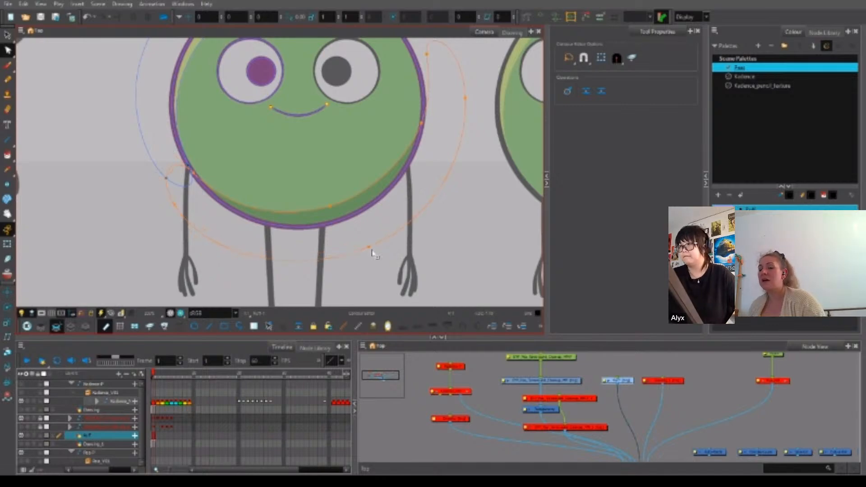
Enable the disabled Pea_V01 character group in the top-level node network.
scroll(372, 250, "down", 3)
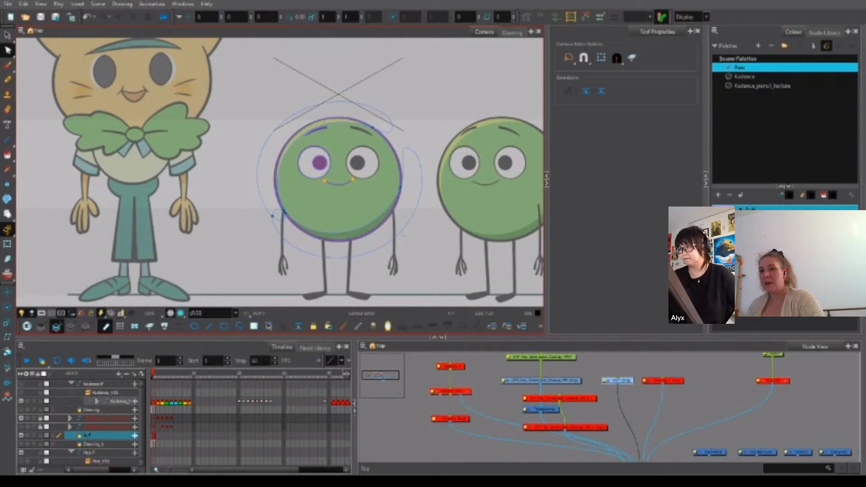
left_click(664, 381)
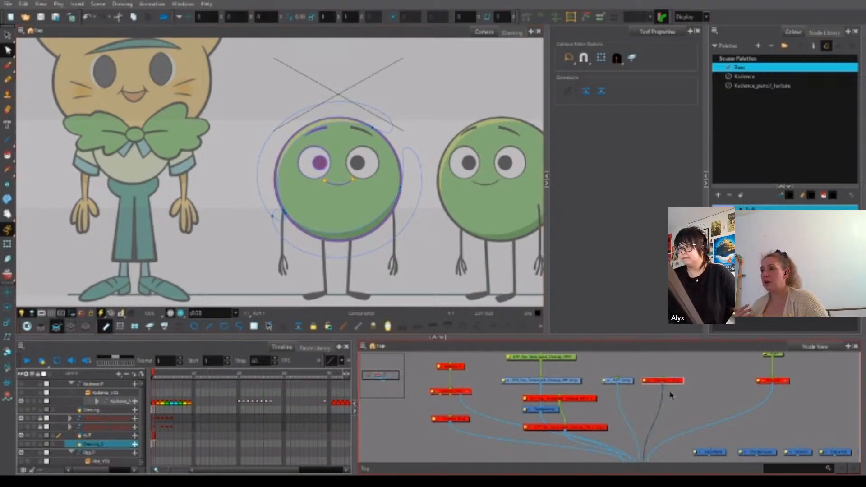
left_click(671, 395)
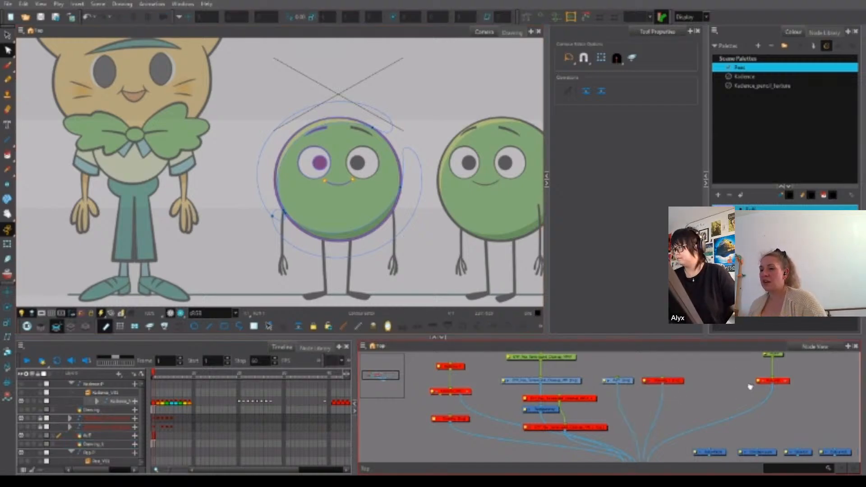
left_click_drag(750, 387, 645, 399)
left_click(667, 394)
key("a")
left_click(699, 404)
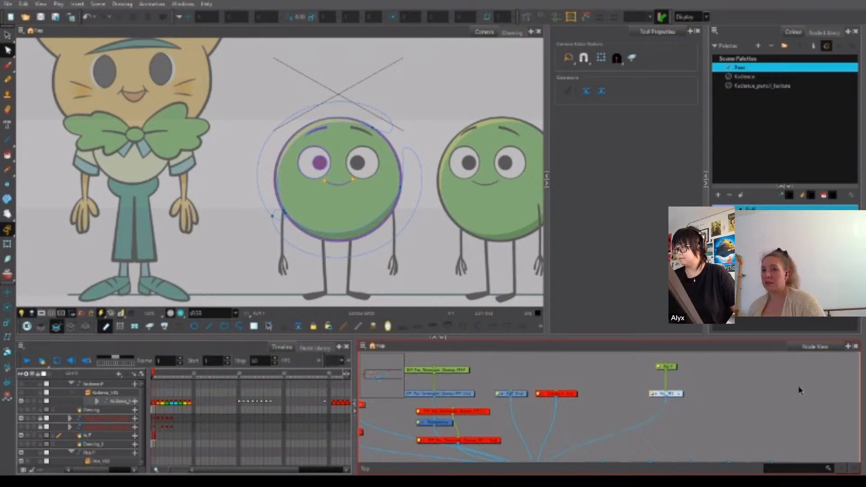
Enable the disabled Drawing_1 node beside the traced drawing's node.
left_click_drag(576, 383, 518, 401)
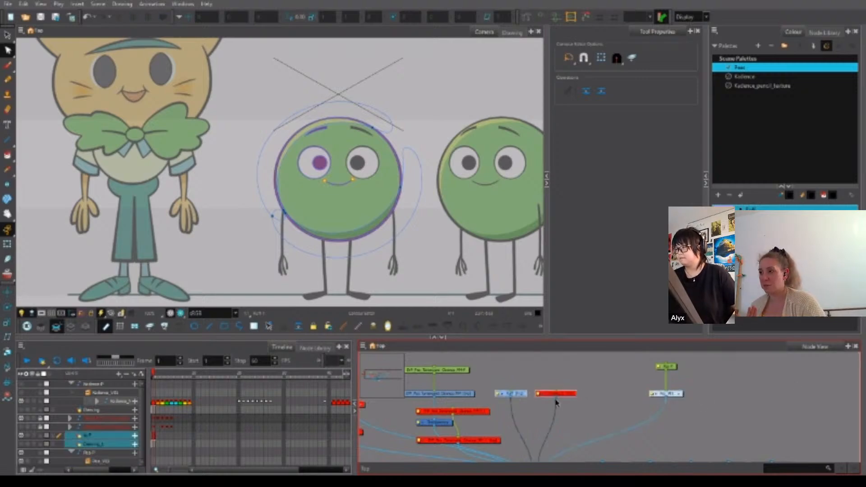
left_click_drag(584, 386, 555, 419)
key("a")
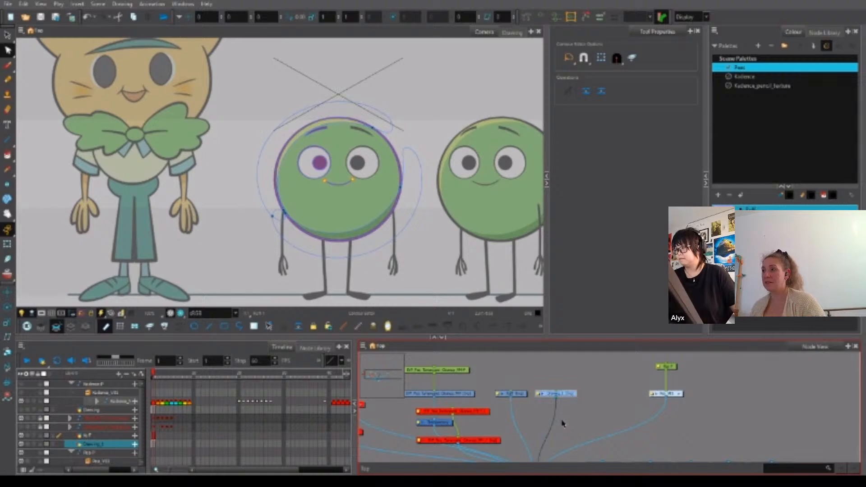
left_click(570, 426)
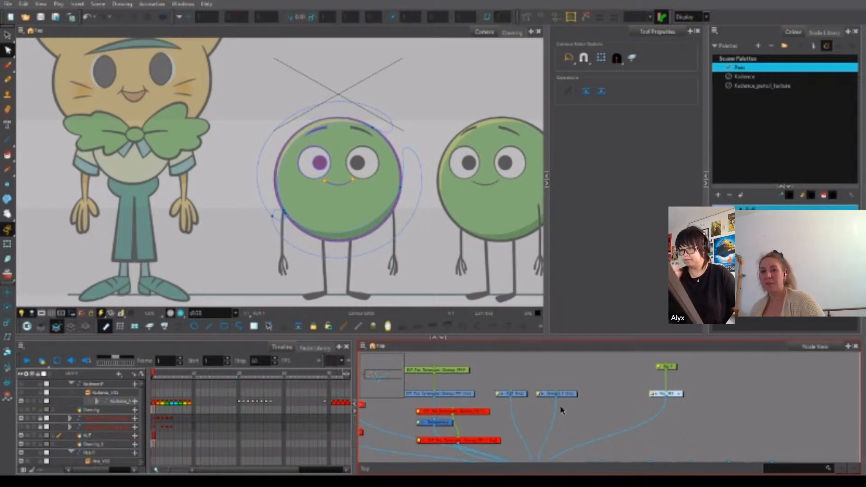
Widen the Node View and open the Pea_V01 group at its body drawing nodes.
left_click_drag(353, 423, 197, 429)
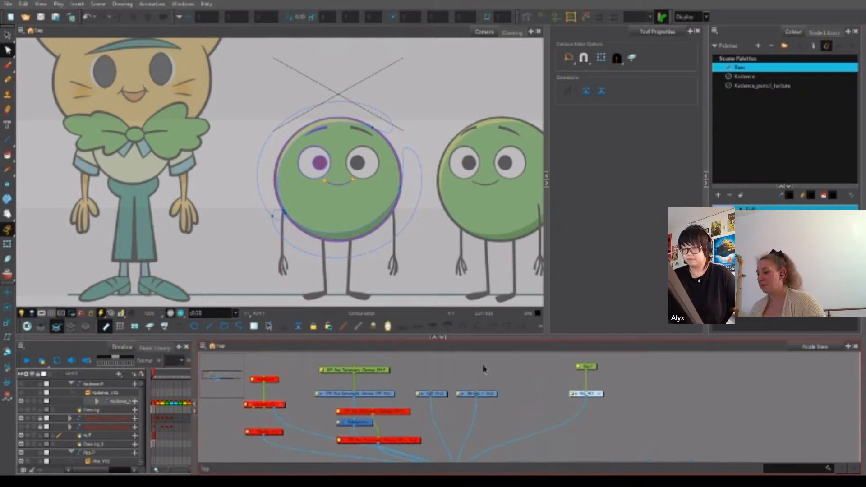
left_click(600, 395)
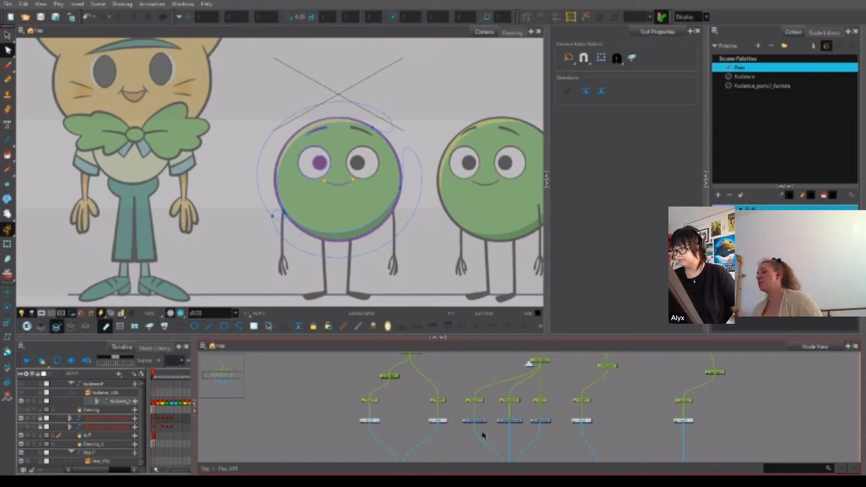
left_click(475, 421)
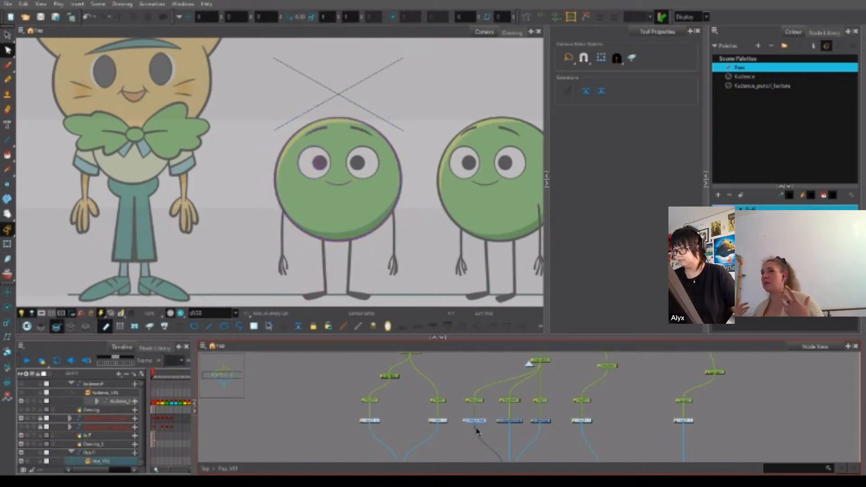
left_click(547, 420)
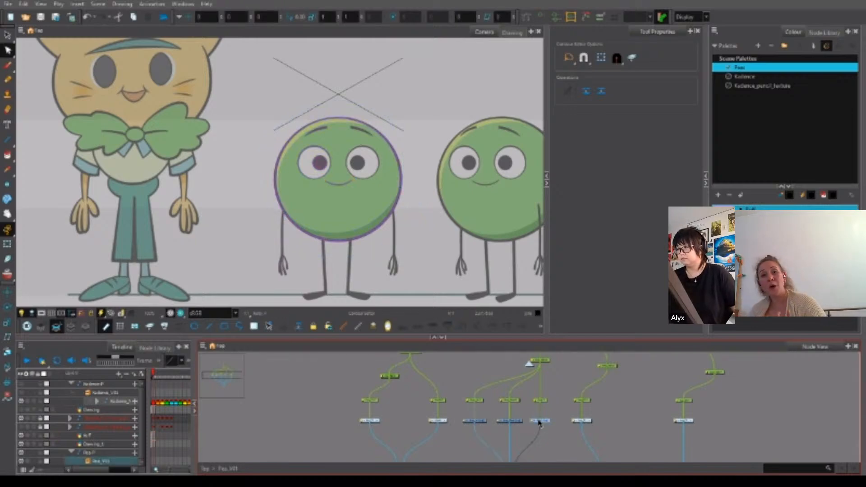
Add a second Node View beside the first, showing the top-level traced drawing node next to the Pea_V01 group.
left_click(848, 346)
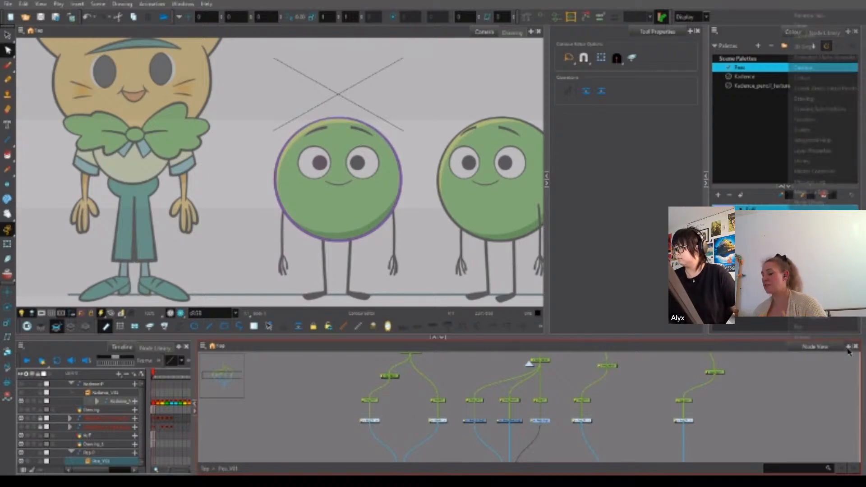
left_click(825, 213)
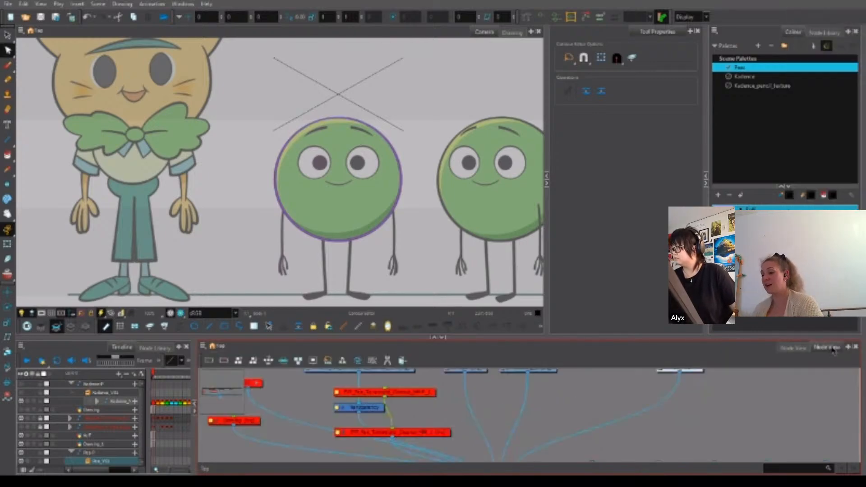
left_click_drag(233, 410, 204, 427)
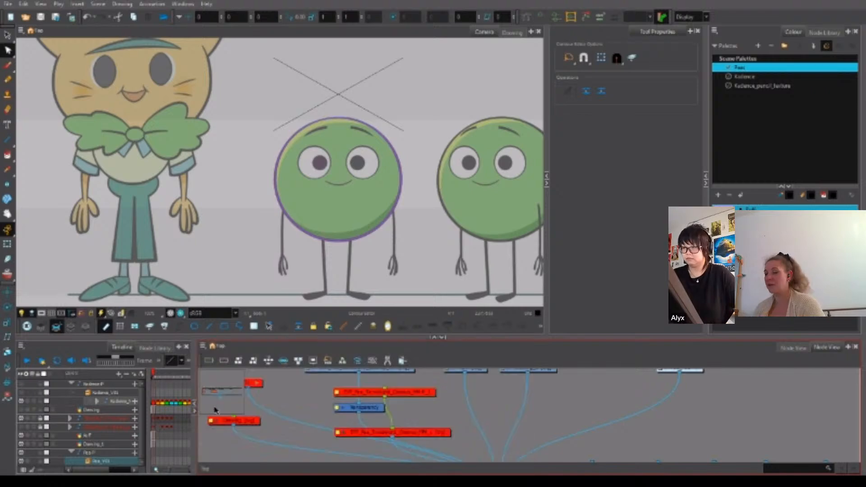
left_click_drag(529, 391, 375, 391)
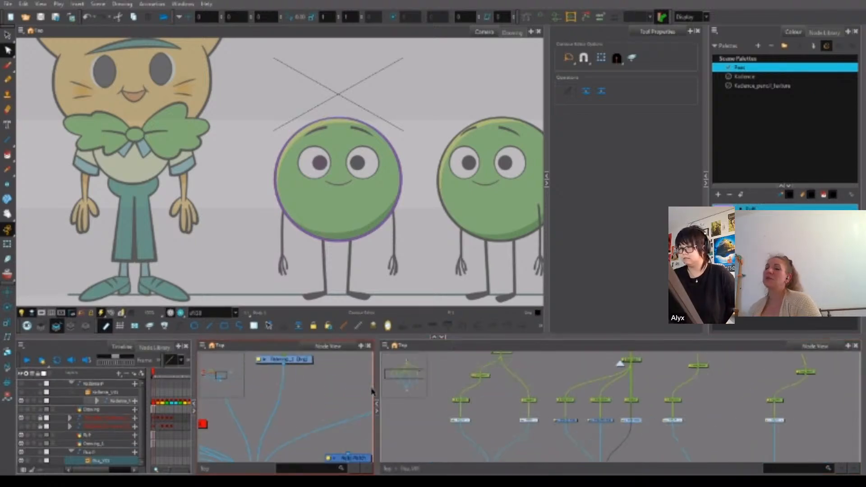
scroll(318, 397, "down", 3)
scroll(298, 410, "up", 2)
Move the highlight and shading shapes from the top-level traced drawing into the group's body shading drawing.
left_click(279, 412)
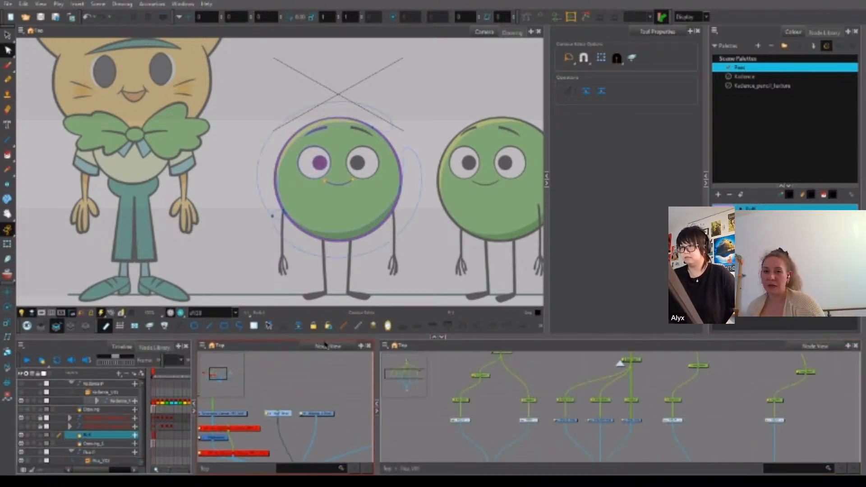
key("alt+s")
key("ctrl+a")
left_click(601, 382)
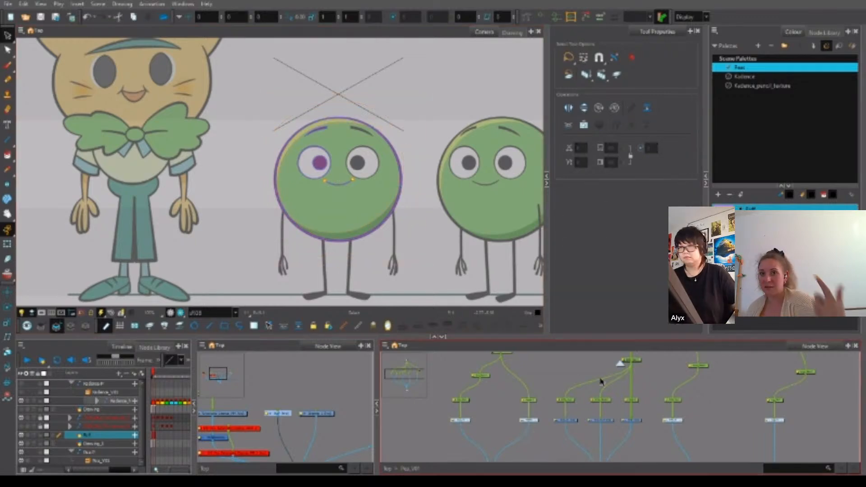
left_click(607, 419)
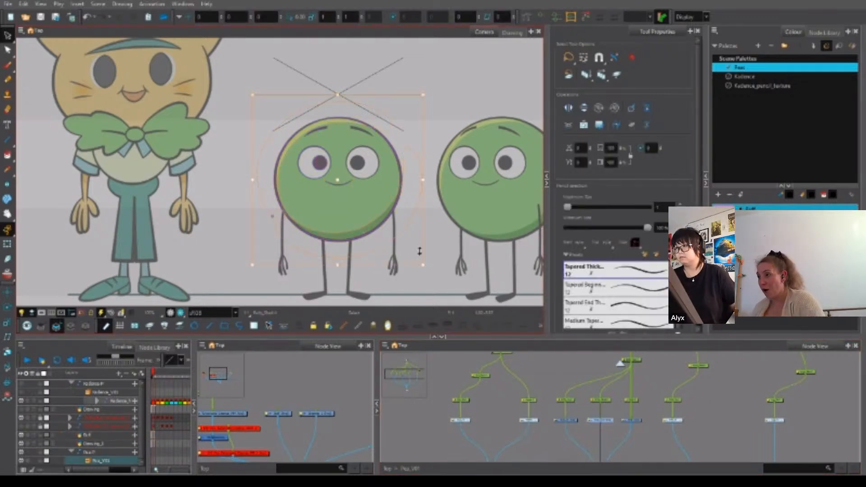
key("Escape")
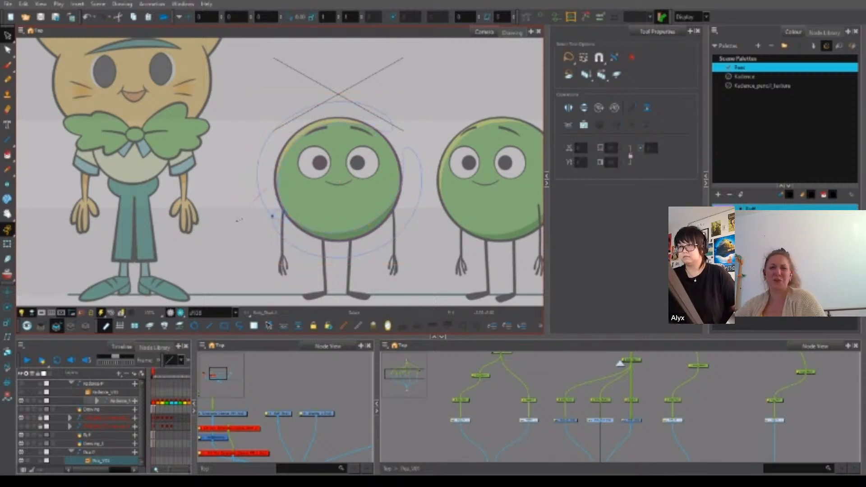
Transfer the highlight shape to the body highlight drawing, leaving only the shading shape in the body shading drawing.
left_click(571, 418)
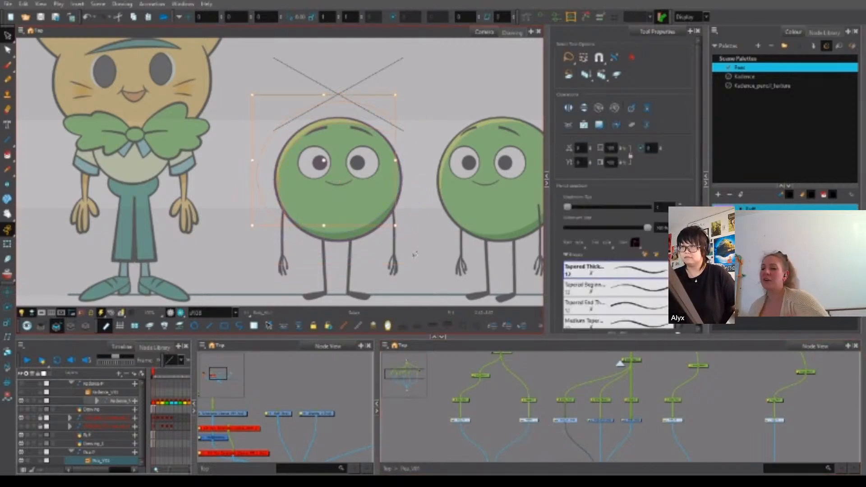
scroll(621, 417, "up", 3)
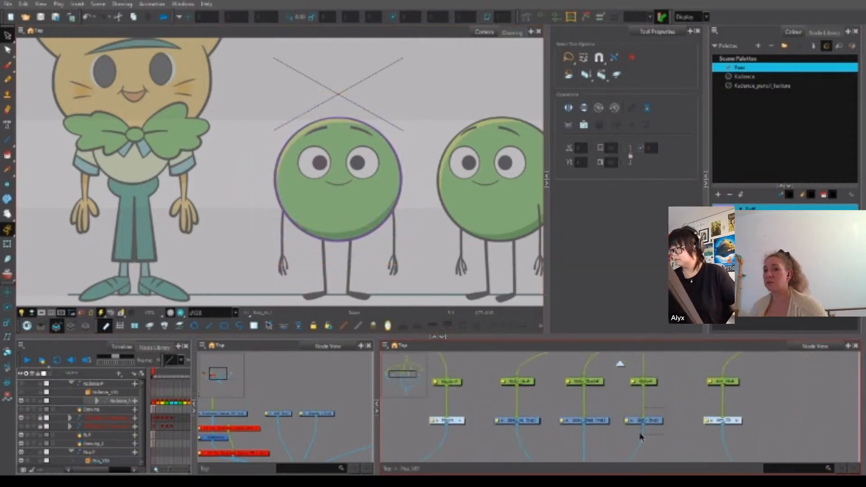
left_click(594, 420)
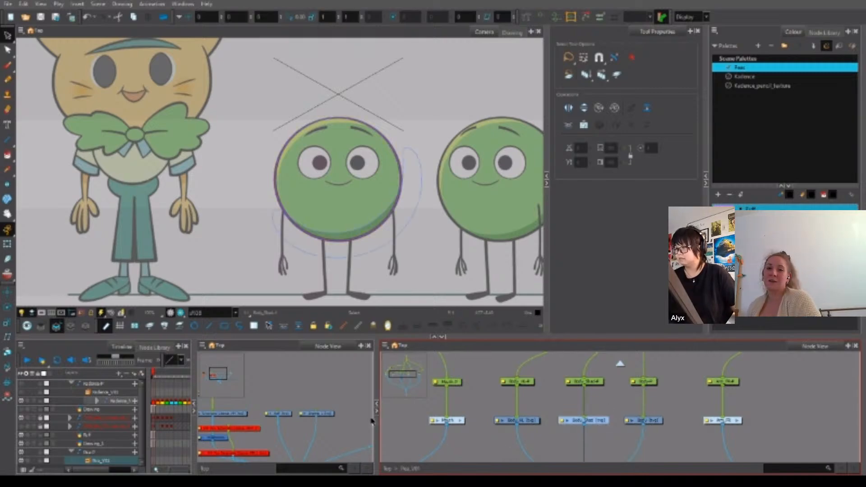
left_click(278, 413)
mouse_move(335, 131)
left_mouse_down()
mouse_move(332, 187)
mouse_move(364, 122)
left_mouse_up()
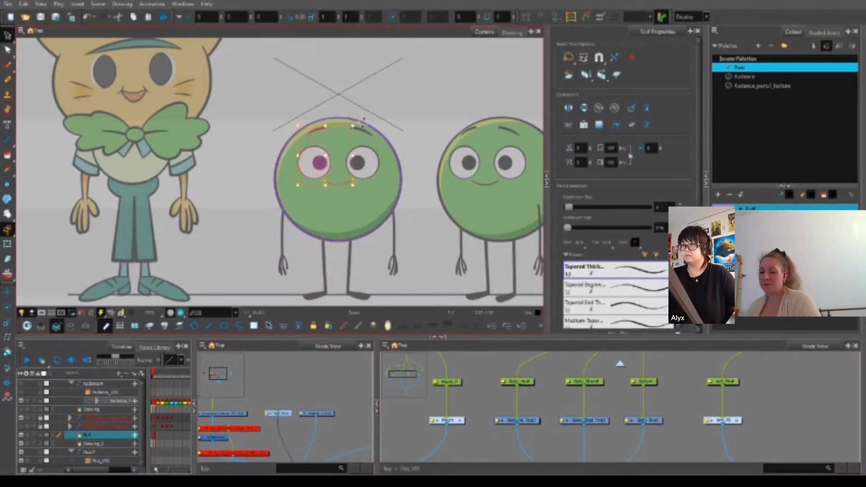
left_click(482, 410)
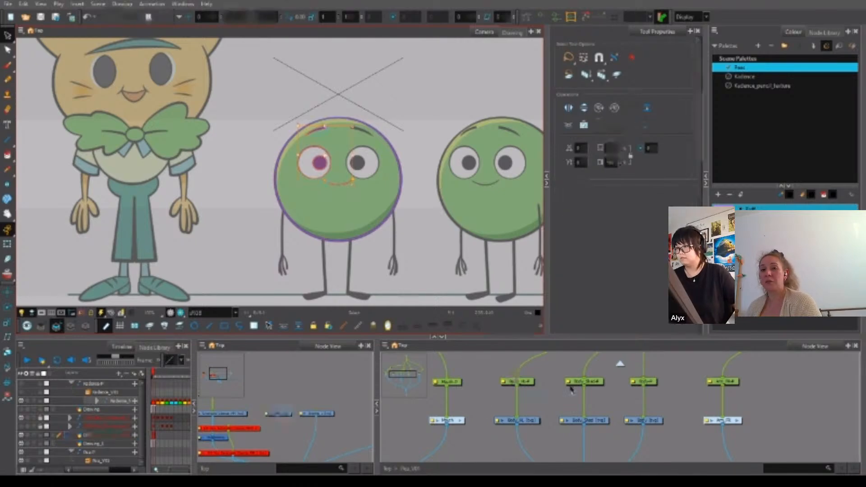
left_click(56, 325)
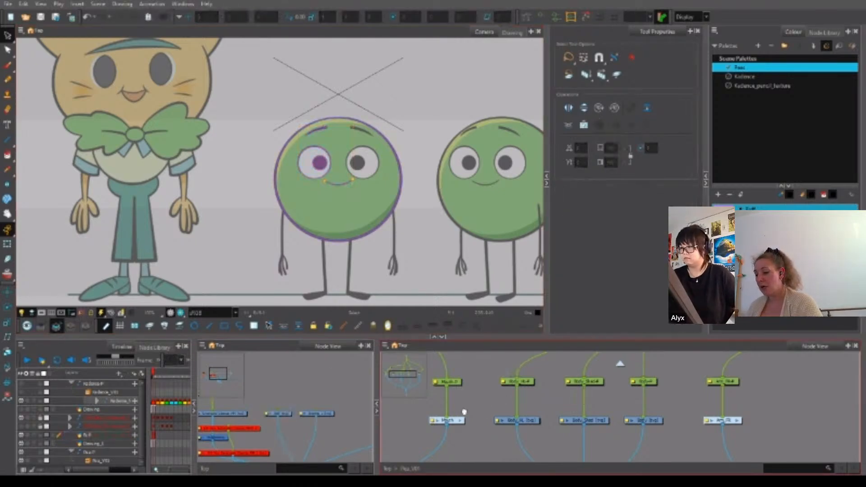
Open the eye group inside Pea_V01 and locate its eye drawing node.
left_click_drag(464, 412, 612, 403)
left_click(500, 411)
scroll(611, 404, "up", 2)
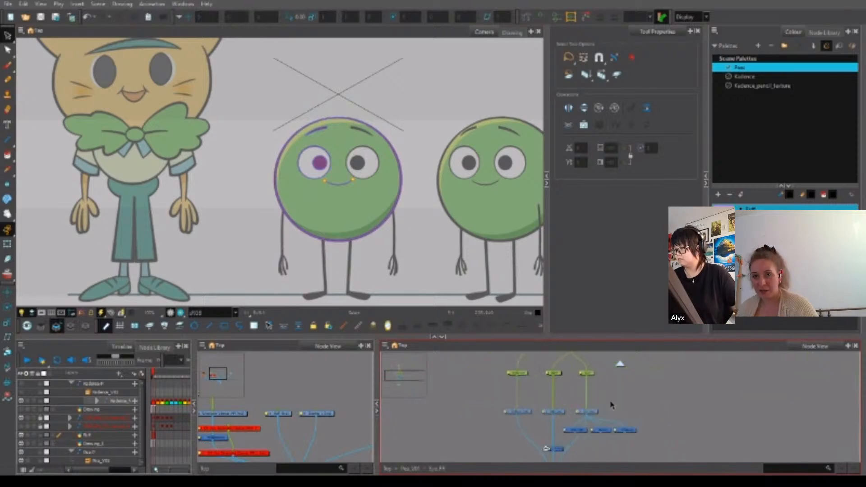
left_click(588, 412)
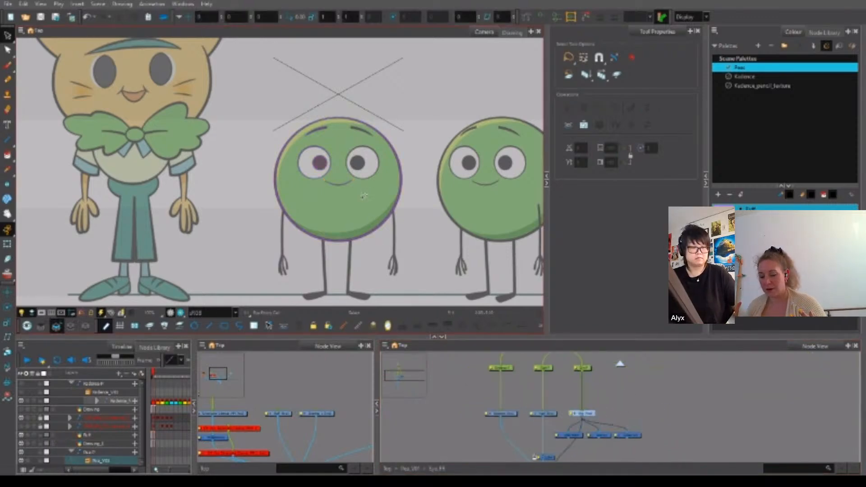
left_click(363, 196)
left_click(626, 394)
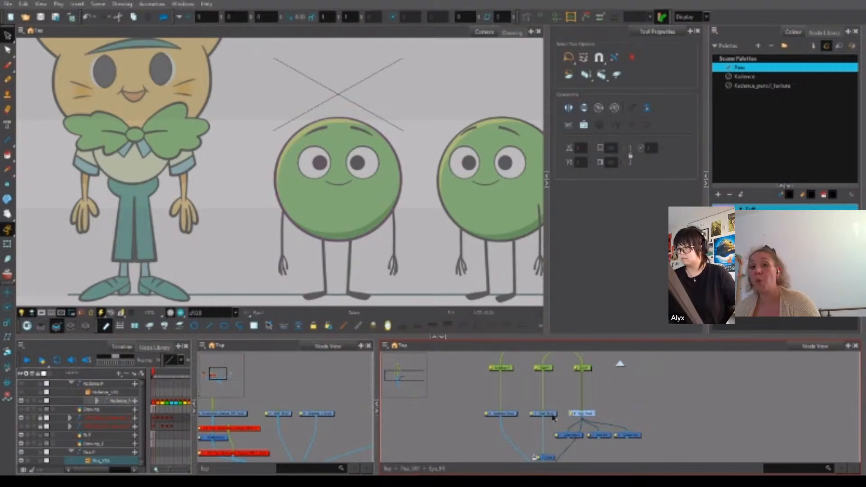
Move the traced eyebrow, eye and mouth lines from the top-level drawing into the eye group's eye drawing.
left_click(278, 413)
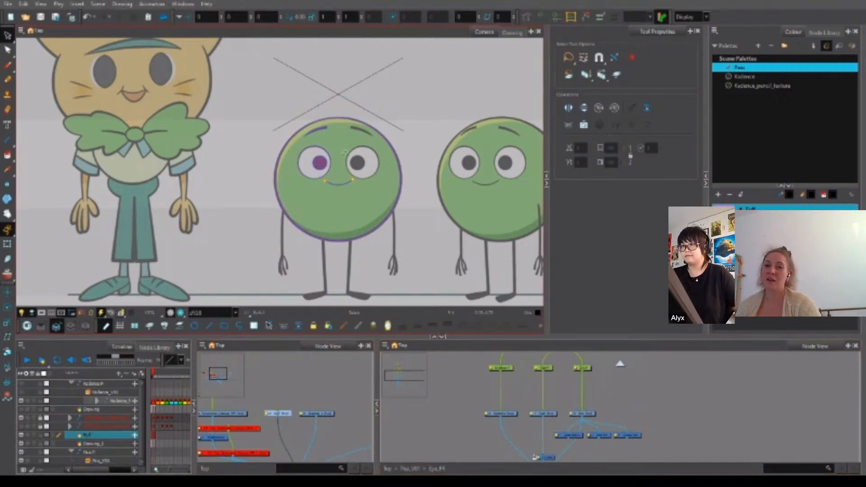
left_click(356, 173)
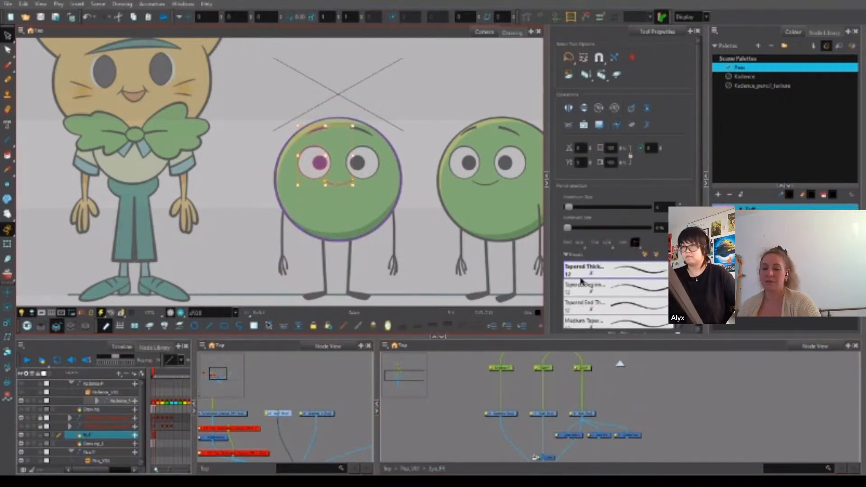
left_click(585, 414)
left_click(347, 180)
left_click(419, 131)
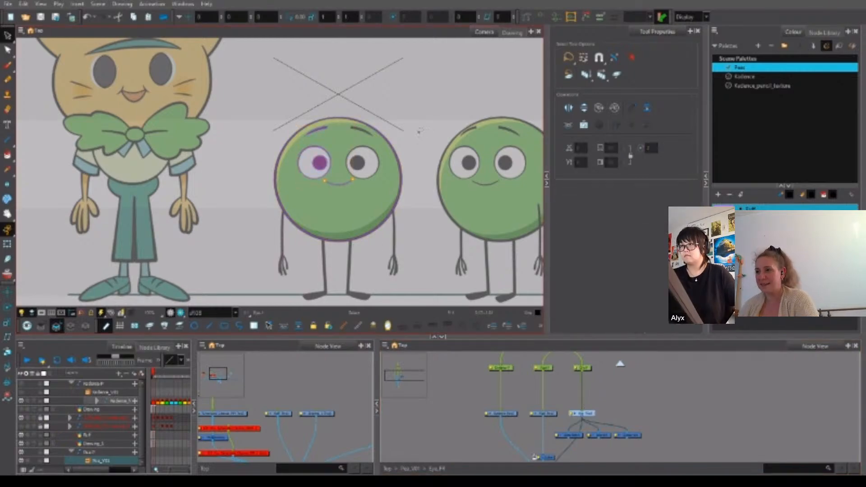
Cut the mouth line from the eye drawing and open the mouth group inside Pea_V01.
left_click(339, 182)
left_click(350, 203)
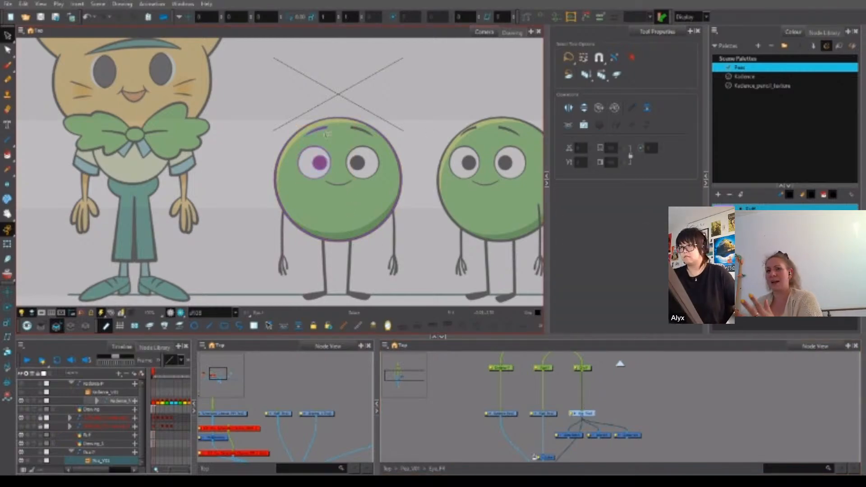
left_click(409, 468)
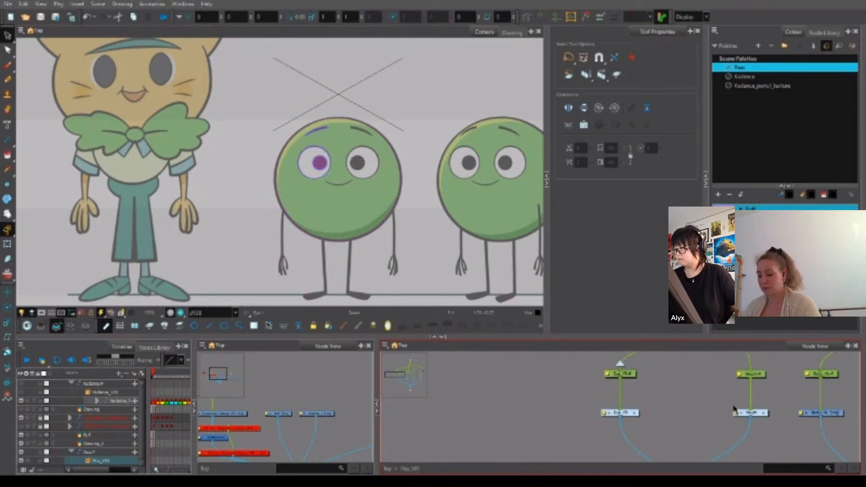
left_click(764, 414)
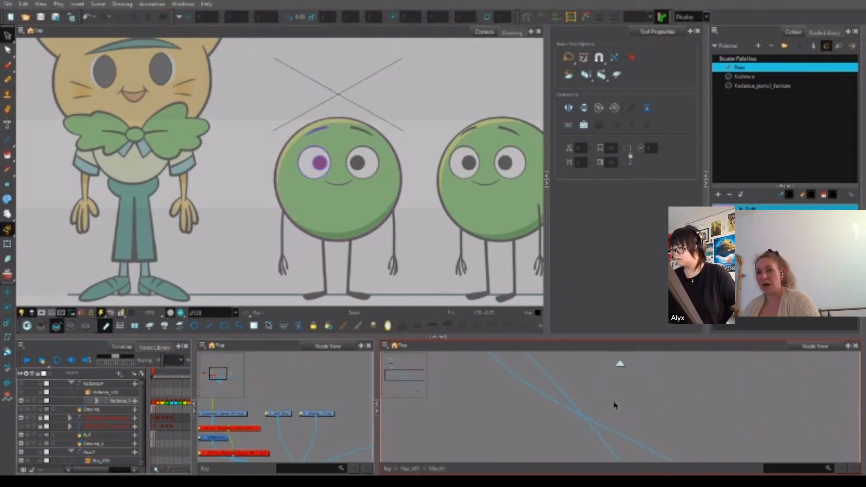
Line up the nodes inside the mouth group vertically and paste the mouth line into its drawing node.
scroll(650, 409, "down", 3)
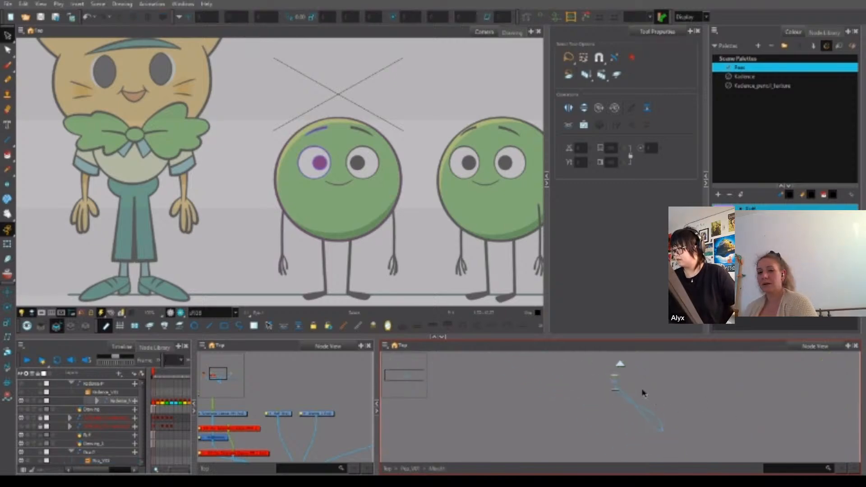
left_click_drag(614, 389, 661, 434)
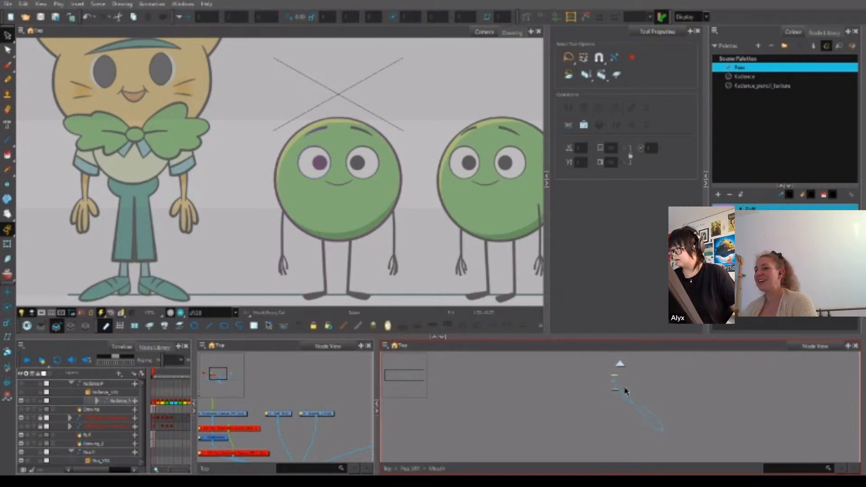
left_click_drag(618, 395, 640, 438)
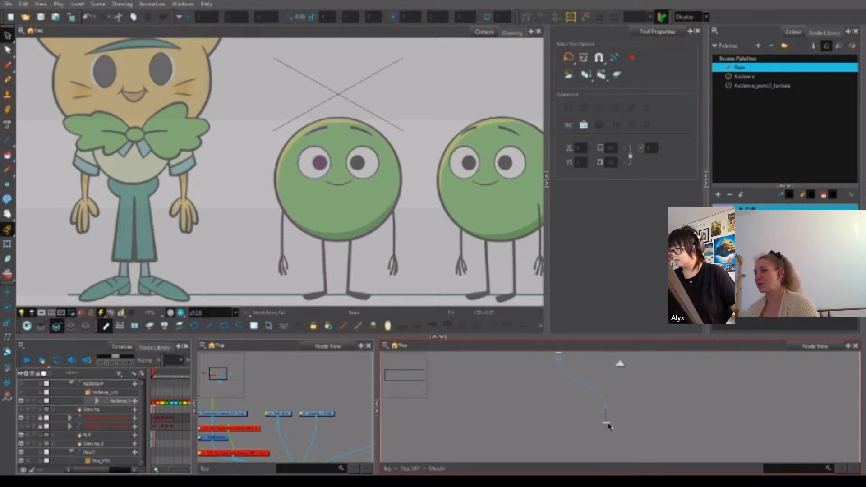
left_click(625, 403)
left_click_drag(543, 383, 603, 414)
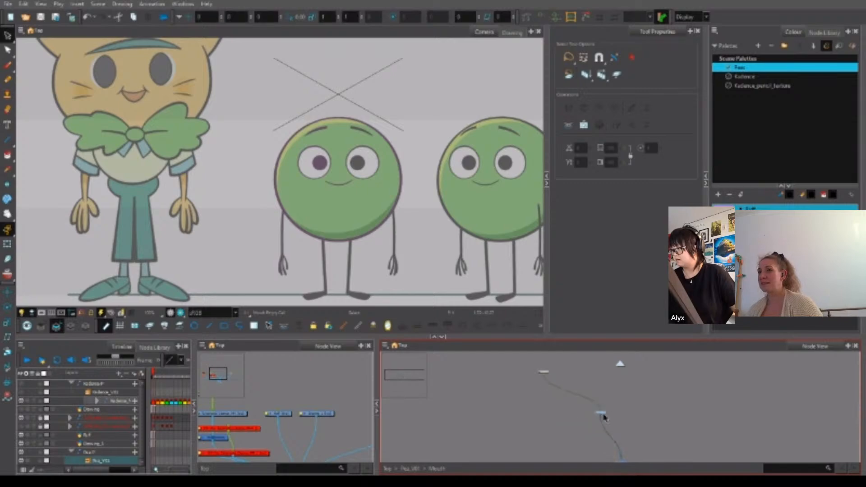
left_click(610, 390)
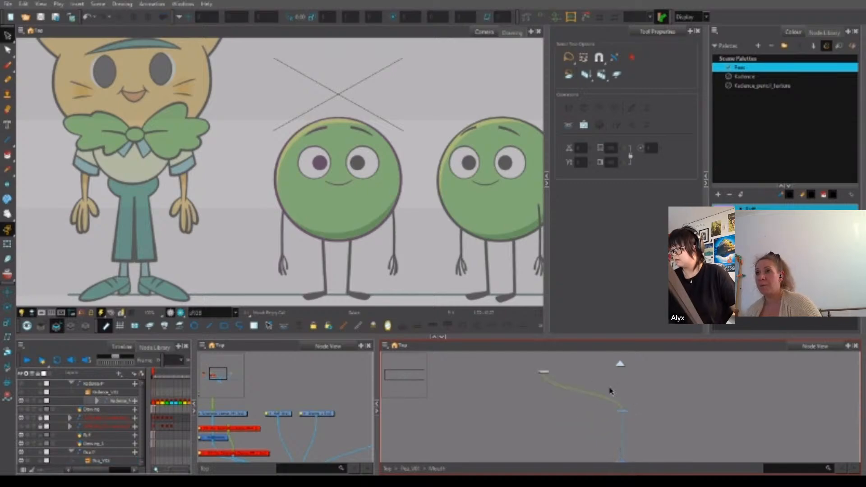
left_click_drag(546, 375, 614, 374)
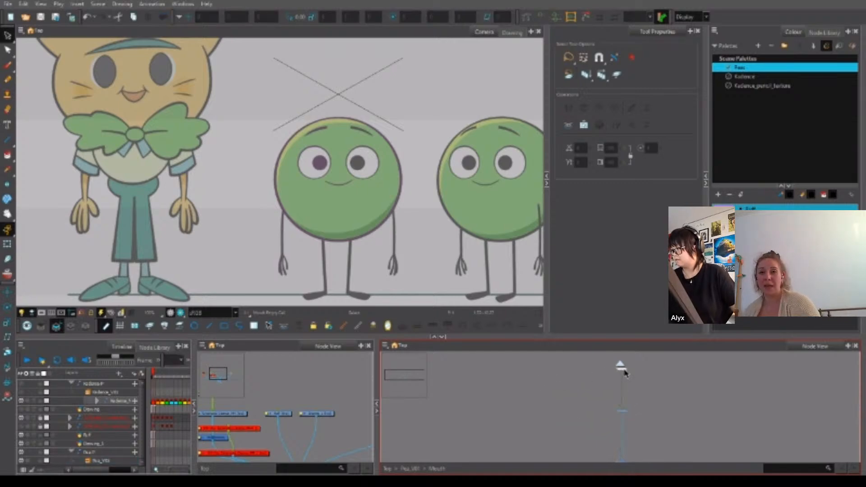
left_click(621, 410)
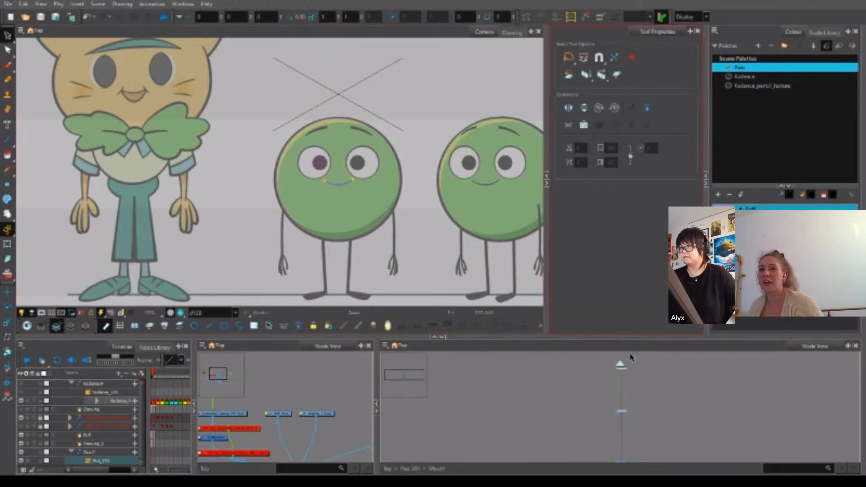
Add pegs above the mouth drawing node and rename the upper peg Mouth-P.
left_click(622, 410)
left_click(638, 401)
scroll(624, 406, "up", 4)
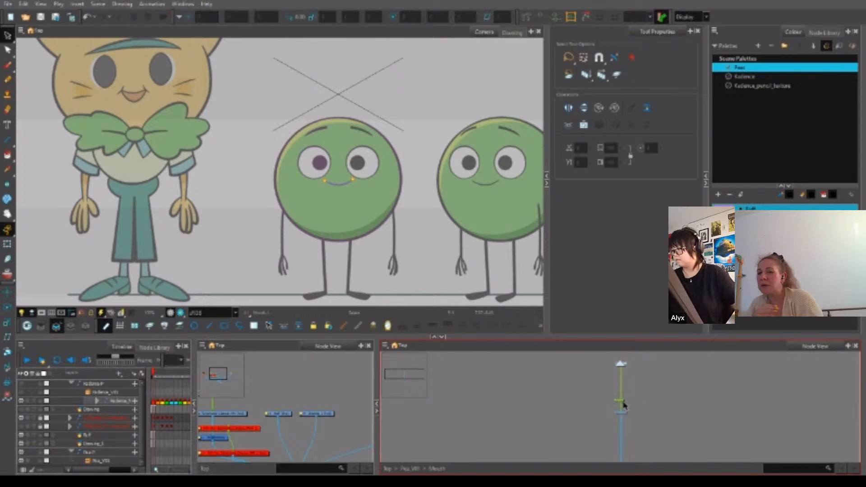
left_click(625, 400)
left_click_drag(628, 400, 601, 382)
scroll(610, 413, "down", 1)
key("ctrl+p")
double_click(597, 379)
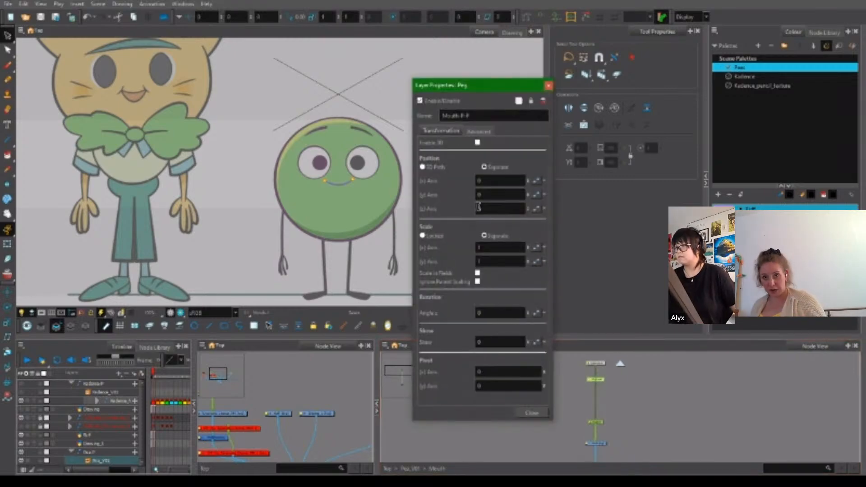
left_click(473, 112)
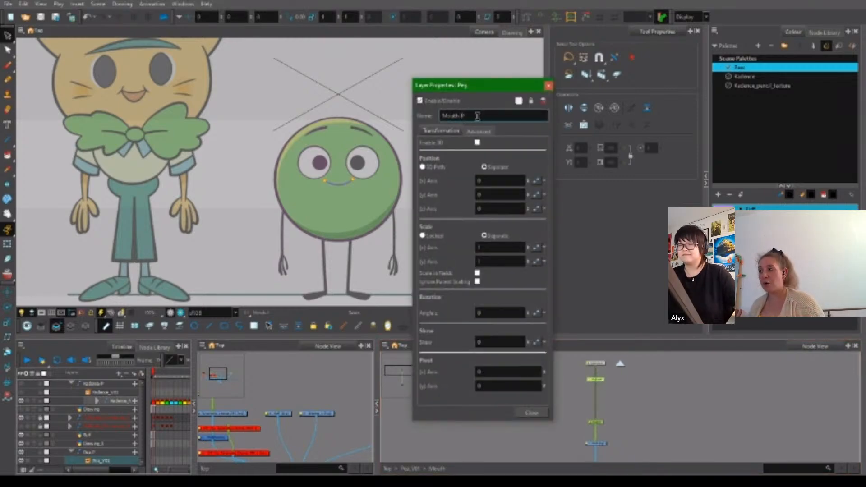
left_click(548, 86)
Return to Pea_V01 and open the eye group with its eye drawing selected.
left_click(410, 468)
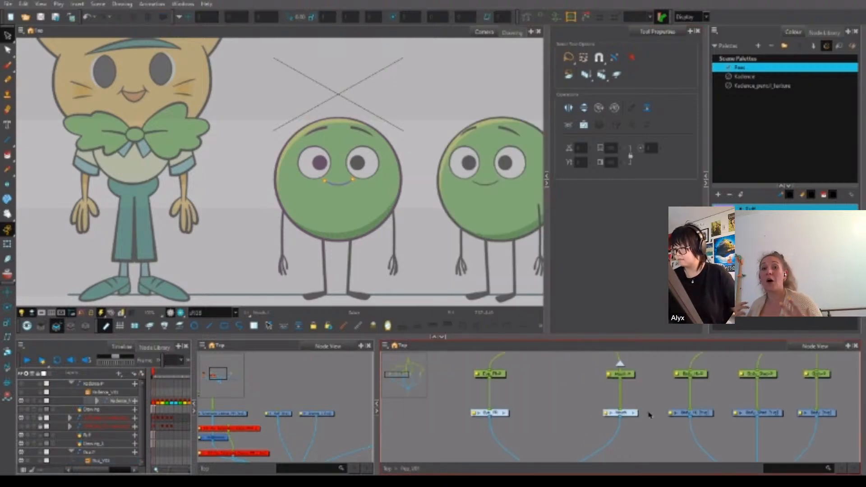
scroll(337, 166, "up", 3)
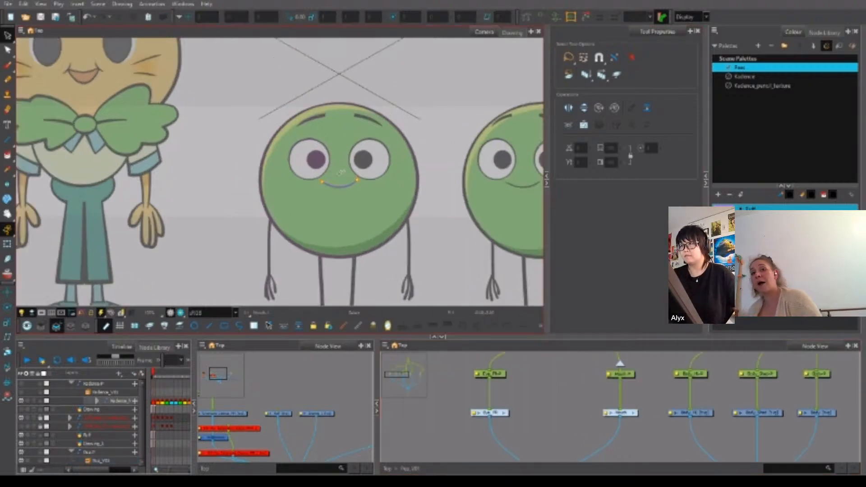
left_click(503, 413)
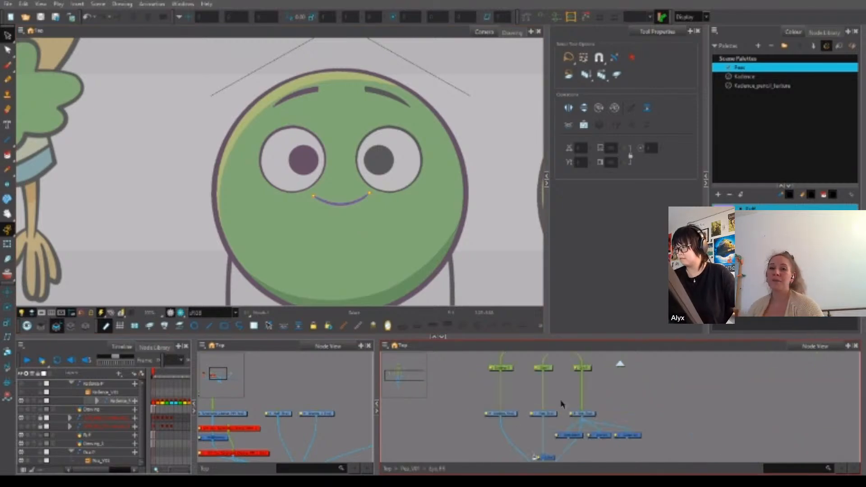
left_click(582, 413)
scroll(309, 149, "up", 3)
Move the pupil circle from the eye drawing into the eye group's pupil drawing.
left_click(318, 208)
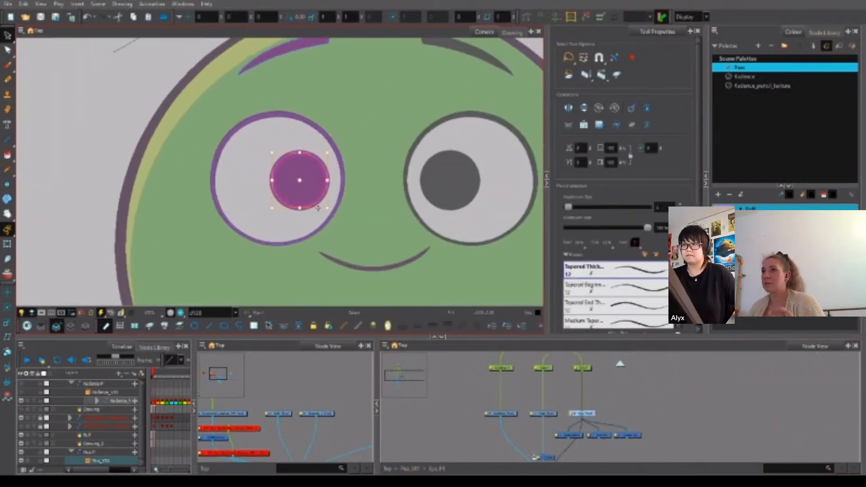
left_click(541, 412)
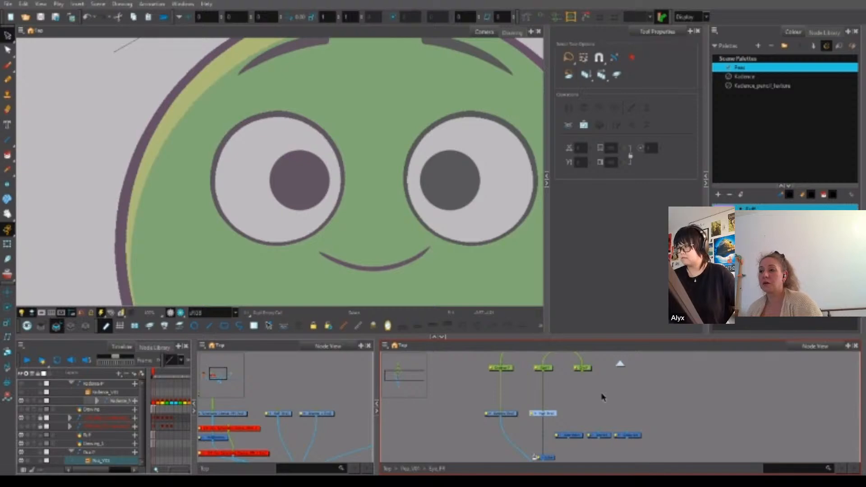
left_click(616, 398)
left_click(582, 413)
left_click(302, 157)
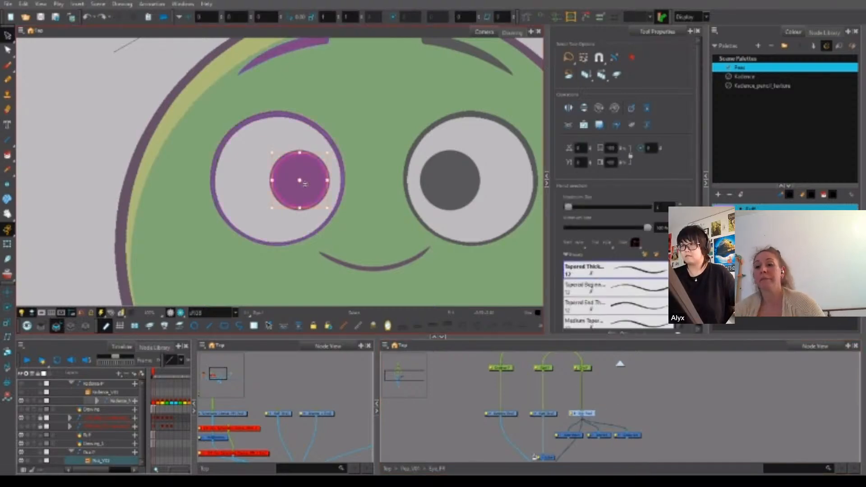
key("Escape")
left_click(546, 414)
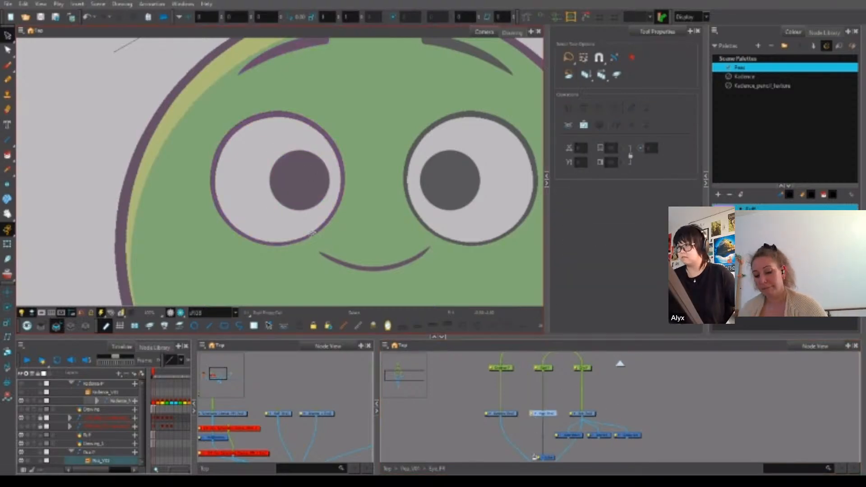
left_click(308, 174)
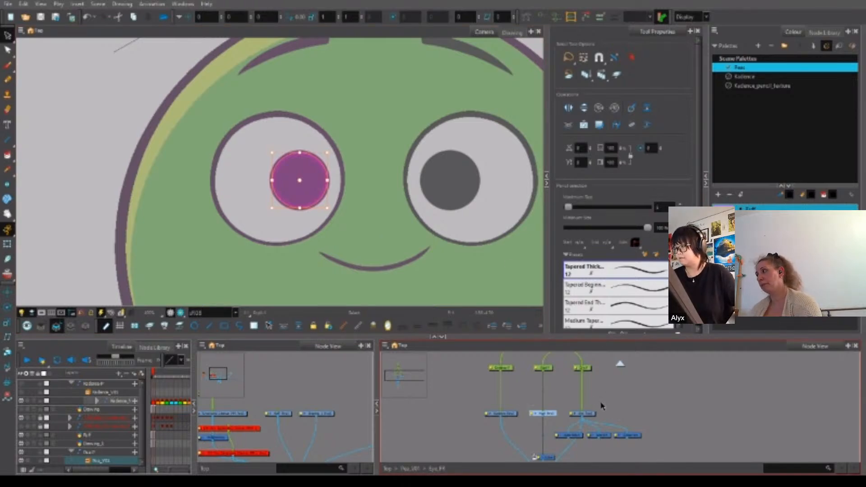
Move the eyebrow from the eye drawing into the eye group's eyebrow drawing, leaving only the eye outline behind.
left_click(582, 413)
left_click(293, 42)
key("Escape")
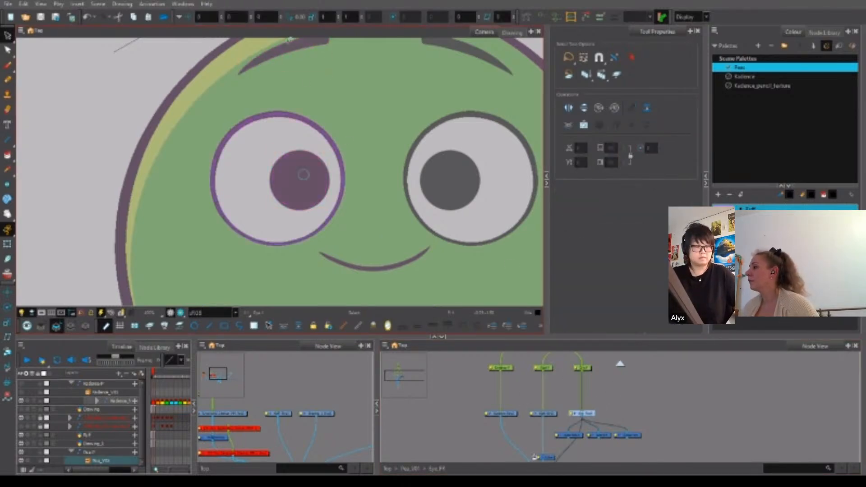
left_click(501, 413)
left_click(284, 47)
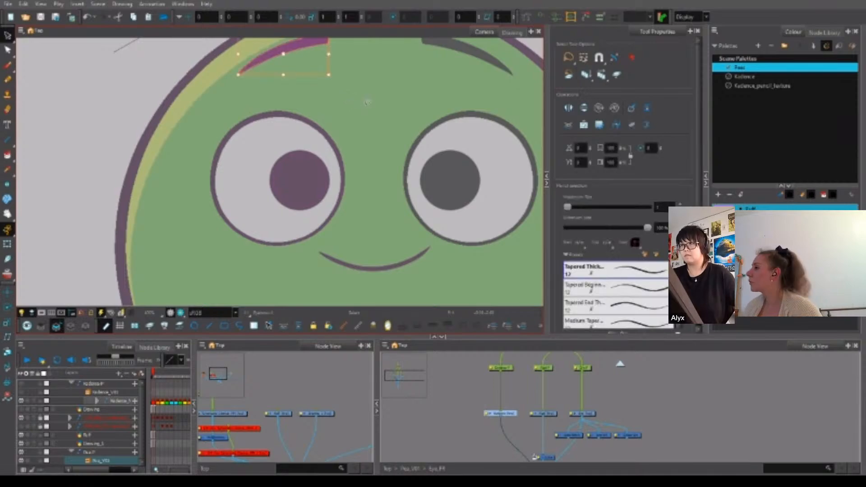
Select the pupil circle in the pupil drawing and thin its outline.
left_click_drag(367, 102, 330, 128)
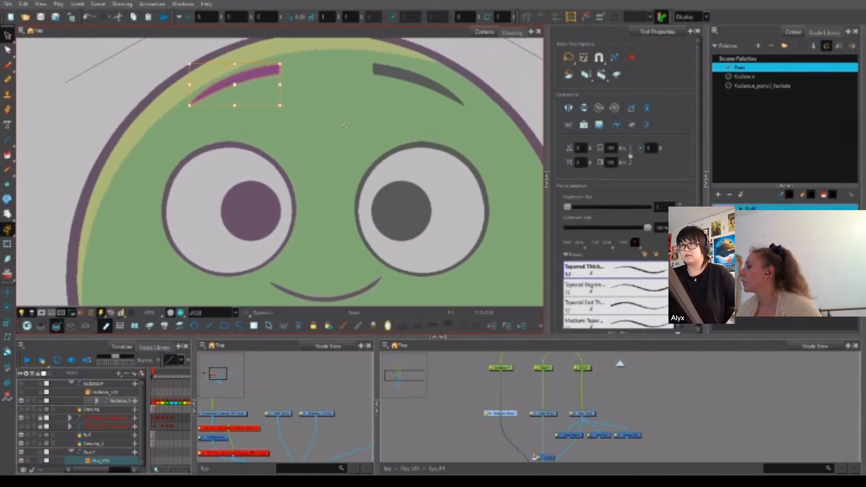
left_click(550, 409)
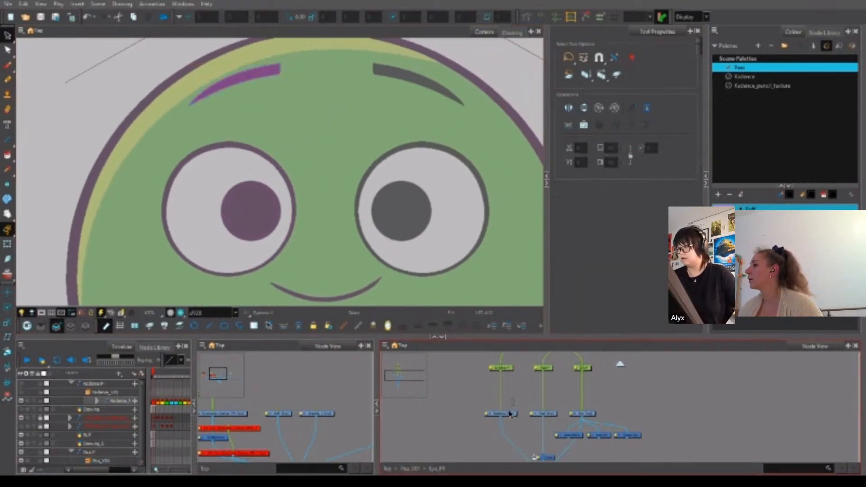
left_click(546, 413)
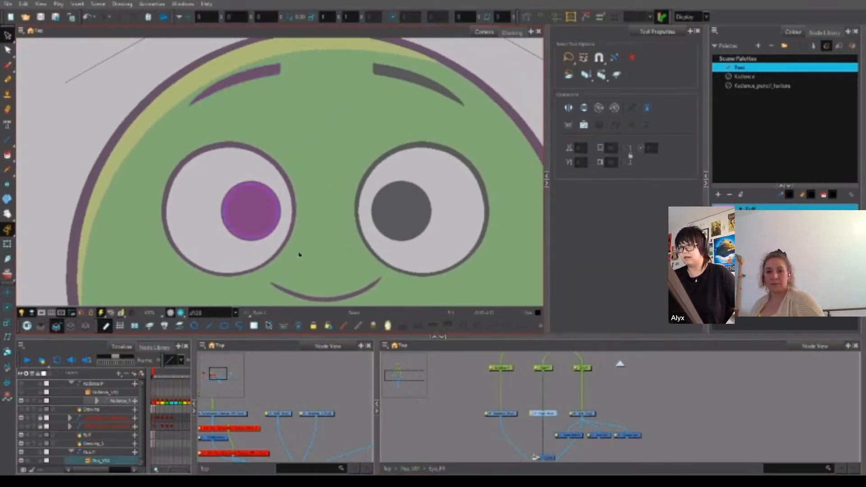
scroll(253, 218, "up", 5)
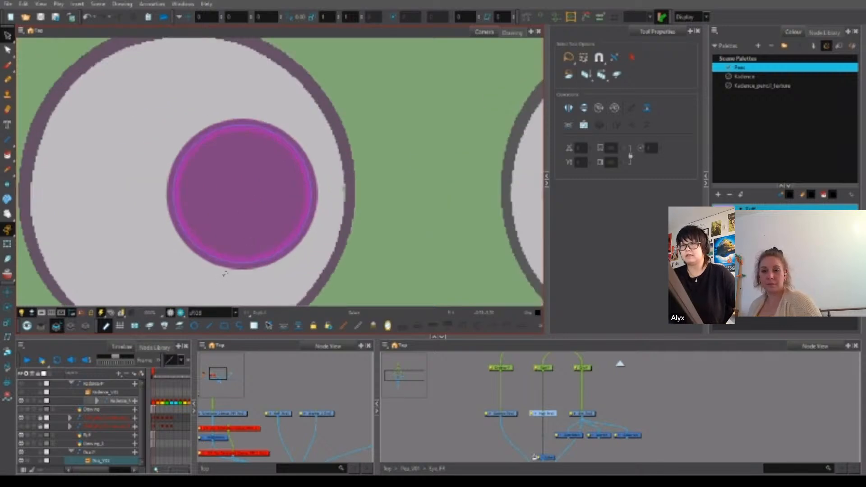
left_click_drag(225, 274, 248, 197)
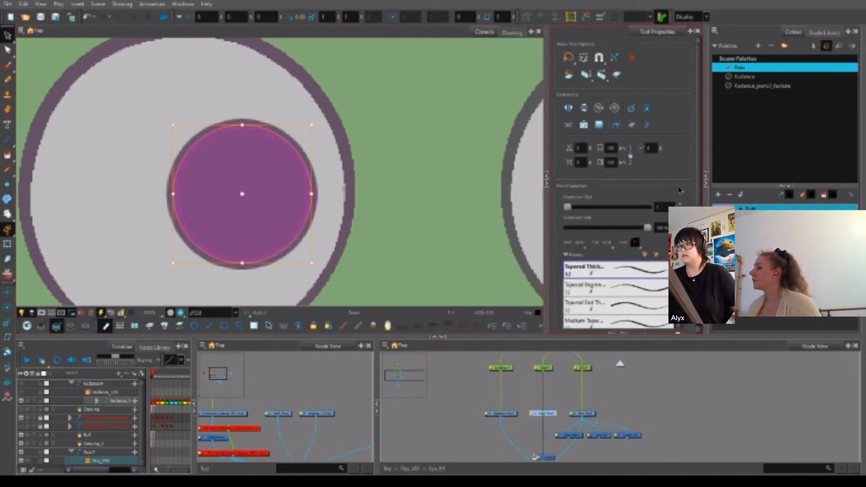
Enlarge the pupil circle until its edge matches the pupil in the character design underneath.
scroll(315, 207, "up", 3)
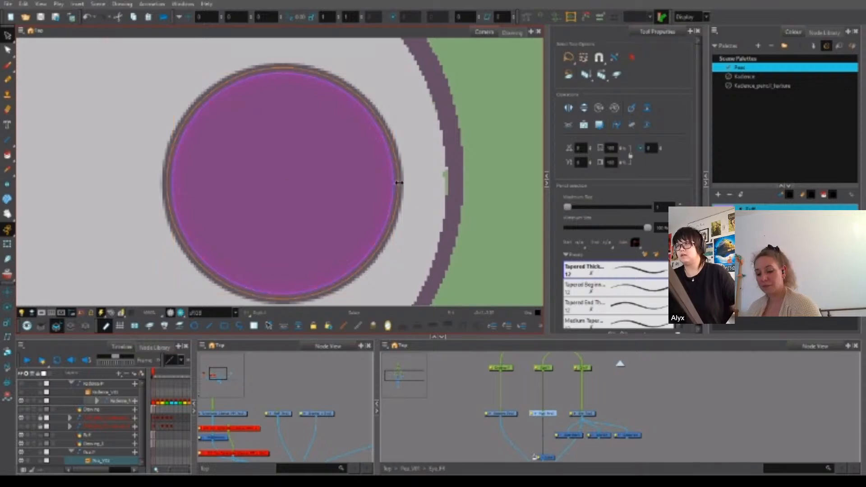
left_click_drag(399, 183, 393, 130)
scroll(382, 173, "up", 4)
scroll(379, 177, "down", 3)
left_click_drag(361, 249, 356, 185)
scroll(363, 221, "up", 2)
scroll(367, 228, "down", 2)
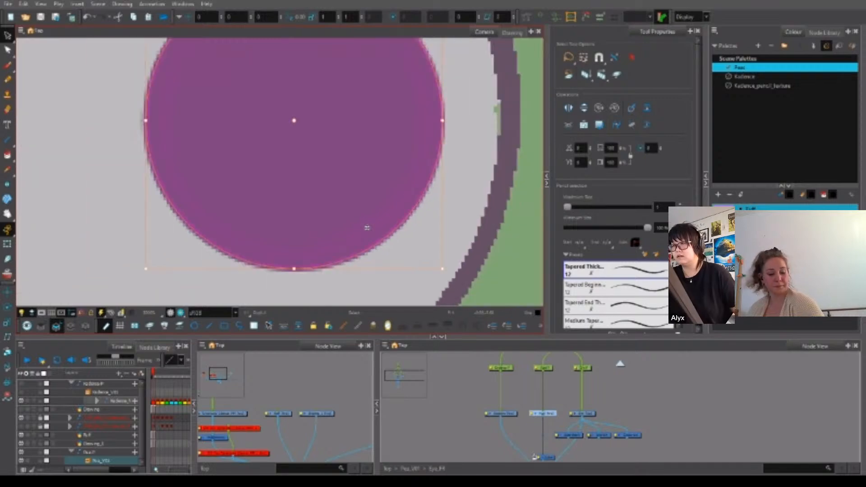
scroll(367, 228, "down", 4)
left_click(121, 235)
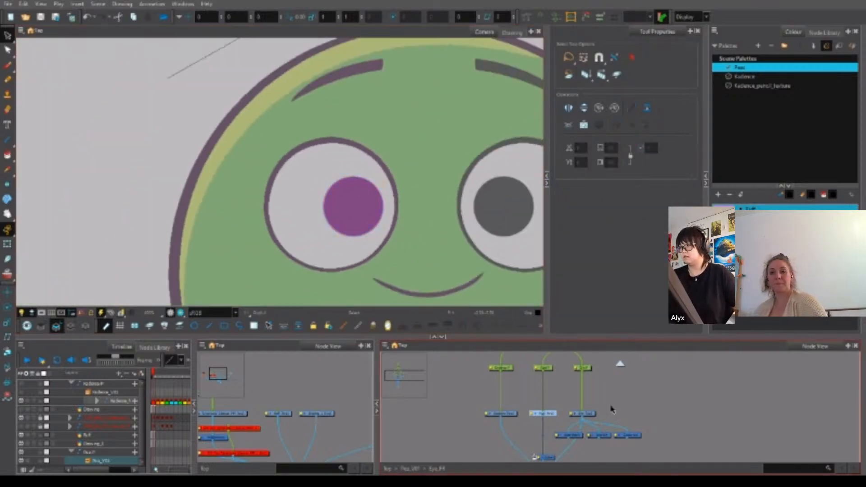
Disable the rough traced drawing node in the top-level node network.
left_click(283, 414)
key("d")
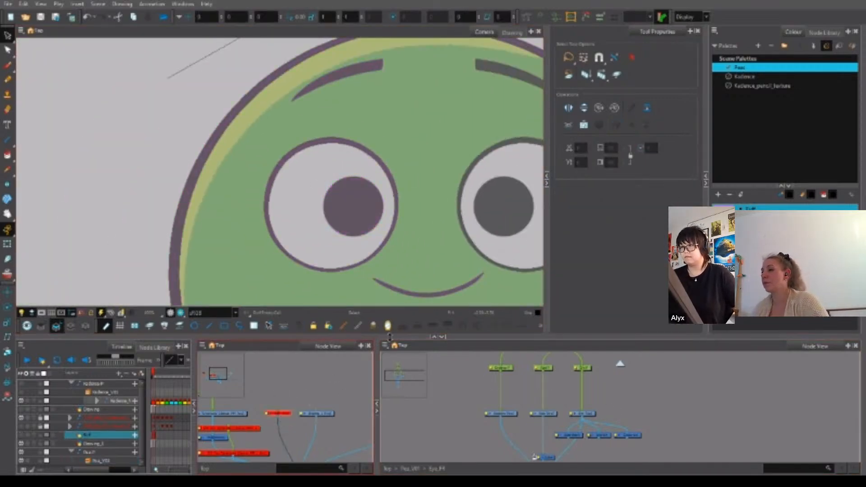
left_click_drag(441, 243, 385, 237)
Select the outline in the eye group's eye drawing and recolour it black.
left_click(582, 413)
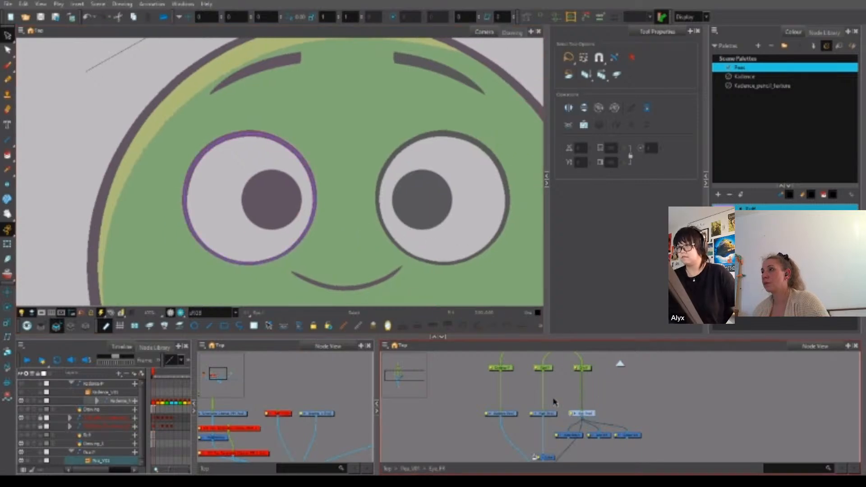
key("ctrl+a")
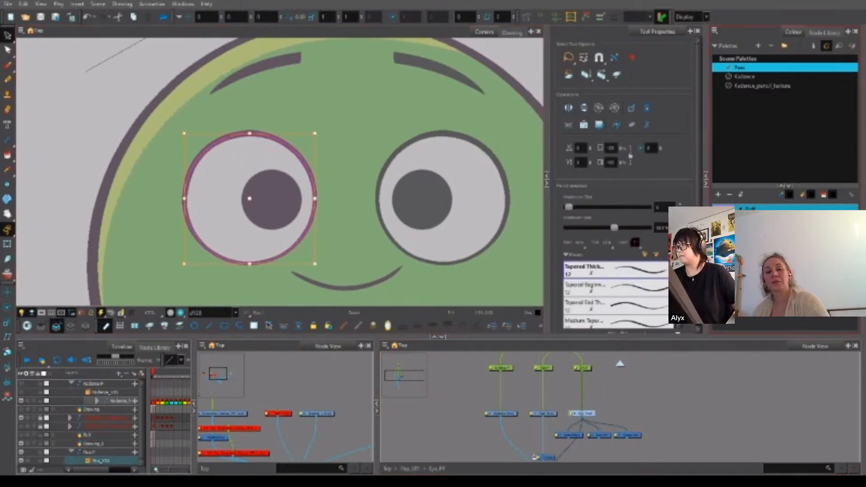
left_click(744, 218)
key("Escape")
left_click(744, 228)
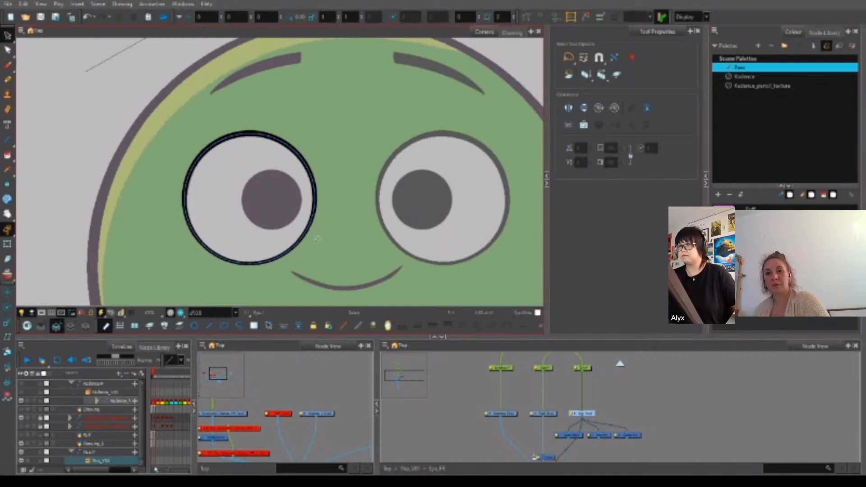
Fill the inside of the eye outline with white and move that fill to the drawing's colour art layer.
left_click(295, 218)
left_click(294, 206)
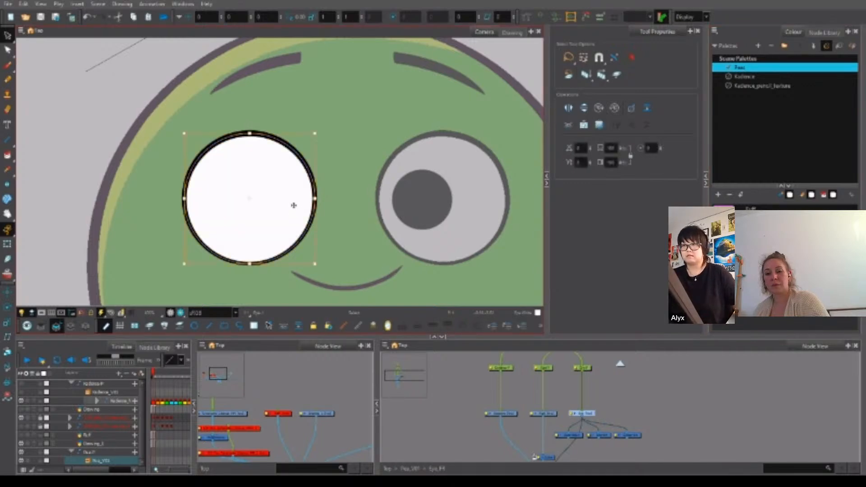
key("ctrl+x")
left_click(71, 326)
key("ctrl+v")
left_click(356, 234)
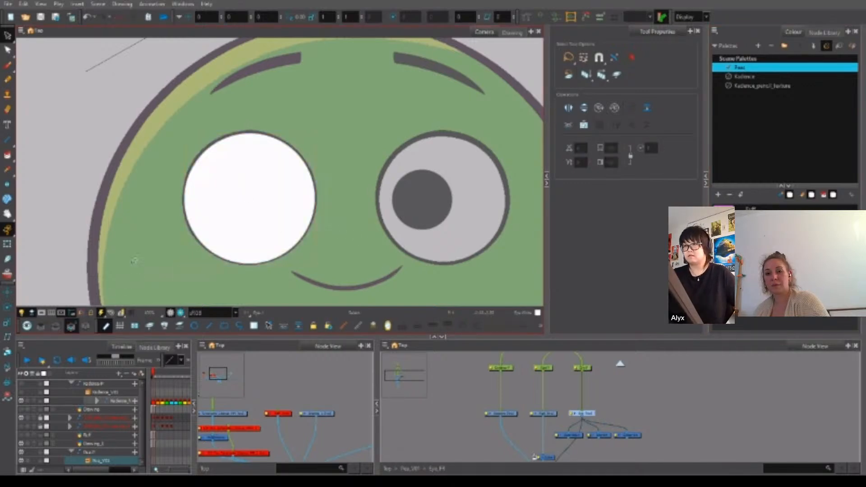
Recolour the line art circle in the pupil drawing black.
left_click(7, 244)
left_click(542, 413)
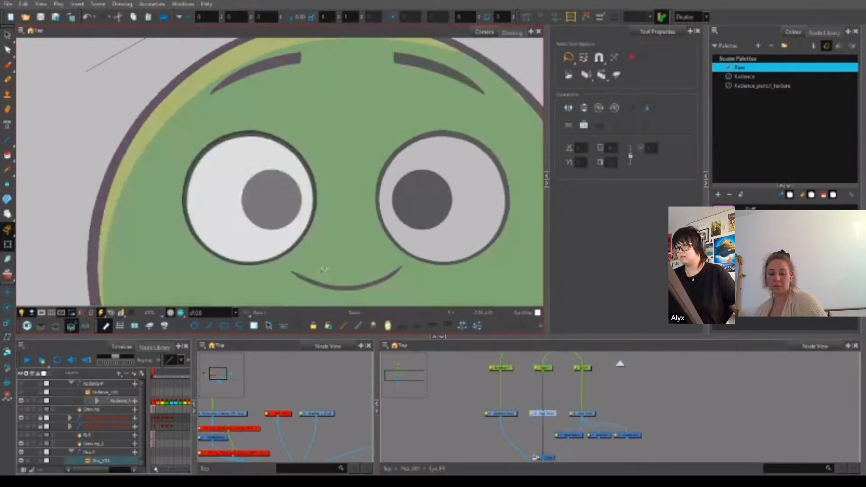
left_click(56, 326)
key("ctrl+a")
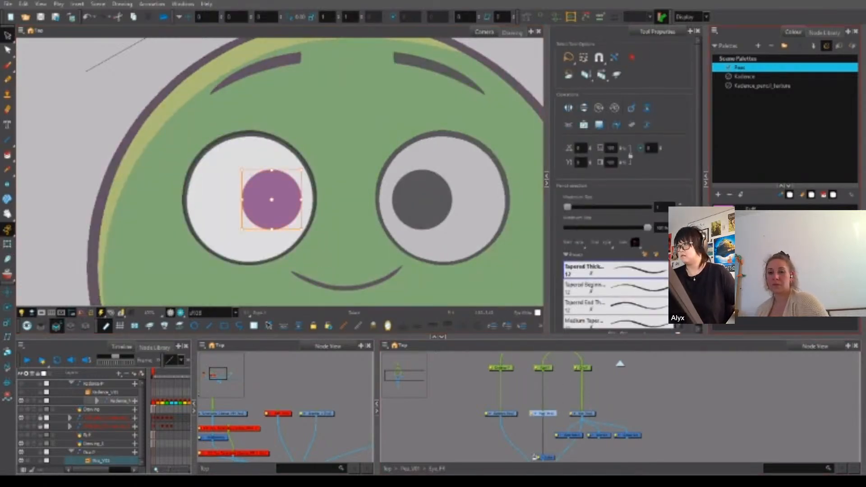
left_click(350, 232)
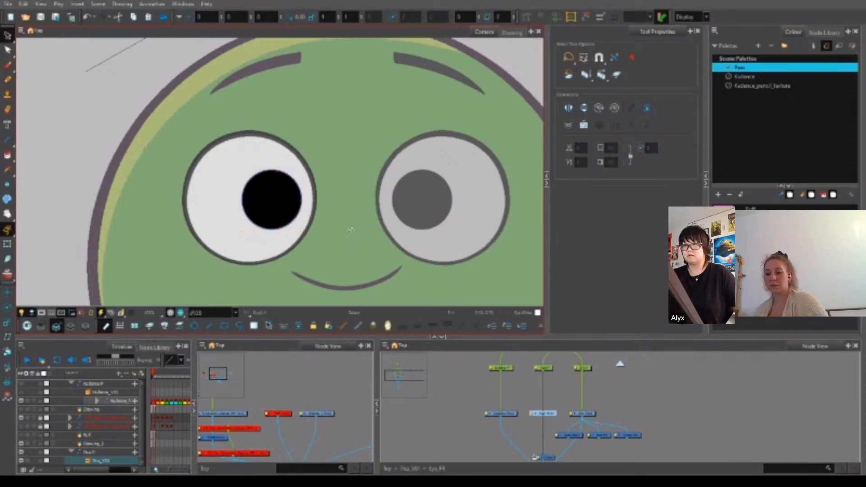
Recolour the eyebrow in the eyebrow drawing black.
key("shift+t")
left_click(501, 413)
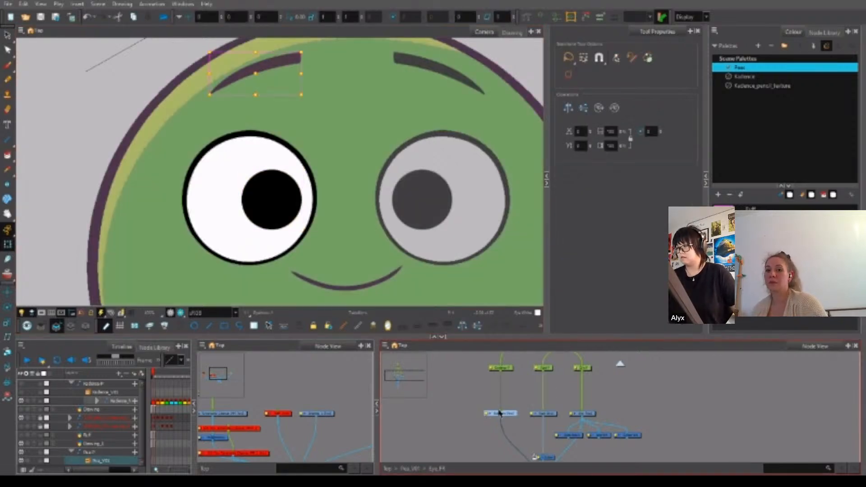
key("ctrl+a")
key("ctrl+z")
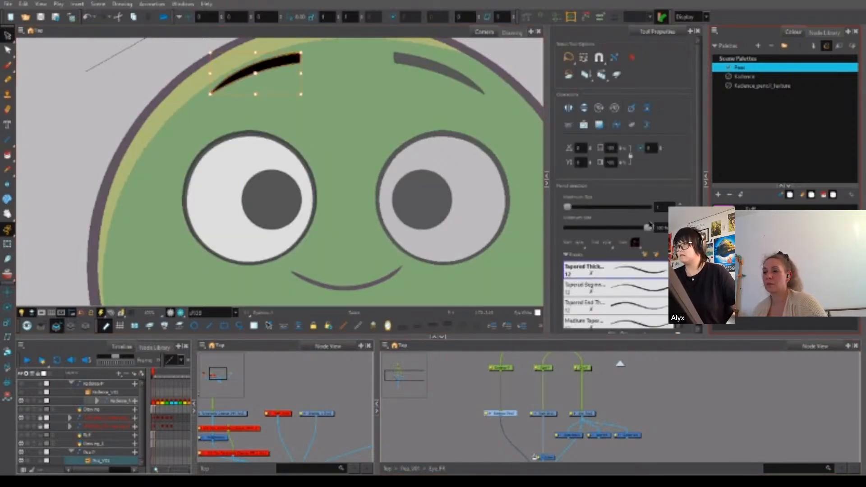
left_click(354, 229)
Bring the eyebrow's outline from its line art into the same drawing's colour art layer.
left_click(71, 326)
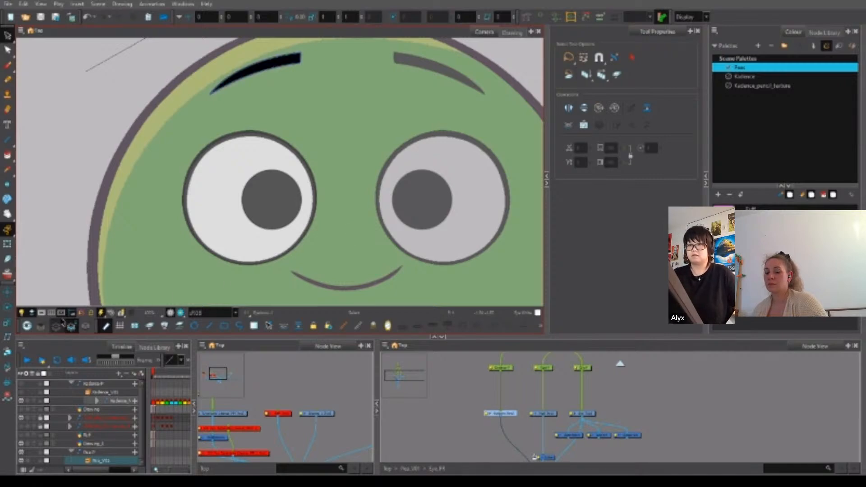
scroll(286, 174, "up", 5)
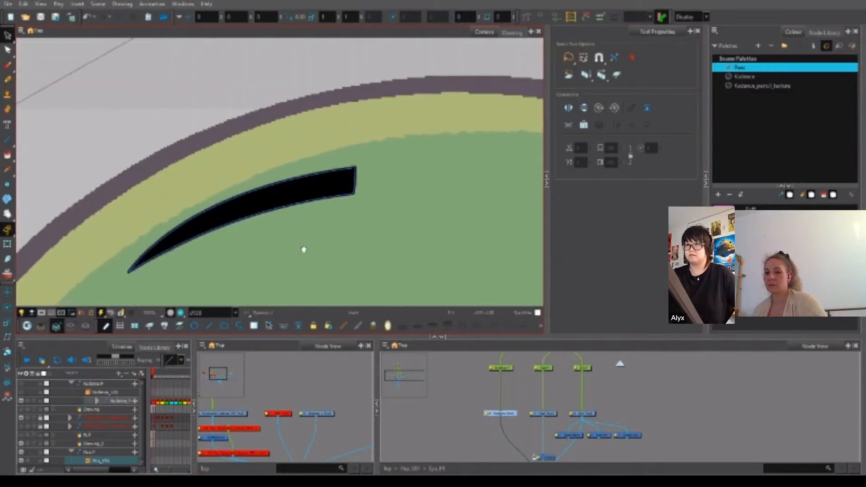
left_click_drag(303, 250, 326, 225)
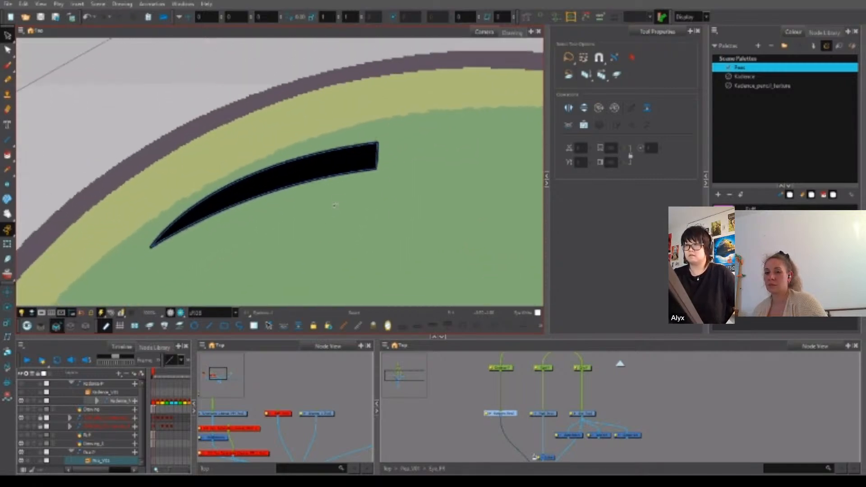
left_click(377, 165)
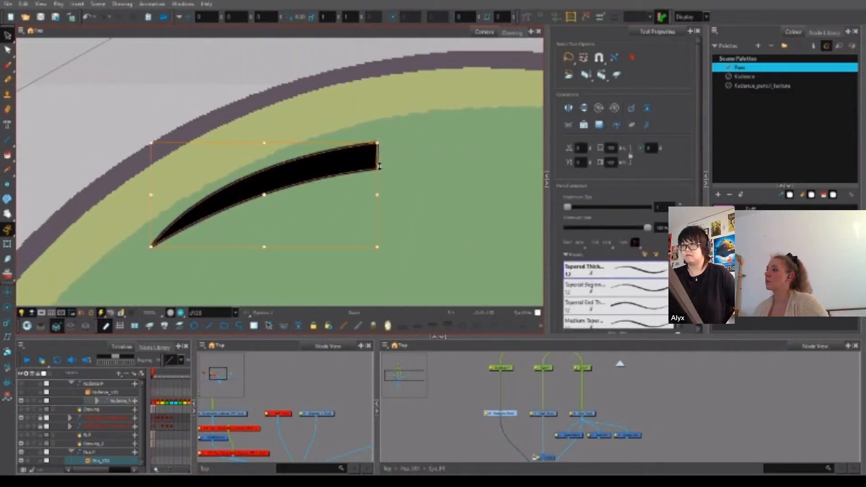
left_click(70, 325)
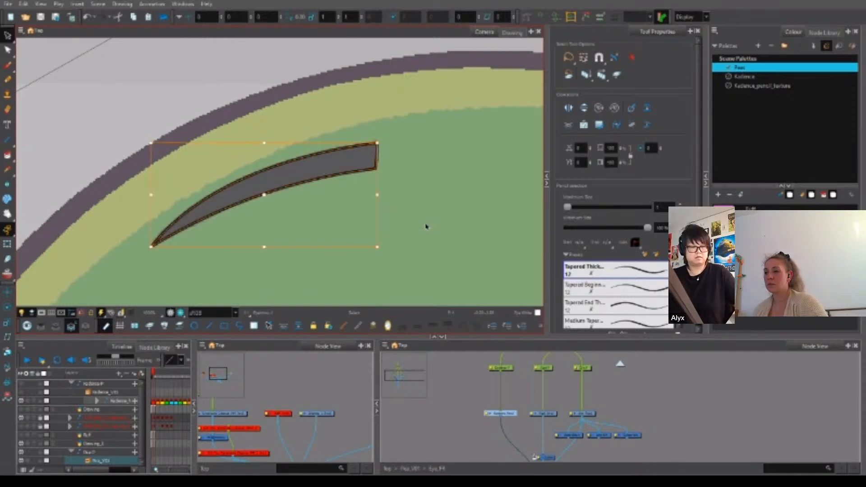
In the colour art layer, draw a stroke joining the eyebrow's two ends and bend it into a large dome above the brow.
key("alt+v")
left_click_drag(396, 184, 402, 220)
scroll(400, 223, "down", 2)
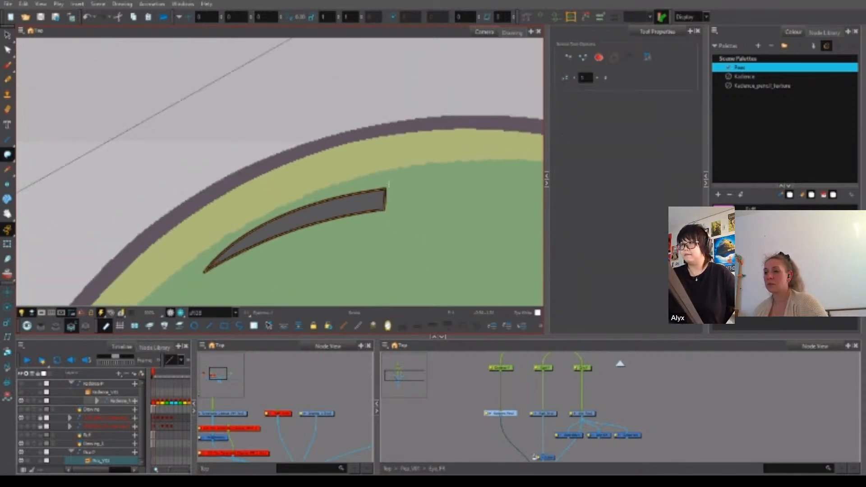
key("alt+q")
left_click(309, 92)
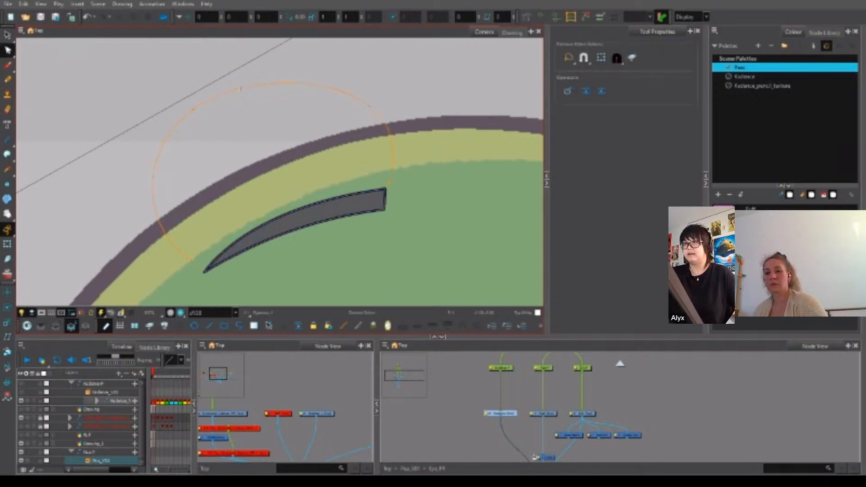
left_click(583, 57)
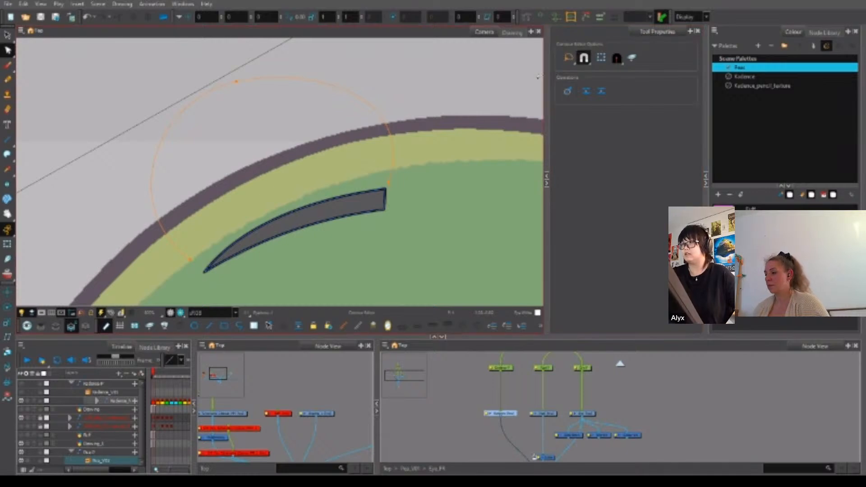
scroll(391, 186, "up", 1)
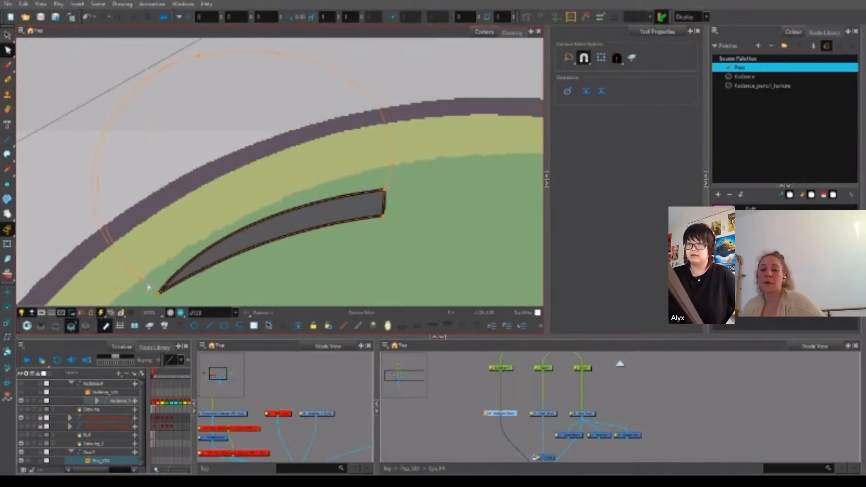
scroll(306, 274, "down", 1)
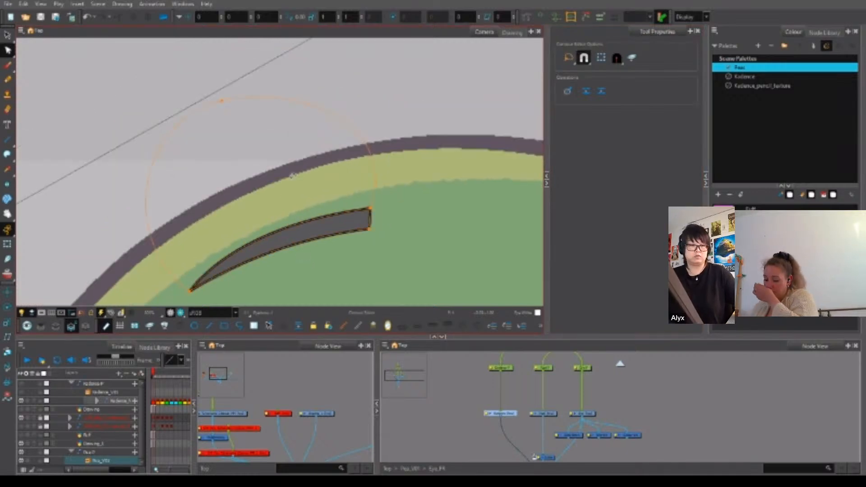
Fill the dome above the eyebrow, recolour the fill blue, and remove the leftover eyebrow outline from the colour art.
key("i")
left_click(300, 175)
key("alt+s")
key("ctrl+a")
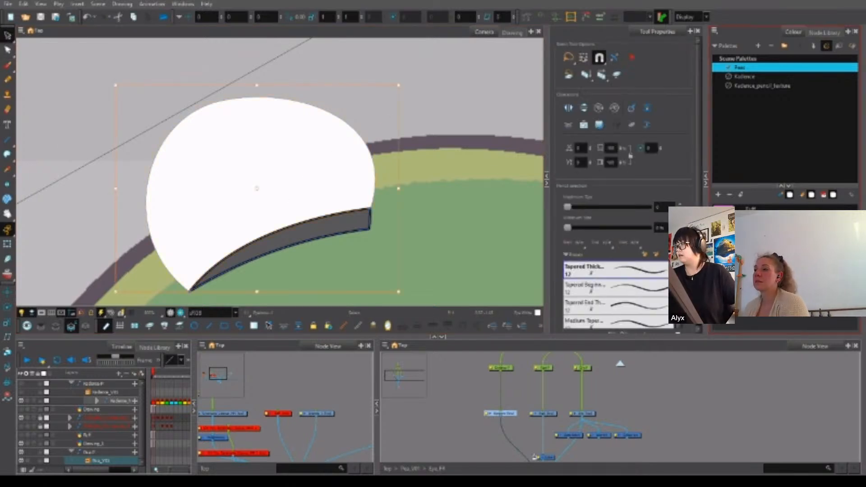
left_click(421, 159)
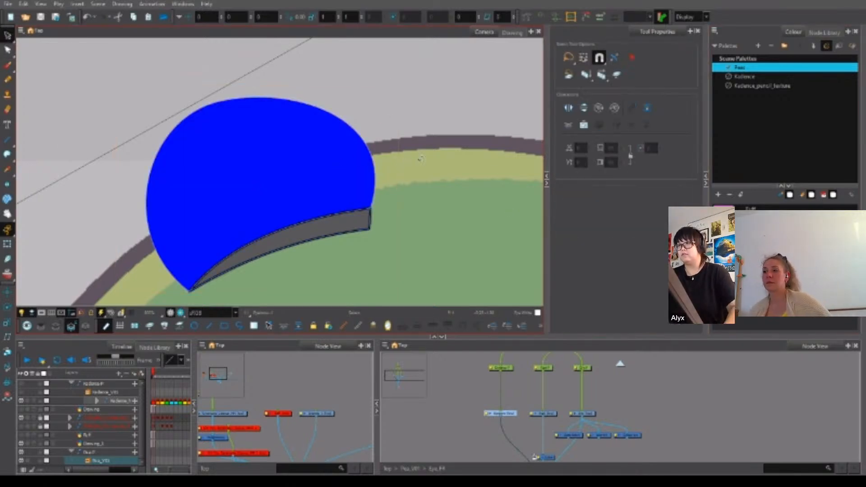
left_click(346, 174)
left_click(342, 222)
left_click(405, 157)
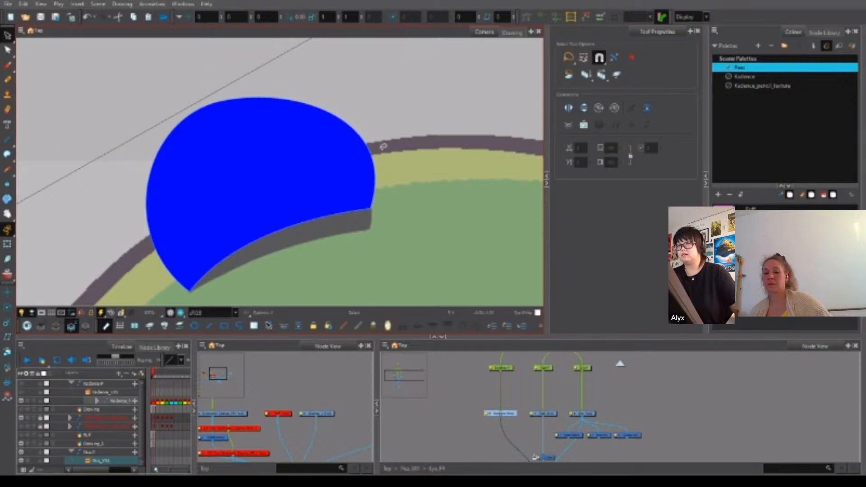
Round out the blue dome's contour by adjusting the curve handles at its upper point and at both eyebrow ends.
key("alt+q")
left_click_drag(199, 82, 248, 118)
left_click_drag(142, 121, 135, 132)
left_click_drag(295, 77, 312, 60)
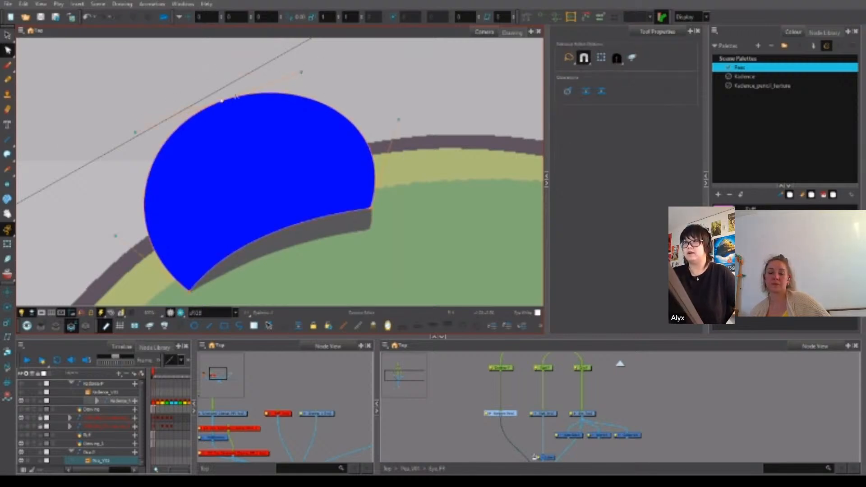
left_click(370, 208)
left_click_drag(398, 120, 395, 119)
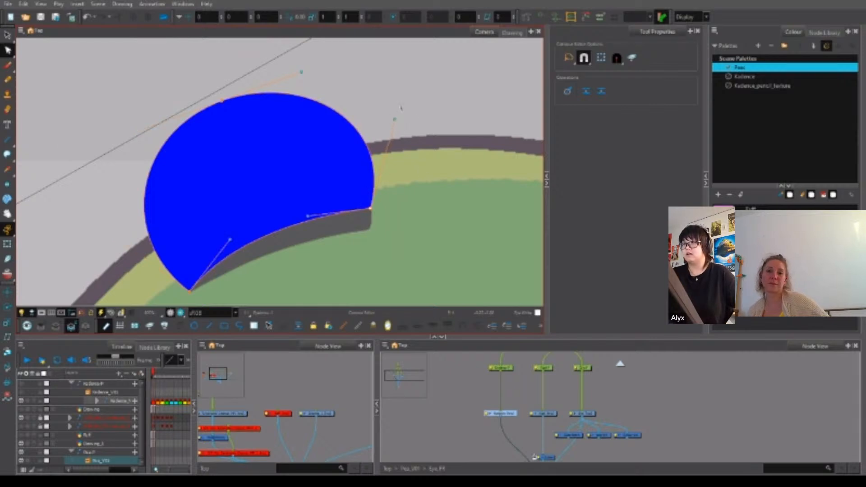
left_click(189, 291)
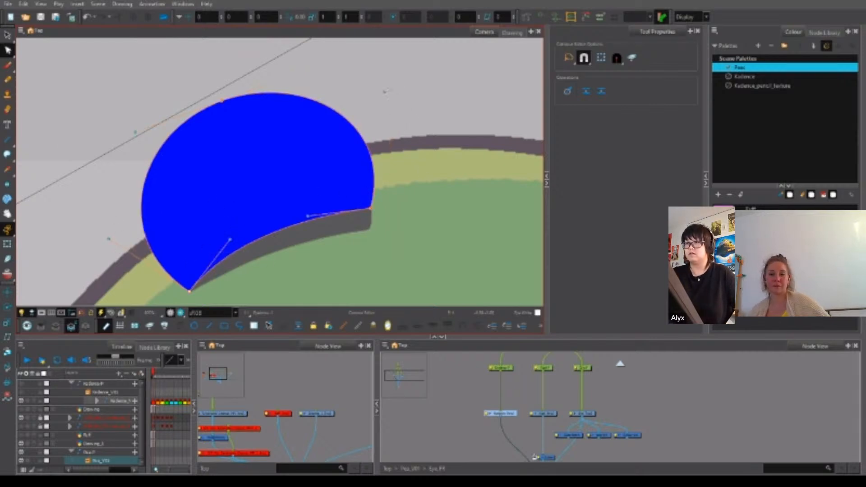
left_click(108, 241)
Duplicate the eye's art layer nodes for the eyebrow drawing and place the copies side by side beneath it.
left_click(7, 244)
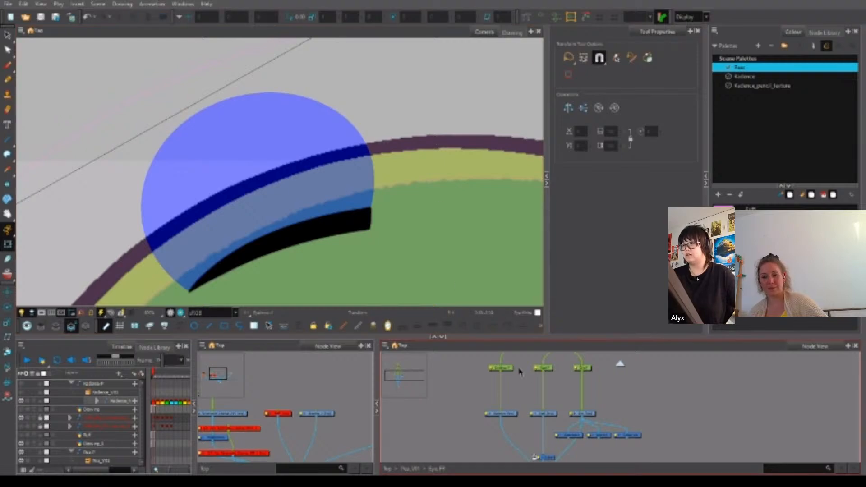
left_click_drag(520, 409, 531, 374)
scroll(531, 375, "down", 2)
scroll(589, 403, "up", 3)
left_click_drag(627, 393, 447, 399)
key("ctrl+c")
key("ctrl+v")
left_click(641, 410)
left_click_drag(630, 424, 439, 396)
left_click_drag(450, 399, 454, 399)
scroll(423, 213, "down", 6)
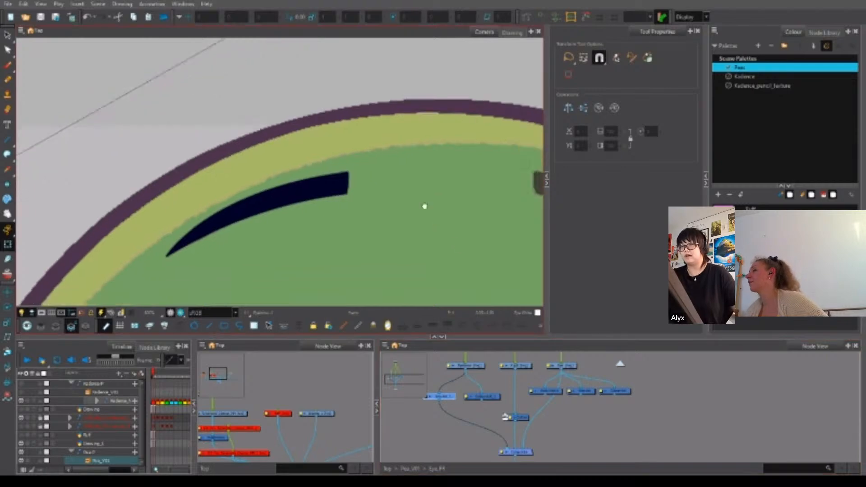
scroll(512, 400, "down", 3)
scroll(516, 400, "up", 3)
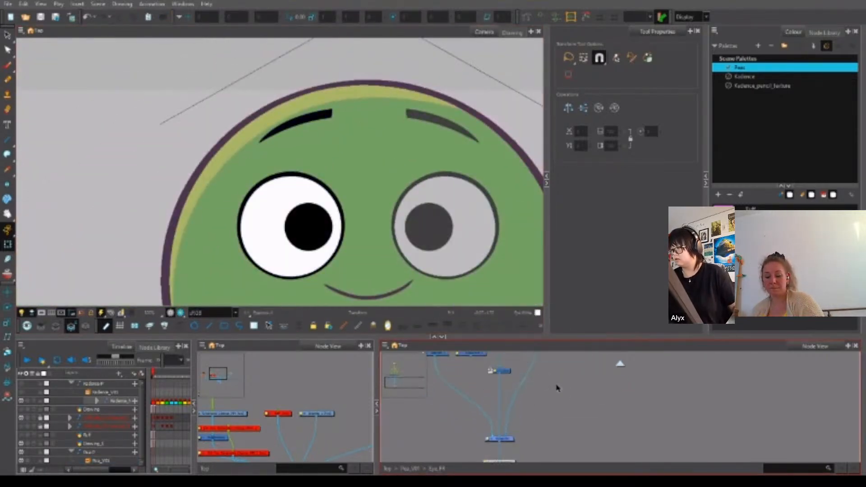
Duplicate the pupil's cutter node and route the pupil and eye through a new composite into the copy, ahead of the group's composite.
left_click(502, 370)
key("ctrl+v")
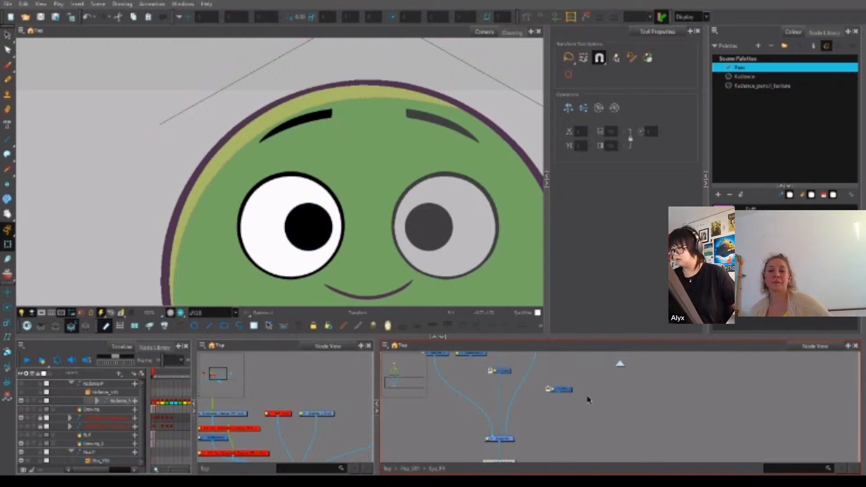
left_click(517, 426)
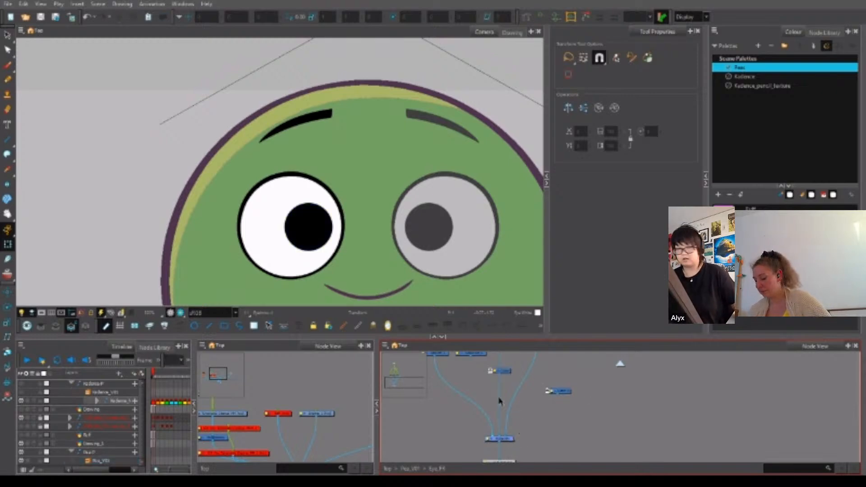
key("shift+c")
mouse_move(533, 394)
left_mouse_down()
mouse_move(502, 437)
mouse_move(532, 388)
left_mouse_up()
left_click_drag(499, 435, 472, 356)
left_click(551, 410)
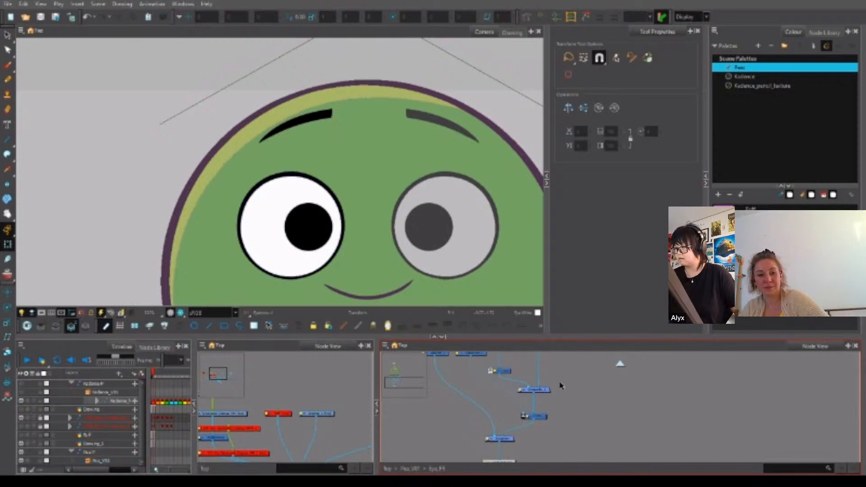
Connect the eye's Line-Art and Colour-Art nodes to the new composite in place of the eye drawing's direct cable.
left_click_drag(565, 396, 561, 423)
scroll(552, 379, "up", 2)
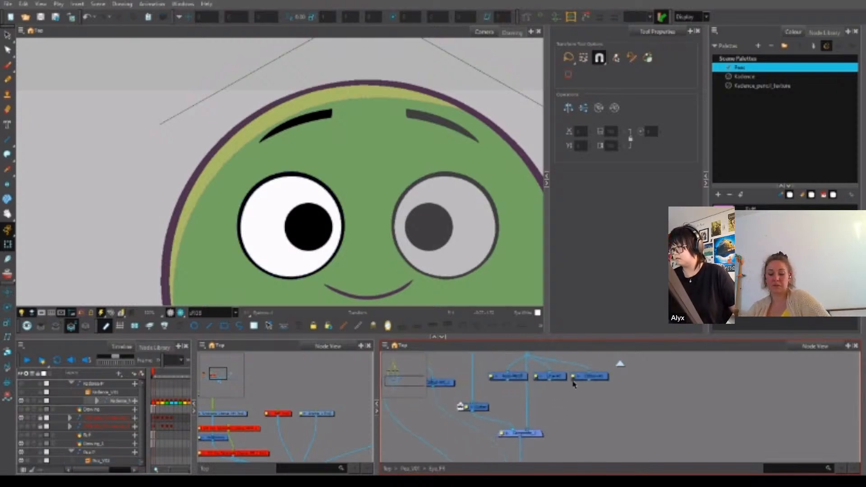
mouse_move(590, 384)
left_mouse_down()
mouse_move(462, 406)
mouse_move(592, 397)
left_mouse_up()
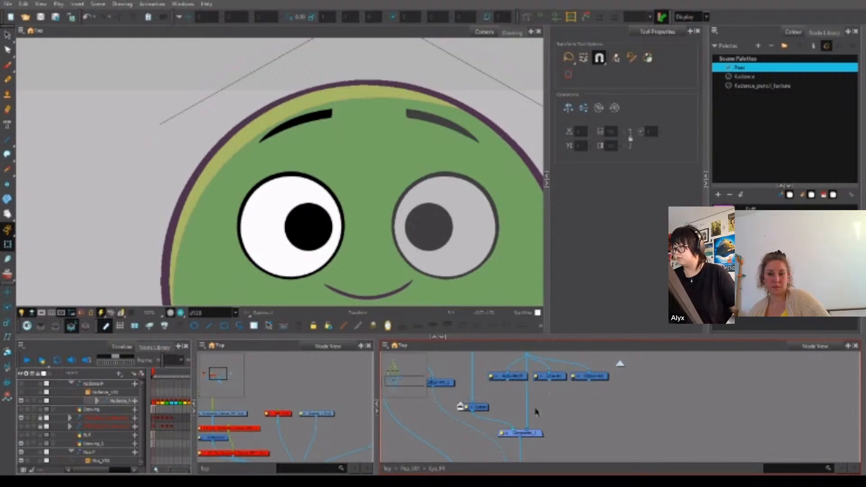
mouse_move(528, 429)
left_mouse_down()
mouse_move(523, 371)
mouse_move(511, 429)
left_mouse_up()
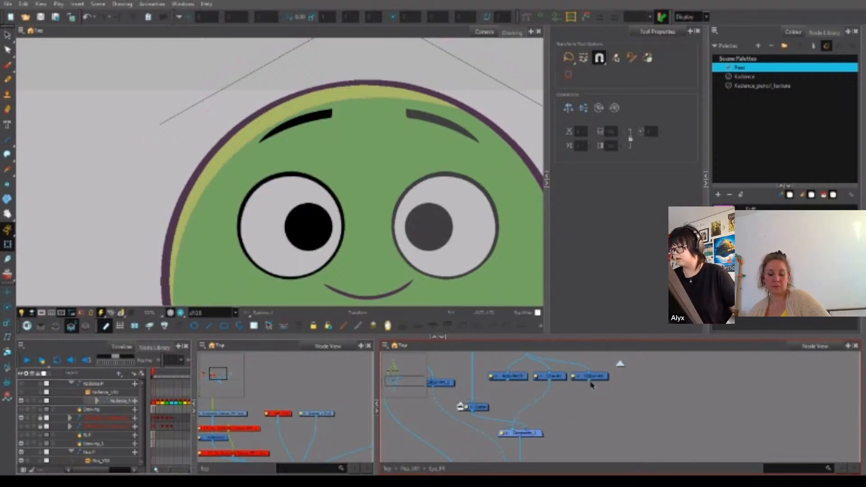
left_click_drag(592, 386, 531, 430)
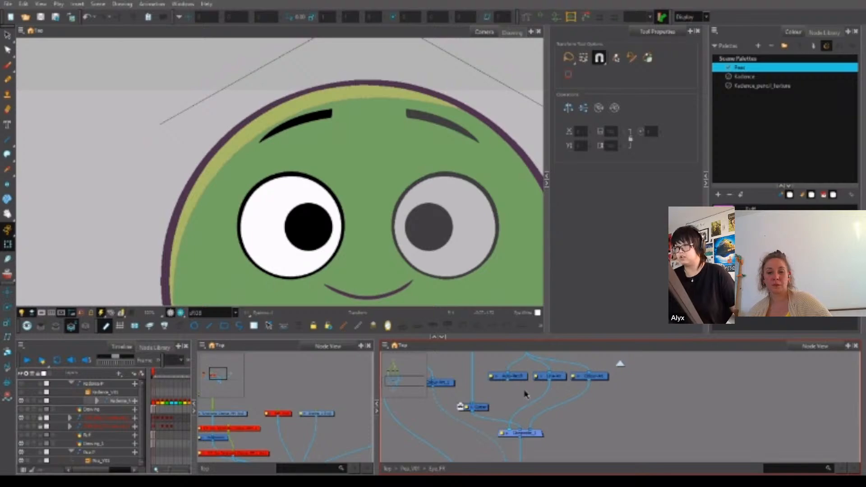
Move the bright eye's pupil sideways so it overlaps the eye's inner edge.
scroll(322, 237, "up", 3)
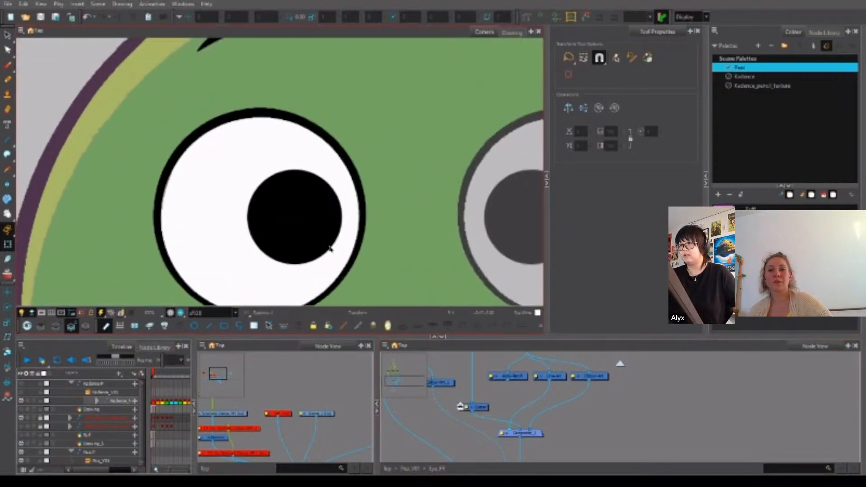
scroll(331, 244, "up", 2)
left_click(319, 238)
left_click_drag(319, 238, 350, 235)
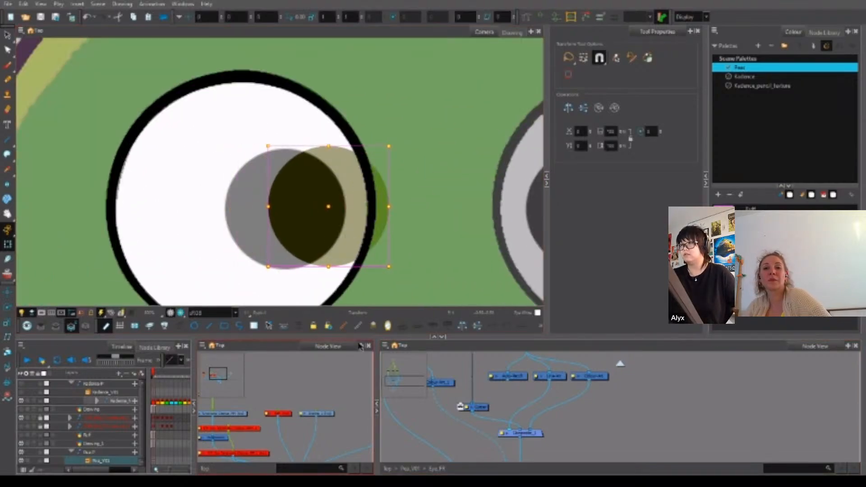
Disable the body's art nodes in the top-level network and preview the isolated eye in Render View.
left_click(514, 399)
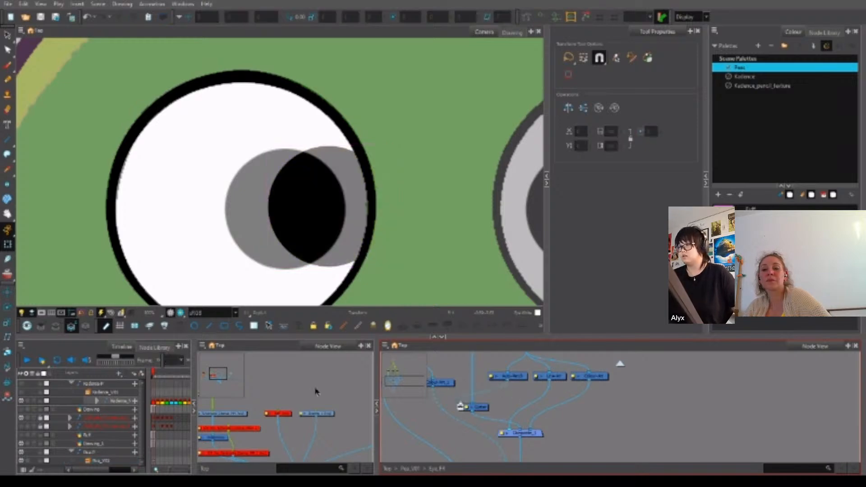
left_click_drag(326, 400, 315, 434)
left_click(245, 413)
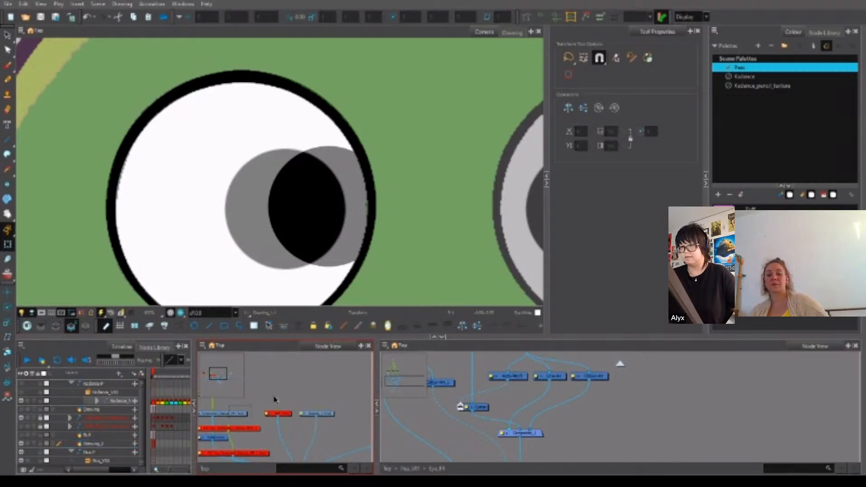
key("d")
left_click(283, 393)
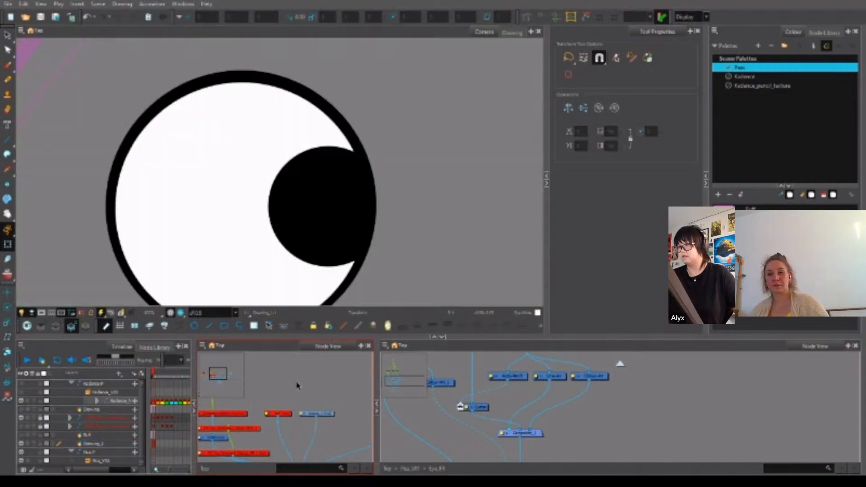
left_click_drag(519, 430, 512, 431)
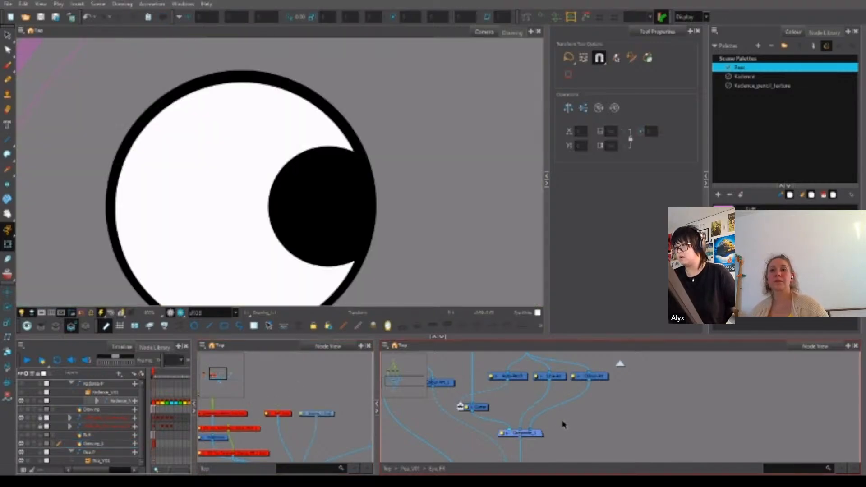
left_click(180, 314)
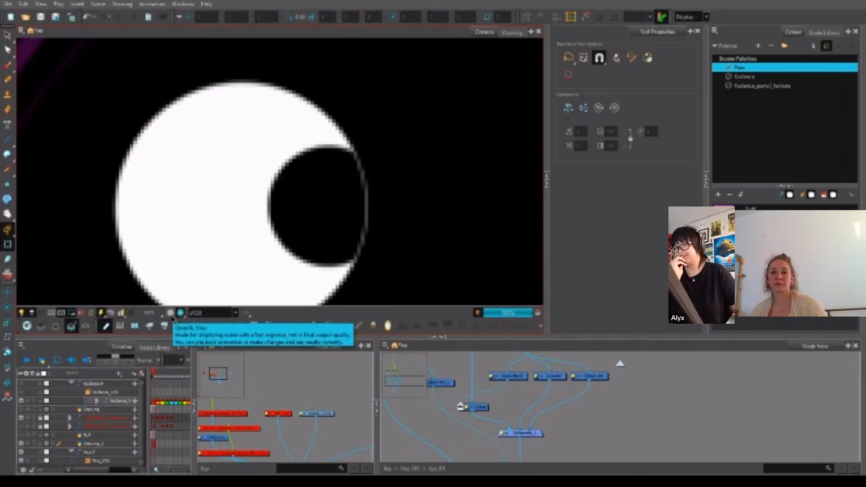
Connect the eye's Colour-Art node to the pupil cutter's matte and delete the eye's Auto-Patch node.
left_click_drag(564, 391, 557, 404)
scroll(555, 406, "down", 1)
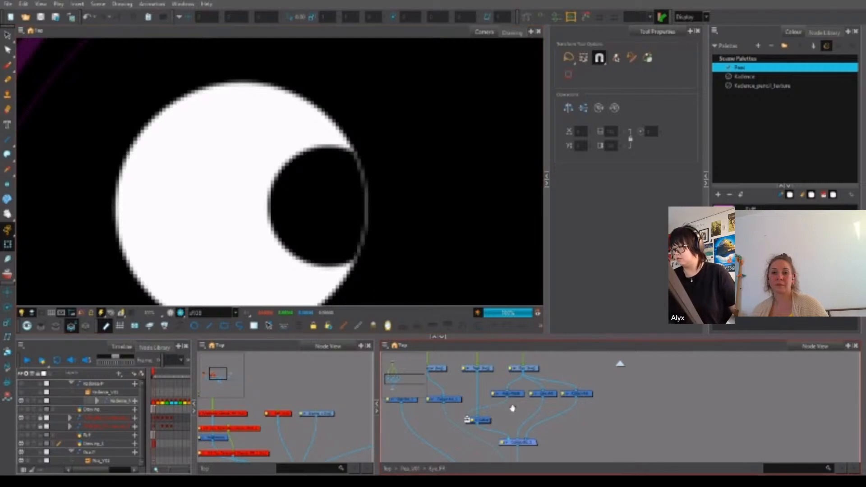
mouse_move(512, 406)
left_mouse_down()
mouse_move(519, 414)
mouse_move(518, 403)
left_mouse_up()
left_click(531, 405)
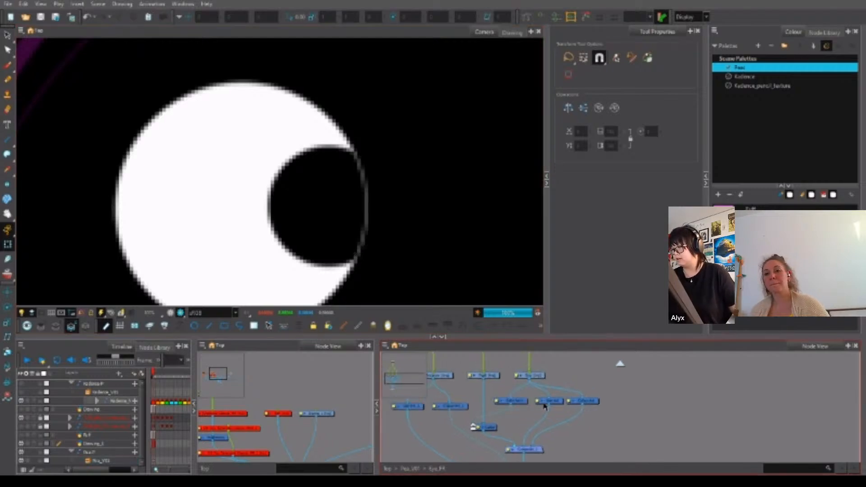
left_click_drag(582, 405, 474, 427)
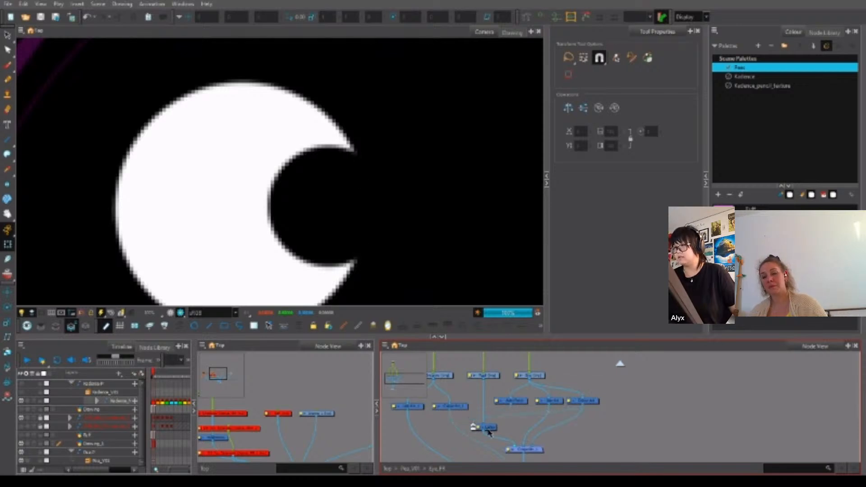
left_click(589, 401)
left_click(523, 400)
key("Delete")
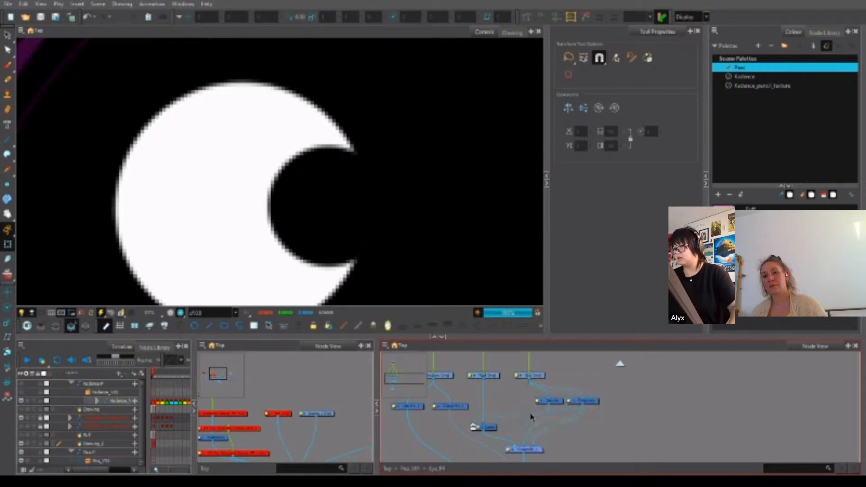
Arrange the eye's Line-Art and Colour-Art nodes side by side beneath the eye drawing.
left_click(345, 243)
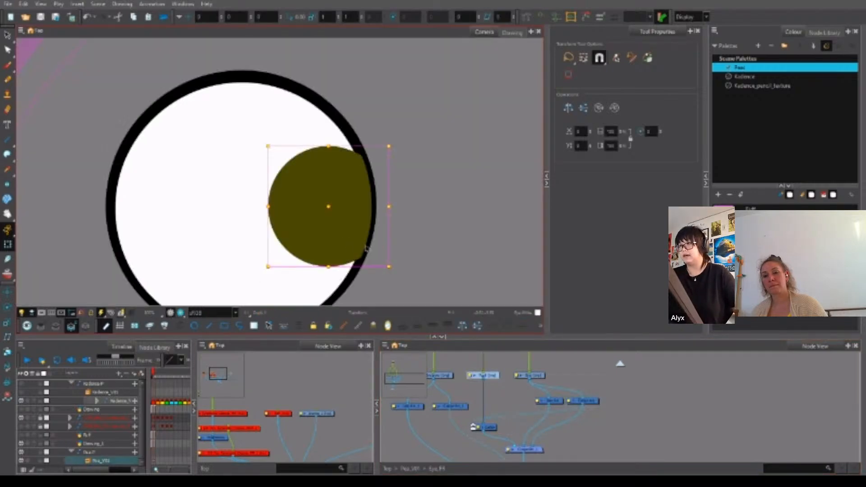
left_click_drag(609, 395, 527, 408)
left_click(607, 396)
left_click(549, 402)
left_click_drag(592, 402, 567, 408)
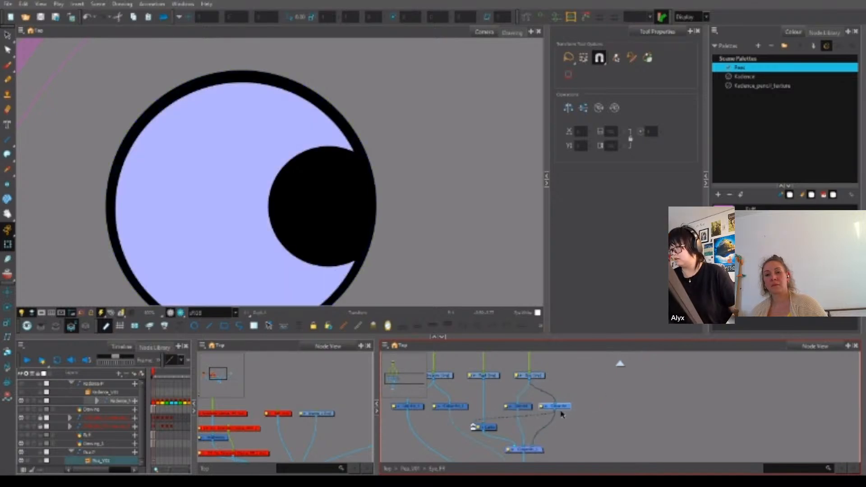
left_click(573, 429)
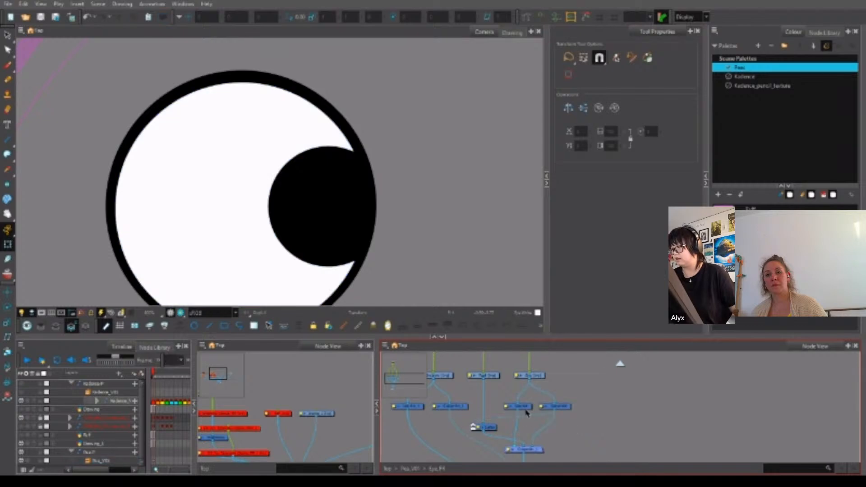
left_click_drag(526, 409, 562, 408)
left_click(577, 413)
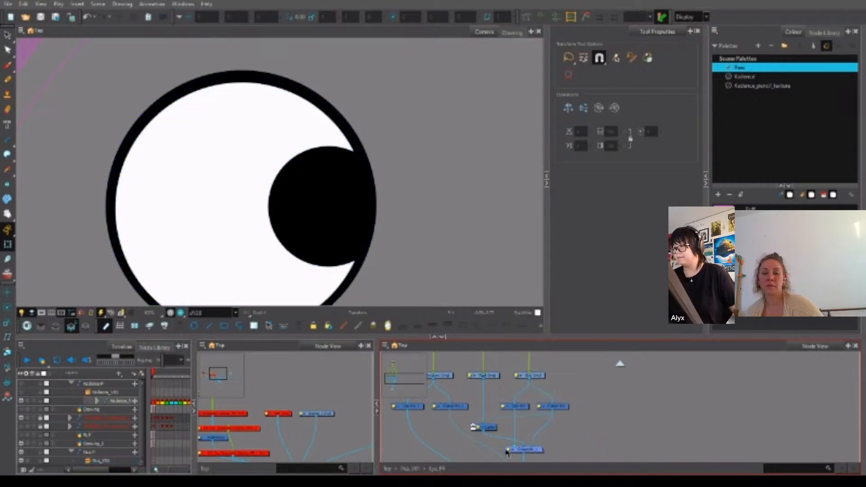
Check the pupil's cut against the eye in Render View, then return to OpenGL View.
left_click(349, 246)
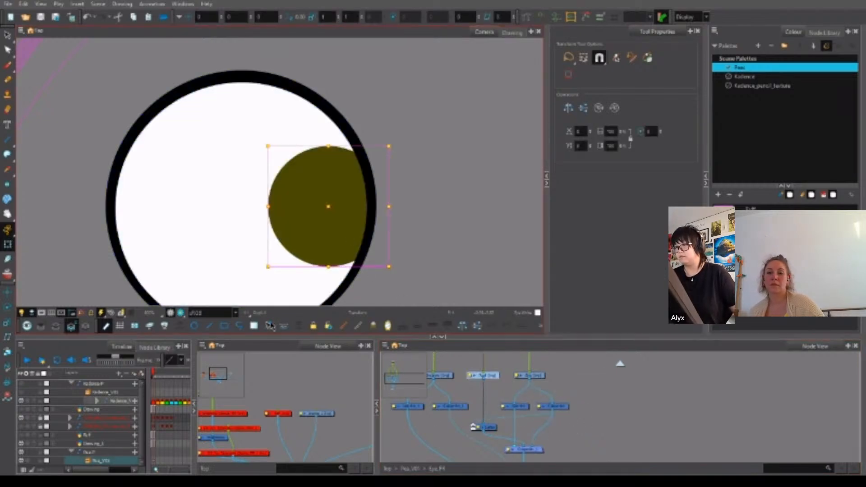
left_click(181, 312)
left_click(609, 411)
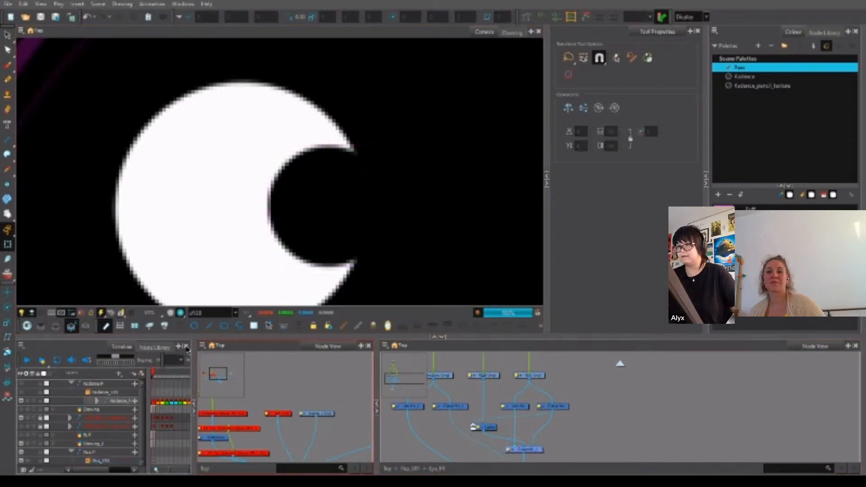
left_click(170, 312)
Shift the eye group's final composite and output node down to make room in the network.
scroll(597, 412, "down", 3)
scroll(596, 409, "down", 1)
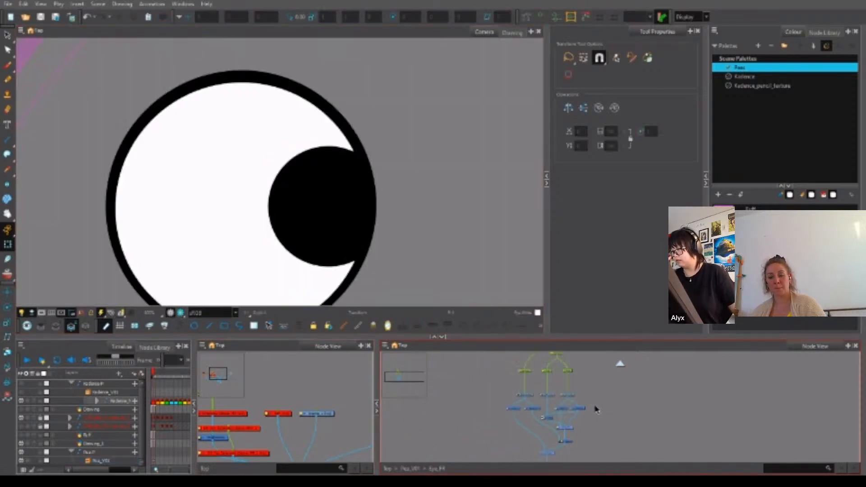
left_click_drag(571, 435, 515, 437)
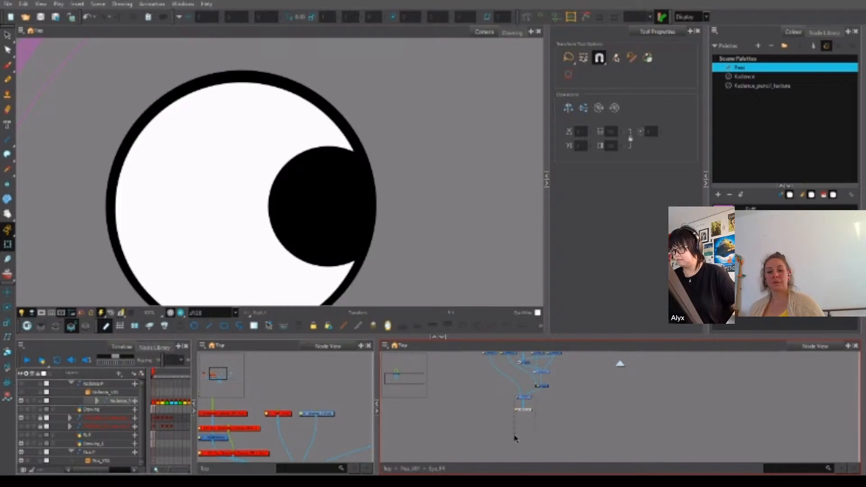
key("Down")
key("Down")
key("Down")
left_click(562, 397)
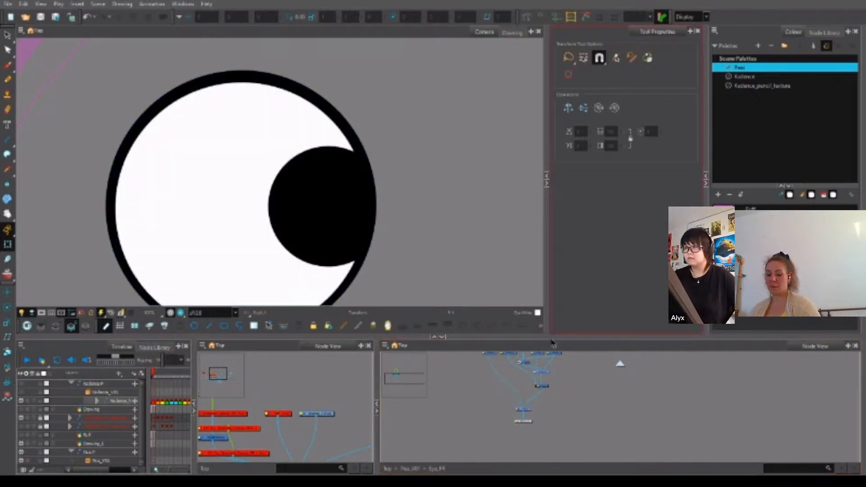
Shift the pupil-and-eye composite and the second cutter down, away from the art nodes.
left_click_drag(563, 377, 519, 439)
scroll(545, 383, "up", 3)
scroll(526, 429, "up", 2)
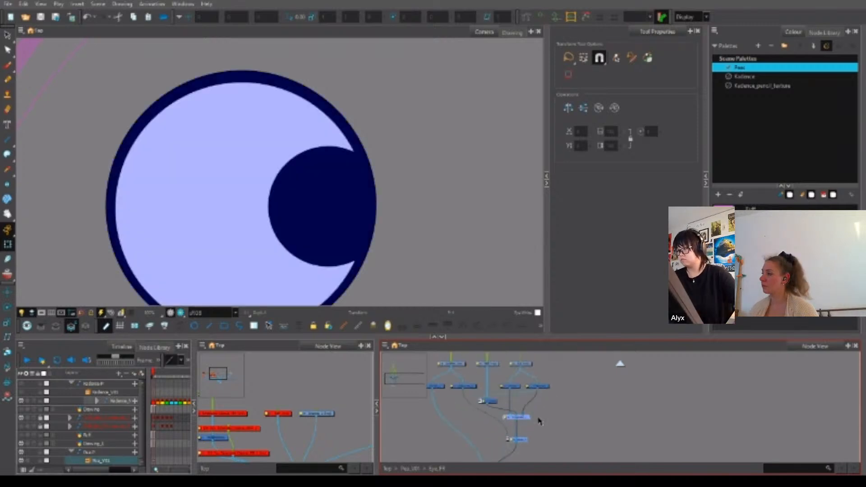
key("Down")
key("Down")
key("Down")
left_click(523, 372)
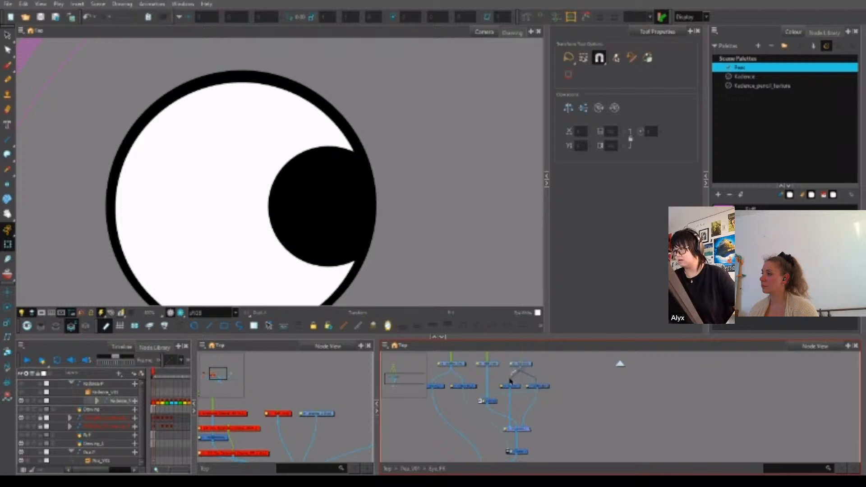
Connect the eye drawing directly to the pupil cutter's matte and the composite, and delete its Line-Art and Colour-Art nodes.
left_click_drag(509, 379, 481, 397)
left_click_drag(537, 385, 541, 371)
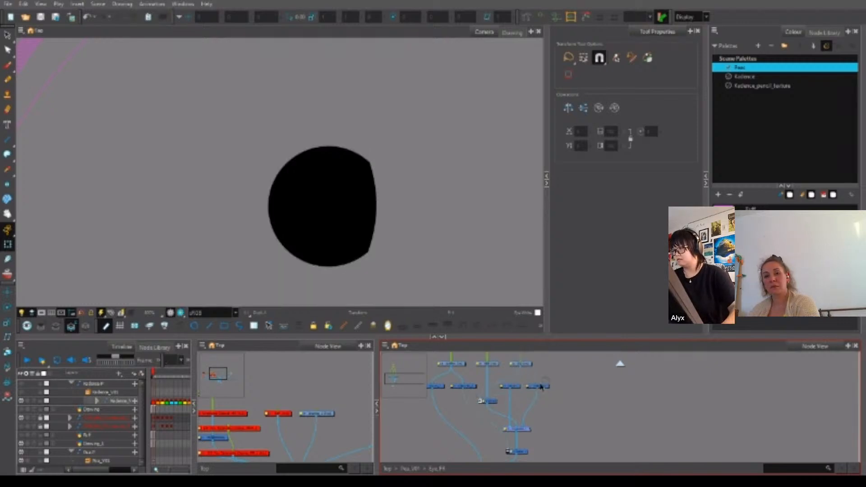
key("Delete")
left_click_drag(519, 429, 525, 425)
left_click(526, 425)
left_click(544, 414)
Check the rewired eye in Render View and switch back to OpenGL View.
scroll(553, 402, "down", 2)
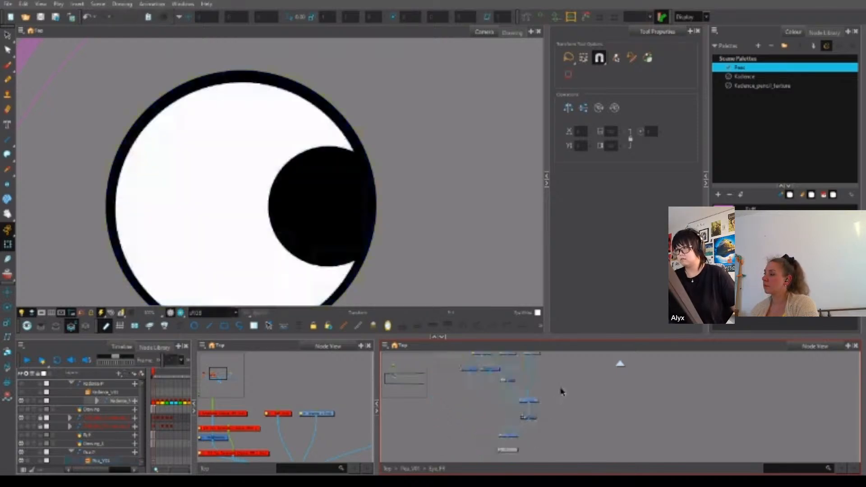
left_click(180, 313)
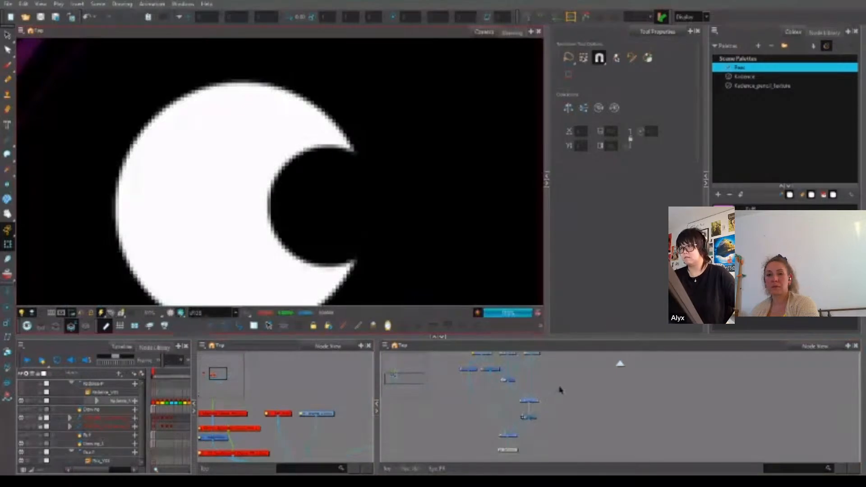
left_click(171, 313)
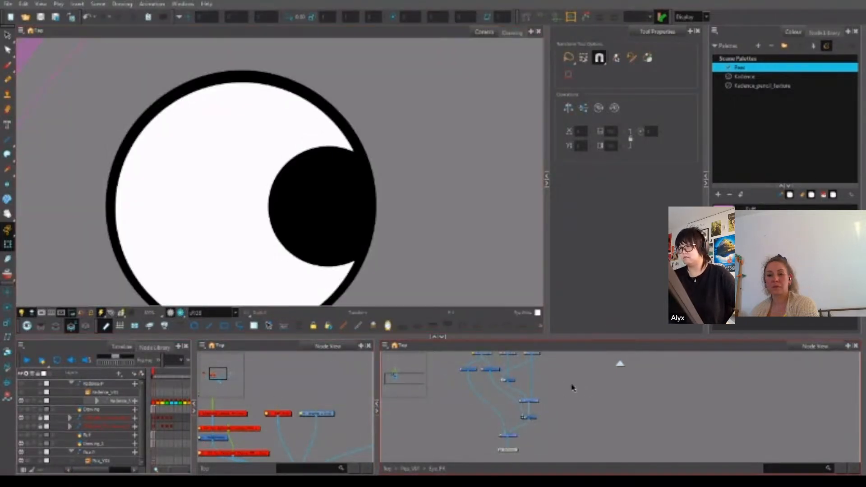
Add a Colour-Card node from the favourites to the top-level network, connected to the main composite.
scroll(327, 399, "down", 3)
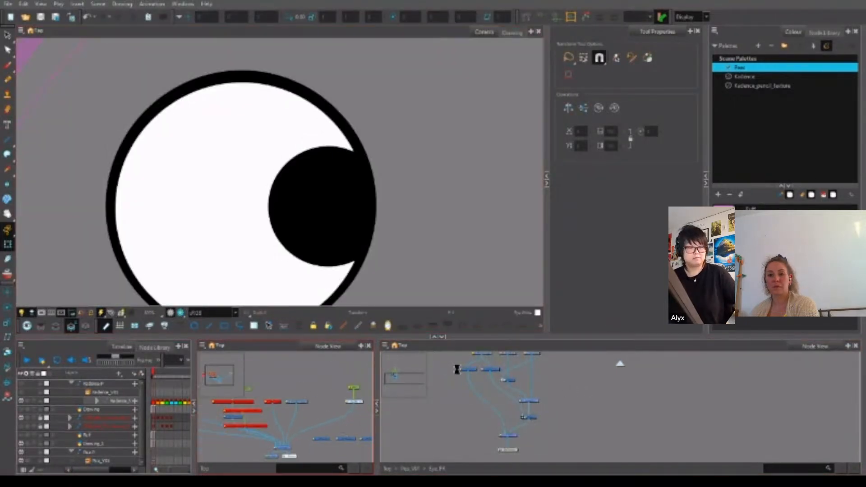
left_click(826, 32)
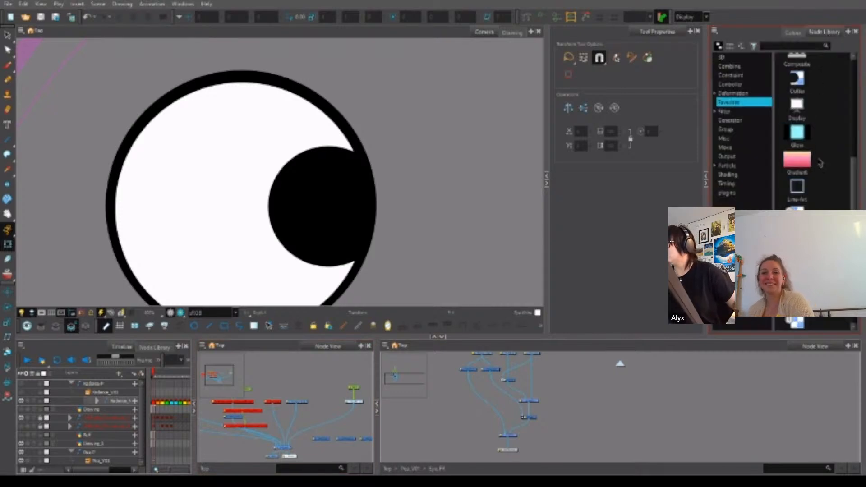
scroll(849, 116, "up", 5)
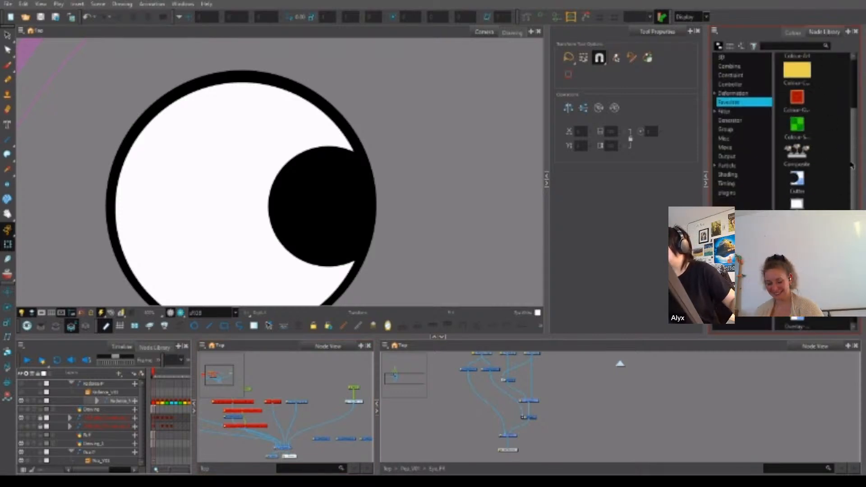
left_click_drag(797, 170, 248, 427)
scroll(334, 401, "up", 3)
Set the Colour-Card's colour to a neutral mid grey and close its properties.
double_click(346, 397)
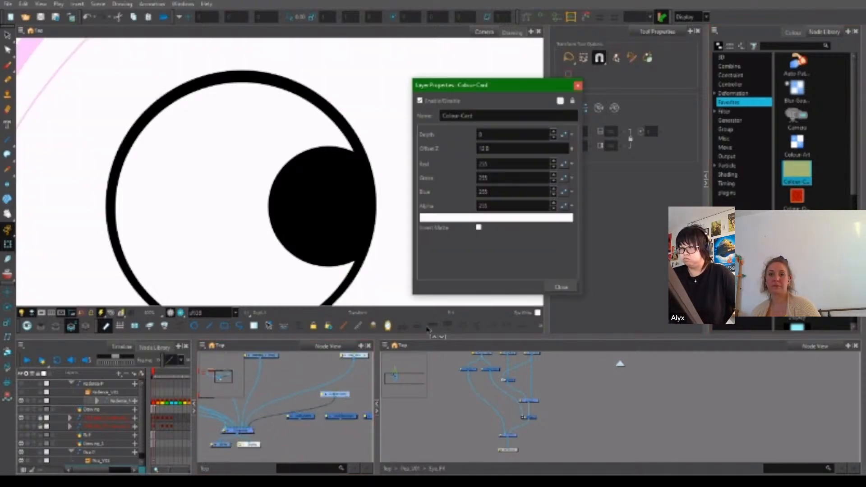
left_click(517, 219)
left_click(375, 210)
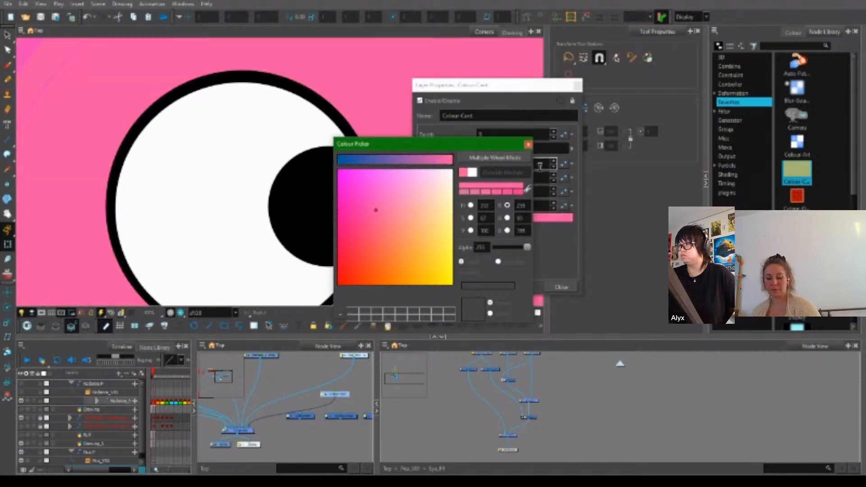
left_click(398, 160)
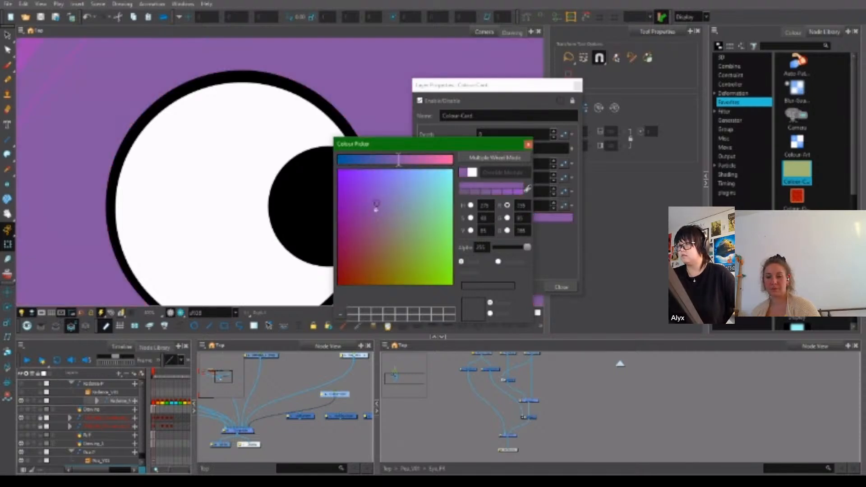
left_click_drag(365, 206, 311, 227)
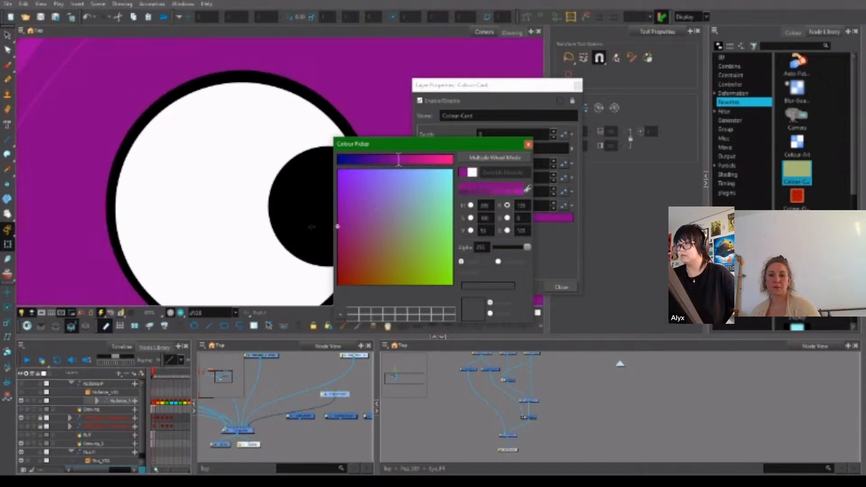
left_click(398, 177)
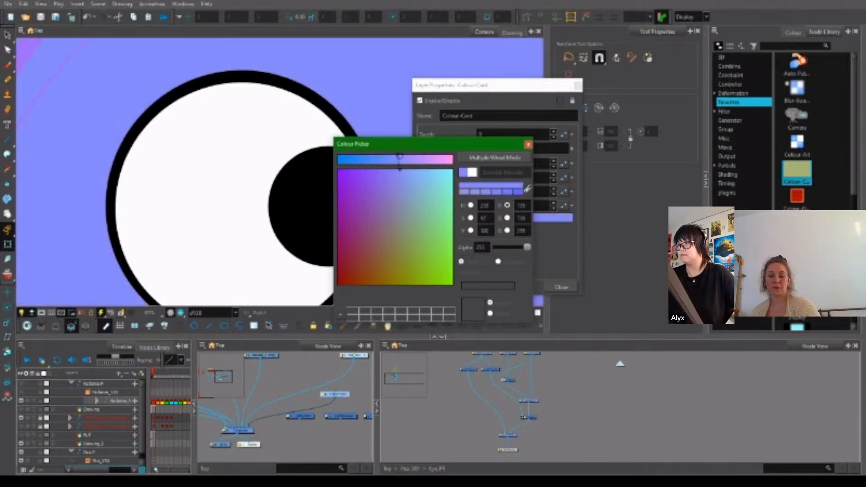
left_click(418, 160)
mouse_move(436, 204)
left_mouse_down()
mouse_move(444, 206)
mouse_move(468, 142)
mouse_move(499, 161)
left_mouse_up()
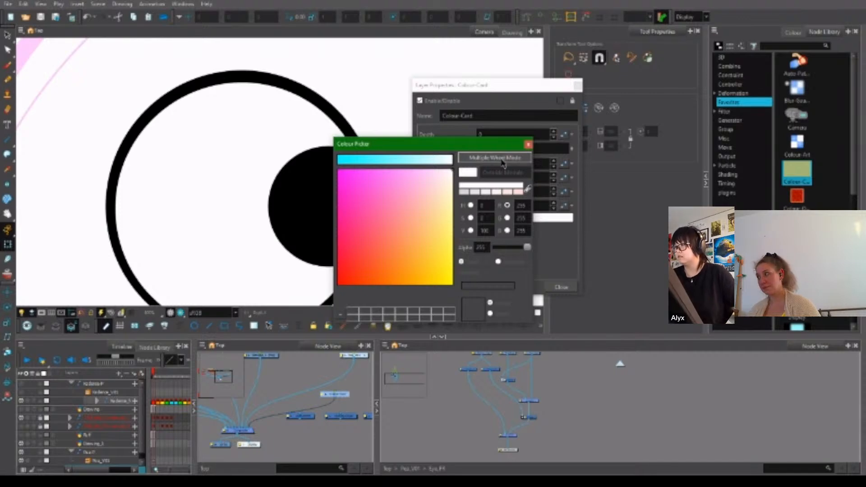
left_click(465, 194)
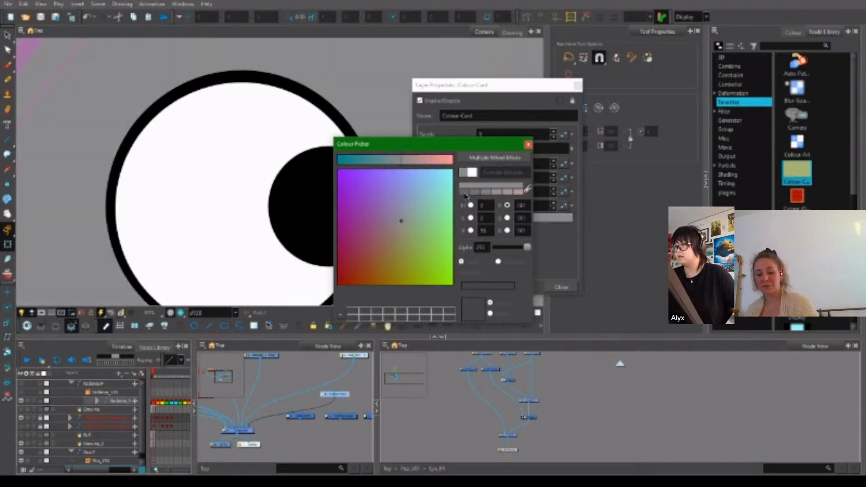
left_click(529, 144)
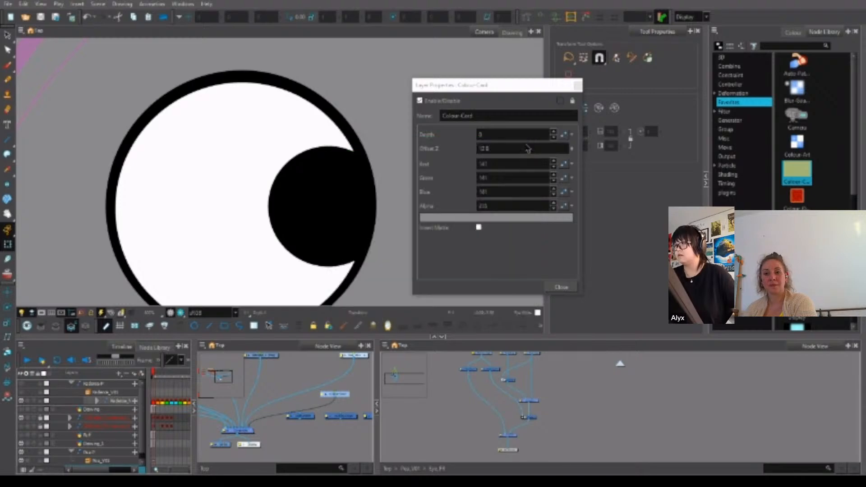
left_click(576, 89)
left_click(576, 89)
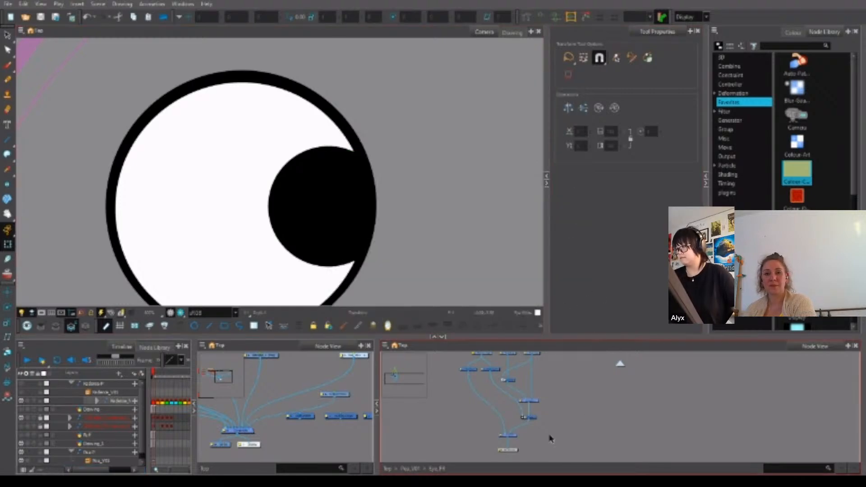
Switch the camera to Render View and examine the pupil's cut edge against the grey background.
scroll(544, 422, "up", 2)
mouse_move(546, 383)
left_mouse_down()
mouse_move(551, 422)
mouse_move(547, 398)
left_mouse_up()
scroll(547, 398, "down", 1)
left_click_drag(541, 360, 537, 429)
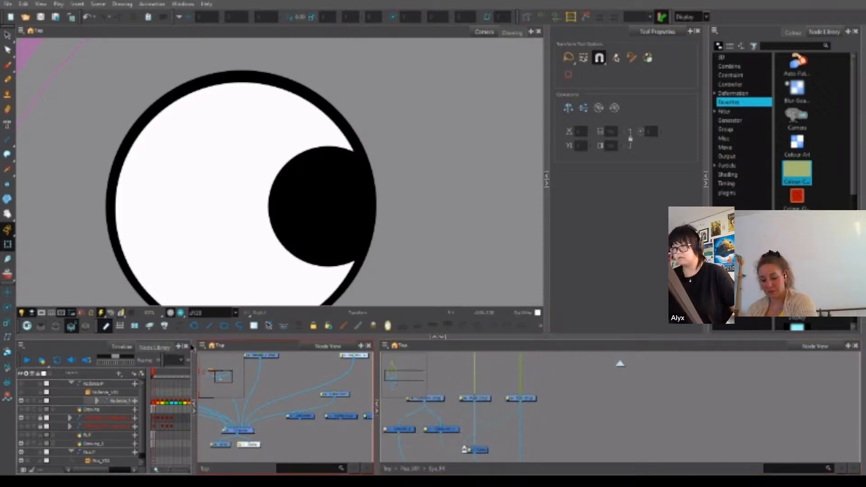
left_click(180, 313)
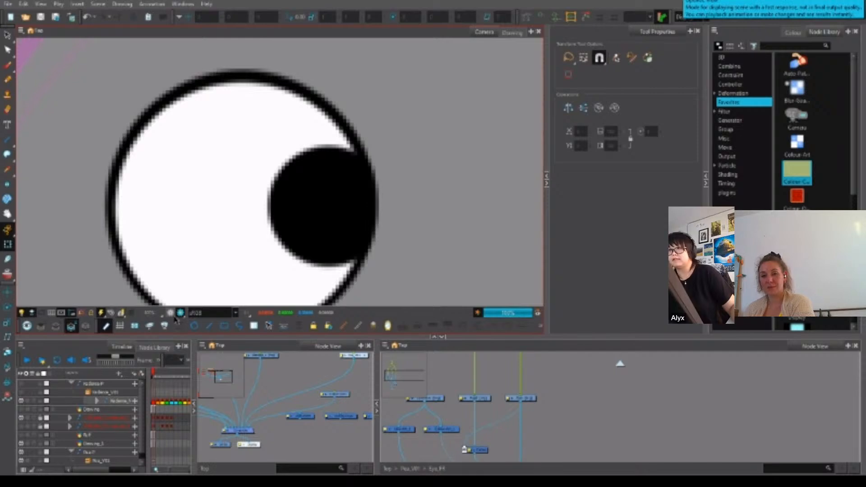
scroll(408, 216, "down", 5)
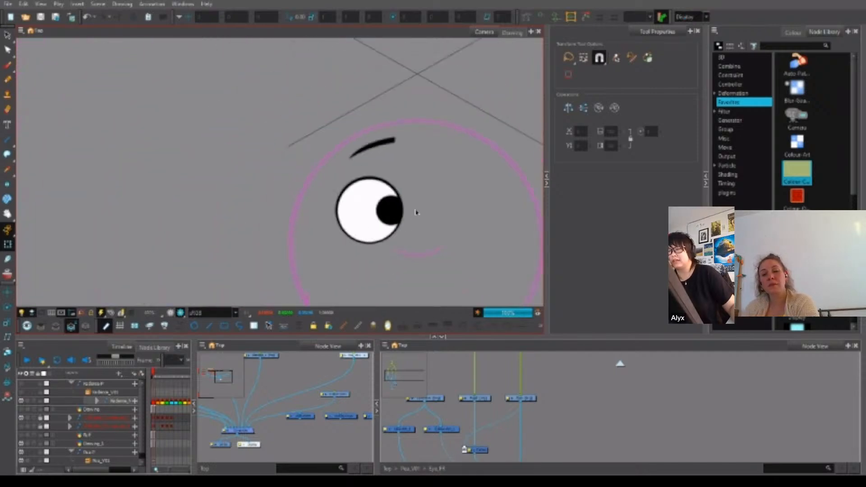
scroll(416, 212, "up", 4)
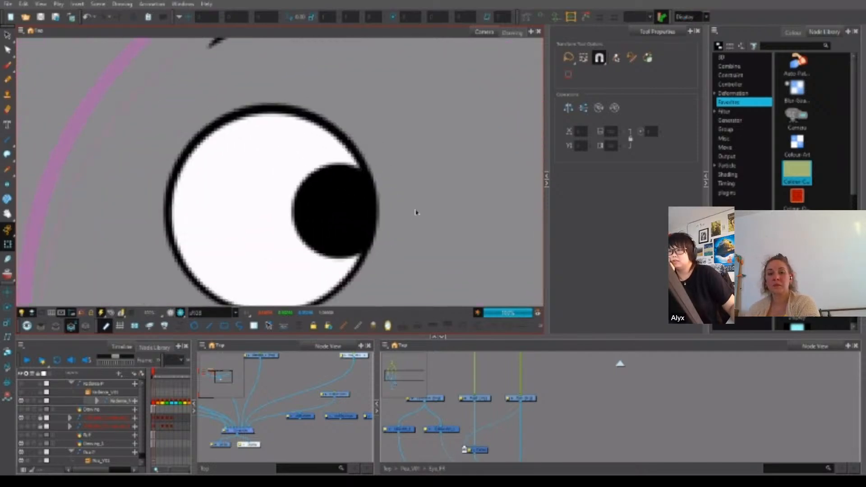
left_click(500, 437)
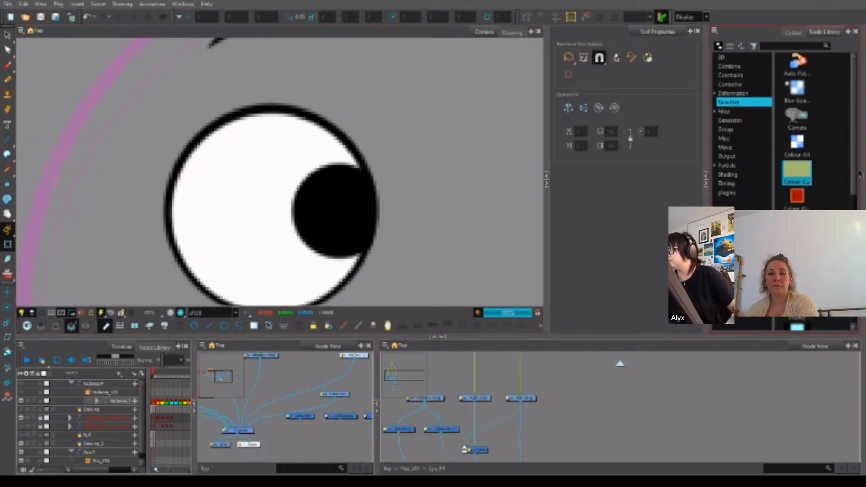
Search the node library for "matt" and insert a Matte-Resize node between the eye drawing and the pupil cutter's matte.
mouse_move(854, 174)
left_mouse_down()
mouse_move(854, 305)
mouse_move(853, 189)
left_mouse_up()
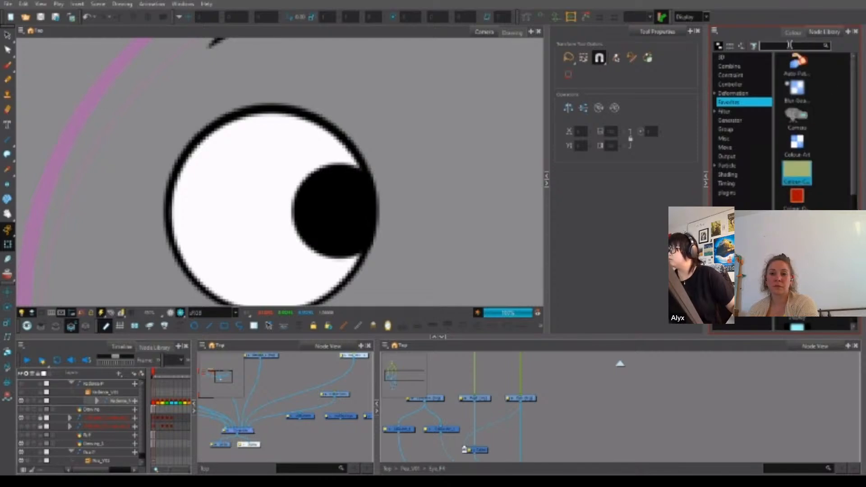
left_click(792, 46)
type("matt")
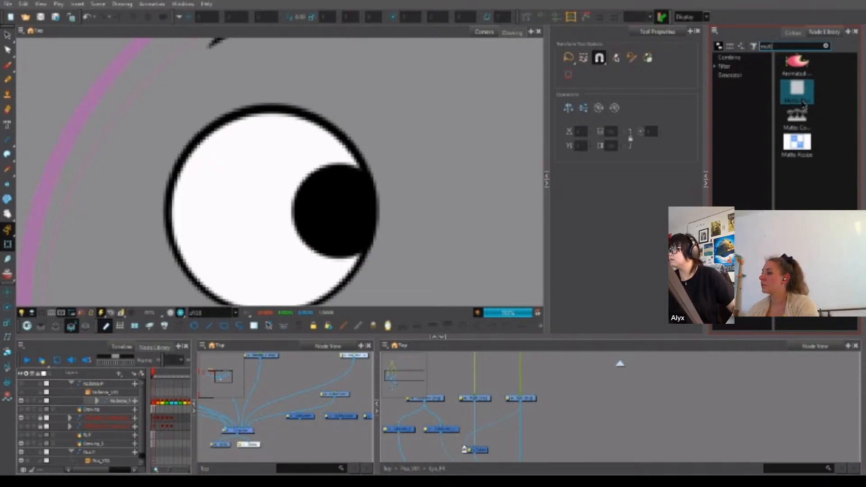
left_click(800, 147)
left_click_drag(544, 425, 509, 424)
left_click_drag(487, 384, 469, 413)
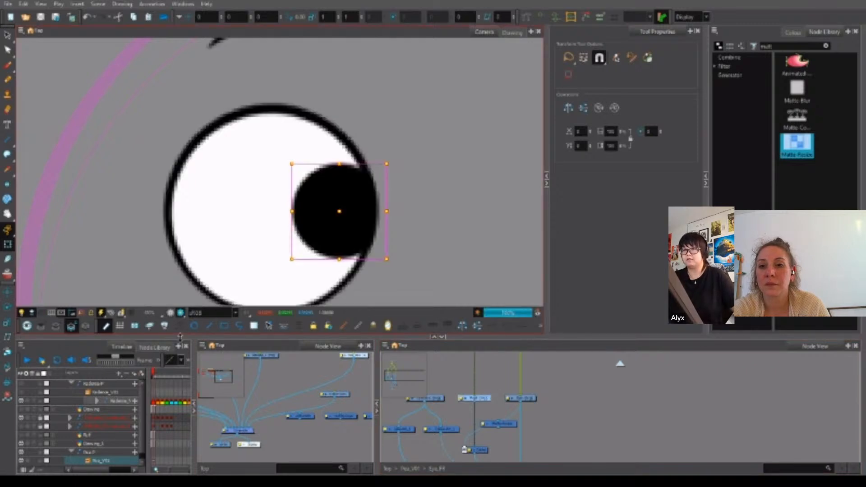
left_click(506, 424)
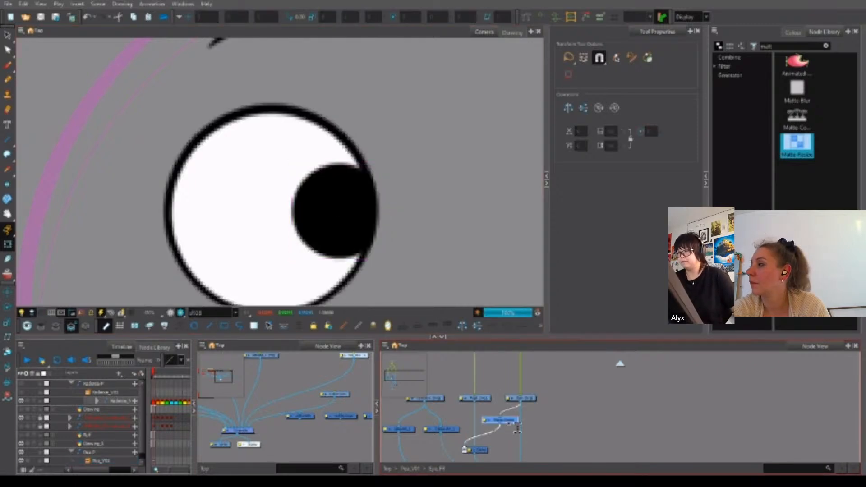
Open the Matte-Resize node's properties and set its Radius to 3.
double_click(509, 426)
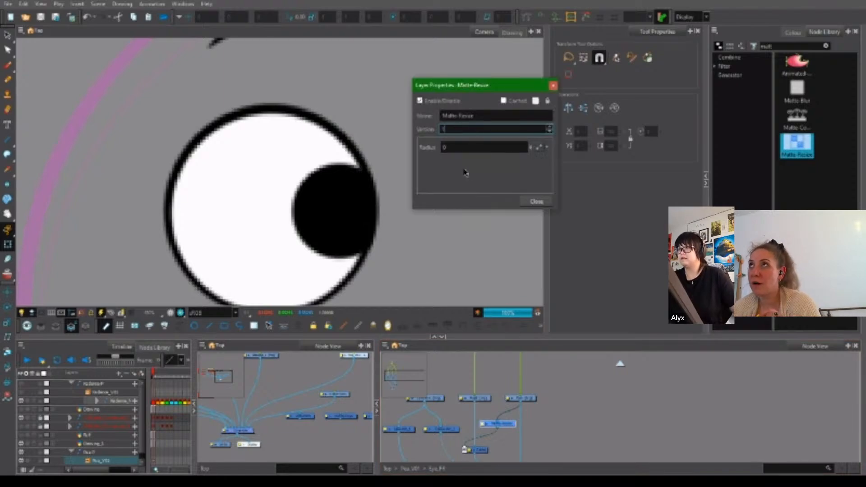
left_click(456, 129)
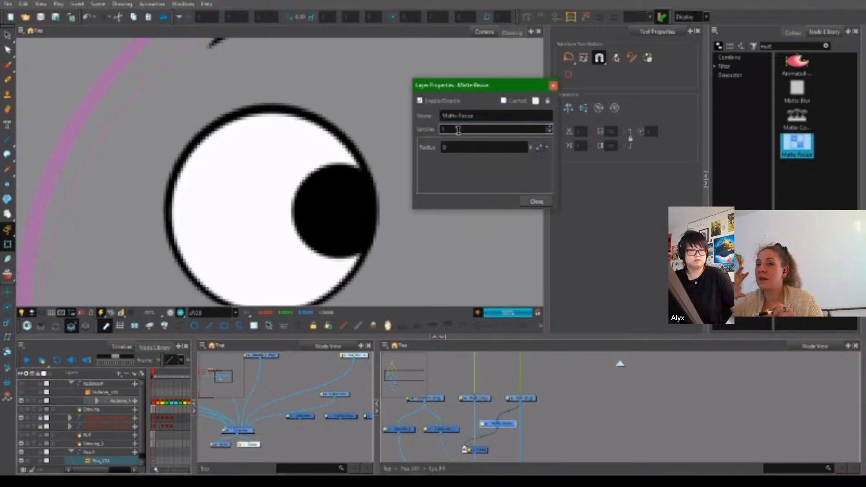
left_click_drag(458, 130, 433, 131)
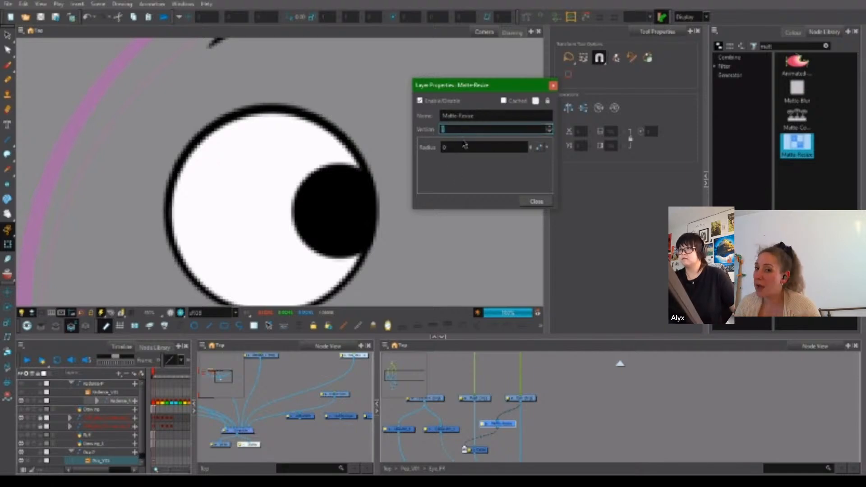
key("Tab")
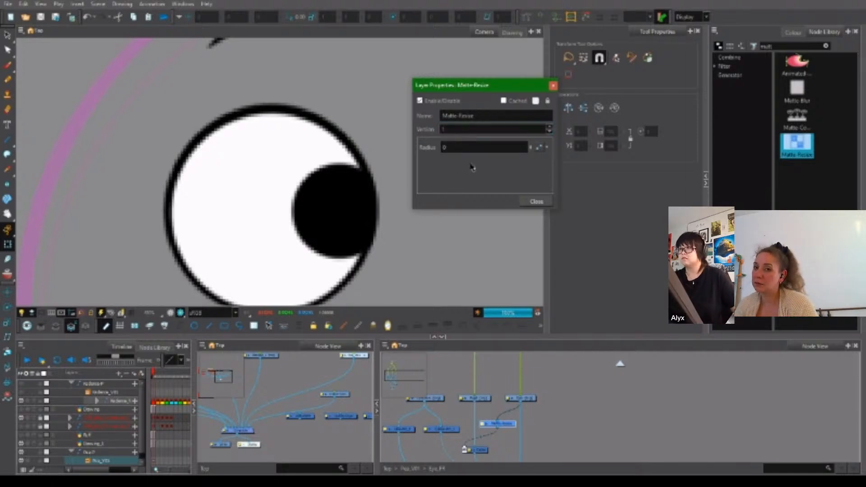
type("2")
key("Return")
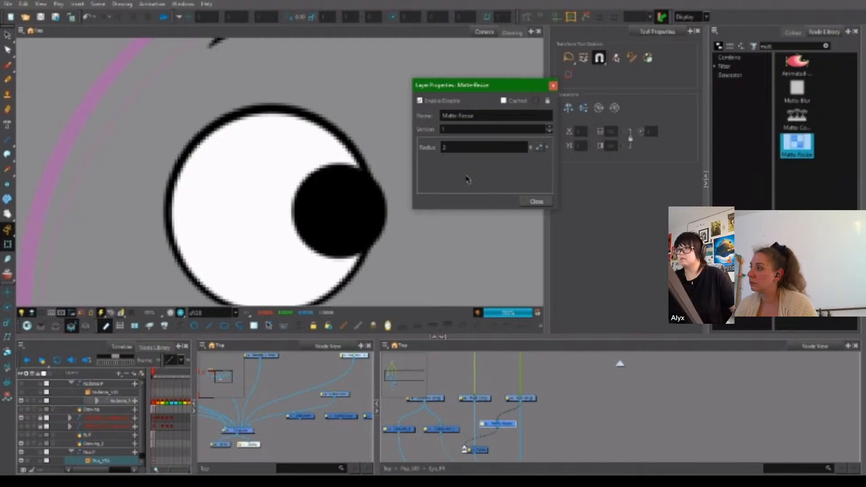
Try a Radius of 2 on the Matte-Resize node, close its properties, and remove the node from the eye network.
double_click(447, 147)
type("2")
key("Return")
double_click(452, 148)
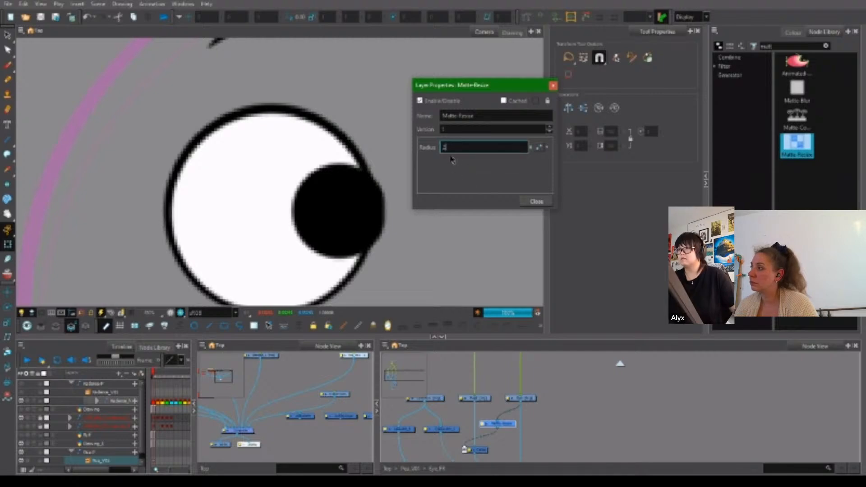
type("2")
key("Return")
left_click(536, 201)
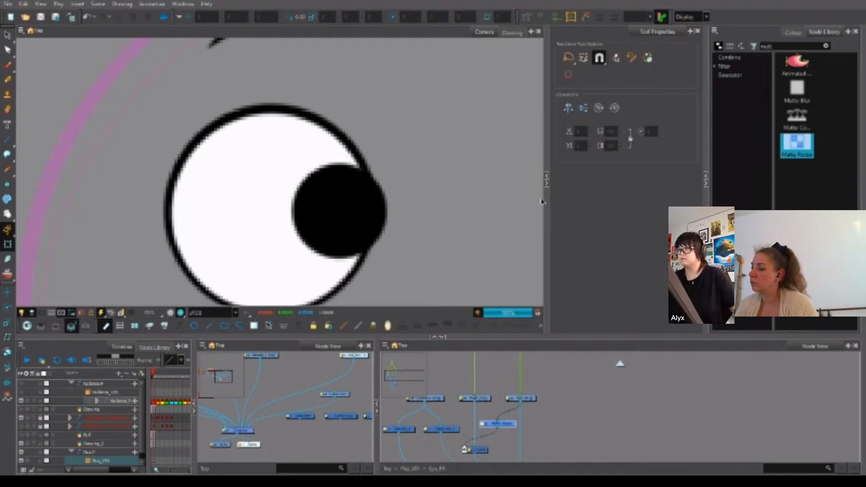
left_click(547, 422)
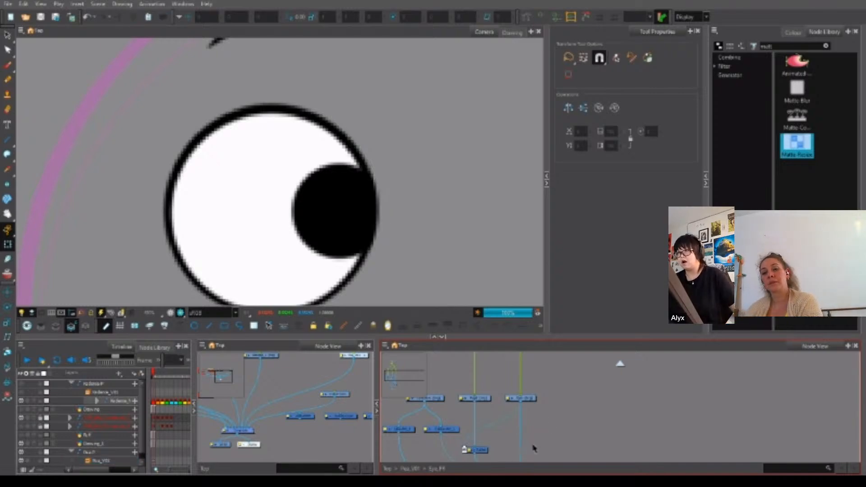
Move the eyebrow's peg, drawing and art nodes away from the pupil drawing to make room between them.
scroll(548, 426, "down", 5)
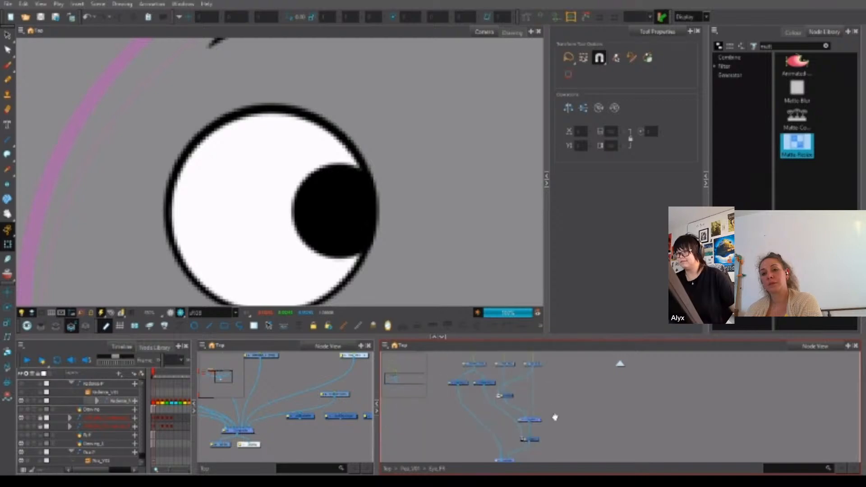
scroll(554, 420, "down", 3)
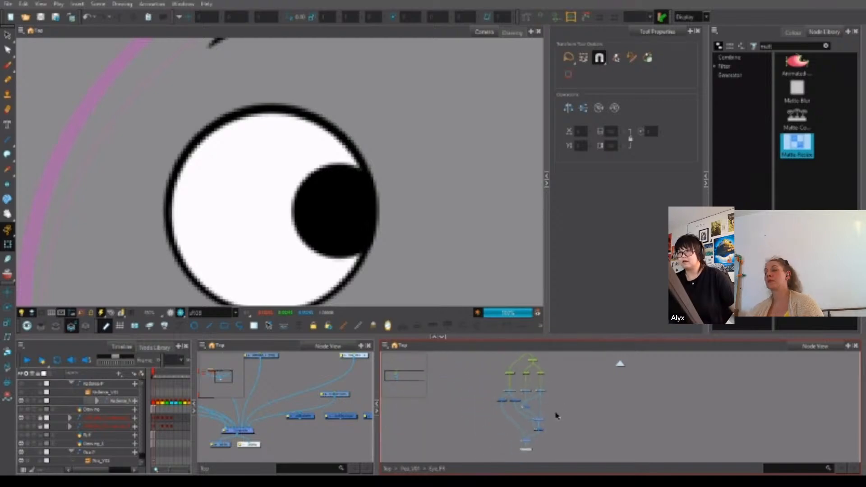
scroll(555, 413, "up", 6)
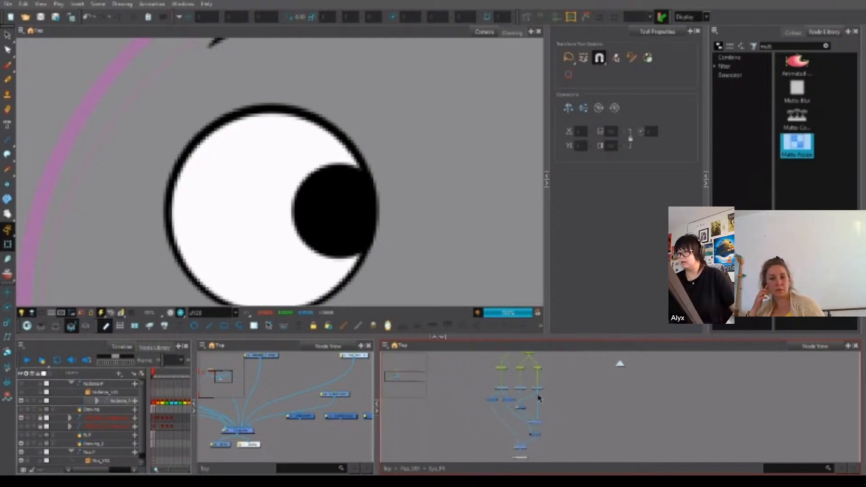
scroll(539, 406, "down", 3)
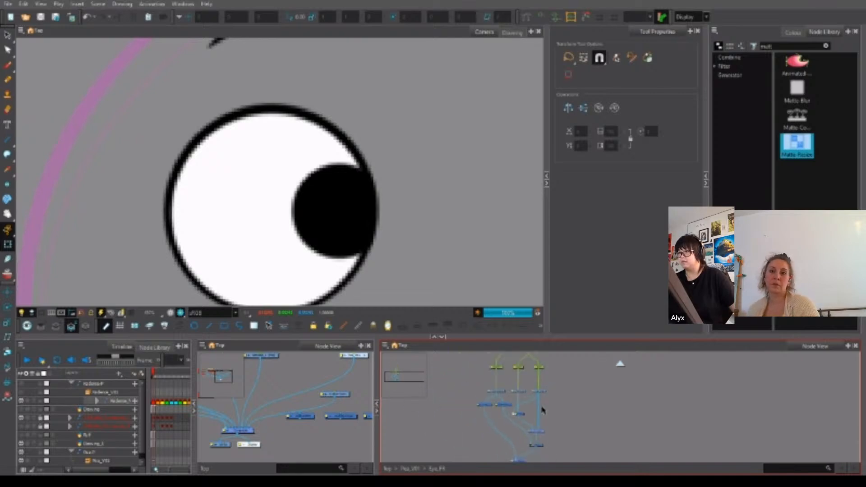
left_click(523, 384)
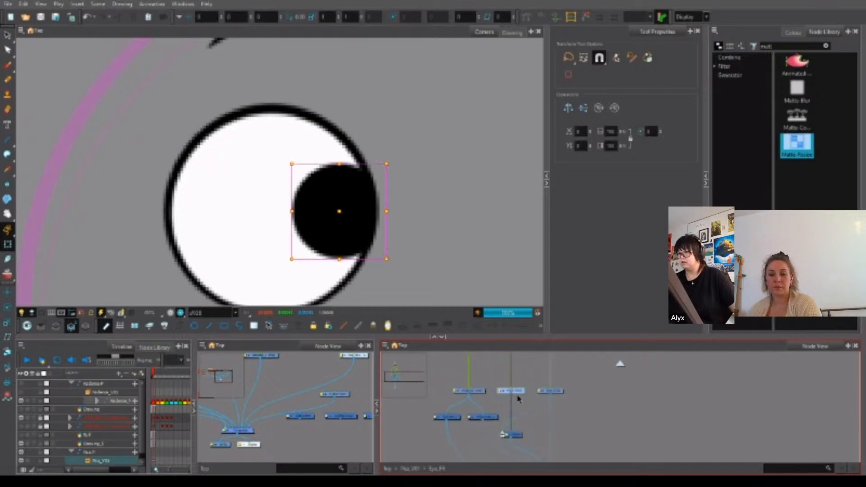
scroll(516, 399, "down", 2)
scroll(504, 384, "up", 1)
left_click_drag(505, 378, 465, 444)
left_click_drag(478, 429, 470, 429)
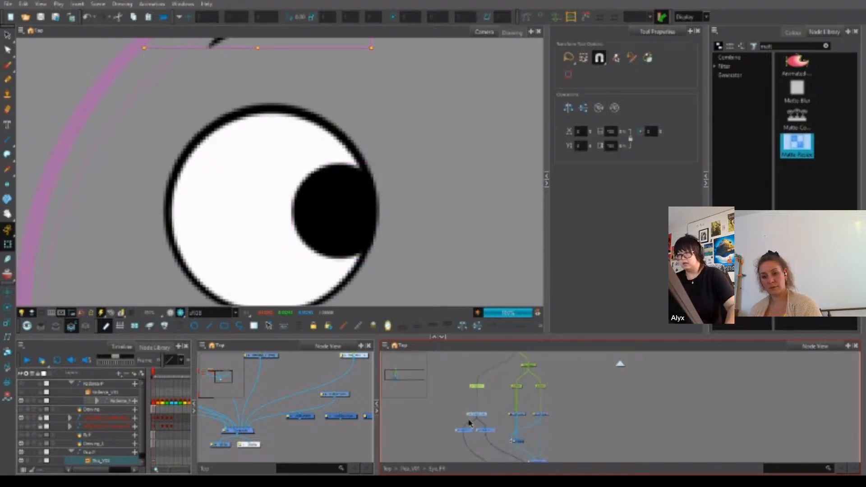
left_click(498, 406)
Duplicate the pupil drawing node and place the copy between the eyebrow and pupil drawings.
scroll(523, 401, "up", 1)
scroll(529, 401, "up", 2)
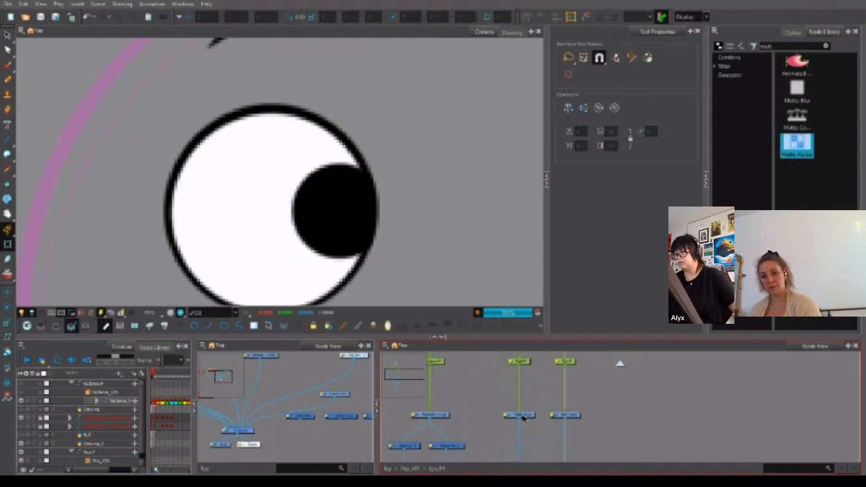
left_click(519, 414)
key("ctrl+v")
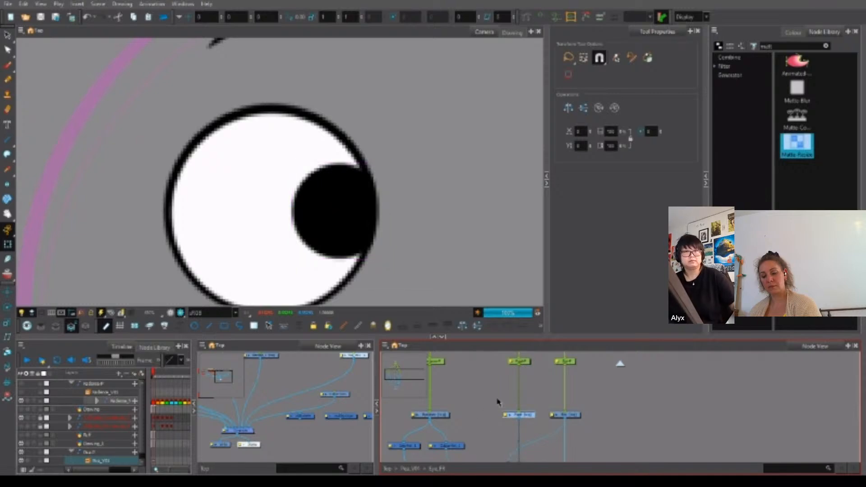
scroll(514, 421, "up", 2)
left_click_drag(514, 422, 477, 418)
scroll(496, 422, "down", 3)
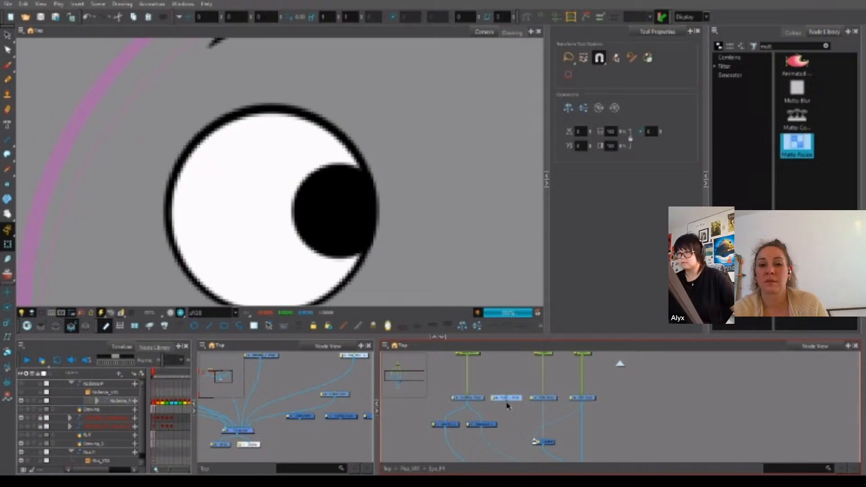
Insert a composite node between the pupil drawing and its cutter, and connect the duplicated pupil drawing to it.
left_click(507, 406)
left_click_drag(508, 420, 522, 408)
scroll(520, 384, "up", 2)
key("ctrl+v")
scroll(544, 396, "up", 2)
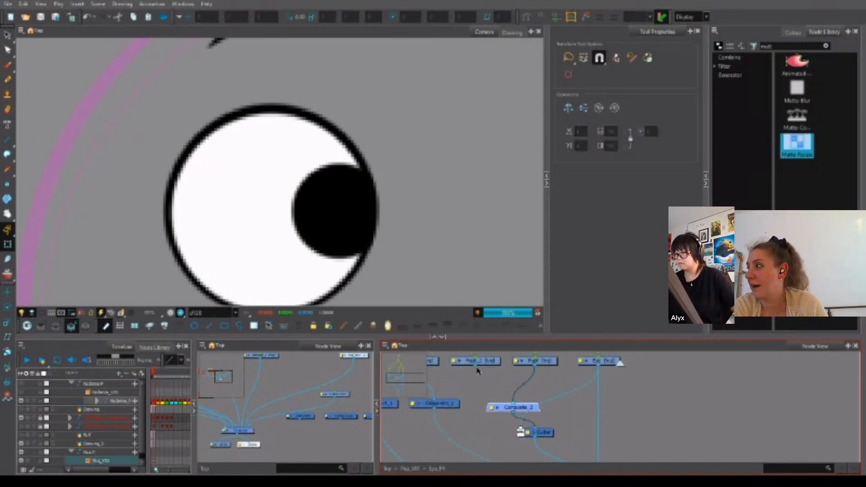
left_click_drag(475, 366, 506, 404)
scroll(549, 408, "down", 2)
mouse_move(544, 427)
left_mouse_down()
mouse_move(548, 407)
mouse_move(536, 421)
left_mouse_up()
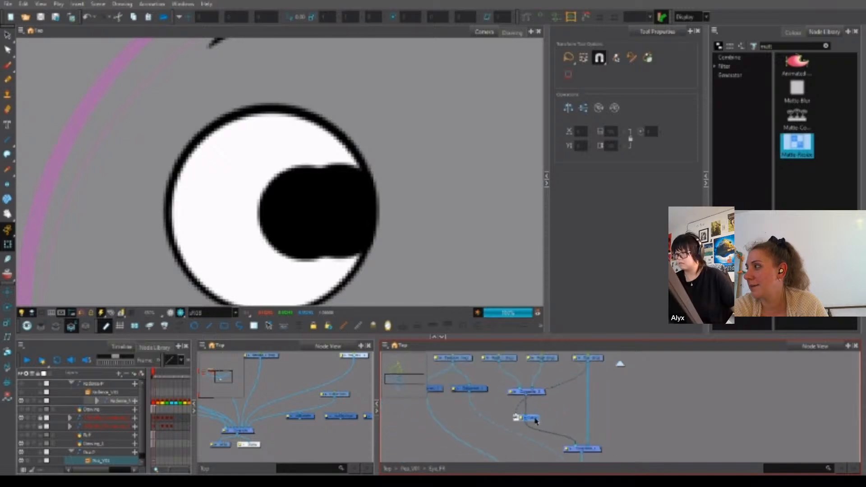
Parent the duplicated pupil drawing to the original pupil's peg.
left_click(552, 400)
left_click_drag(553, 368, 538, 422)
left_click_drag(485, 409, 526, 362)
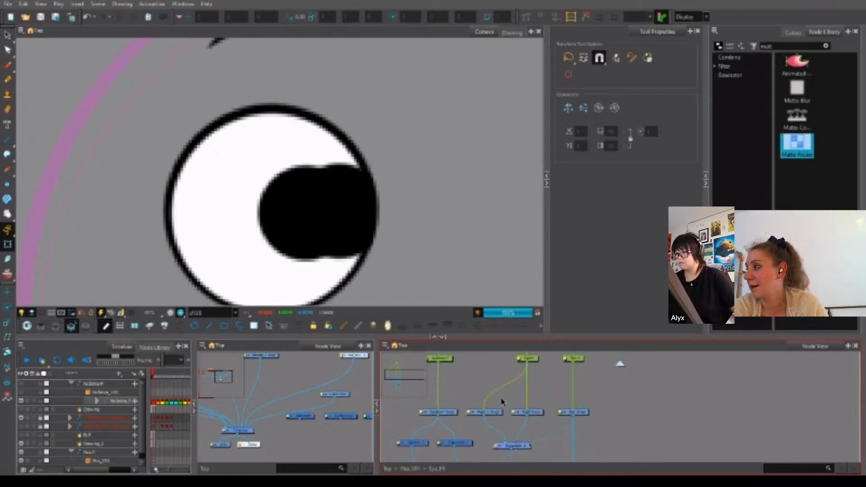
Add a parent peg above the duplicated pupil drawing and rename the peg Pupil_HL-P.
left_click(498, 410)
key("ctrl+p")
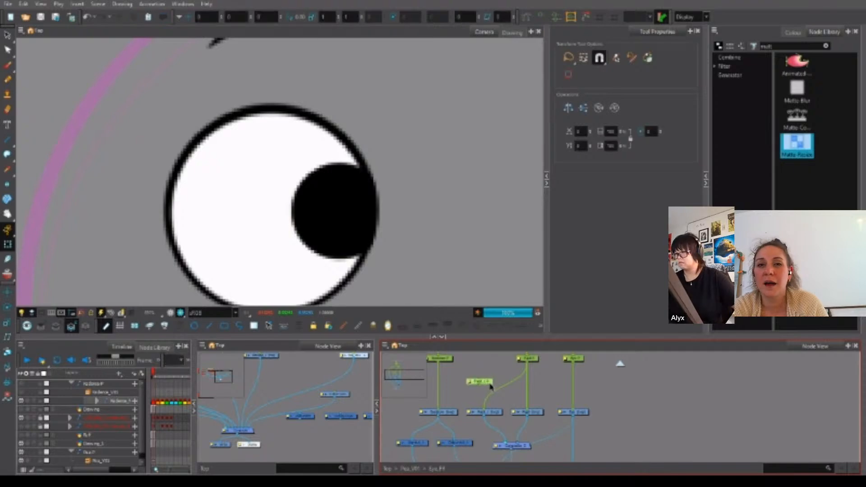
left_click_drag(490, 387, 494, 385)
double_click(495, 382)
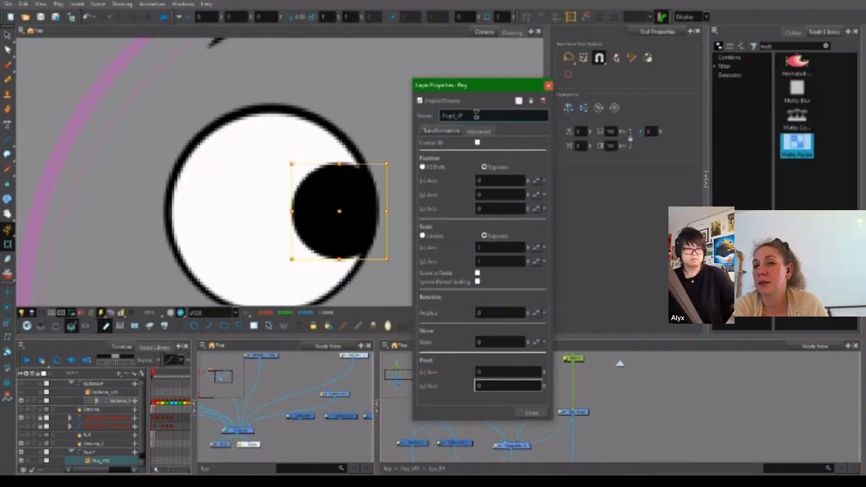
left_click(548, 86)
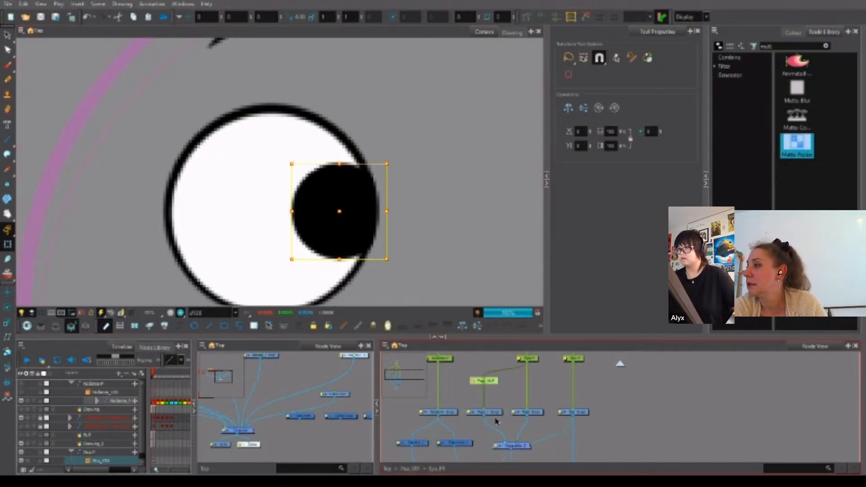
Cut the duplicated pupil drawing, paste it back with Paste Special so it always creates drawing files and new columns, and reconnect it to the composite.
left_click(486, 413)
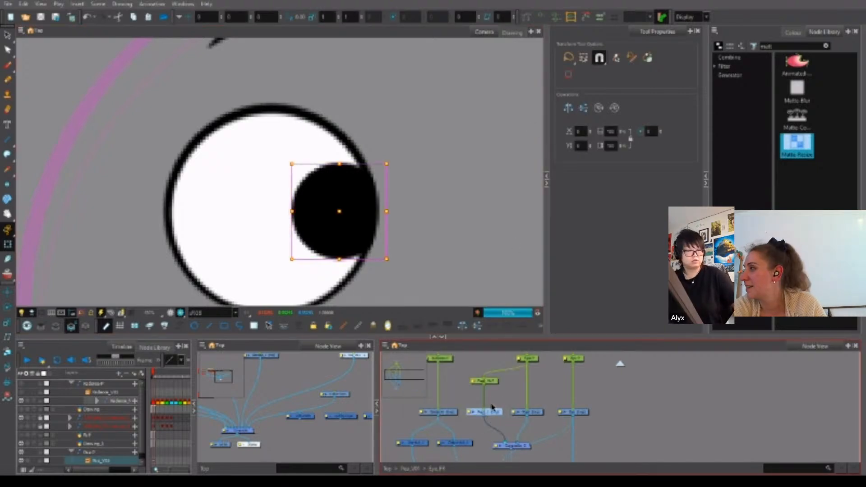
key("ctrl+x")
key("ctrl+b")
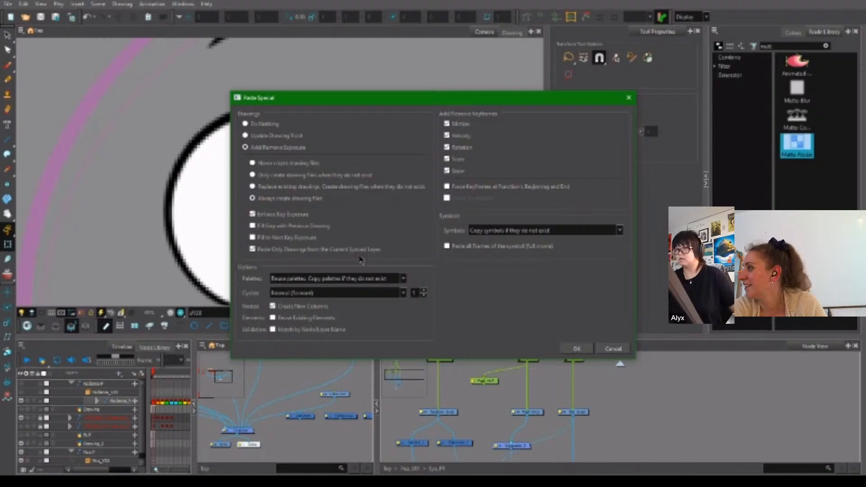
left_click(573, 350)
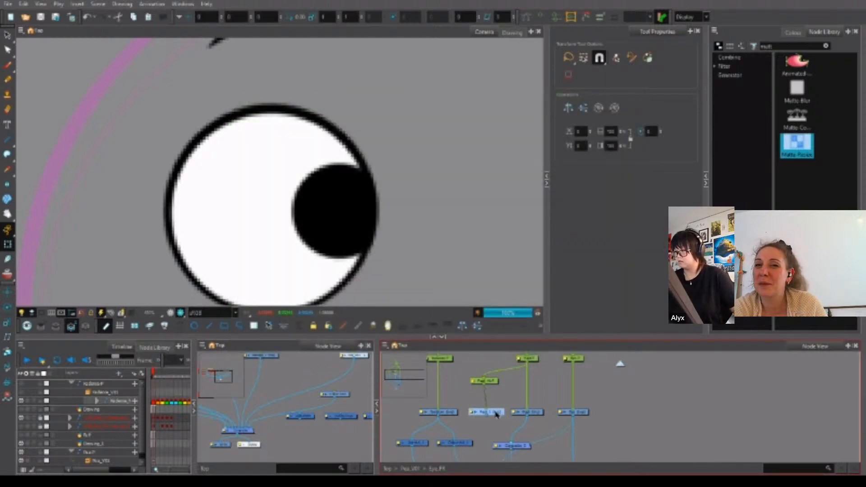
left_click_drag(496, 414, 506, 446)
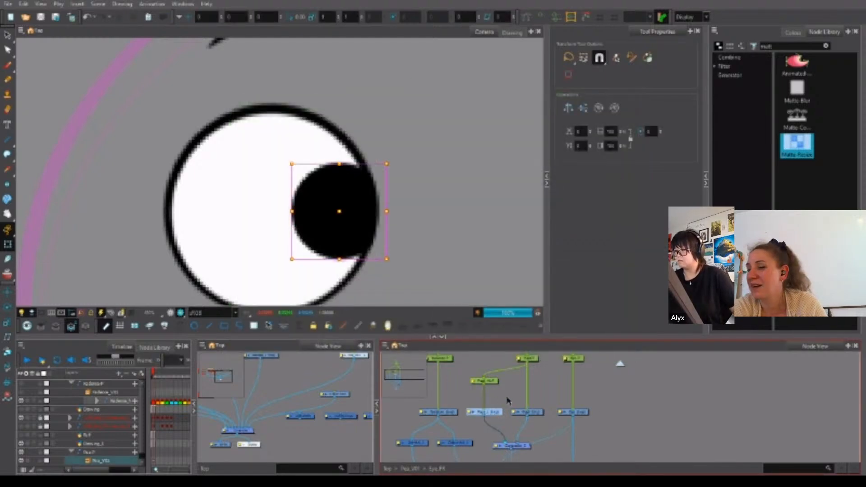
Rename the pasted pupil drawing Pupil_HL and briefly select its artwork in the camera view.
key("shift+e")
left_click_drag(456, 115, 467, 115)
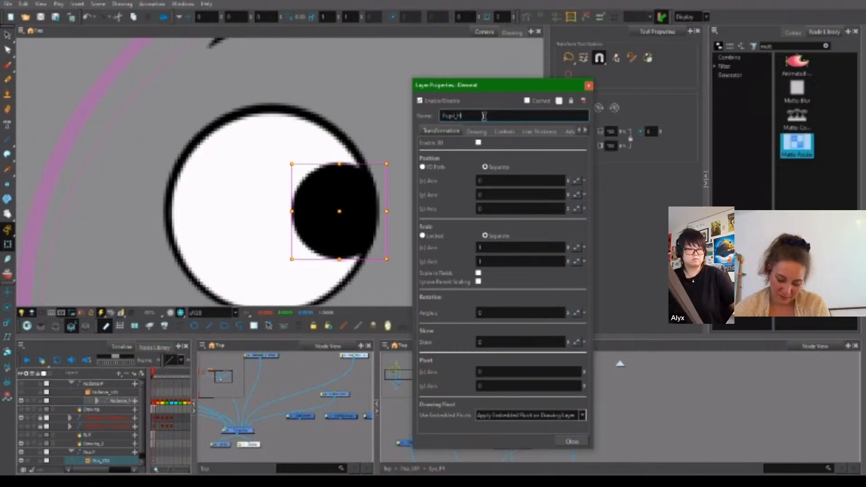
type("HL")
left_click(589, 86)
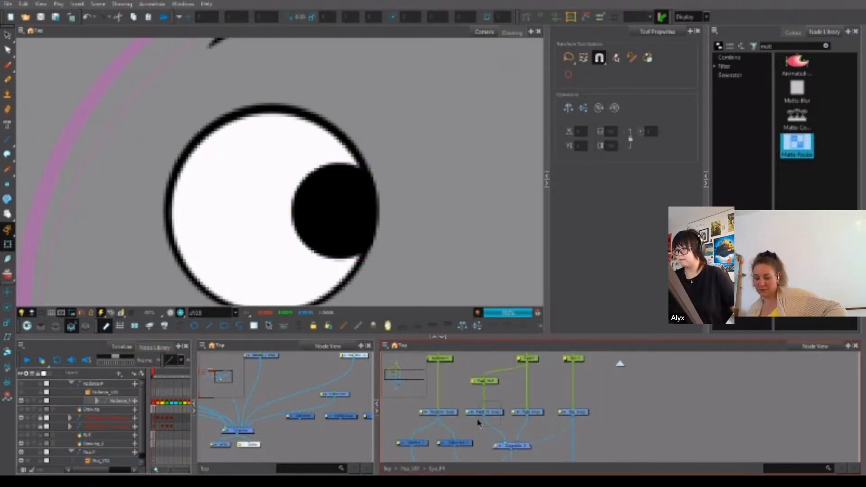
key("l")
left_click(339, 225)
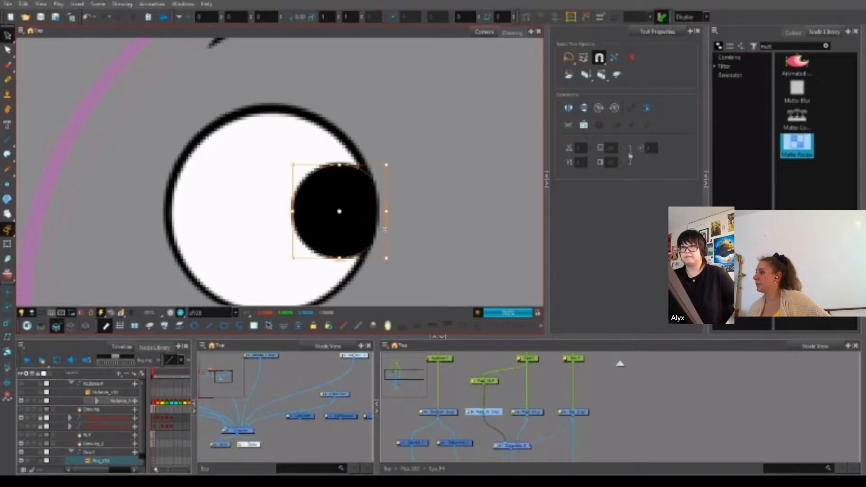
left_click(429, 236)
left_click(8, 243)
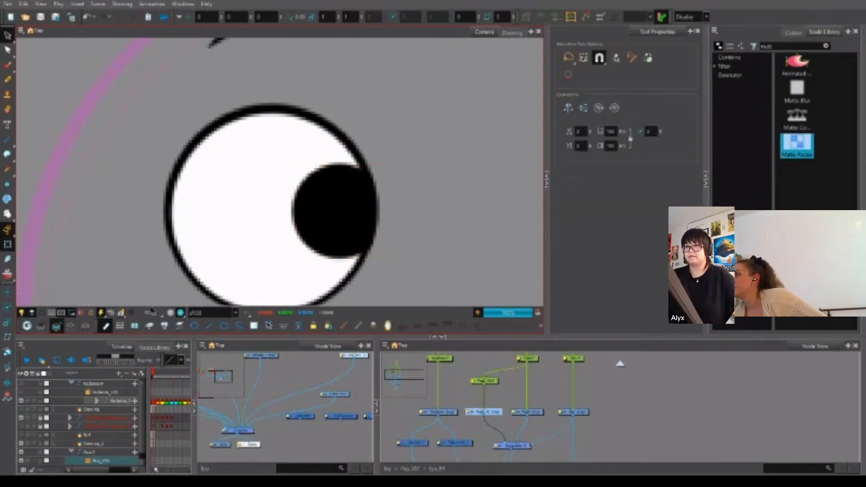
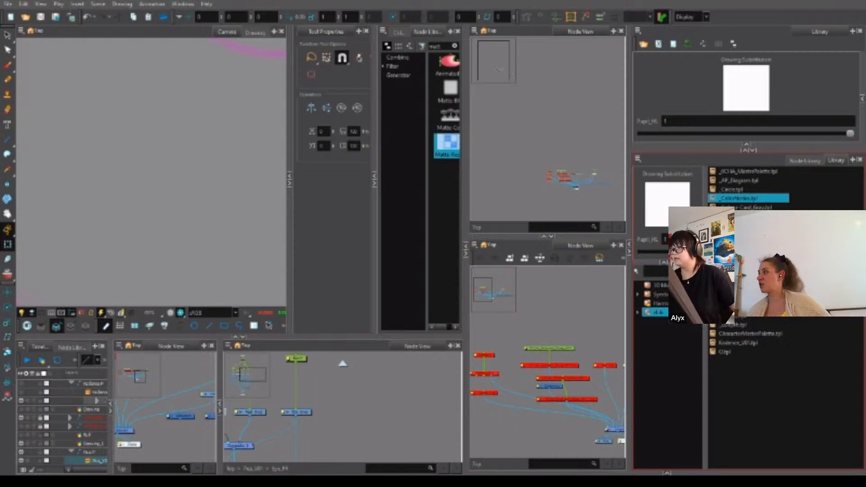
Rearrange the workspace to widen the camera and node views, showing the Colour palettes alongside the Node Library.
left_click(471, 254)
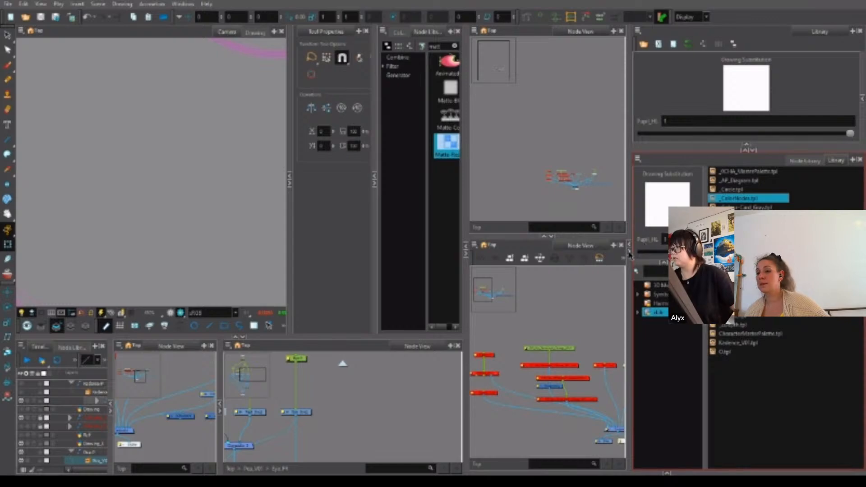
left_click(630, 254)
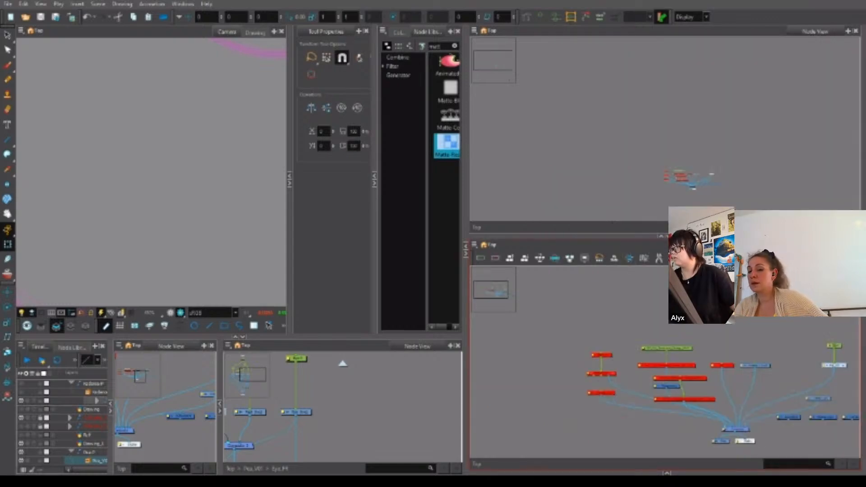
left_click(630, 248)
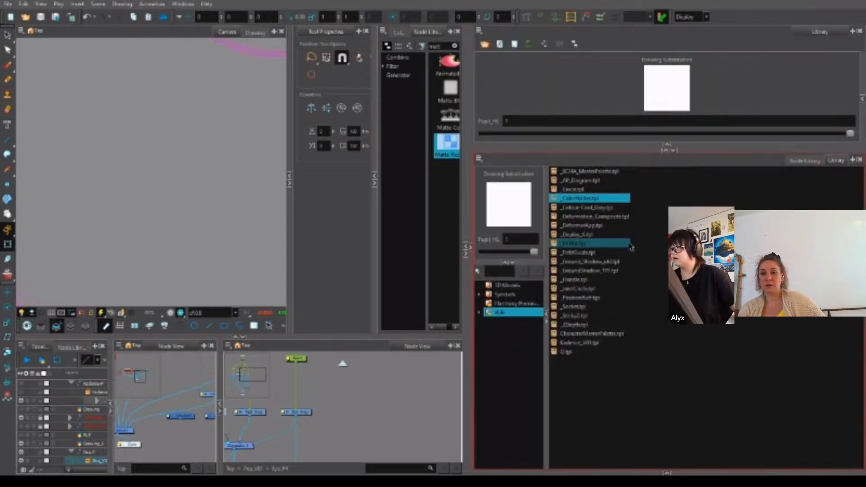
left_click_drag(467, 291, 667, 292)
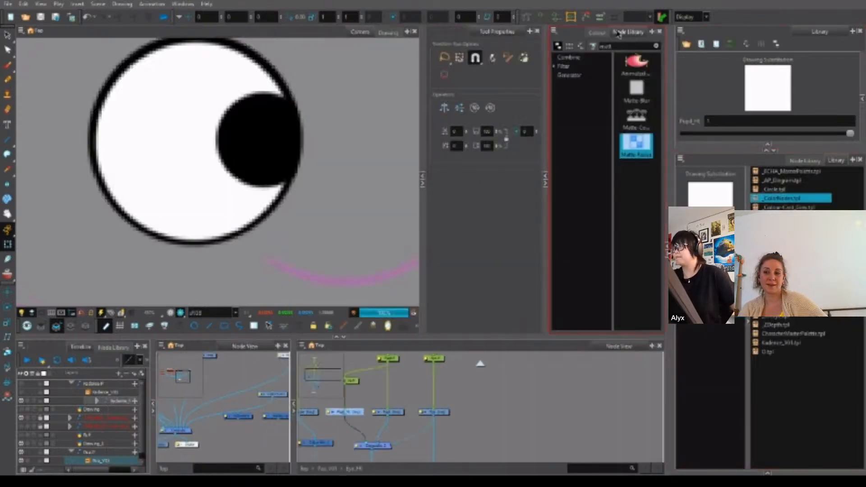
left_click(596, 32)
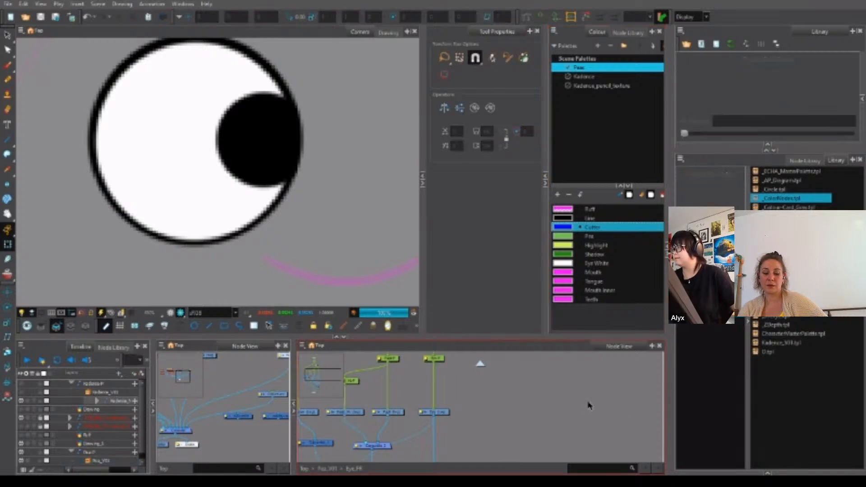
left_click(805, 160)
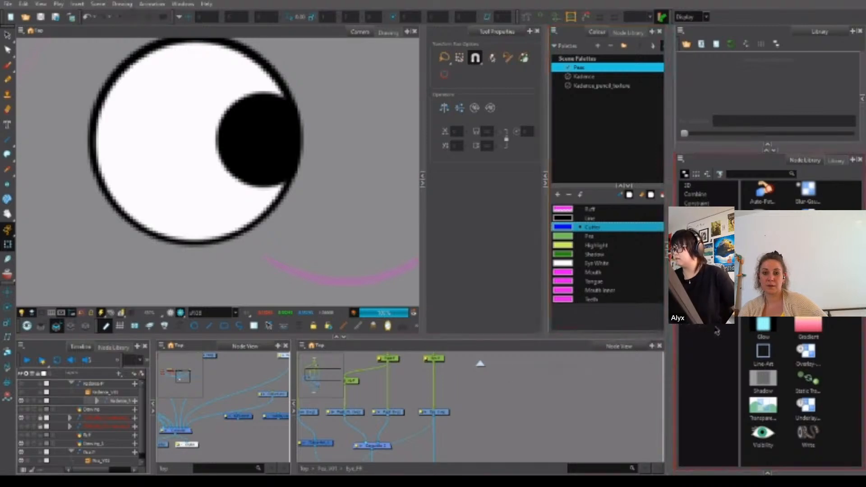
Examine the eye, pupil, highlight and eyebrow drawings and their connections in the eye group.
left_click(434, 411)
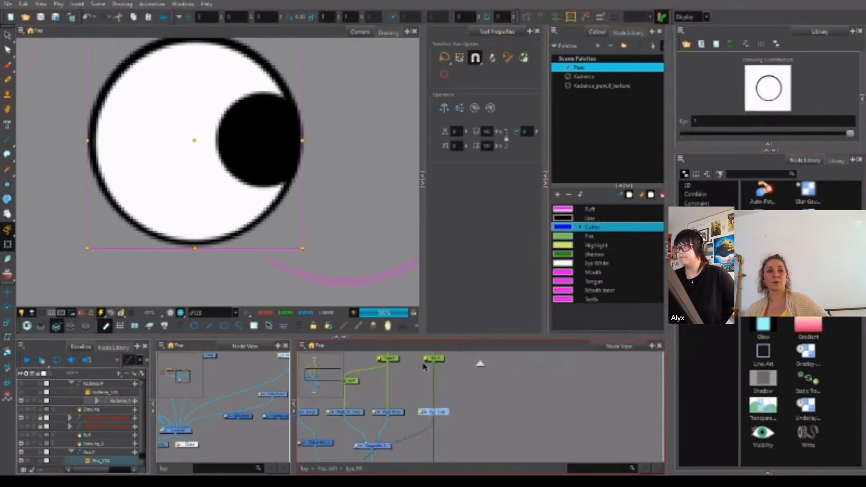
left_click(385, 412)
left_click_drag(429, 390, 507, 380)
left_click(426, 402)
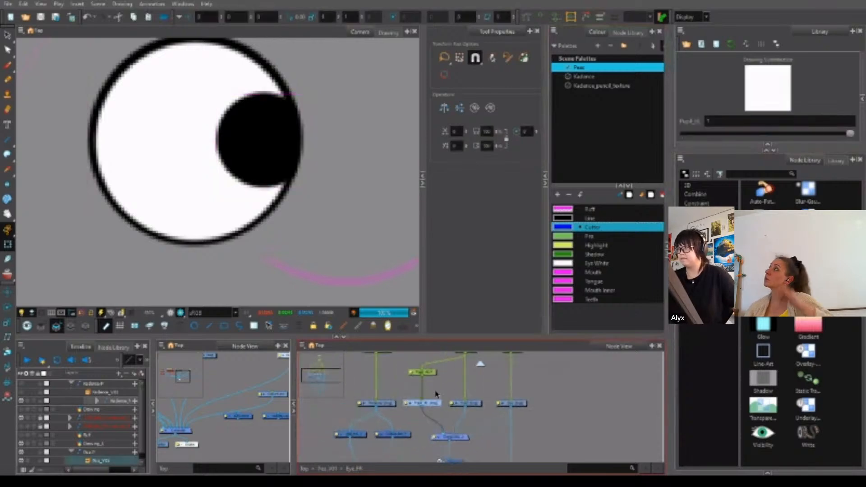
left_click_drag(436, 394, 479, 401)
left_click(420, 410)
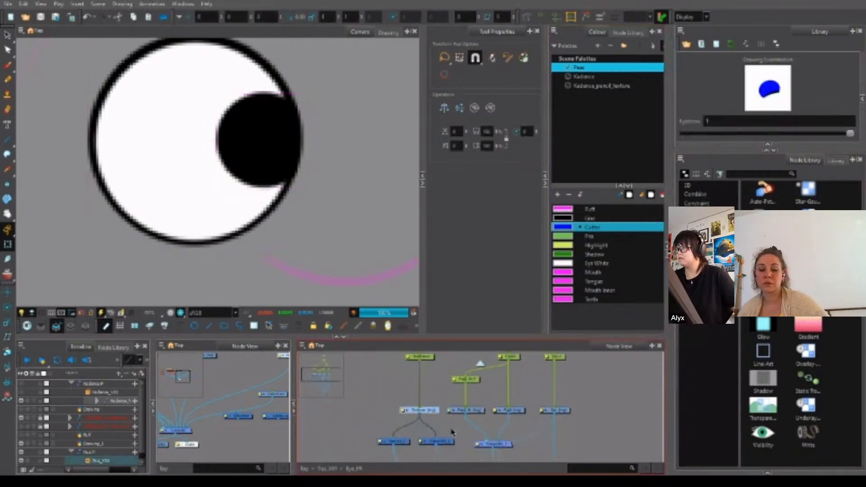
scroll(463, 433, "down", 8)
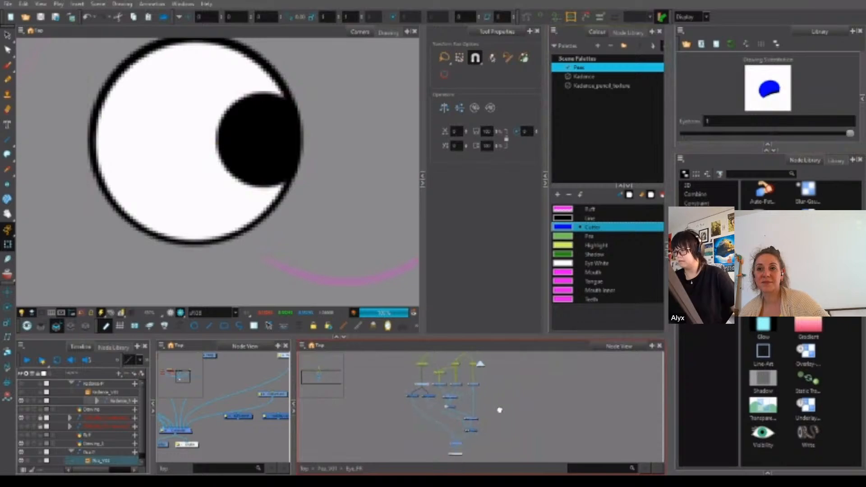
Leave the eye group for Pea_V01 and recolour the body drawing's outline with the Line colour.
left_click(493, 425)
scroll(340, 459, "up", 5)
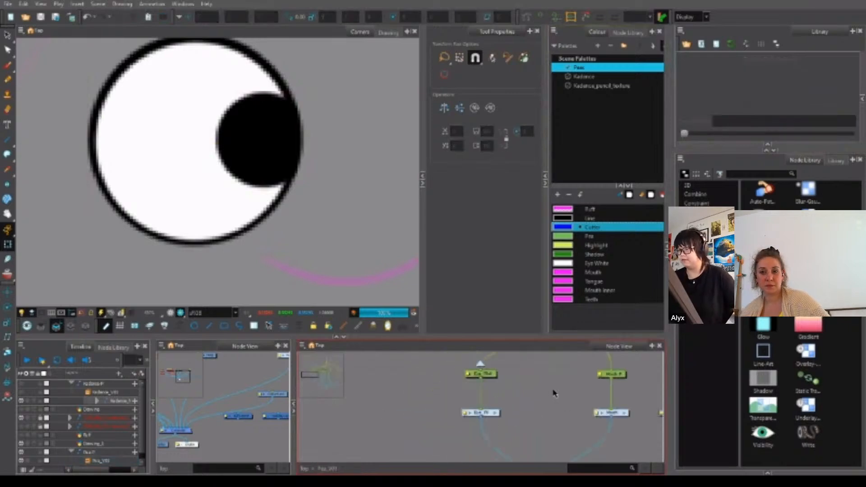
scroll(350, 225, "down", 2)
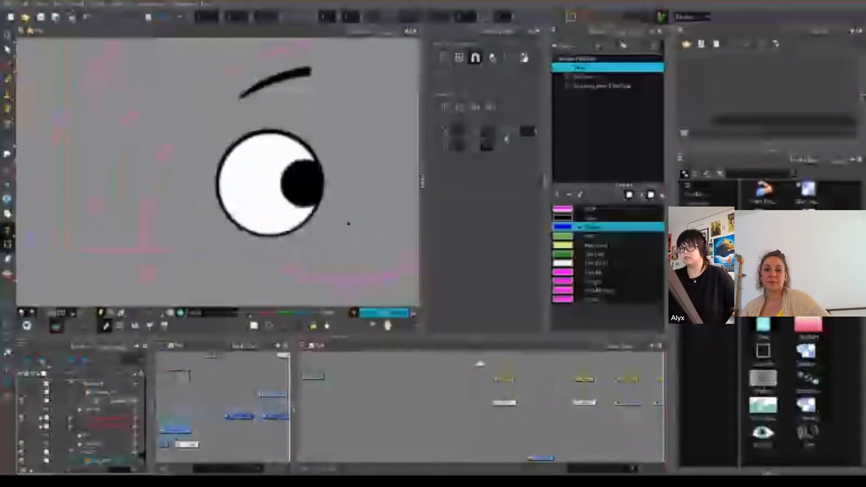
scroll(348, 223, "down", 2)
scroll(522, 414, "down", 3)
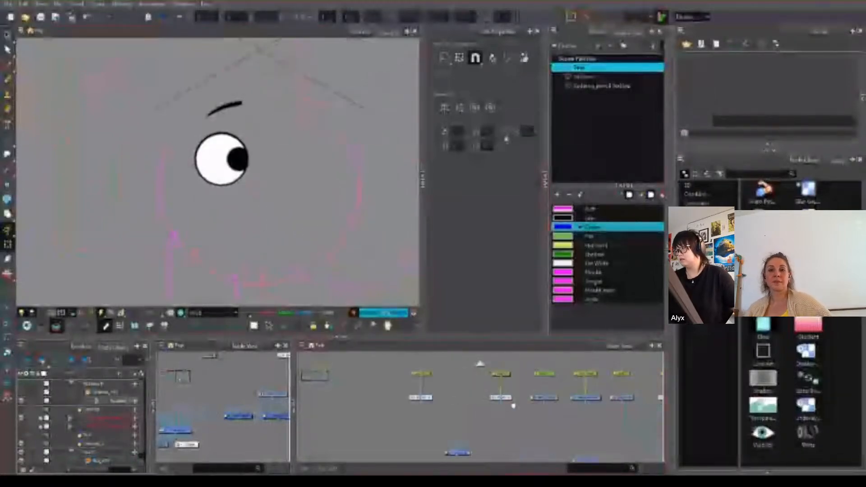
left_click(499, 392)
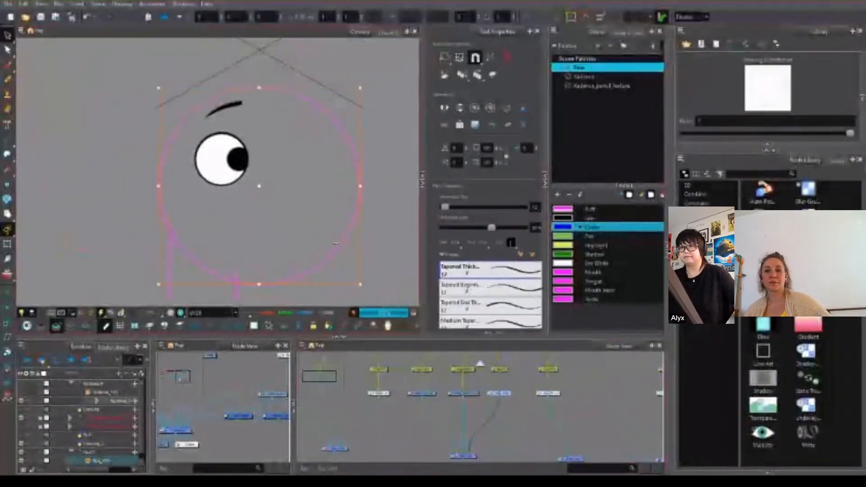
left_click(600, 219)
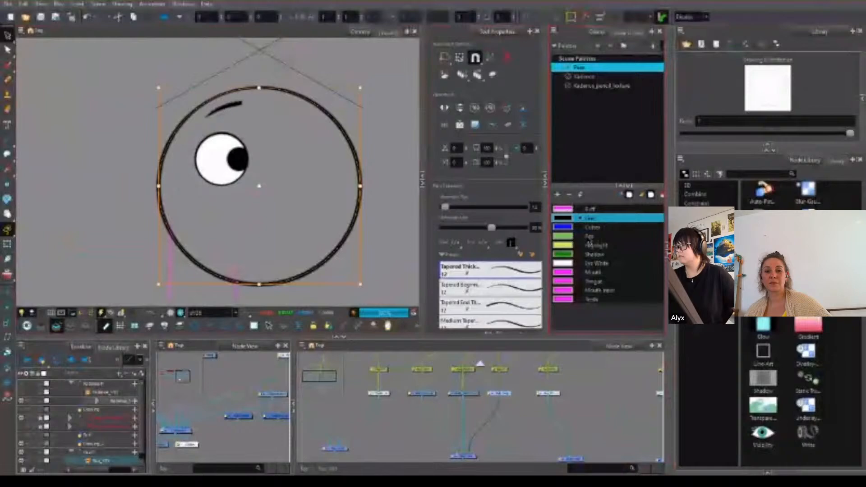
Clear the white fill from the body's line art and colour the body's fill on the colour art with Pea.
left_click(319, 228)
left_click(316, 227)
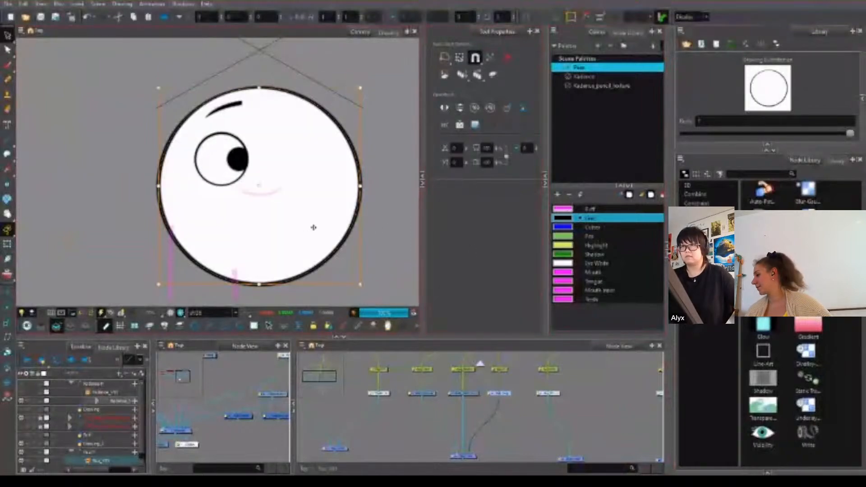
key("Delete")
left_click(171, 312)
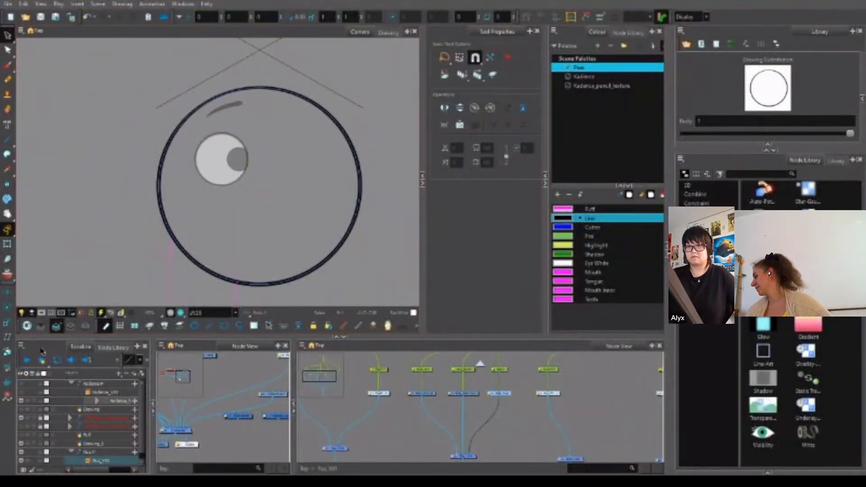
left_click(71, 326)
left_click(597, 236)
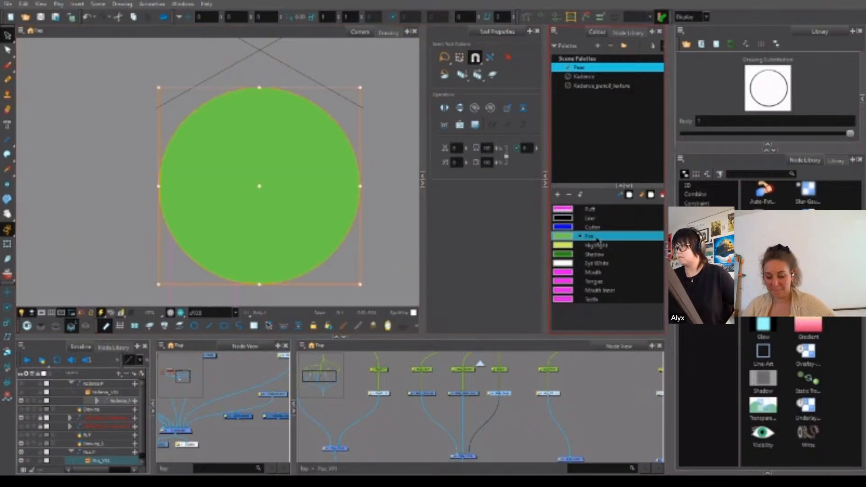
left_click(598, 399)
Insert a composite node on the connection below the body shadow drawing.
left_click(474, 392)
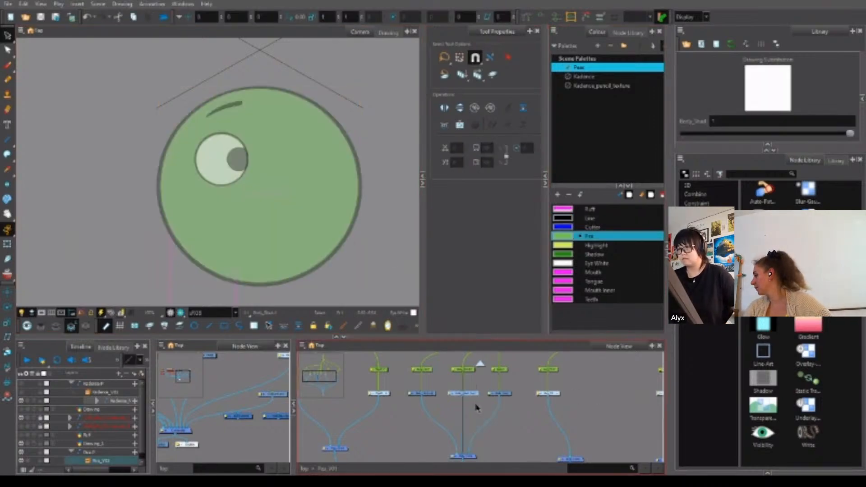
left_click(462, 415)
key("ctrl+h")
scroll(467, 415, "up", 1)
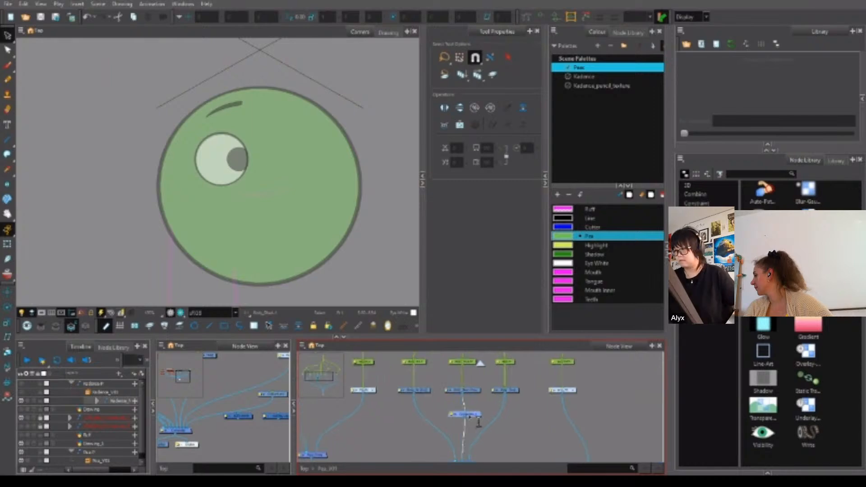
Place the composite node between the body highlight and body shadow drawings and feed both drawings into it.
left_click_drag(469, 417, 434, 420)
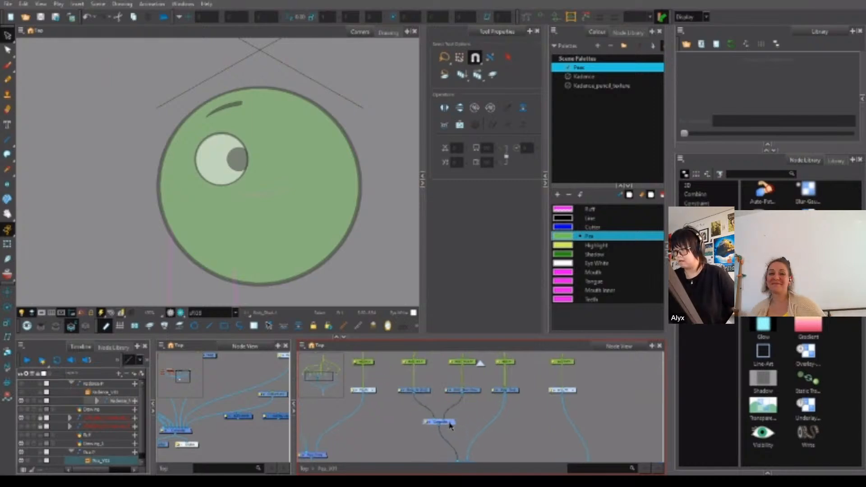
left_click(466, 415)
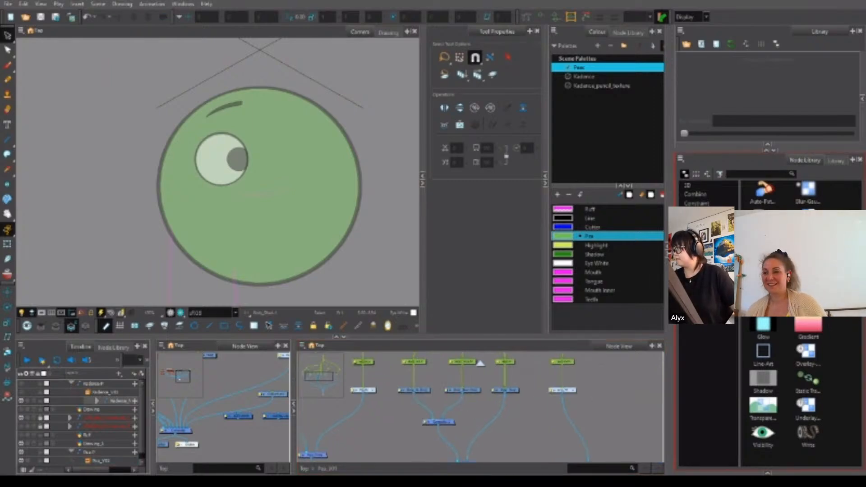
Insert a cutter node between the new highlight and shadow composite and the main body composite.
left_click_drag(464, 431, 454, 432)
left_click_drag(467, 431, 438, 412)
scroll(471, 394, "up", 2)
left_click_drag(482, 388, 465, 410)
scroll(464, 410, "down", 2)
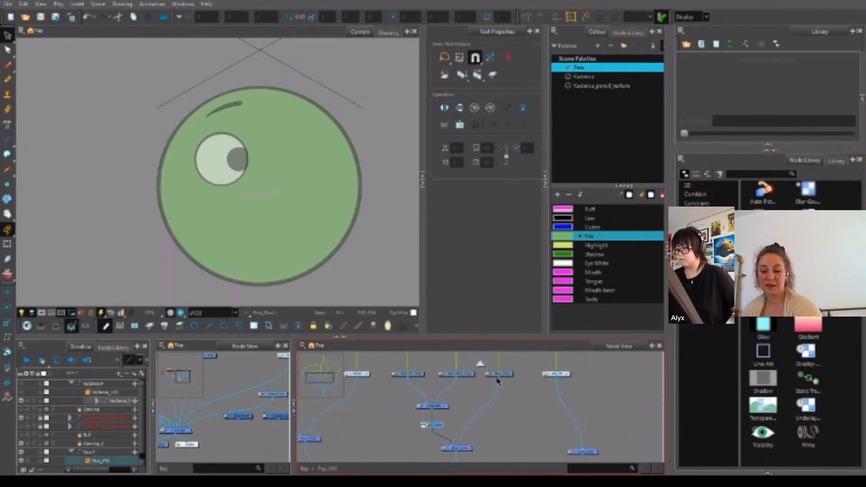
left_click_drag(498, 379, 425, 425)
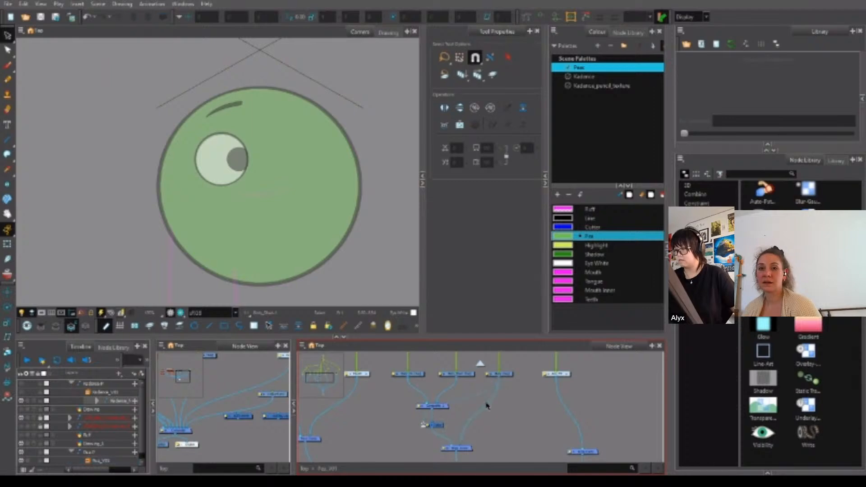
Add two parallel nodes below the body fill drawing and route the drawing through both into the body composite.
left_click_drag(260, 431, 188, 431)
left_click_drag(266, 414, 217, 432)
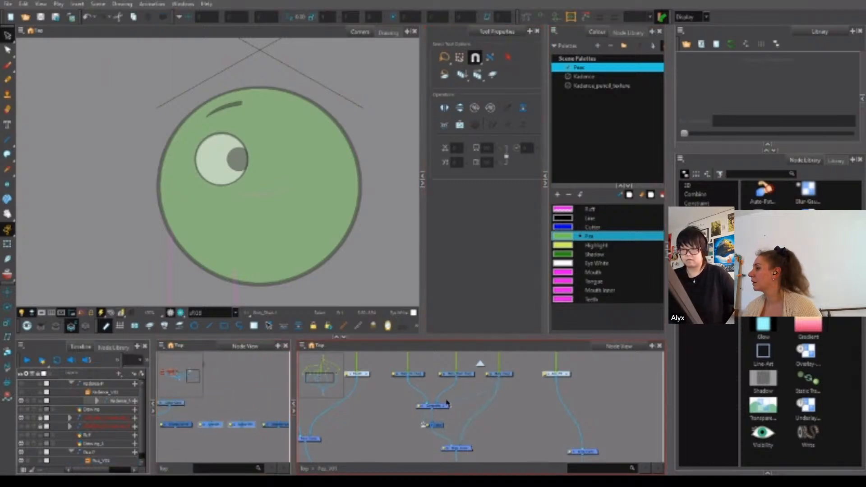
key("ctrl+b")
left_click(583, 351)
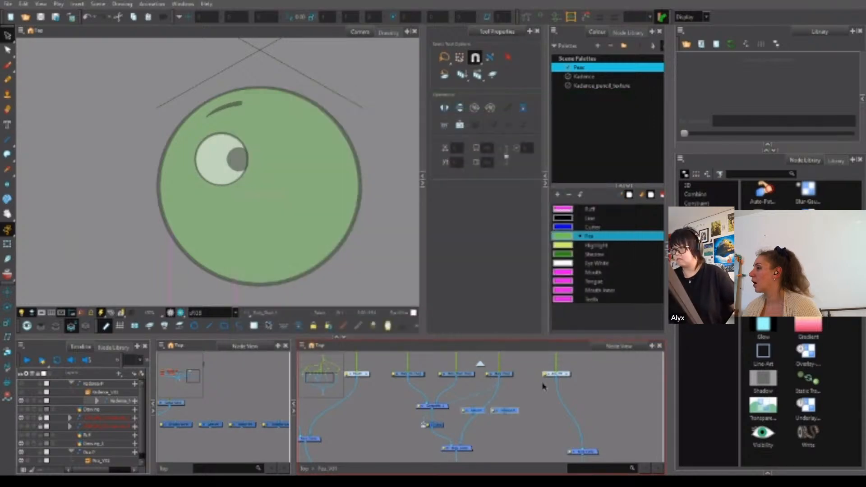
scroll(504, 407, "up", 1)
left_click_drag(512, 412, 488, 408)
left_click_drag(498, 376, 516, 404)
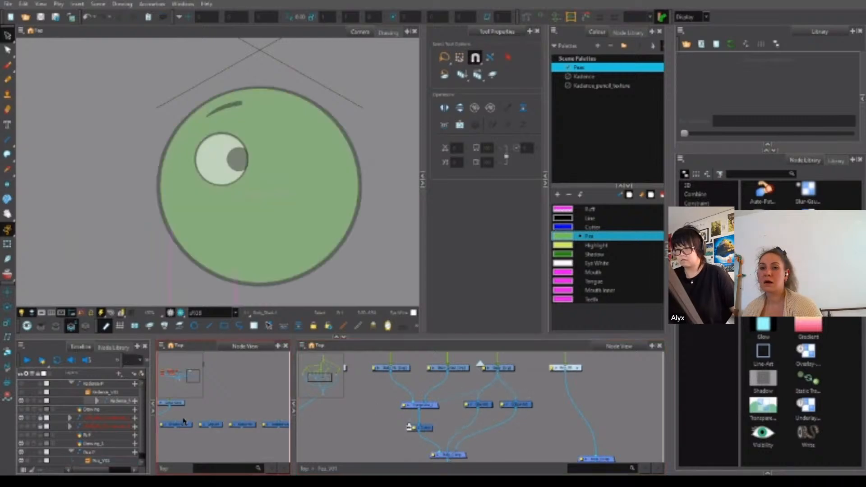
Copy a single node from the reference rig and paste it beneath the body fill drawing in Pea_V01.
scroll(209, 406, "down", 2)
left_click(205, 400)
key("ctrl+c")
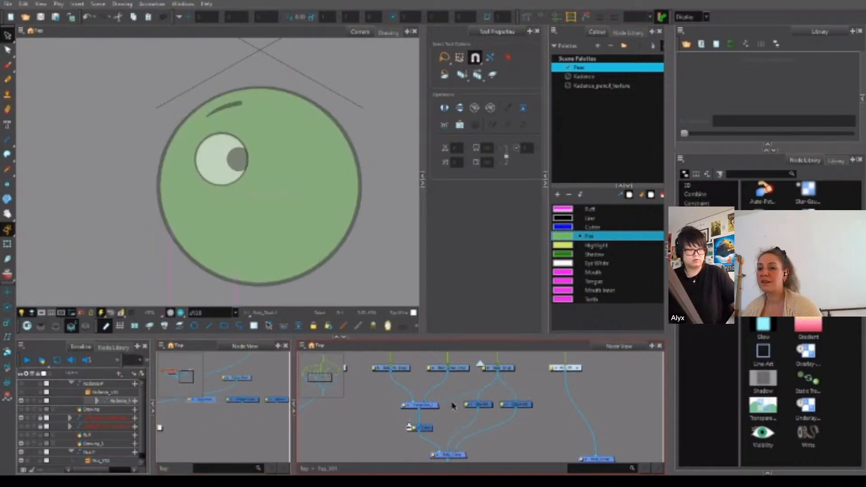
key("ctrl+v")
Delete the two parallel nodes below the body fill drawing, leaving the drawing wired directly to the body composite.
left_click_drag(482, 410, 510, 412)
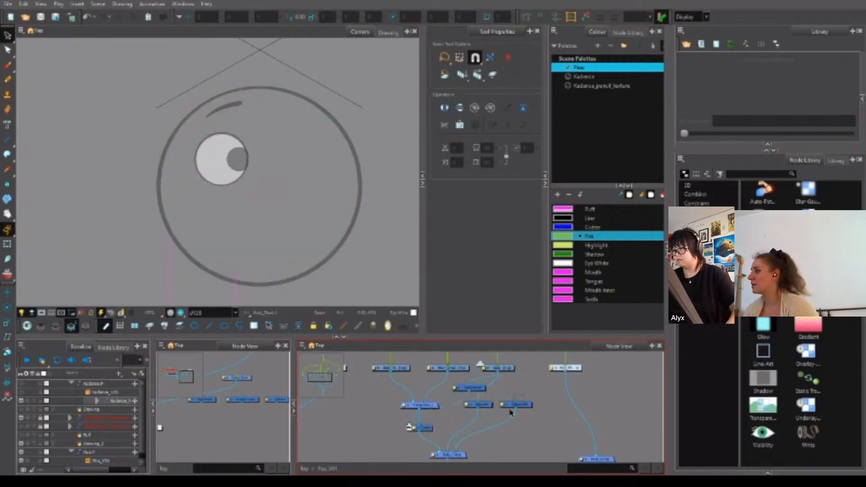
key("Delete")
scroll(501, 408, "down", 5)
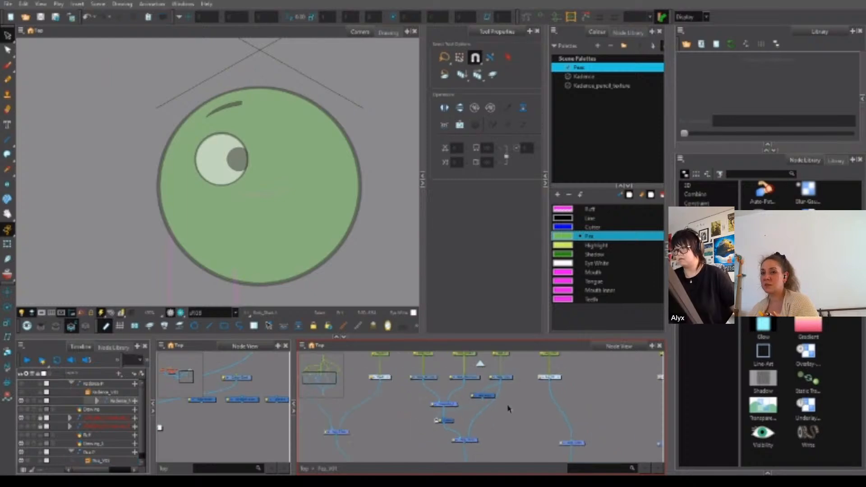
scroll(507, 421, "down", 2)
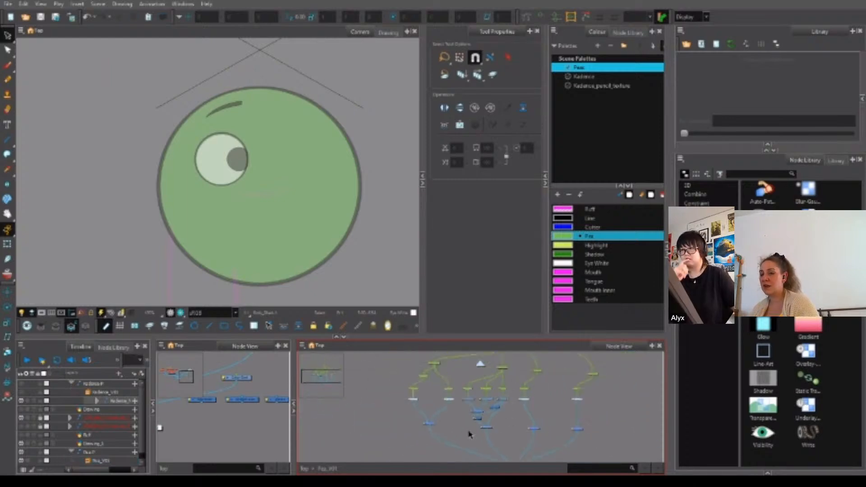
Select the Body_Hl drawing and prepare it for artwork editing with the Select tool.
left_click(14, 244)
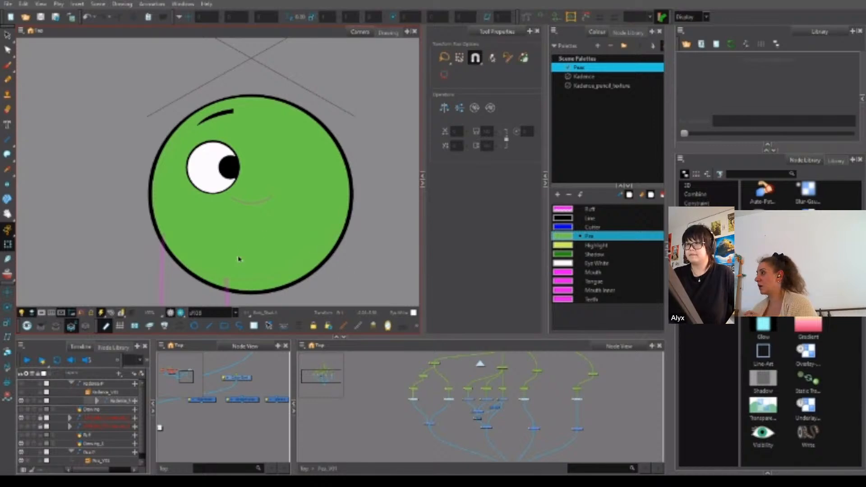
scroll(473, 395, "up", 3)
left_click(467, 400)
key("alt+s")
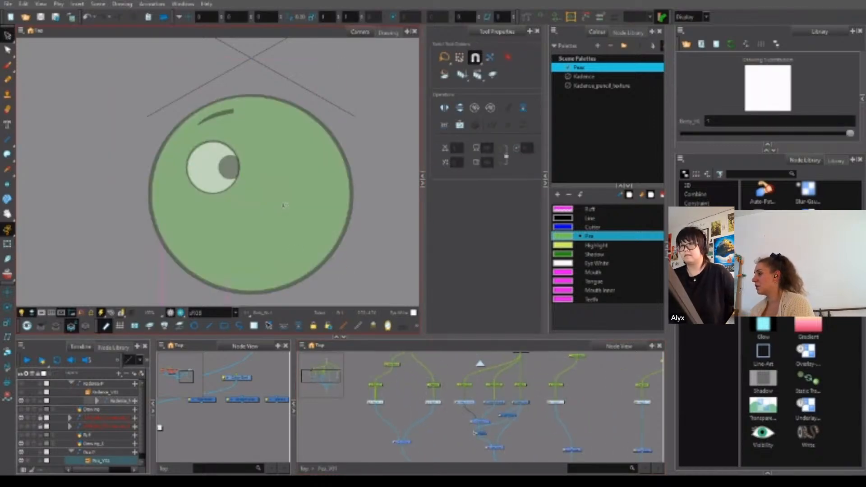
Recolour the crescent on the pea body's upper edge with the Highlight colour from the Peas palette.
left_click(277, 187)
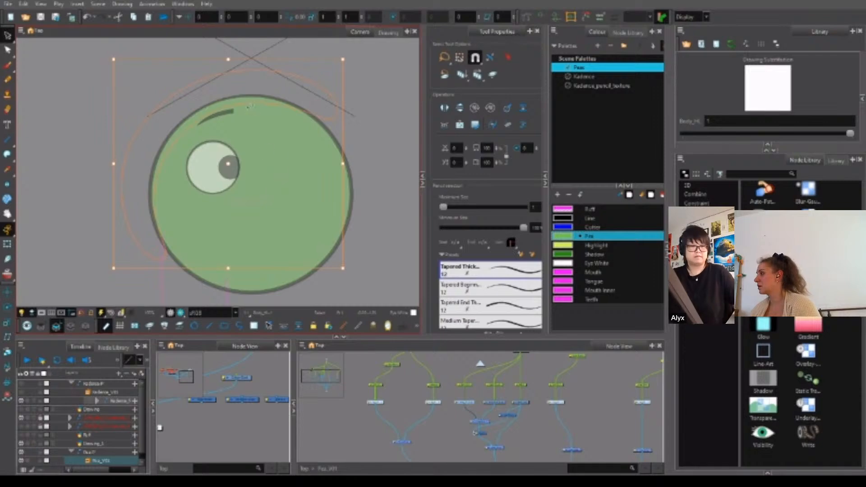
left_click(293, 49)
left_click(315, 150)
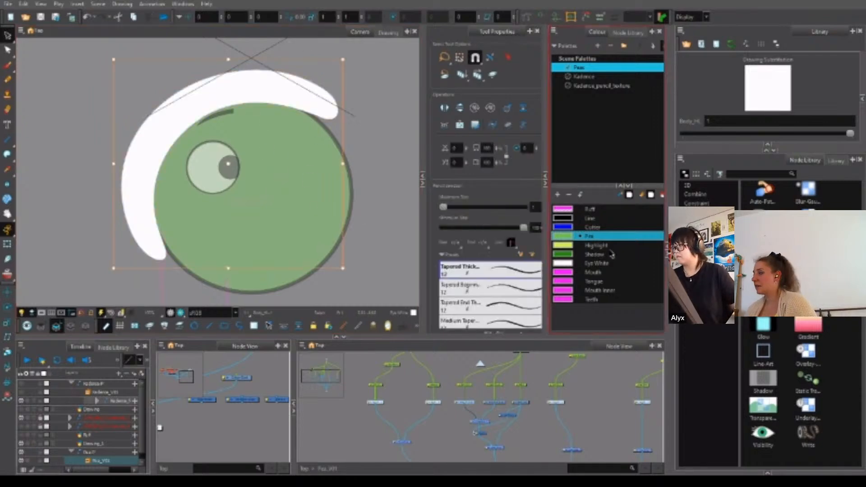
left_click(595, 245)
Recolour the Body_Shad crescent along the pea's lower edge with the Shadow colour.
left_click(495, 402)
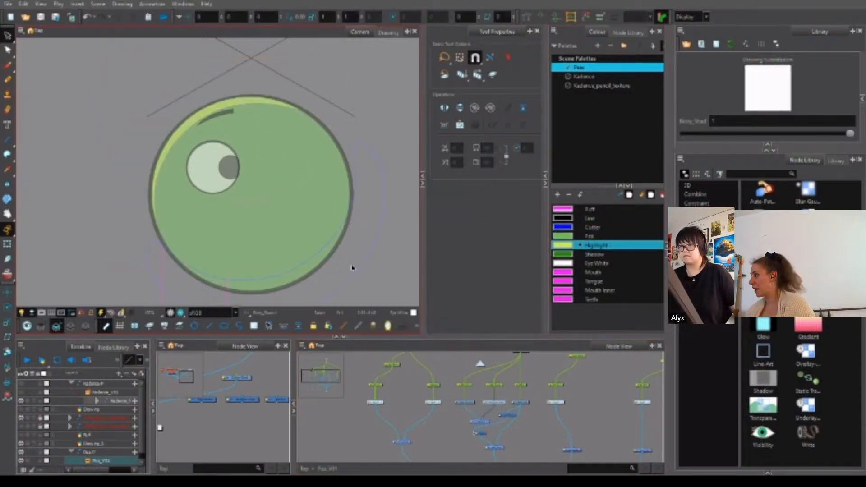
left_click(572, 254)
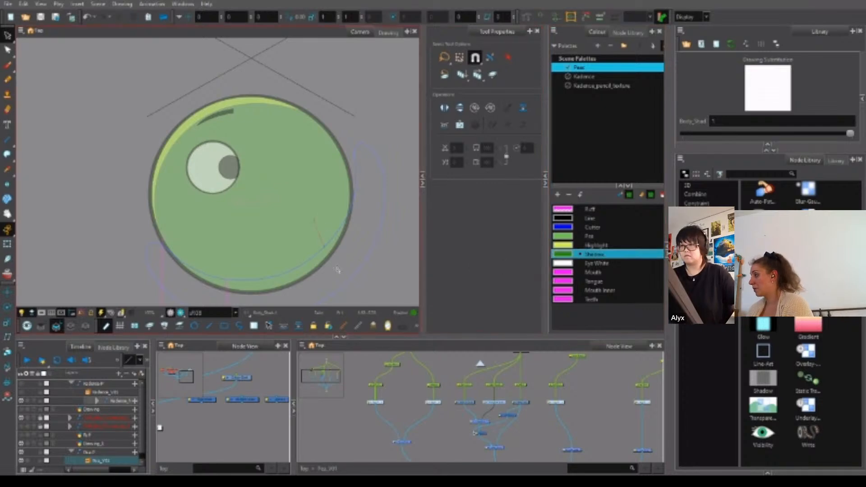
left_click_drag(337, 269, 379, 278)
left_click(8, 245)
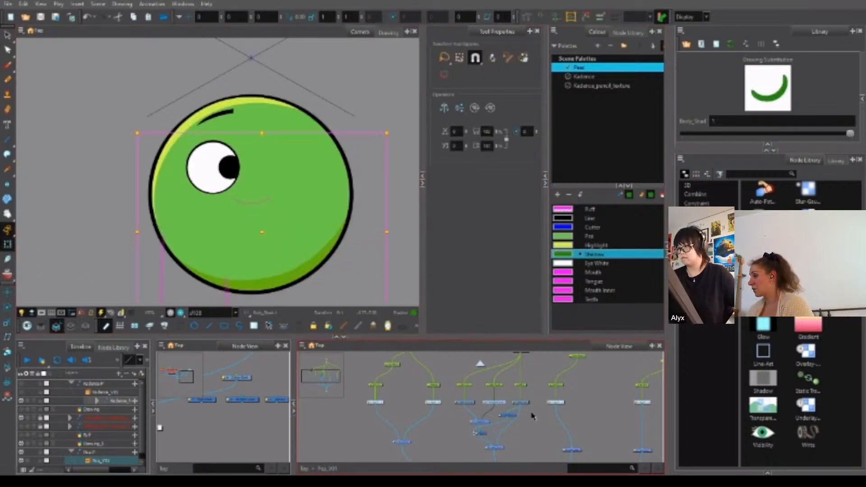
Open the Mouth group and recolour the mouth stroke with the Line colour.
left_click(433, 404)
left_click(440, 406)
left_click(451, 445)
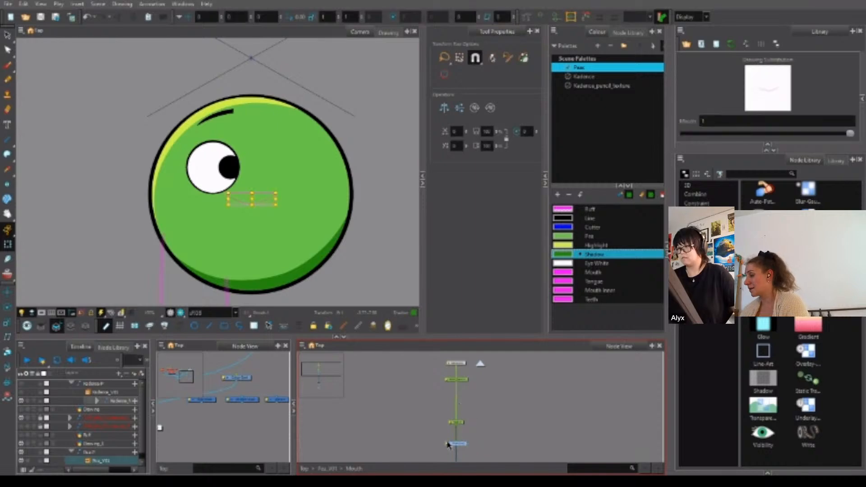
left_click(598, 218)
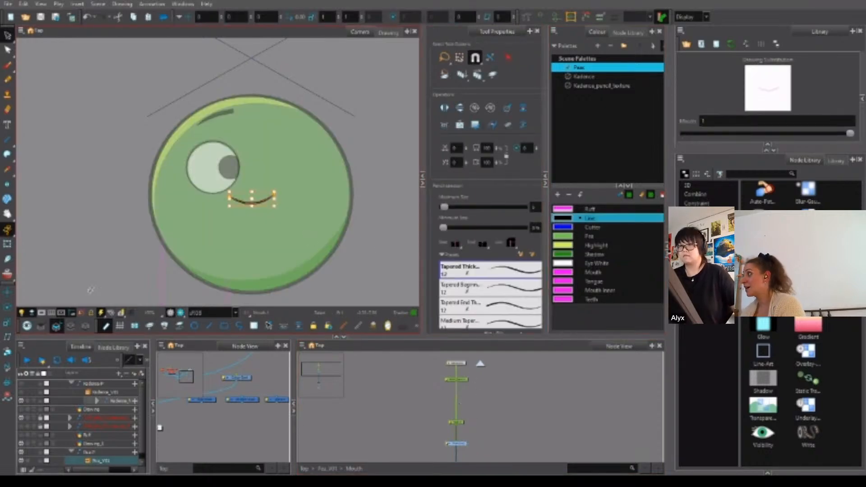
left_click(7, 245)
left_click(522, 395)
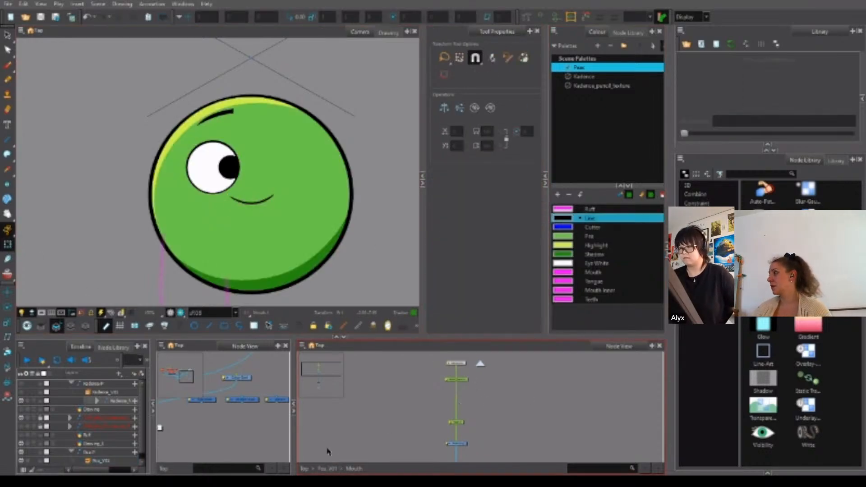
Open the Eye_FR group and reposition the pupil so it sits fully inside the white of the eye.
left_click(230, 169)
key("b")
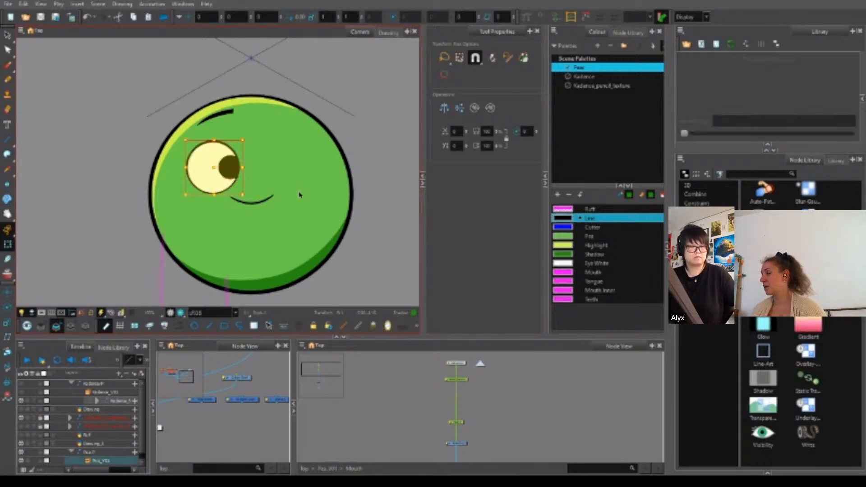
key("o")
key("ctrl+a")
key("r")
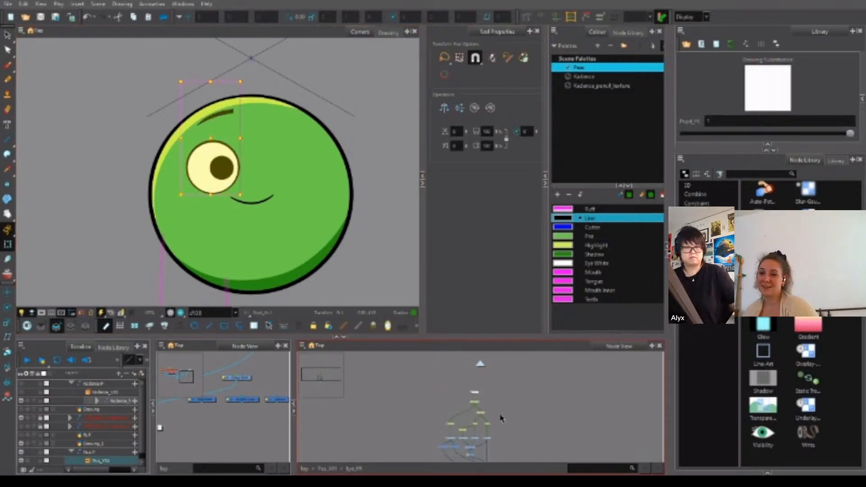
left_click(505, 420)
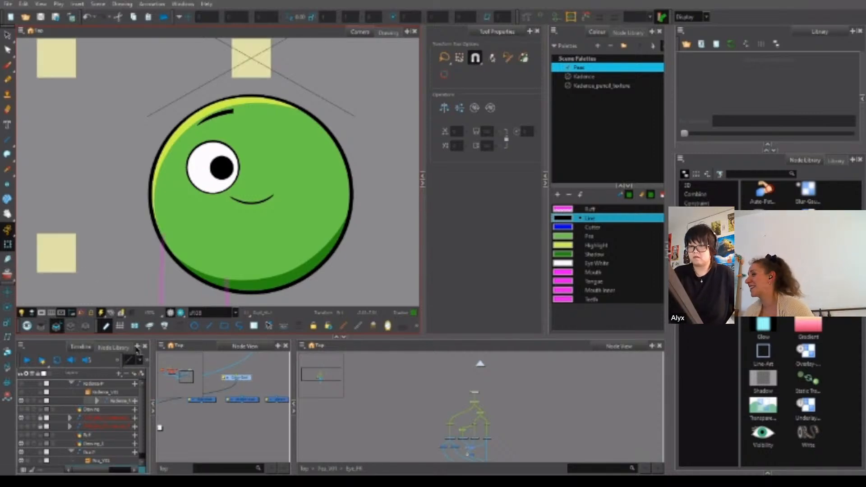
Widen the Timeline to reveal its frames, collapse the expanded layer groups and clear the selection.
left_click_drag(151, 427, 204, 429)
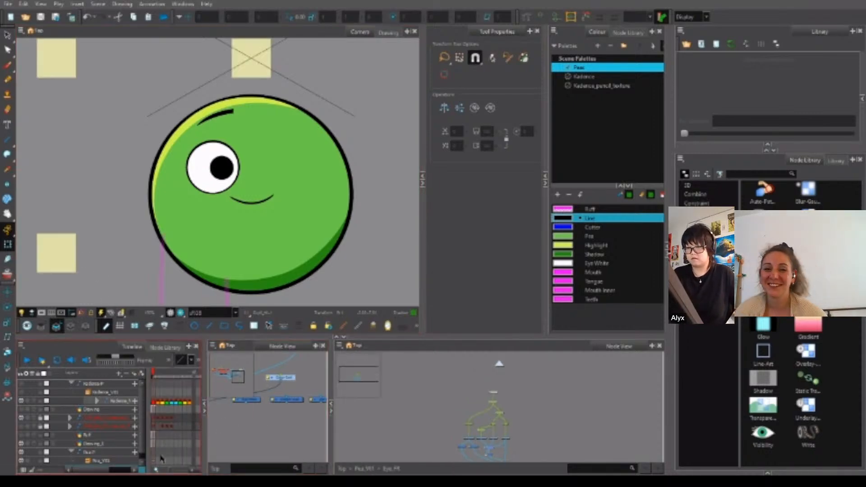
key("alt+g")
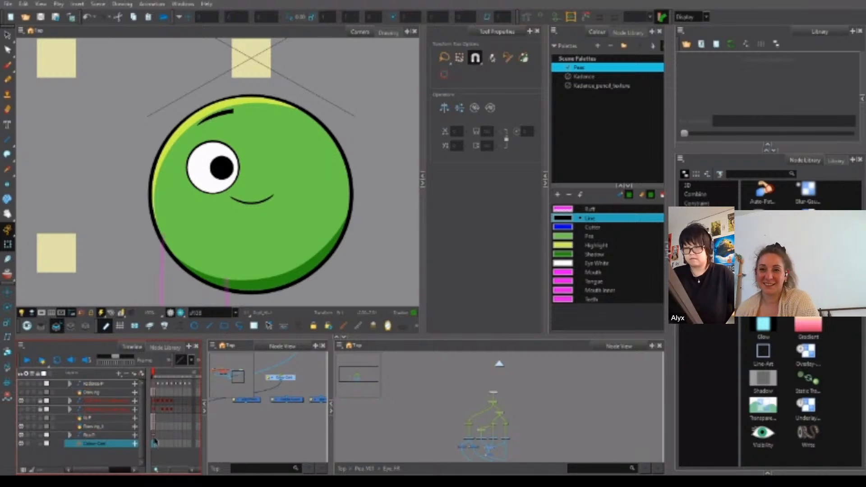
left_click(154, 436)
left_click(356, 406)
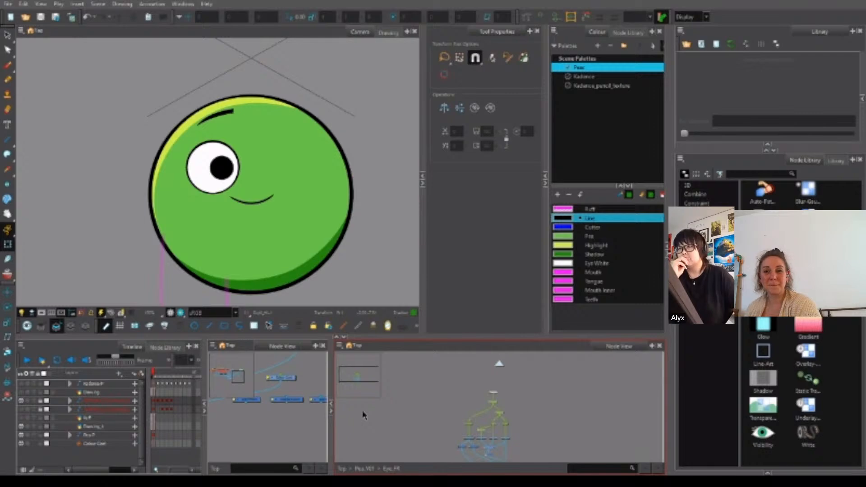
Find the reference drawings in the top-level node network and enable the pea turnaround cleanup drawing.
scroll(293, 406, "down", 2)
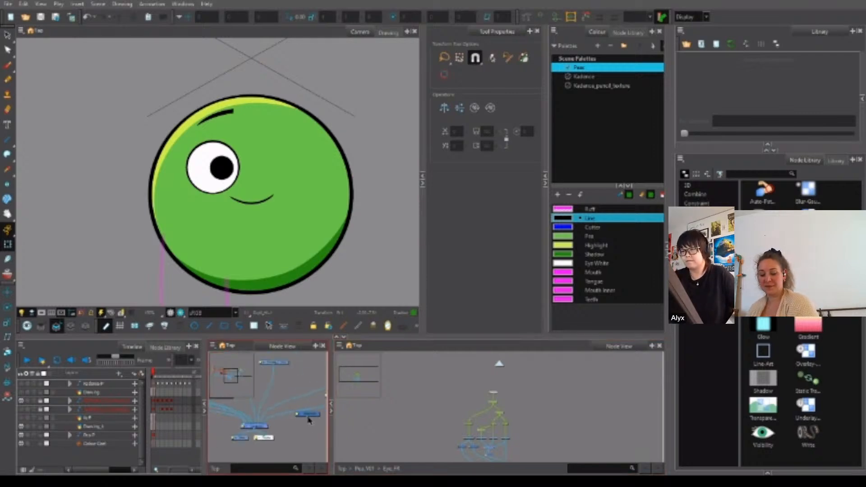
left_click_drag(253, 406, 307, 410)
left_click(291, 396)
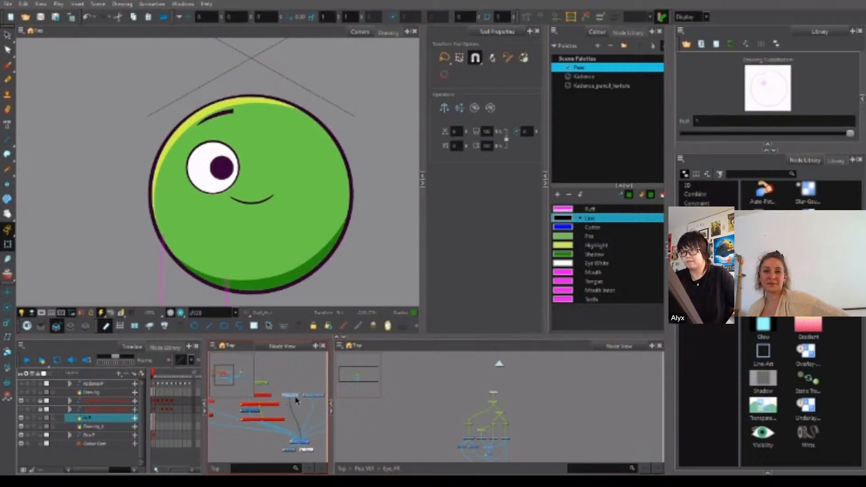
key("d")
left_click(269, 394)
key("a")
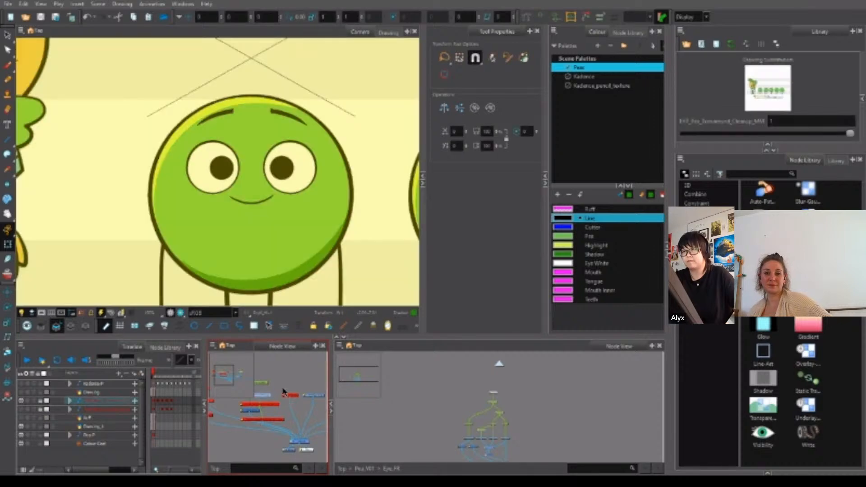
Toggle the turnaround cleanup drawing off and on to compare the coloured pea with the reference.
key("d")
key("a")
key("d")
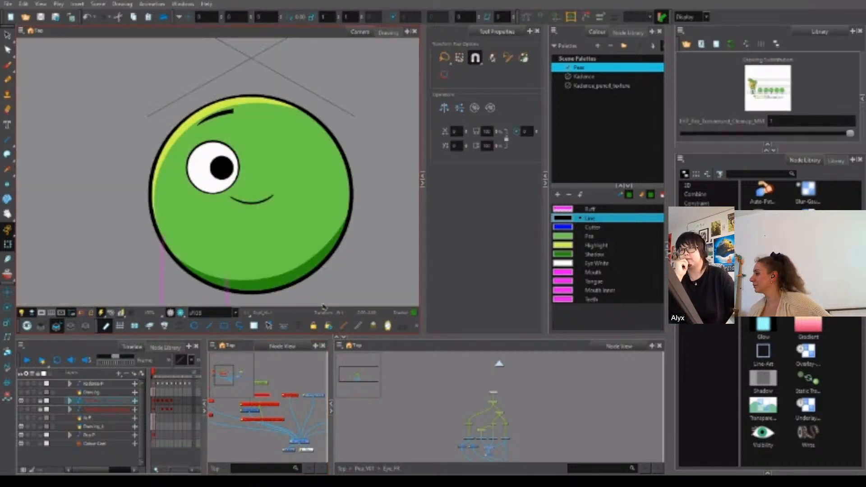
key("a")
key("d")
key("a")
key("d")
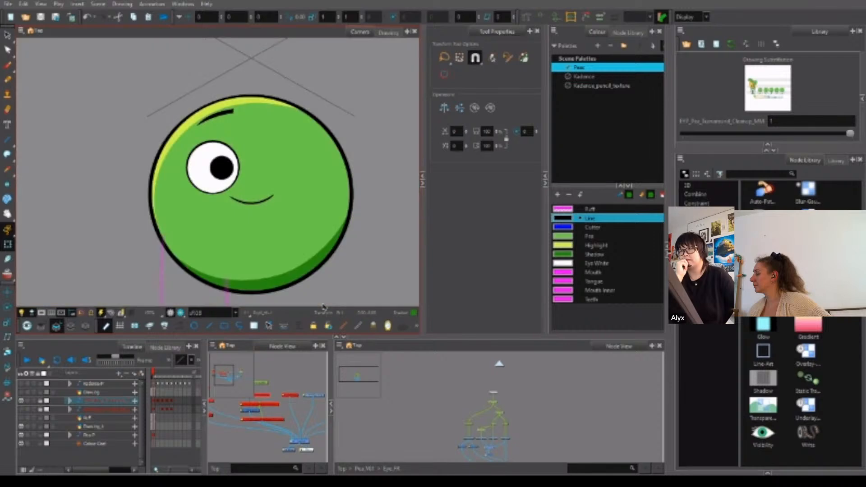
key("a")
Bring the reference's arms and legs into view, leave the Eye_FR group and return to the pea's main group.
left_click_drag(323, 303, 311, 225)
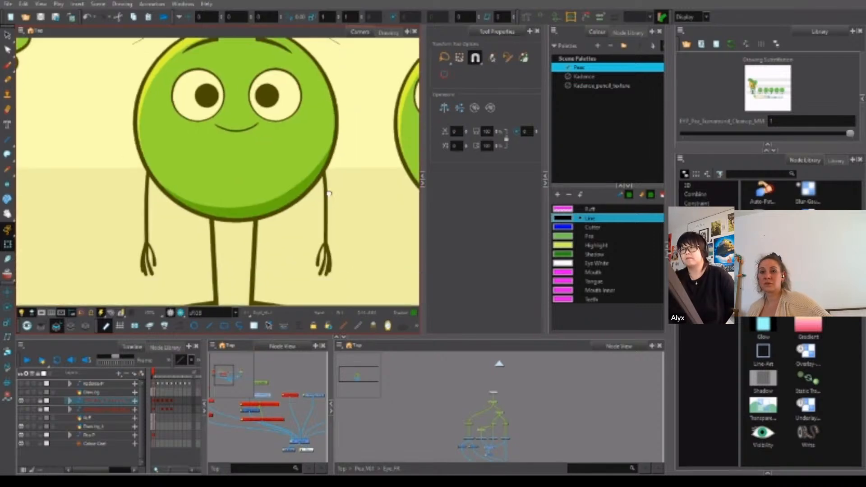
scroll(336, 170, "down", 2)
left_click(427, 394)
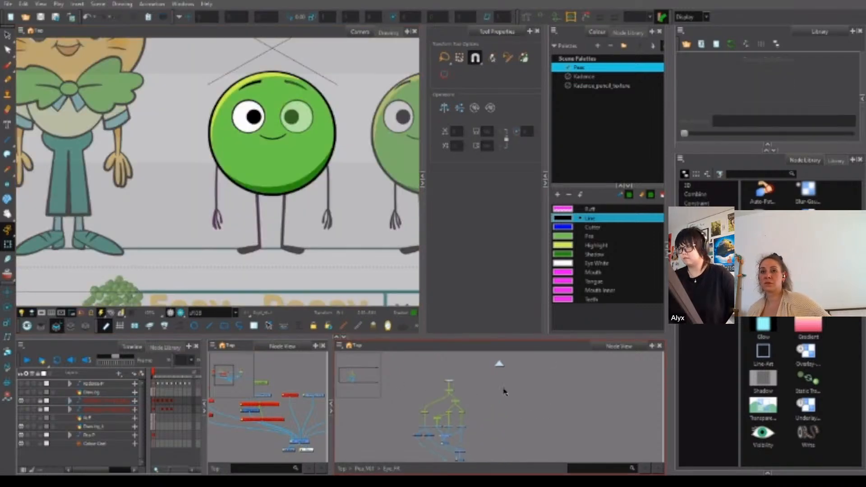
left_click(379, 469)
scroll(451, 406, "up", 3)
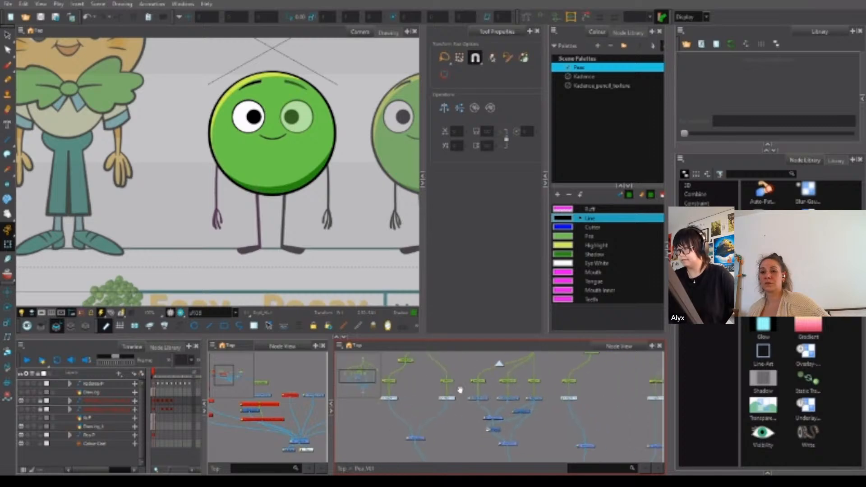
Locate the Arm_FR group beside the Body drawing in the pea's node network and open it.
left_click(493, 401)
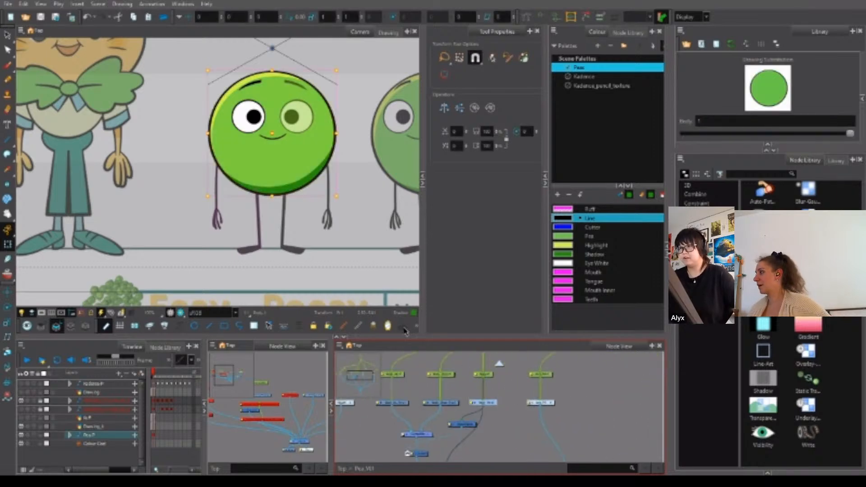
scroll(311, 192, "up", 3)
scroll(311, 192, "down", 2)
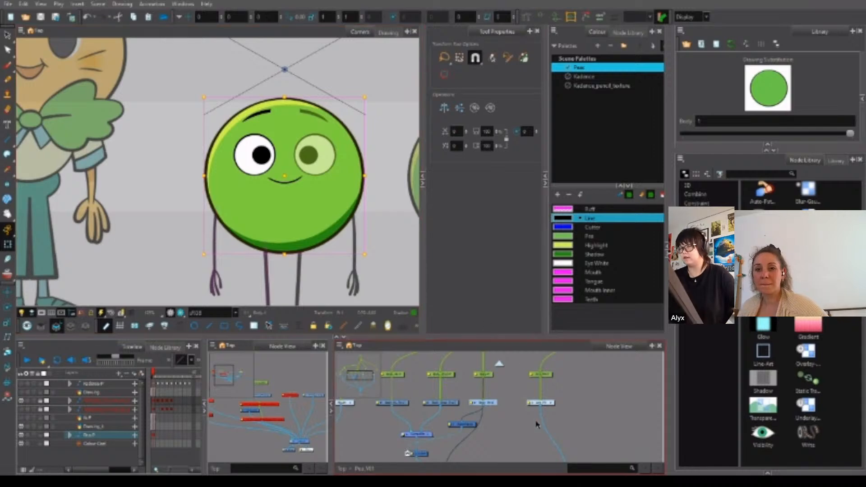
left_click(501, 425)
scroll(560, 398, "up", 3)
scroll(560, 406, "down", 3)
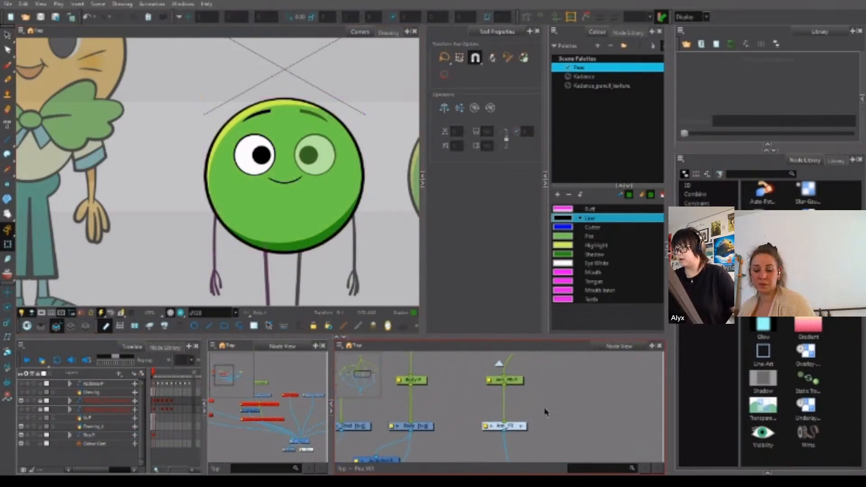
left_click(531, 416)
scroll(532, 416, "up", 3)
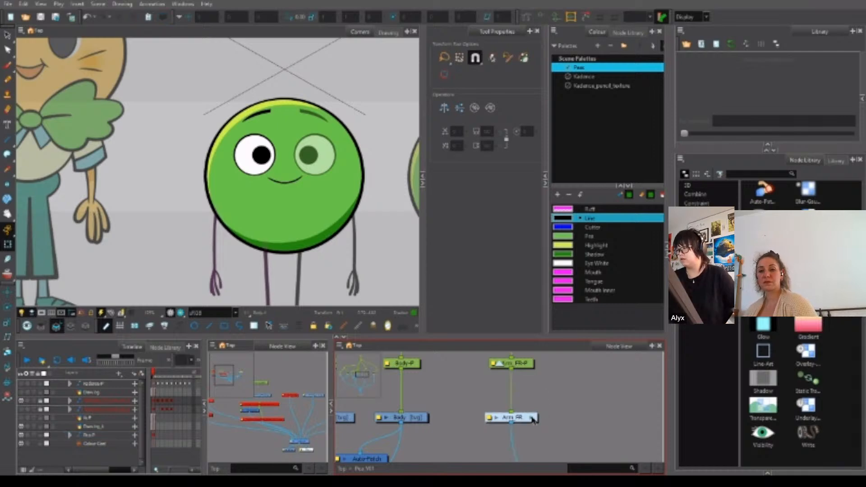
left_click(532, 417)
scroll(535, 404, "up", 4)
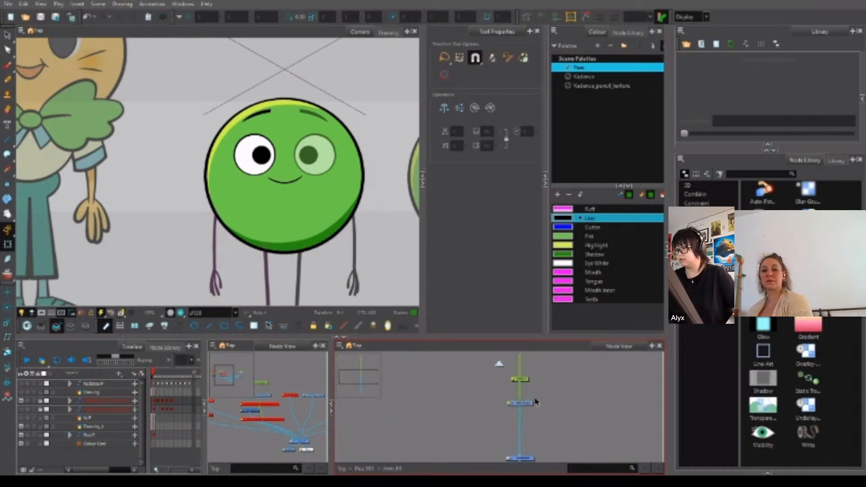
Make two duplicates of the Arm drawing inside the Arm_FR group and connect both to the group's composite.
left_click(520, 405)
key("ctrl+v")
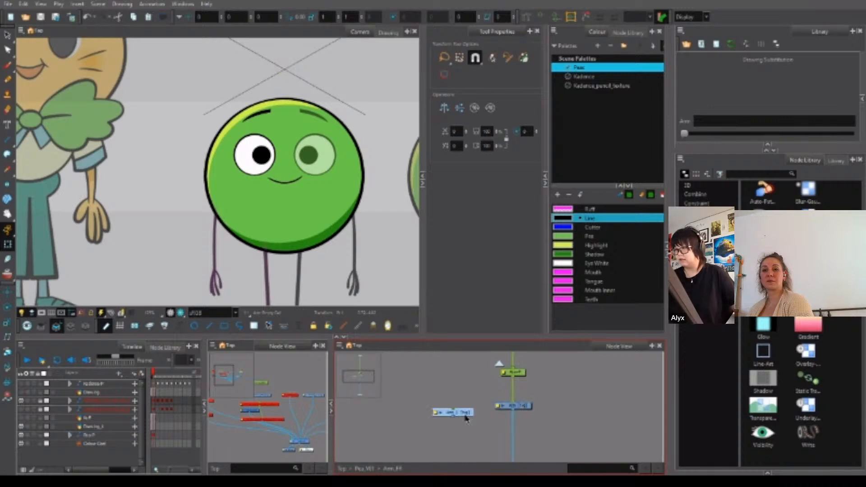
left_click_drag(467, 416, 386, 405)
left_click_drag(470, 378, 519, 446)
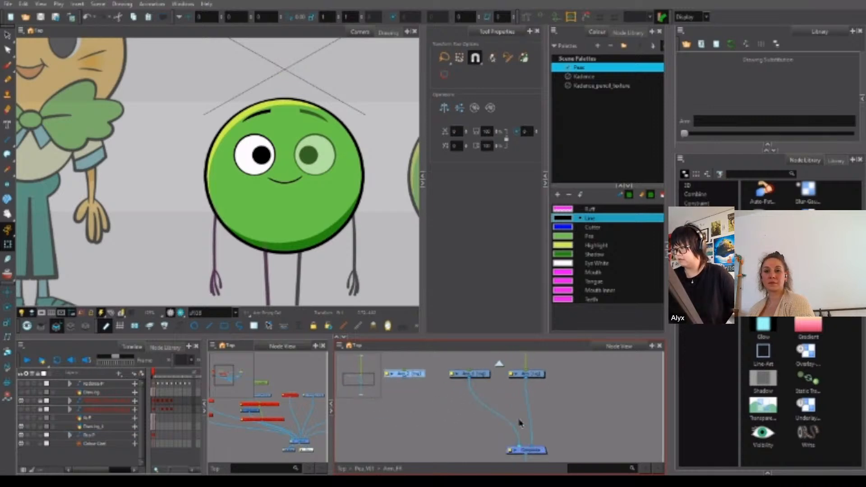
left_click_drag(403, 379, 515, 443)
left_click_drag(517, 396, 515, 441)
left_click(485, 416)
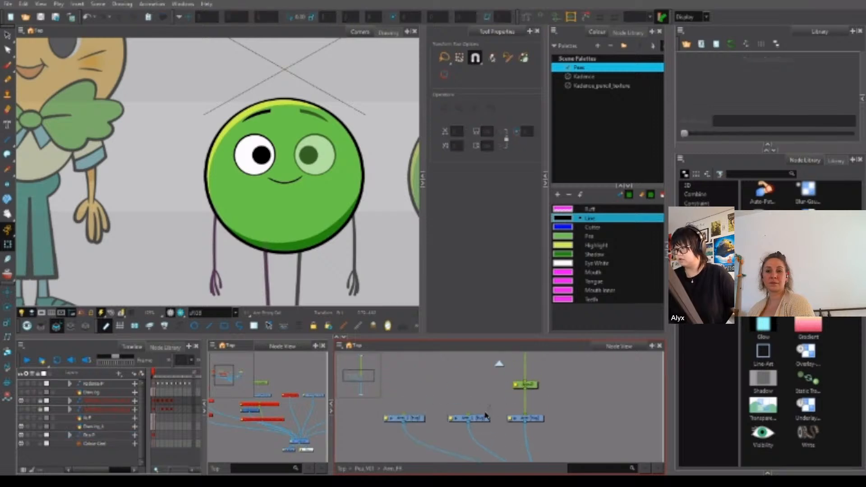
Rename the middle arm duplicate, next to the original Arm drawing, as Forearm.
left_click(537, 419)
double_click(485, 418)
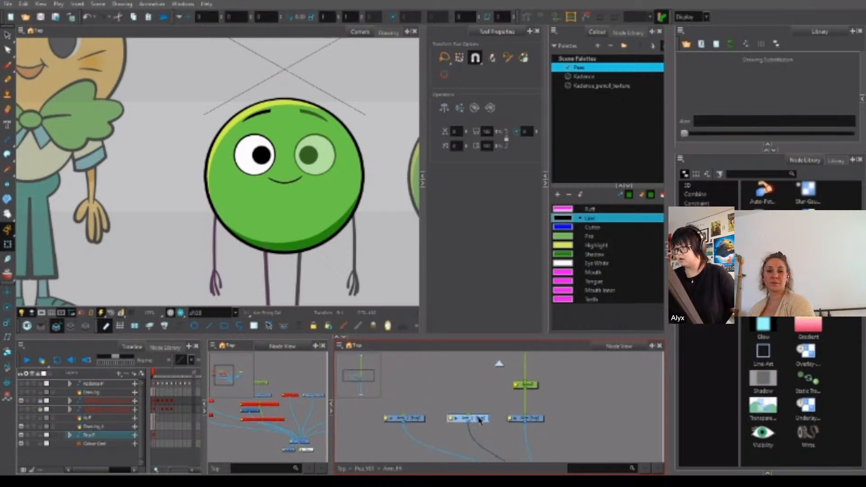
left_click(469, 114)
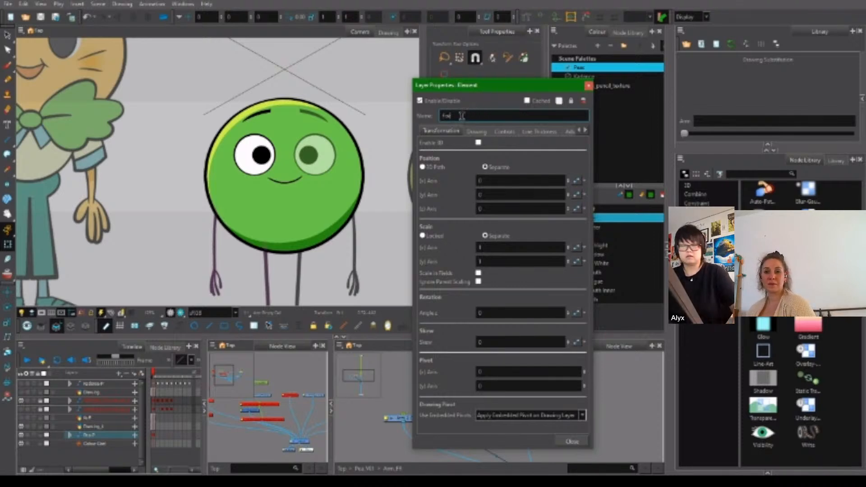
left_click(589, 85)
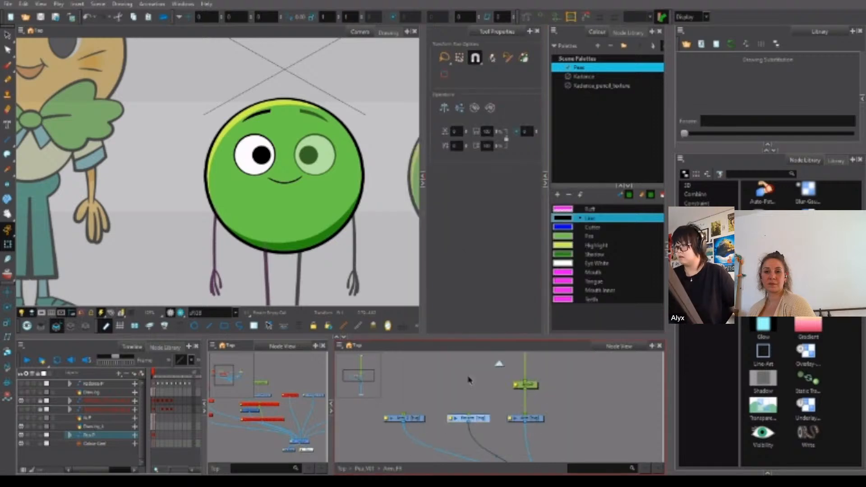
Rename the remaining arm duplicate, at the far end from the original Arm drawing, as Hand.
double_click(418, 419)
left_click_drag(465, 116, 436, 116)
left_click(469, 116)
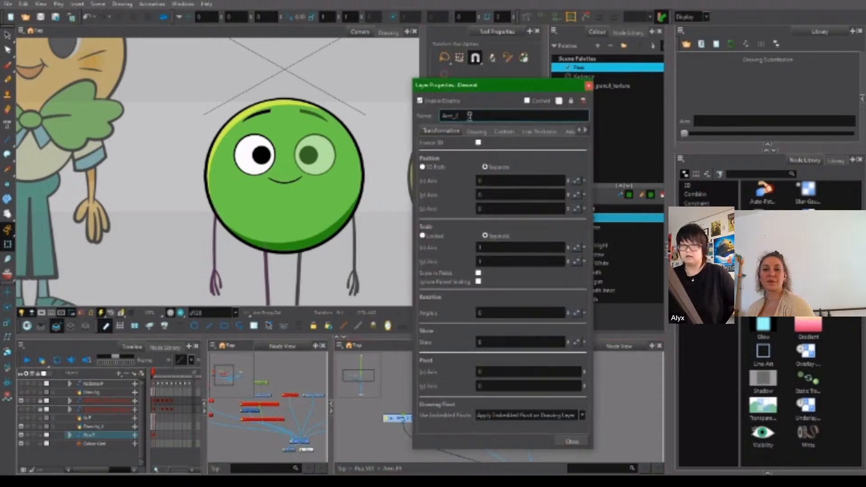
double_click(461, 113)
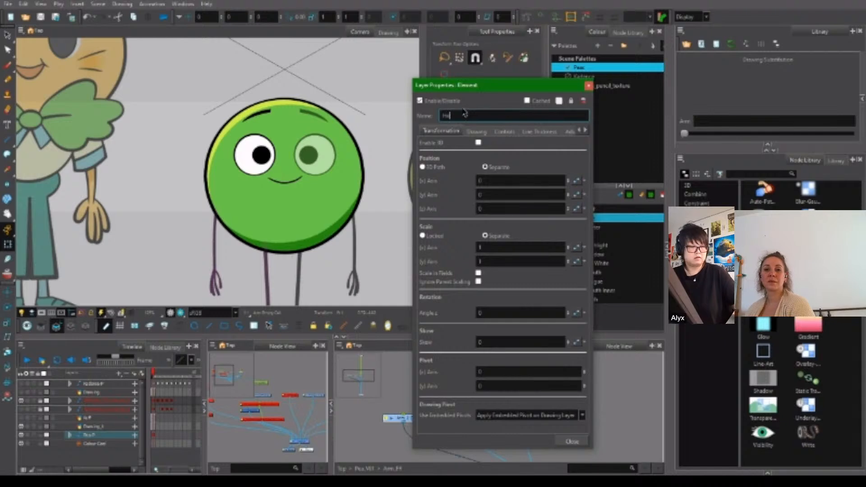
left_click(588, 87)
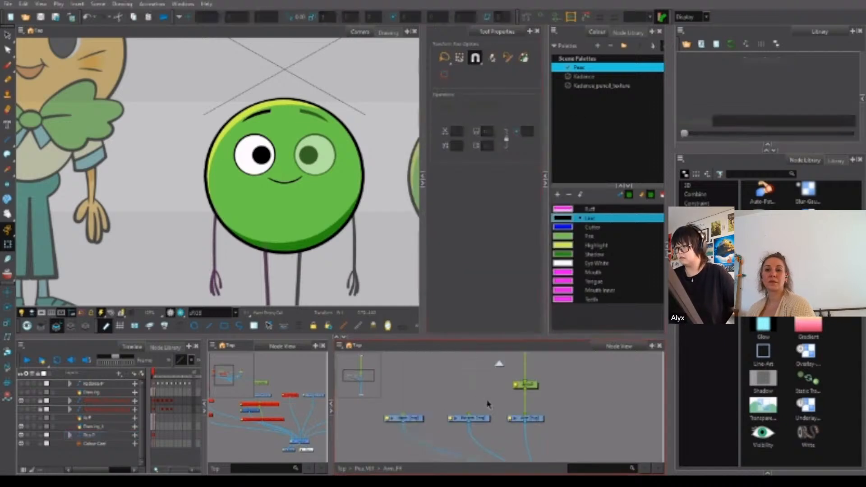
Add a parent peg to the Forearm and Hand drawings and place each peg above its drawing.
key("ctrl+p")
left_click_drag(472, 401, 477, 386)
left_click_drag(406, 402, 411, 389)
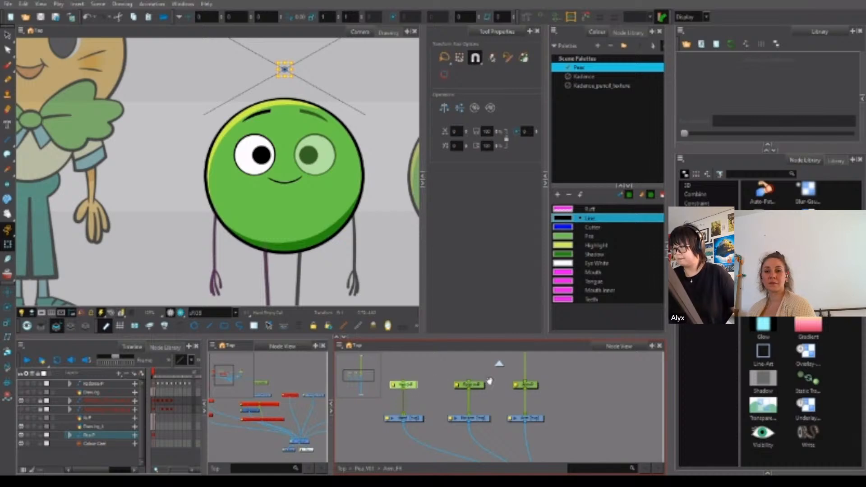
Add a second peg above both the Forearm peg and the Arm peg, and raise the Arm's one.
scroll(489, 381, "down", 3)
key("ctrl+p")
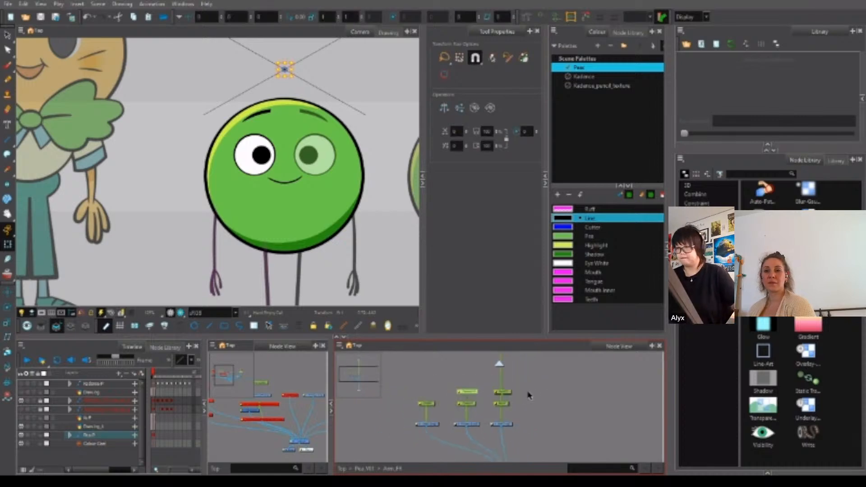
left_click(528, 395)
scroll(508, 392, "up", 1)
left_click_drag(503, 391, 506, 364)
scroll(506, 412, "down", 2)
Position the Arm's upper peg well above the other pegs and rename it.
left_click_drag(517, 373, 500, 387)
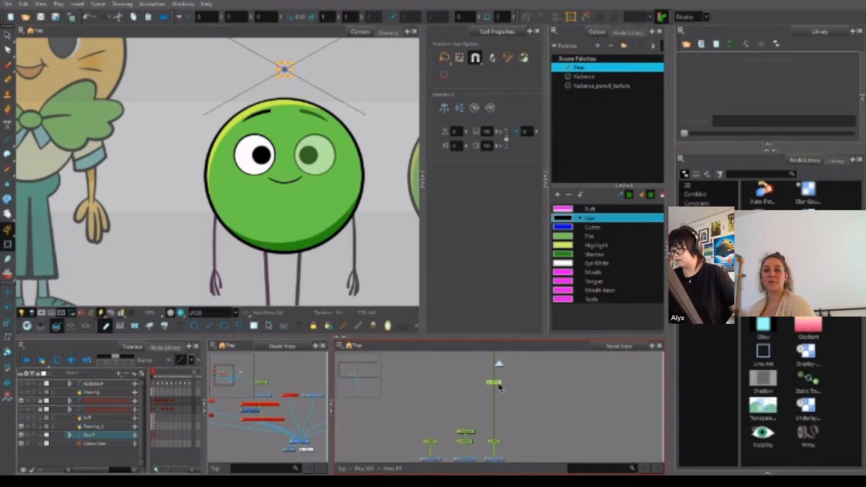
double_click(501, 384)
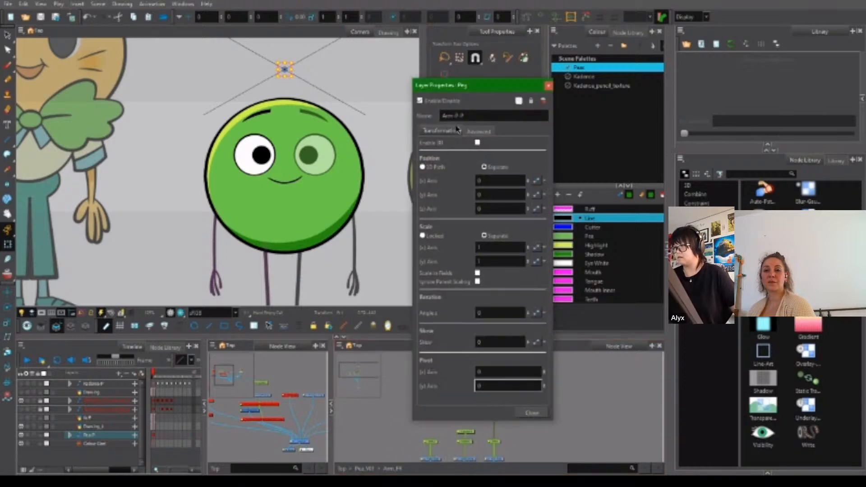
left_click(549, 85)
Connect the Forearm's upper peg beneath the Arm's upper peg, and the Hand peg beneath the Forearm's upper peg.
scroll(471, 434, "up", 2)
left_click_drag(470, 436, 470, 406)
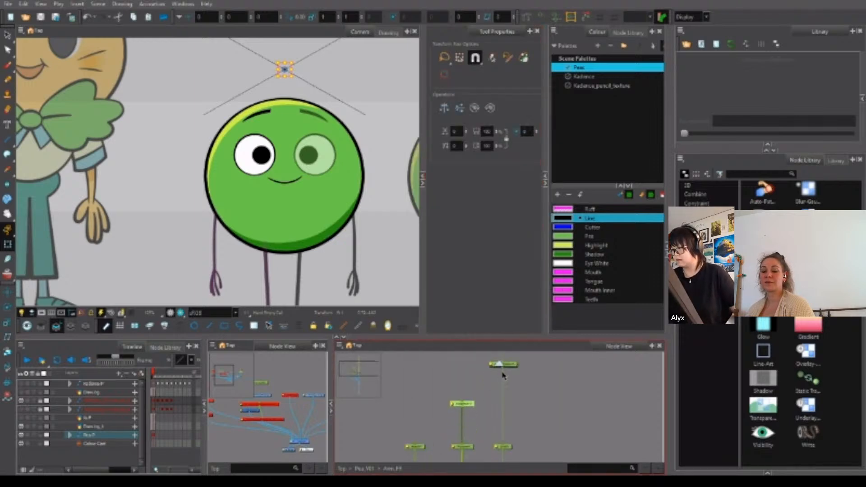
left_click_drag(503, 373, 466, 419)
left_click_drag(478, 421, 445, 438)
Rename the Forearm's upper peg to match the naming of the Arm's upper peg.
double_click(496, 397)
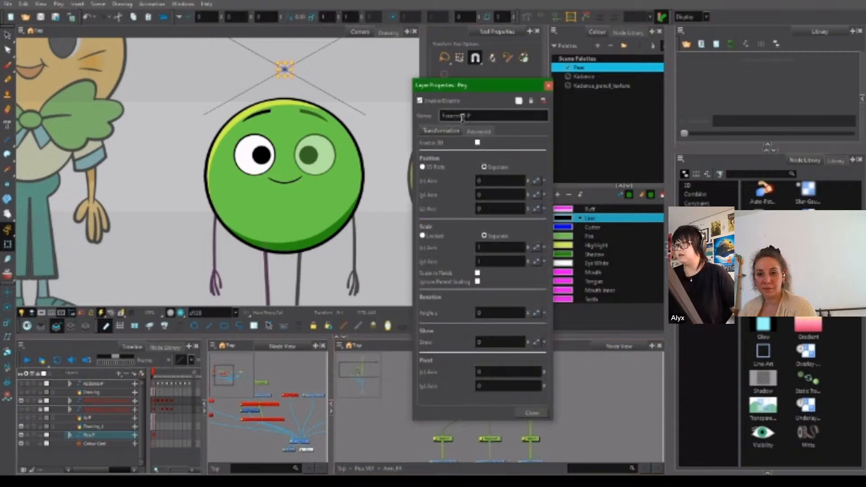
type("Forearm_P")
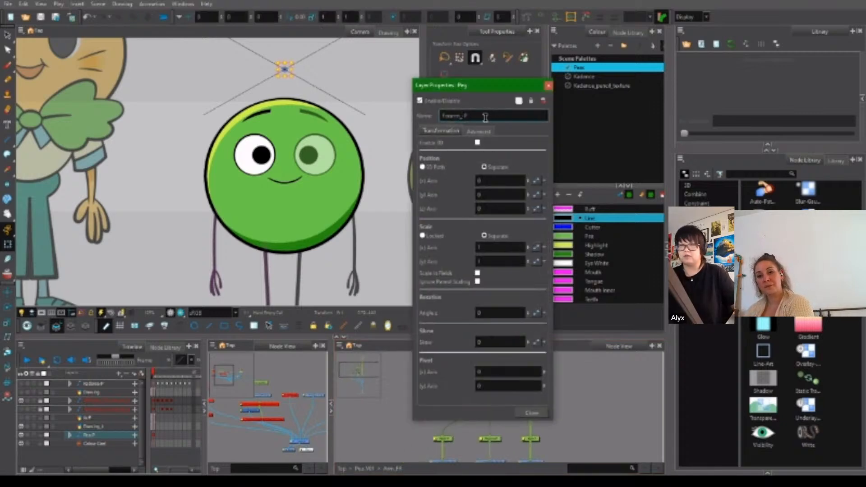
left_click(548, 86)
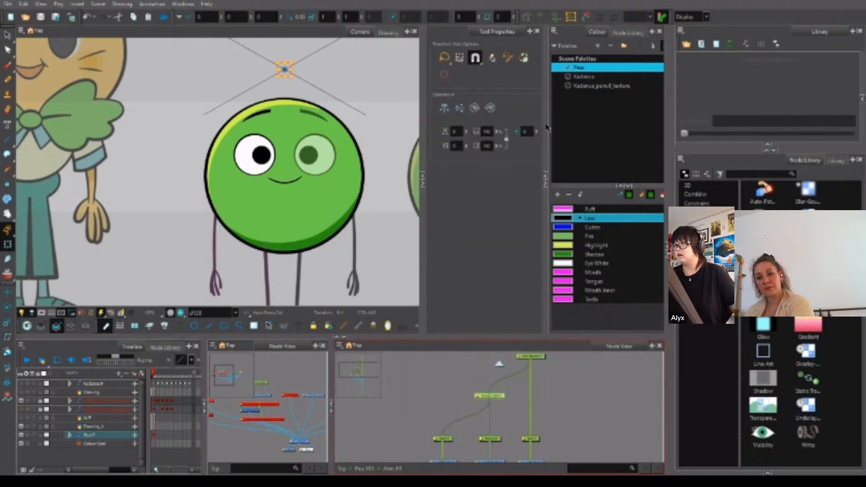
Rename the composite node in the Arm_FR group as Arm_Comp.
left_click_drag(552, 423, 534, 394)
scroll(533, 394, "down", 2)
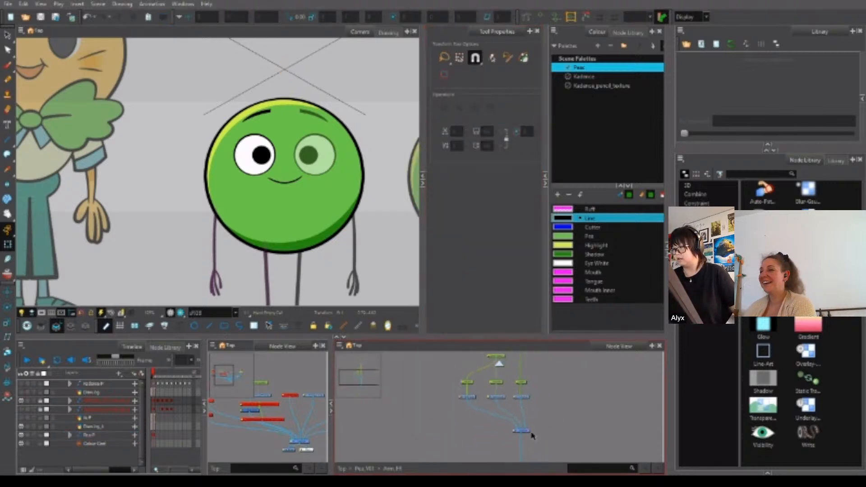
scroll(528, 435, "up", 2)
mouse_move(523, 435)
left_mouse_down()
mouse_move(519, 453)
mouse_move(539, 361)
mouse_move(517, 427)
left_mouse_up()
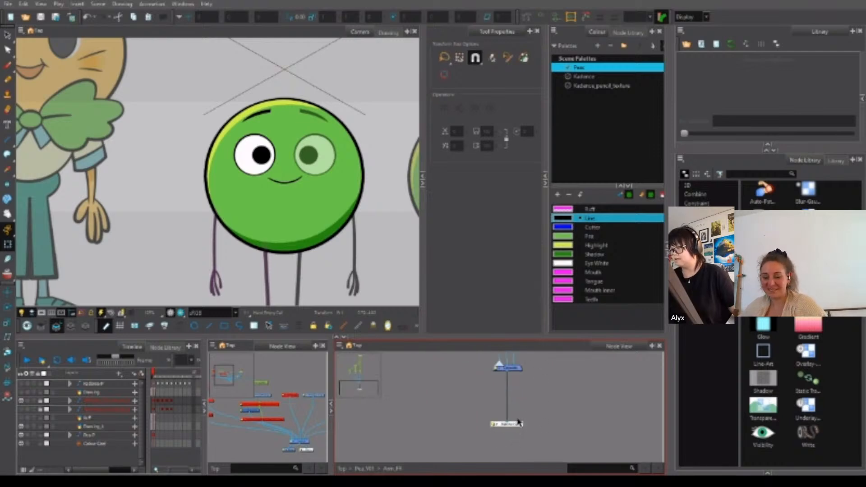
left_click(495, 368)
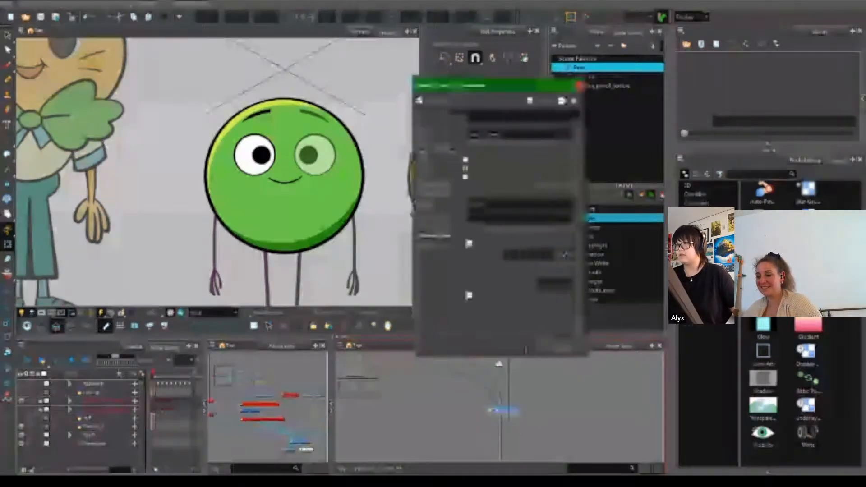
left_click_drag(458, 116, 469, 115)
key("BackSpace")
key("Home")
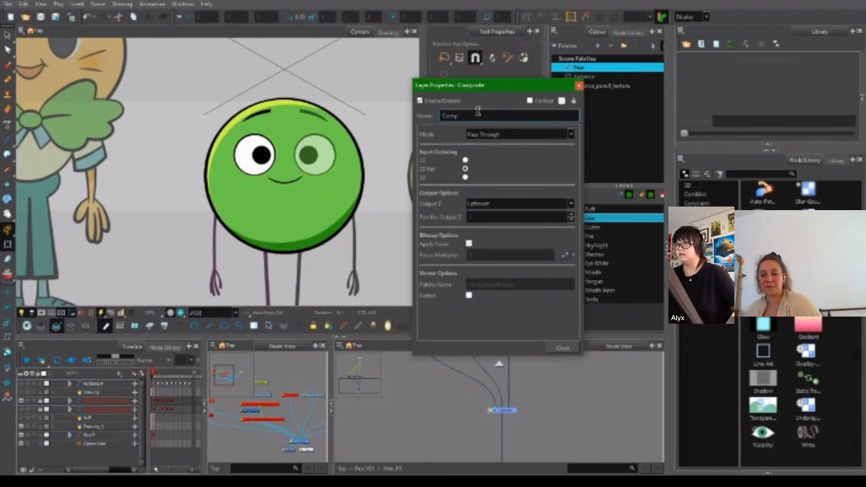
type("A")
type("rm_")
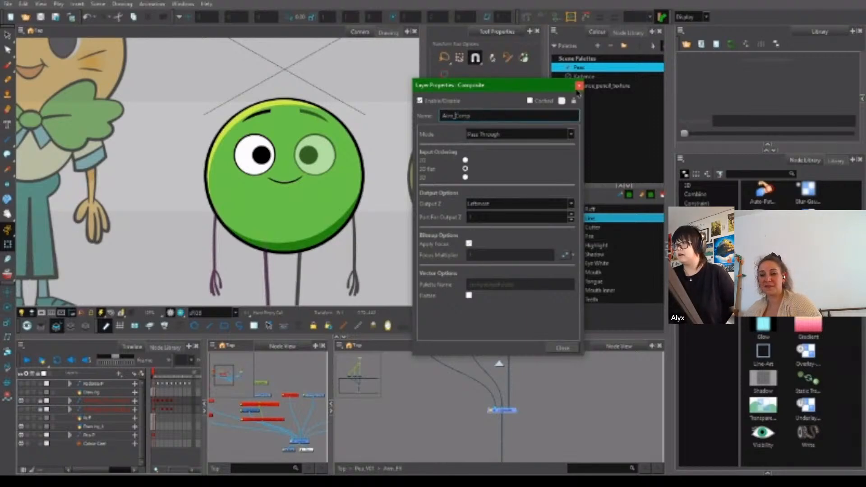
left_click(579, 86)
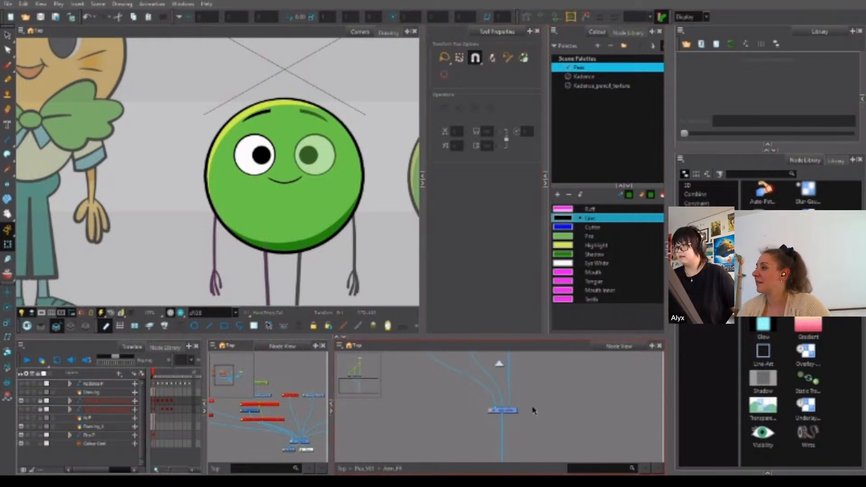
Review the Arm_FR network from the composite and output through the Hand, Forearm and Arm drawings up to the pegs and group input.
left_click(513, 413)
left_click_drag(523, 455, 529, 401)
left_click(517, 405)
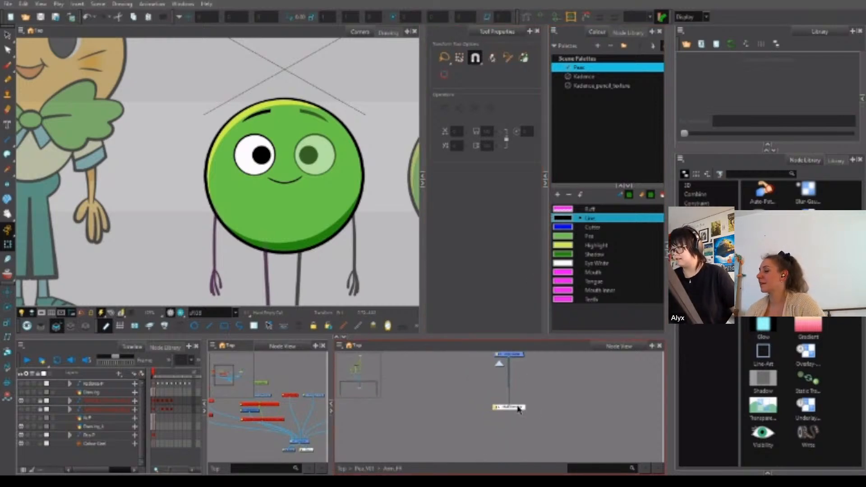
left_click_drag(536, 361, 531, 410)
left_click_drag(520, 376, 477, 393)
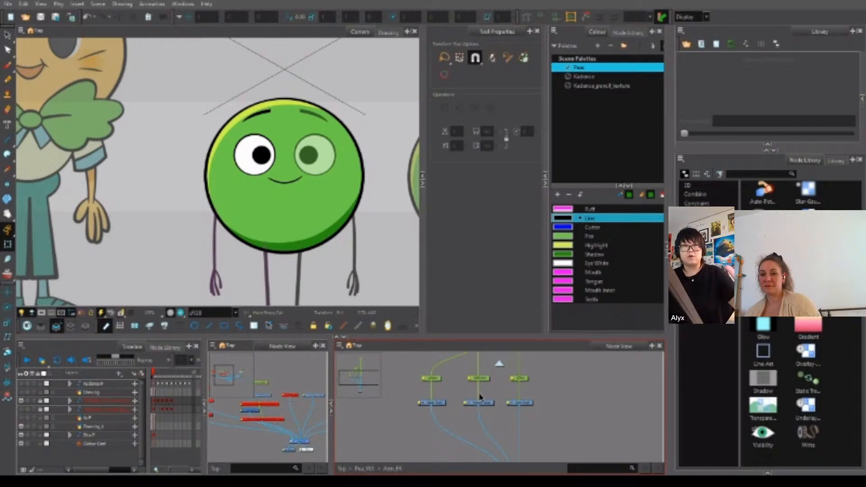
left_click(487, 402)
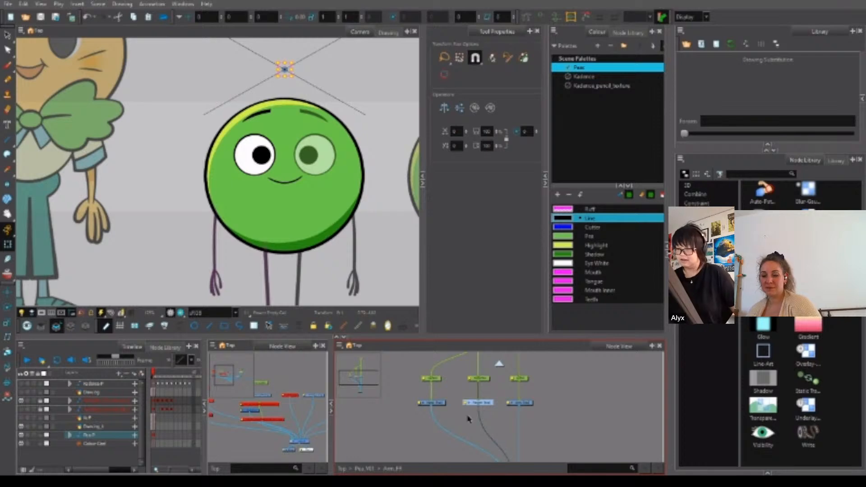
left_click(432, 403)
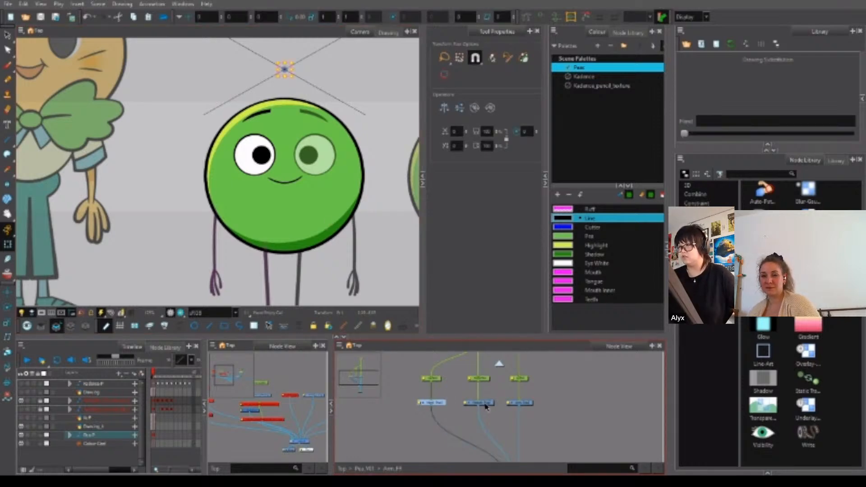
left_click(520, 402)
scroll(536, 384, "up", 1)
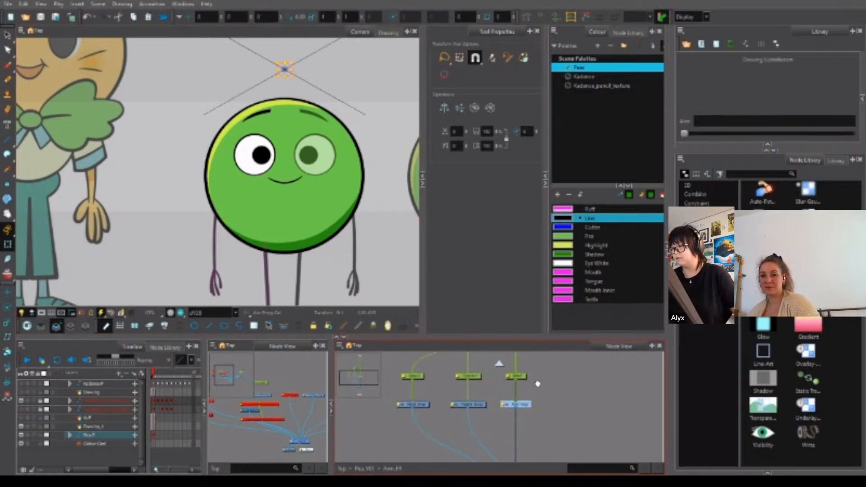
scroll(537, 384, "down", 4)
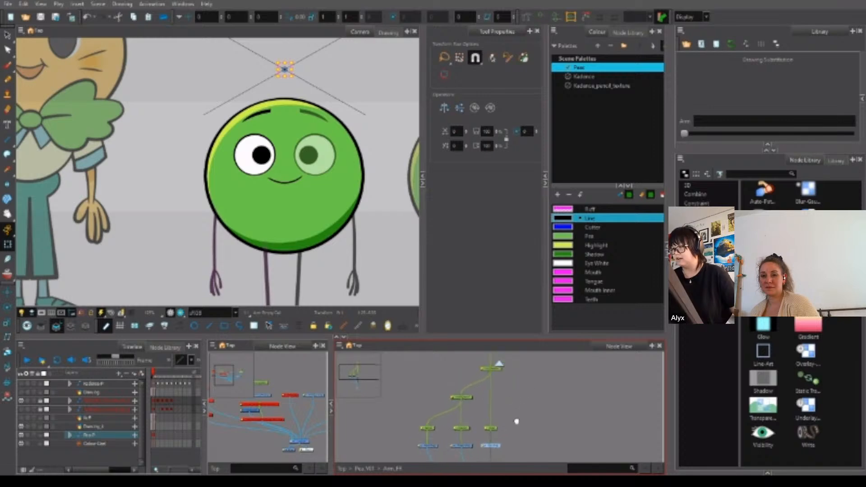
scroll(516, 421, "up", 4)
left_click(500, 387)
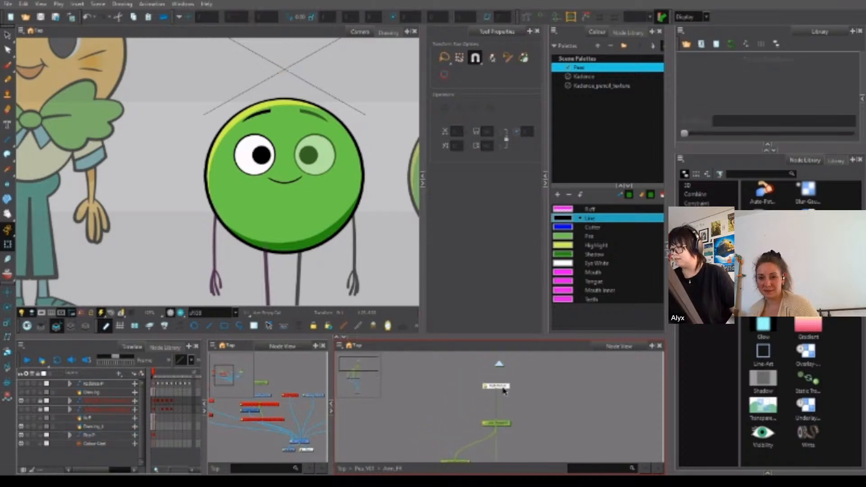
left_click(532, 418)
scroll(528, 415, "down", 3)
left_click_drag(519, 433, 536, 387)
scroll(476, 393, "up", 3)
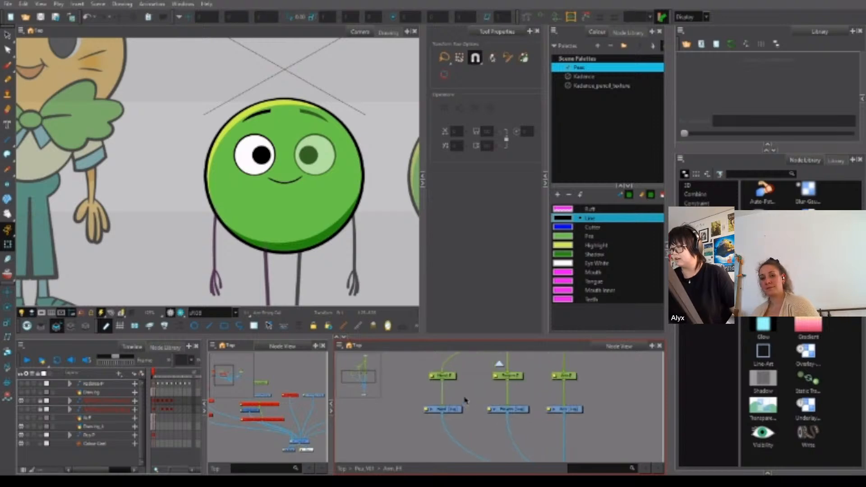
Copy the purple arm strokes from the Drawing_1 sketch into the Arm drawing, and disable the Drawing_1 node.
left_click(440, 409)
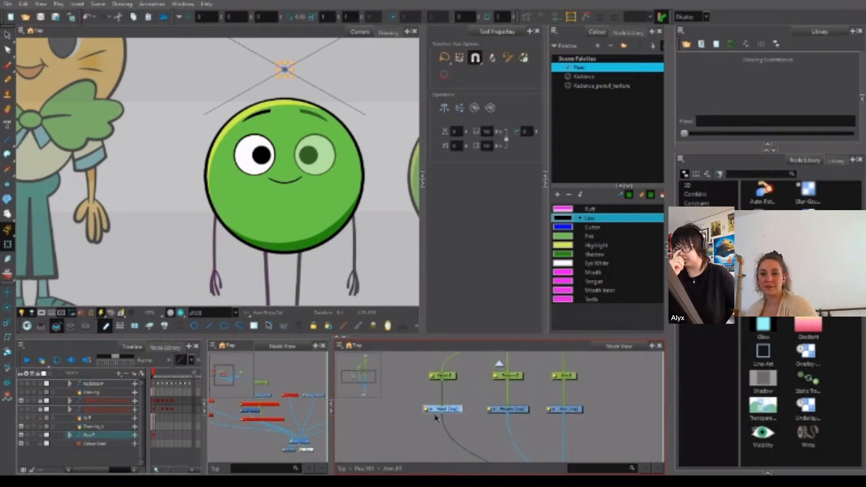
scroll(293, 408, "up", 3)
left_click(307, 396)
key("alt+s")
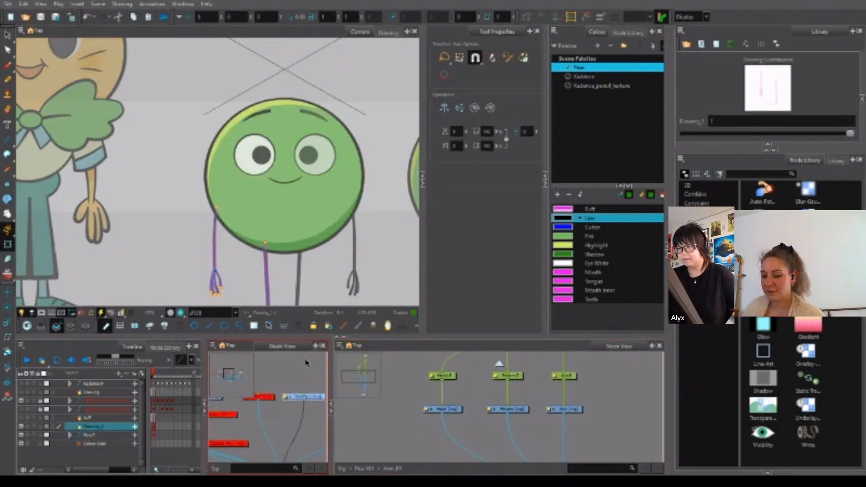
left_click_drag(220, 303, 223, 300)
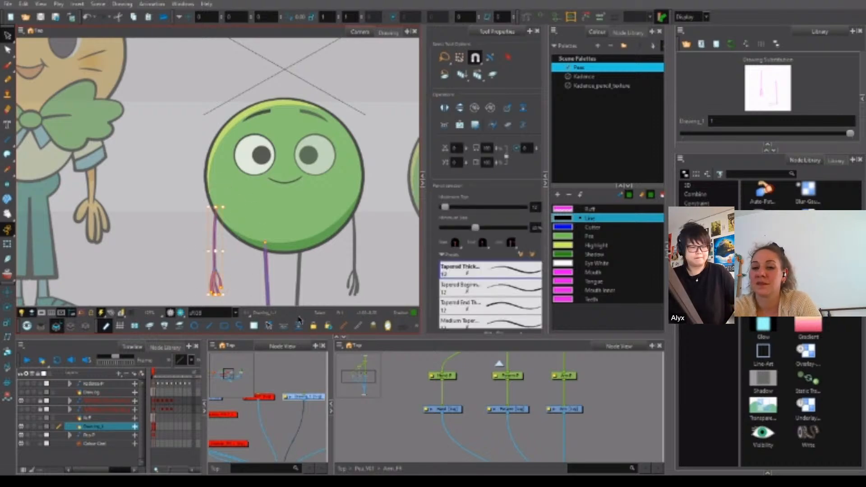
left_click(569, 409)
key("ctrl+v")
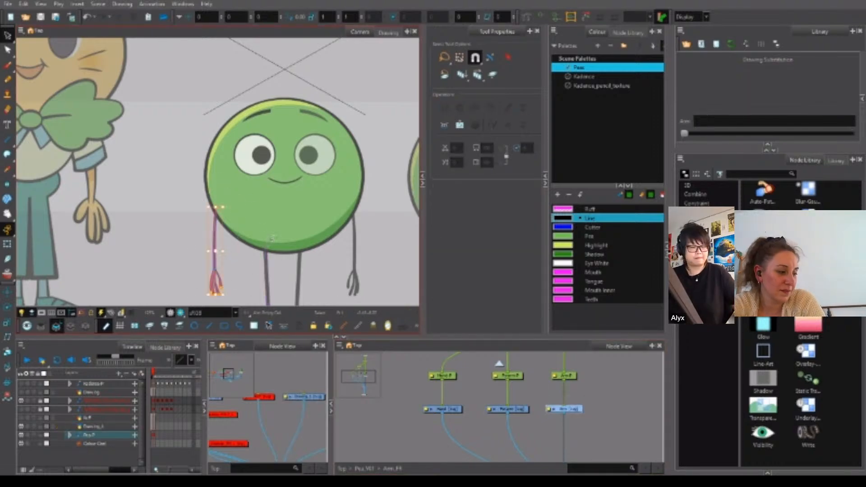
left_click(307, 396)
key("d")
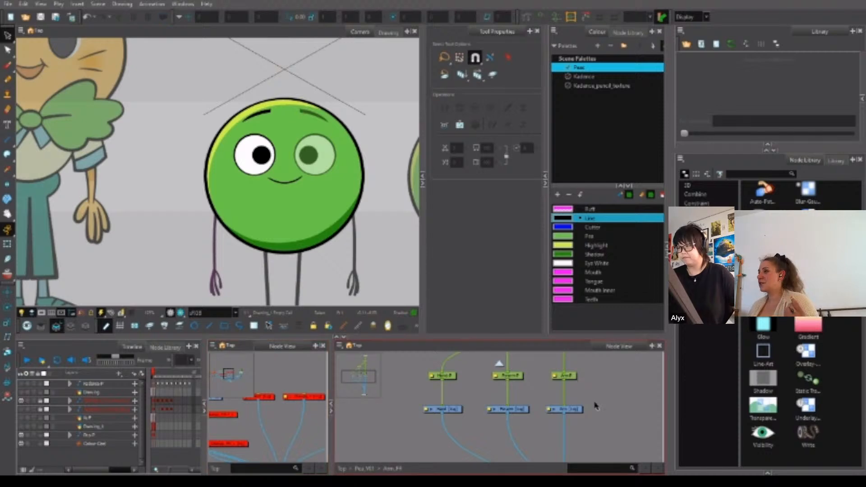
Copy all of the Arm drawing's artwork into both the Hand and Forearm drawings.
left_click(566, 409)
left_click_drag(235, 285, 282, 224)
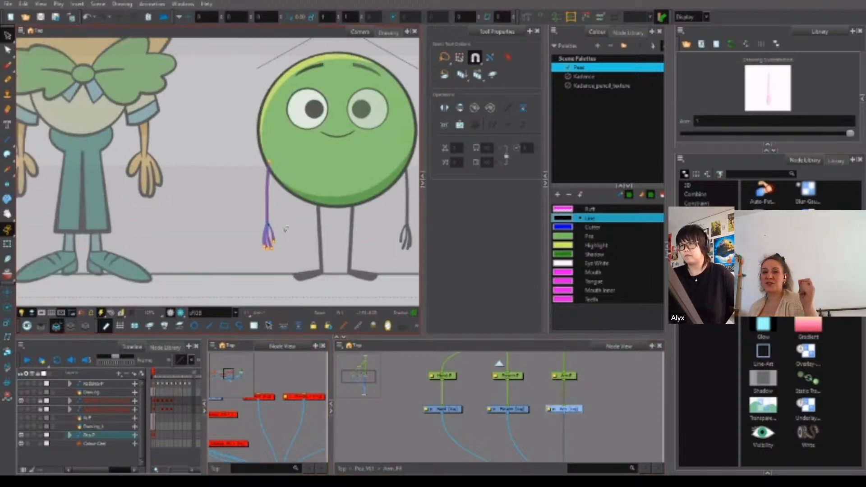
key("ctrl+a")
left_click_drag(466, 396, 423, 428)
key("ctrl+v")
left_click(300, 249)
left_click(507, 408)
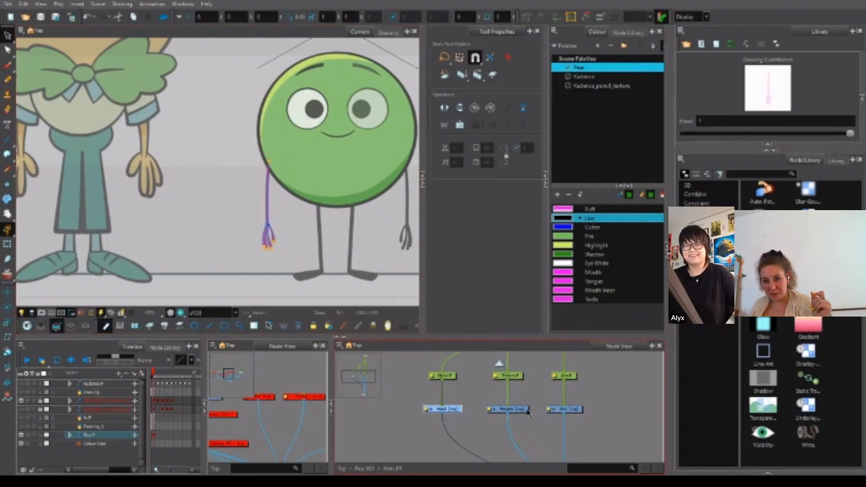
key("ctrl+v")
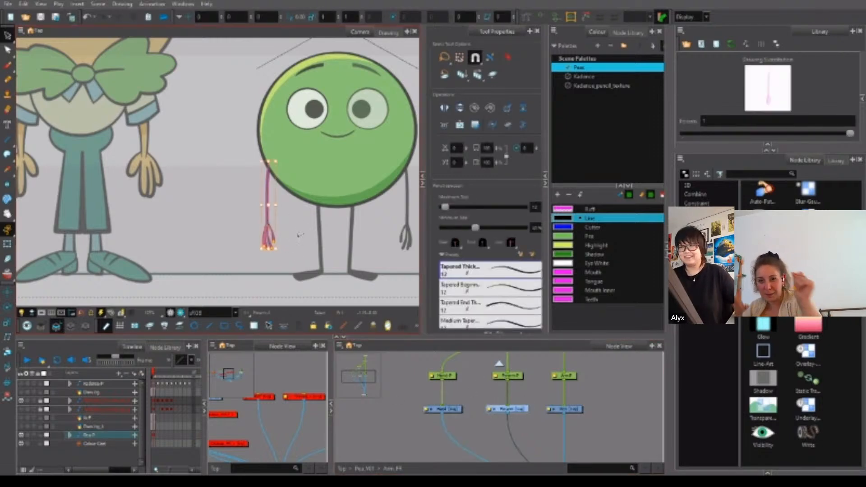
left_click(298, 236)
left_click_drag(588, 405, 559, 420)
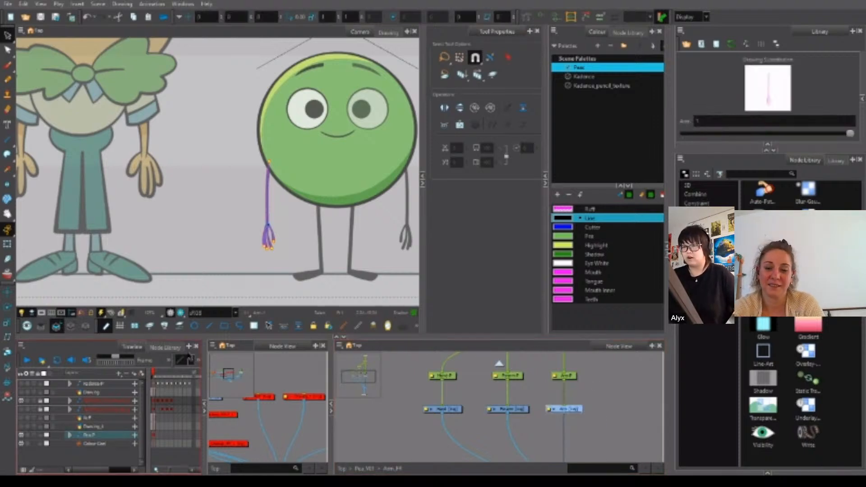
left_click(198, 361)
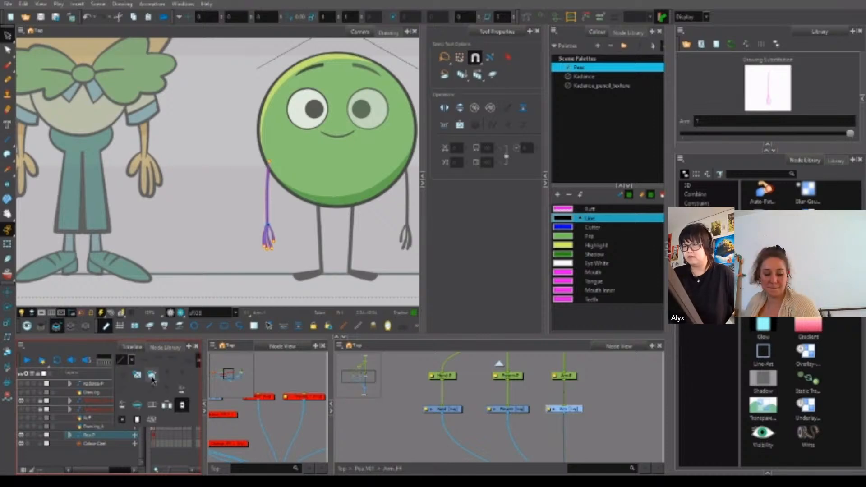
left_click(411, 388)
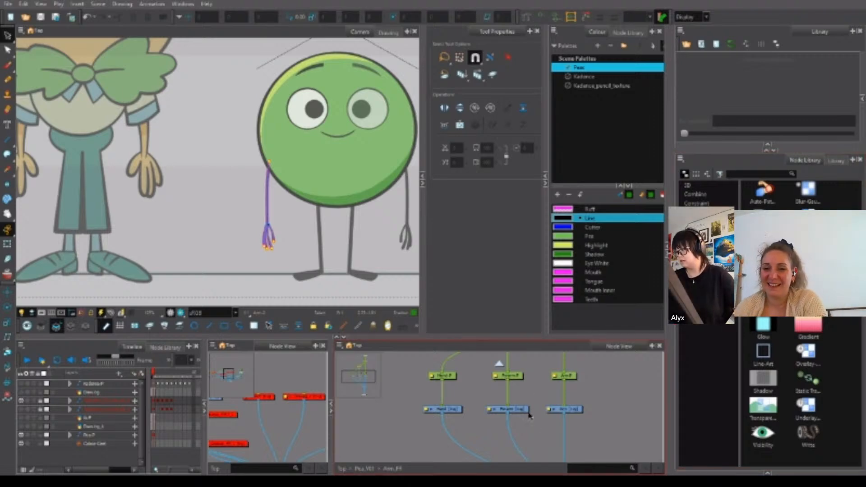
Correct the name of the middle drawing in the Arm_FR group to Forearm.
double_click(520, 410)
left_click(451, 116)
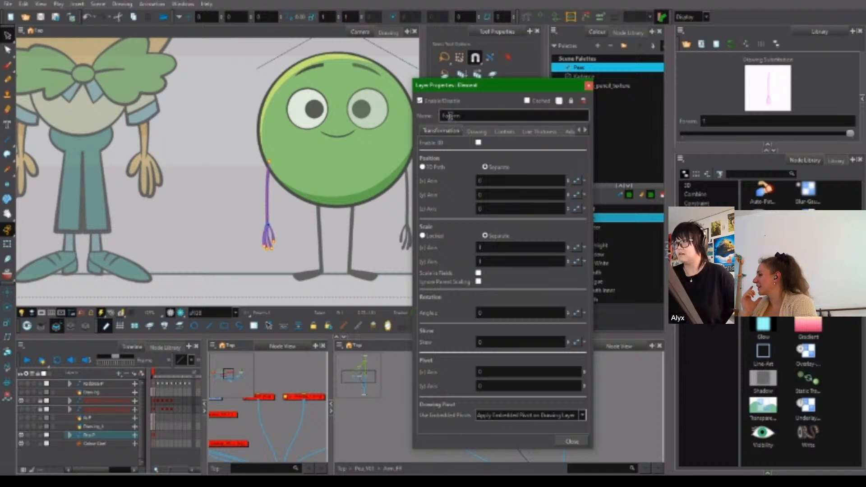
type("e")
key("BackSpace")
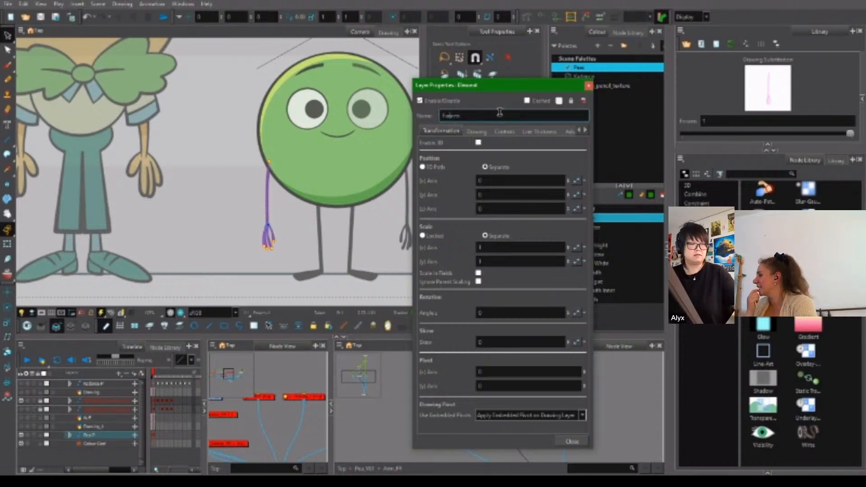
double_click(501, 114)
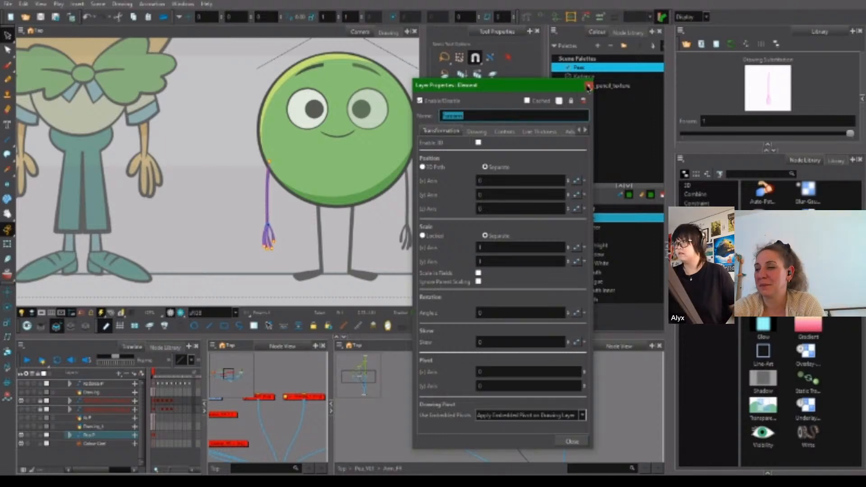
left_click(587, 86)
Rename the peg above the Forearm drawing as Forearm-P.
double_click(501, 366)
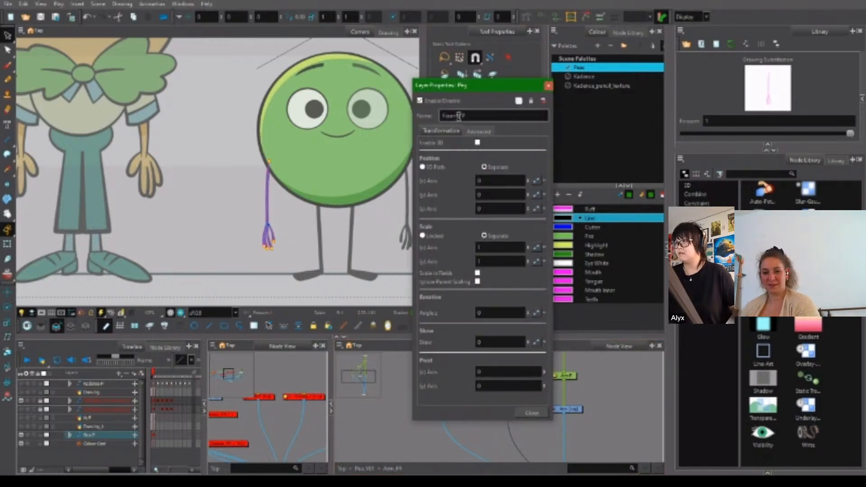
left_click_drag(459, 116, 478, 115)
type("Forearm")
double_click(490, 116)
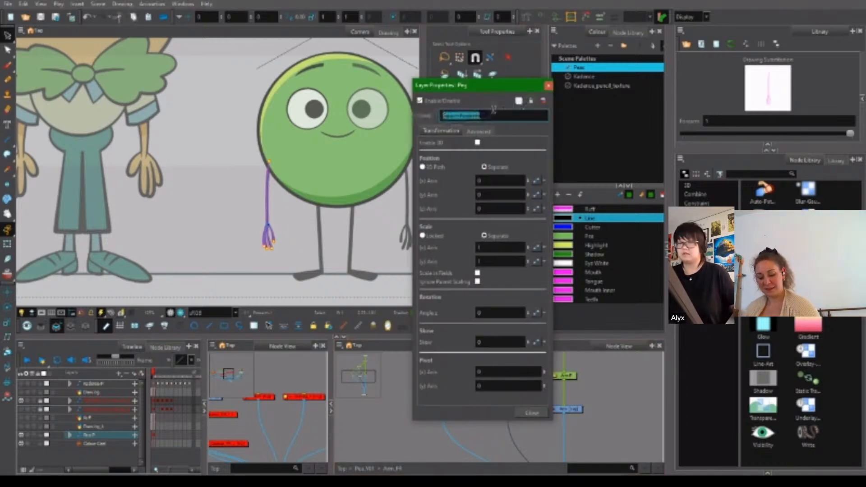
type("Forearm")
type("_R")
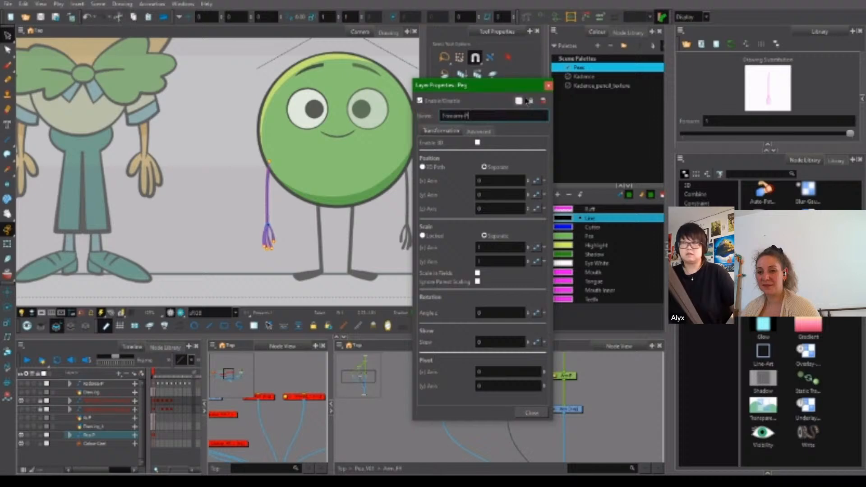
left_click(549, 86)
left_click(479, 433)
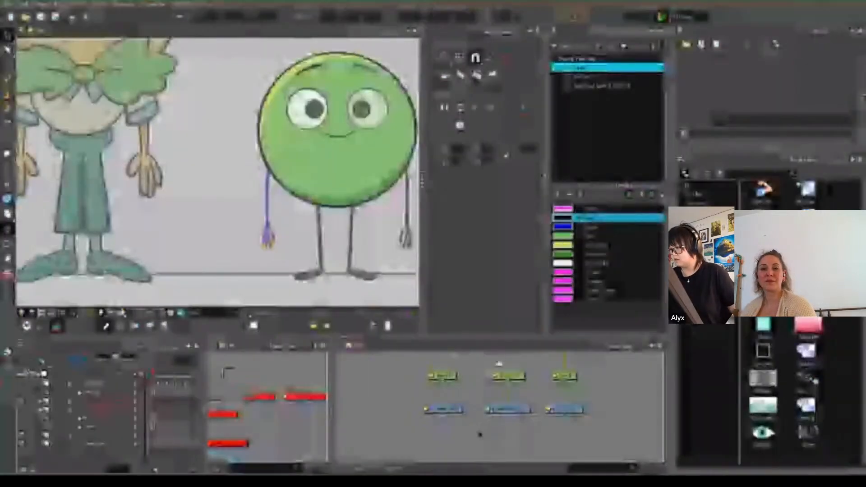
Extend the Arm drawing's exposure to frame 2 in the timeline and compare frames 1 and 2.
left_click(444, 409)
left_click(599, 394)
mouse_move(599, 393)
left_mouse_down()
mouse_move(549, 427)
mouse_move(547, 402)
mouse_move(530, 424)
left_mouse_up()
scroll(553, 429, "down", 3)
scroll(549, 401, "up", 2)
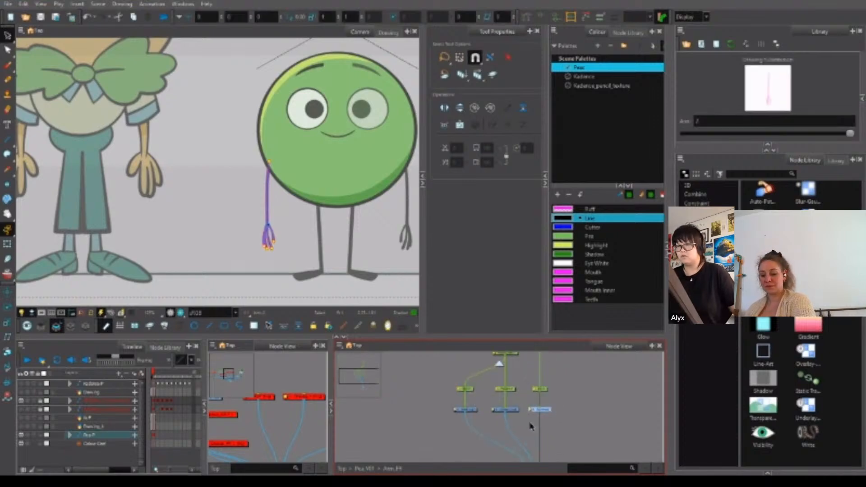
key("o")
left_click(157, 438)
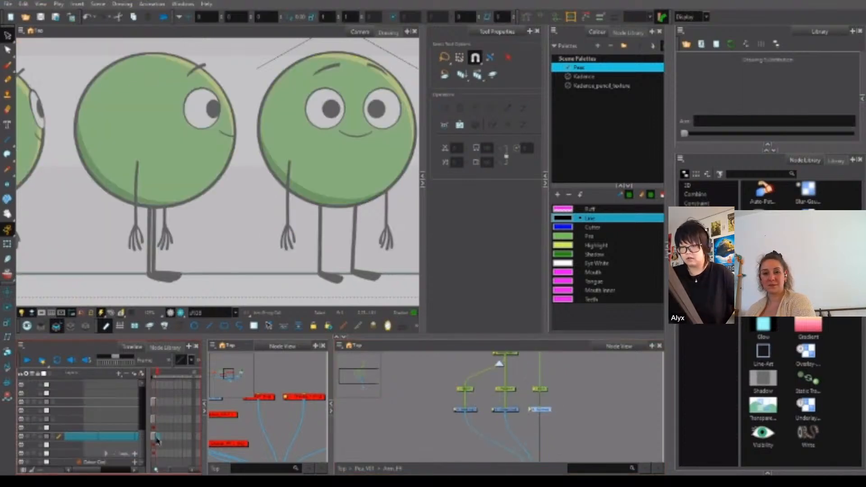
key("F5")
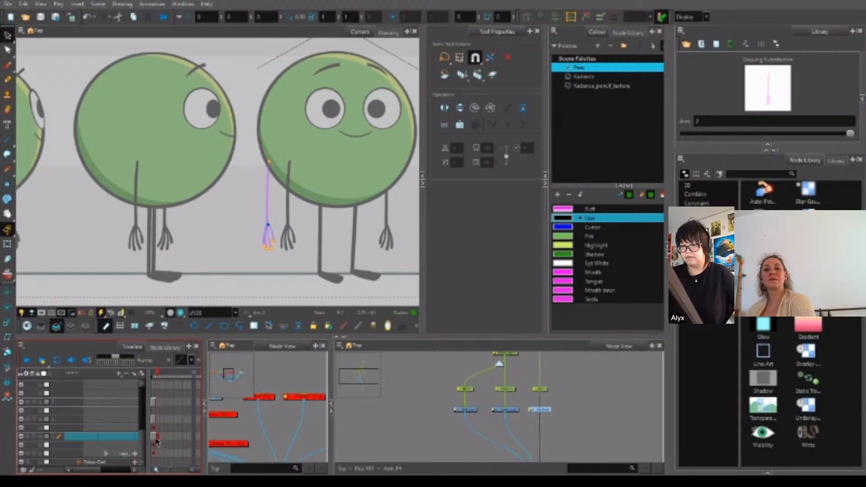
left_click(155, 440)
left_click(159, 439)
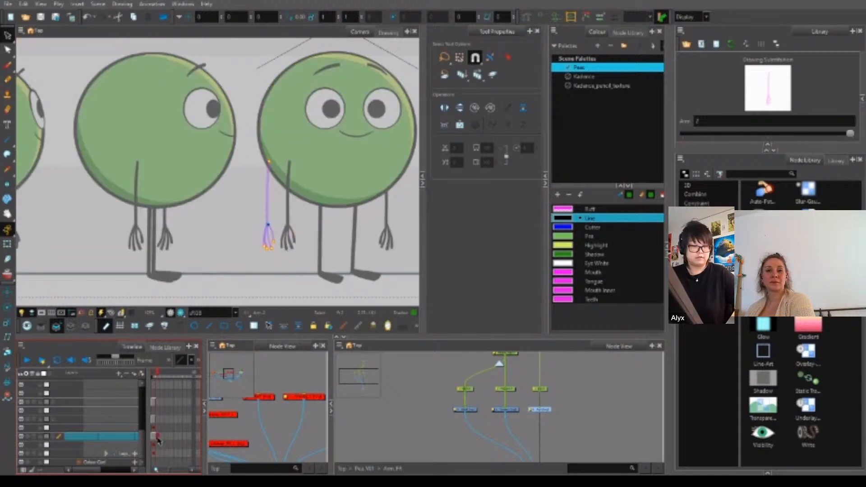
left_click(156, 439)
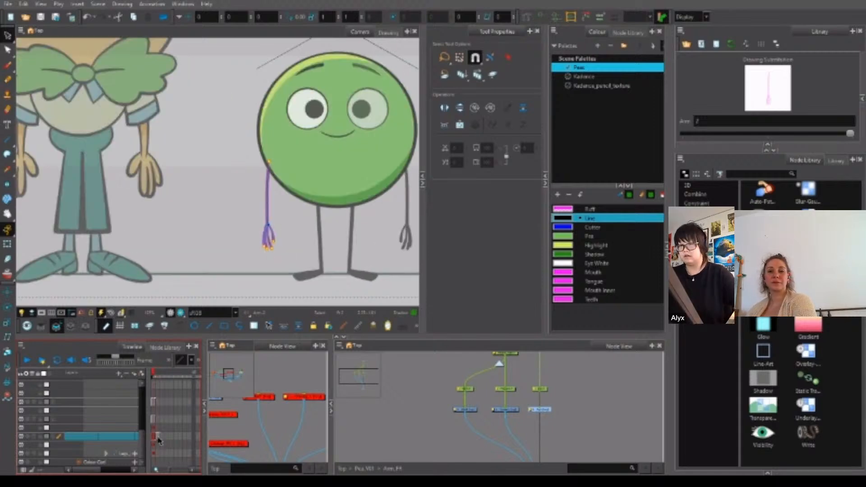
left_click(158, 440)
left_click(155, 440)
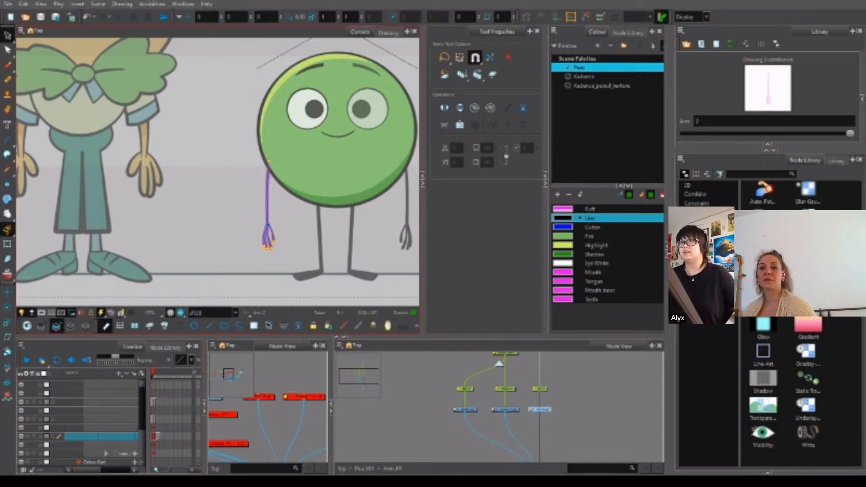
Look through the Drawing Mode category of the keyboard shortcuts.
left_click(23, 4)
left_click(50, 289)
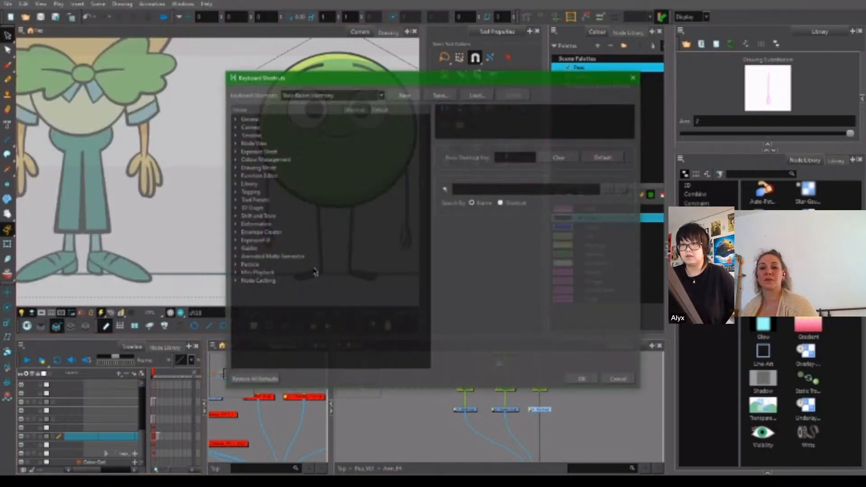
left_click(517, 187)
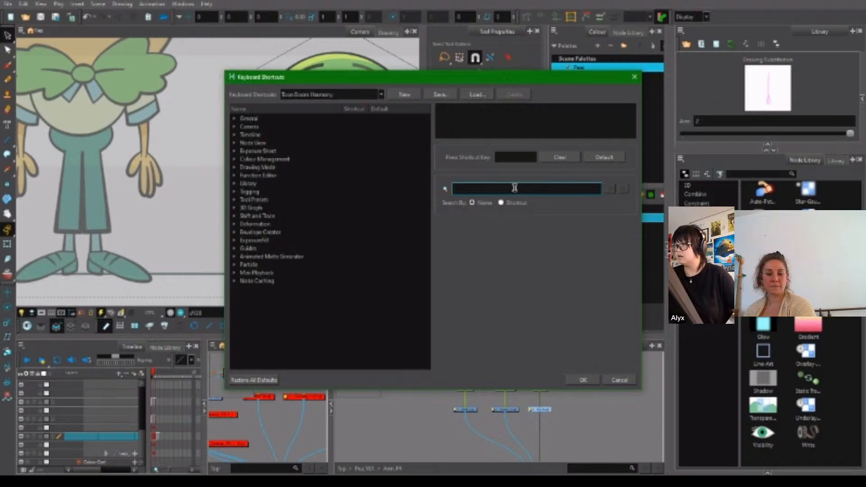
left_click(270, 151)
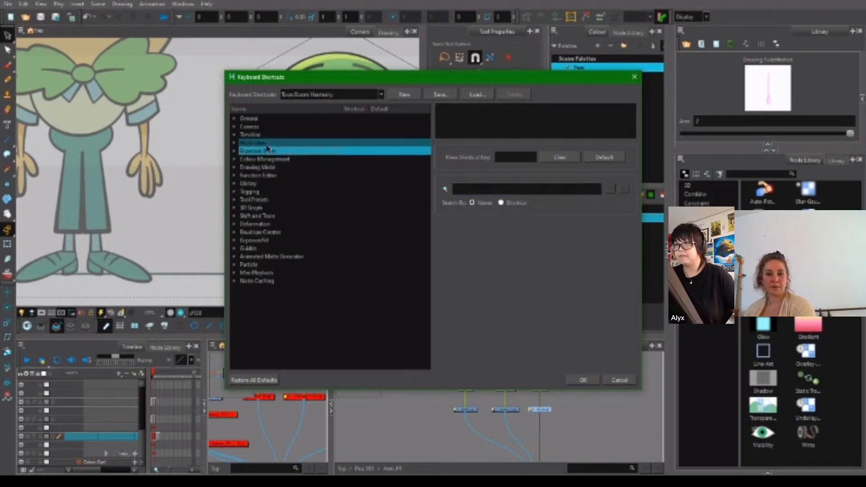
left_click(234, 167)
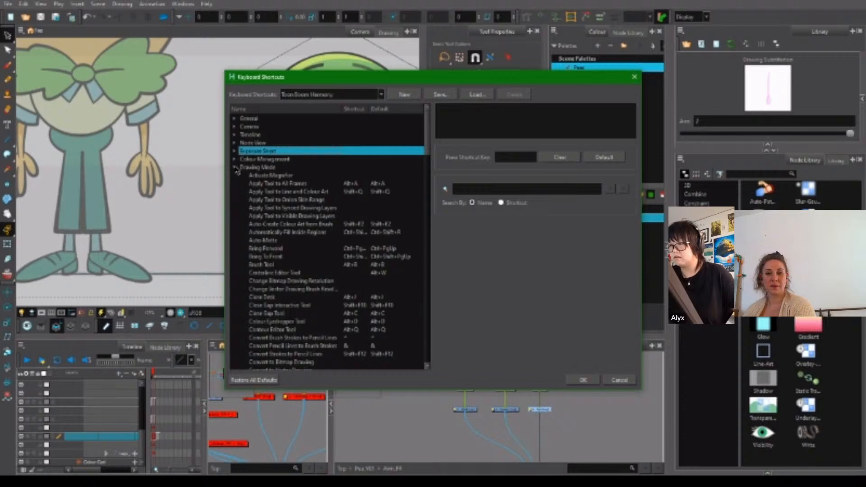
scroll(314, 279, "down", 15)
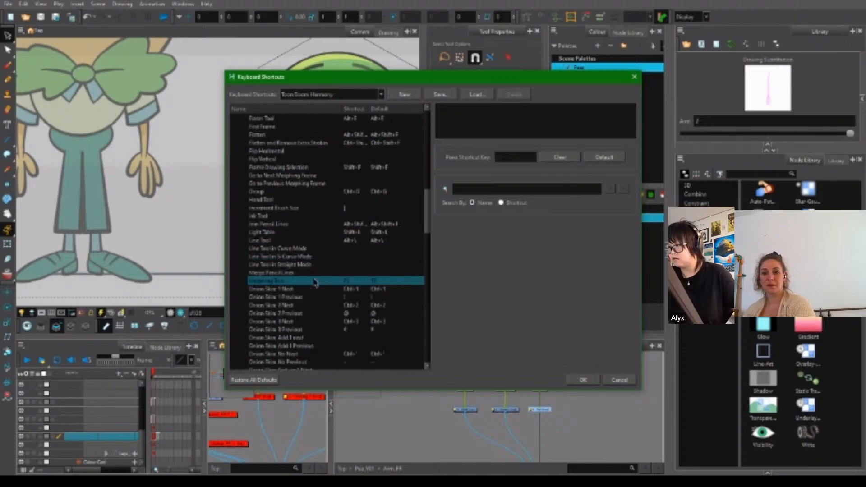
left_click(316, 208)
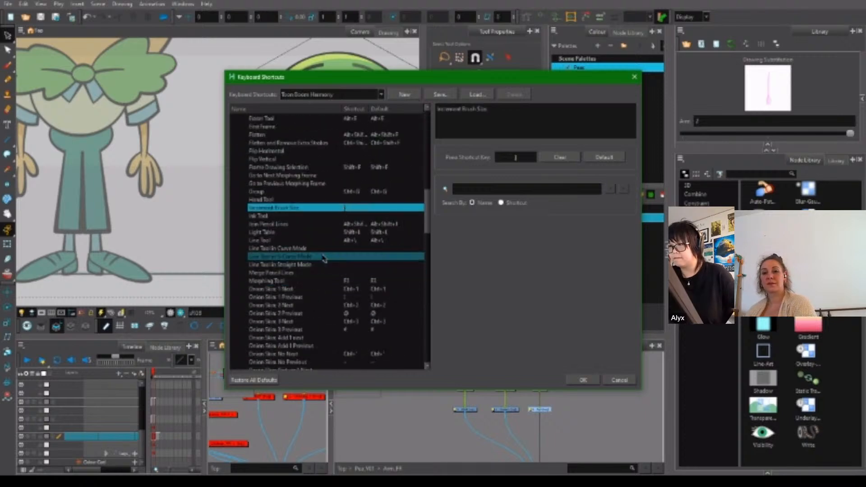
scroll(322, 258, "down", 2)
scroll(323, 258, "down", 20)
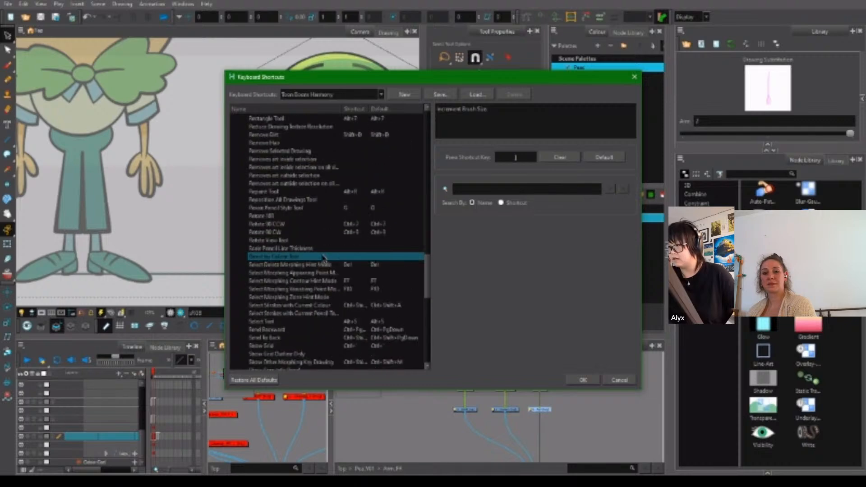
left_click(635, 77)
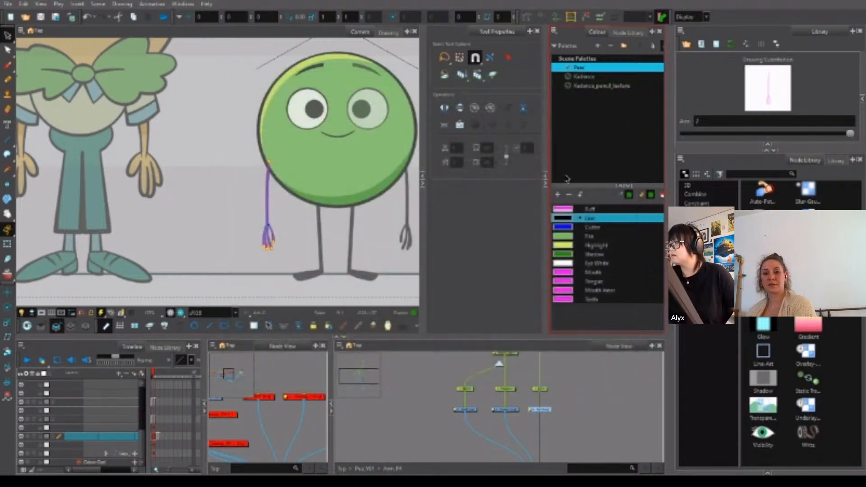
key("alt+x")
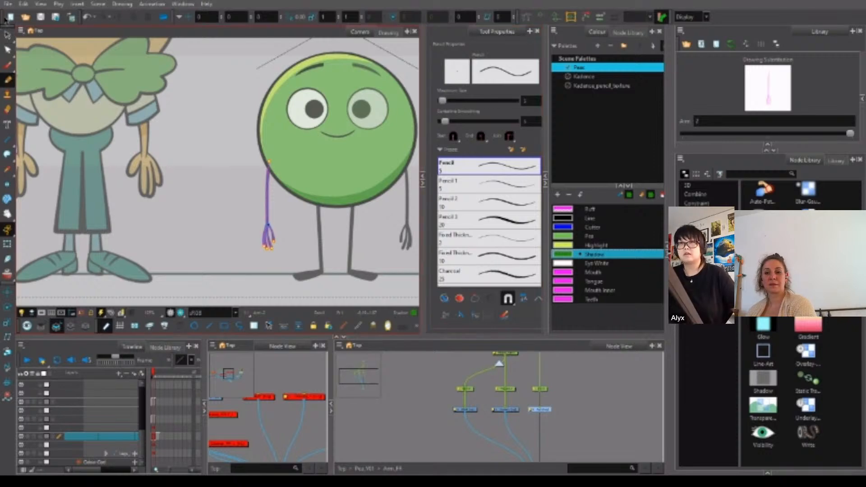
left_click(23, 4)
left_click(50, 289)
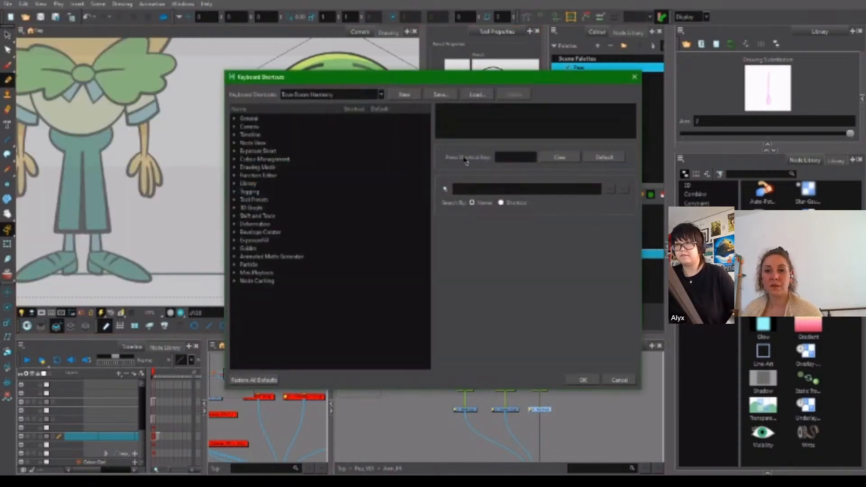
left_click(634, 78)
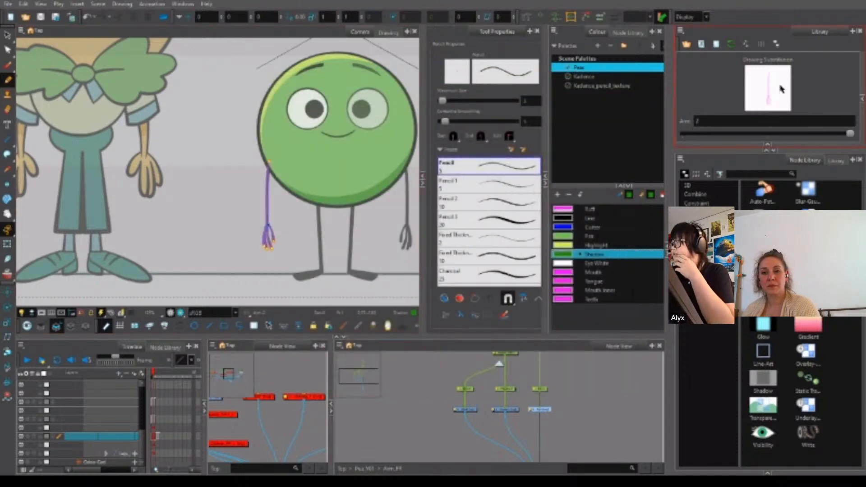
Search the keyboard shortcuts by name for "drawing" and go through the matching commands.
left_click(23, 4)
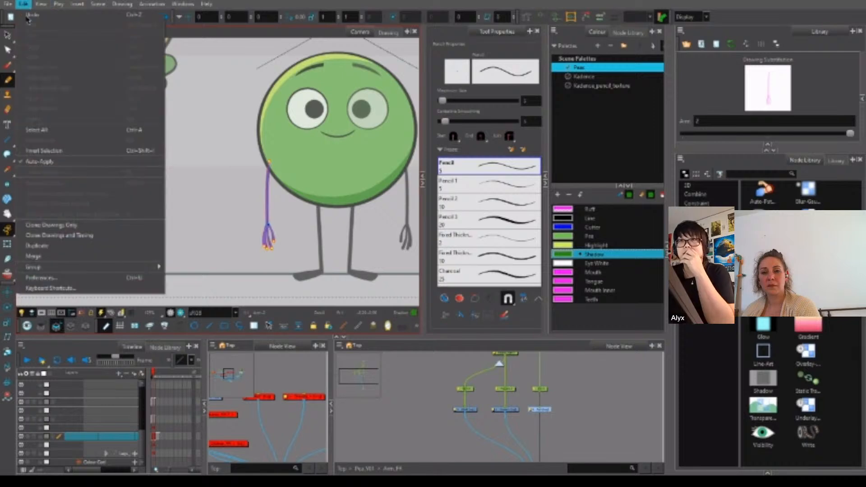
left_click(50, 288)
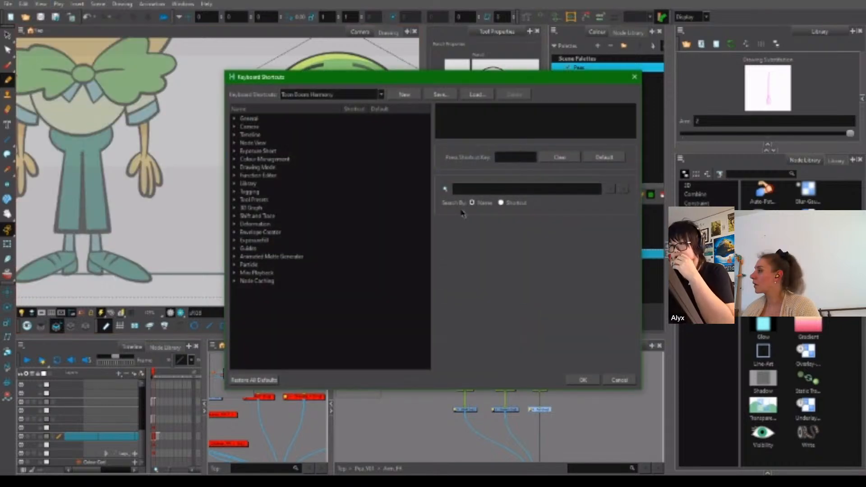
left_click(499, 187)
type("drawing")
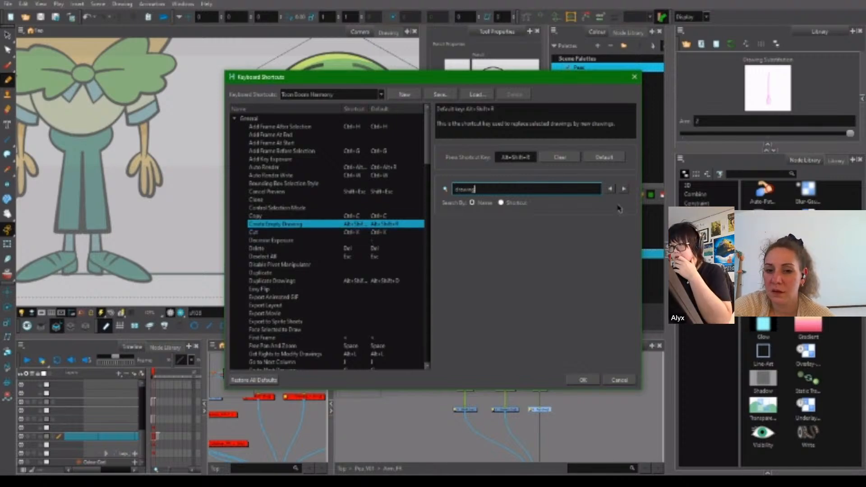
left_click(624, 188)
left_click(623, 189)
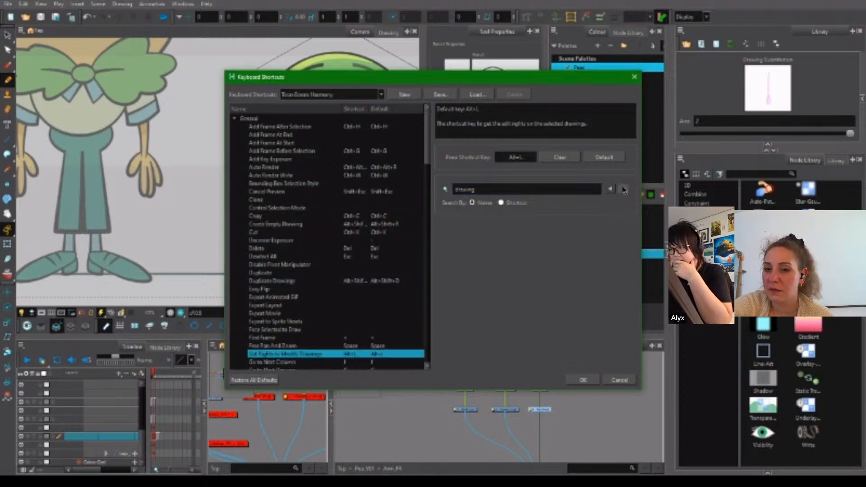
left_click(623, 189)
left_click(624, 189)
left_click(624, 188)
left_click(624, 188)
left_click(624, 188)
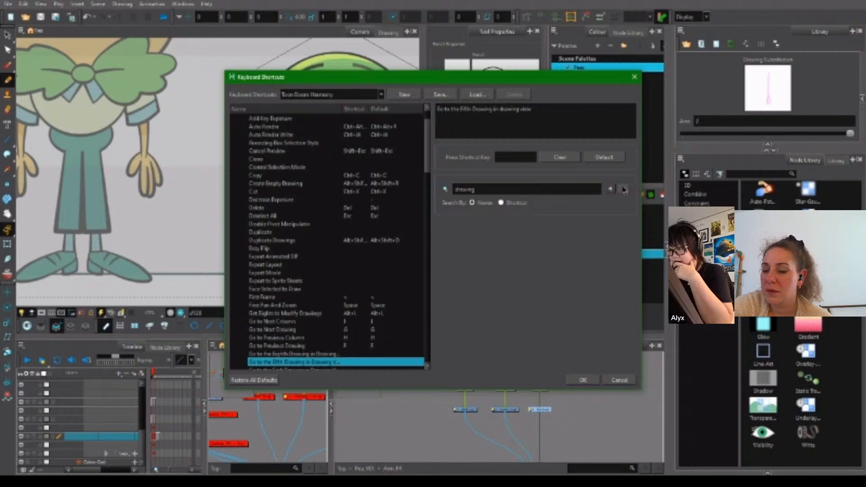
left_click(624, 188)
left_click(624, 188)
left_click(623, 188)
left_click(623, 188)
left_click(624, 189)
left_click(623, 189)
left_click(623, 189)
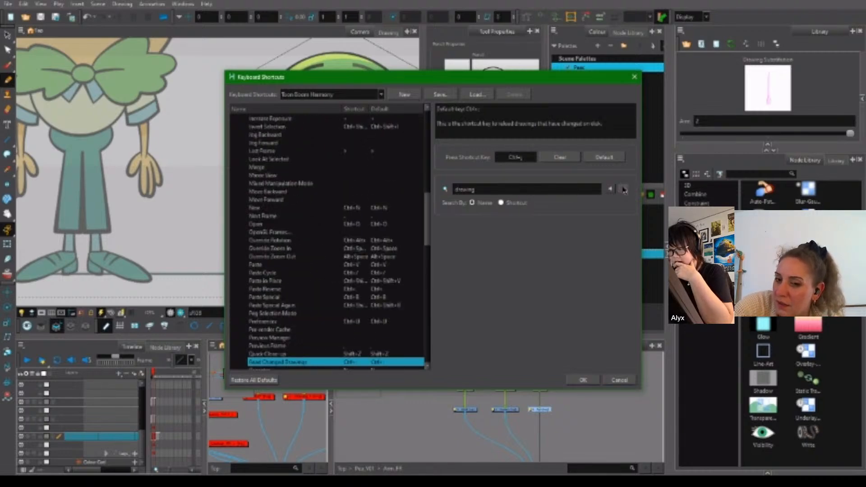
left_click(624, 189)
left_click(608, 191)
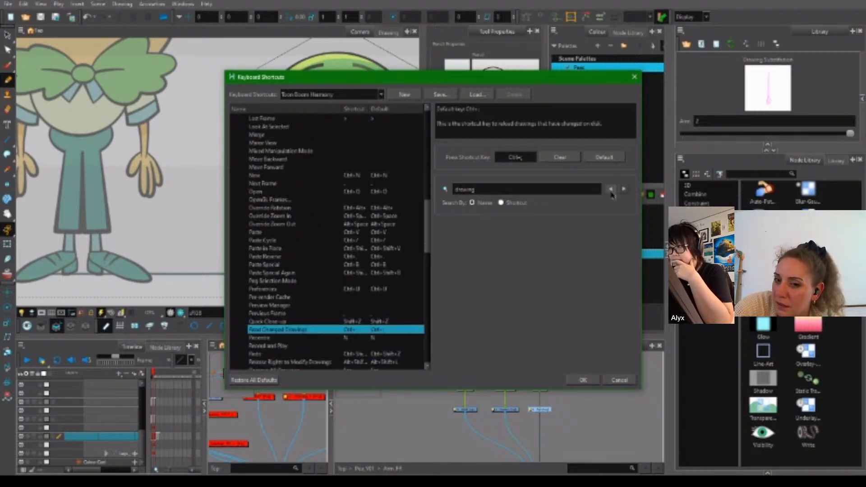
left_click(611, 191)
Examine the General shortcuts for Go to Next Drawing, Go to Previous Drawing and the neighbouring column and view commands.
scroll(354, 203, "up", 6)
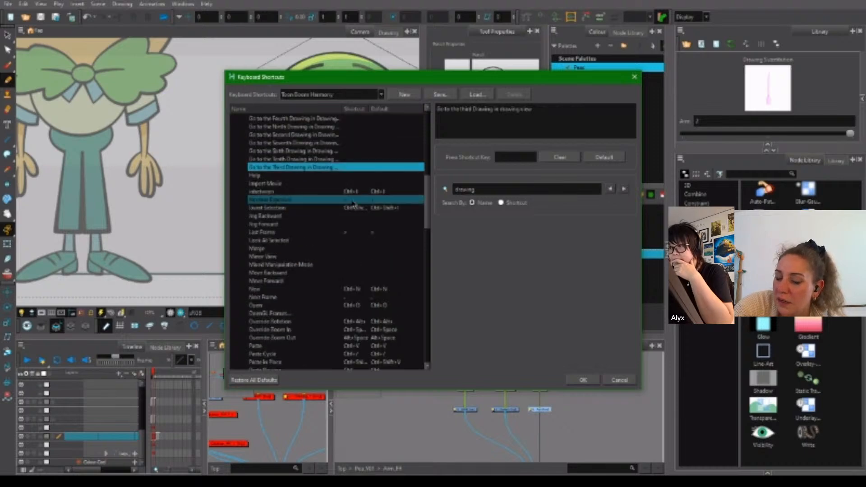
scroll(354, 203, "up", 2)
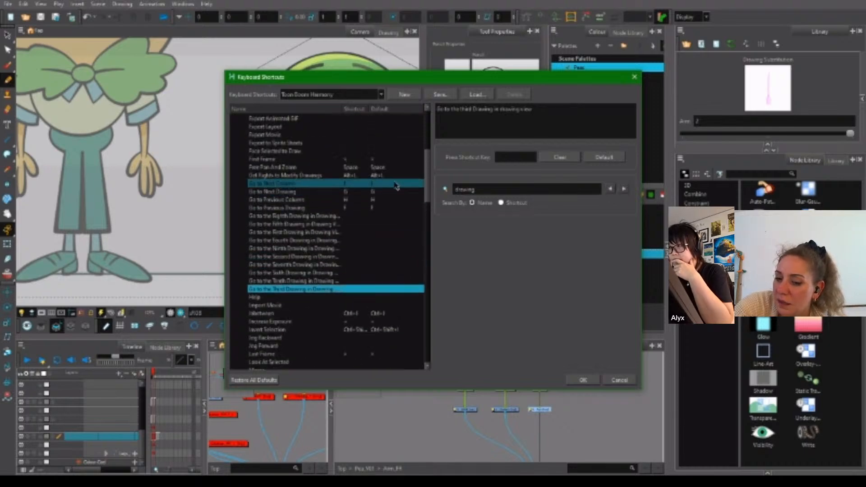
scroll(396, 186, "up", 1)
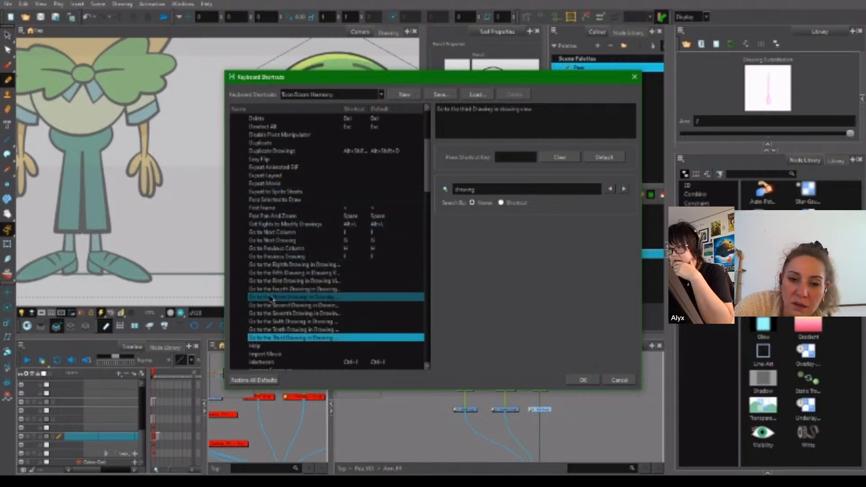
left_click(350, 256)
left_click(351, 249)
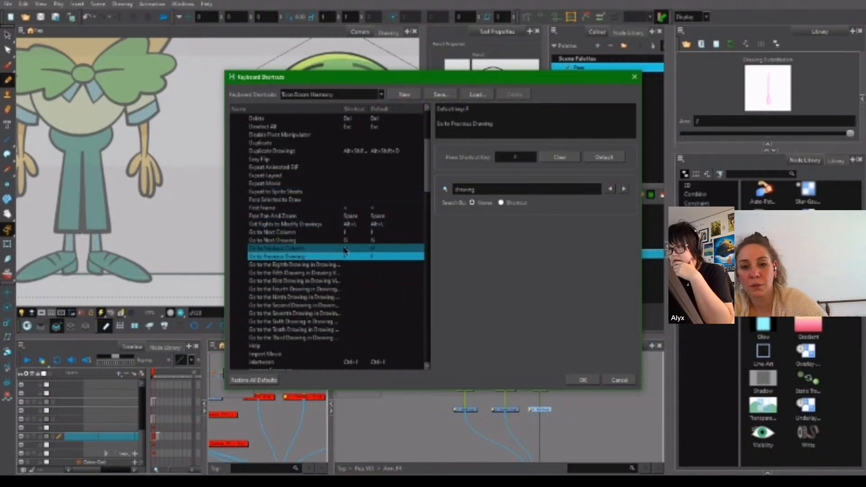
left_click(351, 256)
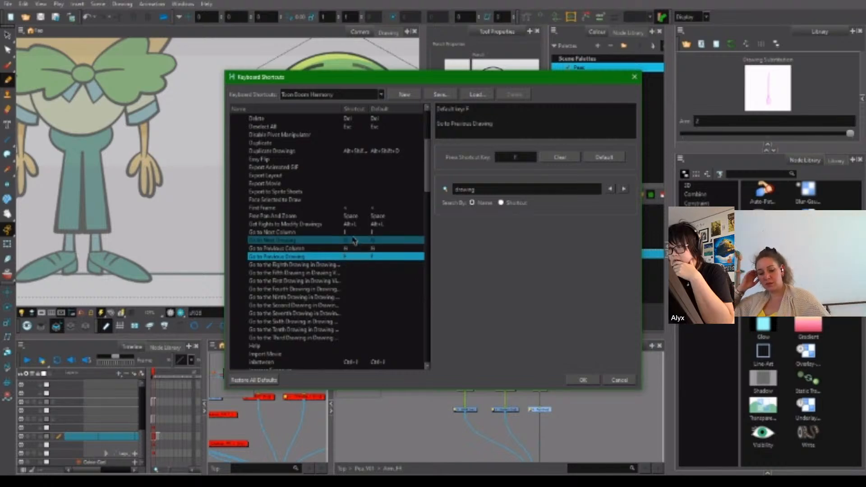
left_click(354, 240)
left_click(354, 231)
left_click(354, 223)
left_click(354, 215)
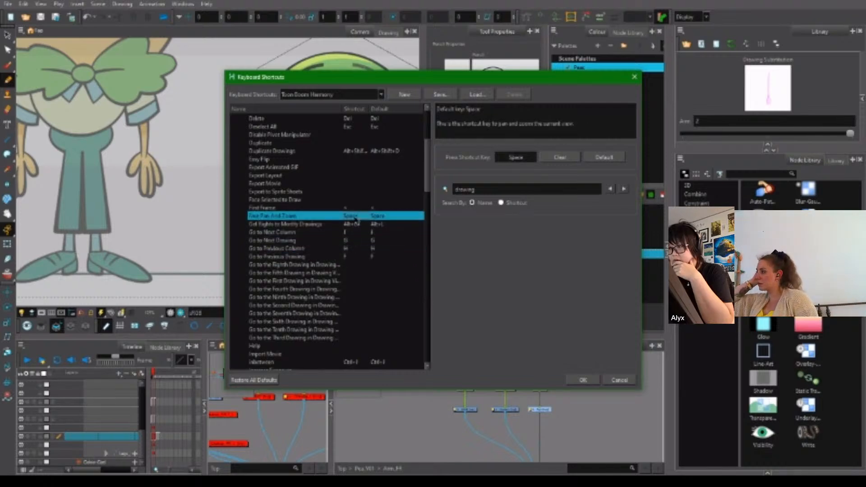
Step through the remaining "drawing" shortcut matches, from the Go to Drawing commands to the toggle for locked drawings, and close the shortcuts.
scroll(356, 221, "up", 2)
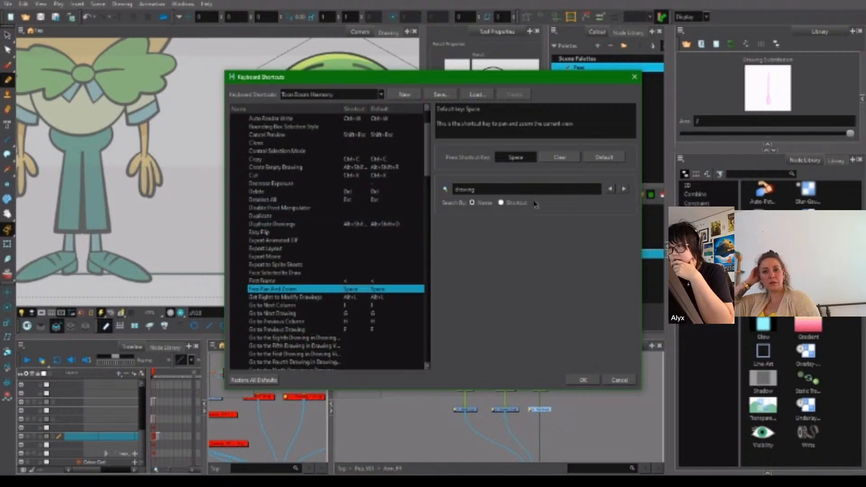
left_click(625, 190)
left_click(624, 190)
left_click(624, 189)
left_click(625, 190)
left_click(624, 189)
left_click(624, 189)
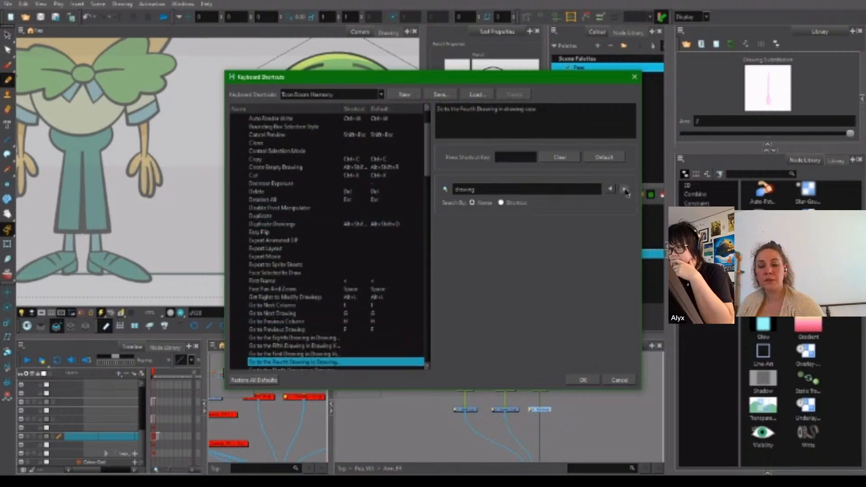
left_click(624, 189)
left_click(624, 190)
left_click(624, 190)
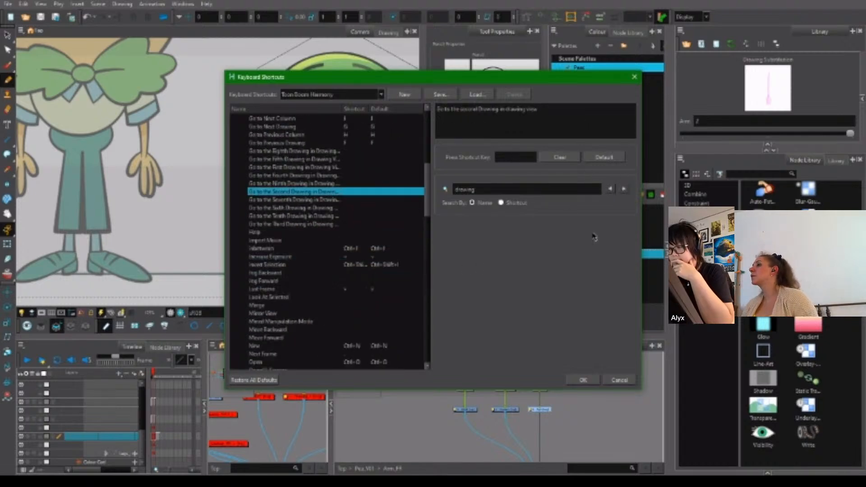
left_click(625, 190)
left_click(624, 189)
left_click(624, 189)
left_click(624, 189)
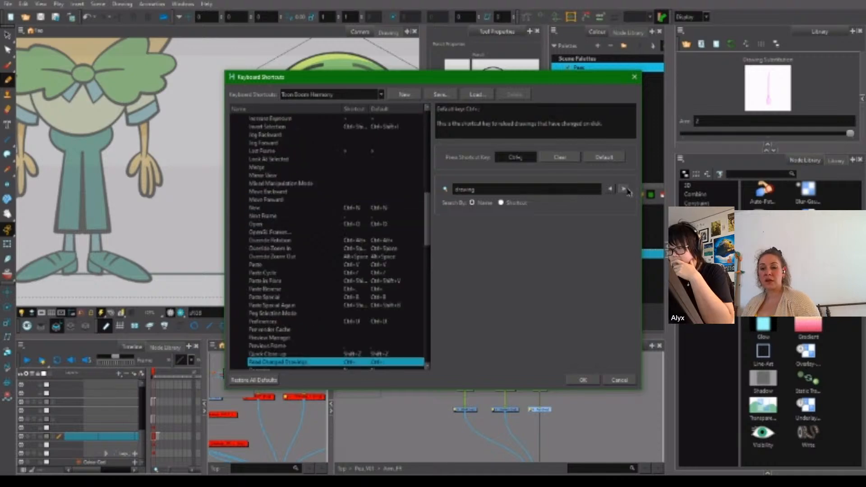
left_click(624, 189)
left_click(624, 190)
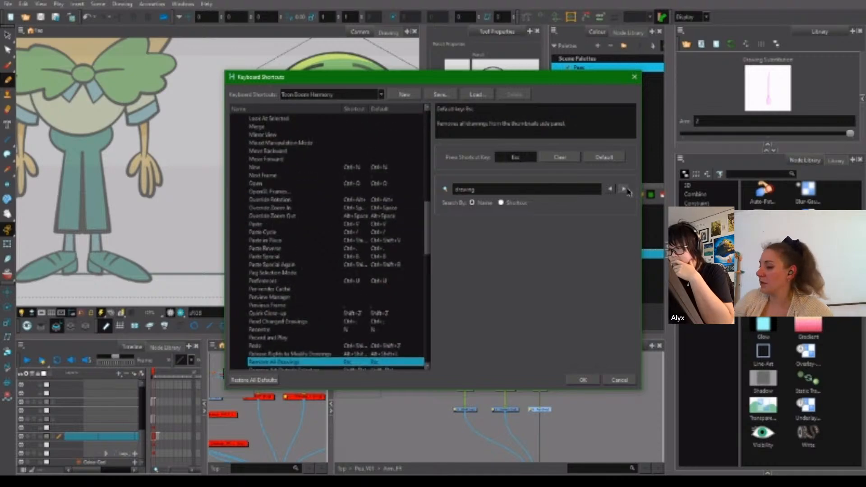
left_click(624, 189)
left_click(625, 190)
left_click(624, 190)
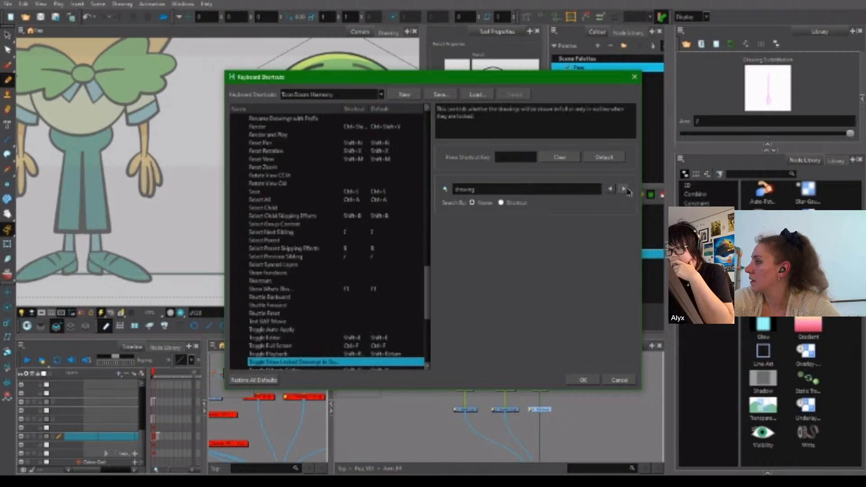
left_click(624, 189)
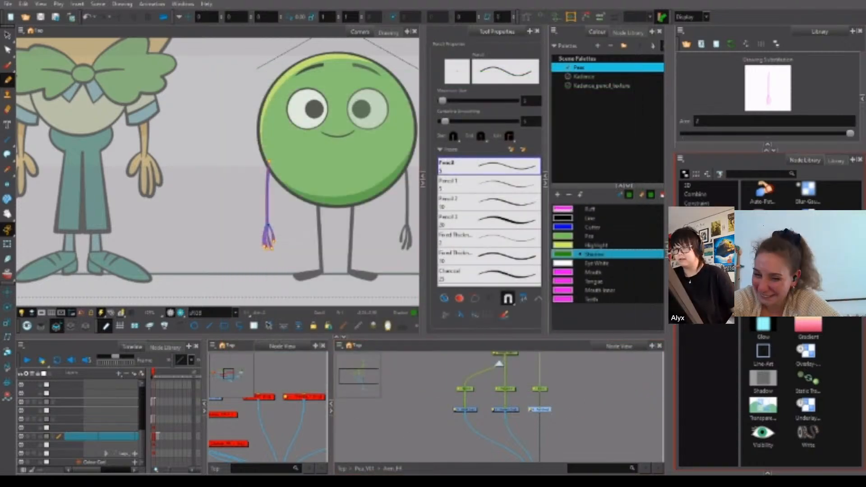
Set the Arm layer's drawing substitution at frame 1 to drawing 1 and compare frames 1 and 2.
left_click(774, 136)
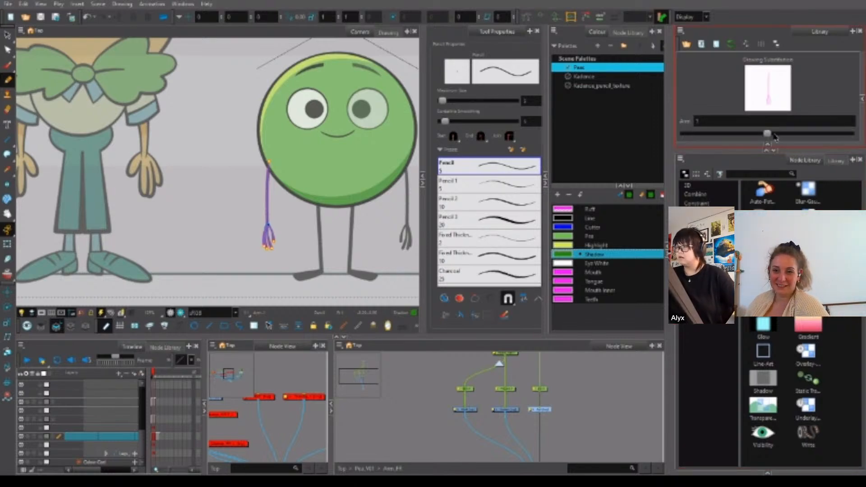
key("period")
left_click(593, 393)
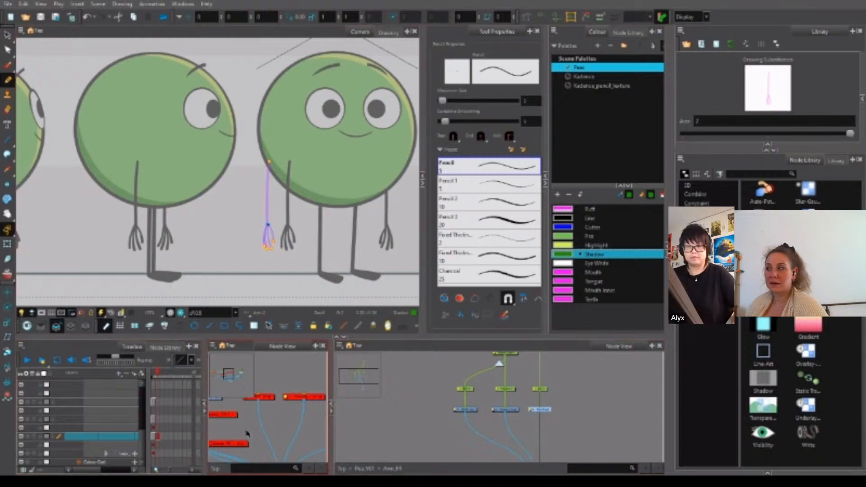
key("comma")
key("period")
key("comma")
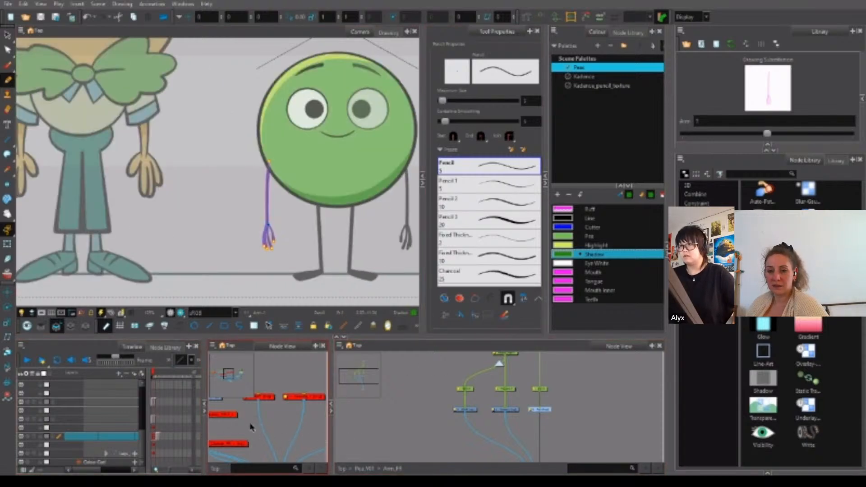
key("period")
key("comma")
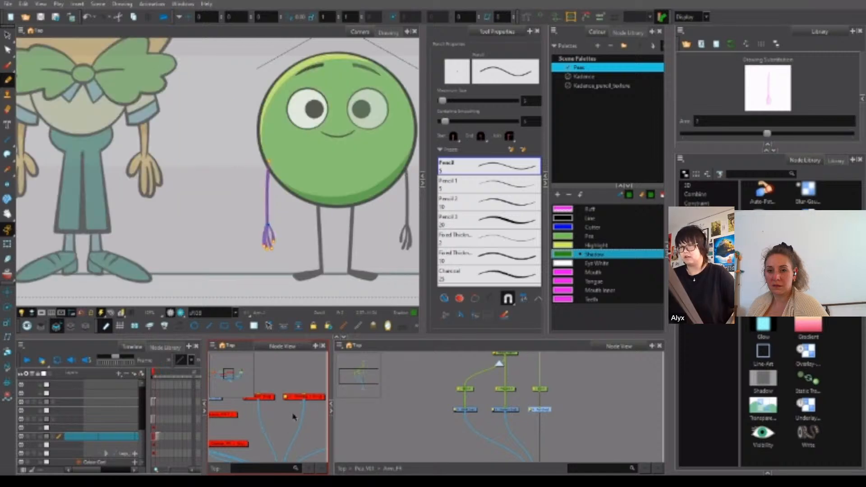
key("period")
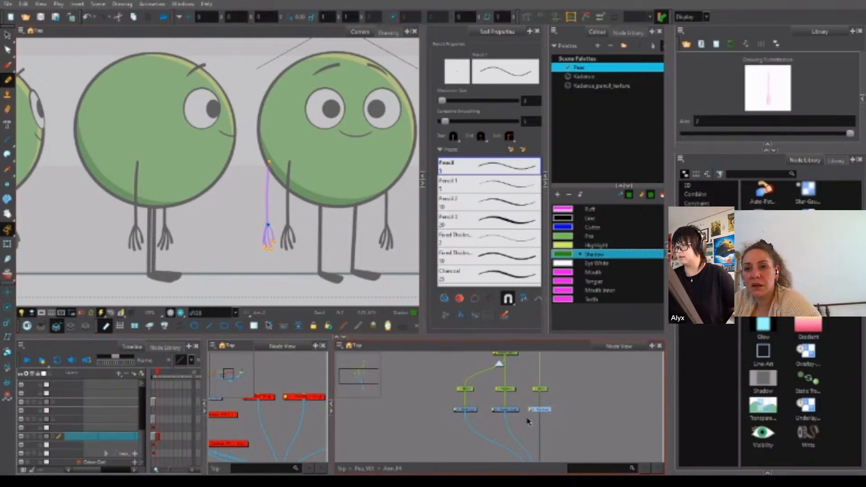
Delete the four finger strokes from the Arm drawing on frame 2, leaving only the arm line.
key("alt+s")
scroll(291, 239, "up", 2)
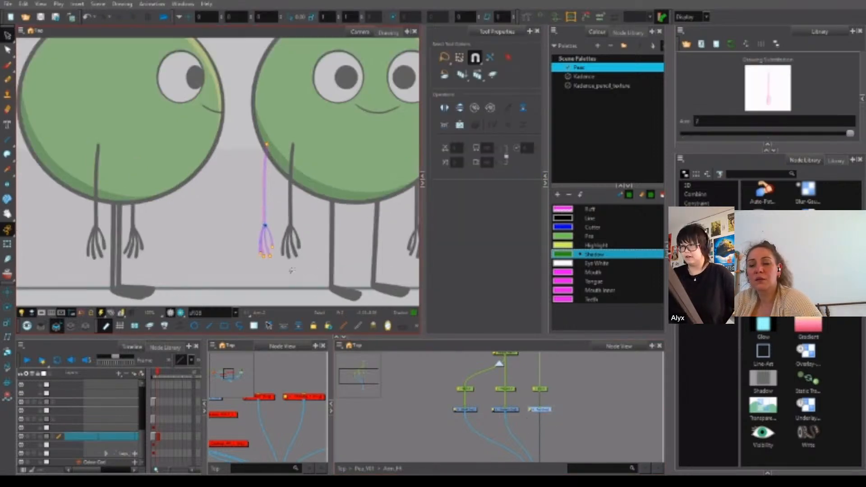
scroll(273, 228, "up", 4)
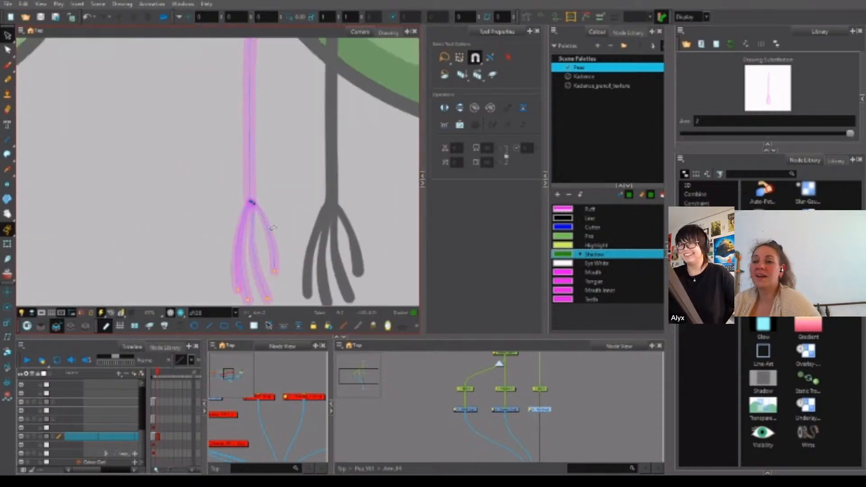
left_click(274, 228)
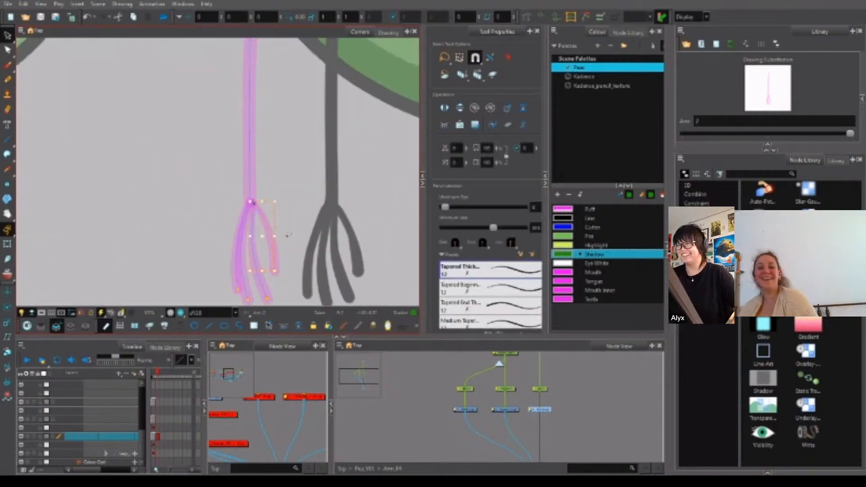
key("Delete")
left_click(257, 256)
key("Delete")
left_click(244, 256)
key("Delete")
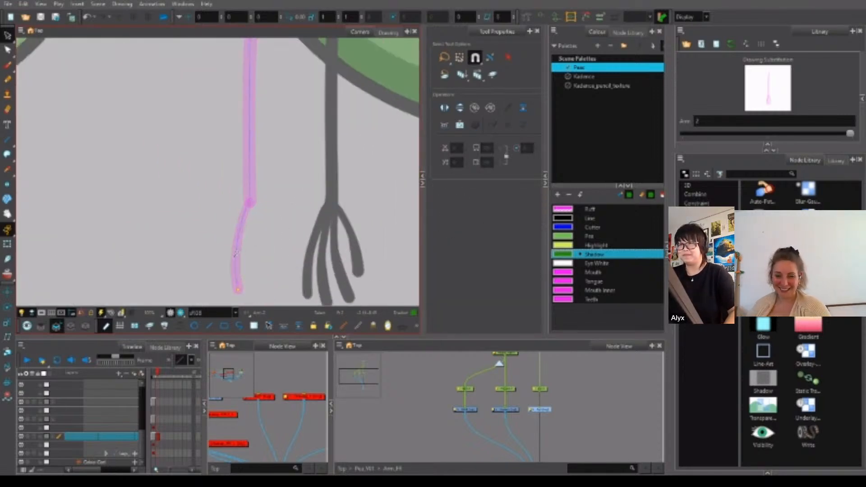
left_click(237, 253)
key("Delete")
Shorten the arm line on frame 2 by removing its lower section with the Contour Editor.
key("alt+q")
left_click_drag(287, 166, 284, 210)
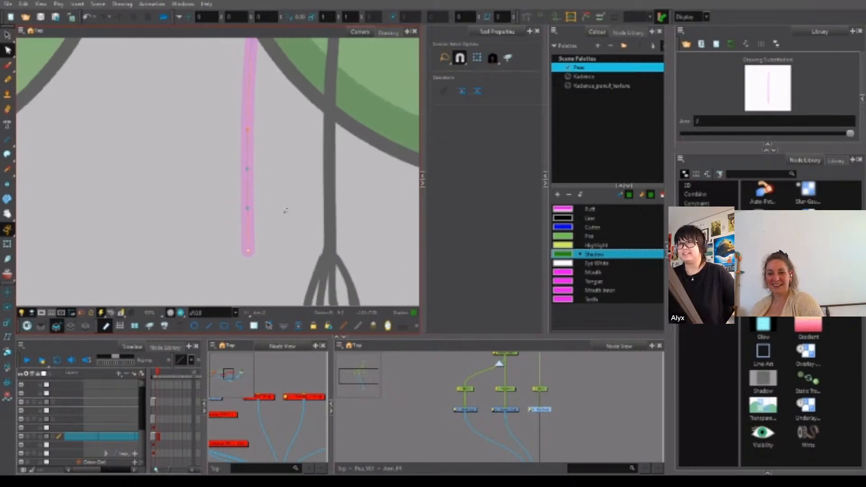
scroll(285, 211, "down", 1)
key("Delete")
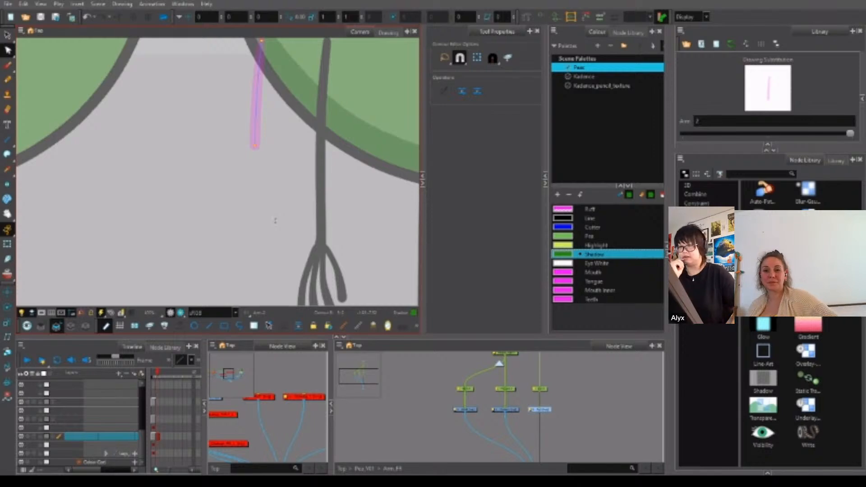
Delete all the finger strokes from the Arm drawing on frame 1, keeping the long arm line.
left_click_drag(301, 251, 315, 206)
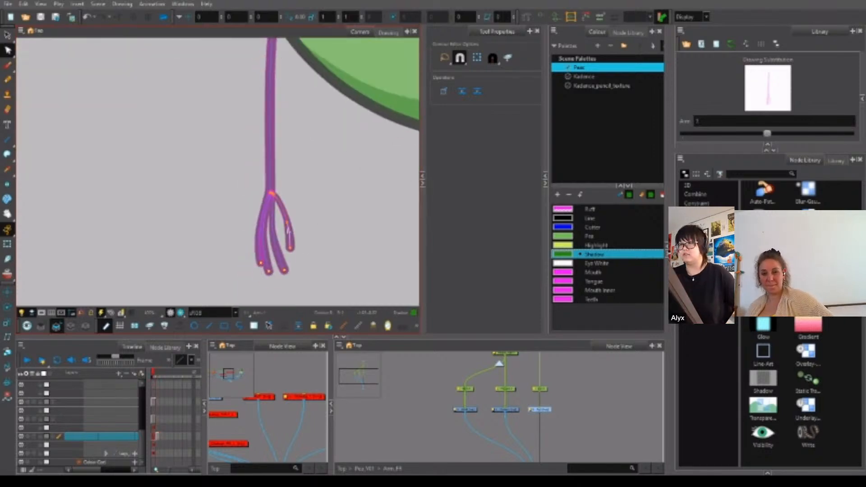
key("alt+s")
left_click(286, 221)
key("Delete")
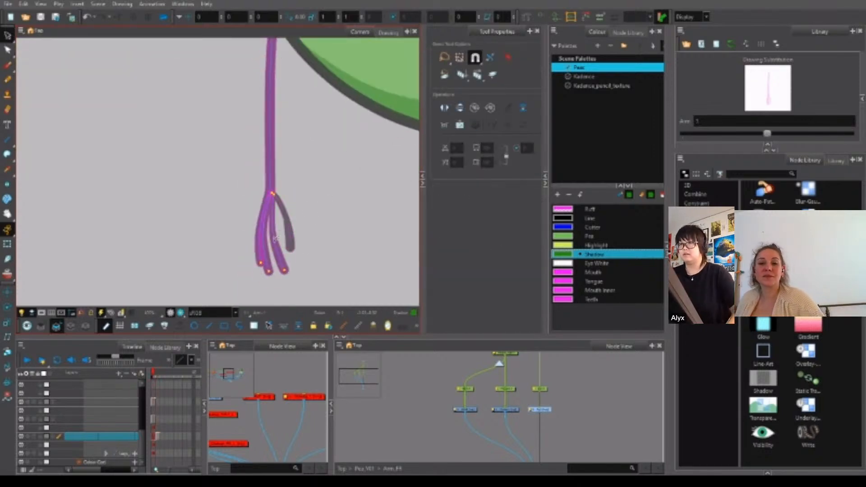
left_click_drag(275, 212, 257, 234)
key("Delete")
left_click_drag(361, 212, 338, 242)
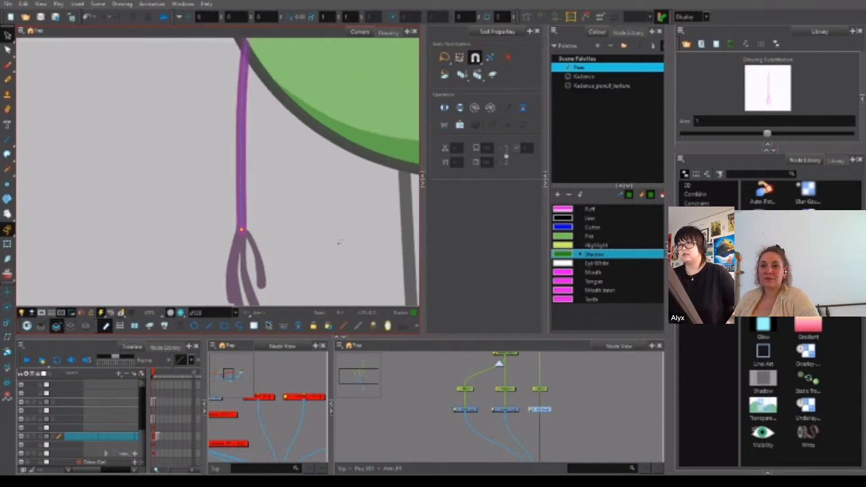
Delete the finger strokes from the Forearm drawing on frame 1, leaving only the forearm line.
scroll(347, 250, "down", 2)
left_click(559, 404)
left_click(542, 409)
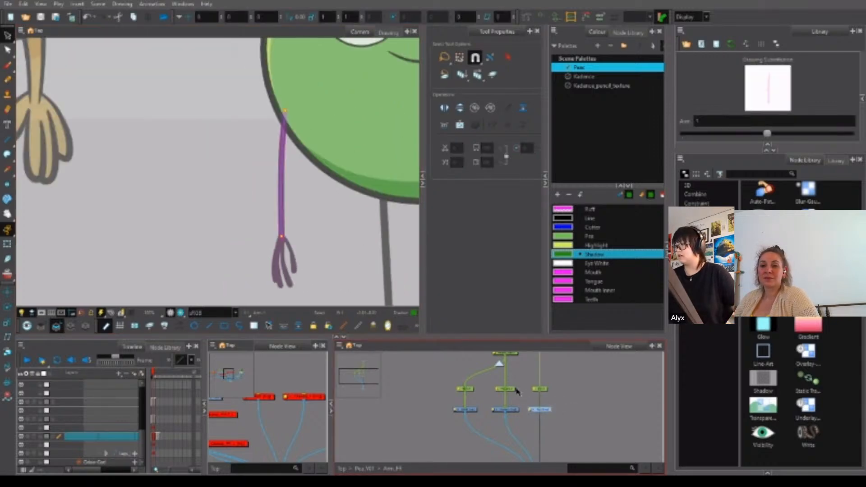
left_click(514, 409)
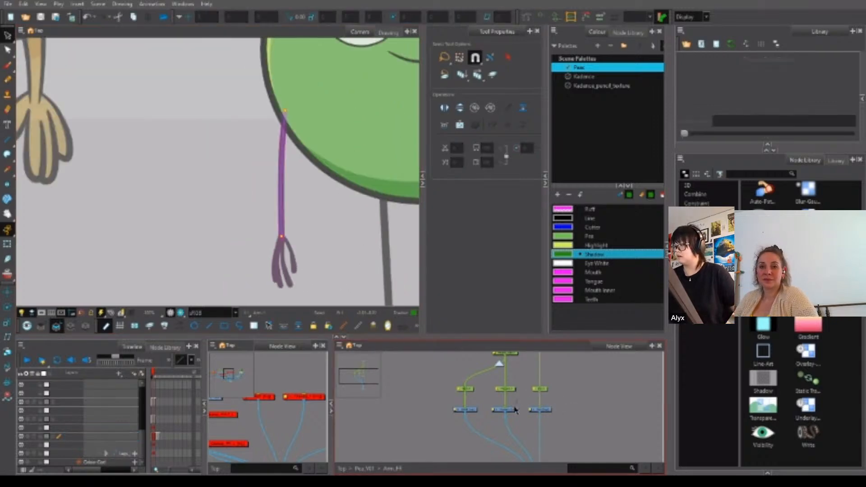
key("alt+q")
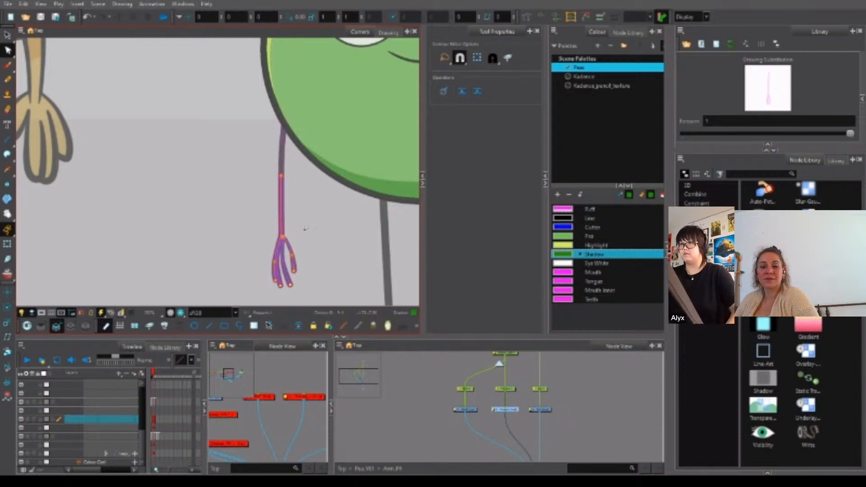
key("alt+s")
left_click(288, 255)
key("Delete")
key("Delete")
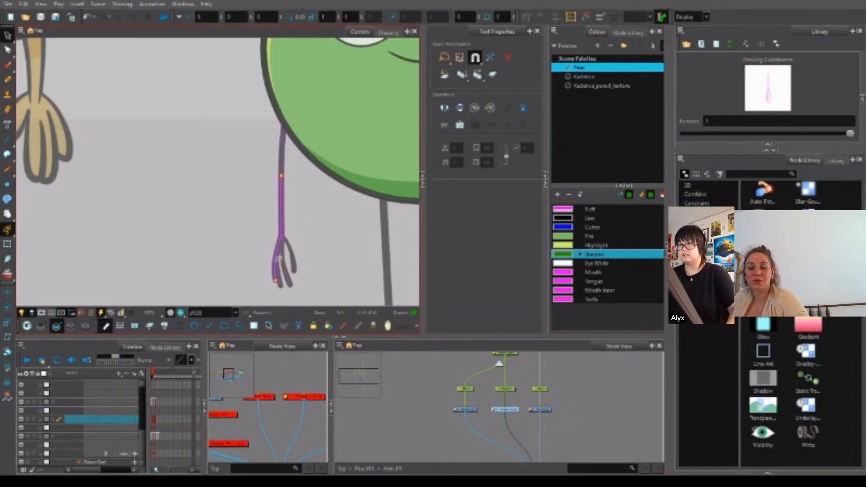
Recolour the forearm line and the long arm line on frame 1 with the Line colour.
key("ctrl+a")
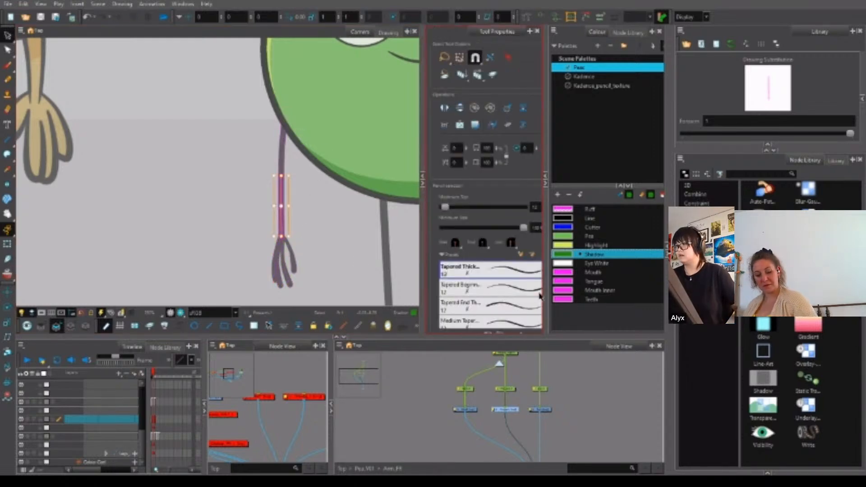
left_click(600, 219)
left_click(543, 410)
key("ctrl+a")
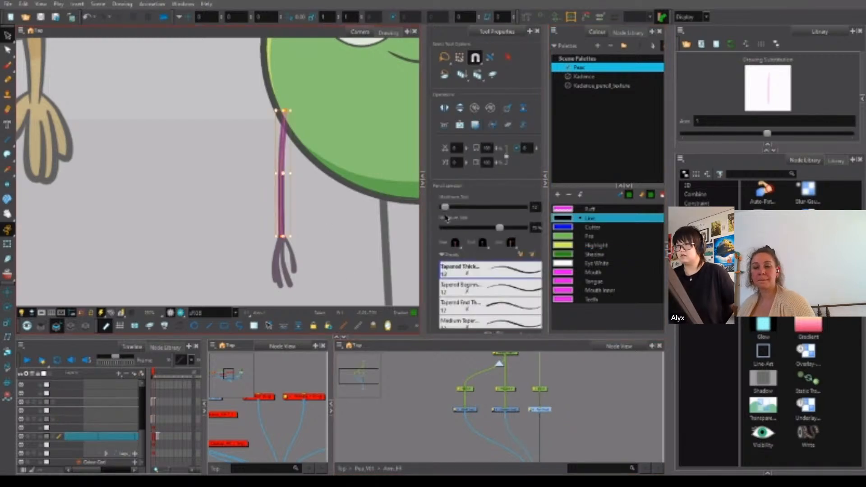
left_click(626, 219)
Recolour the short arm line on frame 2 with the Line colour and return to frame 1.
left_click(345, 252)
key("period")
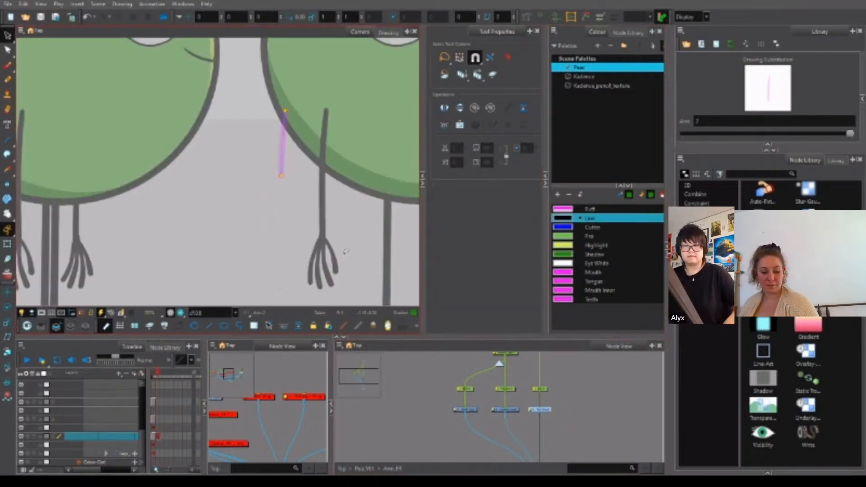
key("ctrl+a")
left_click(600, 219)
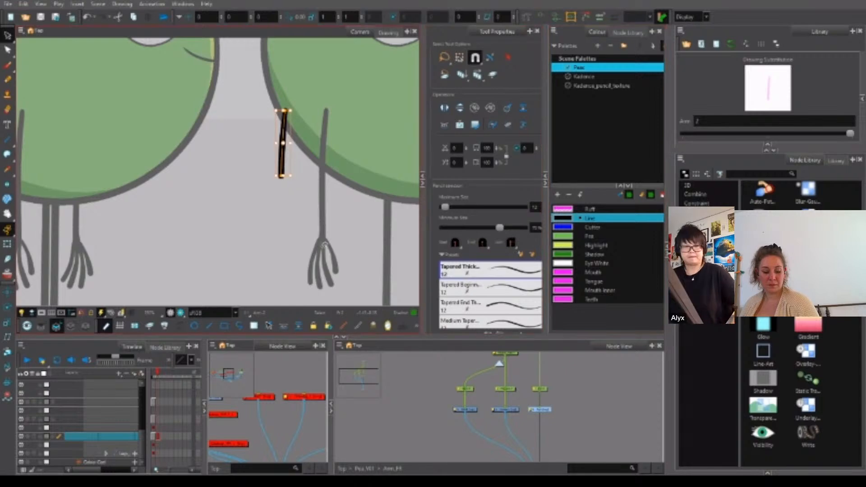
key("comma")
Create a blank drawing on the Forearm layer at frame 1 and rename it Empty.
left_click(547, 357)
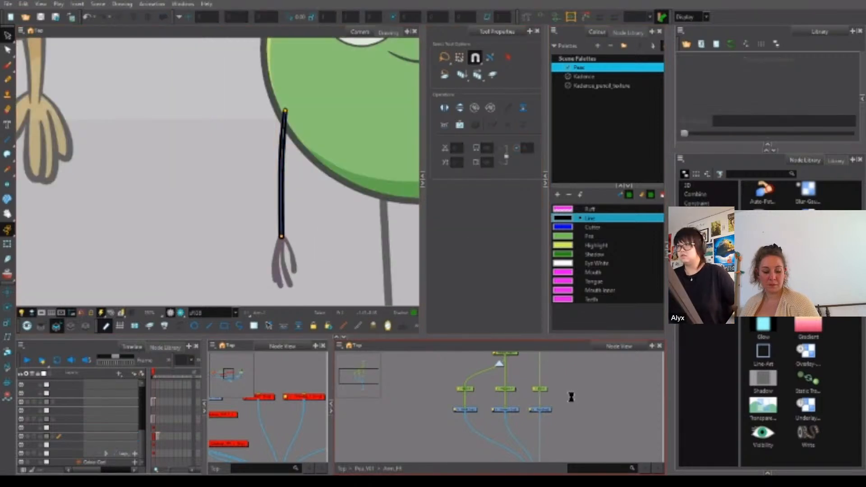
left_click(540, 409)
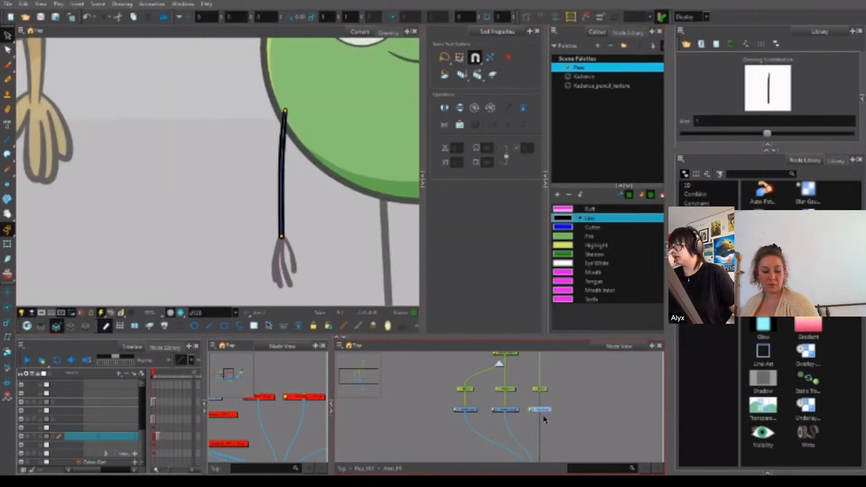
left_click(501, 410)
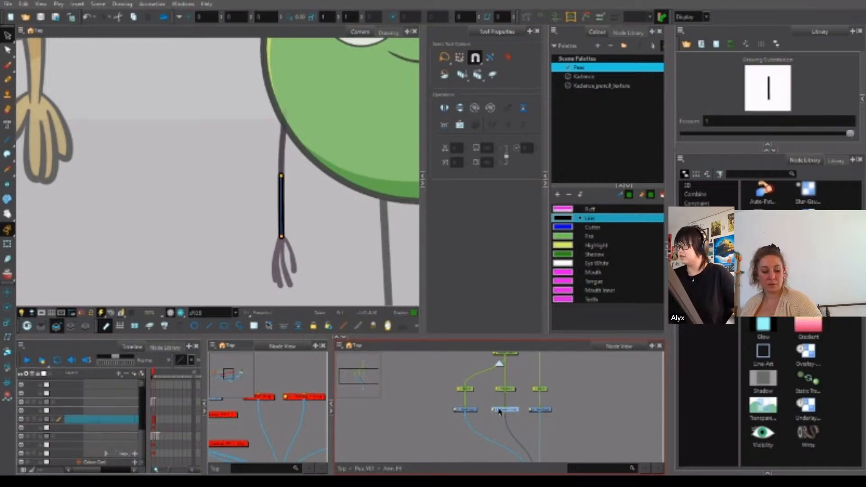
left_click(195, 361)
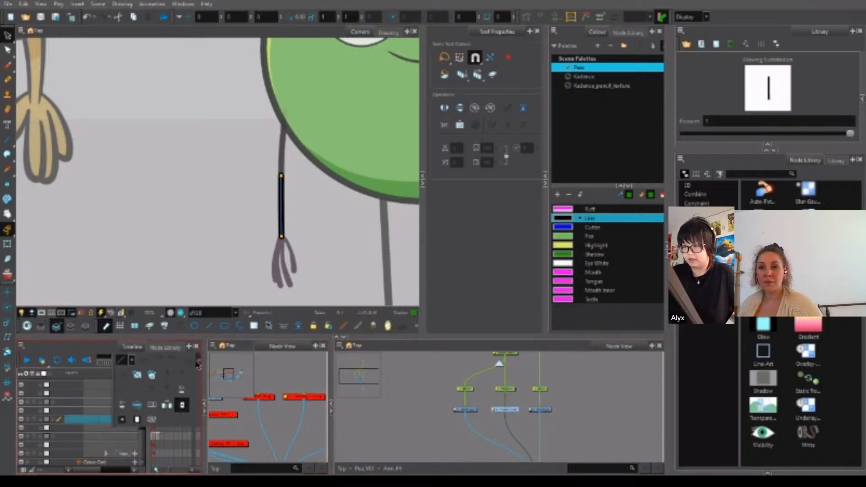
left_click(137, 376)
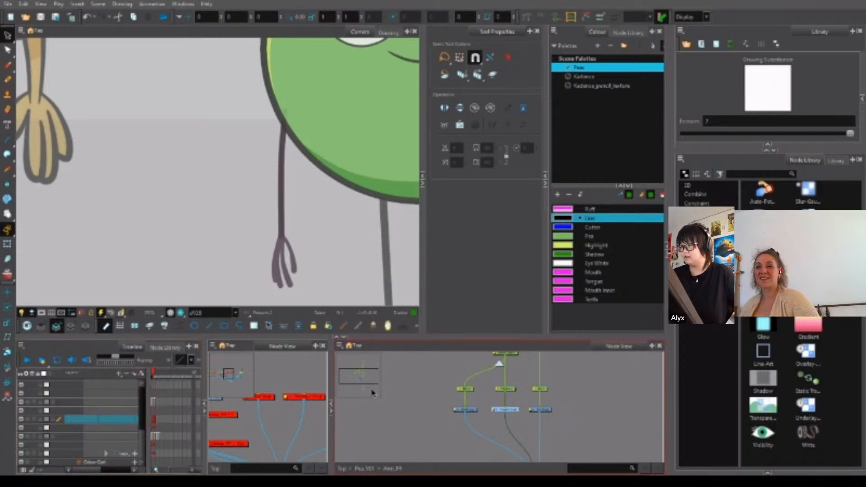
left_click(156, 424)
key("ctrl+d")
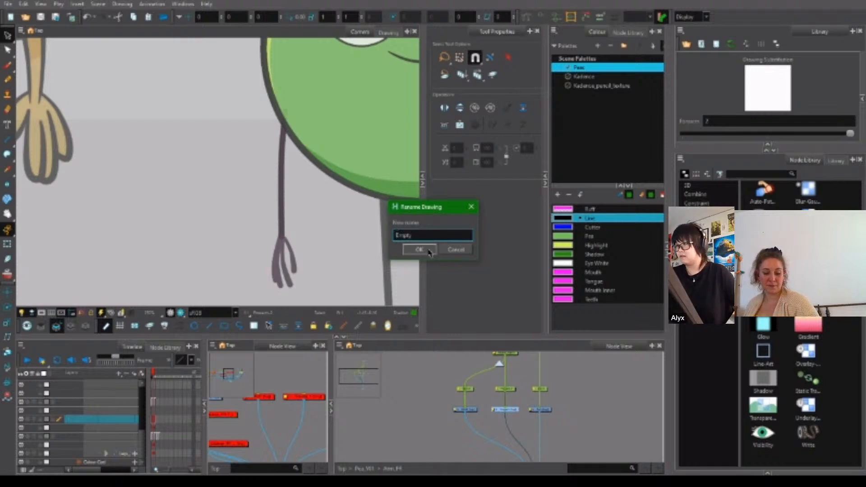
key("Return")
Set the Forearm layer's drawing substitution at frame 2 to drawing 1.
left_click(474, 409)
left_click(506, 410)
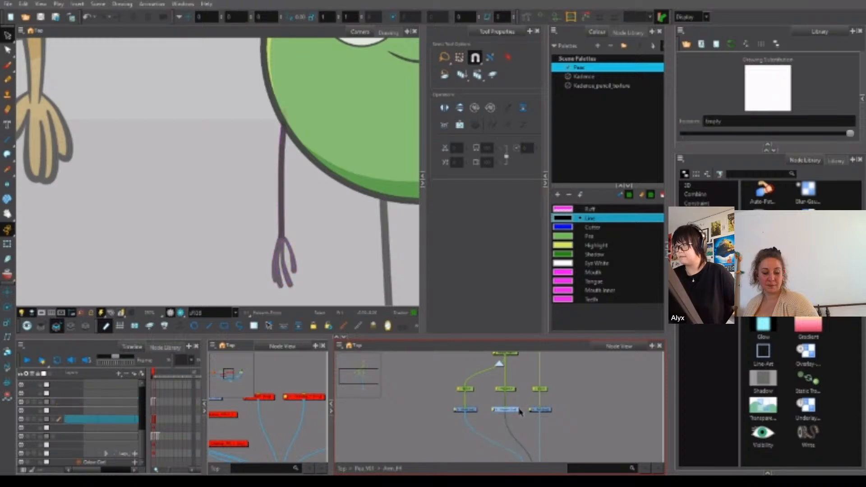
key(".")
left_click(506, 419)
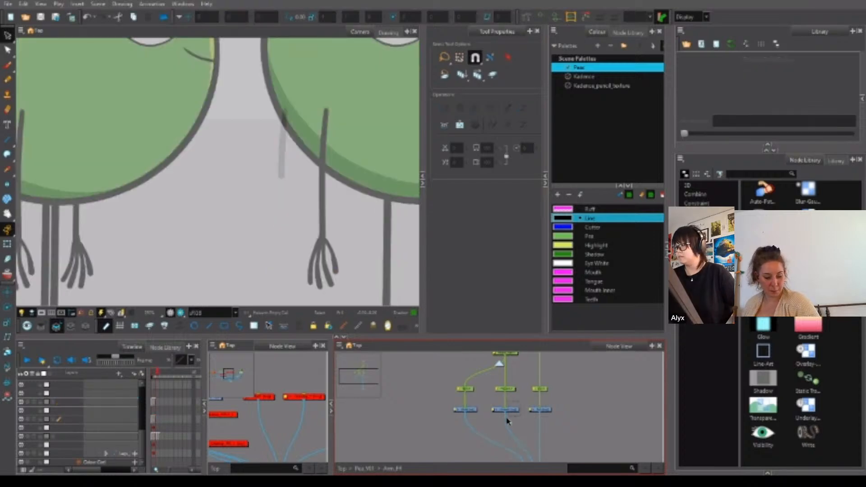
left_click(506, 412)
left_click(538, 410)
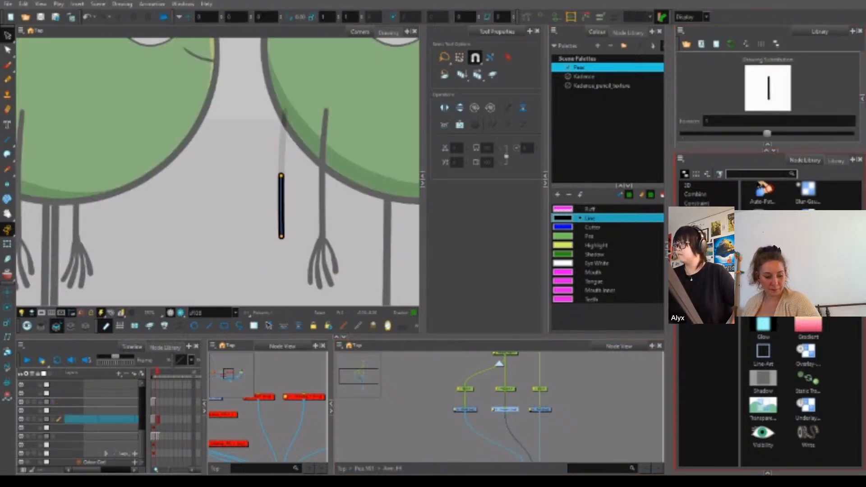
left_click(513, 409)
Delete the arm line from the Hand drawing on frame 1 and check where the fingers meet the wrist.
left_click(462, 411)
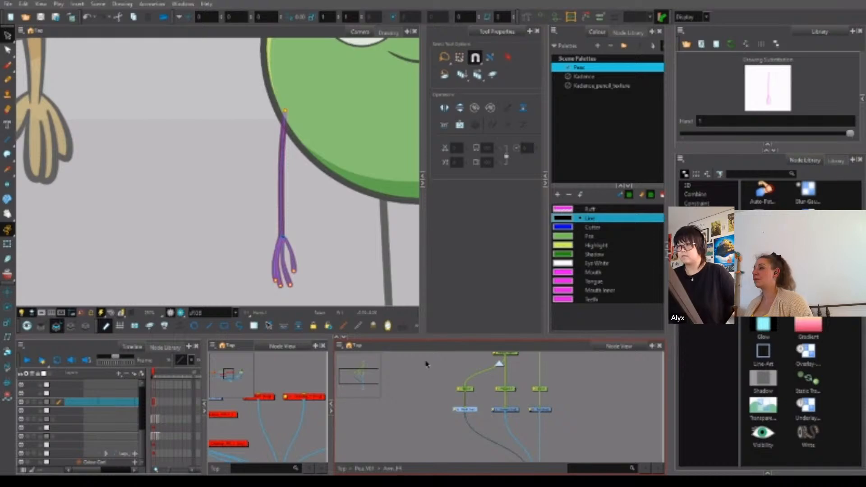
left_click(283, 200)
key("Delete")
scroll(287, 242, "up", 1)
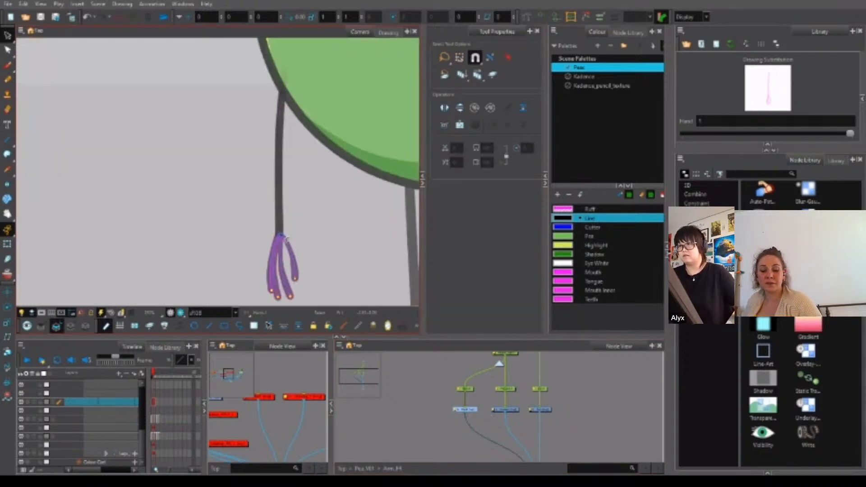
scroll(284, 238, "up", 5)
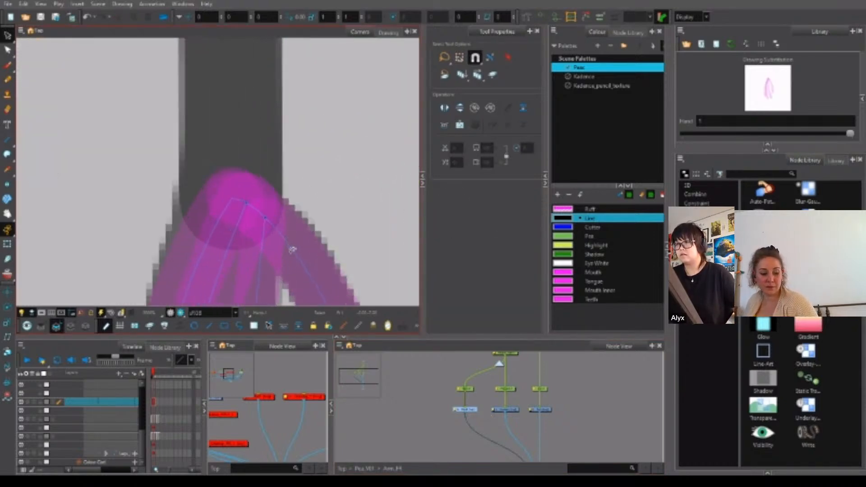
scroll(293, 252, "down", 10)
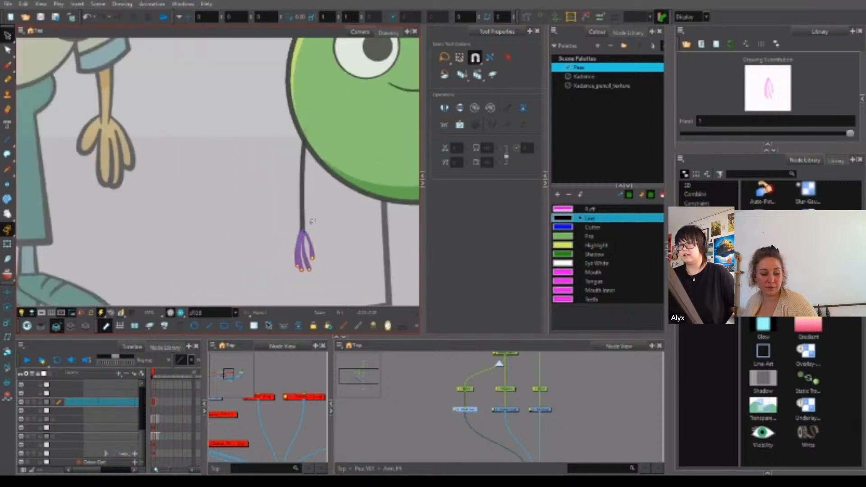
Recolour all the finger strokes of the Hand drawing on frame 1 with the Line colour, then deselect them.
key("ctrl+a")
left_click(595, 220)
left_click(7, 244)
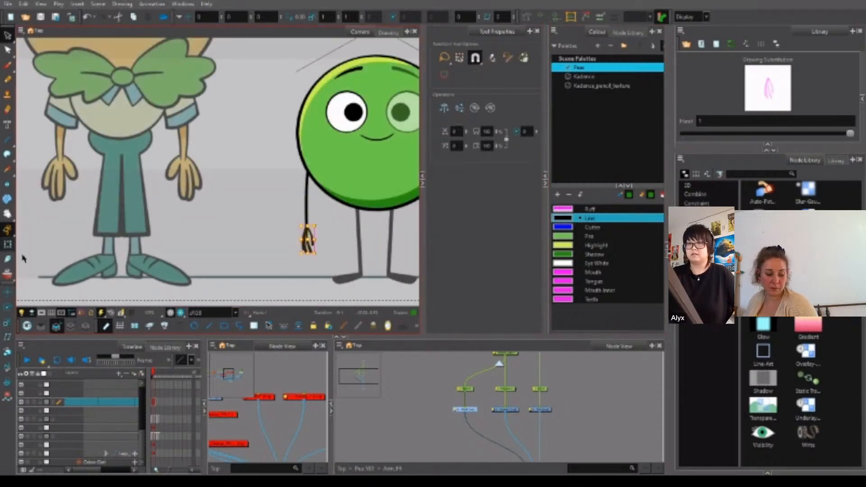
left_click(315, 285)
scroll(368, 288, "down", 2)
left_click_drag(382, 264, 300, 265)
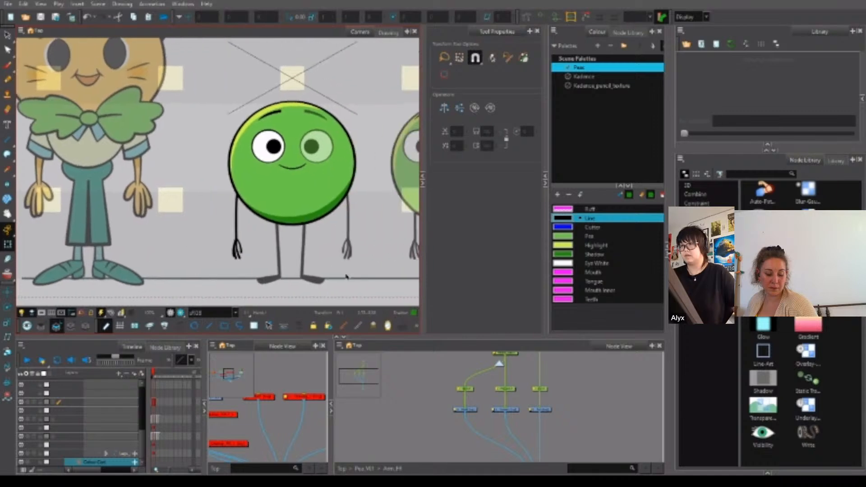
Leave the arm group for Pea_V01 and open the front leg's group.
left_click(449, 432)
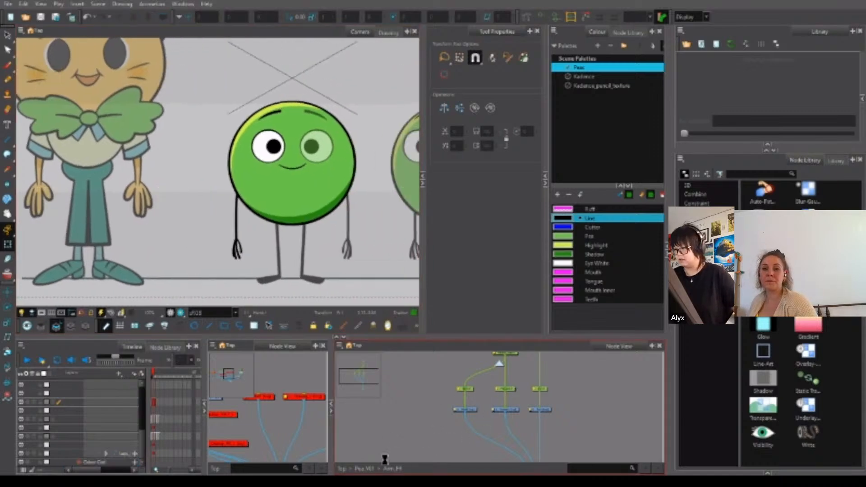
left_click(365, 469)
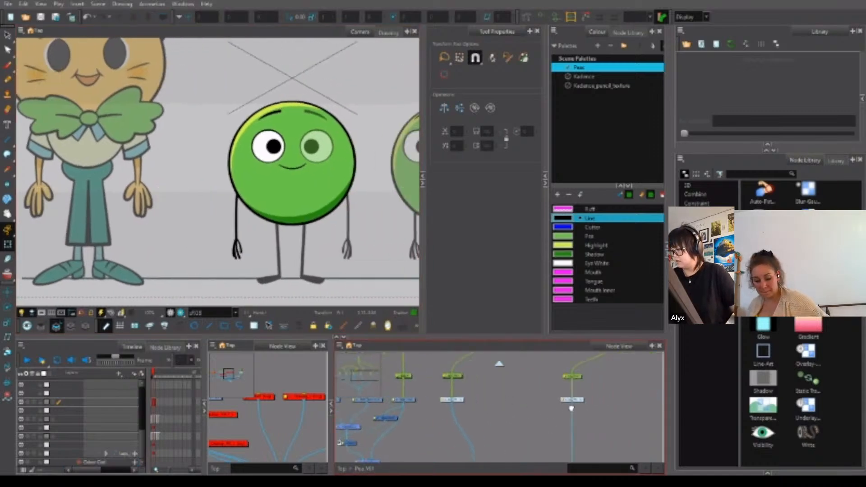
left_click_drag(571, 408, 500, 410)
scroll(500, 410, "up", 2)
left_click(515, 410)
scroll(555, 413, "down", 2)
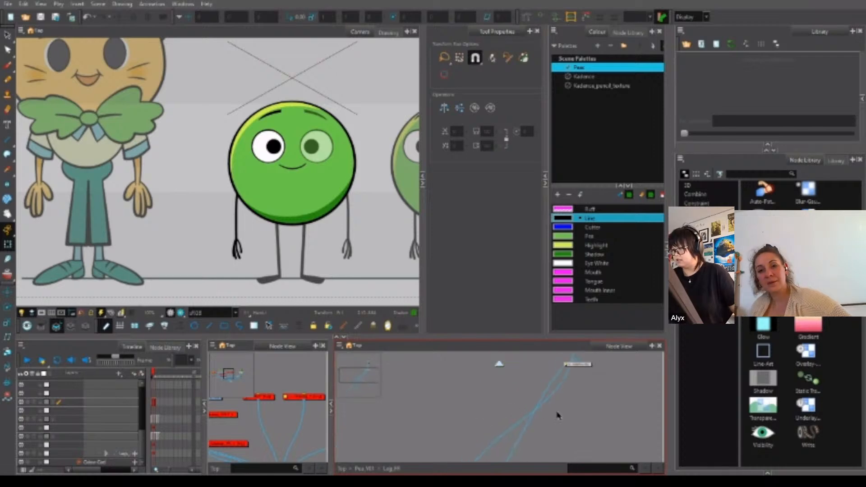
Line up the leg group's nodes in a vertical column beneath the group's input port.
left_click_drag(578, 364, 520, 443)
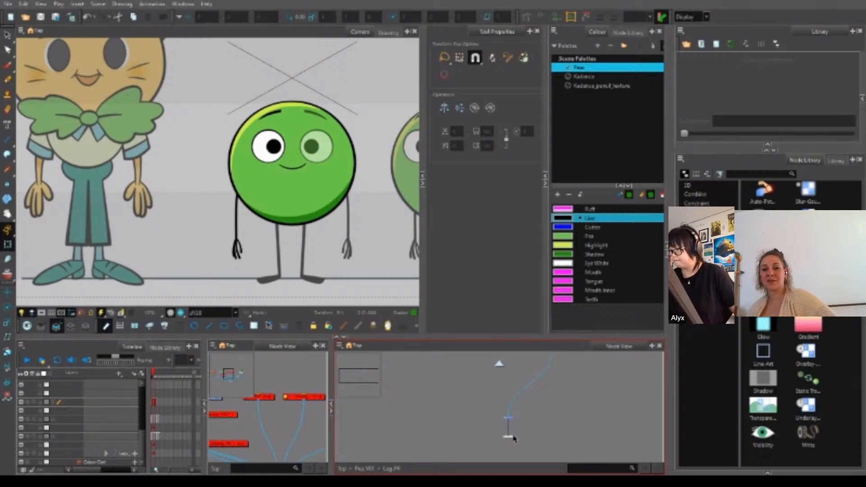
left_click_drag(512, 431, 508, 459)
left_click_drag(550, 381, 506, 427)
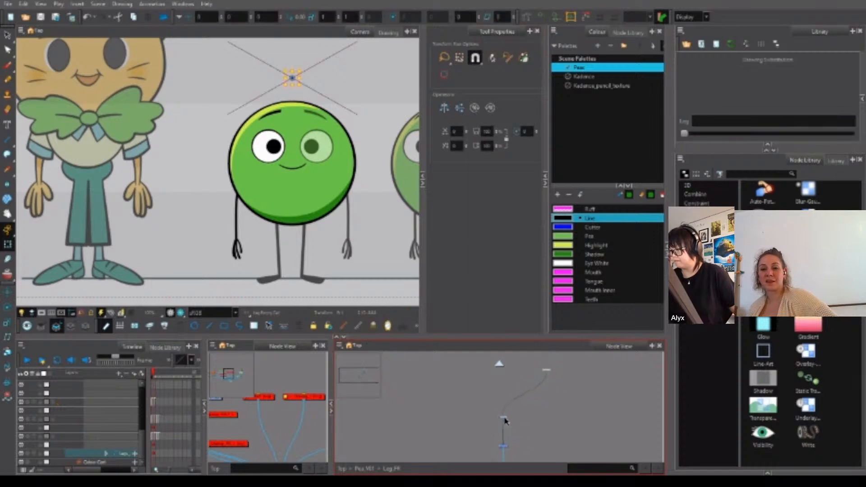
left_click_drag(550, 374, 507, 388)
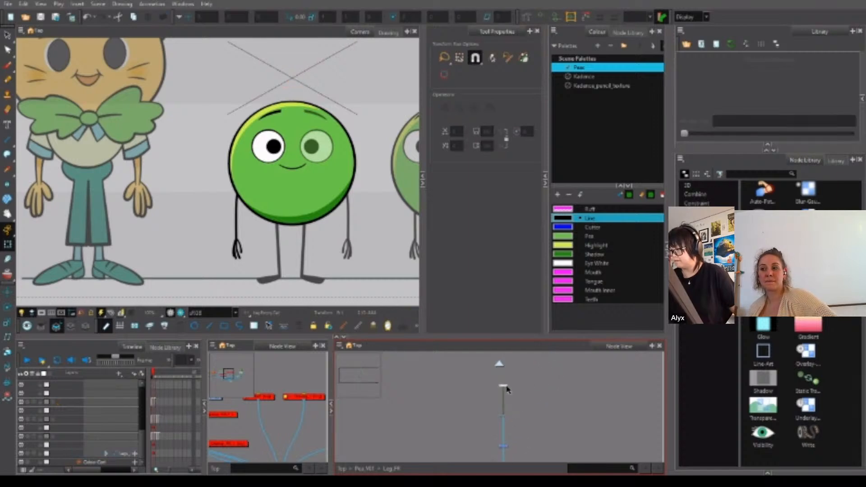
scroll(505, 418, "up", 6)
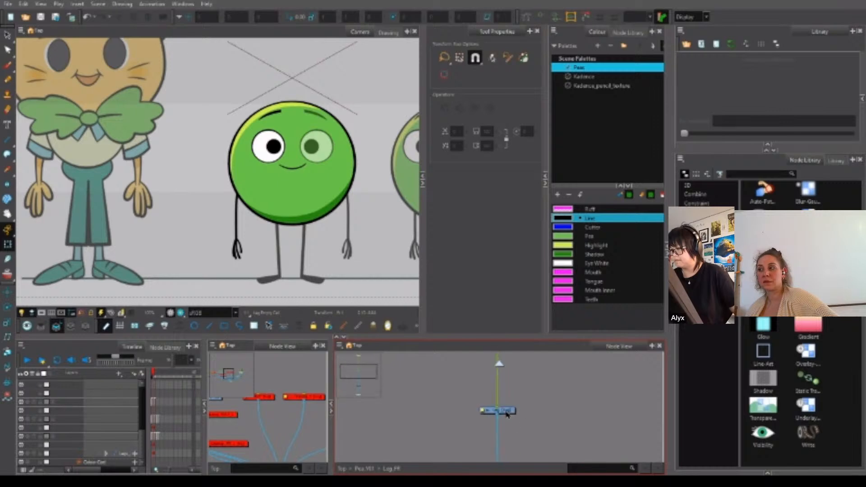
Duplicate the Leg drawing node twice and place the first copy beside the original.
left_click(498, 411)
key("ctrl+c")
key("ctrl+v")
left_click_drag(473, 422, 456, 411)
key("ctrl+v")
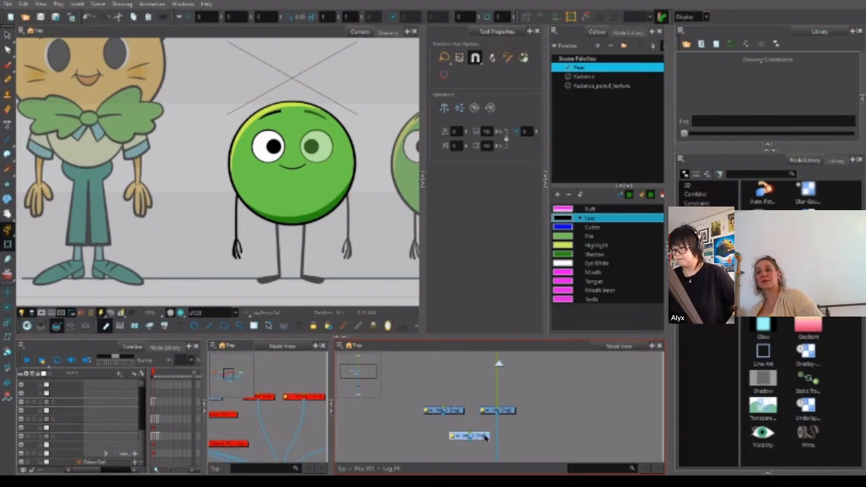
Place the second Leg copy between the other two drawings and connect both copies to the composite.
left_click_drag(487, 438, 508, 430)
scroll(471, 381, "down", 1)
scroll(503, 397, "down", 2)
left_click_drag(452, 368, 509, 430)
left_click_drag(492, 365, 494, 437)
scroll(491, 436, "up", 2)
Rename the middle leg drawing copy LowerLeg and the outer copy Foot.
double_click(489, 441)
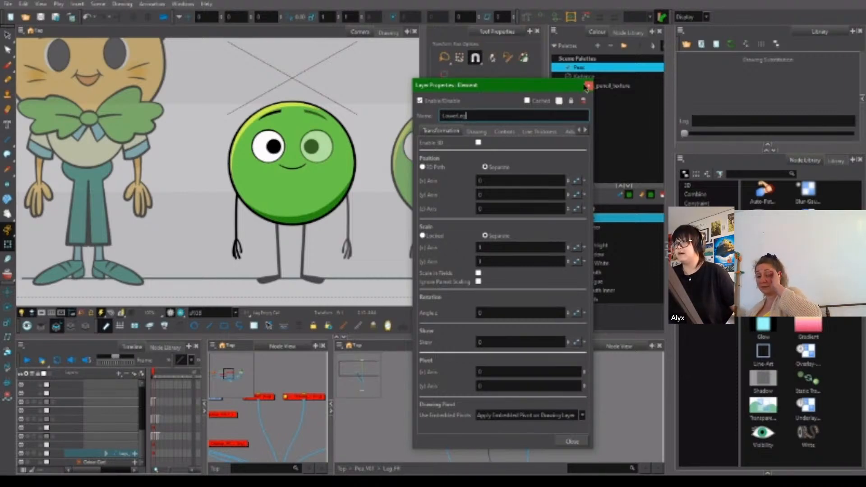
left_click(590, 87)
scroll(478, 396, "up", 2)
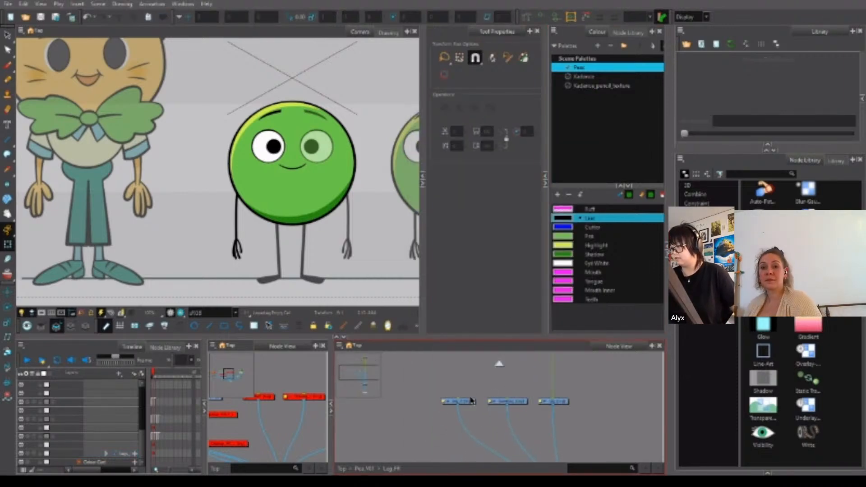
double_click(469, 401)
double_click(448, 115)
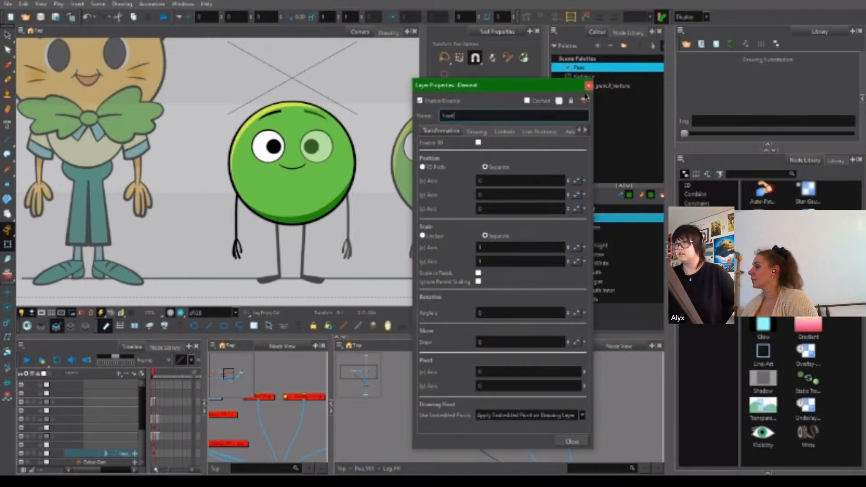
left_click(588, 86)
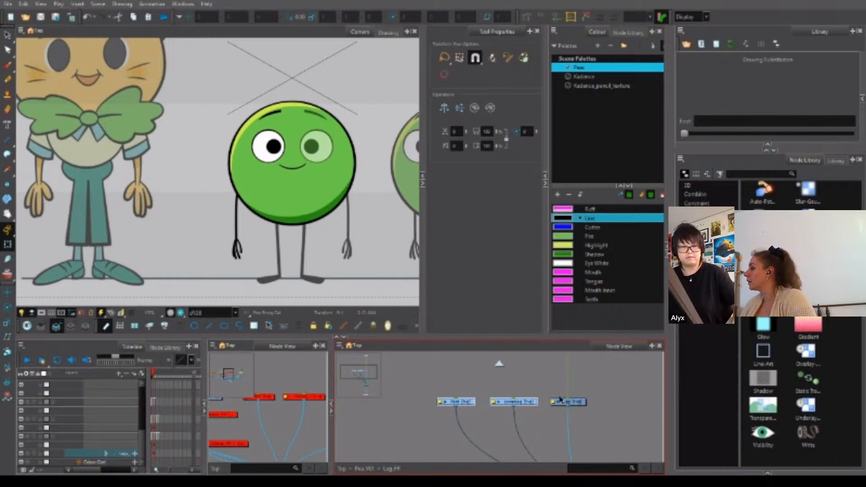
Add a parent peg to each of the Foot, LowerLeg and Leg drawings.
key("ctrl+p")
left_click(573, 403)
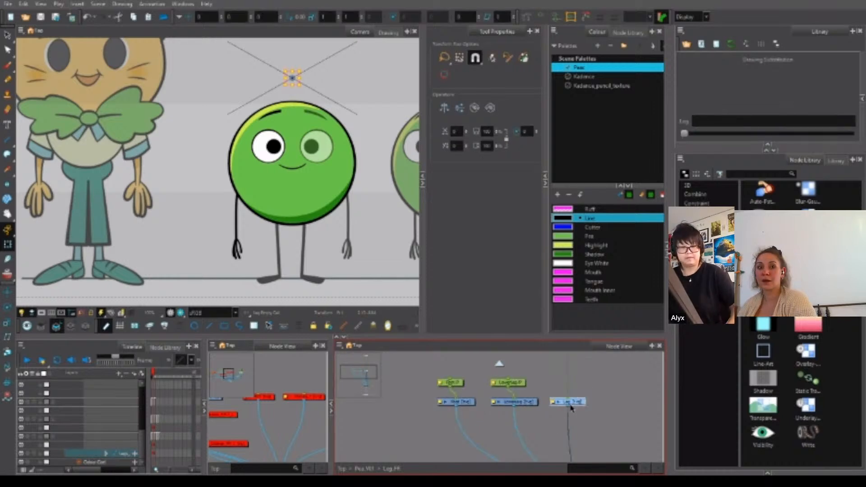
key("ctrl+p")
Arrange the three new pegs in an even row directly above their drawings, leaving room beneath the input port.
left_click_drag(583, 378, 552, 374)
left_click_drag(499, 422, 504, 375)
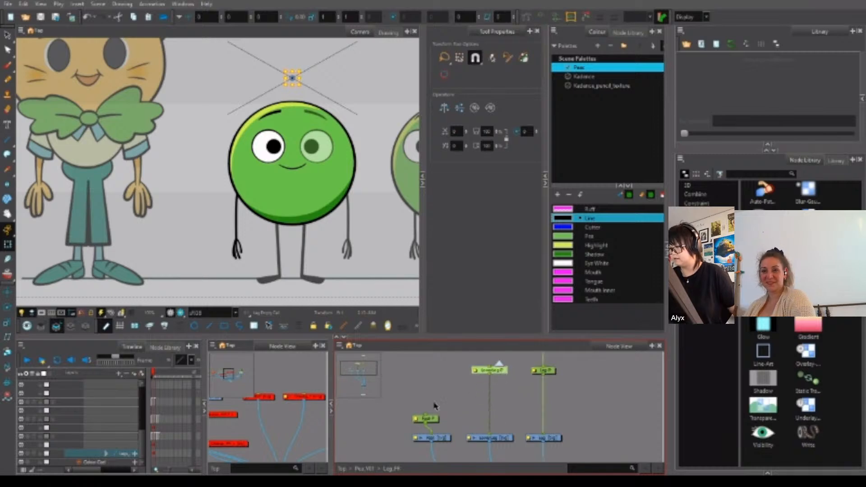
left_click_drag(434, 419, 461, 433)
scroll(489, 412, "down", 2)
left_click(487, 415)
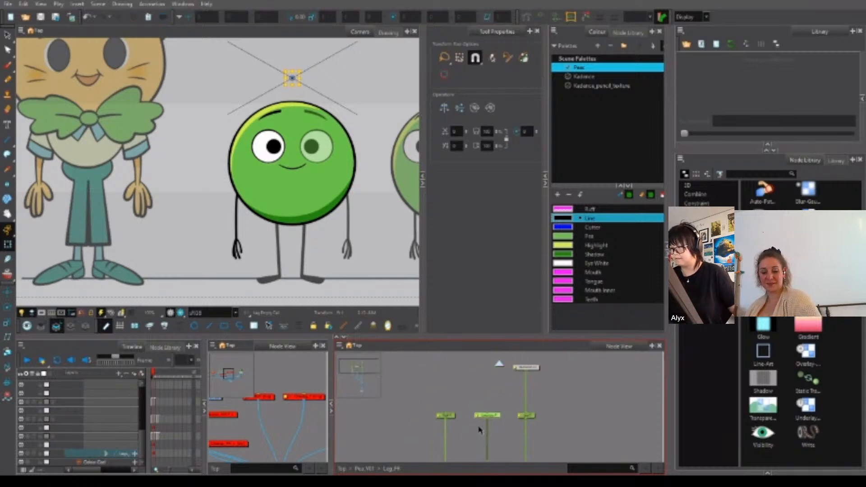
left_click_drag(545, 406, 433, 424)
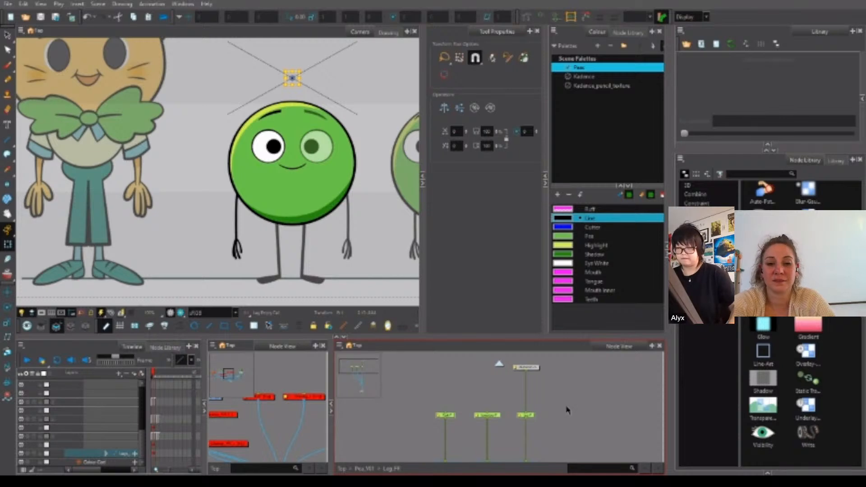
key("Down")
key("Down")
key("Down")
key("Down")
key("Down")
key("Down")
key("Down")
key("Down")
Add a parent peg above the LowerLeg peg, connect the Foot peg to it, and add another parent peg above the Leg peg.
left_click(495, 436)
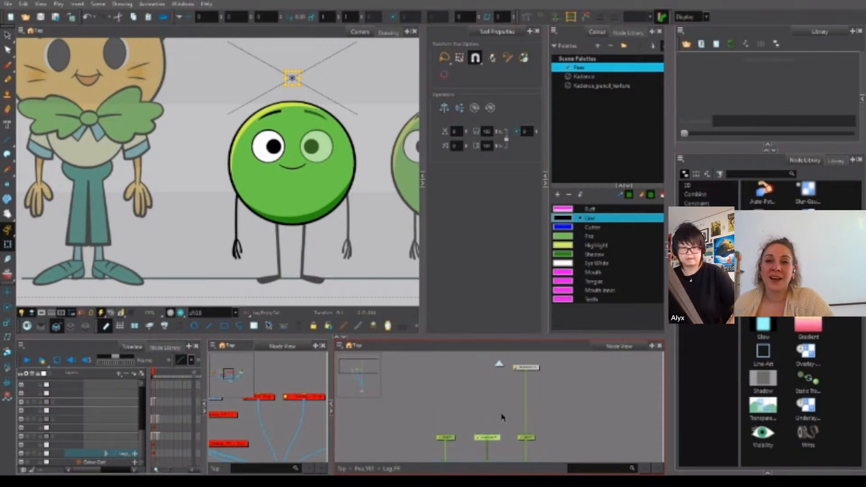
left_click_drag(496, 436, 496, 411)
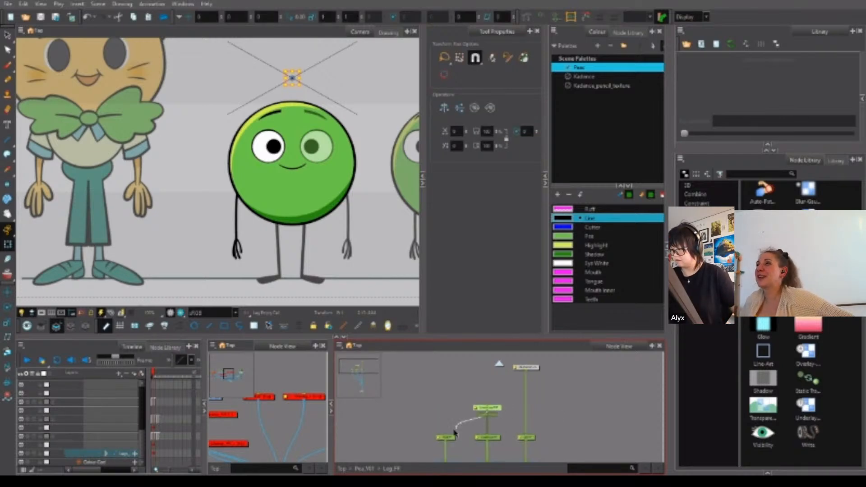
left_click(527, 436)
key("ctrl+p")
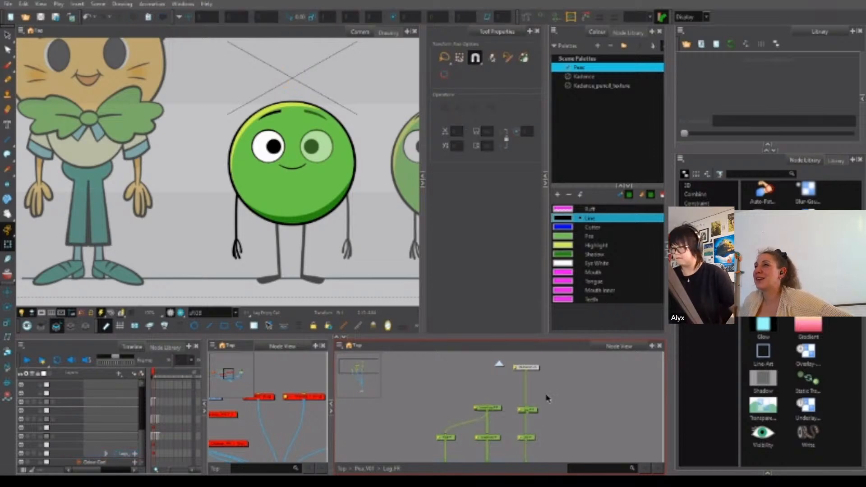
Space out the input port and the leg's upper peg in a vertical line above the other pegs.
left_click_drag(531, 412, 529, 360)
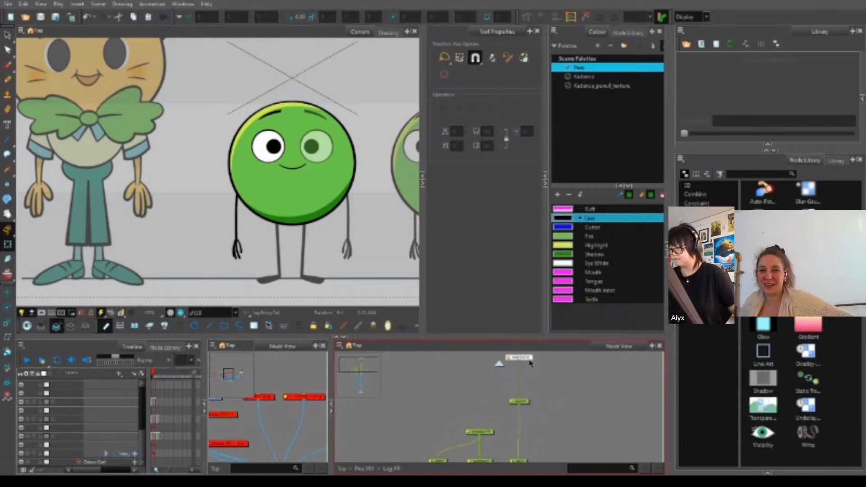
left_click(524, 398)
left_click_drag(525, 400, 523, 395)
left_click_drag(526, 359, 526, 363)
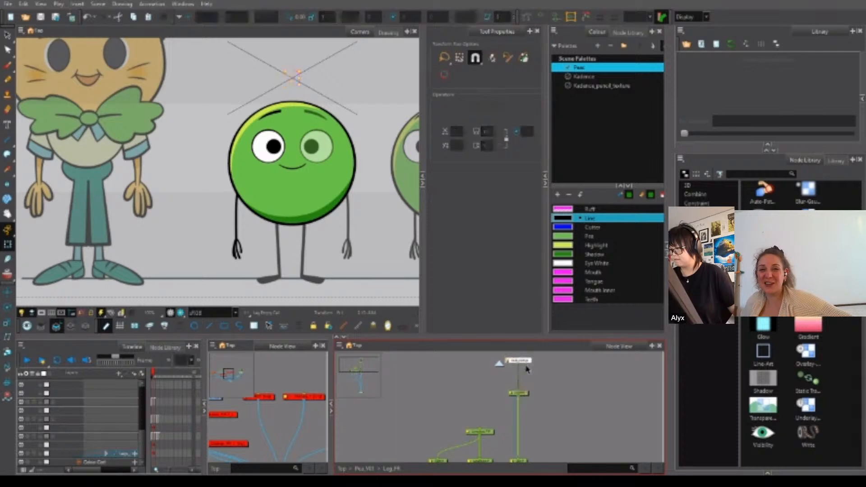
Rename the leg's upper peg Leg_Master-P.
double_click(519, 393)
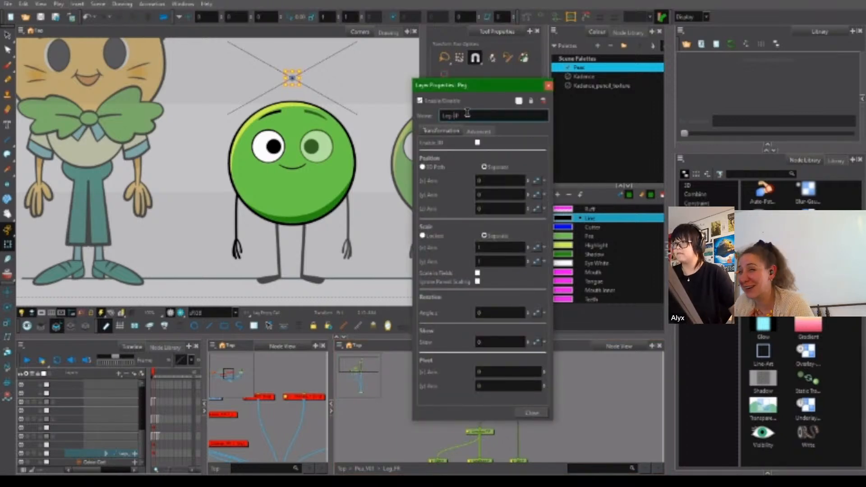
type("ster_")
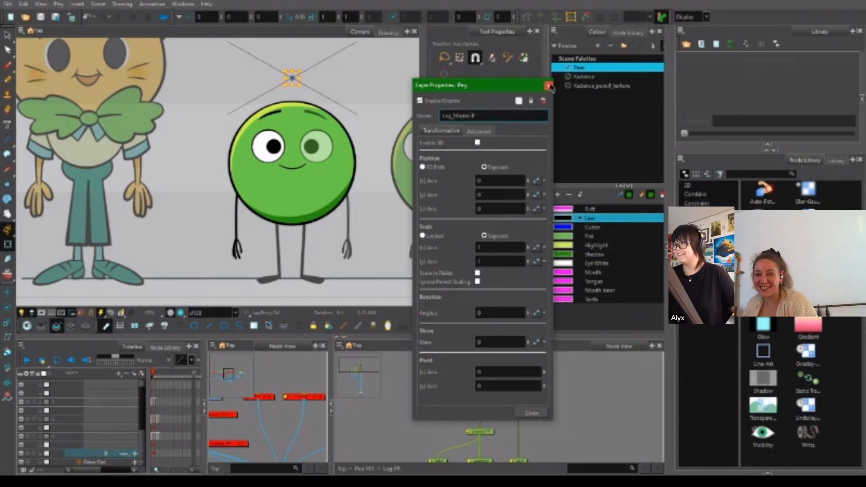
left_click(548, 86)
Rename the lower leg's upper peg LowerLeg_Master-P and connect it beneath the leg's master peg.
double_click(489, 433)
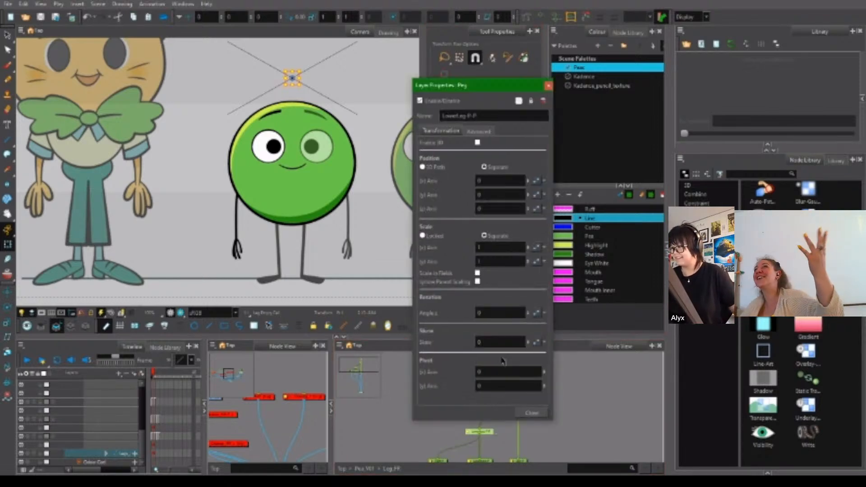
left_click(471, 116)
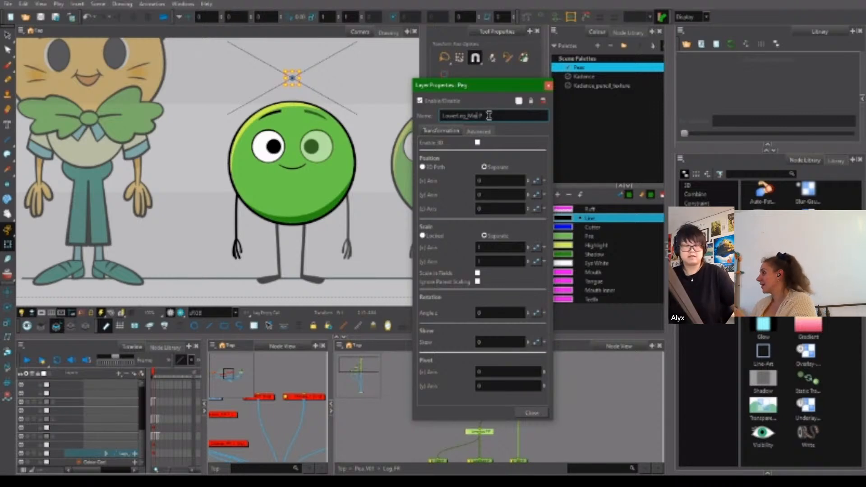
left_click(549, 86)
scroll(473, 420, "down", 4)
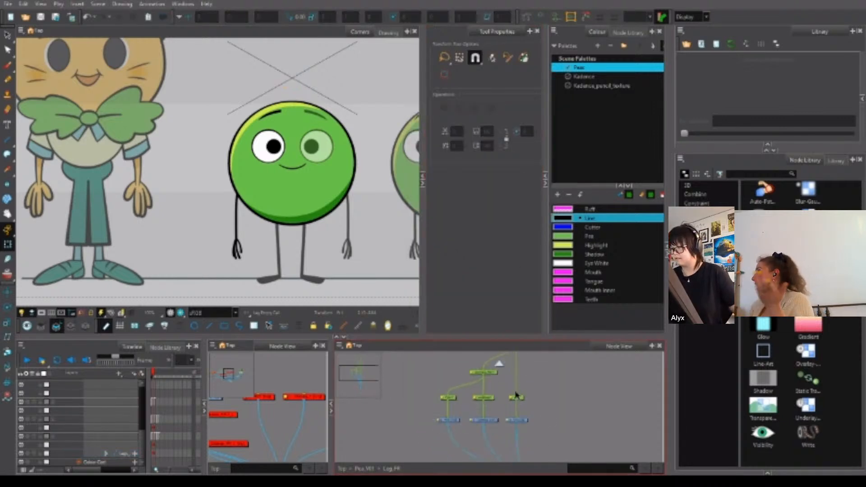
scroll(469, 415, "up", 2)
Review the Foot, LowerLeg and Leg drawings down to the composite and output port, and return to the Pea_V01 level.
left_click(442, 417)
left_click(499, 418)
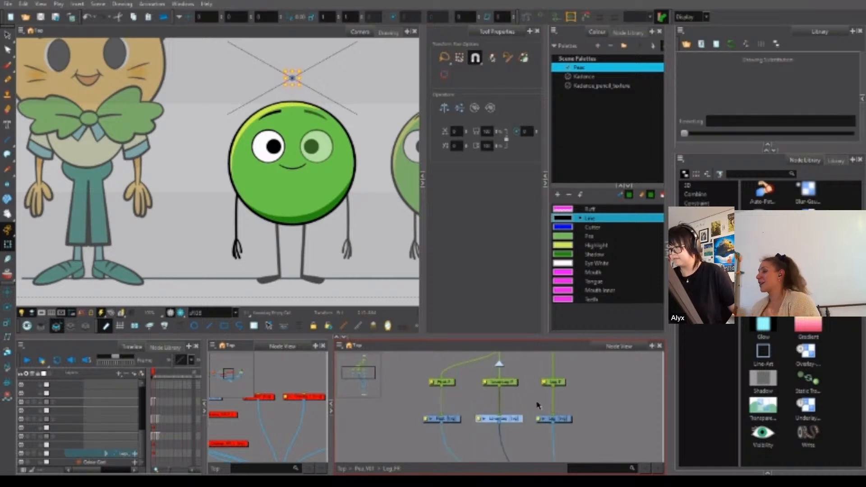
left_click(551, 417)
mouse_move(583, 439)
left_mouse_down()
mouse_move(553, 383)
mouse_move(562, 413)
left_mouse_up()
scroll(562, 435, "down", 2)
left_click(536, 436)
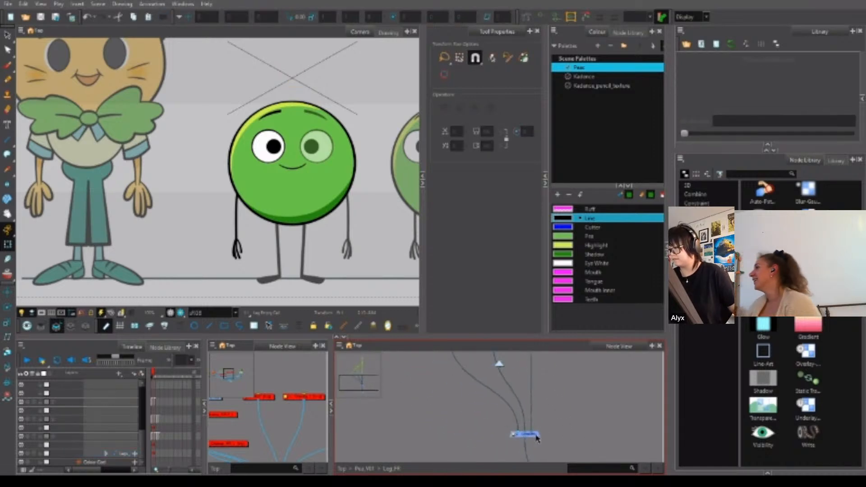
scroll(549, 444, "down", 3)
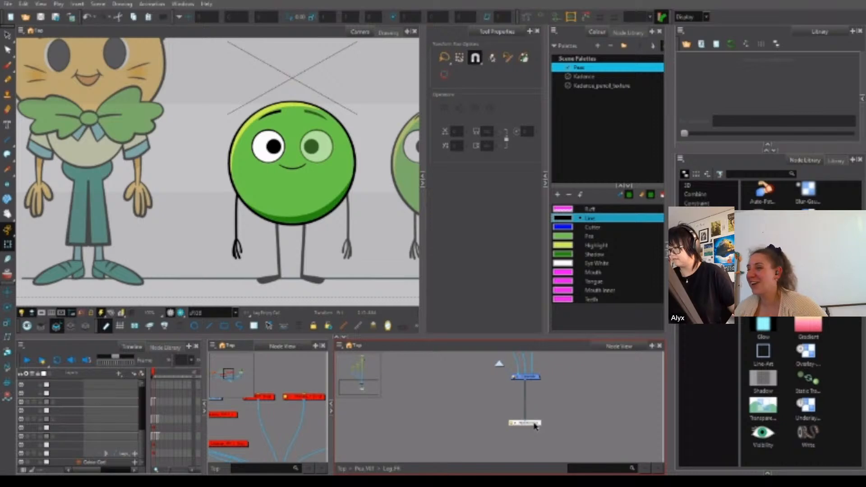
left_click(366, 469)
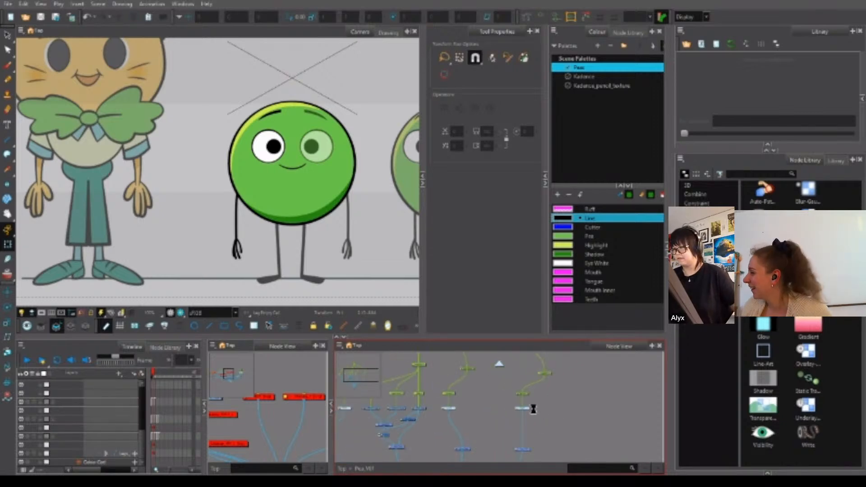
Cut the leg and foot strokes on the pea's left side out of the source drawing, with the leg group open for pasting.
left_click(304, 397)
scroll(297, 244, "up", 3)
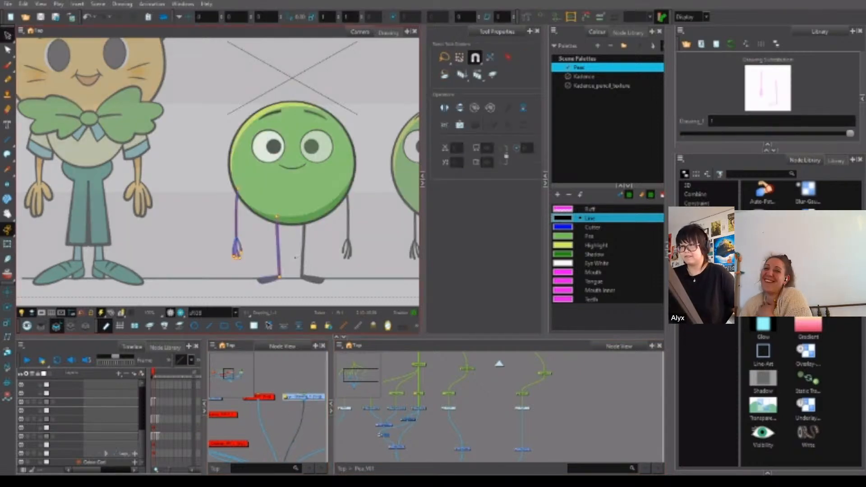
left_click_drag(300, 297, 309, 293)
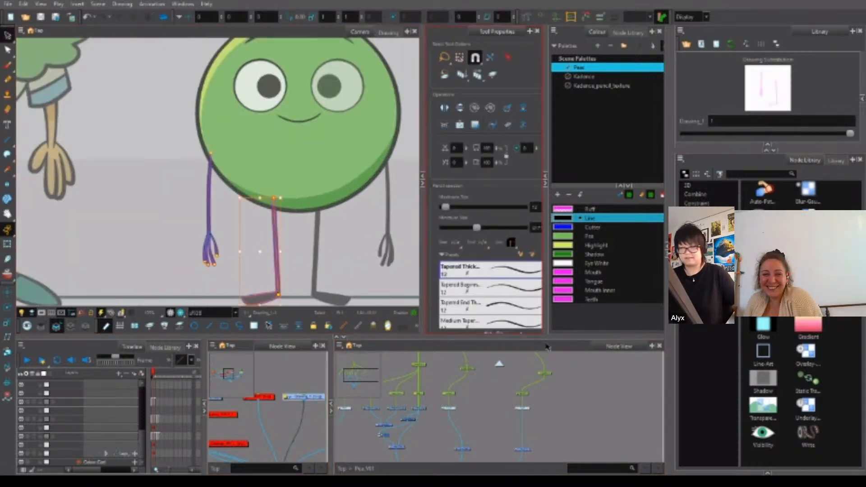
left_click(529, 408)
scroll(530, 415, "down", 3)
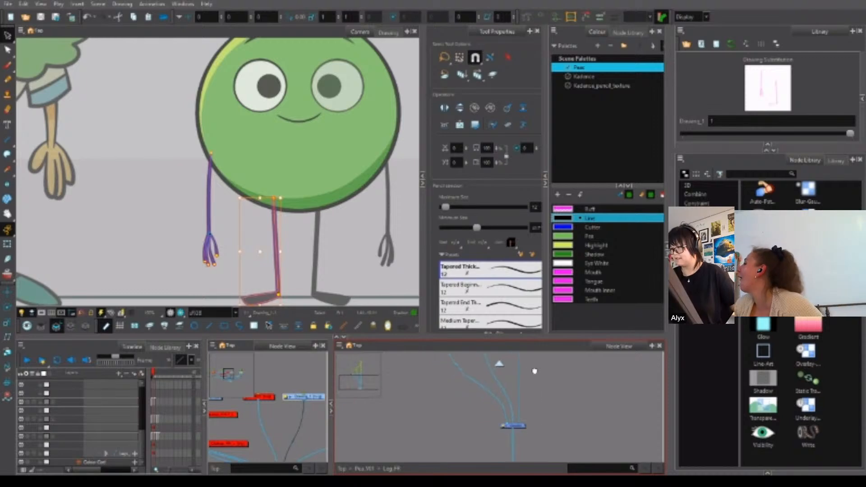
left_click_drag(533, 371, 547, 426)
left_click(534, 412)
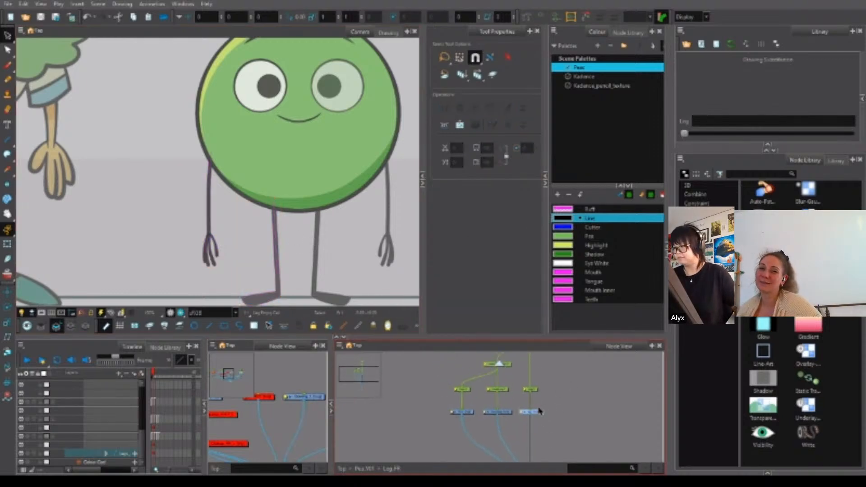
left_click(299, 397)
left_click_drag(316, 221, 322, 211)
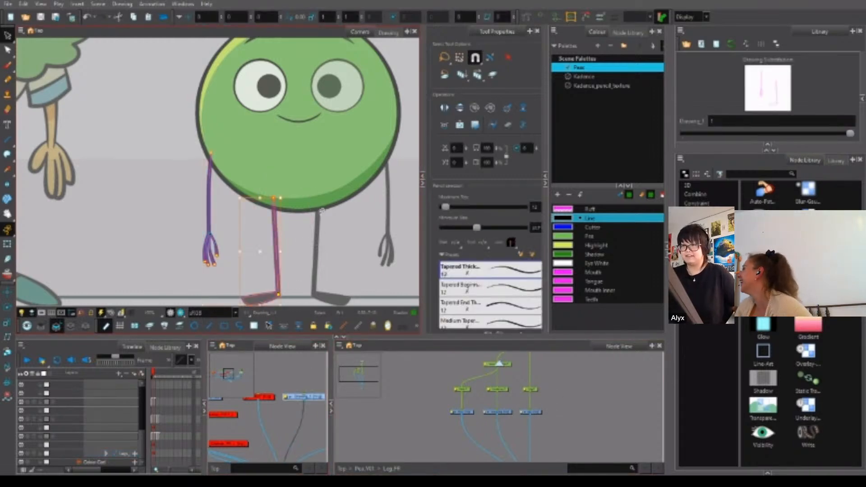
key("ctrl+x")
Paste the leg artwork into each of the Leg, LowerLeg and Foot drawings.
left_click(533, 413)
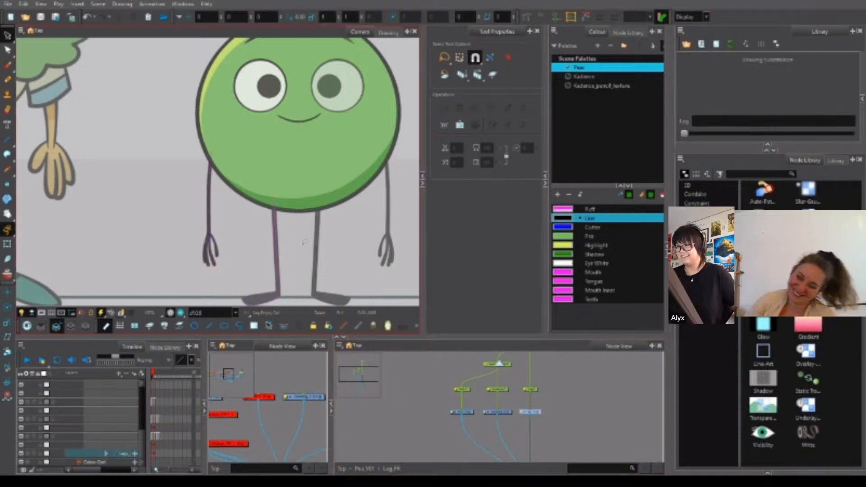
key("ctrl+v")
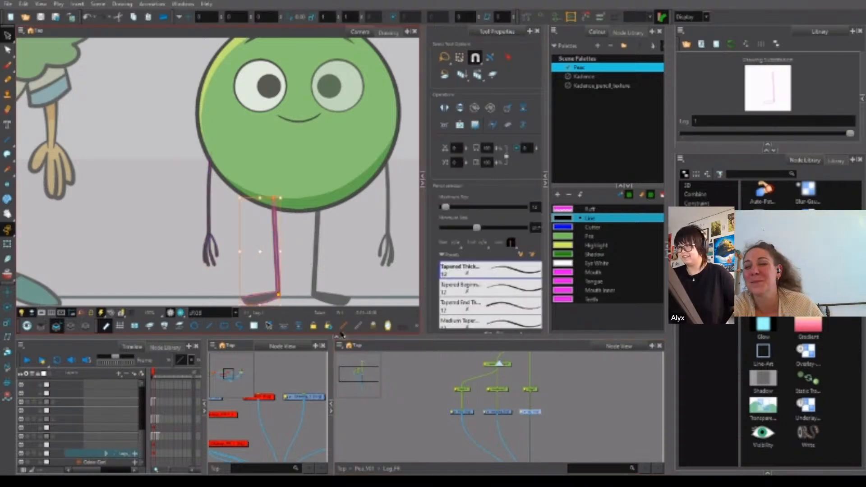
left_click(498, 412)
key("ctrl+v")
left_click(462, 411)
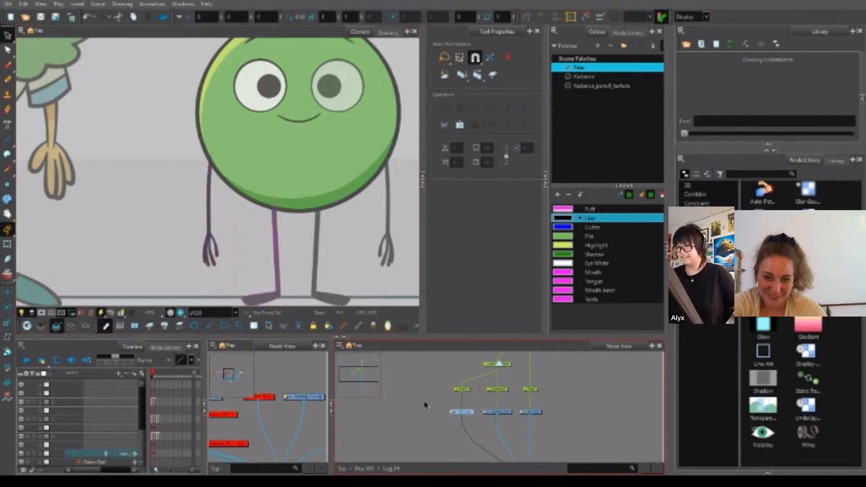
key("ctrl+v")
Delete the leg line from the Foot drawing, keeping only the foot shape.
mouse_move(312, 262)
left_mouse_down()
mouse_move(299, 252)
mouse_move(325, 237)
mouse_move(307, 290)
left_mouse_up()
key("Delete")
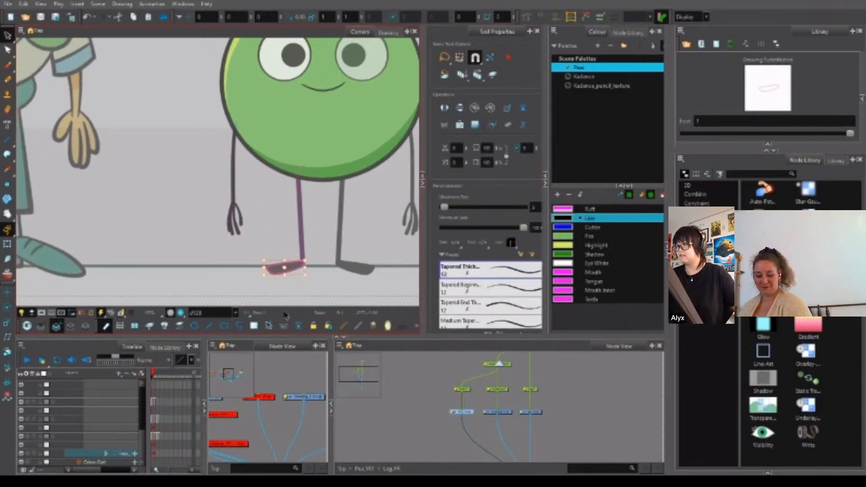
key("Escape")
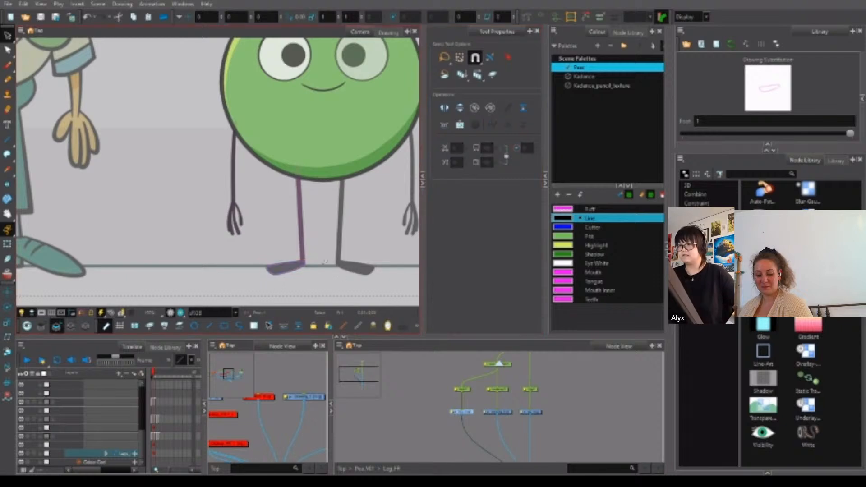
Adjust the toe end of the foot outline with the Contour Editor, moving its points onto the outer edge of the original line.
scroll(282, 274, "up", 3)
scroll(281, 275, "down", 5)
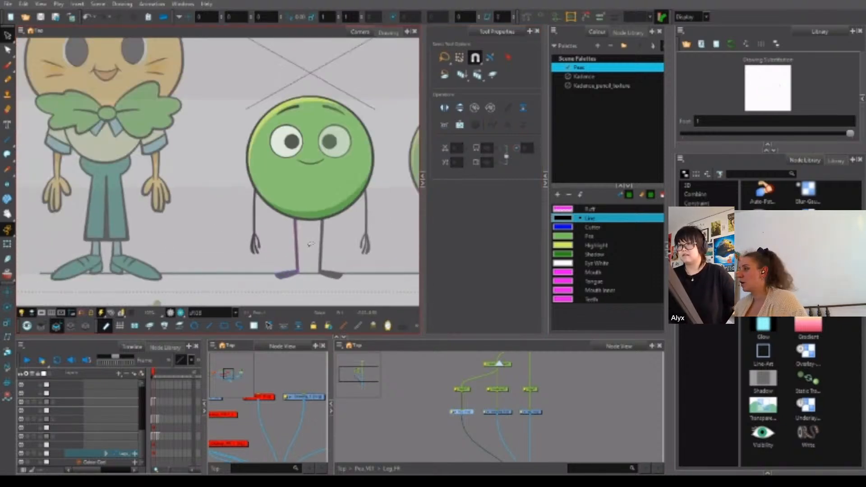
scroll(309, 248, "up", 6)
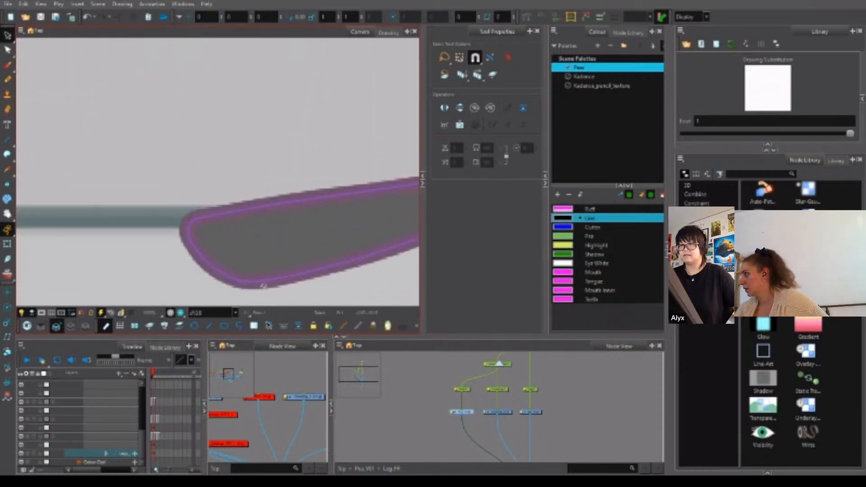
key("alt+q")
key("alt+s")
left_click(244, 283)
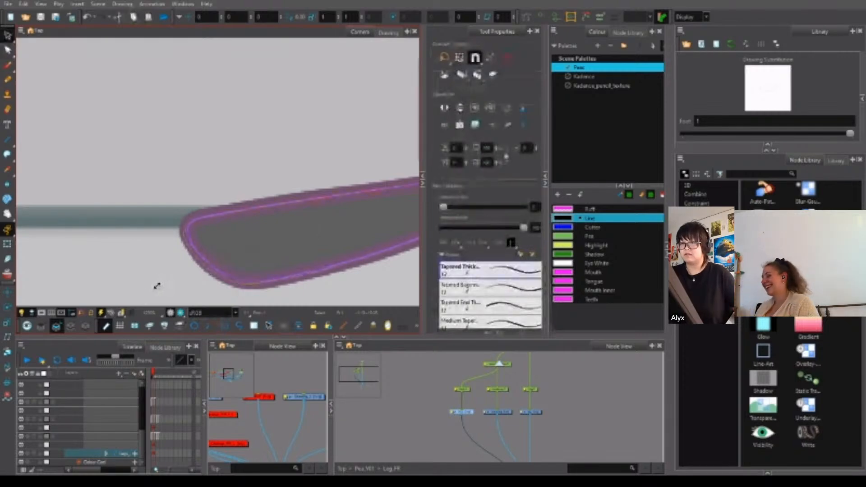
key("alt+q")
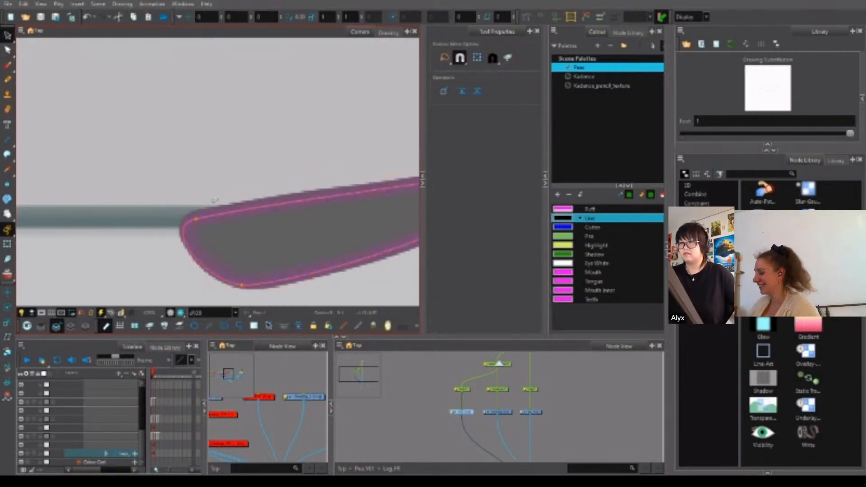
left_click(459, 58)
left_click_drag(242, 285, 246, 287)
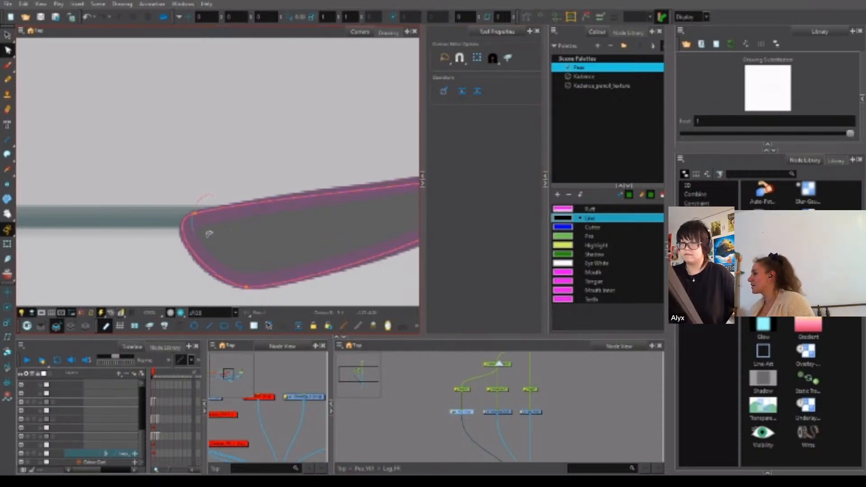
Adjust the heel end of the foot outline with the Contour Editor so its curve follows the outer edge of the original line.
left_click_drag(348, 256, 196, 259)
left_click_drag(326, 210, 329, 211)
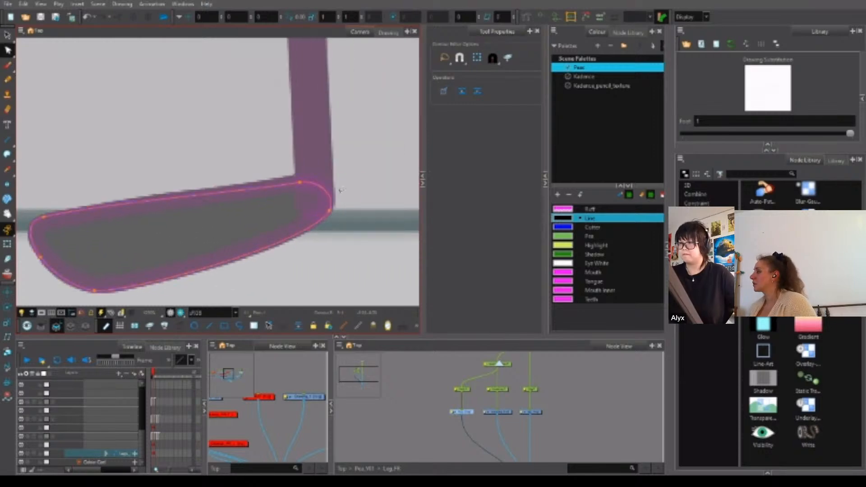
left_click_drag(301, 183, 339, 195)
scroll(336, 194, "up", 4)
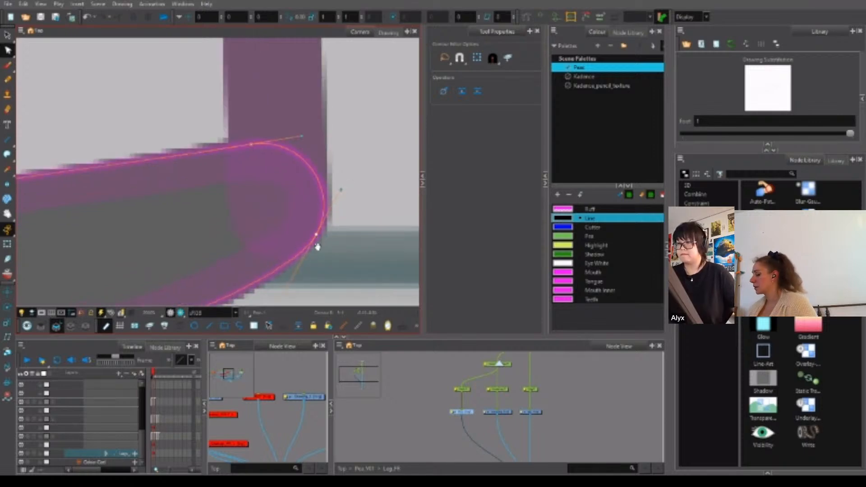
scroll(334, 203, "down", 1)
left_click_drag(270, 296, 321, 220)
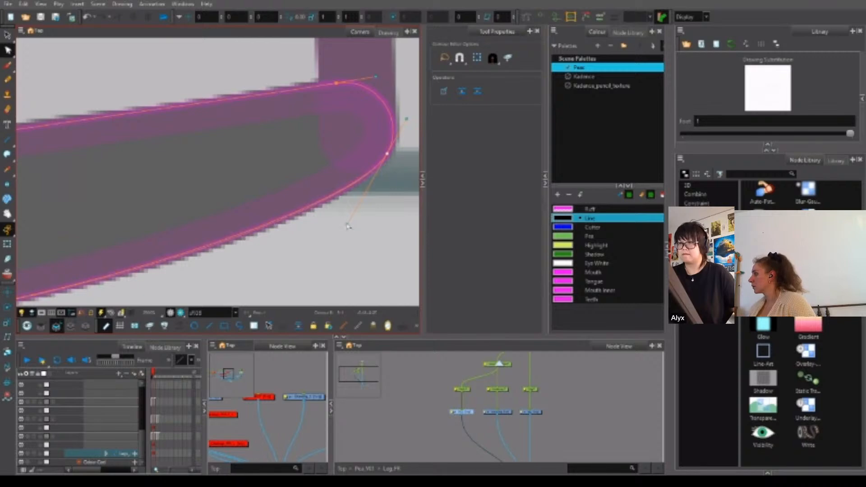
left_click_drag(290, 185, 334, 277)
left_click_drag(167, 210, 339, 187)
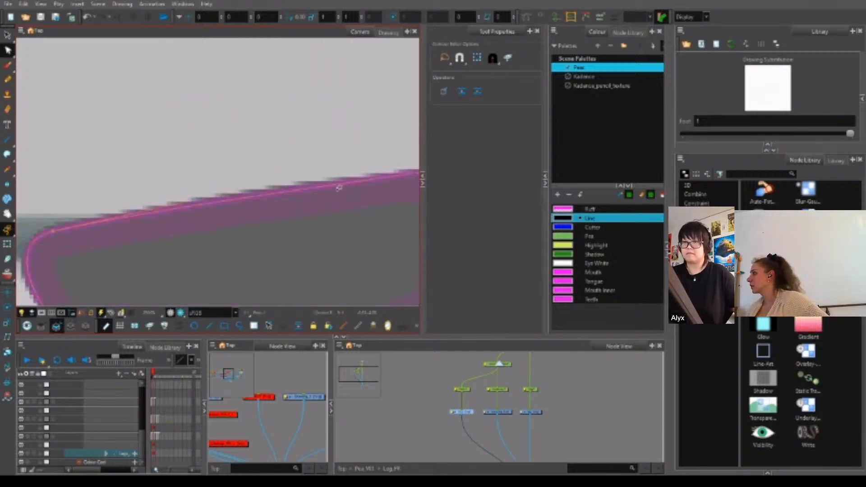
scroll(273, 202, "down", 5)
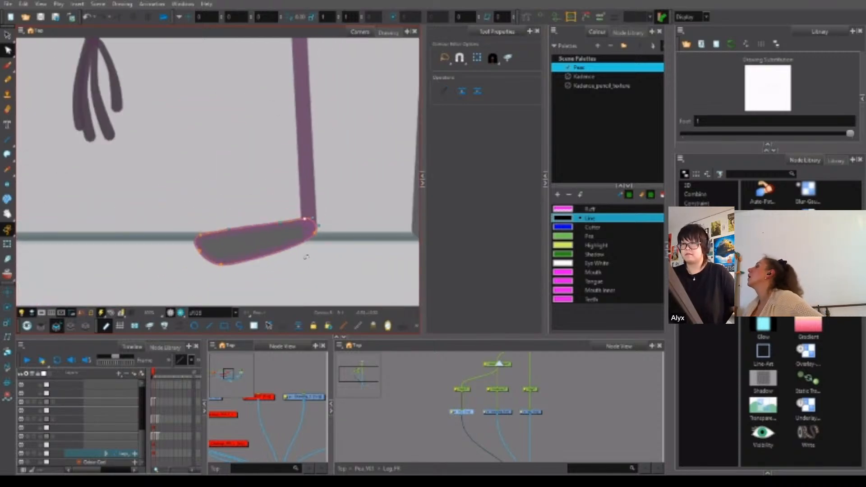
Recolour the whole foot shape in the Foot drawing with the black Line swatch.
key("alt+s")
key("ctrl+a")
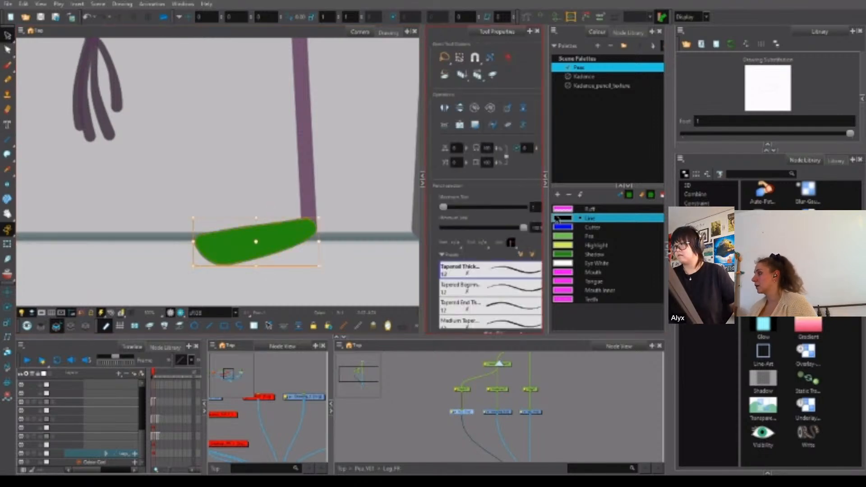
left_click(562, 218)
left_click(336, 276)
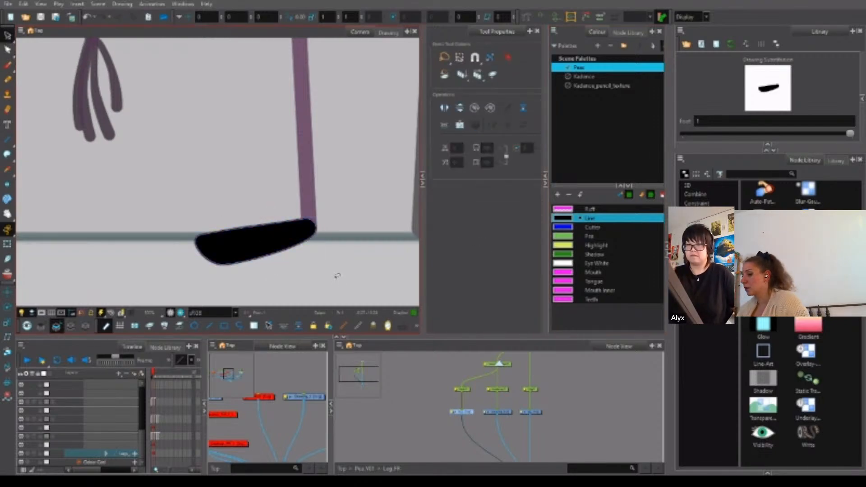
left_click(8, 243)
scroll(123, 294, "down", 4)
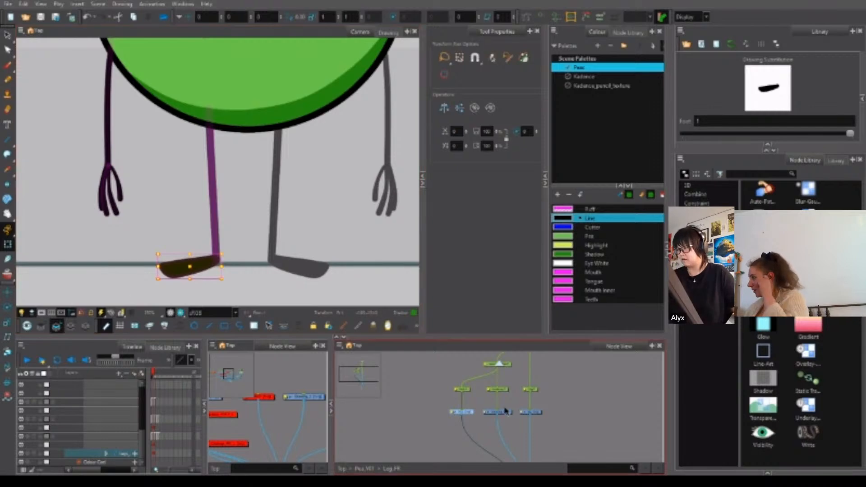
Shorten the leg line in the LowerLeg drawing with the Contour Editor so it starts at knee height.
left_click(502, 412)
key("alt+s")
key("alt+q")
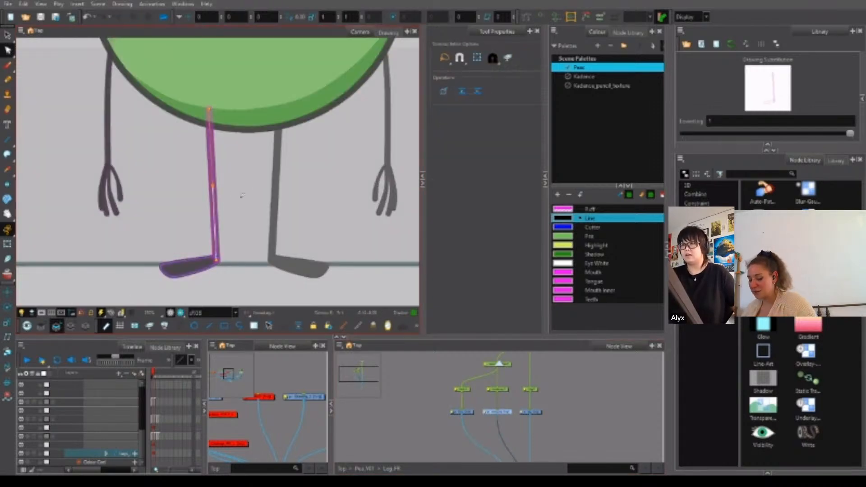
Delete the foot shape from the Leg drawing and recolour the remaining leg line with the black Line swatch.
left_click(532, 412)
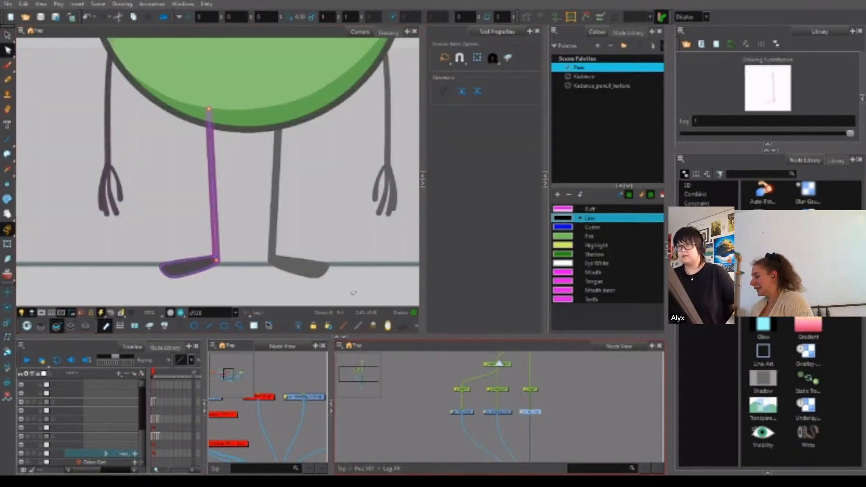
key("alt+s")
left_click(214, 264)
left_click(248, 246)
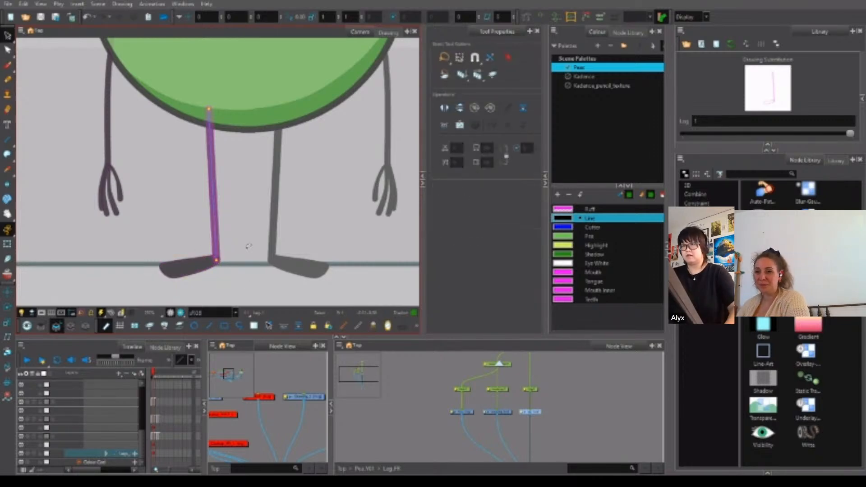
left_click(214, 240)
left_click(563, 218)
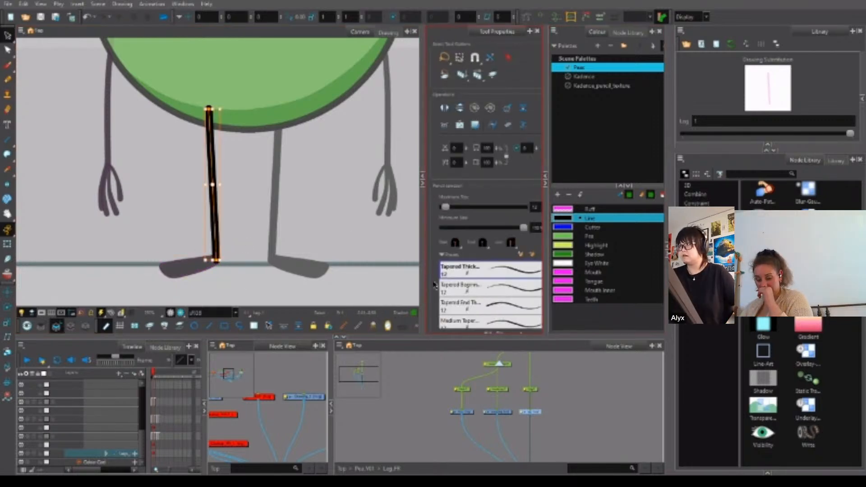
left_click(362, 276)
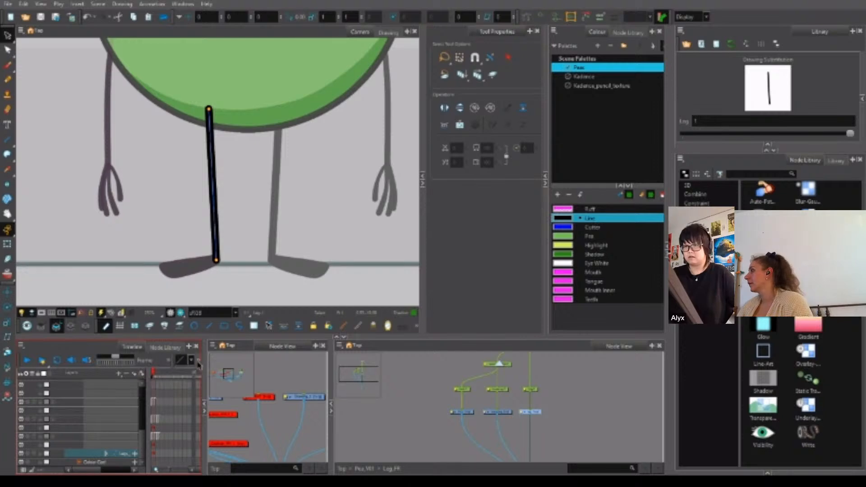
Duplicate the Leg drawing and shorten the copy's line with the Contour Editor so it ends at knee height.
left_click(199, 363)
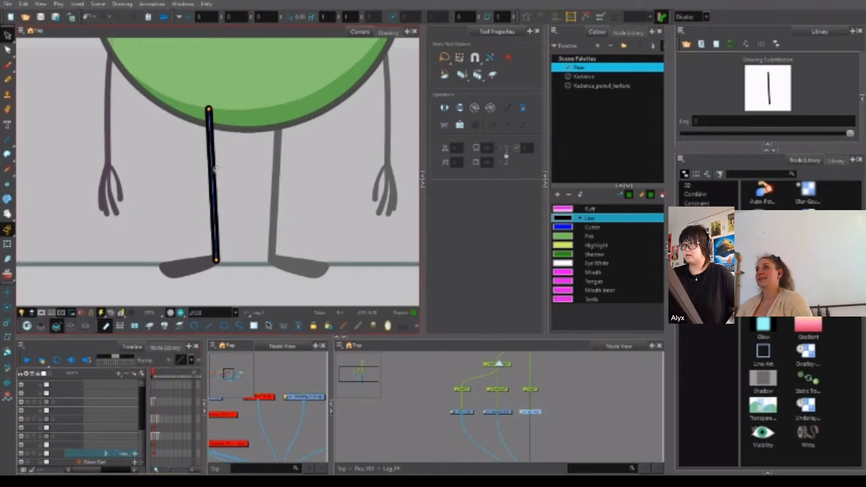
key("alt+q")
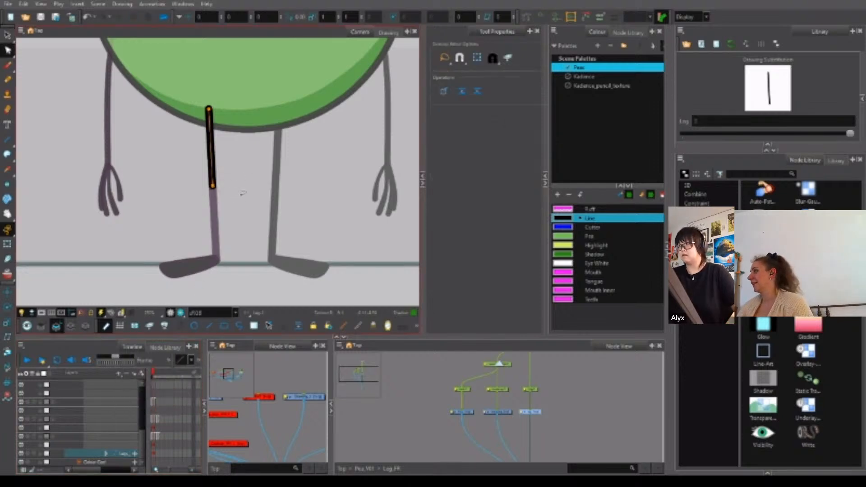
key("o")
Expose the full-length Leg drawing 1 on frame 1 and the shortened Leg drawing 2 on frame 2.
left_click(157, 449)
key("F5")
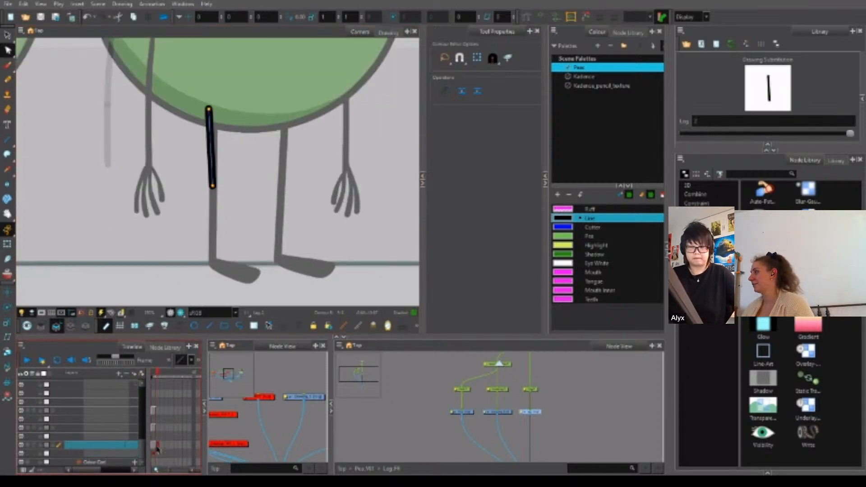
left_click(153, 445)
left_click(758, 134)
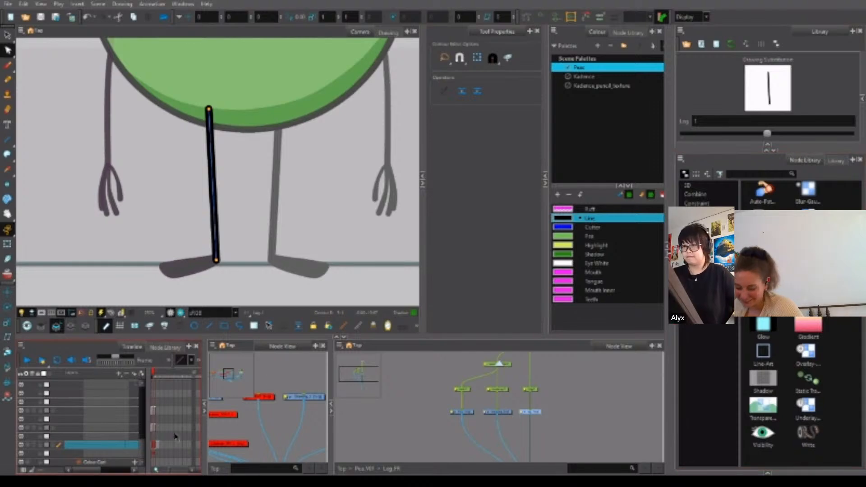
left_click(157, 448)
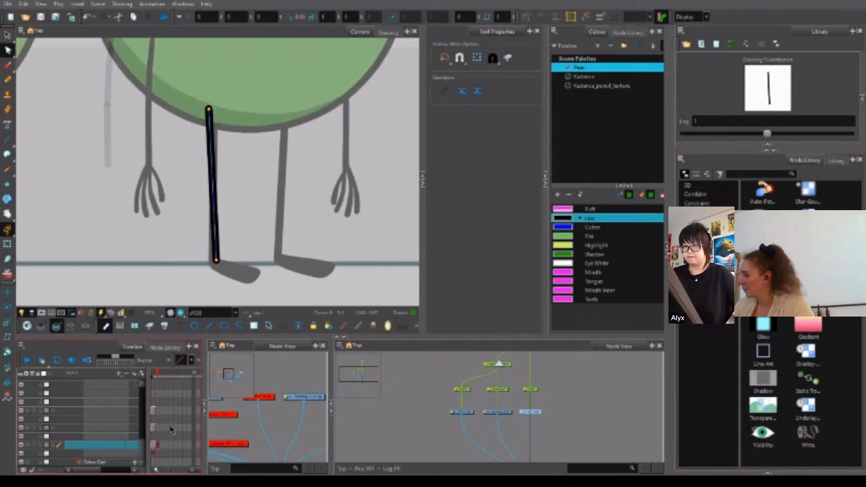
left_click(849, 133)
Move the LowerLeg drawing's exposure to frame 2 and create a blank LowerLeg drawing on frame 1.
left_click(379, 368)
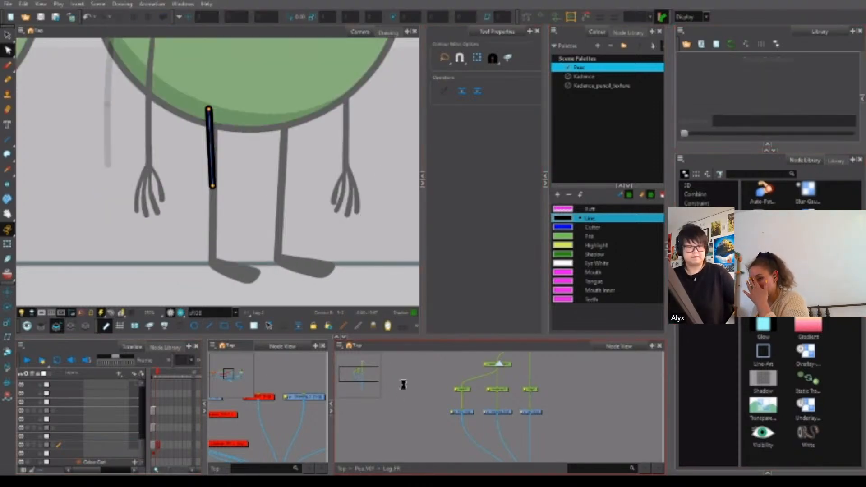
left_click(510, 410)
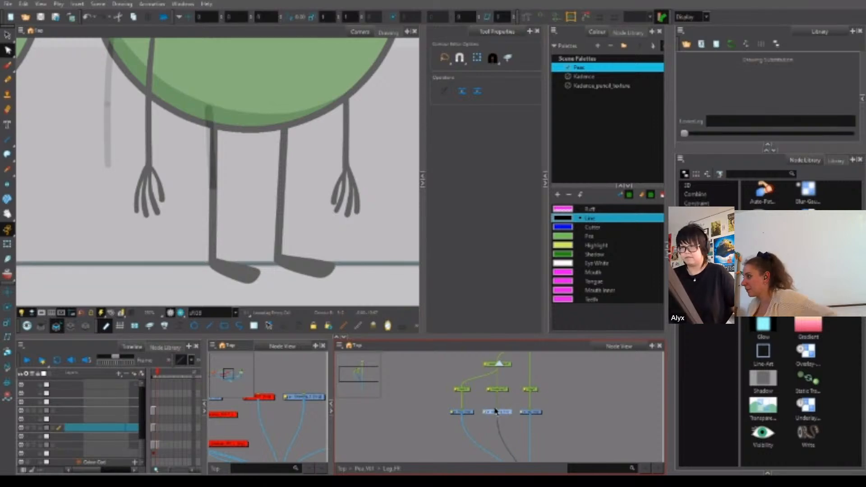
left_click(155, 430)
left_click_drag(154, 429, 157, 430)
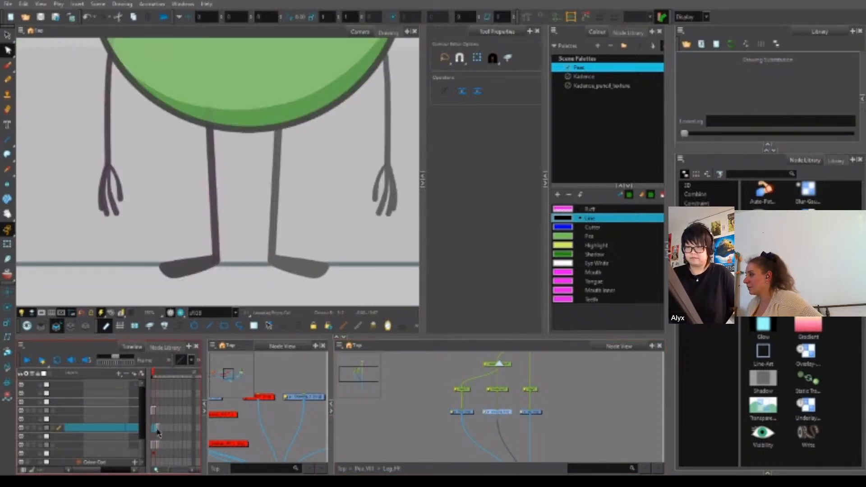
left_click(198, 363)
left_click(137, 374)
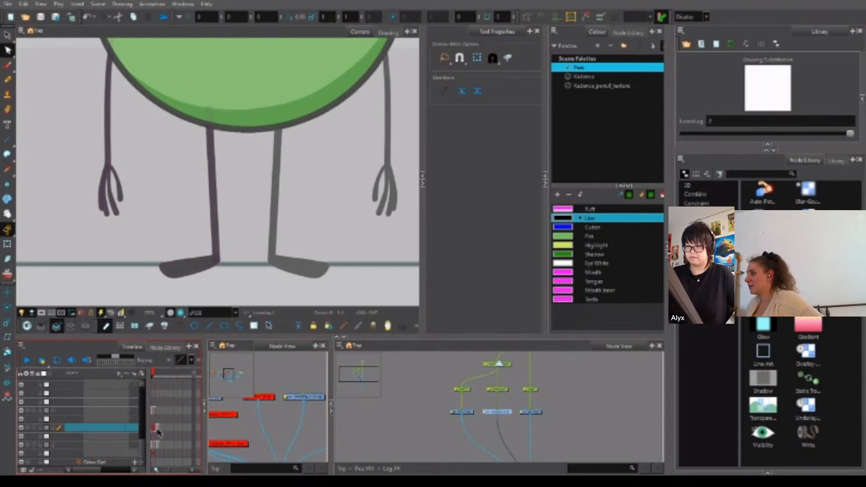
Rename the blank LowerLeg drawing as Empty.
key("ctrl+d")
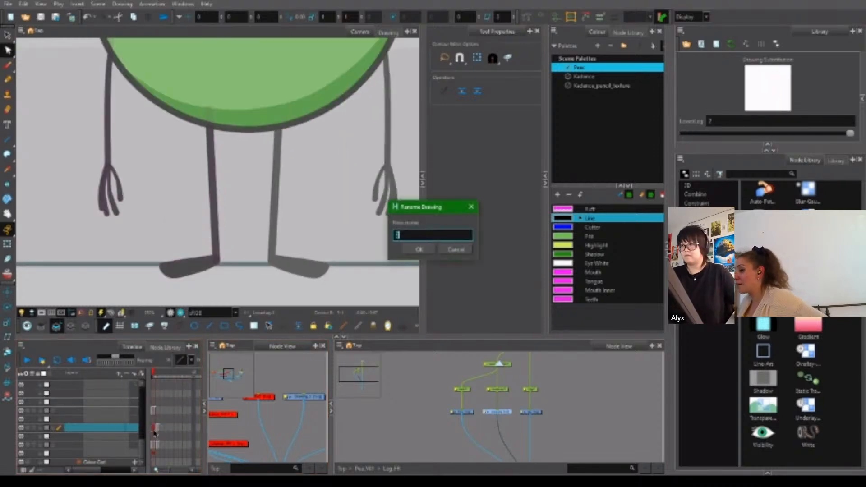
type("Engi")
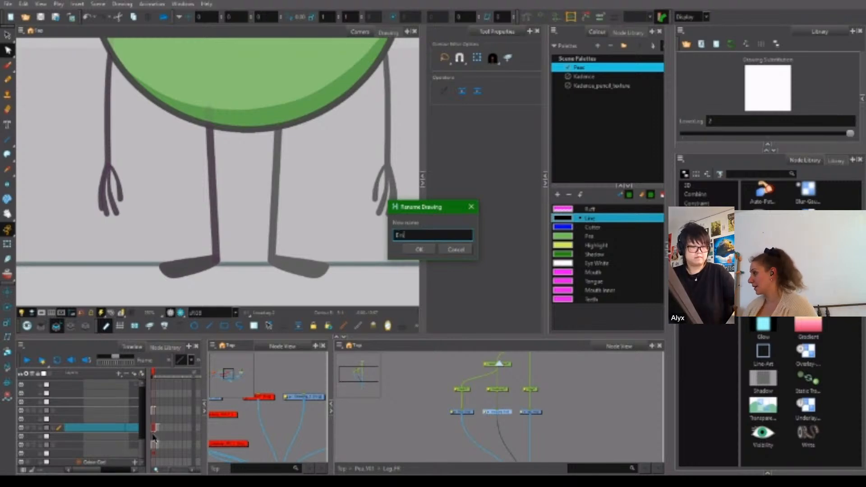
left_click(424, 250)
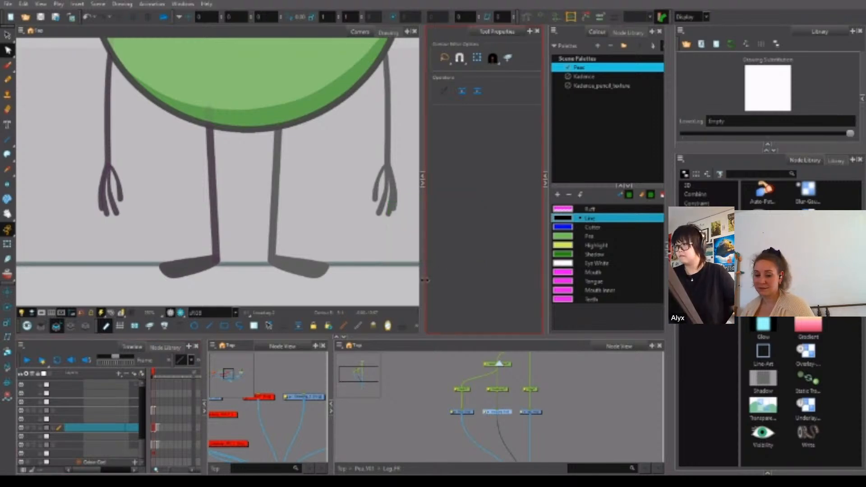
Delete the foot shape from the LowerLeg drawing on frame 2, keeping only the lower leg line.
left_click(358, 394)
mouse_move(479, 404)
left_mouse_down()
mouse_move(499, 423)
mouse_move(468, 412)
left_mouse_up()
mouse_move(550, 402)
left_mouse_down()
mouse_move(533, 418)
mouse_move(498, 423)
left_mouse_up()
key(".")
left_click_drag(546, 403, 498, 418)
left_click(468, 411)
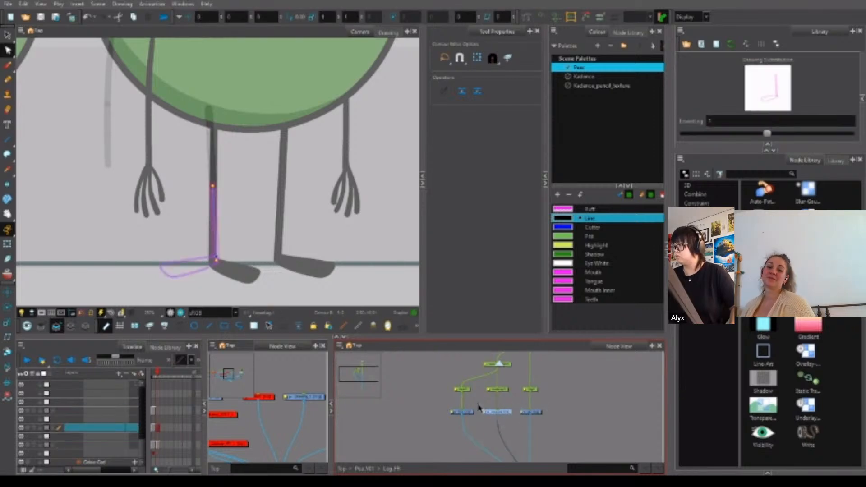
key("alt+s")
left_click_drag(197, 238, 176, 275)
key("Delete")
Recolour the lower leg line with the black Line swatch and deselect the LowerLeg layer.
left_click_drag(234, 234, 191, 276)
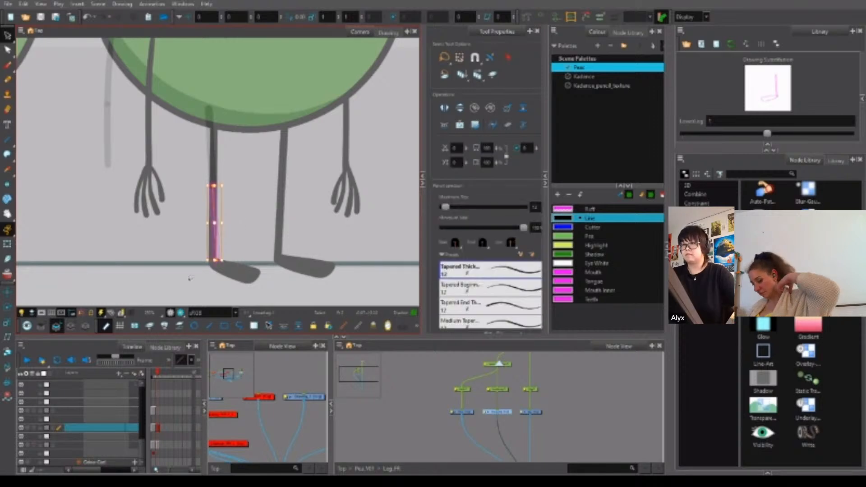
left_click(588, 217)
left_click(283, 251)
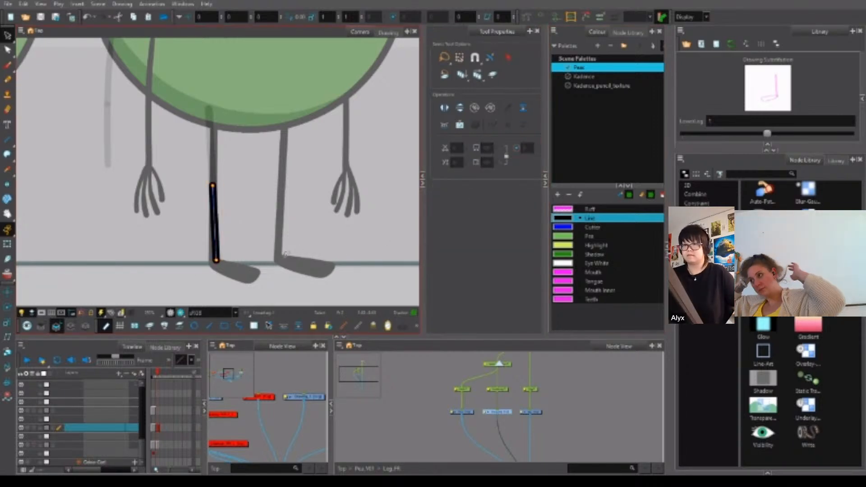
left_click(7, 244)
left_click(396, 409)
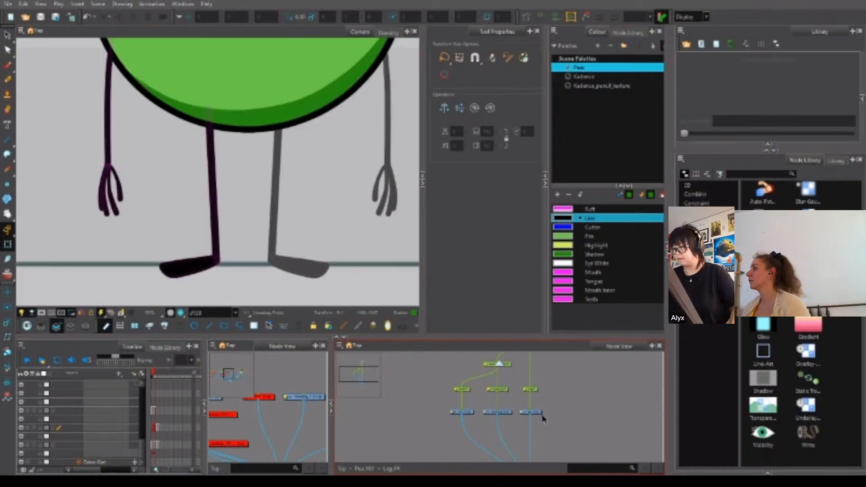
Disable the source Drawing_1 layer and the pea turnaround cleanup reference layer.
left_click(304, 414)
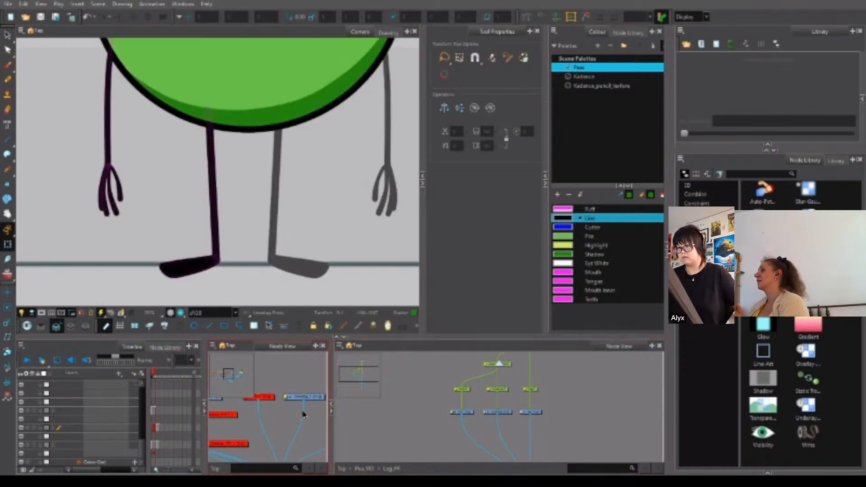
scroll(302, 417, "down", 2)
left_click(303, 406)
key("d")
scroll(298, 393, "down", 2)
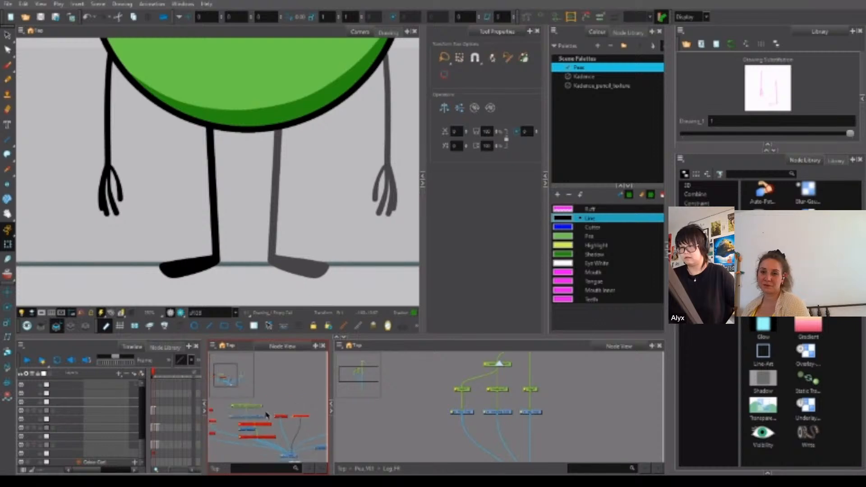
left_click(262, 415)
key("d")
Return to the top level of the node network and examine the whole pea with its rigged arm and leg.
left_click(503, 426)
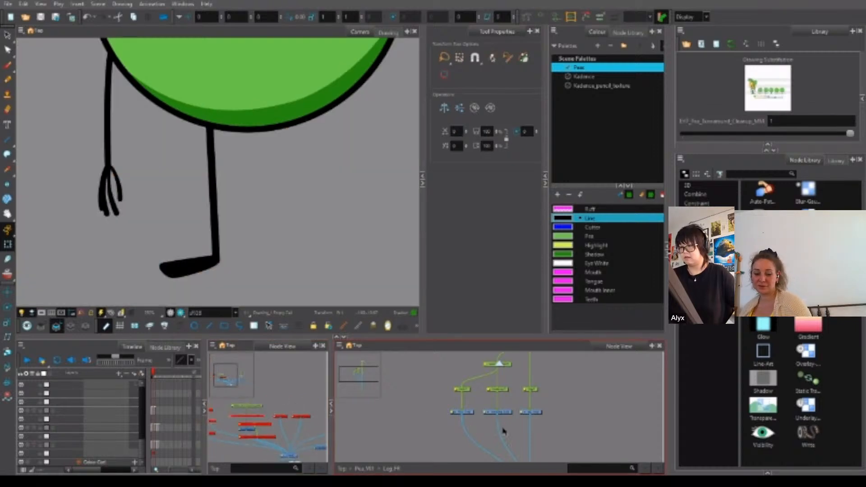
left_click(361, 469)
left_click(342, 468)
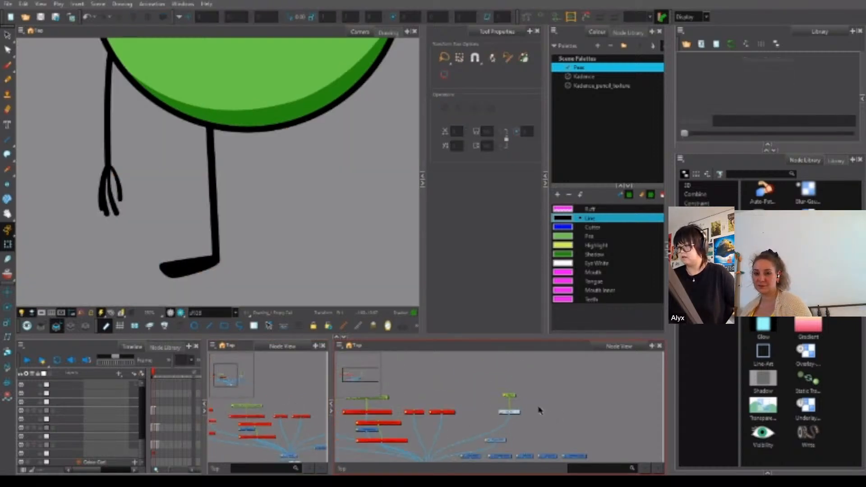
scroll(326, 167, "down", 2)
scroll(327, 168, "down", 2)
left_click_drag(324, 158, 321, 201)
scroll(322, 197, "up", 1)
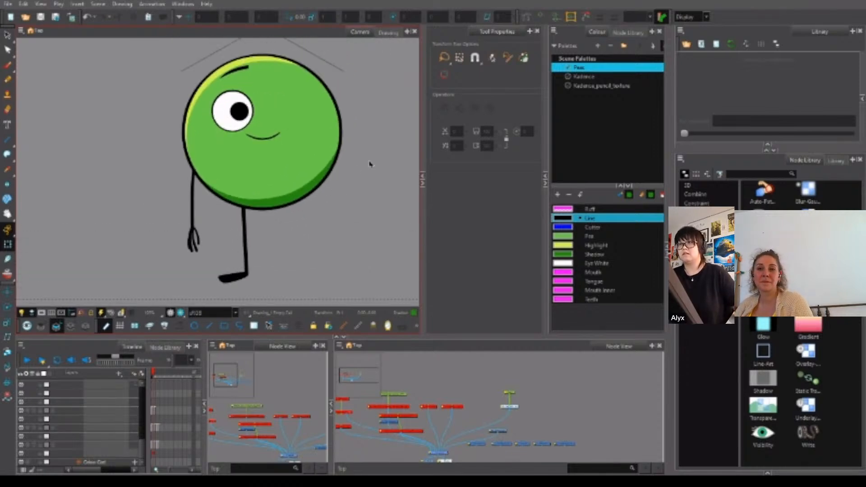
left_click(369, 161)
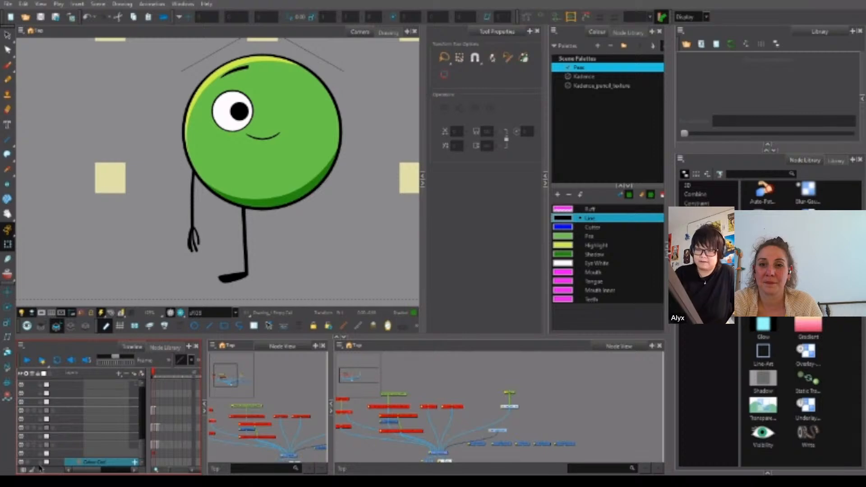
Lock the Colour Card layer and deselect it.
left_click(39, 462)
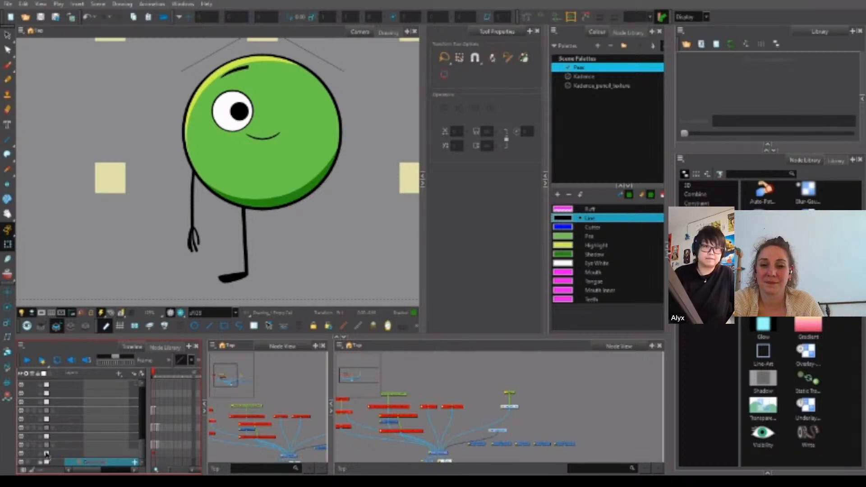
left_click(461, 395)
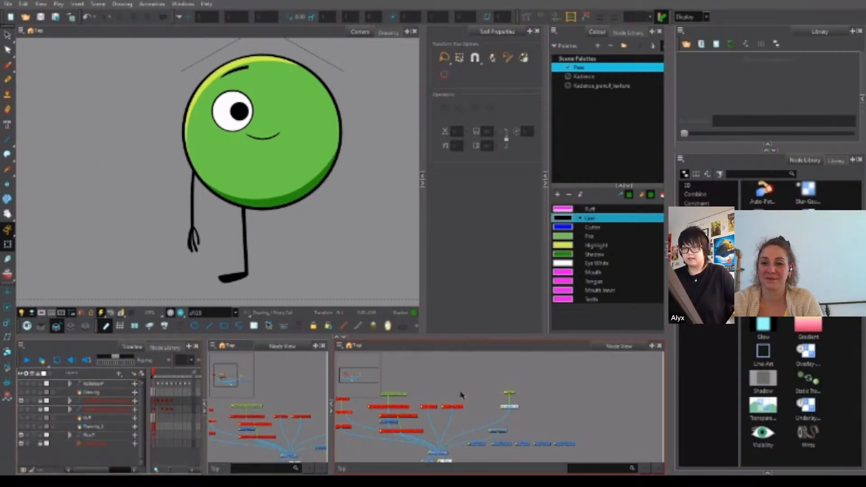
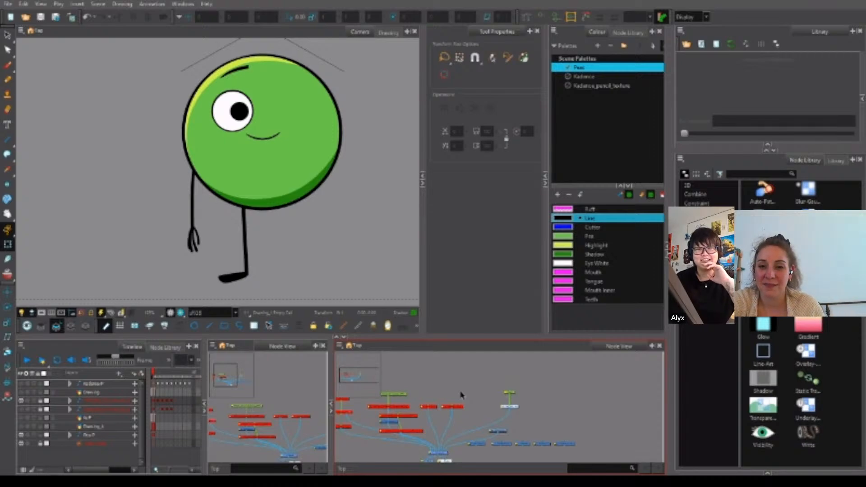
Try moving the pupil down inside the eye and undo the move.
left_click_drag(344, 185, 311, 193)
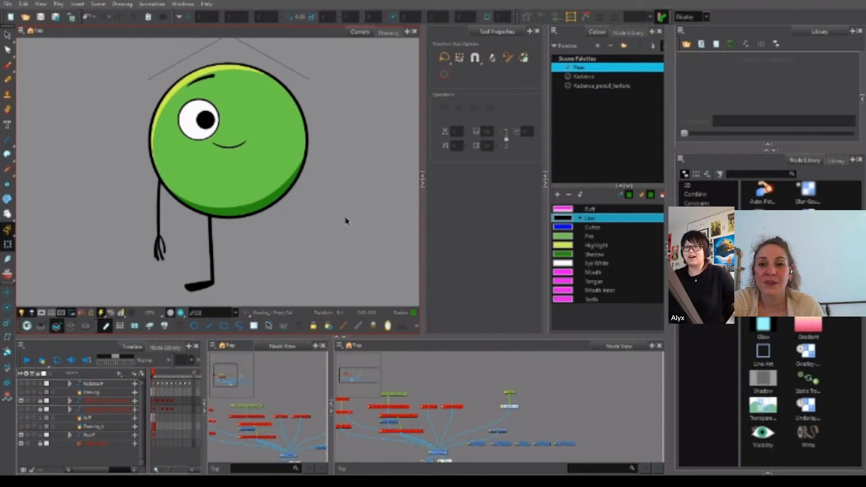
scroll(218, 107, "up", 6)
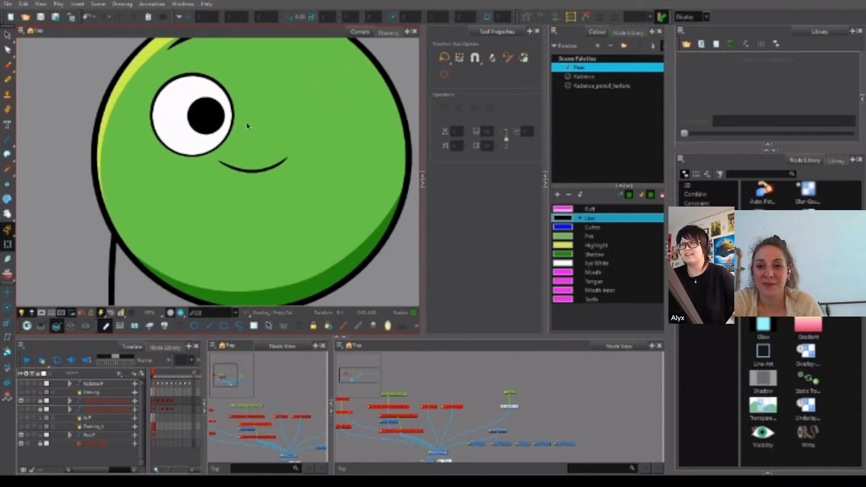
scroll(217, 109, "down", 5)
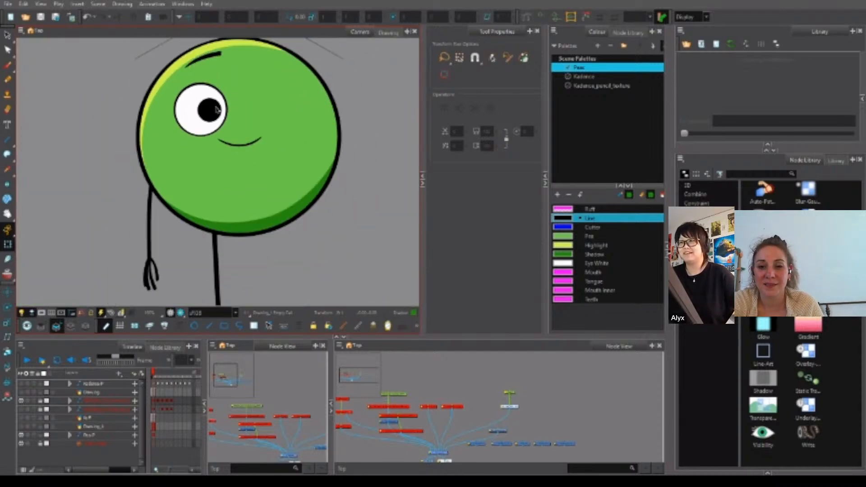
scroll(216, 110, "up", 4)
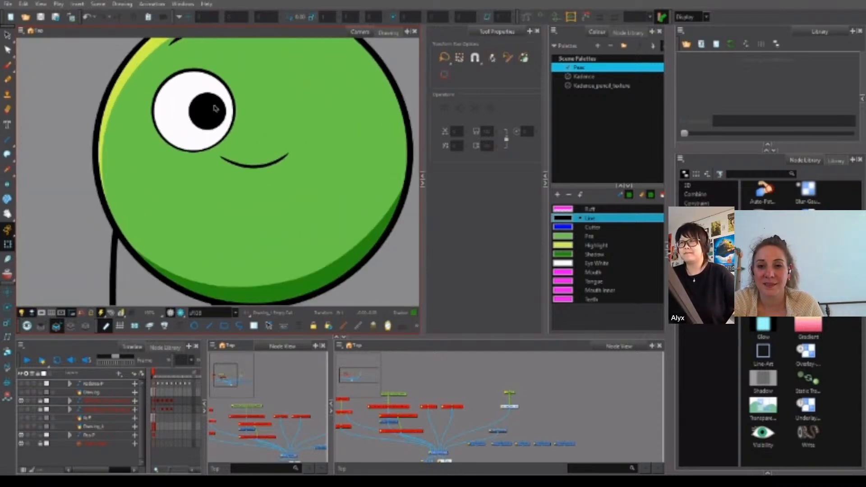
left_click_drag(217, 110, 227, 140)
scroll(226, 140, "down", 4)
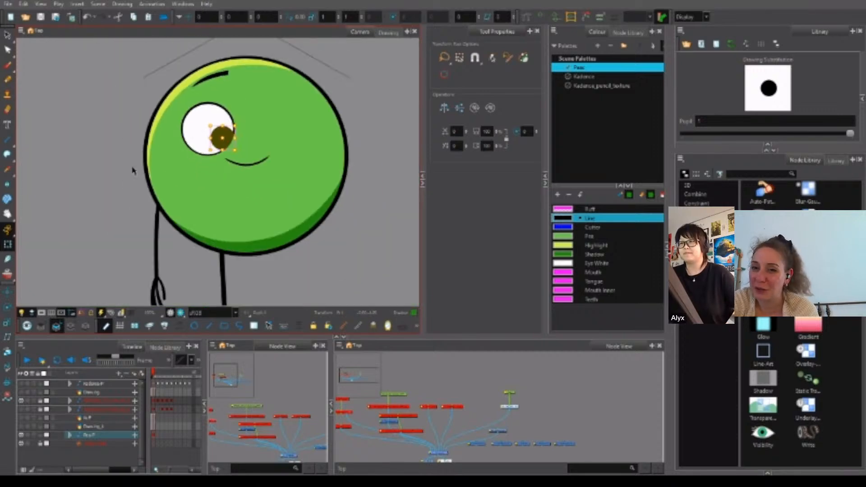
left_click(134, 170)
key("ctrl+z")
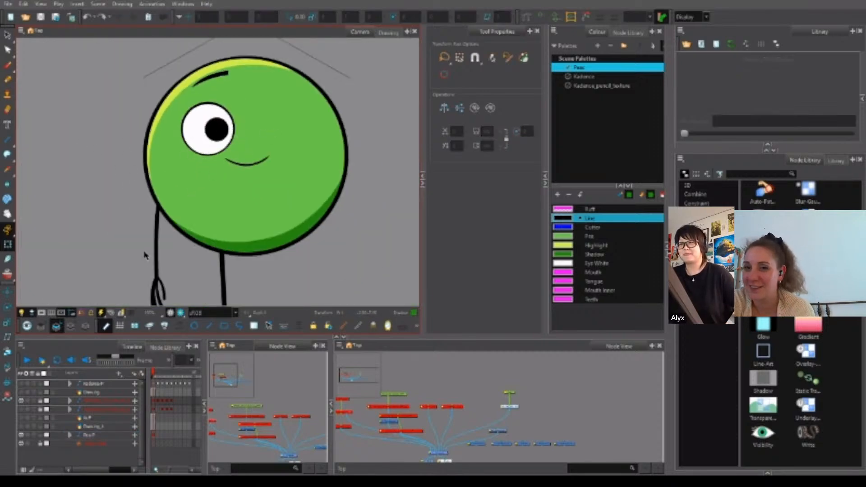
scroll(145, 251, "up", 3)
left_click(156, 245)
scroll(155, 244, "down", 5)
left_click(195, 271)
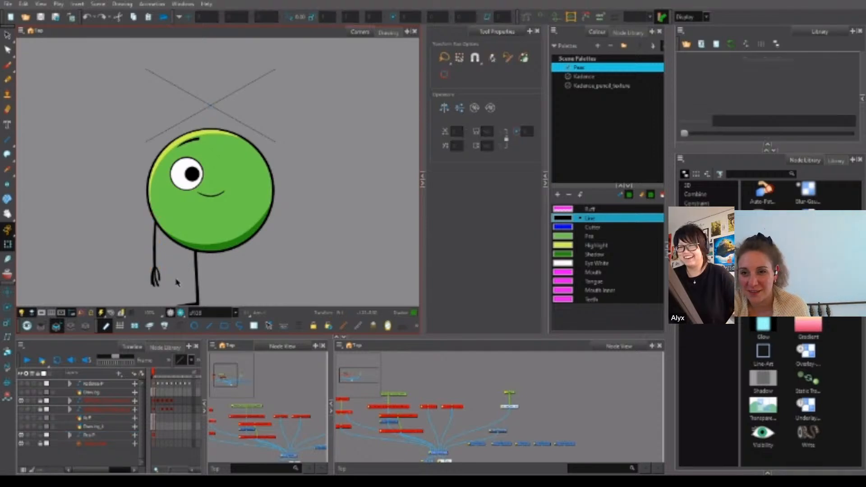
scroll(189, 270, "up", 3)
left_click(323, 266)
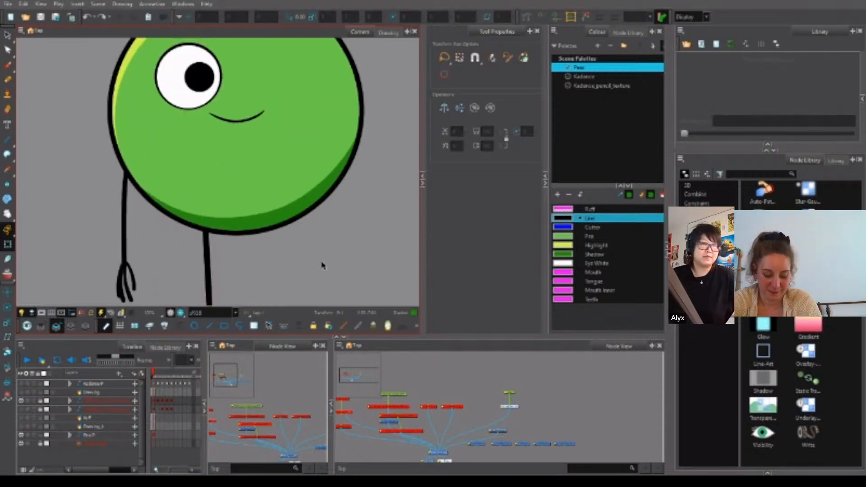
Select the Pea-P peg and use the Rotate tool to place its pivot below the body centre at foot level.
left_click(450, 374)
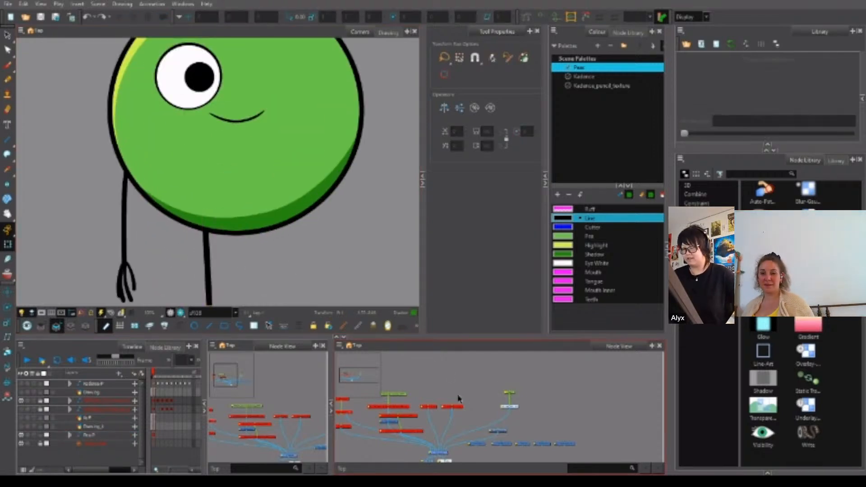
left_click(512, 392)
scroll(315, 231, "down", 2)
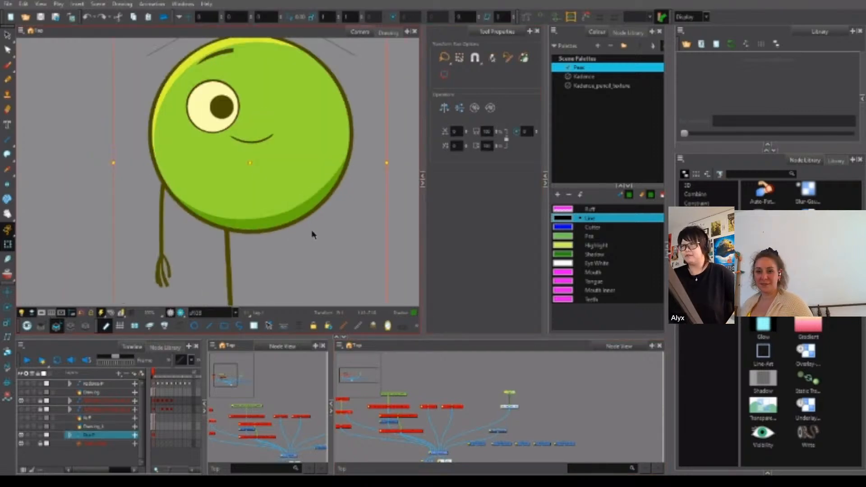
key("space")
left_click_drag(315, 268, 303, 255)
scroll(317, 252, "down", 1)
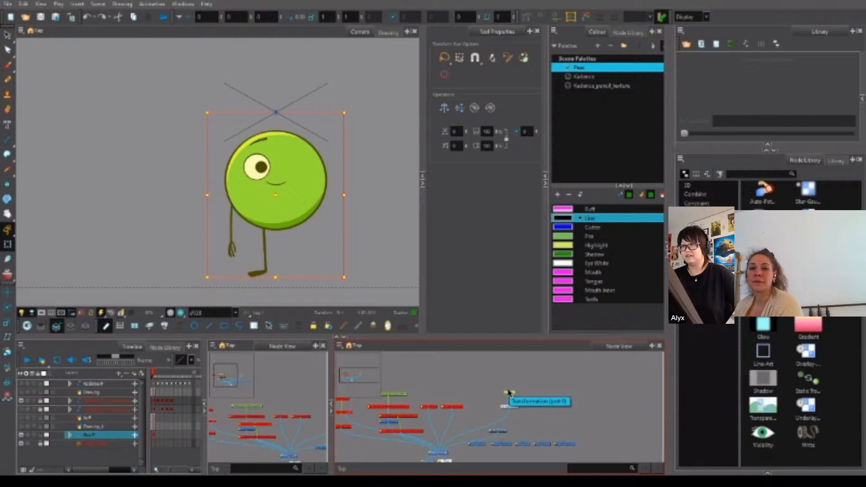
left_click(7, 307)
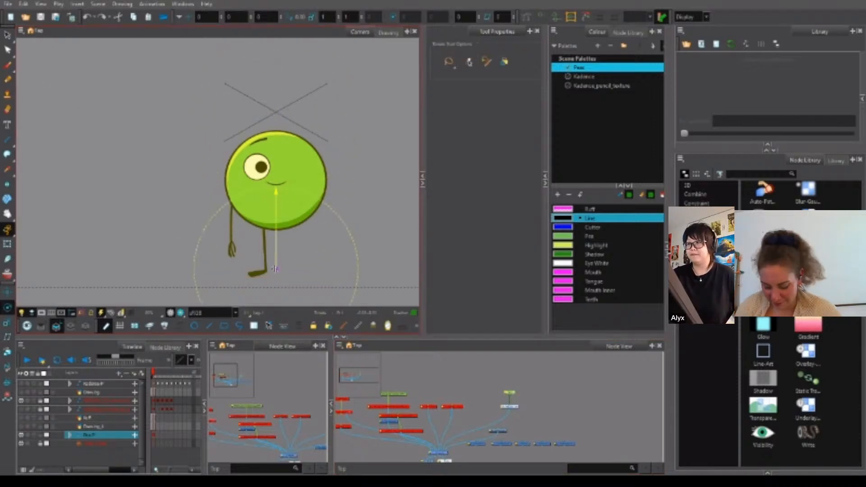
scroll(278, 264, "up", 5)
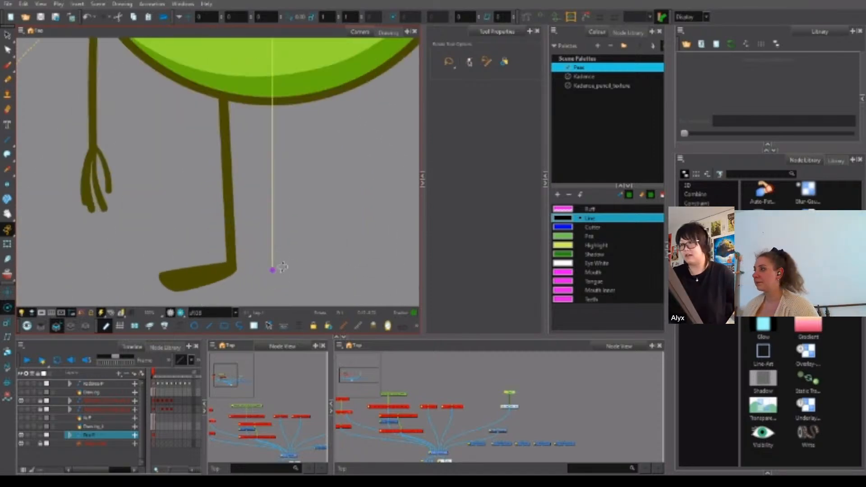
scroll(291, 253, "down", 3)
scroll(336, 261, "up", 1)
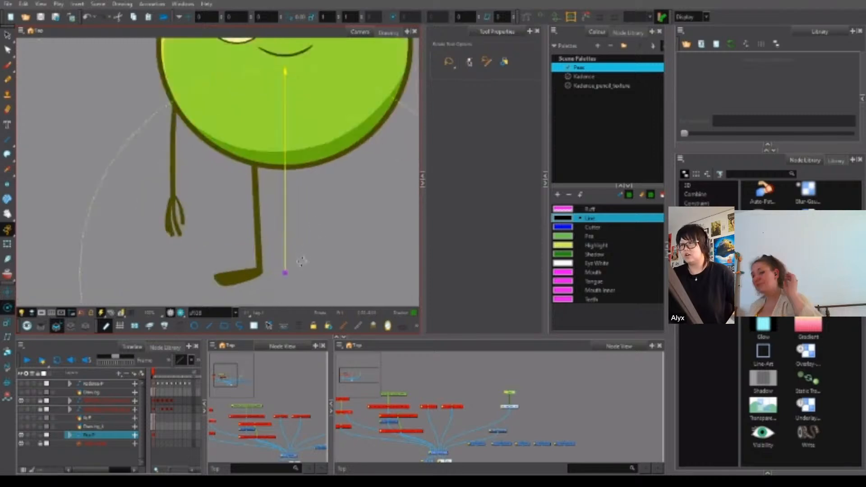
scroll(510, 394, "up", 1)
scroll(510, 394, "up", 3)
Round the Pea-P peg's Y pivot to -9.05 in its layer properties and copy the value.
double_click(515, 396)
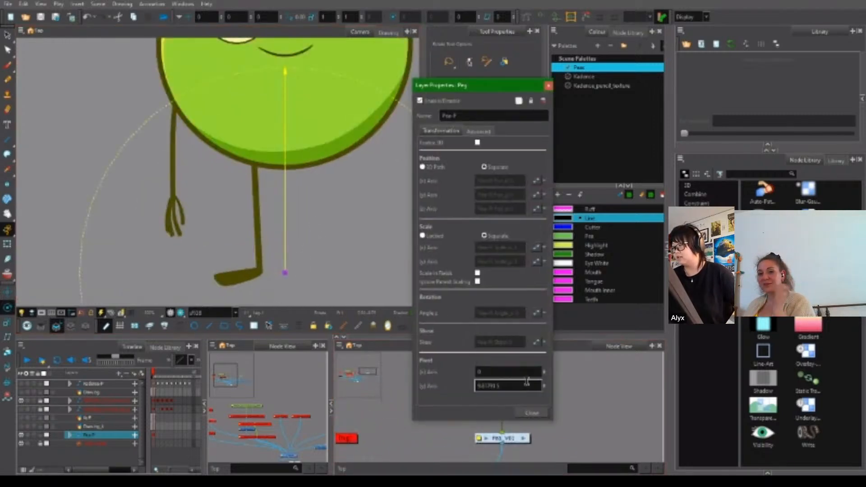
left_click_drag(521, 89, 664, 37)
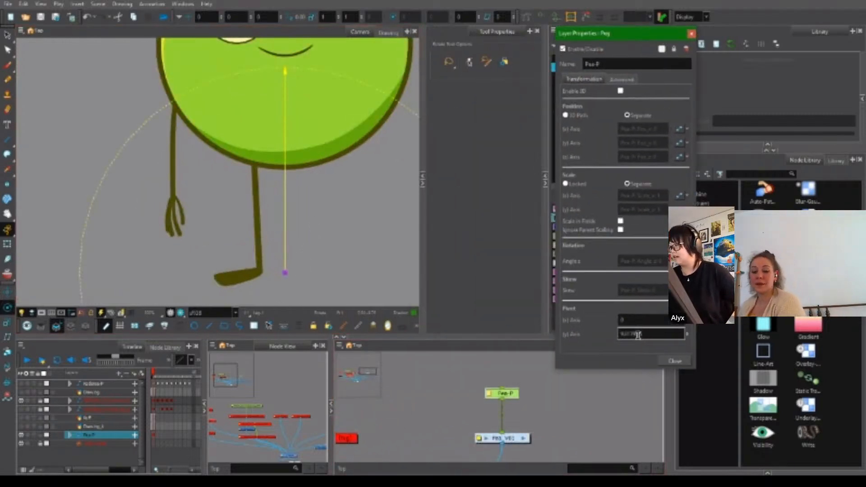
mouse_move(638, 334)
left_mouse_down()
mouse_move(630, 334)
mouse_move(646, 334)
left_mouse_up()
type("1")
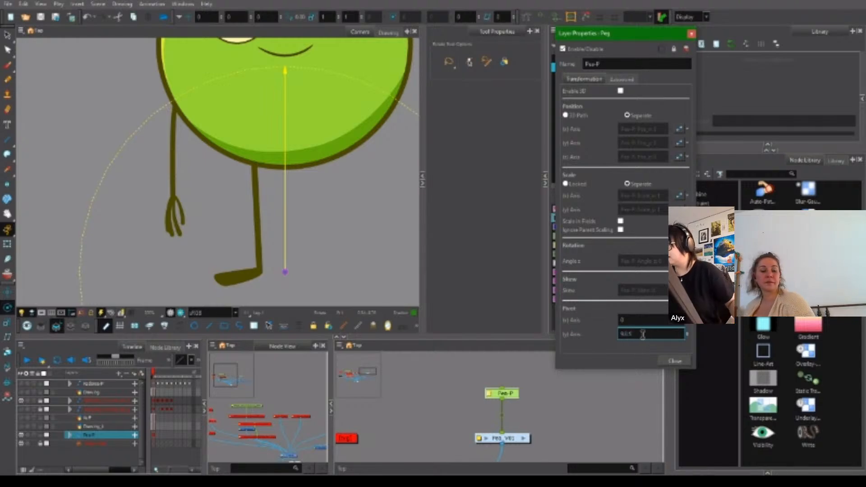
left_click_drag(640, 334, 620, 334)
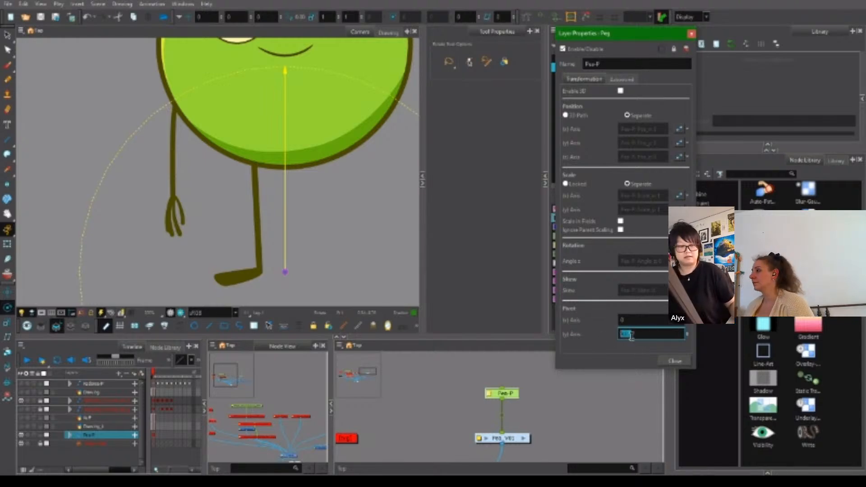
Enter the Pea_V01 group and set the Pea_Master-P peg's Y pivot to -9.05.
left_click(552, 410)
left_click(524, 438)
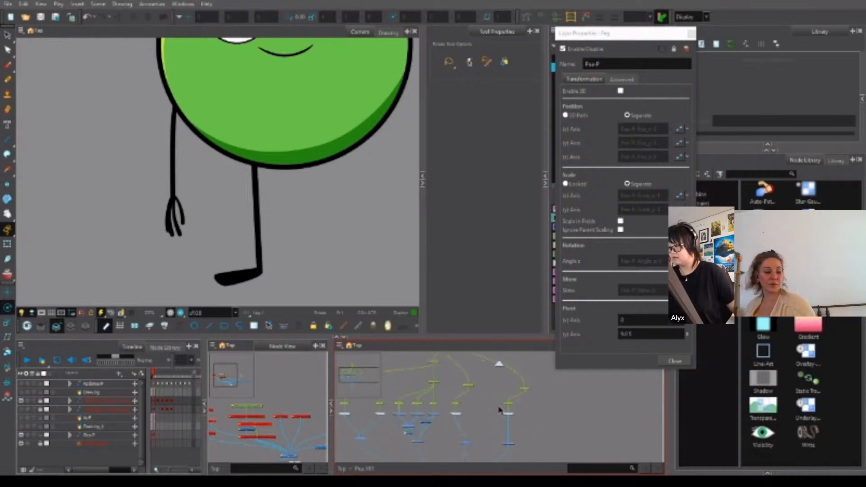
scroll(483, 408, "up", 4)
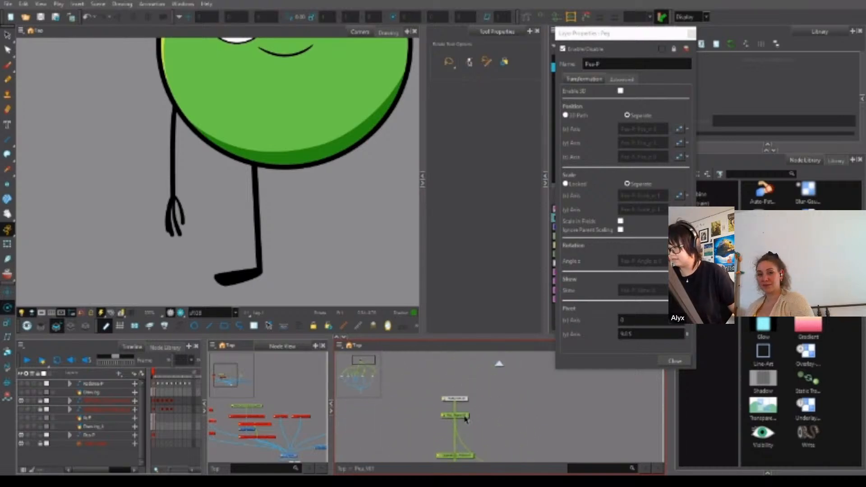
left_click(451, 414)
left_click_drag(631, 334, 622, 334)
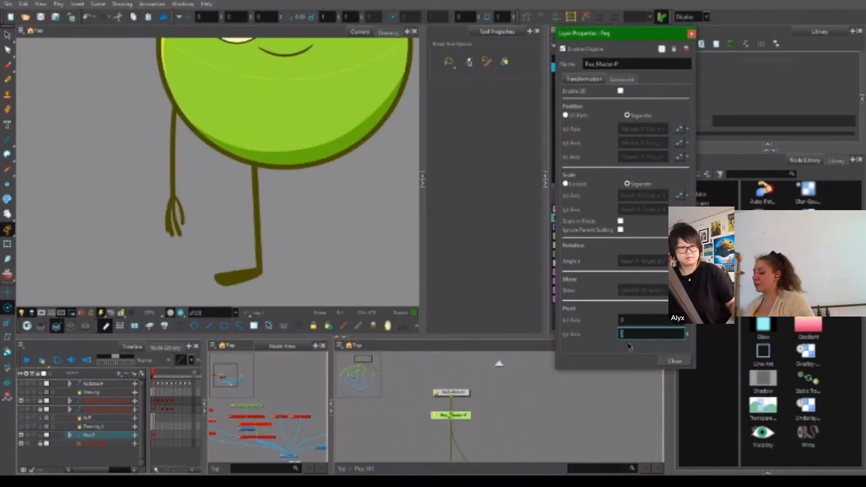
type("-9.05")
left_click(679, 361)
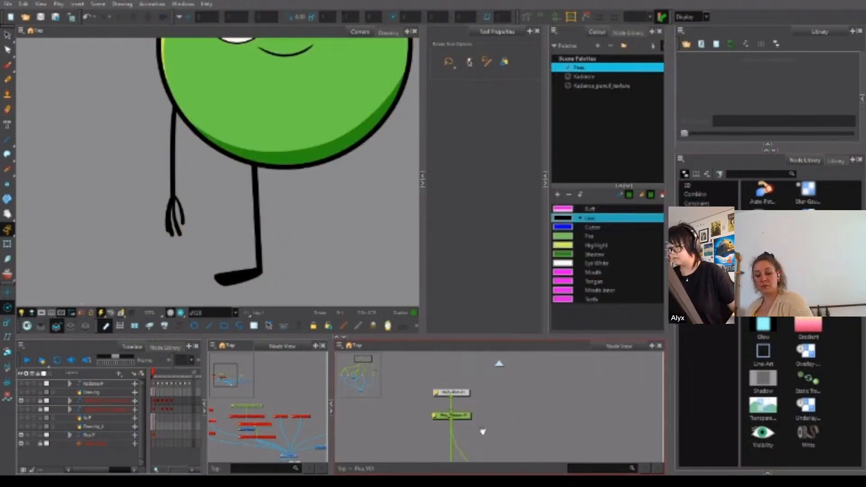
Select the peg below Pea_Master-P and move its pivot to the centre of the pea's body.
left_click_drag(482, 431, 524, 407)
scroll(511, 397, "down", 3)
left_click(495, 411)
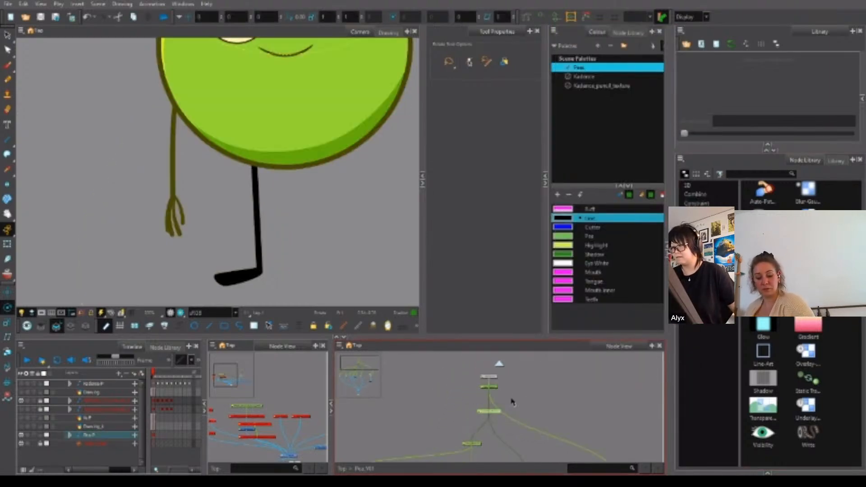
left_click_drag(335, 236, 340, 270)
scroll(339, 264, "down", 3)
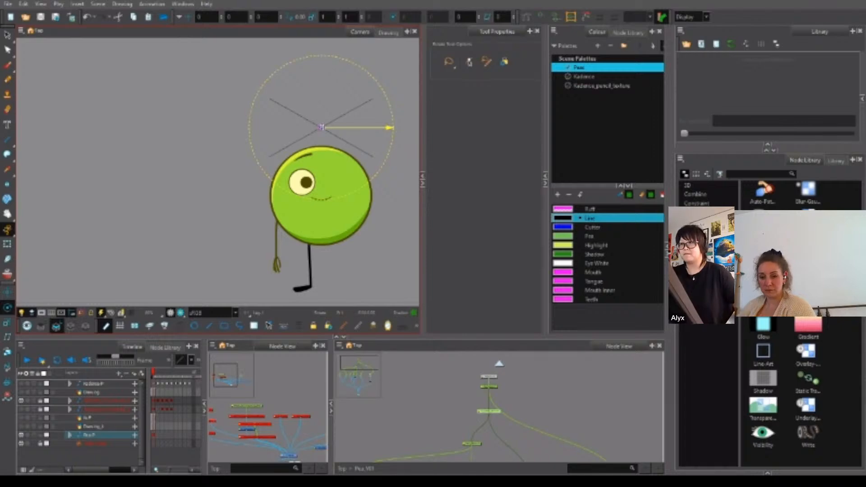
left_click_drag(321, 127, 321, 194)
Disable the arm branch's lower peg and arm group to hide the arm.
left_click_drag(552, 414, 538, 360)
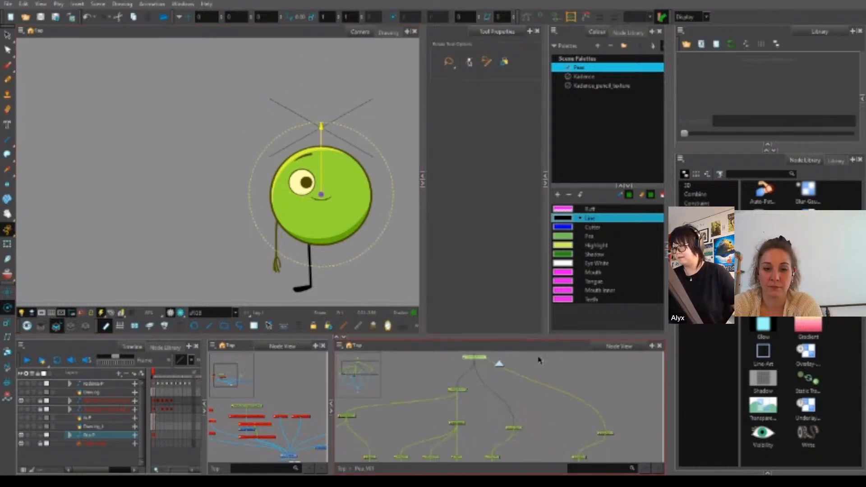
key("1")
left_click_drag(528, 436, 535, 413)
left_click_drag(506, 399, 524, 424)
key("d")
left_click(544, 417)
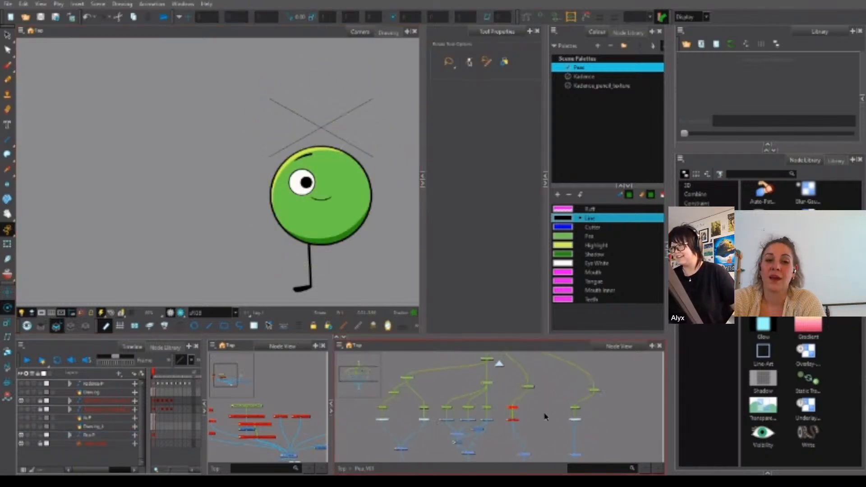
Select the peg below Pea_Master-P again and examine its pivot on the body.
mouse_move(527, 381)
left_mouse_down()
mouse_move(518, 440)
mouse_move(527, 373)
left_mouse_up()
left_click(490, 409)
mouse_move(508, 458)
left_mouse_down()
mouse_move(511, 424)
mouse_move(528, 397)
mouse_move(510, 460)
left_mouse_up()
key("2")
left_click(469, 406)
key("2")
key("2")
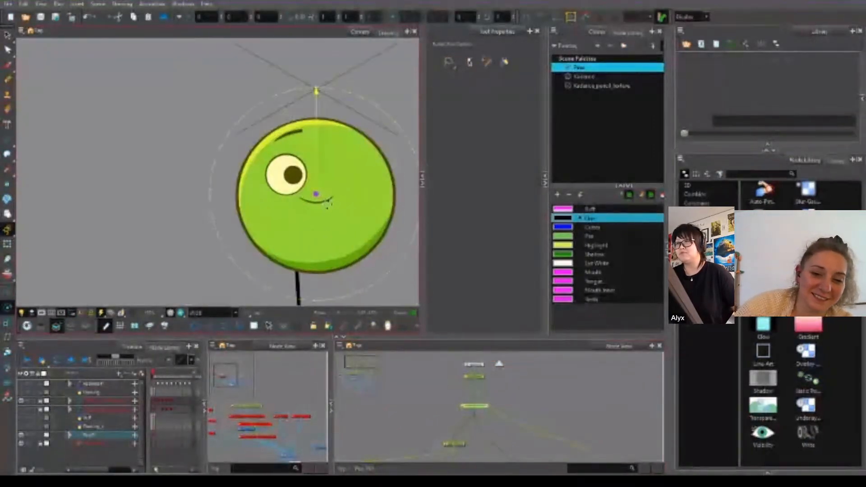
key("2")
left_click_drag(356, 224, 275, 226)
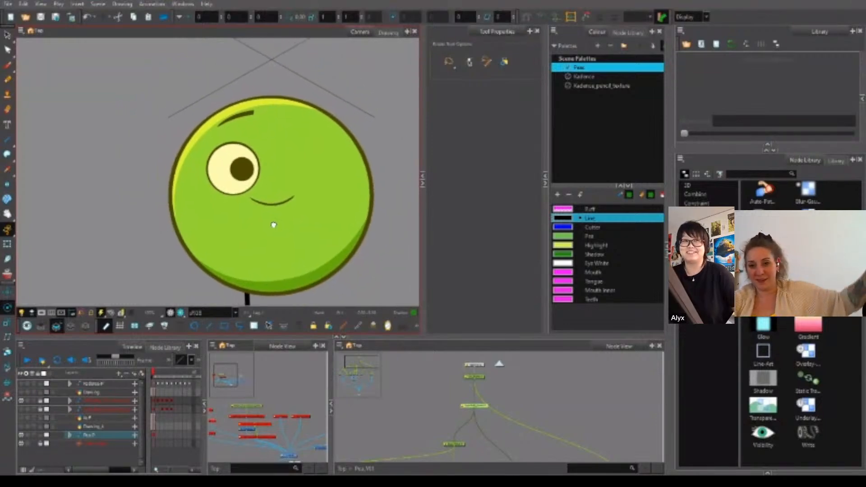
Undo the disabling of the arm nodes and the body peg's pivot move.
left_click_drag(485, 441, 508, 382)
key("1")
left_click_drag(496, 427, 495, 416)
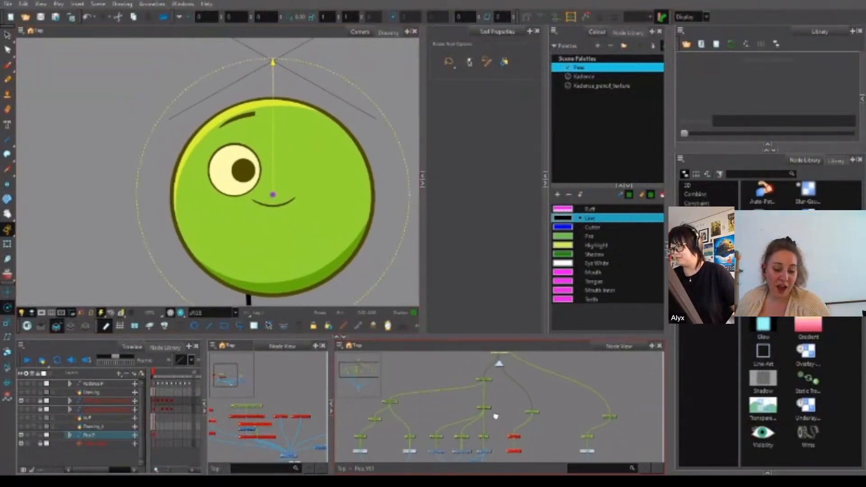
key("1")
key("1")
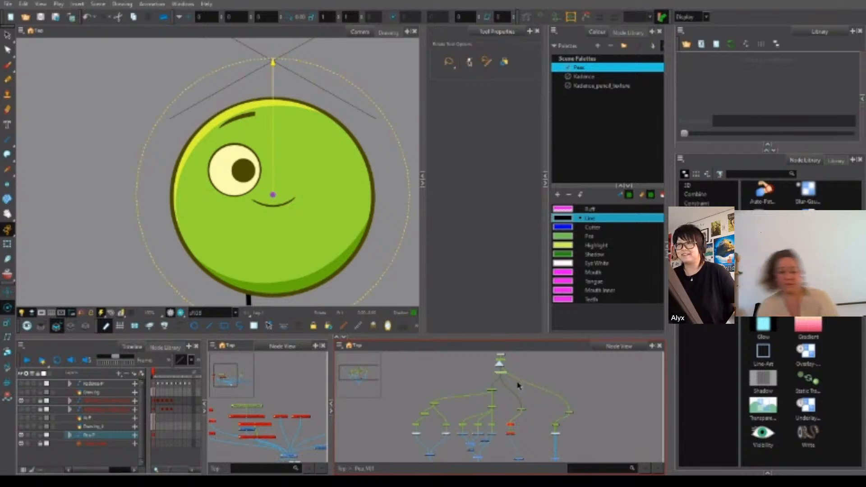
key("ctrl+z")
Select the Body-P peg and move its pivot to the centre of the pea's body.
left_click_drag(528, 412, 529, 394)
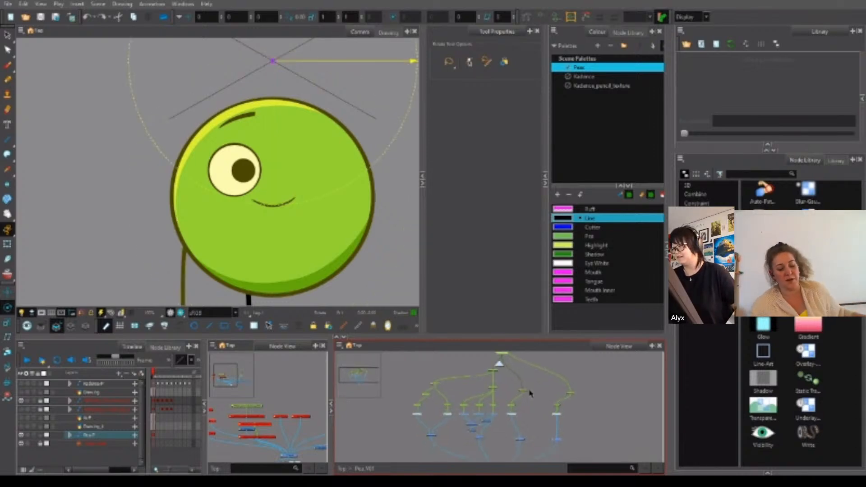
key("2")
left_click(519, 439)
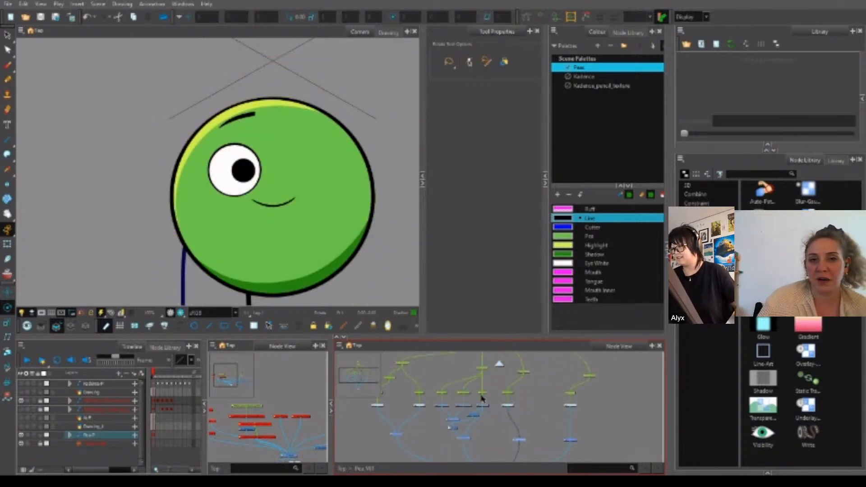
left_click(480, 392)
left_click_drag(327, 160, 332, 182)
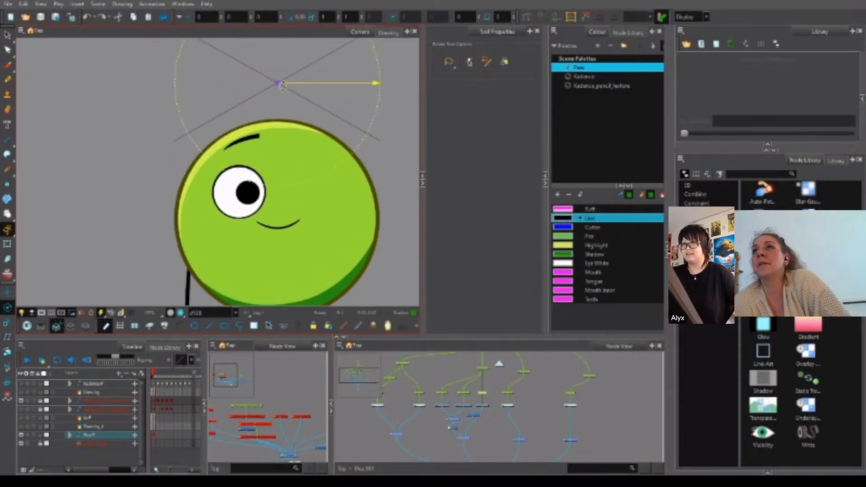
left_click_drag(278, 83, 279, 222)
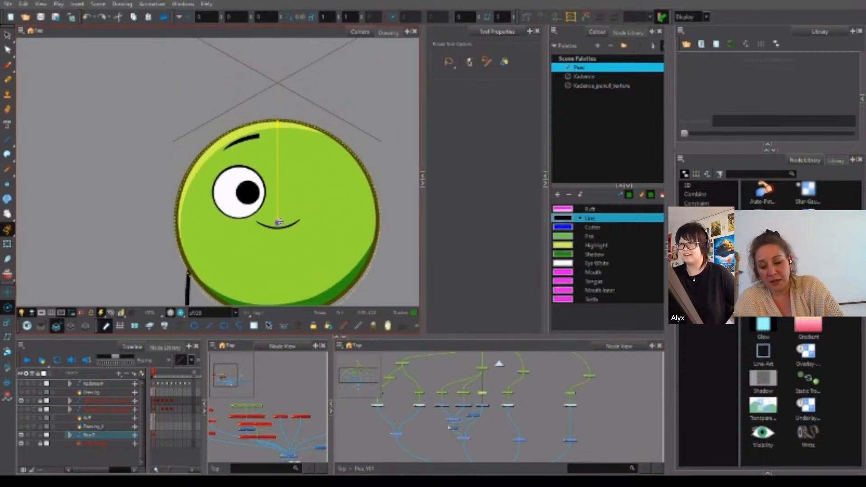
left_click_drag(331, 248, 340, 227)
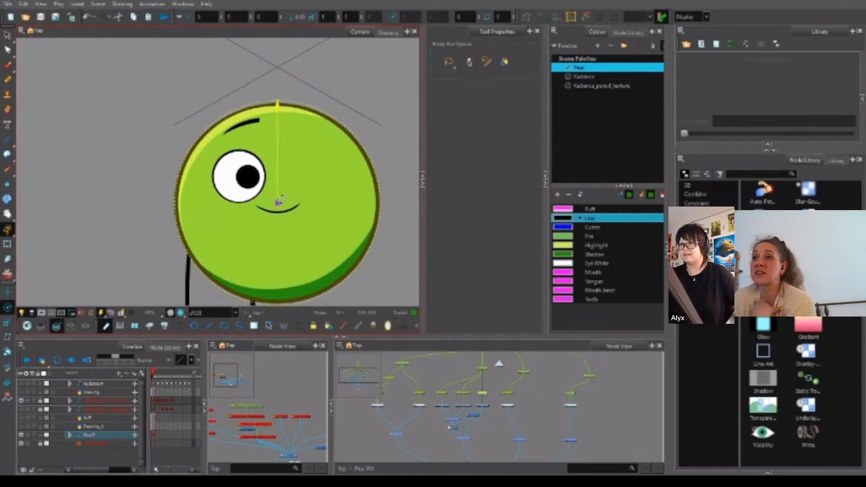
Examine the Body-P pivot's placement against the whole body outline.
scroll(286, 195, "up", 5)
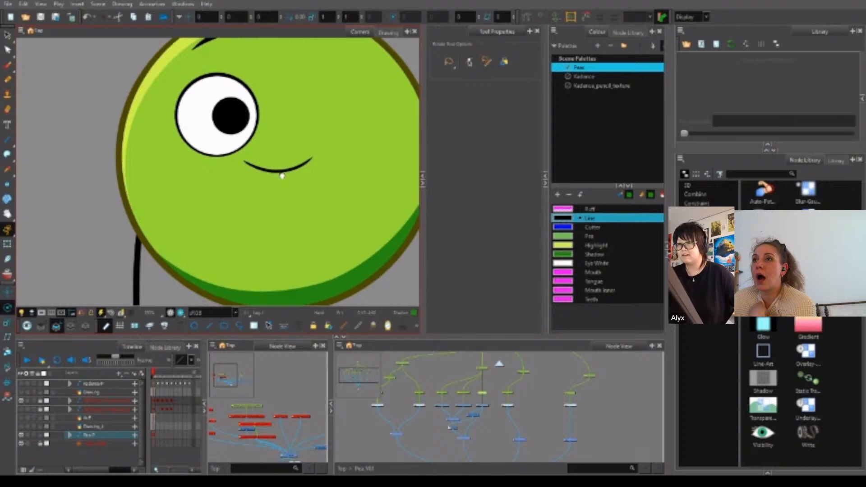
left_click_drag(282, 176, 279, 166)
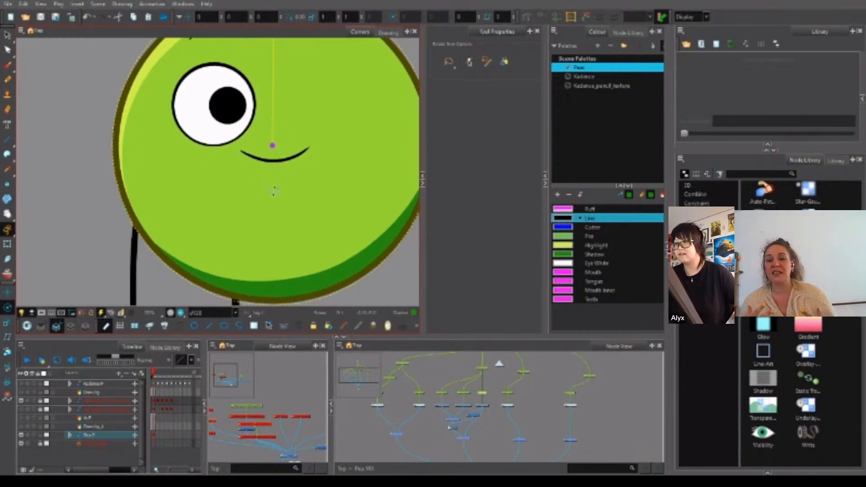
left_click_drag(274, 191, 242, 173)
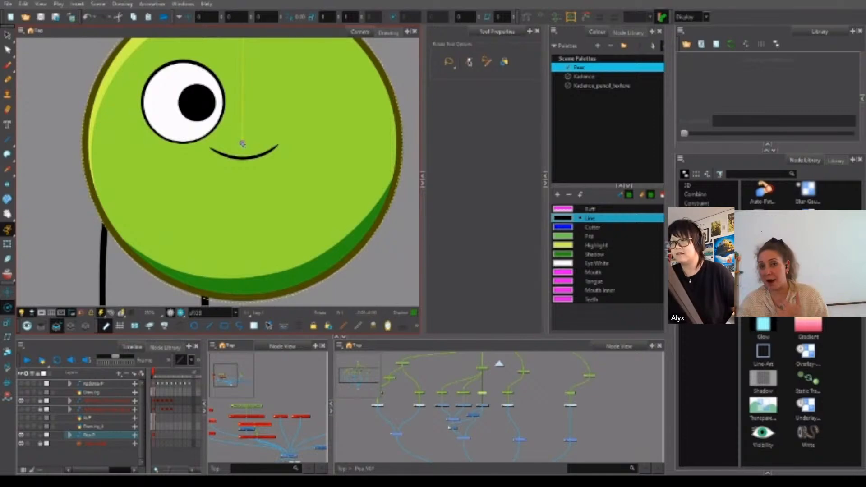
mouse_move(242, 144)
left_mouse_down()
mouse_move(238, 180)
mouse_move(249, 180)
left_mouse_up()
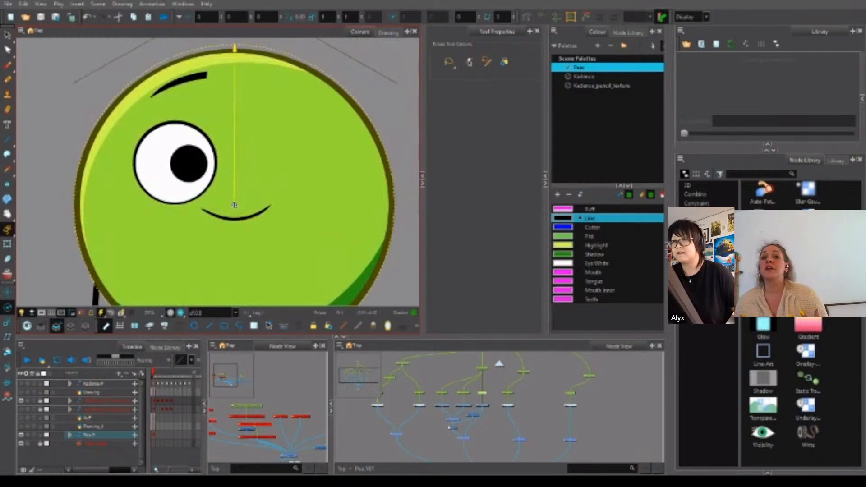
left_click_drag(236, 219, 244, 168)
left_click_drag(242, 203, 244, 177)
scroll(240, 177, "down", 3)
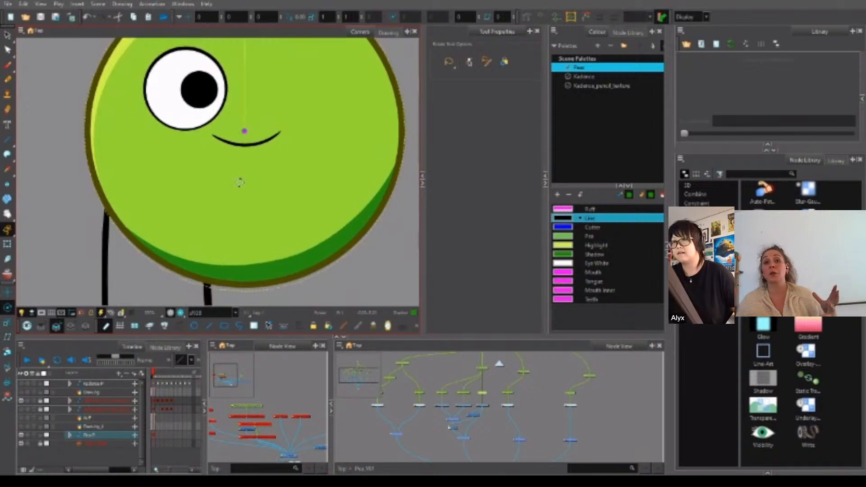
scroll(489, 394, "up", 3)
Set the Body-P peg's pivot to 0 on the X axis and 4.2 S on the Y axis.
double_click(486, 396)
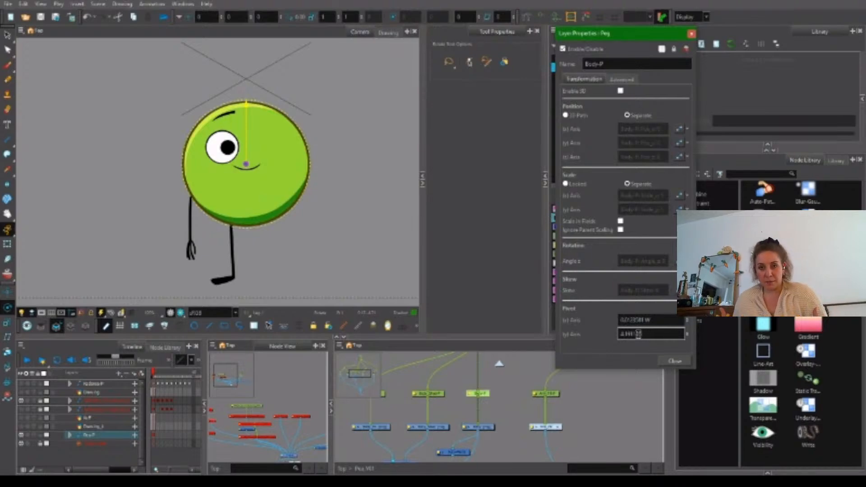
left_click_drag(638, 334, 620, 320)
type("2")
key("BackSpace")
type("0")
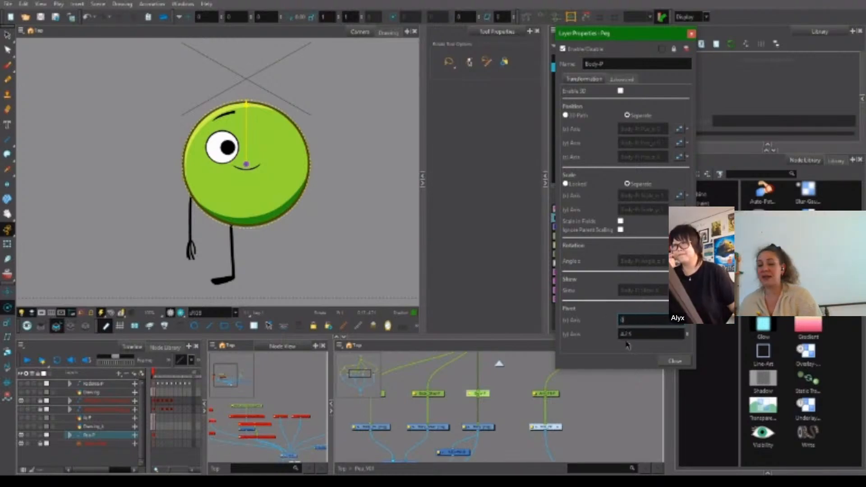
left_click(631, 335)
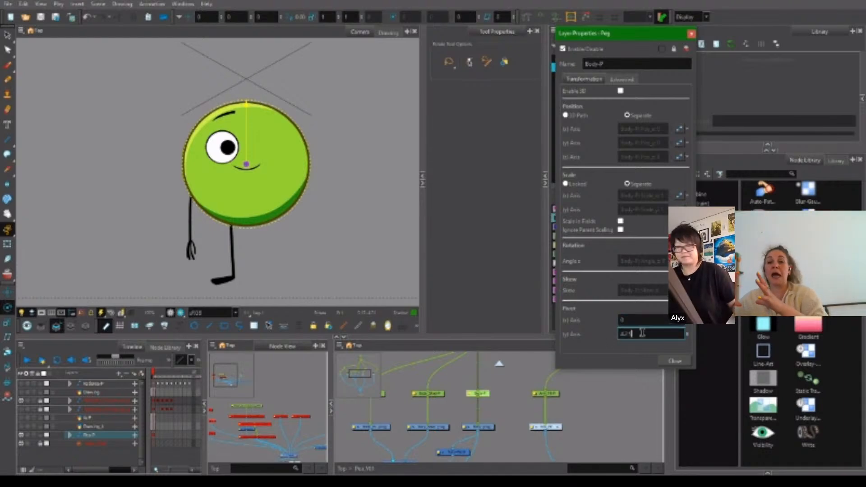
left_click(675, 361)
Give the Body_Main-P peg the same Y-axis pivot value as Body-P.
left_click(530, 392)
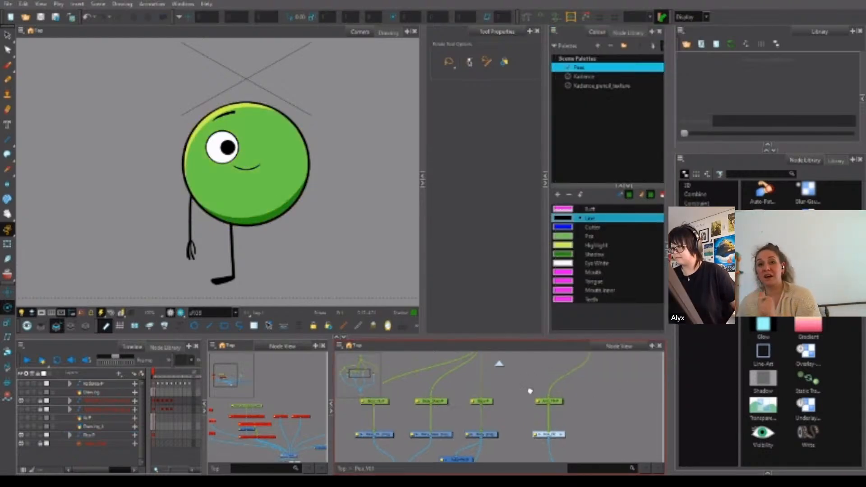
left_click_drag(530, 391, 552, 448)
double_click(513, 393)
left_click_drag(632, 334, 616, 334)
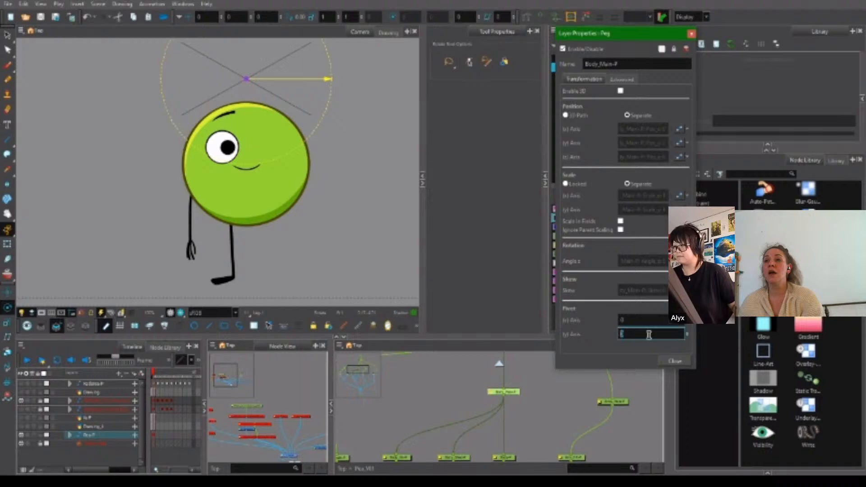
left_click(672, 360)
Set the Body_Master-P peg's Y-axis pivot to 4.2 S.
left_click(533, 377)
left_click_drag(534, 377, 533, 443)
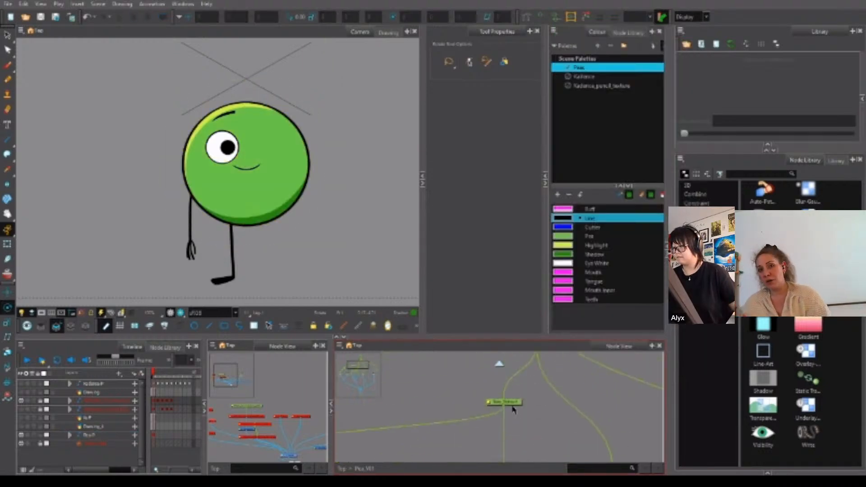
double_click(515, 402)
left_click_drag(631, 335, 603, 334)
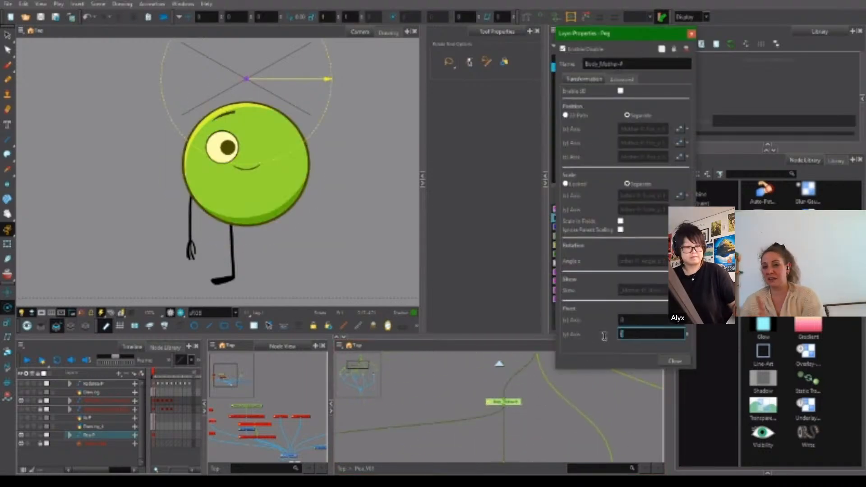
type("4.25")
left_click(673, 361)
Set the UpperBody_Master-P peg's Y-axis pivot to 4.2 S.
left_click_drag(537, 379, 548, 379)
double_click(515, 401)
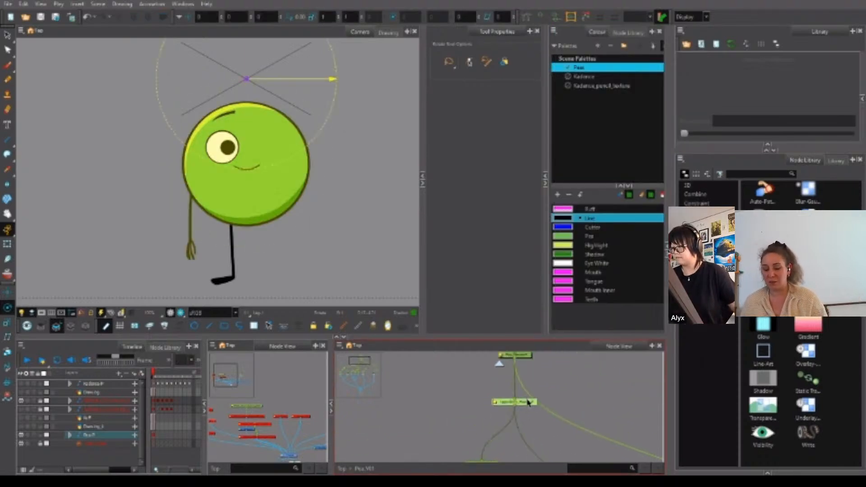
left_click_drag(630, 336, 617, 335)
type("4.25")
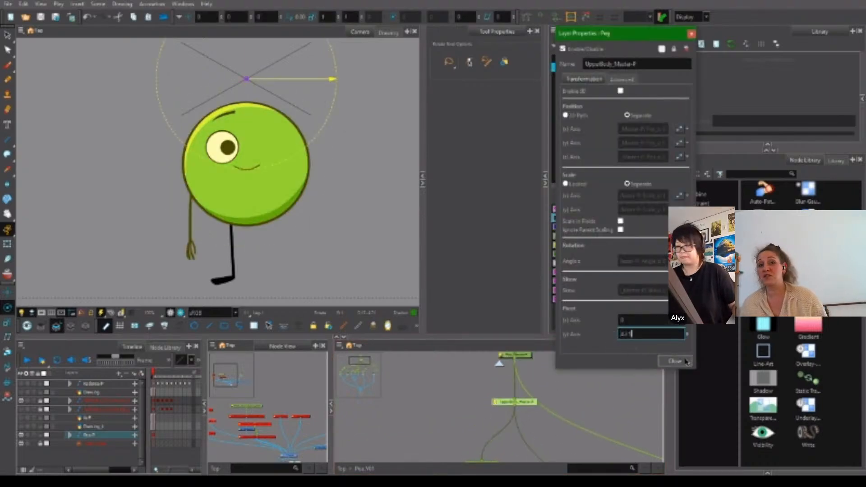
left_click(675, 360)
Check the pivots of the body peg and its parent pegs by stepping up and down the hierarchy.
left_click(572, 417)
left_click_drag(571, 416, 543, 364)
scroll(528, 397, "down", 6)
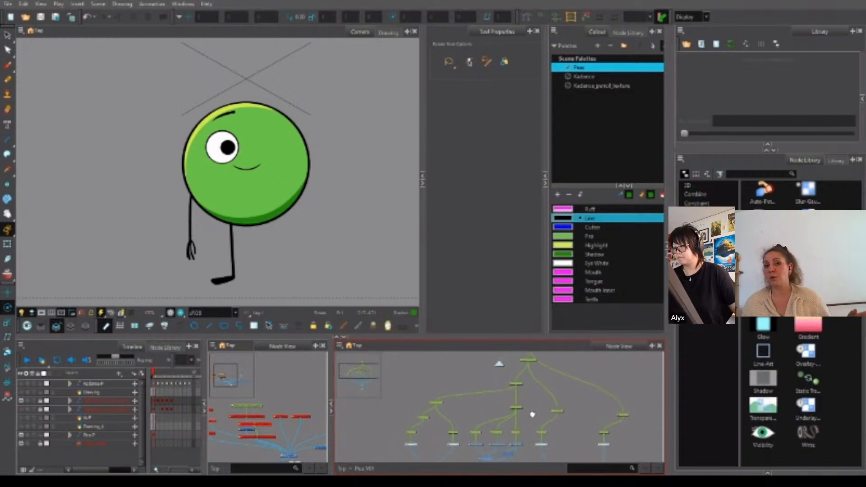
left_click(520, 428)
key("b")
key("b")
key("b")
key("b")
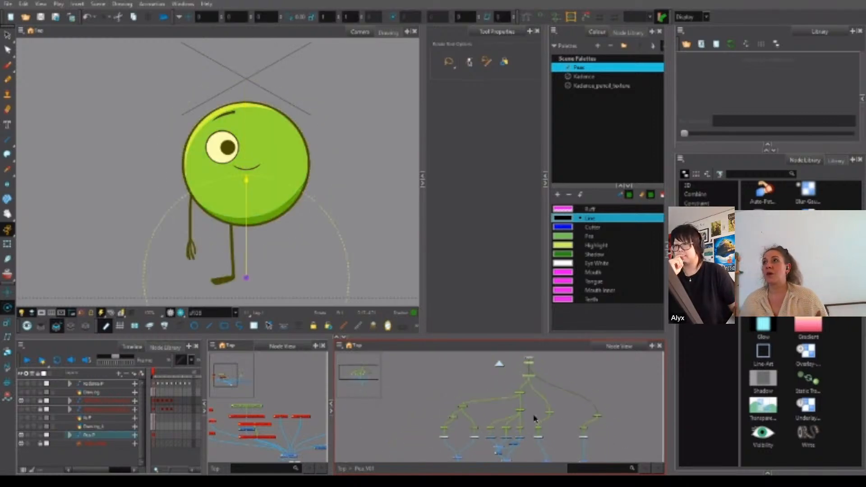
key("b")
key("b")
key("b")
key("b")
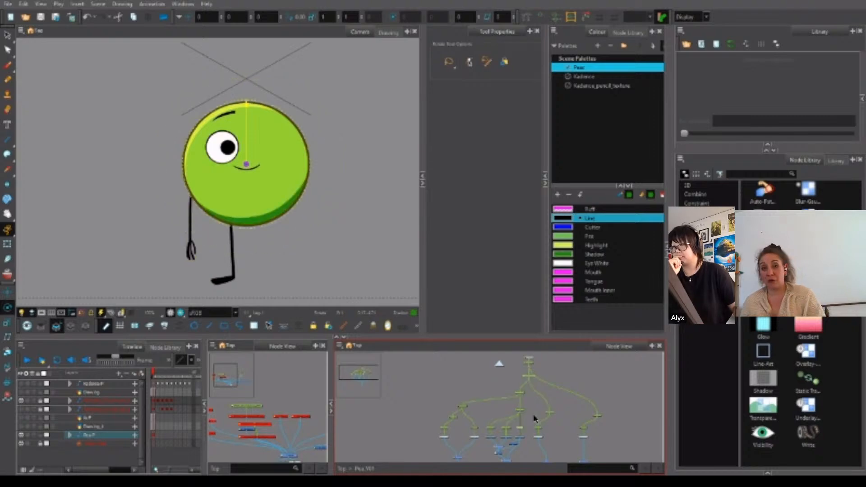
key("b")
key("b")
key("b")
key("b")
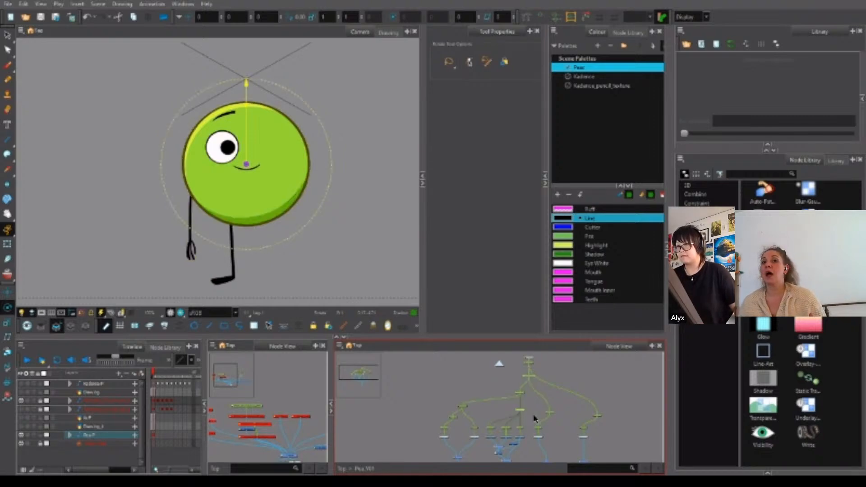
key("b")
key("b")
key("b")
key("b")
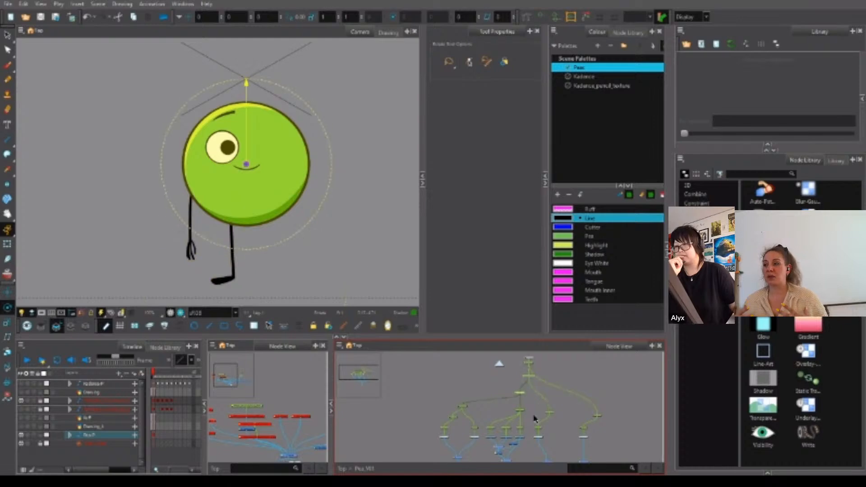
Move the shadow peg's pivot onto the shadow along the pea's lower edge.
key("b")
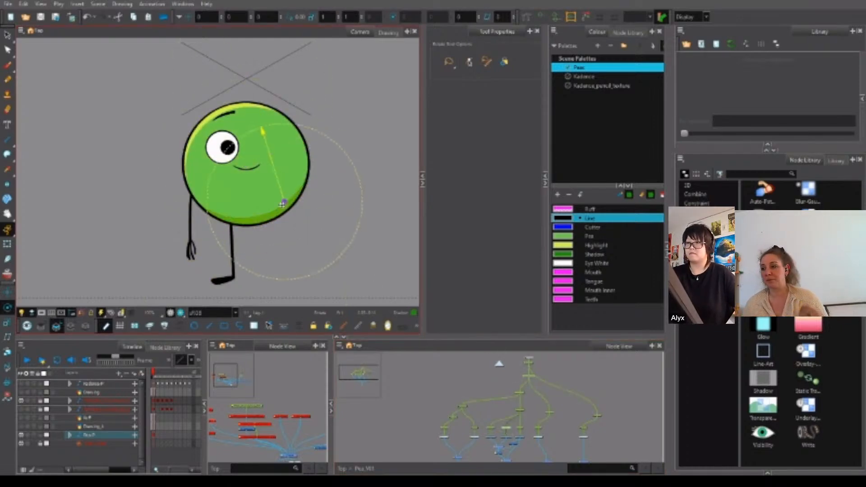
scroll(269, 212, "up", 5)
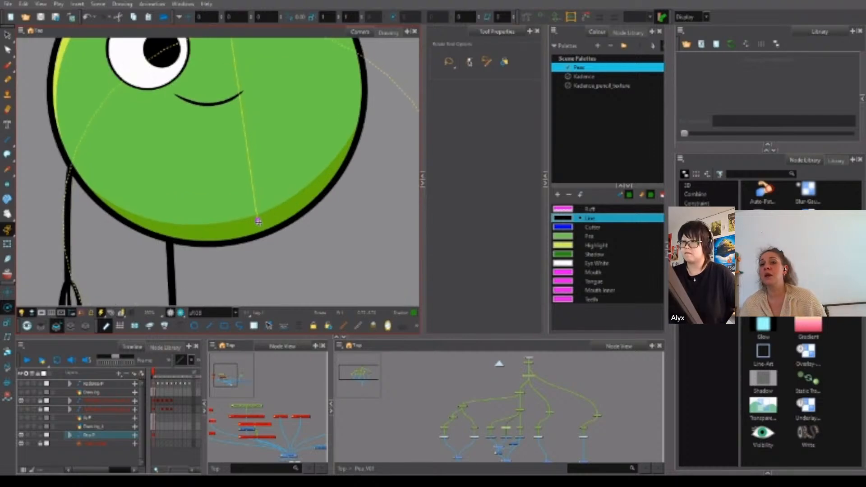
left_click(532, 370)
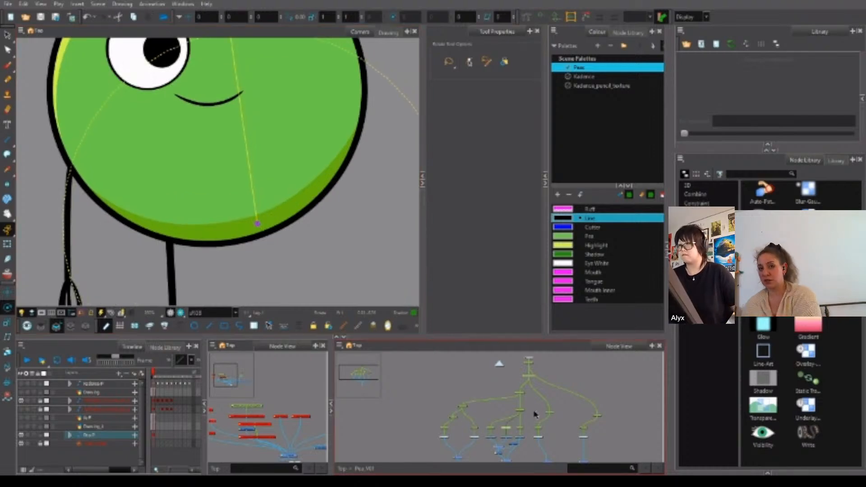
Select the highlight peg and move its pivot onto the highlight crescent above the eyebrow's outer end.
scroll(299, 207, "down", 5)
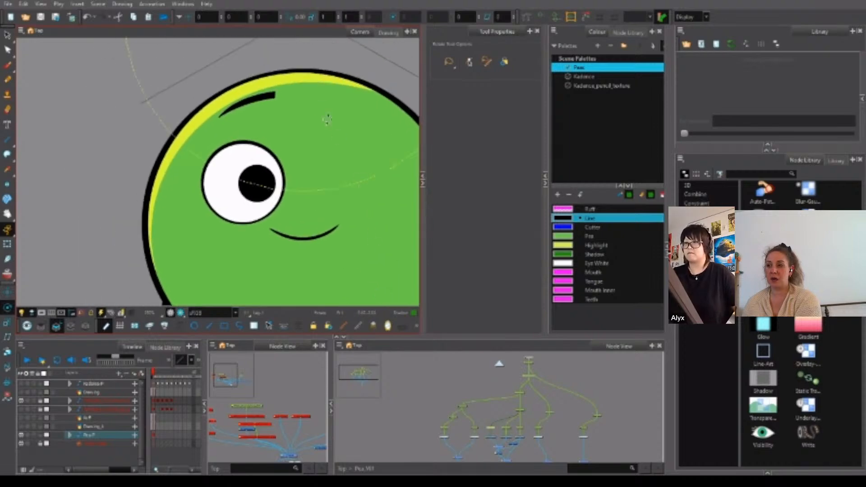
left_click_drag(311, 81, 301, 153)
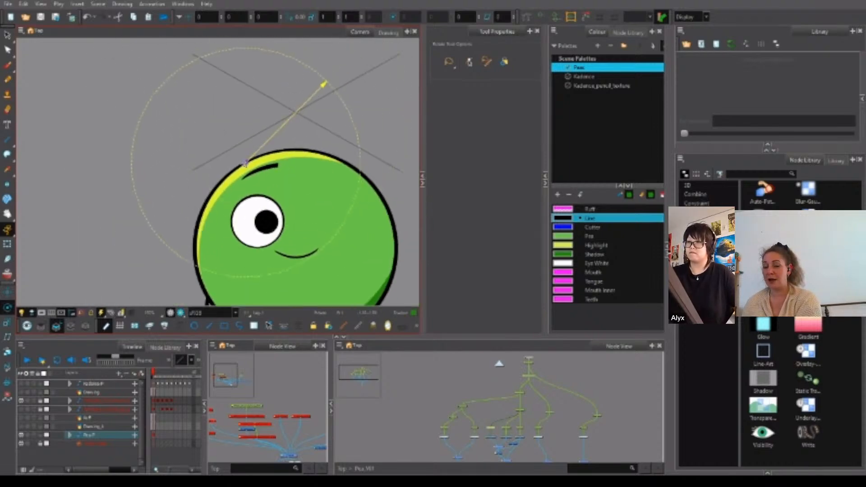
scroll(237, 178, "up", 5)
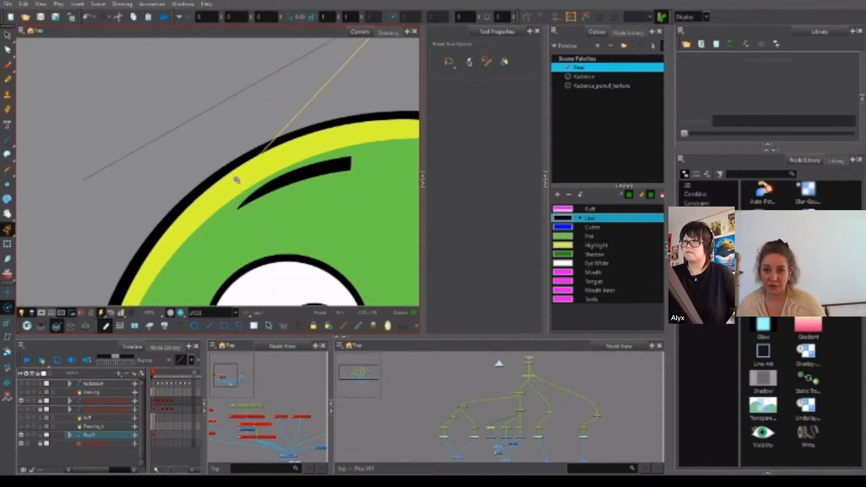
scroll(237, 179, "down", 5)
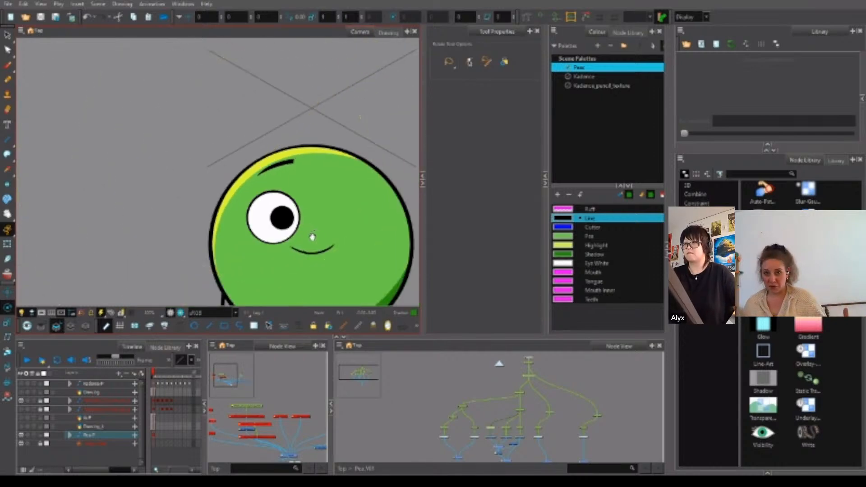
left_click_drag(312, 237, 279, 223)
Disable the cutter to reveal the full highlight and shadow shapes, and check the highlight peg's pivot.
left_click_drag(523, 444, 514, 418)
scroll(513, 408, "up", 2)
left_click(492, 406)
key("d")
left_click(496, 390)
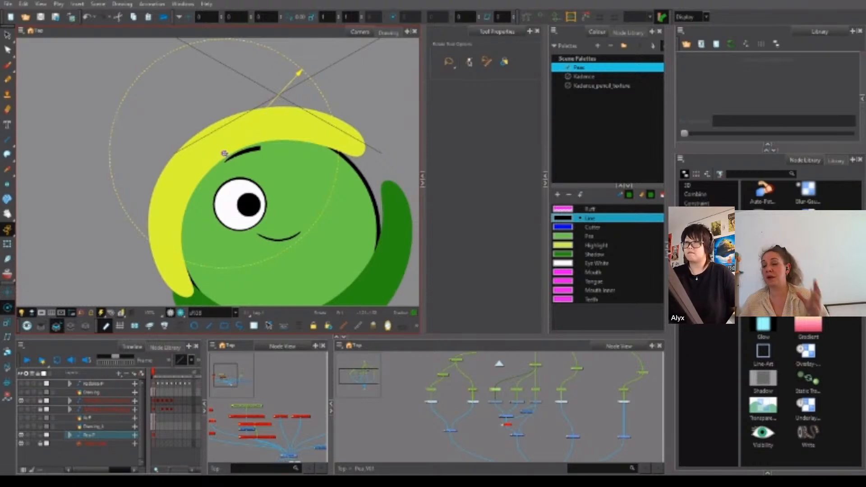
left_click_drag(368, 273, 349, 251)
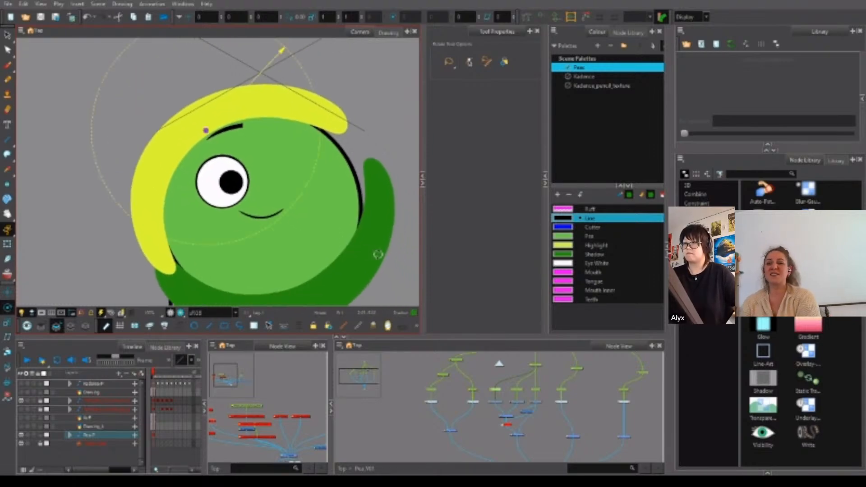
scroll(205, 131, "up", 3)
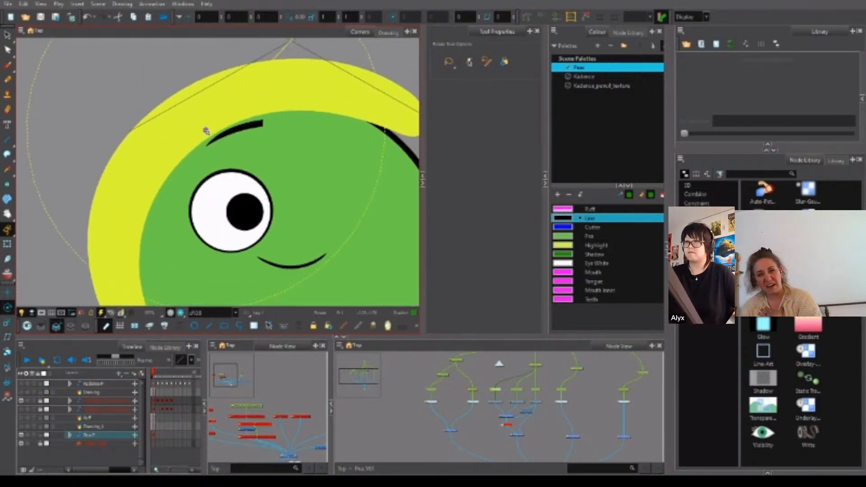
Select the shadow peg and move its pivot along to the right on the shadow's upper inner edge.
left_click(517, 389)
left_click_drag(357, 244, 281, 120)
scroll(282, 241, "down", 2)
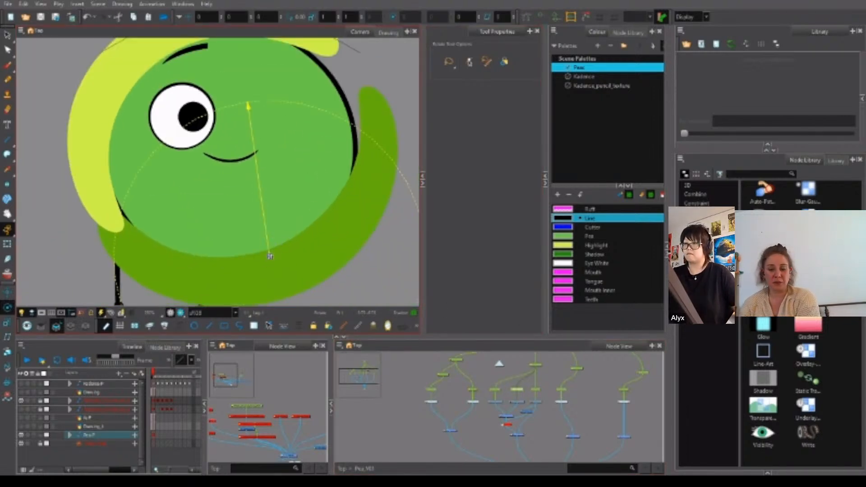
left_click_drag(270, 256, 288, 249)
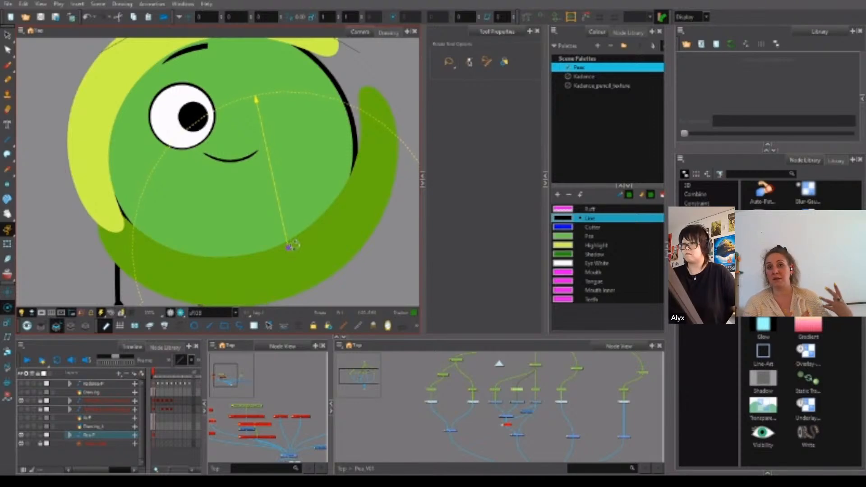
Re-enable the cutter to clip the highlight and shadow to the body, and check the shadow peg's pivot.
left_click(509, 423)
key("a")
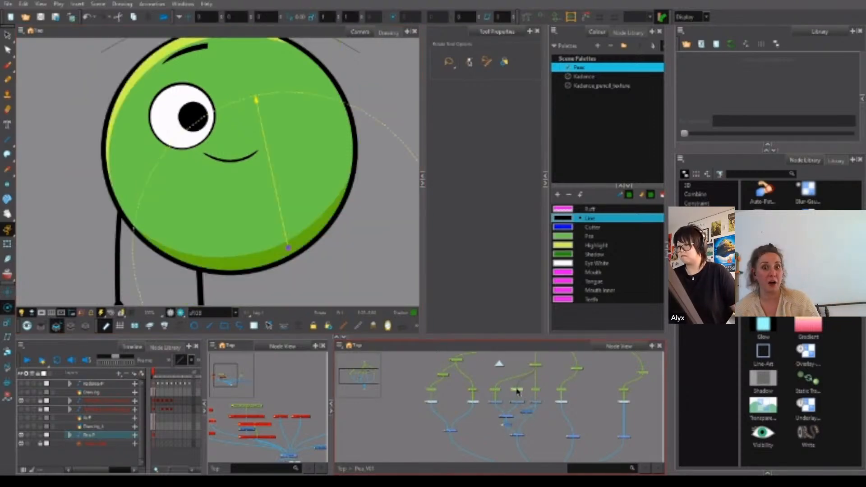
scroll(289, 249, "up", 2)
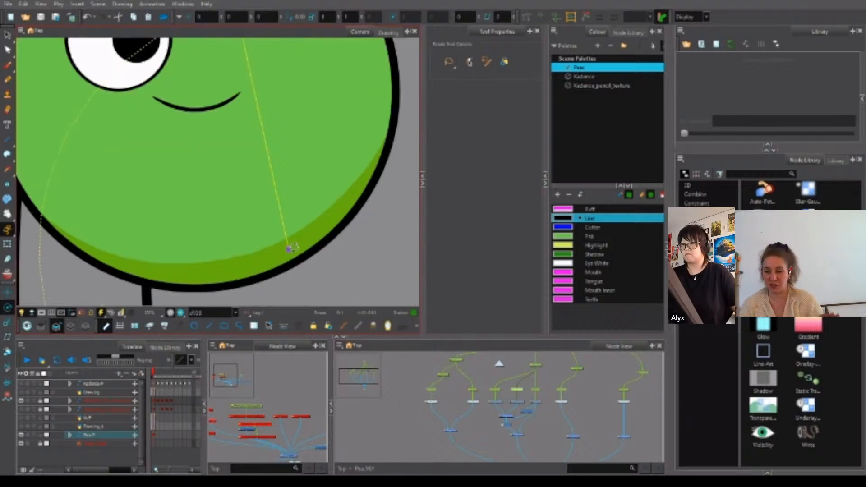
scroll(289, 248, "down", 3)
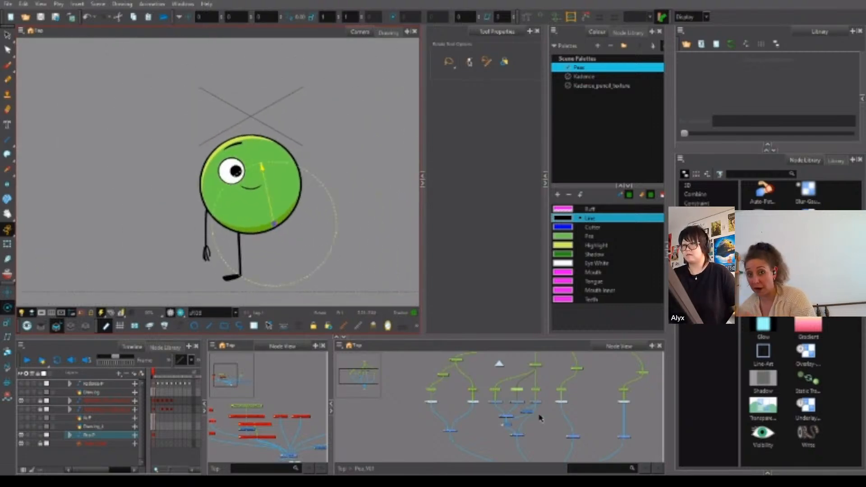
left_click(541, 418)
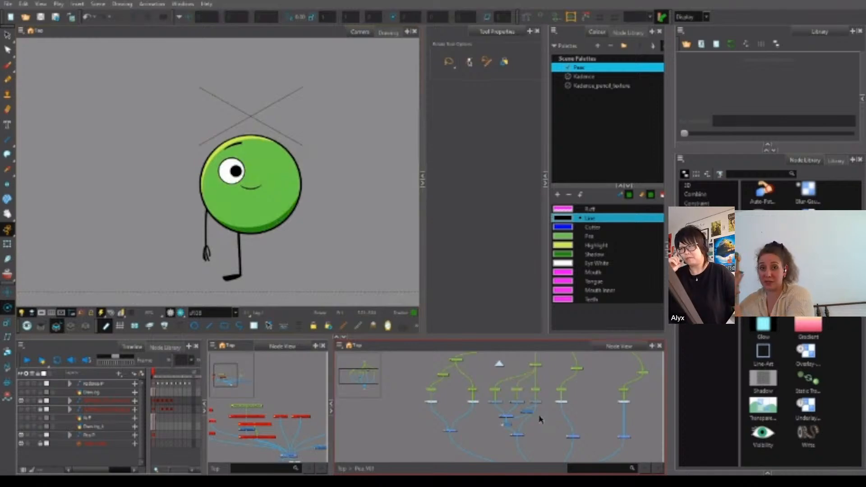
Check the pivot of the body drawing, and clear the selection with the Transform tool active.
left_click(500, 403)
left_click(540, 401)
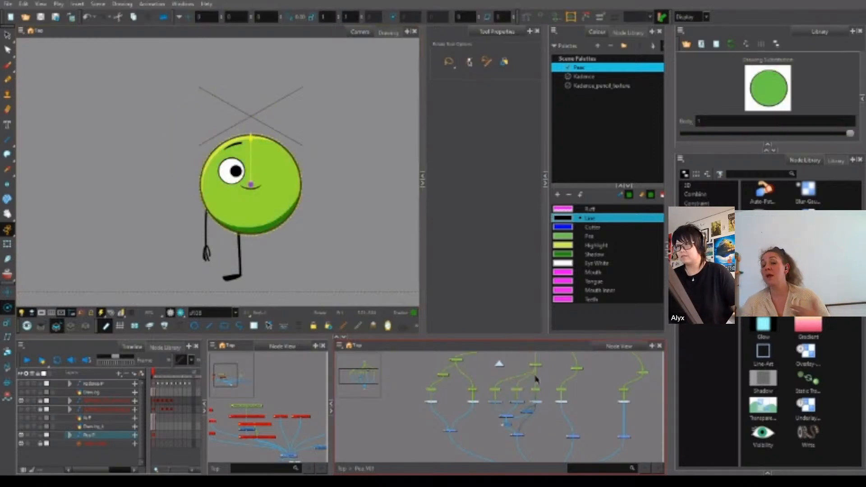
left_click(7, 244)
left_click(545, 427)
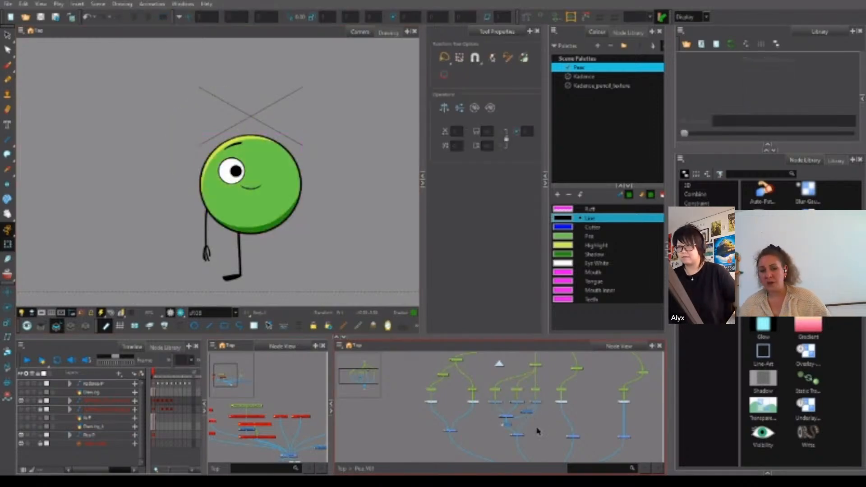
left_click_drag(481, 379, 468, 404)
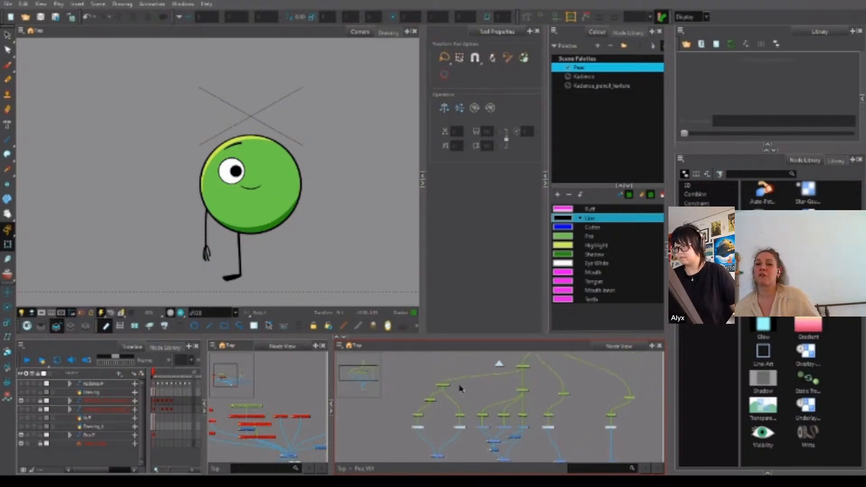
Set the Face_Master-P peg's Y pivot to place the face pivot at the centre of the pea's body.
left_click(443, 386)
left_click(527, 369)
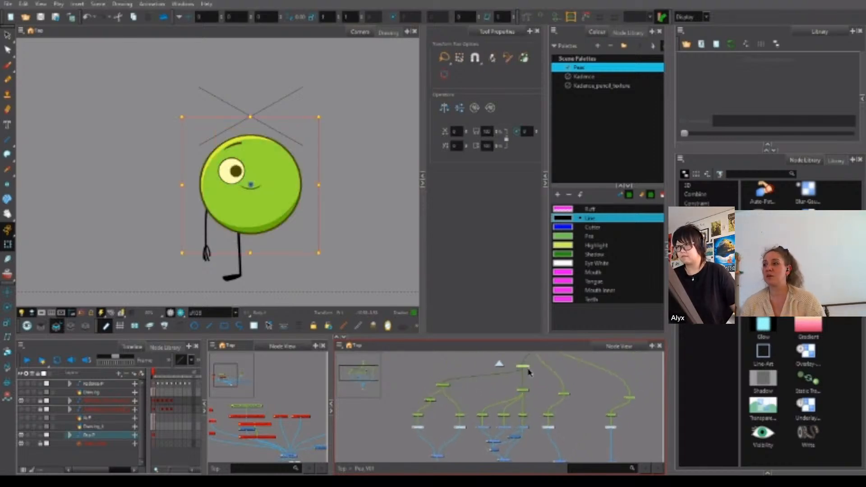
double_click(443, 386)
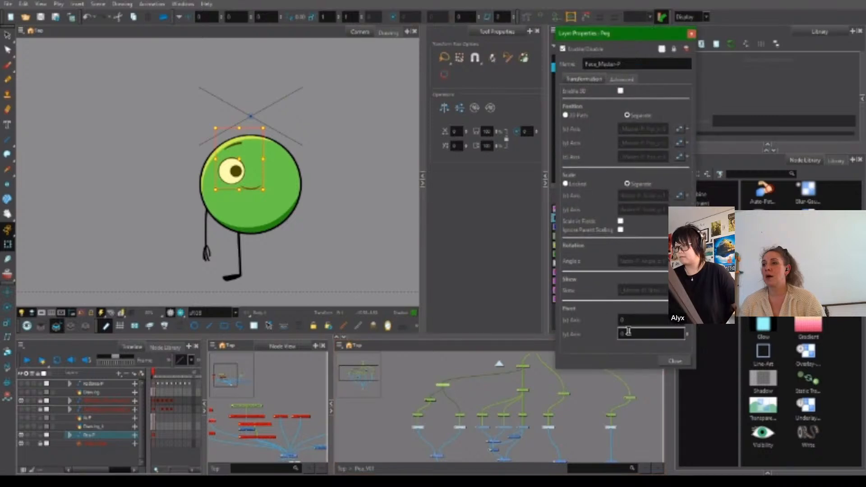
type("0.5")
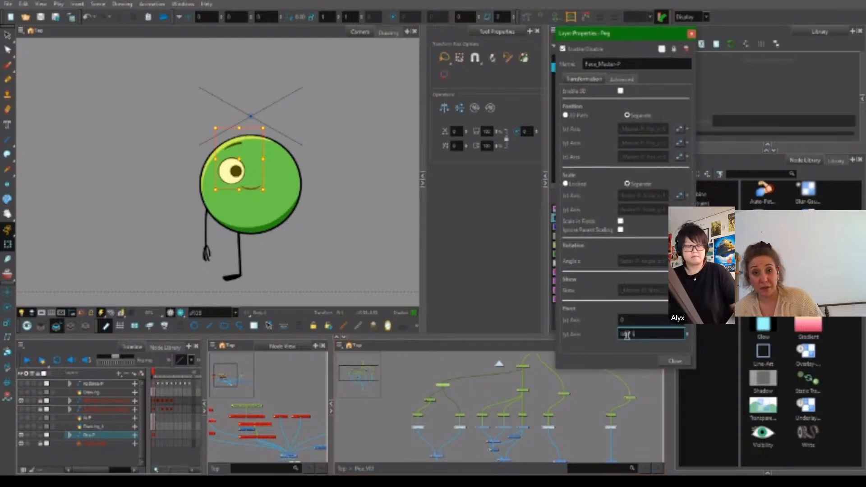
left_click(667, 360)
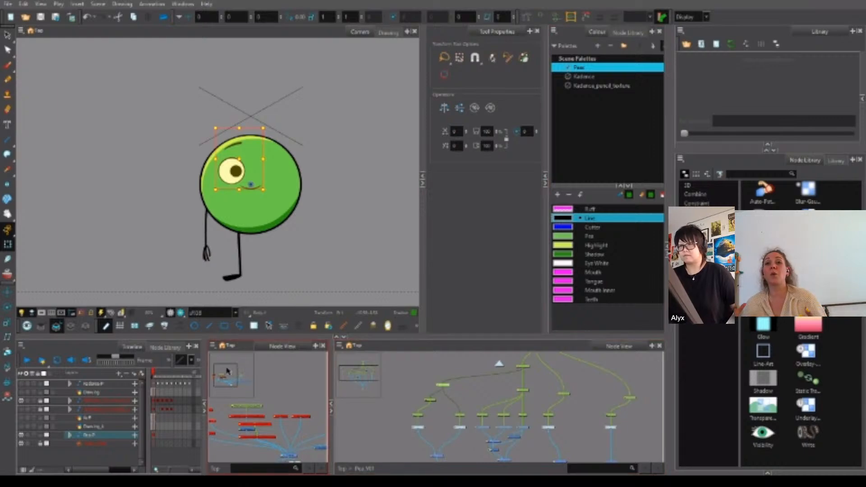
Enable the character line-up reference so it shows behind the pea rig.
left_click(258, 415)
key("a")
left_click(274, 402)
Move the Face_Master-P peg's pivot up to the midpoint between the two eyes, using the reference.
left_click(446, 385)
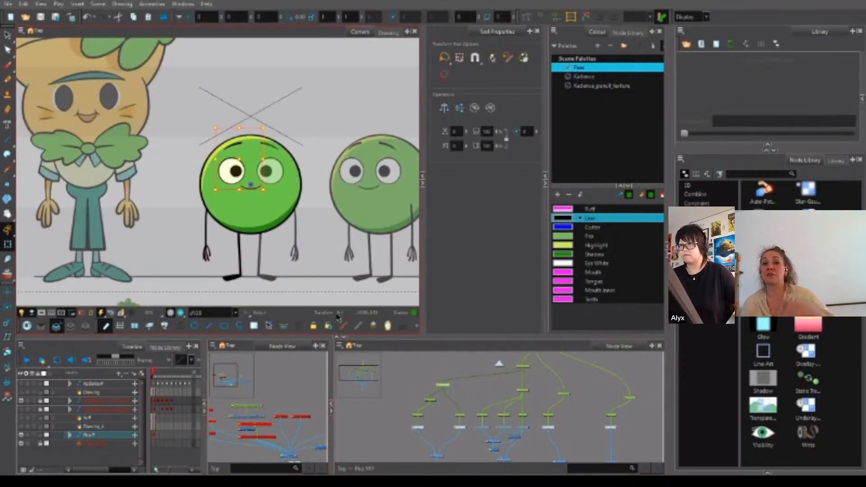
left_click(8, 307)
scroll(251, 184, "up", 4)
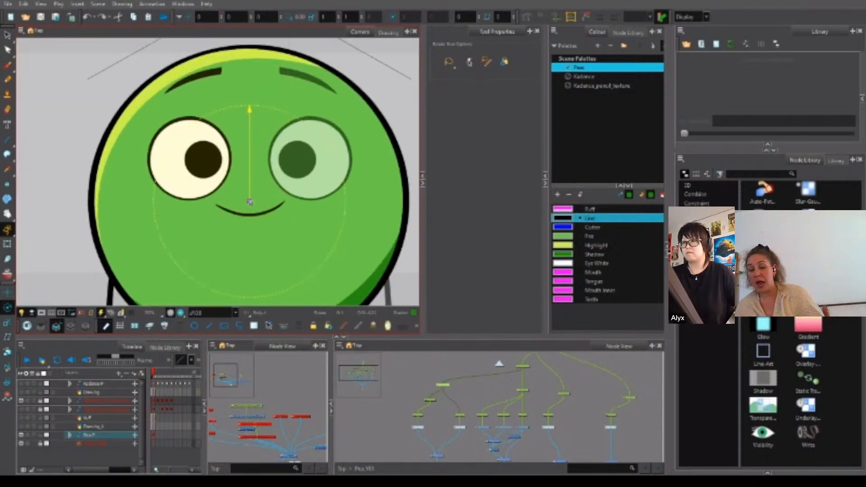
left_click_drag(249, 194, 250, 170)
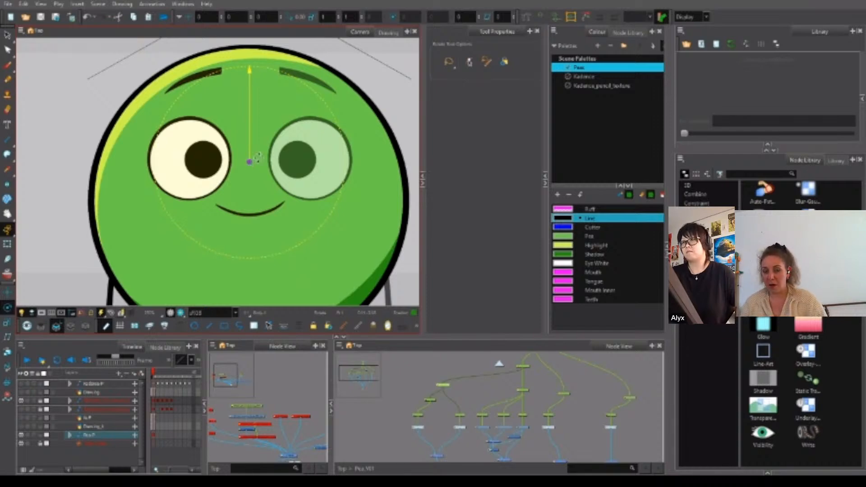
Set the Face_Master-P peg's X pivot to 0, and shorten its Y pivot value for reuse.
left_click(7, 244)
left_click(448, 385)
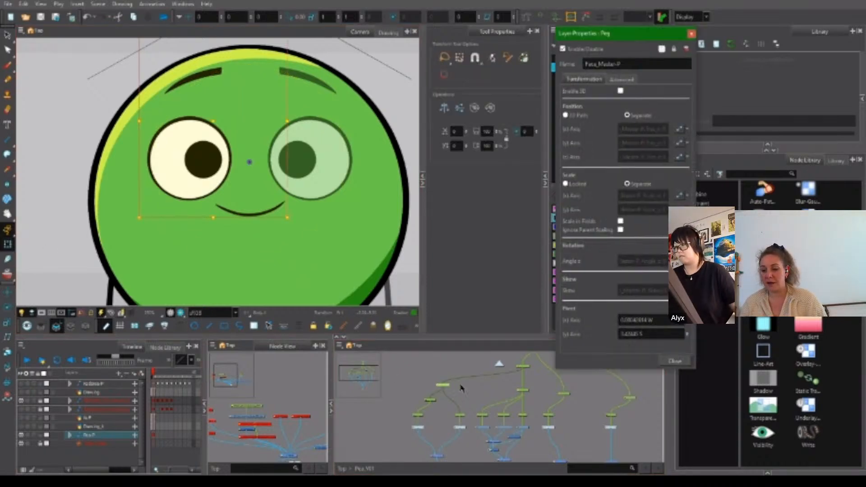
left_click_drag(659, 320, 609, 324)
left_click(620, 321)
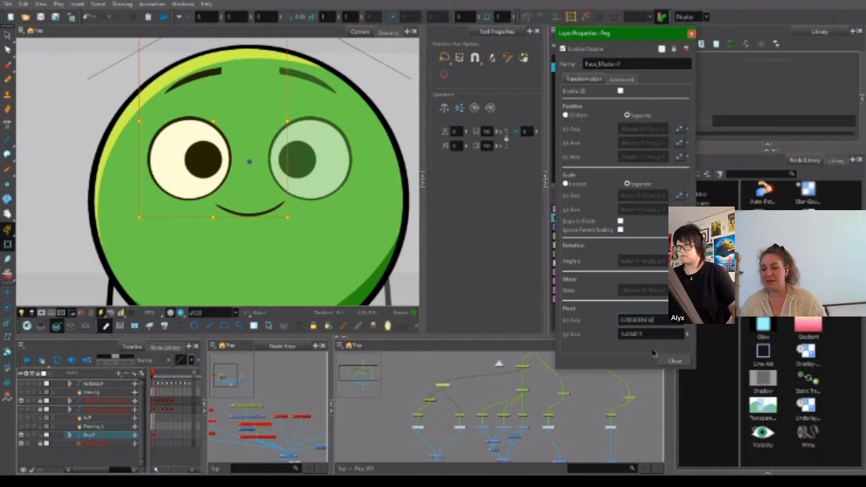
double_click(659, 319)
type("0")
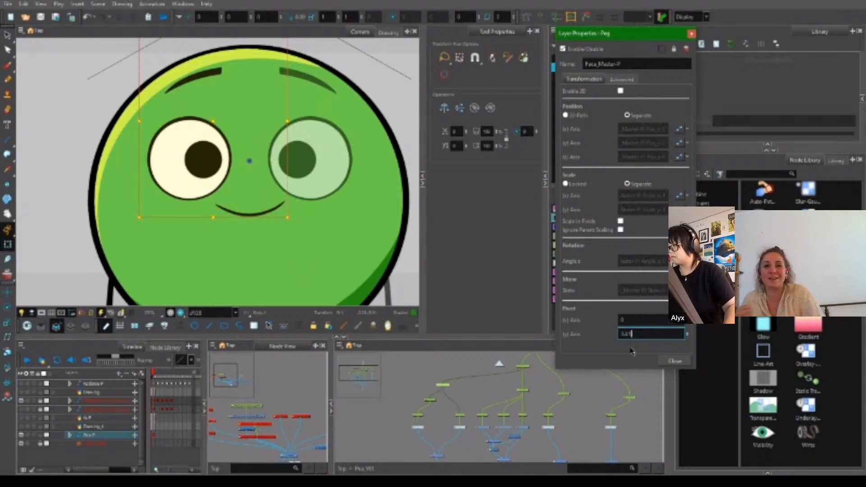
left_click_drag(637, 333, 605, 334)
left_click(670, 360)
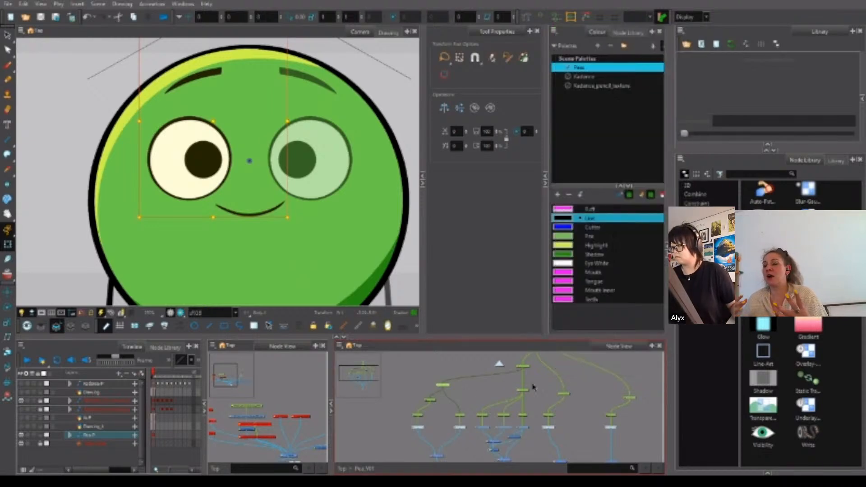
Give the Eye_Main-P peg the same Y pivot value as the face master peg.
left_click(464, 406)
left_click_drag(434, 405, 472, 385)
left_click(471, 380)
double_click(472, 382)
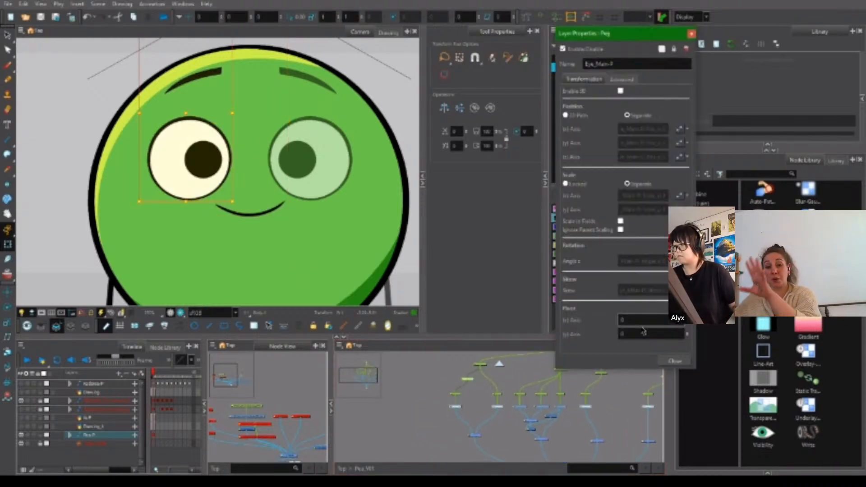
left_click(629, 334)
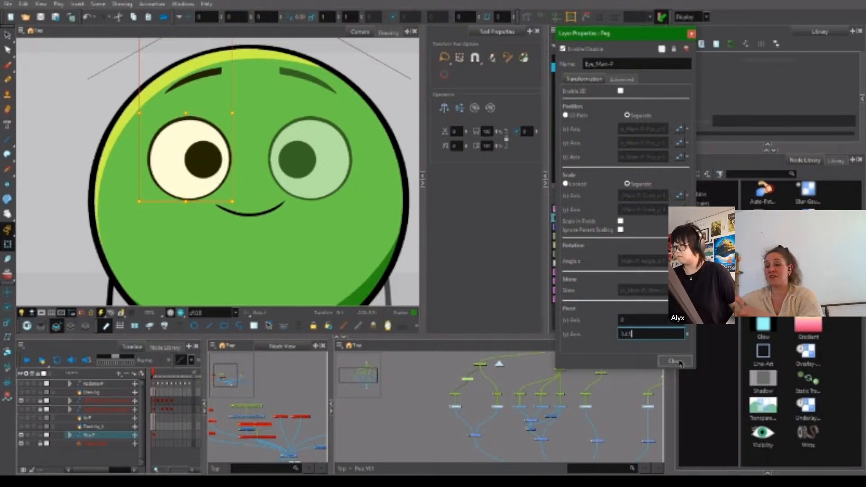
left_click(675, 361)
Select the mouth peg and move its pivot onto the middle of the smile line.
left_click(497, 396)
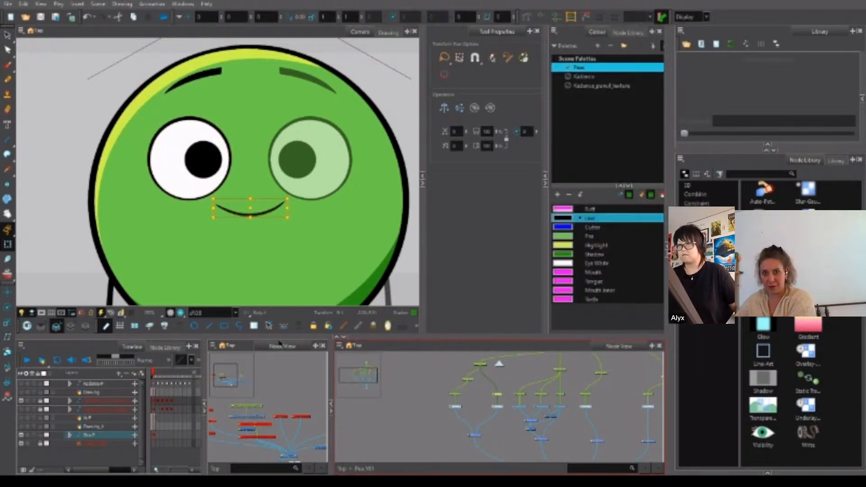
left_click(8, 308)
left_click_drag(285, 109, 284, 147)
scroll(285, 146, "down", 2)
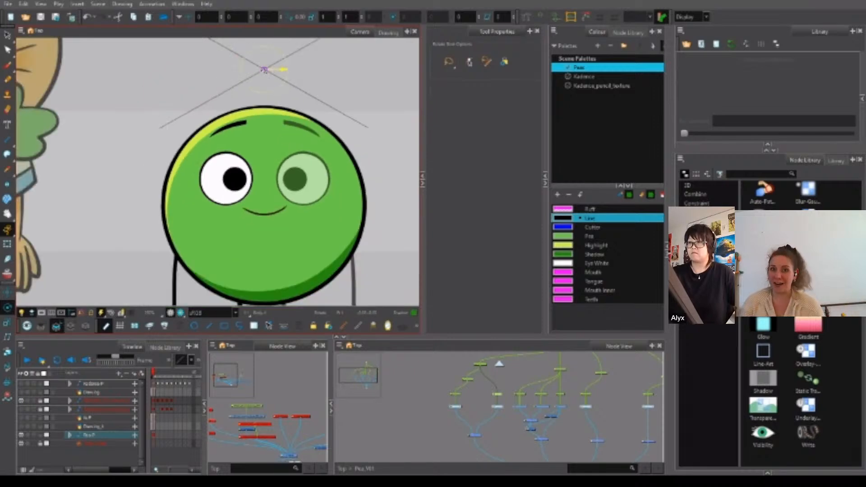
left_click_drag(264, 70, 275, 227)
scroll(265, 212, "up", 5)
scroll(273, 227, "up", 3)
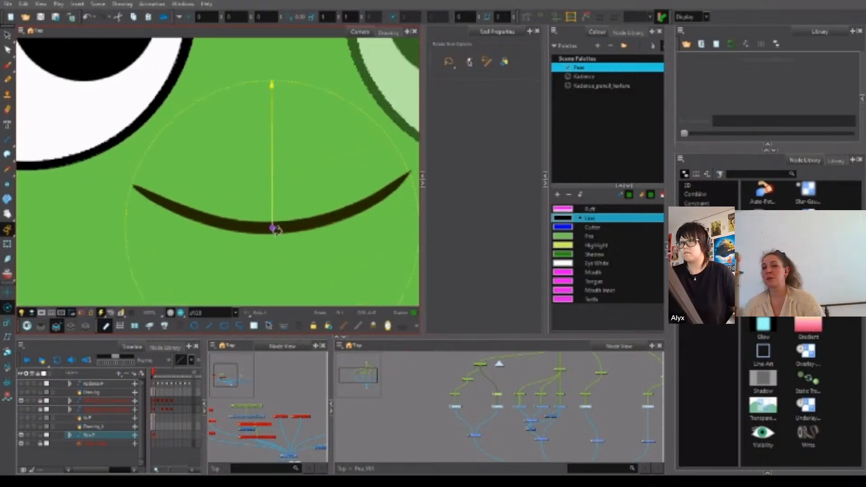
scroll(271, 228, "down", 3)
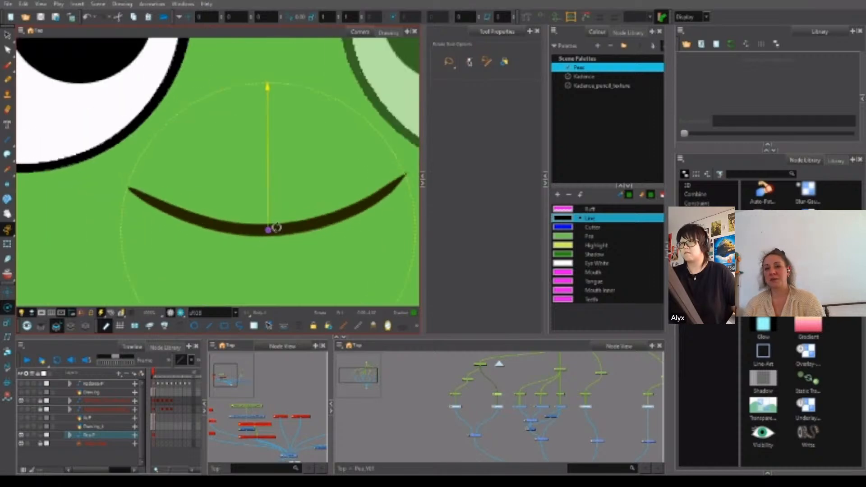
scroll(269, 229, "up", 2)
scroll(501, 394, "up", 3)
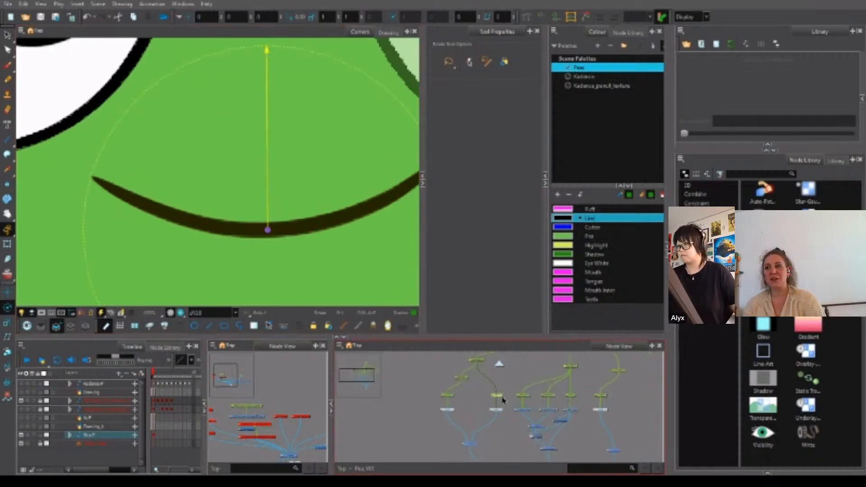
Open the properties of the Mouth-P peg and of the Mouth_Master-P and Mouth-P pegs inside the Mouth group.
left_click(489, 394)
left_click(502, 414)
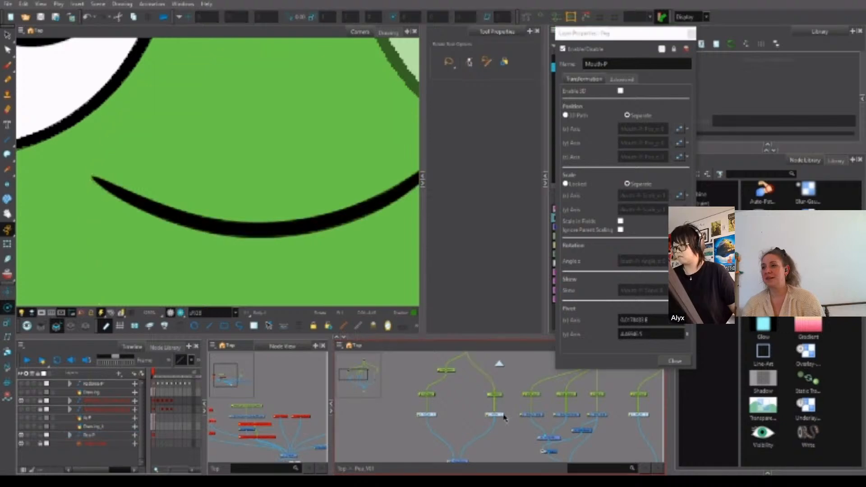
left_click(469, 381)
double_click(461, 425)
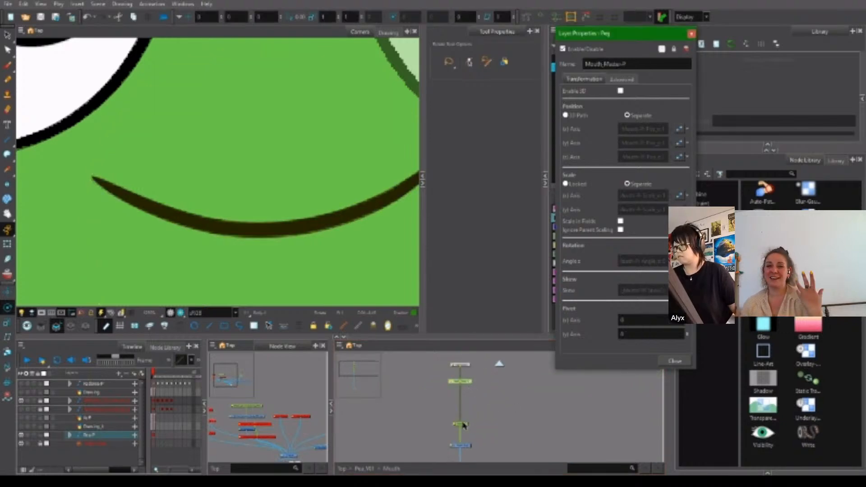
left_click_drag(650, 37, 484, 38)
Copy the outer Mouth-P peg's X and Y pivot values to the two pegs inside the Mouth group.
double_click(620, 319)
key("ctrl+c")
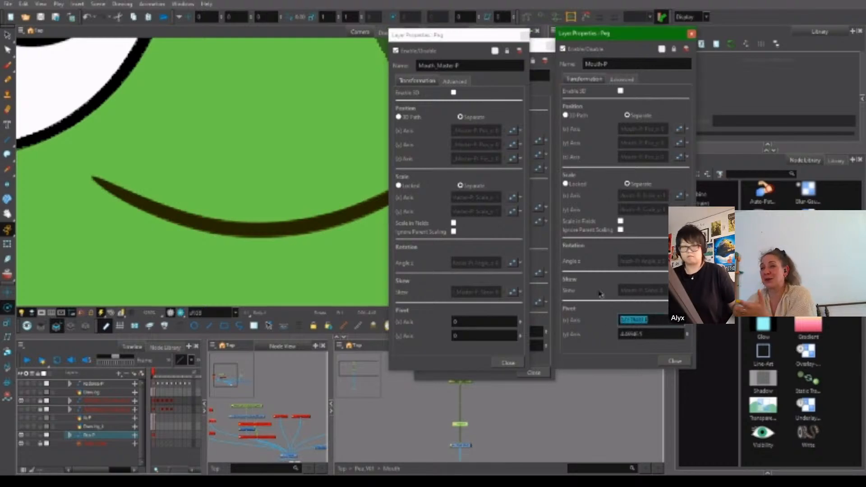
double_click(496, 323)
key("ctrl+v")
left_click(537, 333)
key("ctrl+v")
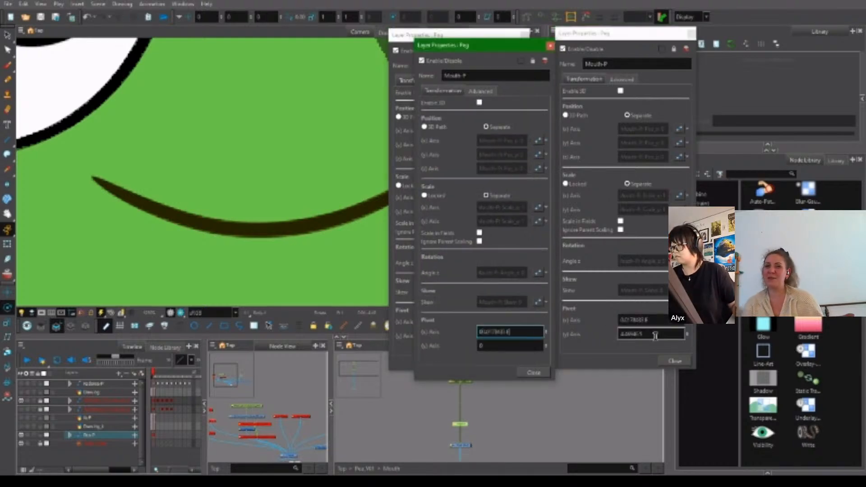
double_click(627, 334)
left_click(532, 372)
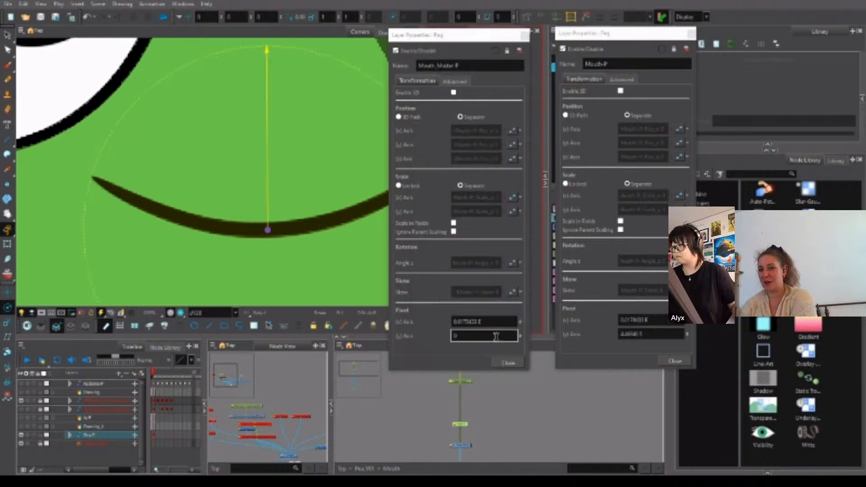
left_click(509, 363)
left_click(675, 361)
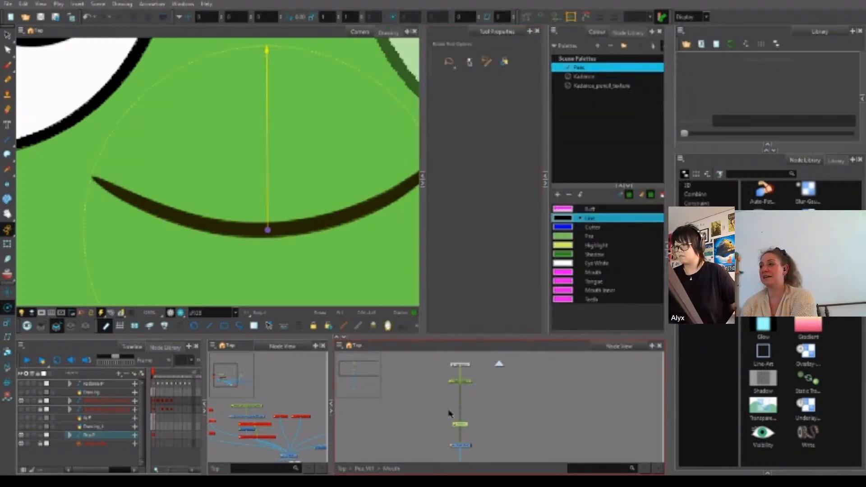
Check the pivot of the peg inside the Mouth group, and return to the pea rig's group level.
scroll(325, 252, "down", 6)
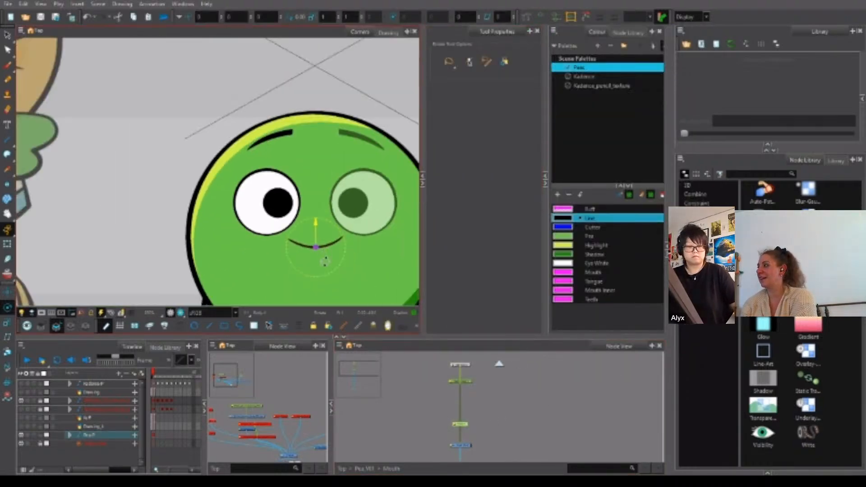
key("Escape")
left_click(460, 424)
left_click(364, 468)
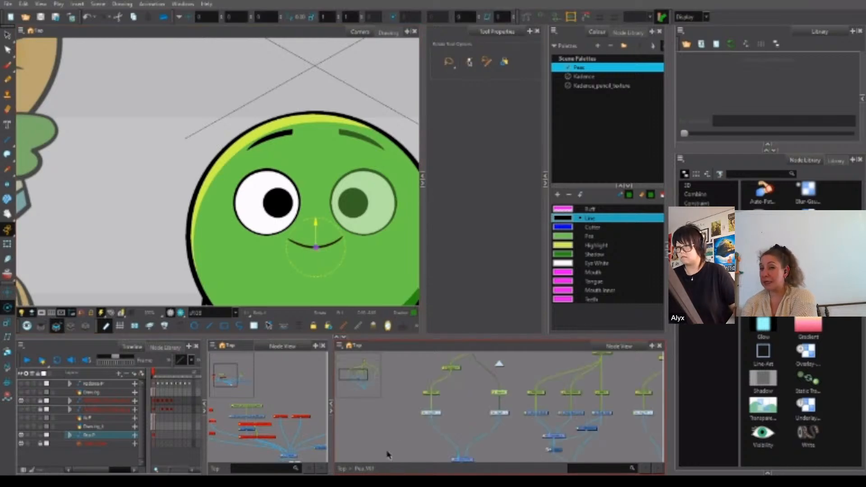
Inspect the pivot of the peg above the eye and the pivots of its parent pegs up the rig hierarchy.
left_click(460, 384)
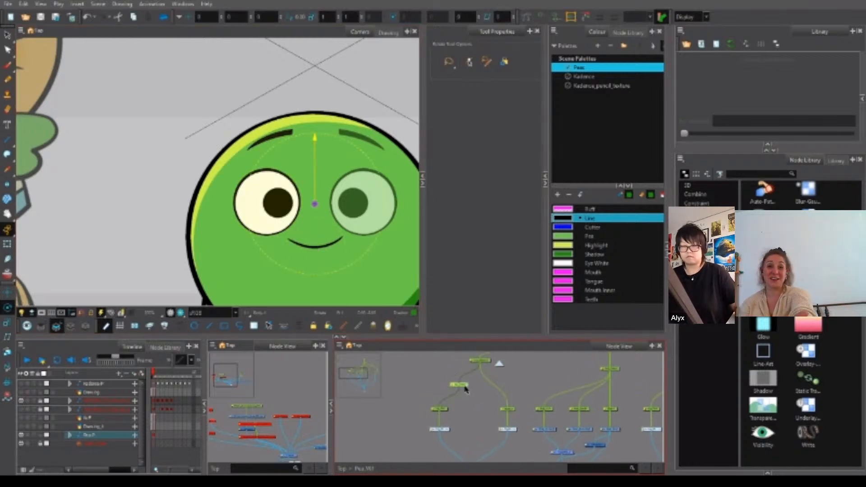
key("b")
key("b")
left_click_drag(350, 249, 303, 204)
scroll(302, 202, "down", 2)
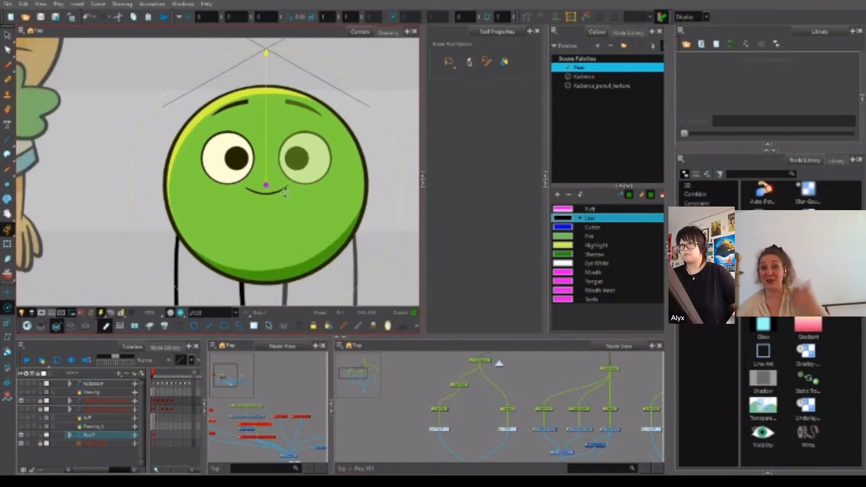
key("b")
key("b")
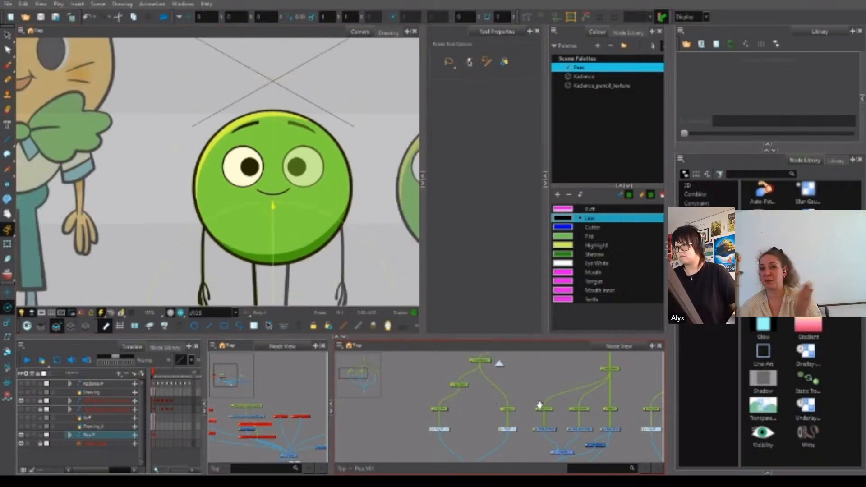
scroll(537, 404, "down", 2)
left_click(436, 399)
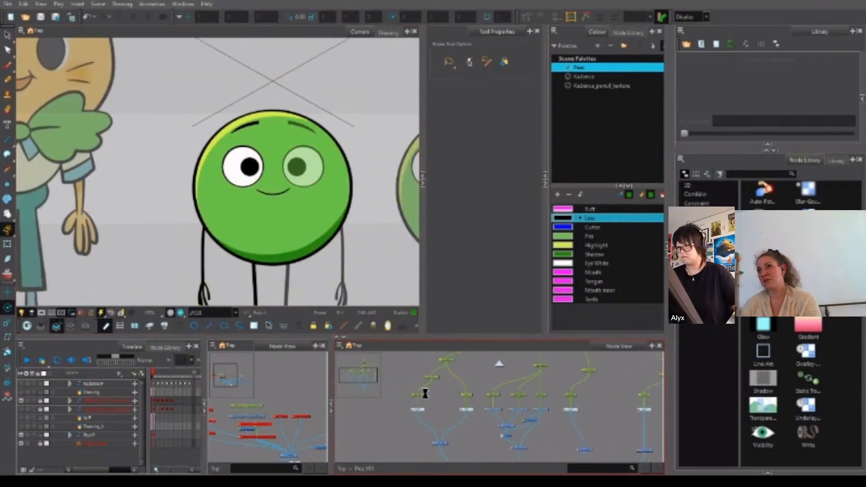
Select the peg directly above the opaque eye's group and move its pivot onto the centre of the eye white.
left_click(416, 395)
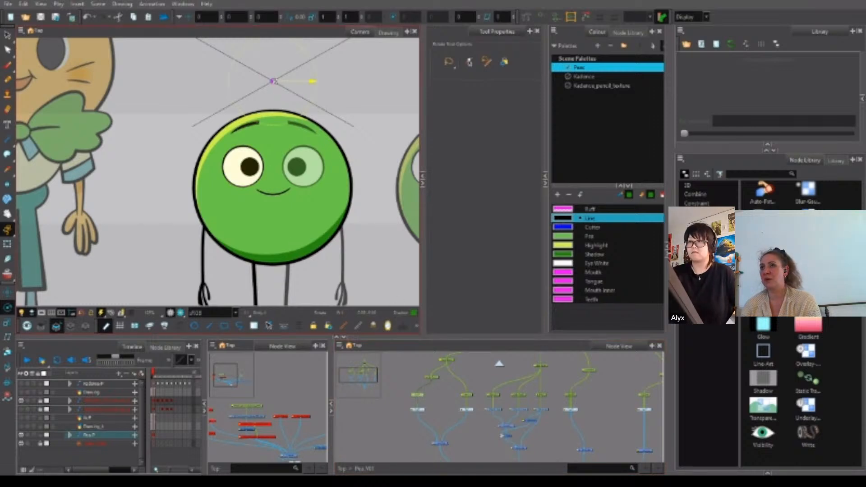
left_click_drag(273, 82, 241, 173)
scroll(245, 162, "up", 4)
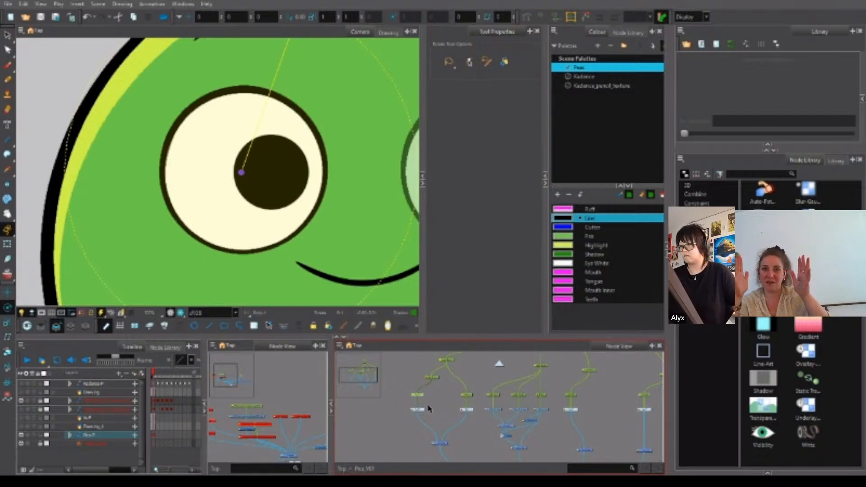
Locate the eye white's peg inside the eye group and move its pivot onto the centre of the eye white.
key("shift+t")
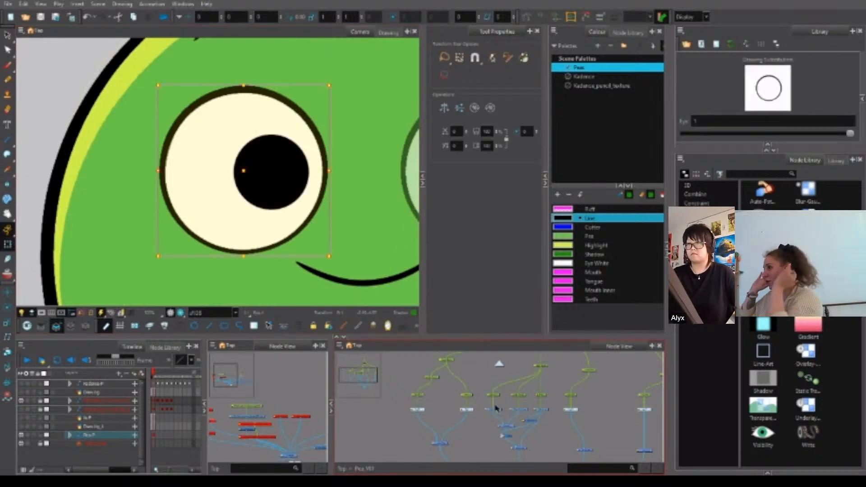
key("o")
scroll(291, 406, "down", 3)
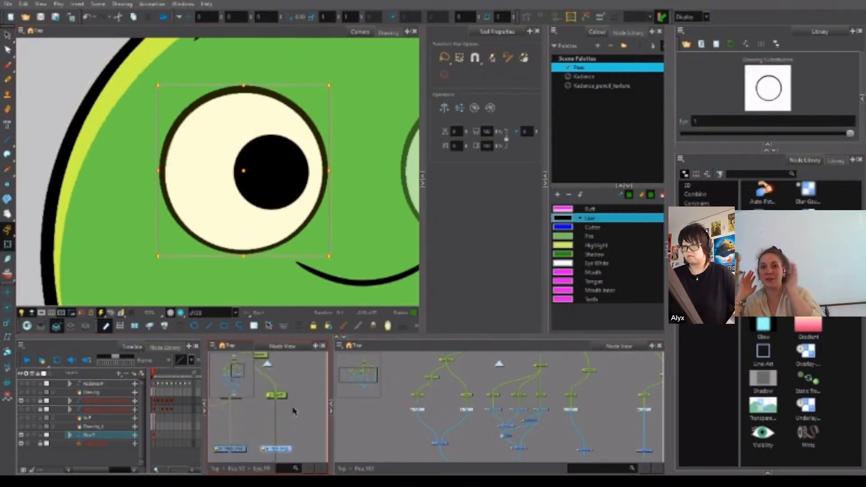
left_click(283, 395)
left_click(8, 308)
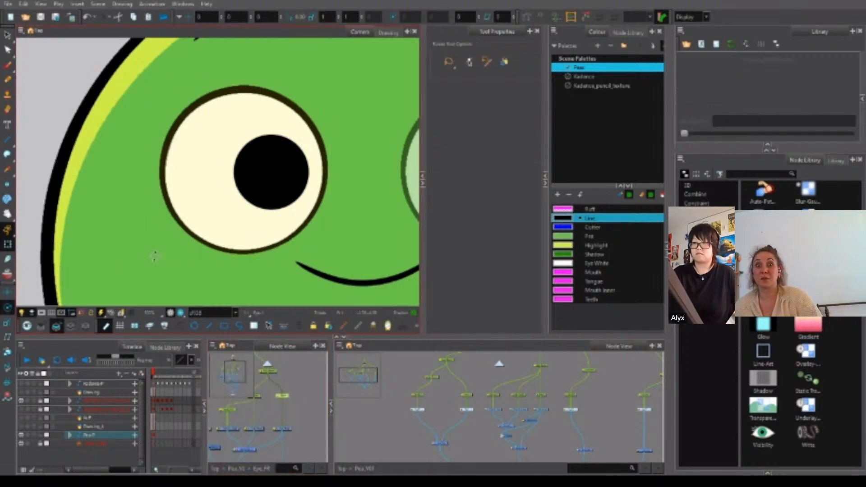
scroll(271, 216, "down", 3)
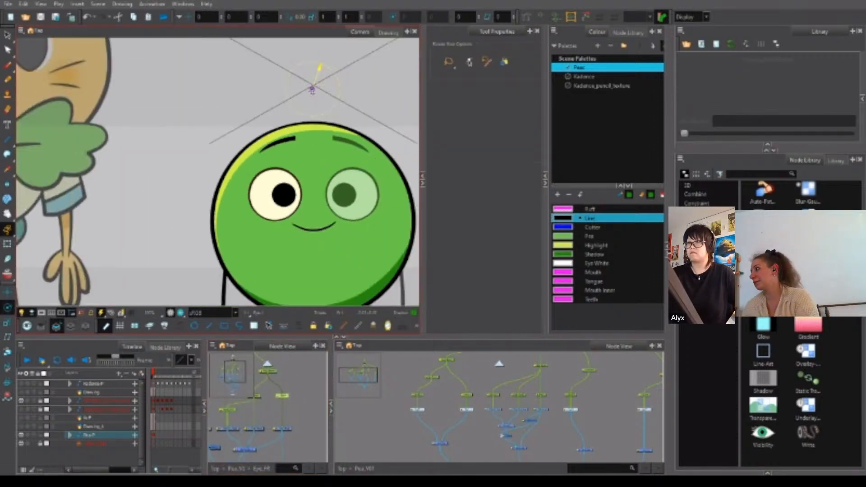
scroll(282, 199, "up", 5)
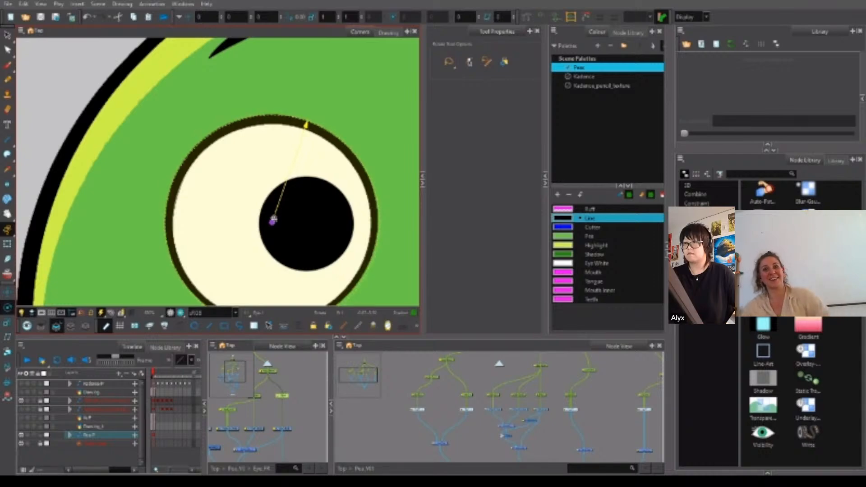
scroll(289, 216, "up", 3)
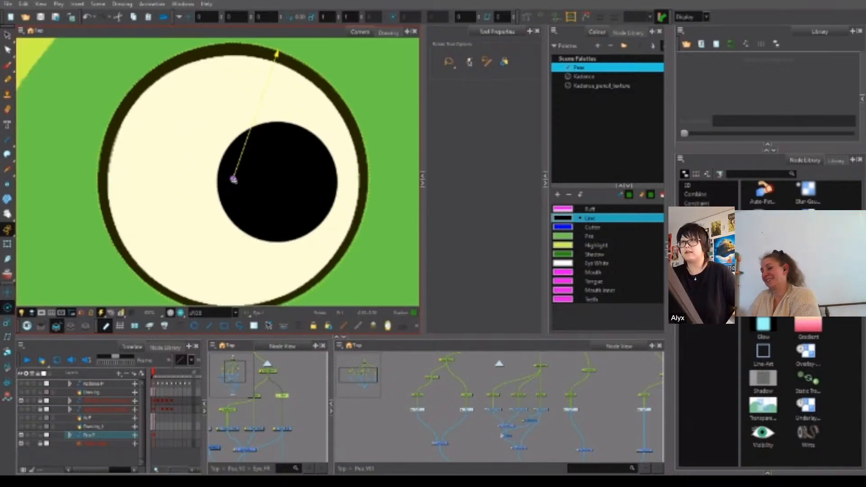
left_click_drag(279, 227, 281, 205)
left_click_drag(273, 166, 273, 205)
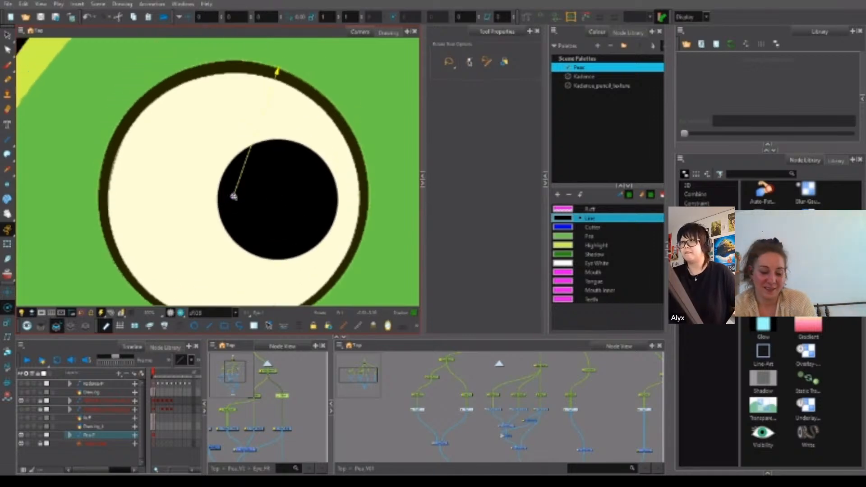
scroll(280, 176, "down", 4)
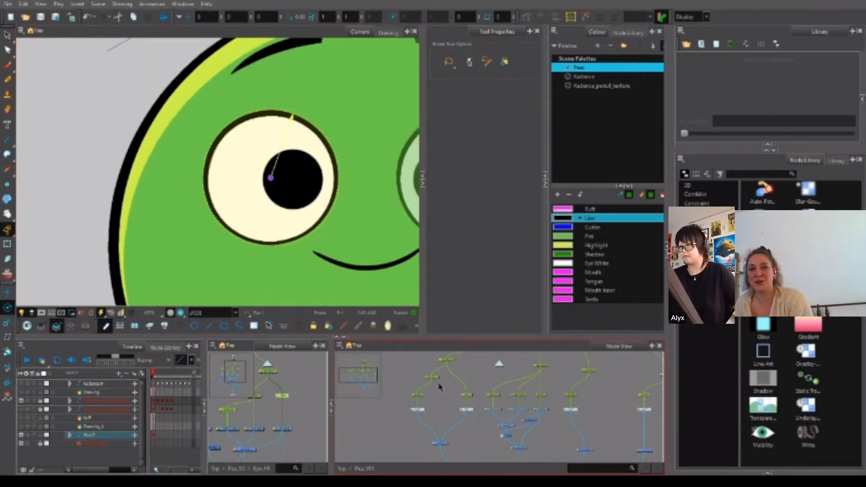
Open the properties of the Eye-P and Eye_Master-P pegs inside the eye group and place them side by side.
scroll(290, 391, "up", 1)
double_click(284, 396)
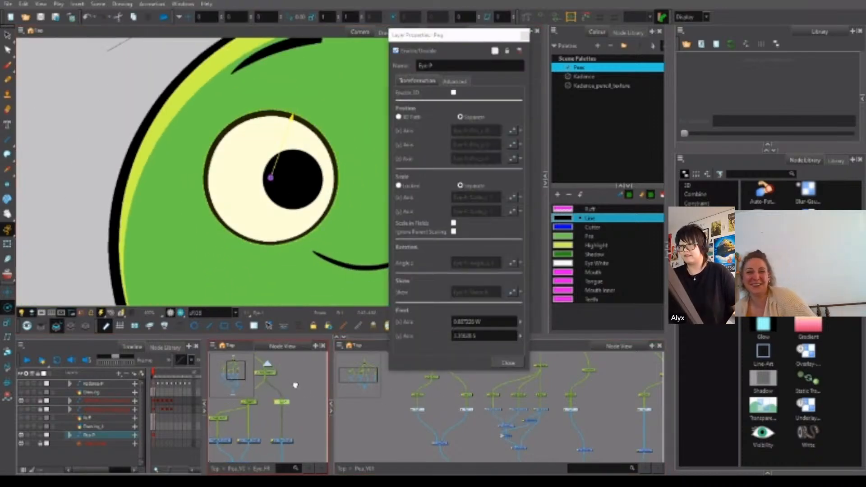
scroll(293, 383, "down", 3)
double_click(288, 398)
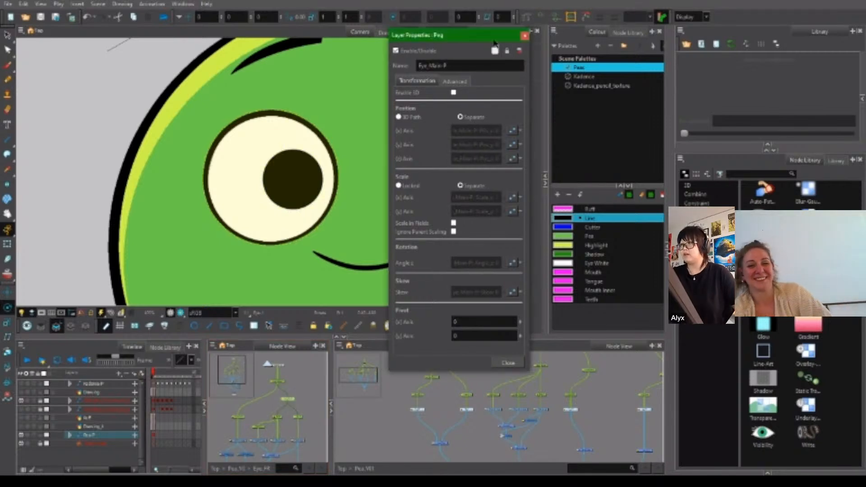
left_click_drag(451, 35, 640, 52)
left_click(283, 384)
double_click(431, 381)
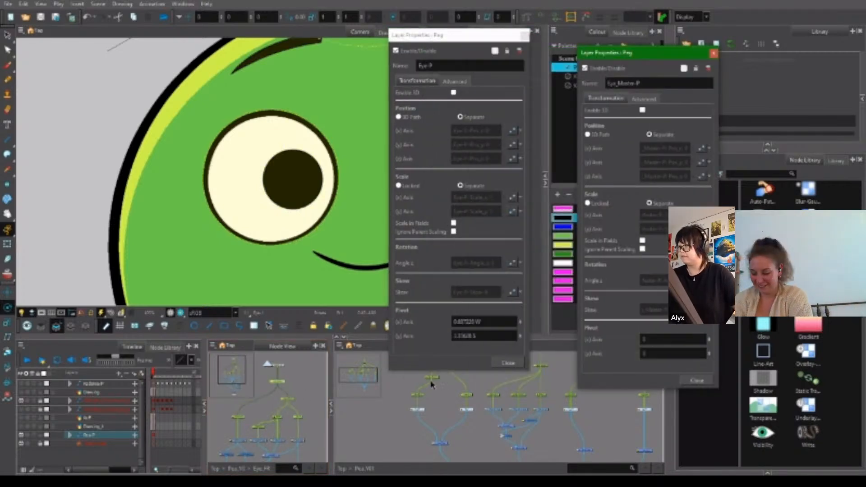
Set the Eye_FR-P peg's pivot X to 0.887226 W, matching the Eye-P peg.
double_click(420, 396)
left_click_drag(481, 322, 447, 322)
left_click(466, 322)
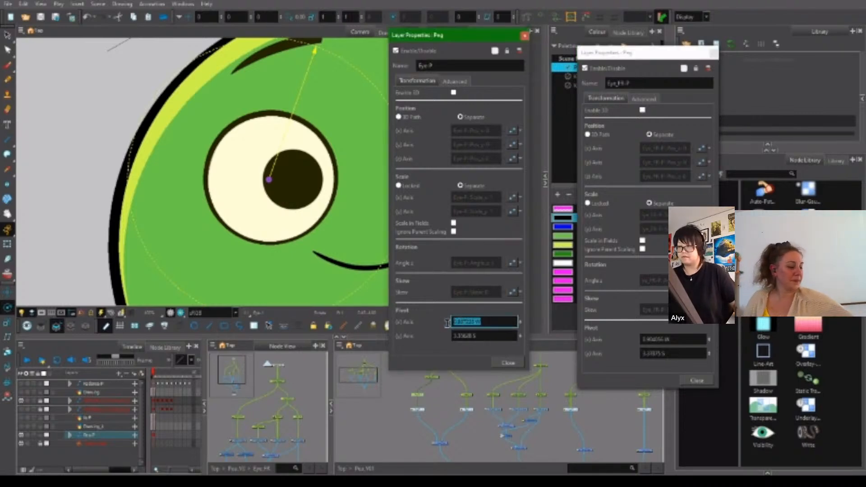
triple_click(671, 338)
type("0.887226 W")
left_click_drag(672, 53, 763, 34)
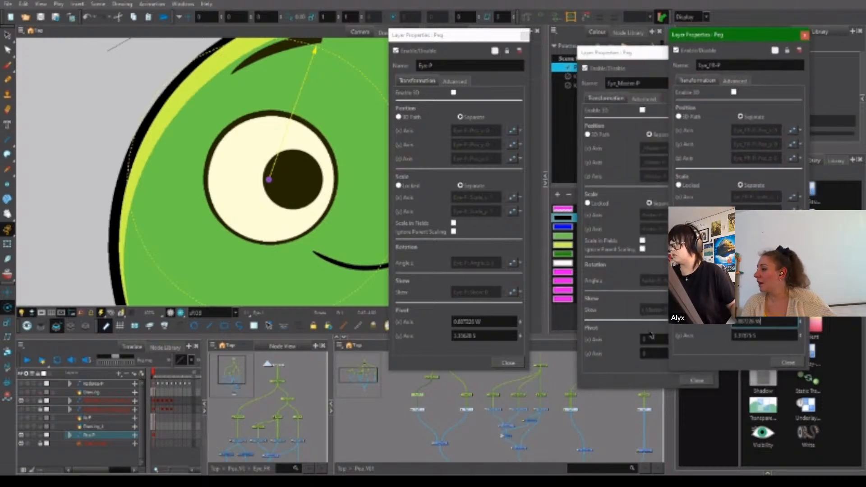
Set the pivot X of the Eye_Master-P and Eye_Main-P pegs to 0.887226 W.
triple_click(651, 337)
type("0.887226 W")
left_click_drag(689, 53, 829, 78)
triple_click(672, 338)
type("0.887226 W")
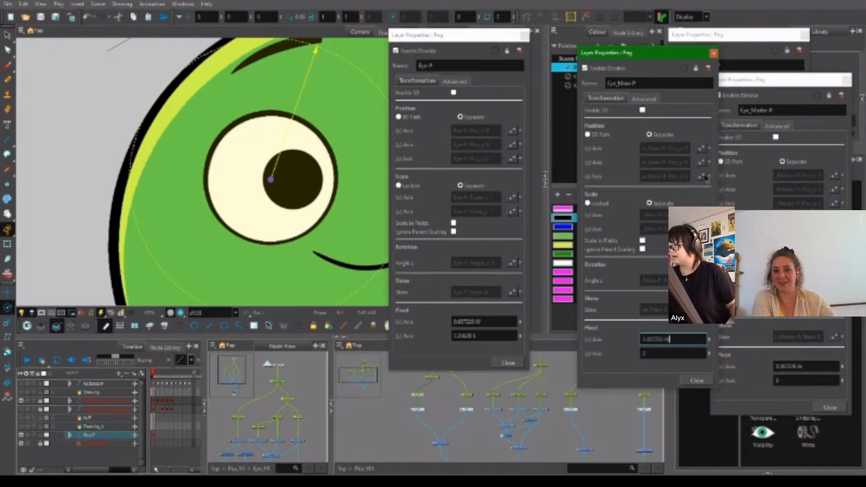
left_click_drag(683, 56, 659, 38)
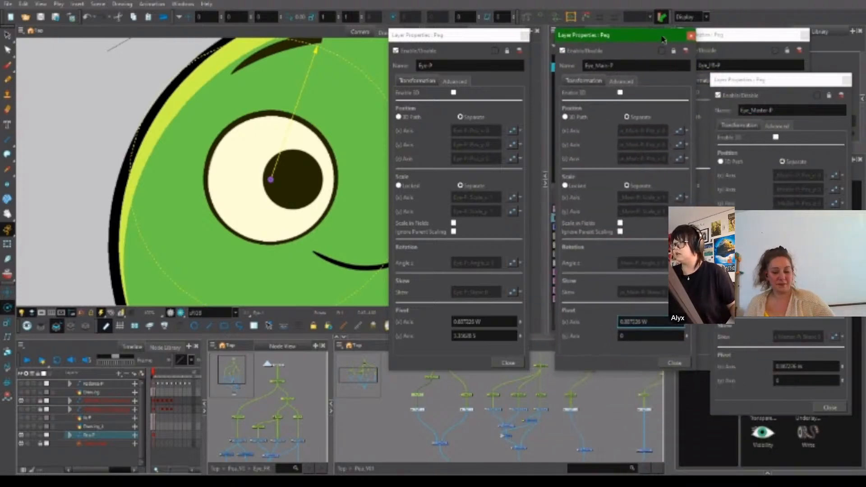
Copy the Eye-P peg's pivot Y value into the Eye_Main-P peg.
left_click(480, 336)
left_click_drag(481, 336, 451, 340)
key("ctrl+c")
left_click(638, 336)
key("ctrl+v")
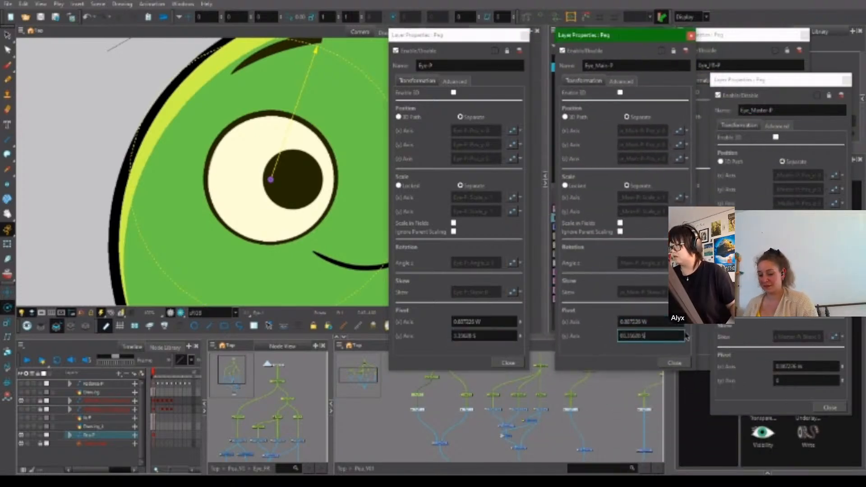
left_click(706, 354)
Apply the Eye-P pivot Y value to the Eye_FR-P and Eye_Master-P pegs and close all four peg property windows.
left_click(751, 335)
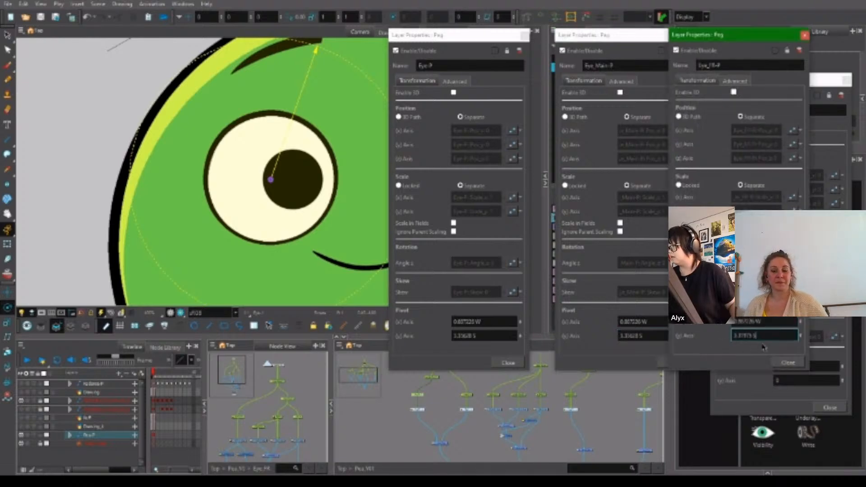
left_click_drag(766, 335, 718, 342)
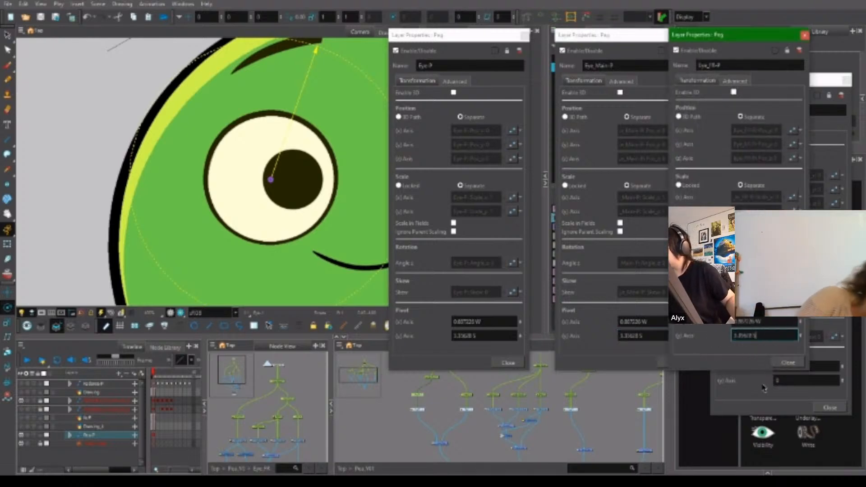
left_click(807, 380)
key("ctrl+v")
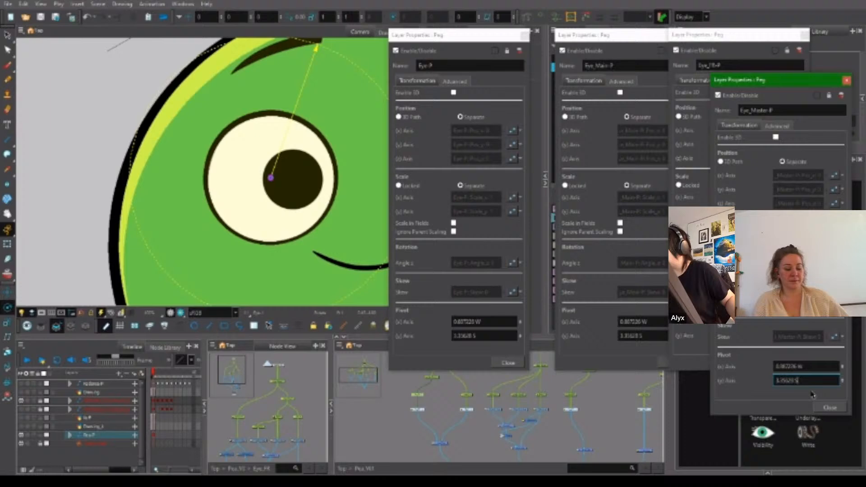
left_click(830, 407)
left_click(791, 362)
left_click(647, 362)
left_click(507, 363)
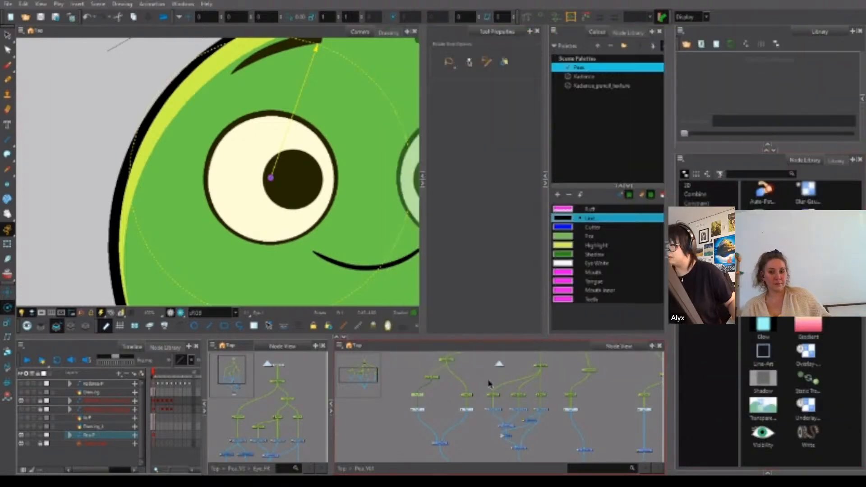
Step through the eye's peg hierarchy to check that the pivots of its parent and child pegs line up.
left_click(299, 412)
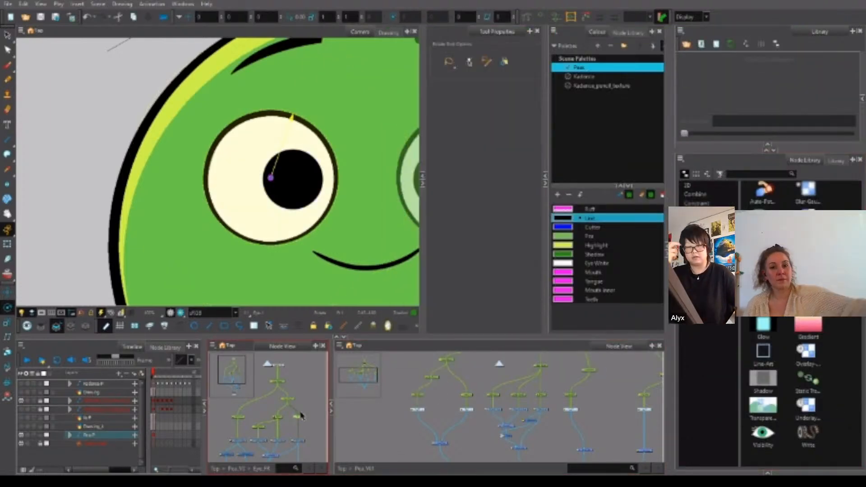
key("b")
key("b")
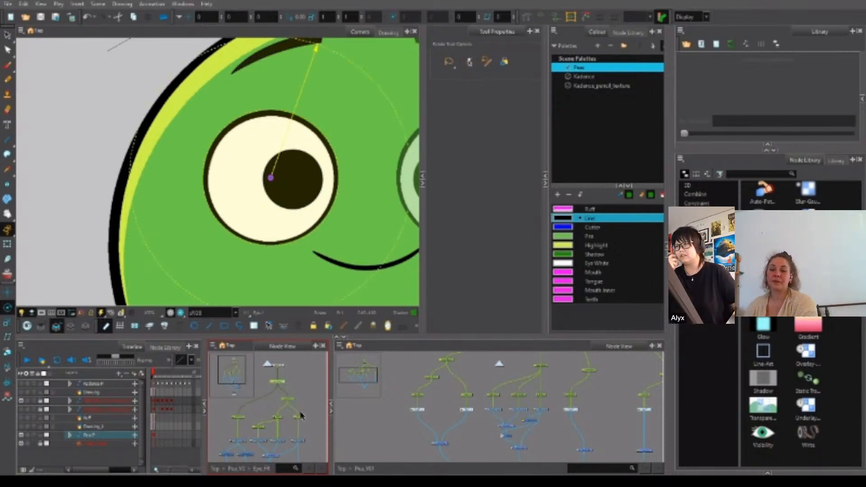
key("Escape")
key("b")
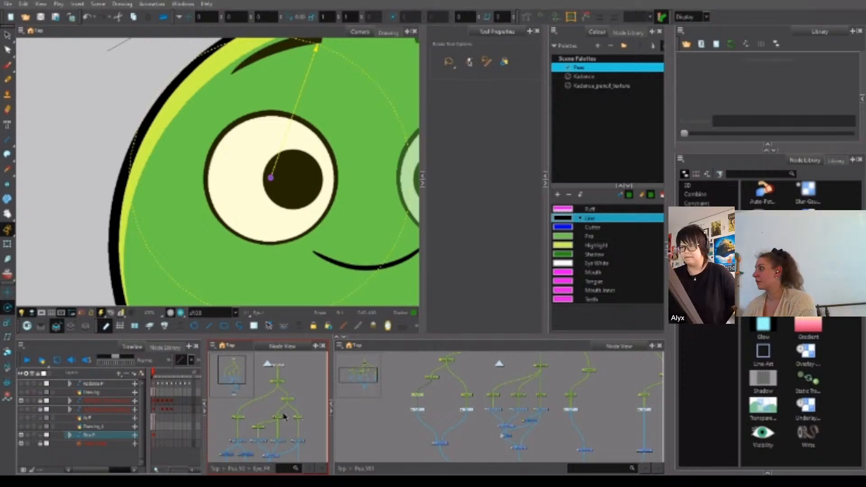
key("Escape")
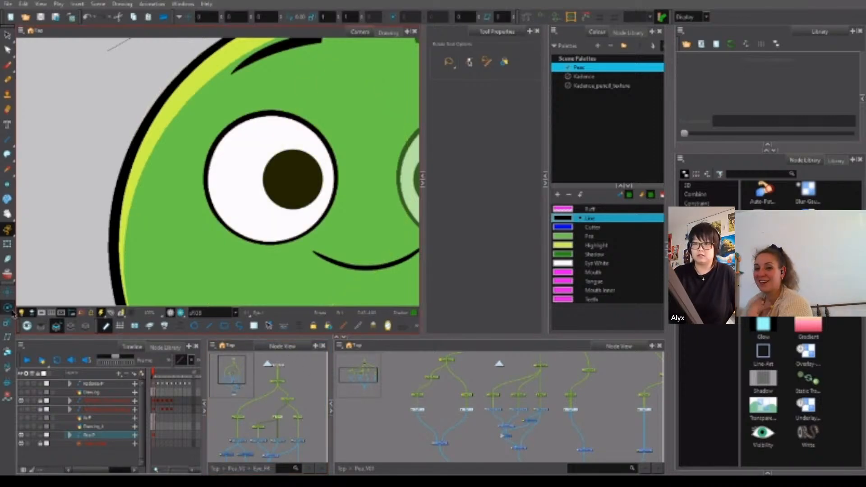
Place the pivot of the Pupil-P and Pupil_HL-P pegs on the pupil of the opaque eye.
left_click(263, 427)
left_click(275, 418)
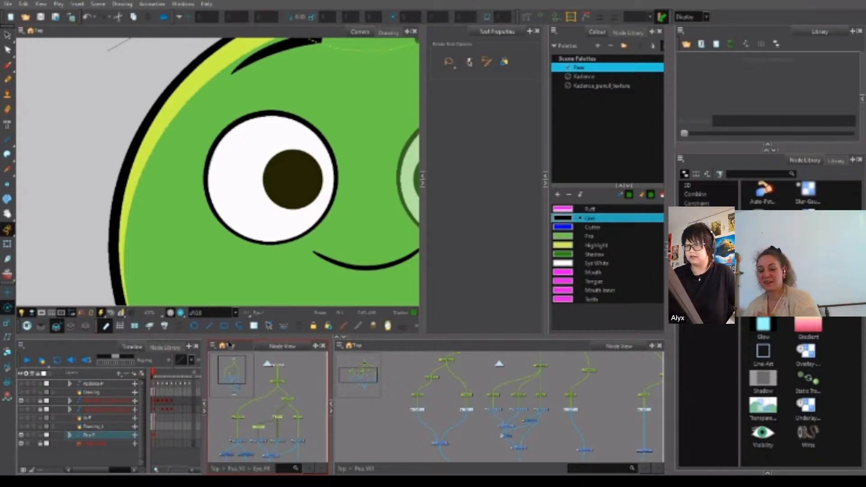
key("1")
key("1")
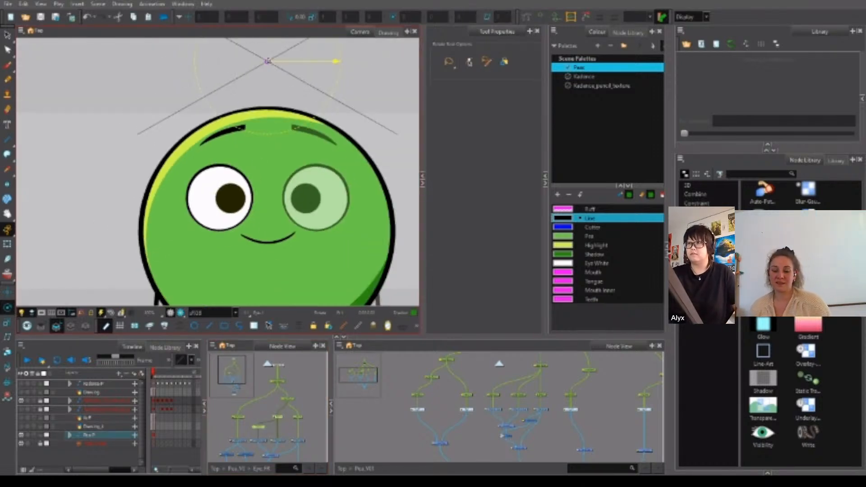
left_click(233, 192)
Fine-tune the Pupil-P peg's pivot so that it sits exactly at the pupil's centre.
left_click_drag(288, 427, 287, 368)
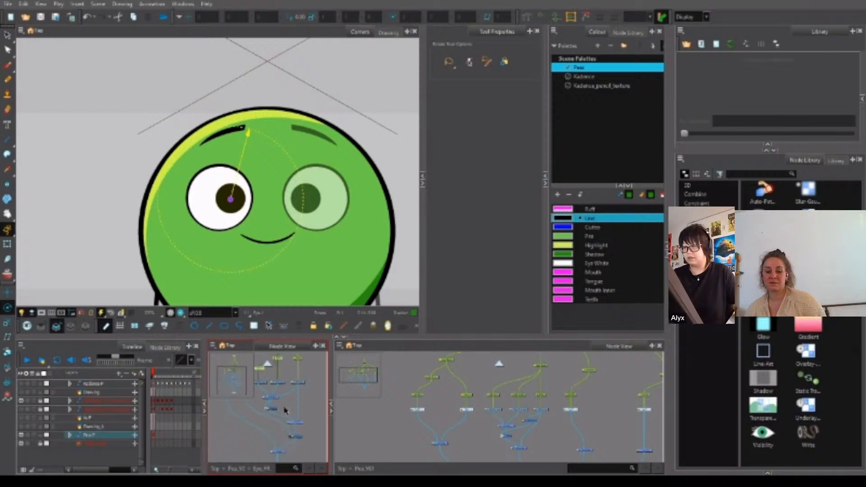
scroll(266, 410, "up", 2)
scroll(294, 405, "down", 2)
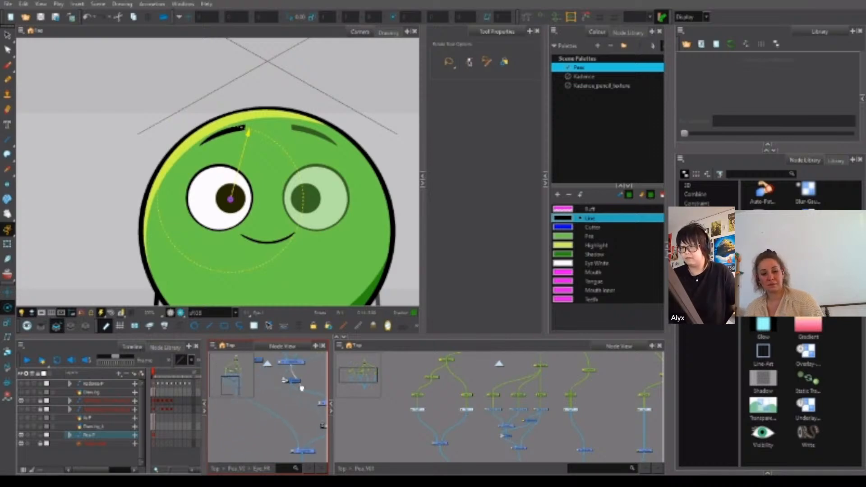
left_click_drag(304, 371, 299, 410)
left_click(291, 393)
left_click(272, 407)
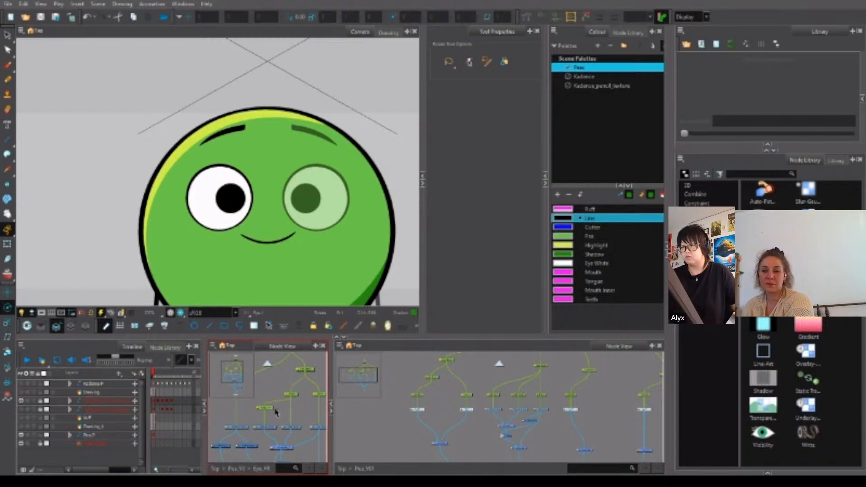
left_click(290, 394)
scroll(254, 215, "up", 2)
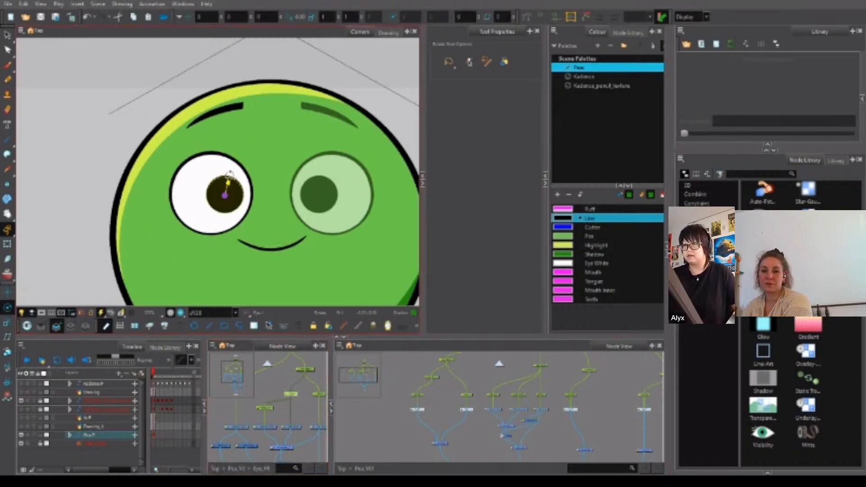
scroll(225, 193, "up", 4)
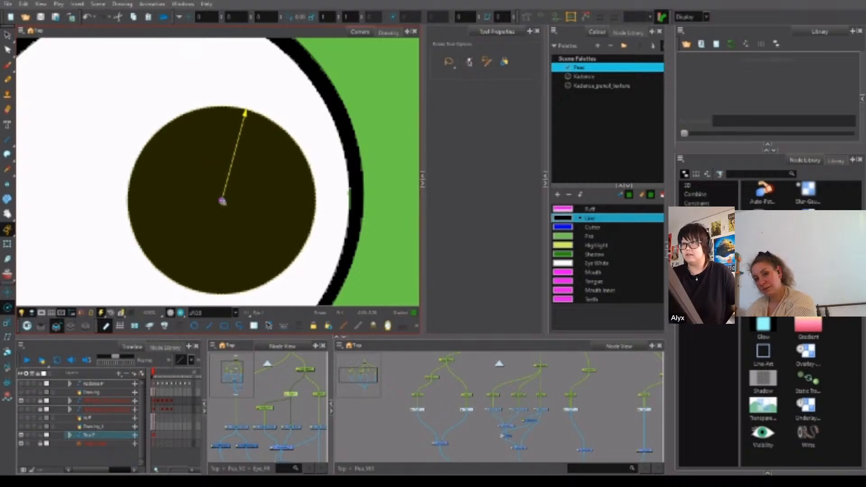
Copy the Pupil-P peg's pivot X and Y values into the Pupil_HL-P peg and close both property windows.
double_click(294, 396)
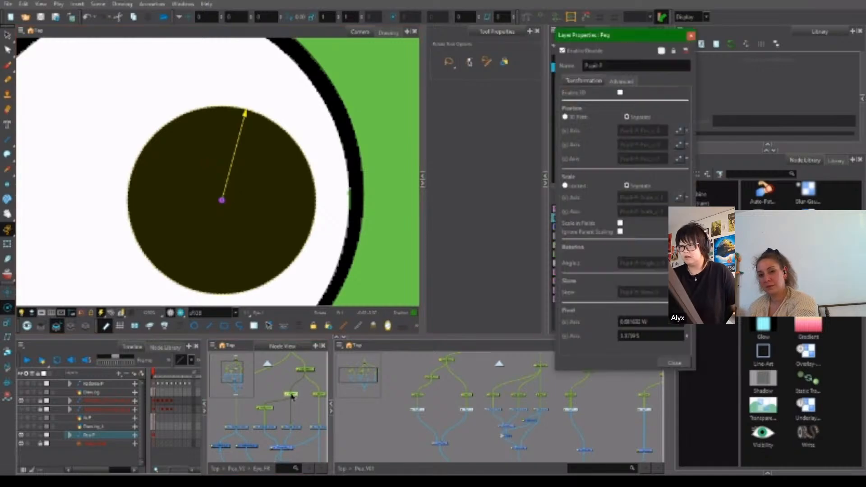
left_click_drag(645, 41, 517, 42)
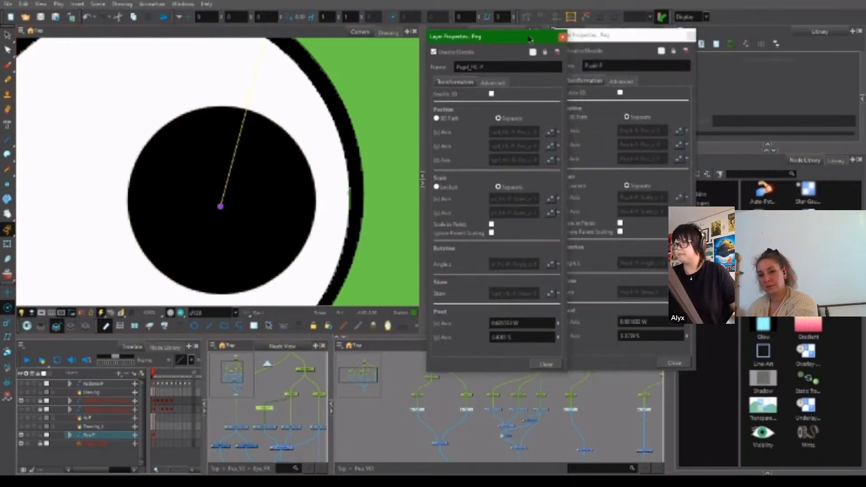
double_click(632, 322)
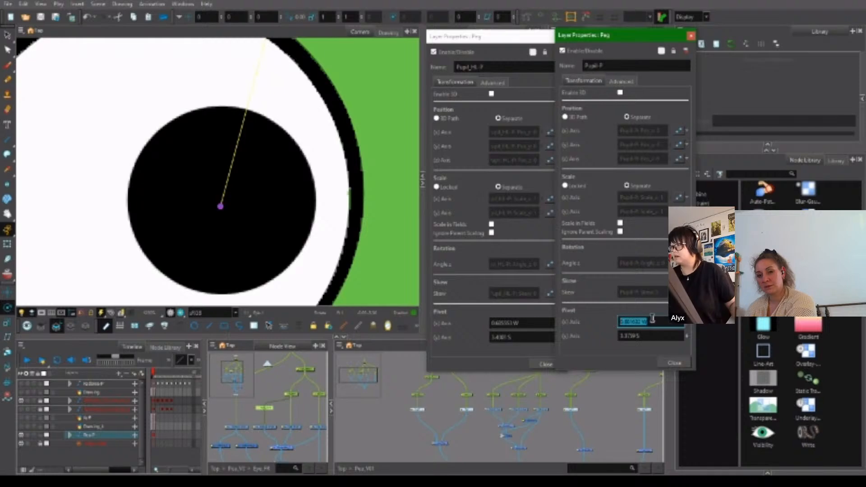
left_click(541, 323)
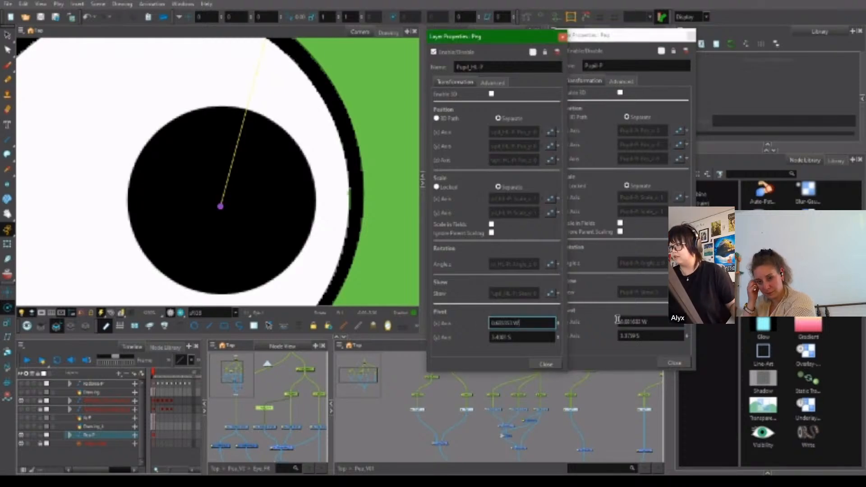
left_click_drag(648, 322, 605, 322)
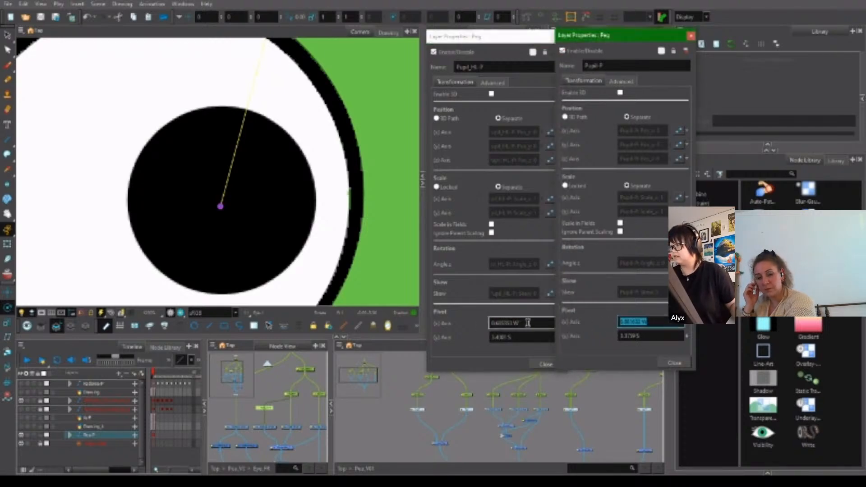
left_click_drag(523, 323, 479, 326)
left_click_drag(657, 336, 619, 336)
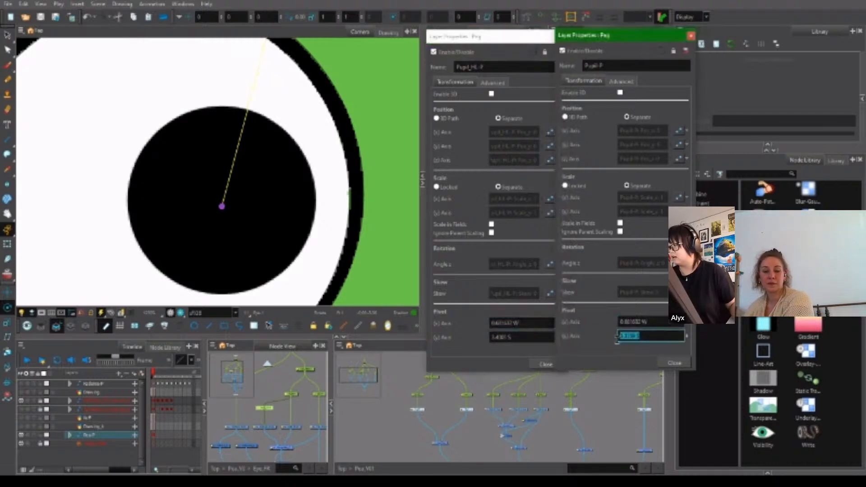
left_click_drag(533, 336, 484, 343)
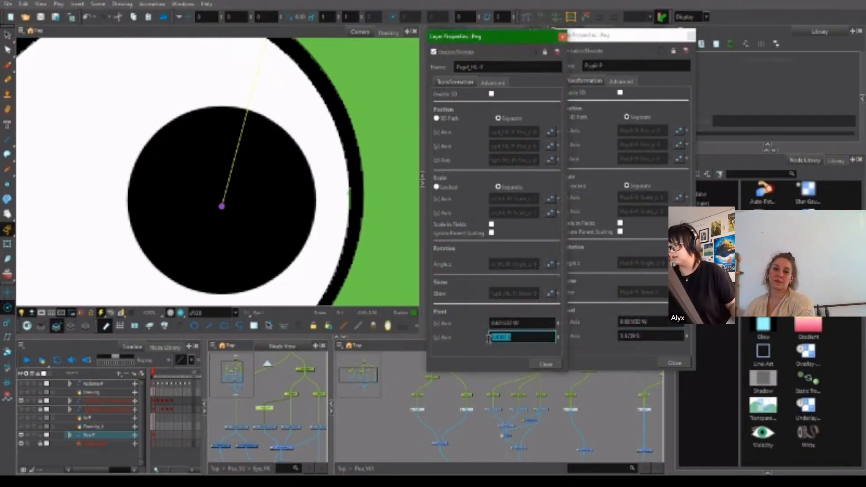
left_click(546, 364)
left_click(674, 363)
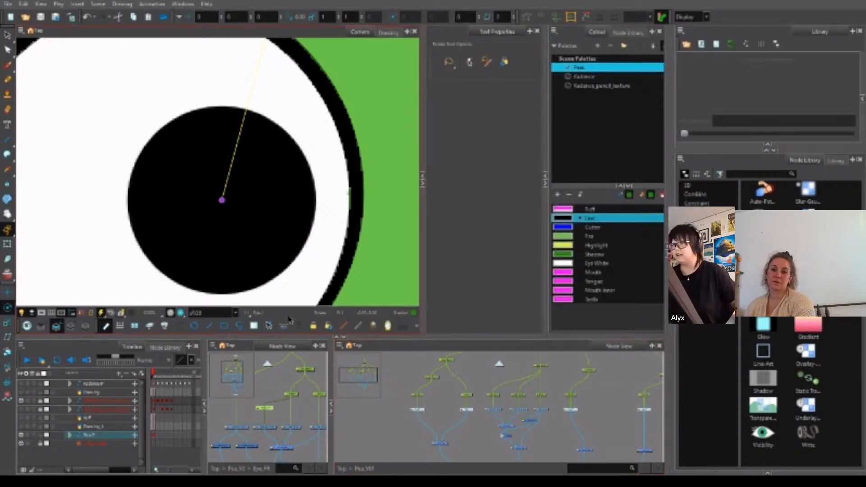
Check the pivot positions of the pupil and eye pegs one by one with the Transform tool.
left_click(8, 244)
left_click(272, 399)
left_click(266, 407)
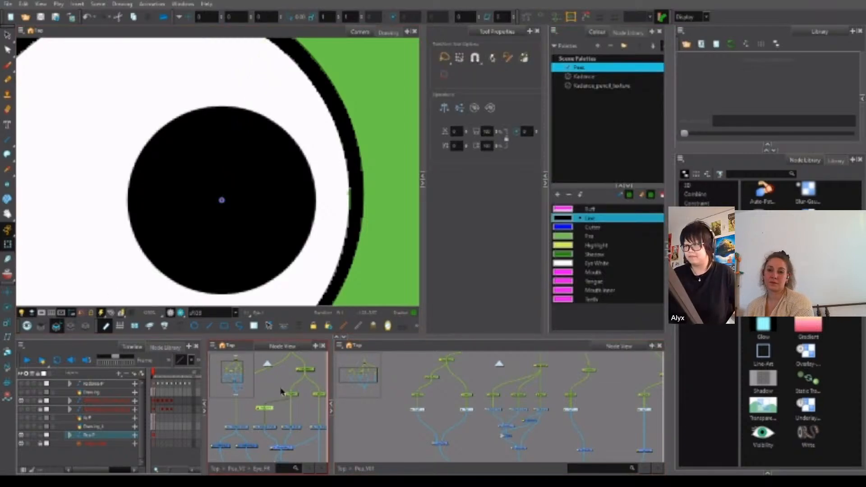
left_click(289, 394)
scroll(305, 393, "down", 3)
left_click(311, 377)
left_click(289, 380)
scroll(300, 392, "down", 3)
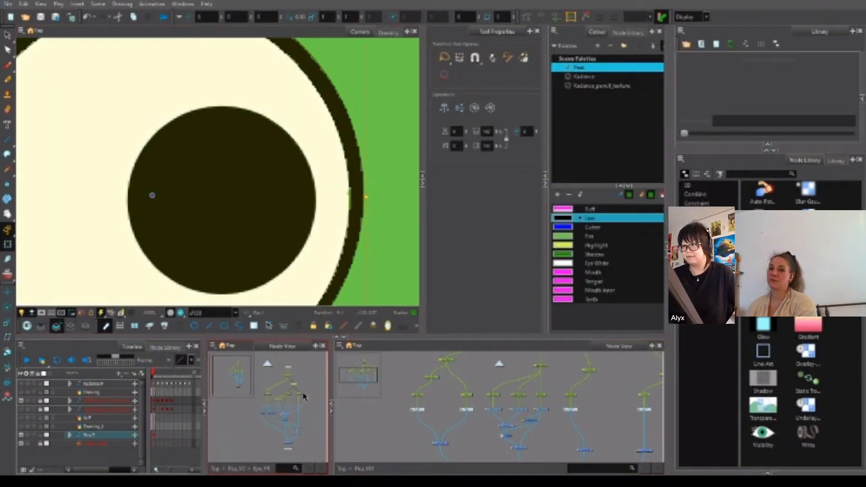
left_click(299, 394)
scroll(292, 244, "down", 3)
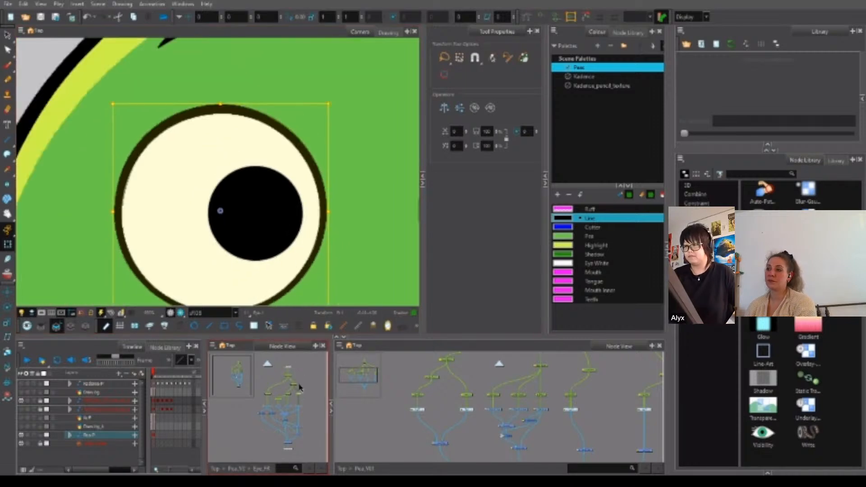
left_click(294, 384)
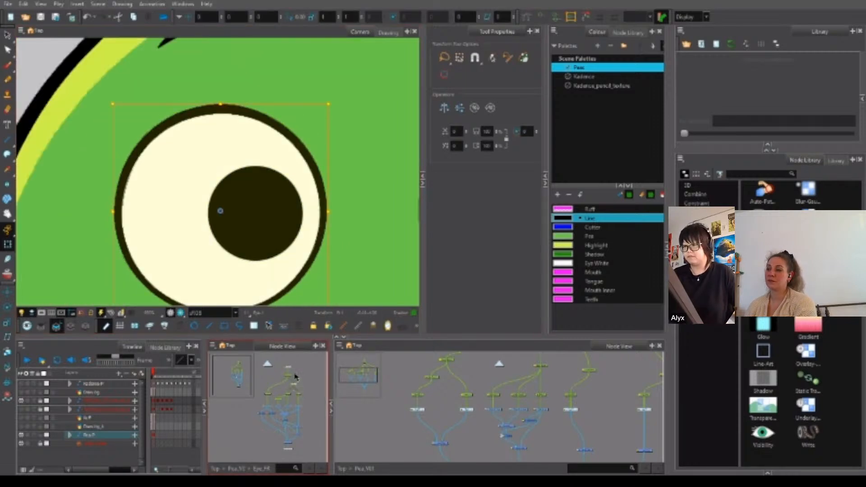
left_click(287, 375)
Move the eyebrow peg's pivot to the inner end of the eyebrow above the opaque eye using the Rotate tool.
left_click(268, 393)
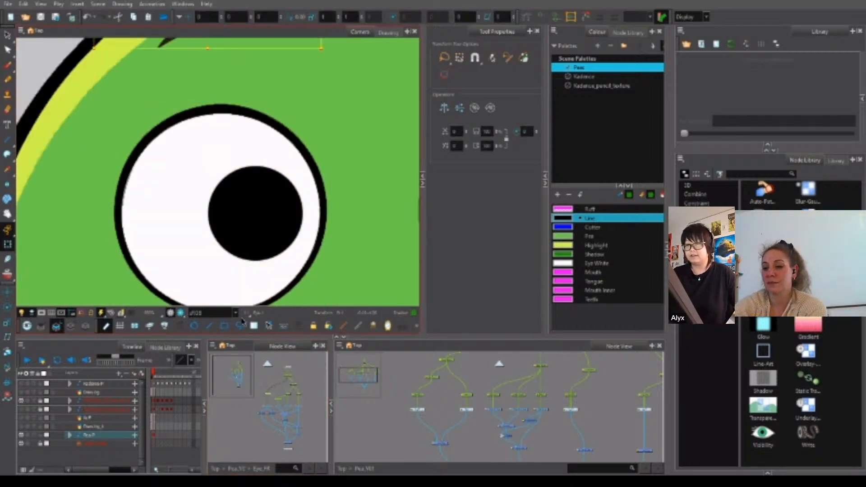
left_click(8, 307)
key("1")
left_click_drag(279, 102, 238, 208)
key("2")
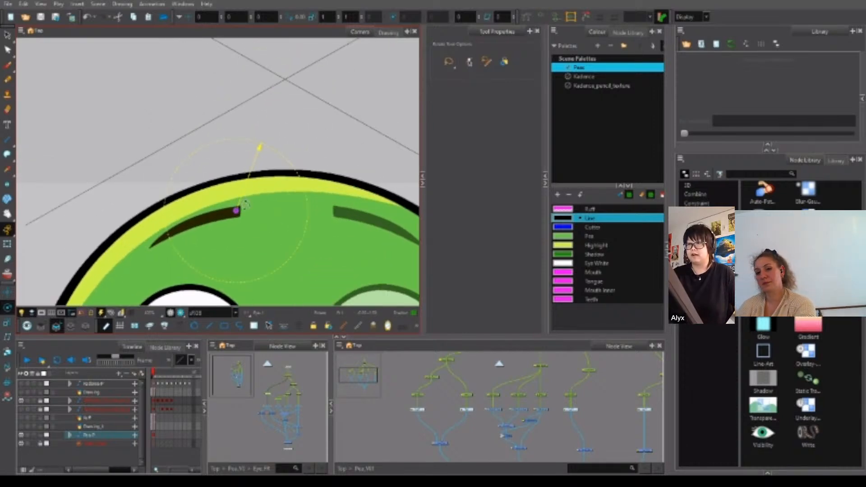
key("2")
key("2")
key("2")
key("2")
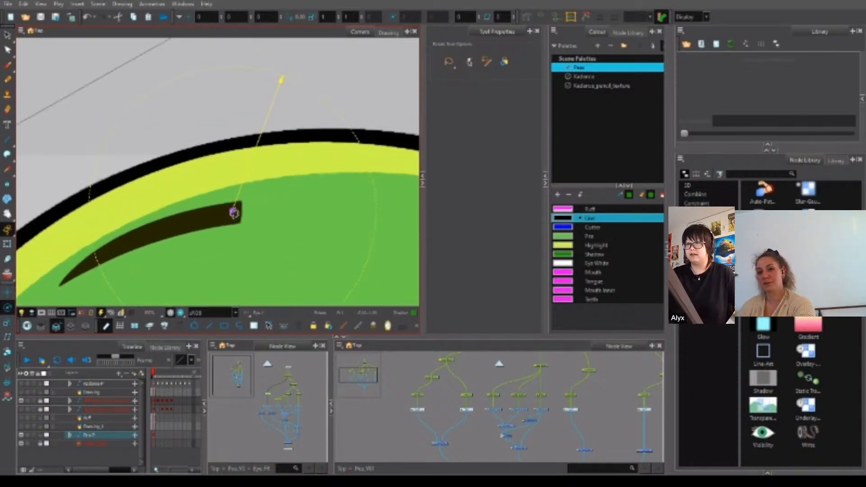
Fine-tune the eyebrow peg's pivot at the eyebrow's inner end and undo a test rotation.
left_click_drag(232, 208, 229, 215)
key("2")
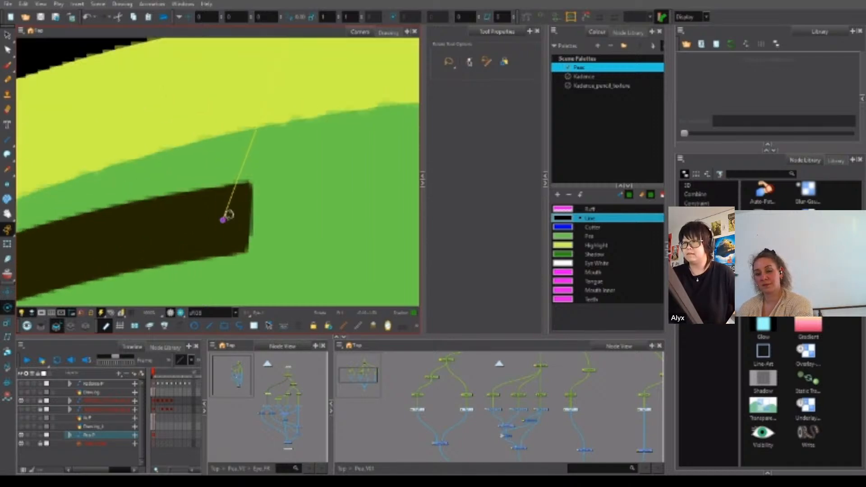
key("1")
key("1")
key("1")
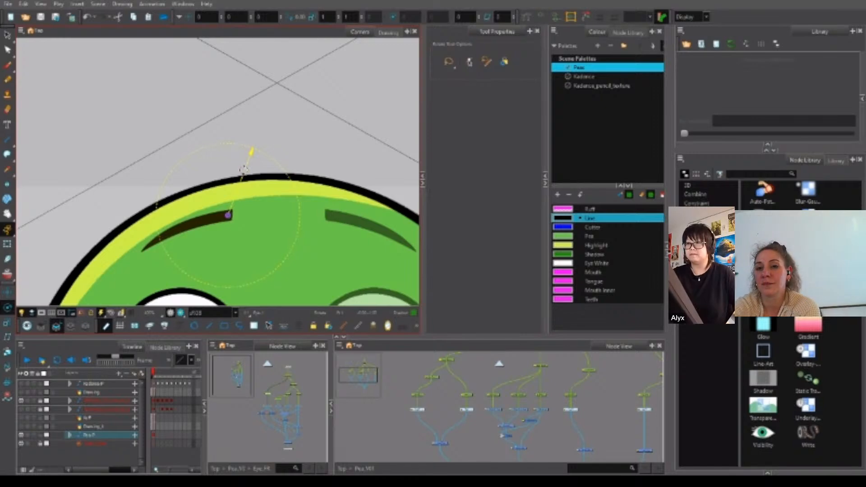
mouse_move(244, 169)
left_mouse_down()
mouse_move(256, 186)
mouse_move(234, 181)
mouse_move(252, 177)
left_mouse_up()
key("ctrl+z")
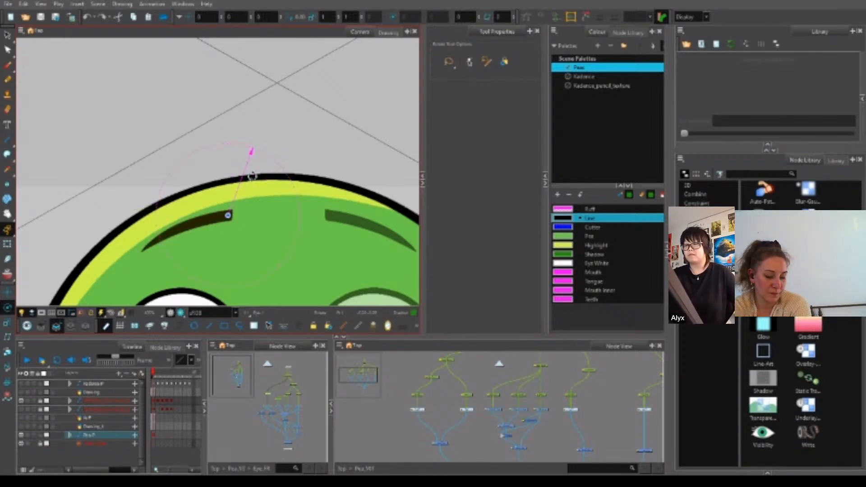
Try the eyebrow peg's pivot at the outer tip of the eyebrow and return it to the inner end.
left_click_drag(229, 217, 146, 247)
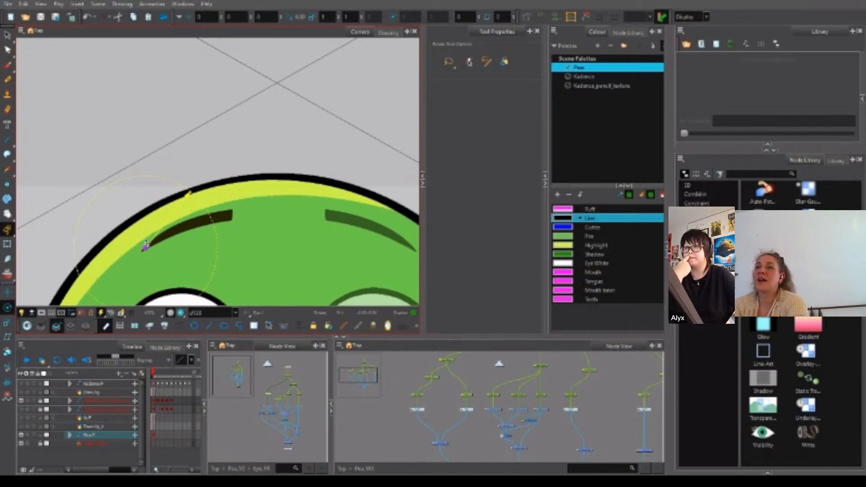
left_click_drag(146, 246, 228, 216)
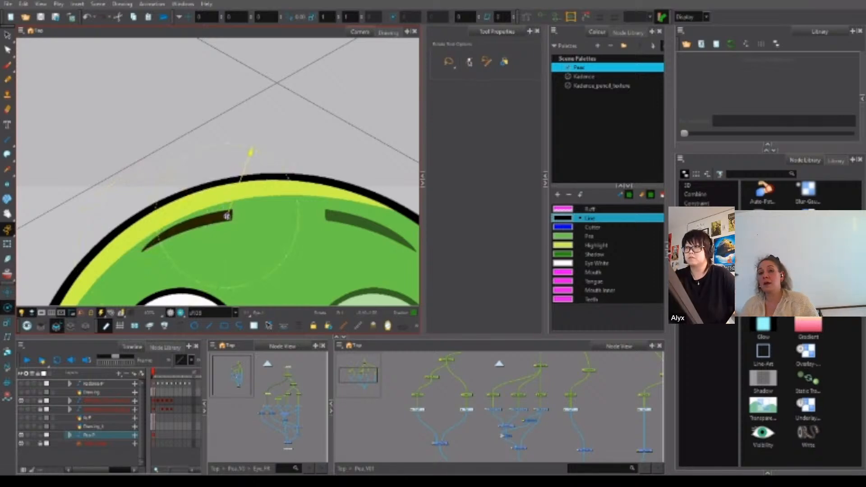
left_click_drag(228, 217, 149, 244)
left_click(148, 242)
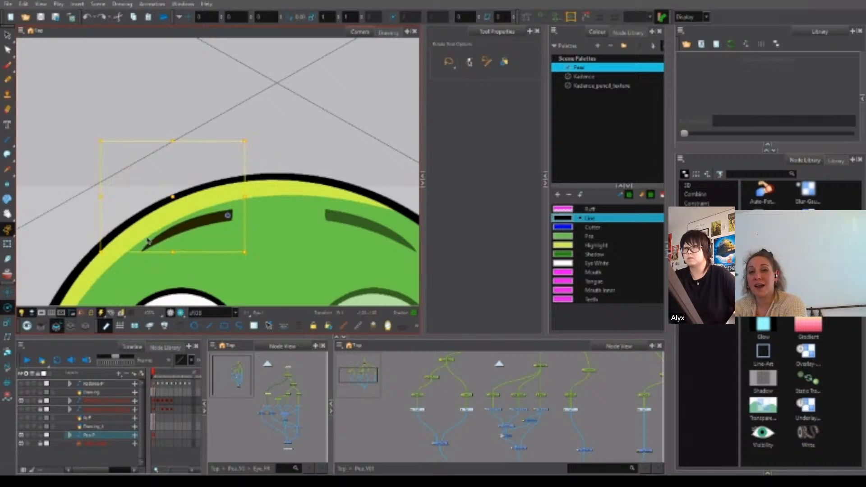
Check the pivots of the eyebrow, pupil and eye pegs and their parent peg with the Transform tool.
left_click_drag(148, 242, 147, 237)
left_click(8, 244)
key("Escape")
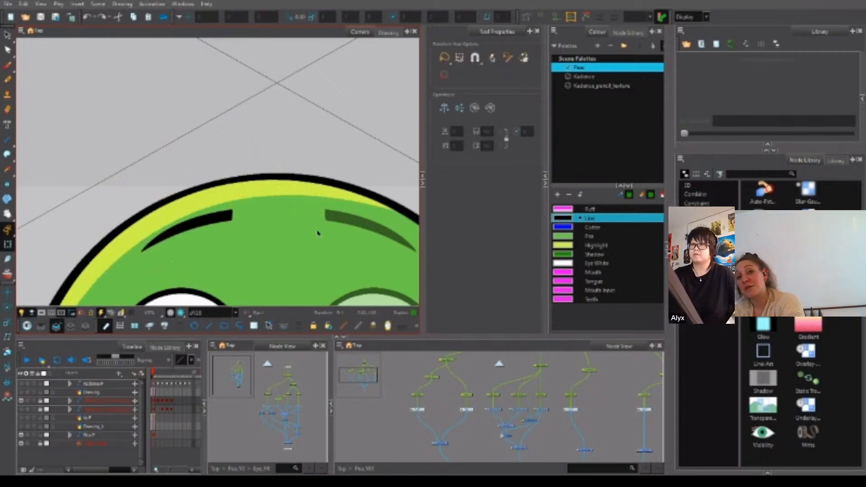
scroll(319, 239, "down", 2)
left_click_drag(323, 259, 300, 183)
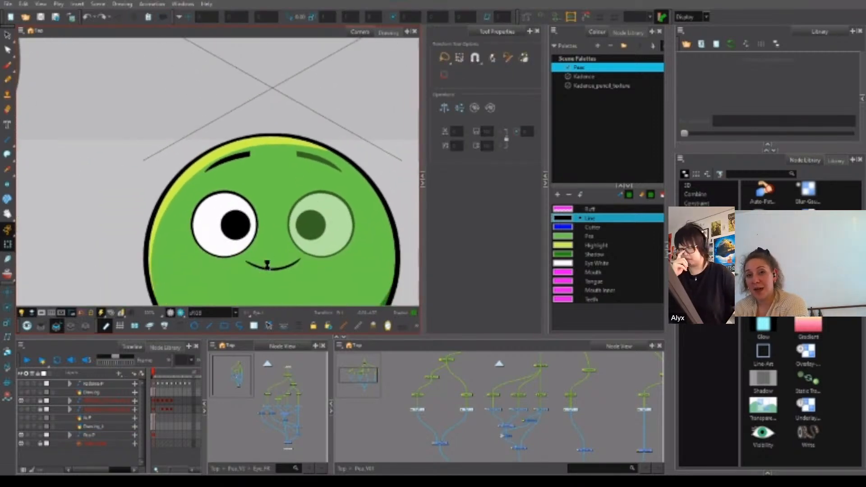
scroll(273, 392, "up", 2)
left_click(267, 396)
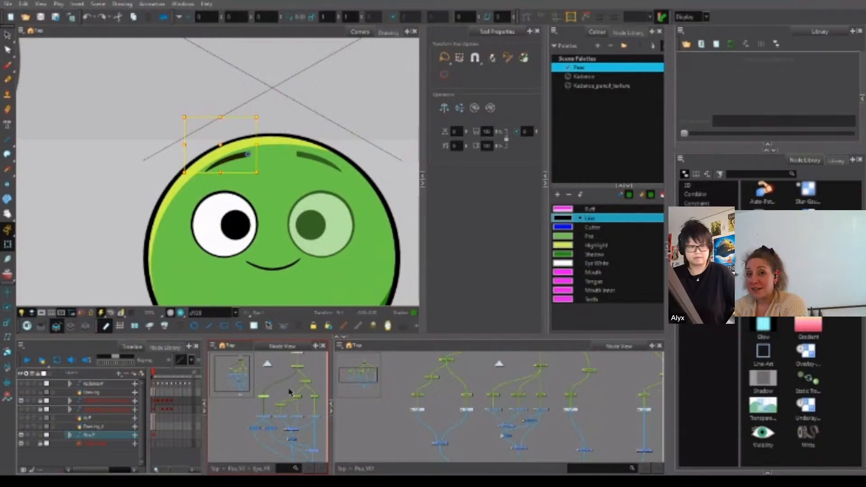
key("b")
left_click(286, 405)
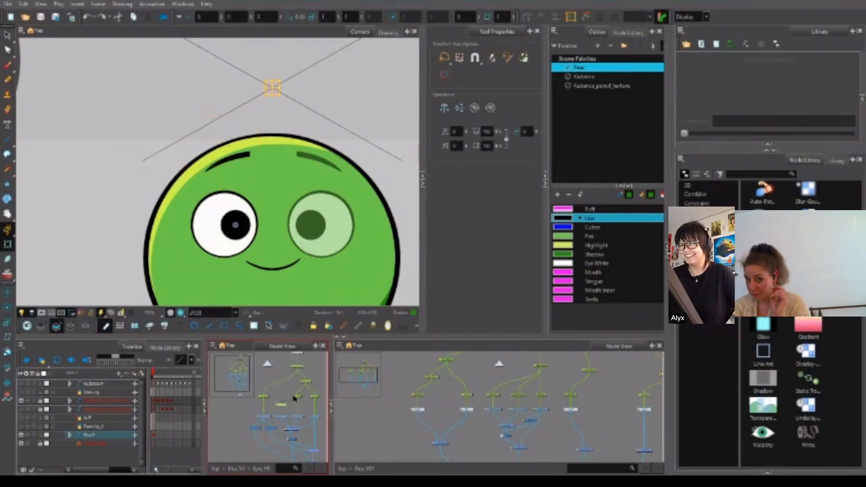
left_click(303, 403)
key("b")
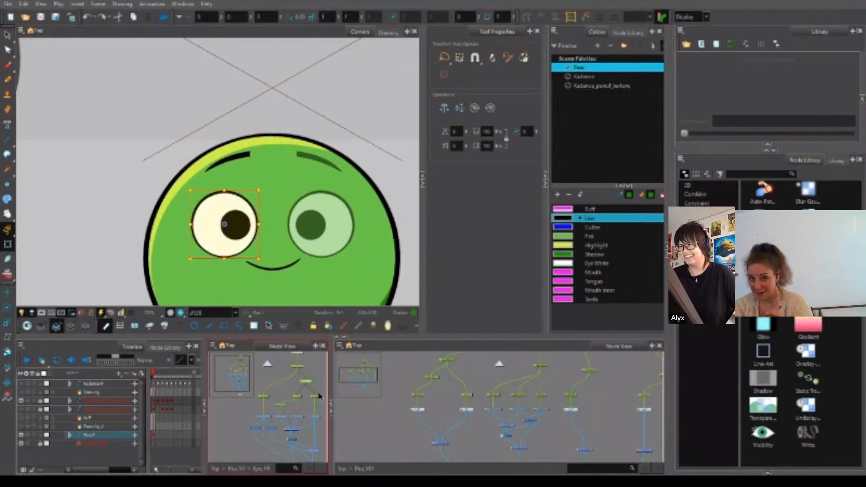
left_click(315, 397)
key("b")
key("b")
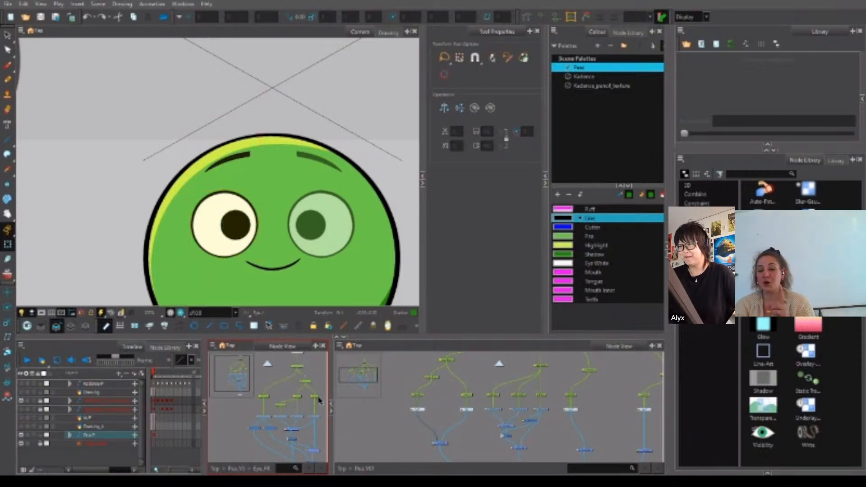
key("b")
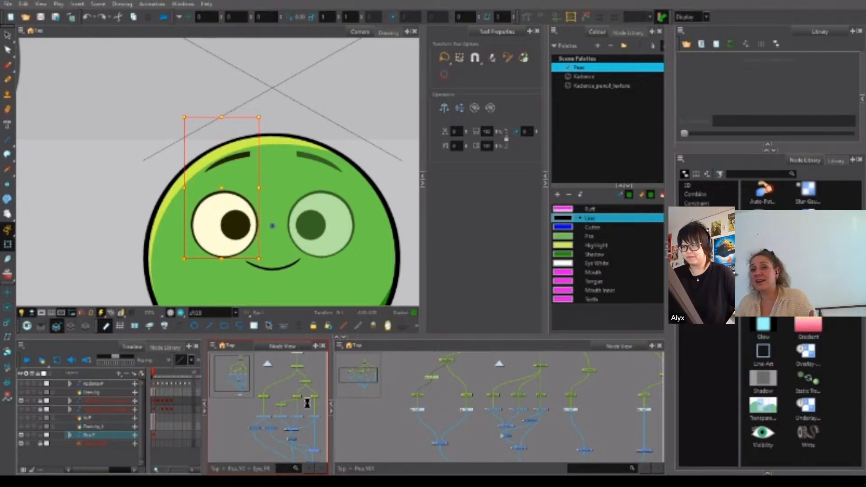
Go up to the main pea group and check the pivots of the face peg and the mouth peg.
left_click(235, 469)
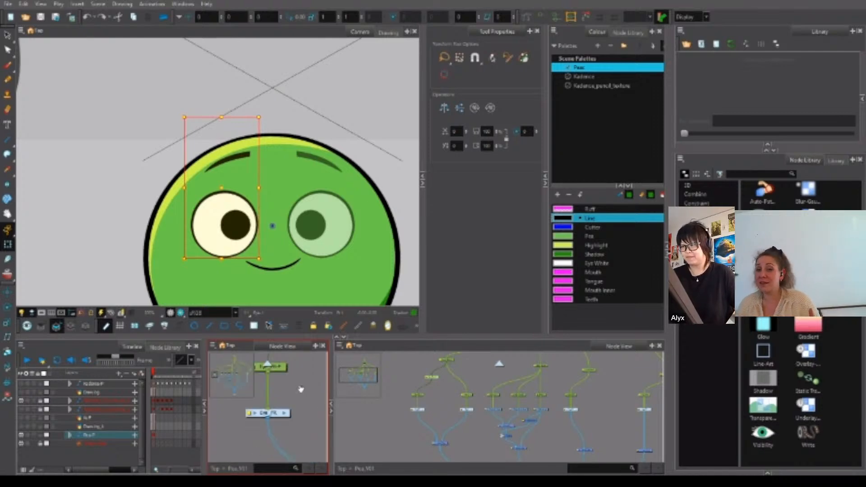
scroll(290, 400, "down", 5)
mouse_move(300, 389)
left_mouse_down()
mouse_move(283, 407)
mouse_move(290, 392)
left_mouse_up()
left_click(285, 402)
left_click(274, 392)
scroll(309, 385, "down", 3)
left_click(282, 383)
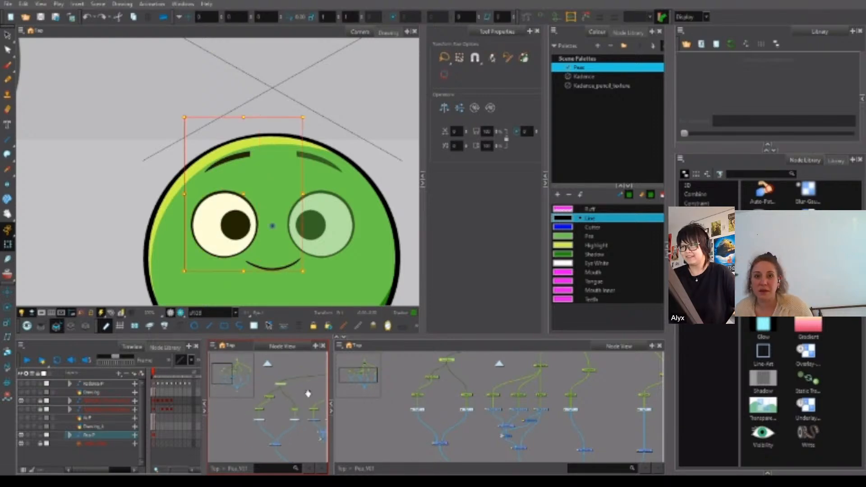
left_click(294, 418)
scroll(293, 413, "up", 3)
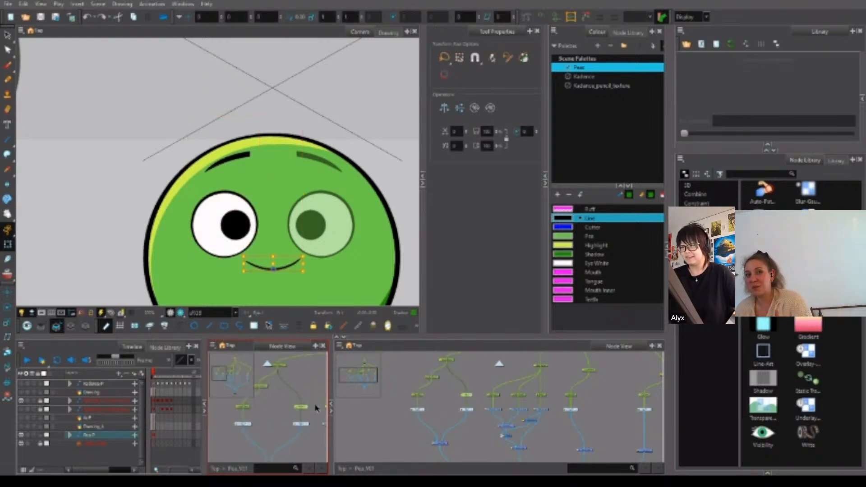
scroll(316, 408, "down", 3)
left_click(303, 395)
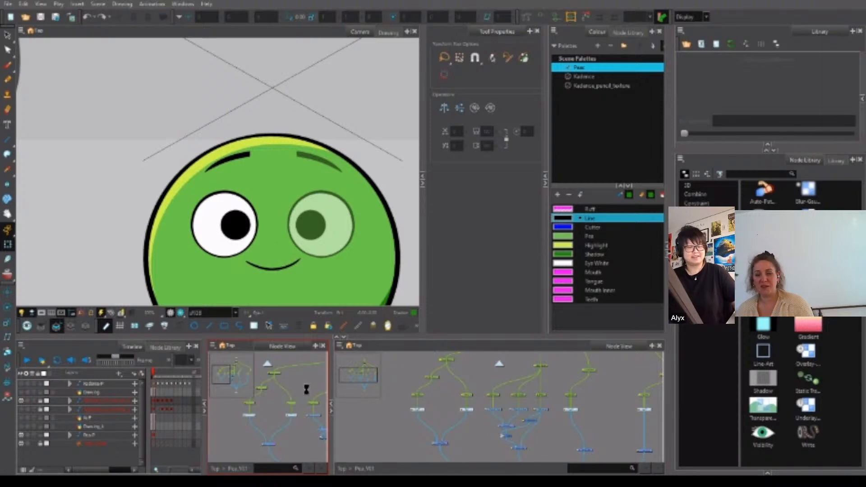
Check the pivots of the body drawing's peg and the parent peg that holds the whole body.
scroll(306, 410, "down", 2)
left_click(286, 405)
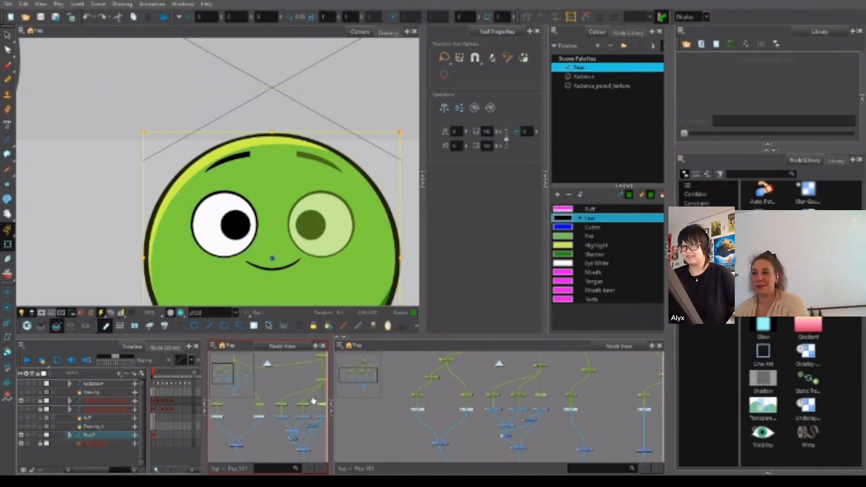
scroll(302, 400, "down", 3)
left_click(294, 383)
left_click_drag(296, 371, 294, 391)
left_click(292, 387)
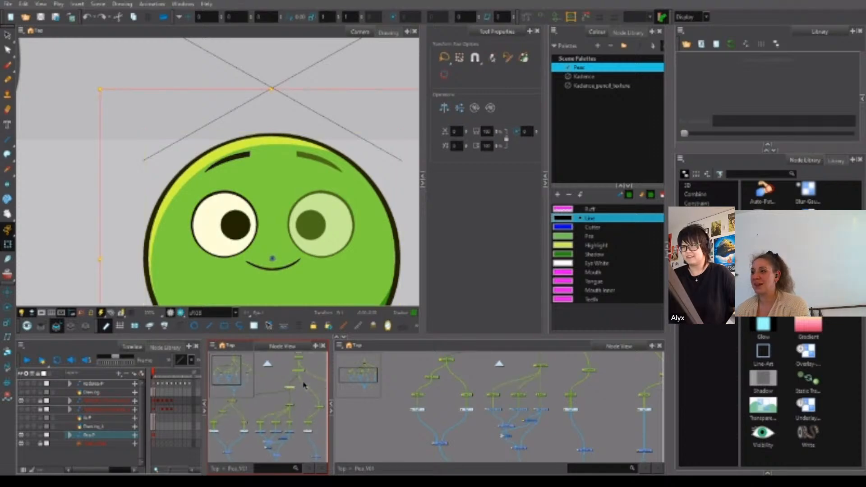
Examine the pivots of the parent pegs above the body against the full character.
scroll(306, 268, "down", 3)
left_click_drag(342, 263, 313, 169)
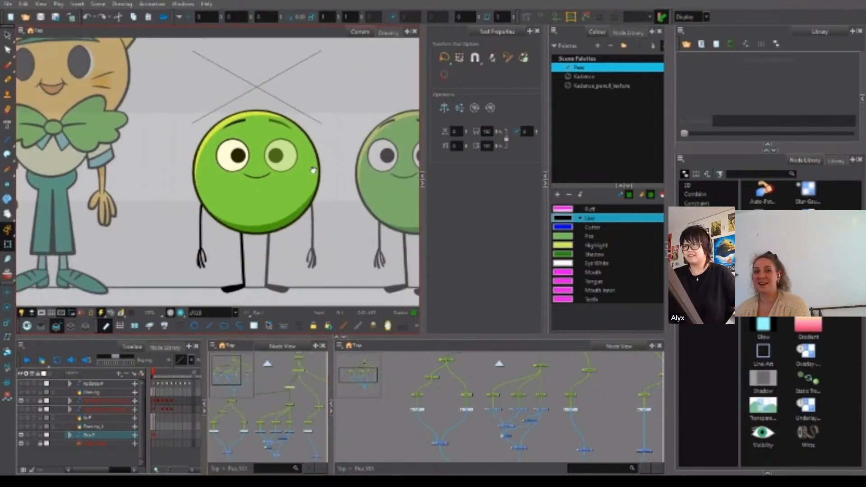
scroll(306, 369, "up", 2)
left_click_drag(306, 369, 299, 387)
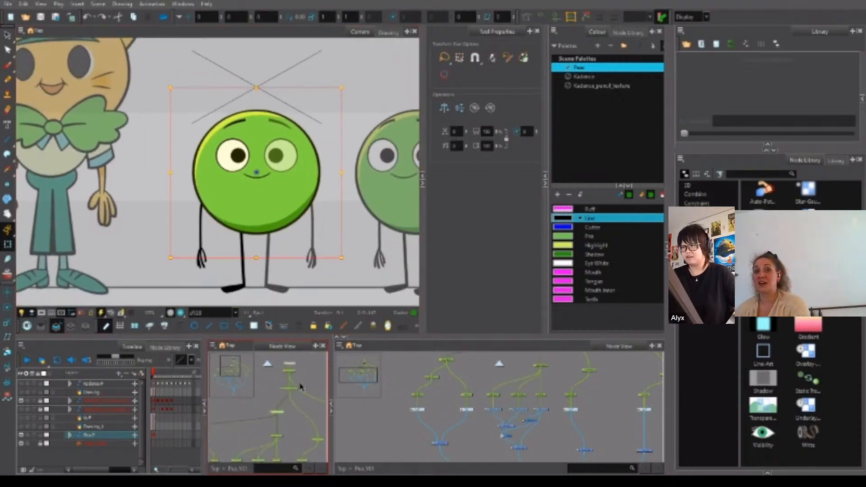
left_click(295, 389)
scroll(300, 393, "down", 2)
left_click(305, 375)
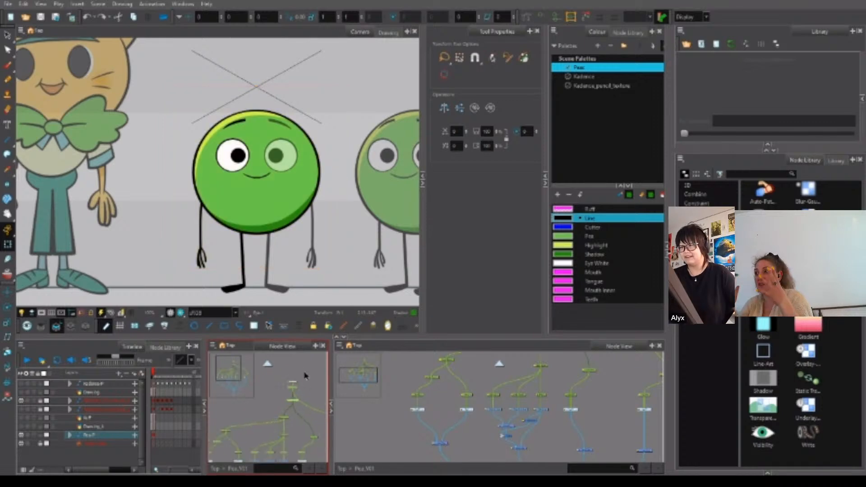
left_click(293, 383)
left_click(294, 396)
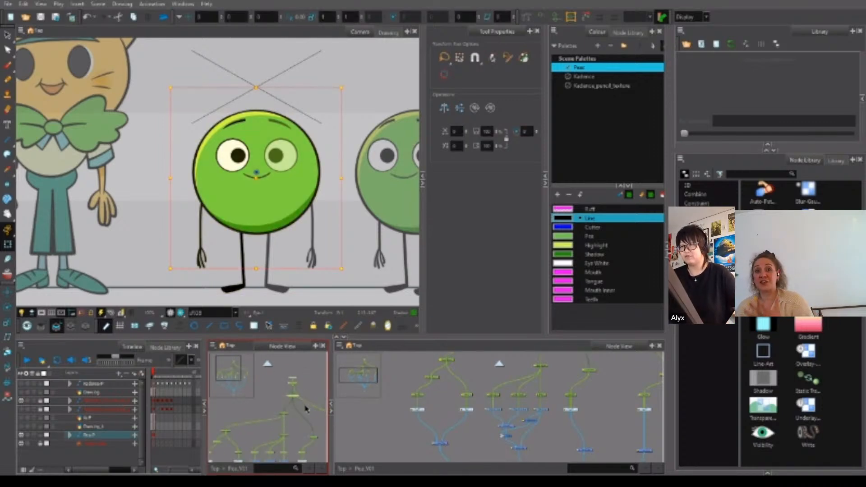
Recheck the face peg's pivot and examine the pivot of the body shading peg.
left_click_drag(271, 439, 290, 410)
left_click(277, 401)
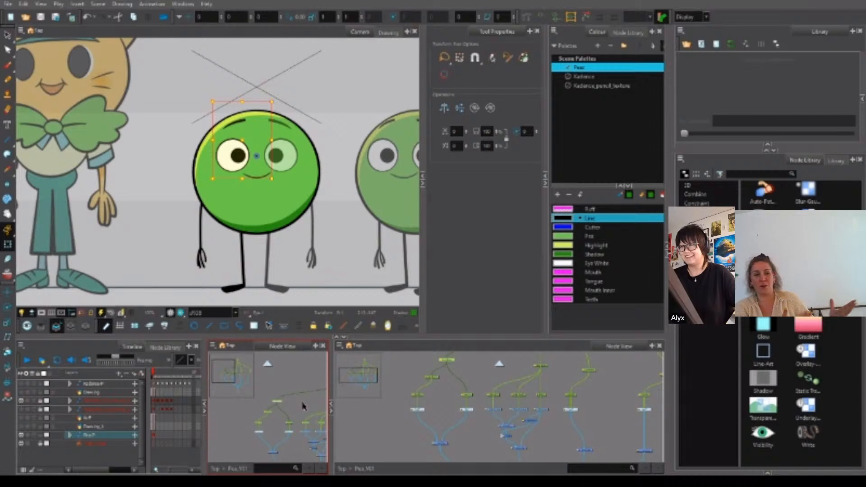
left_click_drag(302, 407, 277, 396)
scroll(288, 412, "up", 2)
left_click(282, 421)
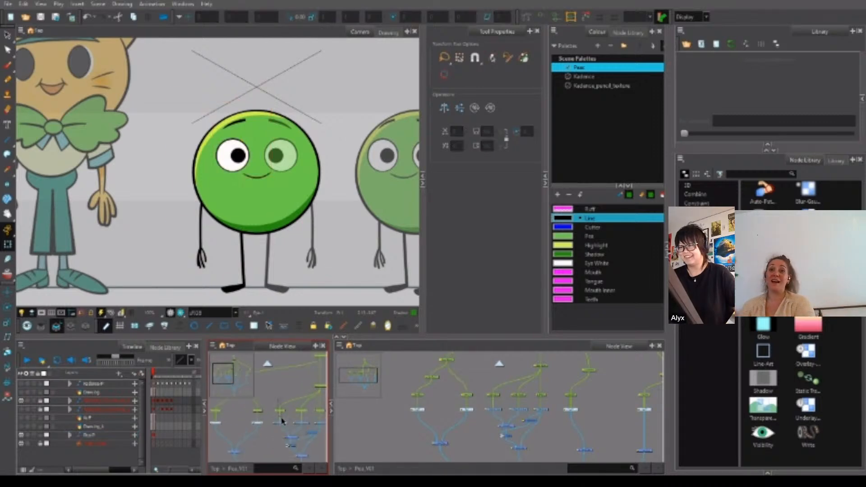
left_click(280, 411)
left_click(263, 413)
left_click(289, 409)
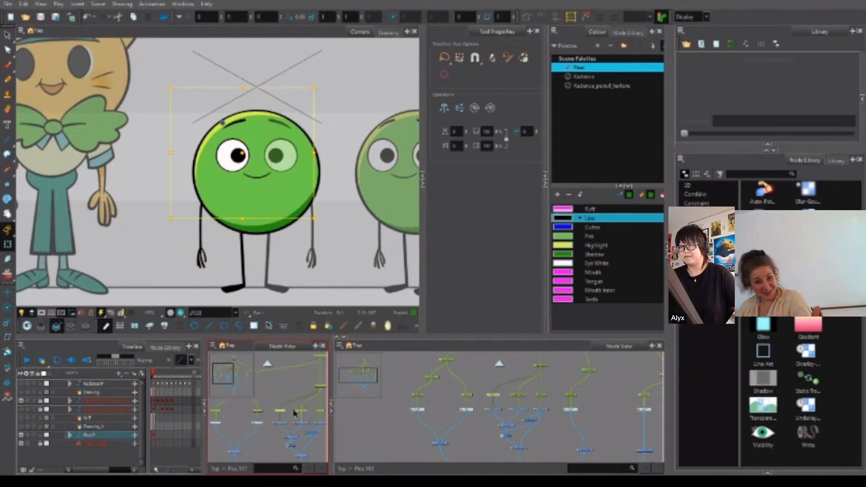
Check the pivots upward from the body drawing's peg through its parents to the character's master peg.
scroll(271, 405, "down", 1)
left_click_drag(288, 409, 311, 410)
left_click(266, 400)
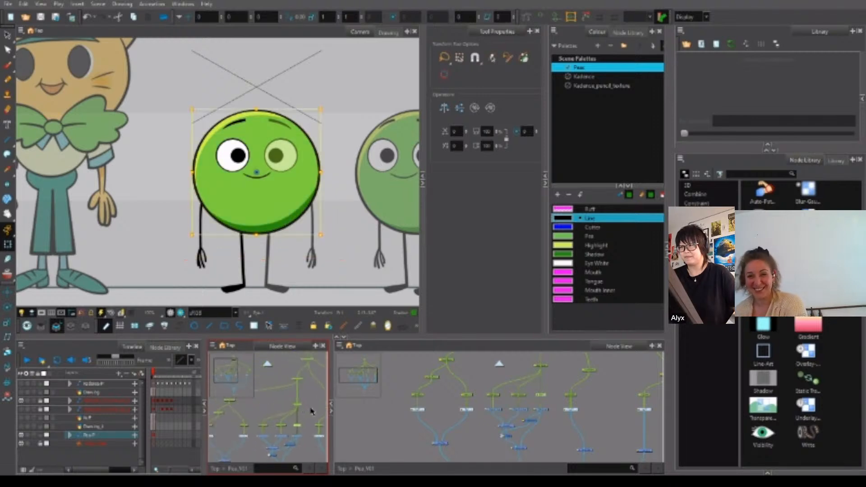
left_click(298, 404)
left_click(297, 379)
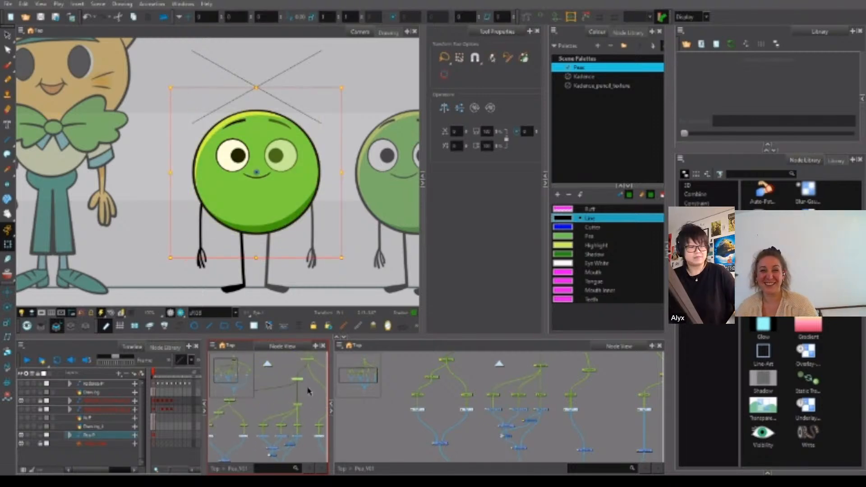
left_click_drag(307, 385, 283, 420)
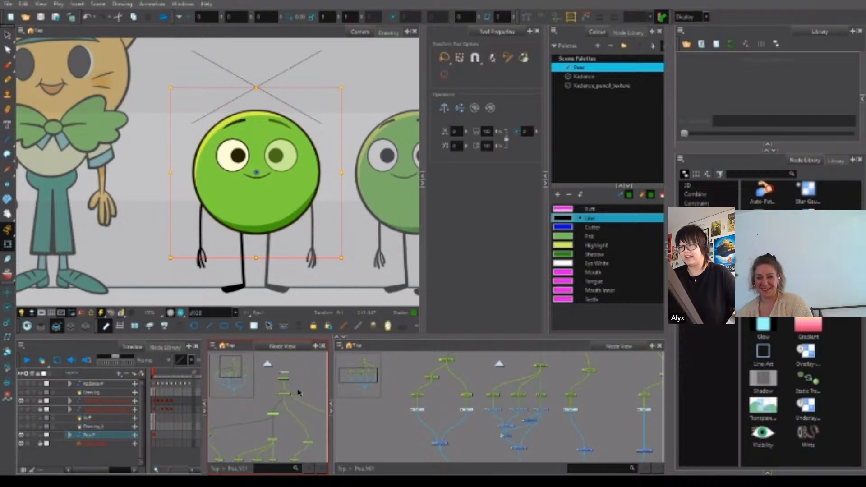
left_click(287, 393)
left_click_drag(286, 373, 286, 364)
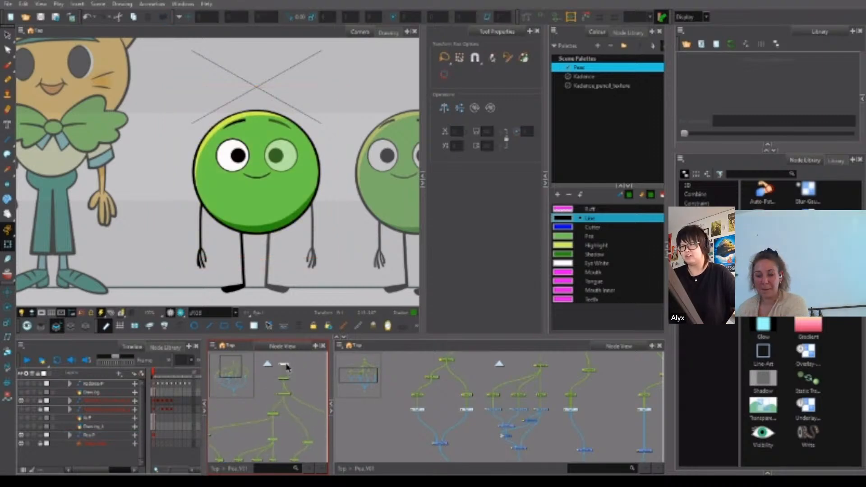
left_click(284, 379)
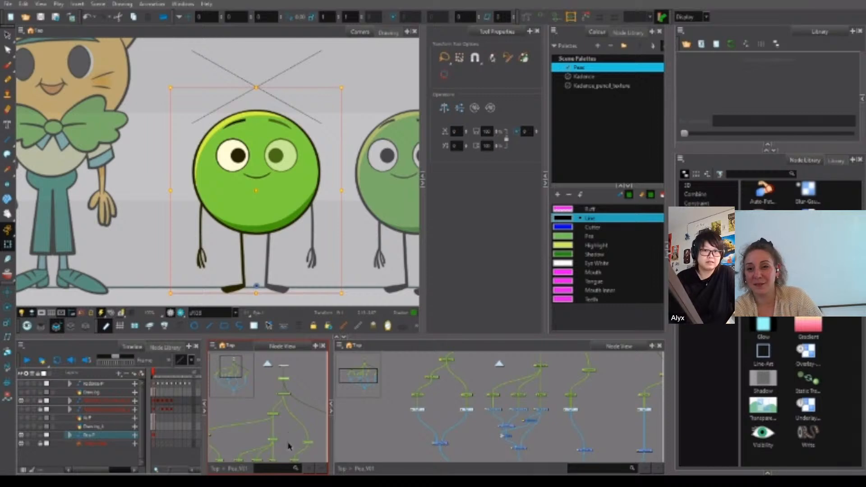
Check the pivots of the arm and leg pegs on the pea character.
left_click_drag(298, 439, 282, 414)
left_click(296, 416)
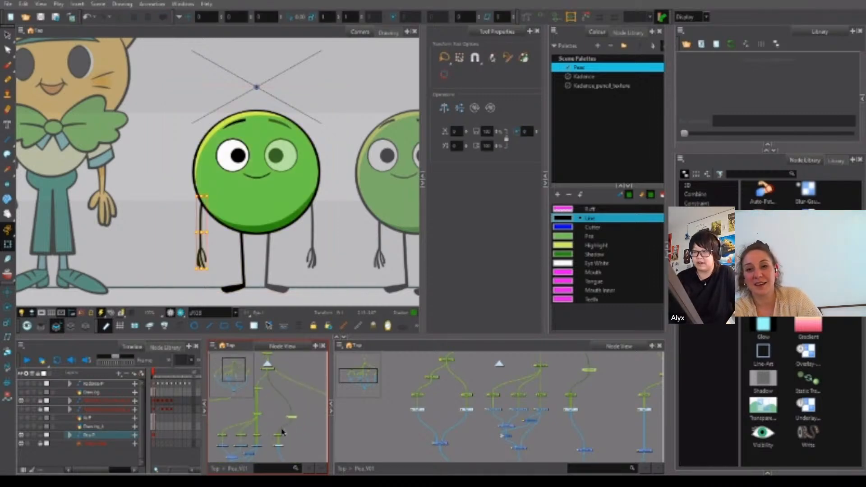
left_click(294, 434)
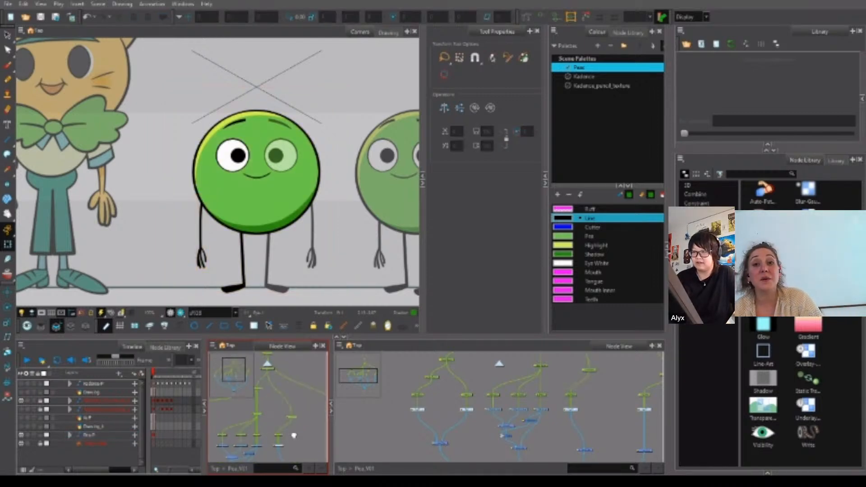
left_click_drag(294, 434, 301, 408)
left_click(264, 401)
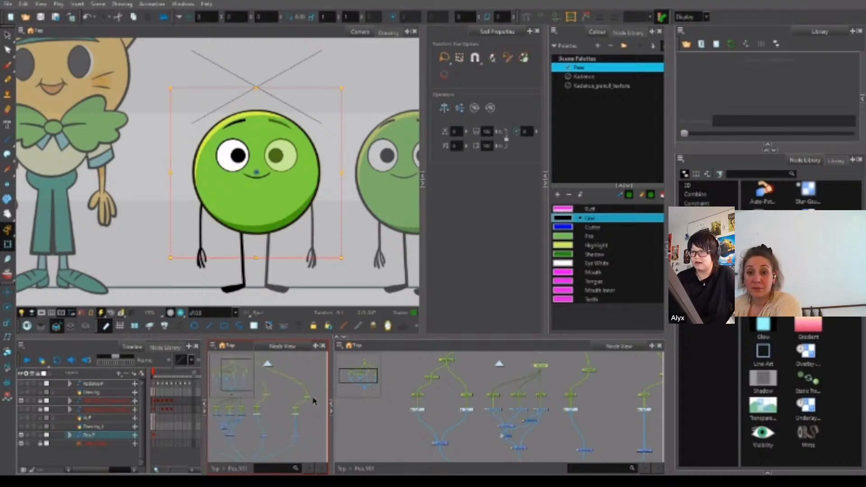
left_click(304, 396)
left_click_drag(217, 412, 274, 412)
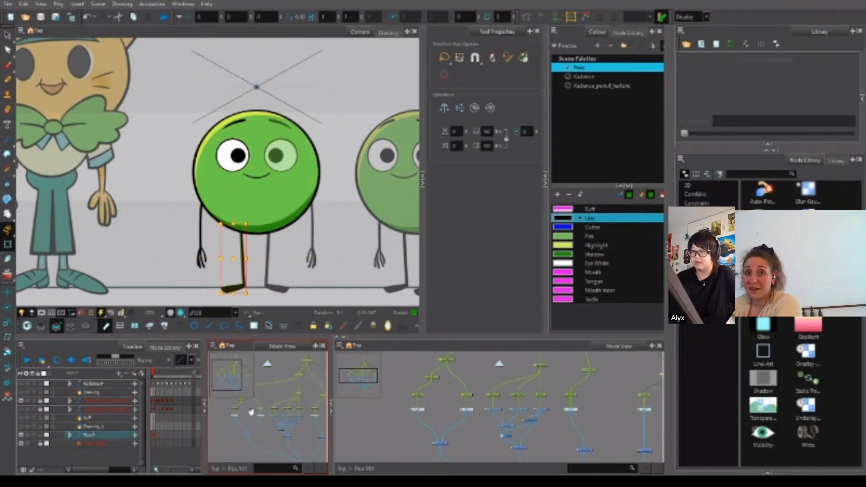
Disable the composite nodes of the eye and body groups so the arm and leg lines are uncovered.
left_click(251, 412)
left_click(249, 433)
left_click(251, 433)
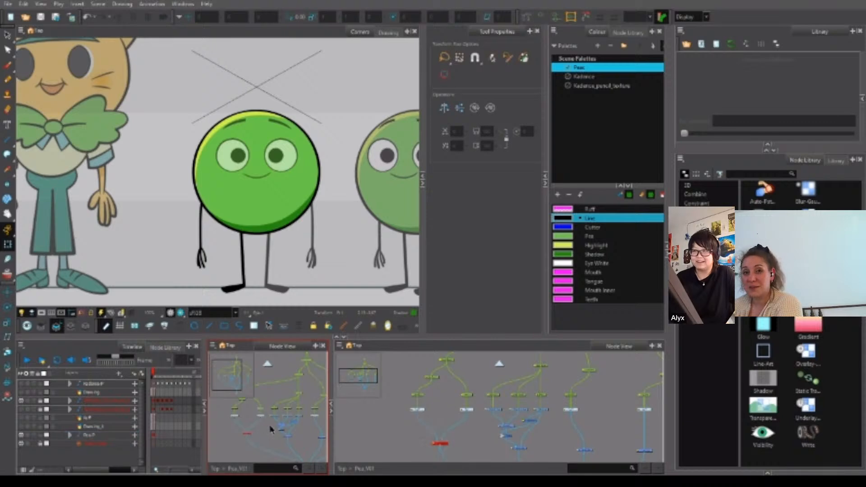
left_click(290, 436)
key("ctrl+l")
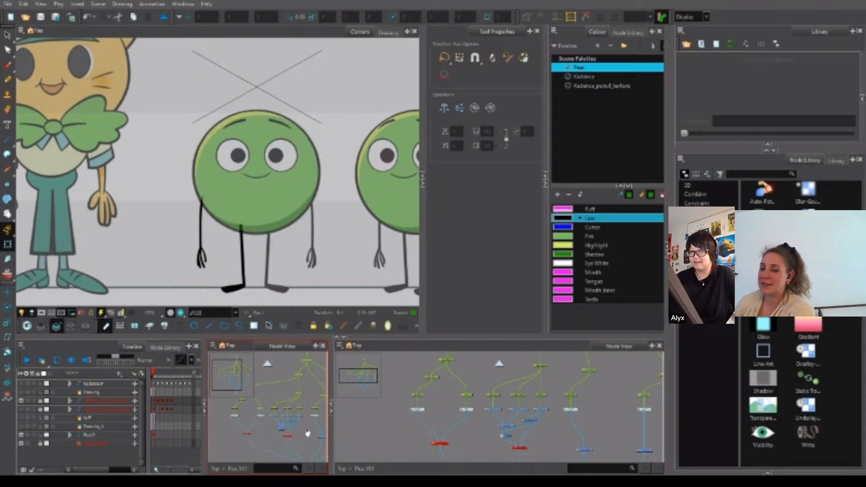
Copy the Y pivot value from Body_Main-P into the Y pivot of Arms_Main-P.
left_click_drag(307, 434, 284, 434)
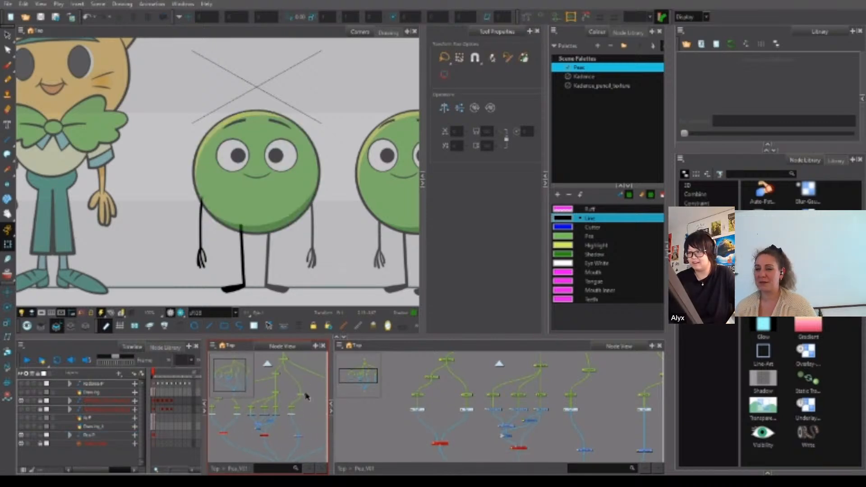
left_click(302, 408)
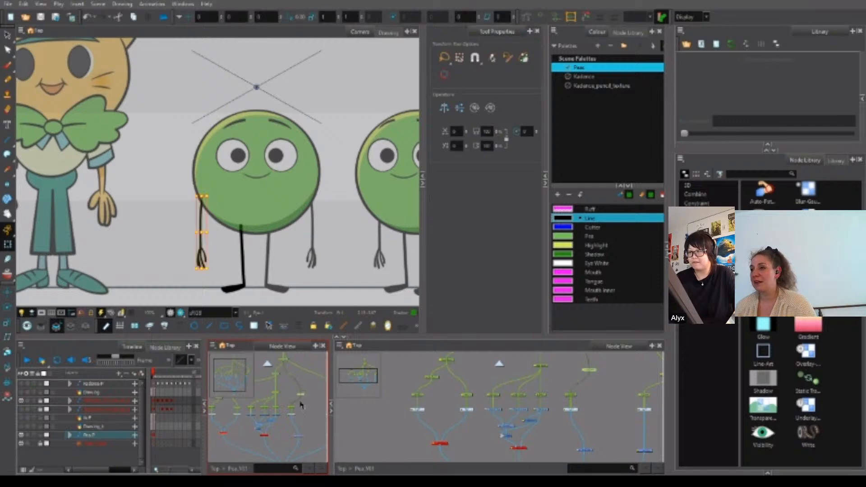
left_click(273, 393)
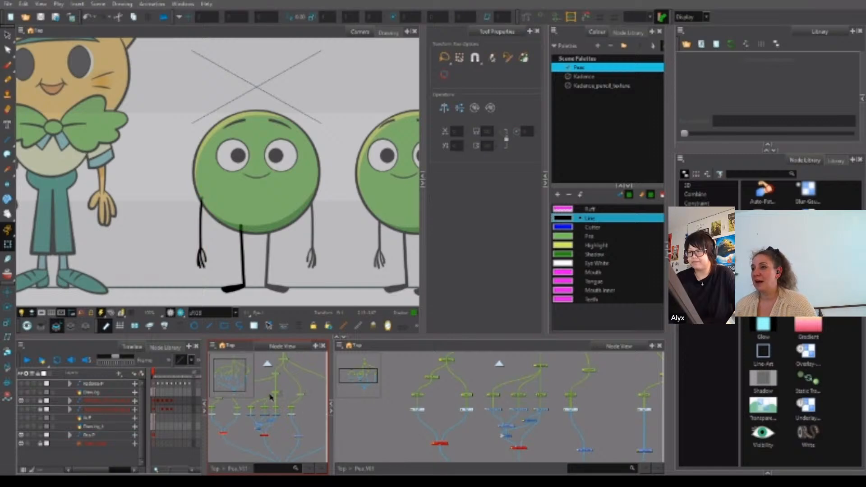
scroll(302, 397, "up", 2)
double_click(303, 393)
double_click(268, 392)
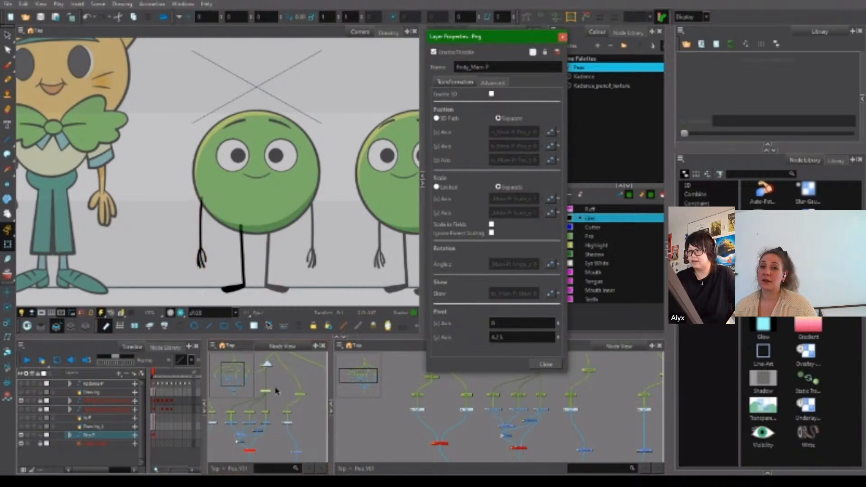
left_click_drag(522, 40, 673, 38)
left_click(653, 334)
key("ctrl+c")
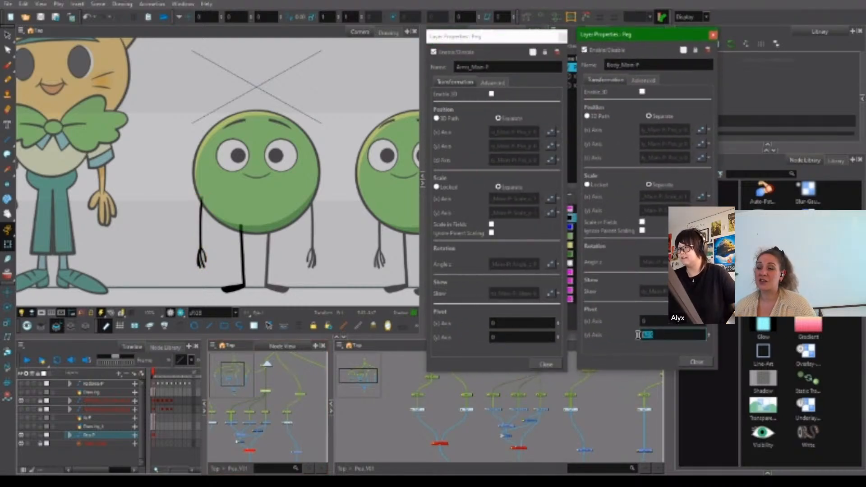
left_click(521, 337)
key("ctrl+v")
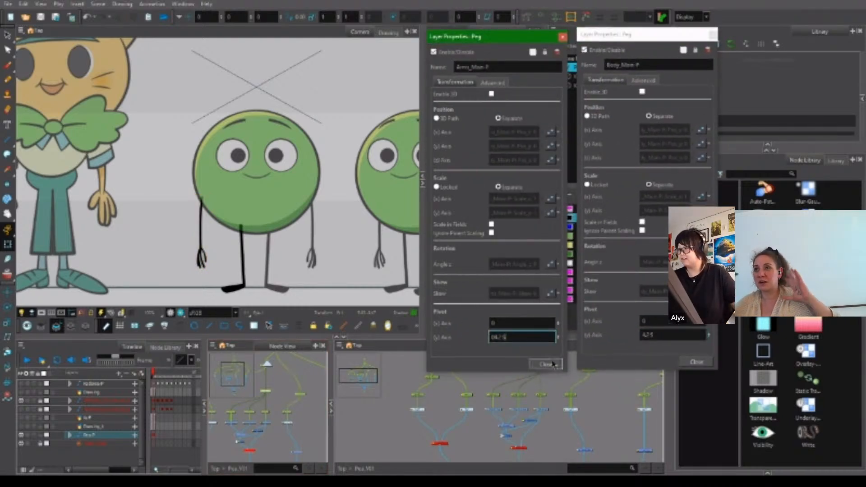
left_click(546, 363)
left_click(696, 362)
Move the pivot of the main arms peg straight down to shoulder height on the body's centre line.
left_click(300, 395)
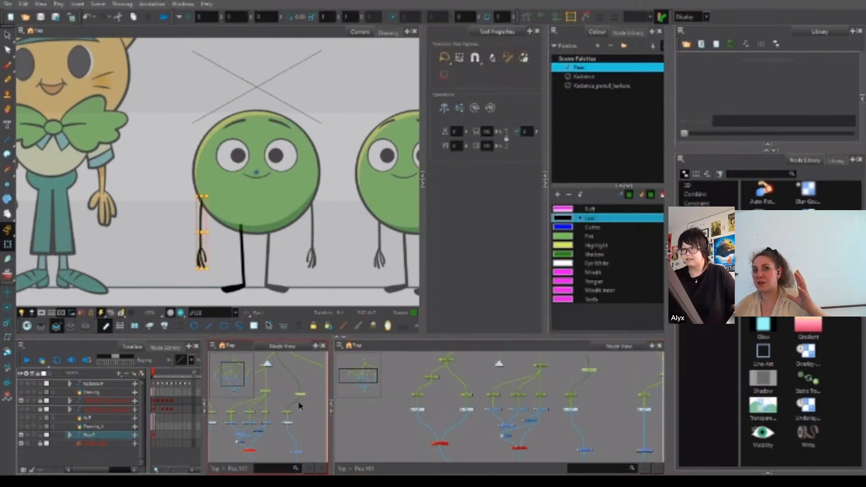
left_click(7, 307)
left_click_drag(256, 174, 256, 195)
scroll(256, 201, "up", 1)
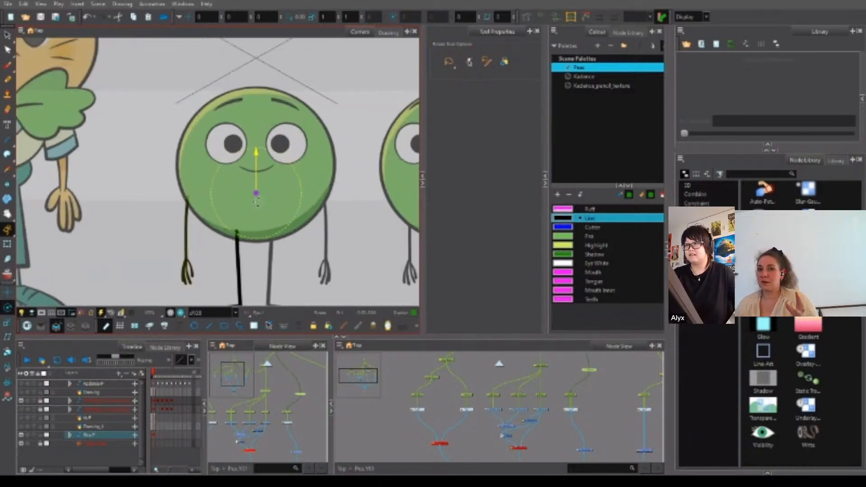
scroll(256, 202, "up", 2)
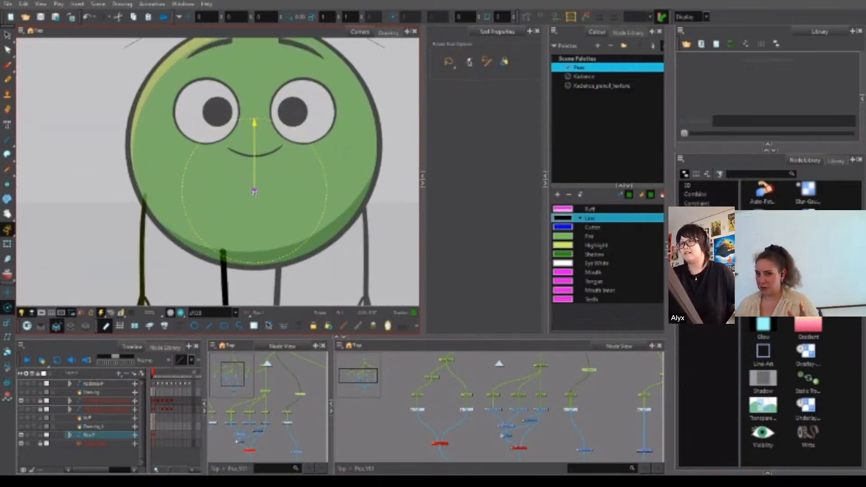
scroll(255, 188, "up", 3)
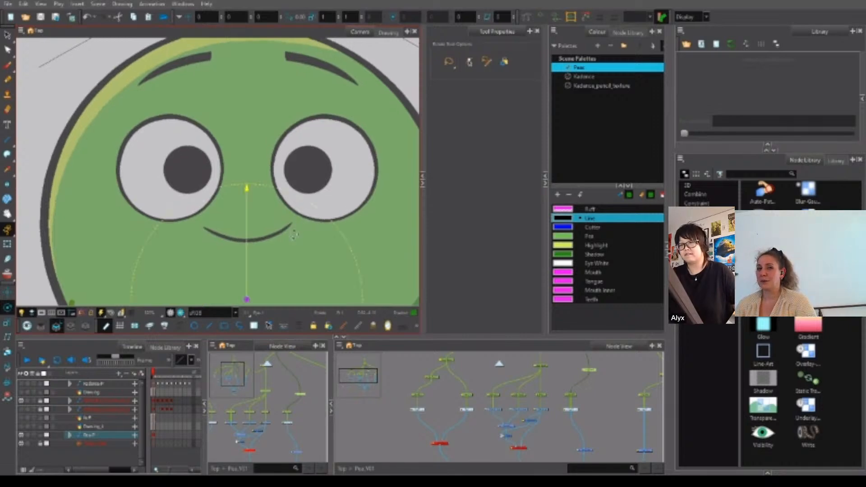
Place the pivot of the arm's own peg at the top end of the arm, where it meets the body.
scroll(293, 234, "down", 4)
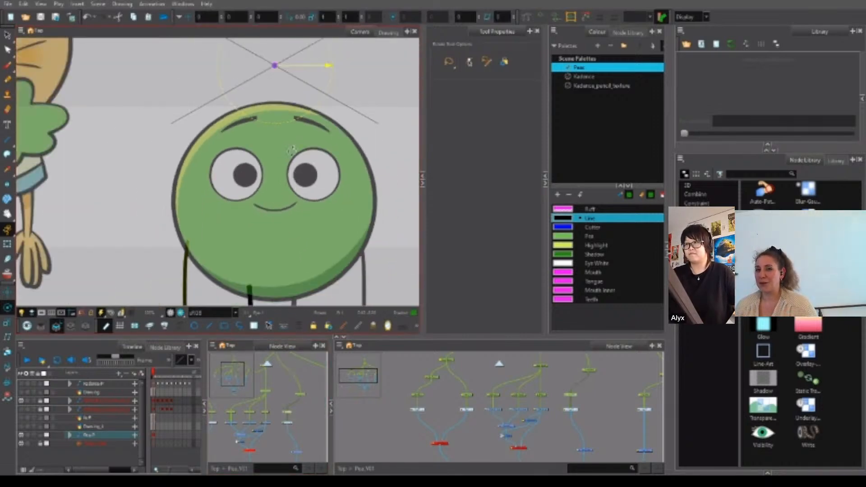
scroll(177, 252, "up", 6)
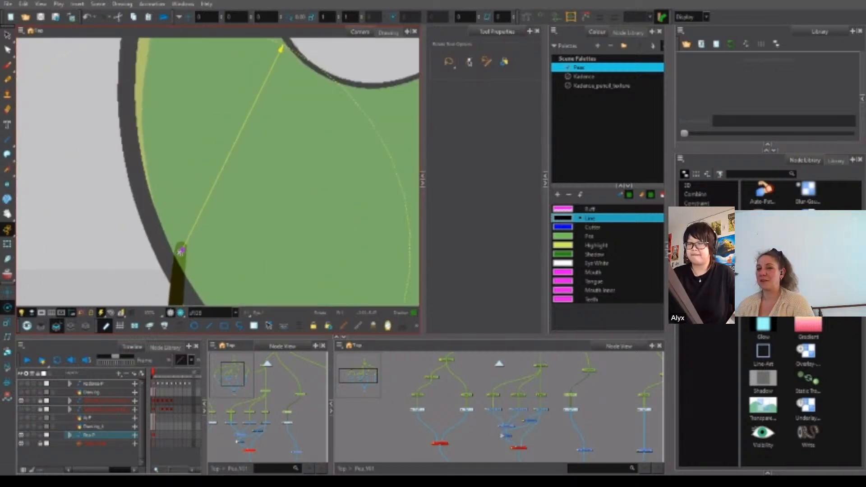
scroll(177, 252, "up", 1)
Open the arm group and compare the arm line's end point in the Contour Editor with the arm peg's pivot.
key("alt+q")
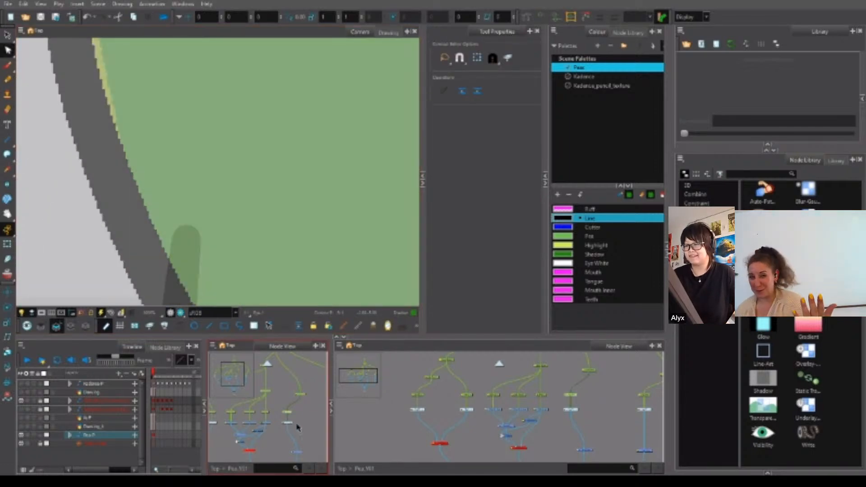
left_click(578, 409)
left_click(536, 409)
left_click(535, 390)
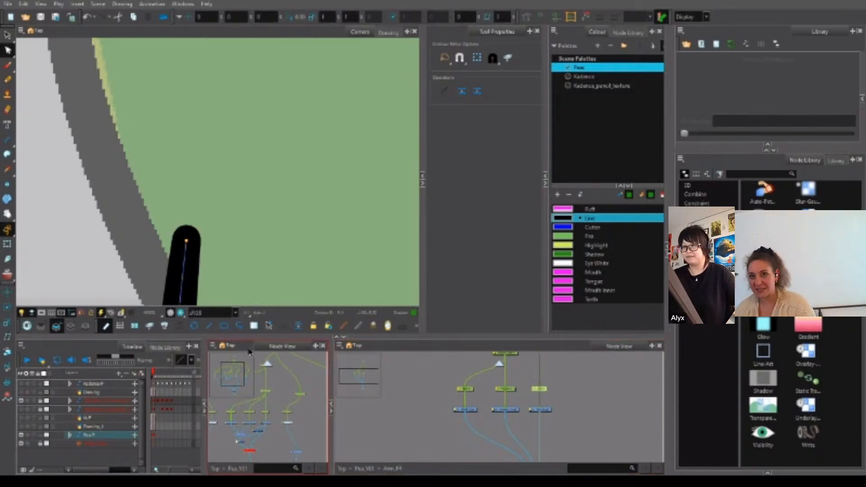
left_click(8, 308)
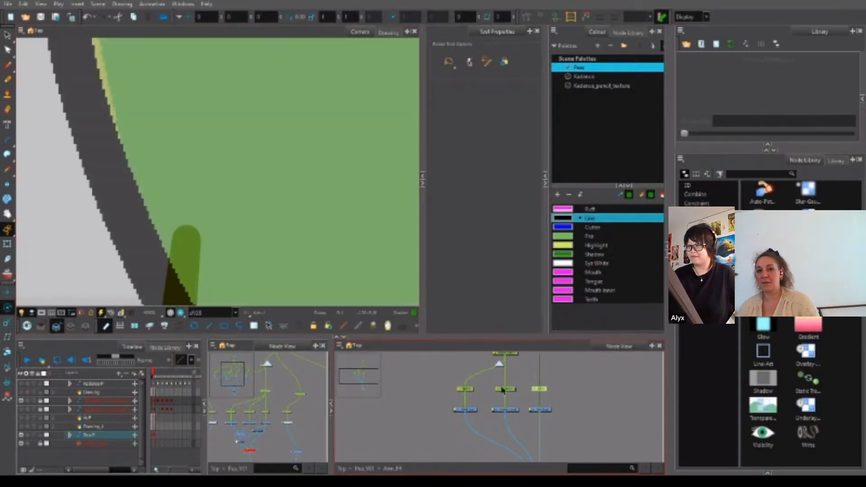
left_click(291, 414)
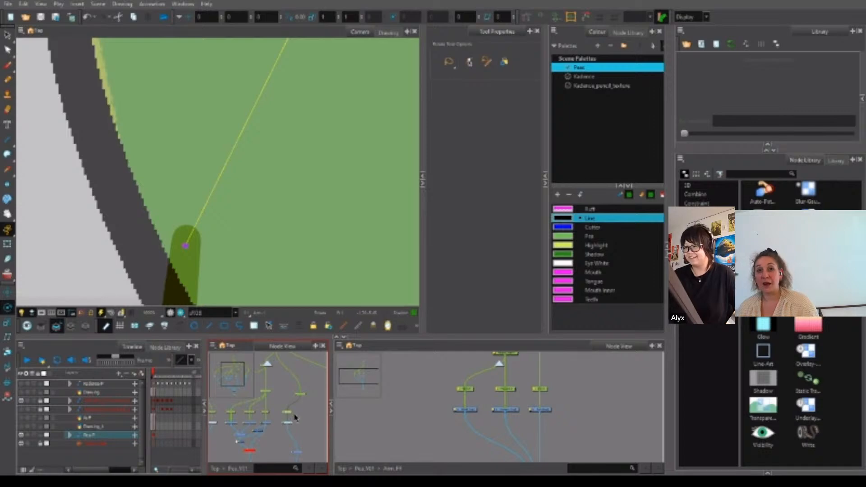
key("alt+s")
scroll(186, 240, "up", 4)
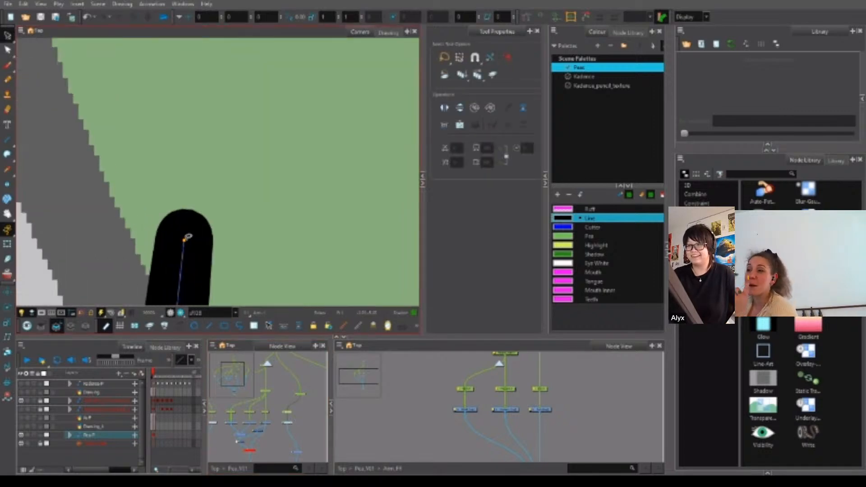
key("alt+q")
left_click(185, 243)
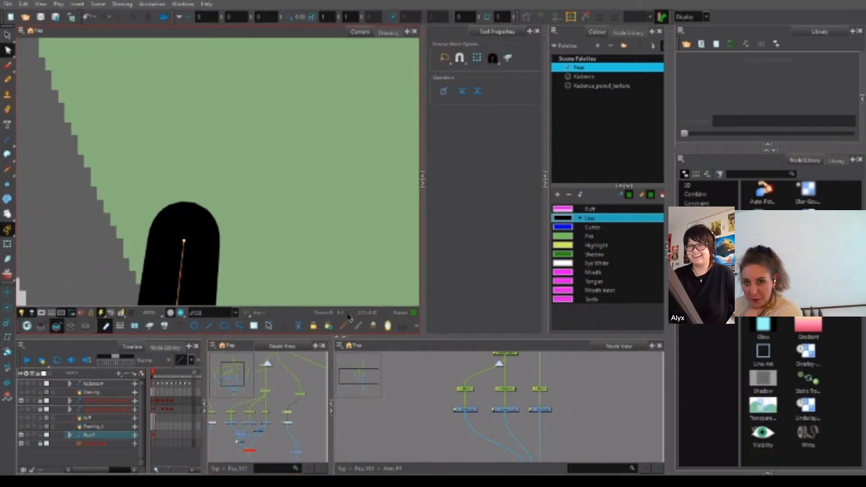
Align the arm peg's pivot with the end point of the arm's centre line, using the Contour Editor as reference.
left_click(8, 308)
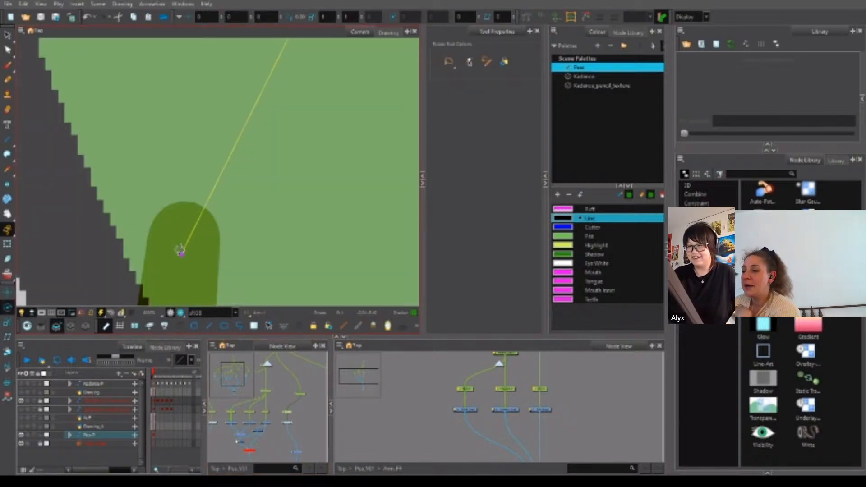
key("alt+q")
scroll(194, 237, "up", 6)
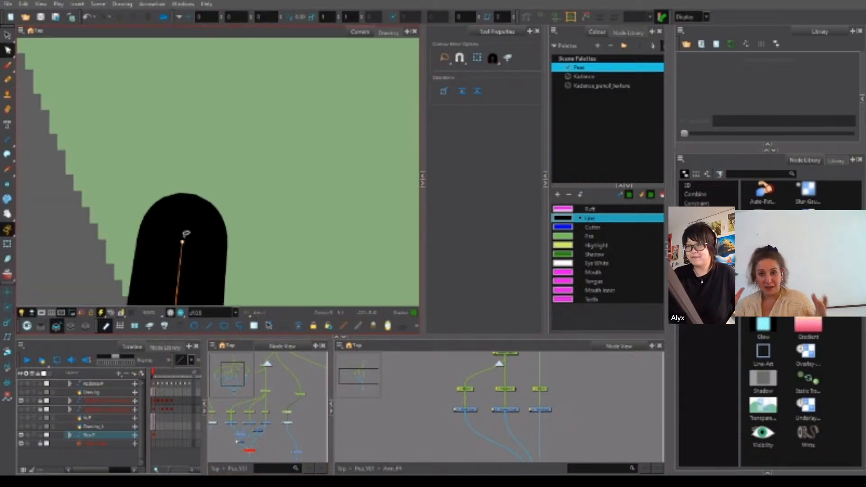
left_click(8, 308)
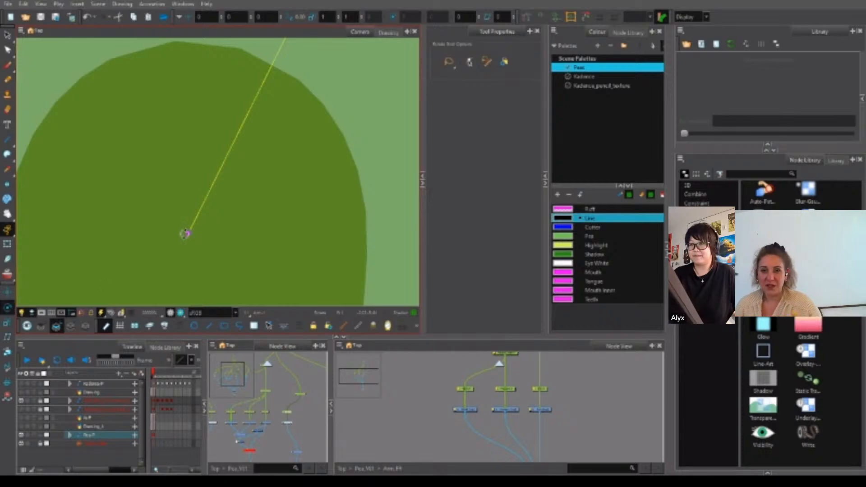
key("alt+q")
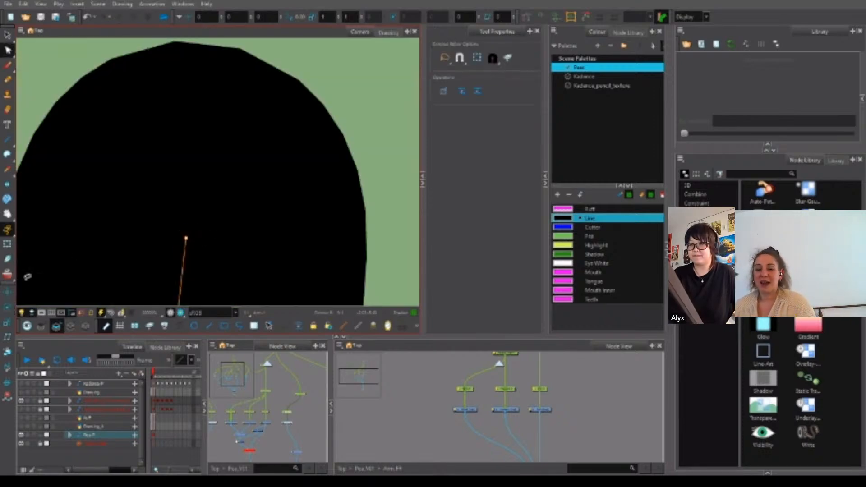
key("alt+3")
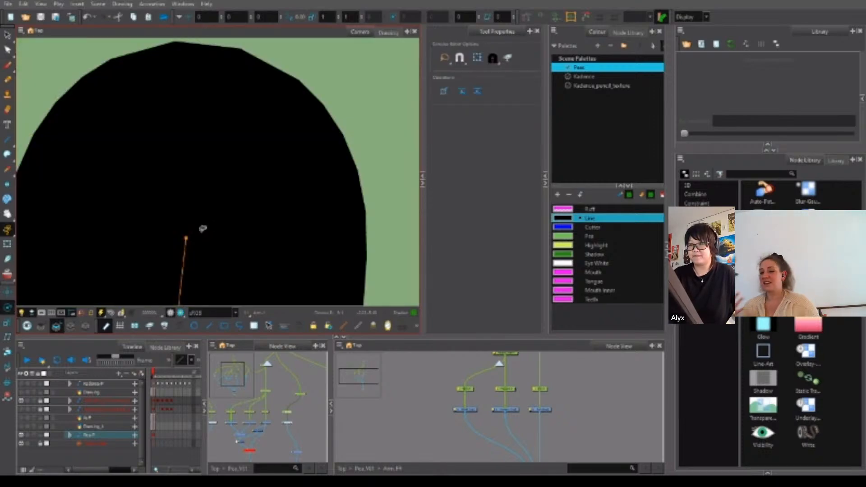
key("alt+q")
key("alt+3")
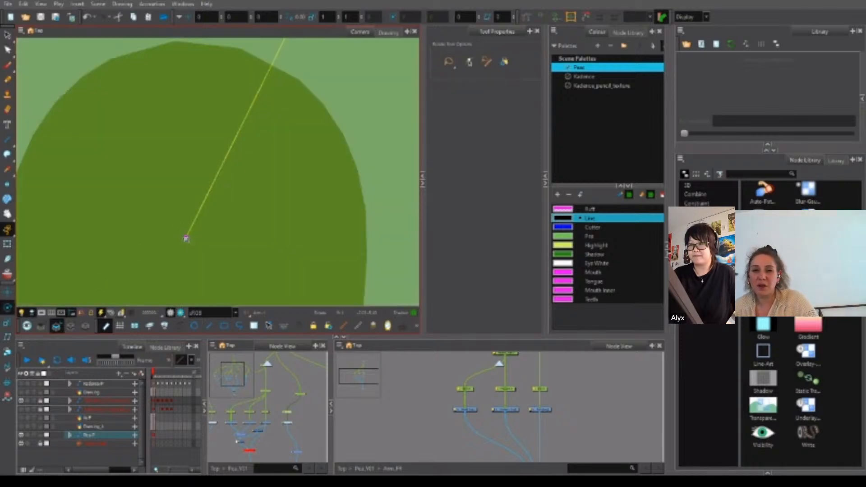
Nudge the arm peg's pivot exactly onto the line's end point at high magnification and recheck it against the contour.
scroll(185, 238, "down", 5)
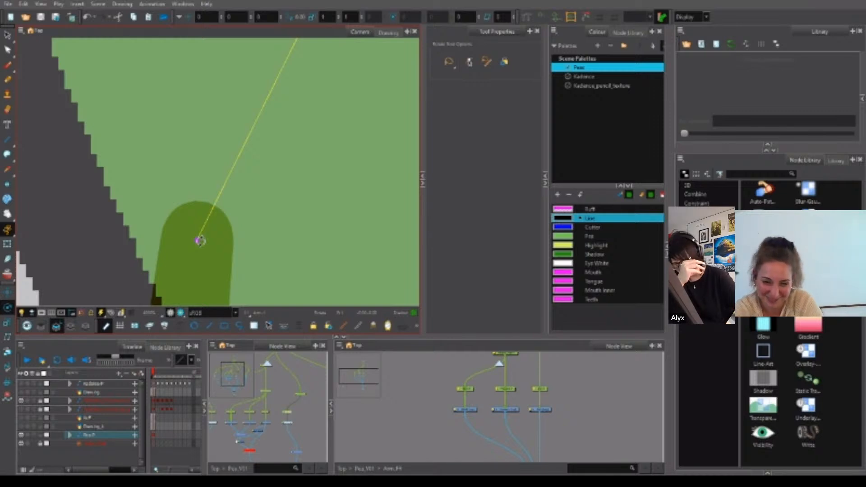
left_click(290, 412)
left_click(298, 396)
key("alt+q")
left_click_drag(209, 231, 187, 236)
scroll(189, 238, "up", 8)
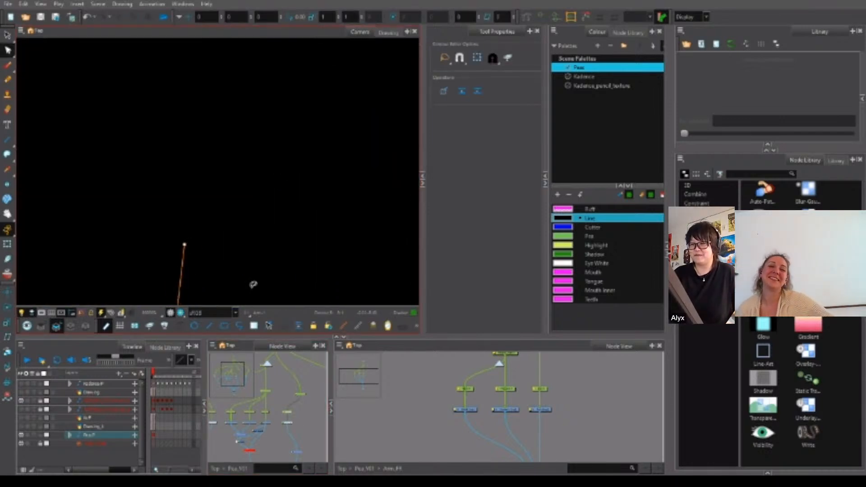
left_click(7, 310)
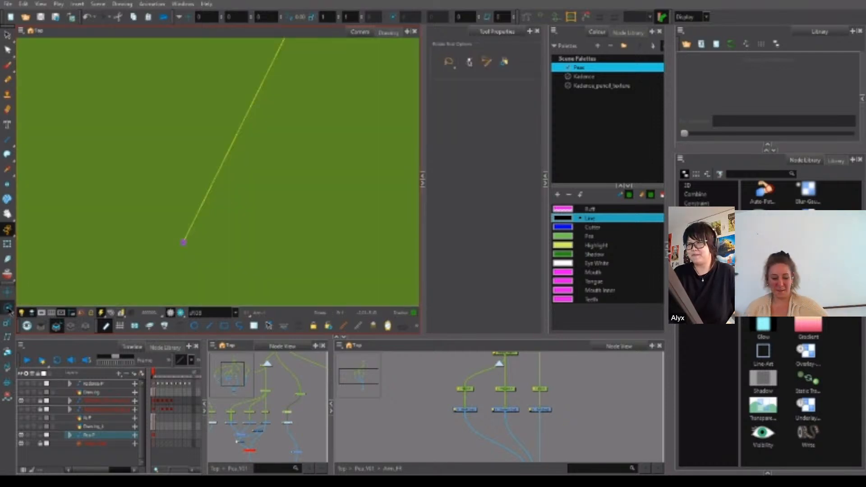
left_click_drag(183, 243, 185, 244)
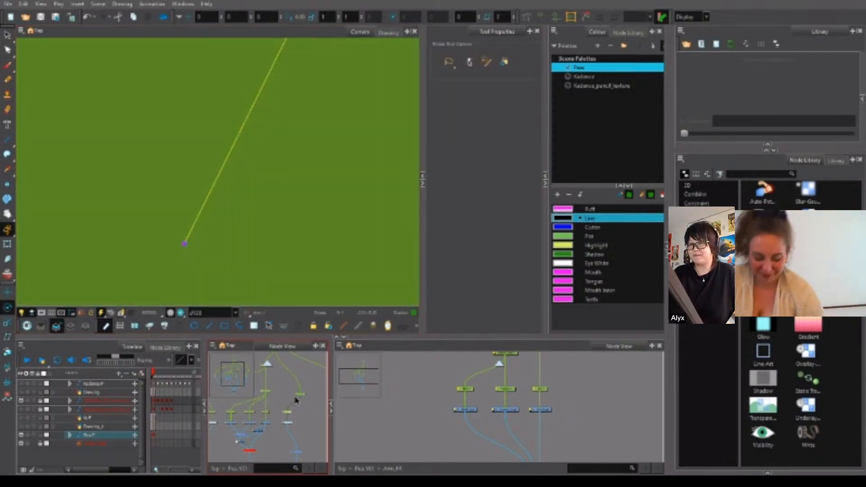
key("alt+s")
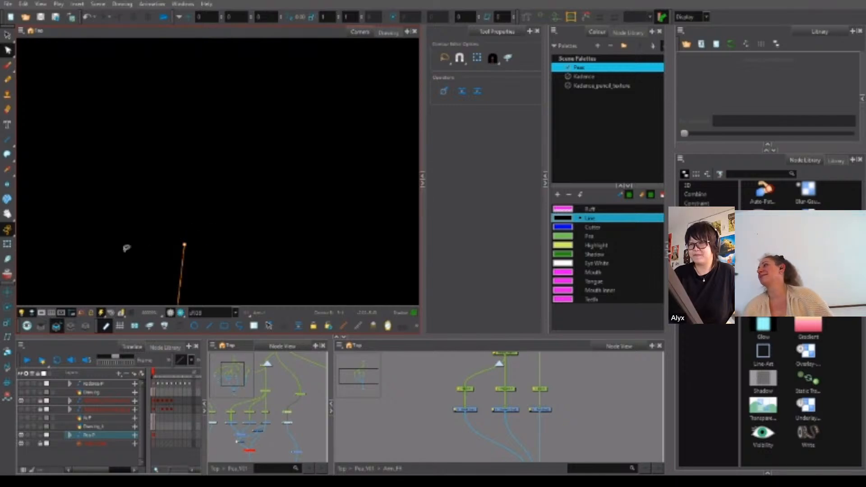
left_click(8, 310)
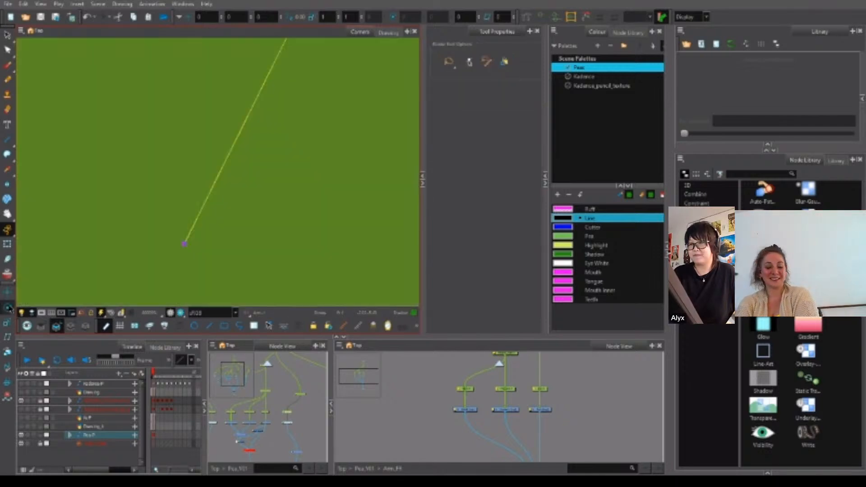
Show the second frame's drawing of the full arm and disable its node so the separate forearm segment can be inspected.
scroll(226, 241, "down", 5)
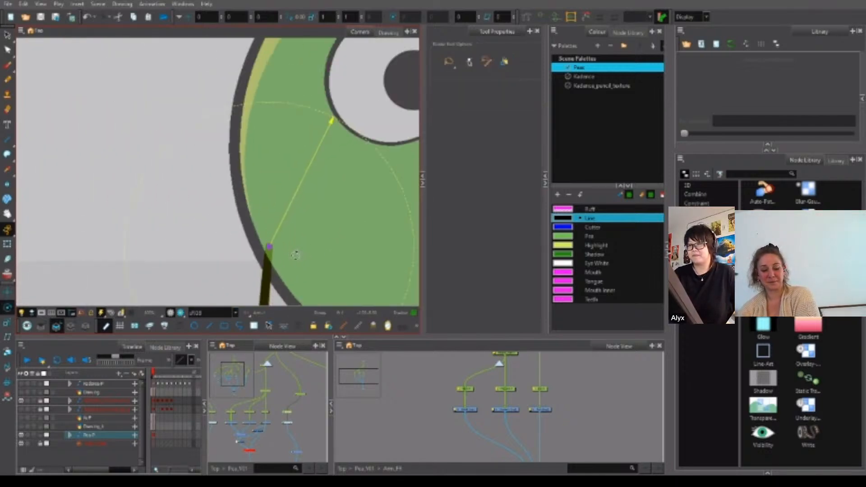
left_click_drag(315, 273, 292, 192)
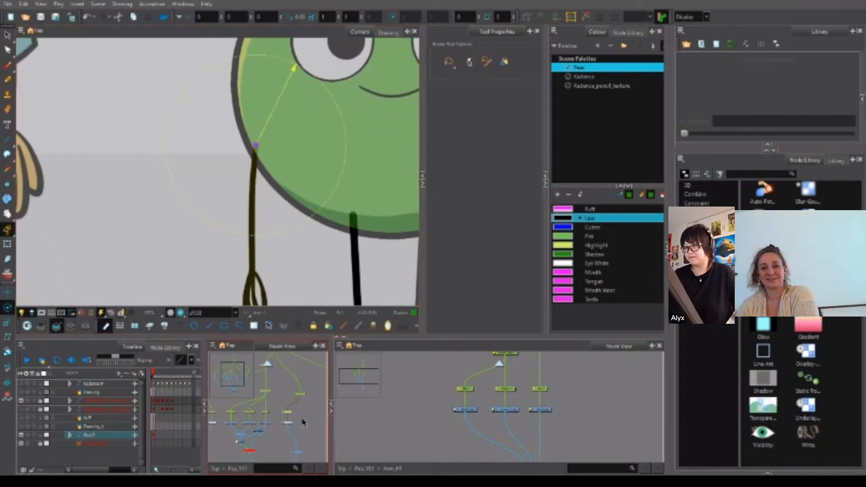
left_click(540, 408)
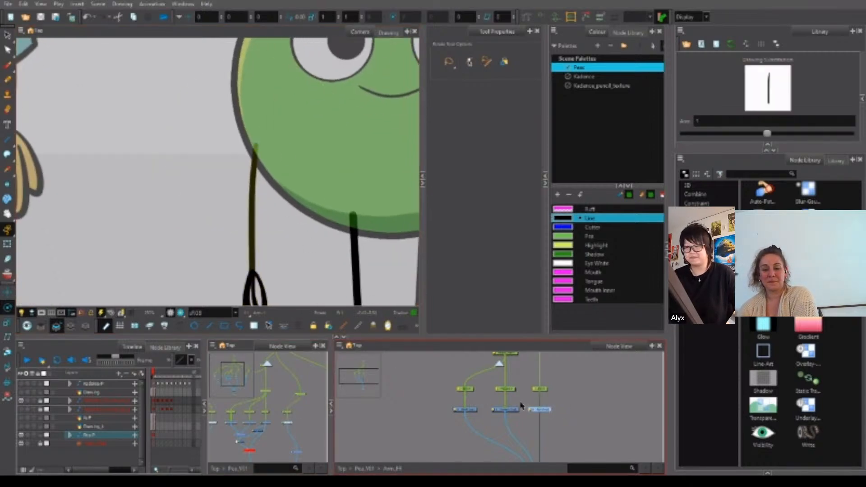
key(".")
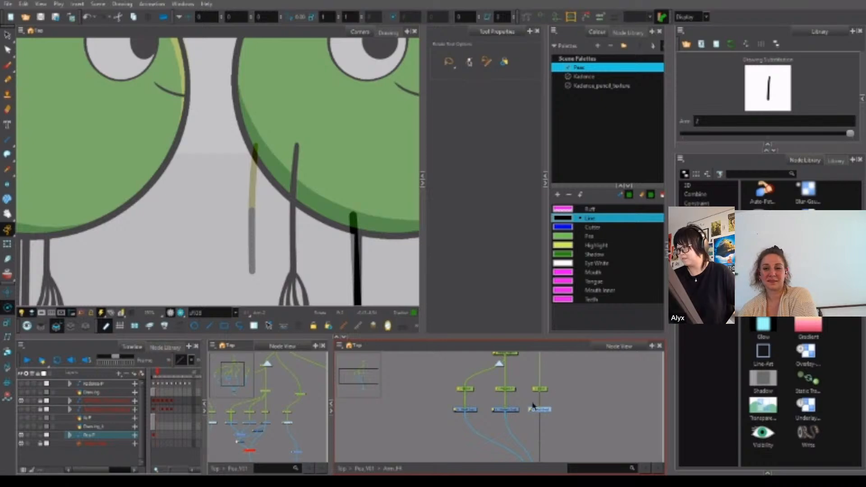
key("d")
left_click(514, 409)
left_click(512, 387)
left_click(542, 387)
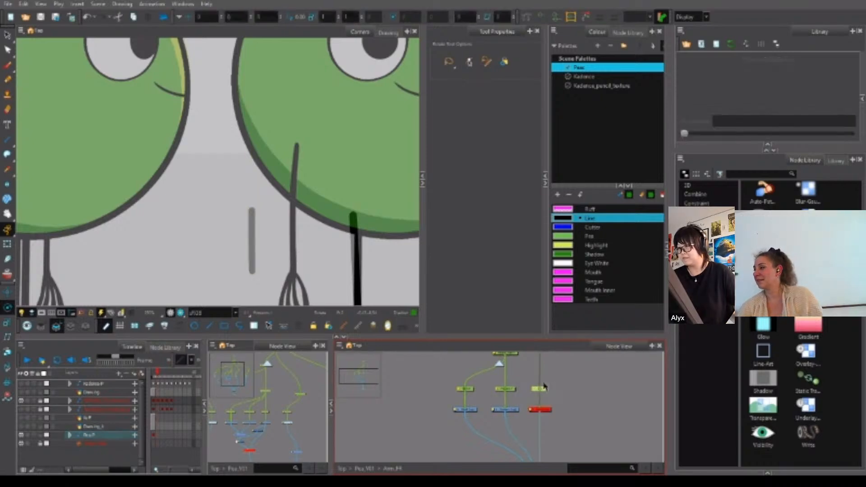
Copy the X and Y pivot values of the Arm_FR-P peg into the pivot fields of the Arm-P peg.
double_click(544, 391)
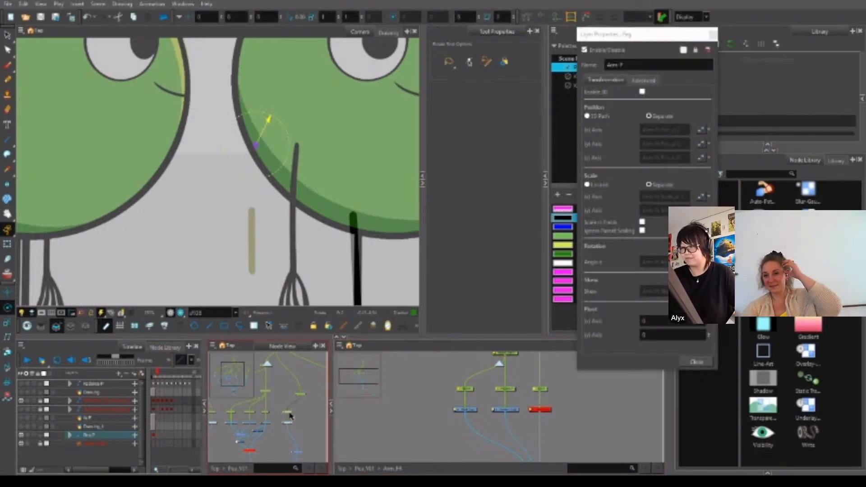
left_click_drag(672, 39, 519, 41)
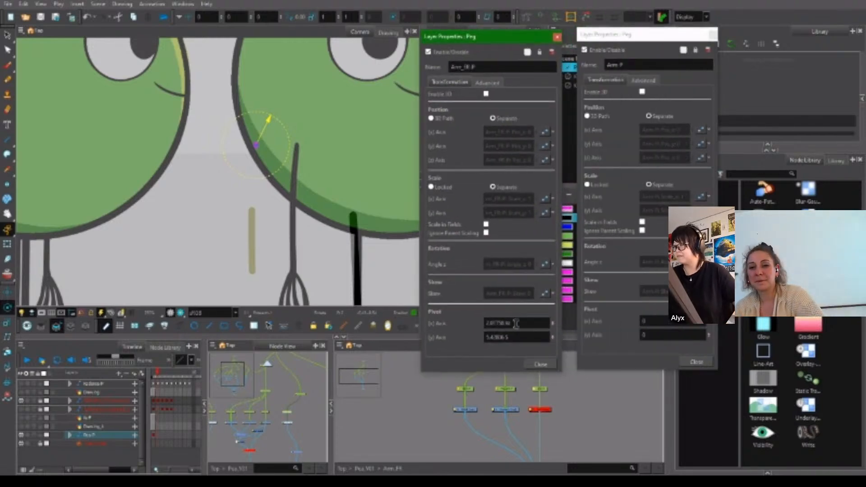
left_click_drag(515, 322, 476, 323)
key("ctrl+c")
left_click_drag(654, 321, 628, 322)
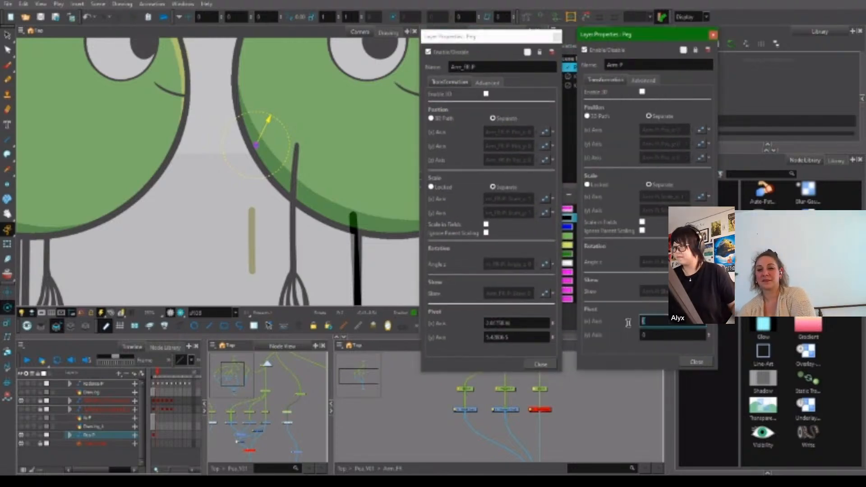
key("ctrl+v")
left_click_drag(519, 337, 481, 337)
left_click_drag(654, 335, 640, 334)
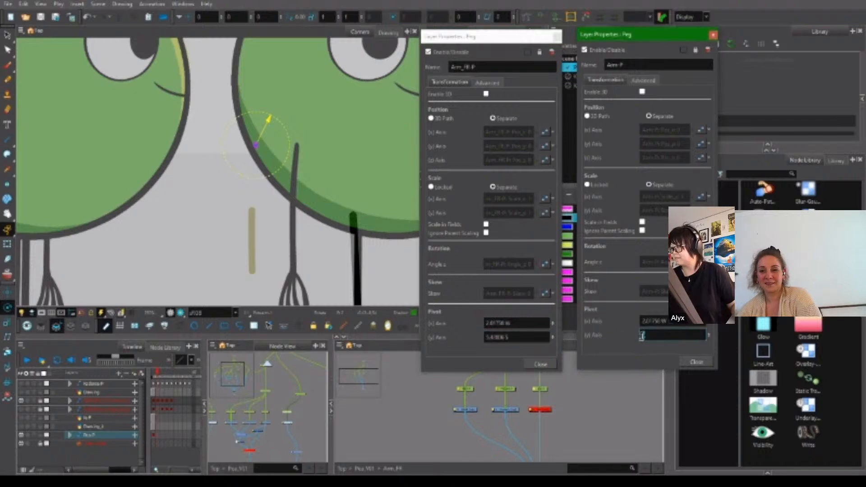
type("1.47836 S")
left_click(687, 361)
left_click(542, 364)
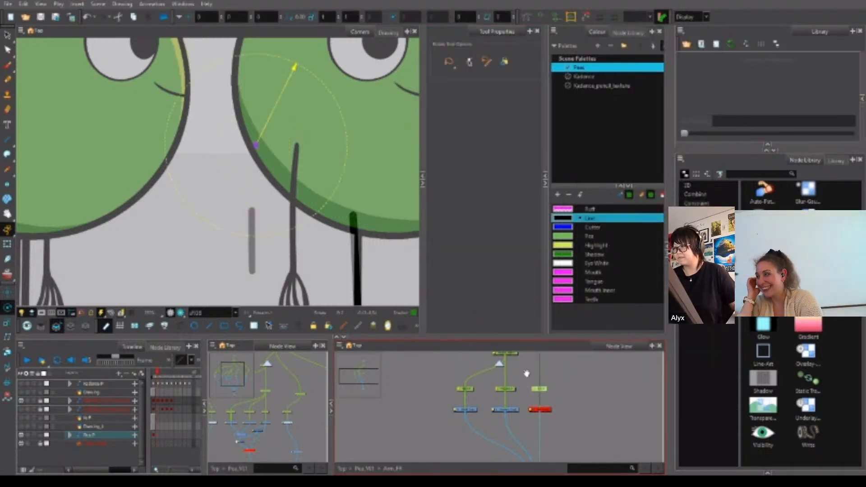
Copy the X and Y pivot values of the Arm_FR-P peg into the pivot fields of the Arm_Master-P peg.
left_click_drag(526, 373, 512, 405)
scroll(511, 405, "down", 1)
double_click(531, 362)
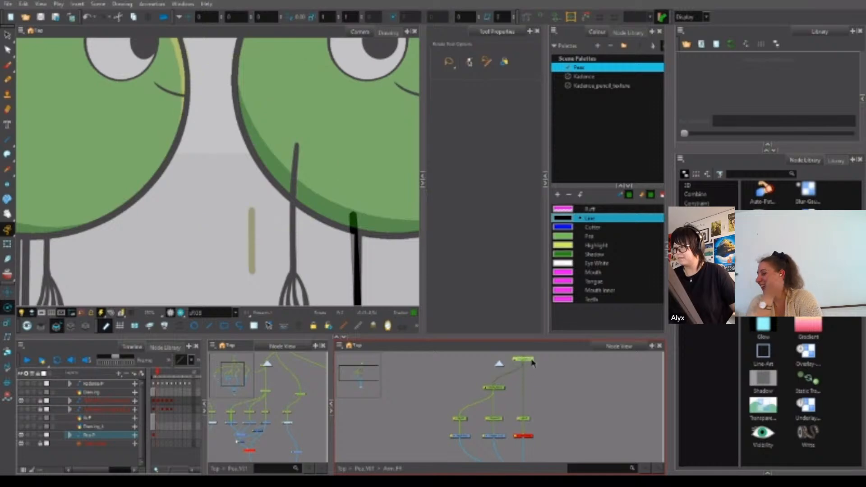
double_click(288, 413)
left_click_drag(519, 42, 661, 39)
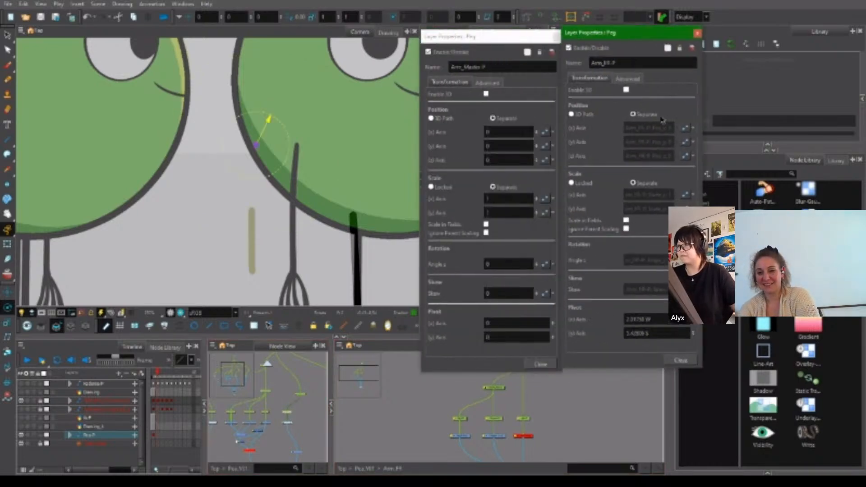
double_click(648, 319)
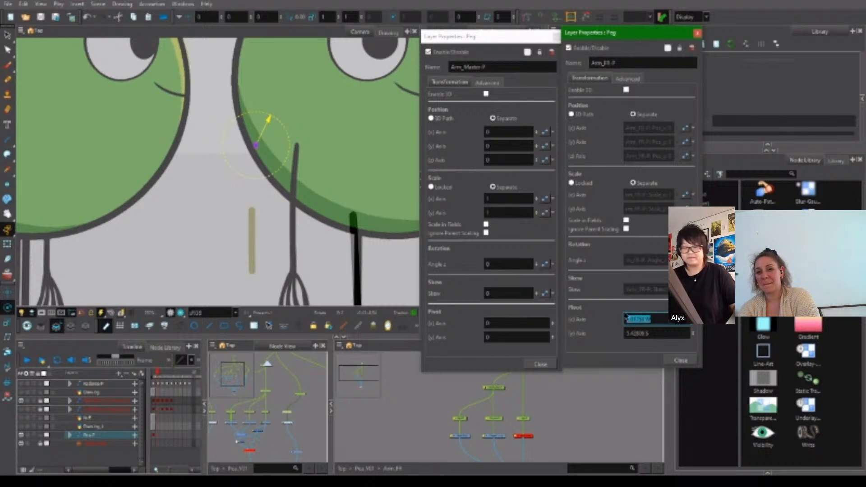
double_click(539, 322)
key("ctrl+v")
left_click_drag(659, 333, 630, 333)
left_click(527, 337)
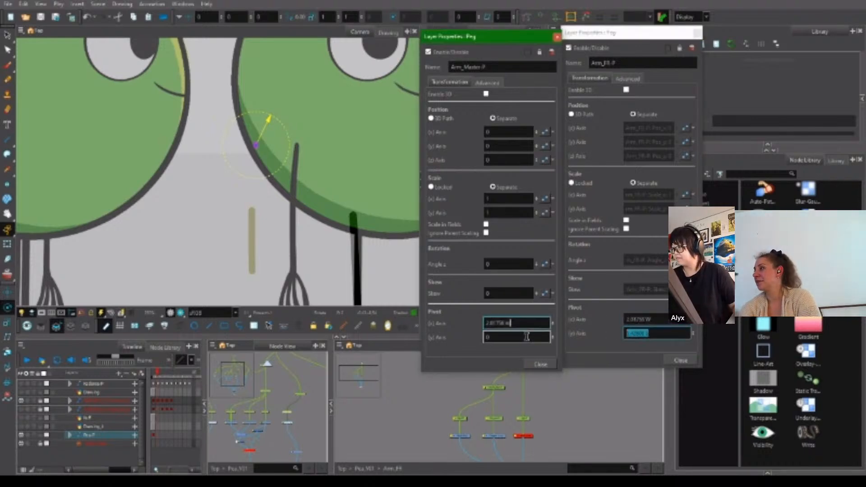
left_click(540, 364)
left_click(680, 360)
Re-enable the full arm drawing and check the pivots of its peg, the parent peg and the first frame.
left_click(533, 431)
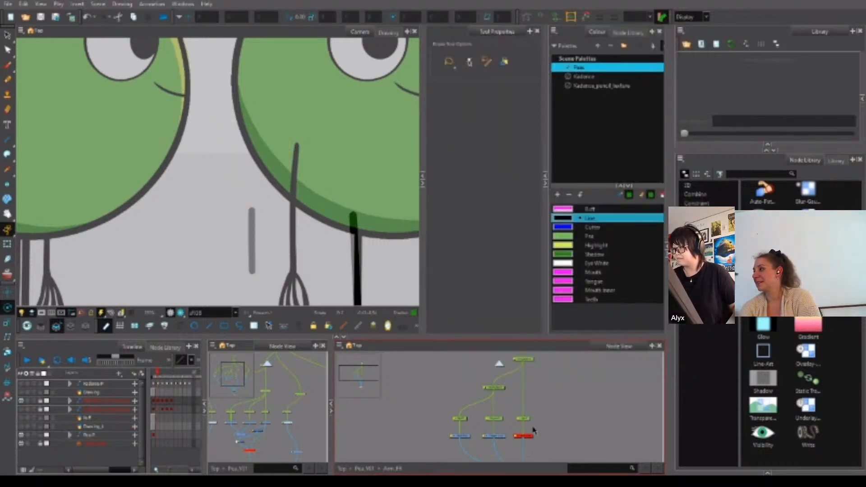
left_click(532, 418)
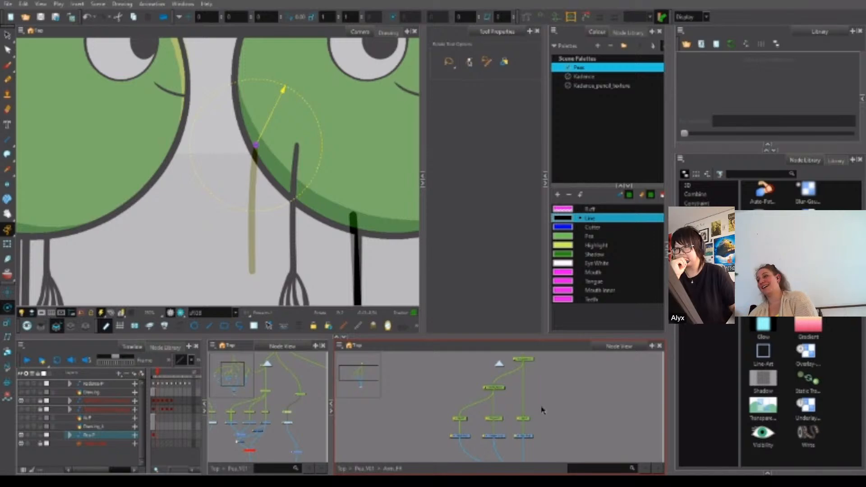
key("b")
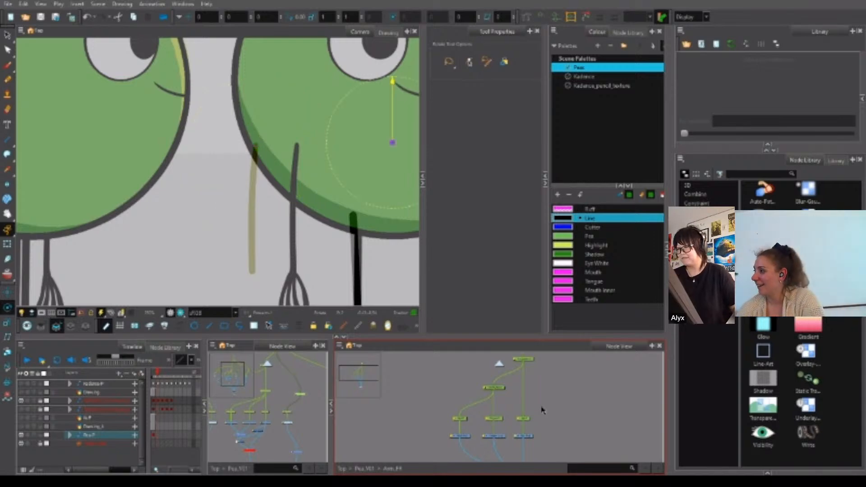
left_click(542, 407)
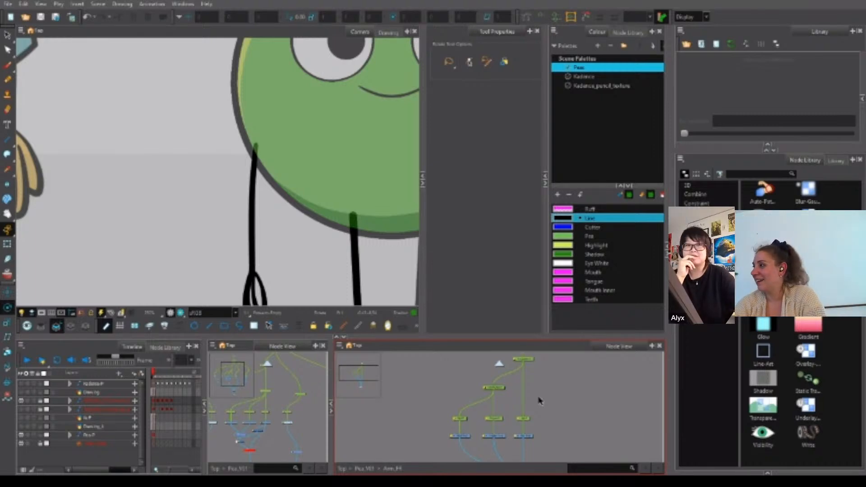
left_click(157, 436)
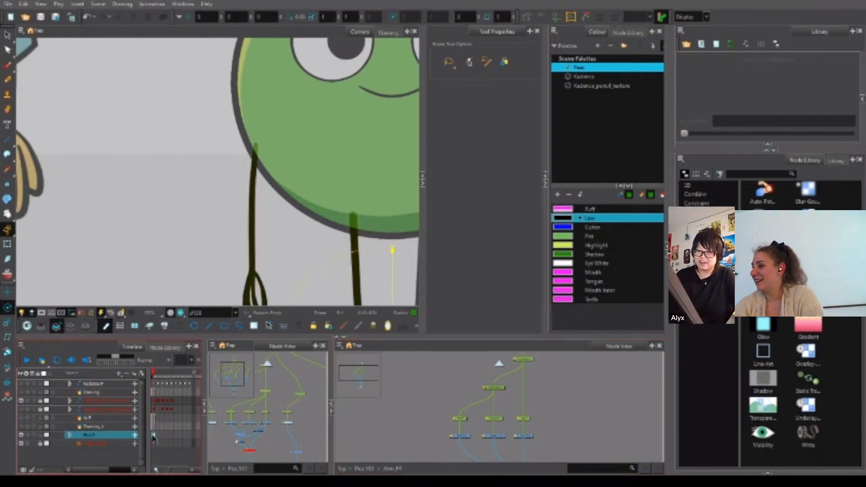
left_click(533, 406)
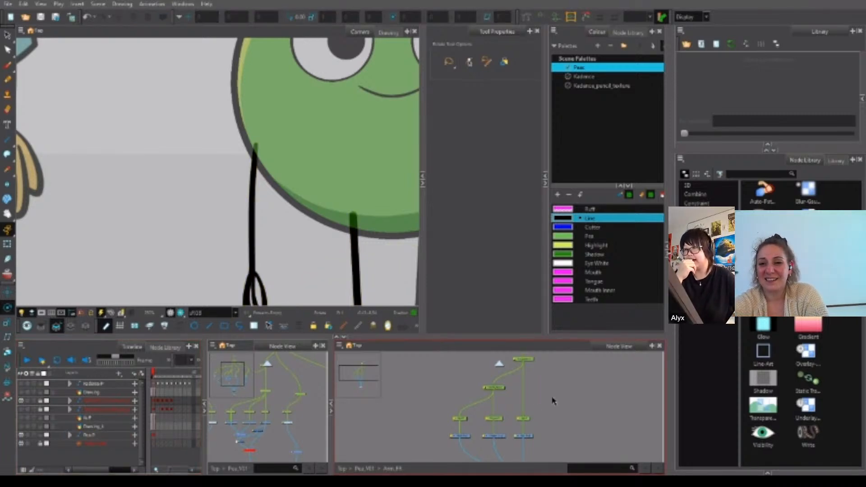
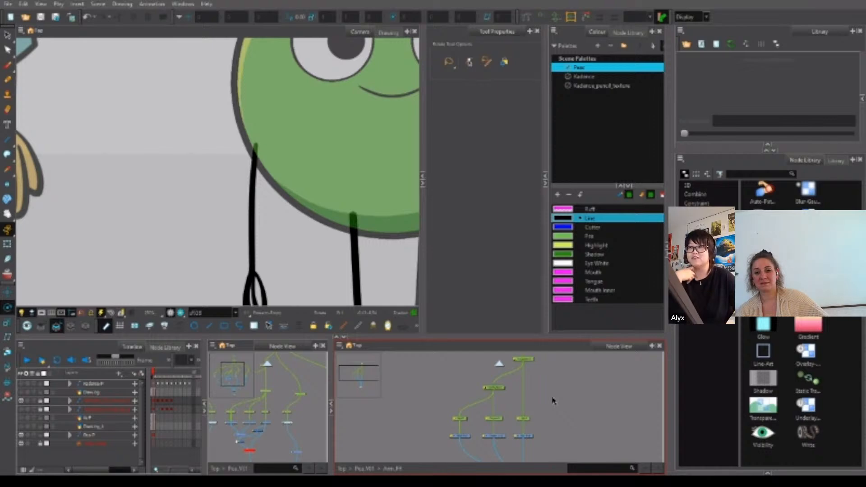
Select the forearm pegs on the second frame and place their pivot at the elbow, at the upper end of the forearm.
left_click(524, 435)
left_click(490, 426)
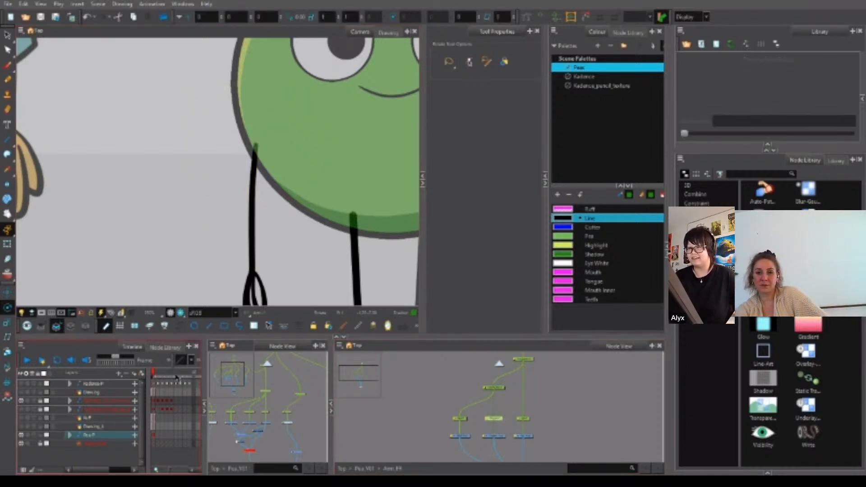
left_click(158, 375)
left_click(503, 387)
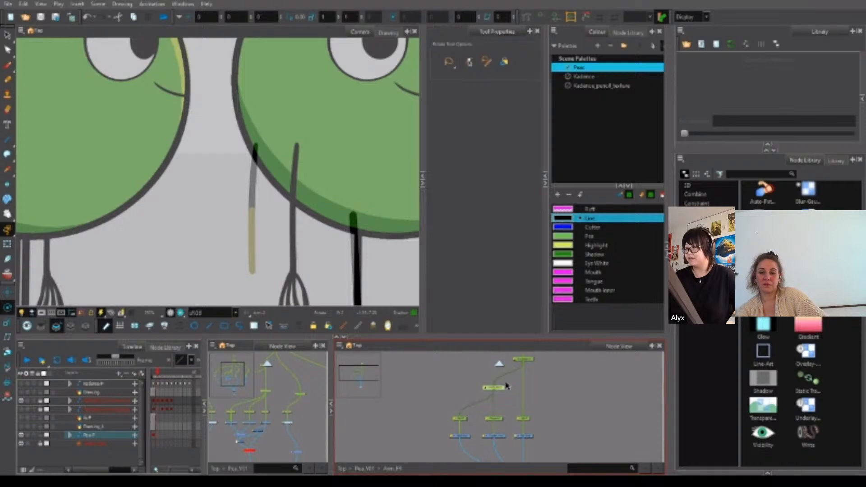
left_click_drag(511, 380, 486, 424)
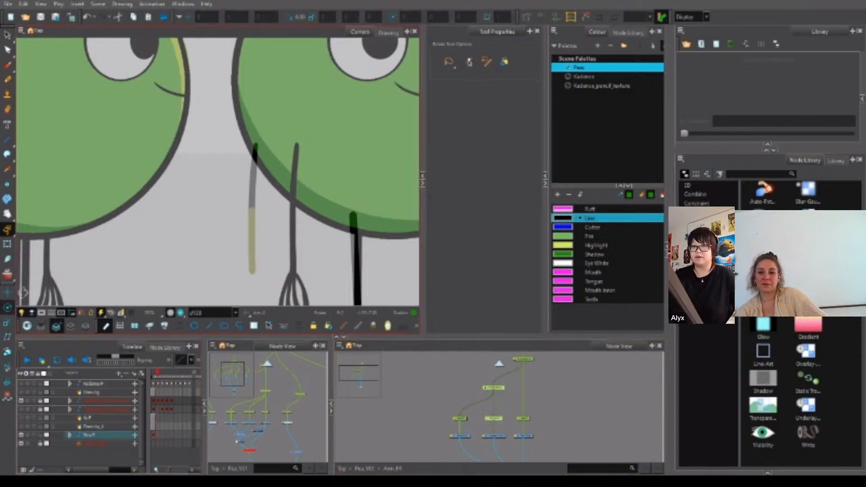
scroll(336, 148, "down", 4)
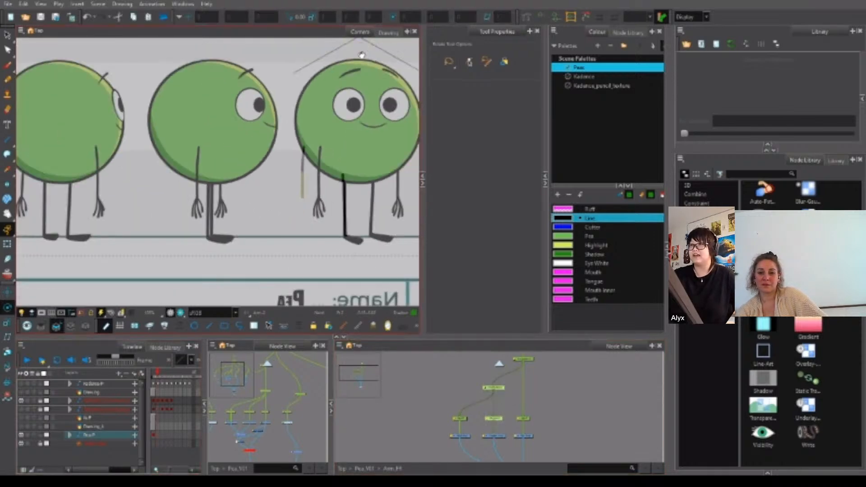
left_click_drag(362, 54, 347, 63)
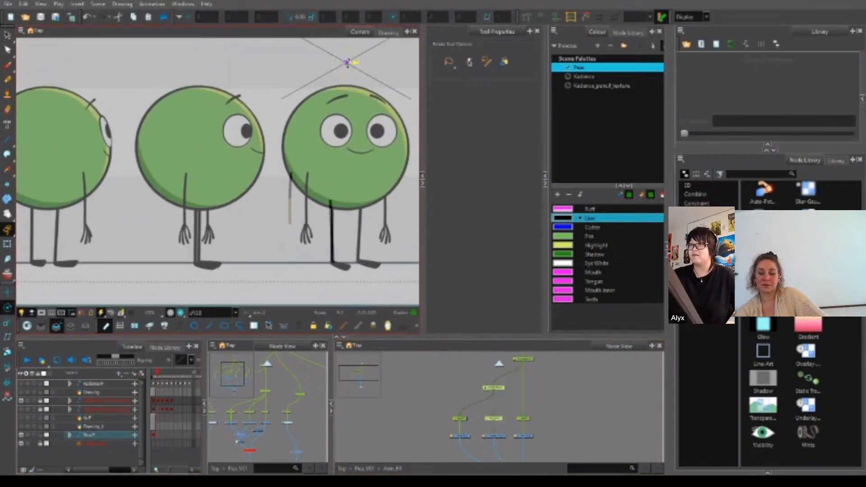
scroll(292, 179, "up", 10)
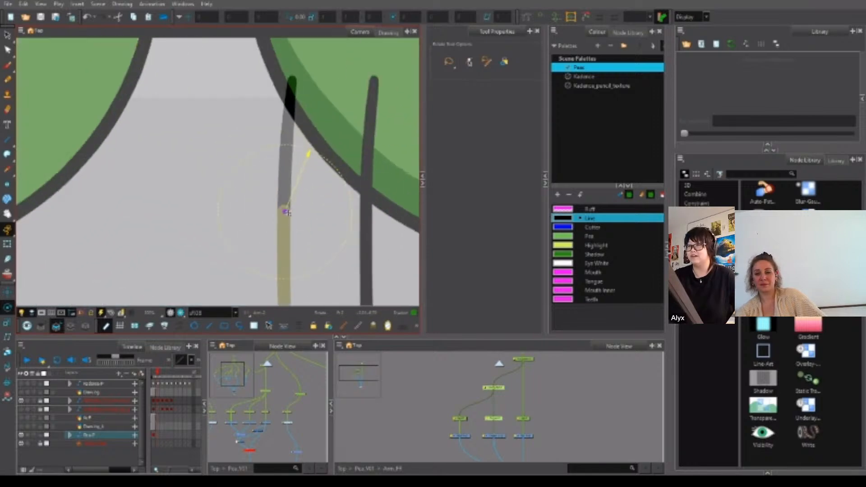
scroll(290, 212, "up", 1)
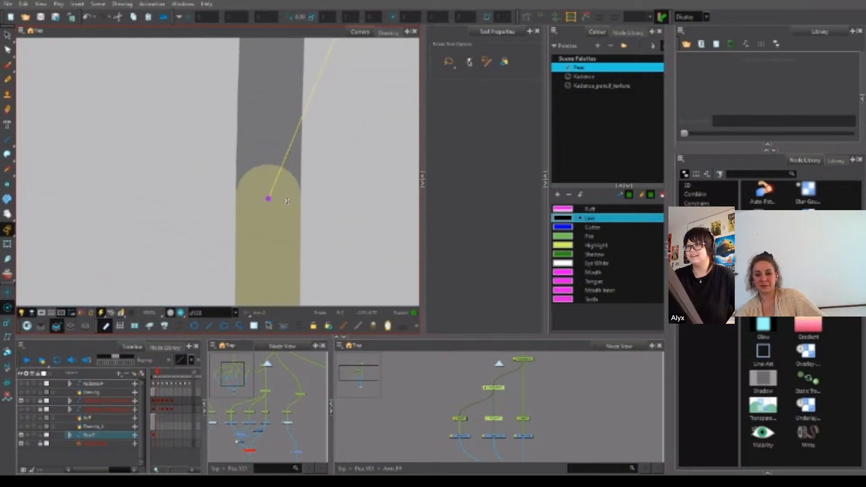
Compare the elbow pivot with the lower end point of the upper arm's centre line in the Contour Editor.
key("alt+q")
left_click(294, 212)
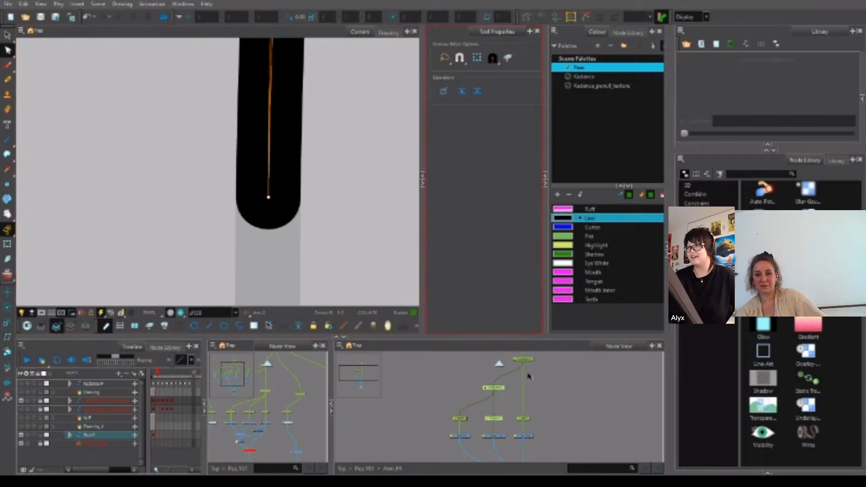
left_click(541, 399)
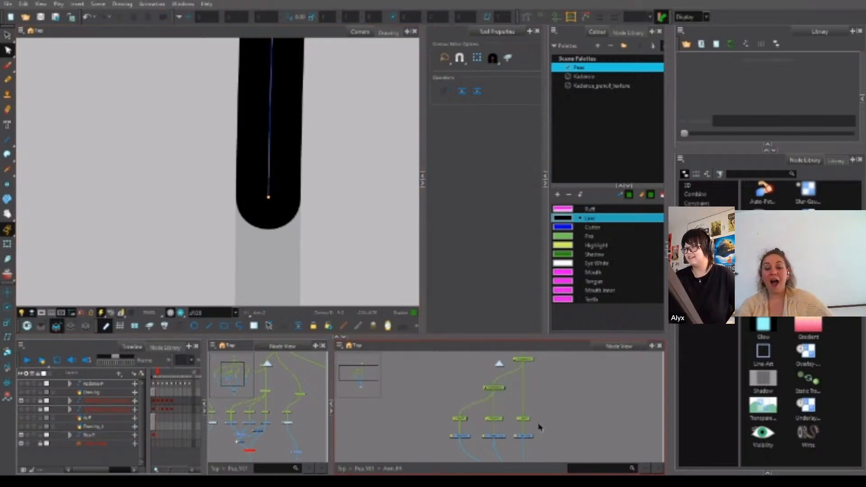
left_click(499, 417)
left_click_drag(509, 426, 483, 383)
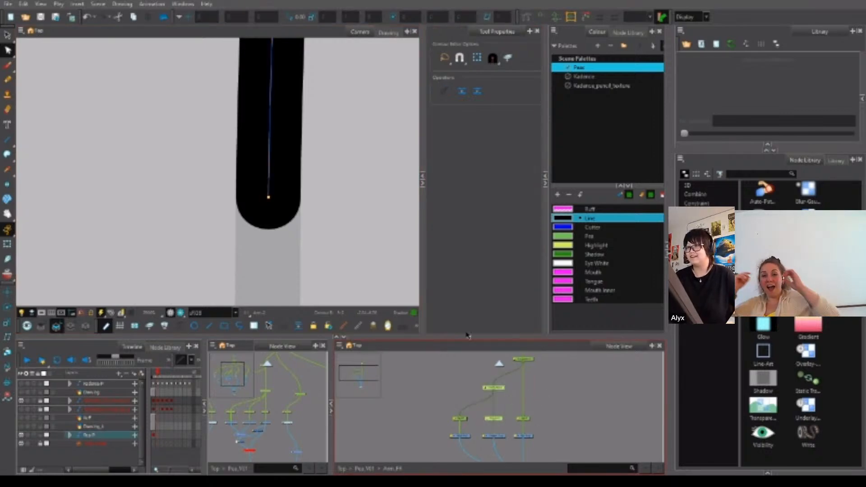
left_click(7, 307)
key("2")
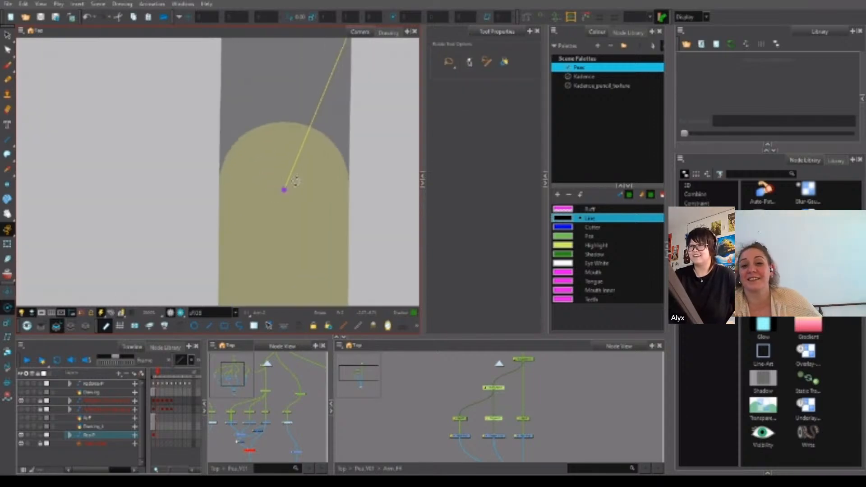
Move the forearm peg's elbow pivot exactly onto the lower end point of the upper arm's centre line.
key("alt+q")
key("2")
key("2")
key("2")
key("2")
key("2")
key("2")
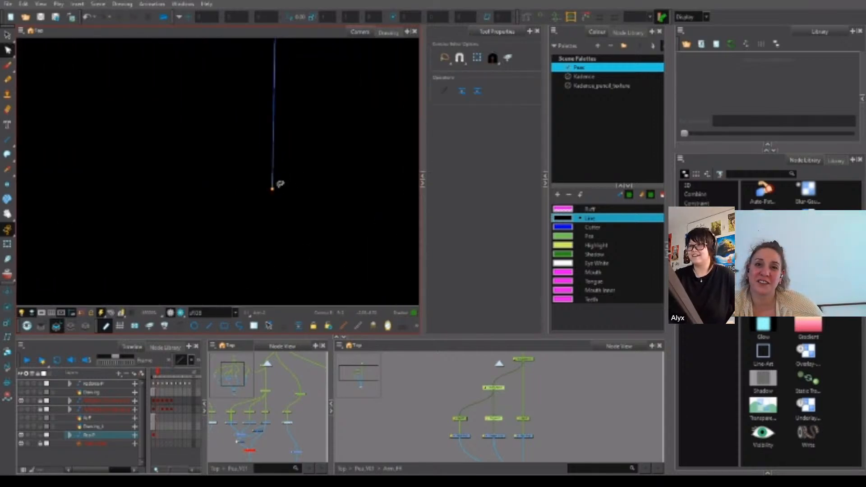
mouse_move(291, 181)
left_mouse_down()
mouse_move(262, 194)
mouse_move(293, 183)
left_mouse_up()
left_click(7, 245)
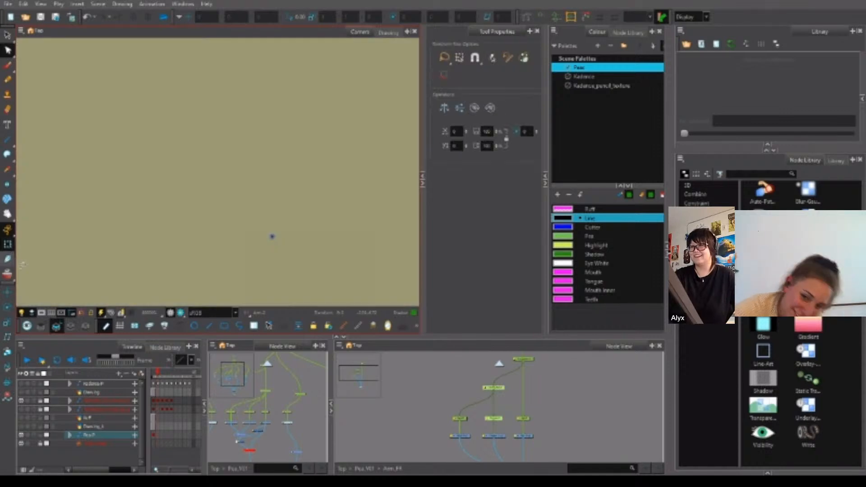
left_click(510, 385)
left_click(493, 417)
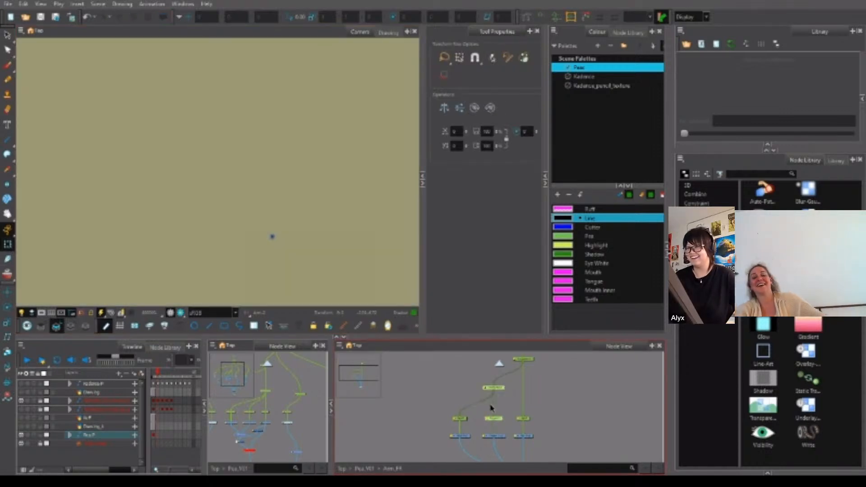
left_click(7, 308)
left_click_drag(273, 235, 272, 188)
key("alt+q")
left_click(7, 307)
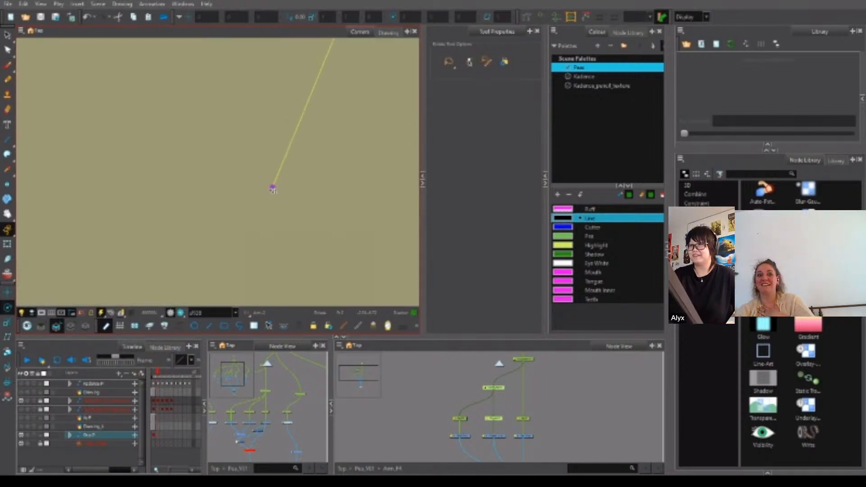
Compare the elbow pivot again with the end point of the arm's centre line in the Contour Editor.
key("alt+q")
left_click(7, 307)
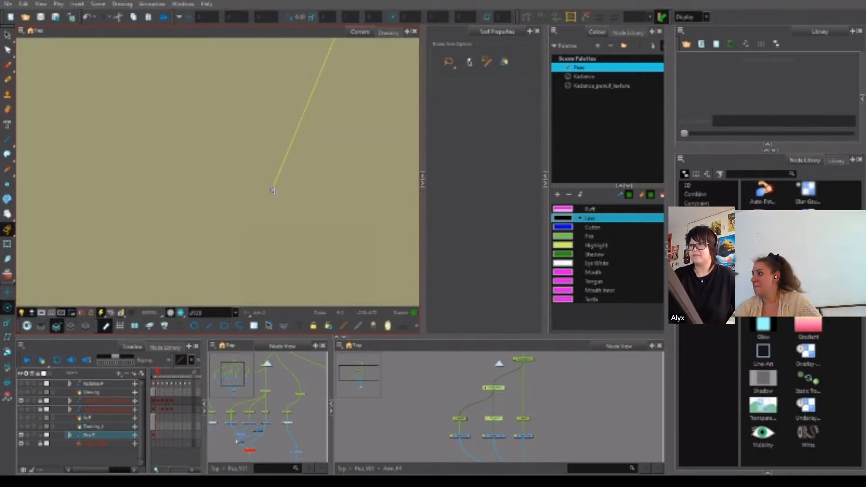
key("alt+q")
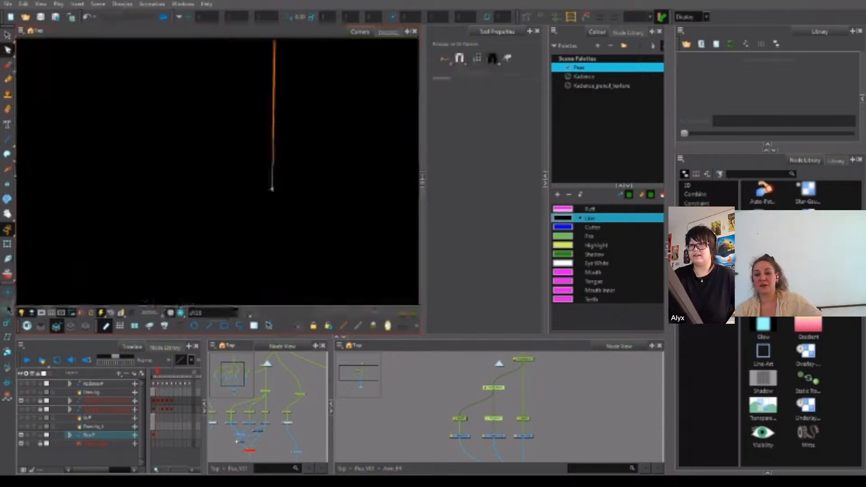
left_click(7, 307)
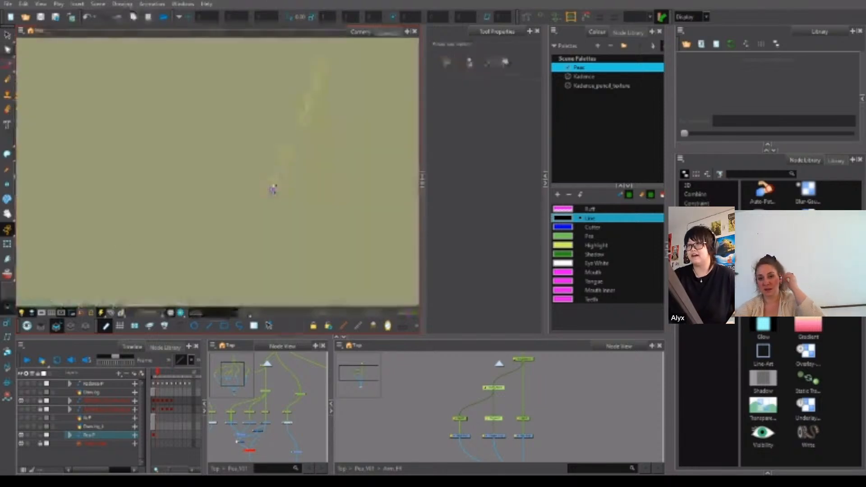
key("alt+q")
left_click(8, 308)
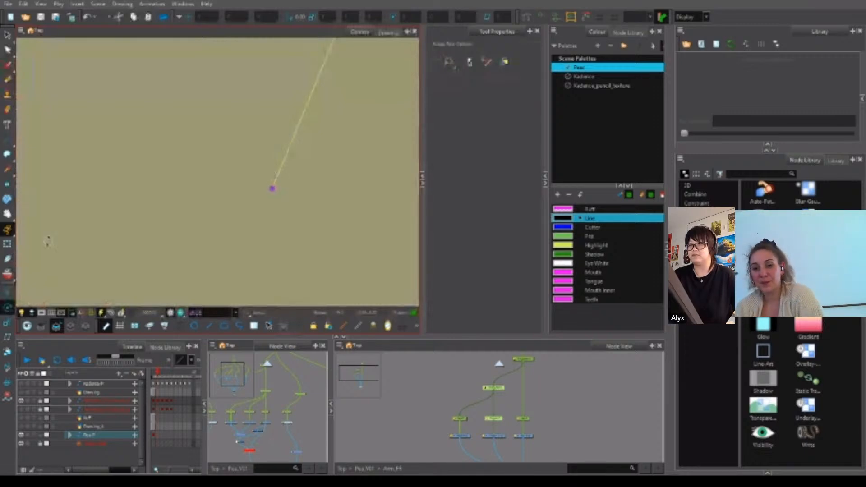
Check where the elbow pivot of the forearm peg sits on the arm with the Transform tool.
left_click(7, 244)
key("2")
key("2")
key("2")
key("2")
key("2")
key("2")
key("2")
key("2")
key("2")
key("2")
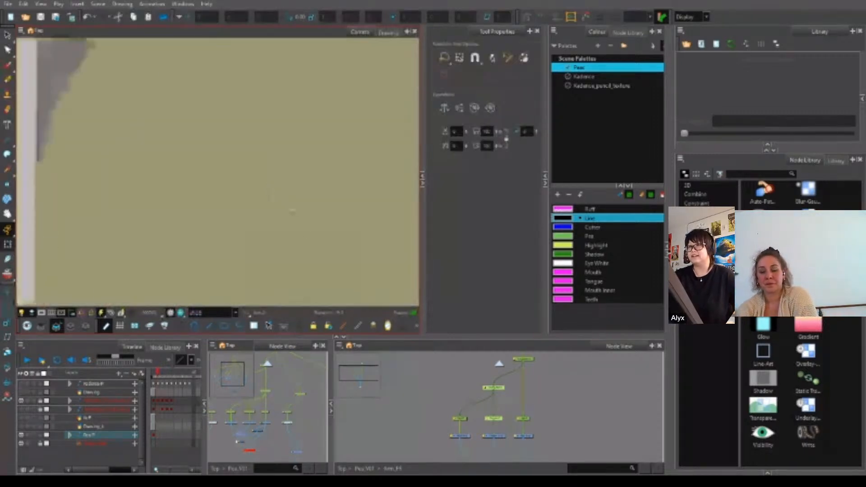
left_click_drag(308, 234, 246, 165)
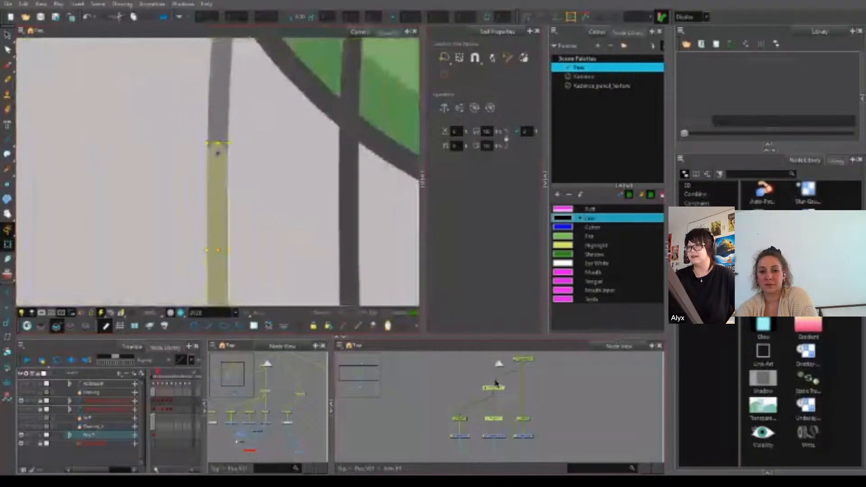
left_click(499, 418)
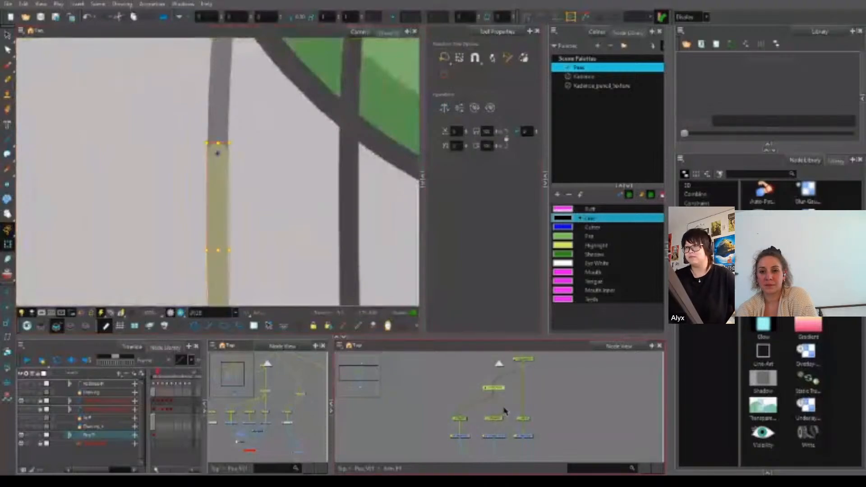
Check the pivots of the forearm's parent peg, the upper arm peg and the arm's master peg.
key("b")
key("1")
key("1")
key("1")
key("1")
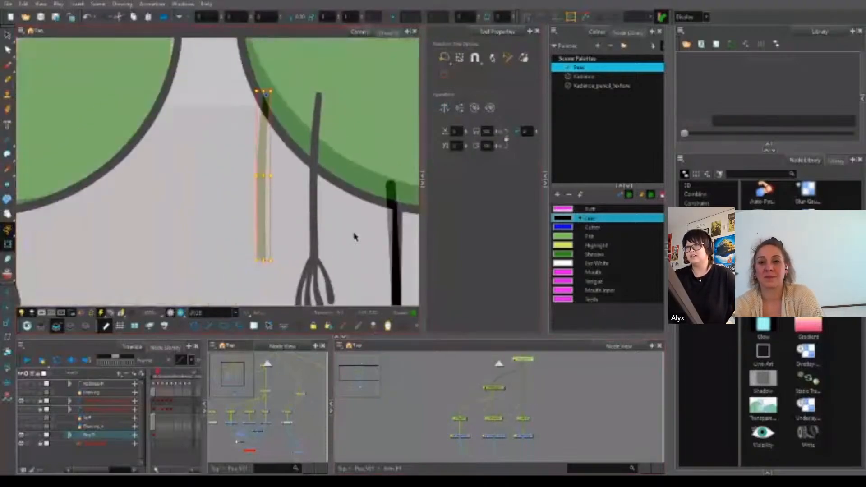
left_click(526, 416)
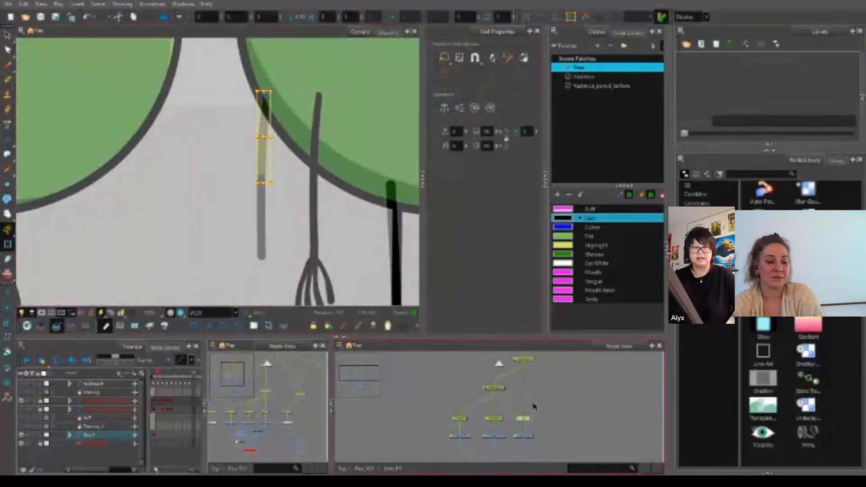
key("b")
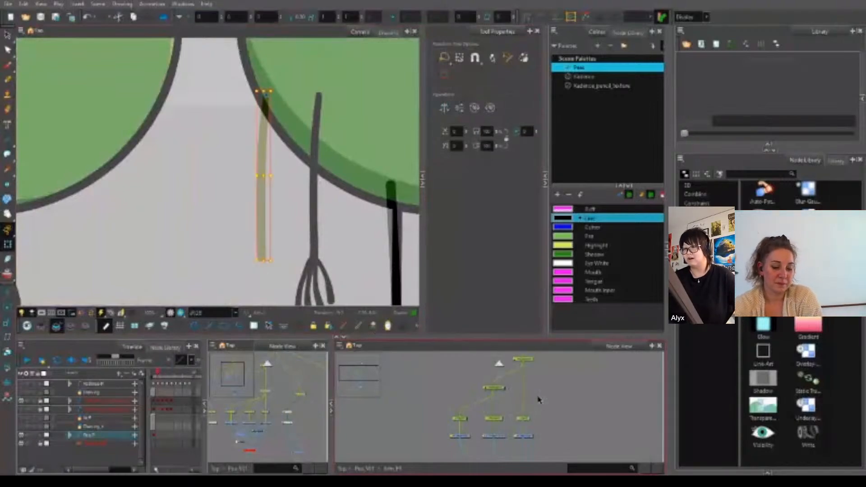
left_click(544, 396)
Go to the first frame showing the hand and disable the forearm and upper arm drawings.
left_click(464, 418)
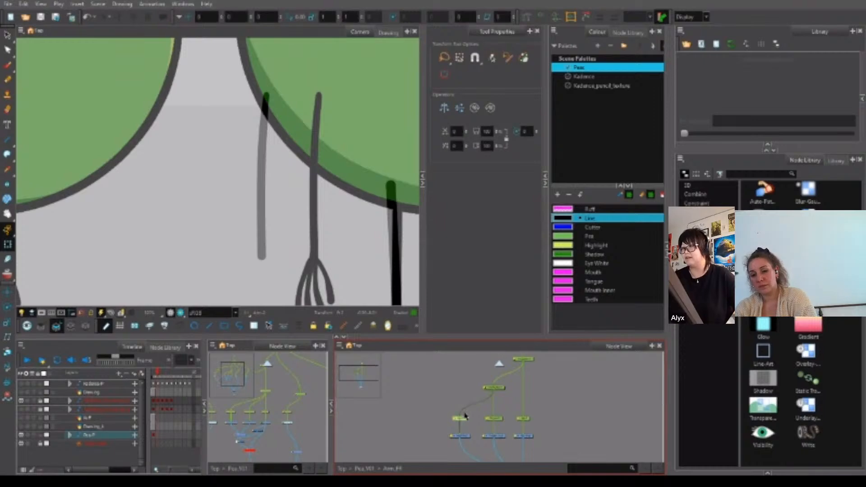
left_click(466, 435)
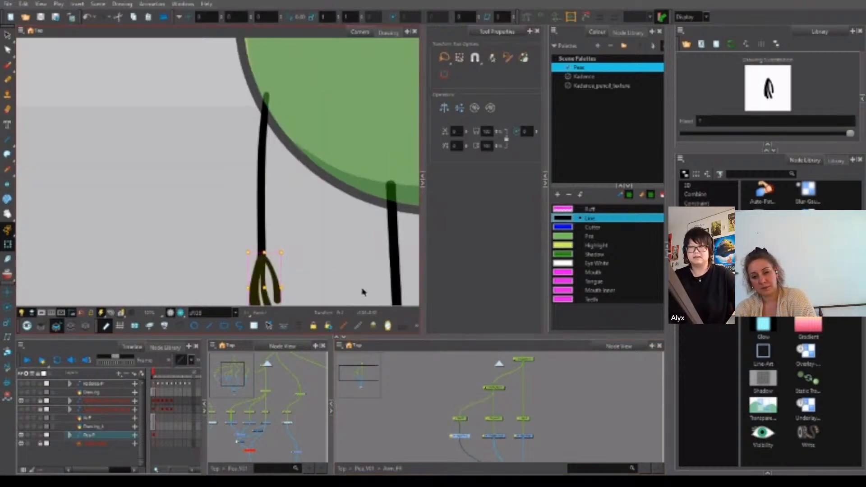
key("b")
left_click_drag(482, 431, 528, 440)
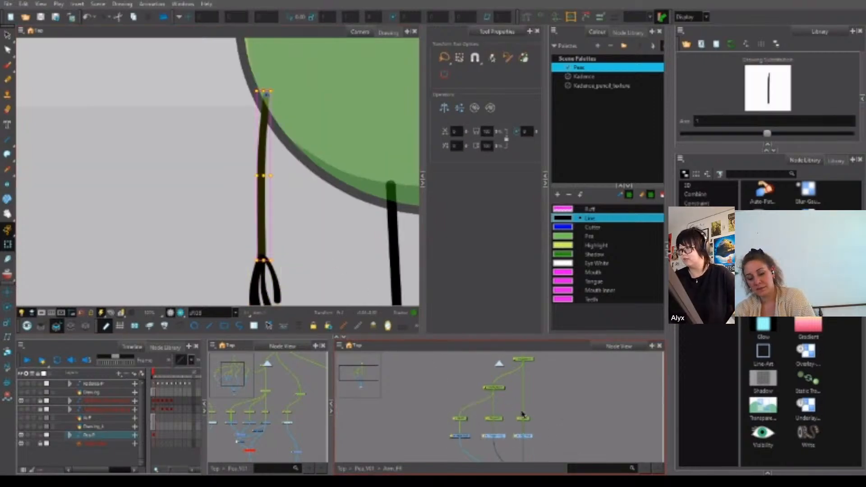
key("d")
Select the hand peg and place its pivot at the wrist, where the fingers meet the arm.
left_click(460, 419)
left_click(8, 308)
key("1")
key("1")
key("1")
key("1")
key("1")
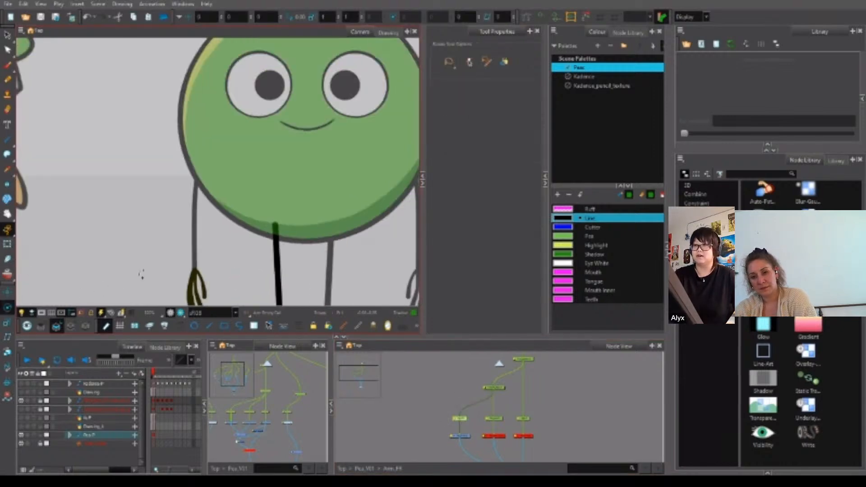
scroll(218, 211, "up", 6)
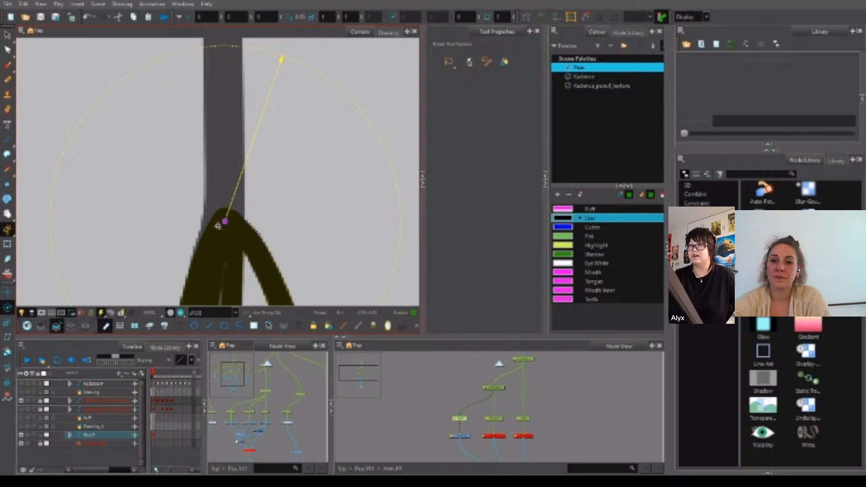
scroll(218, 225, "up", 2)
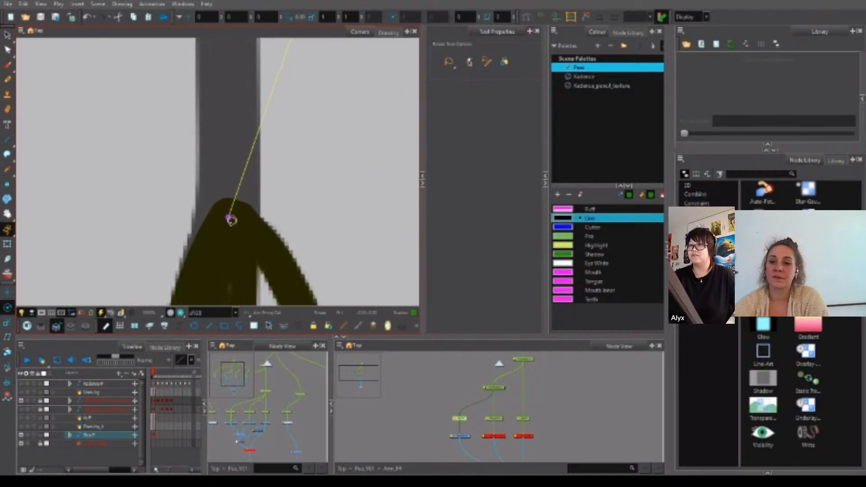
Show the hand drawing's contour points and move the hand pivot exactly onto the uppermost point of its lines.
key("alt+q")
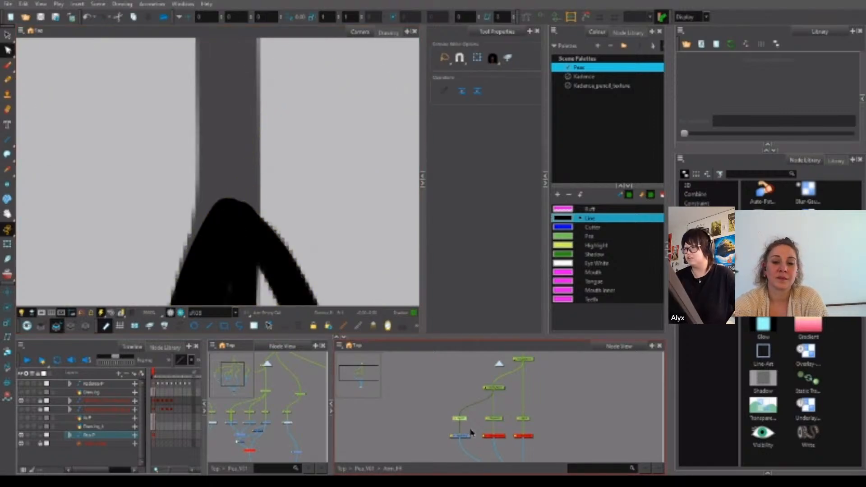
left_click(465, 435)
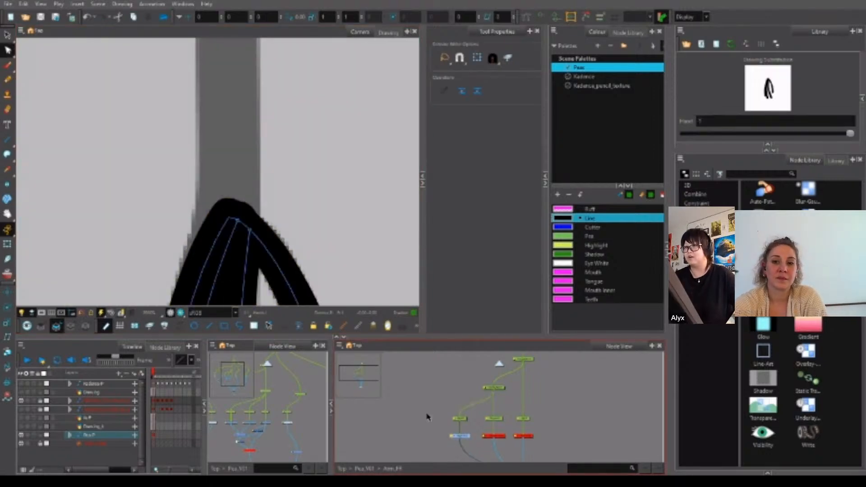
left_click(230, 218)
key("2")
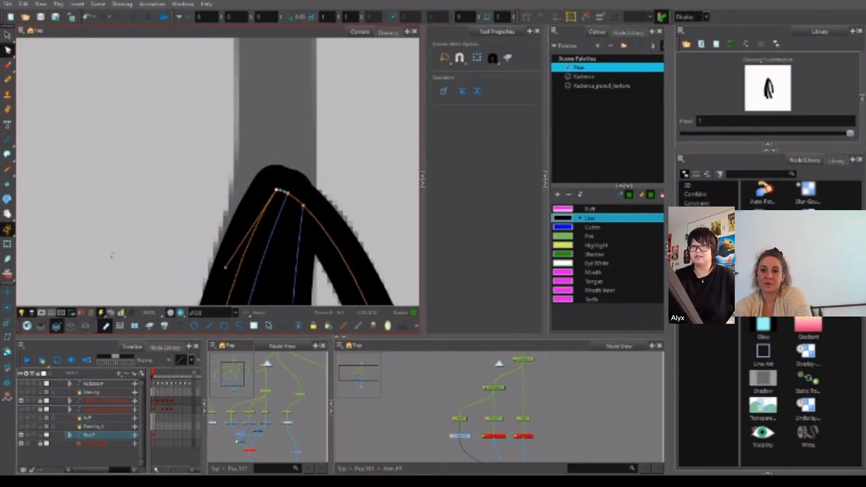
scroll(299, 160, "up", 4)
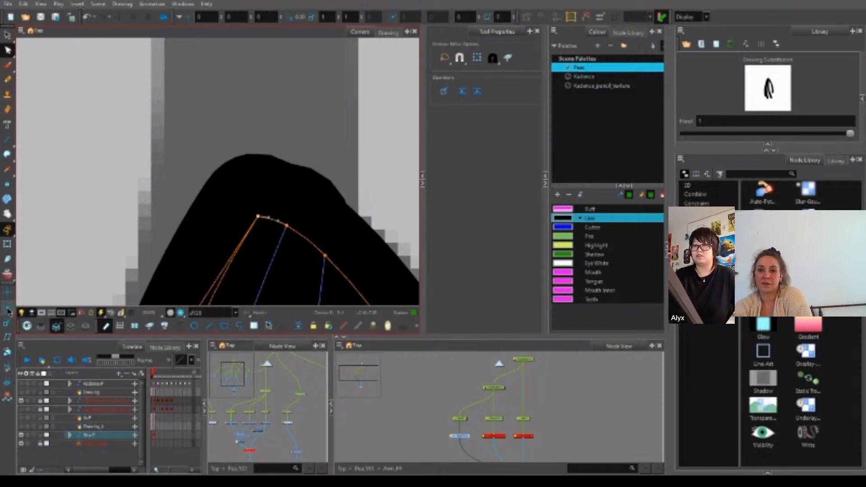
left_click(8, 310)
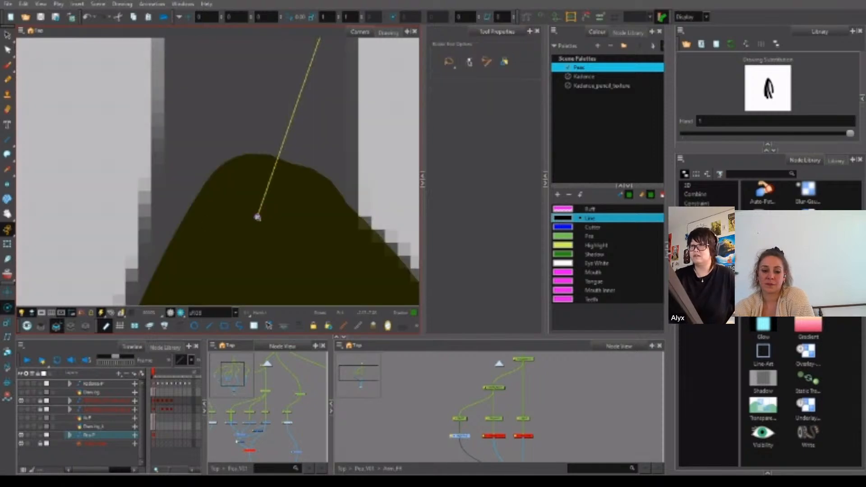
key("alt+q")
scroll(258, 218, "up", 8)
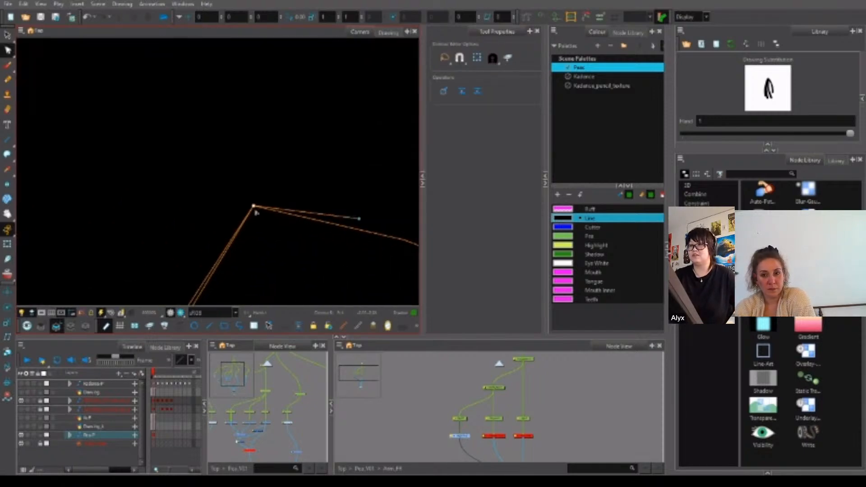
left_click(7, 307)
left_click_drag(245, 218, 254, 206)
Compare the hand pivot with the uppermost contour point of the hand once more.
key("alt+q")
left_click(7, 308)
key("alt+q")
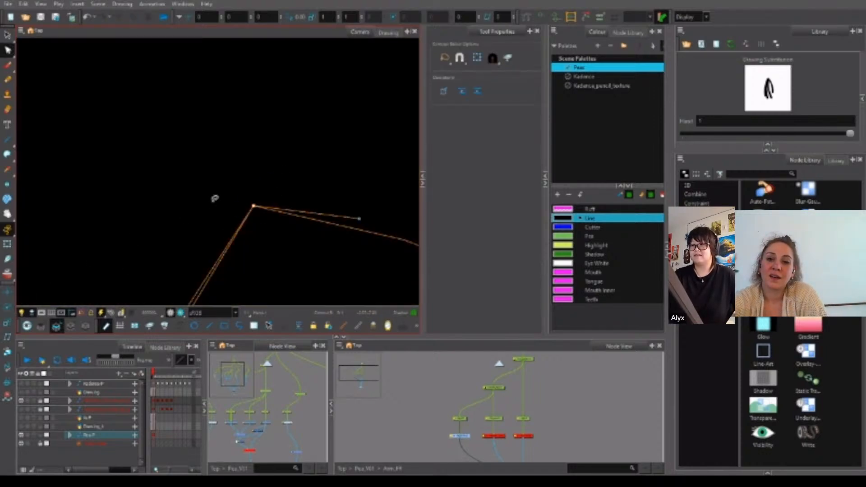
left_click(7, 308)
left_click(7, 244)
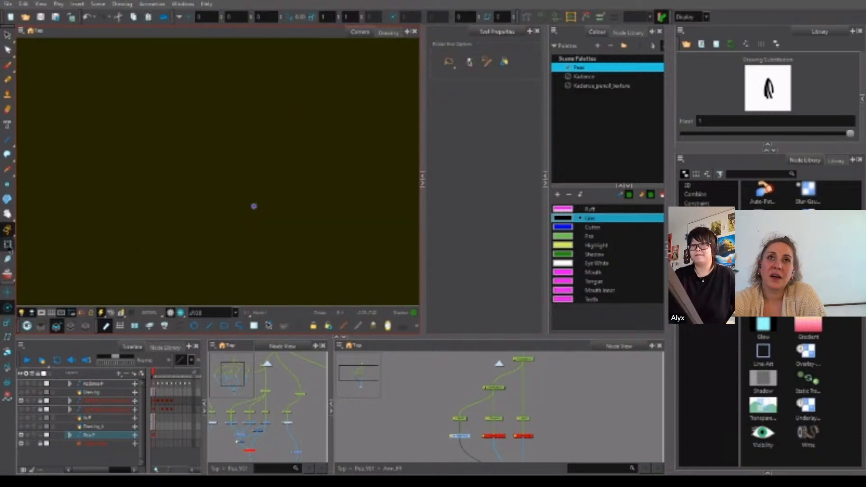
Re-enable the forearm and upper arm drawings beside the hand drawing and clear the selection.
key("1")
key("1")
key("1")
scroll(292, 212, "down", 10)
left_click(365, 231)
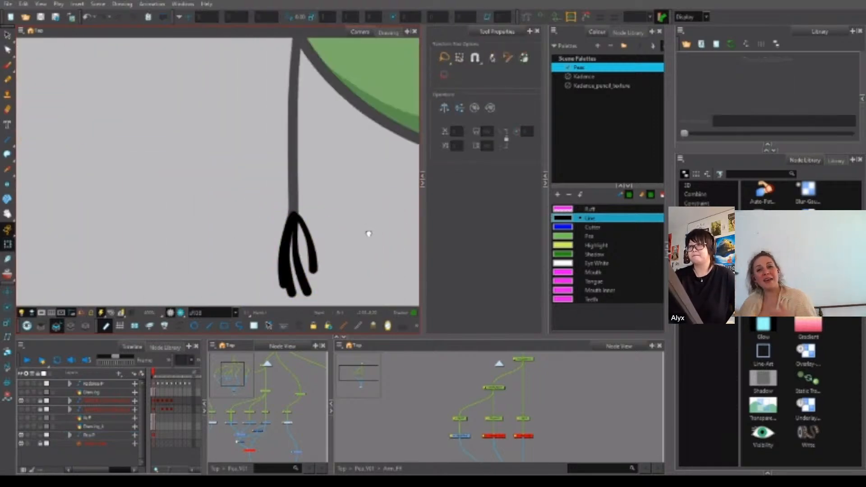
left_click_drag(365, 231, 305, 186)
scroll(305, 186, "down", 3)
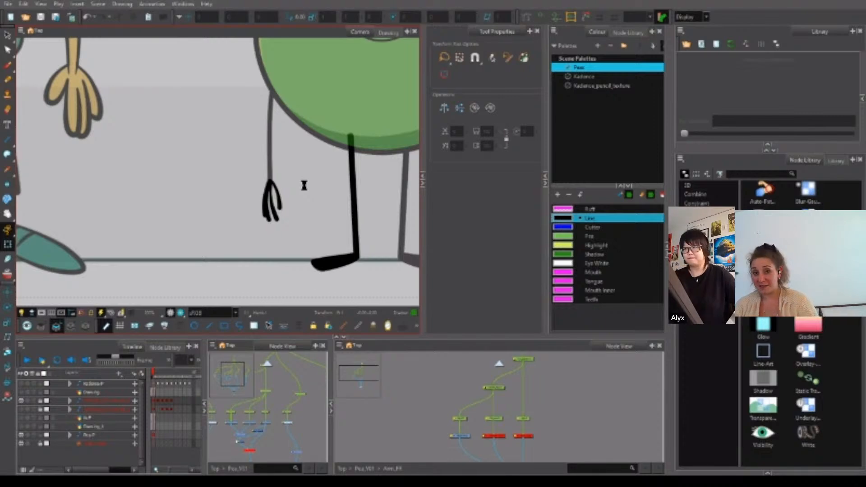
left_click(466, 435)
left_click_drag(479, 444, 568, 428)
key("alt+shift+l")
left_click(558, 425)
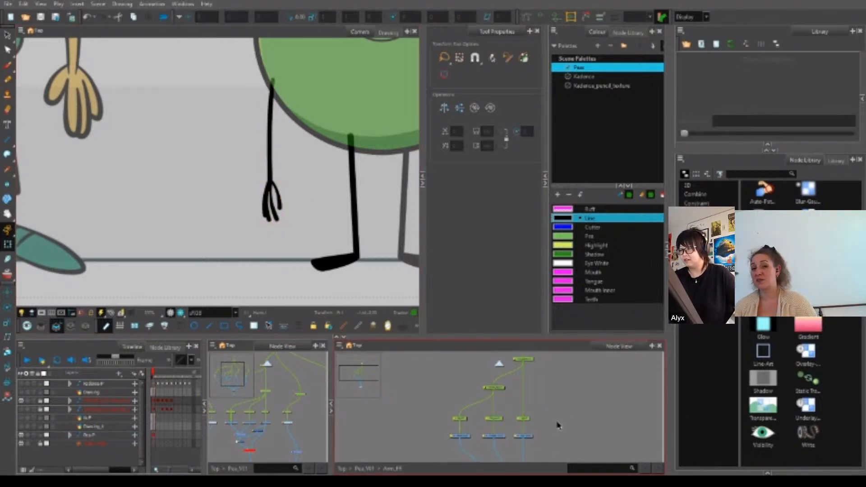
Check the pivots of the forearm and hand pegs on the first and second frames.
scroll(496, 397, "down", 2)
left_click(453, 402)
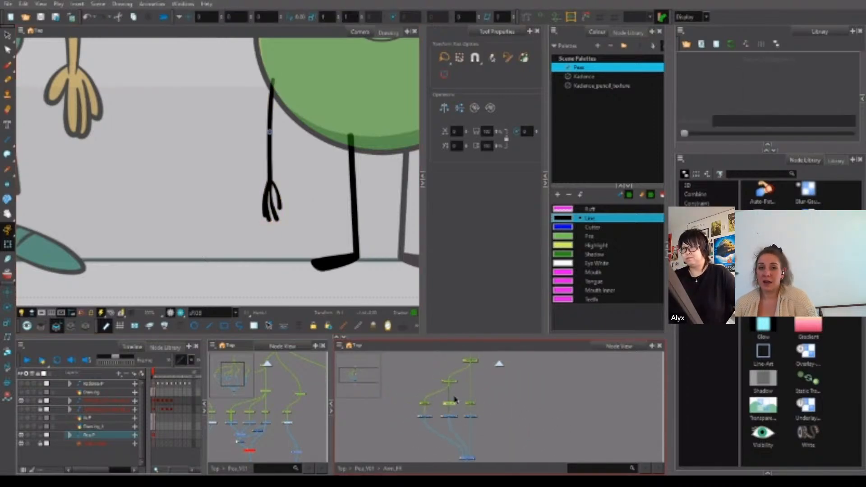
scroll(435, 406, "up", 3)
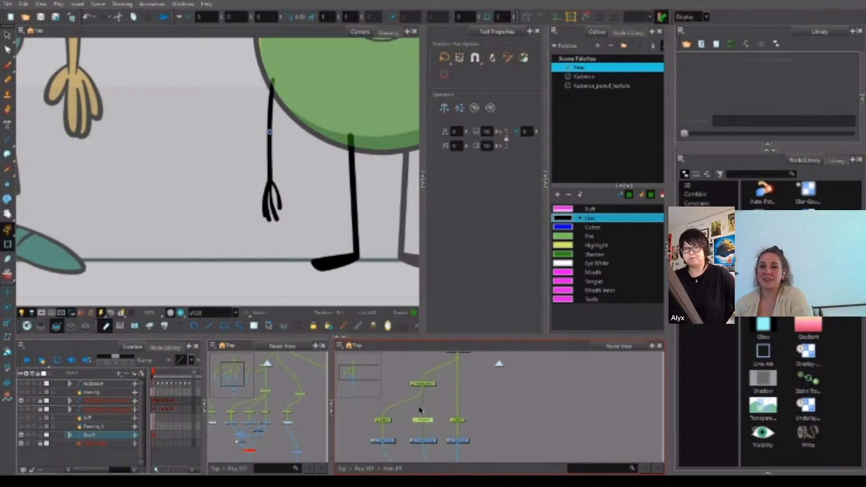
key("period")
left_click(387, 420)
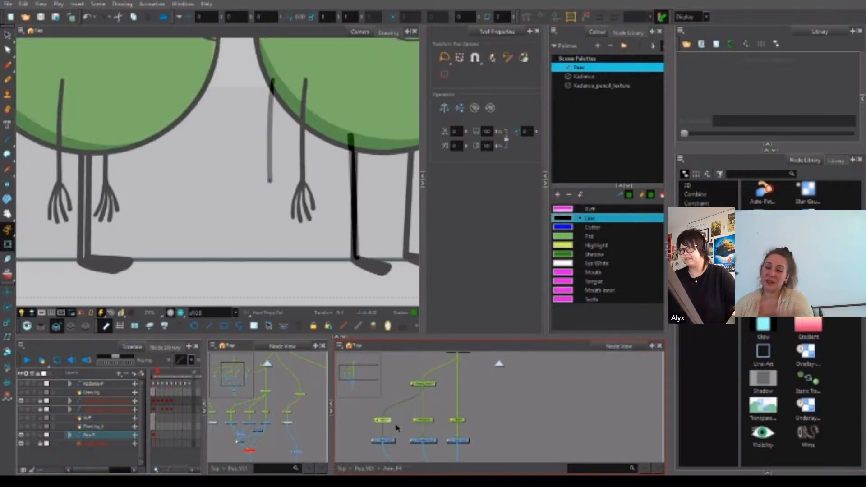
key("comma")
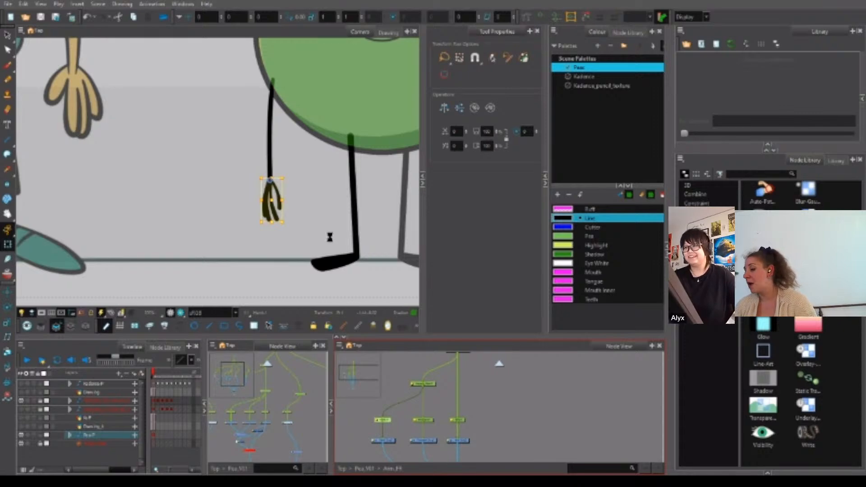
Return from the arm group to the Pea_V01 group, find the leg's nodes and select the peg above the Leg_FR group.
scroll(330, 236, "down", 3)
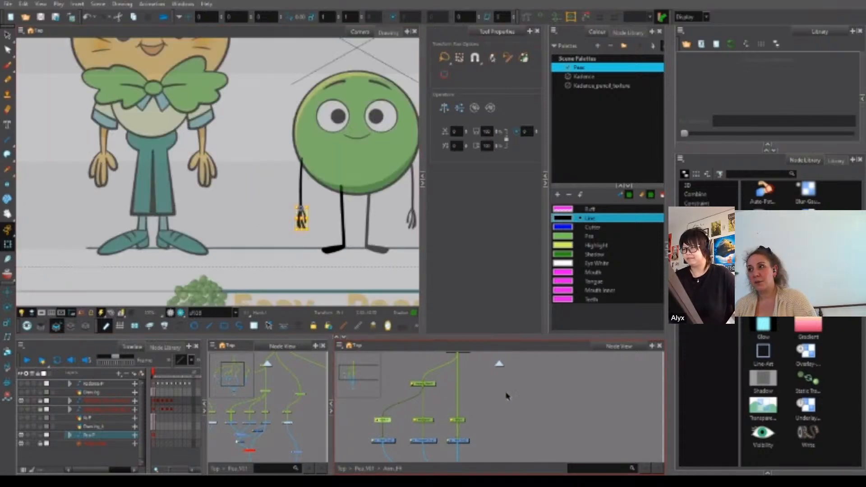
left_click(506, 396)
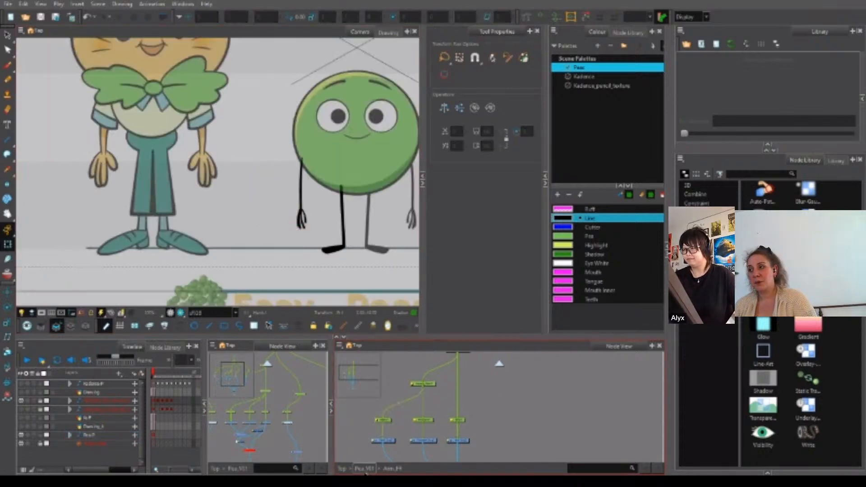
left_click(364, 468)
left_click_drag(526, 425, 465, 392)
left_click(446, 394)
key("d")
left_click(517, 394)
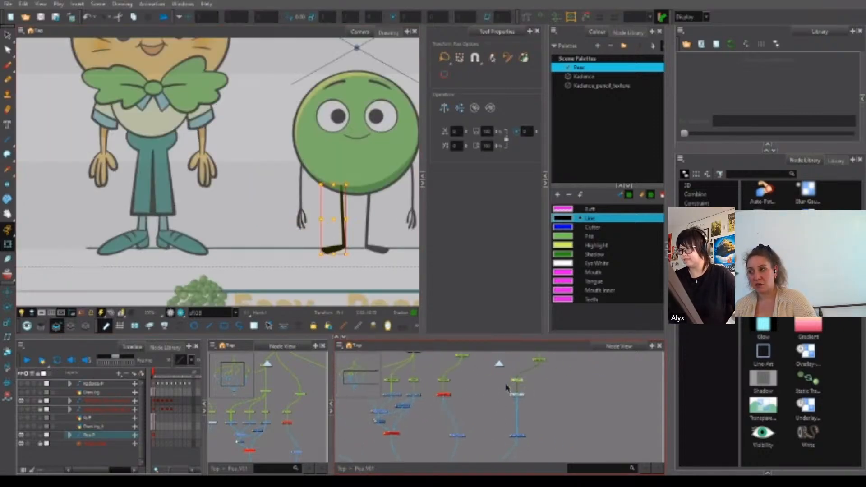
left_click_drag(536, 377, 511, 386)
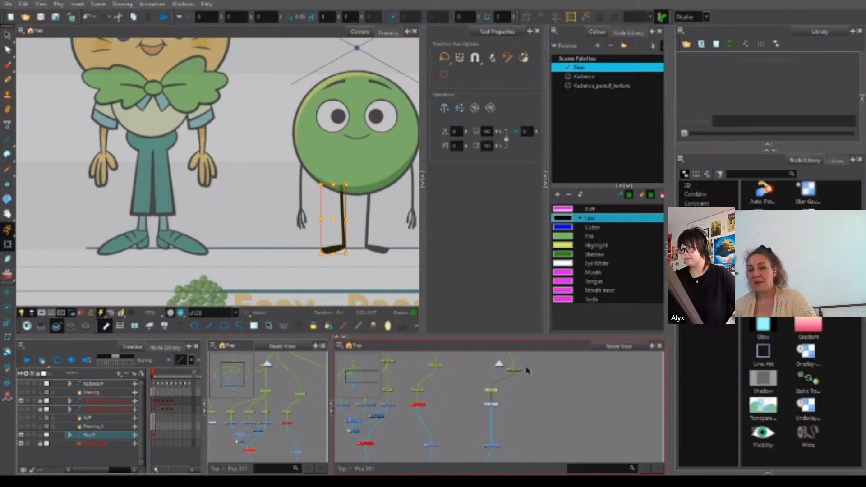
Move the pivot of the Leg_FR group's peg onto the rounded upper end of the leg.
left_click(7, 307)
scroll(344, 174, "up", 5)
left_click_drag(349, 90, 337, 206)
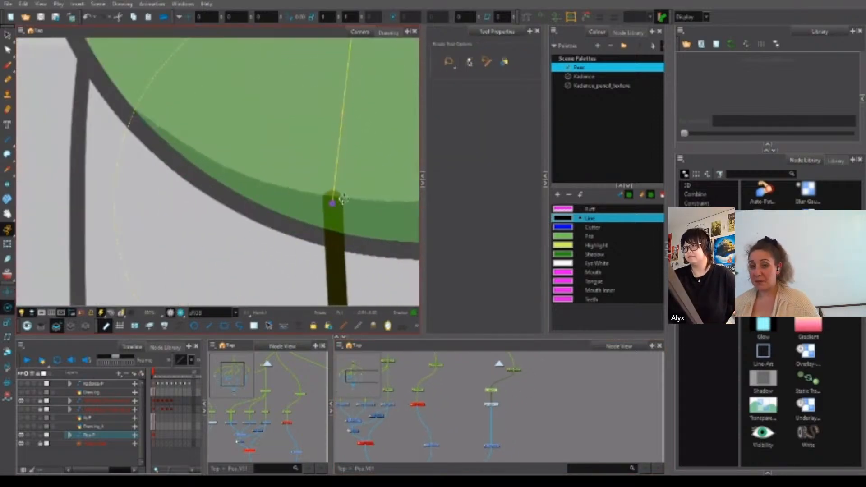
Open the Leg_FR group in the second node view while keeping the Pea_V01 level open in the first.
scroll(494, 406, "up", 5)
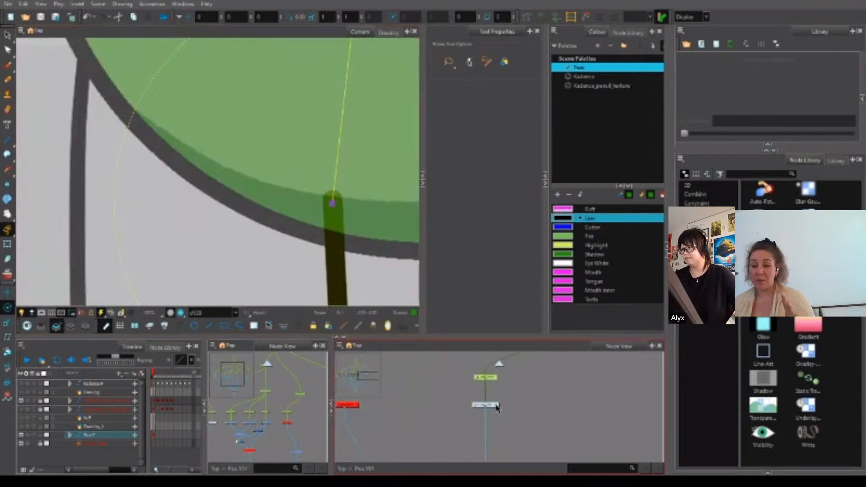
left_click(297, 424)
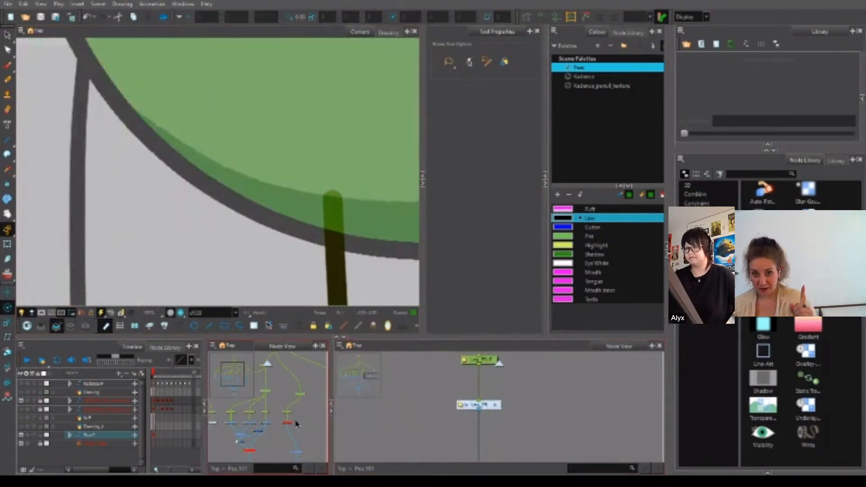
scroll(297, 424, "up", 3)
scroll(289, 417, "up", 3)
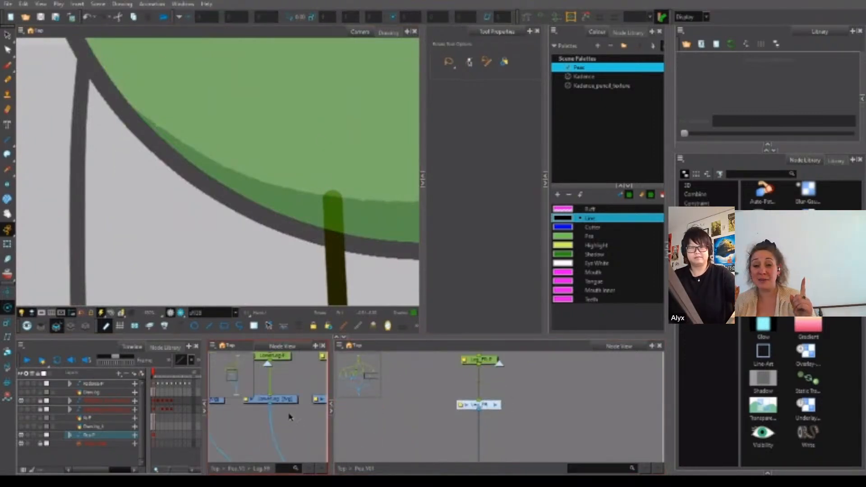
scroll(288, 394, "down", 5)
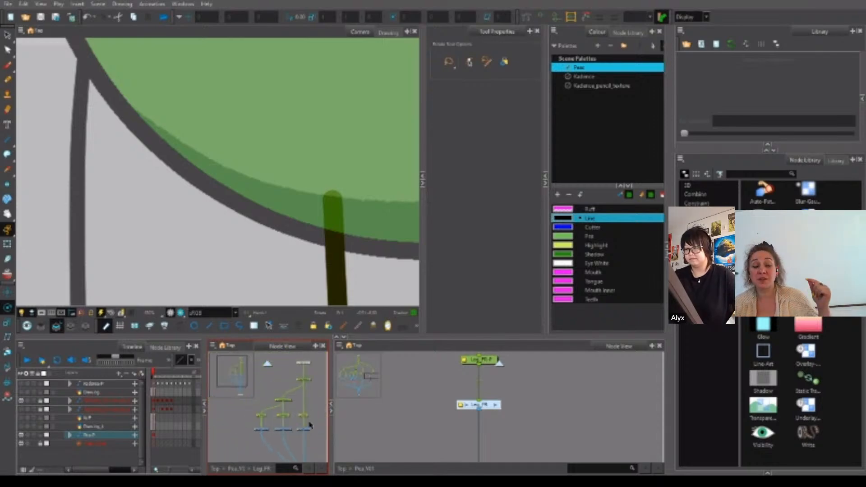
Select the full leg line drawing in the group and examine the end points of its centreline.
left_click(303, 432)
left_click(304, 432)
key("alt+s")
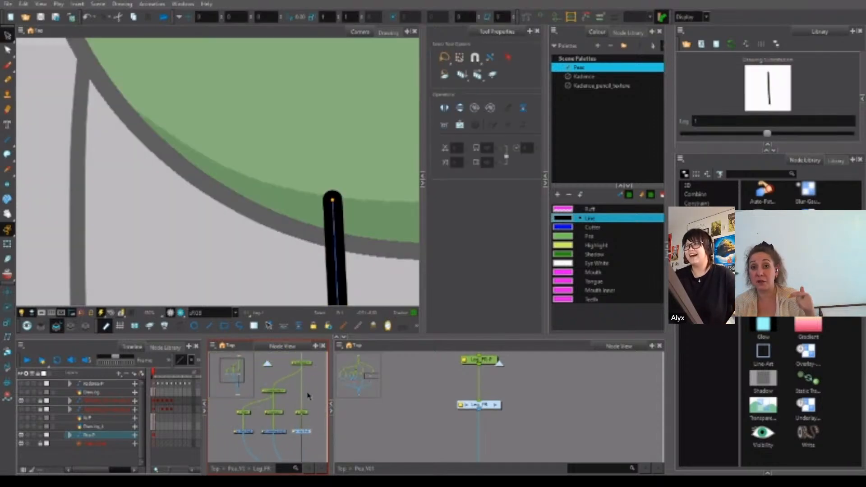
left_click(348, 230)
scroll(334, 199, "down", 5)
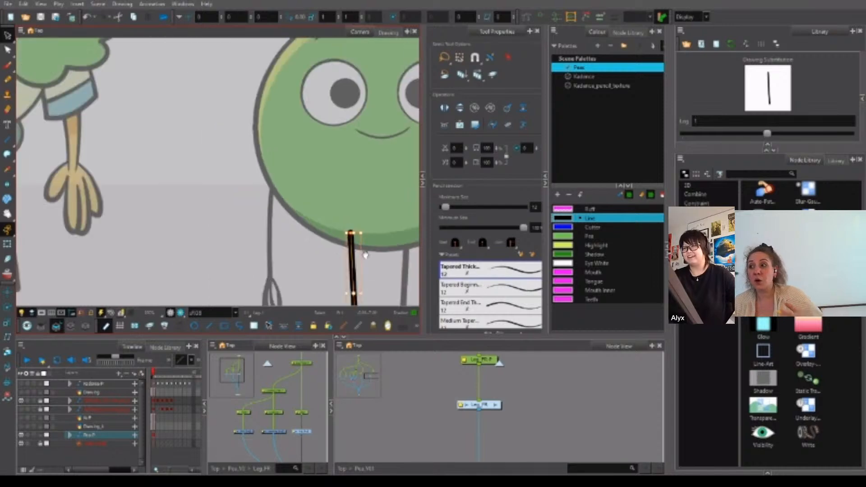
left_click(334, 199)
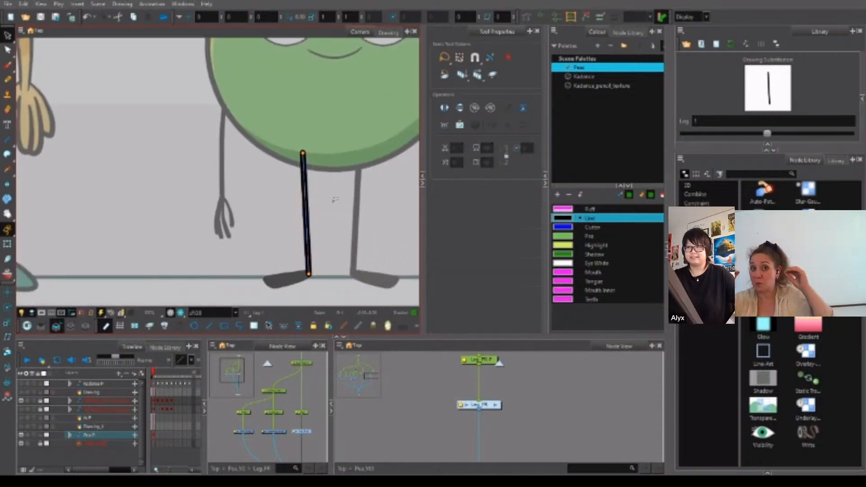
Draw a short pencil stroke in the Shadow colour across the upper part of the leg line.
key("alt+/")
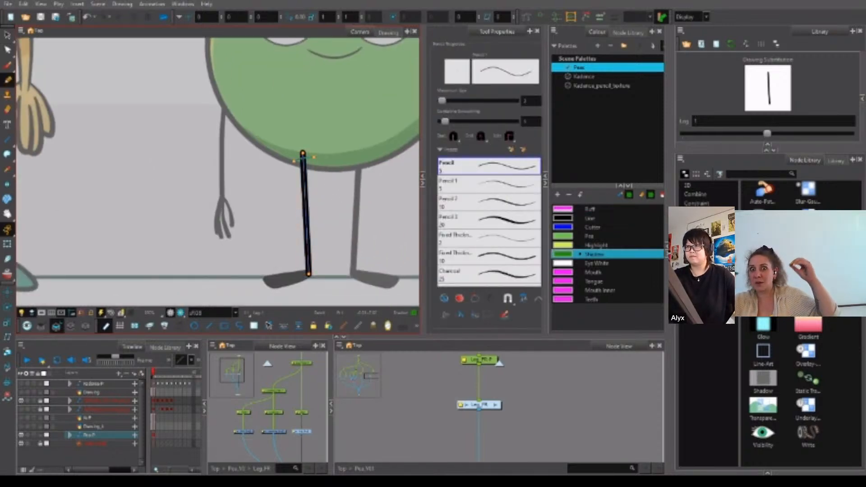
scroll(303, 153, "up", 5)
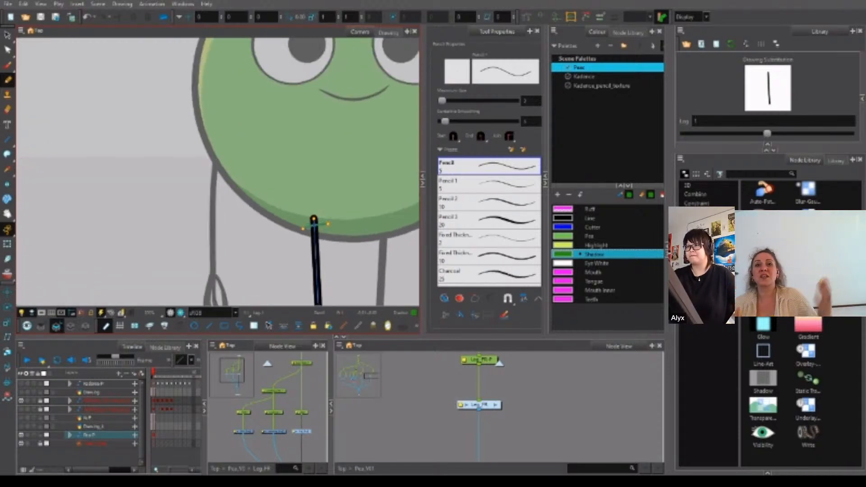
mouse_move(277, 241)
left_mouse_down()
mouse_move(340, 228)
mouse_move(340, 239)
left_mouse_up()
Snap the inner end of the green stroke onto the uppermost centreline point of the leg with the contour editor.
key("alt+s")
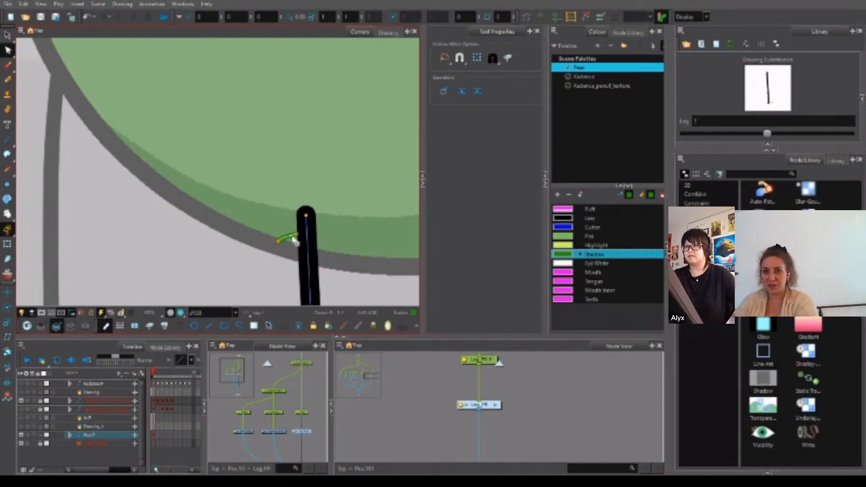
scroll(303, 243, "up", 3)
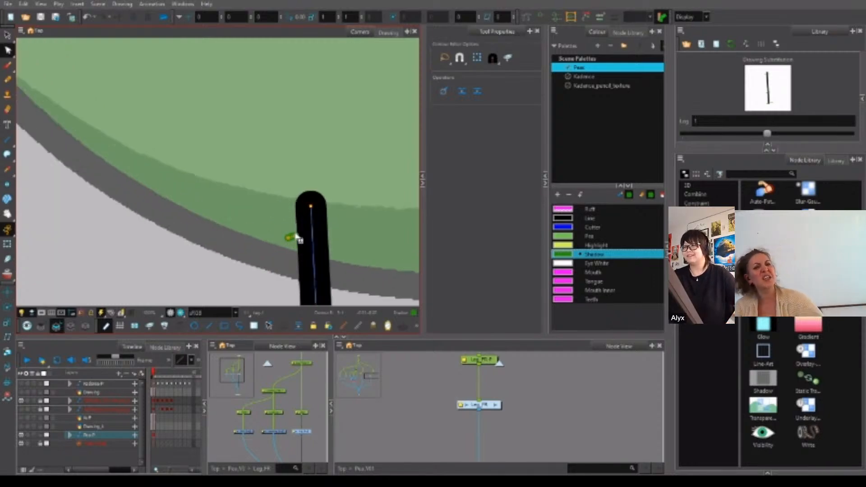
left_click_drag(327, 182, 326, 176)
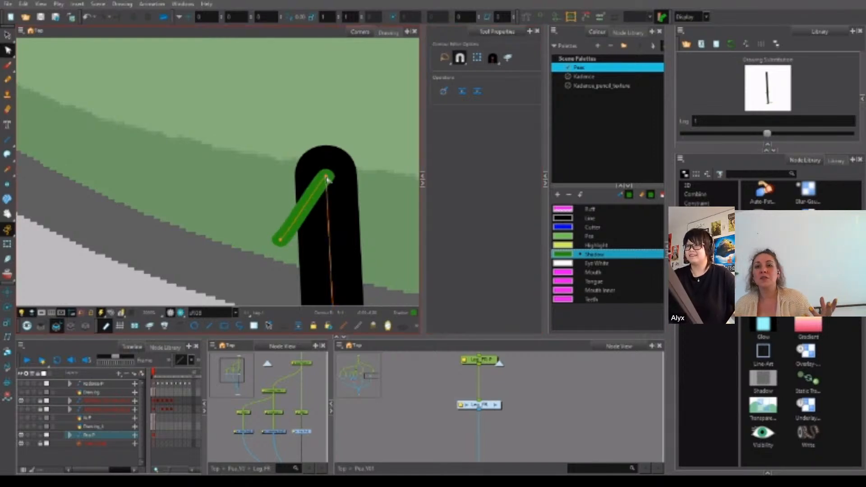
Try to shorten the green stroke to a dot at the leg's uppermost centreline point with snapping enabled.
key("Delete")
key("ctrl+z")
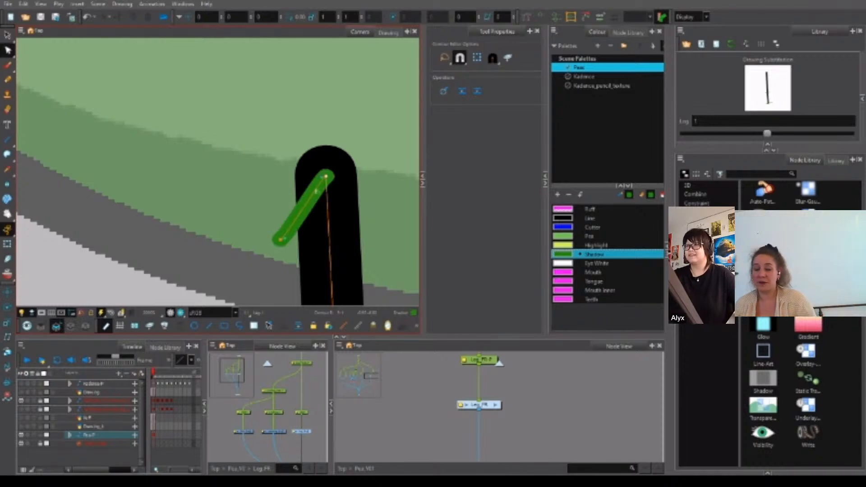
key("Delete")
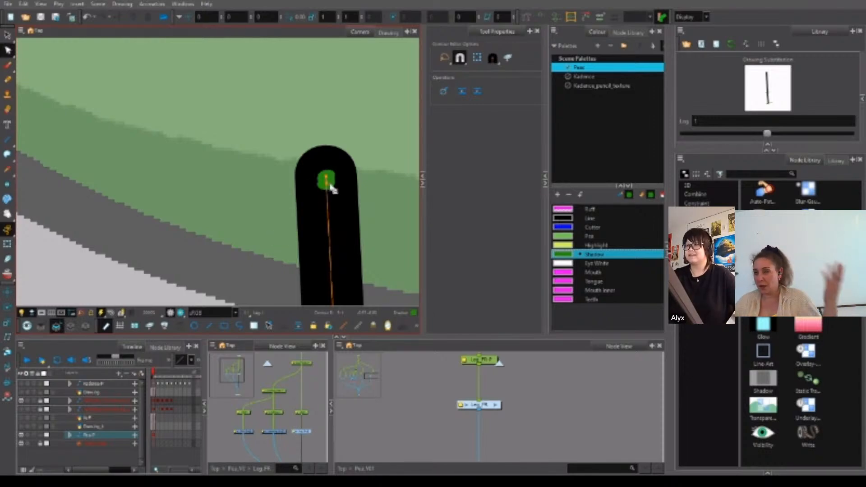
scroll(326, 176, "up", 5)
key("Delete")
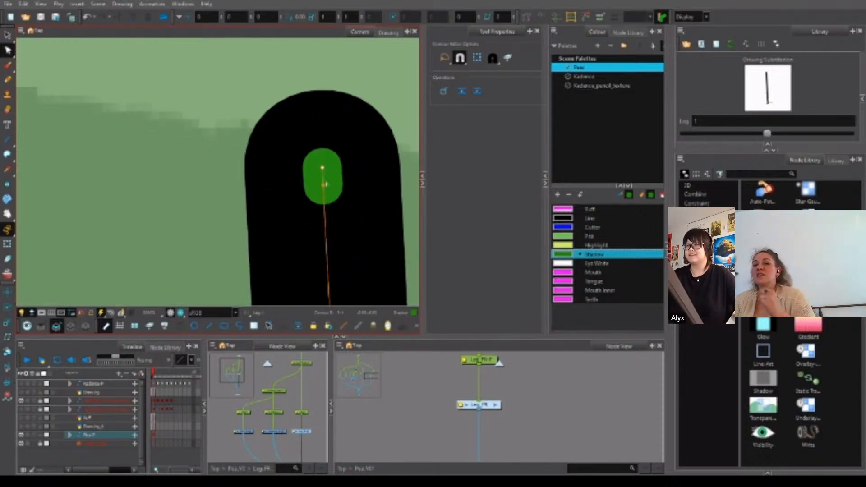
key("Delete")
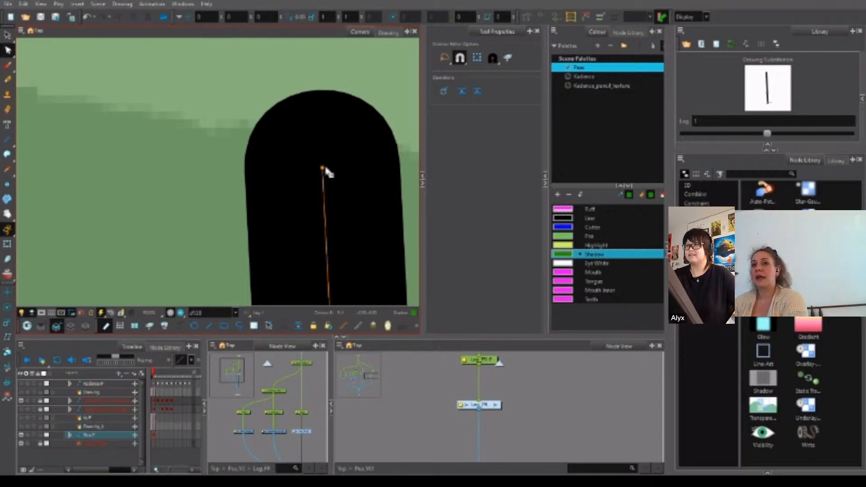
key("ctrl+z")
scroll(326, 183, "up", 1)
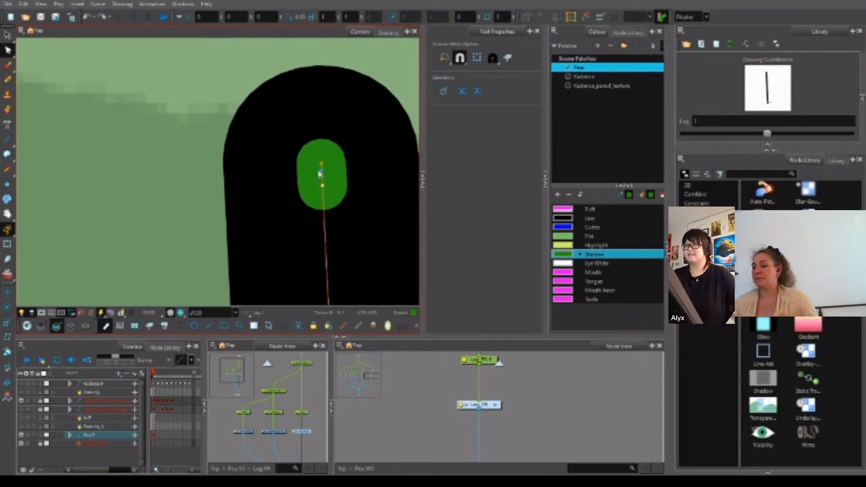
left_click_drag(319, 171, 321, 166)
key("ctrl+z")
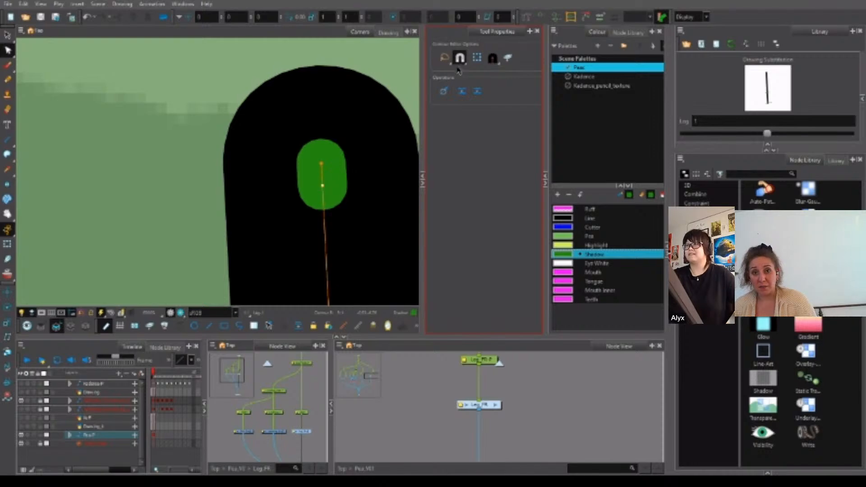
Try to shift the green stroke sideways off the leg's centreline, and undo the changes back to the diagonal stroke.
key("alt+s")
left_click(334, 174)
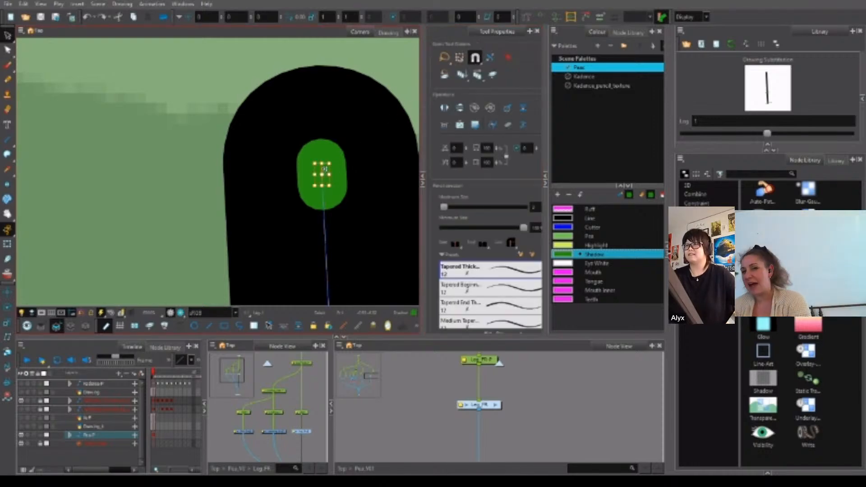
left_click_drag(325, 169, 312, 168)
key("alt+q")
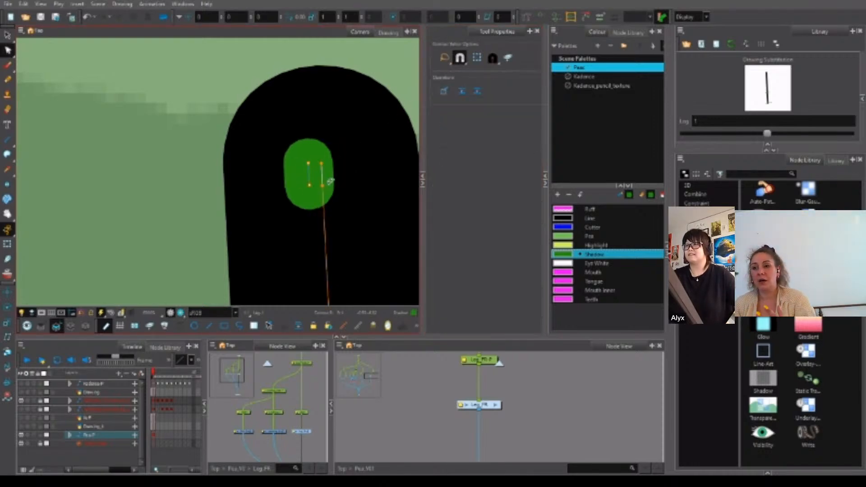
key("ctrl+z")
key("ctrl+z")
key("ctrl+z")
key("ctrl+z")
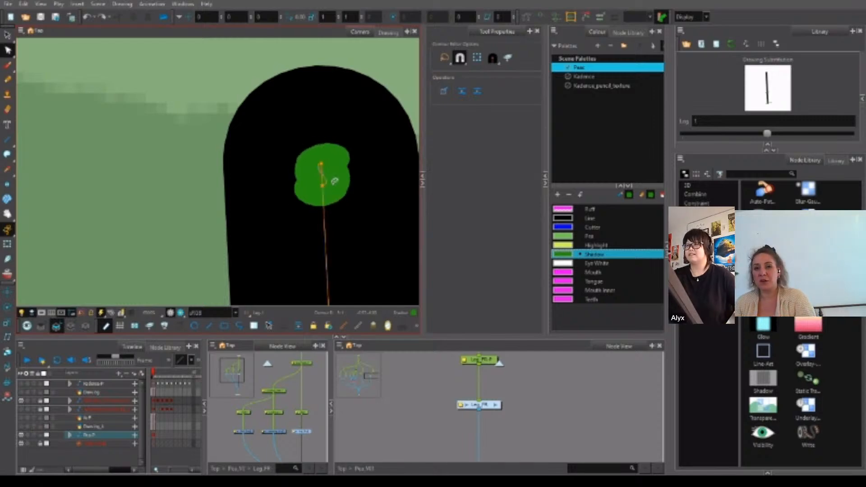
scroll(383, 140, "down", 2)
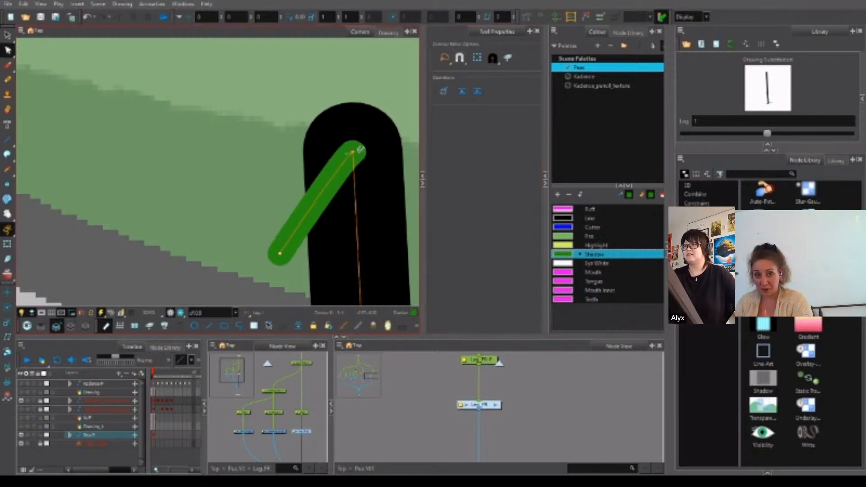
Shorten the green stroke with snapping disabled until it forms a round marker on the leg's uppermost centreline point.
left_click_drag(364, 207, 340, 176)
left_click(459, 57)
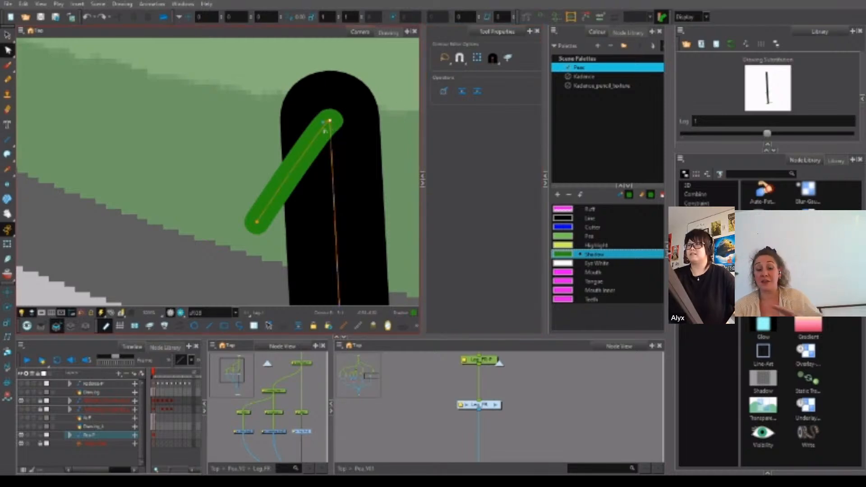
key("Delete")
scroll(330, 122, "up", 4)
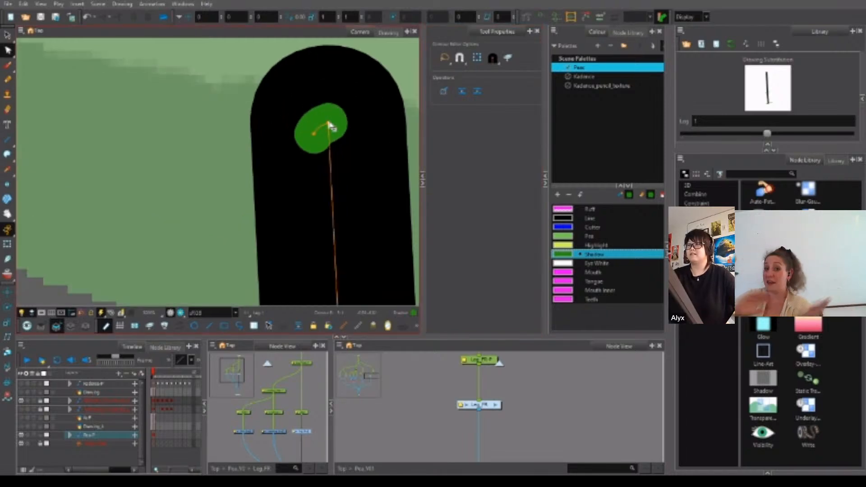
key("Delete")
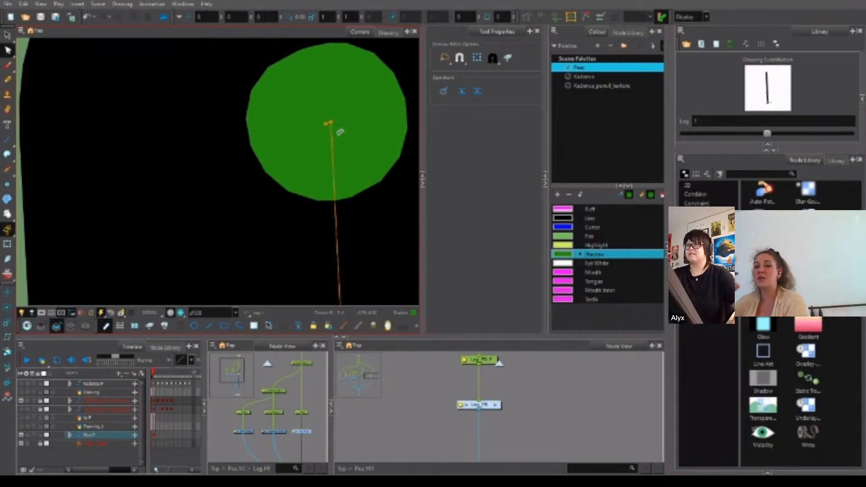
Select the leg line drawing's own peg and move its pivot onto the green marker at the leg's upper end.
left_click(110, 237)
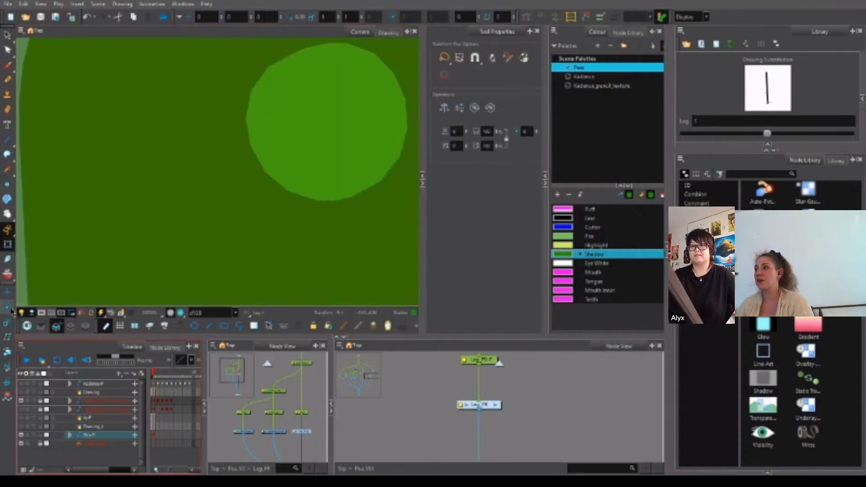
left_click_drag(498, 385, 497, 395)
left_click(302, 413)
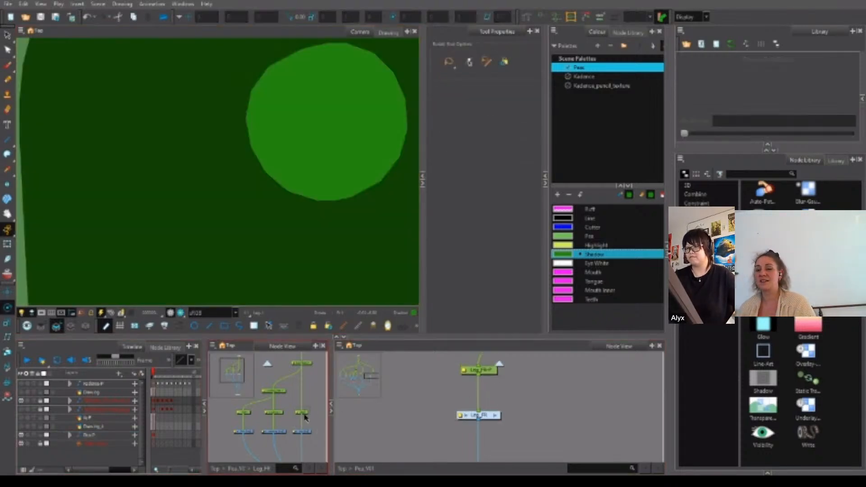
scroll(313, 357, "down", 1)
scroll(326, 201, "down", 1)
scroll(325, 180, "down", 5)
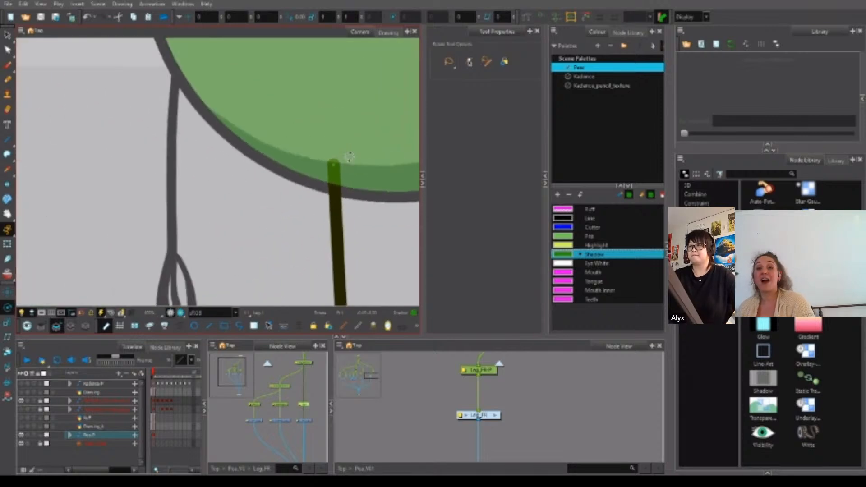
scroll(353, 155, "down", 3)
scroll(362, 110, "up", 2)
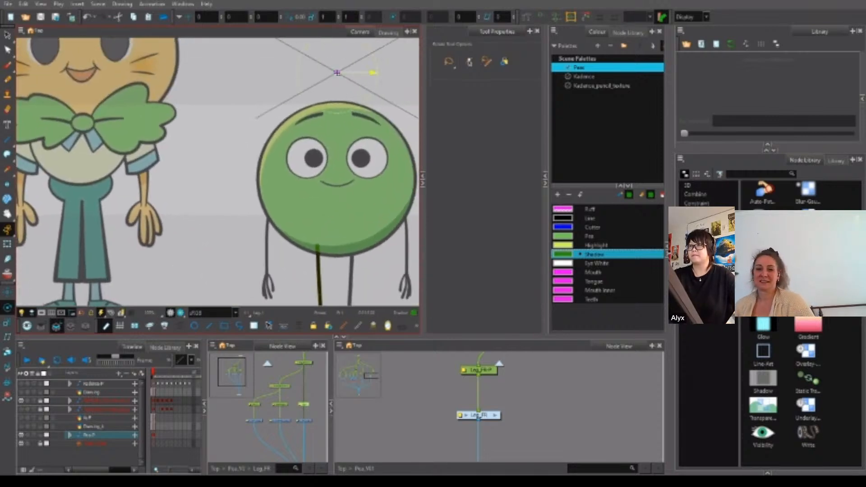
scroll(312, 253, "up", 8)
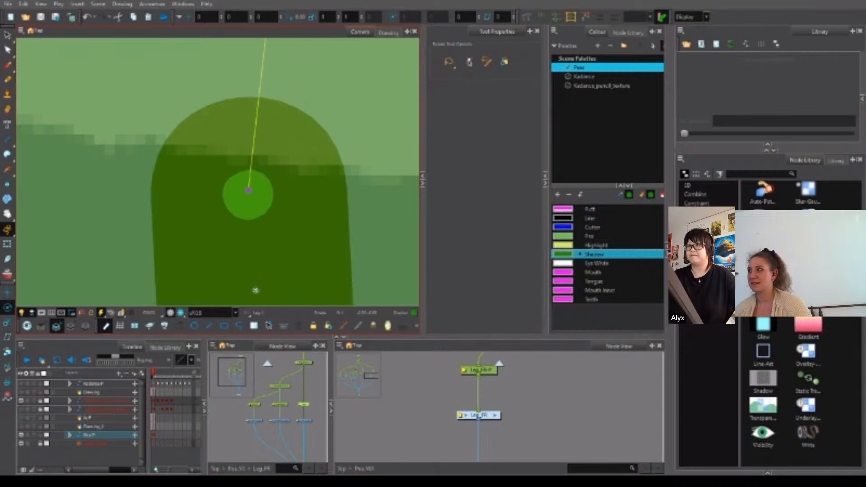
Nudge the leg peg's pivot onto the centre of the green marker at the leg's upper end and delete that marker.
left_click_drag(255, 290, 257, 293)
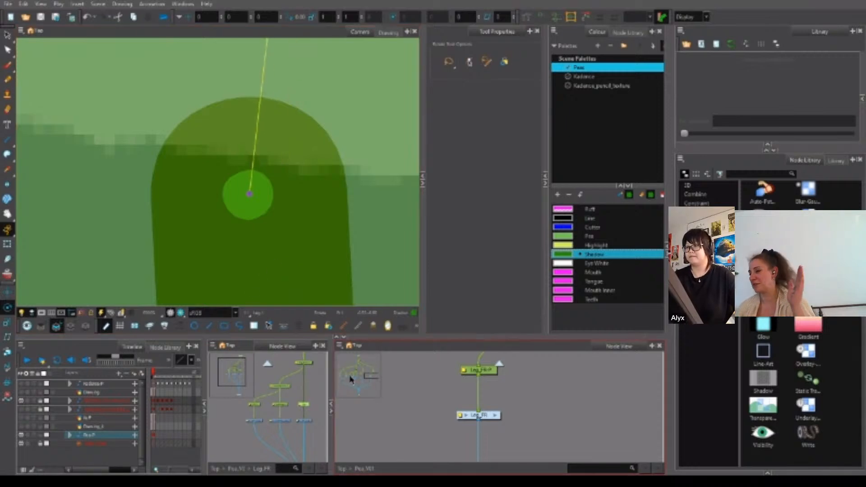
left_click(305, 420)
key("alt+s")
left_click(252, 198)
key("Escape")
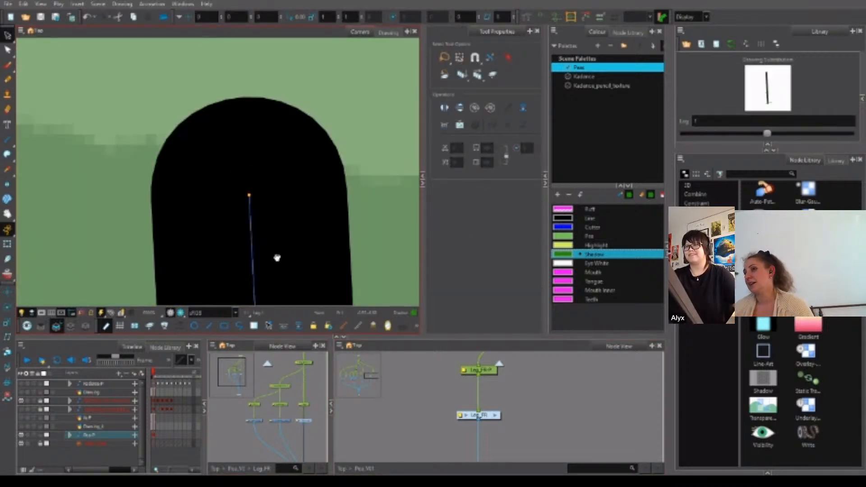
With snapping enabled, reshape the green stroke at the knee so its end point sits on the leg's centreline.
scroll(276, 255, "down", 10)
scroll(315, 224, "down", 2)
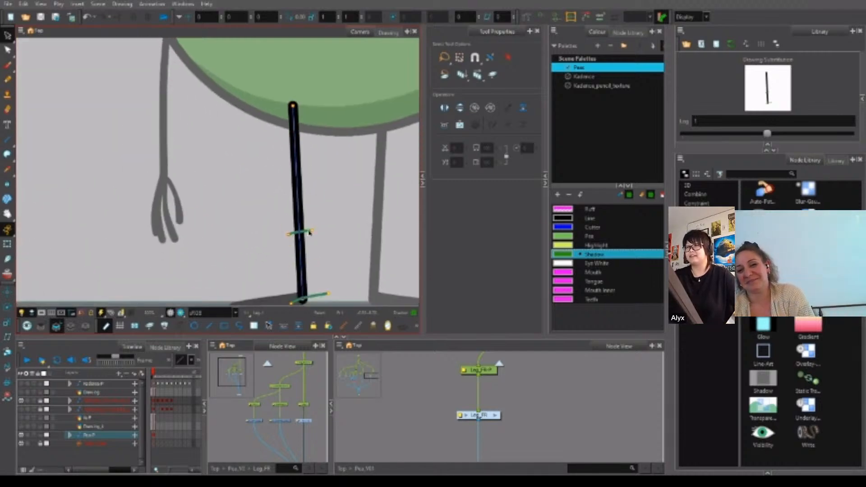
key("alt+q")
scroll(309, 219, "up", 3)
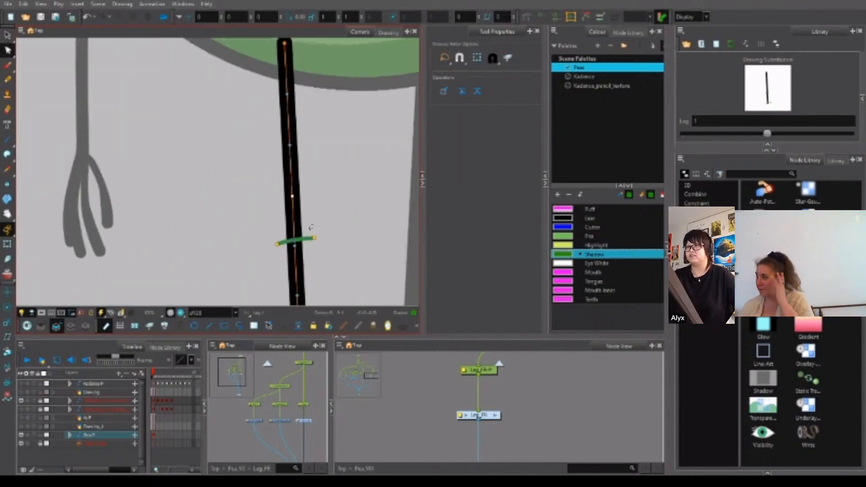
left_click(310, 238)
left_click(465, 60)
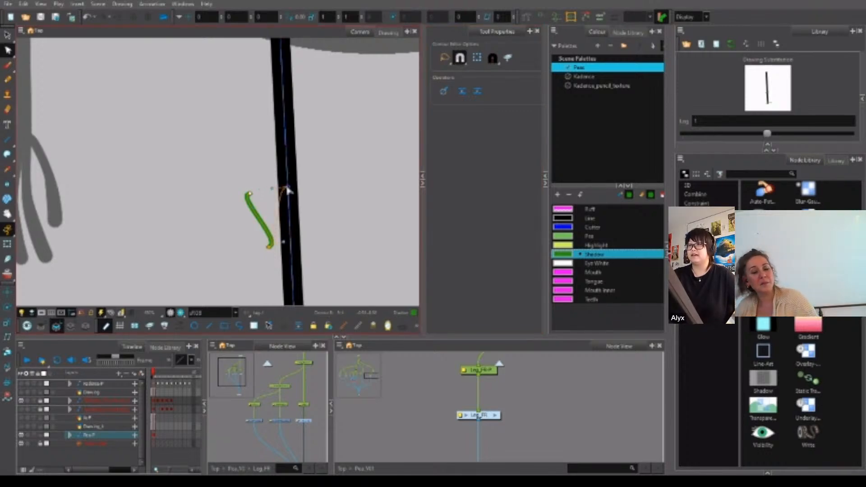
left_click_drag(289, 189, 288, 187)
left_click(376, 139)
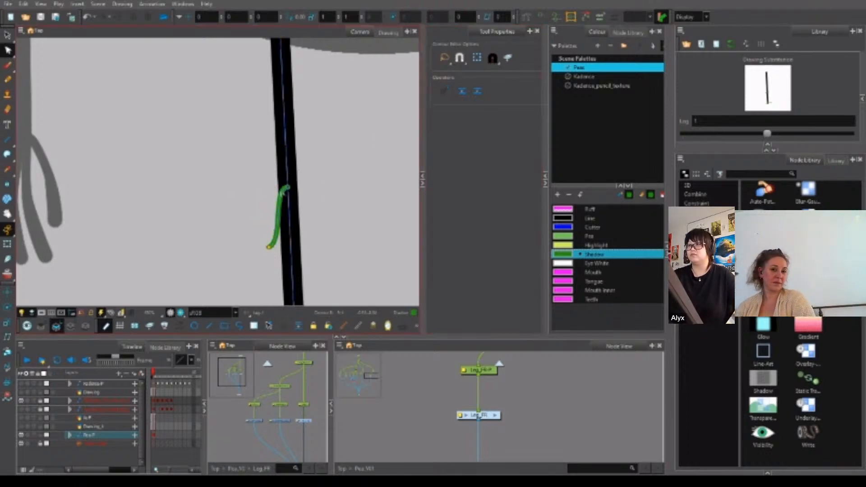
Remove the extra piece of the knee's green stroke and shorten the rest into a small marker on the leg's centreline.
left_click(278, 212)
key("Delete")
left_click(316, 183)
scroll(288, 188, "up", 1)
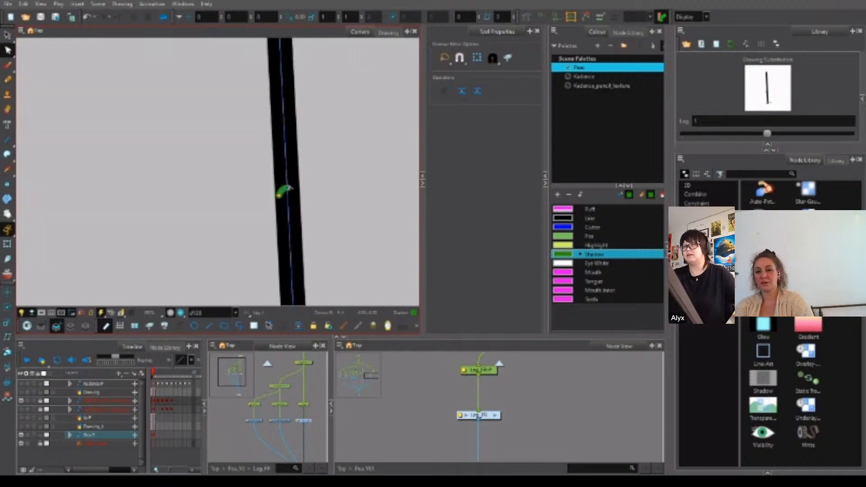
scroll(284, 192, "up", 3)
left_click(284, 190)
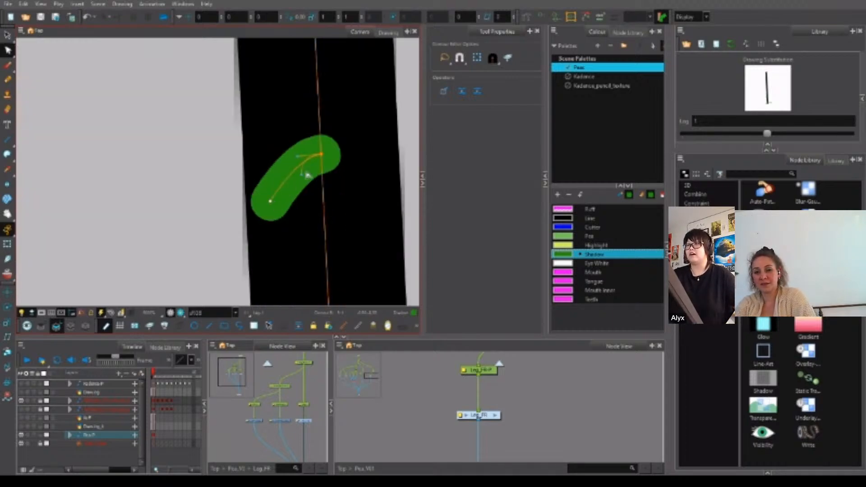
left_click_drag(332, 160, 348, 156)
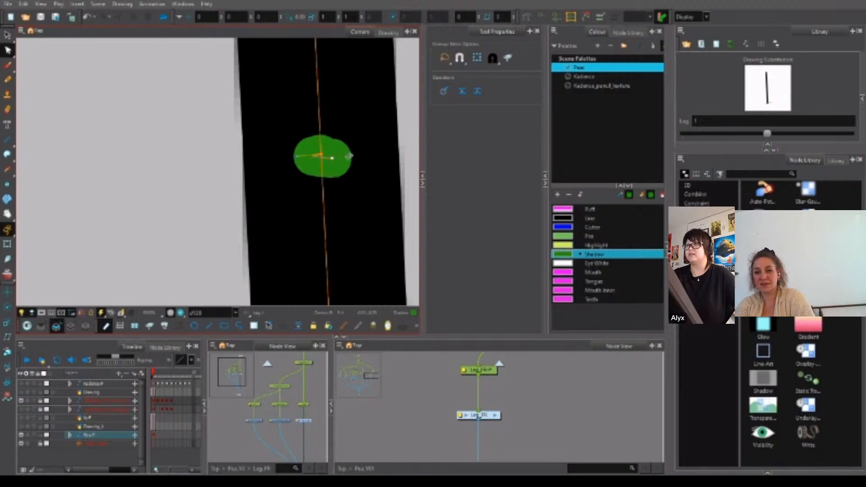
Select the peg above the middle drawing in the leg group and move its pivot onto the green knee marker.
left_click(7, 244)
left_click(7, 308)
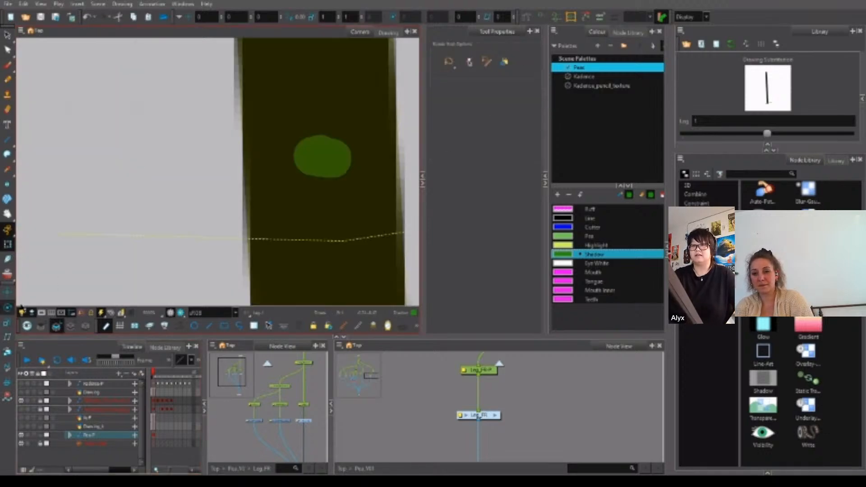
scroll(257, 212, "down", 1)
scroll(343, 202, "down", 4)
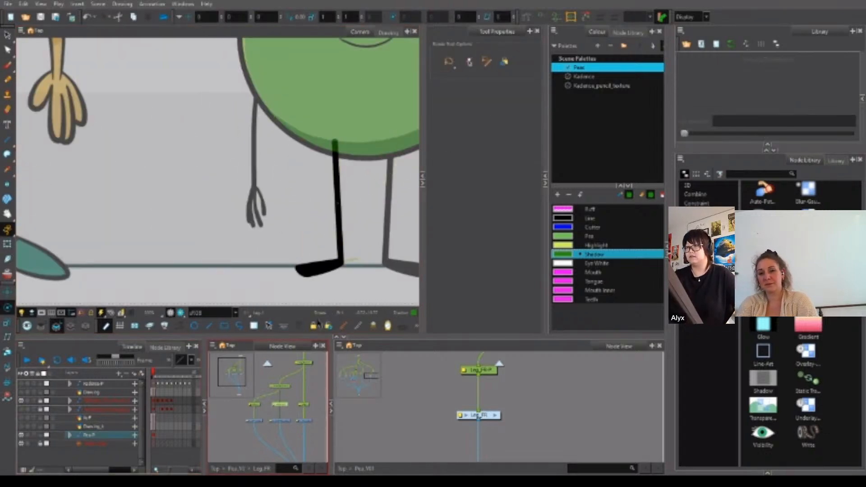
scroll(356, 77, "up", 5)
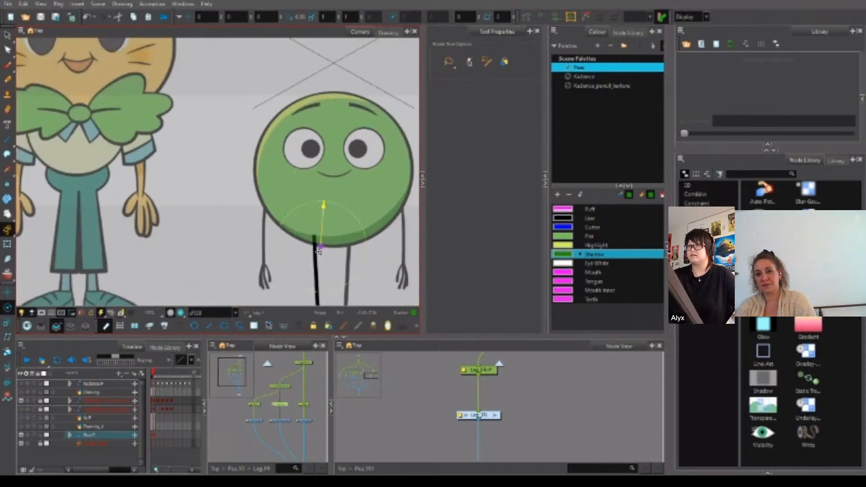
scroll(317, 274, "up", 5)
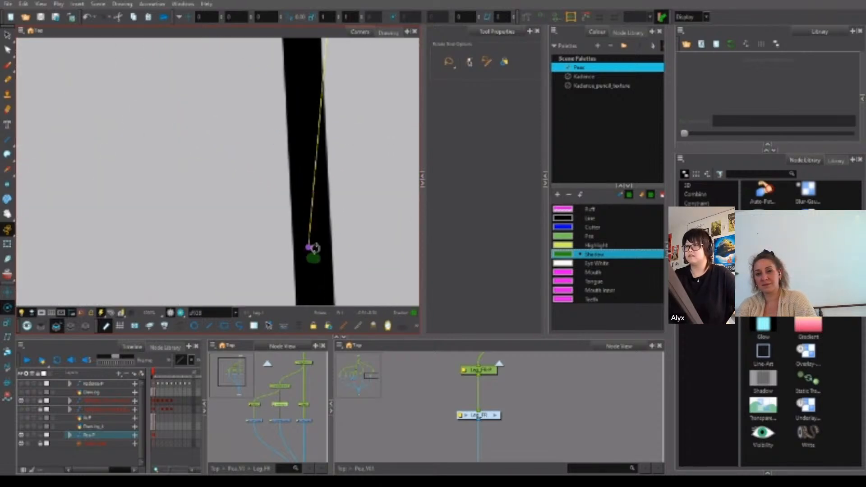
left_click_drag(306, 248, 315, 267)
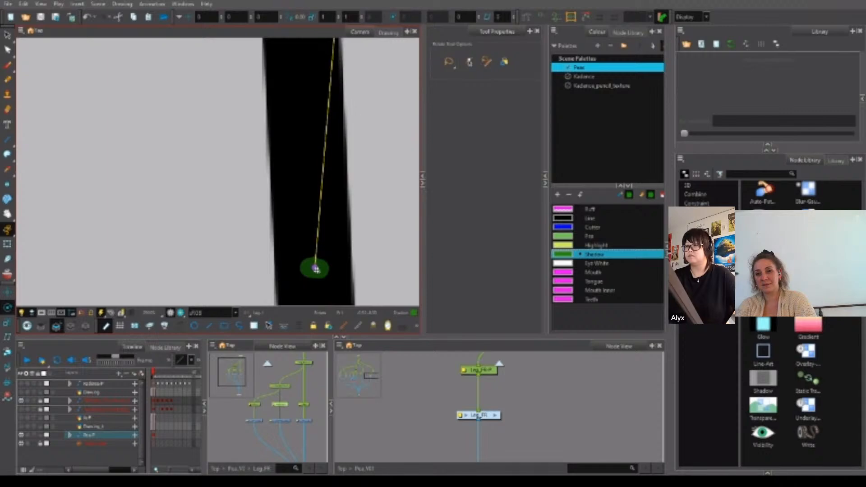
scroll(317, 269, "up", 2)
scroll(329, 254, "down", 2)
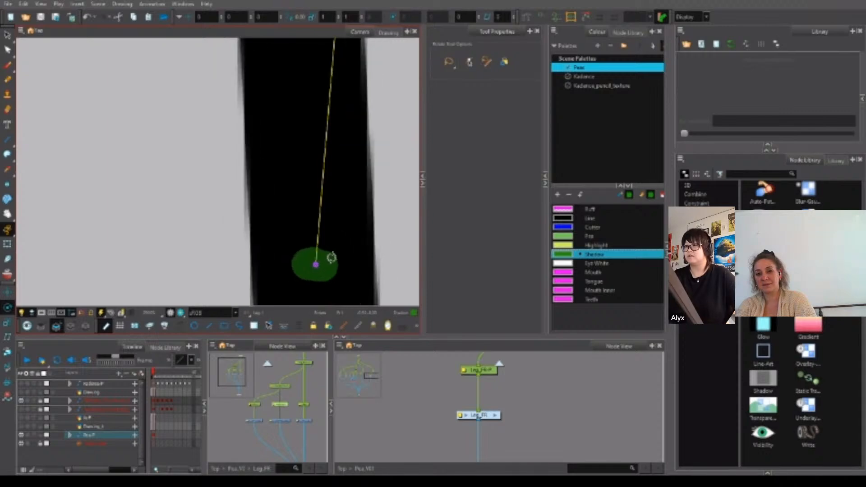
Delete the green knee marker from the leg line drawing.
key("alt+s")
left_click(280, 421)
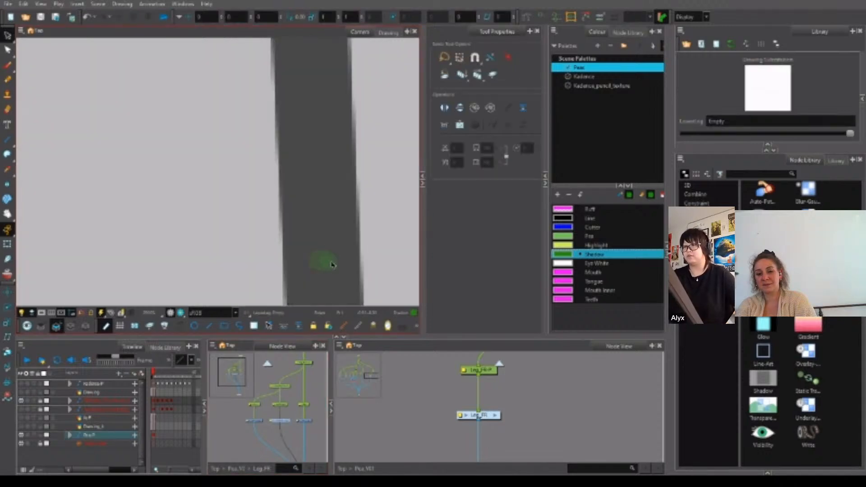
left_click(303, 421)
left_click(325, 257)
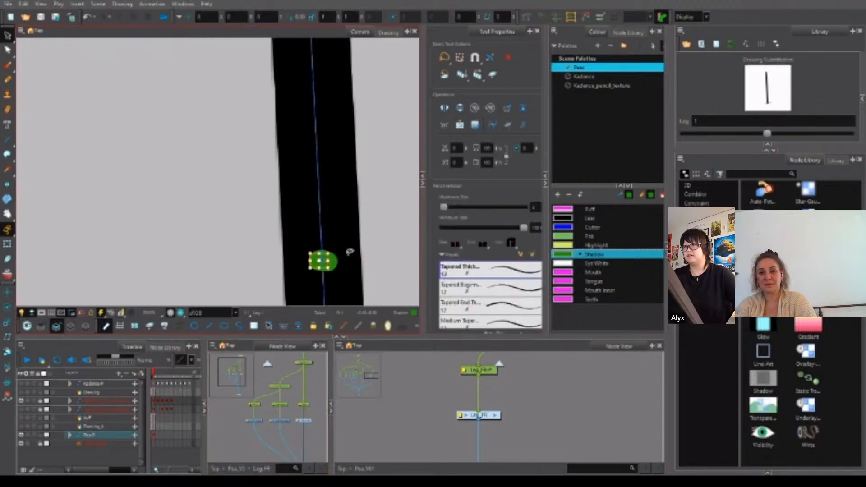
key("Delete")
Trim the green stroke at the ankle by deleting its points over the leg, and delete the outer leftover piece.
scroll(383, 243, "down", 4)
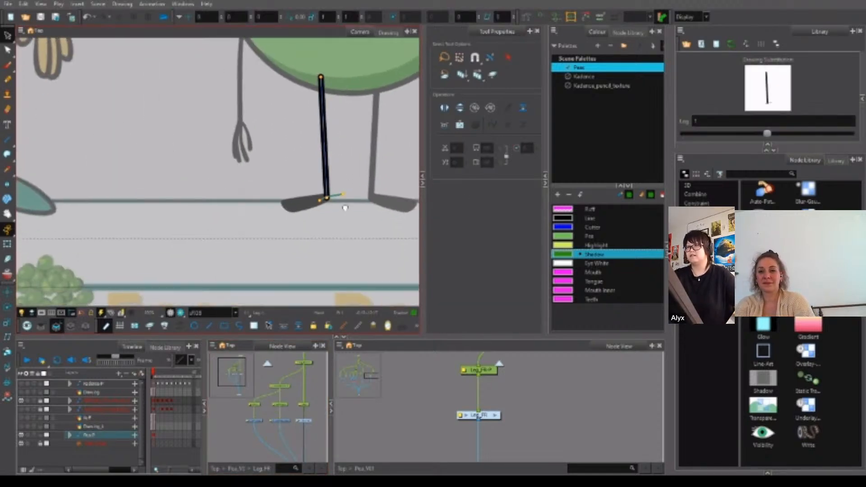
scroll(328, 183, "up", 5)
key("alt+q")
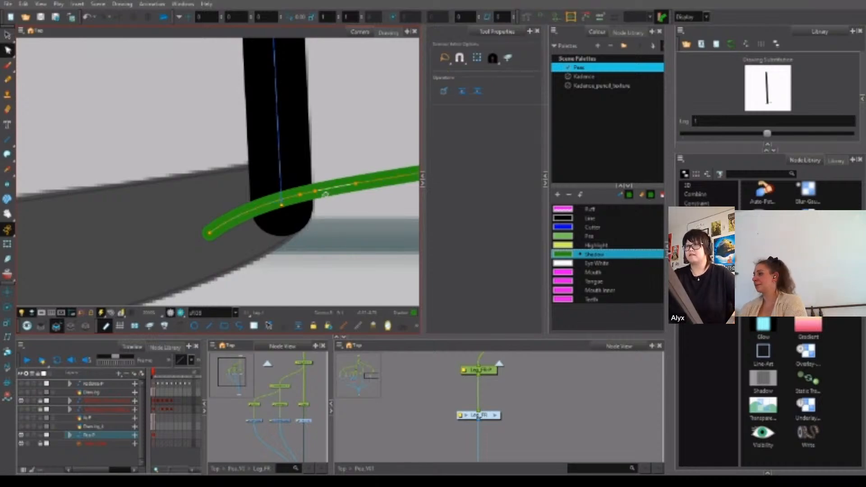
key("Delete")
left_click(292, 199)
key("Delete")
left_click_drag(415, 191, 364, 211)
key("alt+s")
left_click(356, 194)
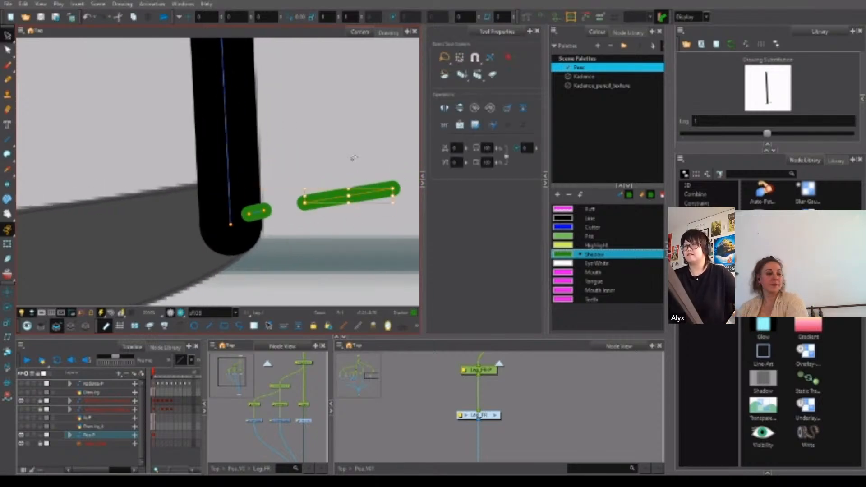
key("Delete")
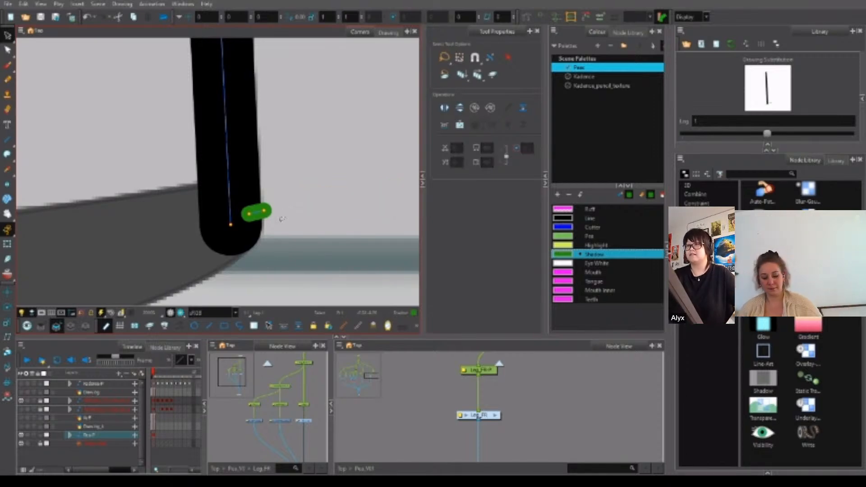
Reduce the maximum thickness of the short green stroke left beside the leg's lower end.
scroll(223, 217, "up", 3)
key("alt+q")
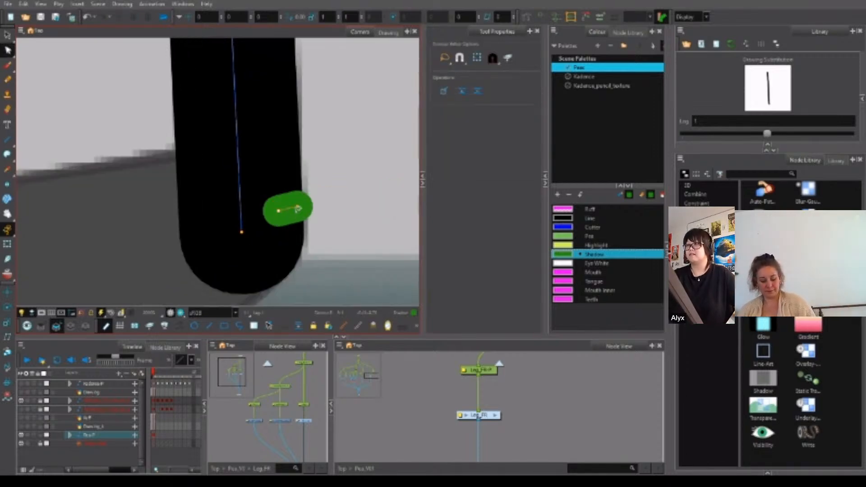
key("alt+s")
left_click(305, 205)
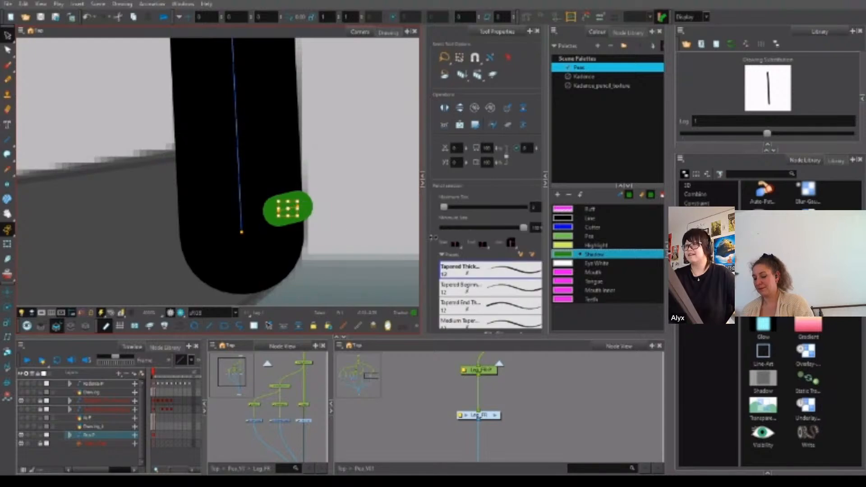
left_click(627, 32)
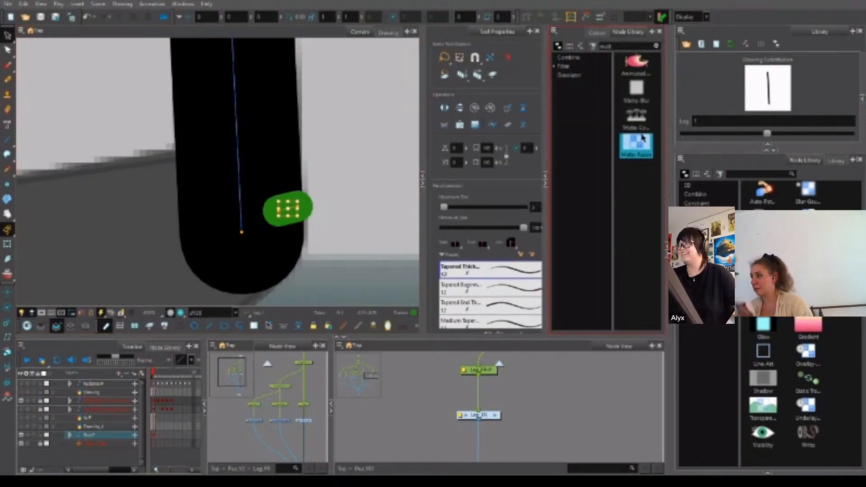
left_click(595, 31)
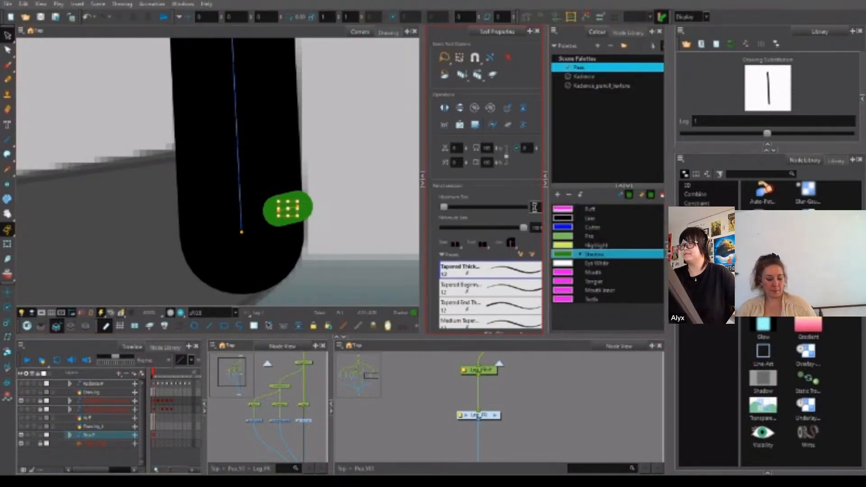
key("Return")
left_click(387, 187)
Move both ends of the thin green stroke onto the leg's lowest centreline point, forming a small round marker.
scroll(288, 210, "up", 2)
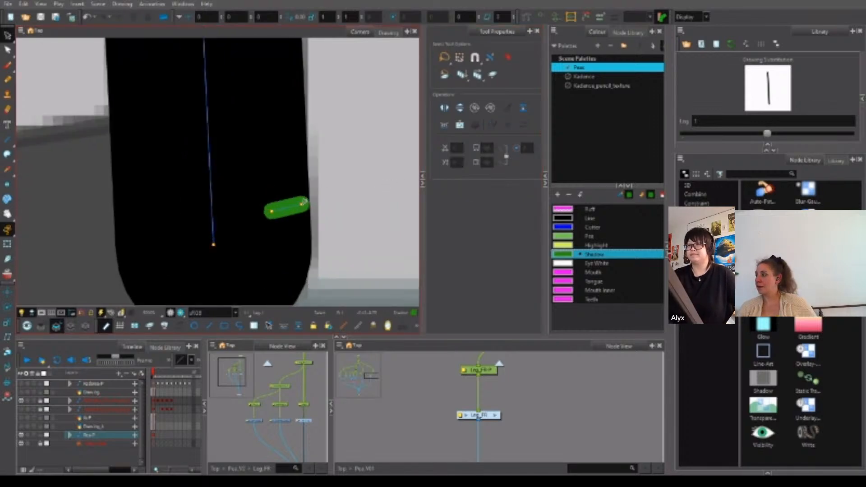
key("alt+q")
left_click_drag(301, 204, 214, 244)
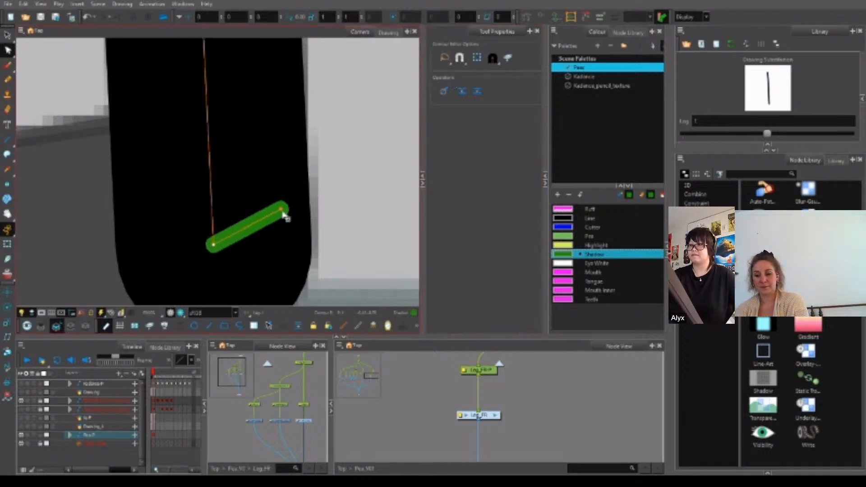
left_click_drag(281, 209, 218, 240)
scroll(218, 240, "up", 4)
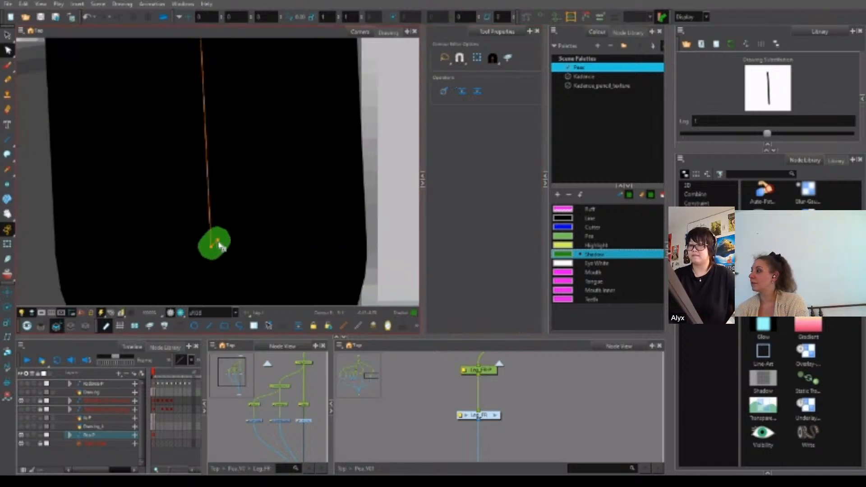
scroll(210, 246, "down", 5)
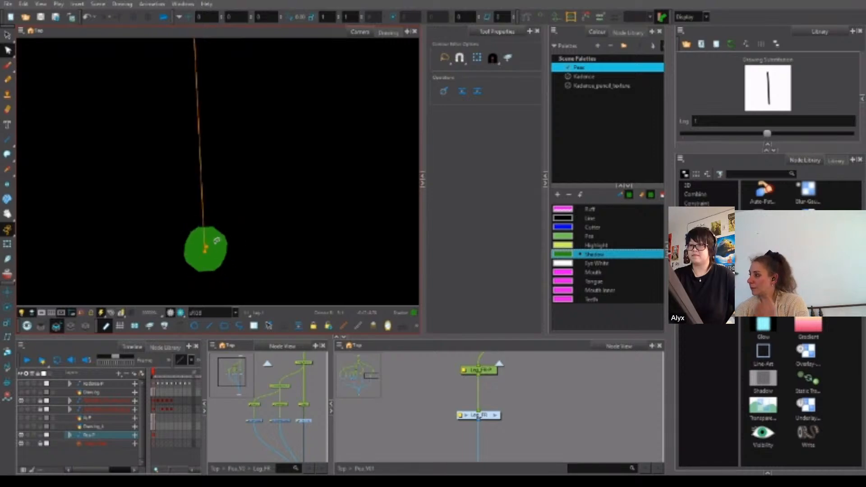
Temporarily disable the foot drawing to check the green marker at the leg's lower end, and enable it again.
left_click(7, 245)
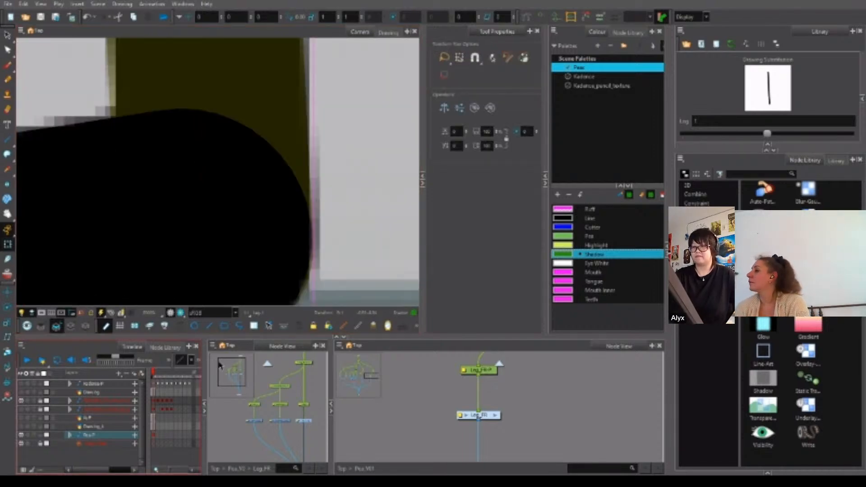
left_click(254, 421)
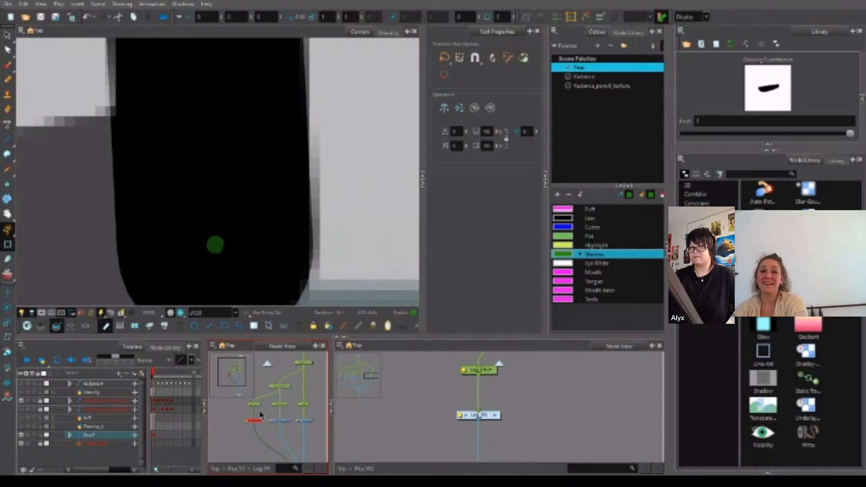
left_click(255, 404)
left_click(282, 411)
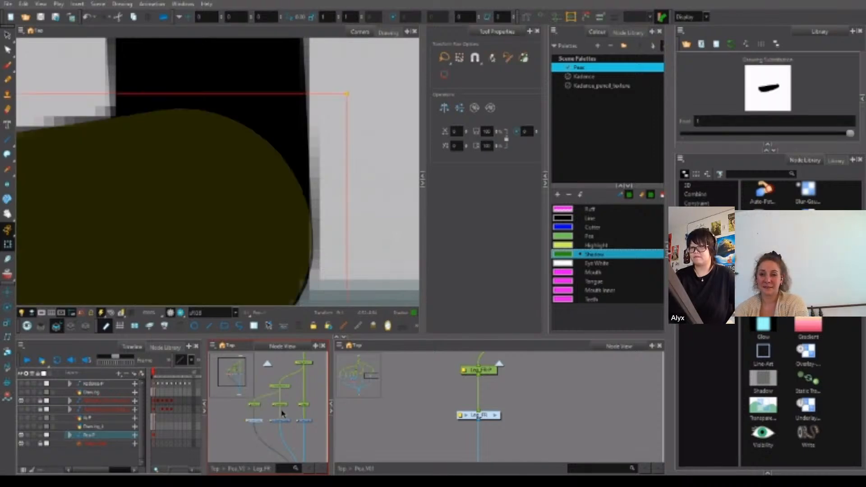
Reorder the lower leg drawing's connection into the leg group's composite so its green marker draws in front of the leg and foot.
scroll(288, 419, "down", 5)
left_click(303, 441)
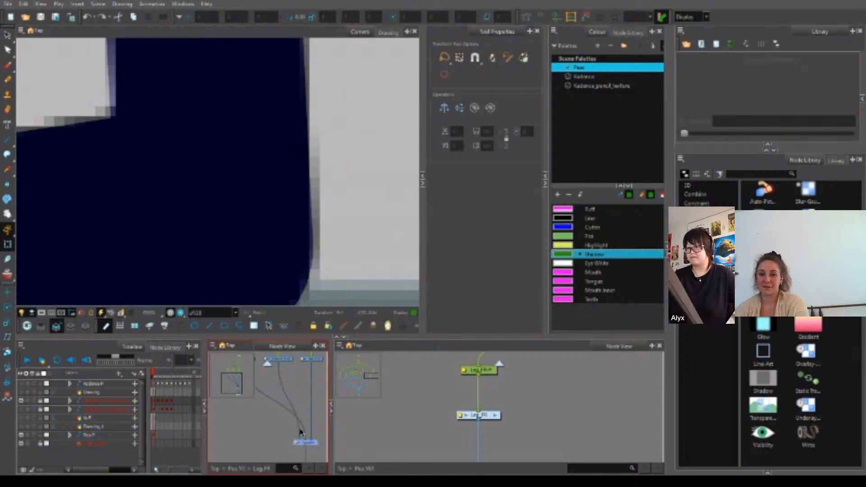
mouse_move(285, 370)
left_mouse_down()
mouse_move(306, 423)
mouse_move(294, 410)
left_mouse_up()
scroll(293, 415, "down", 2)
left_click(280, 396)
left_click(278, 397)
left_click(293, 402)
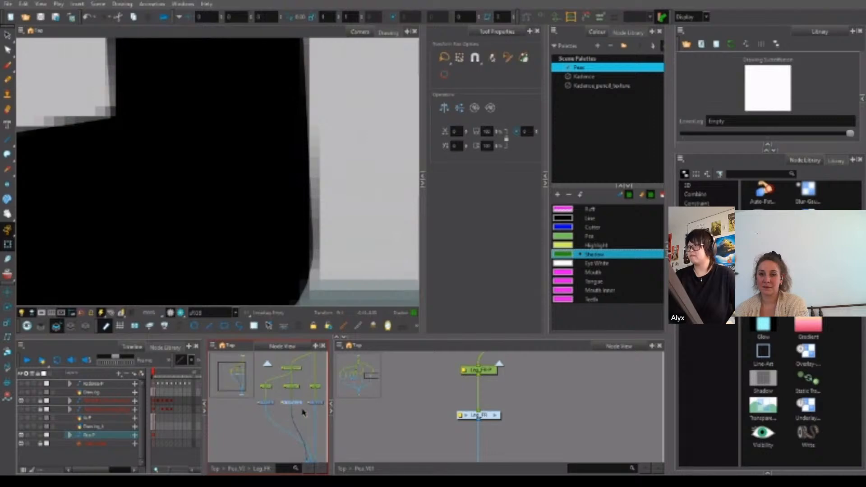
scroll(303, 412, "down", 3)
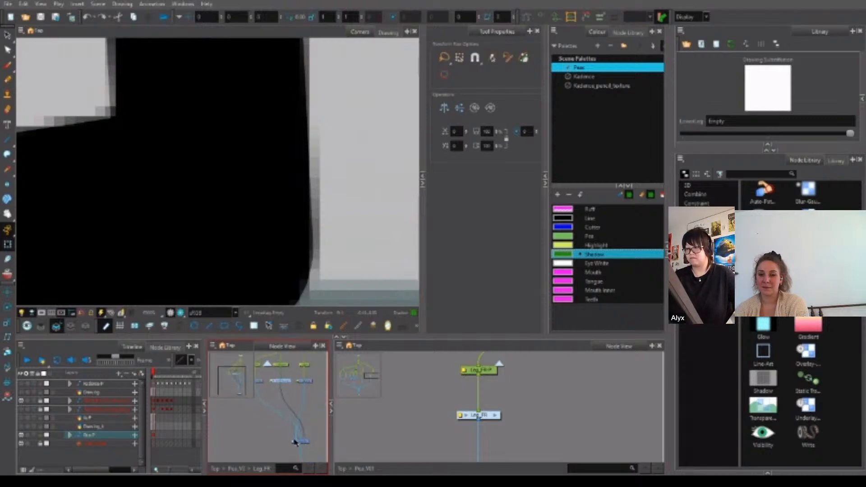
left_click_drag(279, 397, 300, 441)
Move the foot peg's pivot from above the pea's head onto the centre of the green marker at the ankle.
left_click(282, 408)
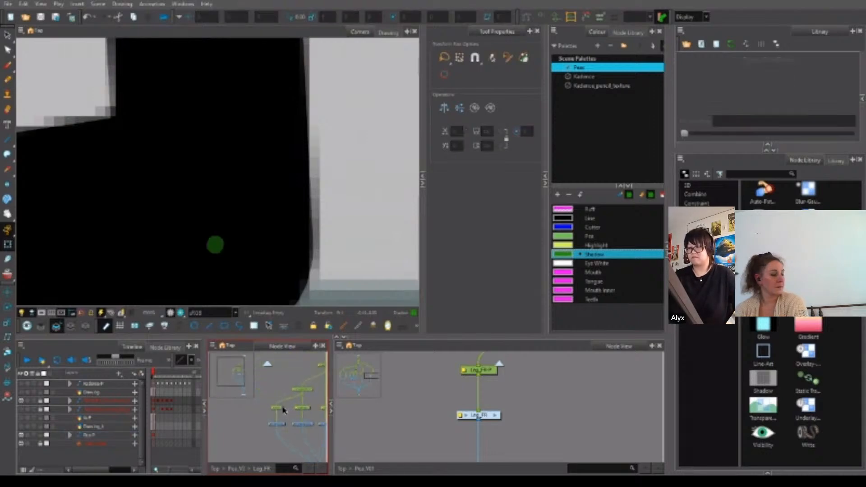
left_click(7, 309)
scroll(230, 191, "down", 15)
left_click_drag(270, 117, 271, 212)
scroll(273, 77, "down", 2)
left_click_drag(273, 77, 266, 180)
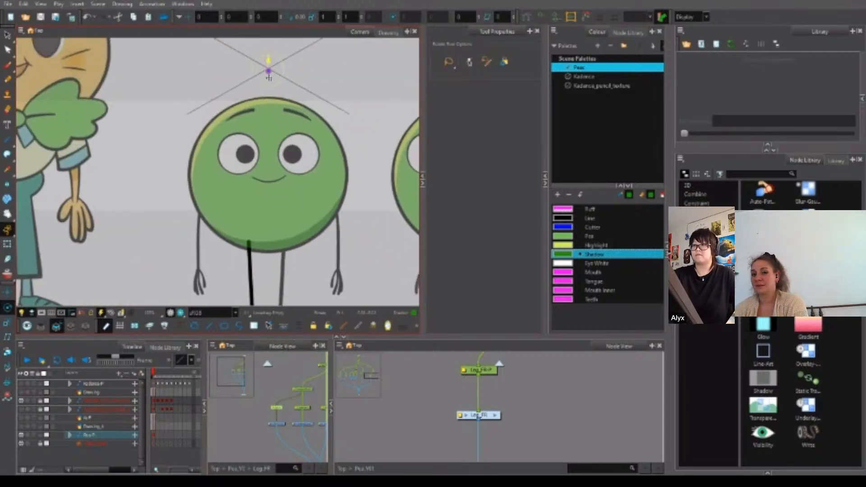
left_click_drag(273, 294, 273, 225)
scroll(270, 225, "up", 6)
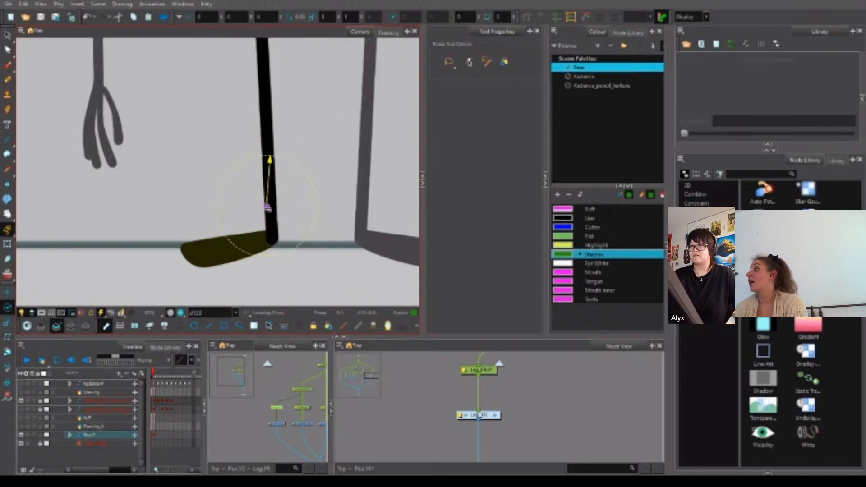
scroll(271, 242, "up", 10)
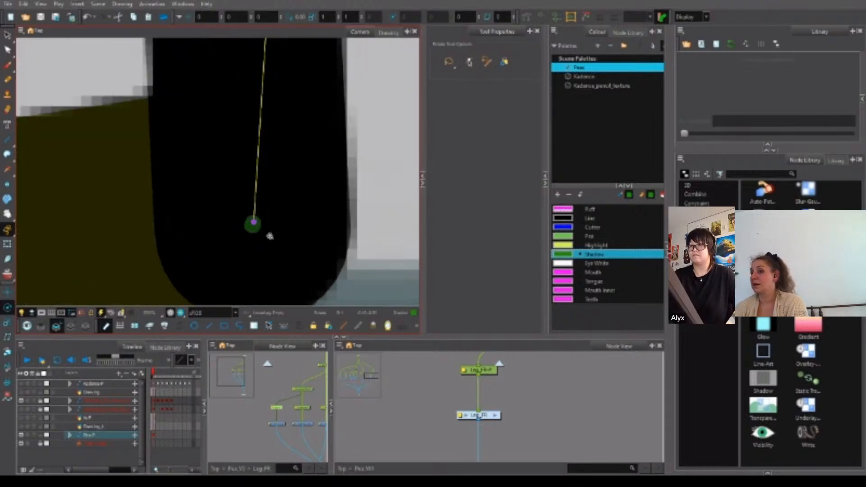
left_click_drag(268, 237, 268, 240)
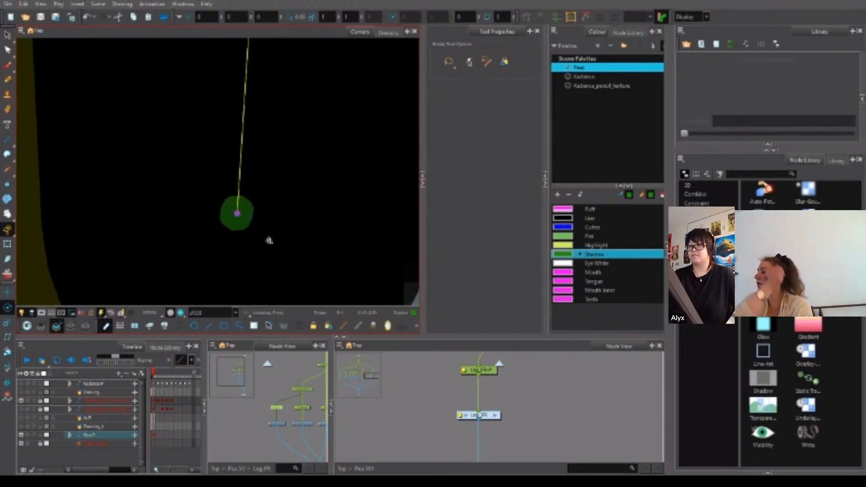
Delete the green marker stroke from the lower leg drawing.
left_click(283, 424)
key("alt+s")
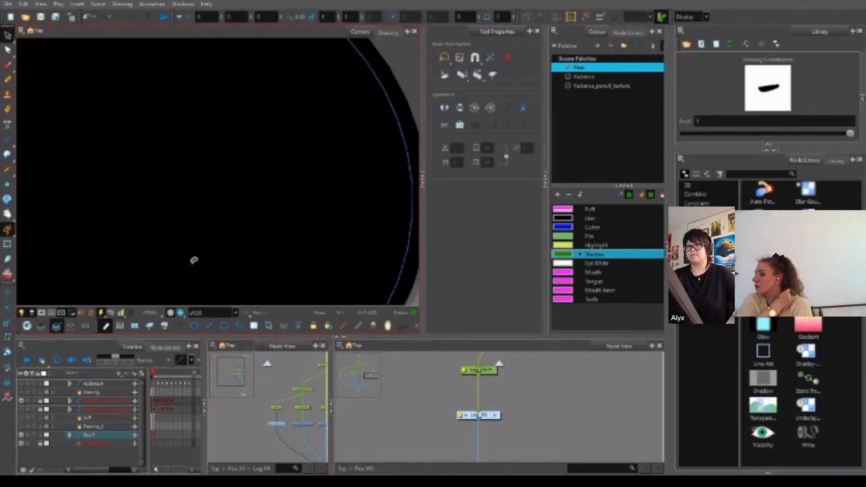
left_click(307, 423)
left_click(304, 422)
mouse_move(315, 417)
left_mouse_down()
mouse_move(294, 416)
mouse_move(295, 402)
left_mouse_up()
left_click(245, 208)
key("Delete")
left_click(287, 448)
left_click(294, 450)
scroll(292, 451, "up", 3)
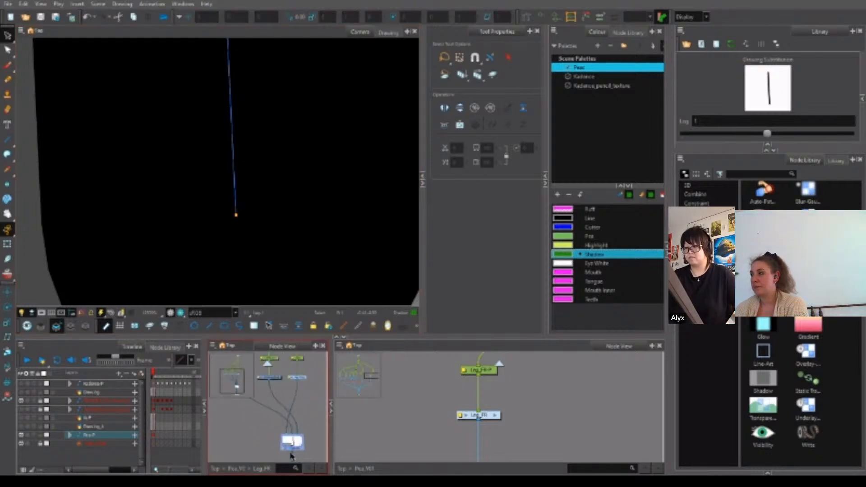
Select the lower leg drawing and the foot, lower leg and leg pegs in turn to check their contents and pivots.
scroll(284, 451, "down", 4)
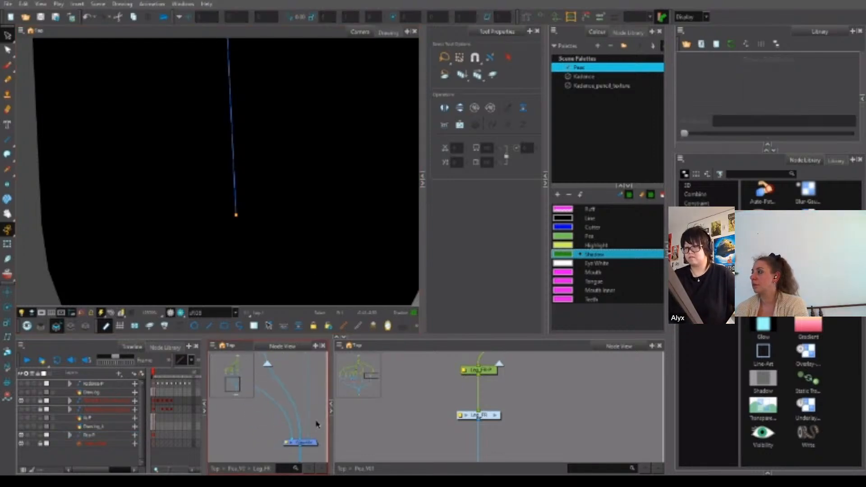
scroll(310, 405, "down", 3)
left_click(290, 398)
scroll(286, 217, "down", 3)
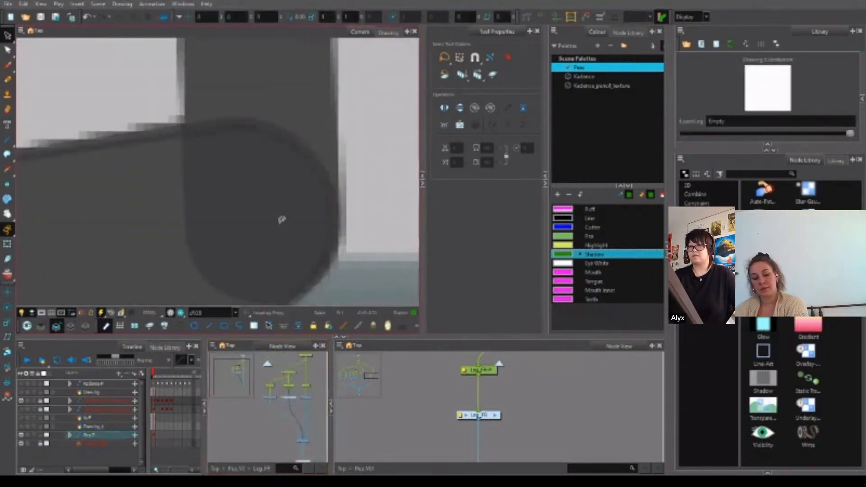
scroll(282, 220, "down", 5)
left_click(7, 244)
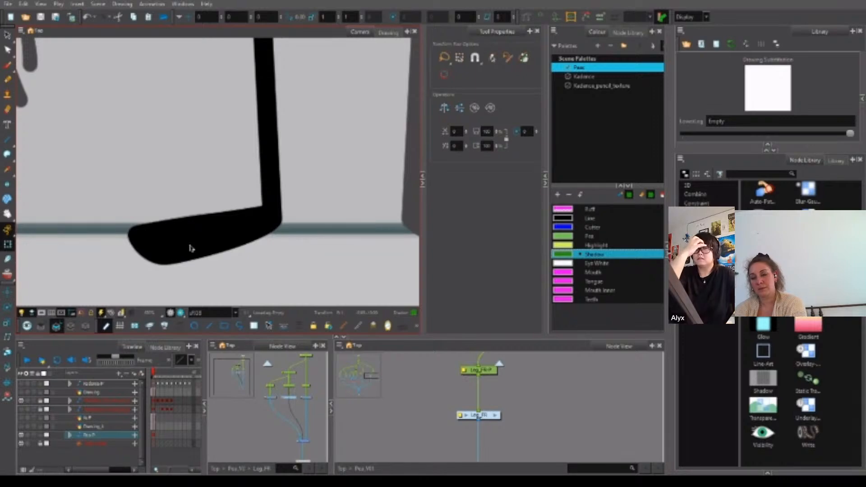
left_click(271, 386)
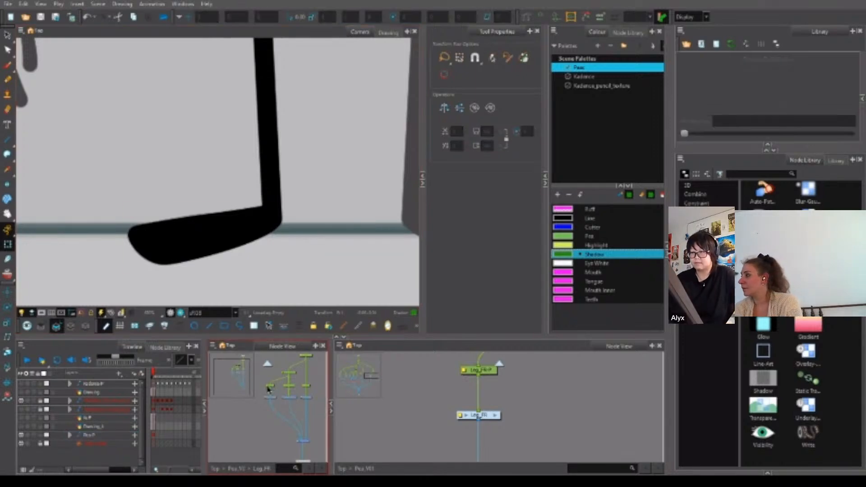
scroll(277, 363, "down", 1)
scroll(296, 214, "down", 3)
scroll(297, 221, "down", 3)
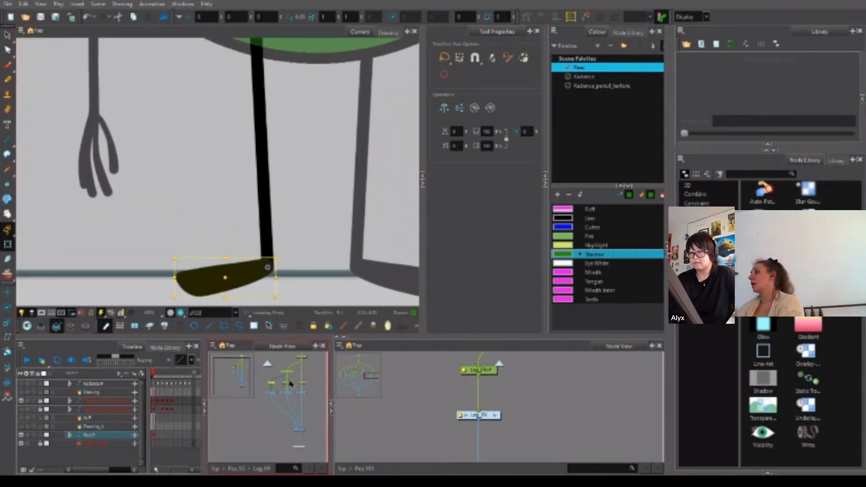
left_click(290, 384)
left_click(301, 383)
scroll(294, 395, "up", 3)
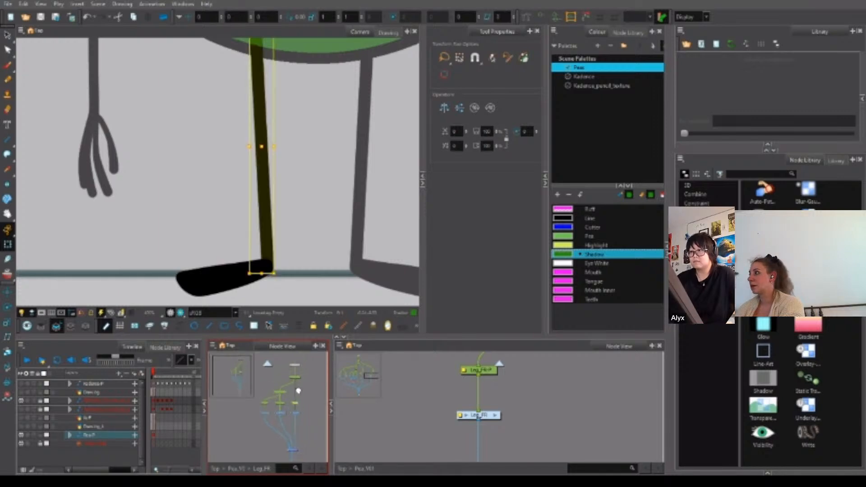
Copy the LowerLeg-P pivot to the LowerLeg_Main-P peg, with X 0.521793 W and Y 0.32826 S.
double_click(282, 400)
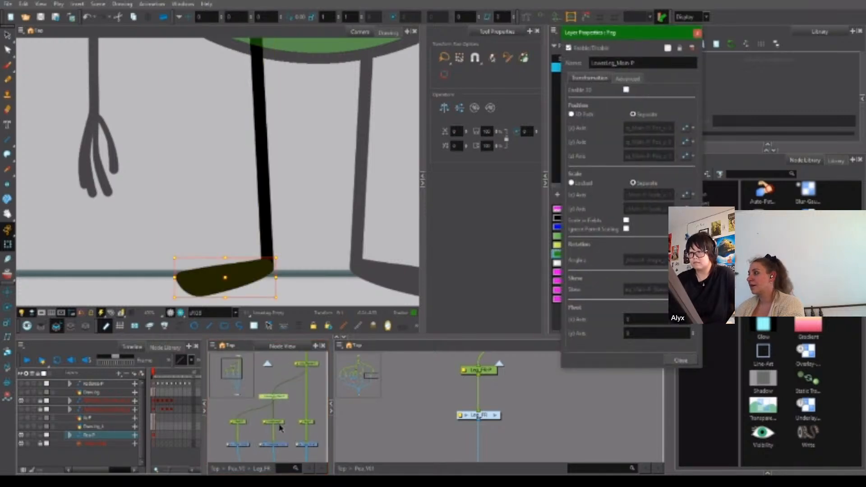
left_click_drag(648, 36, 507, 59)
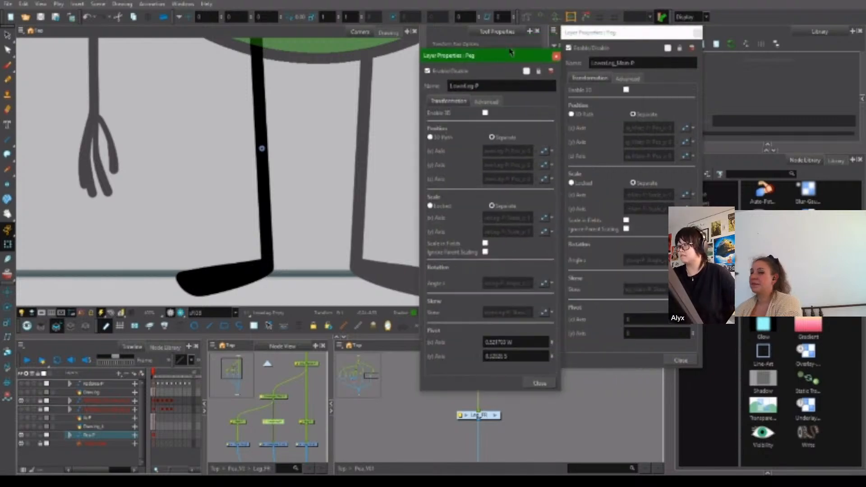
left_click_drag(519, 341, 481, 356)
key("ctrl+c")
double_click(650, 319)
type("0.521793 W")
left_click(650, 334)
type("0.32826 S")
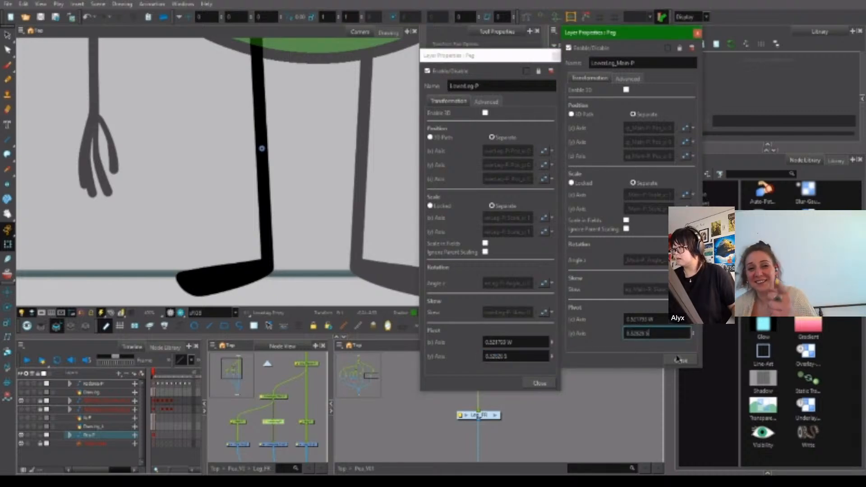
left_click(680, 360)
left_click(539, 383)
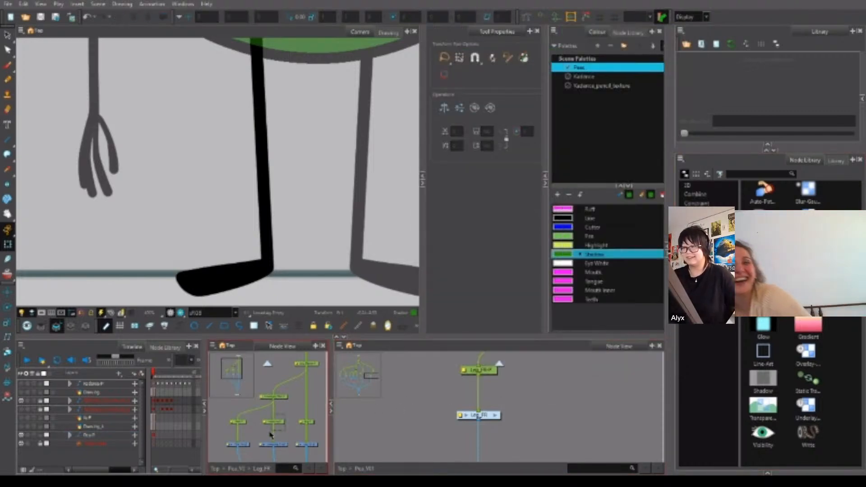
Step through the foot, lower leg and leg pegs and their parent pegs to compare where their pivots sit.
left_click(288, 279)
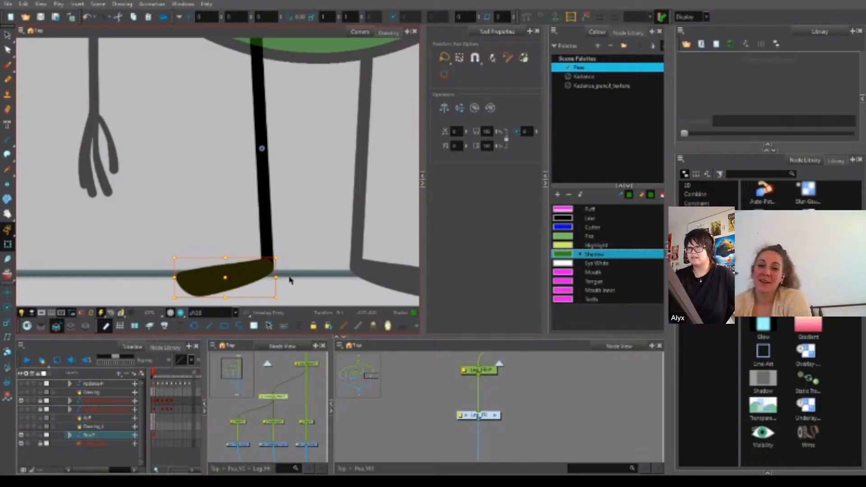
left_click(245, 422)
key("b")
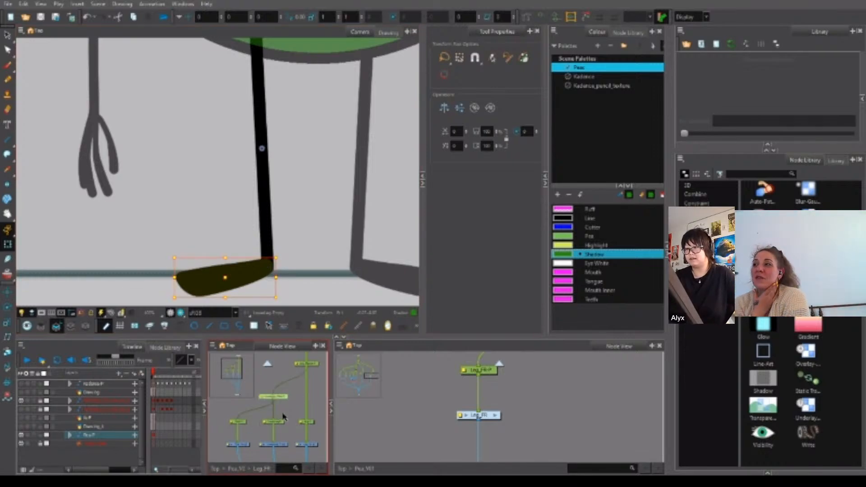
left_click(283, 417)
left_click(279, 421)
key("b")
key("b")
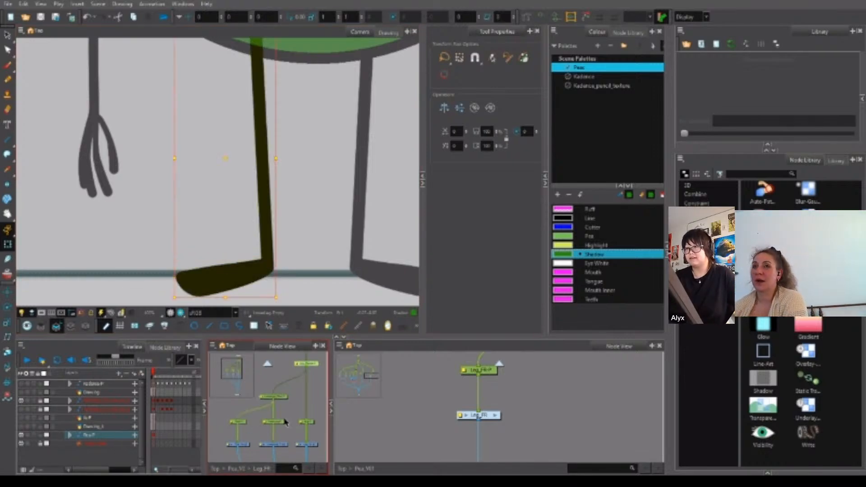
left_click(306, 422)
scroll(316, 230, "down", 2)
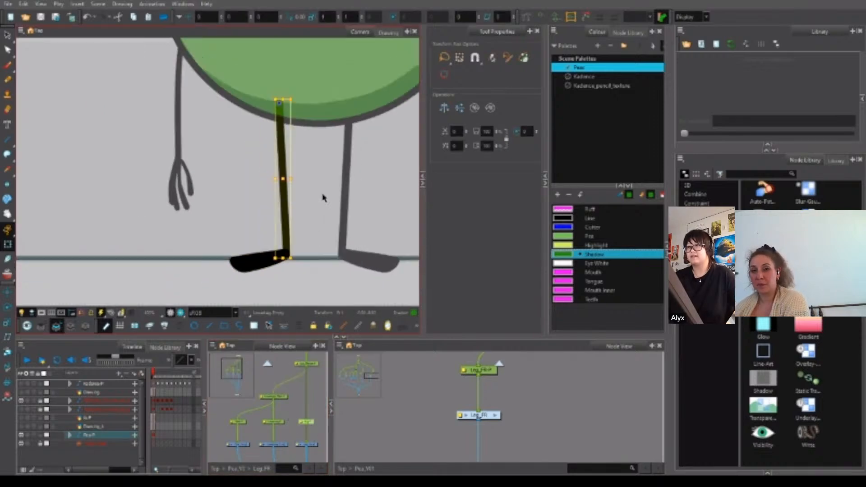
key("b")
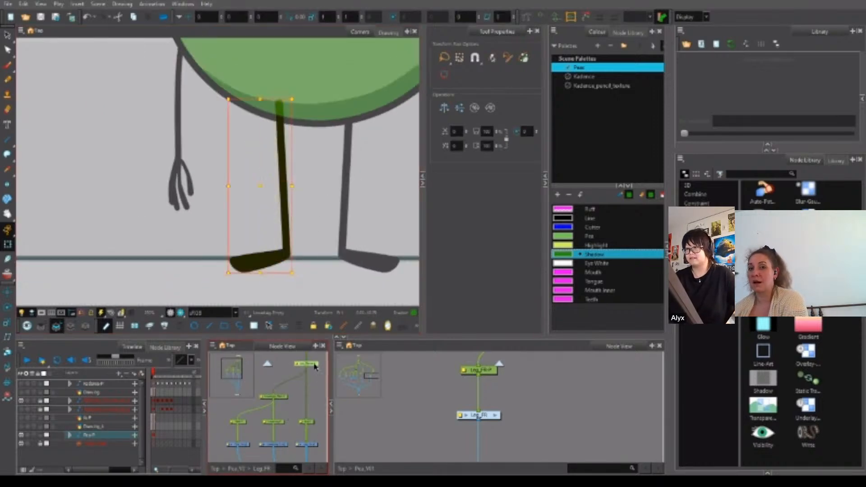
Open the properties of the Leg_Master-P, Leg-P and Leg_FR-P pegs side by side to compare their pivot values.
double_click(315, 364)
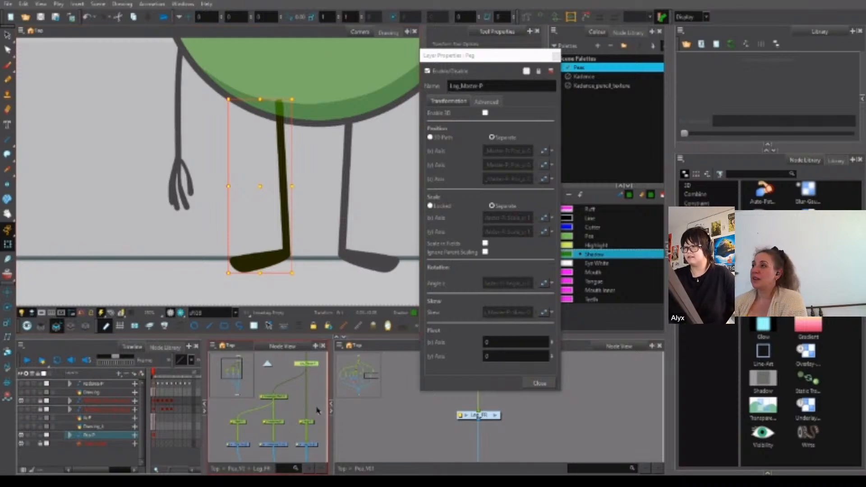
left_click(316, 411)
double_click(311, 423)
left_click_drag(530, 61, 688, 52)
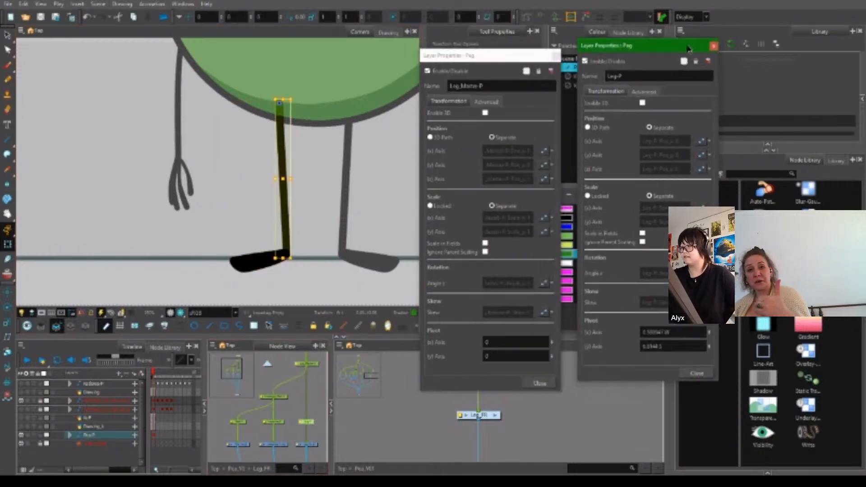
left_click(403, 408)
double_click(403, 407)
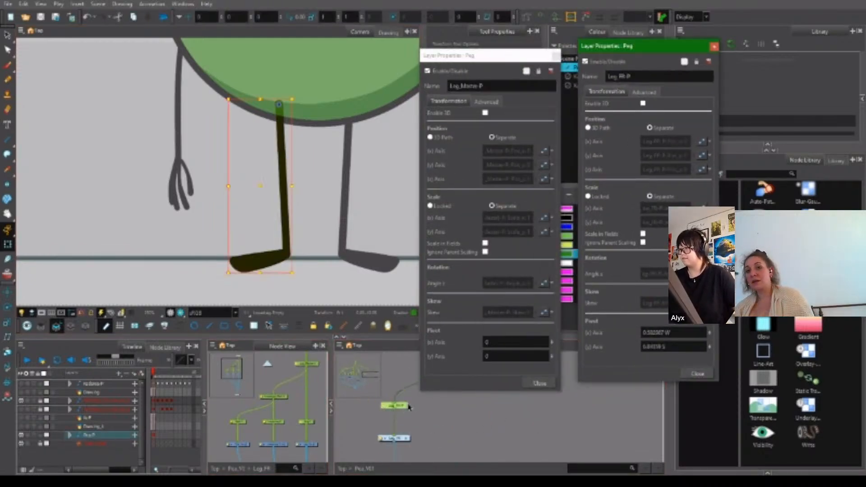
left_click_drag(687, 45, 782, 38)
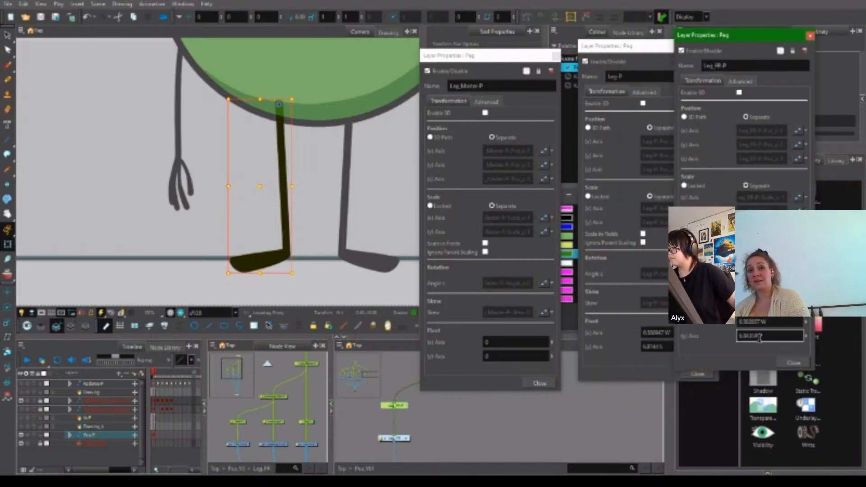
Transfer the Leg_FR-P pivot to the Leg_Master-P peg, entering 0.562837 W for X and pasting the Y value, and close the peg properties.
left_click(540, 356)
key("ctrl+v")
left_click_drag(782, 321, 732, 325)
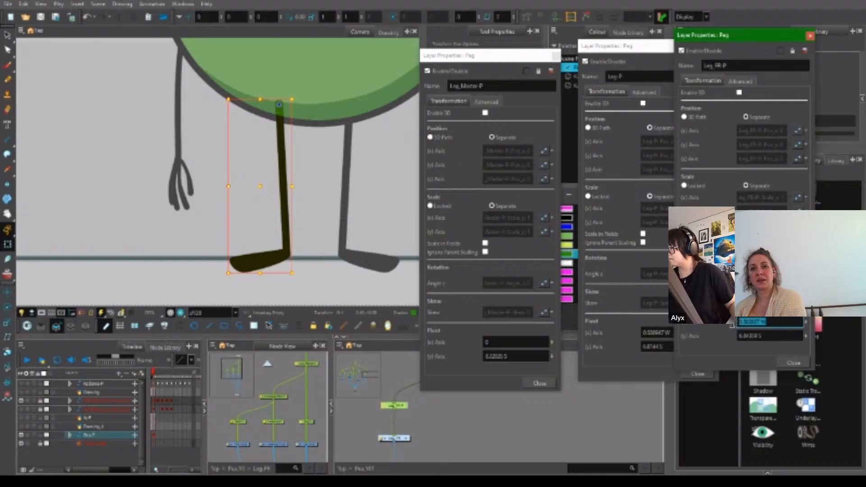
left_click(516, 341)
type("0.562837 W")
left_click(539, 383)
left_click(676, 378)
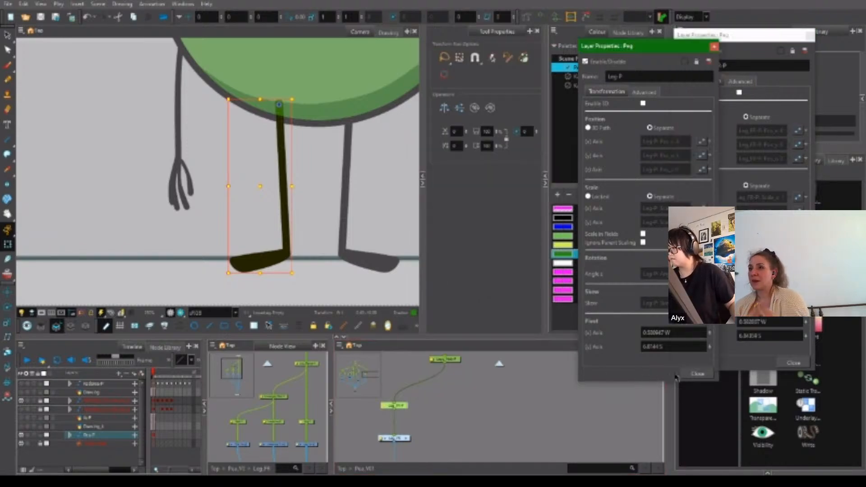
left_click(696, 374)
left_click(792, 362)
left_click(537, 401)
Move the pivot of the parent peg above Leg_FR-P to the body's lower edge, between the tops of the legs.
left_click(455, 361)
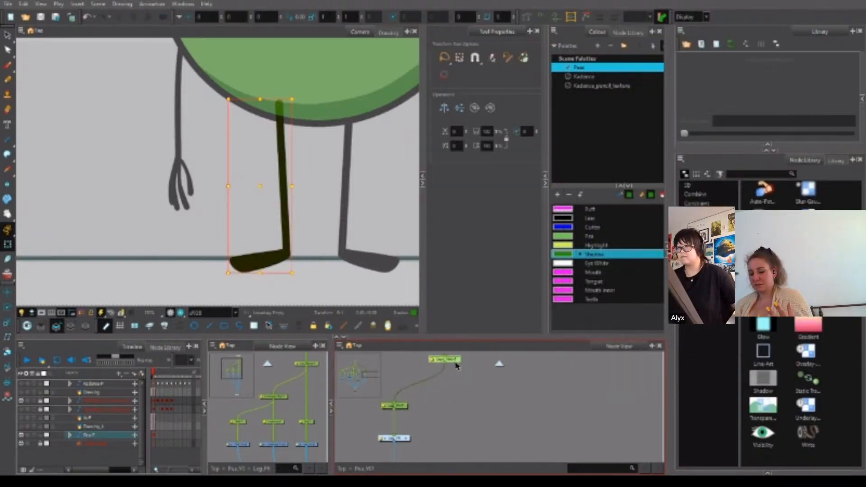
scroll(198, 220, "down", 4)
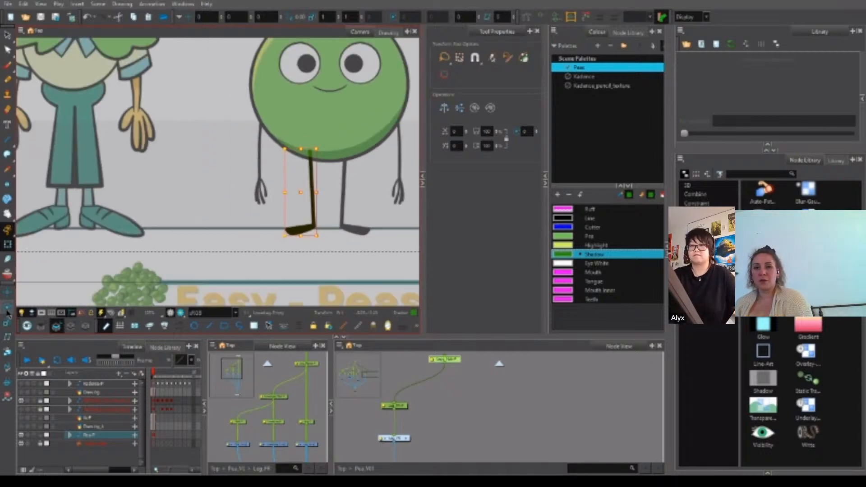
left_click(8, 309)
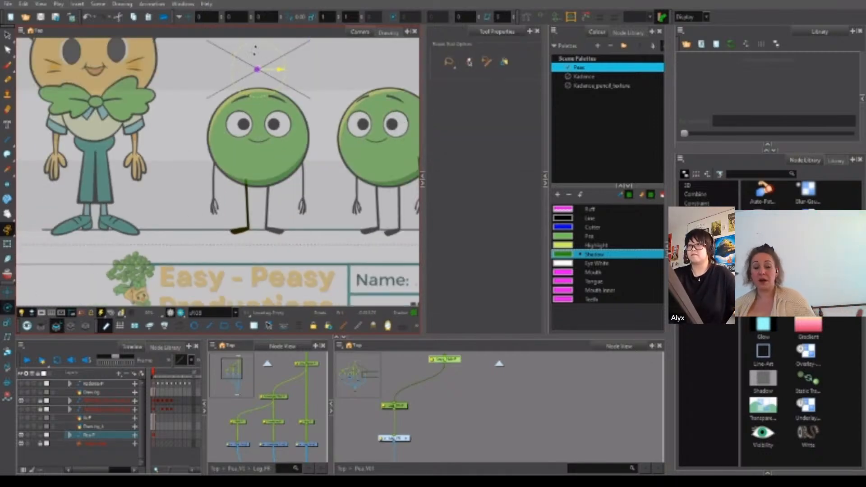
left_click_drag(258, 71, 257, 177)
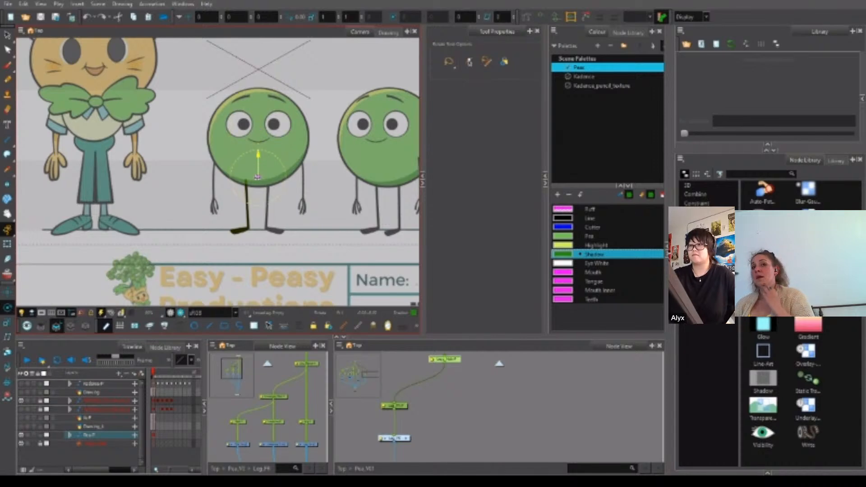
Set the Legs_Main-P peg's X pivot to 0 and adjust its Y pivot alongside the Leg_FR-P properties, closing both property windows.
scroll(261, 196, "up", 6)
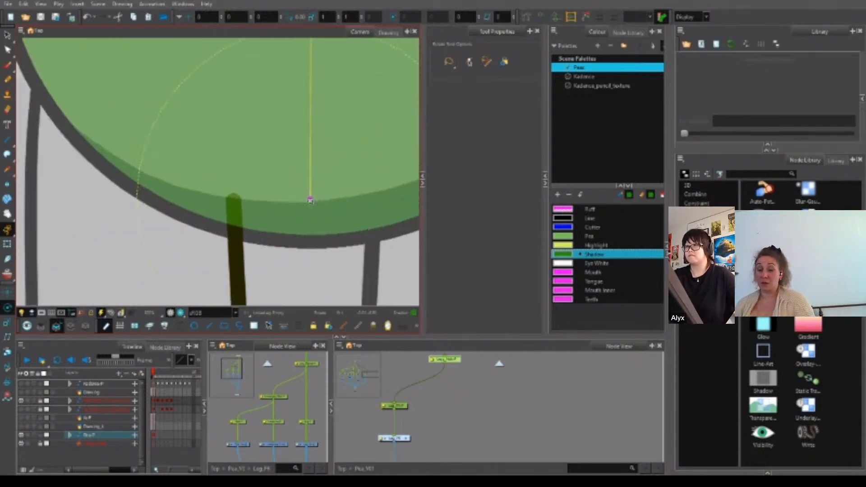
double_click(456, 363)
double_click(405, 405)
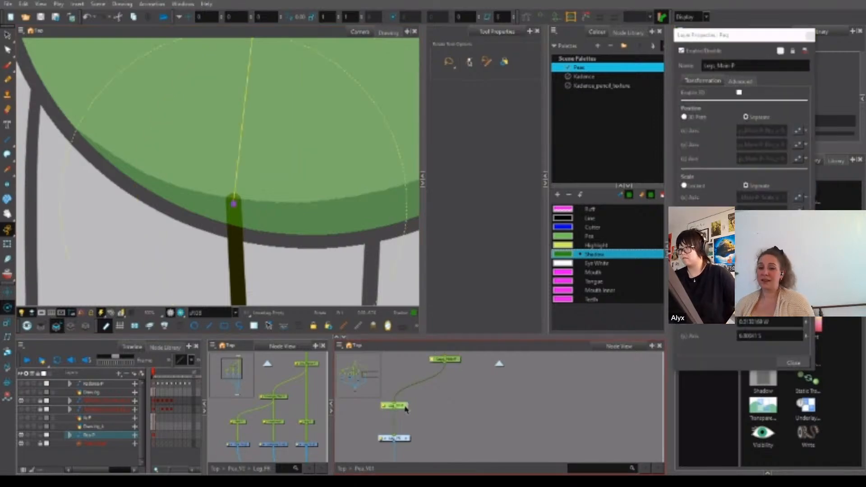
left_click_drag(760, 40, 640, 39)
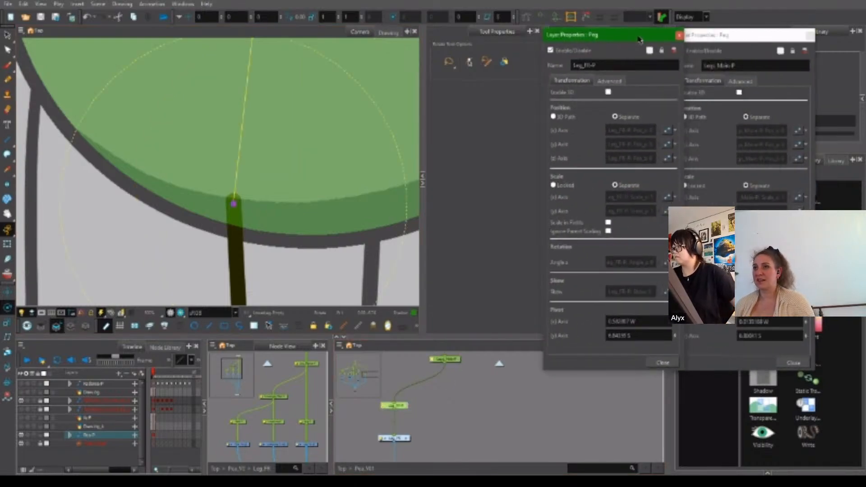
left_click(778, 322)
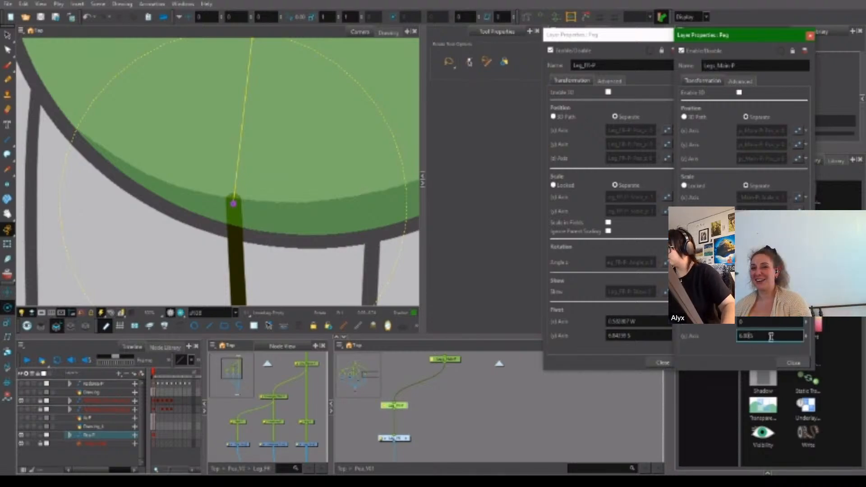
left_click(793, 363)
left_click(663, 362)
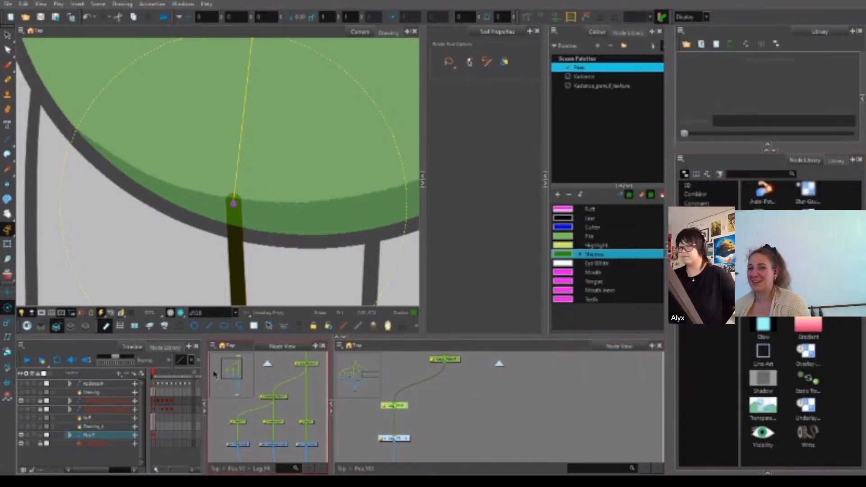
Check the pivot of the legs' main peg against the whole character with the Transform tool.
left_click(8, 244)
left_click(157, 239)
scroll(157, 240, "down", 2)
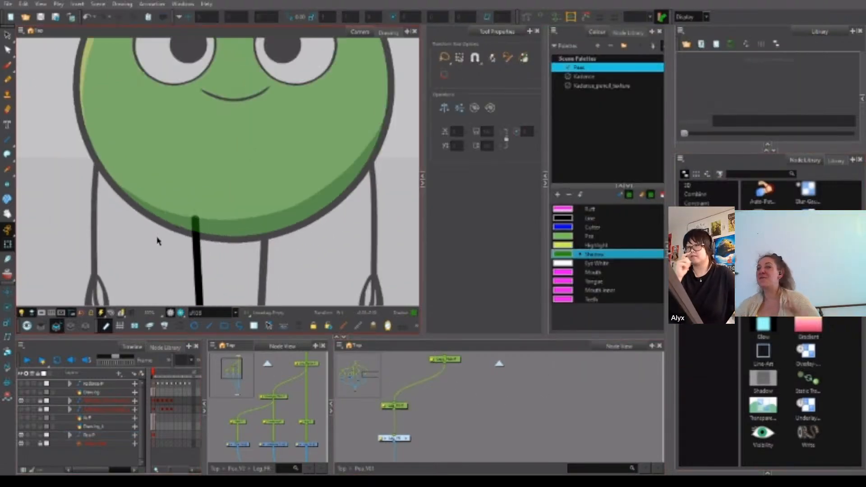
scroll(156, 239, "down", 2)
left_click_drag(445, 361, 440, 358)
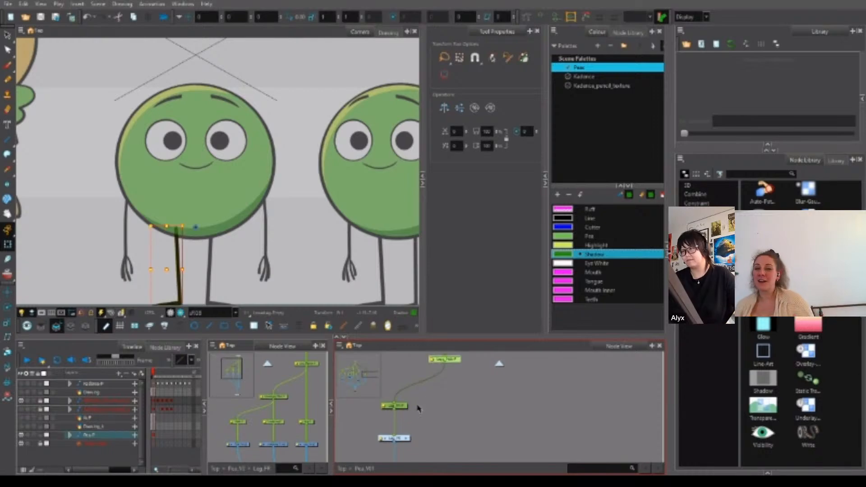
mouse_move(418, 409)
left_mouse_down()
mouse_move(401, 402)
mouse_move(463, 407)
mouse_move(421, 400)
left_mouse_up()
Inspect the pivot values of the Arms_Main-P peg above the front arm and close its properties.
scroll(416, 408, "down", 3)
scroll(463, 407, "down", 1)
left_click(446, 407)
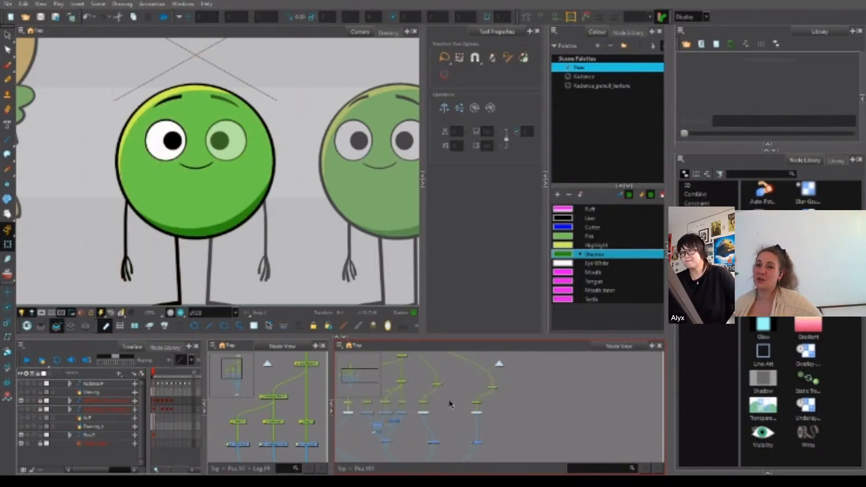
left_click(422, 405)
left_click_drag(447, 391, 438, 384)
double_click(441, 389)
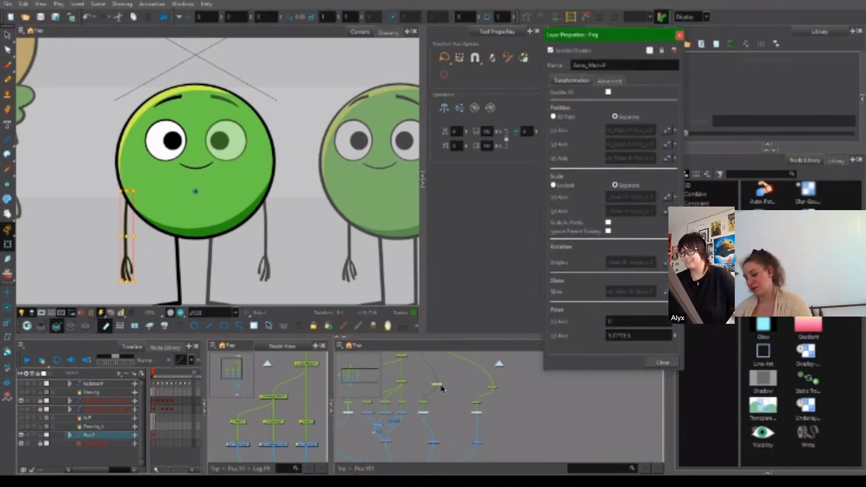
left_click(662, 362)
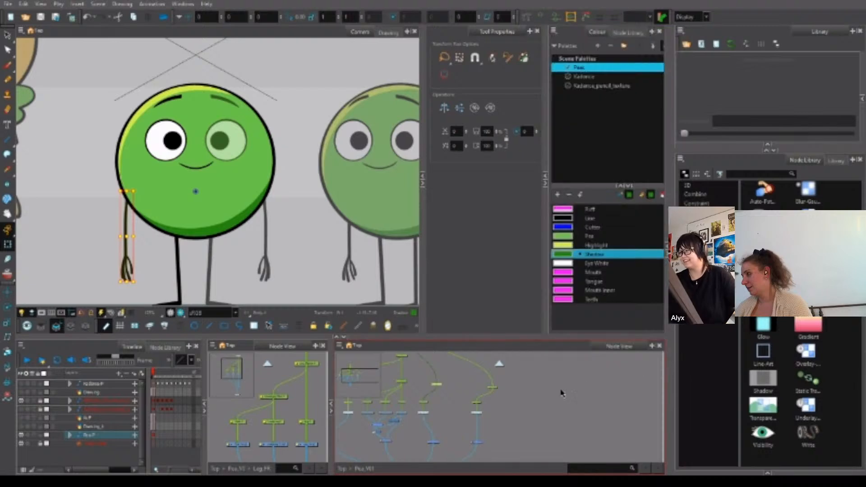
Inspect the Arm_FR-P peg's pivot values and compare its pivot position with that of its parent peg.
left_click(426, 407)
scroll(426, 407, "up", 3)
double_click(425, 405)
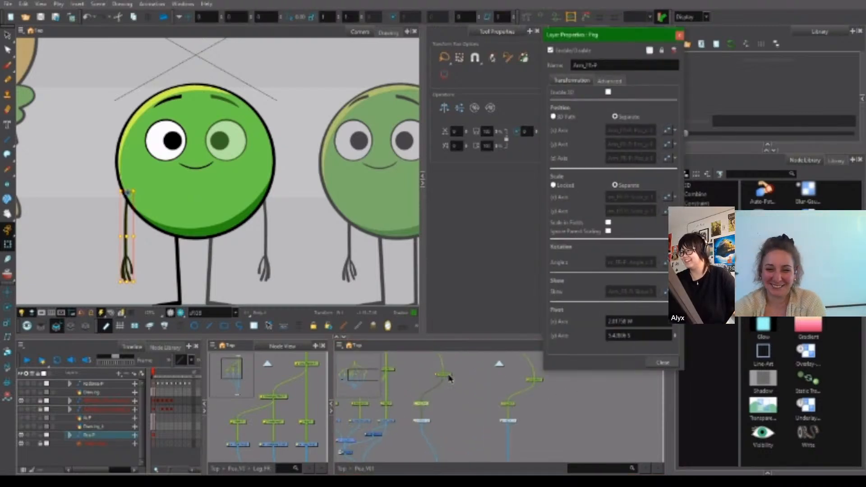
left_click(449, 378)
left_click(670, 362)
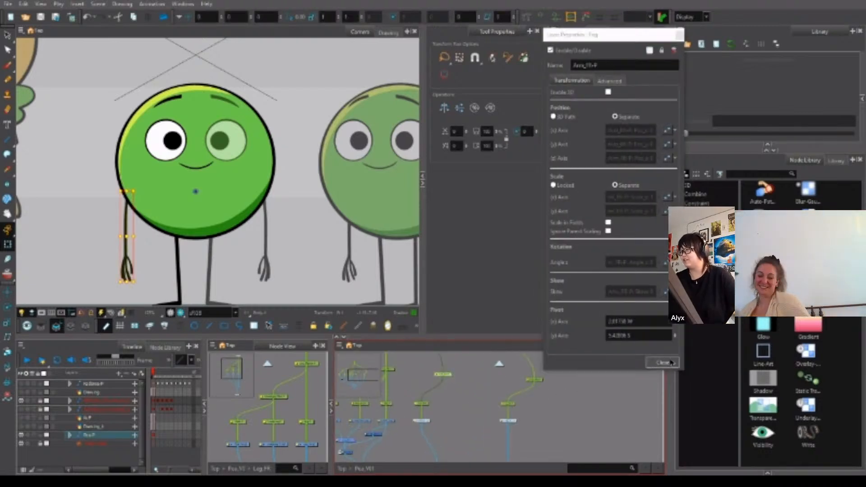
left_click(603, 378)
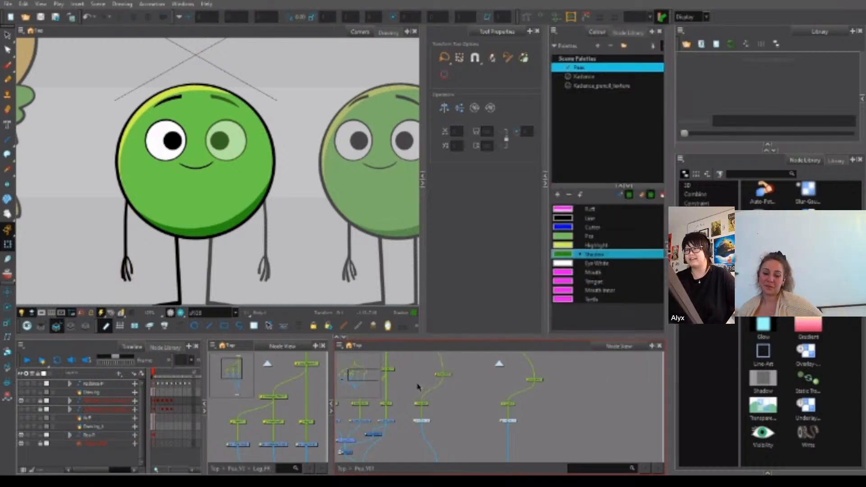
Examine the pivots of the upper and lower arm pieces on the split-arm frame and return to the first frame.
left_click(420, 403)
scroll(128, 266, "up", 6)
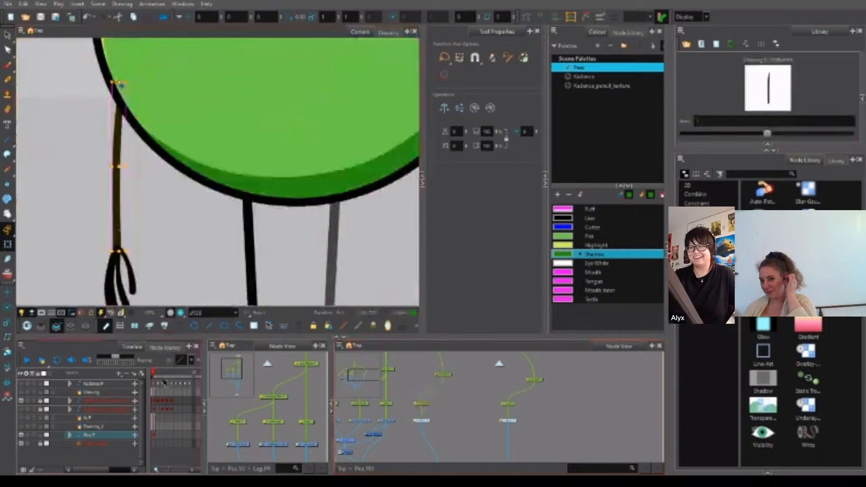
left_click(157, 375)
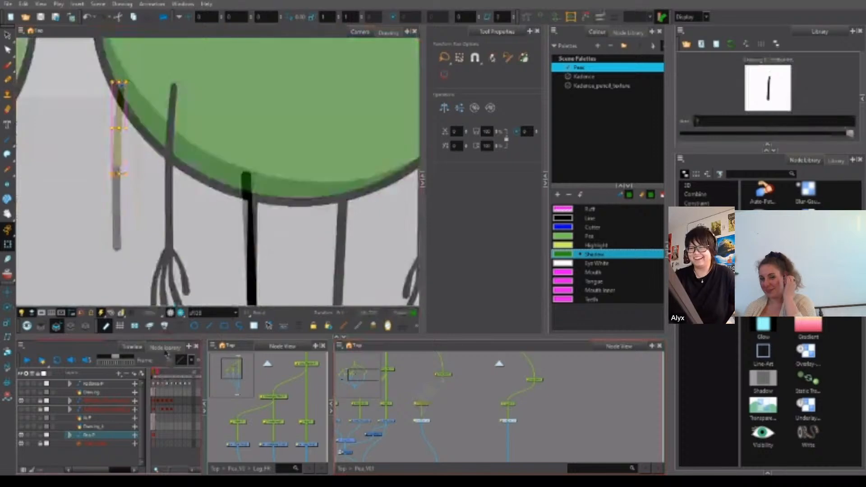
left_click(116, 222)
left_click_drag(167, 249, 242, 227)
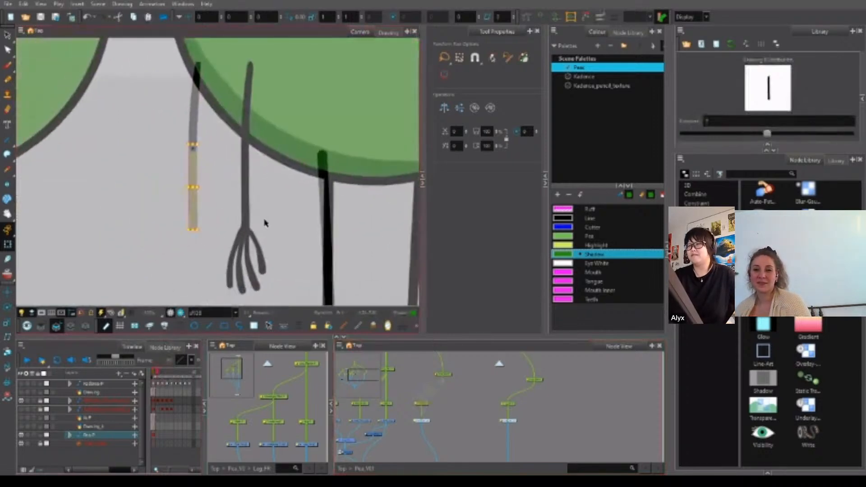
left_click(154, 373)
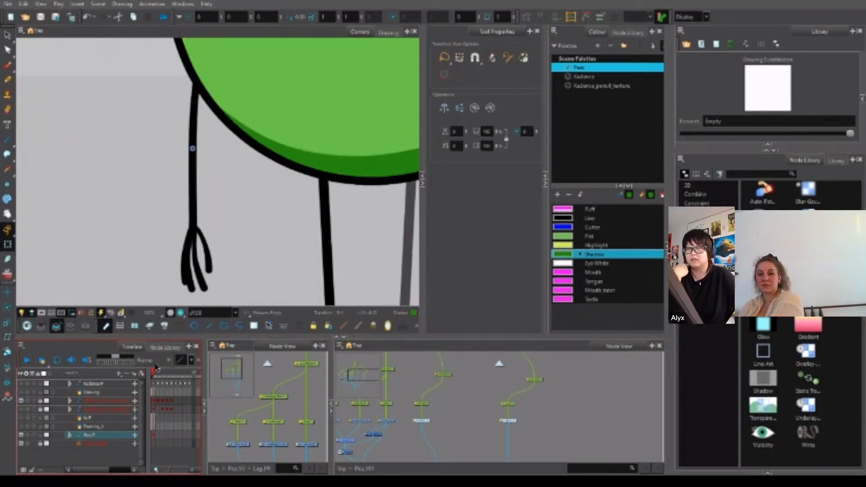
Open the Arm_FR group in the node network and select its full-length arm drawing.
left_click(451, 406)
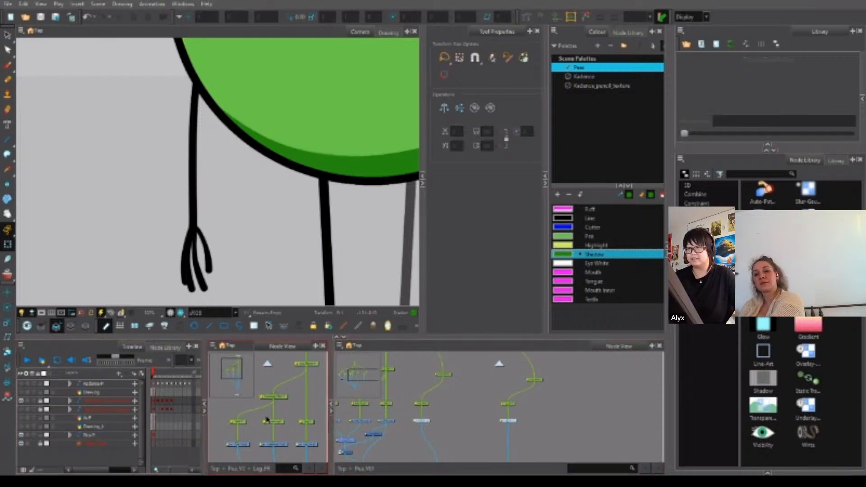
scroll(430, 420, "up", 1)
scroll(431, 424, "up", 5)
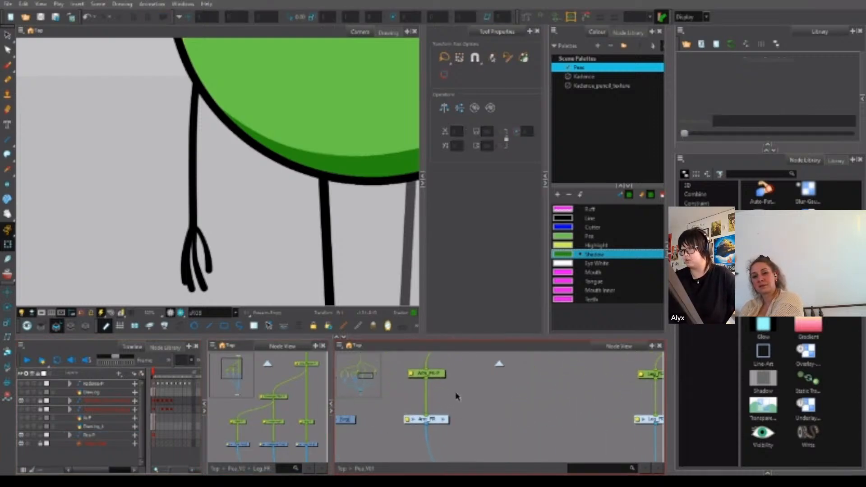
scroll(460, 396, "down", 4)
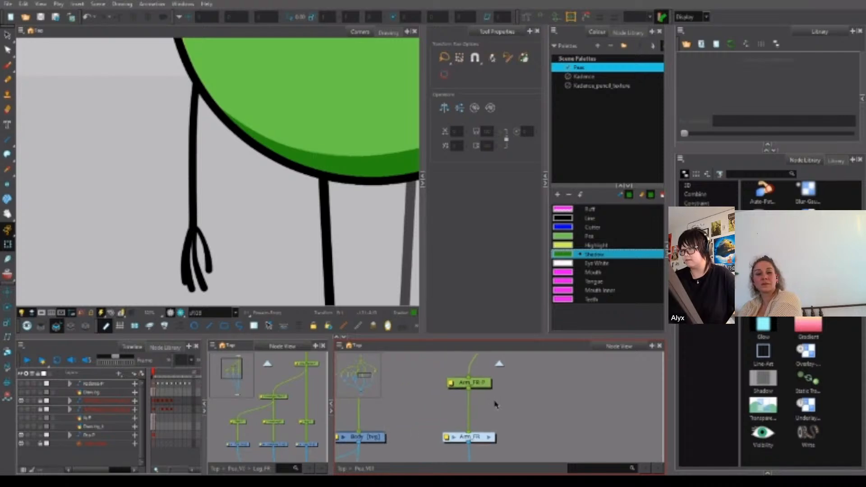
left_click_drag(504, 400, 519, 402)
scroll(509, 432, "down", 5)
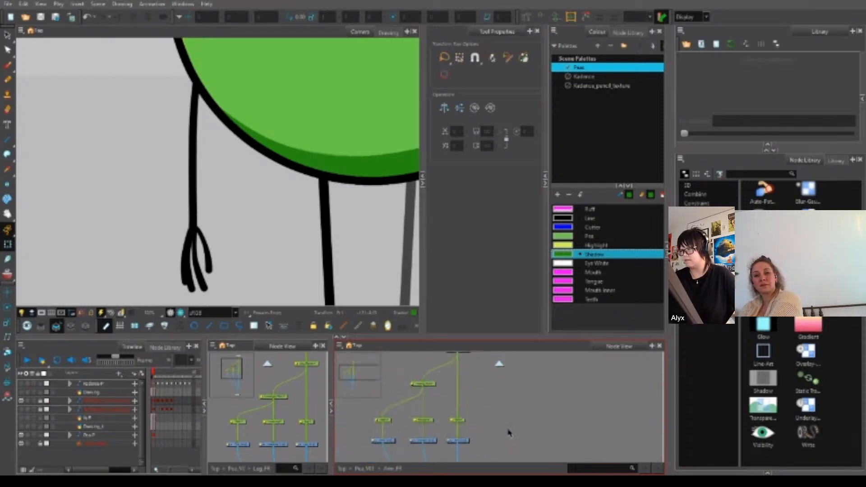
left_click(478, 381)
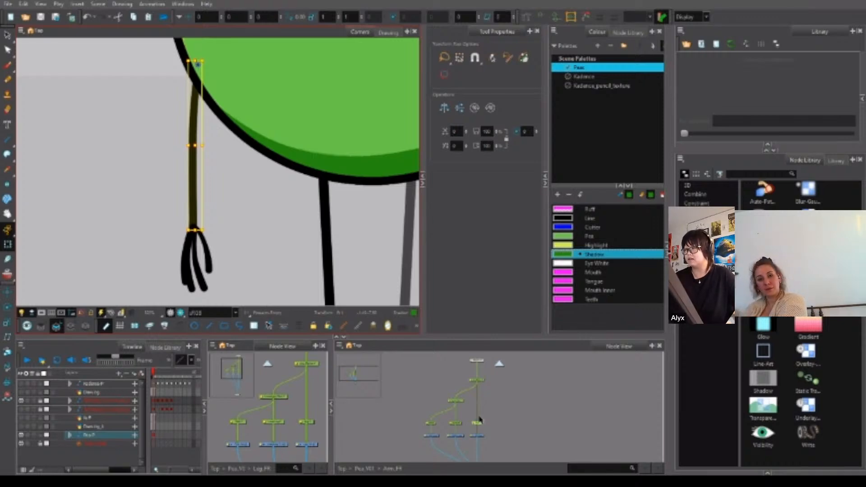
left_click(478, 436)
left_click(457, 436)
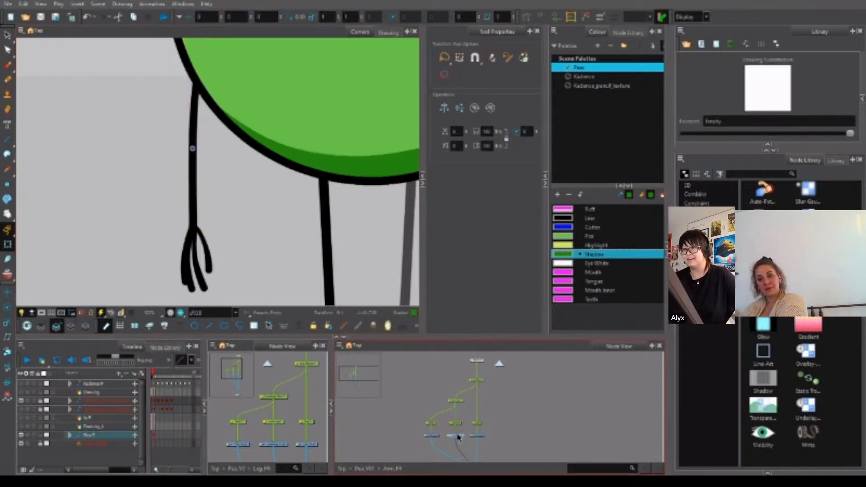
left_click(477, 436)
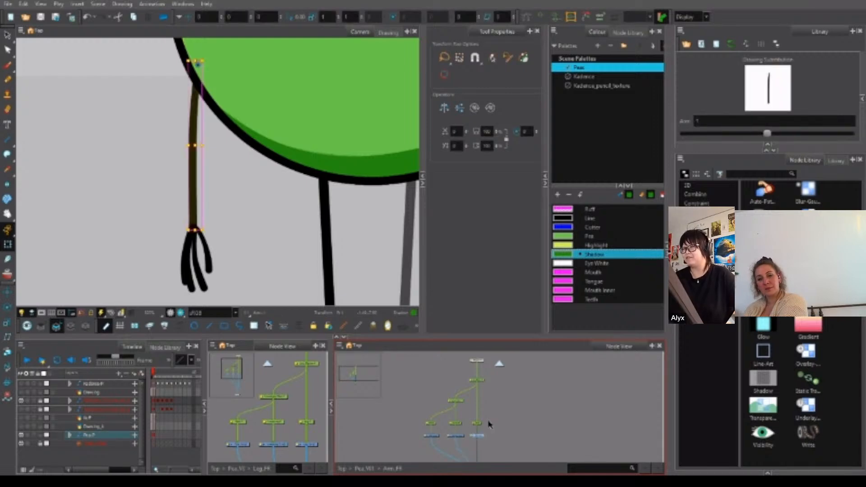
Draw small pencil markers on the full-length arm drawing at the shoulder, elbow and wrist.
scroll(217, 164, "up", 8)
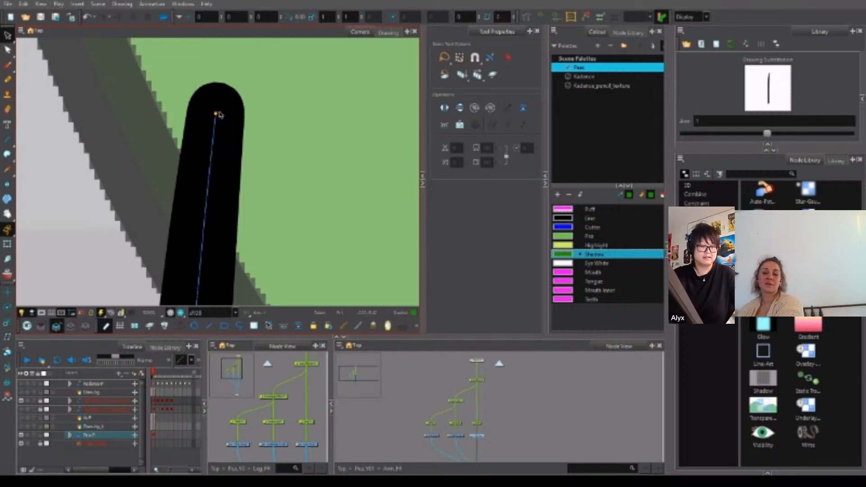
key("alt+slash")
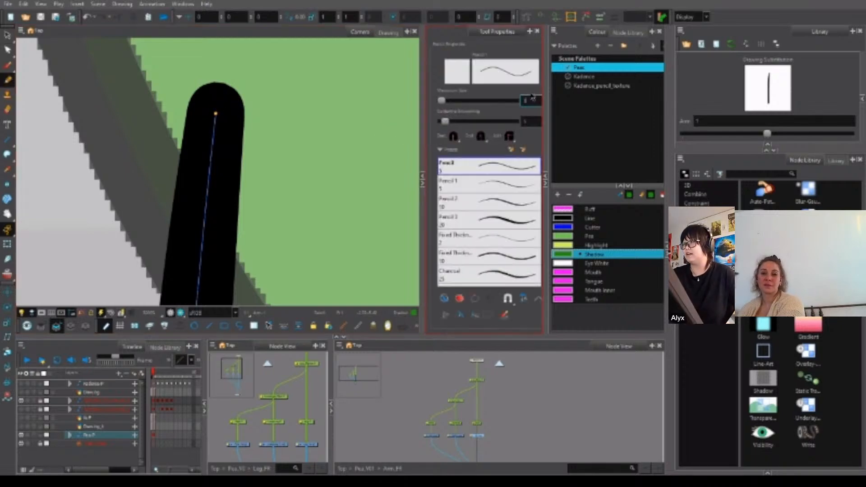
left_click_drag(244, 205, 268, 107)
scroll(261, 170, "down", 5)
left_click_drag(264, 269, 248, 201)
scroll(248, 201, "down", 1)
left_click_drag(262, 253, 267, 207)
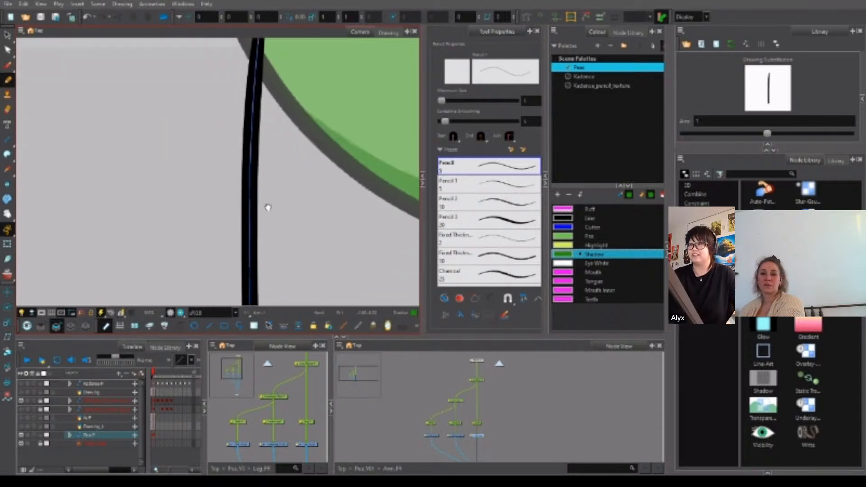
left_click_drag(255, 178, 272, 81)
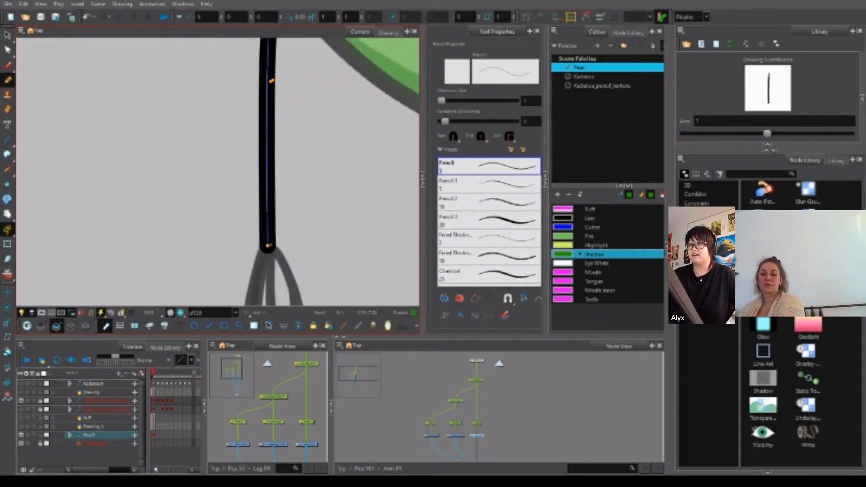
Shorten the shoulder marker with the Contour Editor and move it onto the upper end of the arm's centre line.
left_click_drag(300, 46, 290, 238)
scroll(269, 180, "up", 6)
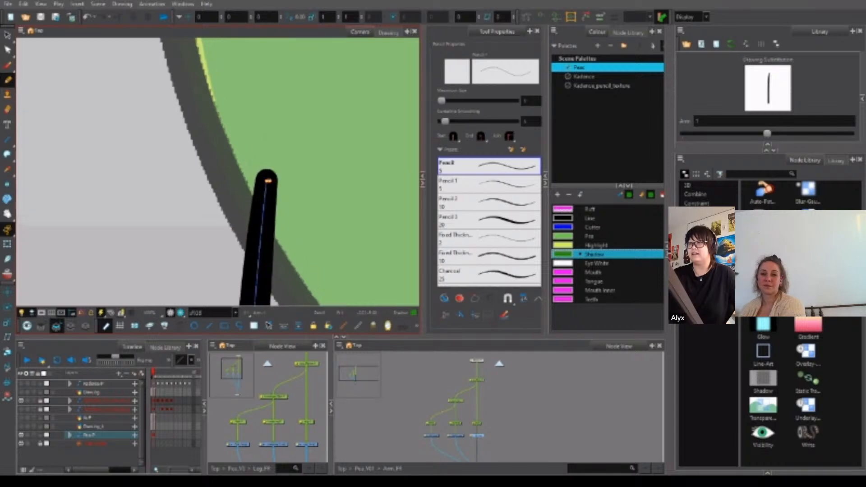
scroll(269, 180, "up", 6)
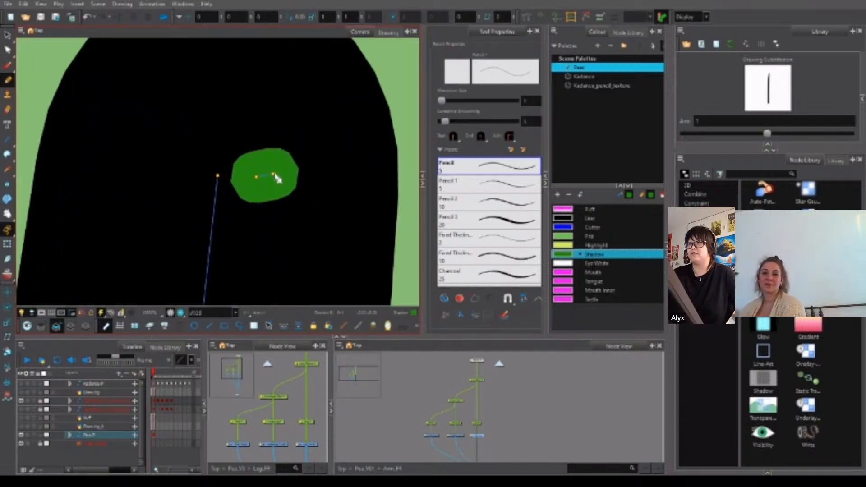
key("alt+q")
key("Delete")
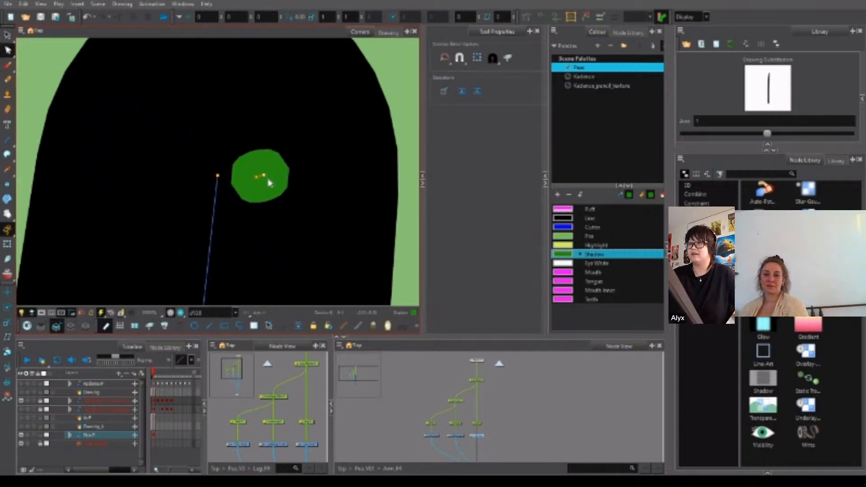
key("alt+s")
left_click(266, 181)
scroll(263, 172, "up", 2)
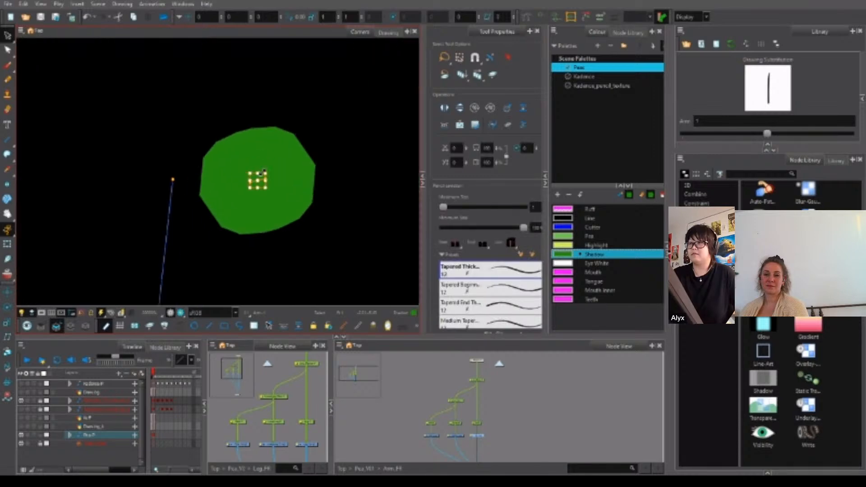
left_click_drag(177, 173, 176, 174)
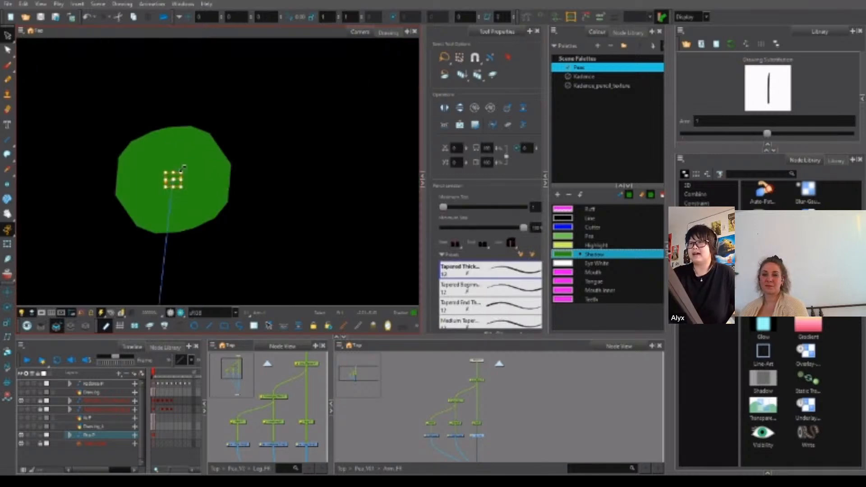
Shorten the elbow marker to a small dot with the Contour Editor by bringing its end points together.
scroll(193, 164, "down", 10)
mouse_move(226, 238)
left_mouse_down()
mouse_move(266, 141)
mouse_move(272, 104)
left_mouse_up()
scroll(244, 194, "up", 1)
key("alt+q")
scroll(244, 212, "up", 3)
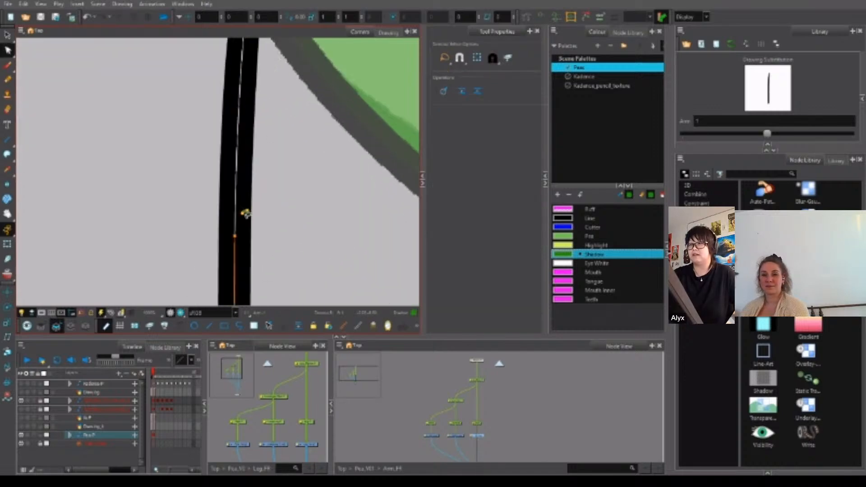
key("alt+s")
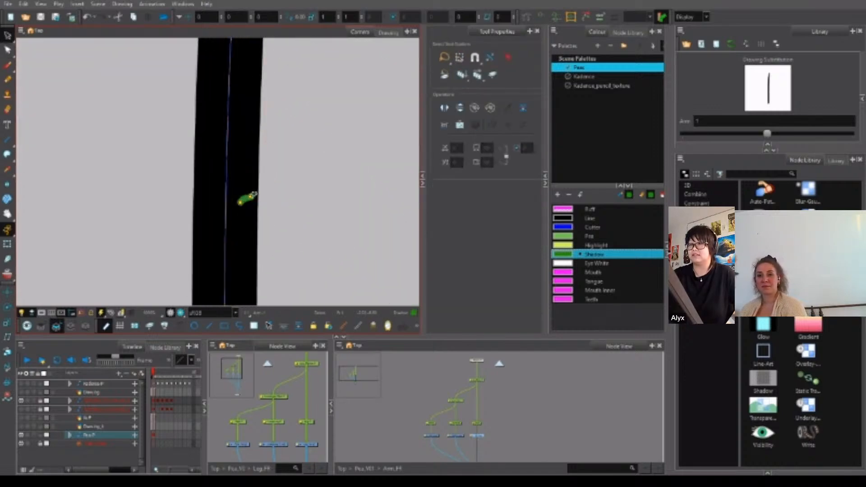
key("alt+q")
scroll(251, 199, "up", 4)
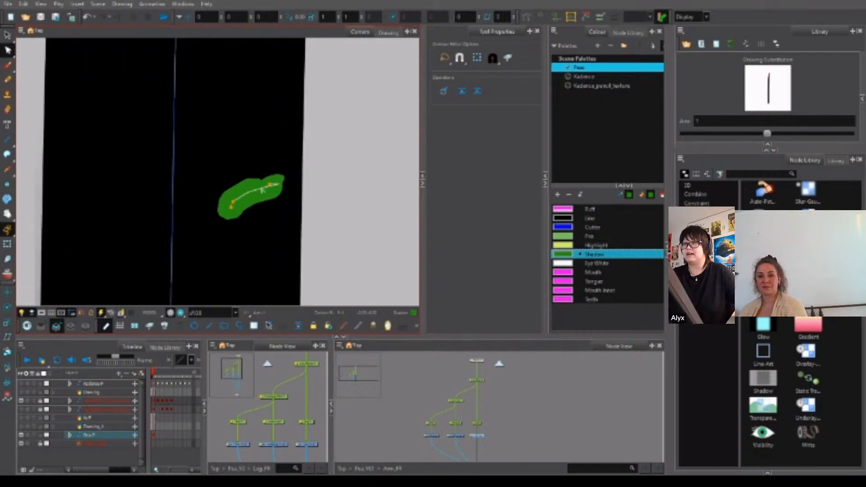
key("ctrl+z")
left_click_drag(243, 220, 288, 135)
scroll(293, 126, "down", 3)
key("alt+s")
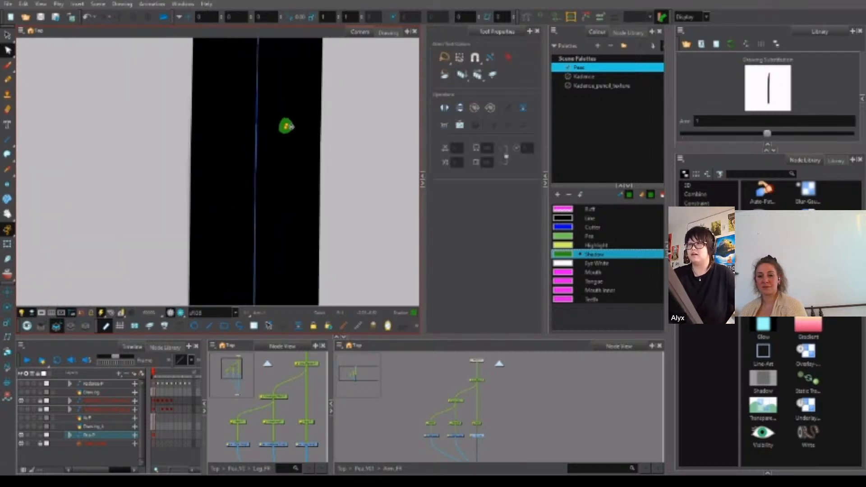
Move the elbow marker down along the arm's centre line onto the line's contour point.
scroll(291, 126, "up", 1)
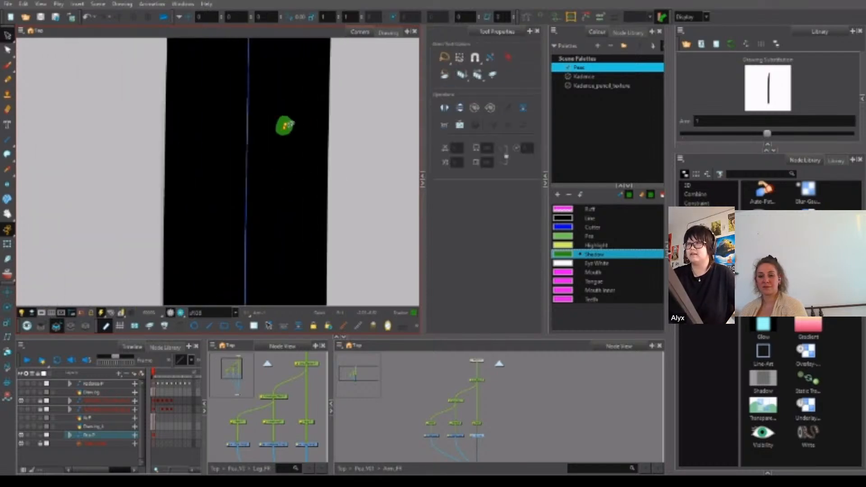
left_click(288, 125)
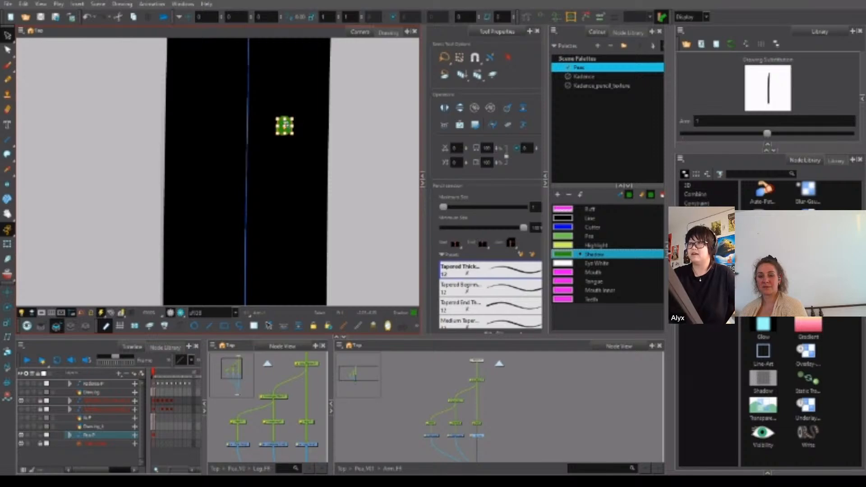
left_click_drag(287, 122, 247, 221)
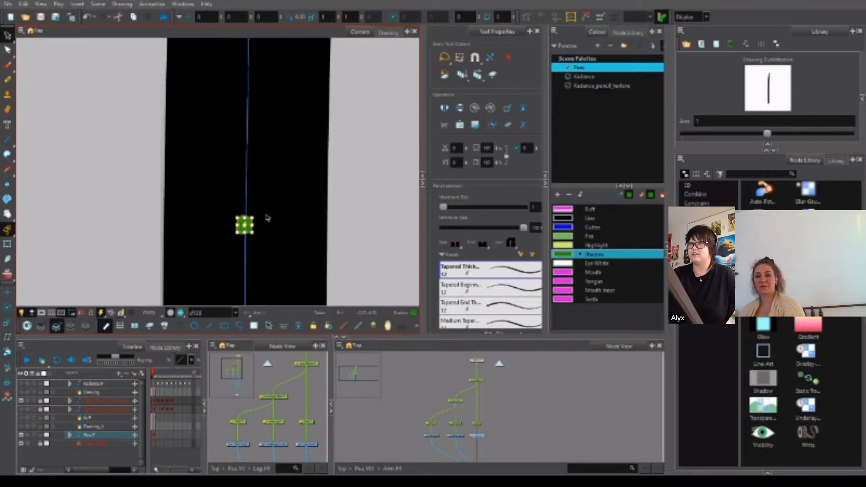
key("alt+q")
left_click(248, 201)
scroll(247, 236, "up", 4)
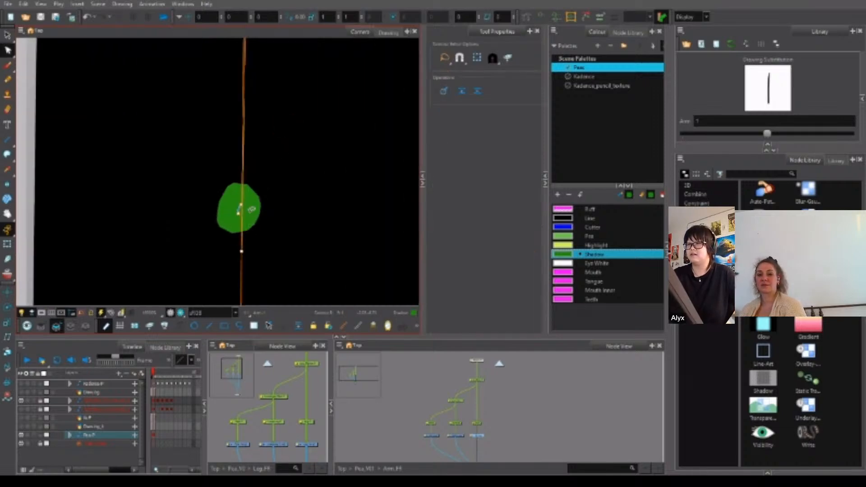
left_click(250, 208)
key("alt+s")
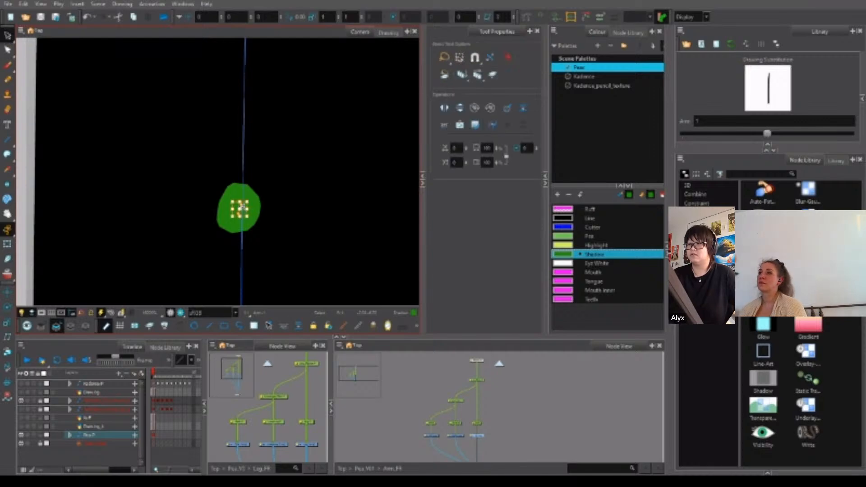
left_click(241, 208)
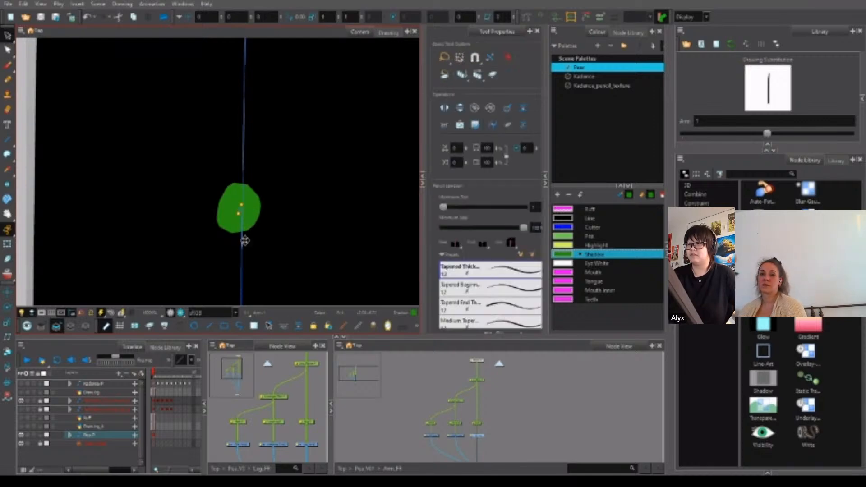
left_click_drag(243, 244, 246, 282)
Compare the elbow marker with the centre line's contour point and undo the last contour edits on it.
key("alt+q")
left_click(247, 226)
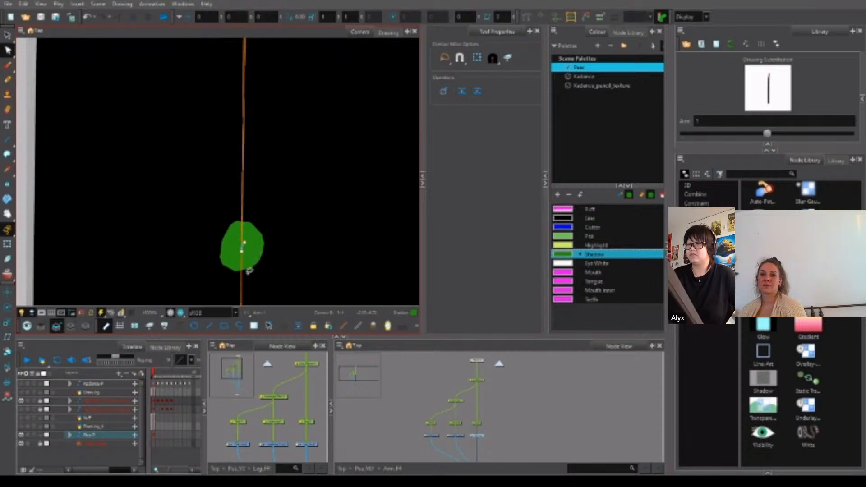
scroll(259, 230, "down", 3)
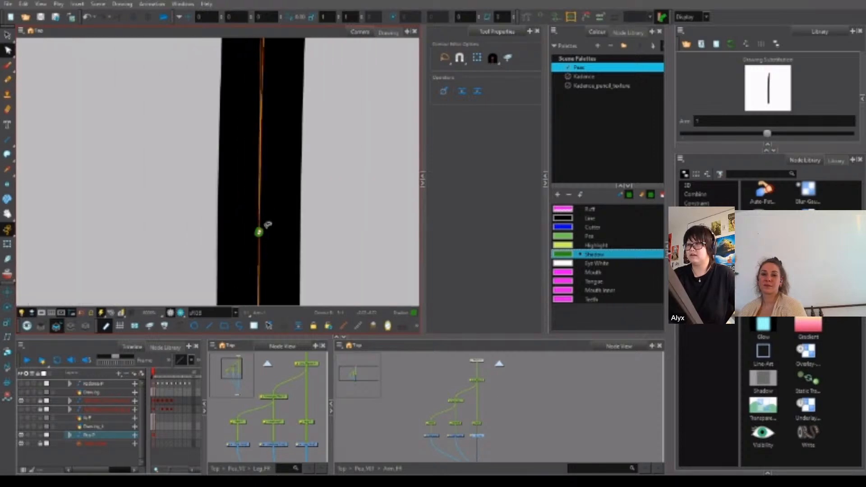
scroll(280, 231, "down", 4)
scroll(278, 232, "up", 6)
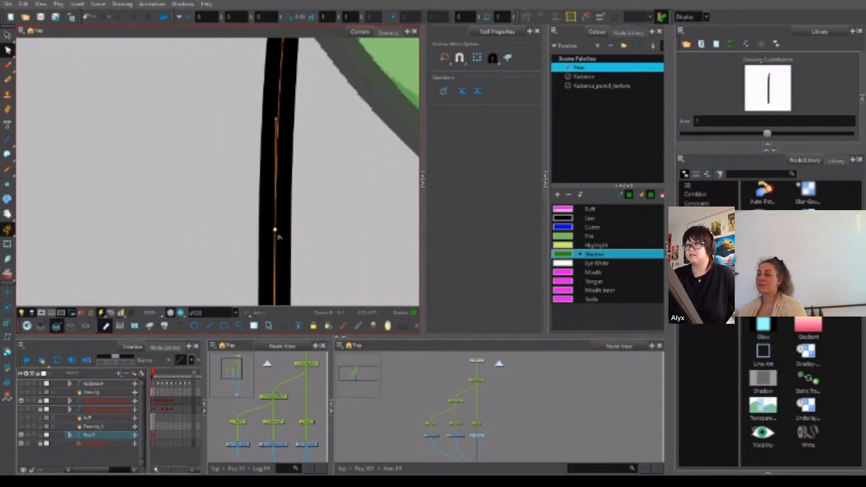
scroll(276, 223, "up", 6)
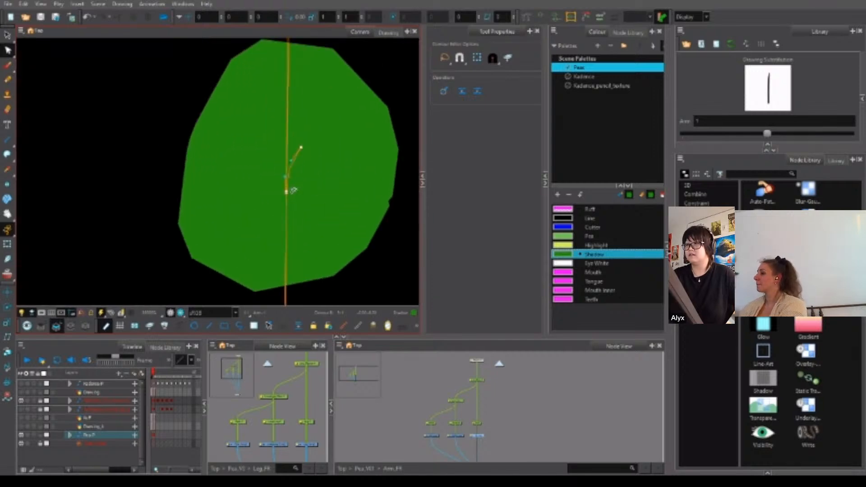
key("ctrl+z")
key("ctrl+z")
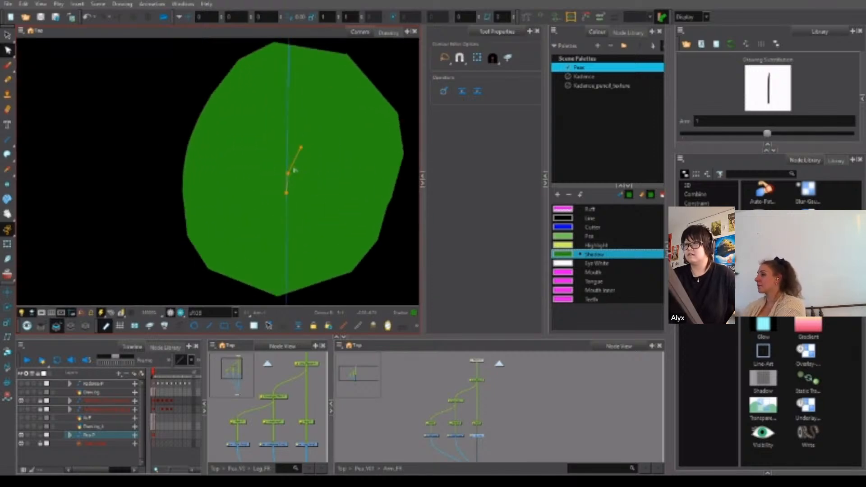
scroll(305, 150, "down", 2)
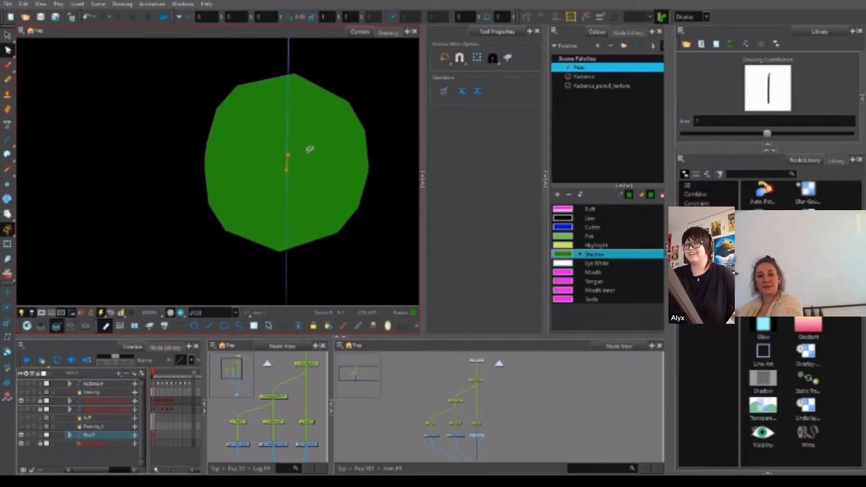
Shrink the wrist marker and pull its end points onto the lower end of the arm's centre line with the Contour Editor.
scroll(310, 158, "up", 8)
scroll(309, 155, "down", 4)
left_click_drag(329, 249, 318, 145)
scroll(299, 166, "up", 7)
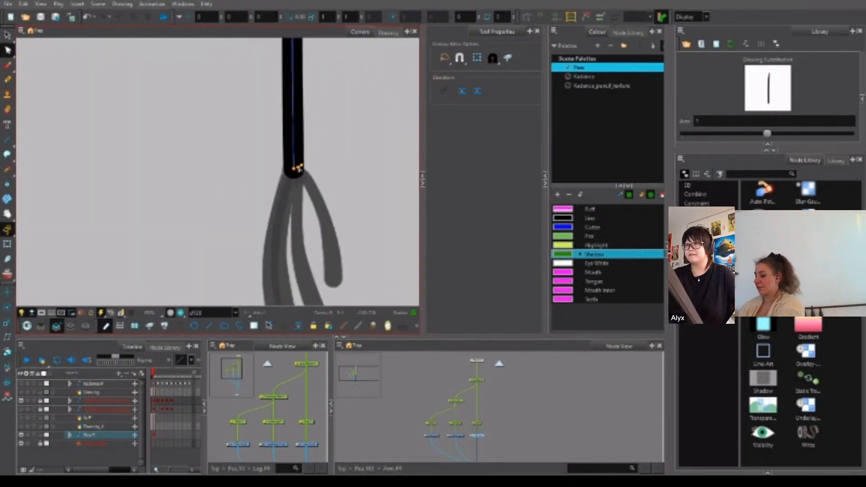
scroll(298, 168, "up", 3)
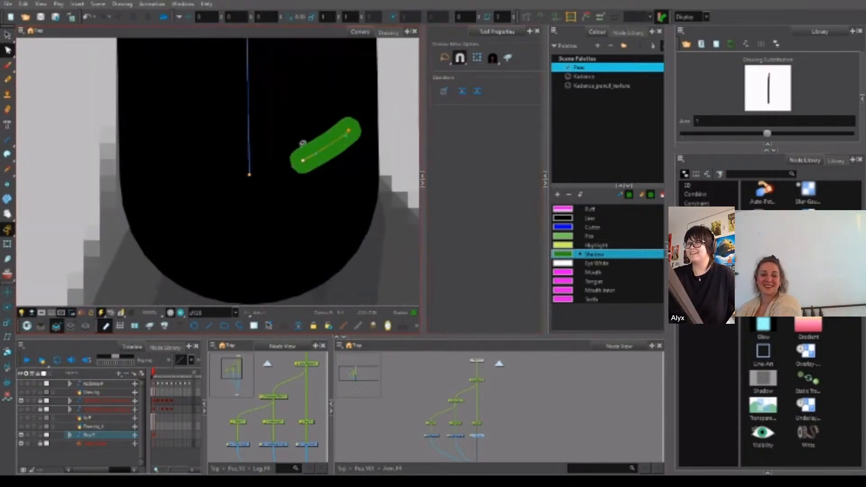
left_click_drag(261, 172, 267, 173)
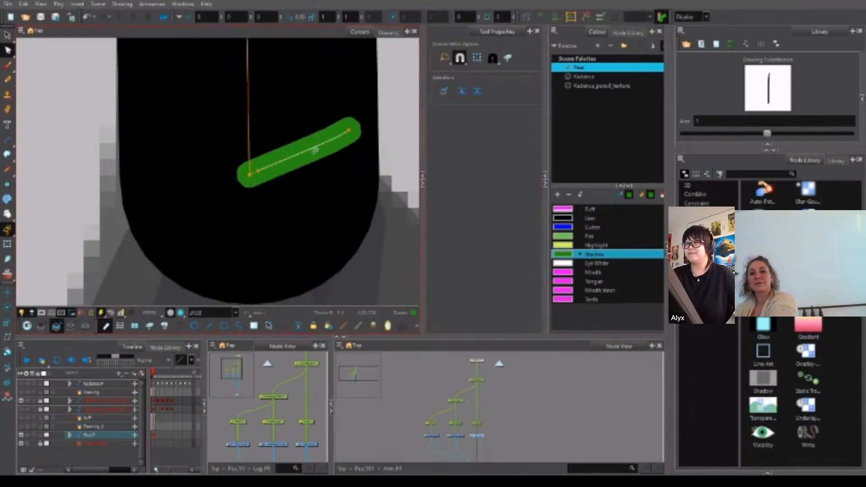
key("ctrl+z")
scroll(262, 175, "up", 4)
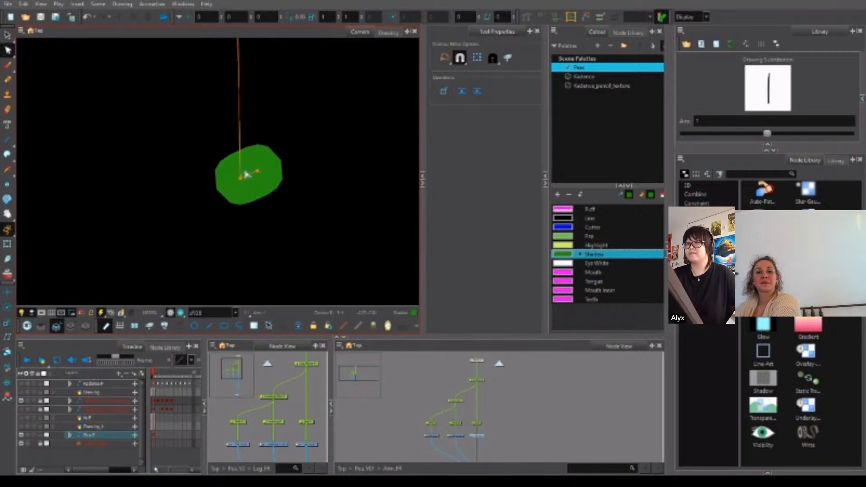
key("ctrl+z")
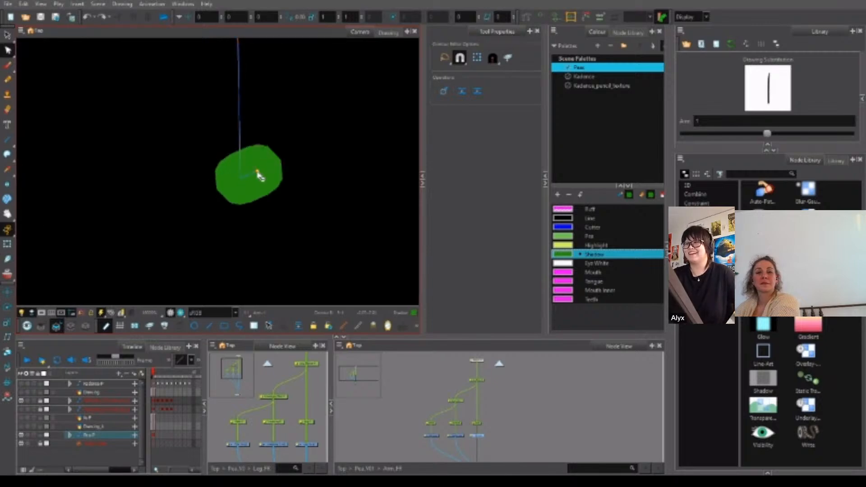
left_click_drag(259, 176, 233, 175)
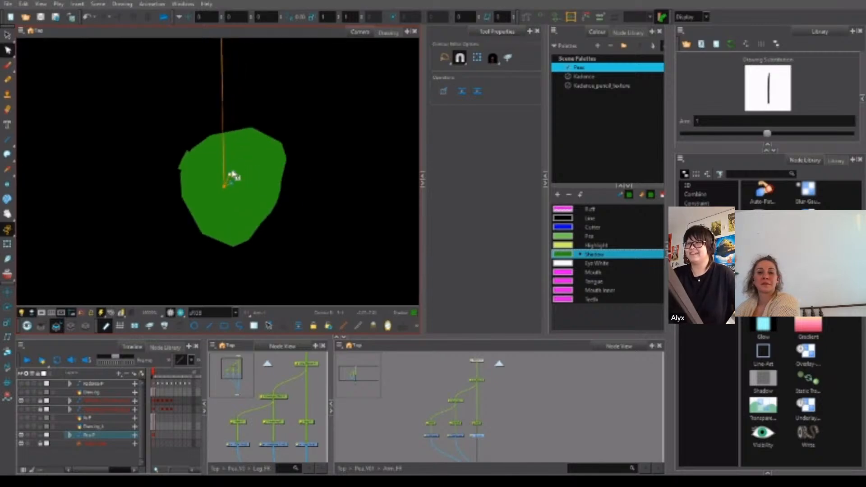
Leave the leg group in the smaller node view and open the Arm_FR group there.
left_click(7, 244)
scroll(279, 212, "down", 3)
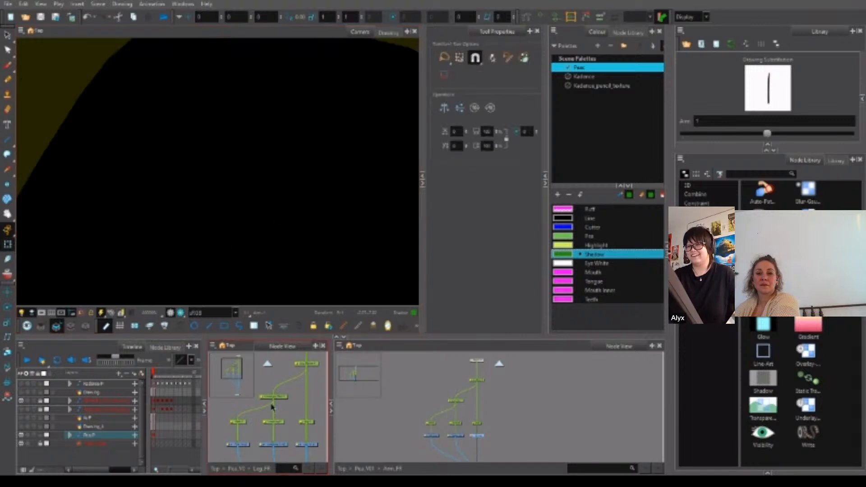
left_click(240, 444)
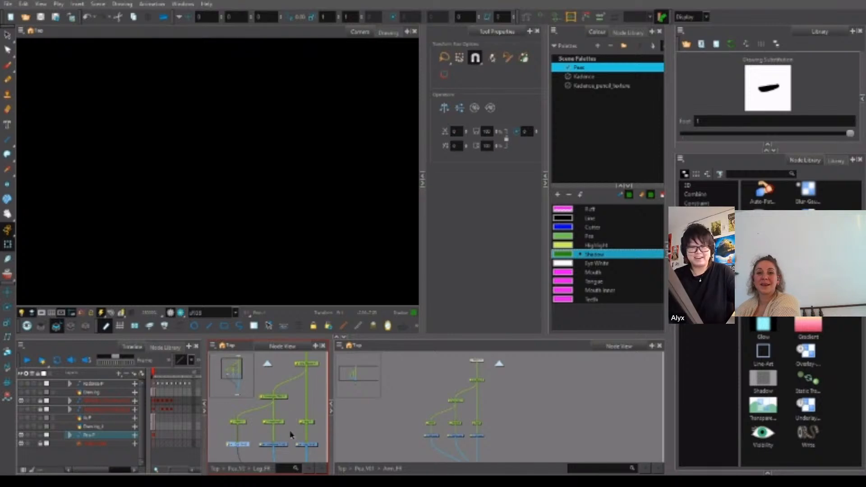
left_click_drag(291, 434, 329, 403)
left_click(256, 457)
left_click(238, 468)
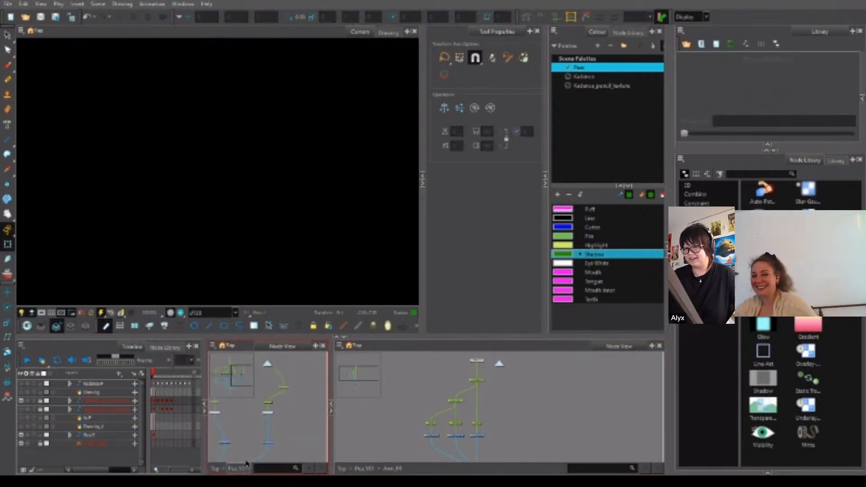
left_click(261, 411)
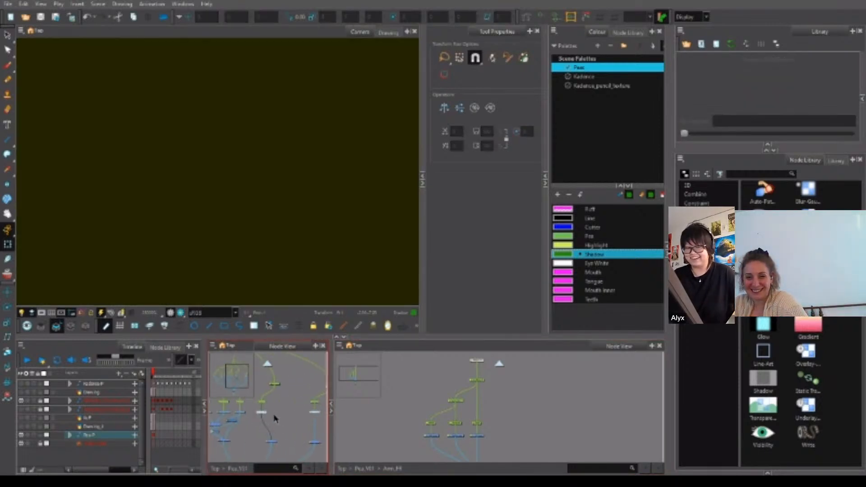
left_click(292, 412)
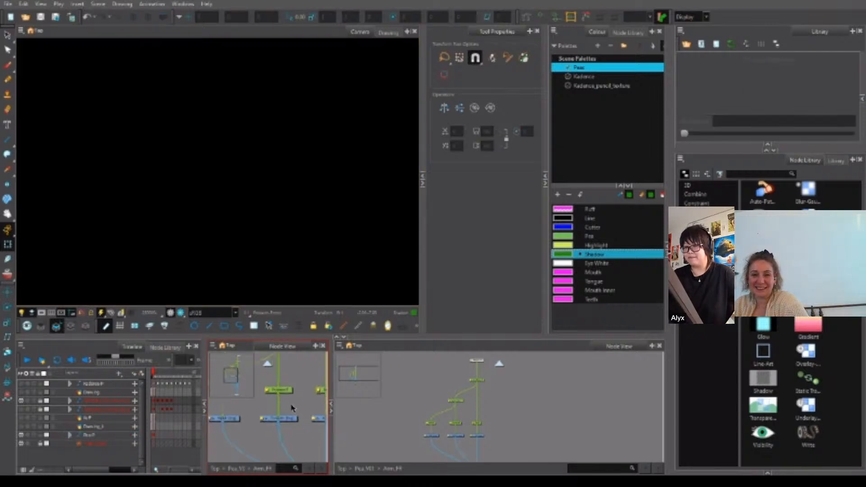
Select the arm's top parent peg with the Rotate tool.
left_click(9, 307)
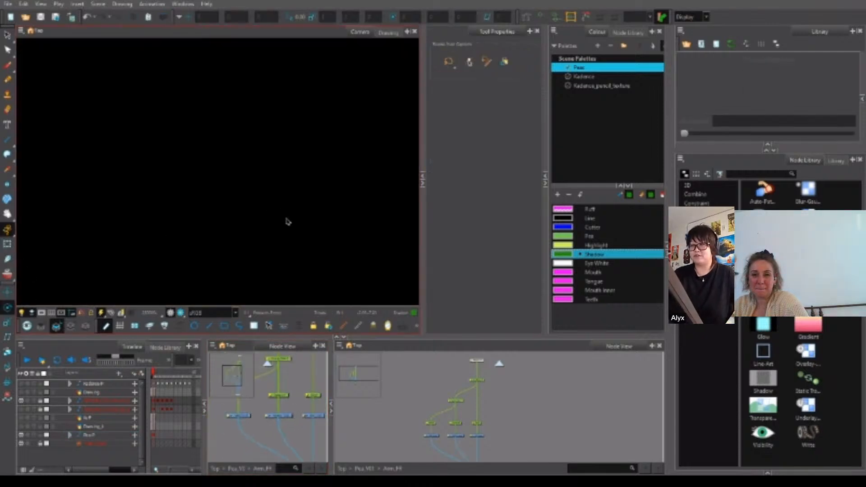
scroll(287, 222, "down", 15)
scroll(300, 397, "down", 1)
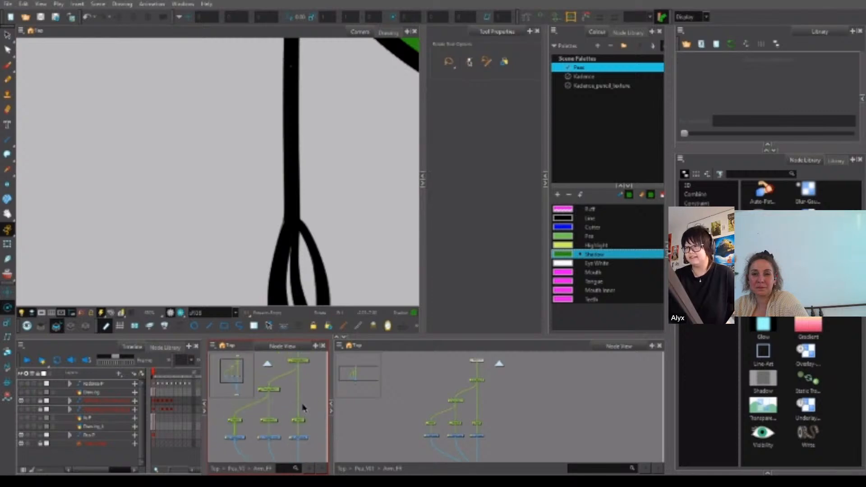
scroll(306, 390, "down", 2)
left_click(303, 372)
scroll(323, 192, "down", 6)
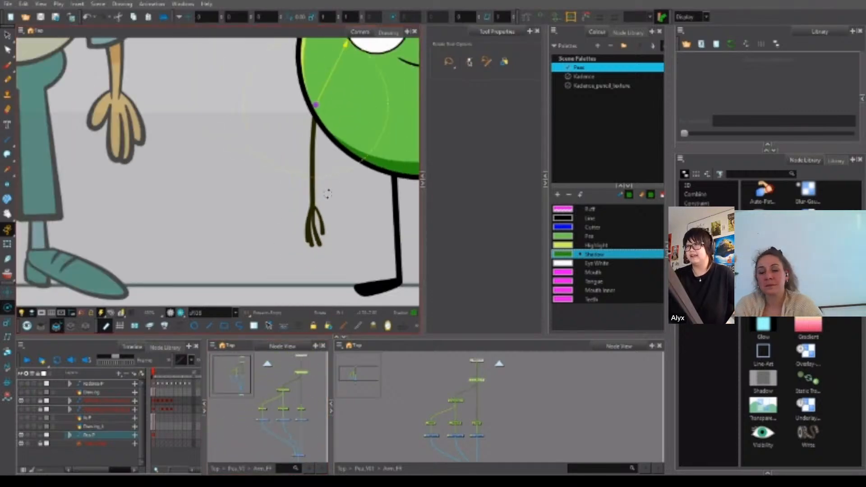
Go up to the pea's main group in the larger node view and lock all its drawings and groups except the front arm.
left_click(372, 469)
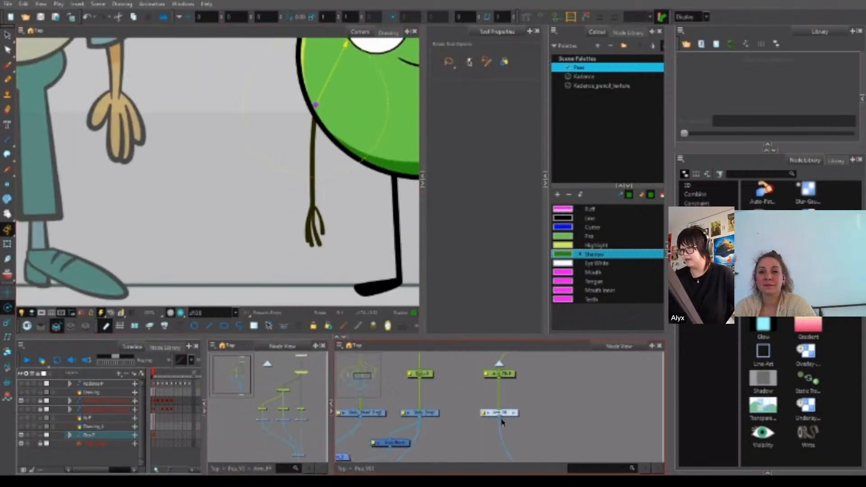
scroll(505, 407, "down", 4)
left_click(495, 401)
key("ctrl+l")
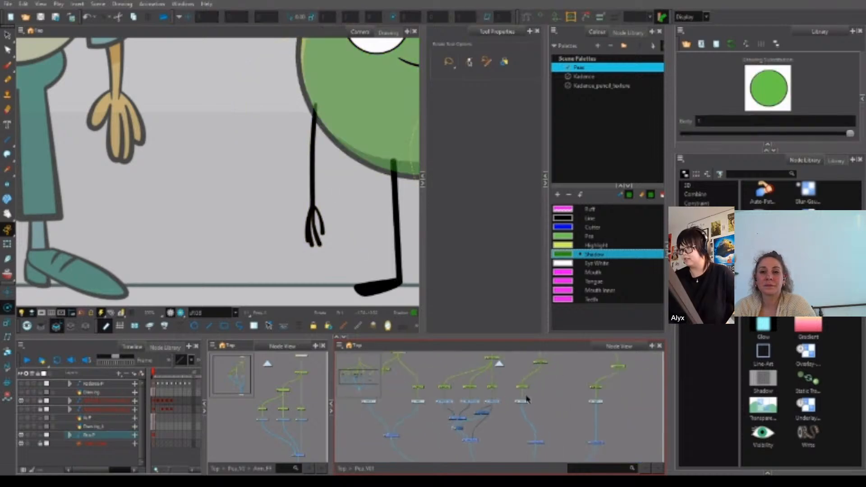
left_click(572, 409)
left_click_drag(574, 410, 546, 416)
left_click(562, 409)
key("ctrl+l")
left_click_drag(397, 405, 343, 415)
key("ctrl+l")
left_click(482, 406)
Select the arm's top parent peg and inspect up close how its pivot lines up with the shoulder marker.
left_click(300, 373)
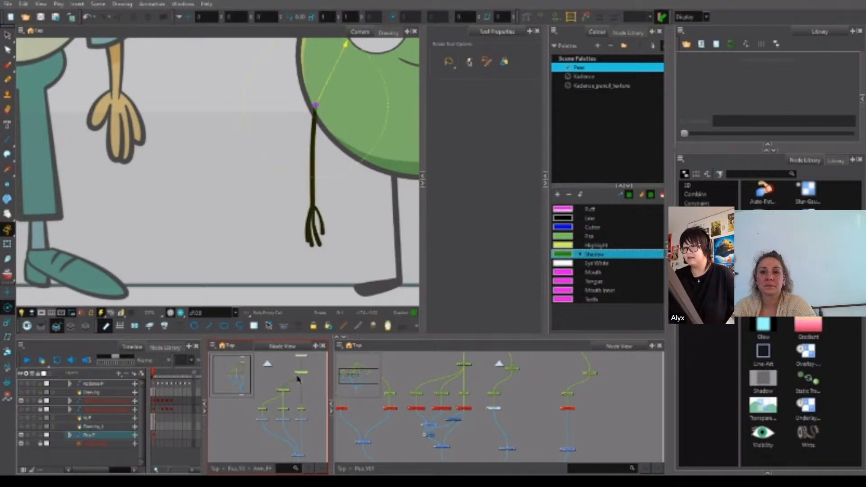
scroll(318, 105, "up", 5)
scroll(316, 113, "up", 8)
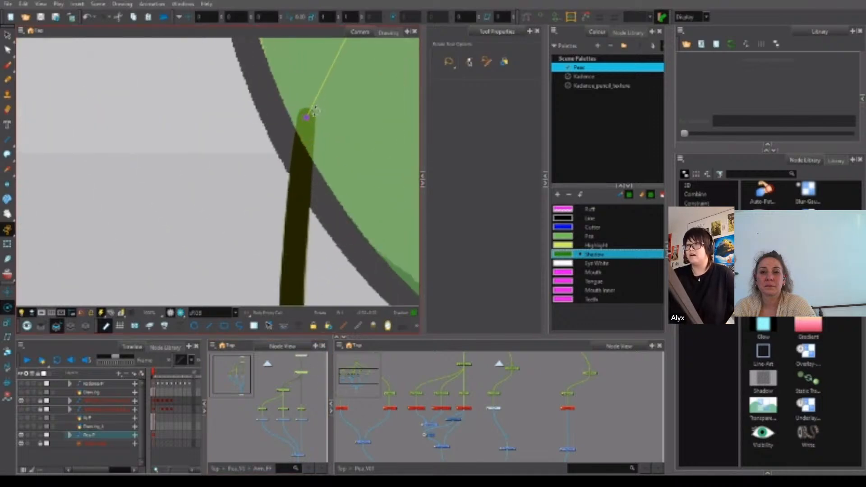
scroll(308, 128, "up", 1)
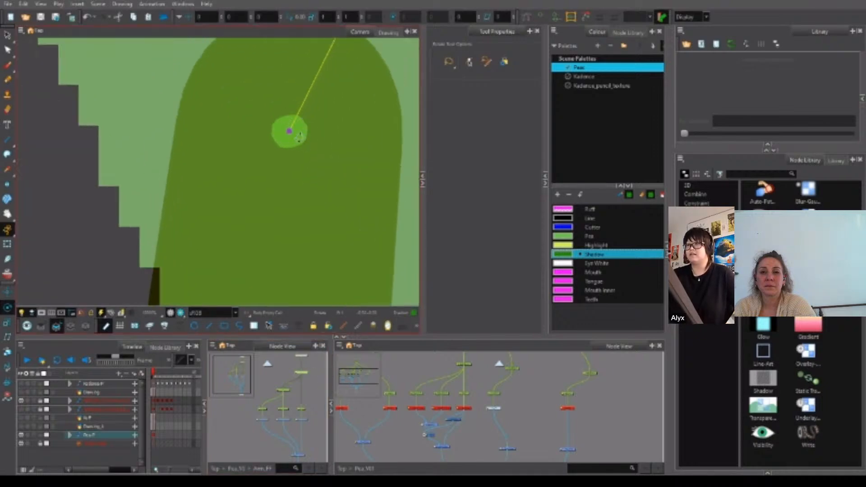
scroll(316, 131, "down", 2)
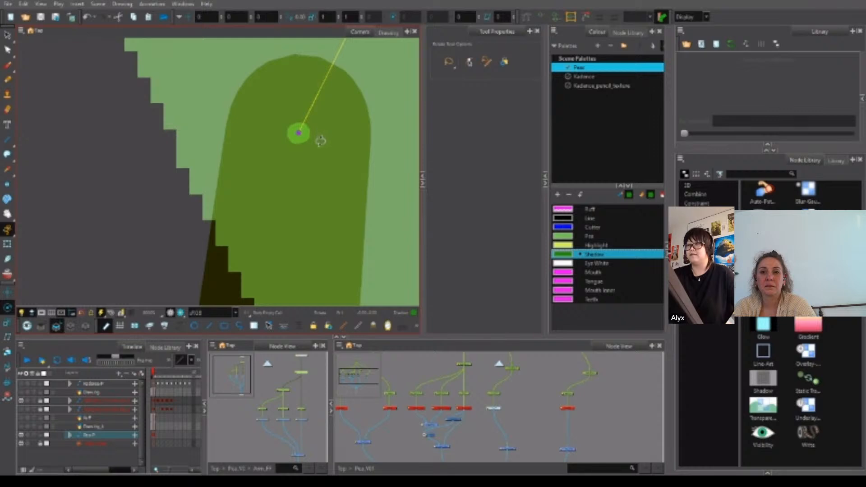
scroll(320, 141, "down", 6)
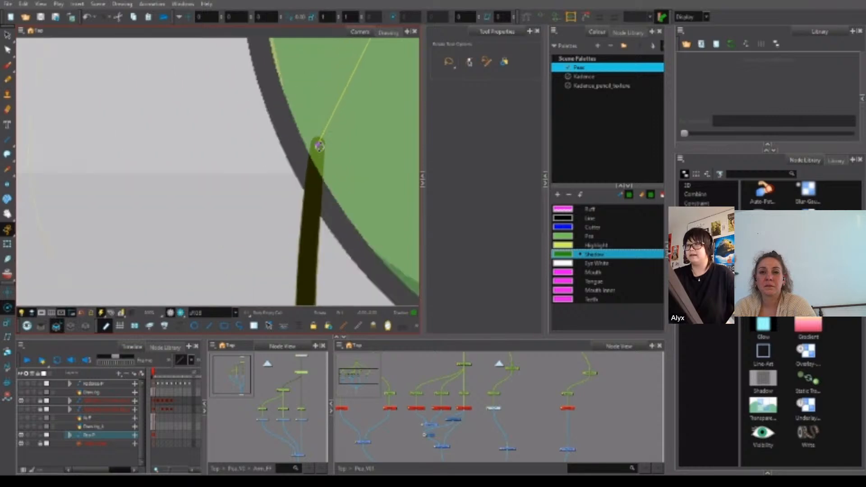
scroll(311, 189, "up", 2)
Select the forearm's parent peg and inspect up close how its pivot lines up with the elbow marker.
left_click(286, 389)
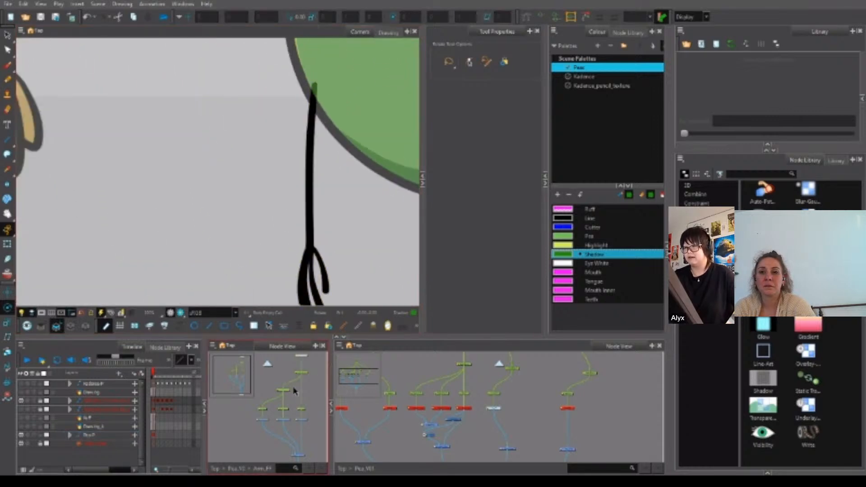
scroll(303, 168, "up", 10)
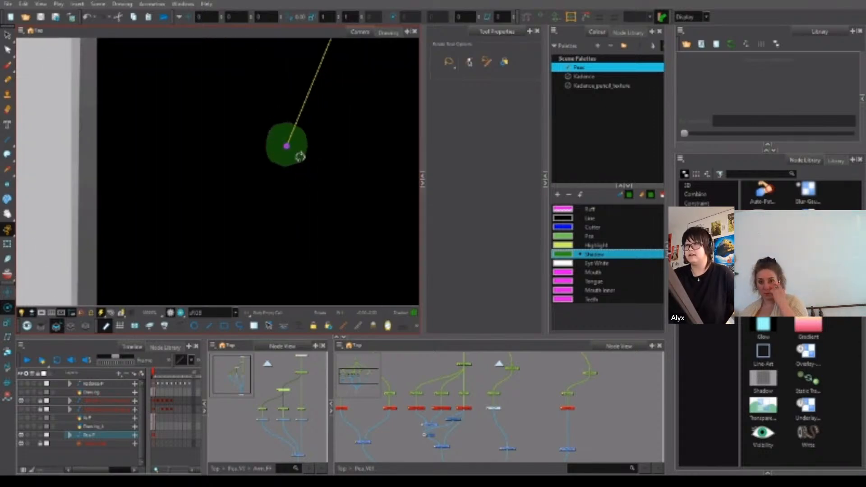
scroll(303, 153, "down", 1)
scroll(307, 151, "up", 1)
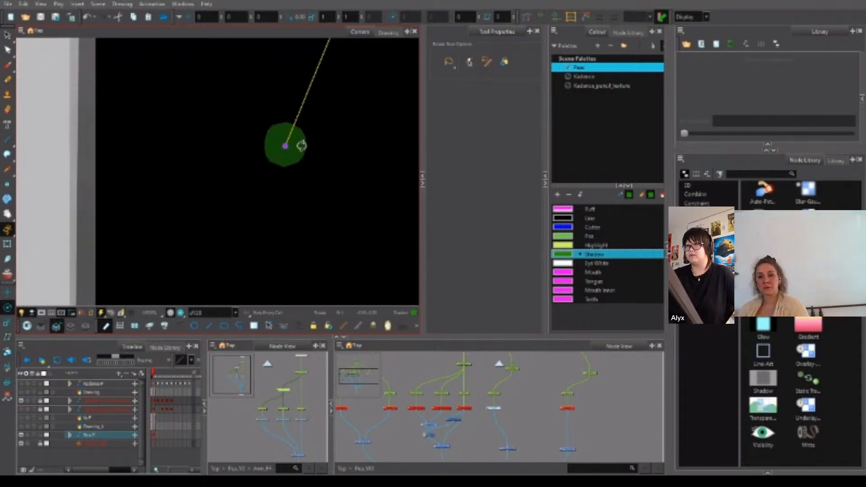
scroll(301, 142, "up", 2)
scroll(296, 138, "down", 1)
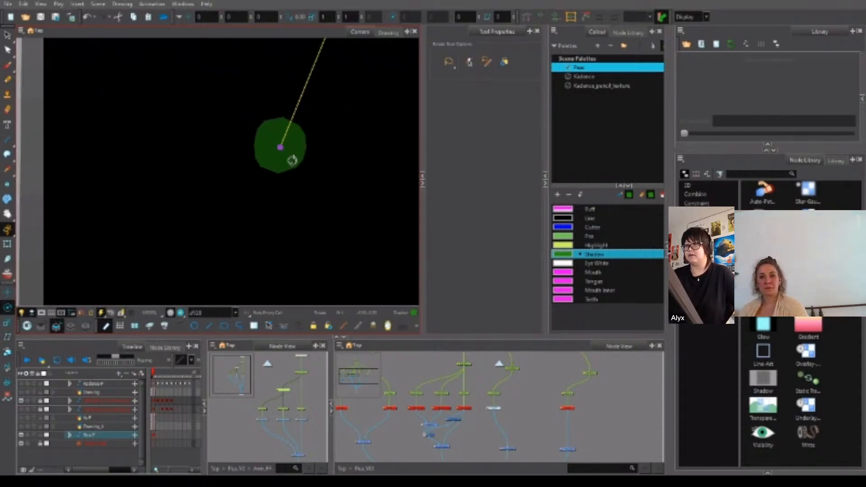
Select the hand's peg and inspect up close where its pivot sits at the wrist.
left_click(285, 408)
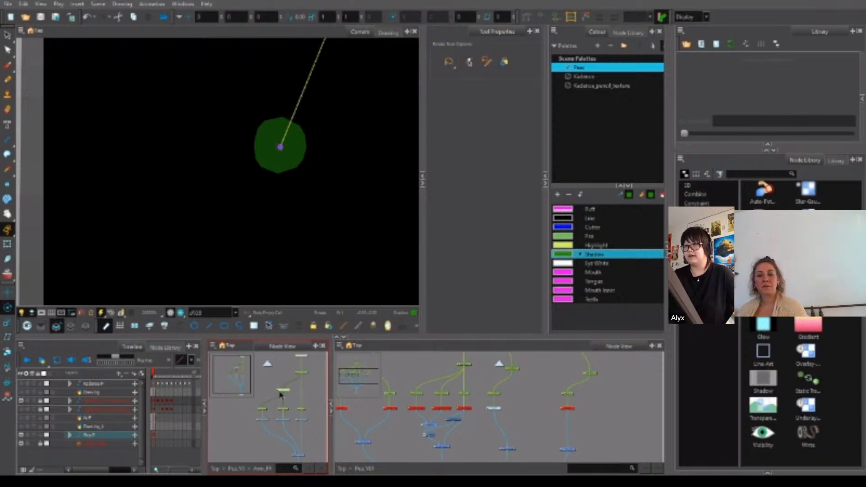
scroll(311, 188, "down", 4)
scroll(312, 194, "down", 6)
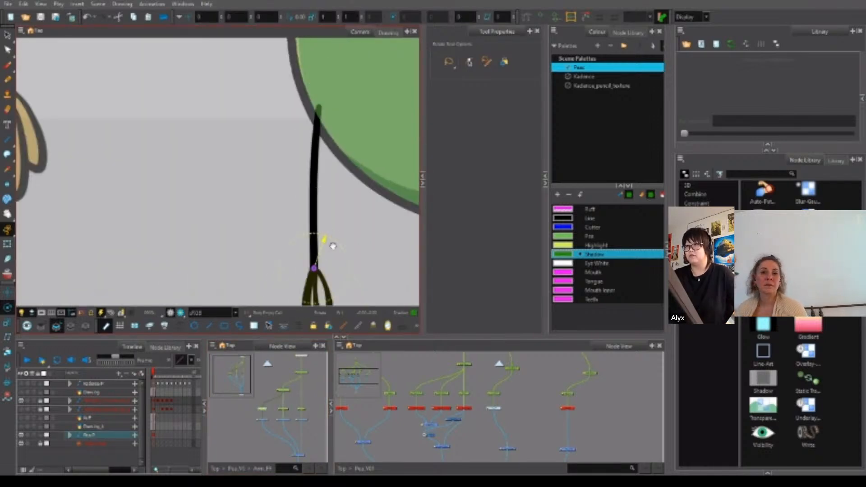
left_click_drag(329, 245, 323, 189)
scroll(311, 220, "up", 8)
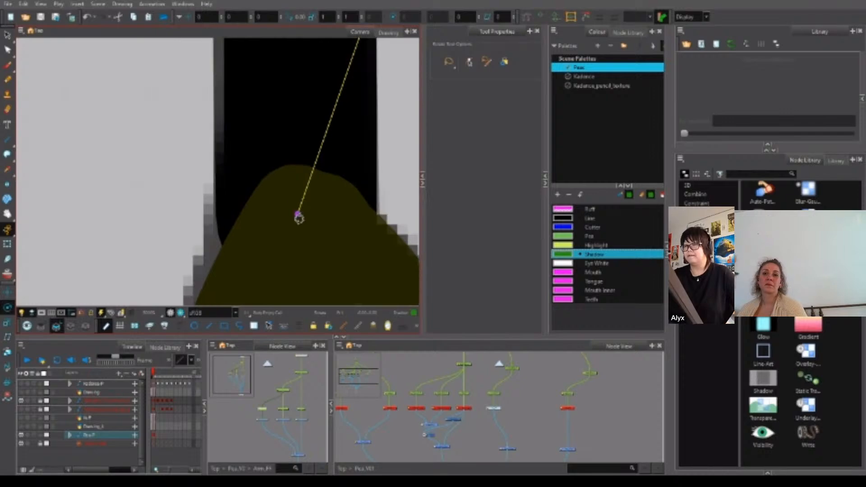
Delete the green patch at the wrist end of the arm drawing and deselect the drawing.
scroll(299, 212, "up", 3)
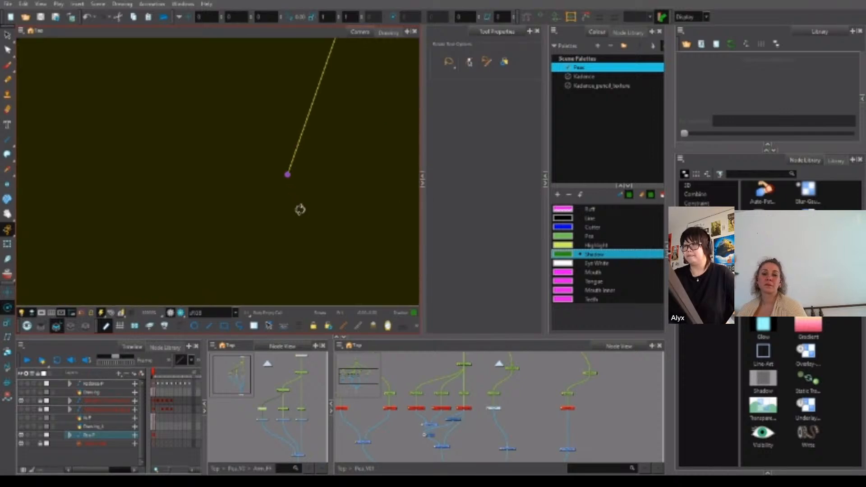
scroll(301, 439, "up", 4)
left_click(291, 442)
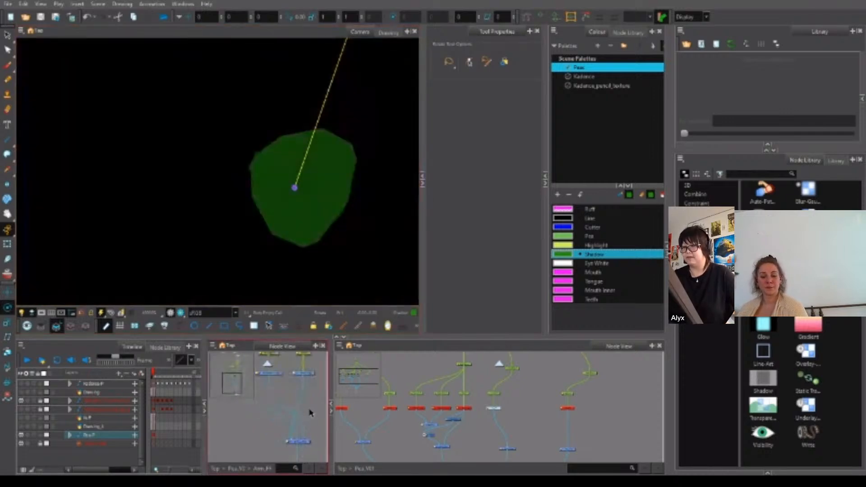
left_click_drag(295, 363, 304, 381)
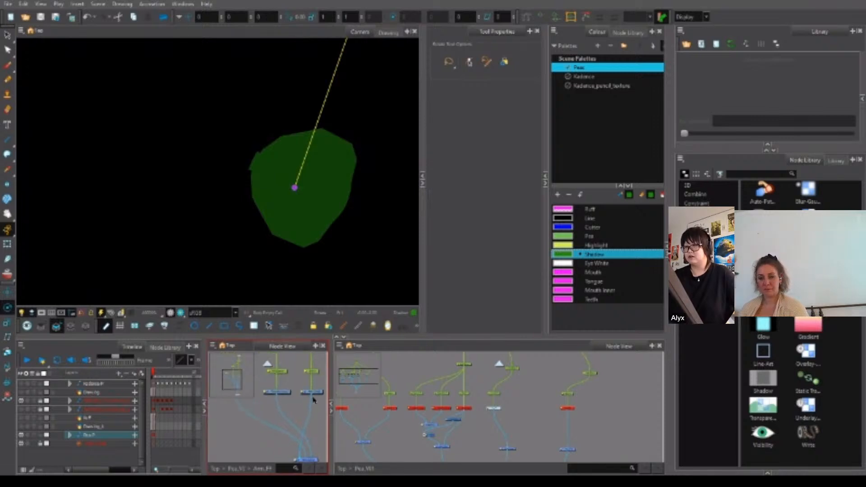
left_click(312, 392)
key("alt+s")
scroll(325, 226, "down", 1)
scroll(327, 236, "down", 4)
key("ctrl+a")
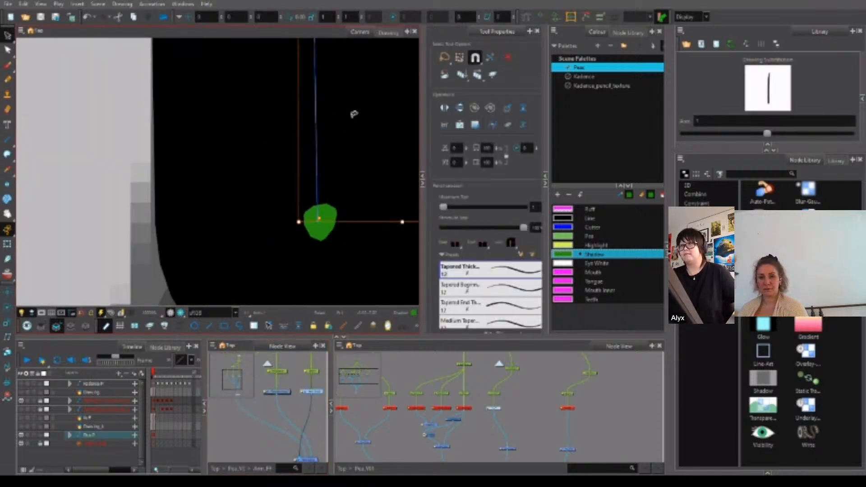
key("Delete")
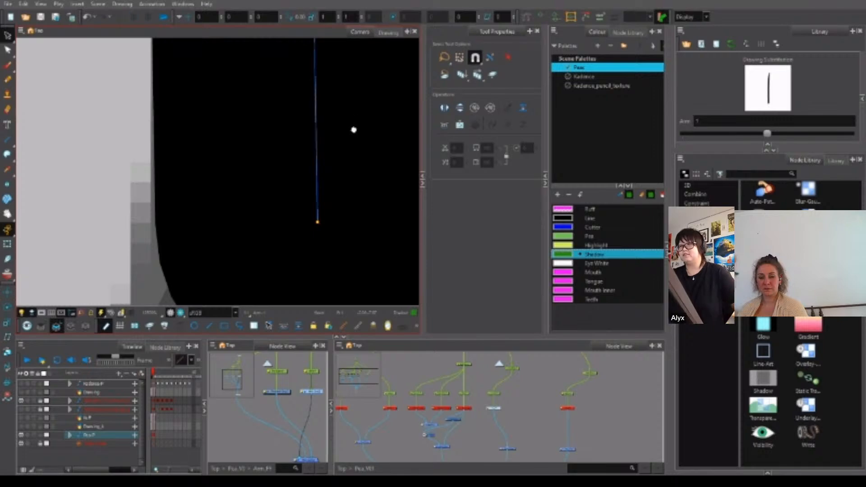
scroll(347, 133, "down", 6)
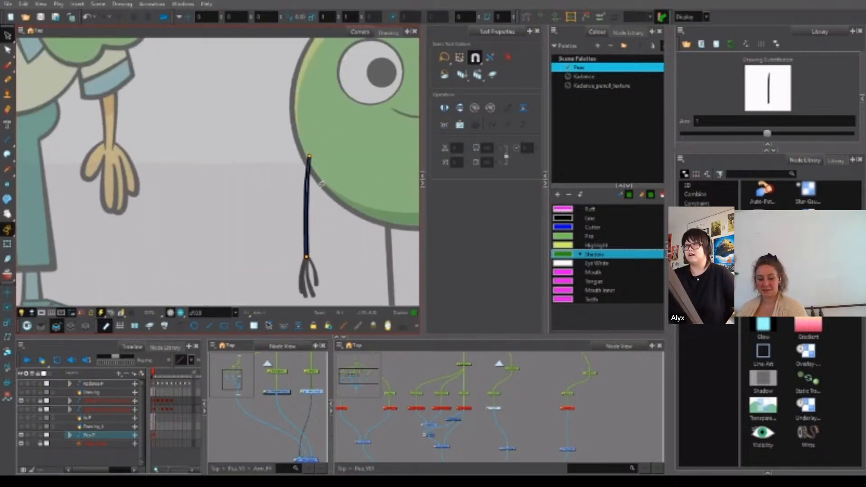
left_click(7, 245)
left_click(345, 263)
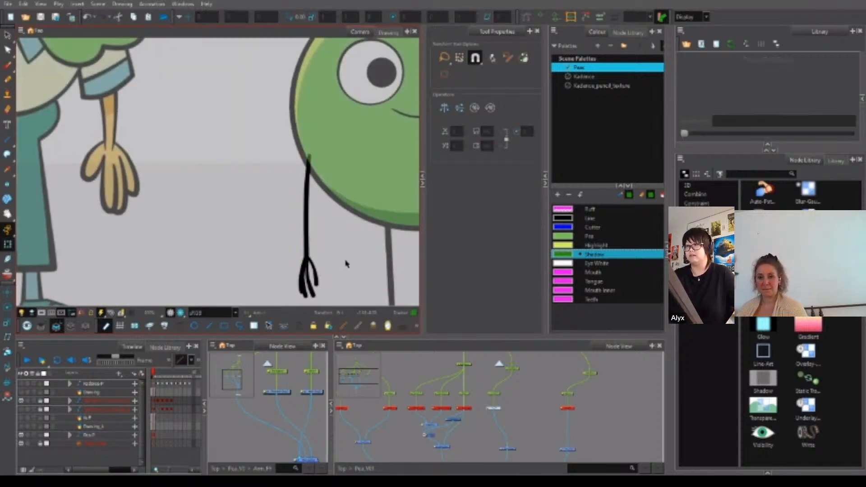
Examine the connections between the arm group's drawing nodes and its composite.
left_click(301, 461)
left_click(308, 457)
left_click_drag(308, 458, 312, 431)
scroll(286, 440, "up", 3)
left_click(284, 437)
left_click(314, 409)
scroll(312, 409, "down", 3)
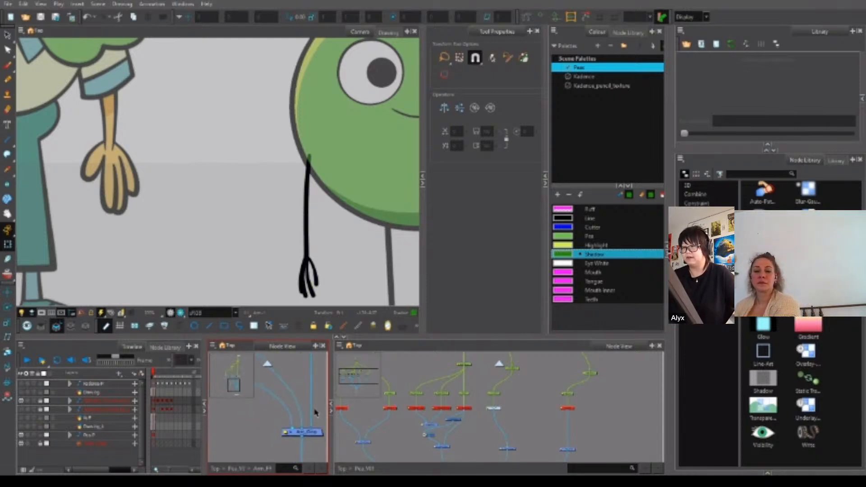
scroll(308, 397, "down", 3)
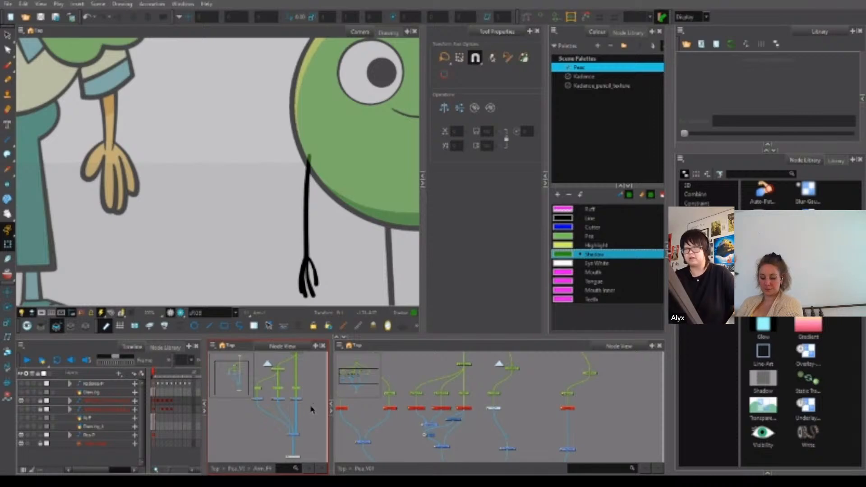
Go to frame 2 and disable the surrounding artwork's nodes in the top-level network to isolate the arm.
left_click(236, 469)
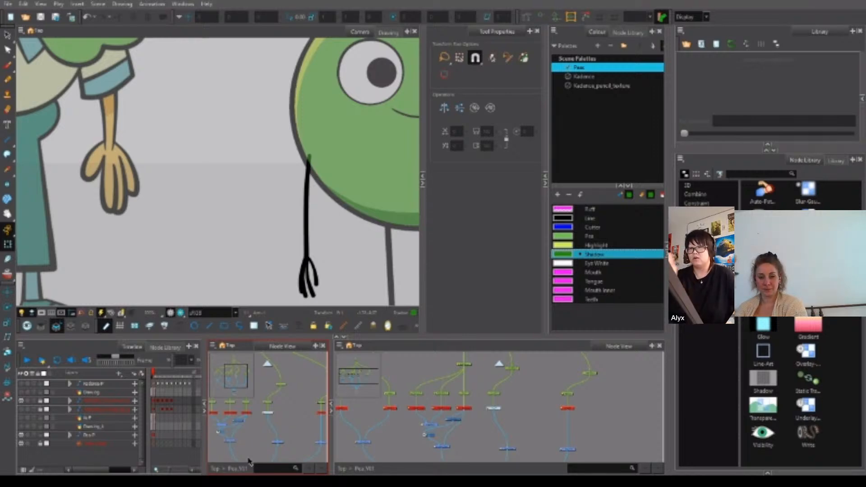
left_click(157, 373)
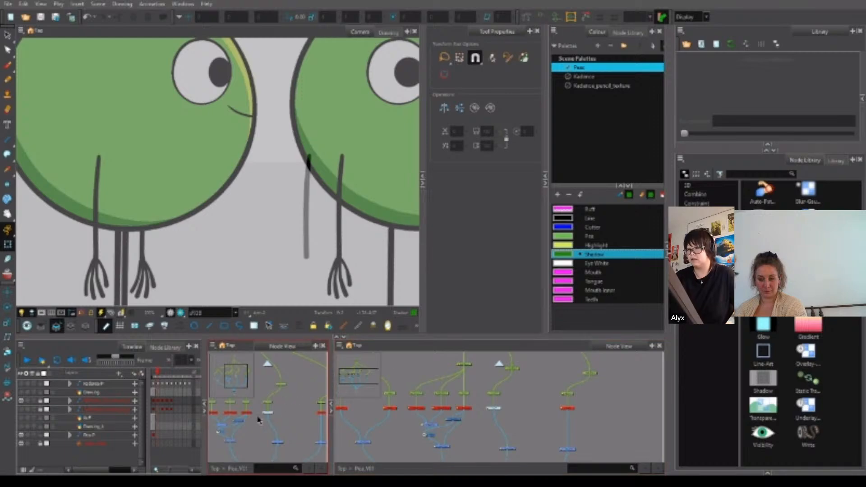
left_click(215, 469)
left_click_drag(257, 419, 316, 414)
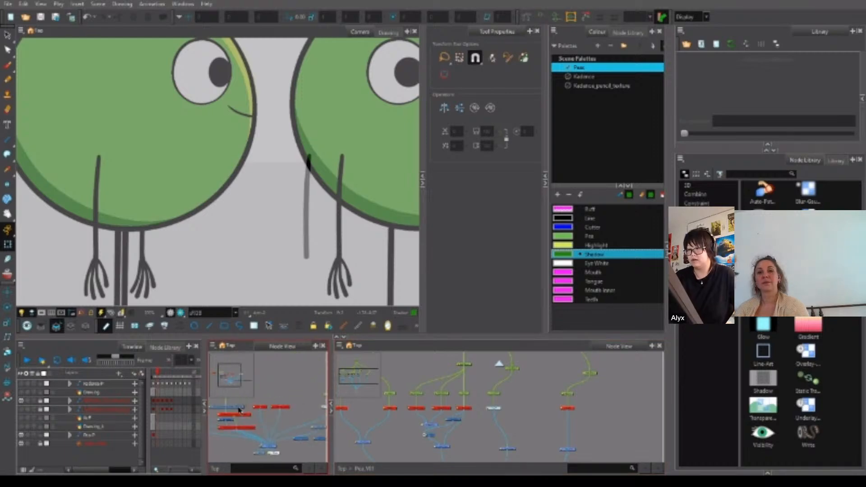
left_click(238, 408)
scroll(313, 209, "up", 3)
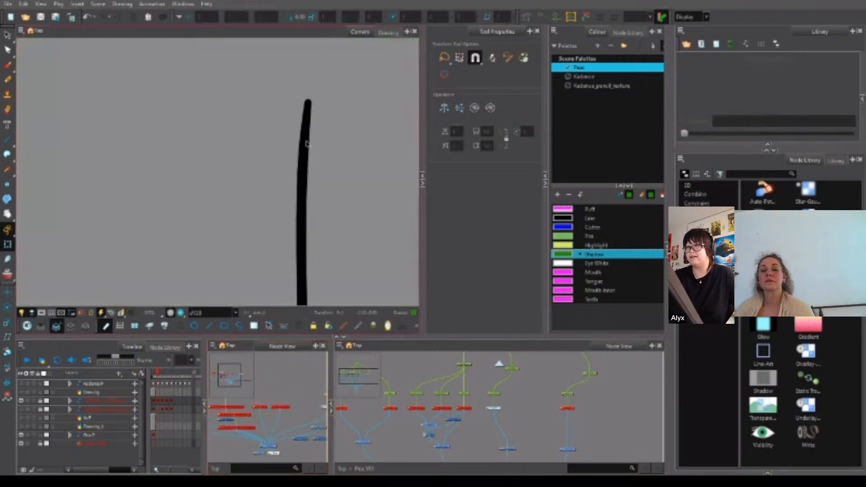
Open the arm group and set the hand's drawing substitution to 1.
left_click(307, 143)
scroll(285, 177, "down", 1)
mouse_move(345, 226)
left_mouse_down()
mouse_move(309, 197)
mouse_move(221, 212)
mouse_move(274, 216)
left_mouse_up()
left_click(267, 135)
left_click(221, 224)
left_click(343, 351)
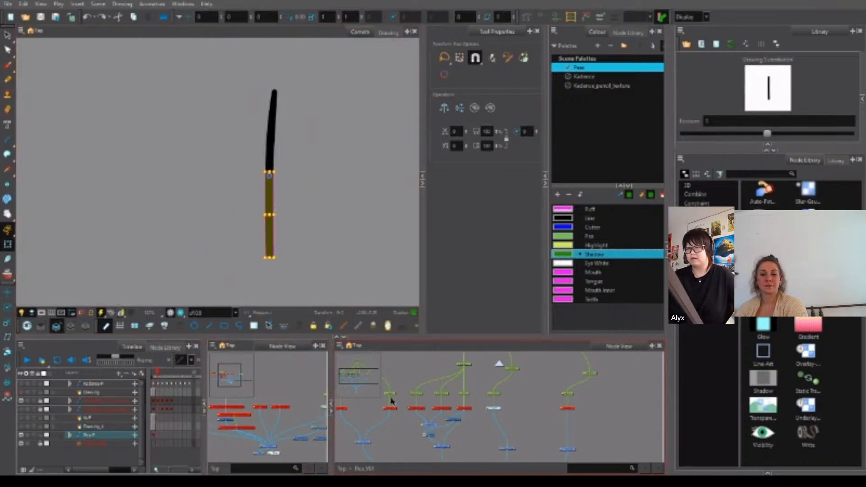
double_click(429, 424)
left_click(475, 413)
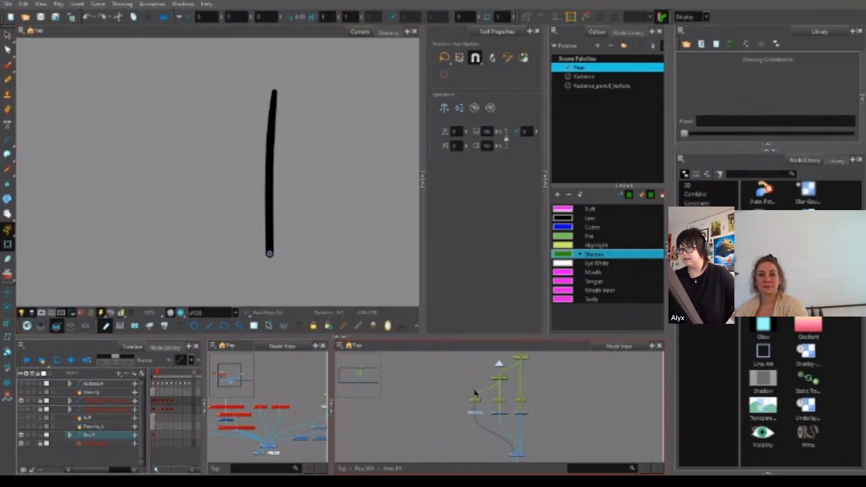
left_click(794, 132)
left_click(829, 135)
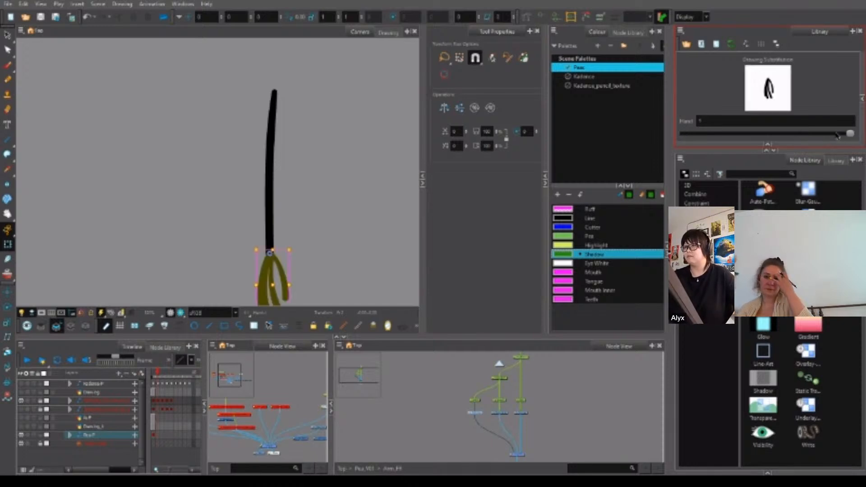
left_click(543, 394)
scroll(341, 253, "down", 2)
left_click_drag(348, 252, 315, 256)
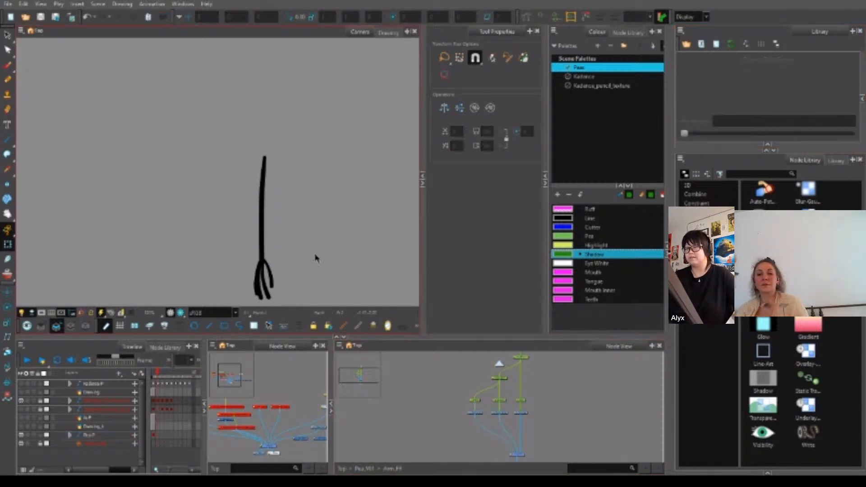
Rotate the forearm and hand about 77° at the elbow, try moving them off the upper arm, and undo the move.
left_click(504, 382)
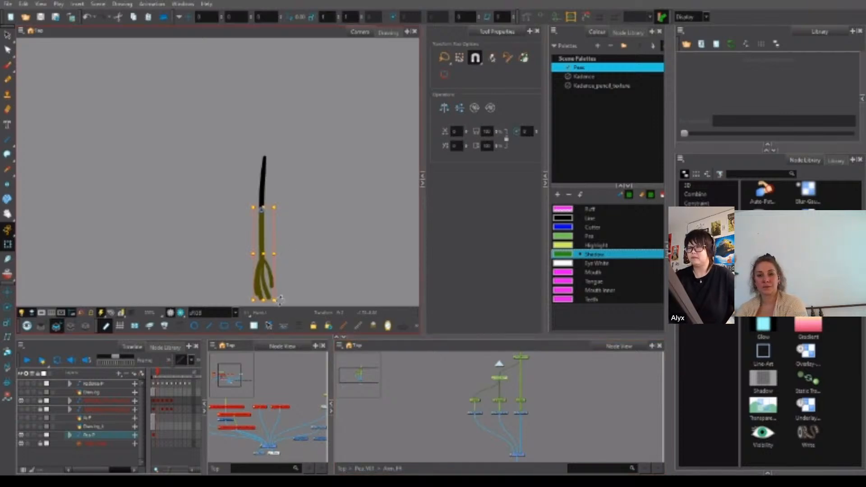
mouse_move(280, 299)
left_mouse_down()
mouse_move(340, 215)
mouse_move(286, 293)
mouse_move(347, 183)
mouse_move(292, 279)
mouse_move(351, 220)
mouse_move(334, 166)
mouse_move(309, 275)
mouse_move(348, 181)
mouse_move(342, 209)
left_mouse_up()
left_click_drag(262, 208, 246, 227)
scroll(245, 228, "up", 5)
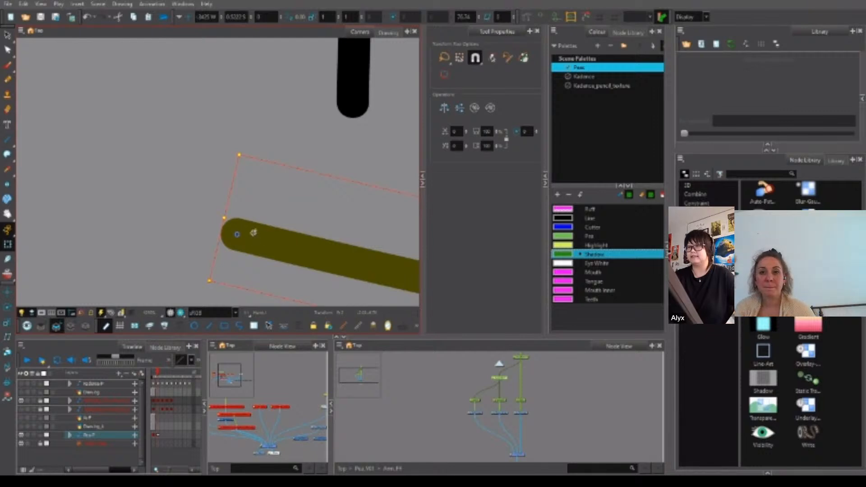
key("ctrl+z")
Examine the bent elbow joint up close, and return the forearm to its straight position.
left_click_drag(366, 147, 228, 191)
scroll(219, 145, "up", 4)
scroll(211, 148, "up", 2)
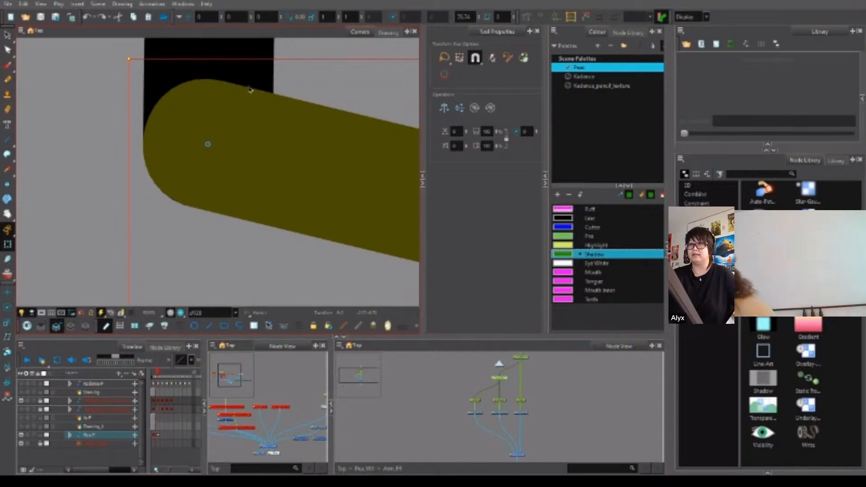
scroll(232, 209, "down", 3)
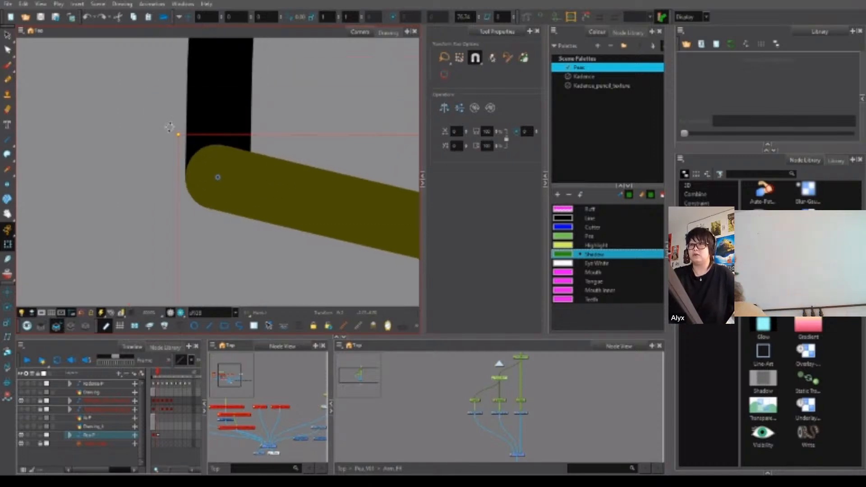
left_click_drag(169, 127, 184, 305)
key("ctrl+z")
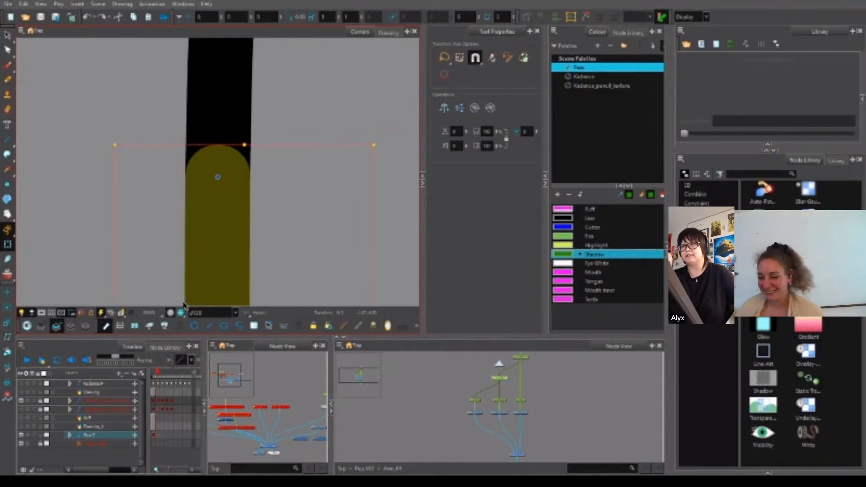
left_click(293, 216)
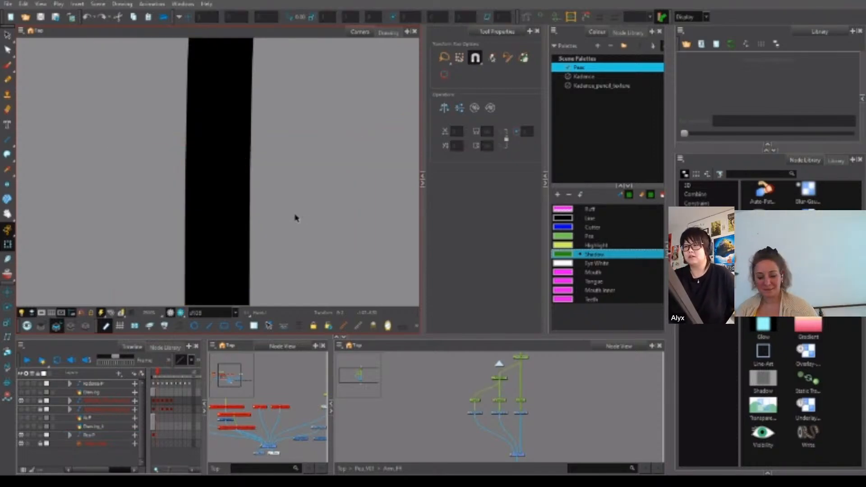
Draw a green guide circle around the forearm's rounded elbow end on the upper arm drawing's overlay layer.
left_click(194, 326)
left_click(525, 412)
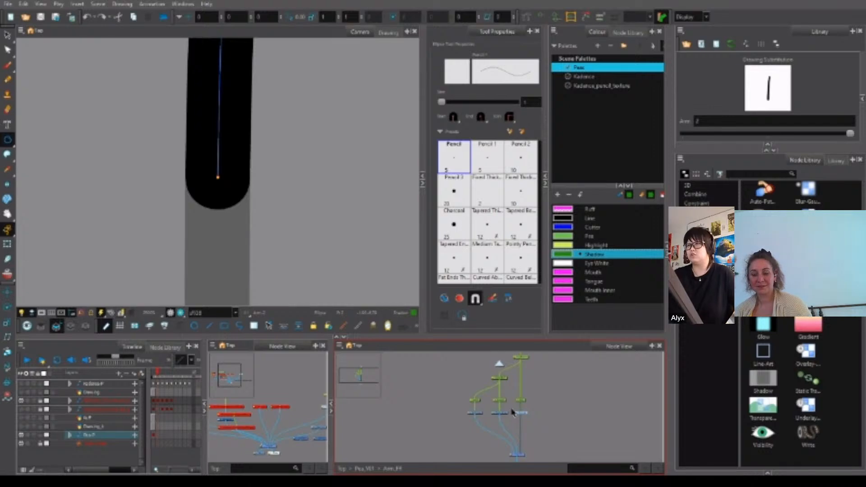
left_click(42, 326)
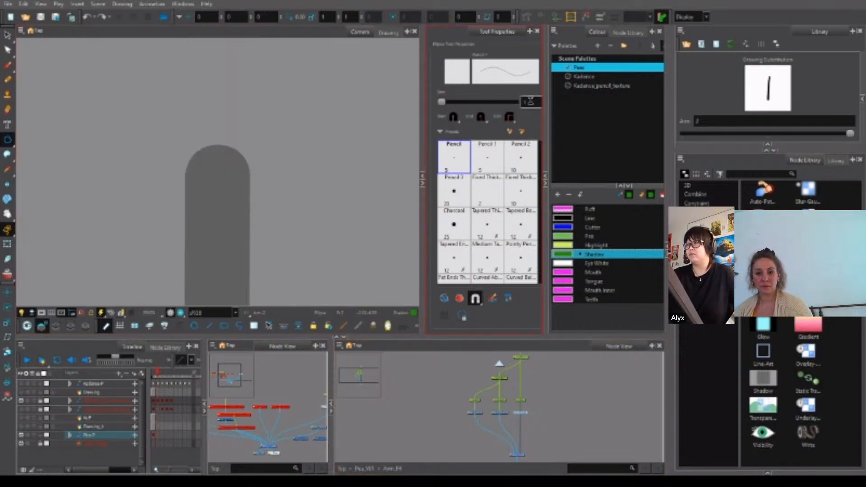
left_click_drag(185, 148, 251, 190)
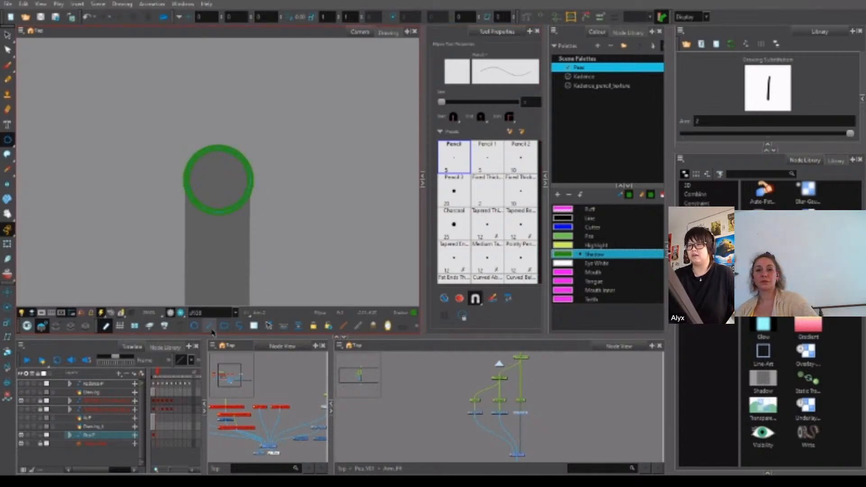
Draw crossing vertical and horizontal lines inside the guide circle and extend their ends to its outline.
left_click(209, 325)
mouse_move(195, 178)
left_mouse_down()
mouse_move(243, 175)
mouse_move(224, 195)
left_mouse_up()
key("alt+q")
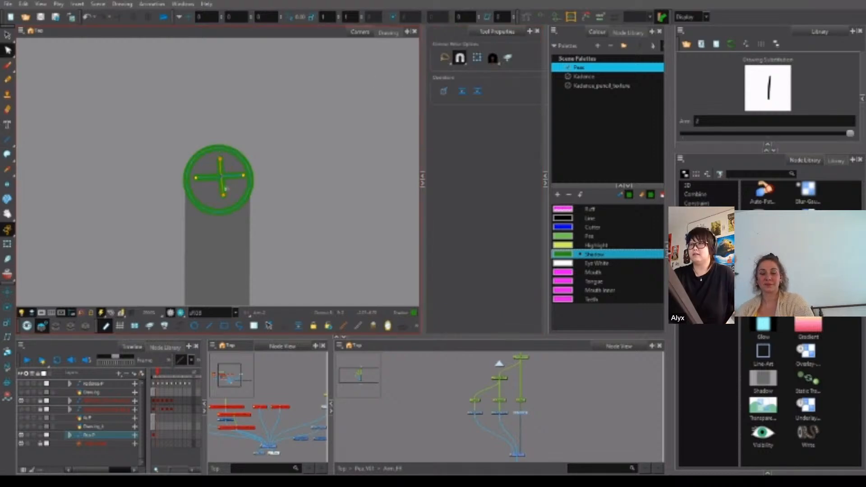
left_click_drag(220, 159, 219, 148)
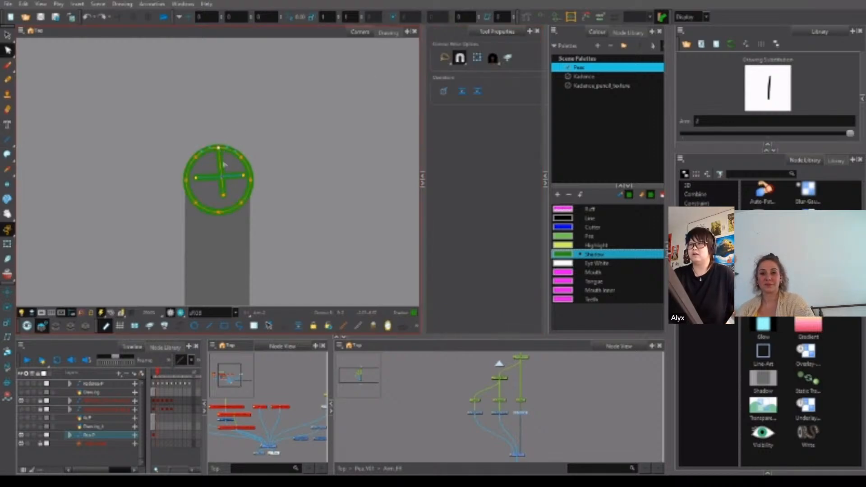
left_click_drag(224, 199, 218, 212)
left_click_drag(243, 175, 251, 179)
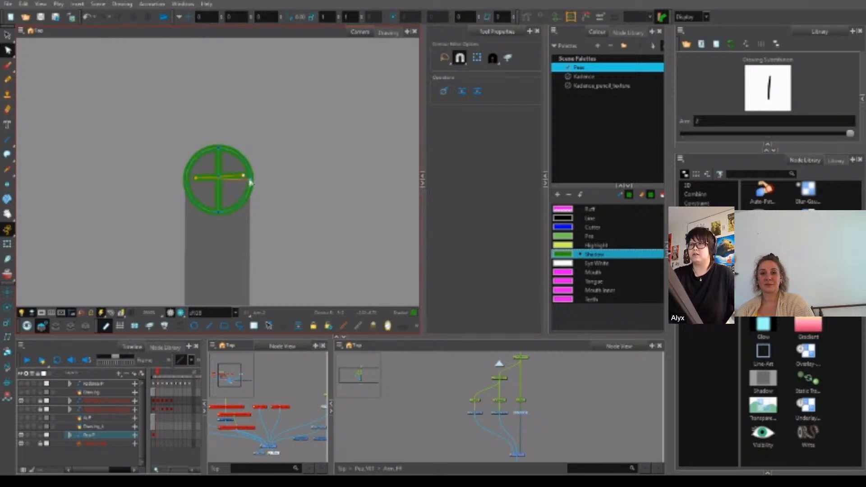
left_click_drag(197, 179, 187, 180)
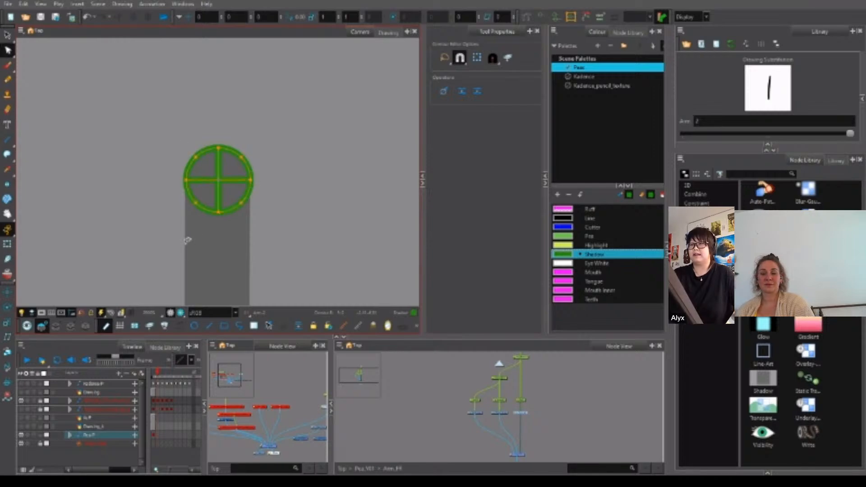
Draw straight guide lines from both sides of the circle down along the forearm's edges.
left_click(209, 327)
left_click_drag(182, 191, 185, 287)
left_click_drag(252, 194, 247, 281)
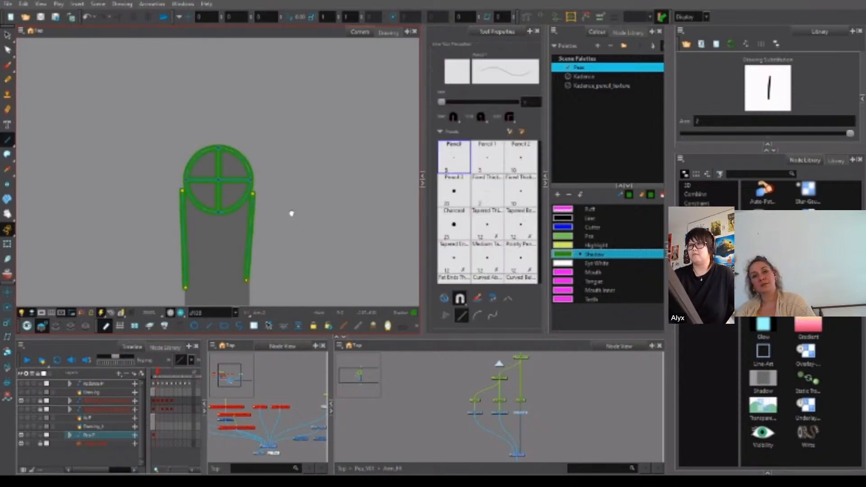
left_click_drag(291, 213, 295, 124)
scroll(214, 157, "down", 5)
key("alt+q")
mouse_move(209, 168)
left_mouse_down()
mouse_move(210, 234)
mouse_move(229, 276)
mouse_move(259, 201)
left_mouse_up()
scroll(253, 145, "down", 2)
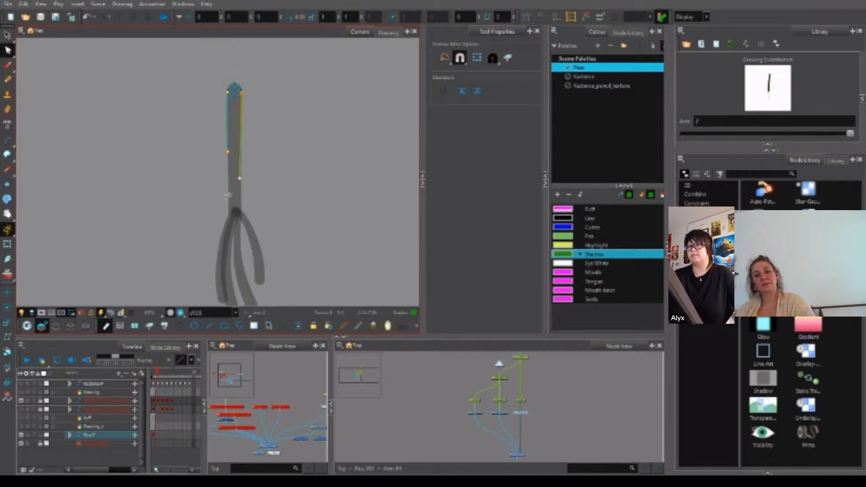
scroll(245, 108, "up", 1)
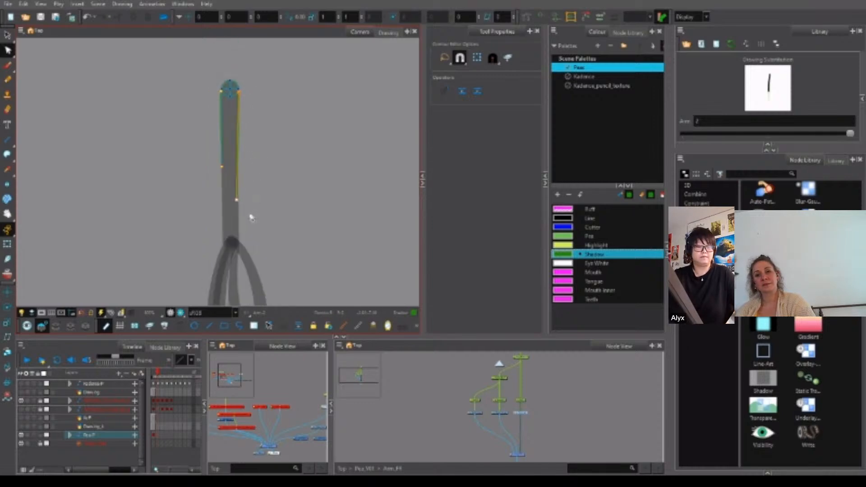
Sketch a long, narrow closed outline freehand beside the forearm with the Pencil tool.
key("alt+slash")
mouse_move(251, 246)
left_mouse_down()
mouse_move(256, 122)
mouse_move(272, 113)
mouse_move(273, 217)
mouse_move(257, 251)
left_mouse_up()
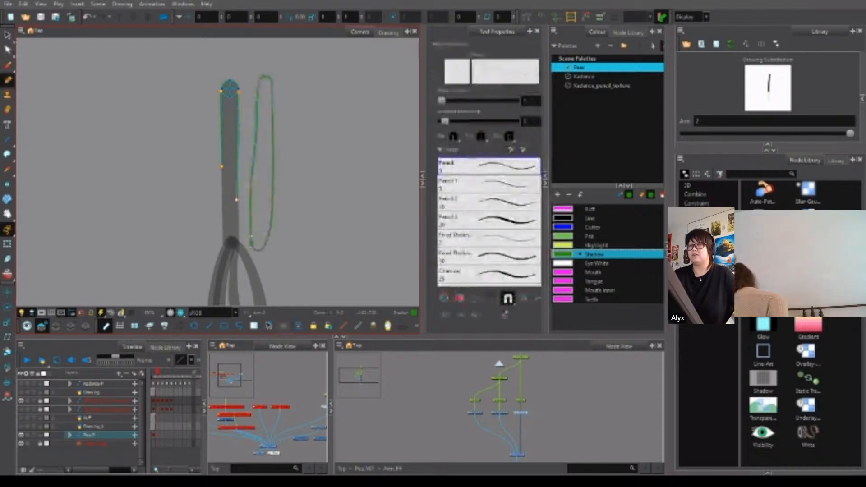
Delete the freehand outline beside the forearm and the straight guide lines along the forearm's edges.
left_click(56, 326)
key("alt+s")
scroll(254, 135, "down", 1)
mouse_move(255, 136)
left_mouse_down()
mouse_move(234, 237)
mouse_move(247, 160)
mouse_move(236, 187)
left_mouse_up()
left_click(210, 128)
scroll(236, 188, "down", 1)
left_click(236, 188)
left_click(41, 326)
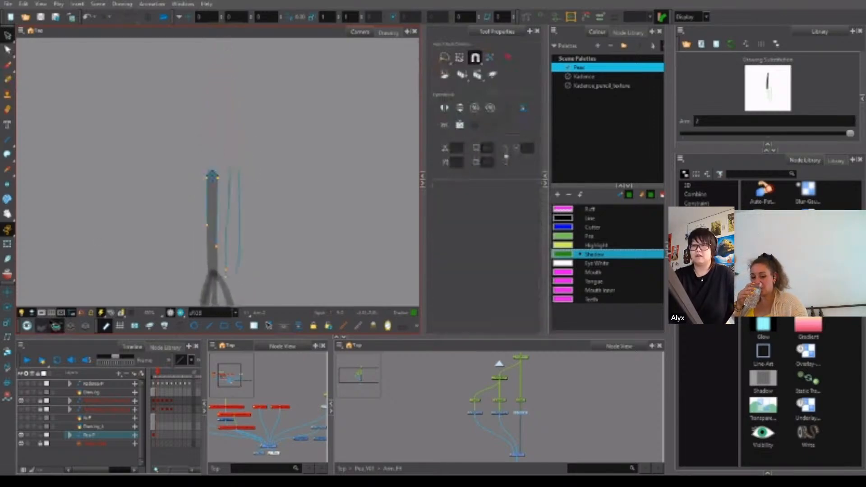
left_click(41, 326)
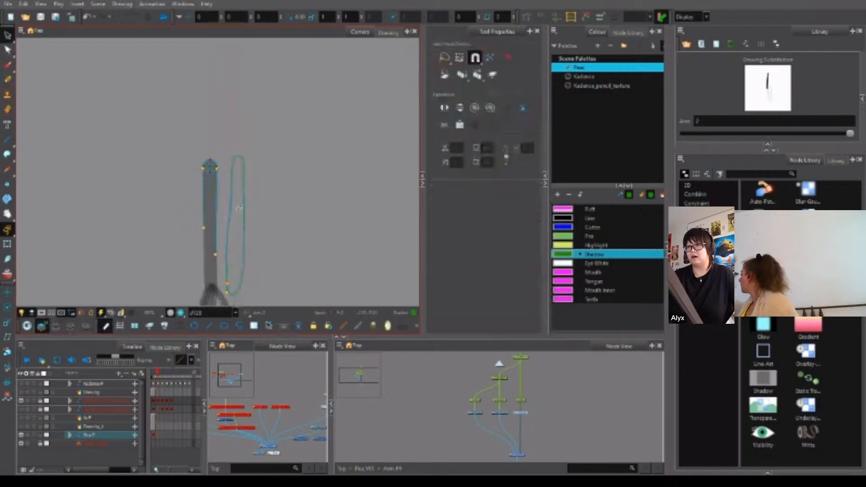
left_click_drag(264, 197, 182, 209)
key("Delete")
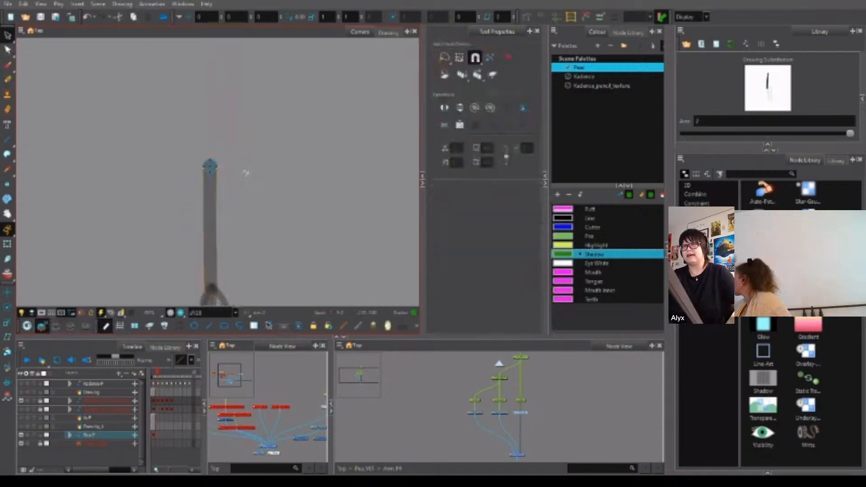
Delete the green guide circle and its crossing lines from the elbow end.
scroll(211, 165, "up", 6)
left_click(200, 185)
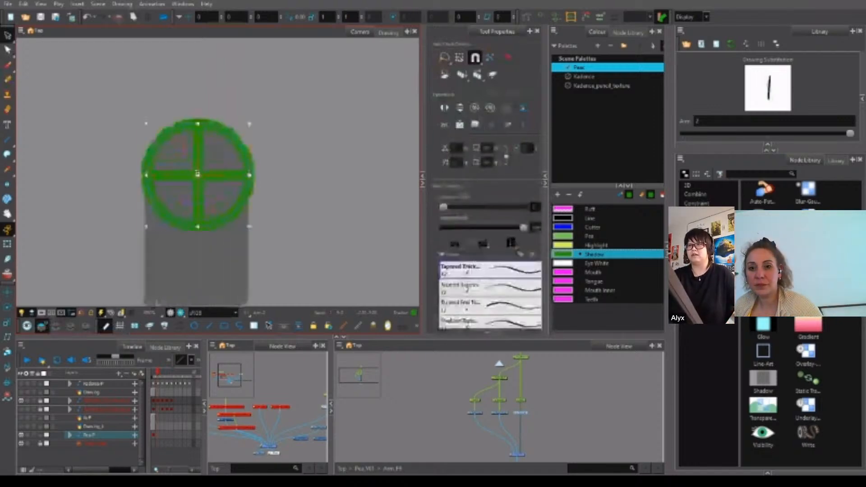
scroll(256, 156, "down", 5)
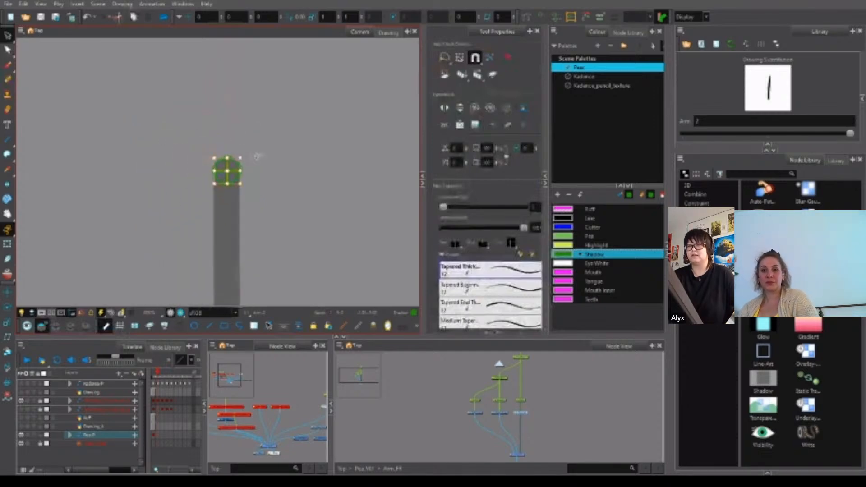
left_click(256, 156)
scroll(227, 160, "up", 5)
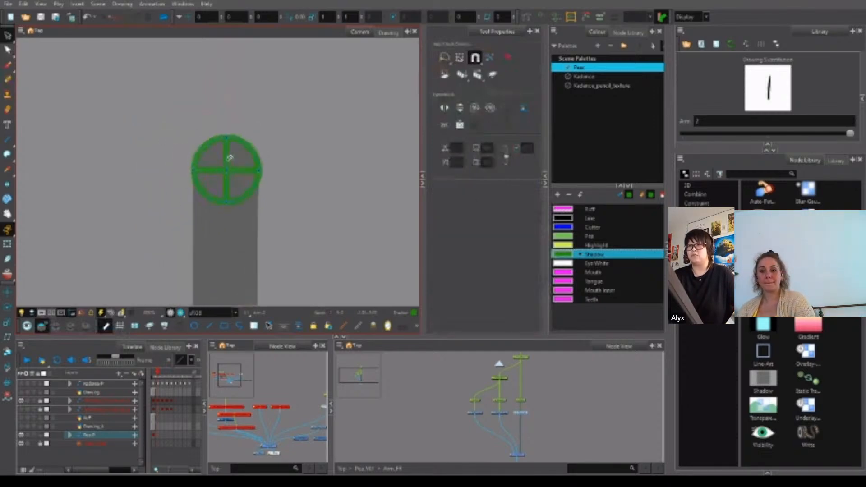
scroll(227, 162, "up", 4)
scroll(234, 168, "down", 2)
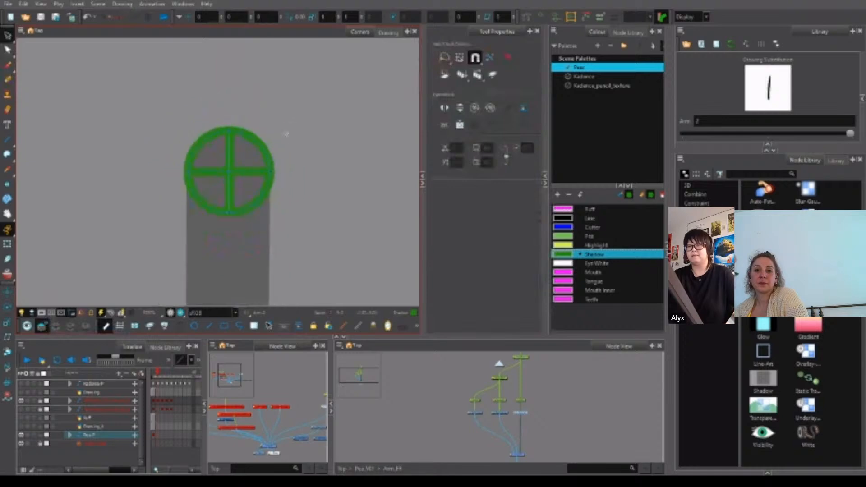
left_click_drag(286, 134, 209, 242)
key("Delete")
Move the forearm sideways away from the upper arm with the Transform tool, and undo the move.
left_click(7, 244)
scroll(226, 159, "down", 2)
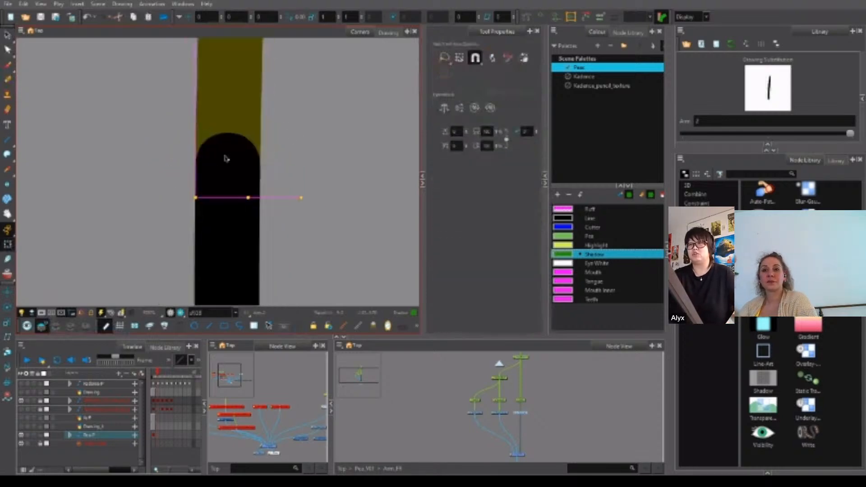
scroll(247, 211, "down", 4)
left_click(238, 233)
left_click_drag(238, 234, 196, 237)
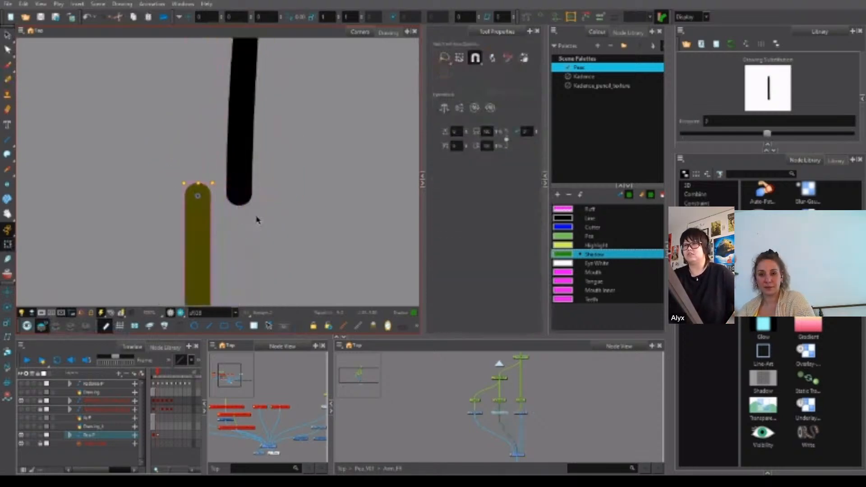
key("ctrl+z")
scroll(240, 189, "up", 3)
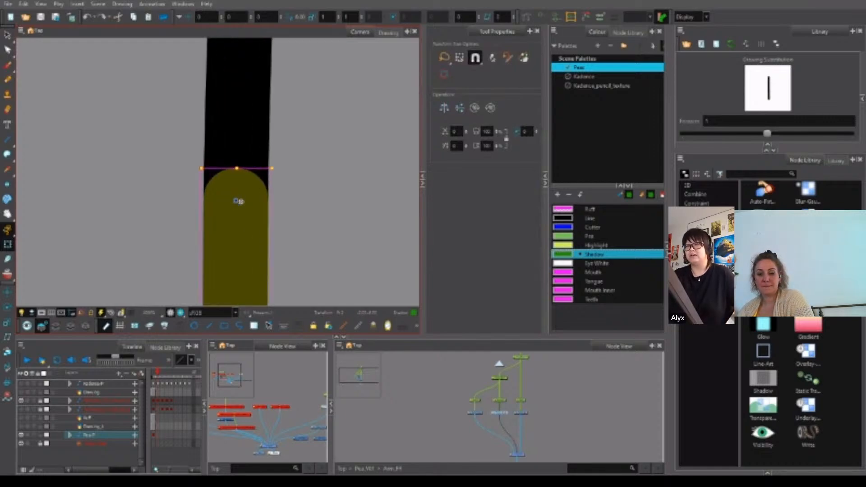
Select the elbow-end point of the forearm's centre line with the Contour Editor and compare its position with the elbow pivot.
key("alt+s")
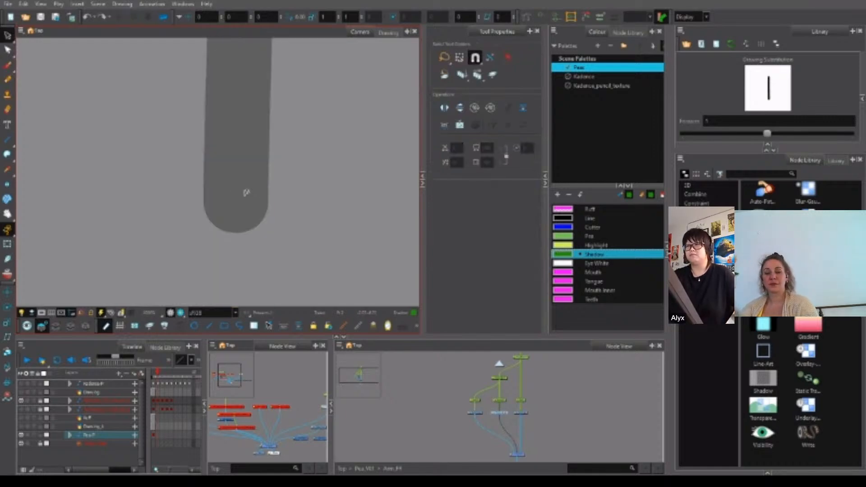
left_click(56, 326)
key("alt+q")
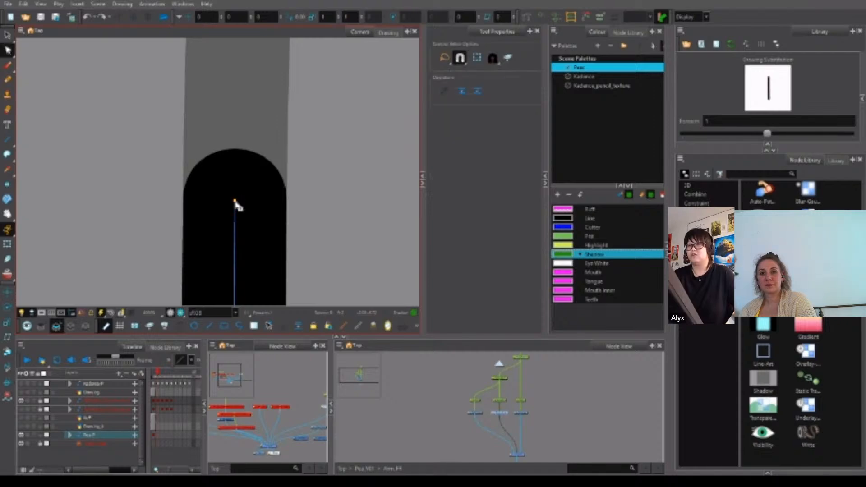
left_click(234, 203)
scroll(236, 202, "up", 4)
scroll(235, 203, "up", 2)
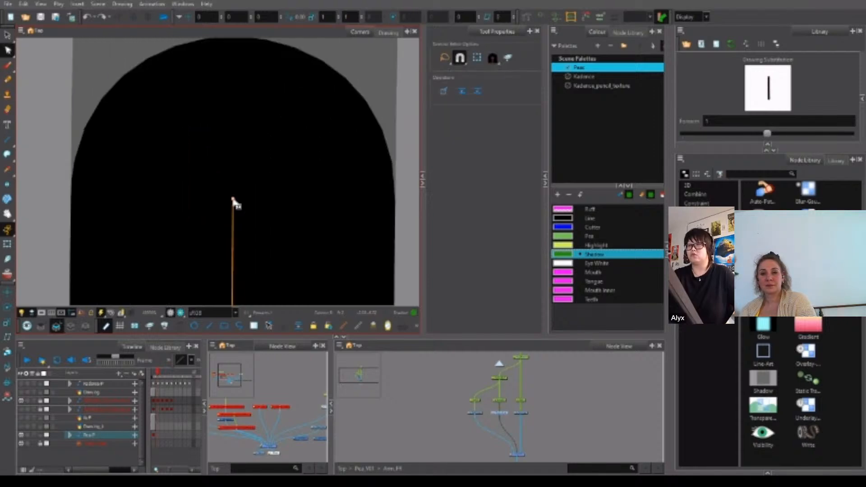
scroll(234, 202, "up", 2)
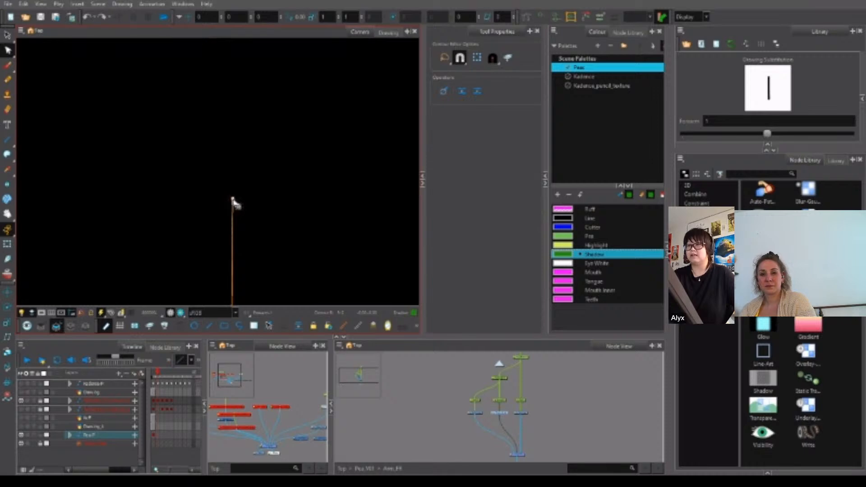
scroll(234, 201, "down", 3)
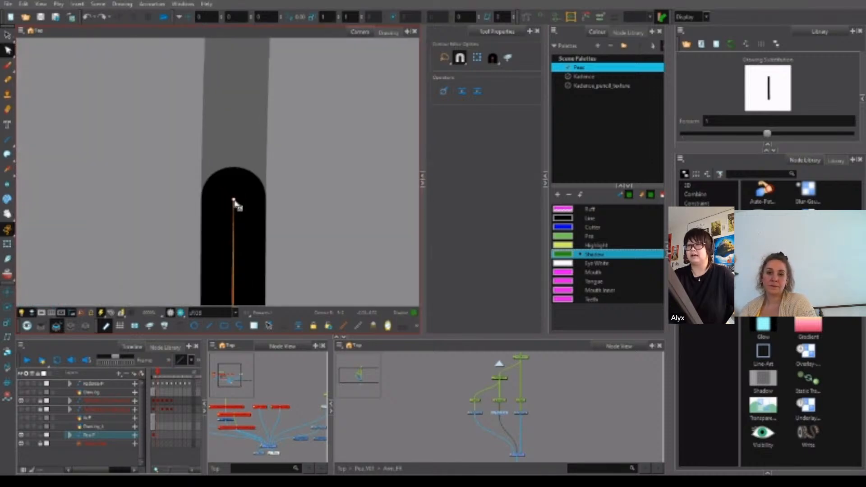
scroll(233, 200, "up", 3)
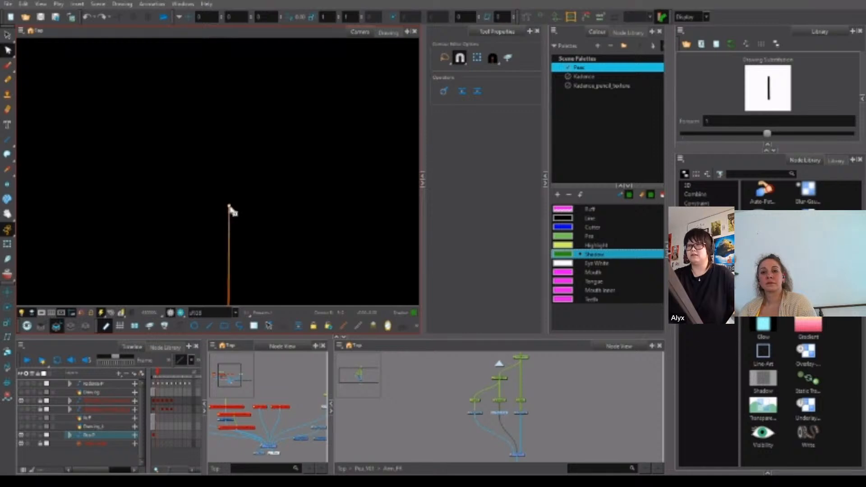
scroll(231, 210, "down", 3)
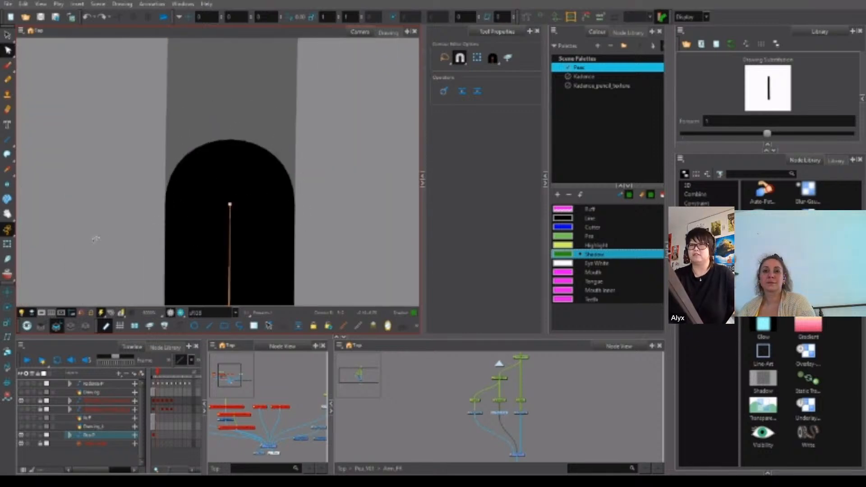
left_click(8, 243)
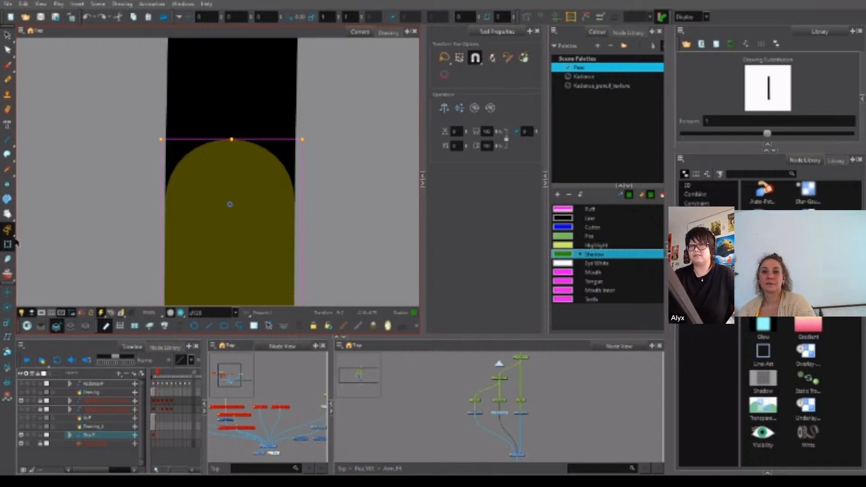
Rotate the forearm upward about its elbow pivot, inspect the joint up close, and undo the rotation.
left_click(331, 213)
scroll(332, 218, "down", 10)
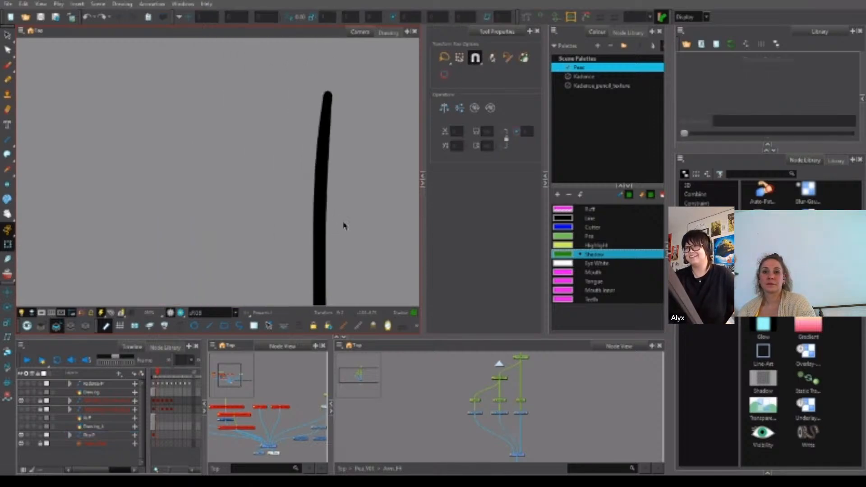
left_click_drag(356, 242, 224, 184)
scroll(243, 186, "down", 2)
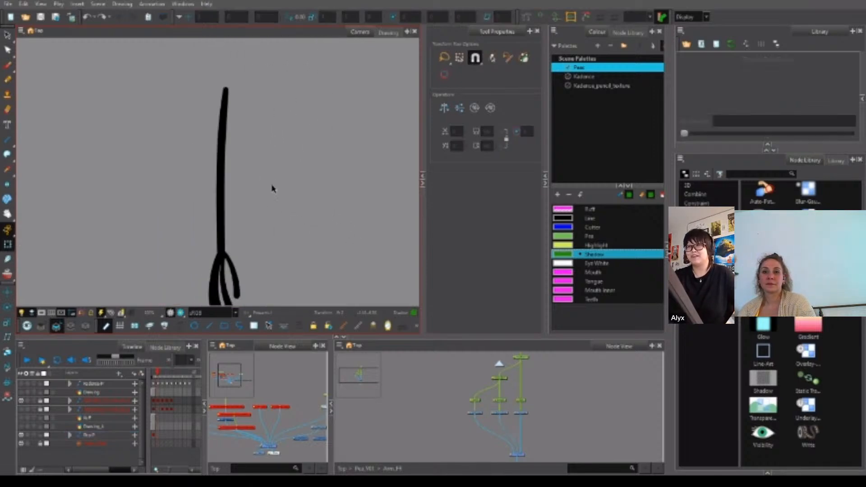
left_click(221, 230)
scroll(253, 188, "up", 4)
left_click_drag(253, 190, 311, 69)
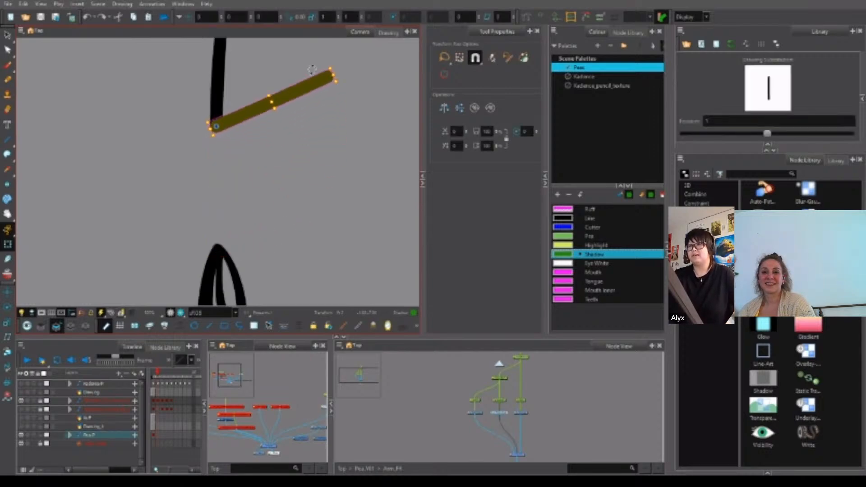
scroll(211, 164, "up", 8)
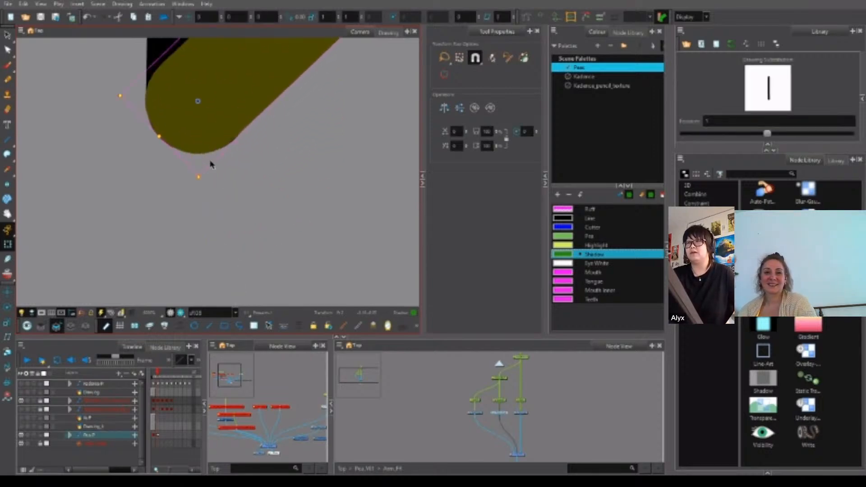
mouse_move(235, 93)
left_mouse_down()
mouse_move(233, 176)
mouse_move(207, 181)
mouse_move(199, 162)
mouse_move(194, 209)
mouse_move(199, 182)
left_mouse_up()
key("ctrl+z")
Shift the forearm's pivot slightly off the elbow's centre and rotate the forearm to both sides of the upper arm.
left_click(7, 309)
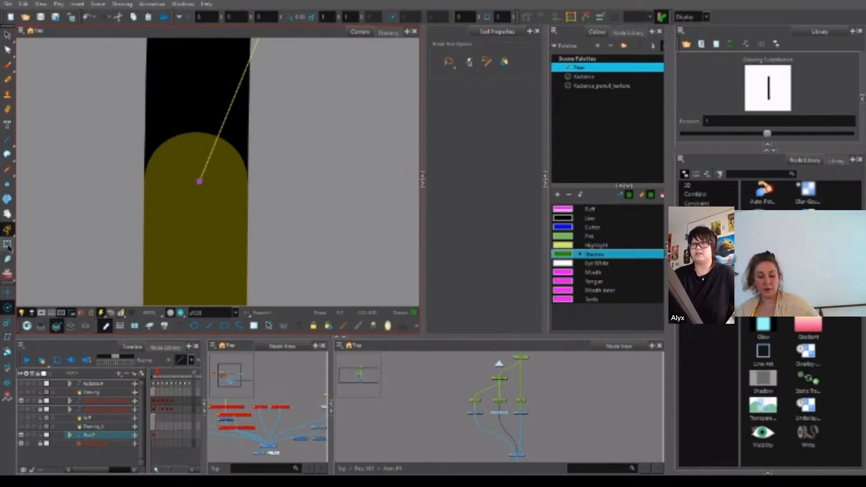
left_click(8, 245)
mouse_move(257, 129)
left_mouse_down()
mouse_move(271, 178)
mouse_move(263, 224)
mouse_move(223, 251)
mouse_move(165, 247)
mouse_move(67, 265)
mouse_move(31, 160)
mouse_move(8, 139)
left_mouse_up()
mouse_move(202, 267)
left_mouse_down()
mouse_move(108, 271)
mouse_move(135, 271)
left_mouse_up()
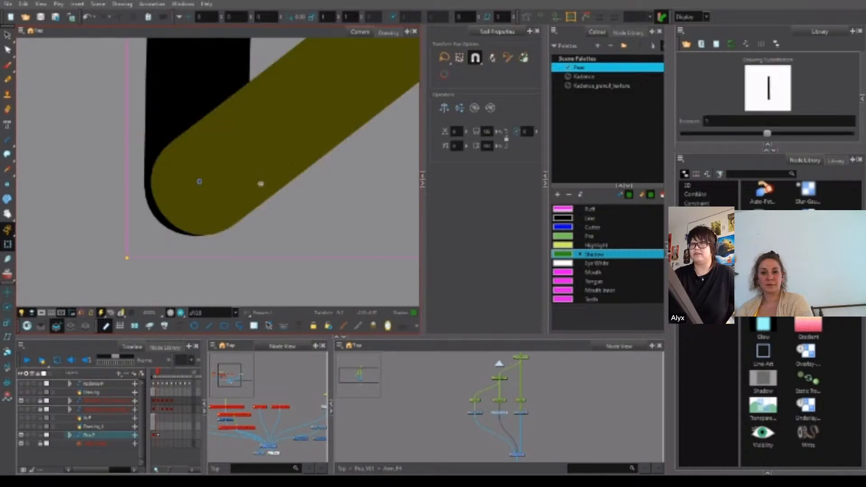
left_click(118, 274)
left_click(197, 228)
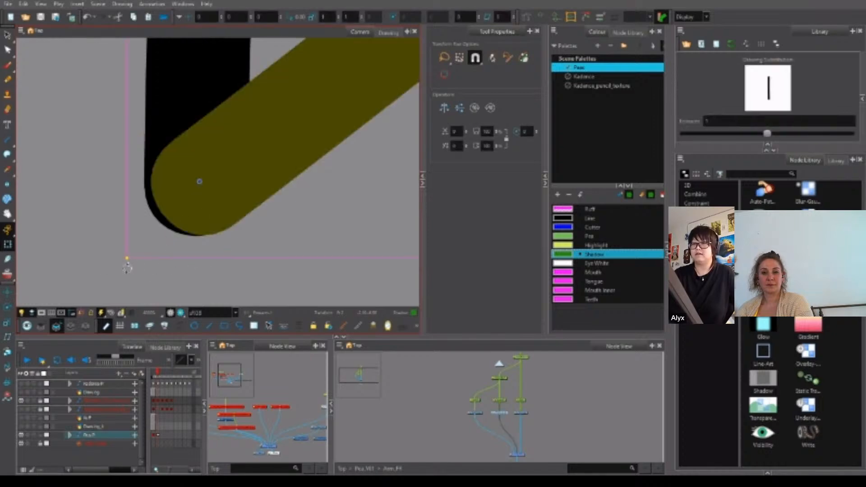
left_click_drag(124, 265, 101, 115)
Undo the forearm's test rotations and the off-centre pivot shift.
key("ctrl+z")
key("ctrl+z")
key("ctrl+z")
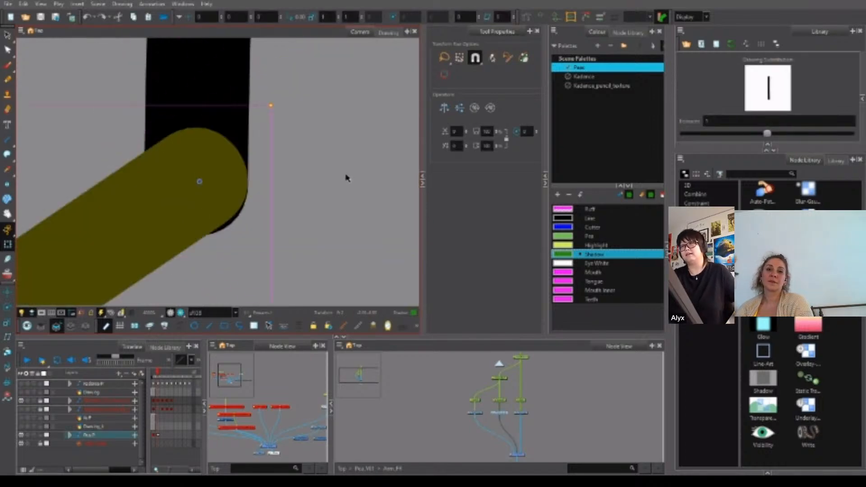
key("ctrl+z")
key("ctrl+z")
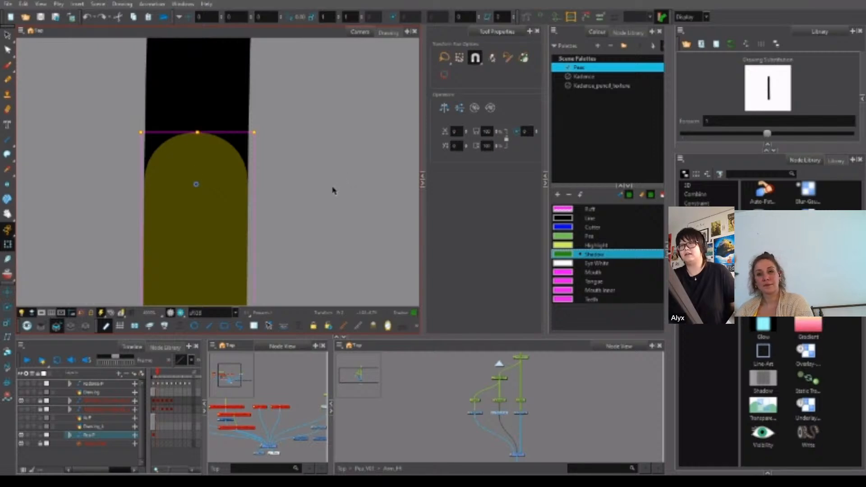
key("ctrl+z")
key("ctrl+z")
key("ctrl+z")
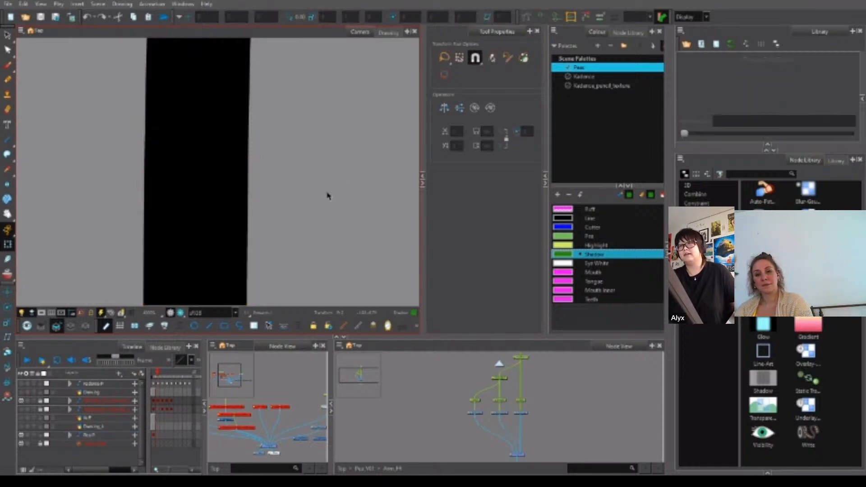
scroll(205, 236, "down", 4)
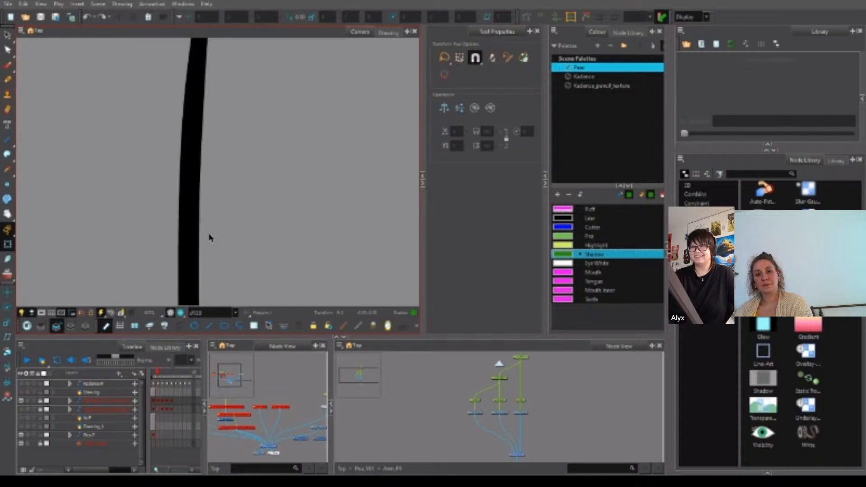
left_click(198, 270)
scroll(234, 252, "down", 2)
left_click_drag(274, 267, 221, 201)
scroll(216, 179, "down", 1)
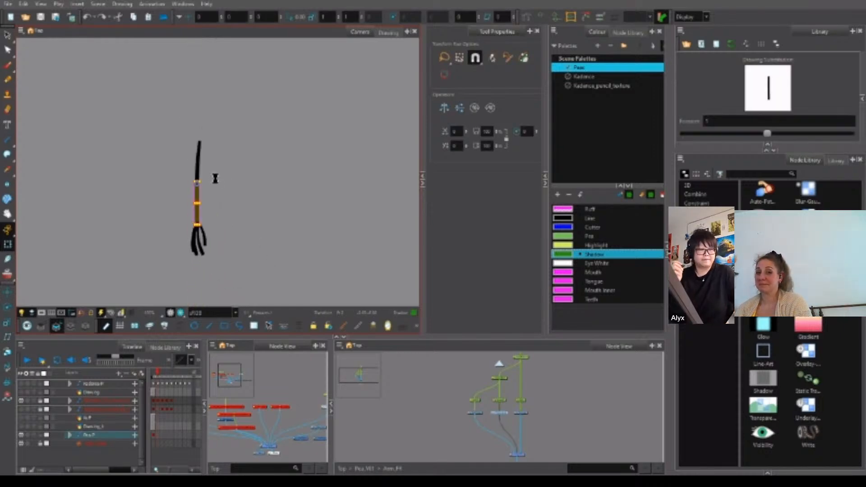
left_click(216, 182)
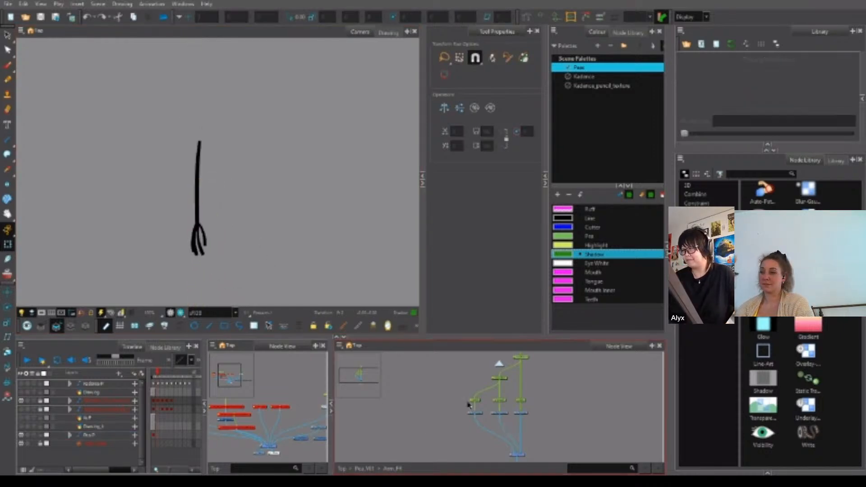
Select the arm's top peg in the node network, inspect the pegs beneath it, and clear the selection.
left_click(508, 400)
left_click(514, 400)
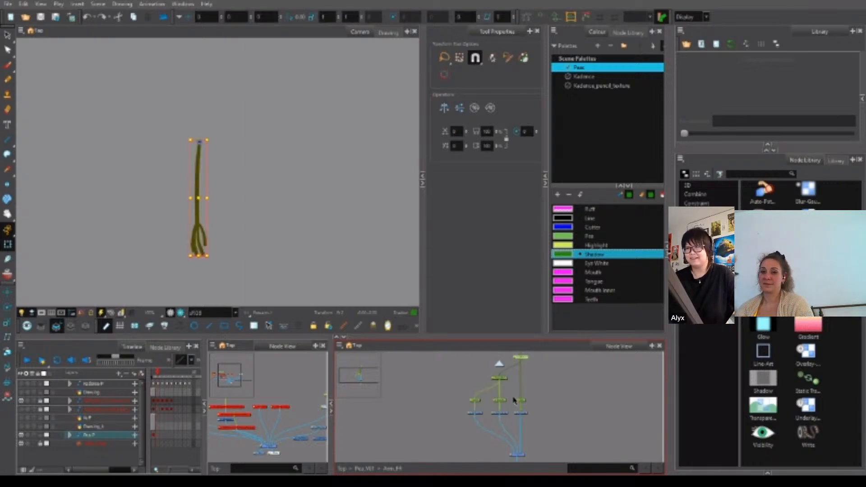
left_click(531, 396)
left_click(526, 400)
left_click(529, 396)
key("ctrl+z")
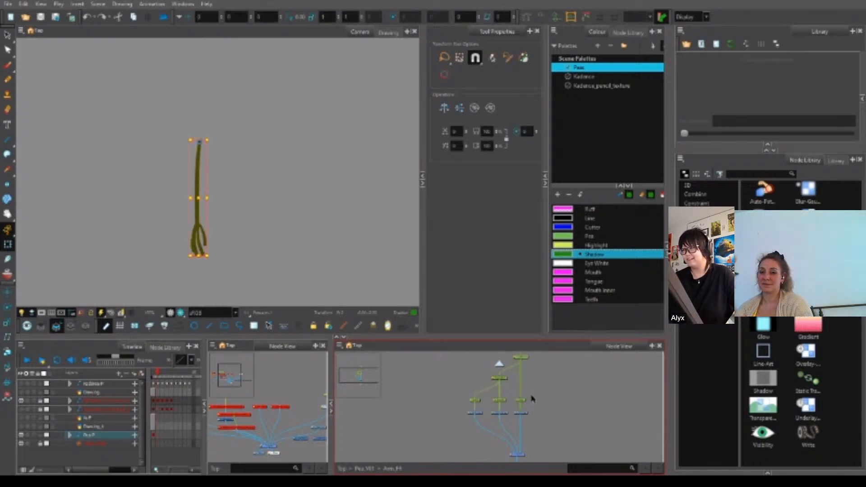
left_click_drag(467, 410, 535, 388)
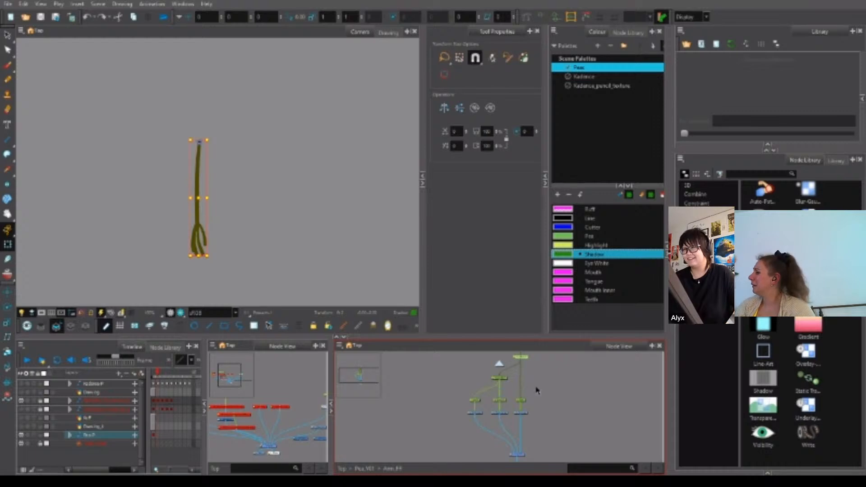
left_click(418, 389)
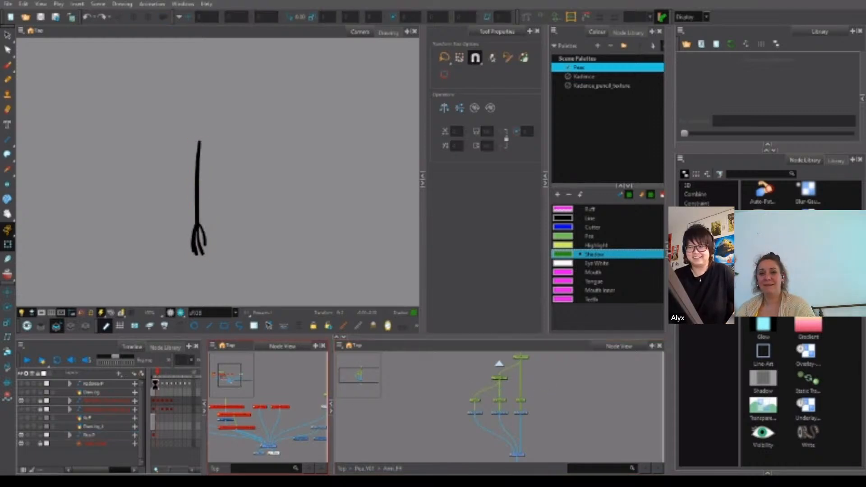
Return to the first frame and go up from the arm group to the Pea_V01 group in the node network.
left_click_drag(157, 374, 153, 374)
left_click(383, 462)
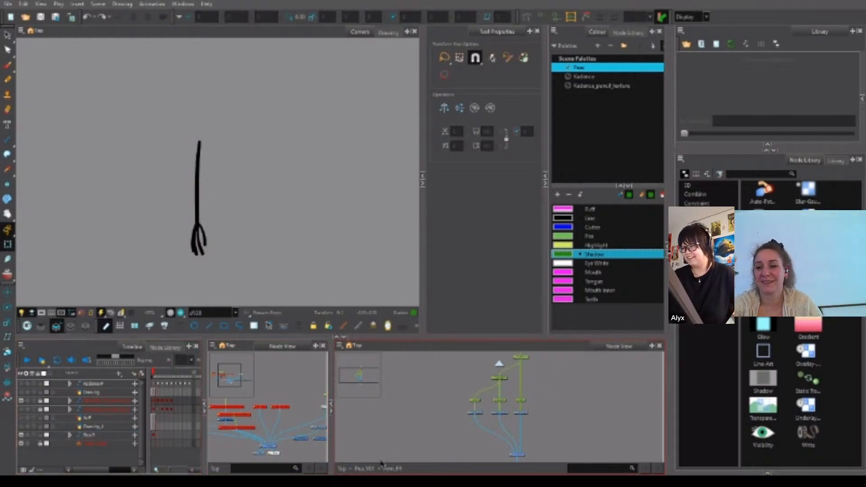
left_click(364, 469)
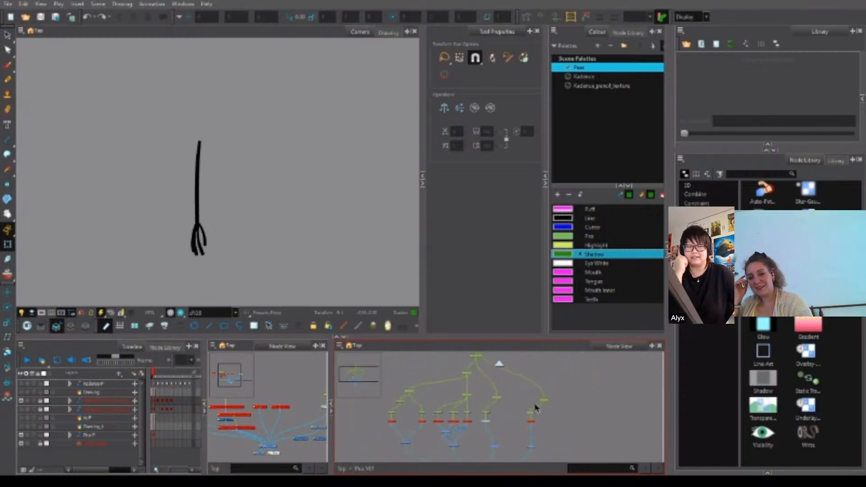
left_click(535, 408)
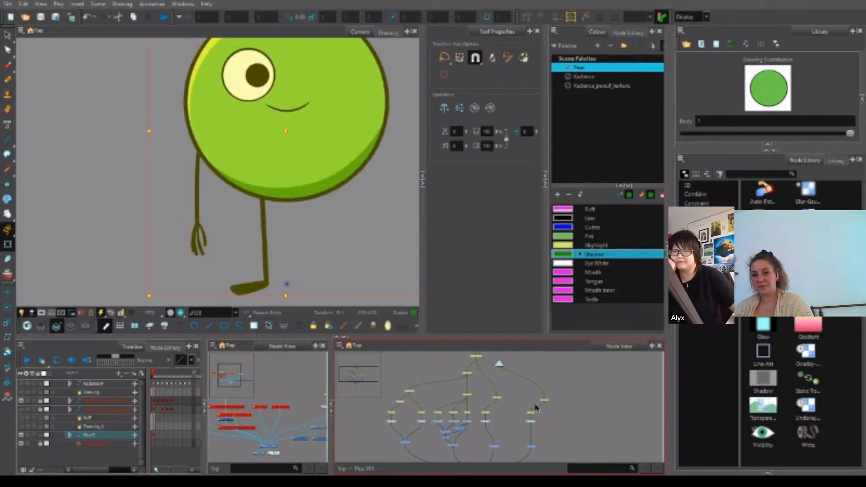
Save the scene and clear the selection with the whole character in view.
left_click(41, 17)
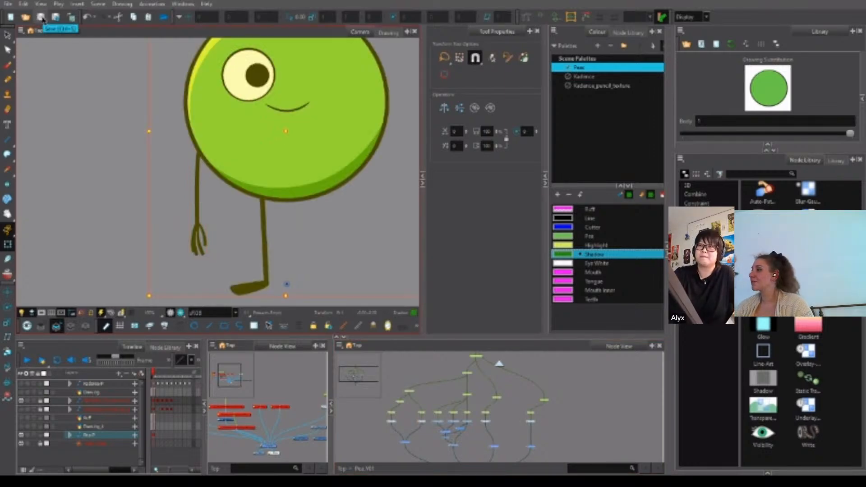
scroll(340, 225, "down", 3)
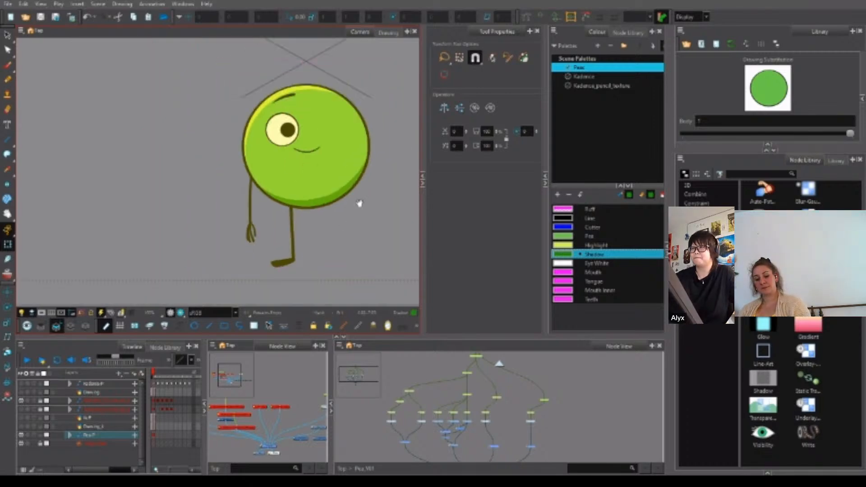
left_click_drag(413, 198, 363, 212)
left_click(364, 213)
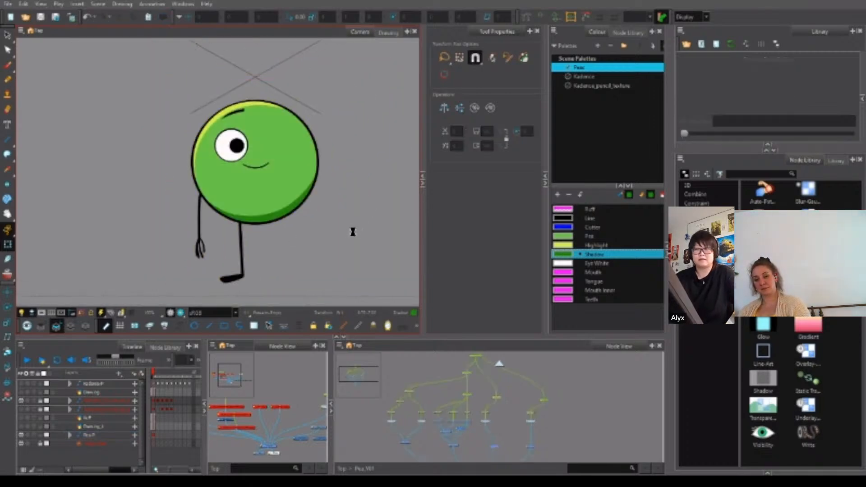
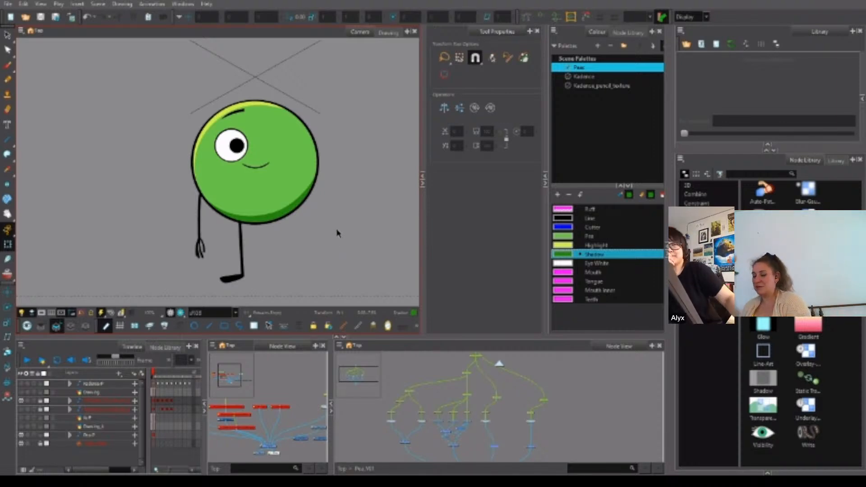
Try recolouring the pea body's outline with the Shadow colour.
scroll(301, 195, "up", 4)
left_click(304, 210)
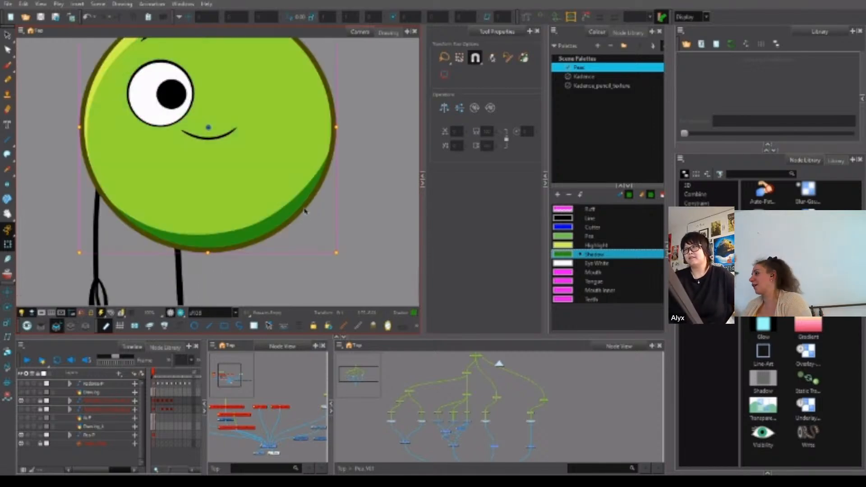
key("alt+s")
left_click(309, 205)
left_click(562, 254)
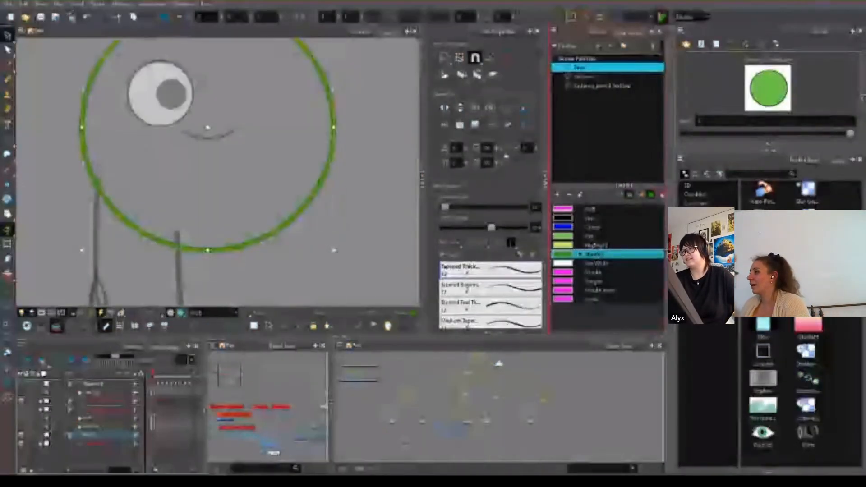
left_click(294, 218)
left_click(7, 245)
left_click(364, 208)
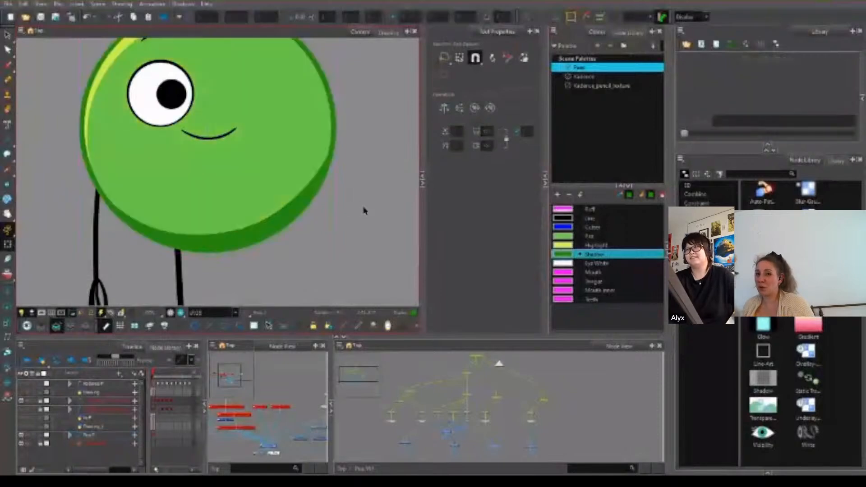
Check the recoloured body outline on the full character and undo the recolouring.
scroll(359, 226, "down", 4)
scroll(351, 212, "up", 2)
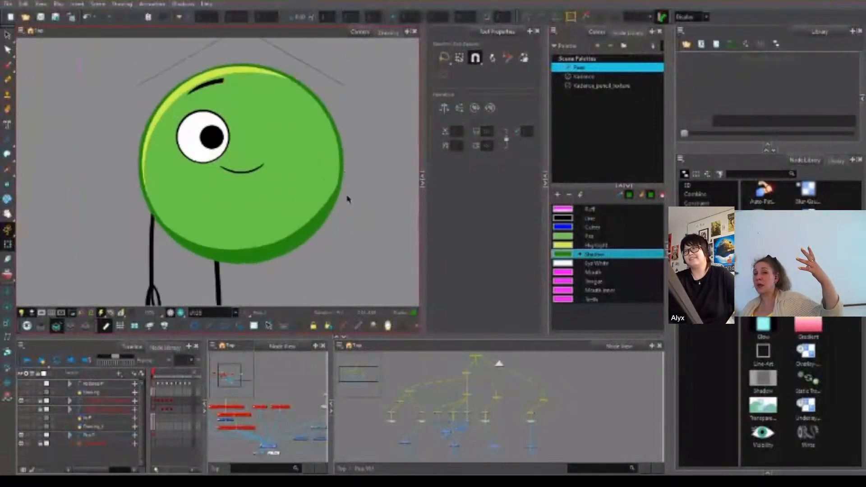
key("ctrl+z")
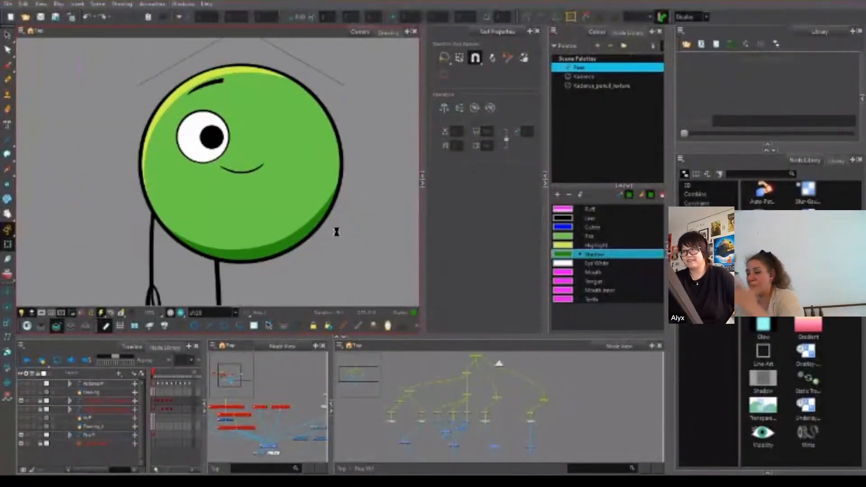
scroll(336, 233, "down", 3)
left_click_drag(320, 264, 316, 245)
scroll(317, 240, "up", 1)
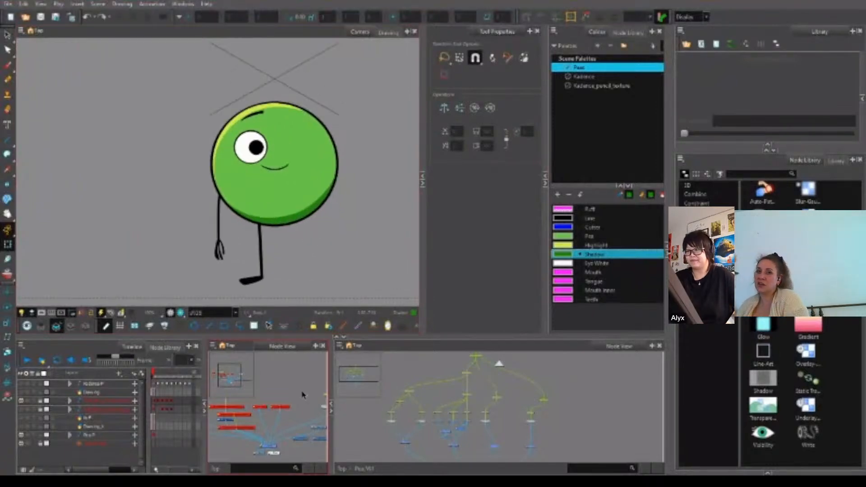
Select the eye drawing's node and follow its parent pegs upward to the peg controlling the whole body and face.
left_click(474, 410)
scroll(473, 410, "up", 5)
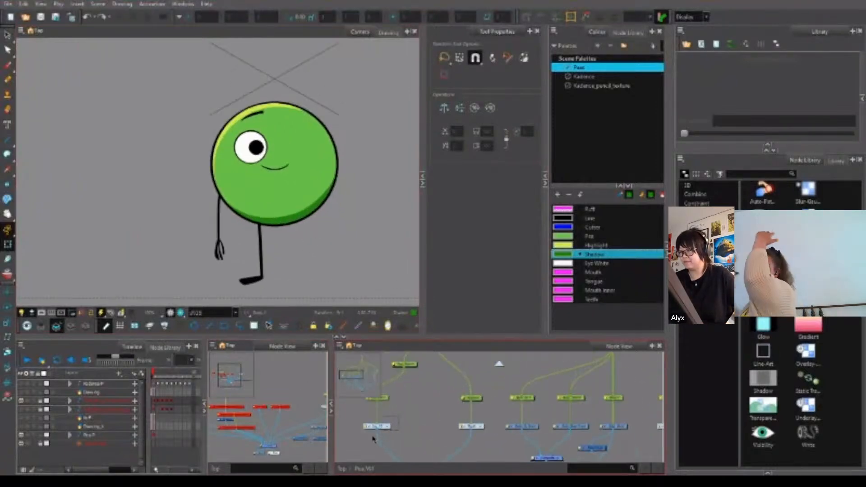
left_click(375, 426)
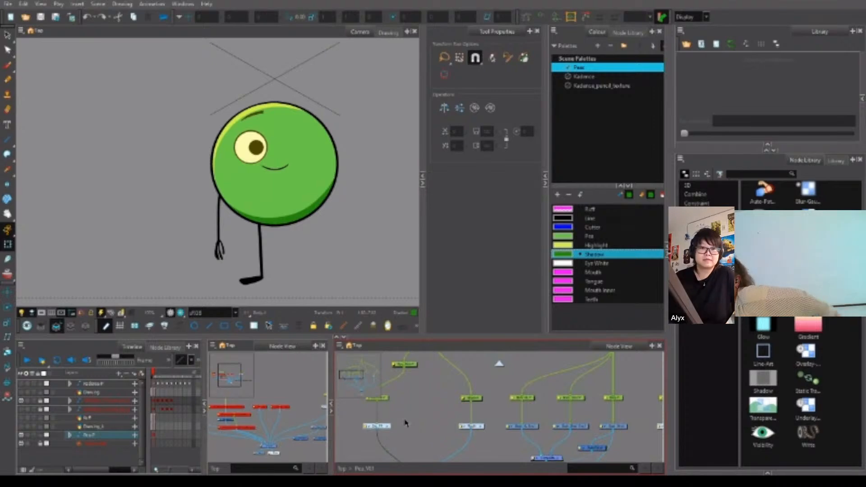
left_click(377, 398)
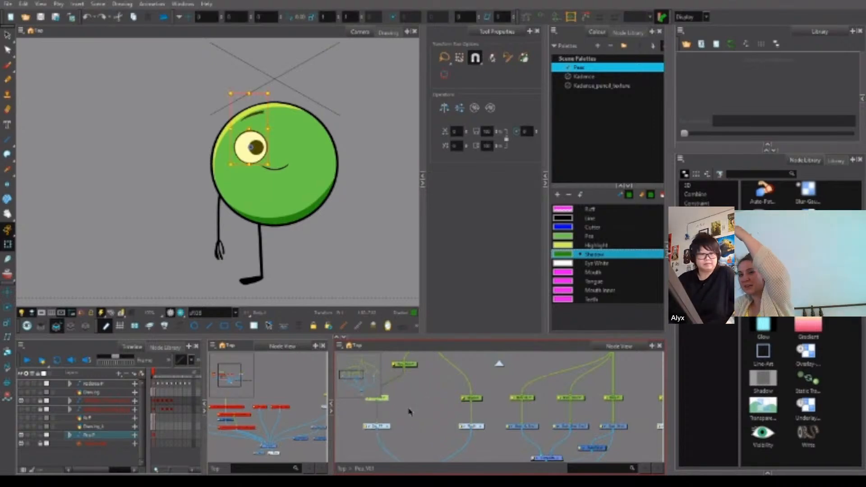
key("b")
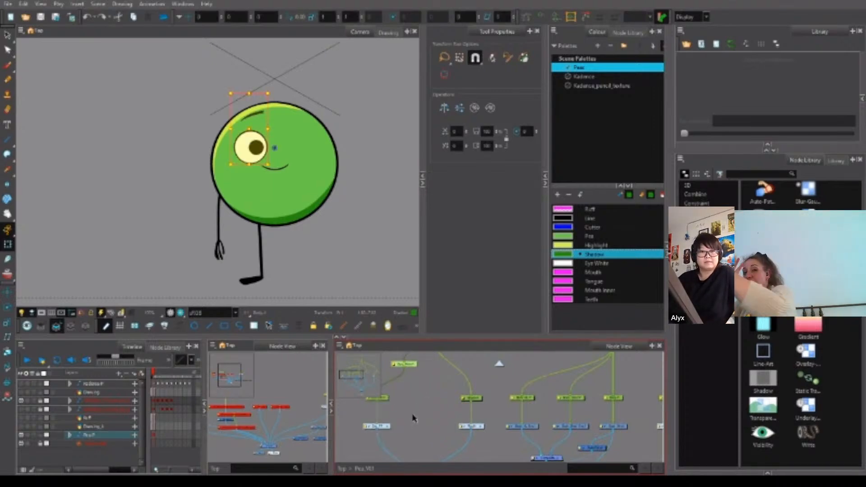
key("b")
key("b")
left_click_drag(444, 405, 424, 423)
scroll(424, 423, "down", 1)
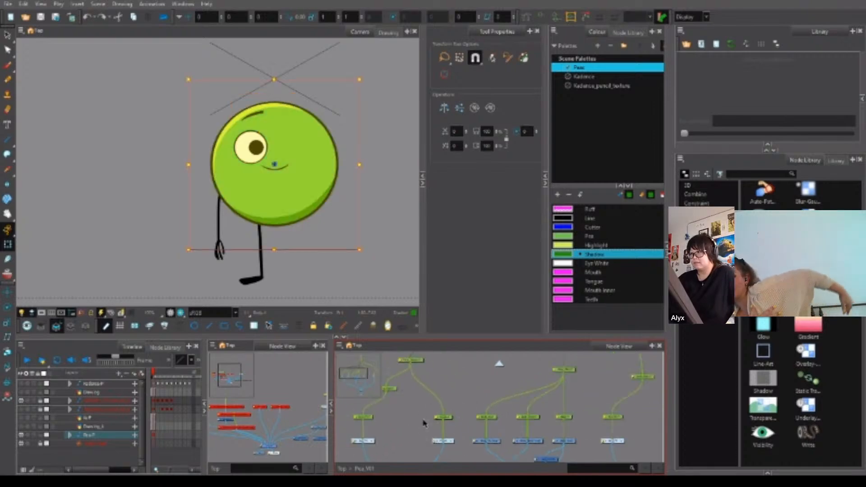
Enter the Leg_FR group and inspect its leg peg and the master peg above it.
scroll(430, 419, "down", 3)
left_click(524, 400)
left_click_drag(591, 398, 577, 407)
scroll(586, 409, "up", 4)
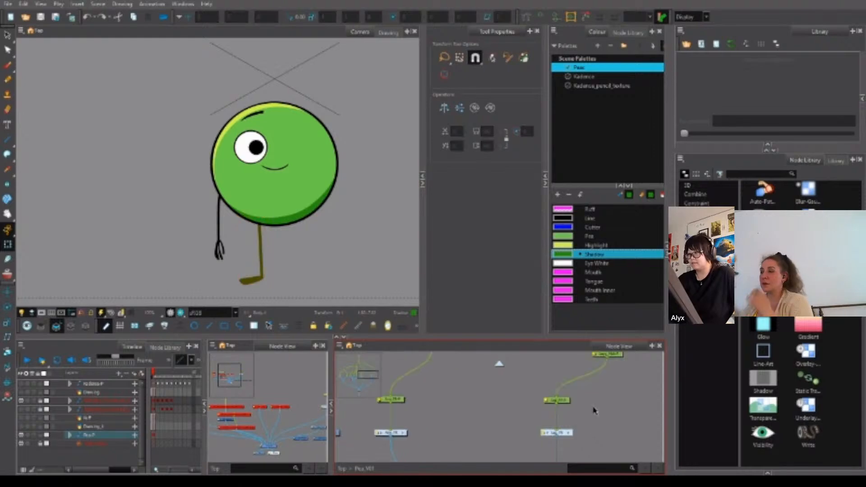
left_click(567, 432)
scroll(559, 397, "down", 3)
left_click_drag(545, 388, 535, 402)
left_click(525, 408)
key("b")
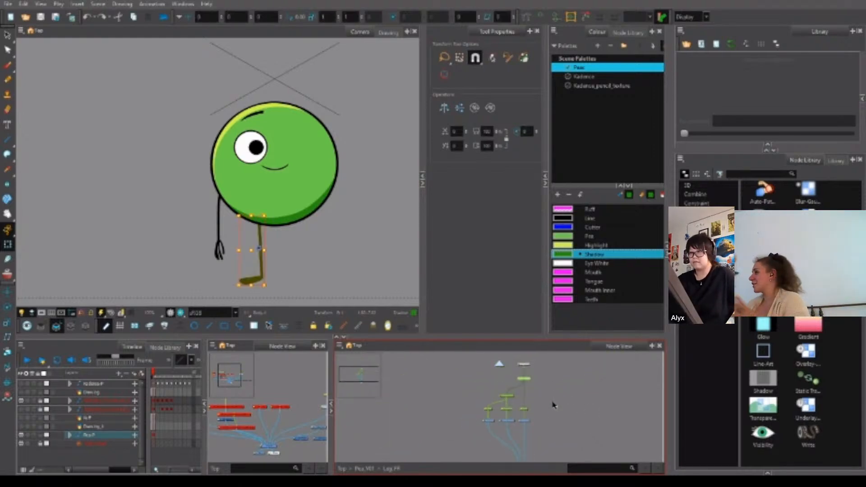
left_click(524, 408)
left_click(527, 379)
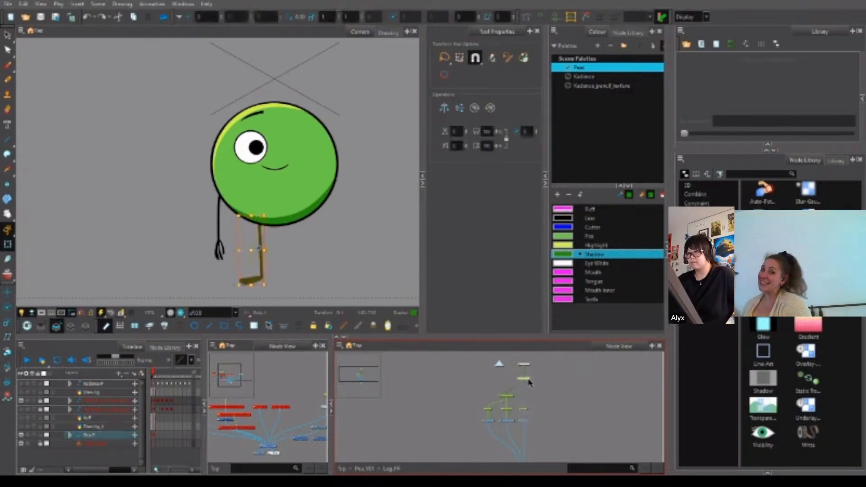
scroll(530, 383, "up", 2)
Copy the Leg-P peg's pivot X value, 0.580947 W, into the Leg_Master-P peg's pivot X.
double_click(529, 382)
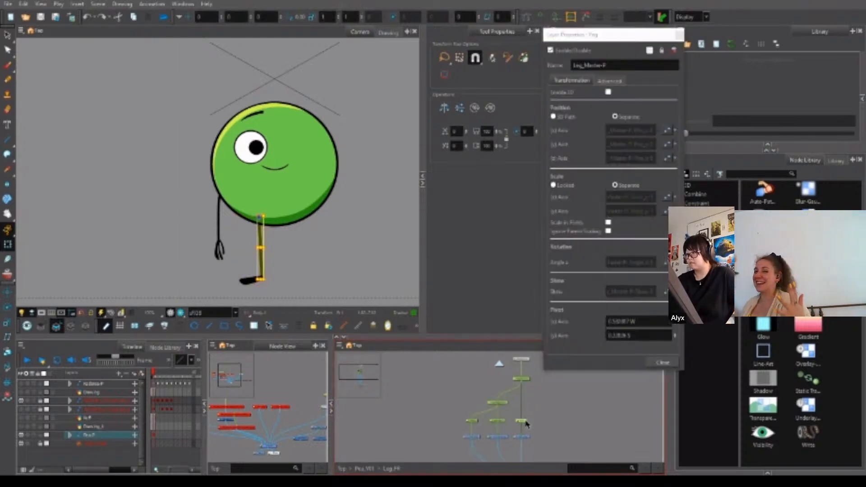
double_click(525, 421)
left_click_drag(632, 37, 511, 44)
left_click(518, 328)
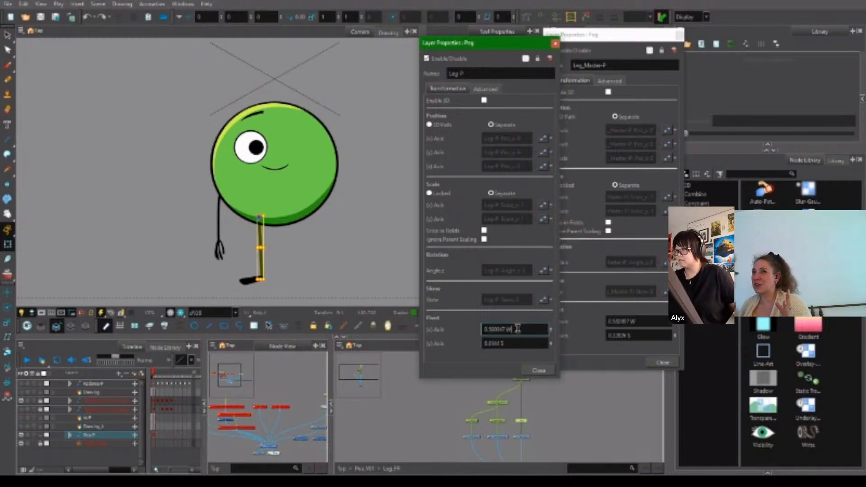
left_click_drag(518, 329, 484, 330)
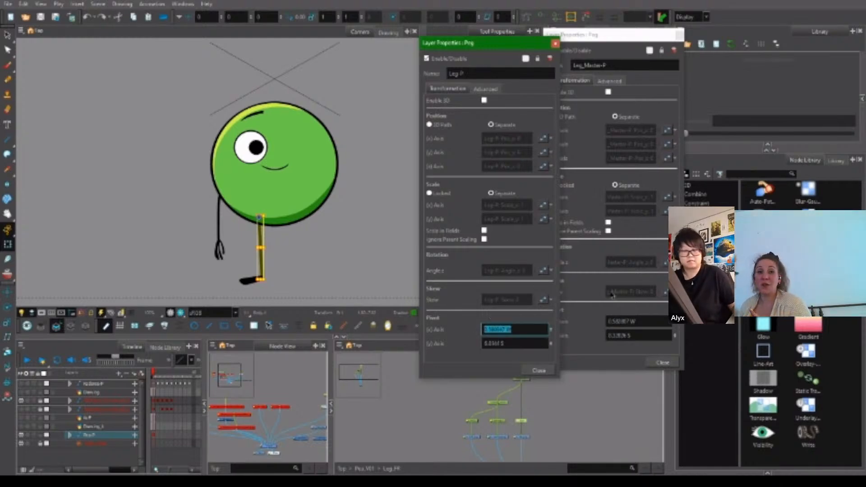
left_click_drag(639, 321, 602, 322)
type("0.580947 W")
Copy Leg-P's pivot Y value into Leg_Master-P's pivot Y and close both pegs' properties.
left_click_drag(522, 342, 476, 345)
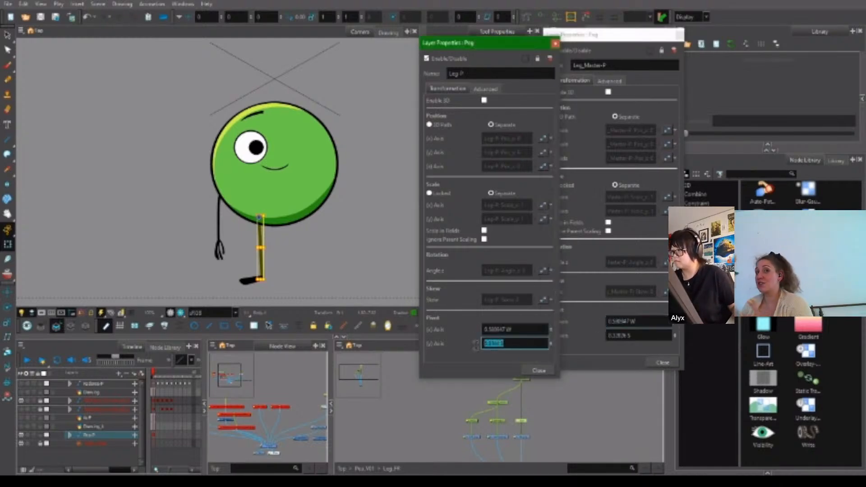
key("ctrl+c")
left_click_drag(640, 336, 607, 336)
key("ctrl+v")
left_click(663, 363)
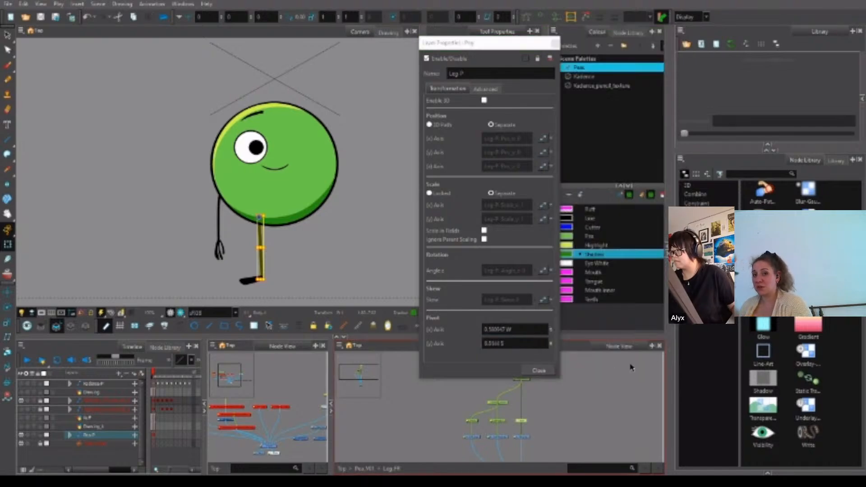
left_click(539, 370)
Compare the pivots of the Leg_FR pegs by moving from the individual leg pegs up to the master peg.
left_click(520, 421)
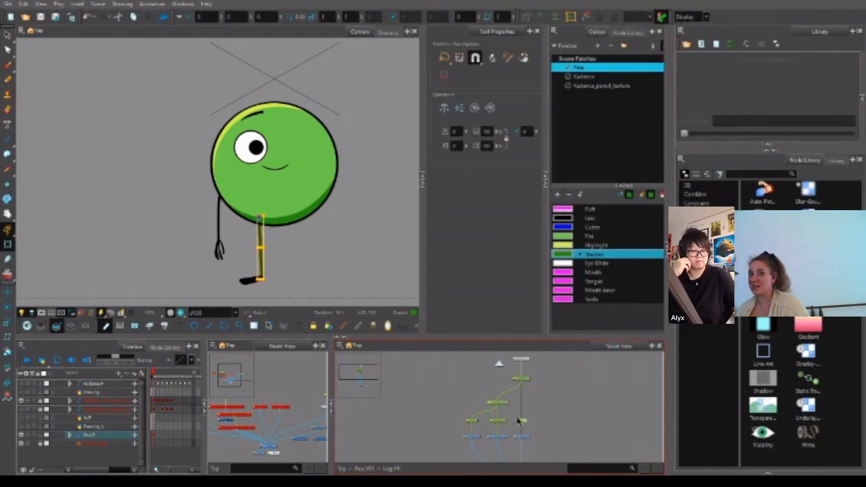
key("b")
key("b")
key("shift+b")
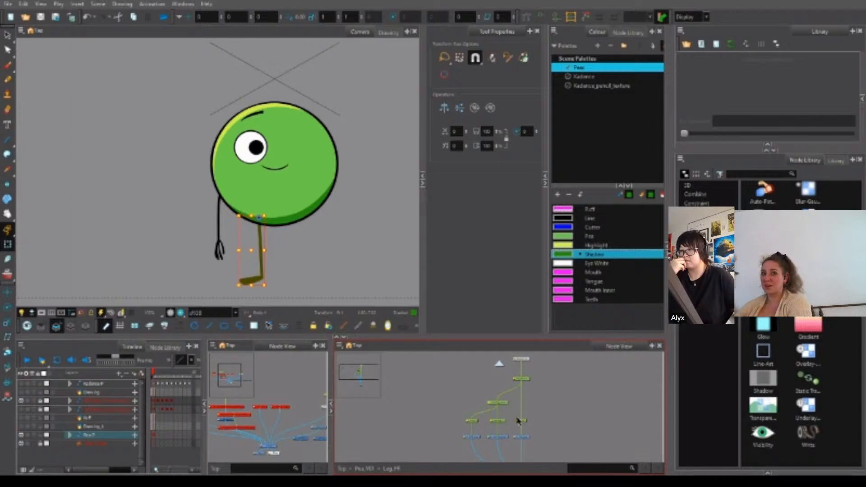
left_click(502, 421)
key("b")
key("b")
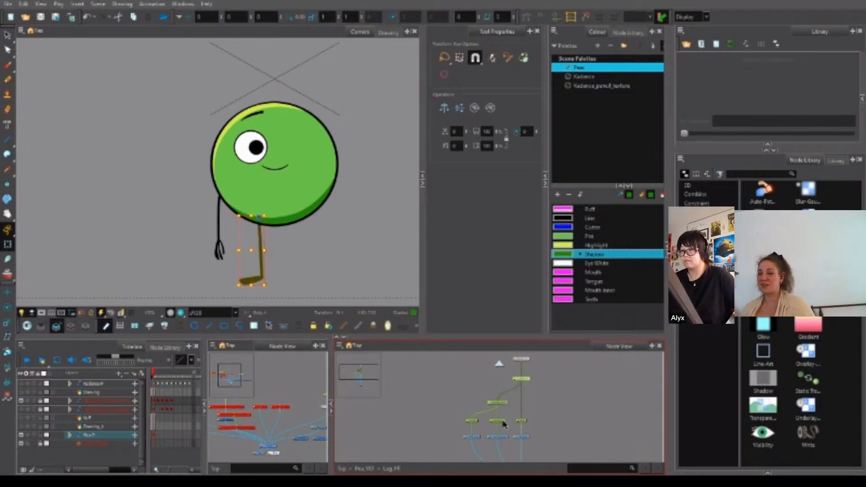
On the second frame, inspect the leg peg and expose foot drawing 1 for the Leg_FR foot.
left_click(158, 373)
left_click(538, 418)
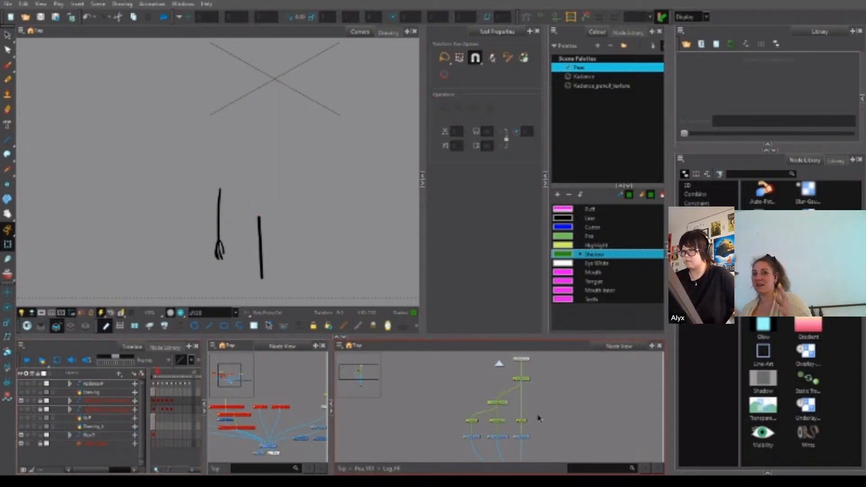
left_click(518, 420)
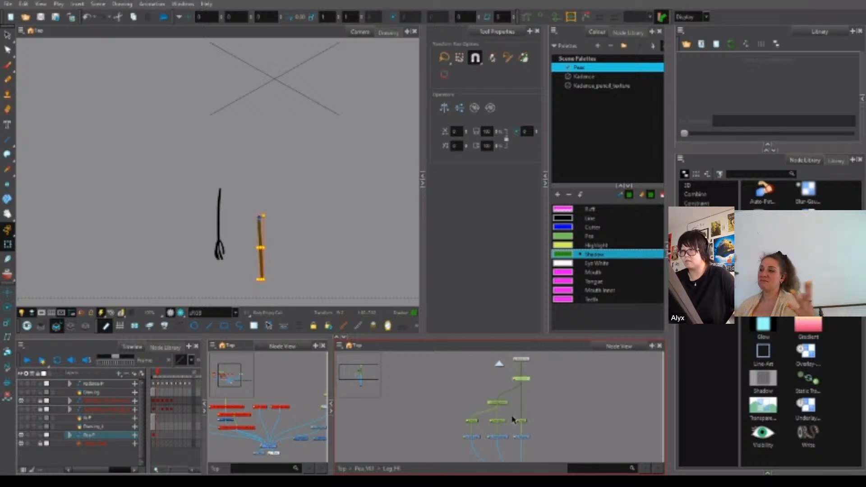
left_click(511, 418)
left_click(470, 436)
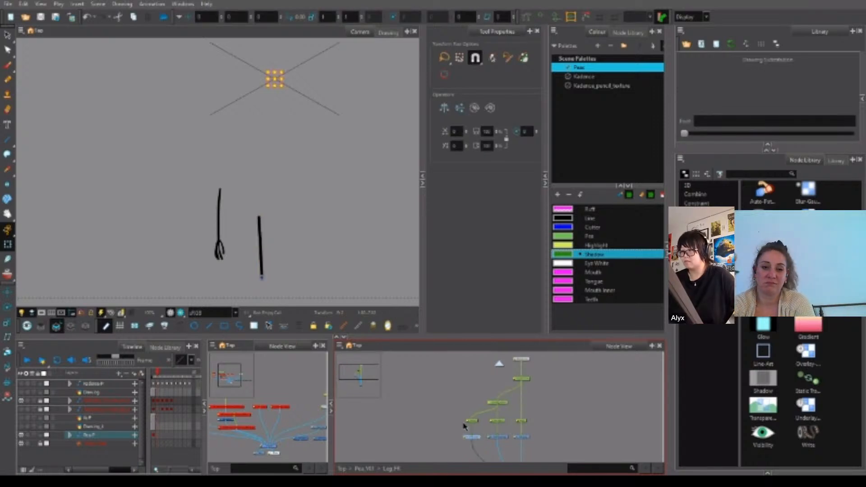
left_click(471, 421)
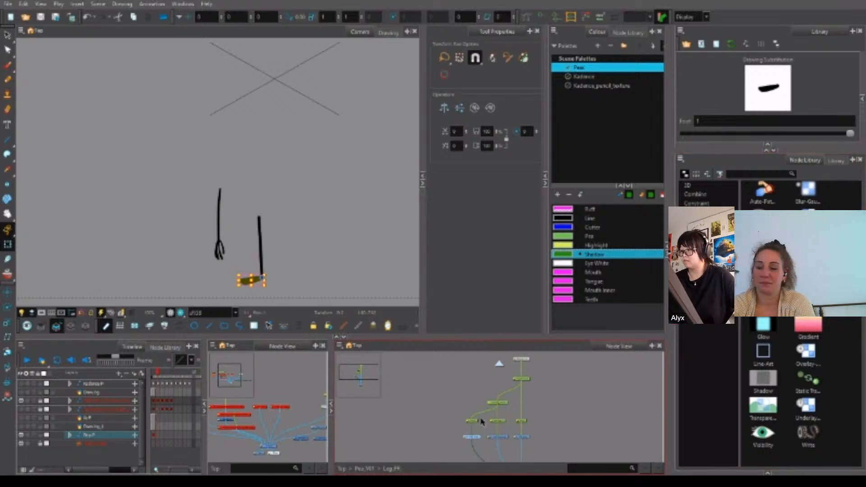
Select the middle peg of the Leg_FR network and follow its parents up to check the leg hierarchy on the second frame.
left_click(496, 421)
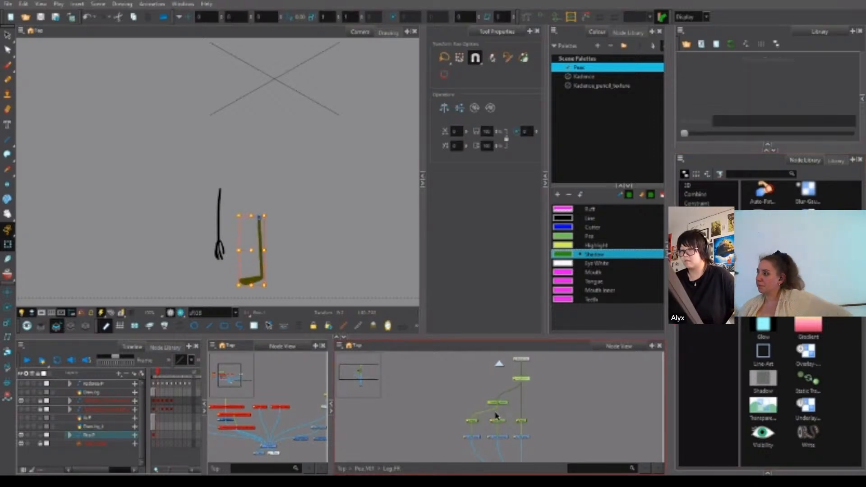
left_click(505, 415)
left_click(499, 420)
key("b")
key("b")
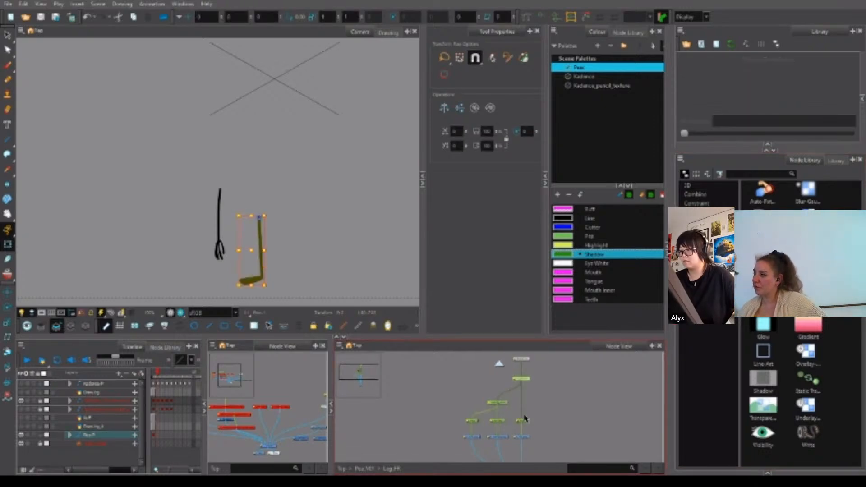
Examine the upper leg peg in the Leg_FR network and its parent, comparing its drawing on the first and second frames.
left_click(521, 421)
key("b")
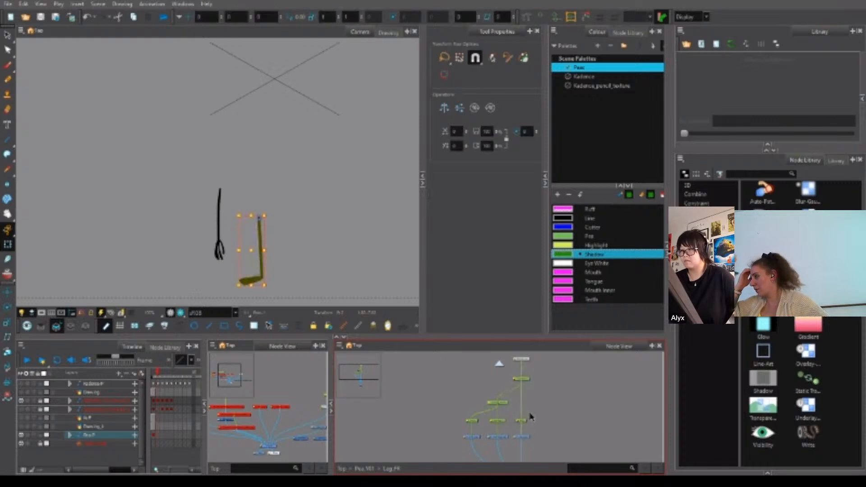
left_click(539, 408)
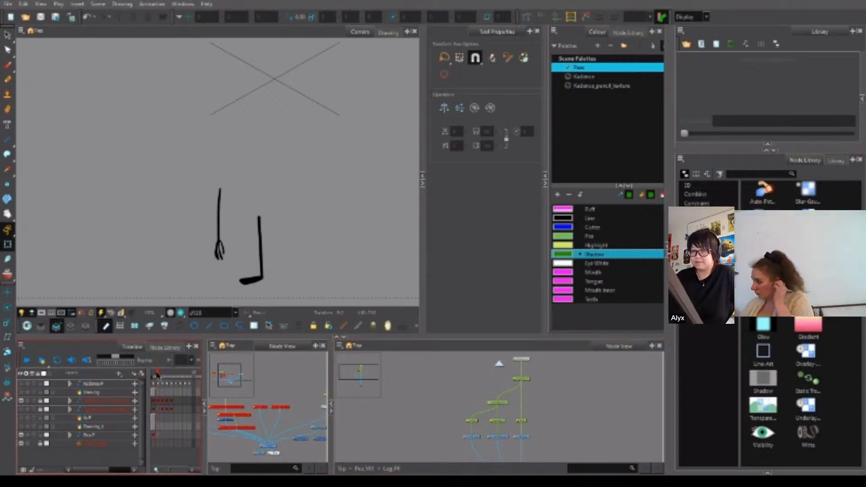
left_click(154, 373)
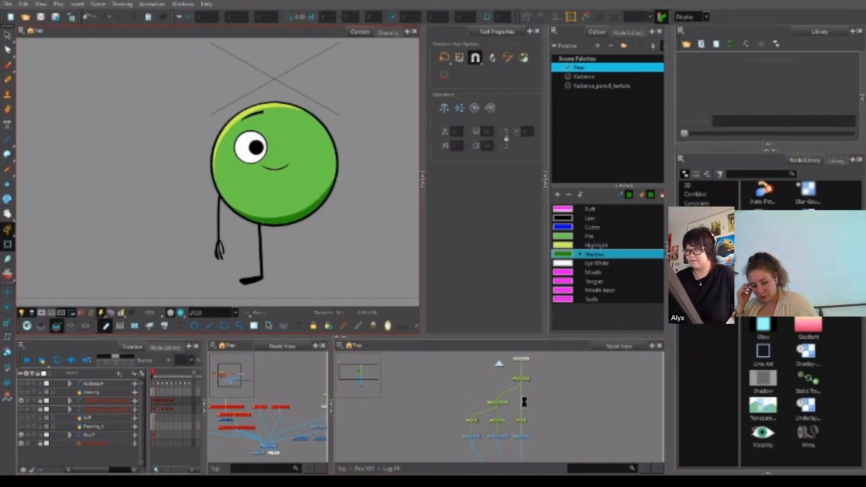
left_click(523, 420)
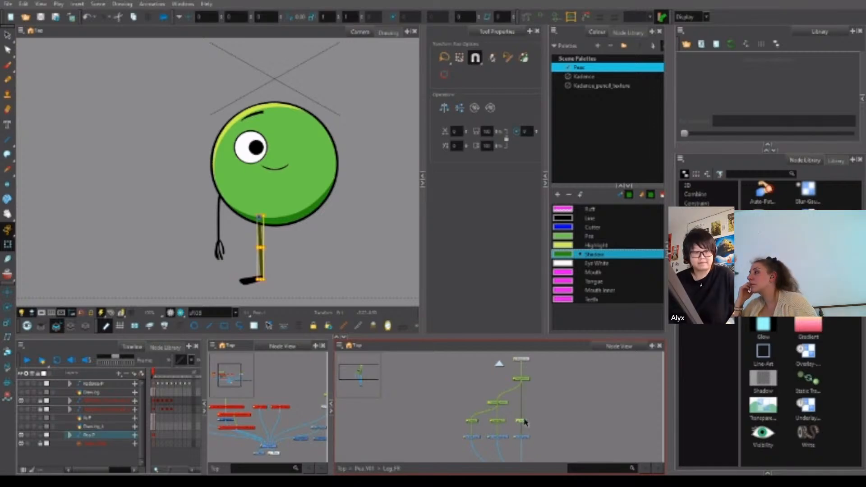
left_click(157, 374)
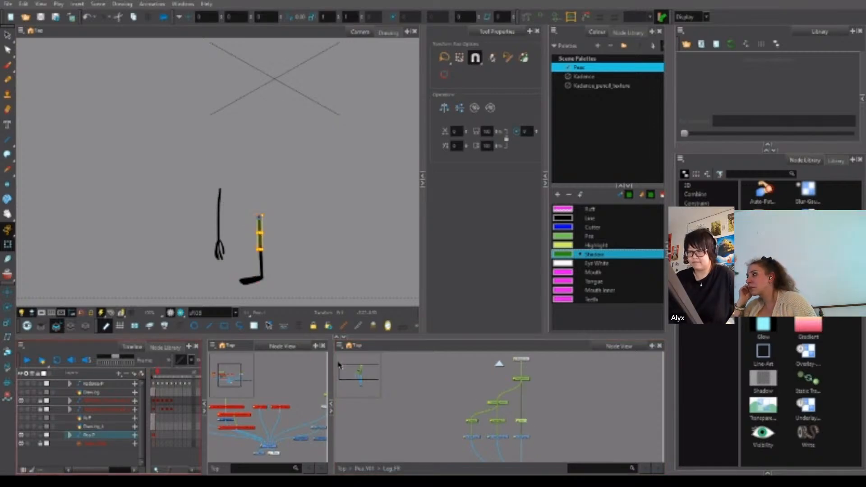
On the second frame, select the middle and outer Leg_FR pegs and follow their parents up to the character's main peg.
left_click(503, 420)
key("b")
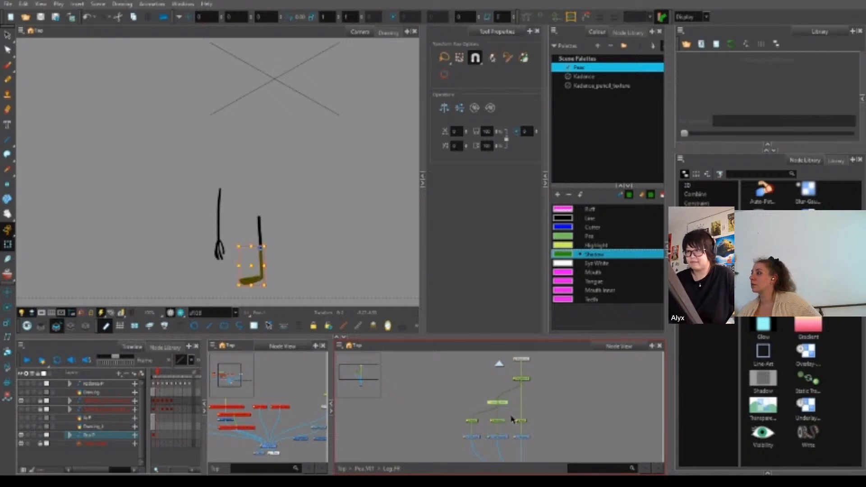
key("b")
left_click(468, 421)
key("b")
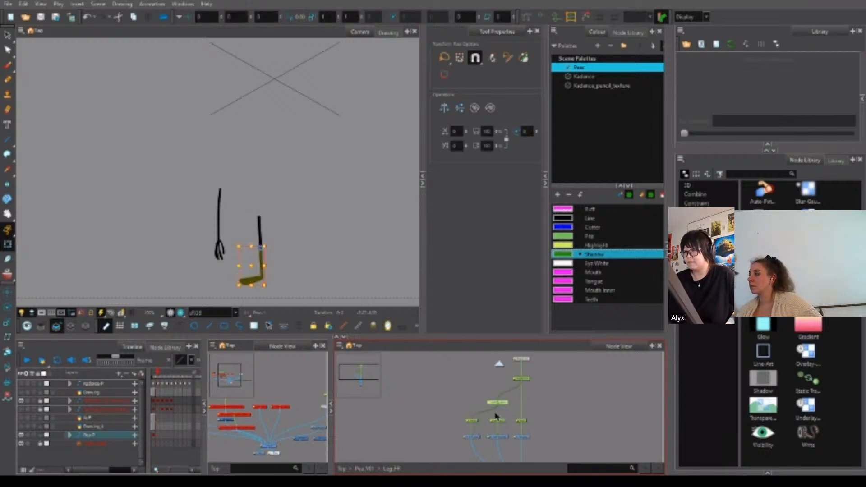
key("b")
left_click(494, 422)
key("b")
key("b")
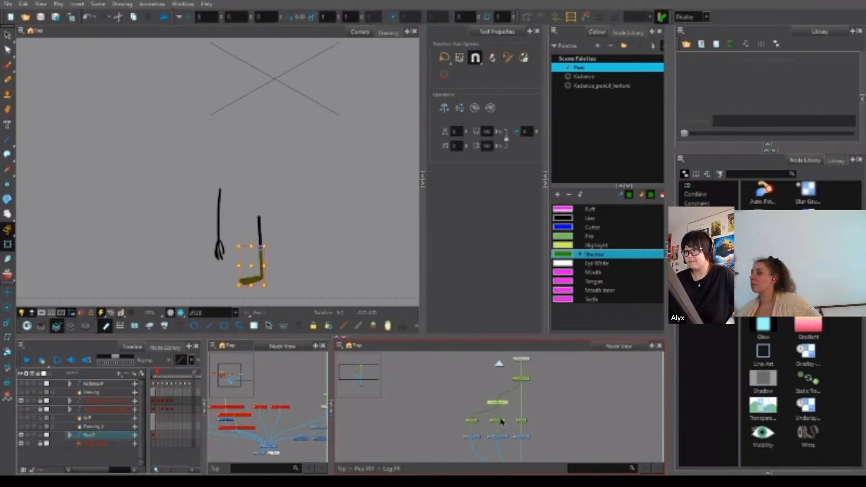
key("b")
key("shift+b")
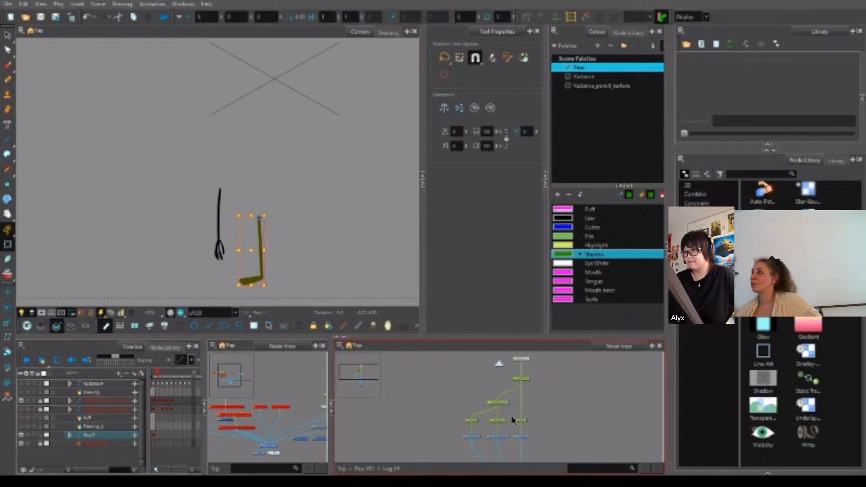
key("b")
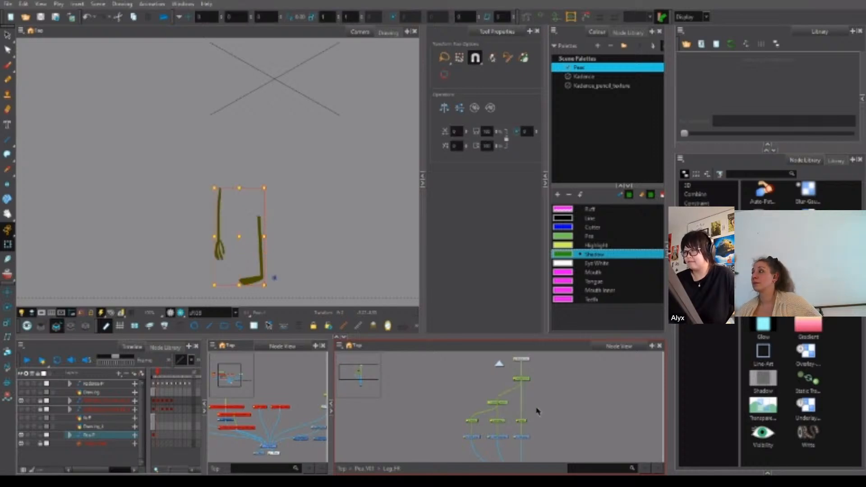
Return to the first frame and trace the peg hierarchy between the whole leg and the full pea character.
left_click_drag(157, 375, 150, 372)
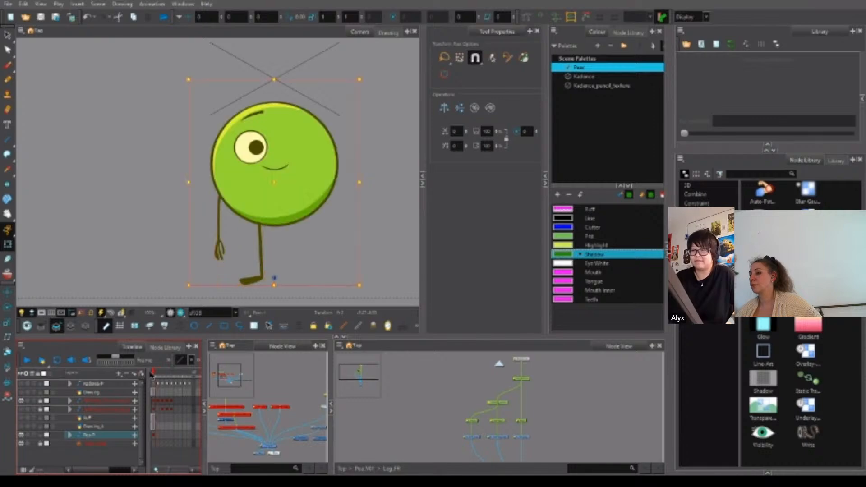
left_click(530, 413)
key("b")
key("shift+b")
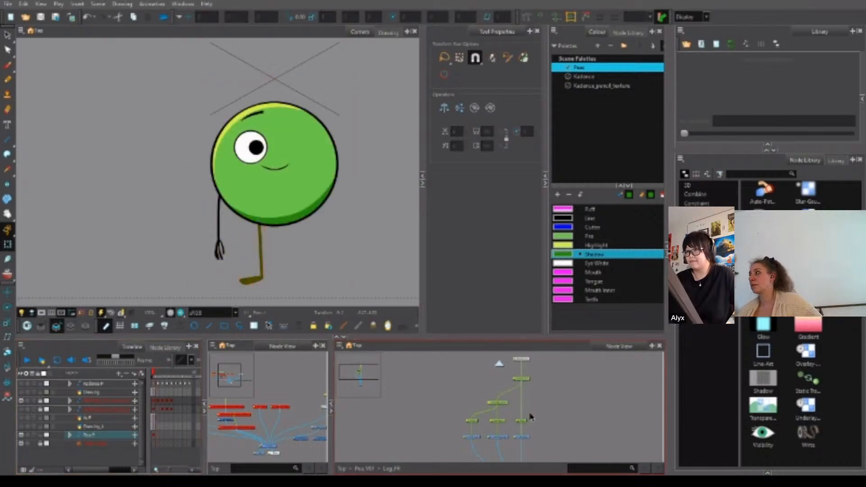
key("b")
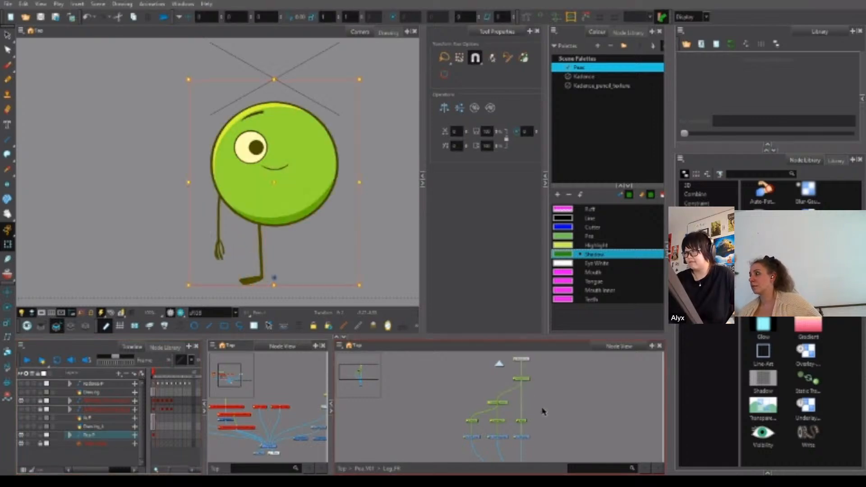
left_click(544, 411)
Exit the Leg_FR group to Pea_V01, enable the model sheet reference in the top-level network and frame the character line-up.
left_click(365, 469)
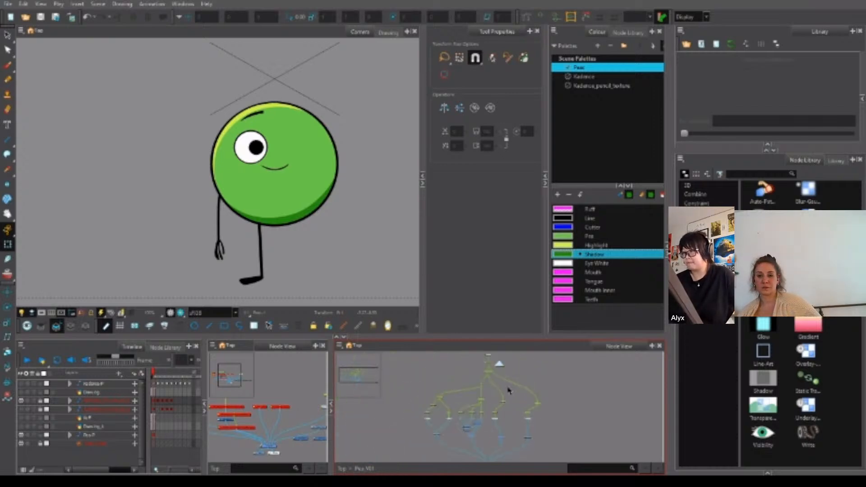
scroll(283, 400, "down", 2)
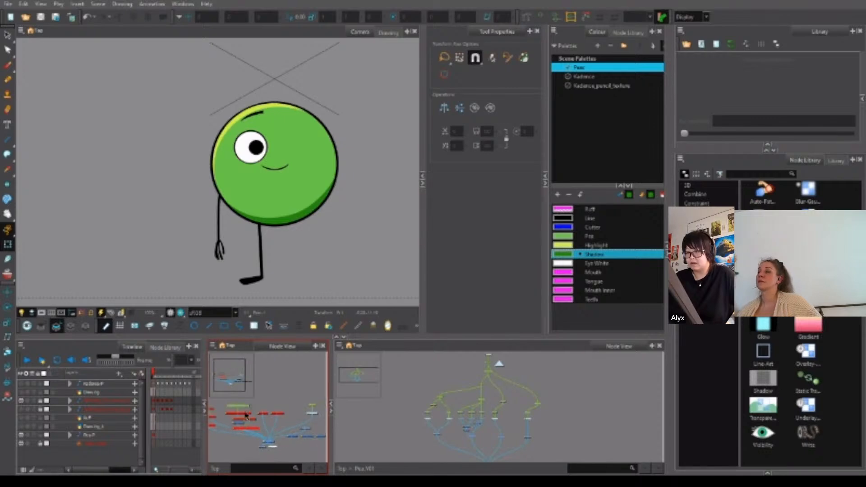
left_click(245, 414)
key("a")
left_click(268, 402)
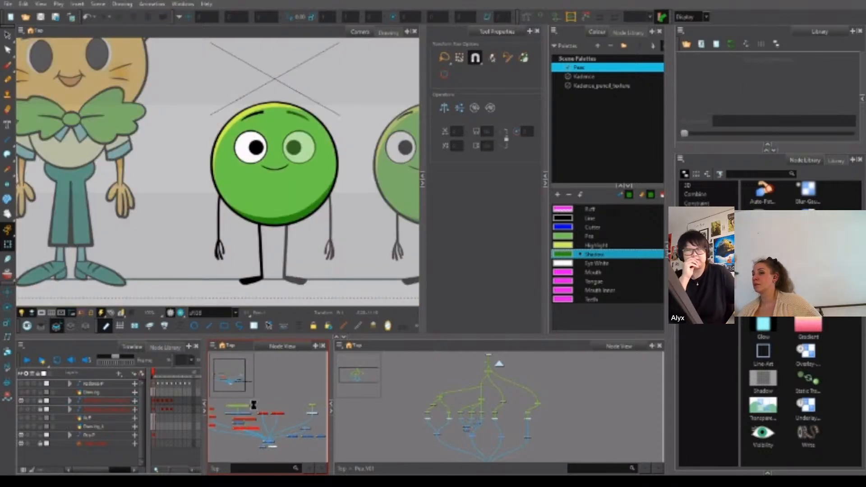
scroll(254, 406, "down", 2)
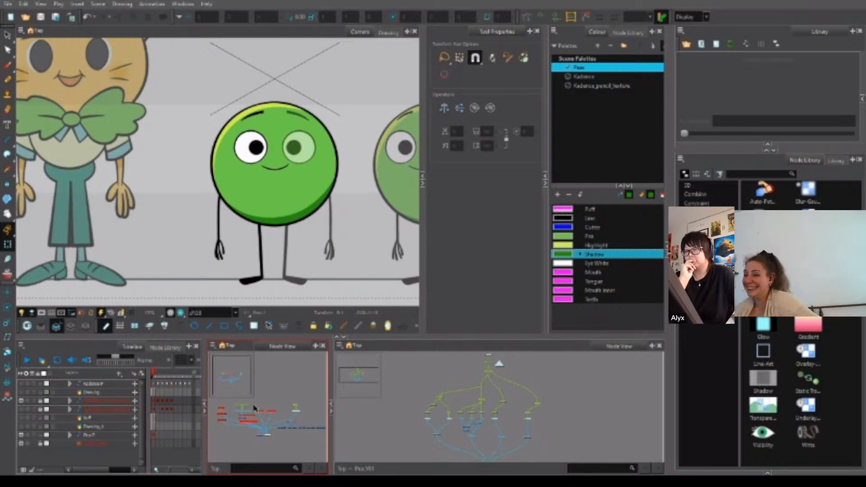
scroll(242, 244, "down", 1)
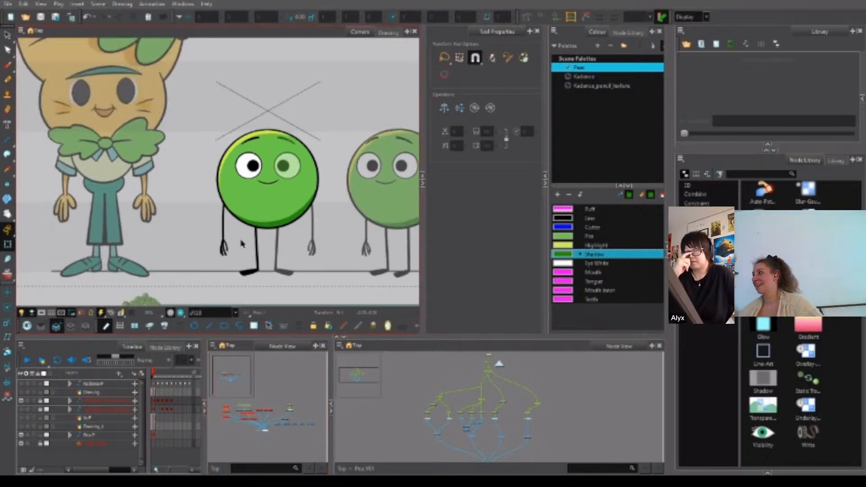
scroll(242, 244, "down", 3)
scroll(299, 178, "up", 3)
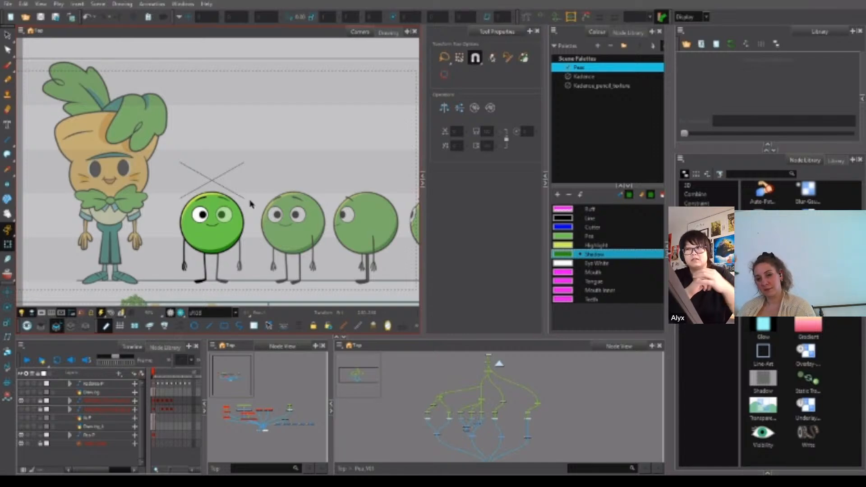
Inspect the Body_HL drawing in the Pea_V01 network, look closely at the vegetable character's bow and sleeve, and clear the selection.
left_click(395, 406)
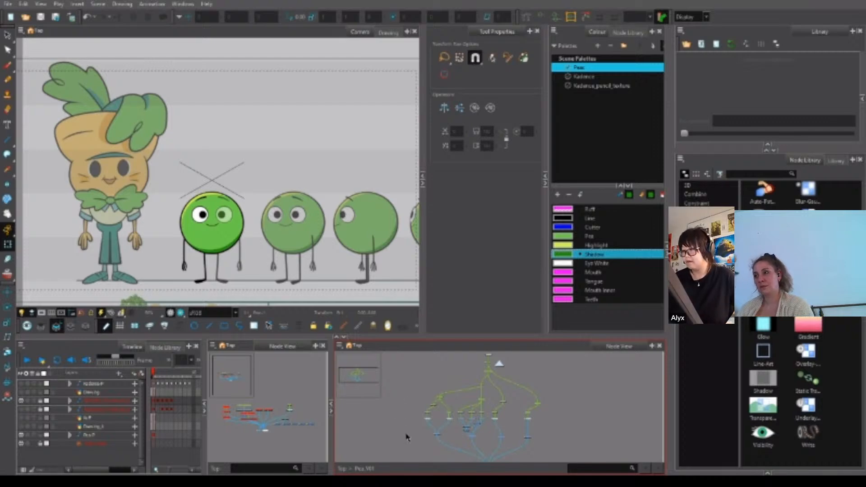
scroll(406, 437, "up", 1)
scroll(496, 417, "up", 3)
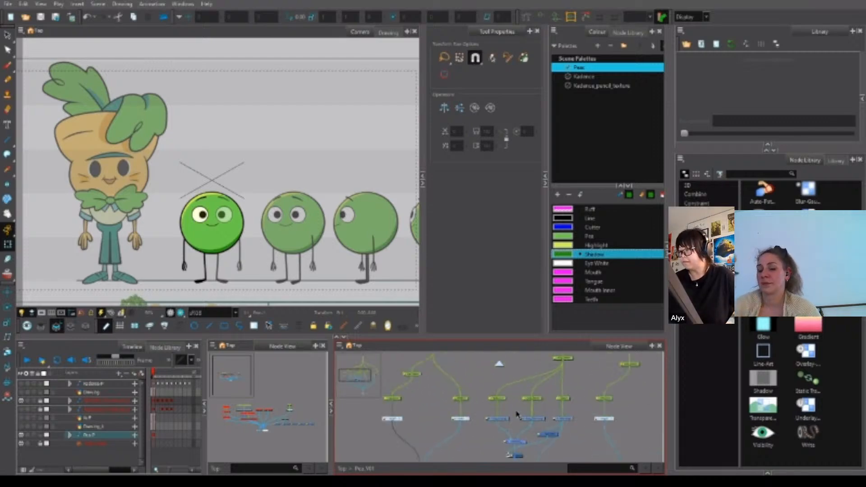
left_click(487, 423)
scroll(485, 423, "down", 2)
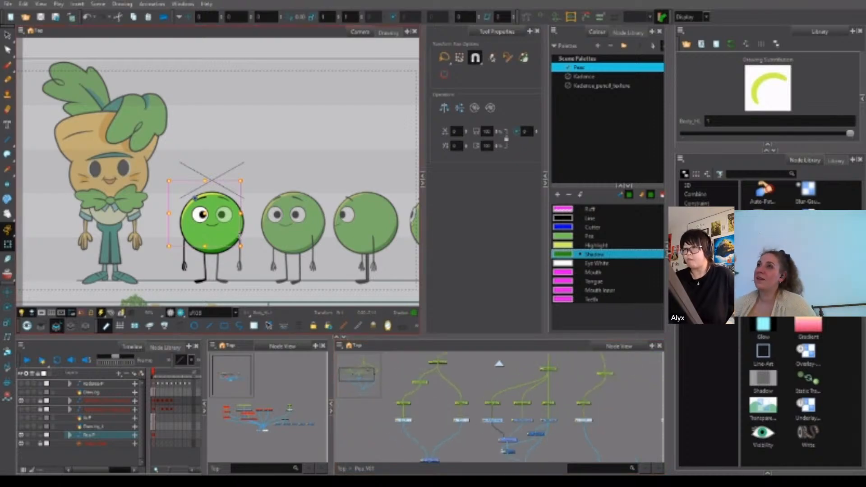
scroll(212, 227, "up", 3)
left_click_drag(159, 261, 347, 149)
scroll(239, 181, "up", 4)
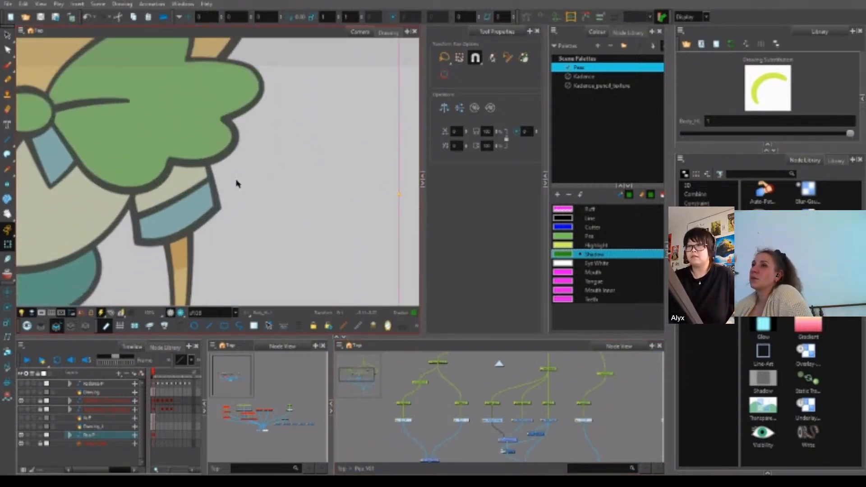
left_click(243, 184)
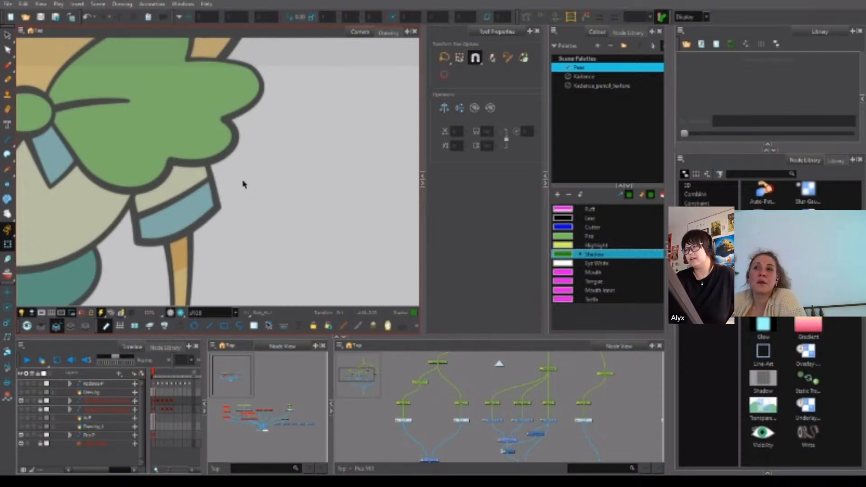
Add a new vector drawing layer to the top-level network and place its node above the reference layers.
scroll(283, 411, "up", 4)
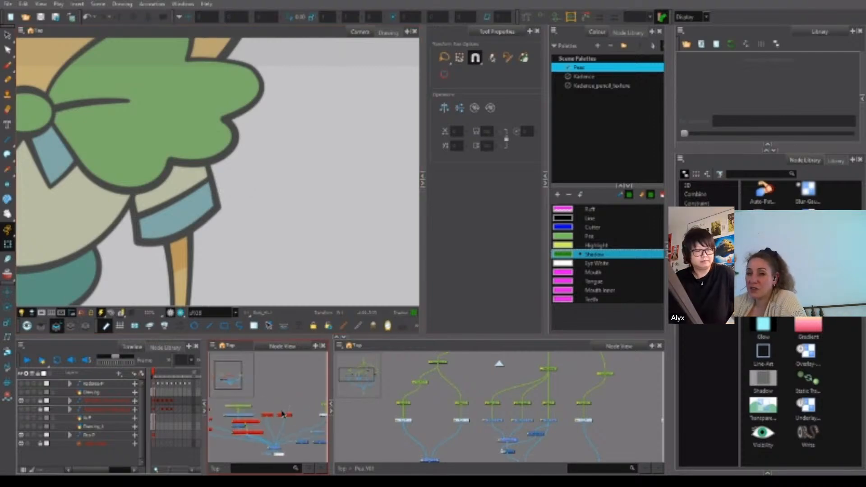
key("alt+i")
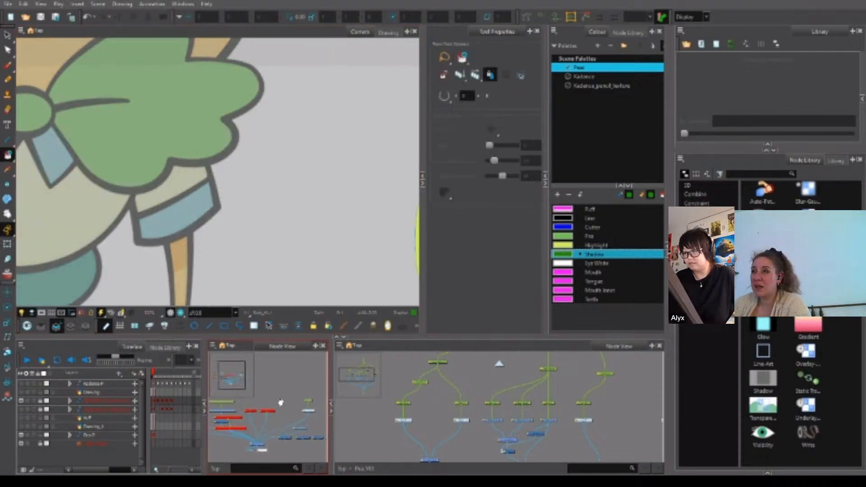
scroll(310, 408, "down", 3)
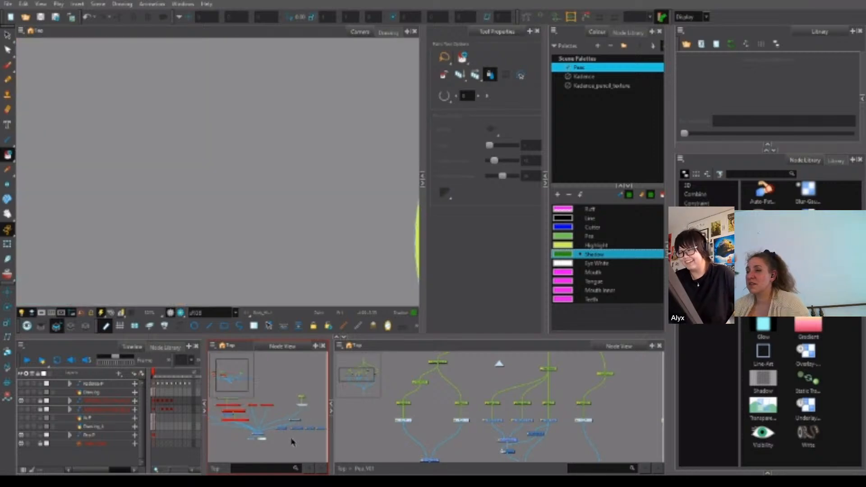
scroll(268, 406, "up", 2)
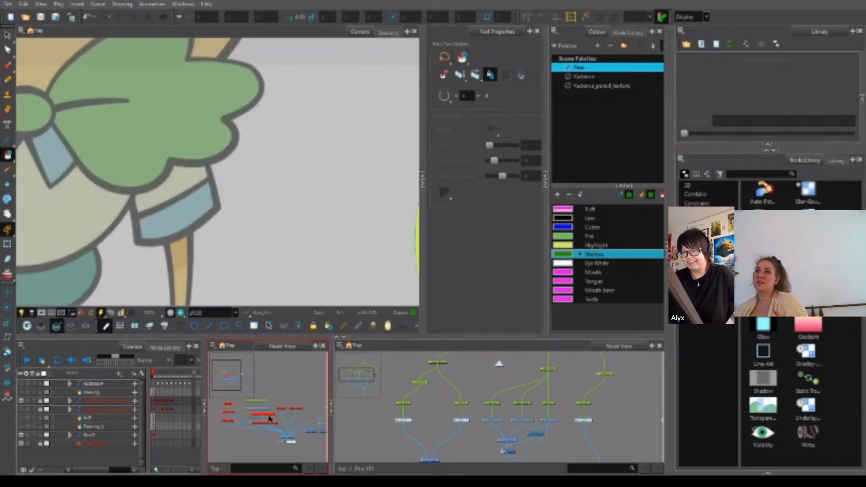
scroll(286, 397, "up", 2)
key("ctrl+r")
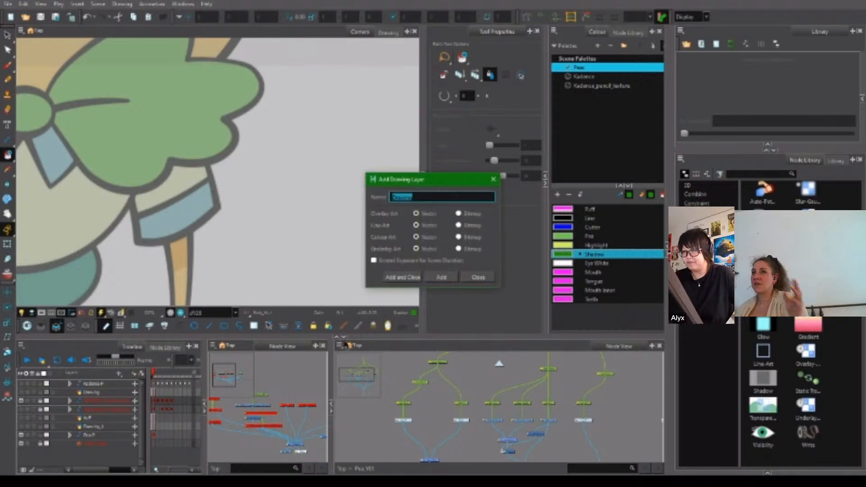
key("Return")
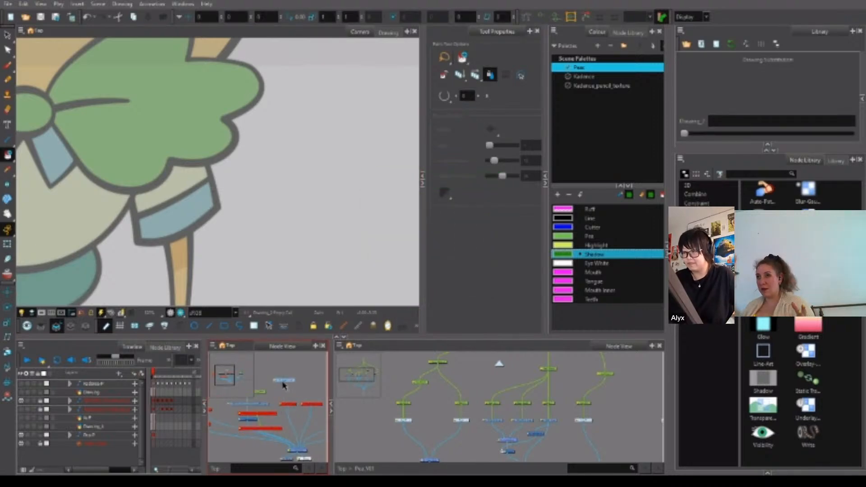
left_click_drag(284, 383, 289, 450)
left_click(303, 416)
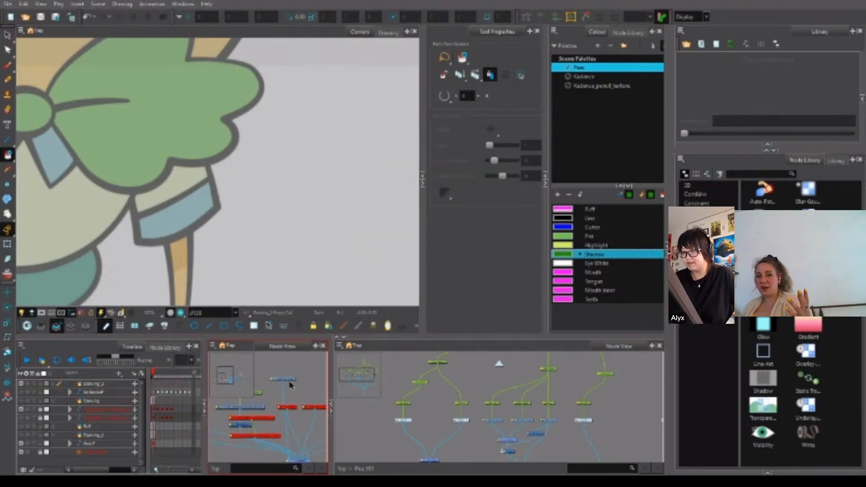
left_click_drag(290, 383, 308, 400)
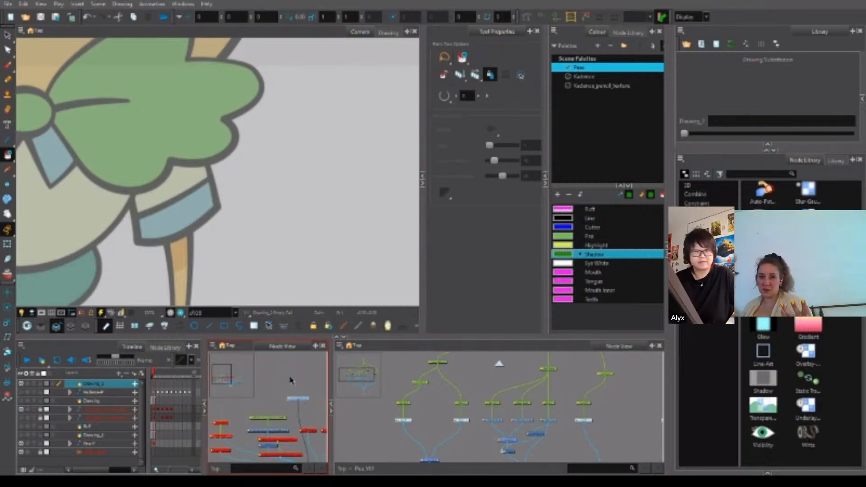
Trace the vegetable character's sleeve cuff with the Brush in the Cutter colour and undo the strokes.
key("alt+b")
left_click_drag(239, 182, 253, 237)
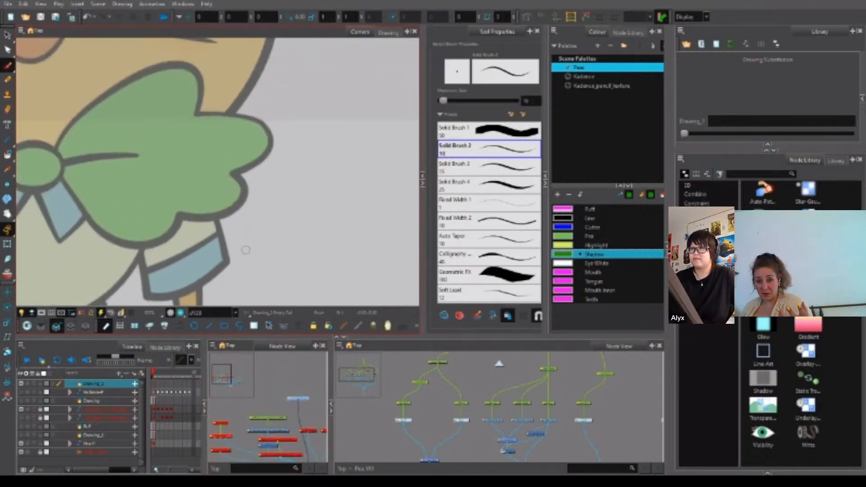
scroll(251, 244, "down", 2)
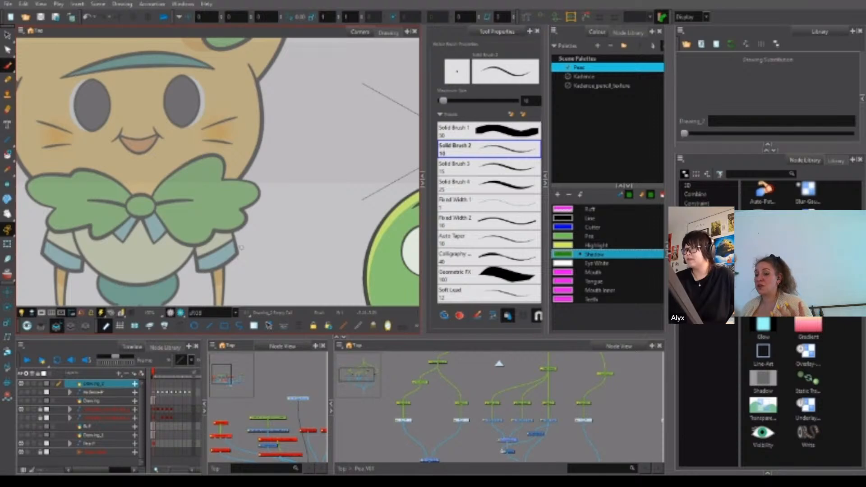
left_click(599, 228)
left_click_drag(266, 245, 314, 216)
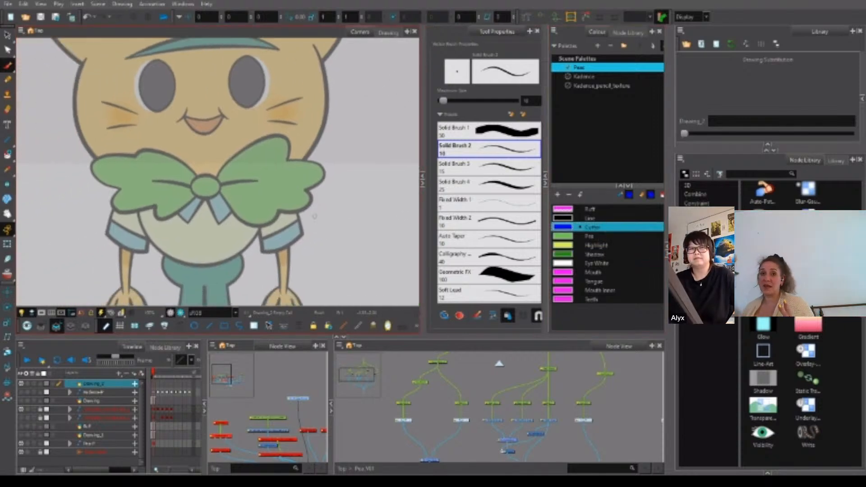
scroll(298, 235, "up", 2)
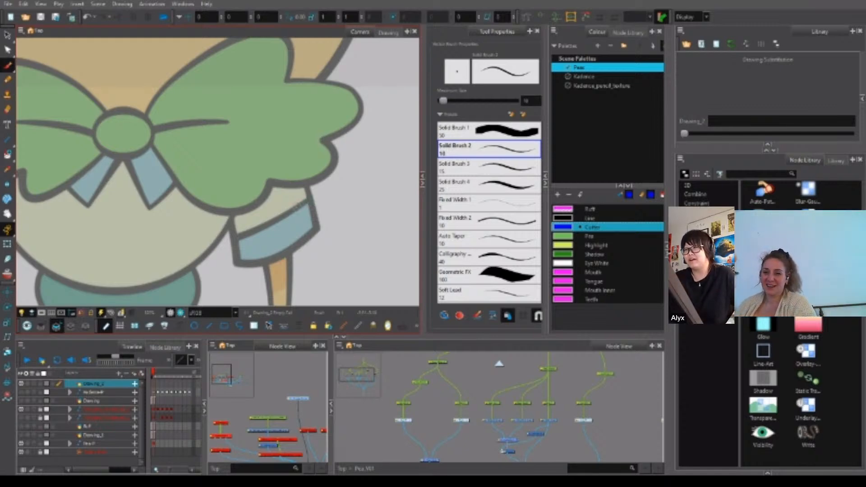
mouse_move(295, 208)
left_mouse_down()
mouse_move(310, 196)
mouse_move(317, 228)
mouse_move(262, 260)
left_mouse_up()
mouse_move(297, 207)
left_mouse_down()
mouse_move(234, 237)
mouse_move(236, 263)
left_mouse_up()
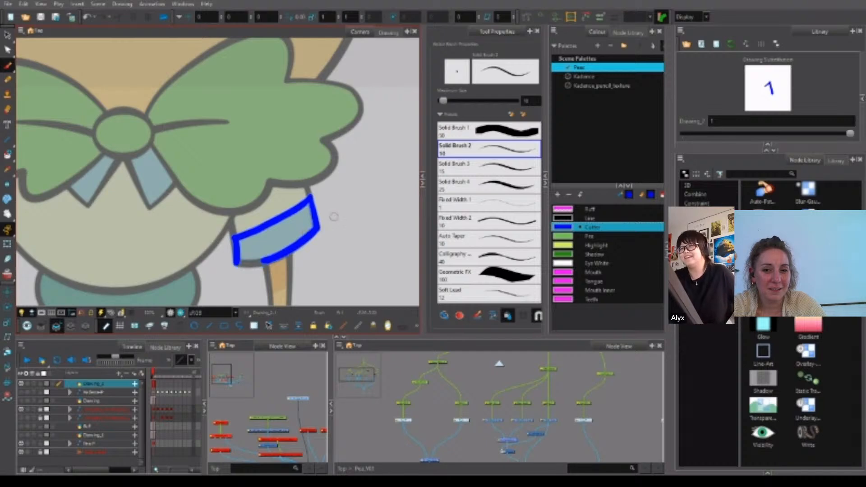
key("ctrl+z")
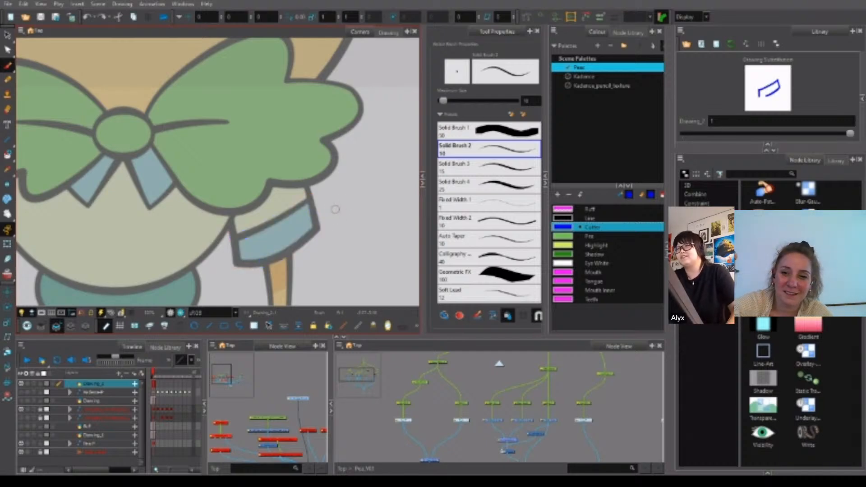
Draw a blue arrow at the sleeve's outer edge, marking the upper sleeve line in blue and the cuff edge in green.
scroll(316, 197, "up", 1)
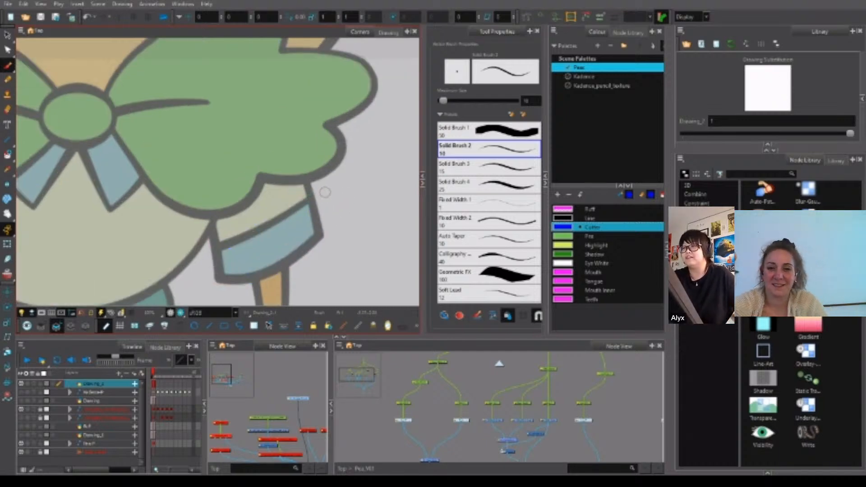
left_click_drag(360, 185, 323, 191)
mouse_move(340, 181)
left_mouse_down()
mouse_move(324, 191)
mouse_move(341, 197)
left_mouse_up()
left_click_drag(359, 195, 331, 197)
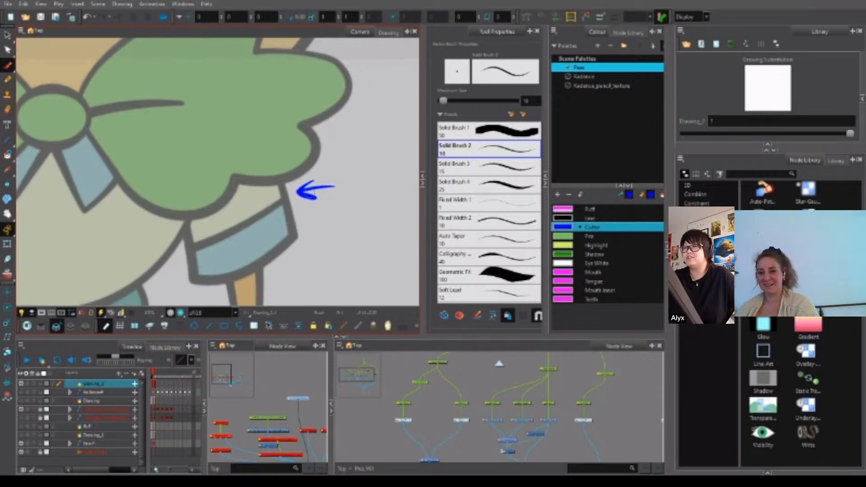
left_click_drag(272, 148, 283, 199)
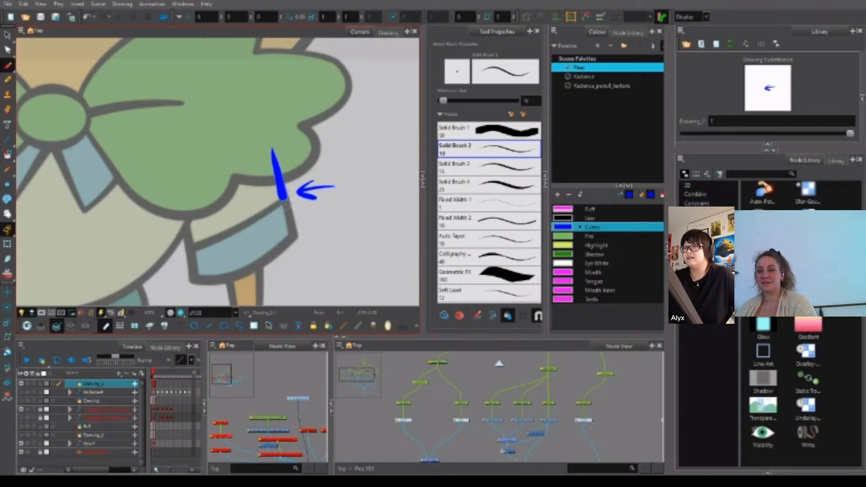
left_click(588, 236)
left_click_drag(283, 199, 293, 235)
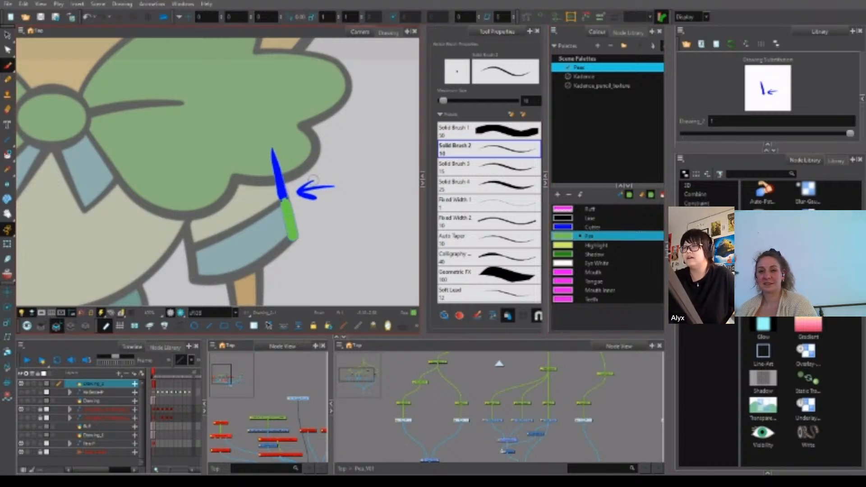
Sketch in the black Line colour a stroke beside the sleeve, a rounded limb with a cuff box across its end, and pointer arrows.
left_click(591, 219)
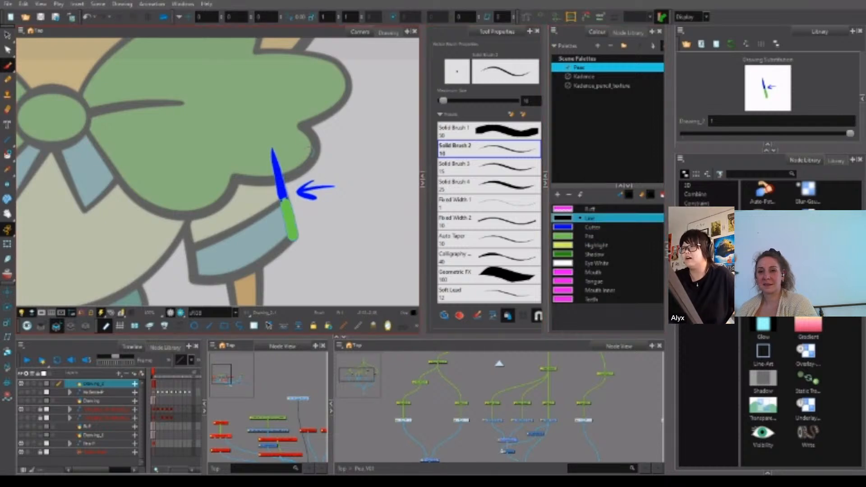
mouse_move(331, 122)
left_mouse_down()
mouse_move(353, 233)
mouse_move(333, 225)
mouse_move(319, 203)
mouse_move(283, 240)
left_mouse_up()
key("1")
key("1")
left_click_drag(238, 255, 296, 247)
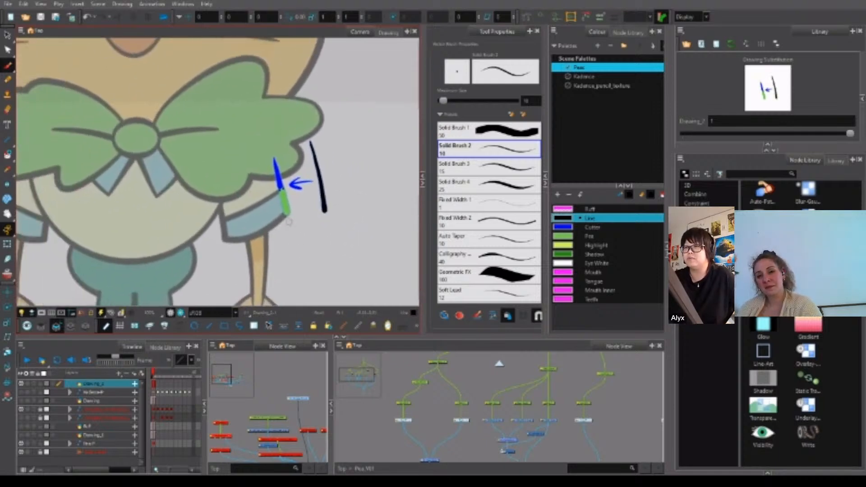
mouse_move(144, 246)
left_mouse_down()
mouse_move(184, 199)
mouse_move(198, 251)
mouse_move(167, 262)
mouse_move(143, 254)
mouse_move(137, 236)
mouse_move(136, 246)
mouse_move(206, 229)
mouse_move(214, 264)
mouse_move(135, 277)
mouse_move(128, 247)
mouse_move(208, 229)
mouse_move(220, 277)
left_mouse_up()
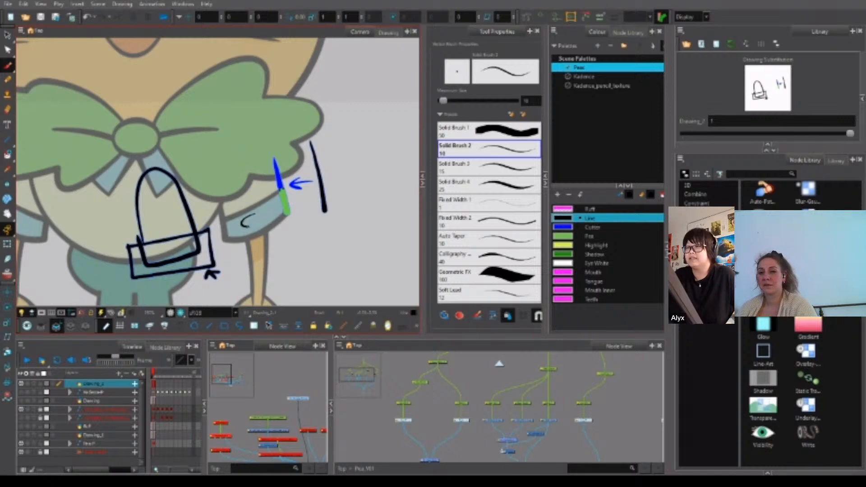
mouse_move(307, 217)
left_mouse_down()
mouse_move(294, 210)
mouse_move(303, 205)
left_mouse_up()
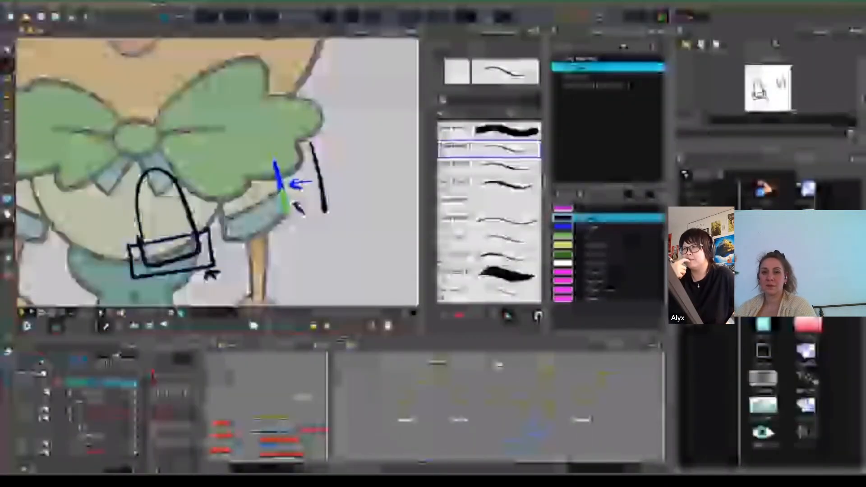
Delete all the sleeve annotation strokes from the drawing.
scroll(284, 186, "up", 1)
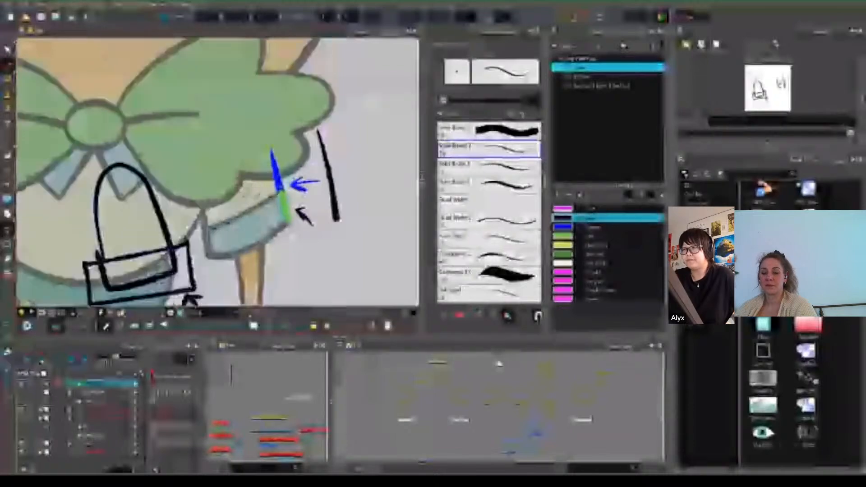
scroll(283, 187, "up", 1)
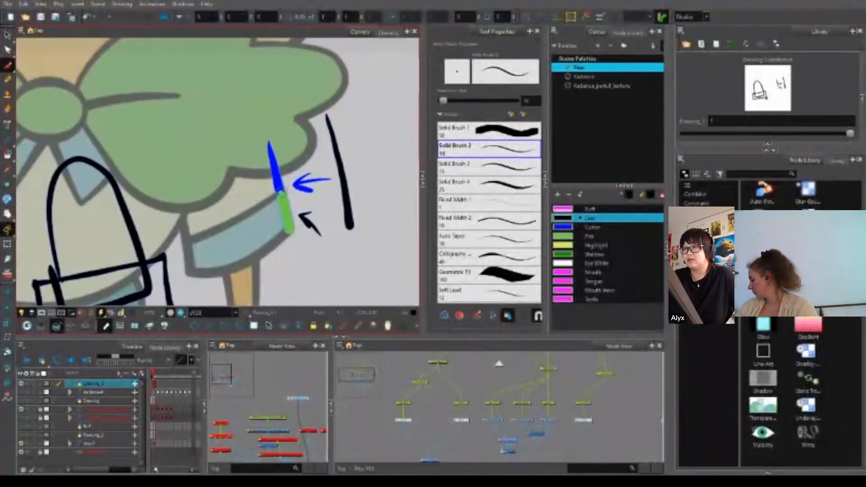
scroll(288, 182, "up", 1)
scroll(291, 181, "down", 4)
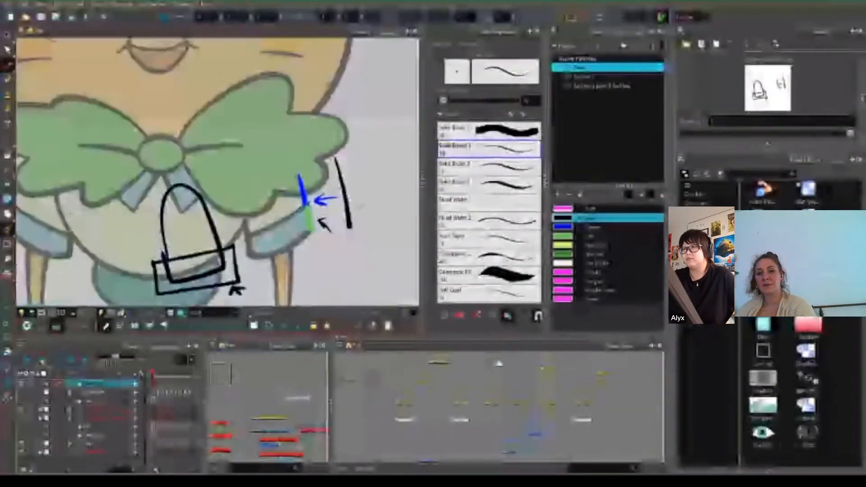
key("alt+s")
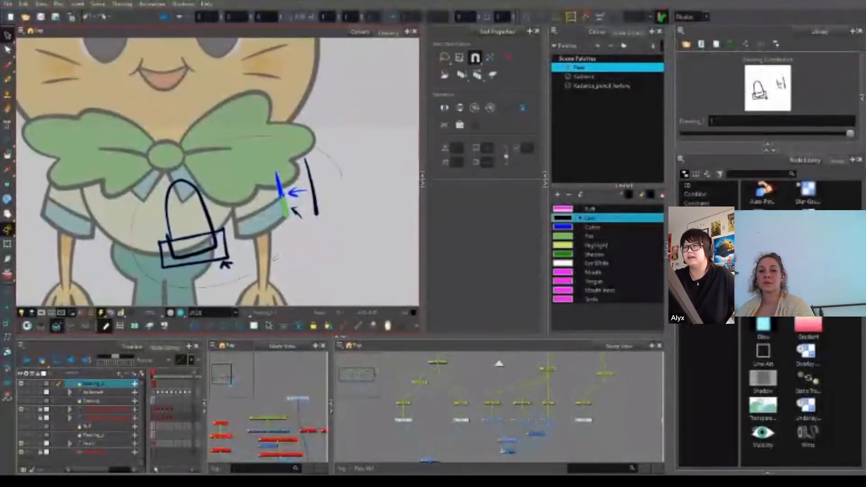
key("ctrl+a")
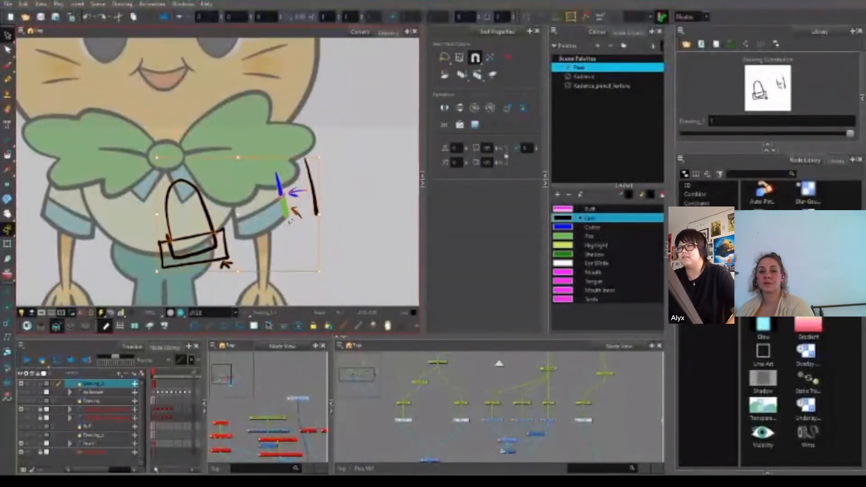
key("Delete")
Draw a black arrow pointing at the bow's right loop with the Brush and trace the loop's outline.
scroll(291, 199, "down", 5)
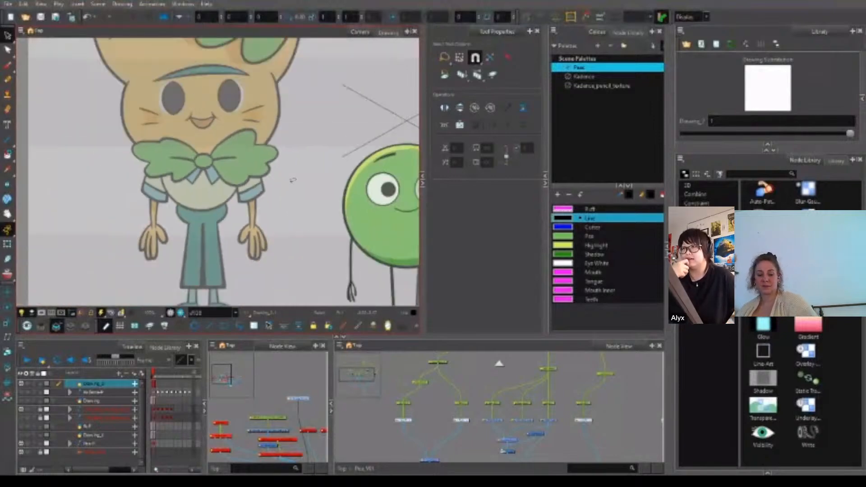
scroll(270, 198, "up", 3)
scroll(279, 201, "down", 3)
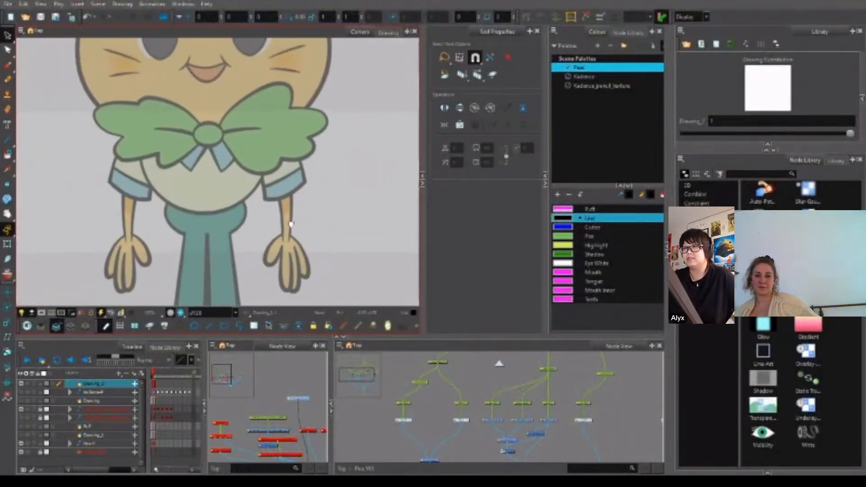
scroll(304, 198, "up", 2)
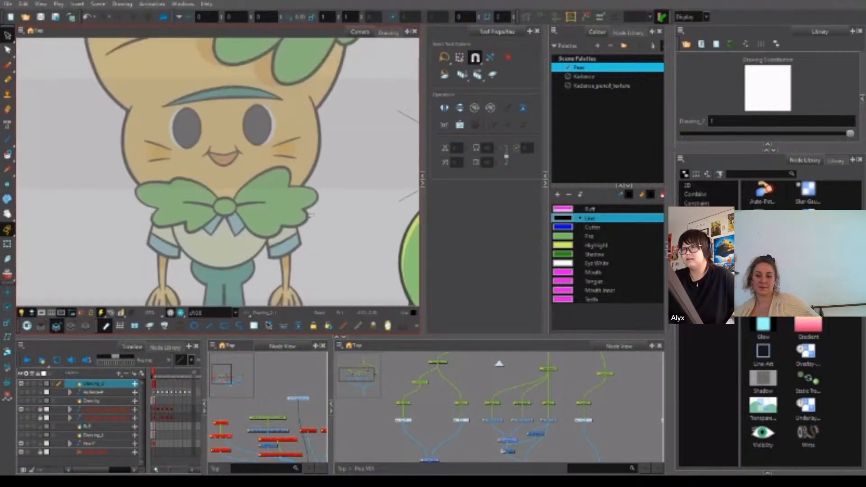
key("alt+b")
scroll(303, 204, "up", 1)
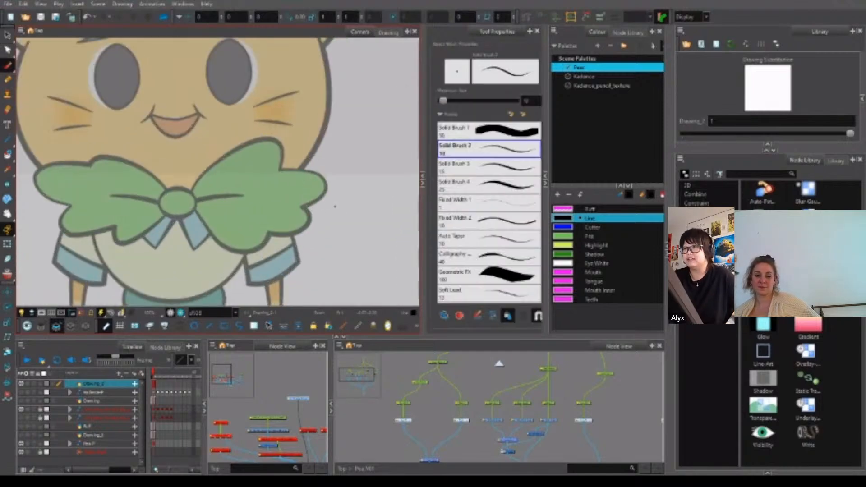
left_click_drag(335, 206, 319, 205)
left_click_drag(330, 197, 330, 213)
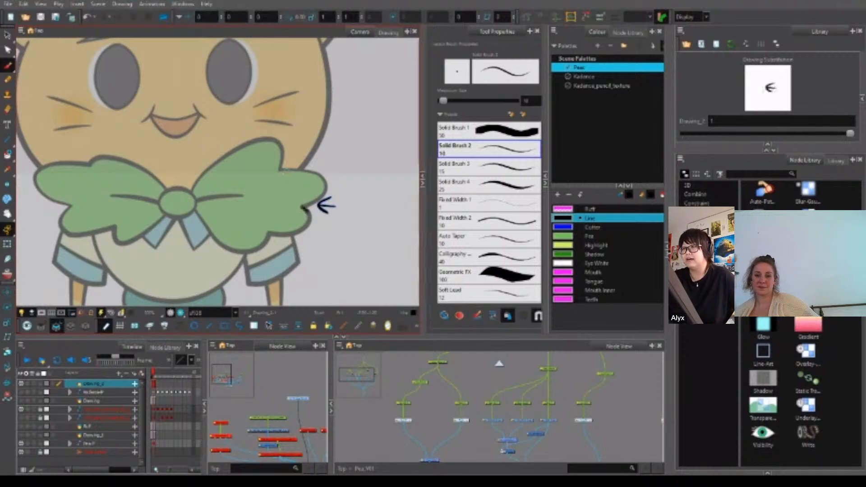
mouse_move(305, 208)
left_mouse_down()
mouse_move(290, 232)
mouse_move(268, 235)
mouse_move(254, 250)
mouse_move(212, 236)
left_mouse_up()
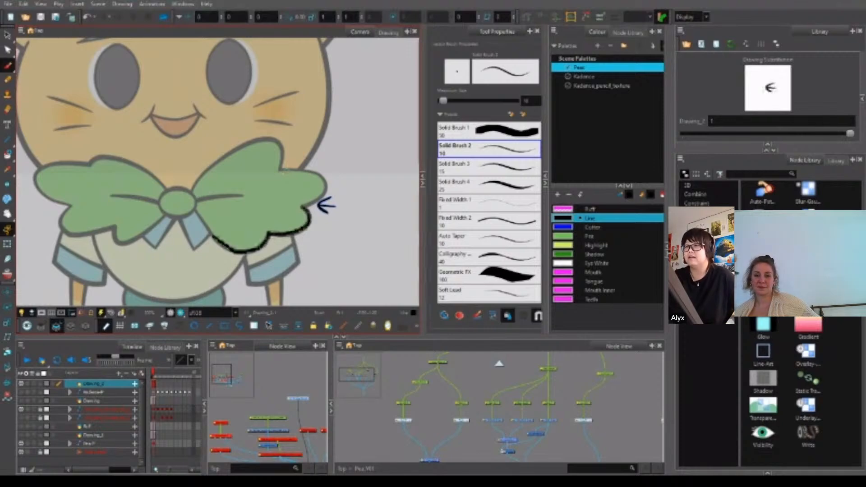
mouse_move(192, 195)
left_mouse_down()
mouse_move(269, 139)
mouse_move(310, 207)
left_mouse_up()
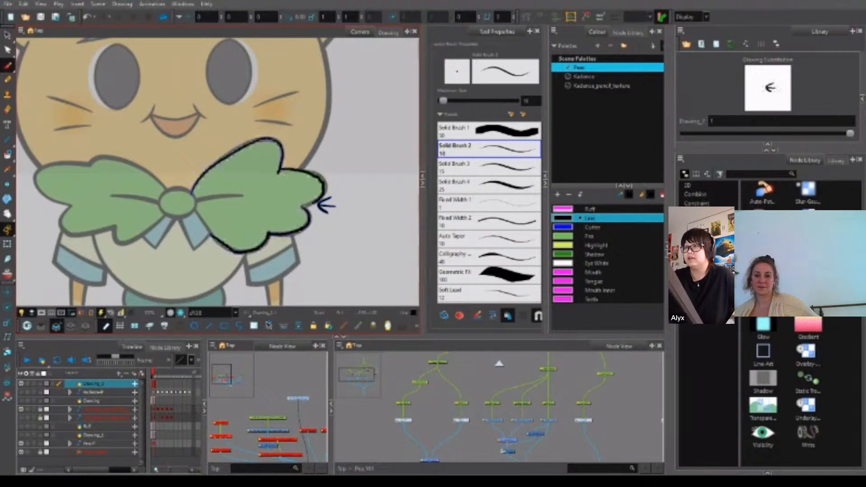
Delete the bow outline and arrow strokes from the drawing.
key("alt+s")
key("ctrl+a")
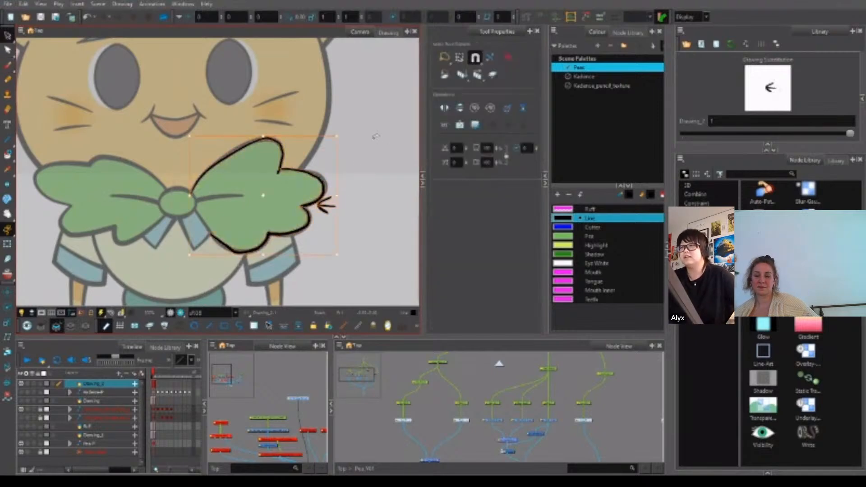
key("Delete")
Look over the pea character, switch to the Transform tool with nothing selected, and frame the pea beside the vegetable character.
scroll(272, 184, "down", 5)
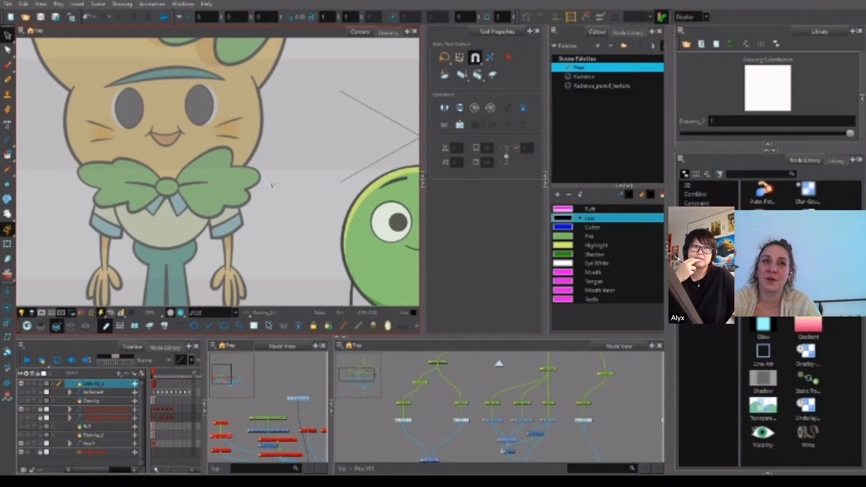
scroll(274, 184, "down", 3)
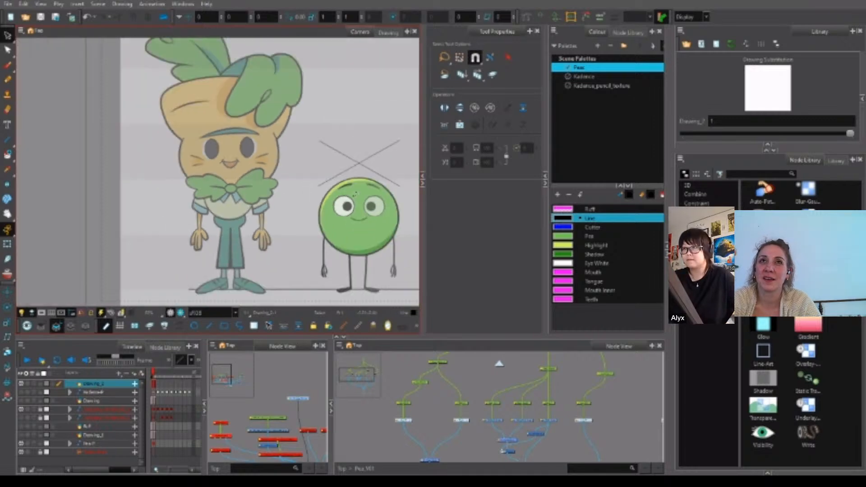
left_click_drag(384, 215, 298, 217)
scroll(307, 253, "up", 3)
scroll(307, 165, "up", 2)
scroll(299, 217, "down", 1)
scroll(303, 205, "down", 2)
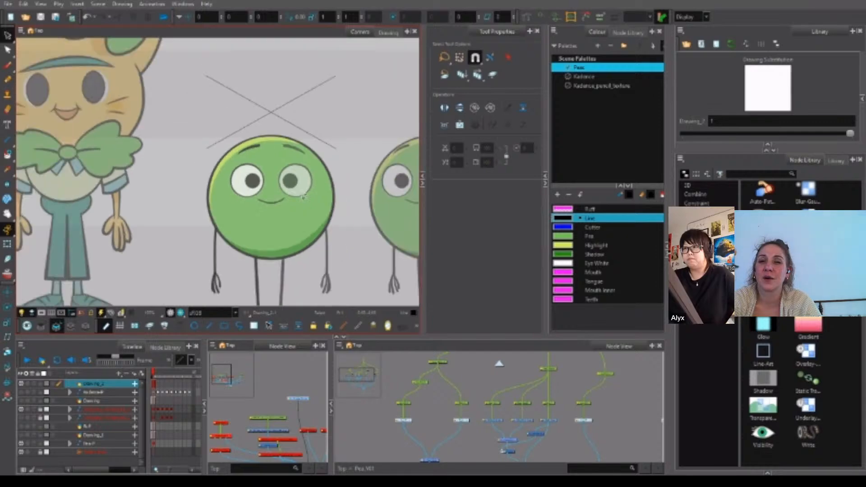
left_click(7, 244)
left_click(304, 275)
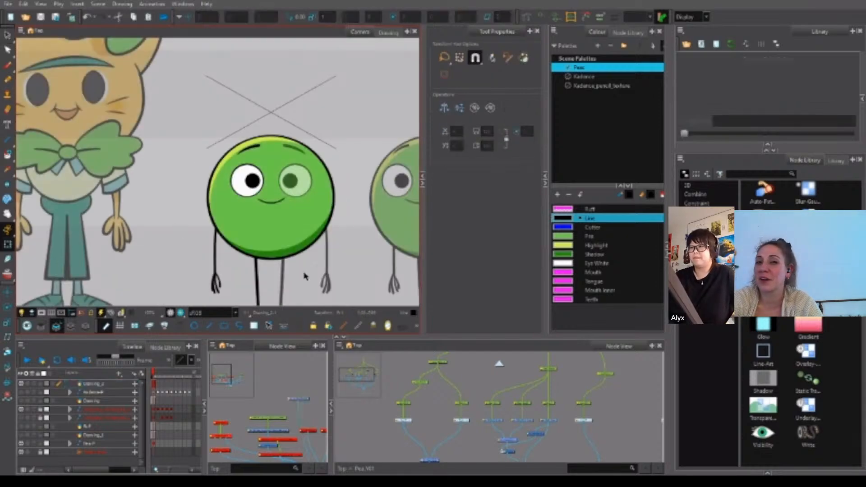
scroll(303, 278, "down", 2)
left_click_drag(303, 285, 301, 260)
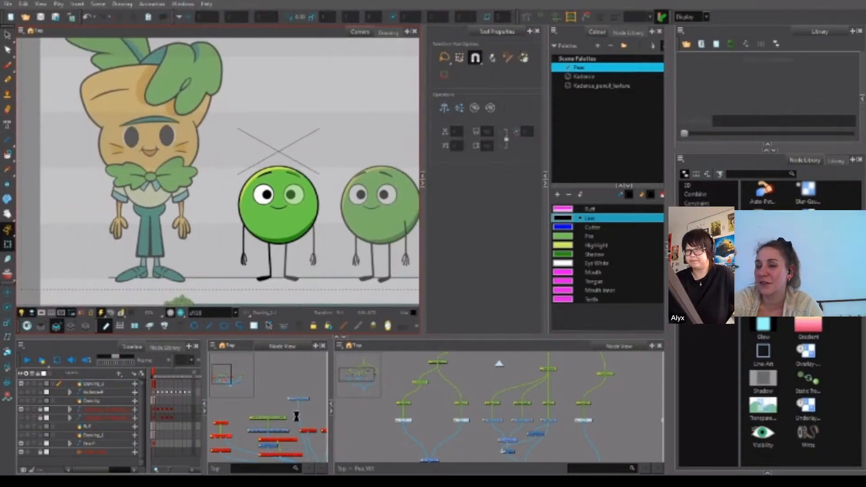
Delete the annotation drawing layer's node from the top-level network.
left_click(300, 398)
left_click(296, 409)
left_click(300, 399)
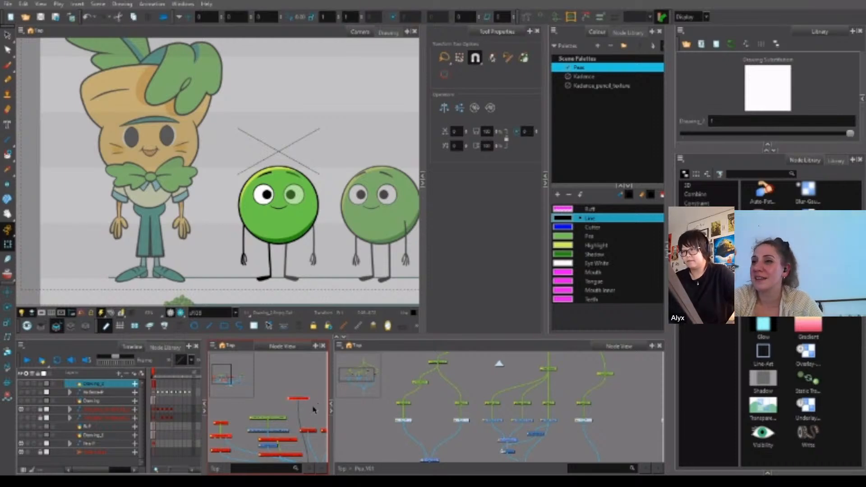
key("Delete")
Check the Ruff drawing and its neighbouring nodes in the top-level network and locate the node below the green peg.
left_click_drag(309, 415, 279, 372)
scroll(293, 388, "up", 2)
left_click(281, 388)
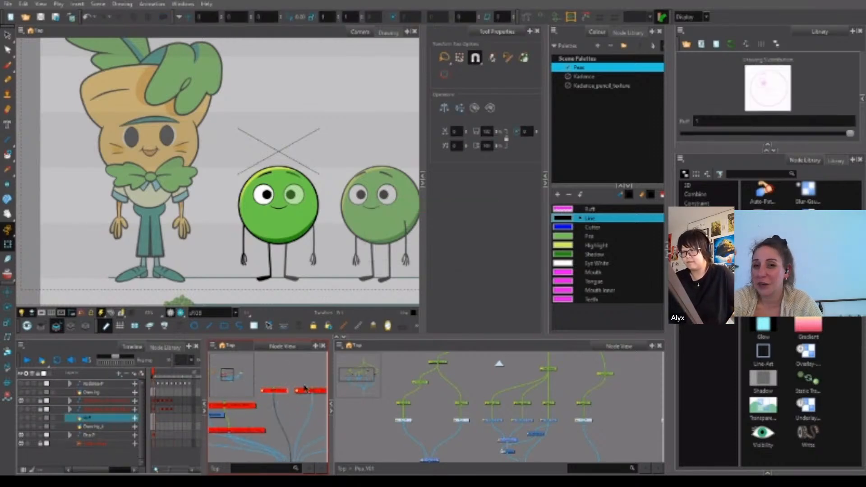
left_click(302, 389)
mouse_move(315, 401)
left_mouse_down()
mouse_move(308, 409)
mouse_move(284, 401)
mouse_move(273, 392)
mouse_move(325, 399)
mouse_move(275, 380)
mouse_move(294, 410)
mouse_move(302, 387)
mouse_move(296, 398)
mouse_move(287, 379)
mouse_move(310, 392)
left_mouse_up()
scroll(298, 399, "down", 2)
scroll(301, 398, "down", 1)
left_click(299, 403)
scroll(307, 392, "up", 2)
left_click(289, 386)
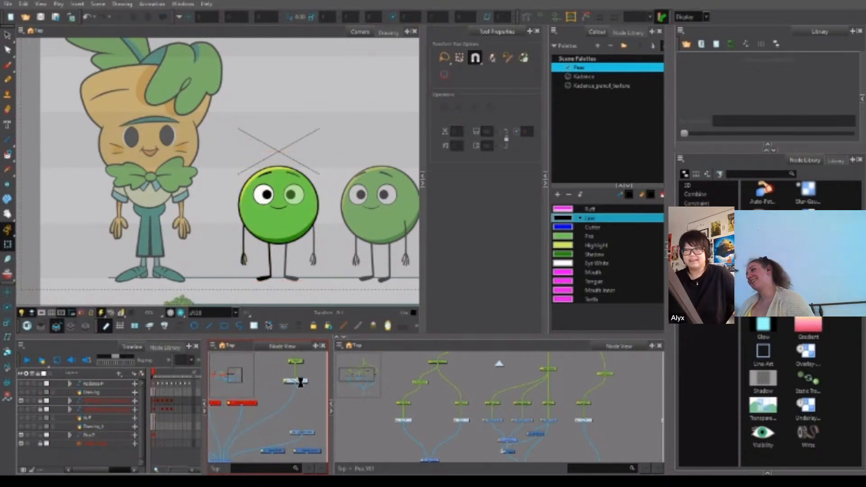
Examine the pivots of the front eye's peg and the peg above it in the Pea_V01 network.
scroll(415, 414, "up", 4)
left_click(400, 426)
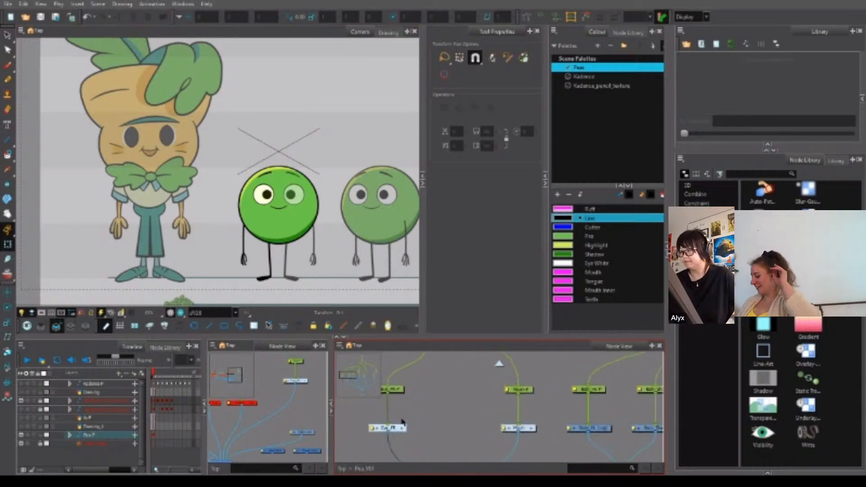
left_click(402, 388)
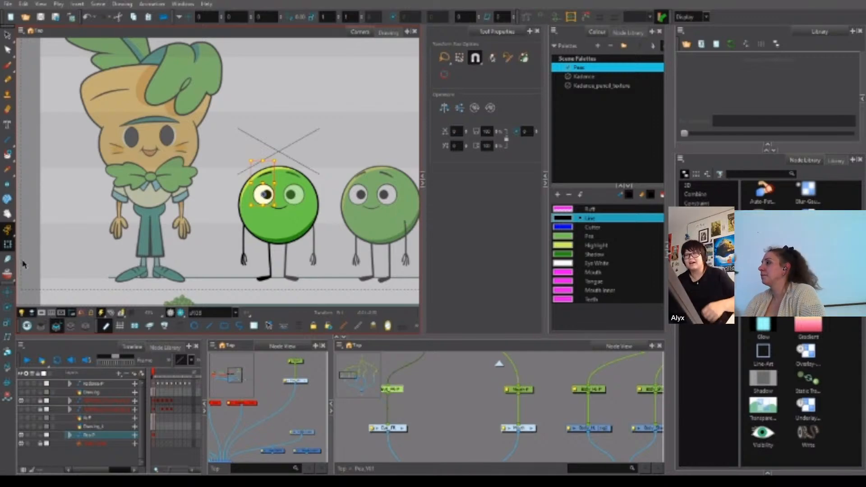
scroll(302, 196, "up", 2)
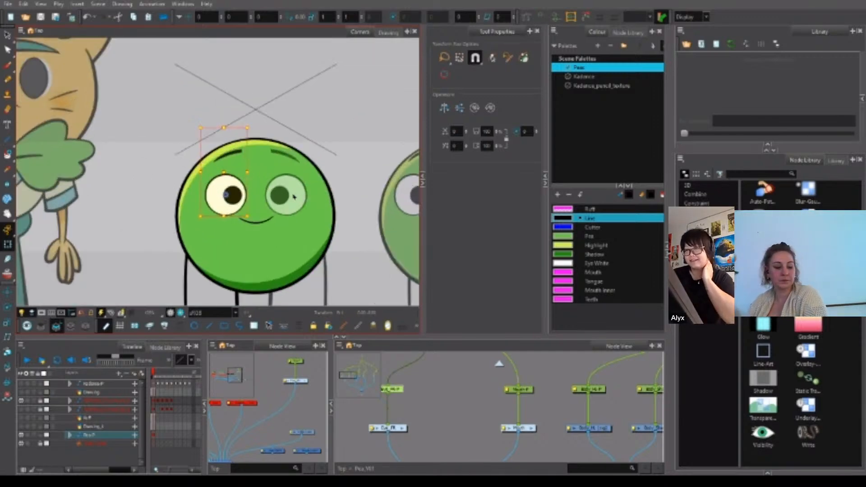
left_click(410, 387)
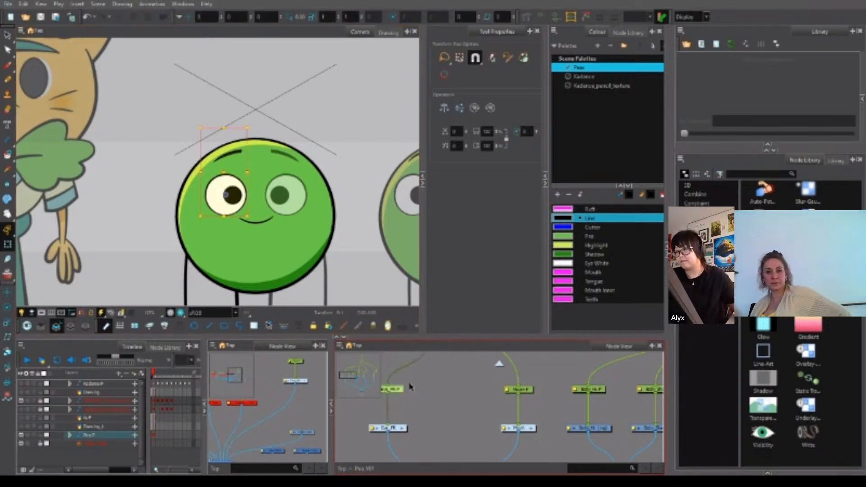
scroll(410, 387, "down", 5)
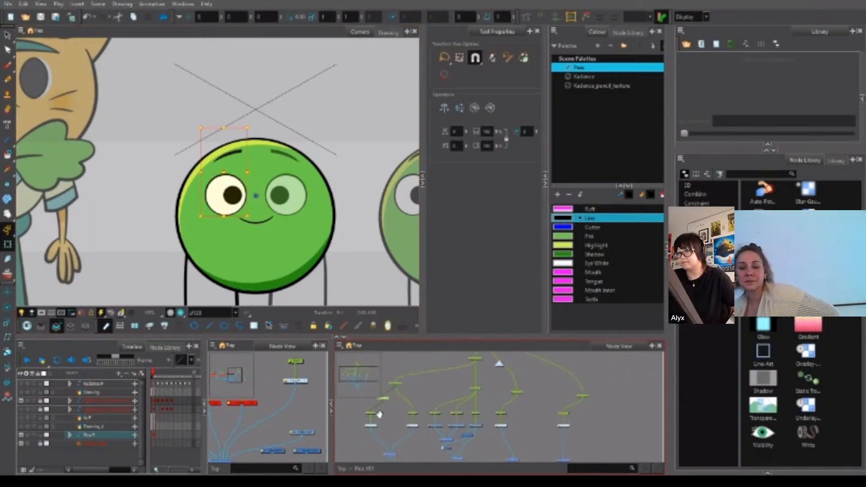
Open the Eye_FR group from the Pea_V01 network.
left_click_drag(380, 414, 414, 421)
scroll(412, 431, "up", 5)
left_click(410, 434)
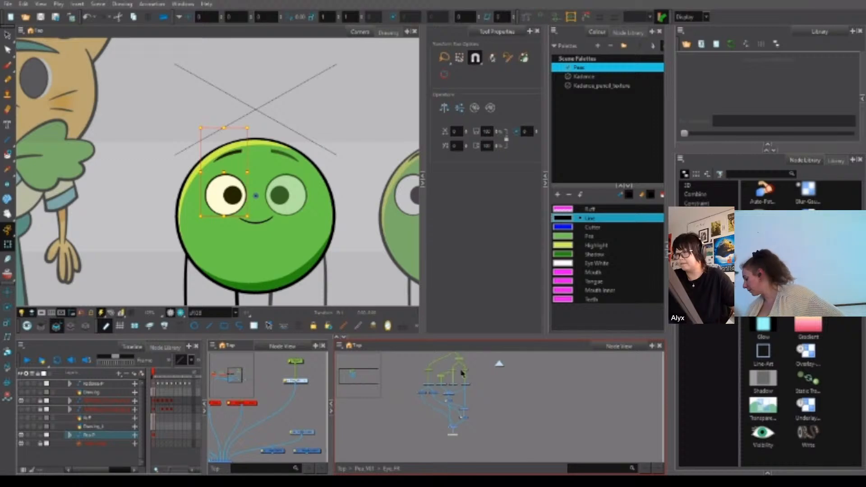
Select the pegs inside the Eye_FR group in turn to check what each controls and its pivot, then clear the selection.
left_click_drag(461, 373, 456, 401)
scroll(442, 402, "up", 4)
left_click(429, 403)
left_click(424, 414)
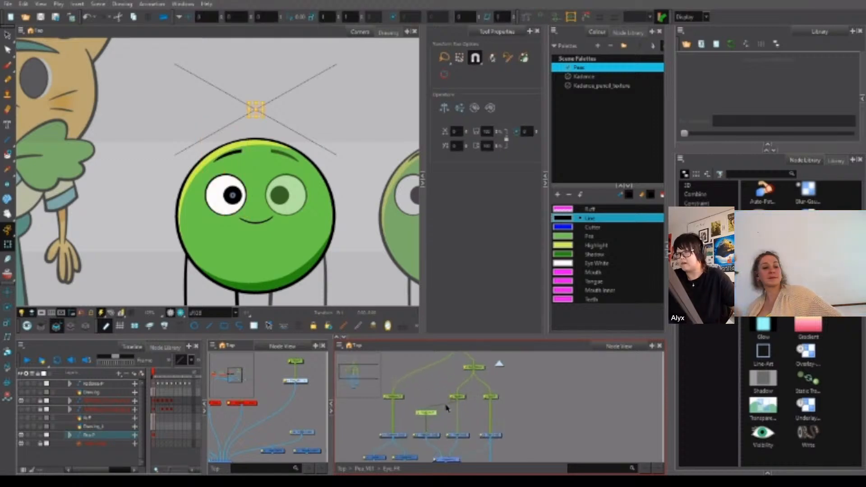
left_click(461, 396)
left_click(480, 368)
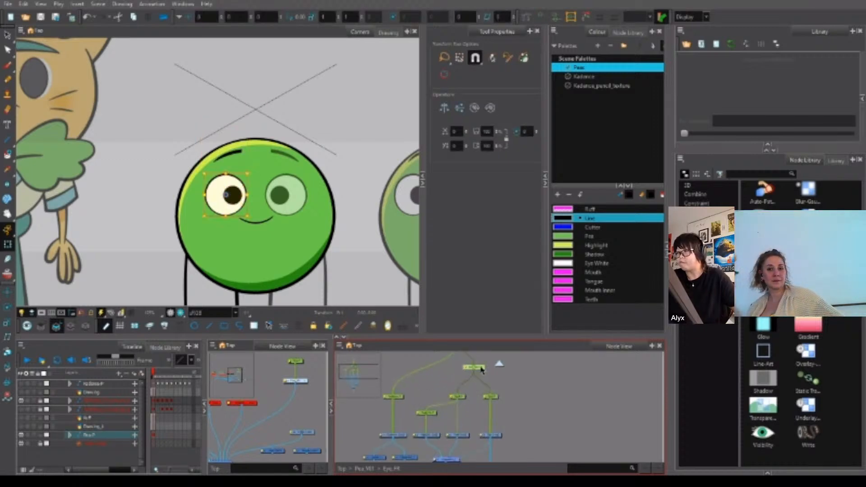
left_click(510, 417)
left_click(496, 397)
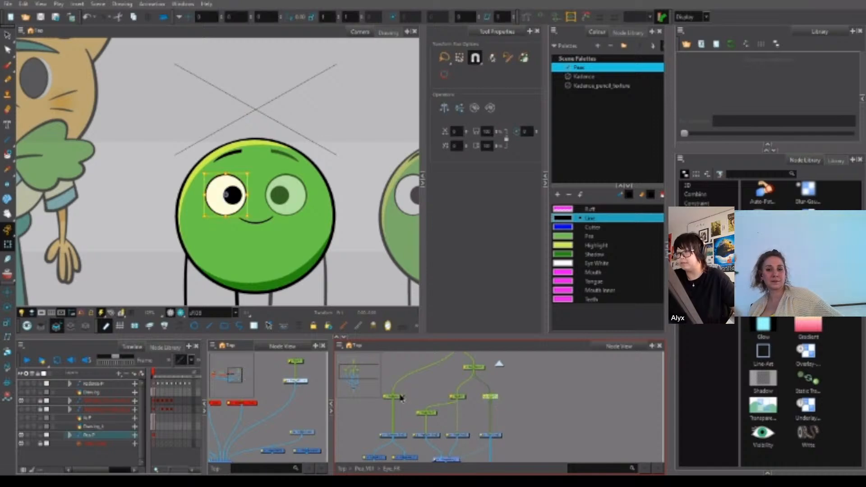
scroll(401, 397, "down", 4)
left_click(542, 421)
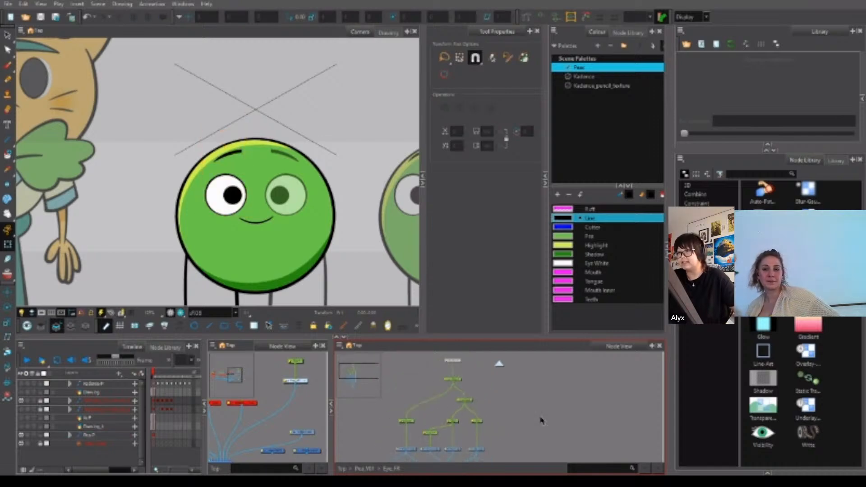
Return to the Pea_V01 network and look over its full node tree and the pea on the model sheet.
scroll(434, 441, "down", 2)
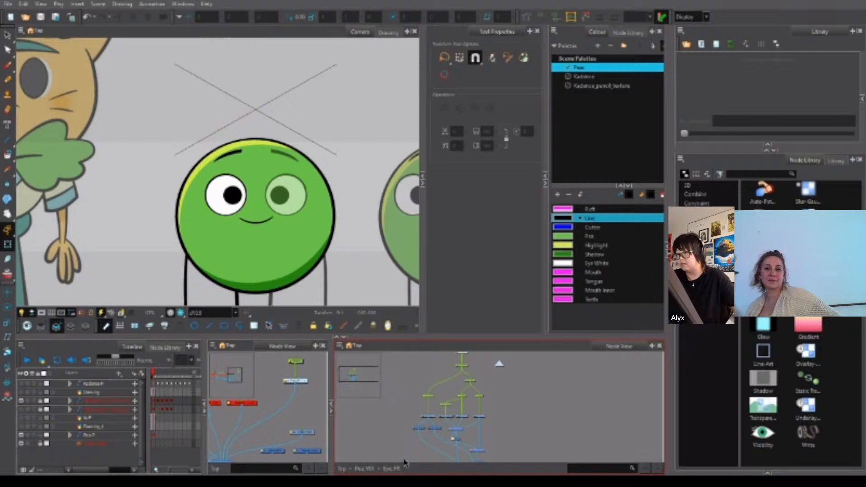
left_click(365, 468)
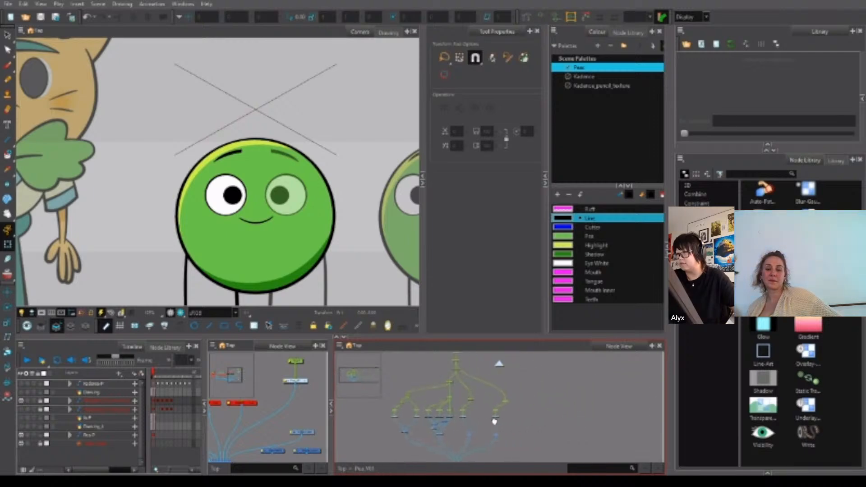
scroll(494, 421, "up", 3)
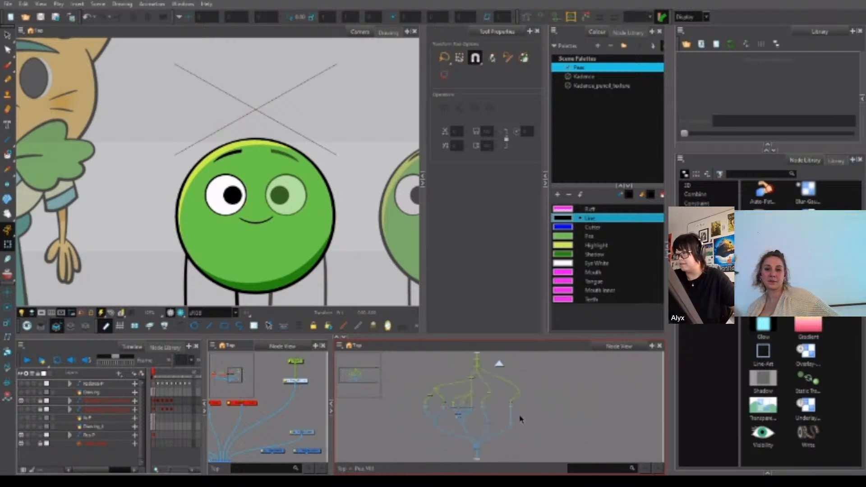
scroll(509, 414, "down", 1)
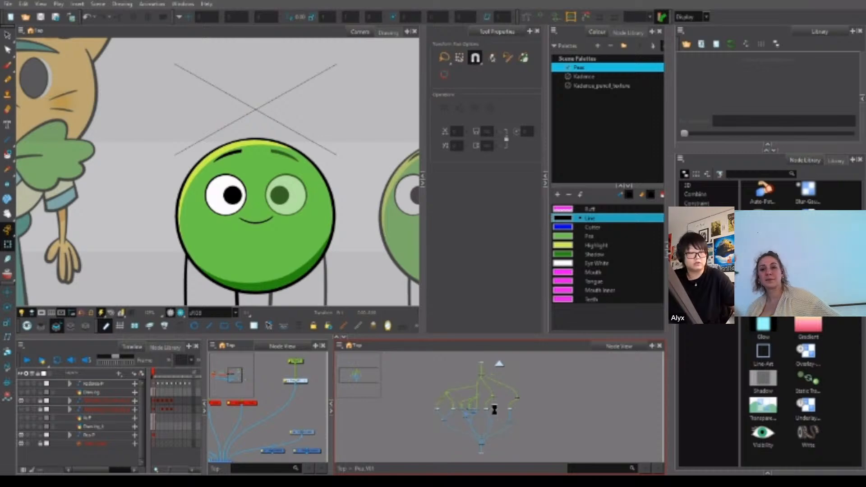
scroll(194, 187, "down", 2)
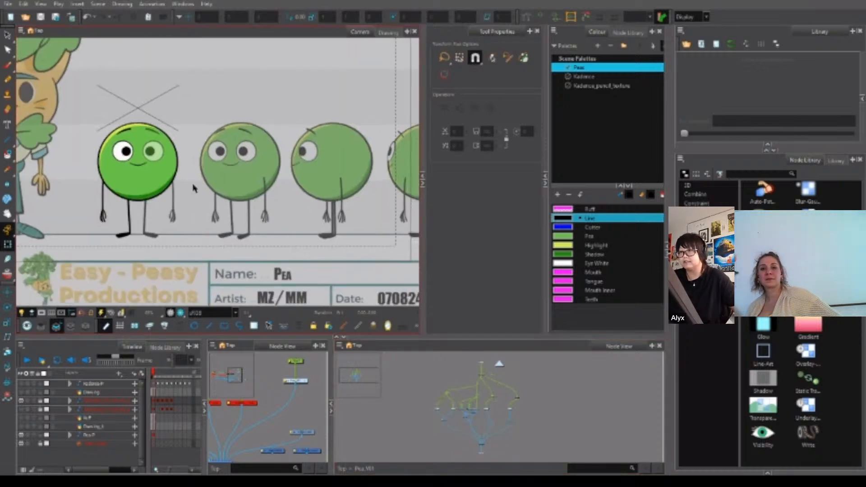
scroll(194, 188, "down", 1)
scroll(193, 185, "up", 3)
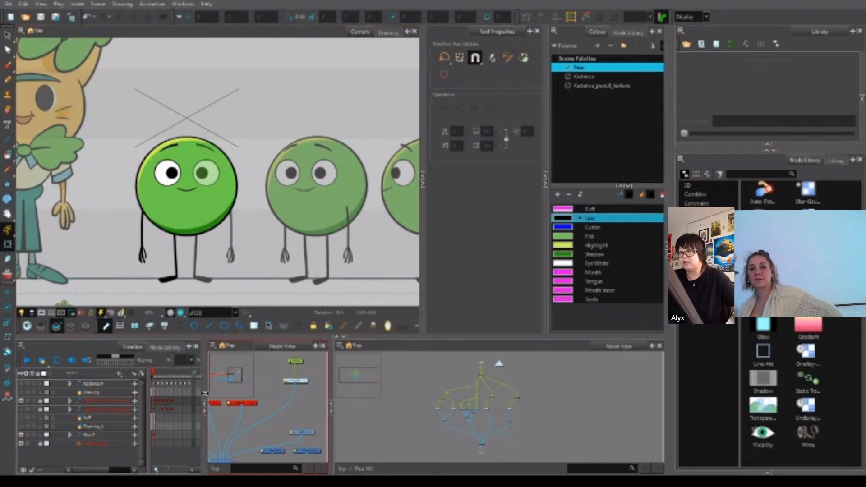
Disable the pea turnaround cleanup drawing and its peg in the top-level network, and re-enable them.
scroll(240, 418, "up", 2)
scroll(271, 419, "up", 1)
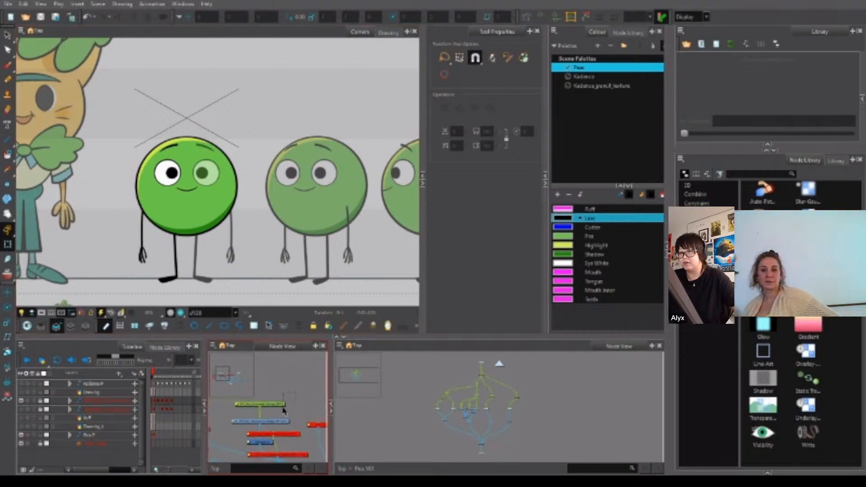
left_click_drag(273, 420, 272, 421)
key("d")
left_click(289, 386)
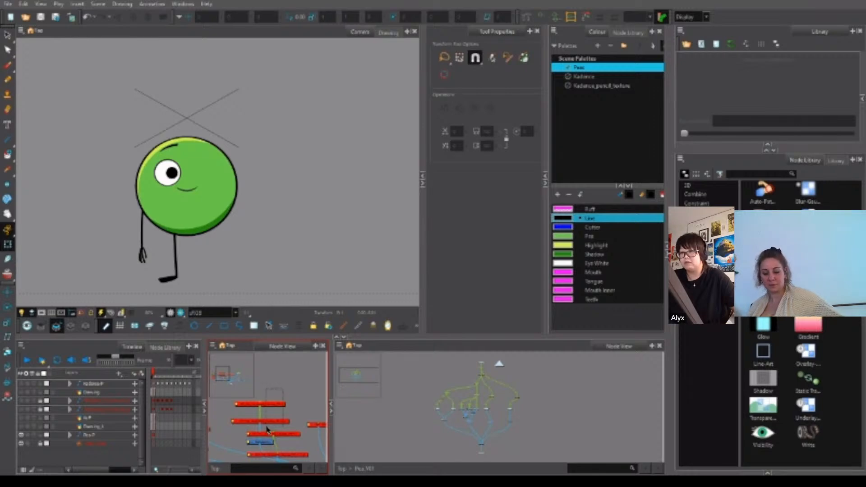
left_click_drag(268, 430, 299, 394)
key("d")
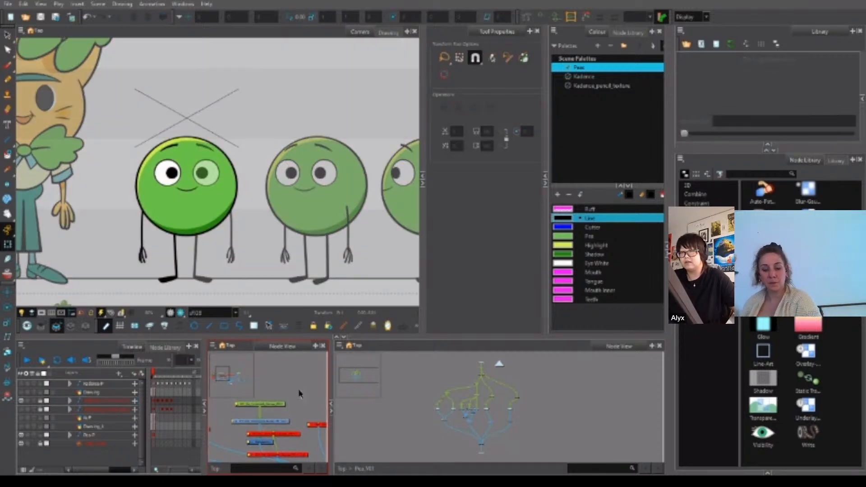
Centre the pea and toggle the turnaround cleanup drawing and peg off and on to compare the rig with the model sheet.
left_click(180, 214)
left_click_drag(179, 215, 276, 220)
left_click_drag(296, 396, 277, 423)
key("d")
key("a")
key("d")
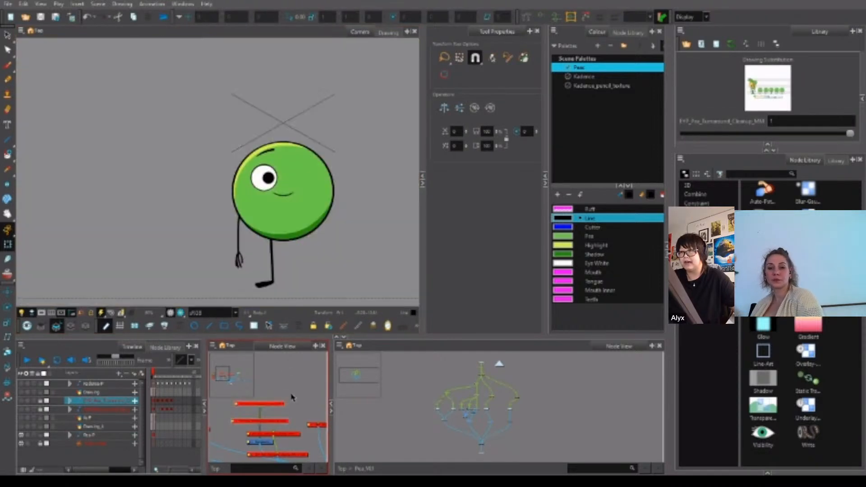
key("a")
key("d")
key("a")
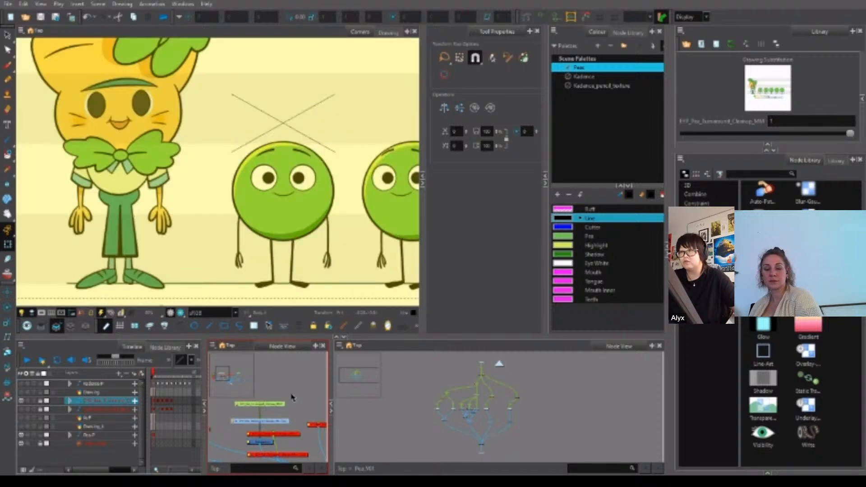
key("d")
key("a")
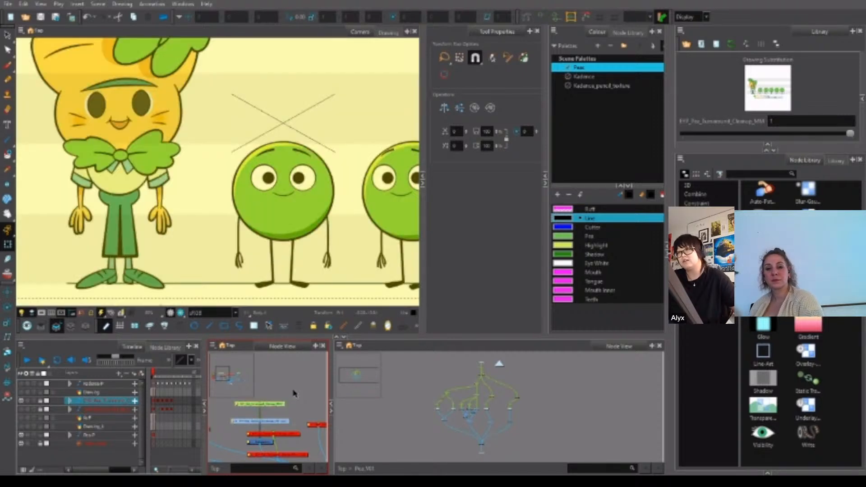
key("d")
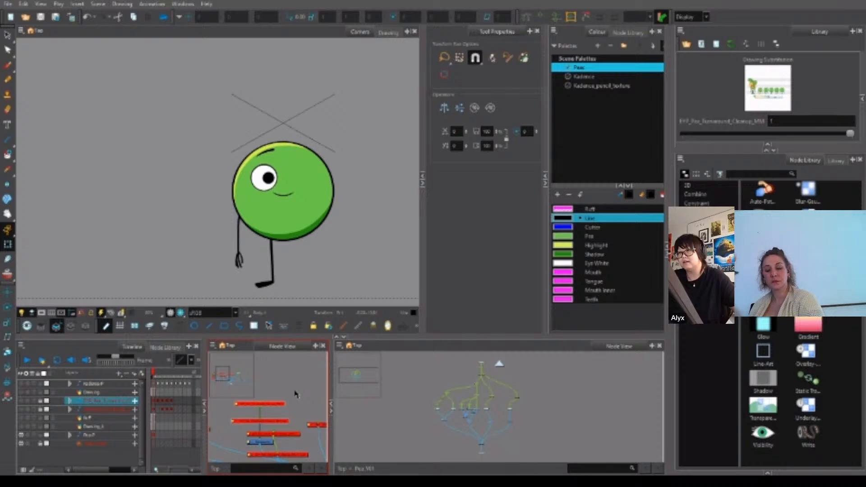
key("a")
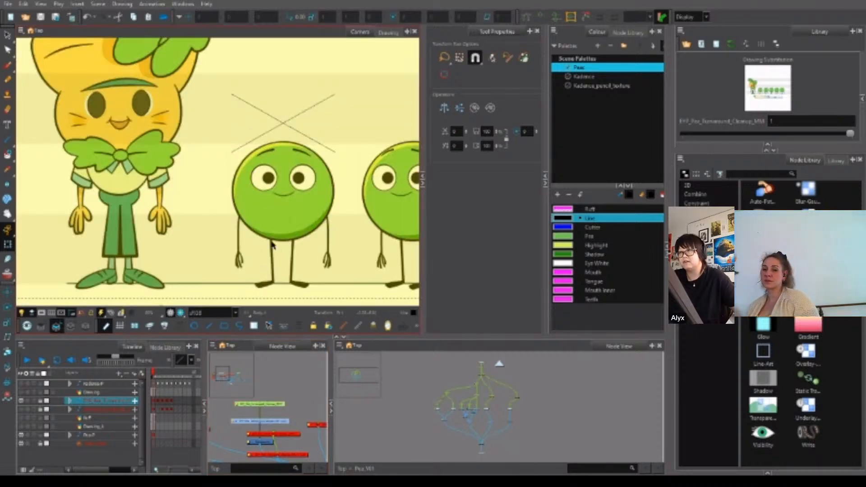
Disable the turnaround cleanup drawing and peg, and delete the second, already disabled turnaround pair together with its drawing files and element folders.
left_click_drag(280, 382, 263, 424)
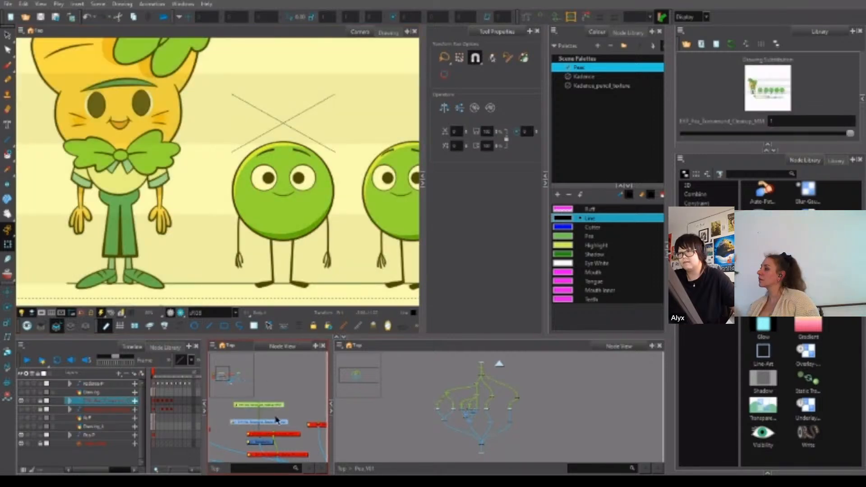
key("d")
scroll(291, 407, "down", 2)
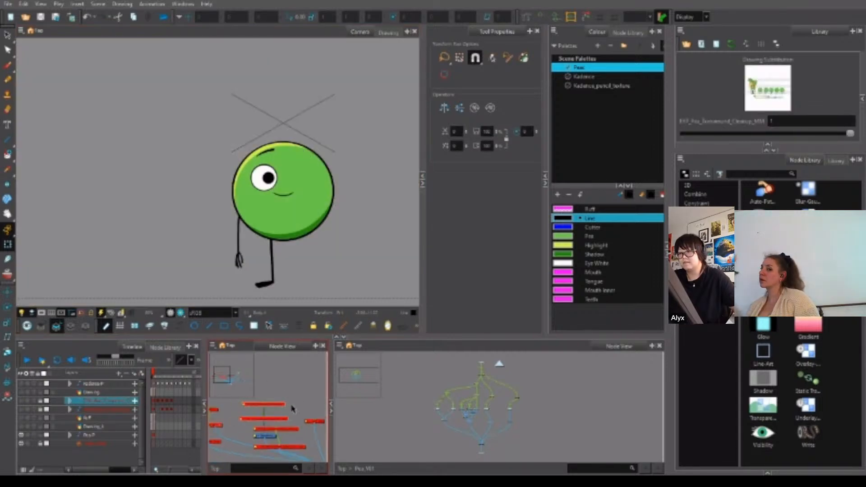
scroll(276, 429, "up", 4)
left_click(276, 431)
mouse_move(298, 437)
left_mouse_down()
mouse_move(268, 428)
mouse_move(266, 444)
mouse_move(278, 433)
left_mouse_up()
scroll(270, 417, "down", 2)
key("Delete")
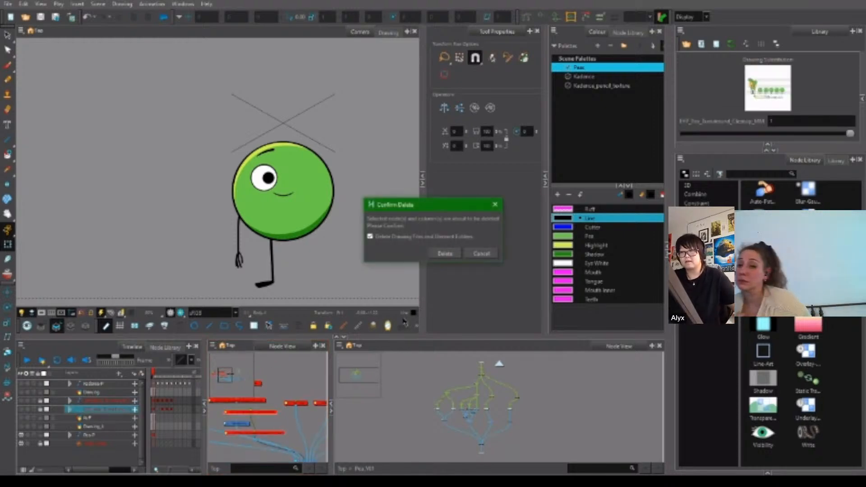
left_click(448, 254)
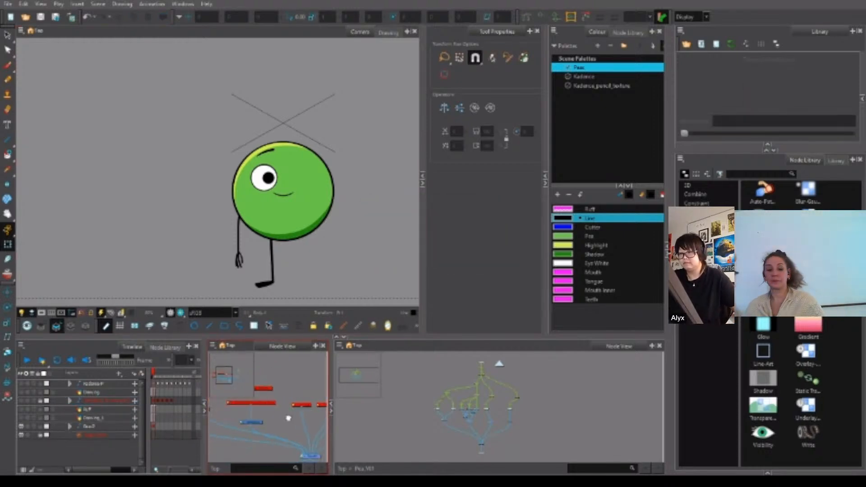
Look over the remaining top-level nodes and reopen the Eye_FR group inside Pea_V01.
scroll(272, 422, "down", 1)
scroll(271, 423, "down", 3)
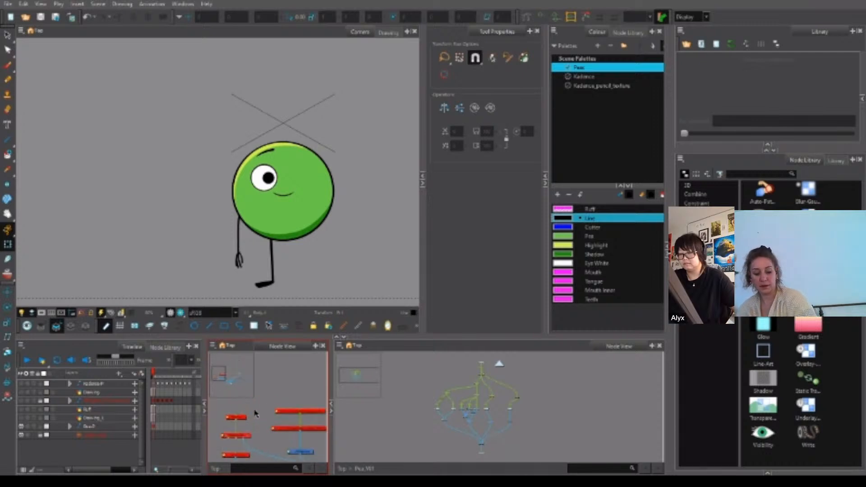
scroll(255, 415, "down", 2)
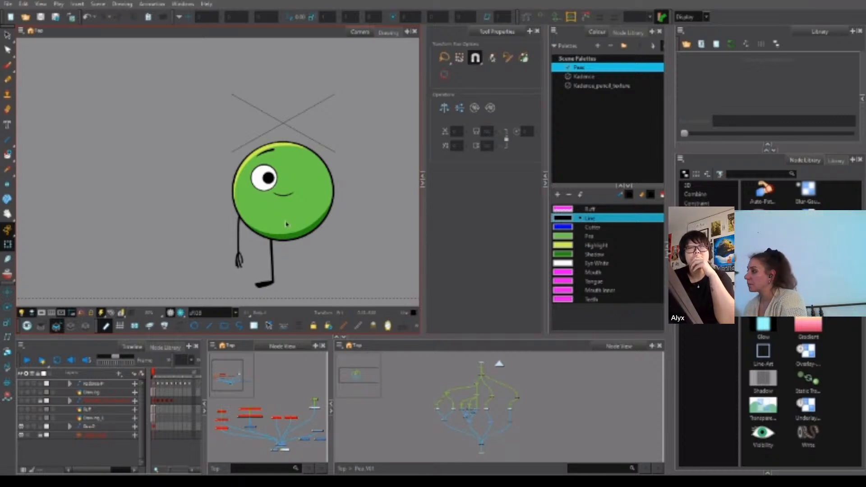
scroll(418, 417, "up", 6)
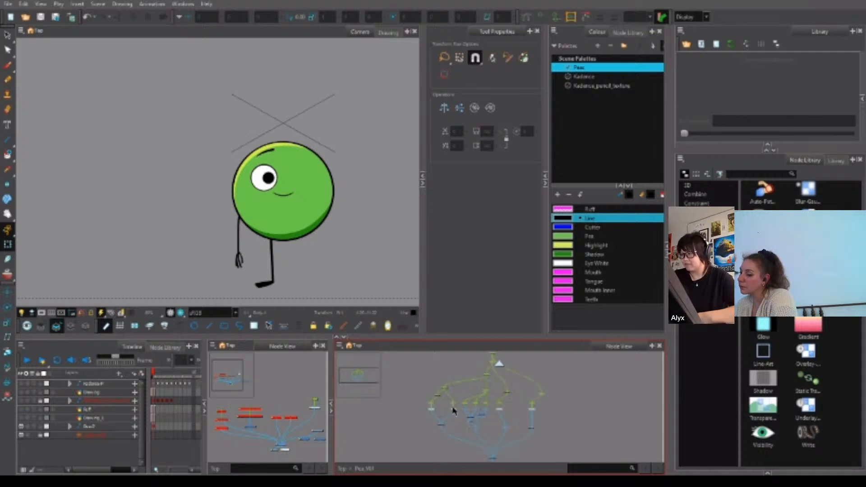
left_click(416, 415)
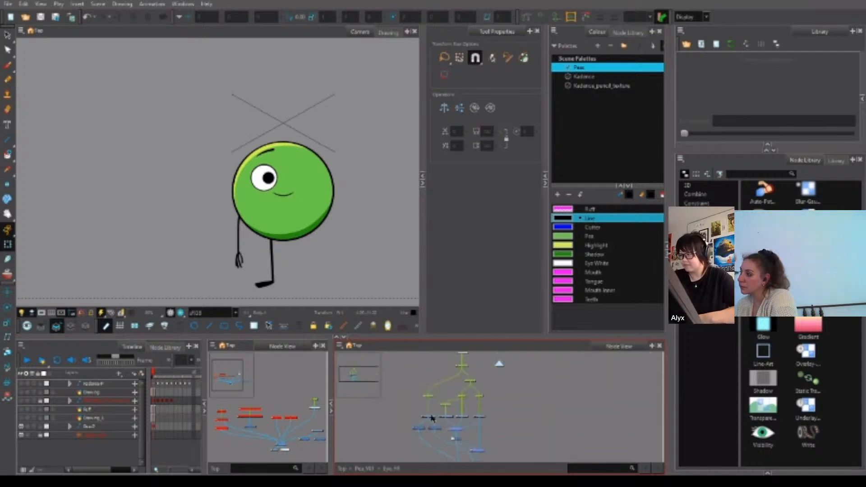
scroll(433, 416, "up", 3)
left_click(431, 417)
Examine the drawing, composite and cutter nodes in the Eye_FR group, ending on the cutter between the two composites.
left_click_drag(399, 371, 412, 417)
left_click(430, 428)
left_click(448, 433)
left_click(400, 437)
left_click(382, 445)
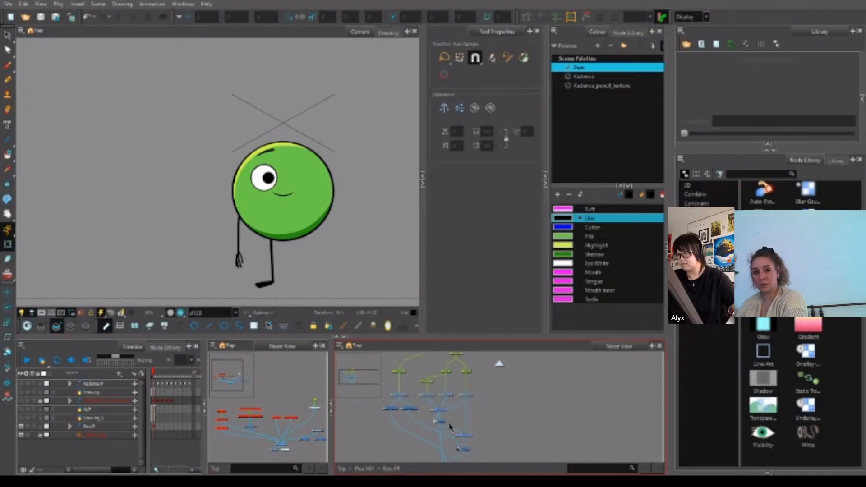
scroll(436, 421, "up", 3)
left_click(440, 424)
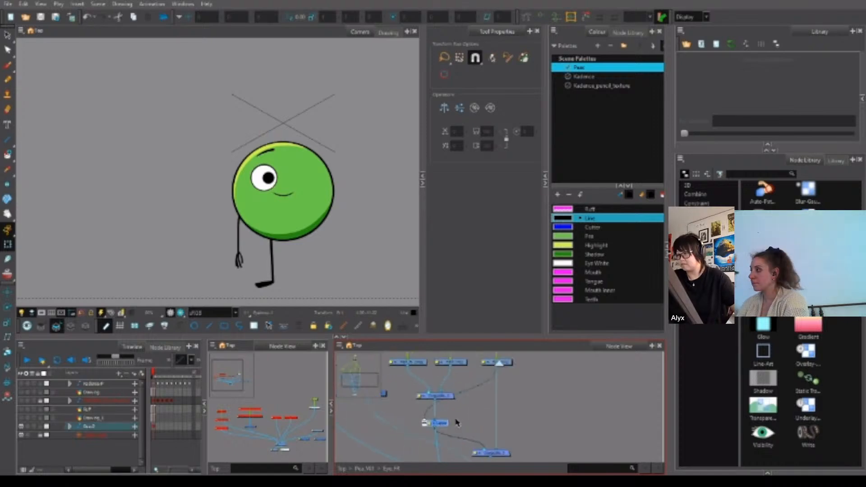
left_click_drag(441, 426, 437, 430)
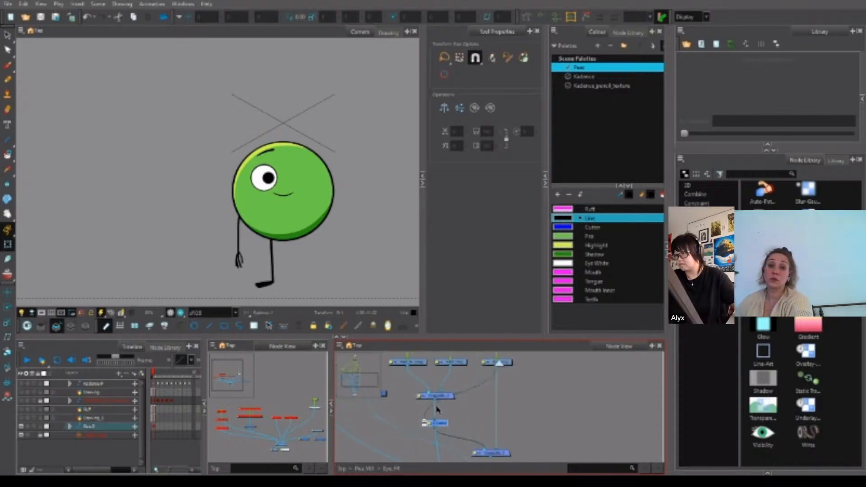
Examine how the pupil composite and its cutter feed into the eye composite and second cutter in the Eye_FR group.
key("ctrl+z")
left_click(444, 419)
left_click_drag(444, 424, 456, 395)
left_click(456, 423)
scroll(456, 422, "down", 3)
scroll(459, 398, "up", 2)
left_click(455, 397)
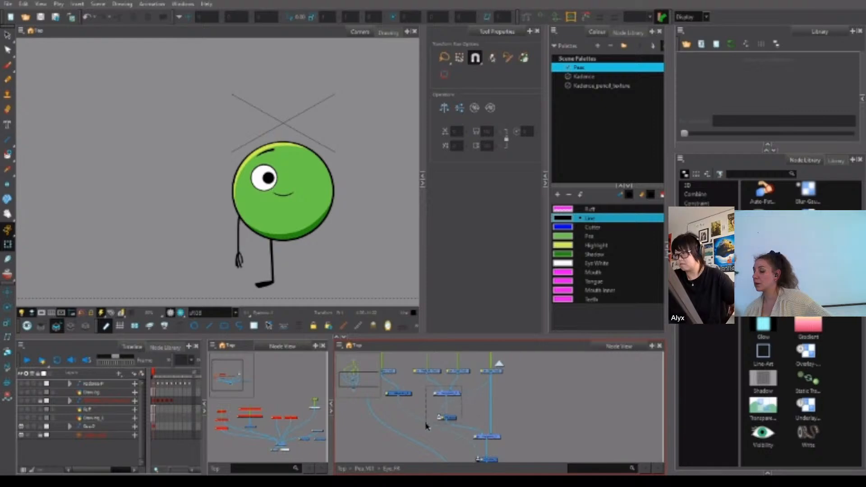
scroll(470, 414, "down", 2)
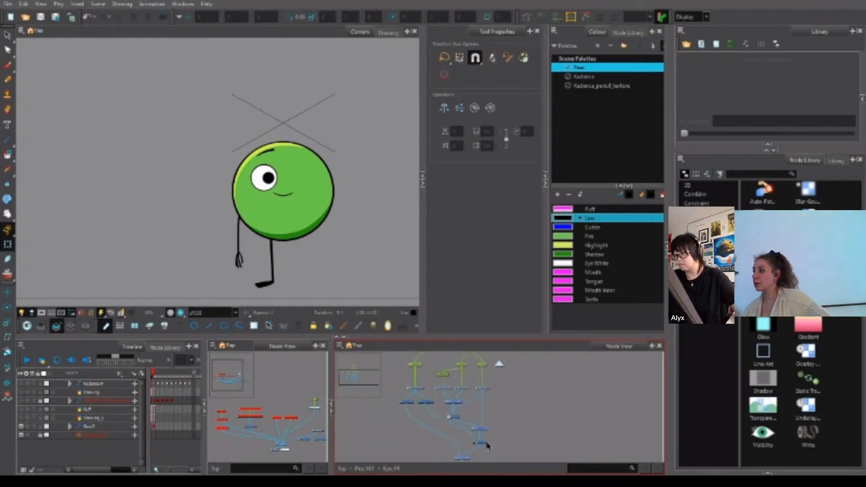
scroll(487, 446, "up", 2)
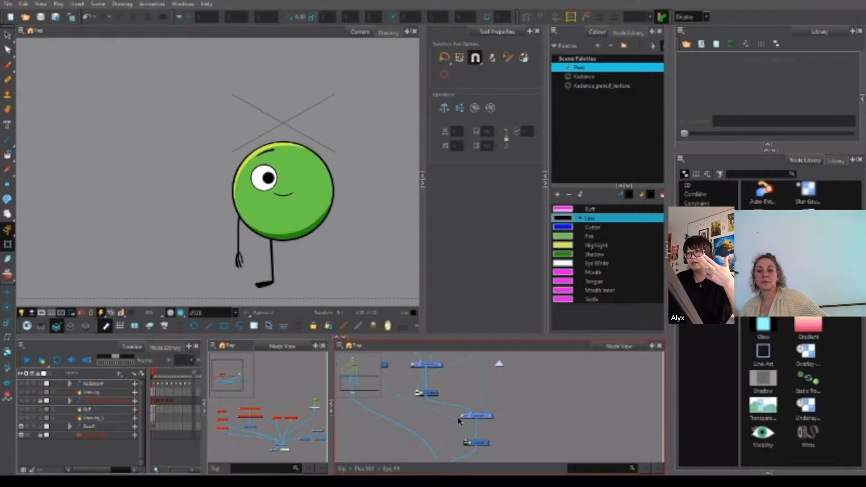
scroll(439, 424, "down", 3)
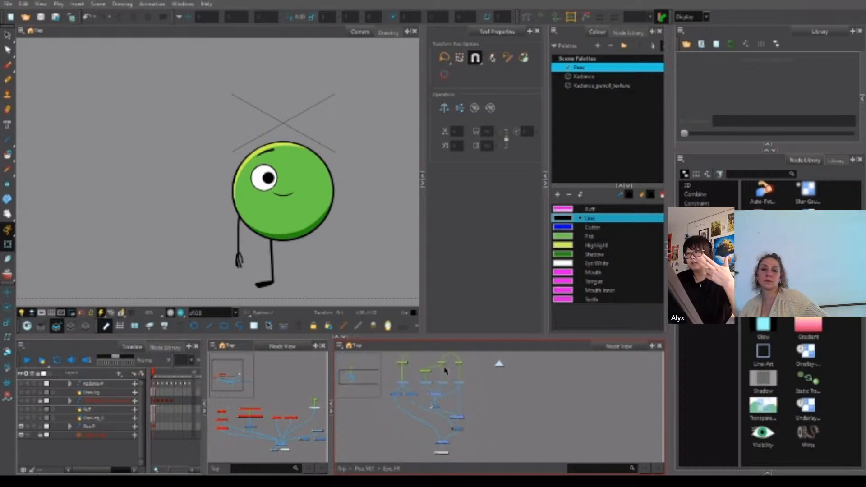
Select the pupil peg and the eye peg in the Eye_FR group in turn to check which eye part each controls.
scroll(445, 369, "up", 2)
left_click(440, 368)
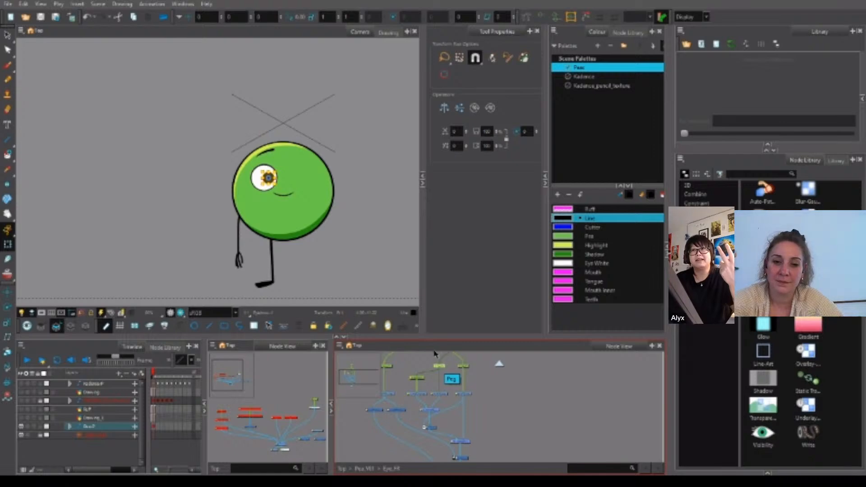
left_click(452, 383)
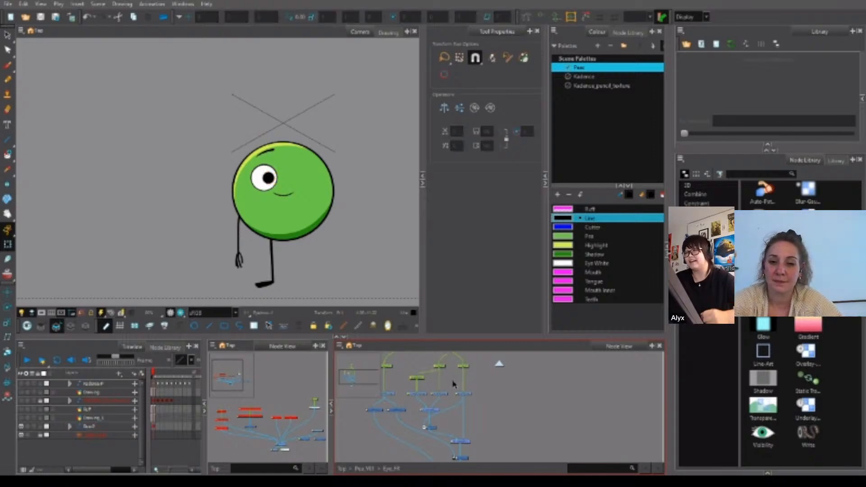
left_click(437, 363)
left_click_drag(443, 375, 470, 364)
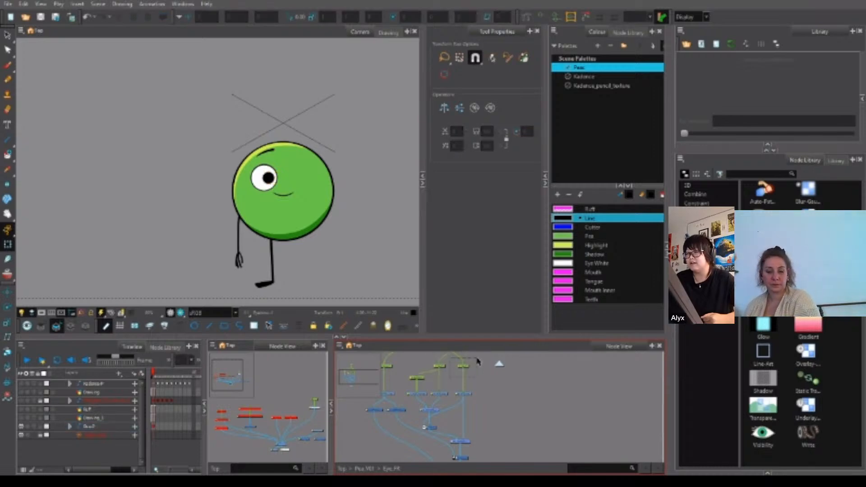
left_click_drag(477, 355, 455, 371)
left_click(477, 356)
left_click_drag(455, 360, 471, 374)
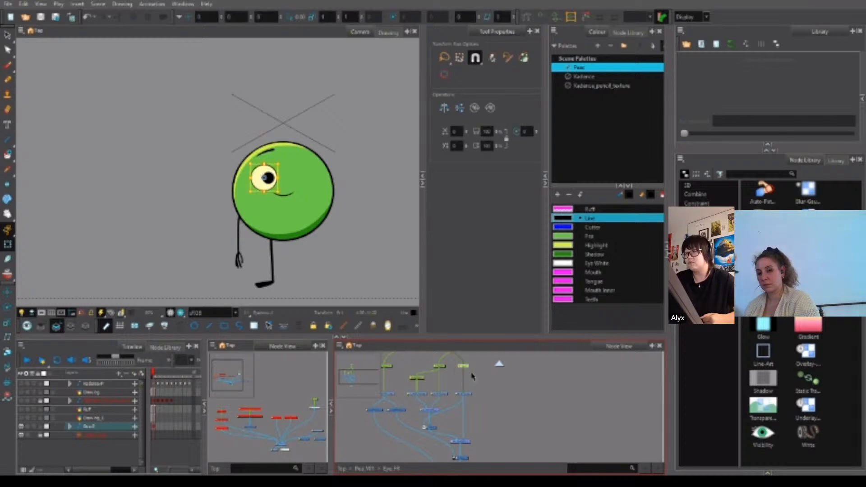
left_click(471, 374)
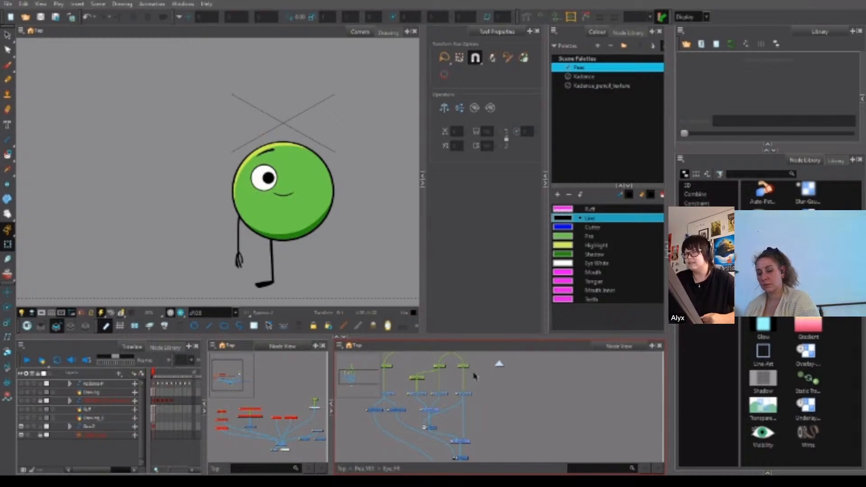
left_click(453, 361)
left_click_drag(453, 361, 474, 375)
left_click(474, 376)
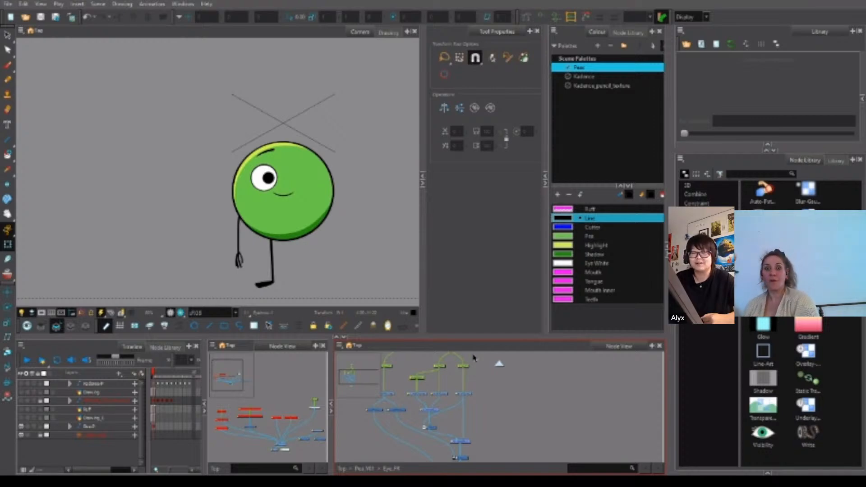
left_click(463, 366)
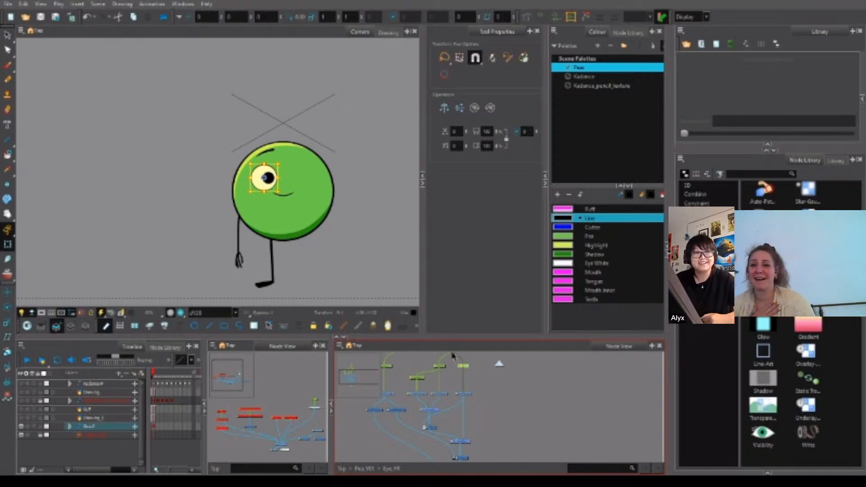
left_click(444, 360)
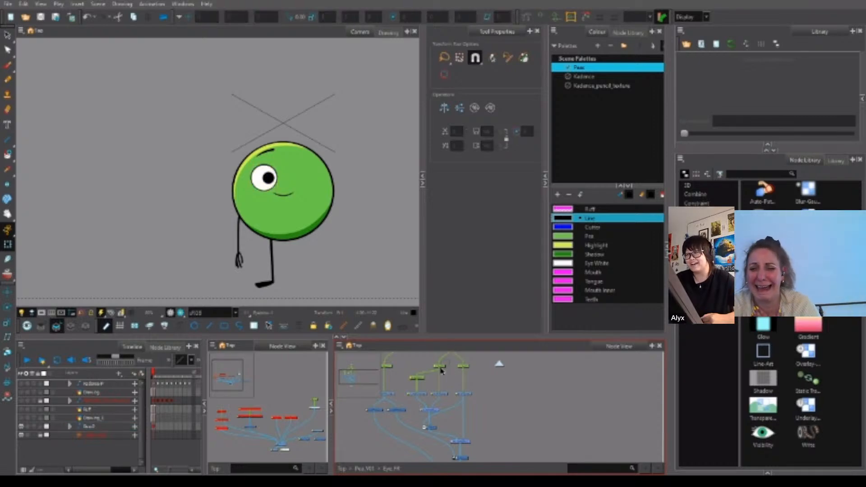
Trace the Eye_FR peg hierarchy from the pupil, pupil highlight and eyebrow pegs up to the parent pegs below the group input.
left_click(437, 367)
left_click(418, 385)
left_click(413, 378)
left_click(396, 370)
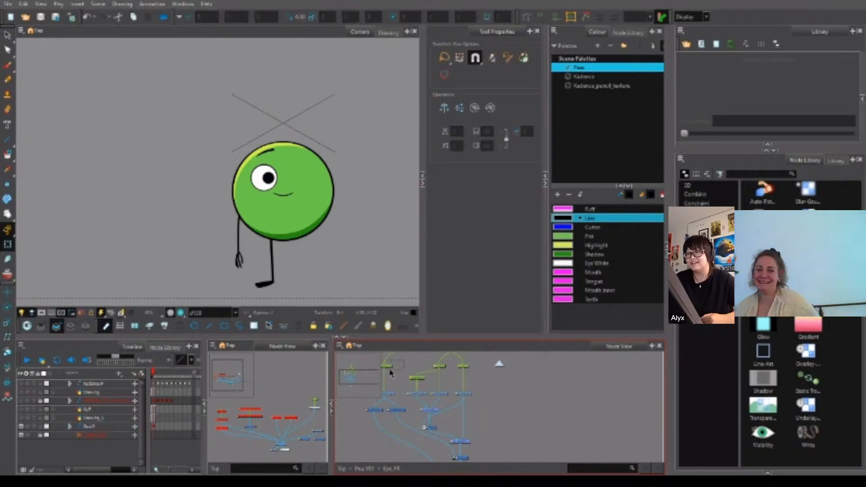
left_click(387, 365)
left_click(405, 363)
left_click_drag(408, 365, 415, 406)
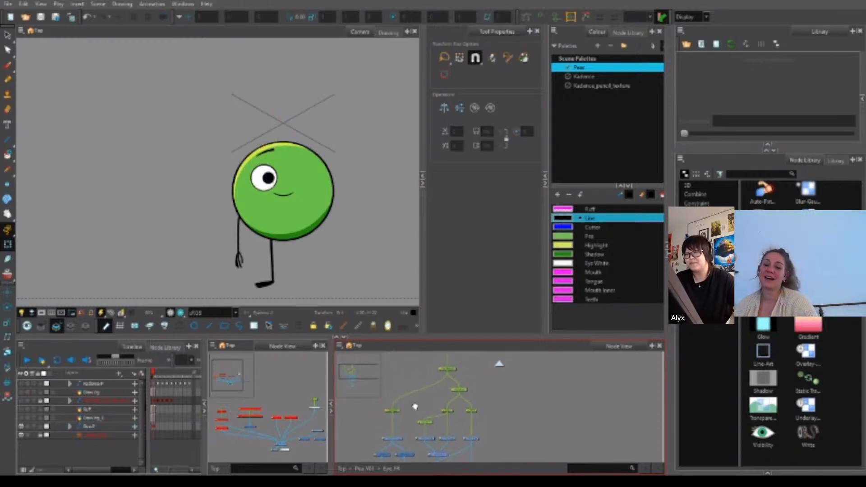
left_click(450, 370)
scroll(451, 371, "down", 4)
left_click(464, 379)
left_click(449, 388)
left_click(478, 378)
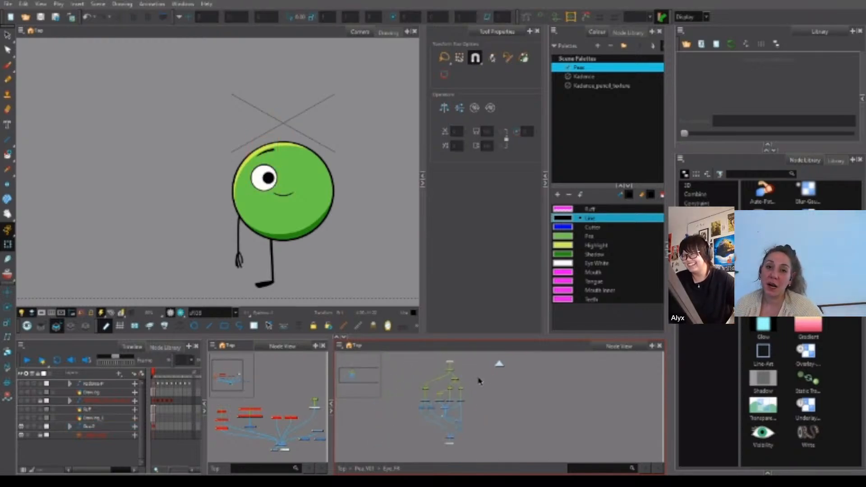
Rename the composite that combines the pupil drawings in the Eye_FR group as Pupil_Comp.
scroll(467, 393, "up", 3)
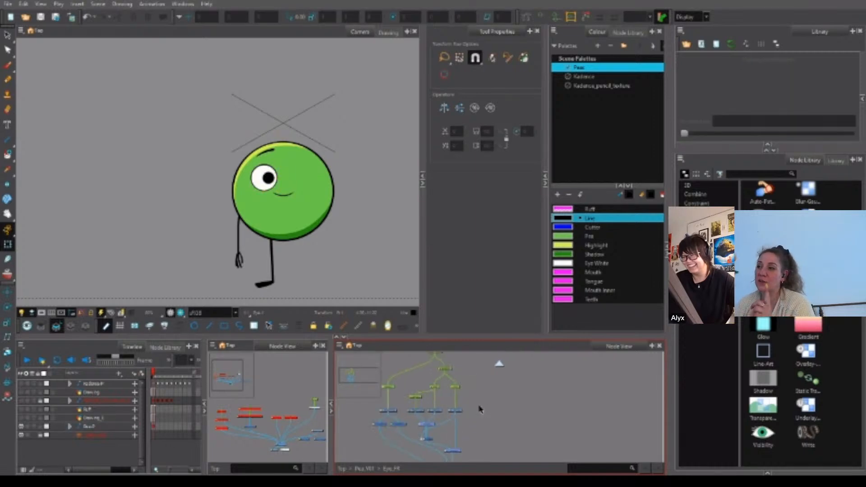
scroll(447, 441, "up", 5)
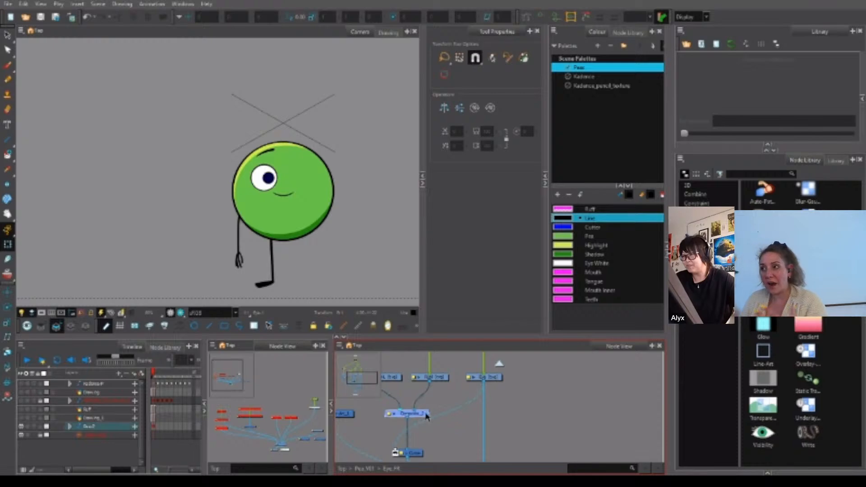
double_click(408, 413)
left_click_drag(506, 71, 445, 74)
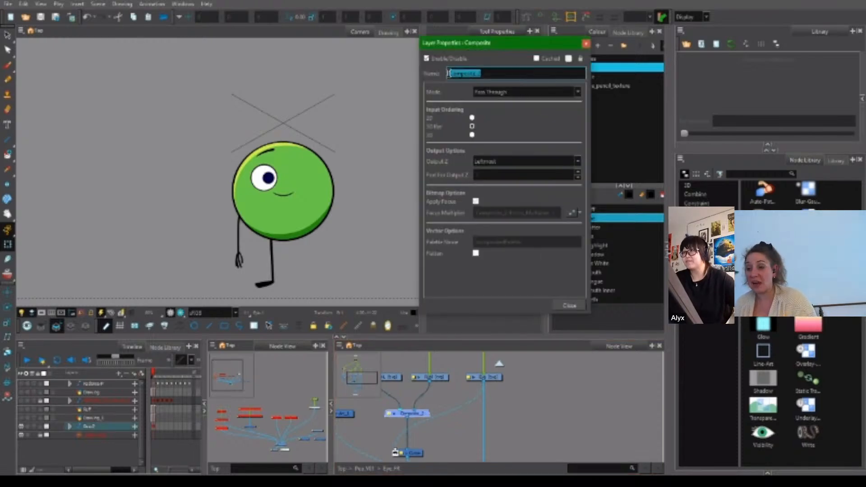
left_click(478, 74)
key("Home")
type("Pupil_")
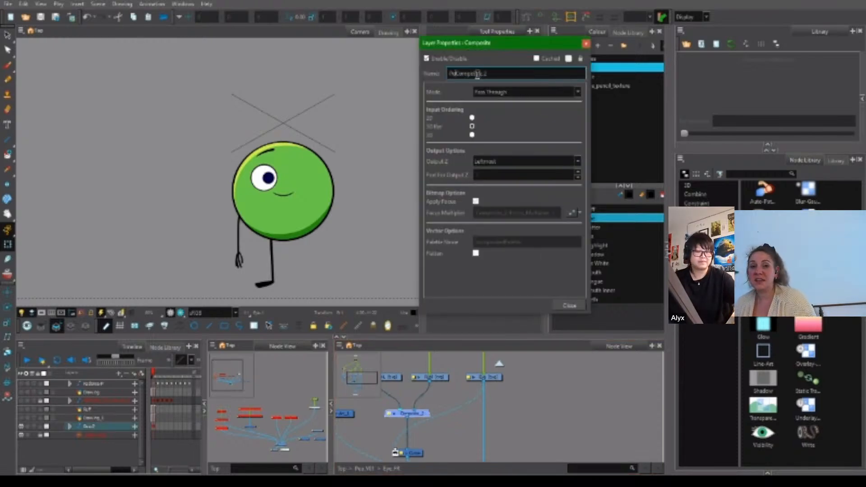
left_click_drag(479, 72, 528, 84)
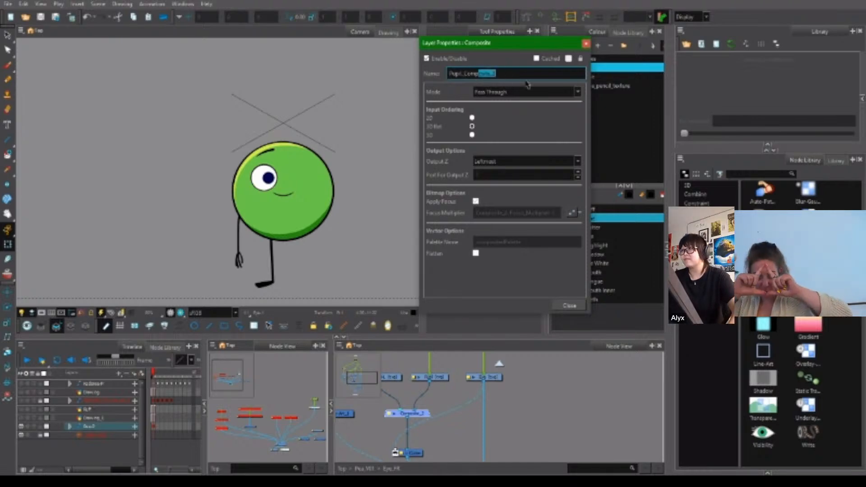
key("BackSpace")
left_click(585, 43)
left_click(460, 416)
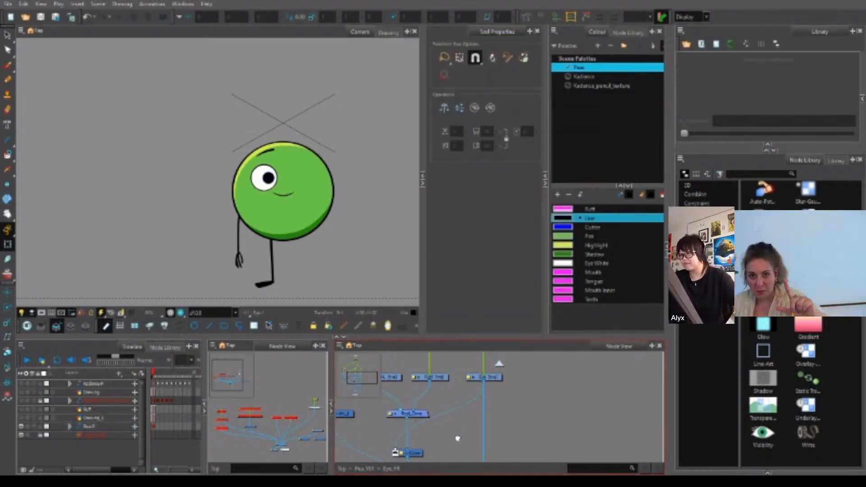
Rename the composite below the pupil cutter in the Eye_FR group as Eye_Comp.
left_click_drag(456, 437, 510, 374)
scroll(514, 396, "down", 1)
scroll(523, 421, "up", 1)
double_click(524, 422)
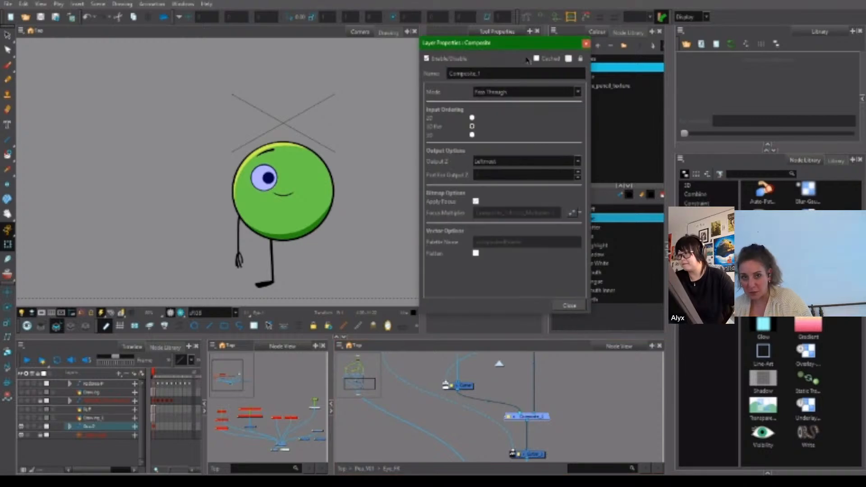
left_click(449, 73)
type("Eye_")
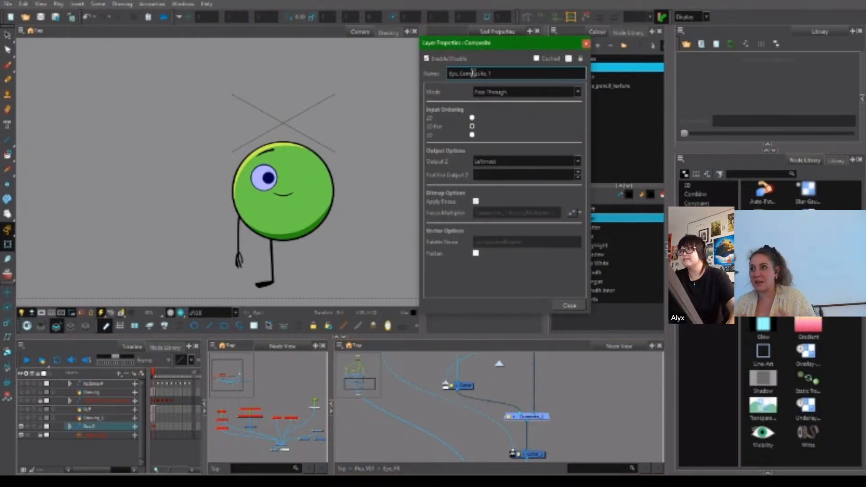
left_click_drag(472, 73, 512, 74)
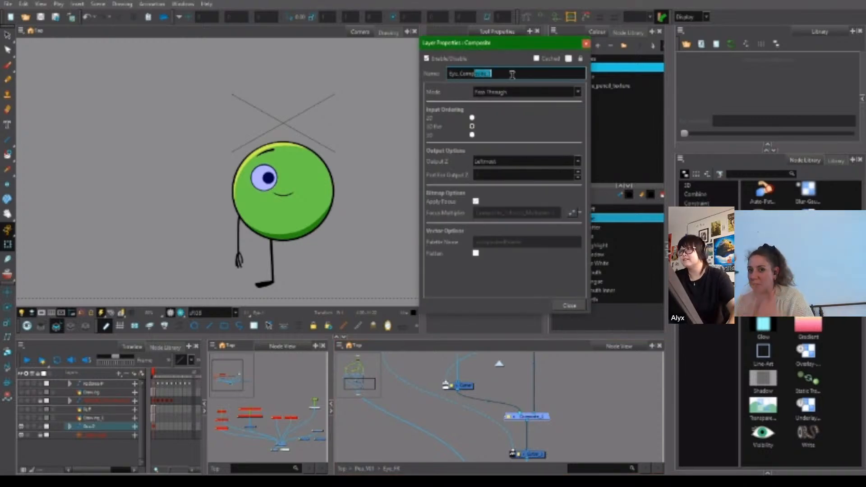
key("BackSpace")
left_click(586, 44)
left_click(525, 417)
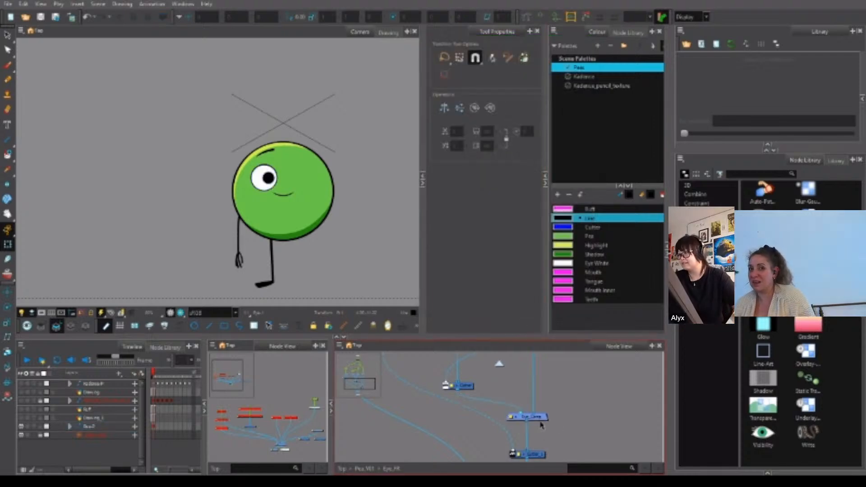
Examine the cutter below Eye_Comp and the final composite that leads to the Eye_FR group output.
left_click(571, 422)
scroll(572, 428, "down", 3)
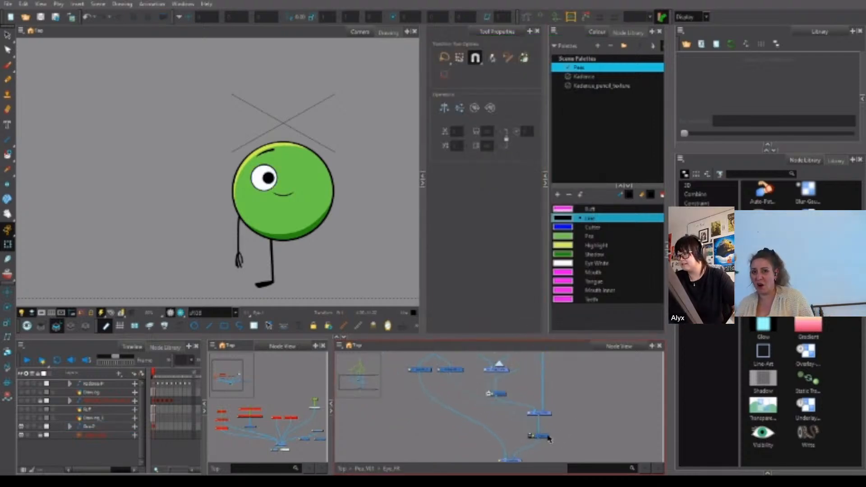
scroll(544, 438, "up", 2)
left_click(545, 437)
left_click(563, 434)
left_click_drag(544, 447, 520, 435)
scroll(509, 418, "up", 1)
left_click(508, 418)
scroll(520, 435, "down", 3)
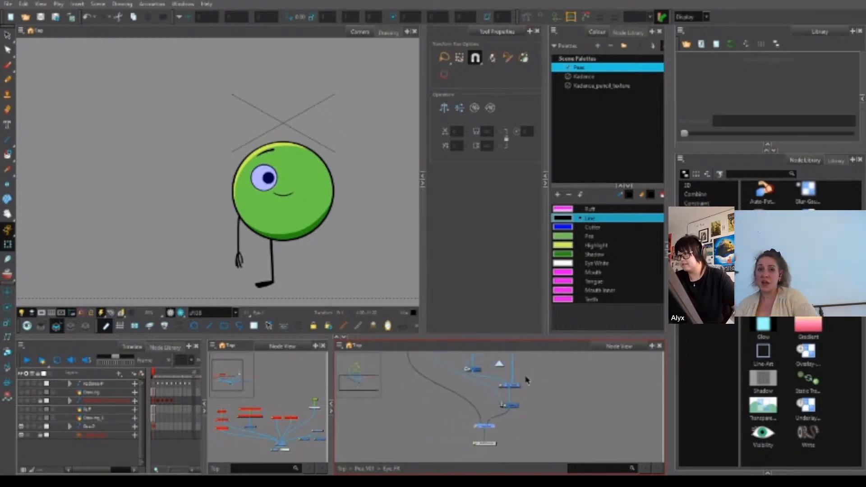
left_click_drag(526, 379, 490, 420)
Look over the eyebrow, pupil highlight, pupil and eye drawings with their pegs, and select the eyebrow drawing to inspect it.
scroll(523, 384, "up", 2)
left_click(520, 387)
left_click_drag(492, 404, 472, 428)
left_click_drag(464, 413, 460, 444)
scroll(492, 411, "up", 1)
left_click_drag(391, 401, 432, 419)
left_click(402, 449)
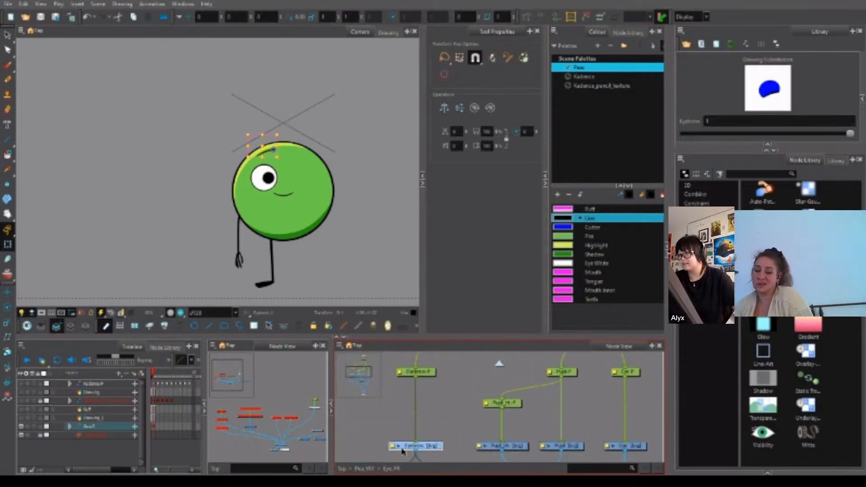
scroll(437, 430, "down", 3)
mouse_move(458, 451)
left_mouse_down()
mouse_move(458, 401)
mouse_move(453, 435)
left_mouse_up()
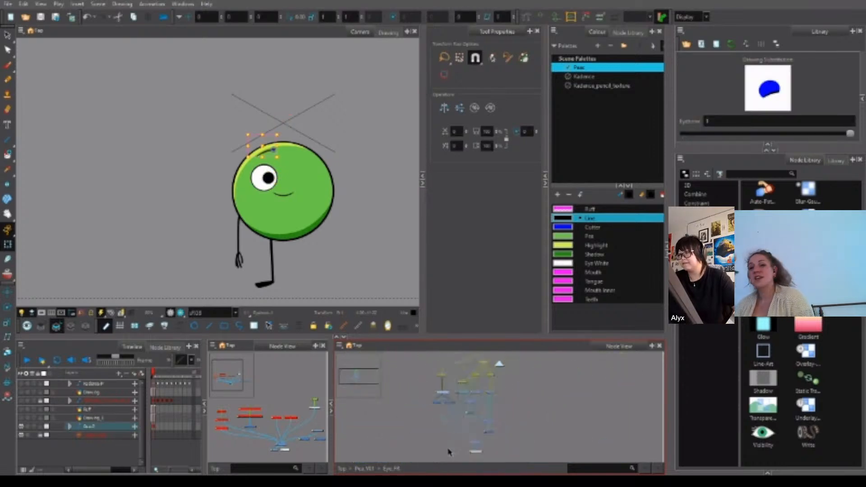
left_click(448, 452)
Leave the Eye_FR group, open the Mouth group and rename its composite as Mouth_Comp.
left_click(364, 469)
left_click_drag(557, 422, 494, 393)
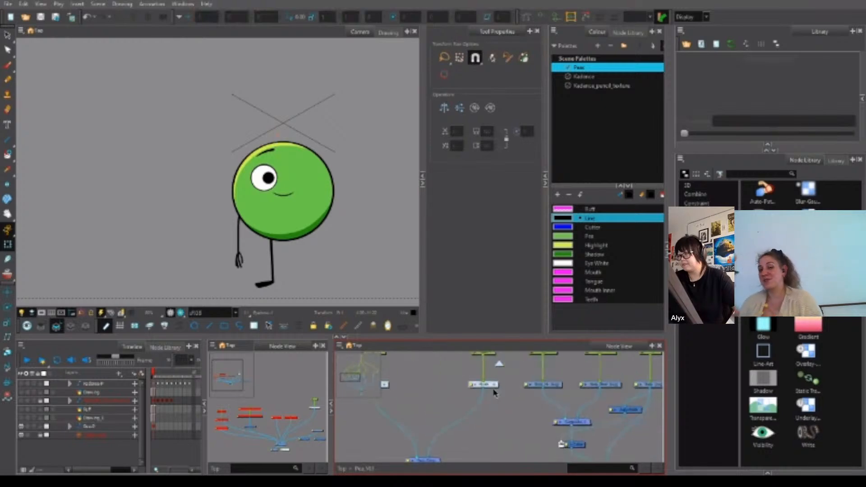
left_click(493, 389)
left_click(495, 389)
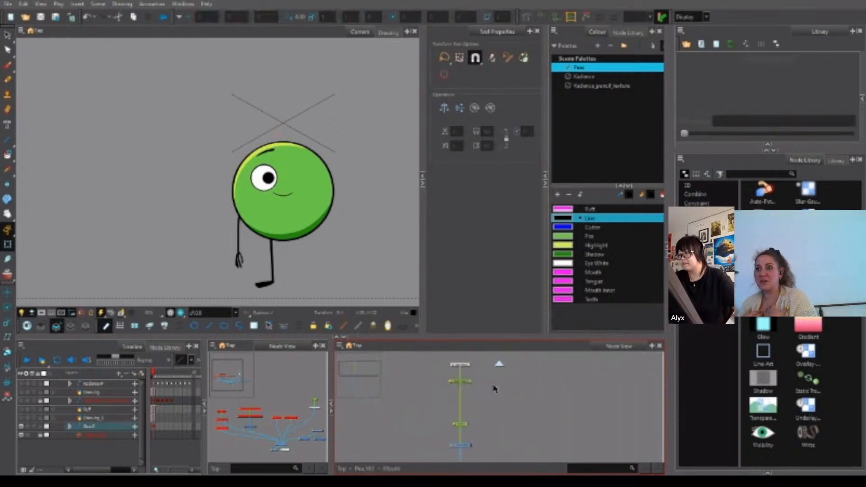
double_click(489, 413)
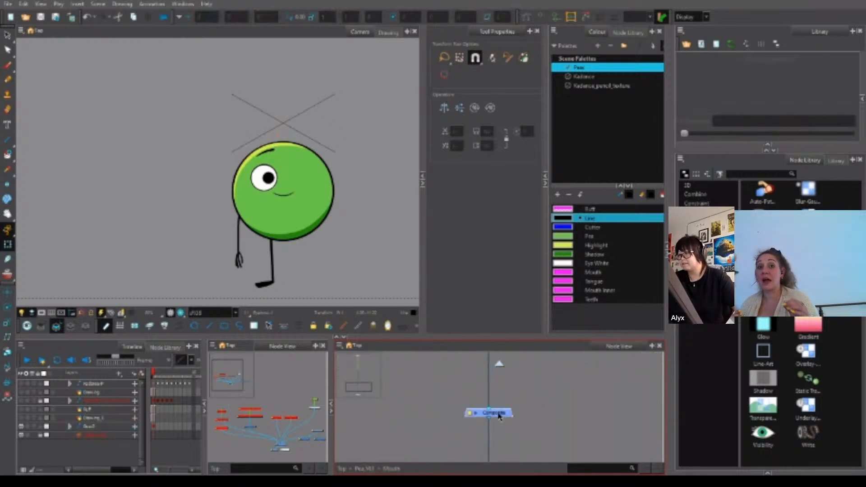
left_click(450, 73)
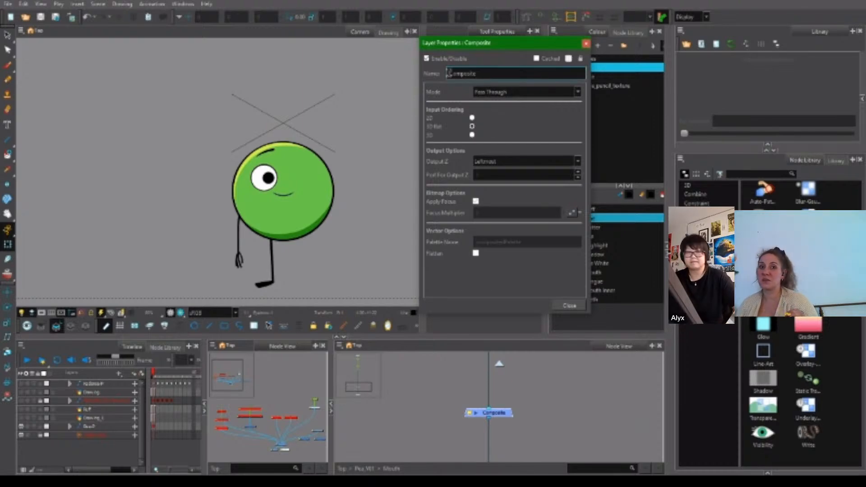
type("Mouth")
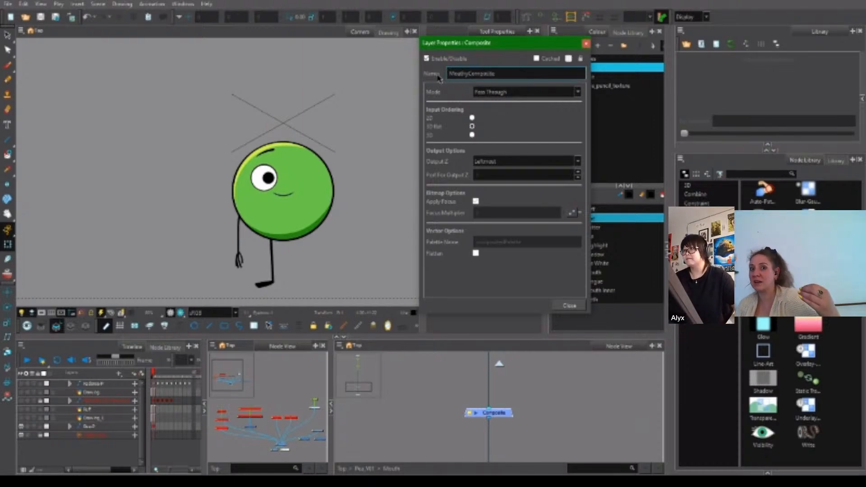
type("_")
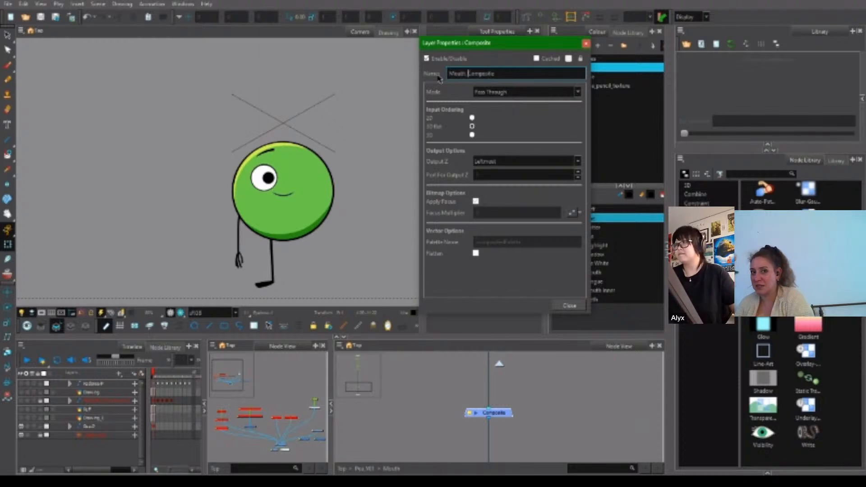
left_click_drag(515, 49, 461, 181)
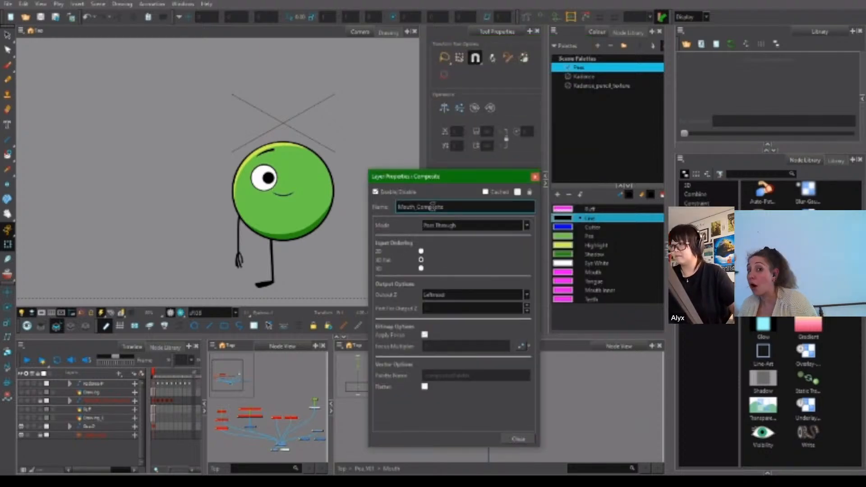
left_click_drag(432, 206, 468, 207)
key("BackSpace")
key("Return")
left_click_drag(512, 414, 466, 430)
scroll(495, 396, "down", 3)
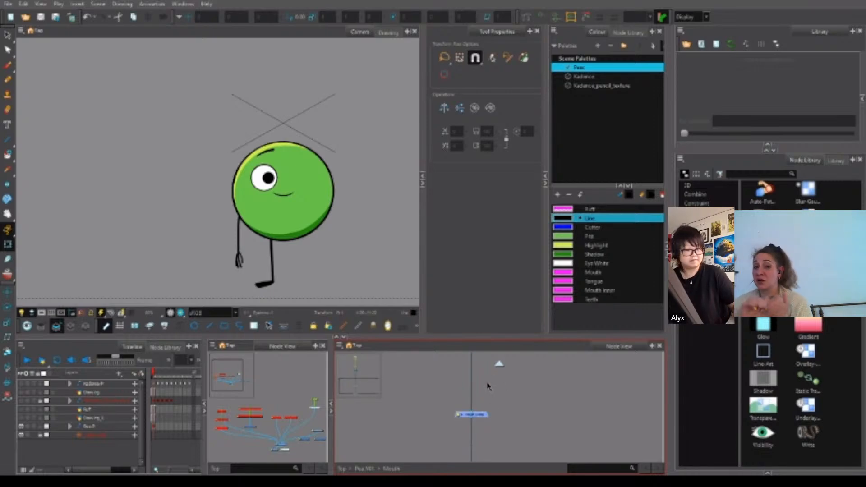
Duplicate Mouth_Comp in the Mouth group and connect the copy into the original composite.
key("ctrl+c")
key("ctrl+v")
left_click_drag(508, 385, 491, 451)
scroll(504, 415, "down", 3)
scroll(460, 395, "up", 2)
left_click(479, 402)
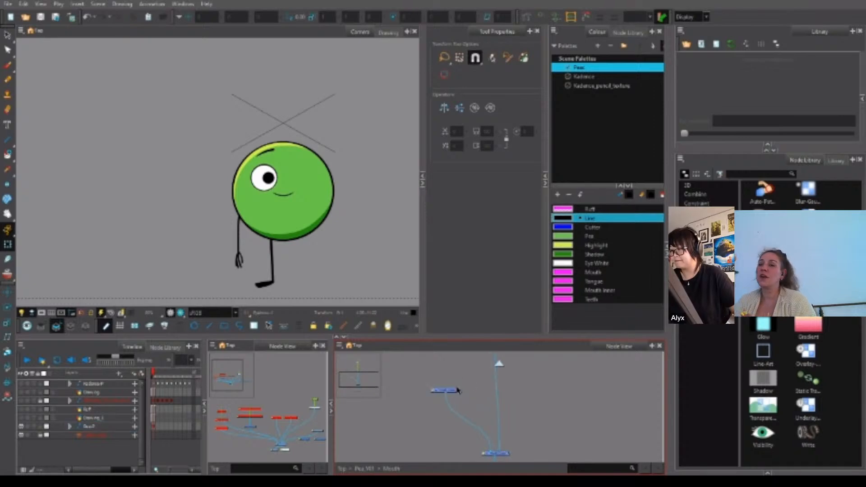
Rename the duplicated composite in the Mouth group as Mouth_Inside_Comp.
double_click(457, 390)
left_click(414, 207)
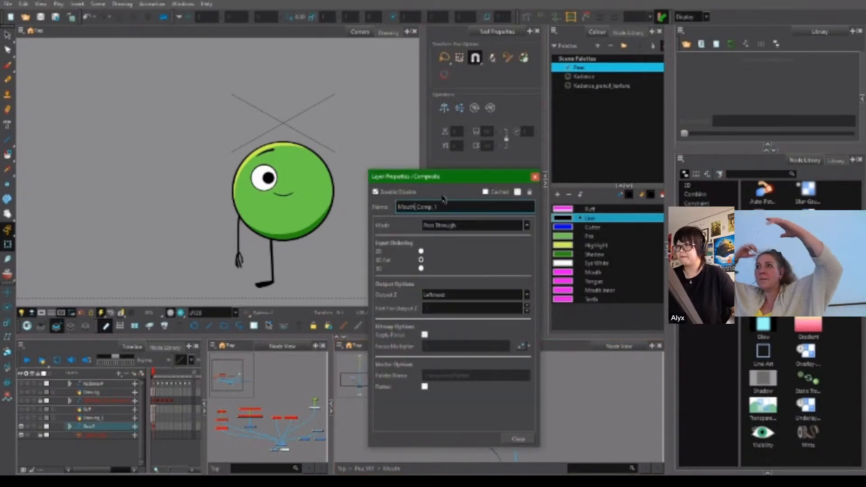
type("_")
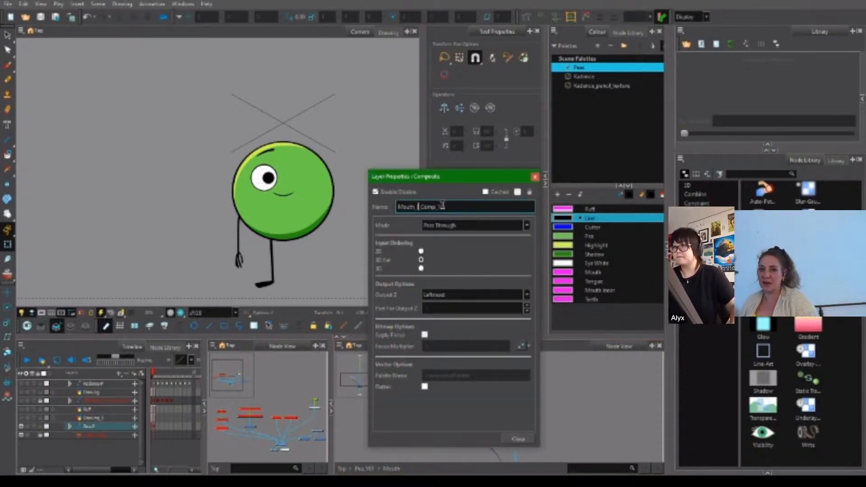
type("In")
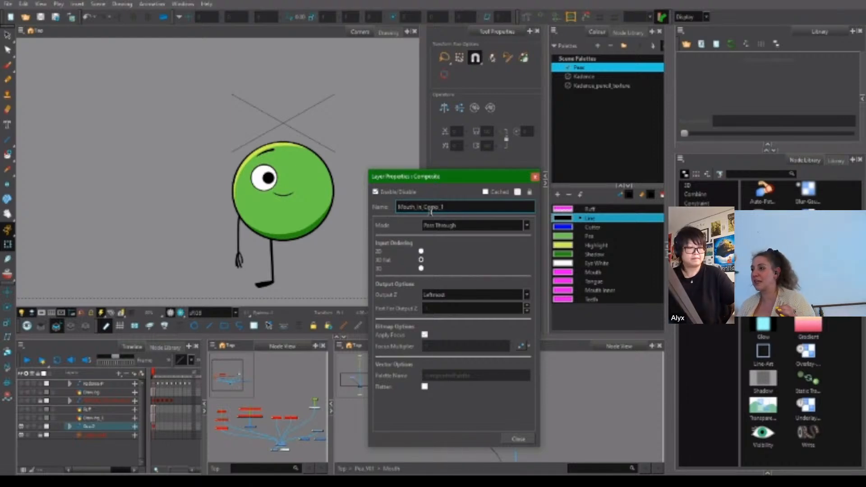
type("side")
left_click(465, 206)
key("BackSpace")
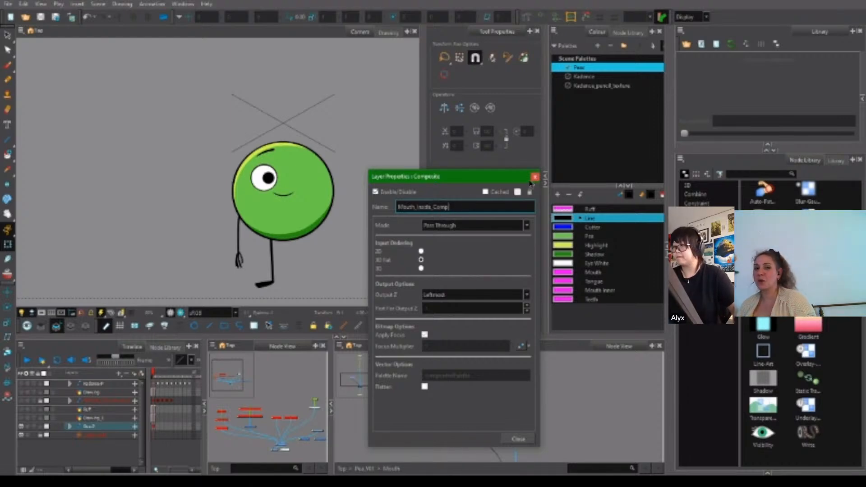
Change the duplicated composite's name to Mouth_Interior_Comp and close its layer properties.
left_click(430, 206)
key("BackSpace")
key("BackSpace")
key("BackSpace")
key("BackSpace")
key("BackSpace")
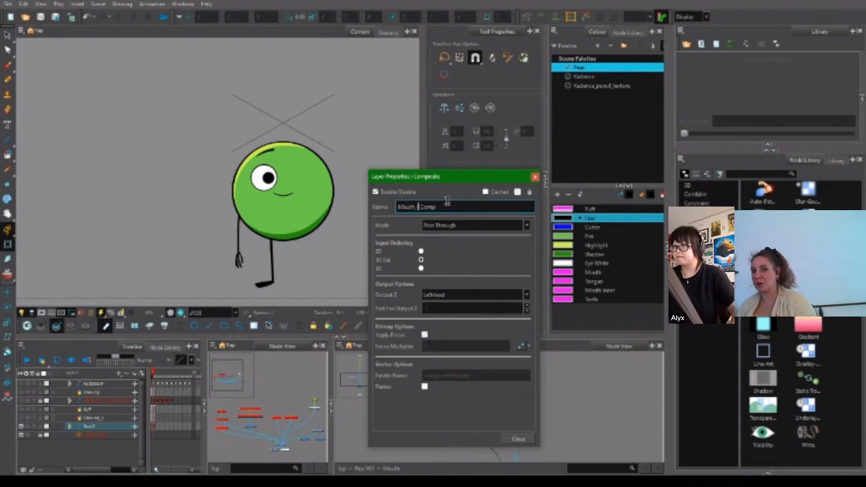
type("nterior_")
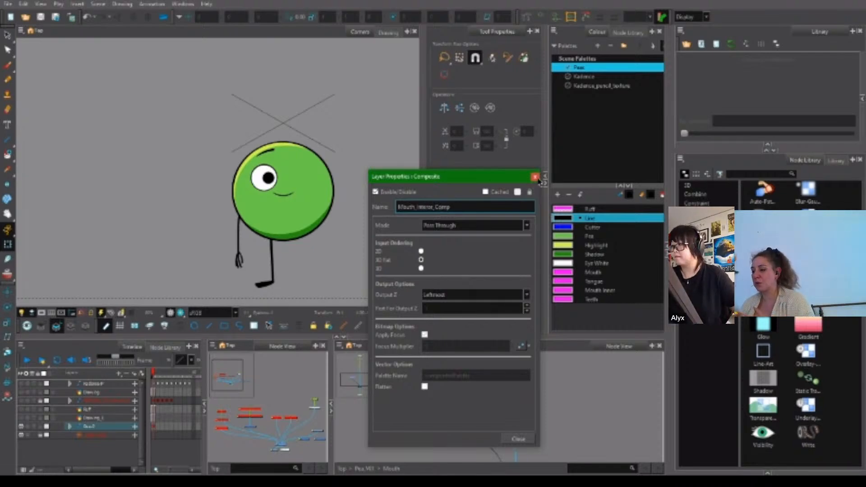
left_click(535, 177)
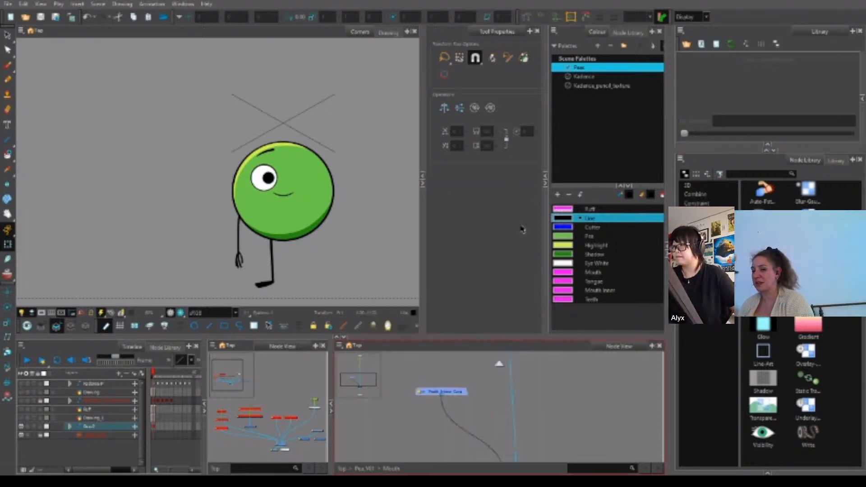
Leave the Mouth group and open the Eye_FR group from the pea's main node network.
left_click(518, 393)
scroll(528, 397, "down", 2)
left_click(363, 469)
scroll(491, 409, "down", 3)
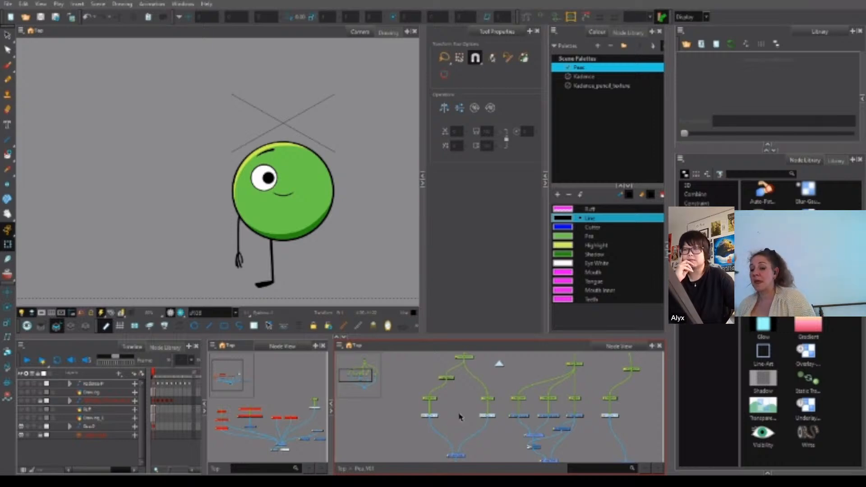
left_click(433, 398)
scroll(440, 389, "up", 1)
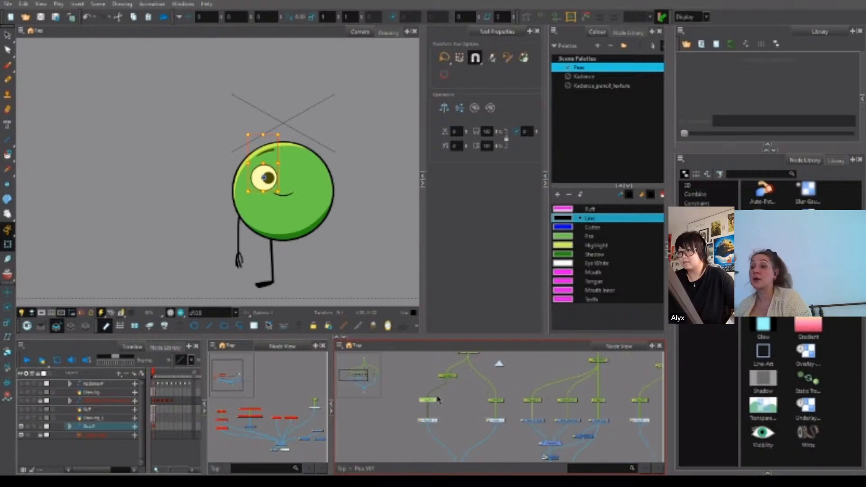
scroll(437, 399, "up", 3)
left_click(443, 418)
left_click(437, 443)
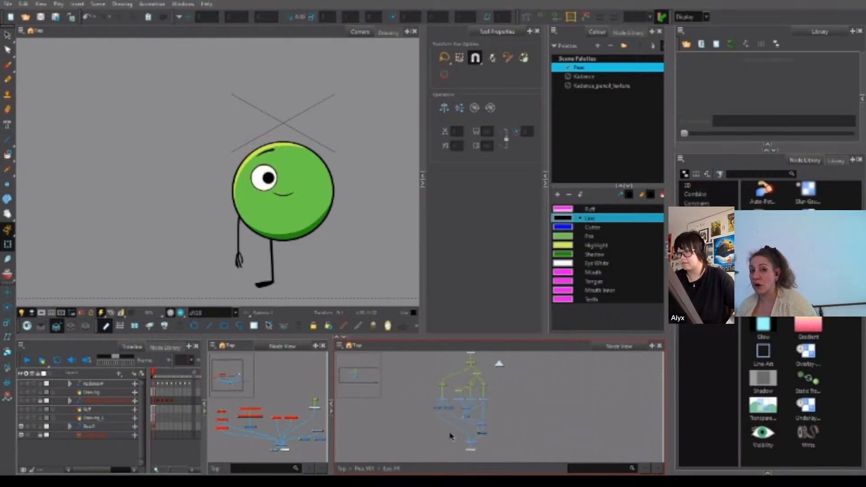
Rename the final composite above the Eye_FR group output as Eye_Main_Comp.
scroll(469, 418, "up", 5)
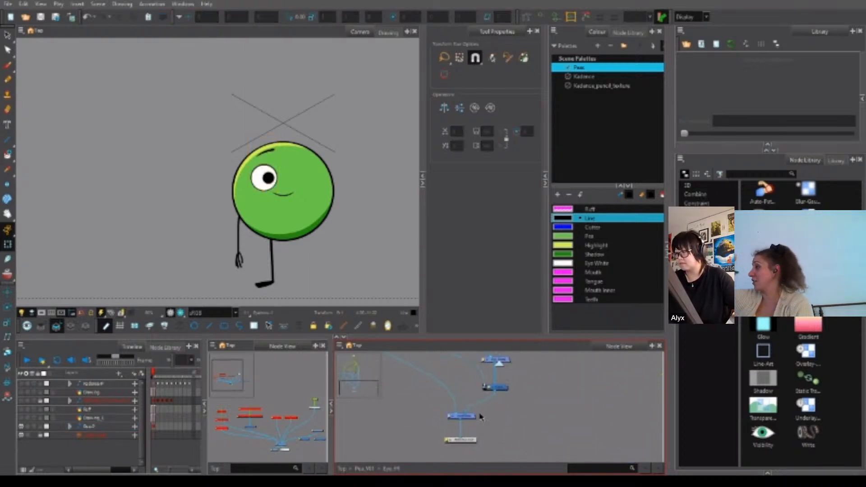
double_click(469, 410)
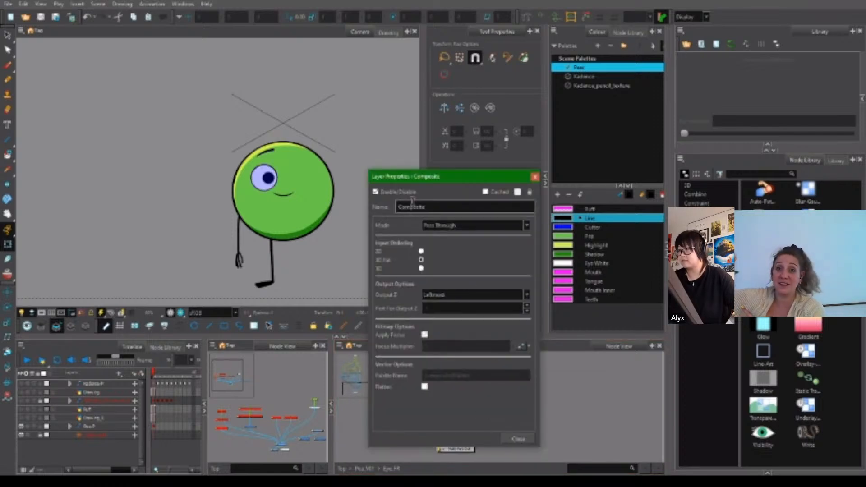
type("Eye")
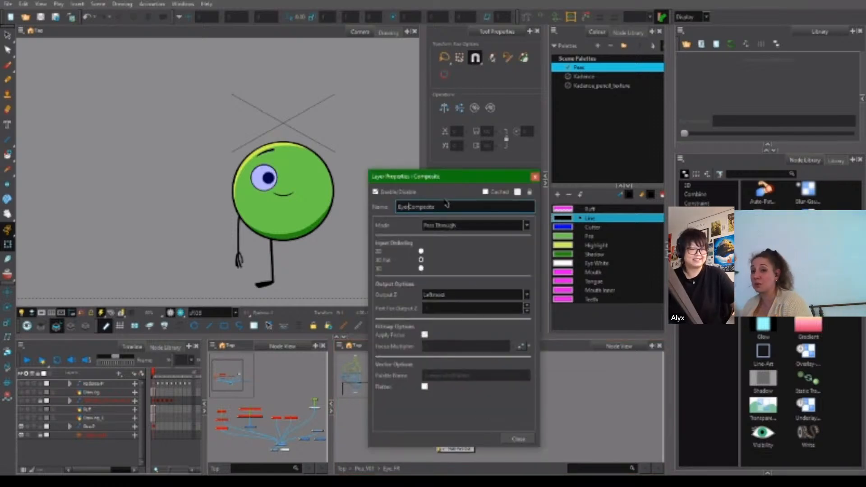
type("_M")
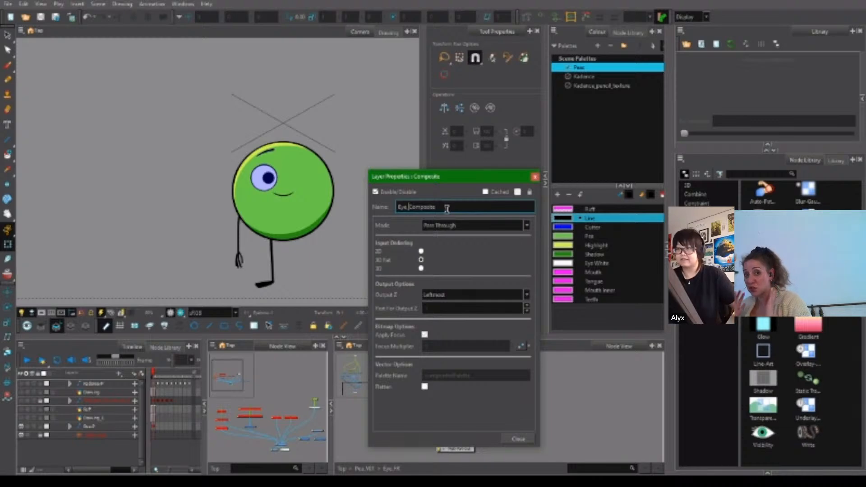
type("ain_")
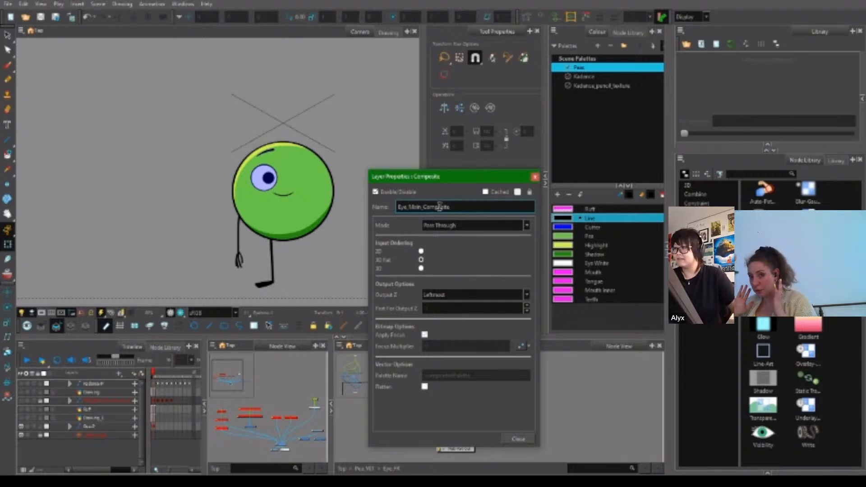
left_click_drag(437, 208, 468, 207)
key("BackSpace")
left_click(534, 176)
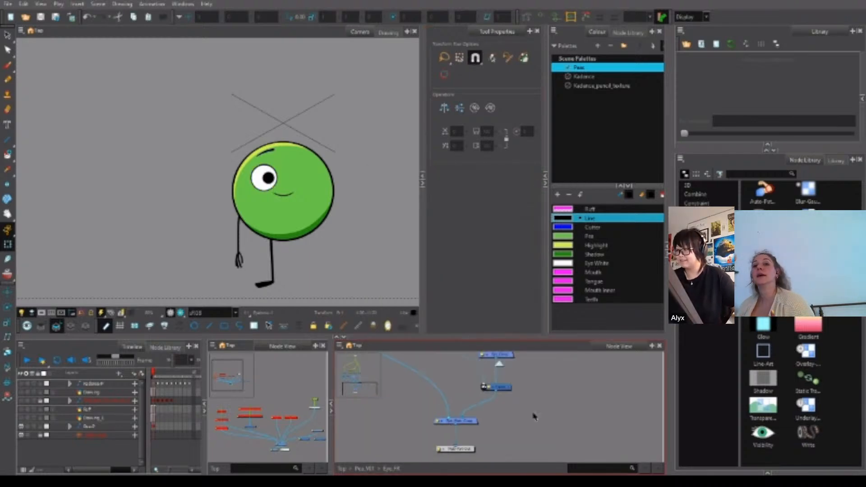
Leave the Eye_FR group, check the composite below the drawings in the Arm_FR group, and return to the pea's main network.
left_click(371, 460)
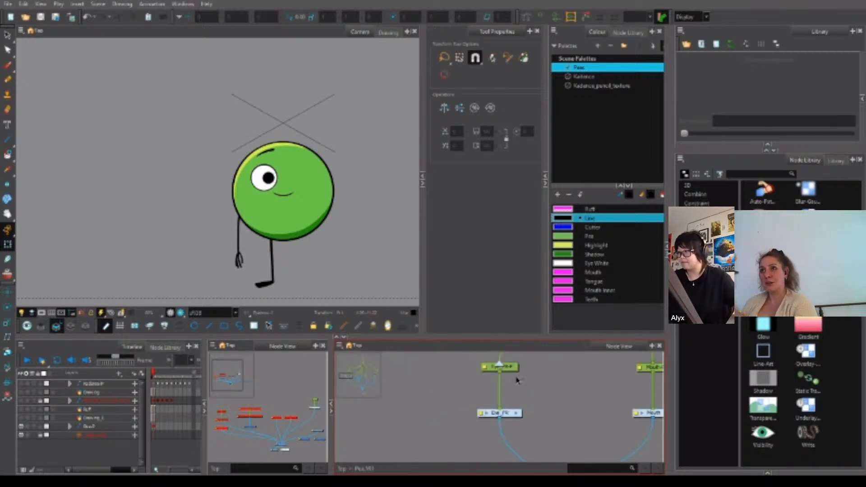
double_click(510, 412)
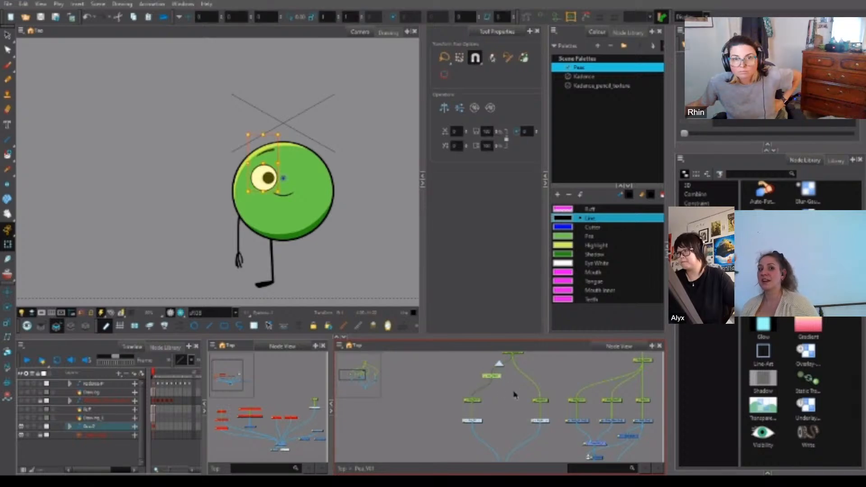
scroll(528, 403, "up", 2)
left_click_drag(627, 428, 471, 388)
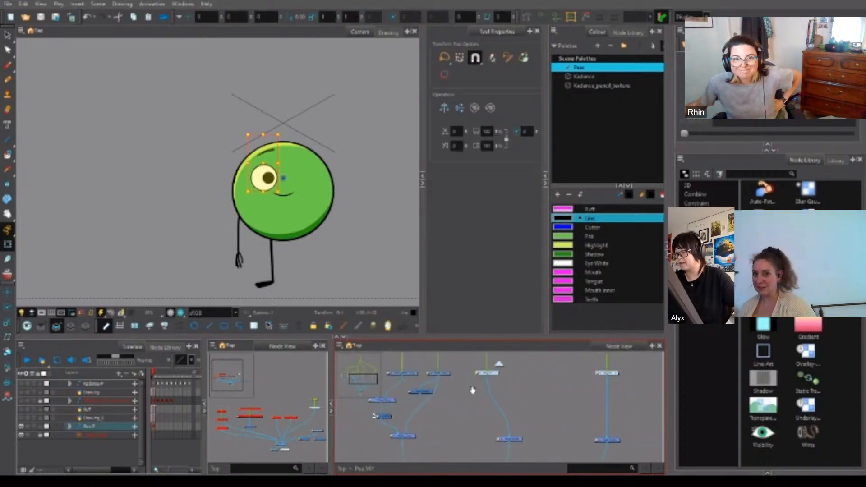
scroll(495, 380, "up", 2)
left_click(496, 379)
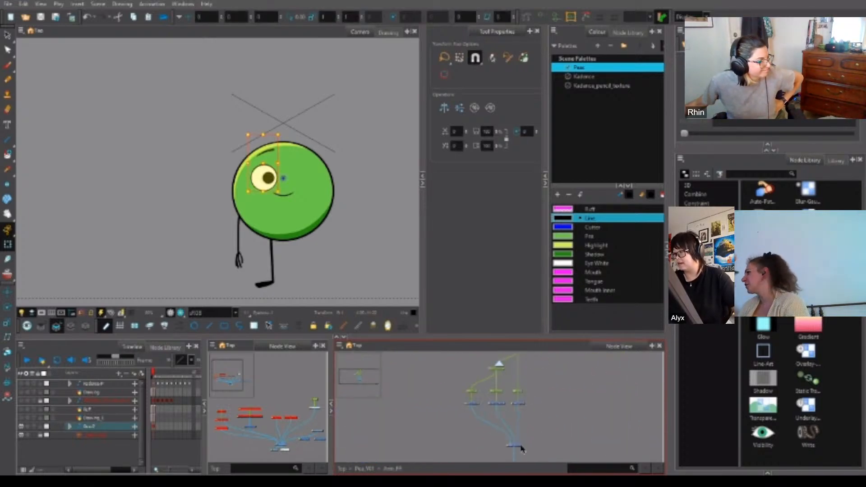
scroll(520, 444, "up", 4)
left_click(535, 432)
left_click(363, 469)
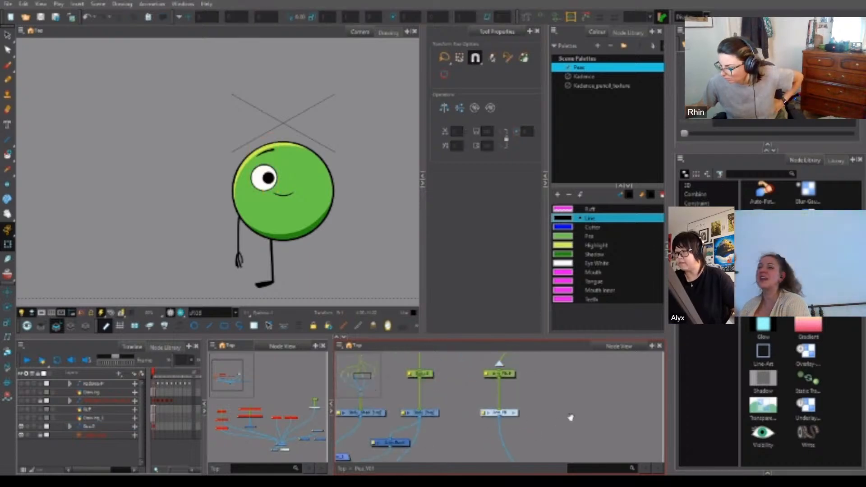
Open the Leg_FR group and rename its composite as Leg_Comp.
left_click_drag(649, 422, 493, 400)
left_click(540, 389)
scroll(536, 393, "up", 4)
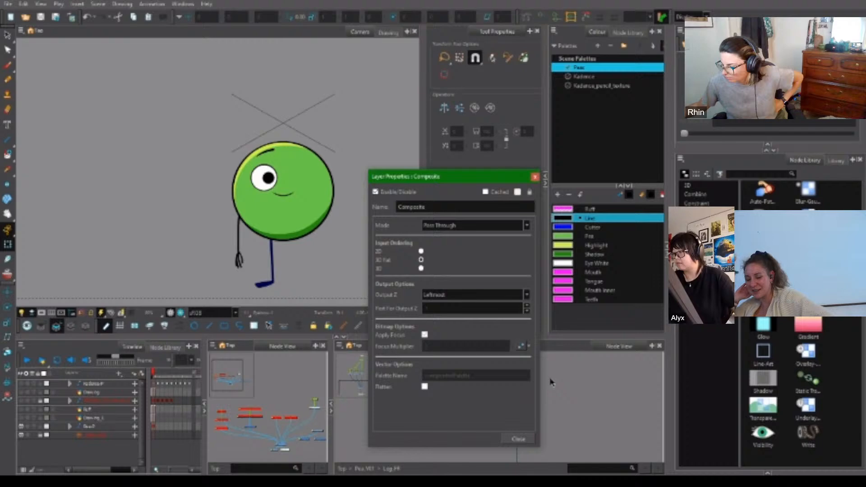
left_click(399, 206)
type("Leg_")
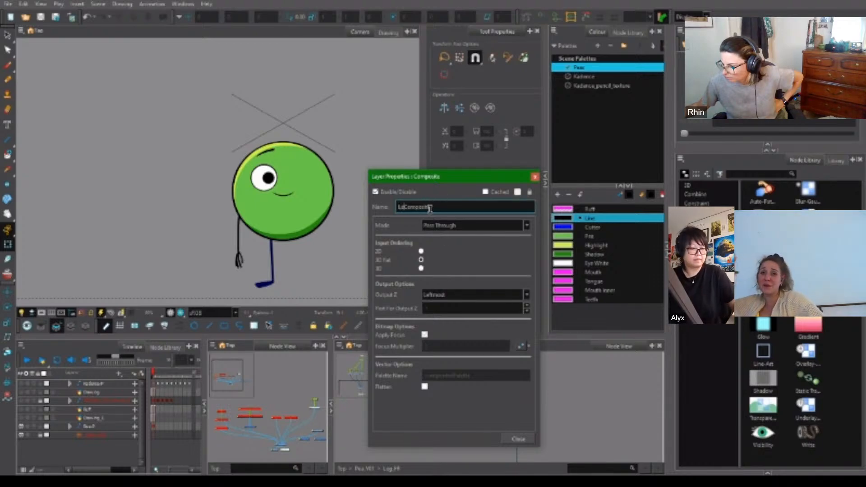
left_click_drag(425, 206, 457, 205)
key("BackSpace")
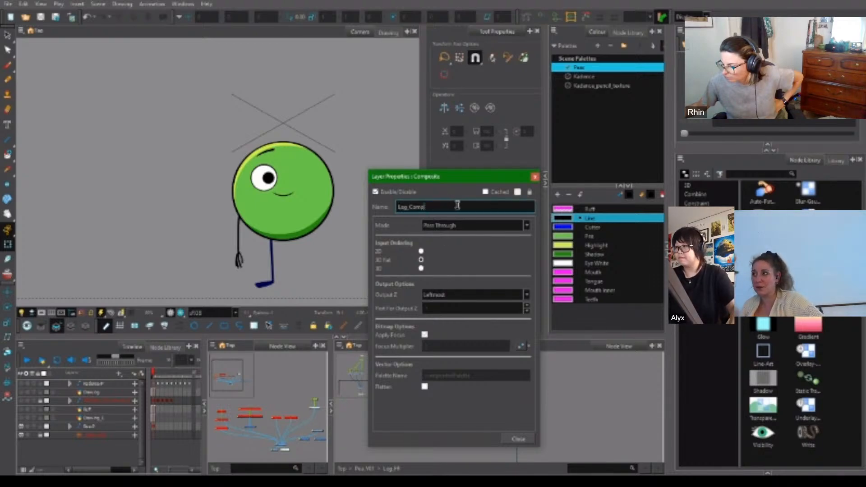
left_click(534, 177)
left_click(553, 403)
Return to the pea's main node network and trace the leg branch from its peg down to the composite below it.
left_click(364, 468)
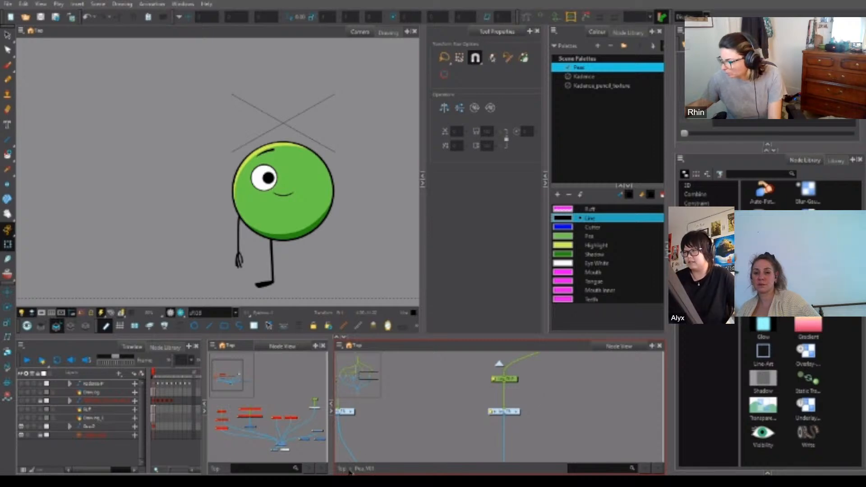
left_click_drag(483, 392, 481, 394)
left_click_drag(541, 380, 499, 407)
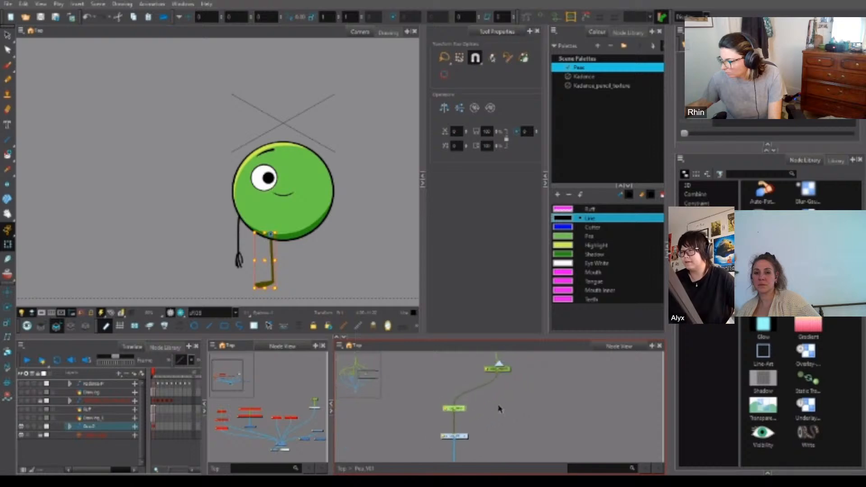
key("1")
left_click_drag(512, 367, 503, 420)
key("1")
key("1")
key("1")
key("1")
key("2")
key("2")
key("2")
key("2")
key("2")
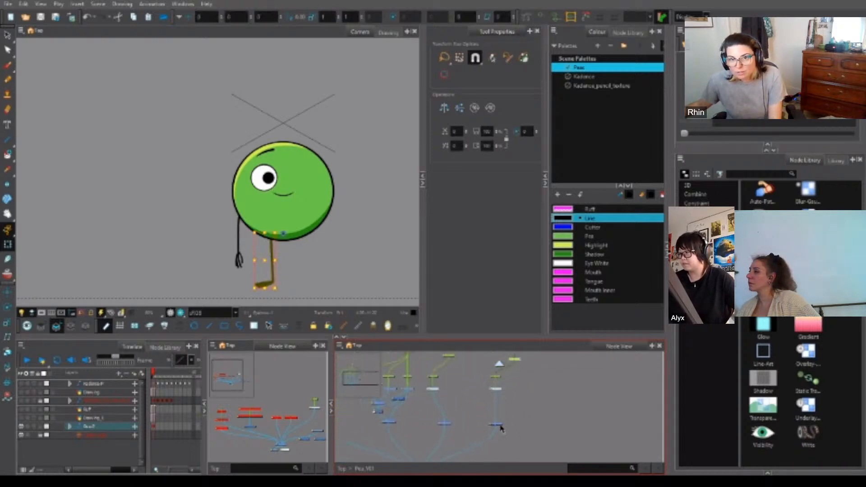
Examine the composites below the body and face parts, including the one joining the Eye_FR and Mouth groups.
key("1")
key("1")
left_click_drag(435, 430, 562, 426)
left_click_drag(480, 411, 574, 438)
scroll(575, 435, "down", 1)
scroll(451, 415, "up", 3)
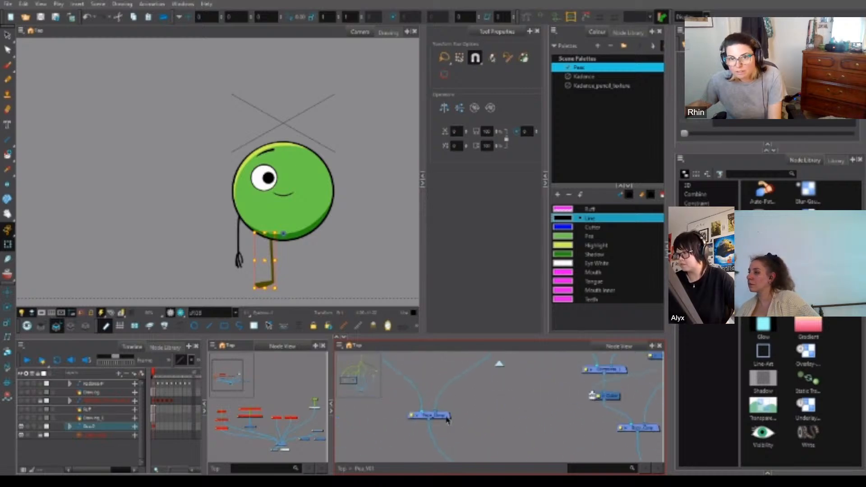
scroll(452, 413, "down", 5)
left_click_drag(450, 414, 458, 441)
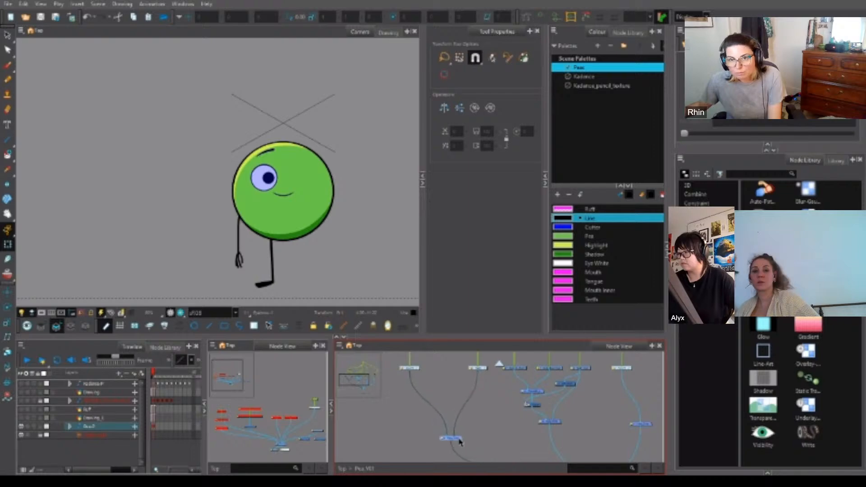
left_click(444, 393)
left_click_drag(441, 385, 452, 437)
scroll(429, 421, "up", 2)
scroll(428, 422, "up", 3)
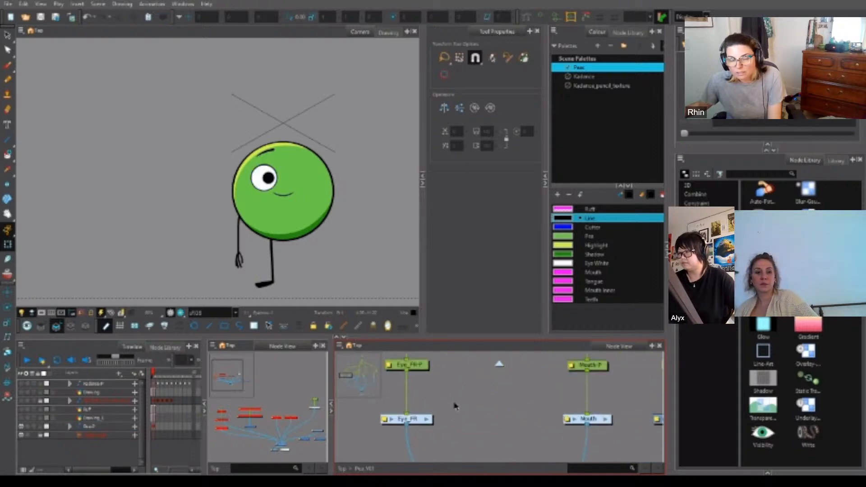
Go to frame 3 and examine the eye and mouth in the turned pose of the pea's reference sheet.
left_click(161, 377)
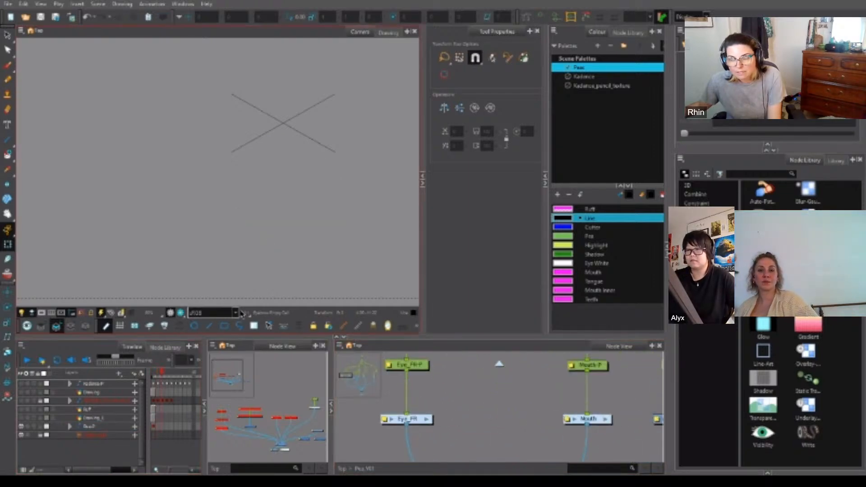
key("ctrl+z")
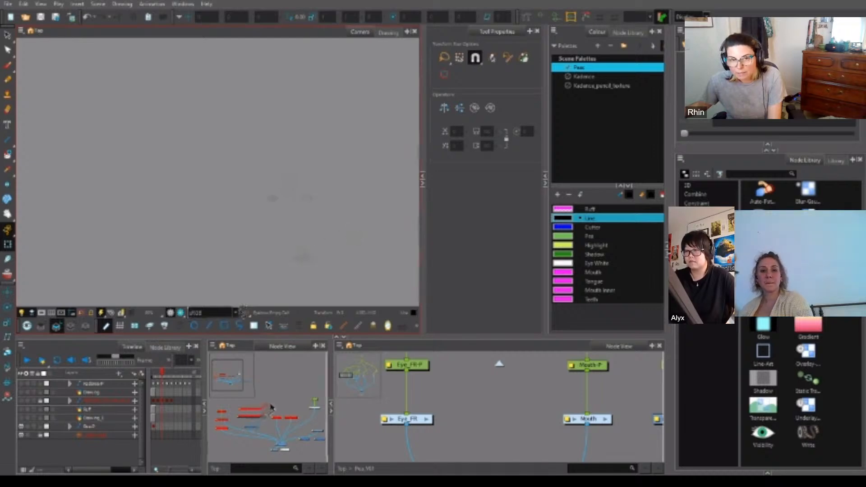
scroll(289, 223, "up", 5)
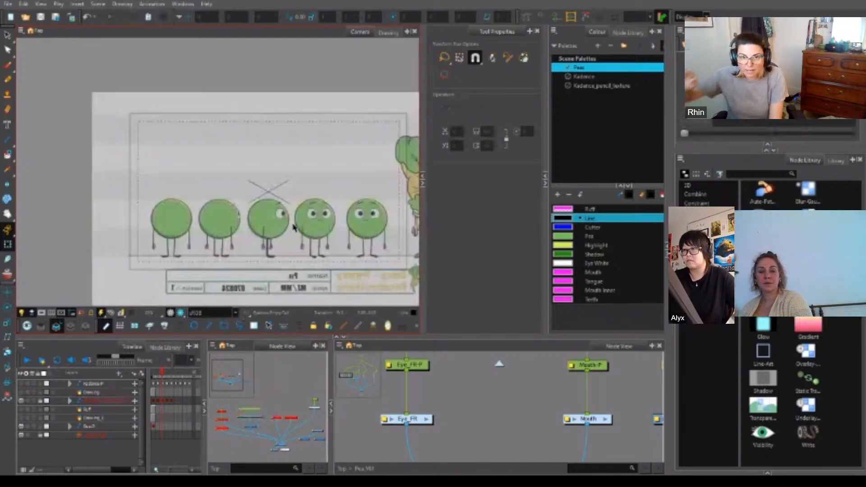
scroll(288, 223, "up", 3)
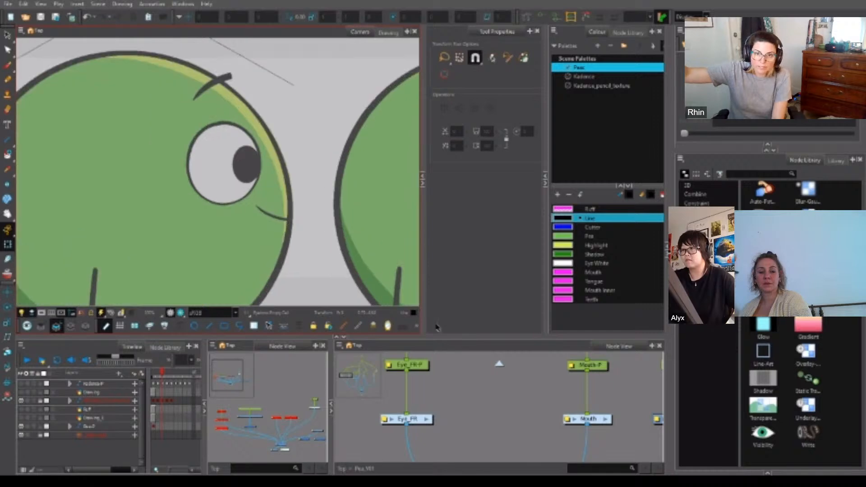
Add a cutter below the Mouth group, on its connection to the composite shared with the Eye_FR group.
scroll(547, 410, "down", 3)
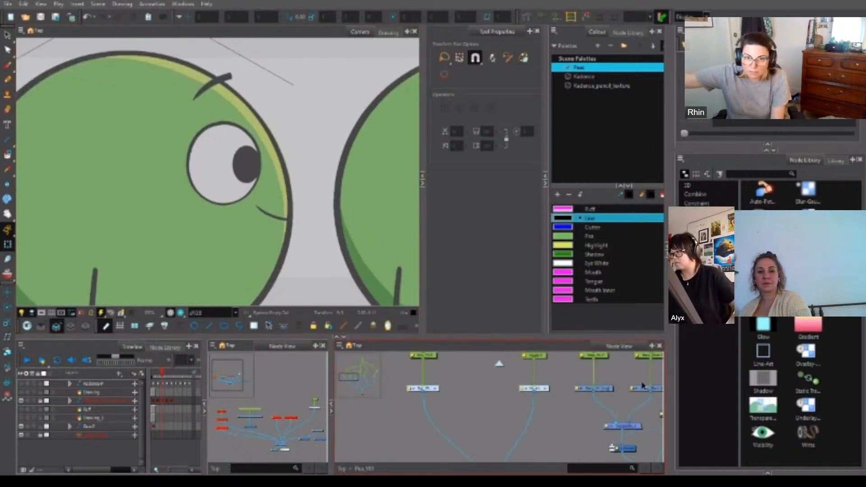
left_click_drag(631, 387, 499, 410)
left_click_drag(579, 382, 386, 427)
scroll(581, 409, "down", 3)
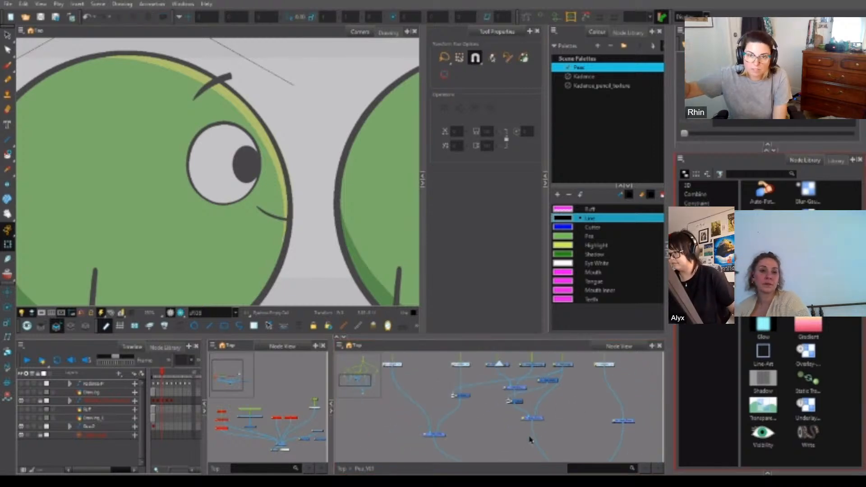
Add another cutter on the connection directly below the body composite.
scroll(530, 440, "up", 2)
left_click(542, 445)
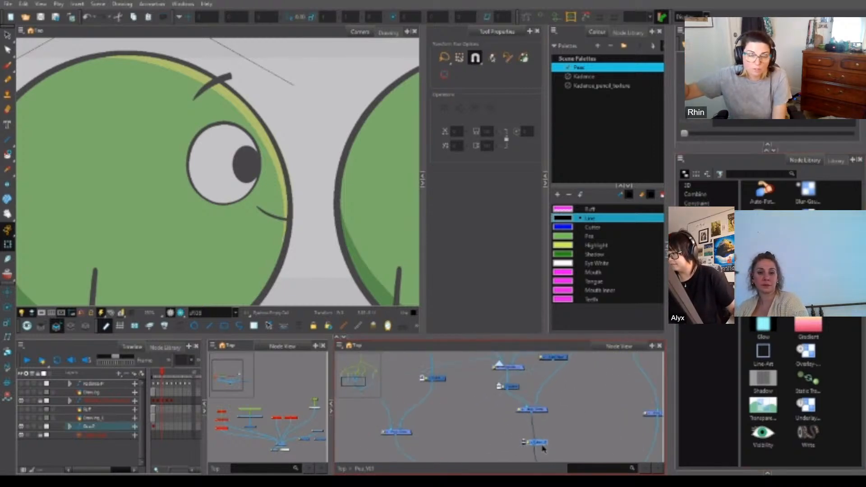
left_click_drag(542, 445, 466, 369)
left_click(549, 442)
scroll(527, 447, "down", 2)
Open the Mouth group, connect the mouth drawing directly to the group's output, and return to the pea's network.
left_click(466, 368)
scroll(478, 388, "down", 2)
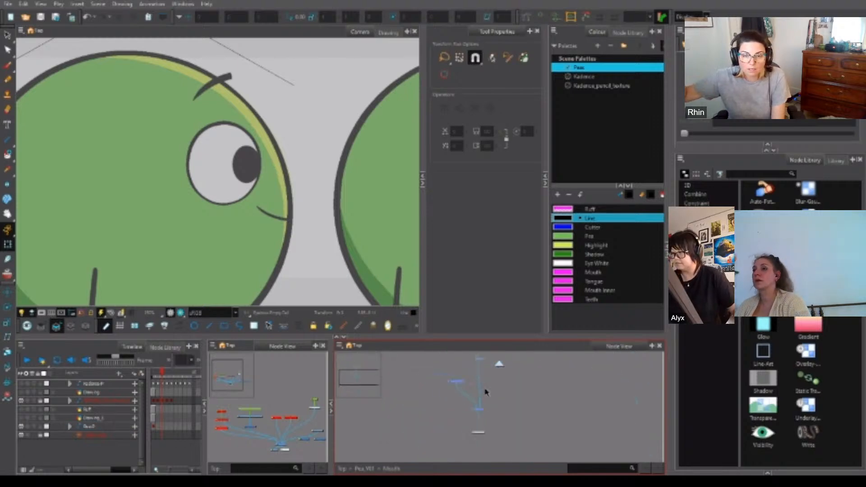
scroll(481, 395, "up", 3)
left_click_drag(474, 389, 488, 452)
scroll(494, 423, "down", 2)
left_click(369, 468)
scroll(534, 413, "down", 2)
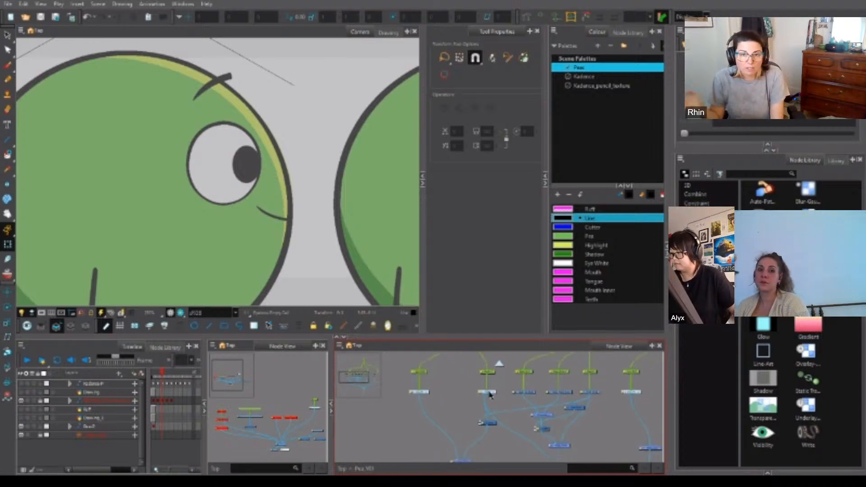
Connect the Mouth group's added output to the cutter below the body composite.
left_click_drag(491, 395, 545, 454)
scroll(523, 427, "down", 2)
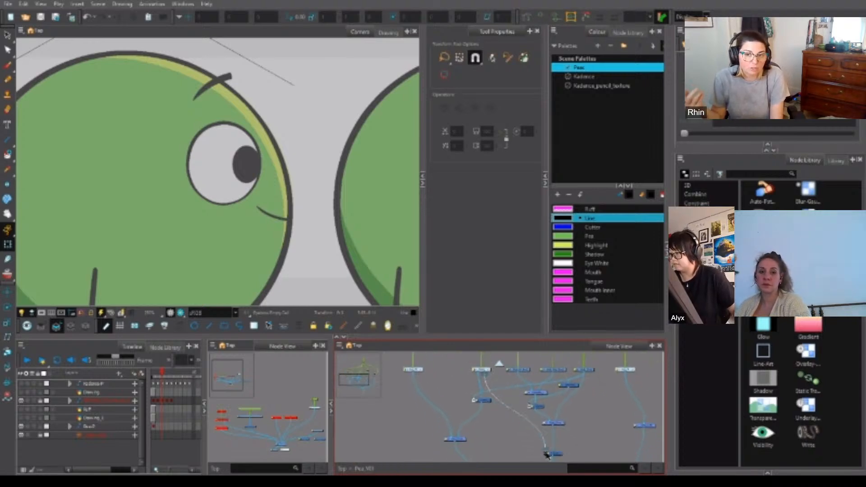
scroll(490, 398, "up", 2)
mouse_move(486, 403)
left_mouse_down()
mouse_move(481, 437)
mouse_move(480, 415)
left_mouse_up()
left_click(479, 397)
Open the Mouth group and paste in three of the art-layer nodes kept in the Top network.
left_click(491, 393)
scroll(316, 447, "up", 2)
left_click_drag(312, 441, 267, 426)
scroll(293, 413, "up", 2)
left_click_drag(262, 413, 309, 439)
scroll(309, 442, "down", 2)
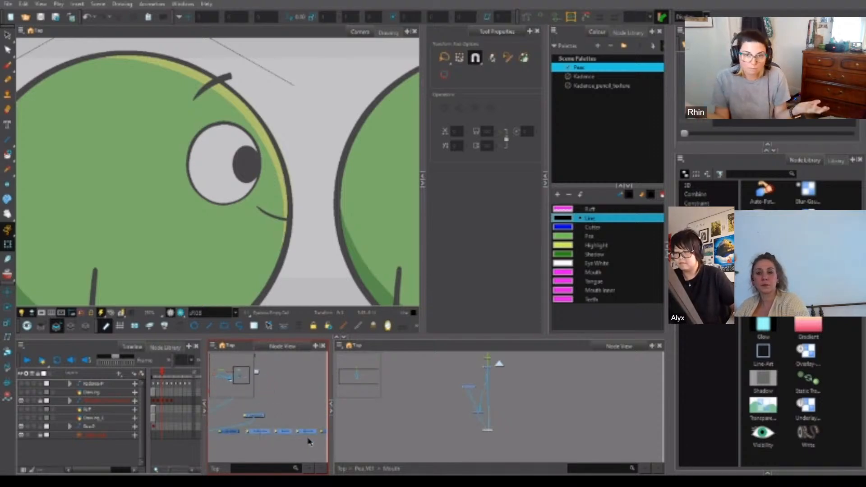
left_click(473, 398)
scroll(496, 398, "up", 3)
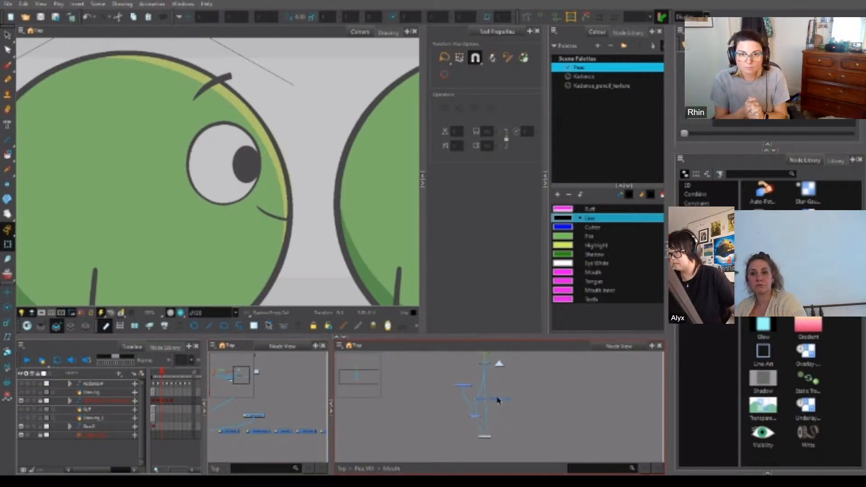
scroll(485, 403, "up", 2)
Line up the three pasted nodes below the mouth drawing, inserting two of them into its downstream connections.
left_click_drag(485, 403, 449, 365)
left_click_drag(484, 396, 472, 407)
left_click_drag(493, 442, 458, 409)
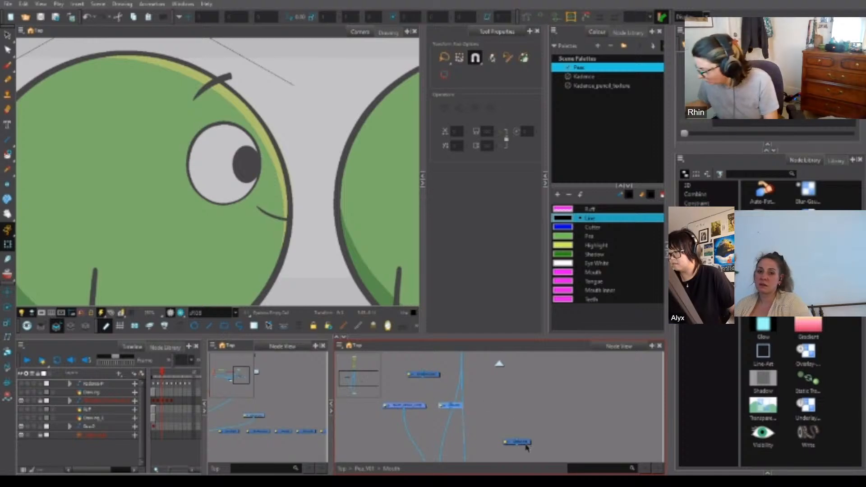
left_click_drag(526, 444, 488, 378)
left_click_drag(488, 378, 492, 409)
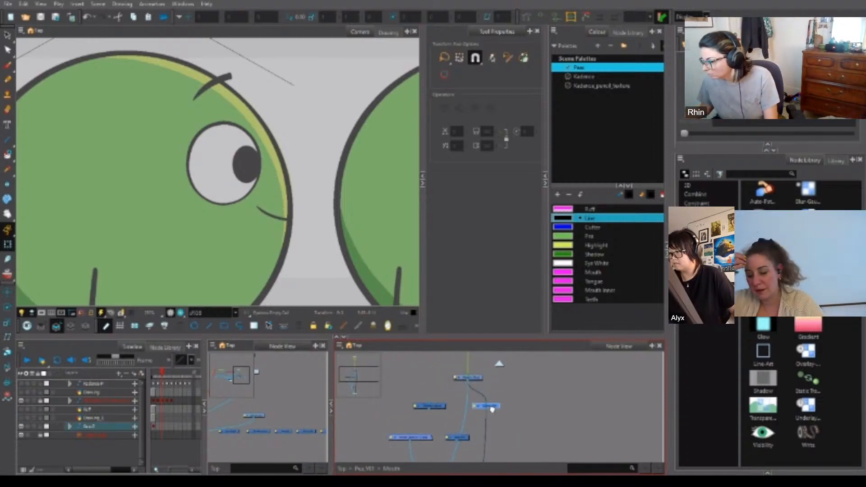
left_click_drag(463, 439, 496, 409)
left_click_drag(438, 408, 433, 408)
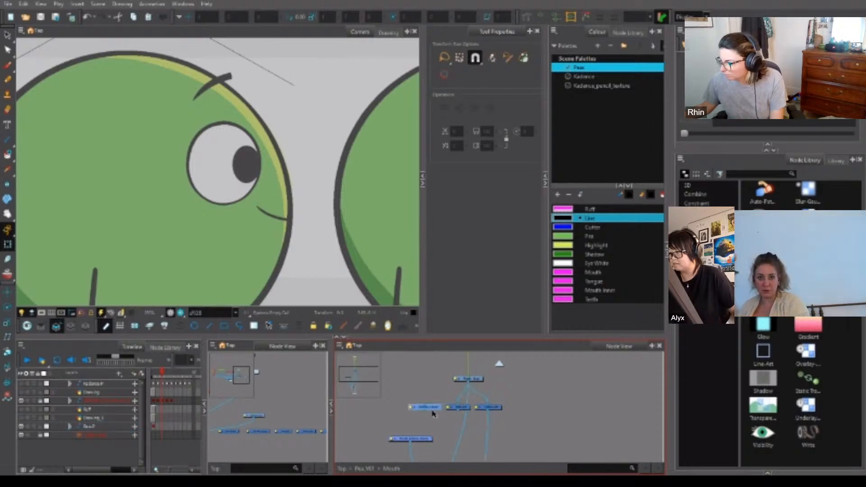
Connect the mouth drawing to the remaining art-layer node at the start of the row.
left_click_drag(468, 382, 426, 405)
left_click(504, 398)
left_click_drag(480, 424, 442, 400)
scroll(485, 413, "down", 1)
left_click_drag(507, 404, 502, 405)
left_click(512, 396)
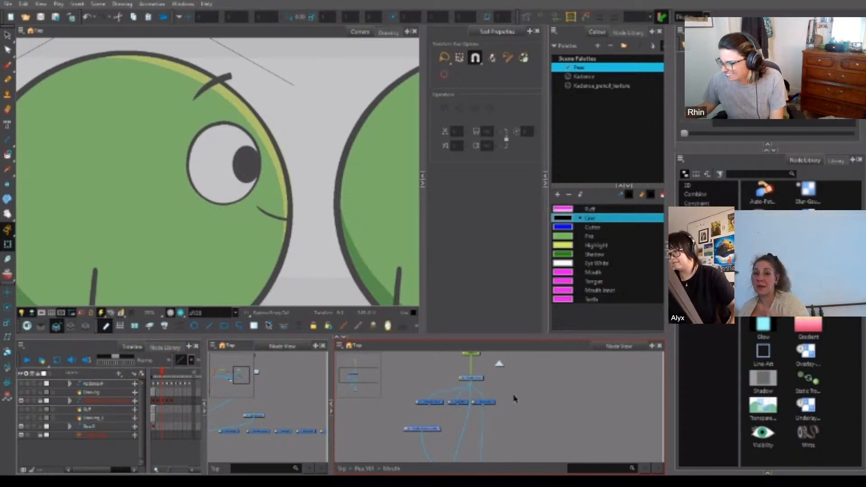
Copy the last art-layer node in the Top network's row into the Mouth group and connect it below the mouth drawing.
scroll(313, 422, "up", 1)
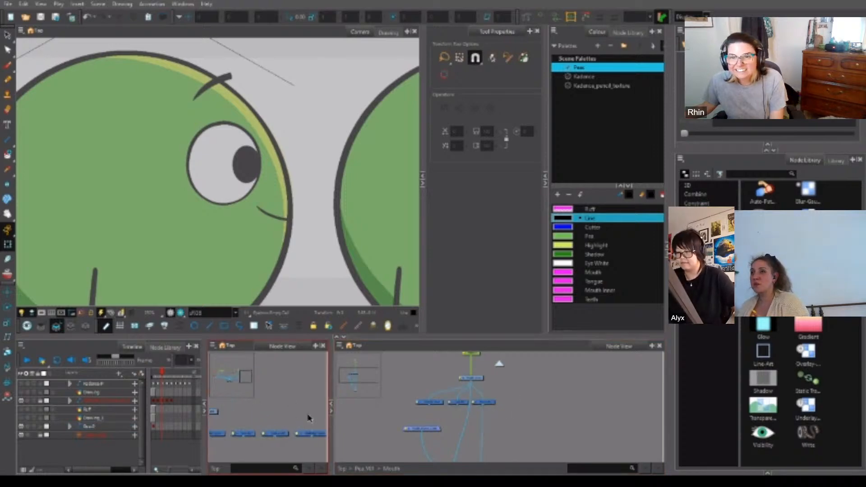
left_click(311, 432)
key("ctrl+c")
key("ctrl+v")
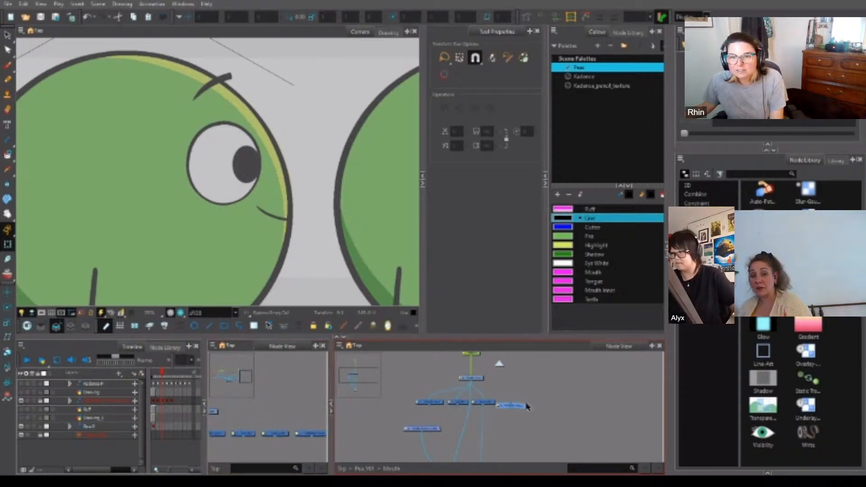
scroll(526, 405, "up", 2)
left_click_drag(510, 397, 447, 447)
scroll(467, 380, "down", 5)
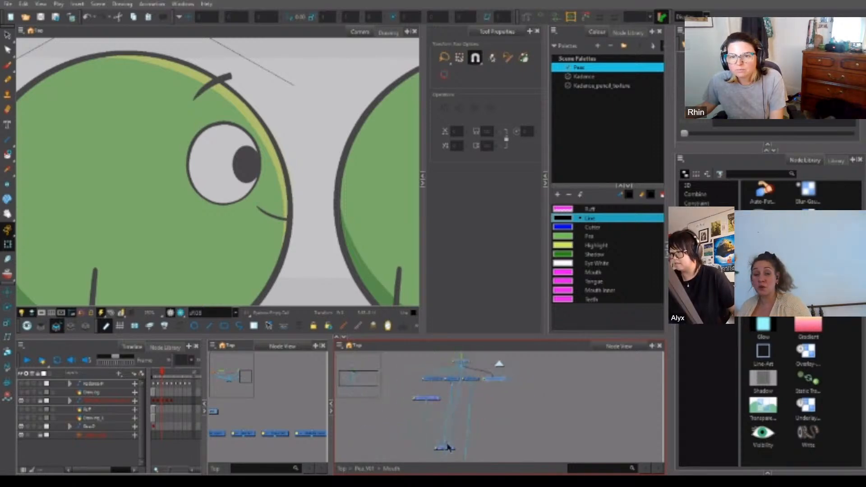
Check how the four art-layer nodes in the Mouth group connect to the mouth drawing and the composites below.
left_click(454, 402)
scroll(468, 419, "down", 1)
left_click_drag(451, 394, 413, 437)
scroll(472, 422, "up", 2)
left_click(439, 418)
left_click_drag(512, 381, 557, 402)
scroll(558, 401, "up", 1)
scroll(558, 401, "up", 1)
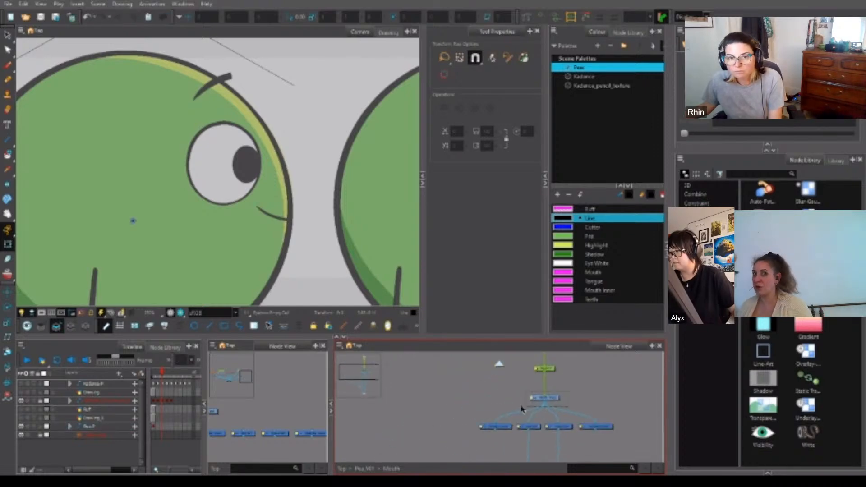
Select the mouth drawing, locate its layer in the timeline, and expand the timeline across the workspace.
left_click(554, 397)
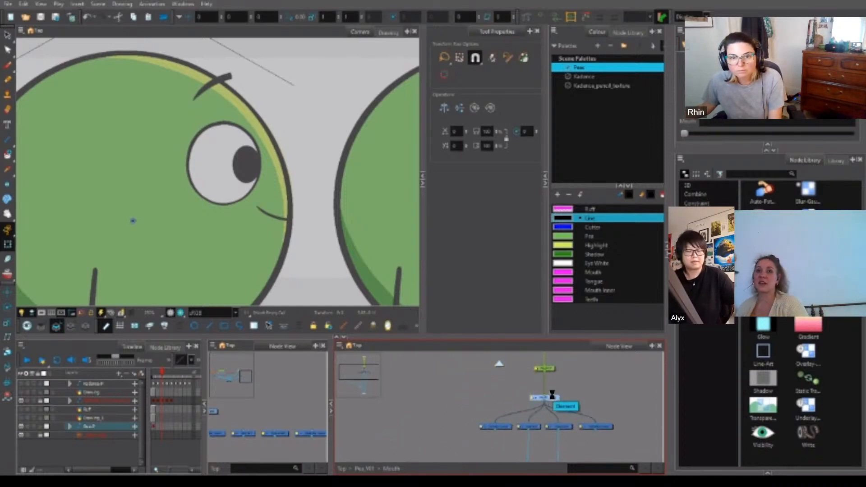
key("o")
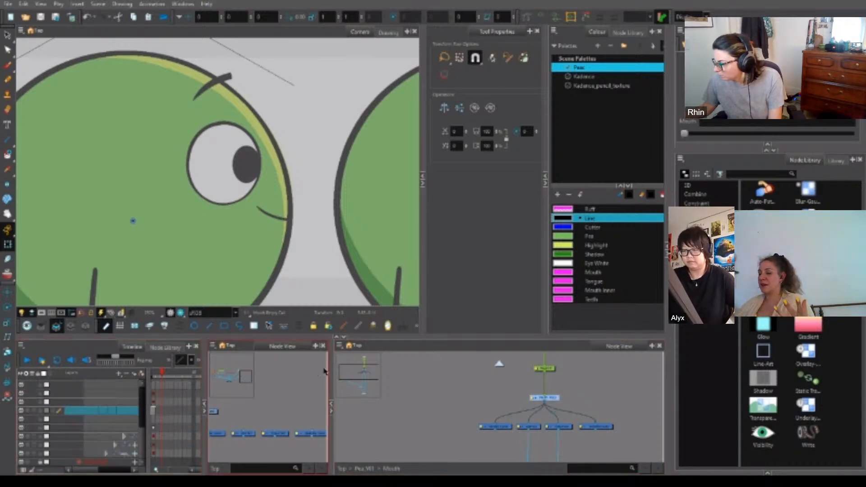
left_click(205, 411)
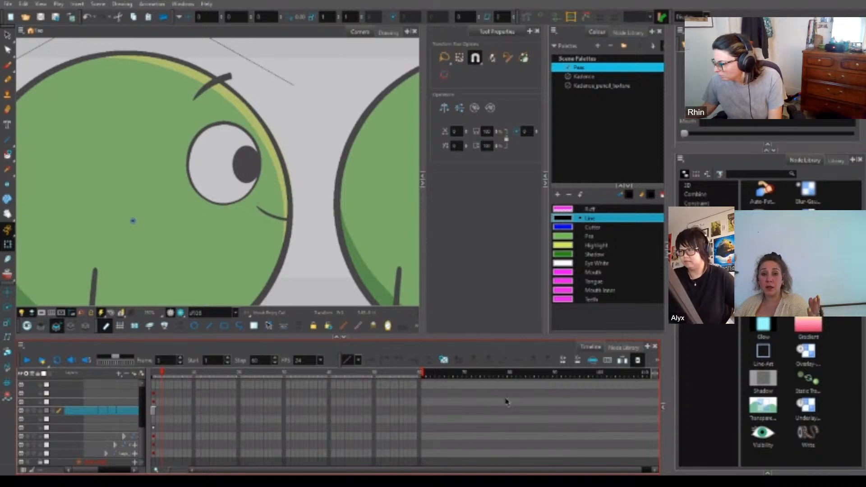
Restore the Top network view in place of the second node view and open the pea group from it.
left_click(662, 409)
left_click(333, 413)
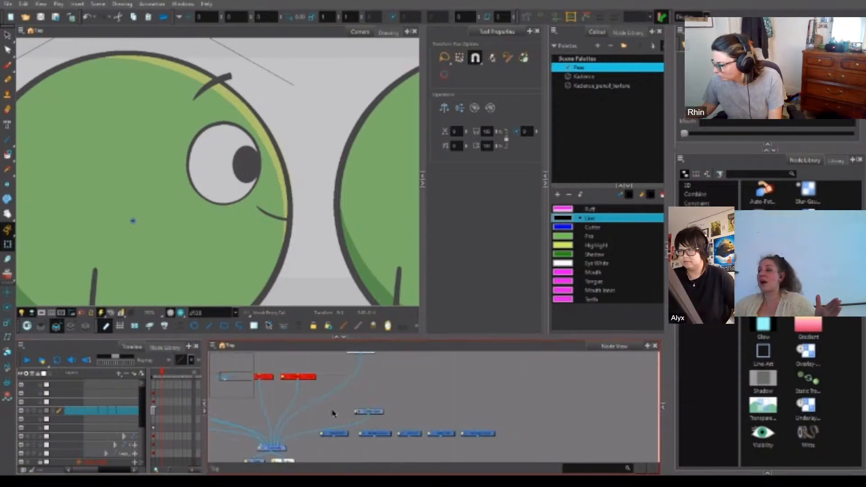
left_click_drag(429, 400, 529, 439)
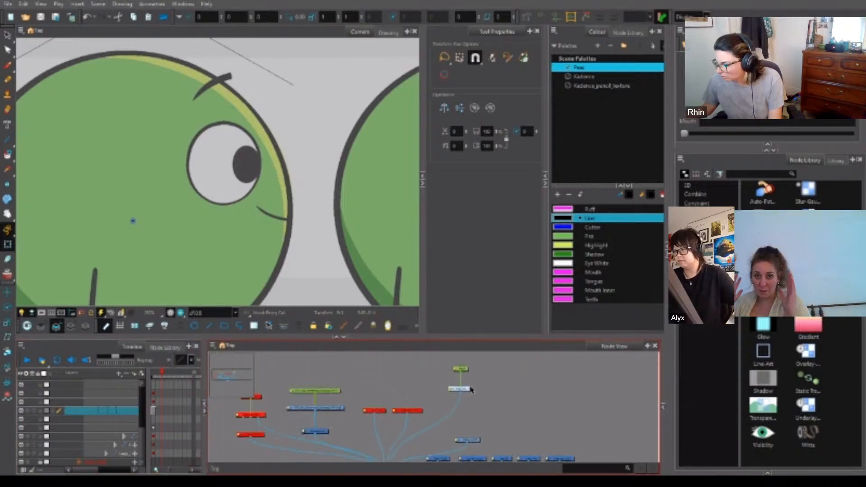
scroll(470, 389, "up", 2)
left_click(470, 391)
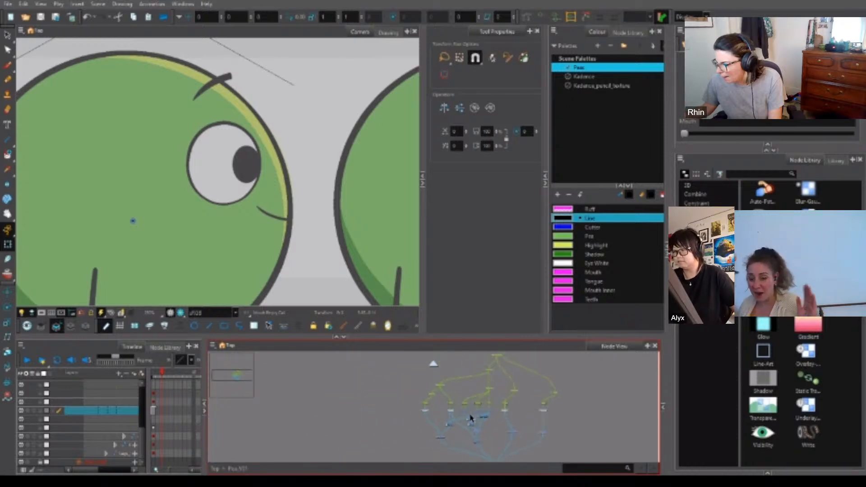
Select the Body_HL drawing in the pea group and check its exposures in the timeline.
scroll(463, 419, "up", 4)
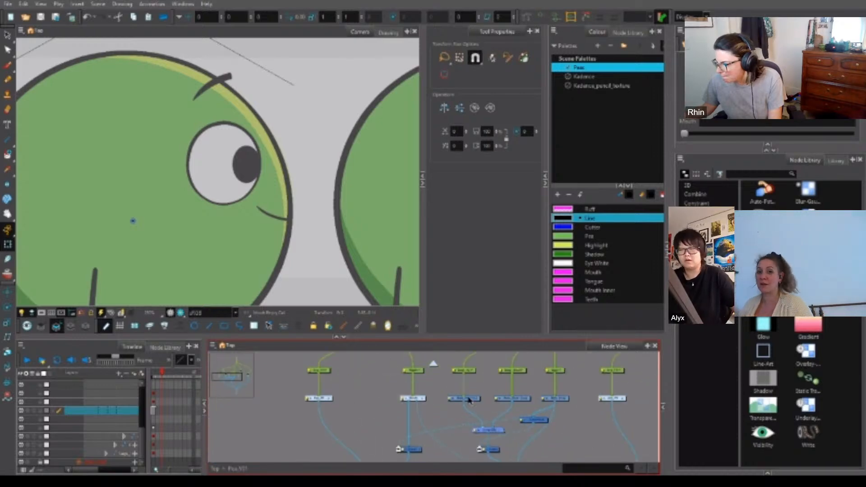
left_click(464, 399)
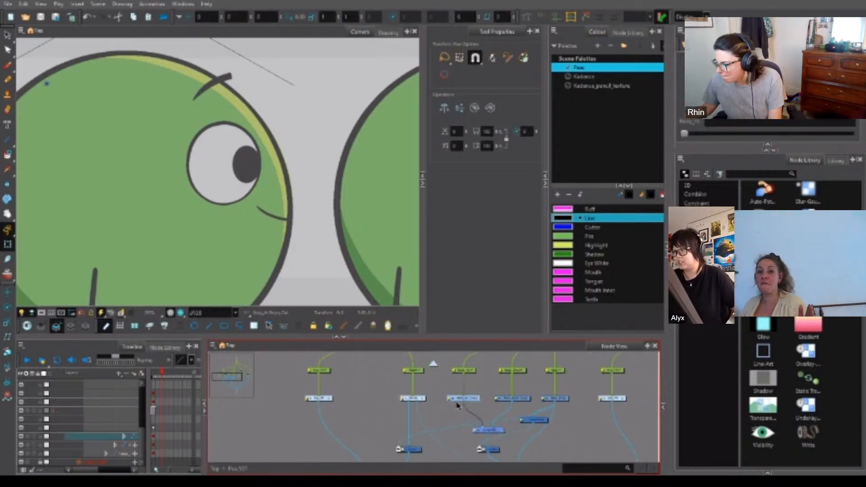
left_click(160, 428)
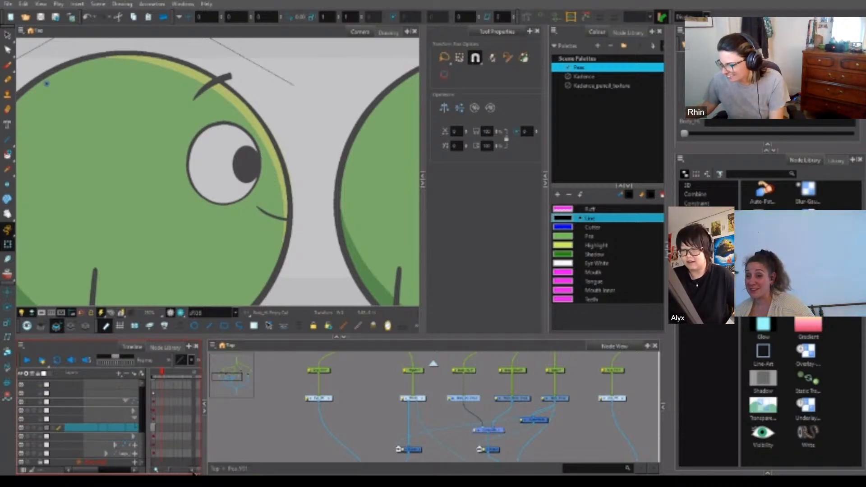
left_click(153, 429)
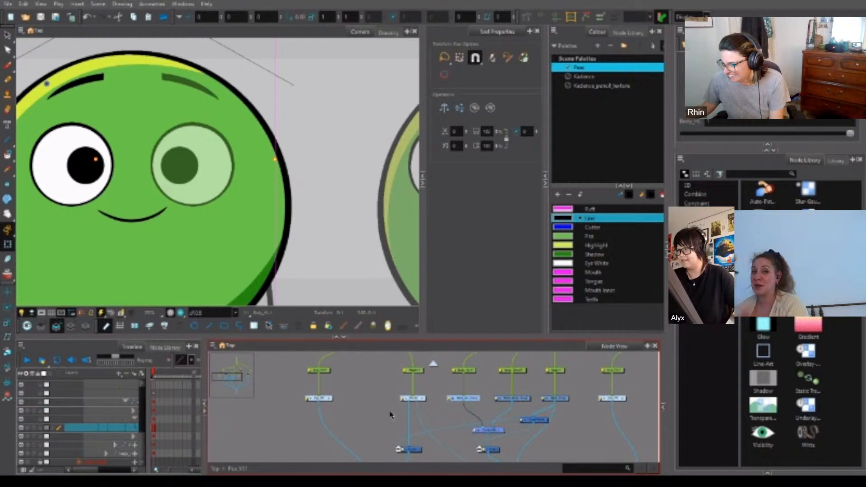
Check the exposures of the forearm and arm drawings in the arm group over the first three frames.
left_click(622, 401)
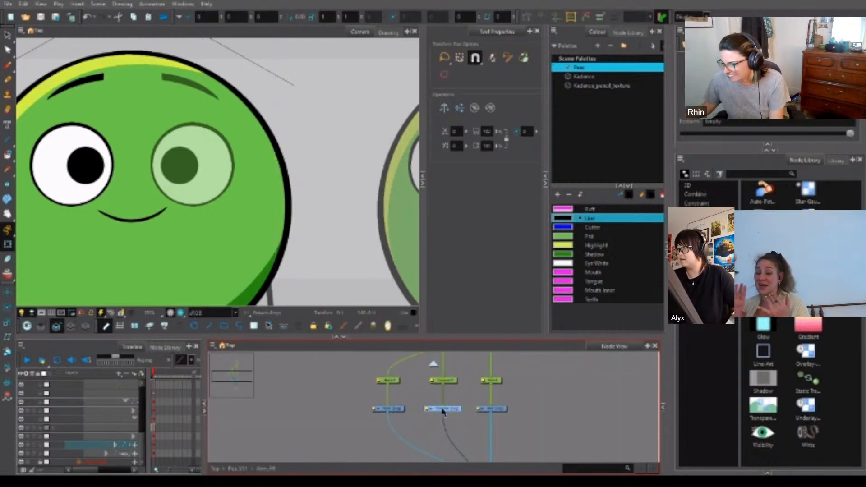
left_click(168, 428)
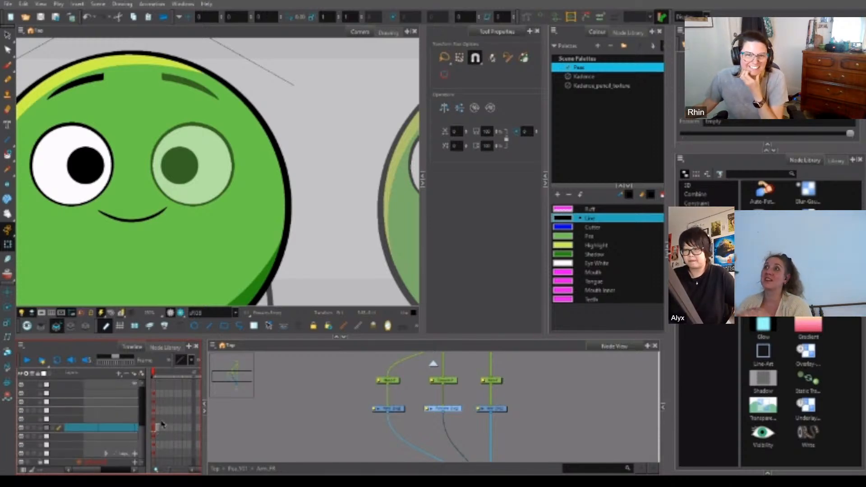
left_click(492, 409)
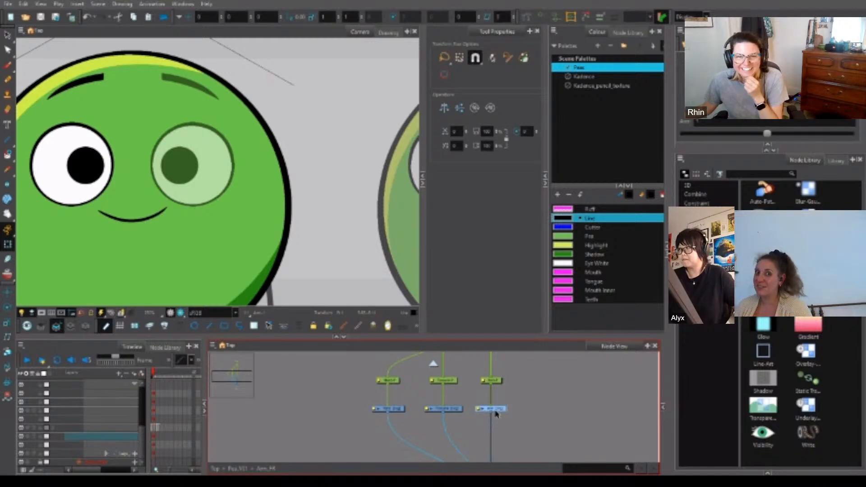
left_click(159, 437)
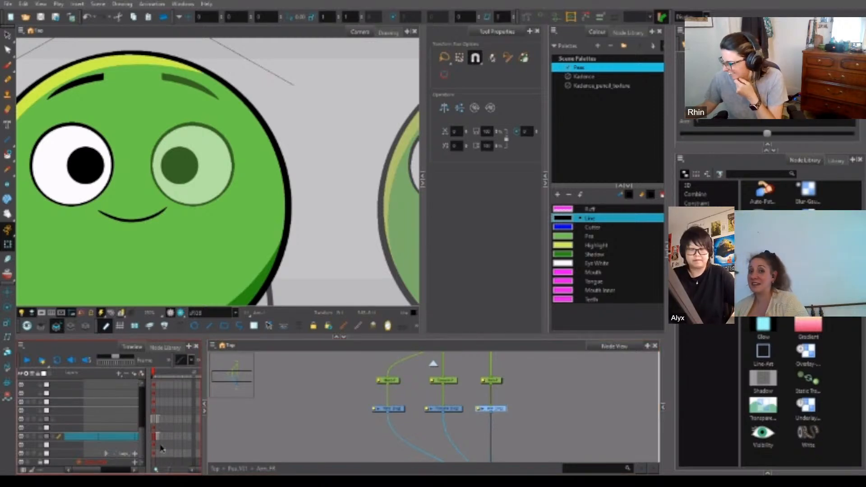
left_click(162, 437)
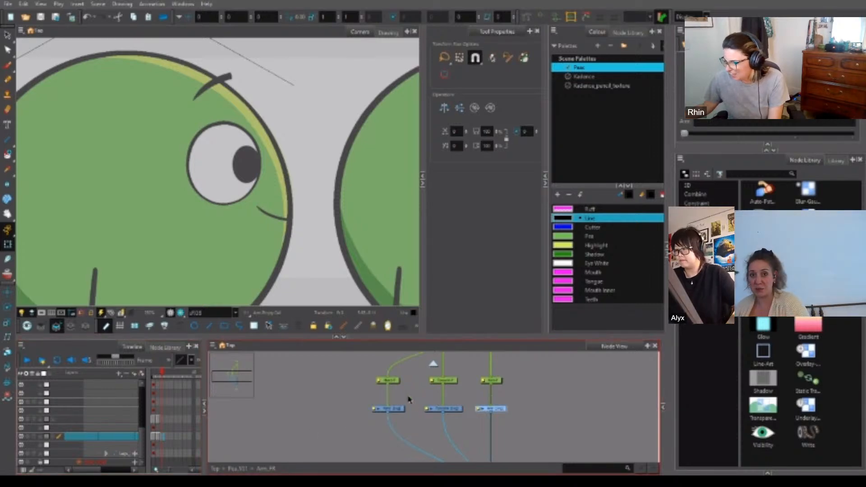
Select the hand drawing in the arm group and switch the drawing it exposes on frame 2.
left_click(390, 409)
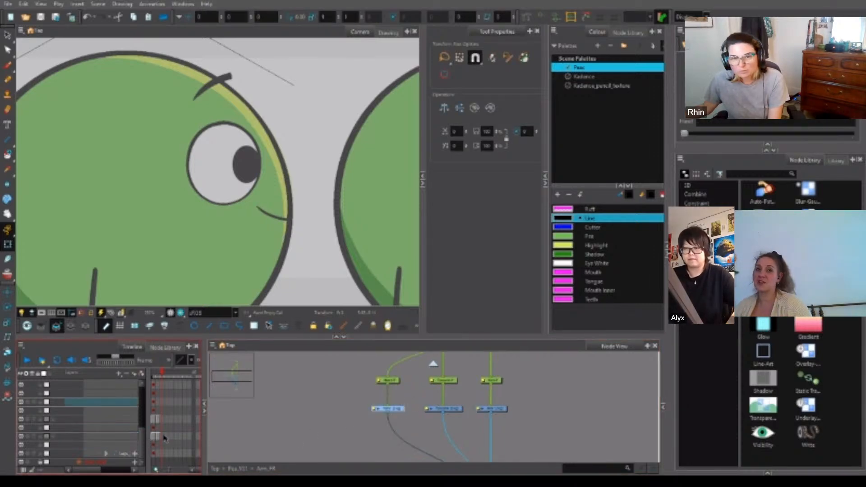
left_click(162, 407)
left_click(159, 404)
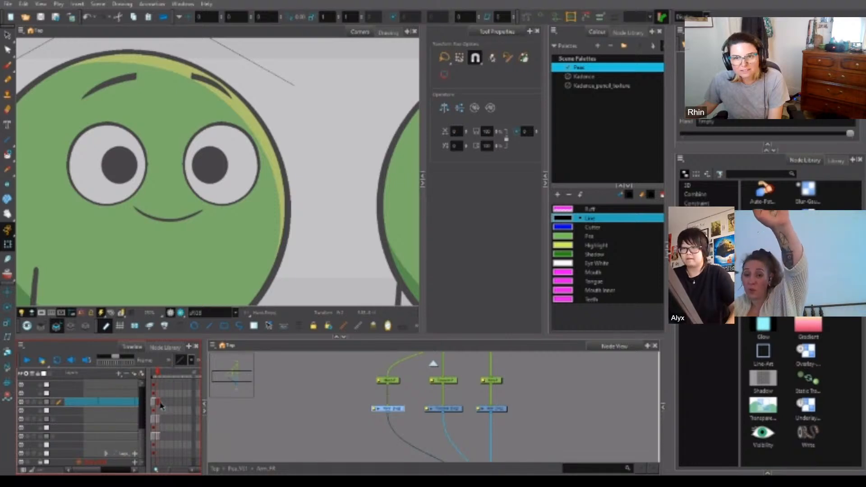
key("Delete")
key("ctrl+z")
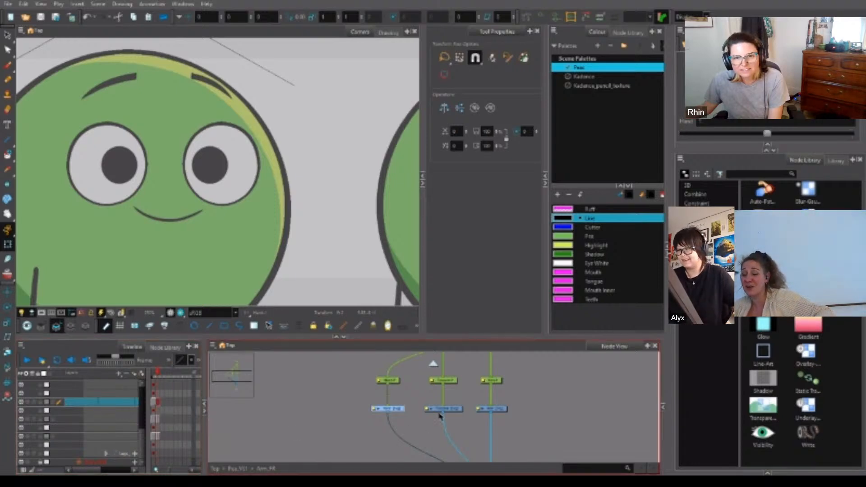
left_click_drag(451, 399, 438, 421)
left_click_drag(513, 404, 387, 412)
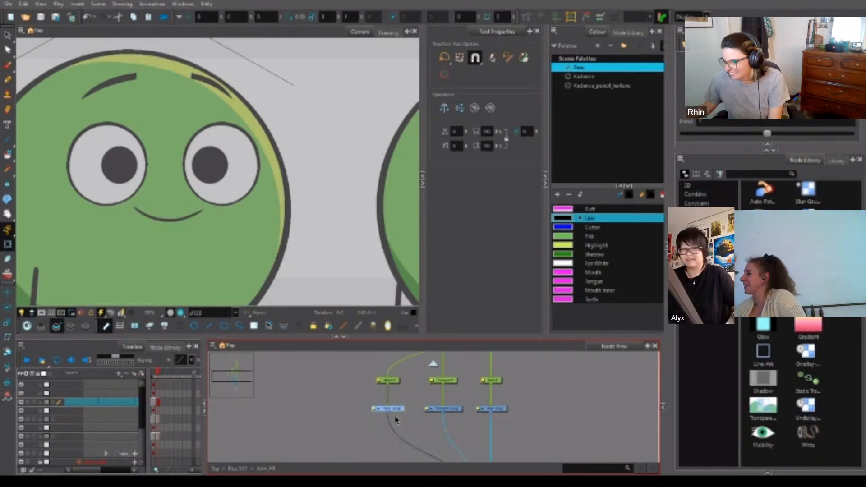
Return to the pea group and expose the Empty drawing on frame 2 for Body, Body_Shad and Body_HL.
left_click(238, 468)
left_click(370, 412)
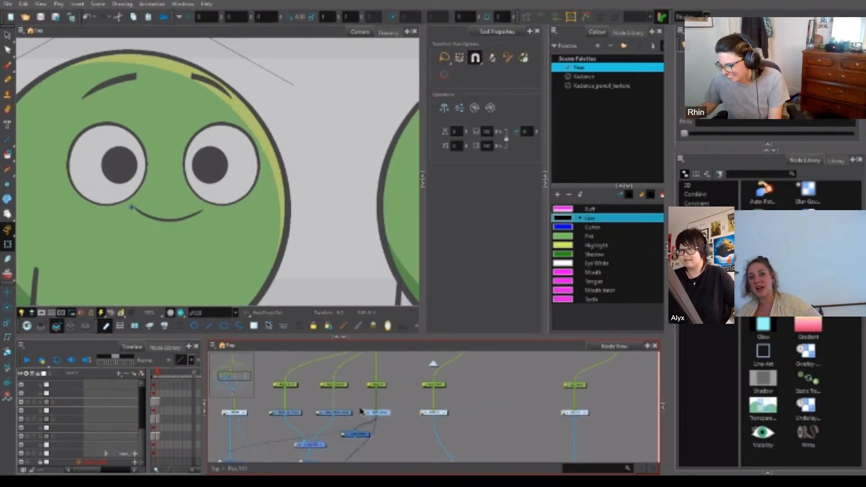
key("o")
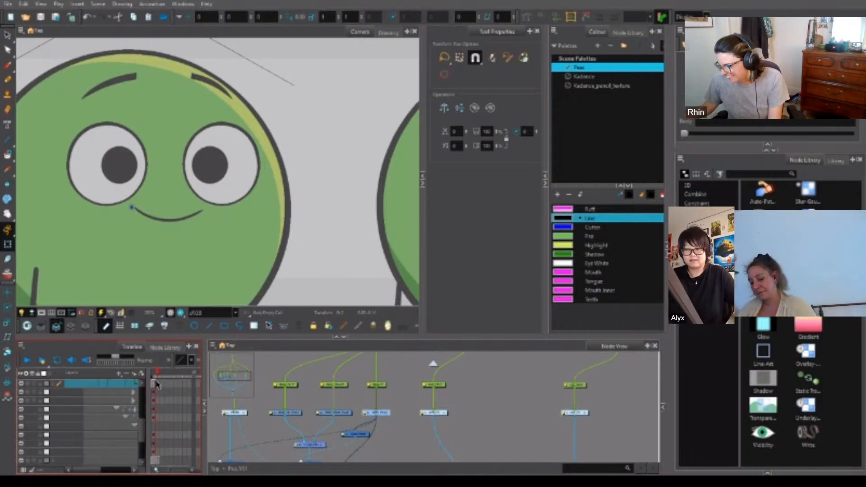
left_click(335, 412)
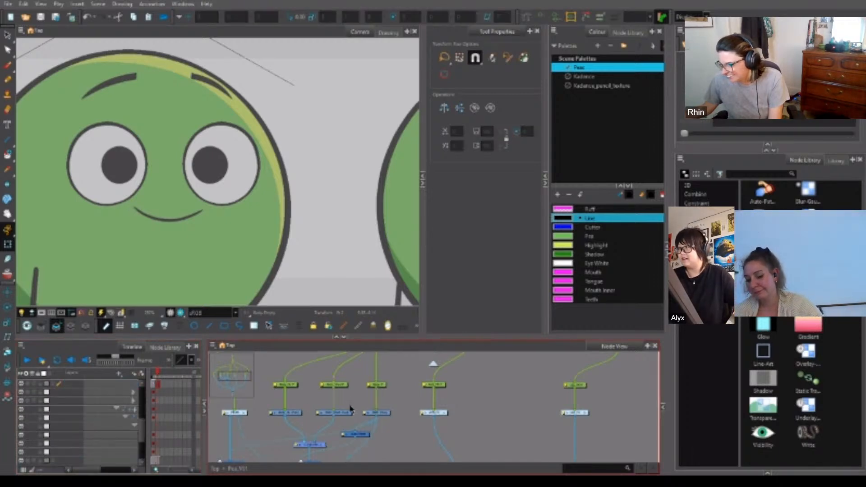
left_click(157, 383)
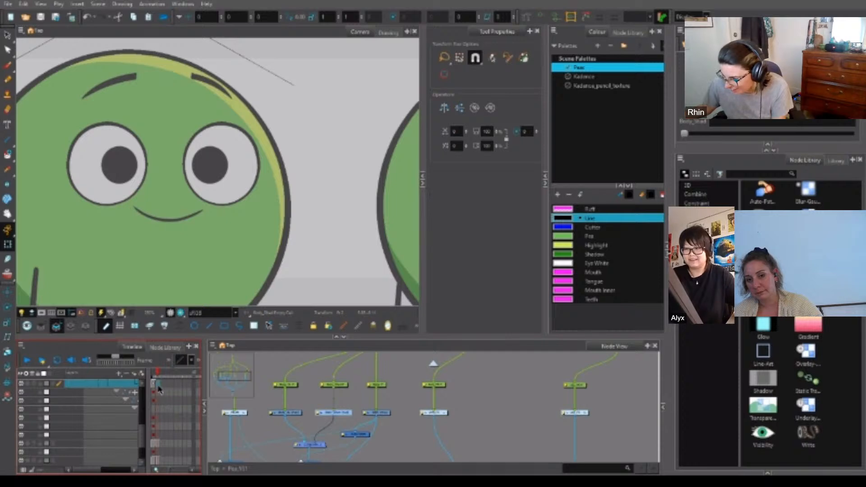
left_click(292, 412)
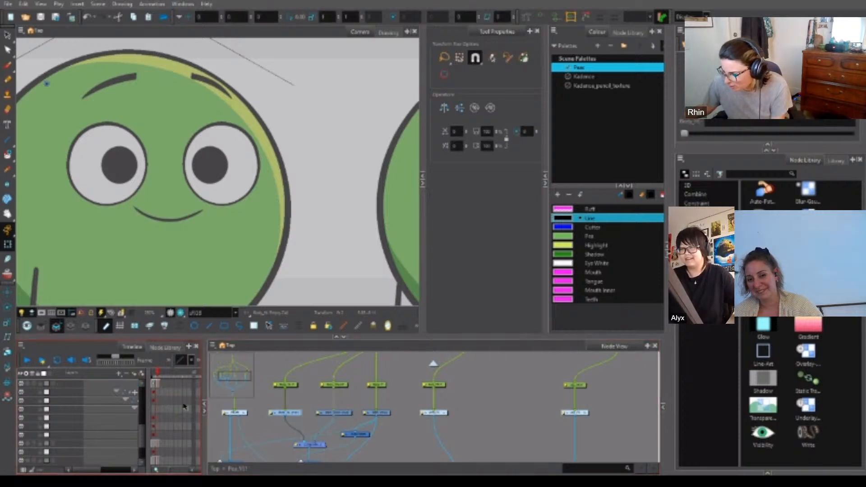
left_click(158, 428)
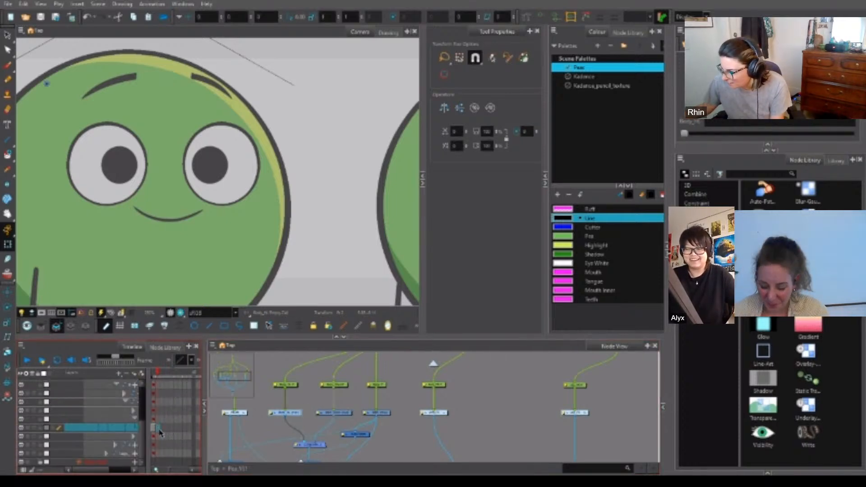
key("[")
Open the Mouth group and expose the Empty drawing on frame 2 of the mouth drawing.
mouse_move(345, 399)
left_mouse_down()
mouse_move(503, 396)
mouse_move(510, 414)
left_mouse_up()
left_click(404, 411)
scroll(458, 404, "down", 3)
left_click(490, 392)
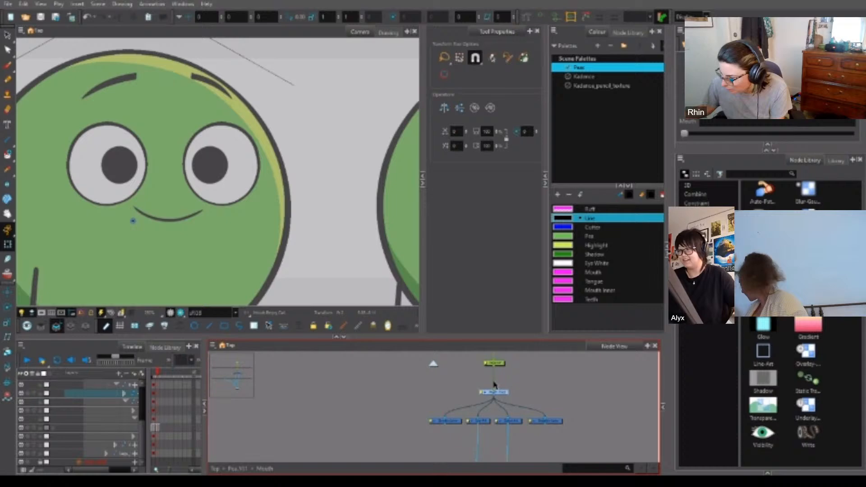
left_click(158, 411)
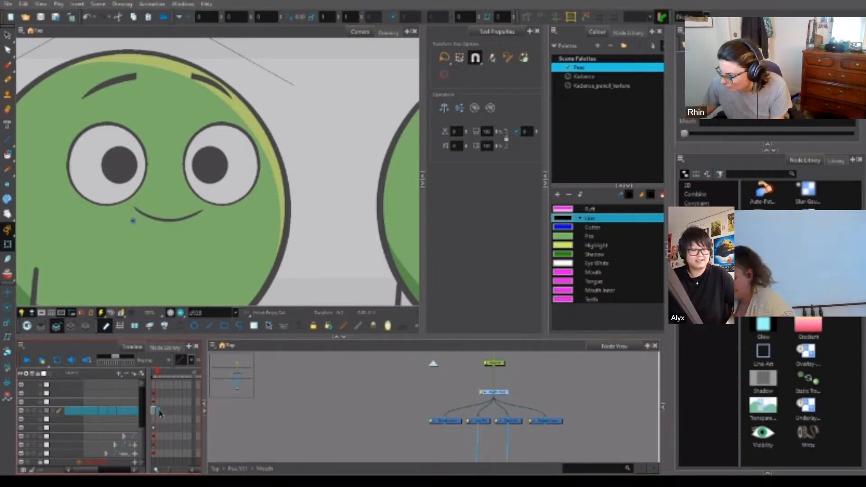
left_click(355, 447)
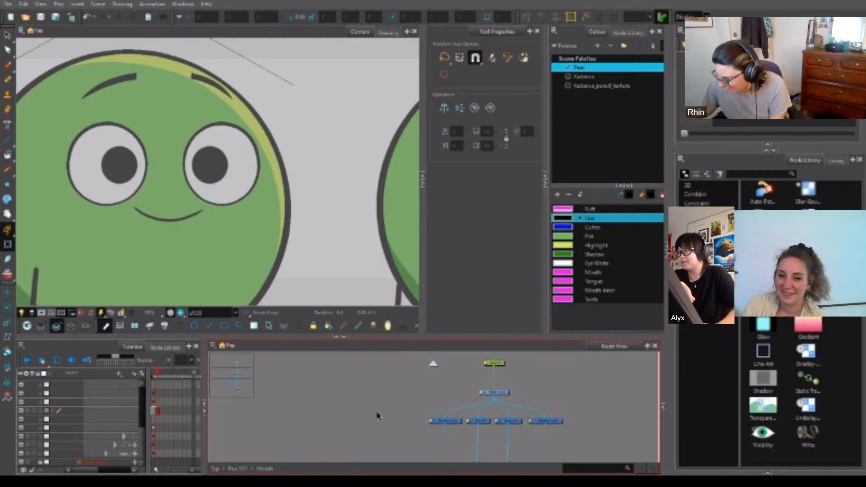
left_click(495, 393)
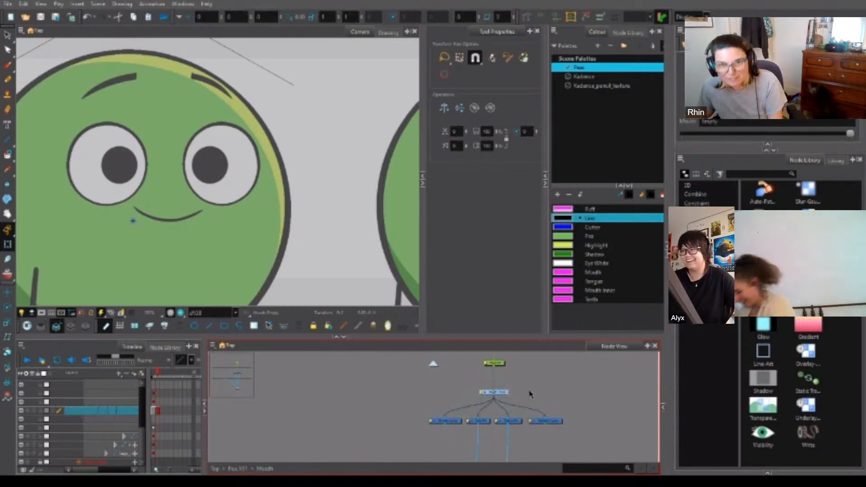
Open the eye group from the pea group and expose the Empty drawing on frame 2 for Eye and Pupil.
left_click(239, 469)
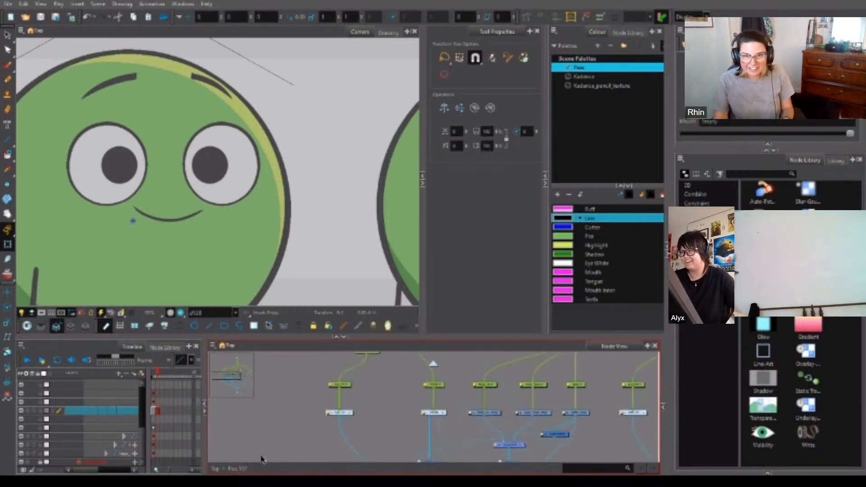
left_click(350, 414)
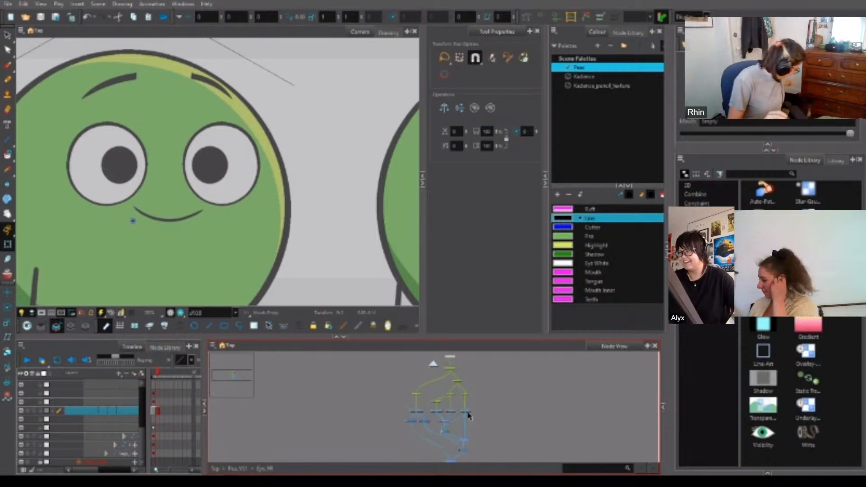
key("o")
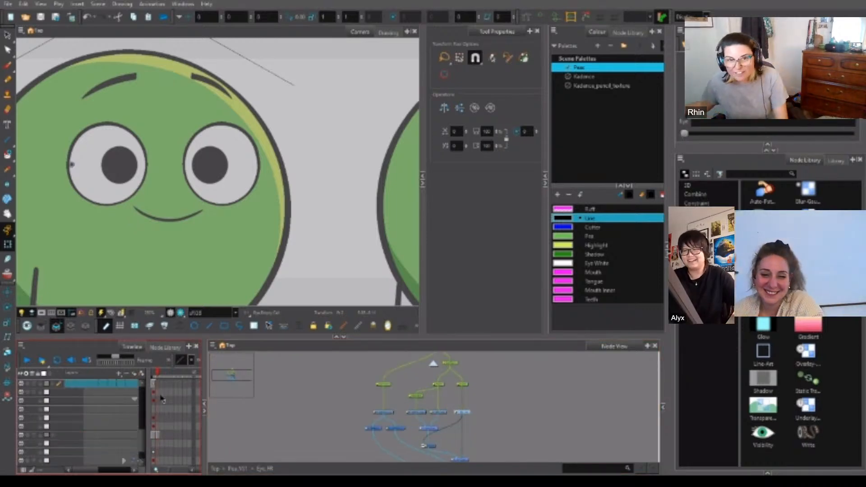
left_click(436, 412)
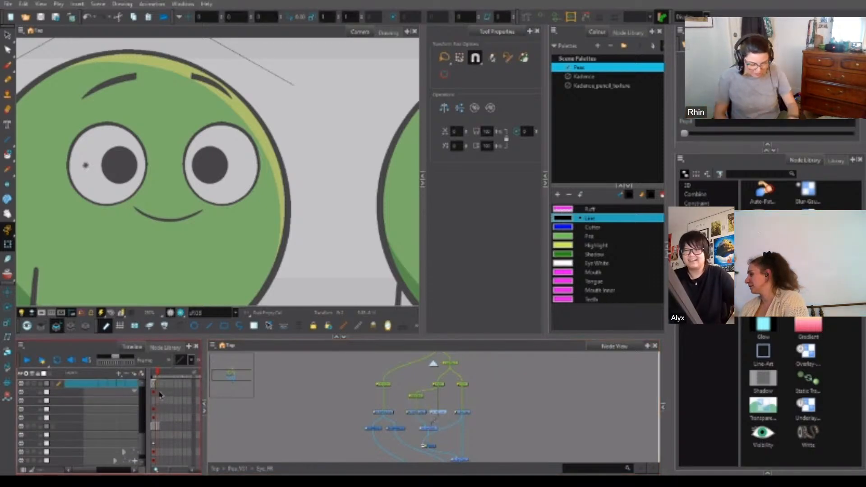
left_click(158, 386)
Expose the Empty drawing on frame 2 for the Pupil_HL and eyebrow drawings in the eye group.
left_click(414, 413)
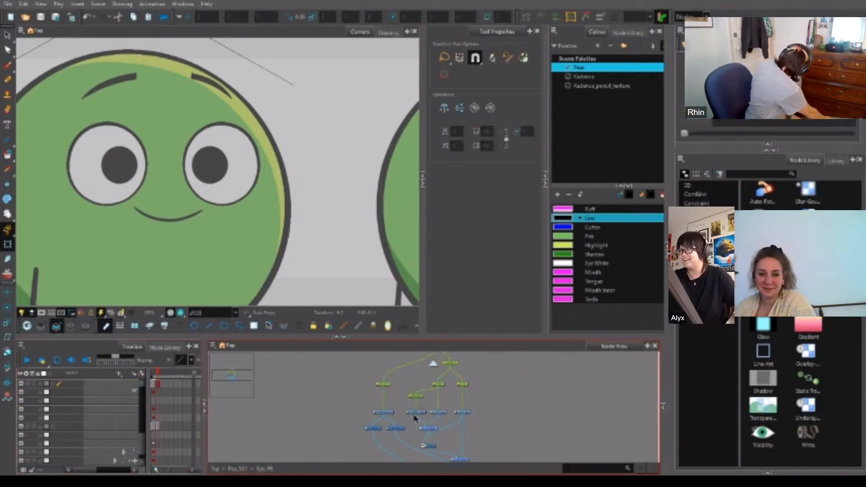
left_click(163, 396)
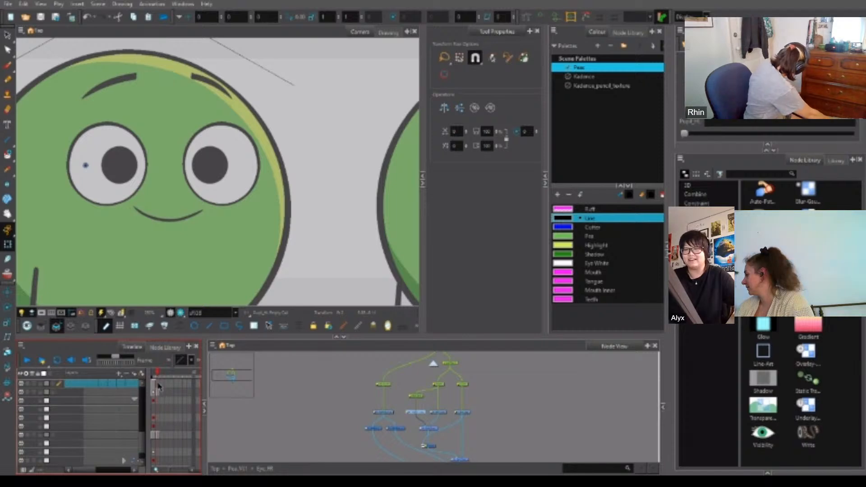
left_click(384, 412)
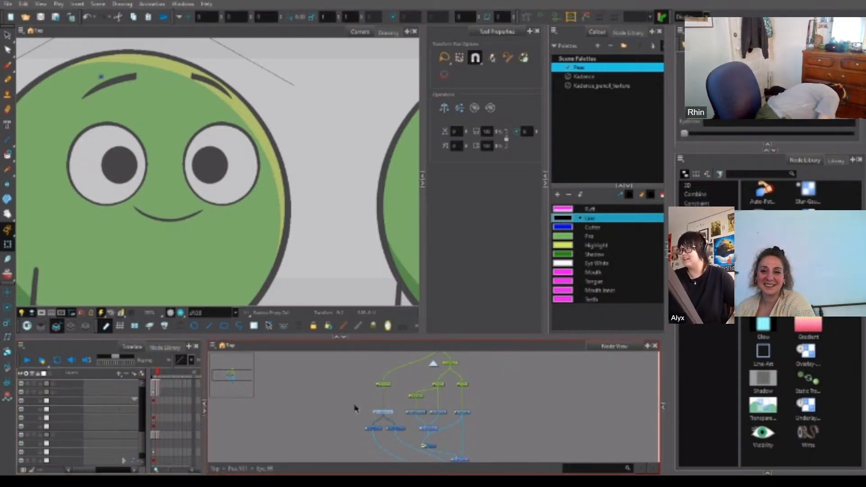
left_click(161, 390)
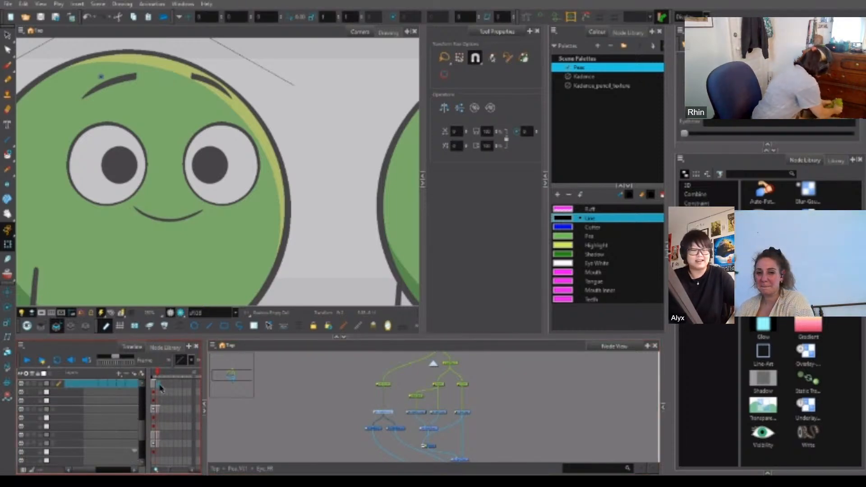
Recheck the frame 2 exposures of the eye drawing and of Body_Shad and Body in the pea group.
left_click(423, 411)
left_click(461, 411)
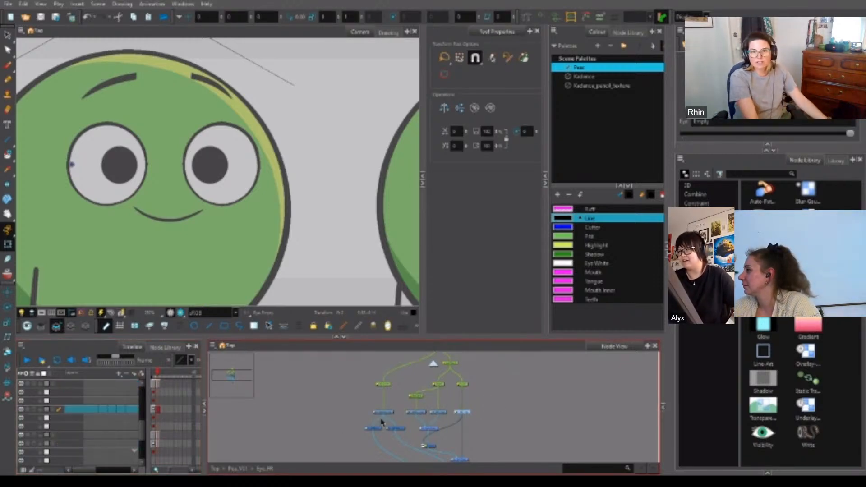
left_click(231, 469)
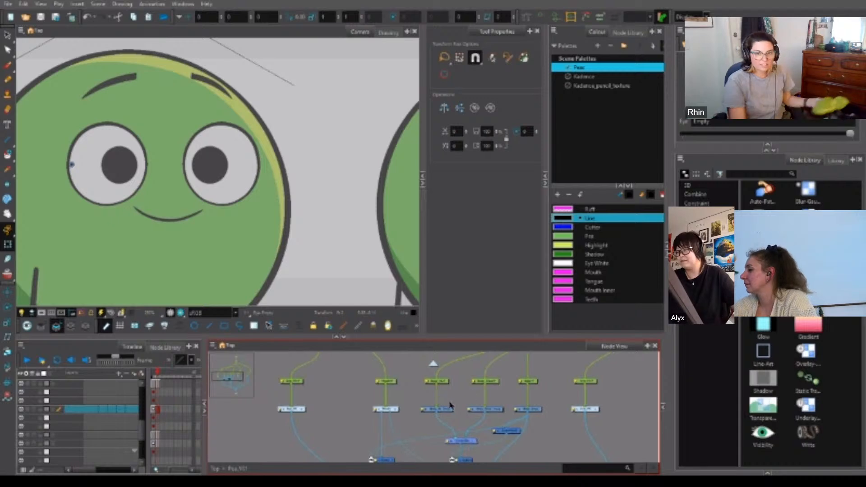
left_click(451, 406)
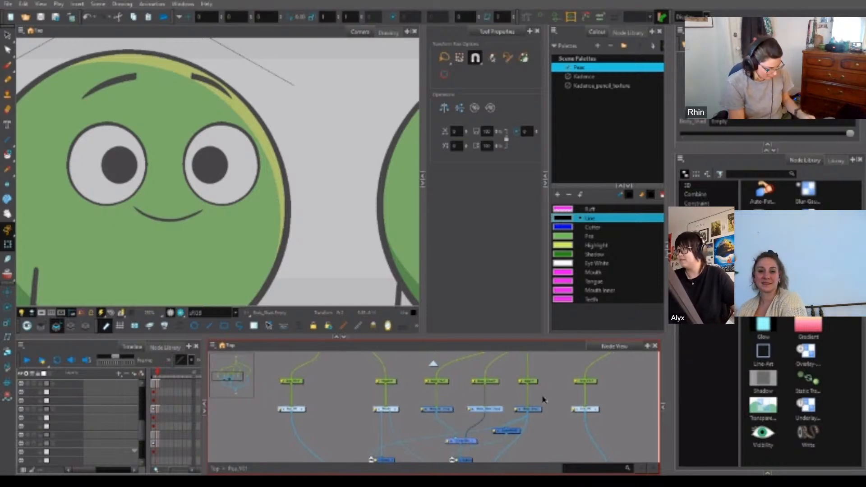
left_click(539, 409)
left_click_drag(597, 405, 411, 401)
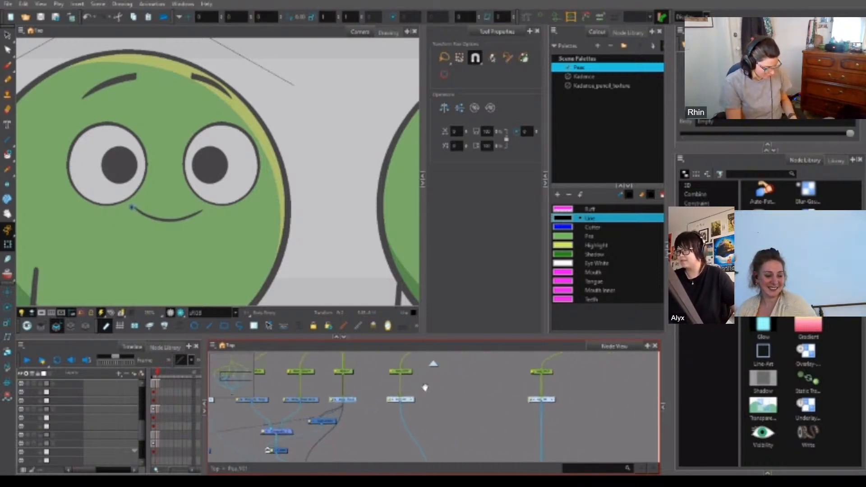
Open the Leg_FR group and check the frame exposures of its leg drawing and the middle node.
left_click(552, 404)
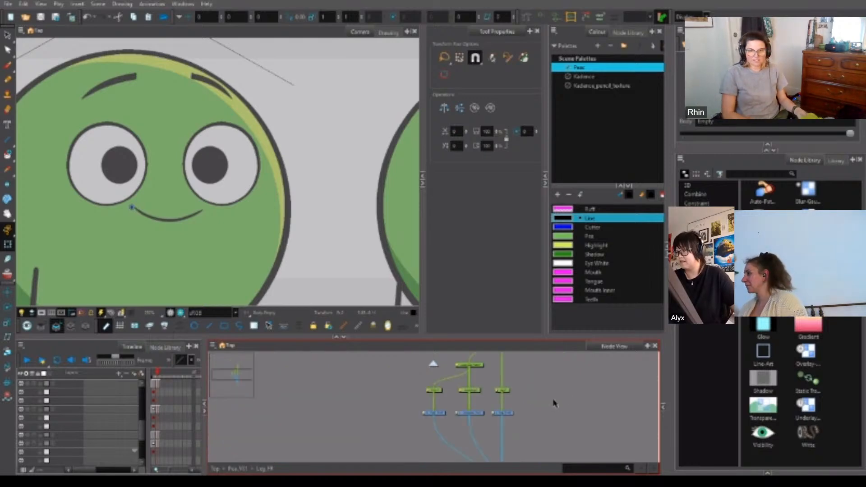
left_click(501, 412)
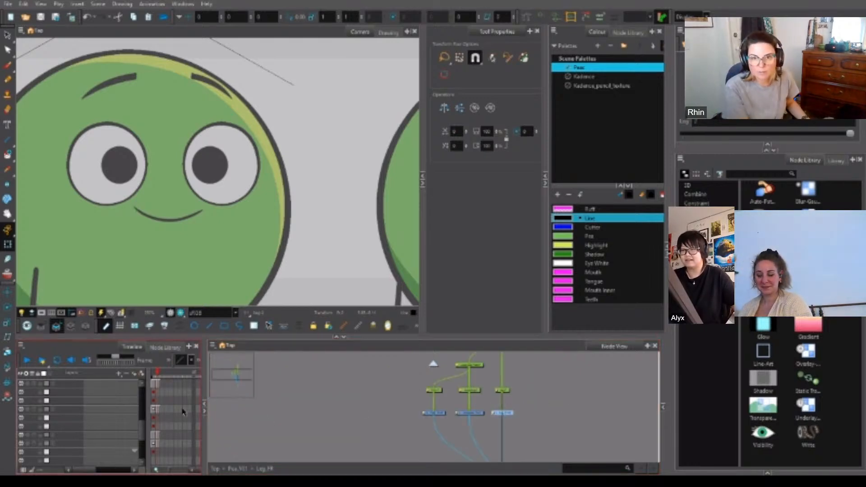
left_click(164, 445)
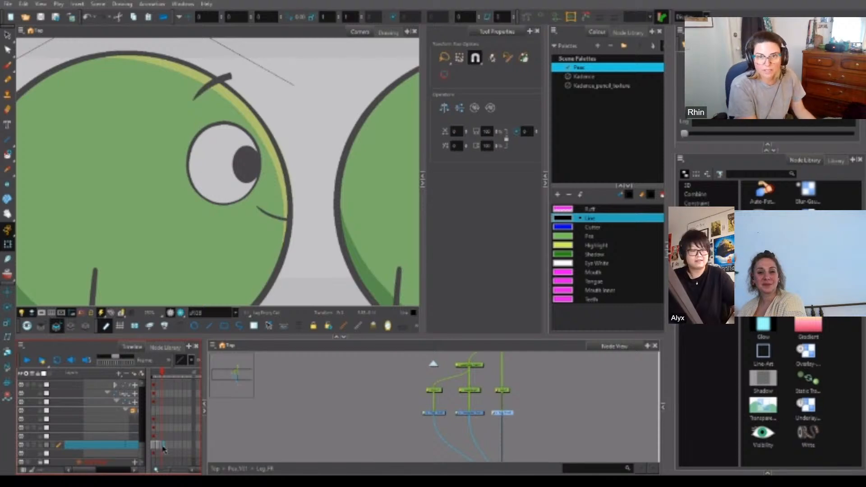
left_click(468, 412)
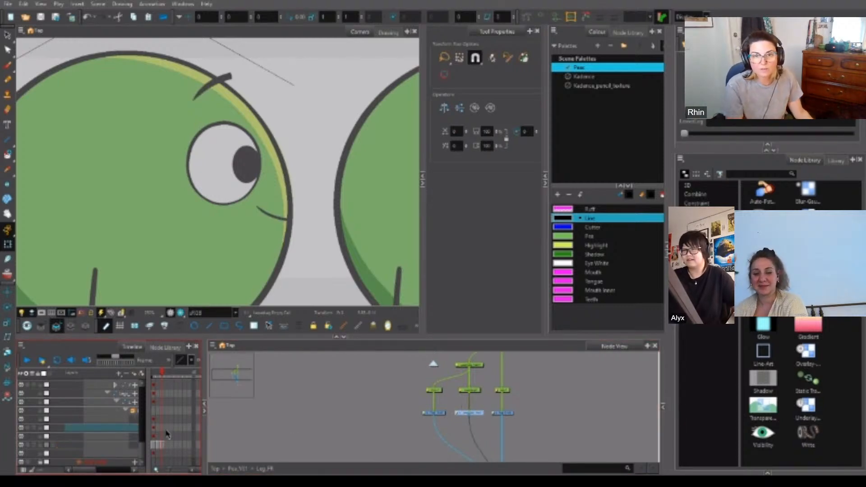
left_click(153, 376)
Expose the Empty drawing after frame 1 on the first drawing in the Leg_FR group.
left_click_drag(430, 425, 420, 411)
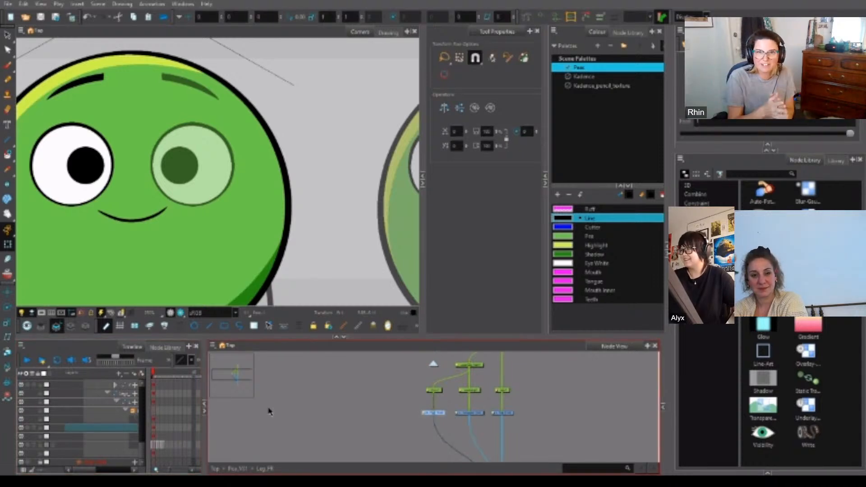
left_click(161, 419)
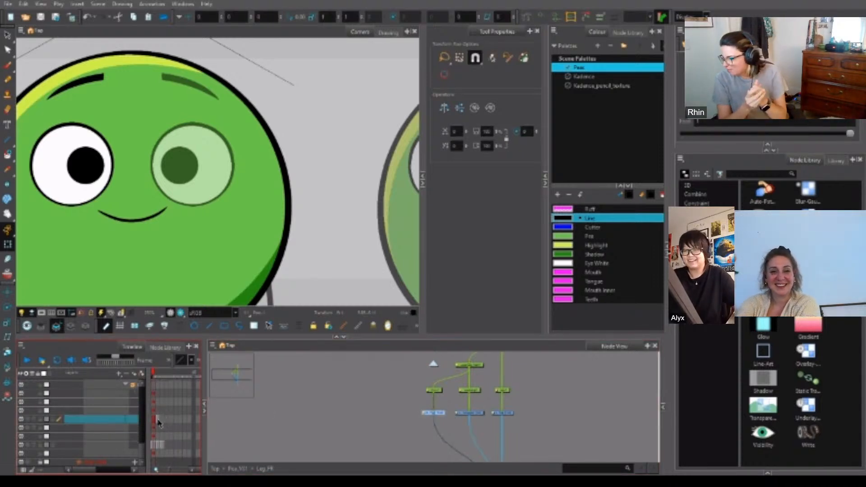
left_click(157, 420)
left_click(162, 418)
key("Delete")
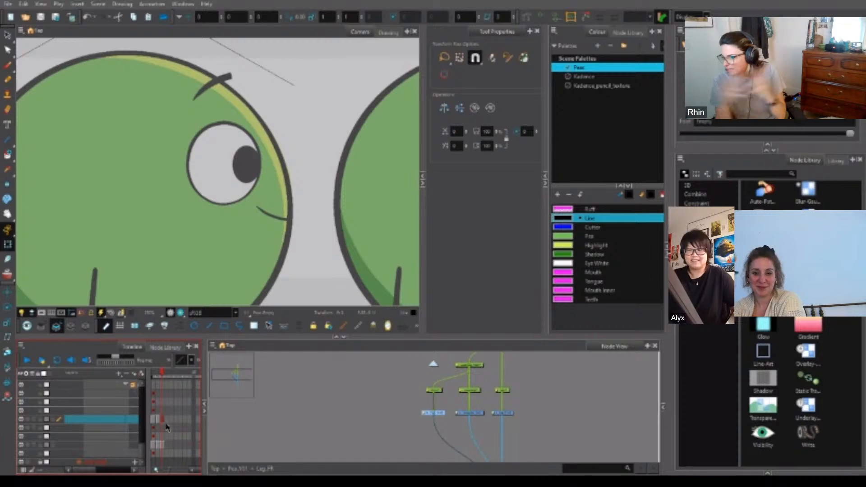
Select the collapsed pea layer's frames from 2 onward, return to frame 1 and review the whole character.
left_click(158, 428)
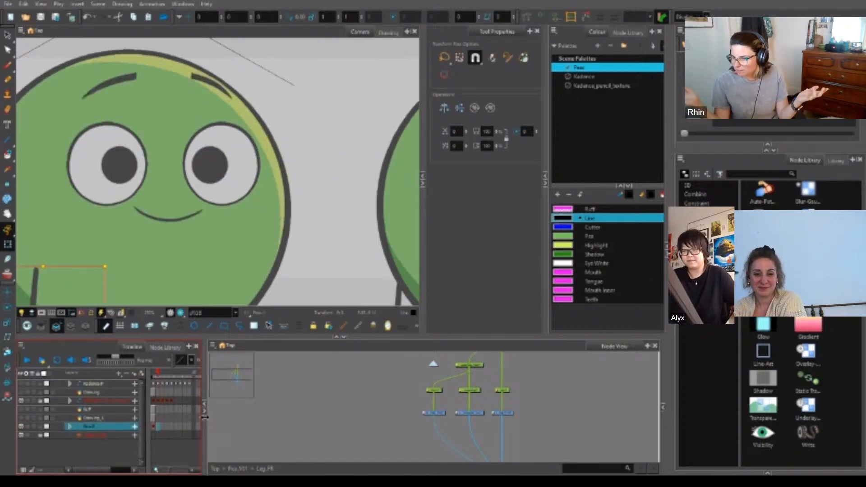
left_click(198, 427, "shift")
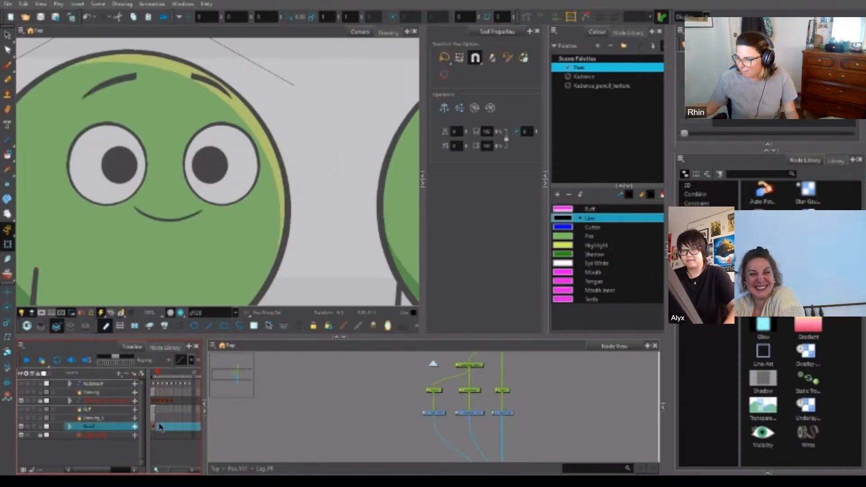
left_click(154, 427)
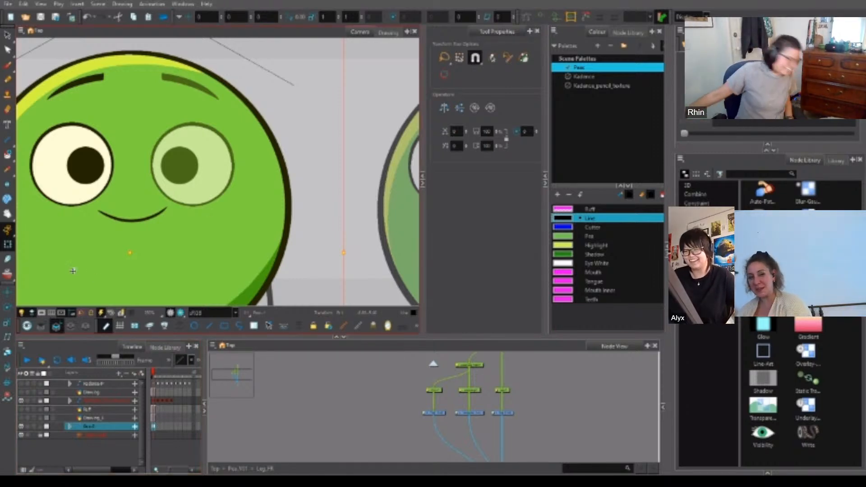
scroll(282, 201, "down", 5)
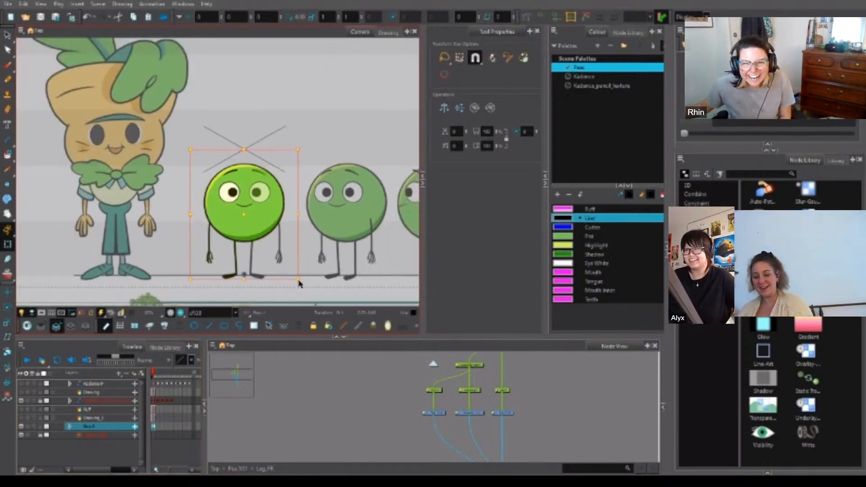
Clear the pea selection and recheck the leg drawing node in the Leg_FR group.
left_click(322, 401)
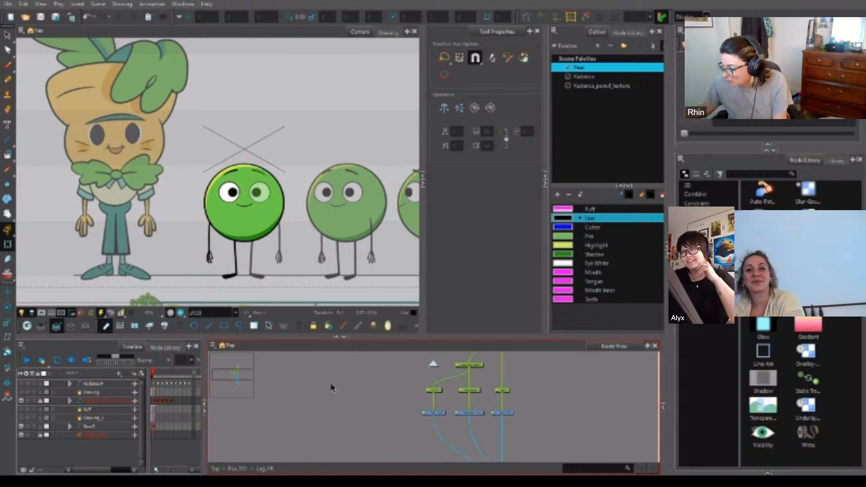
left_click_drag(447, 405, 477, 418)
left_click(506, 413)
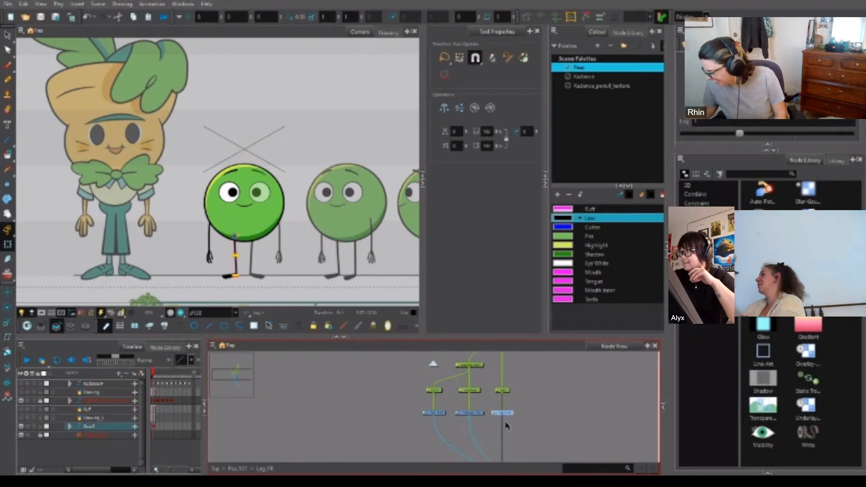
left_click(264, 468)
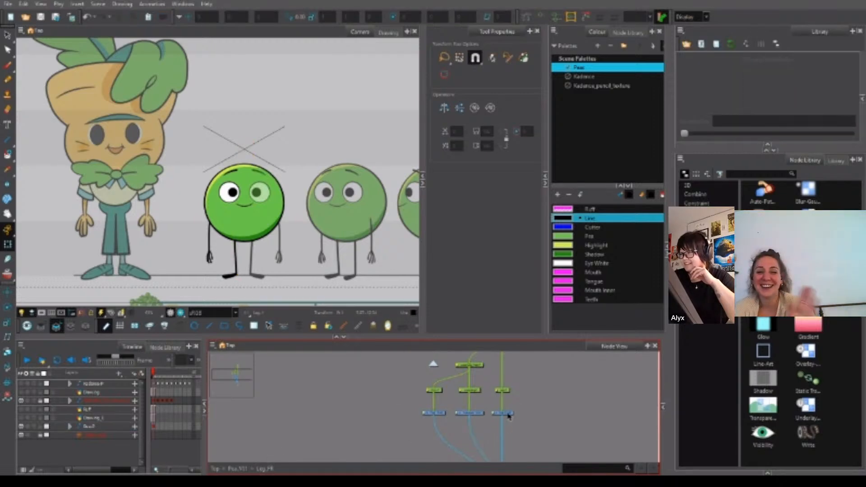